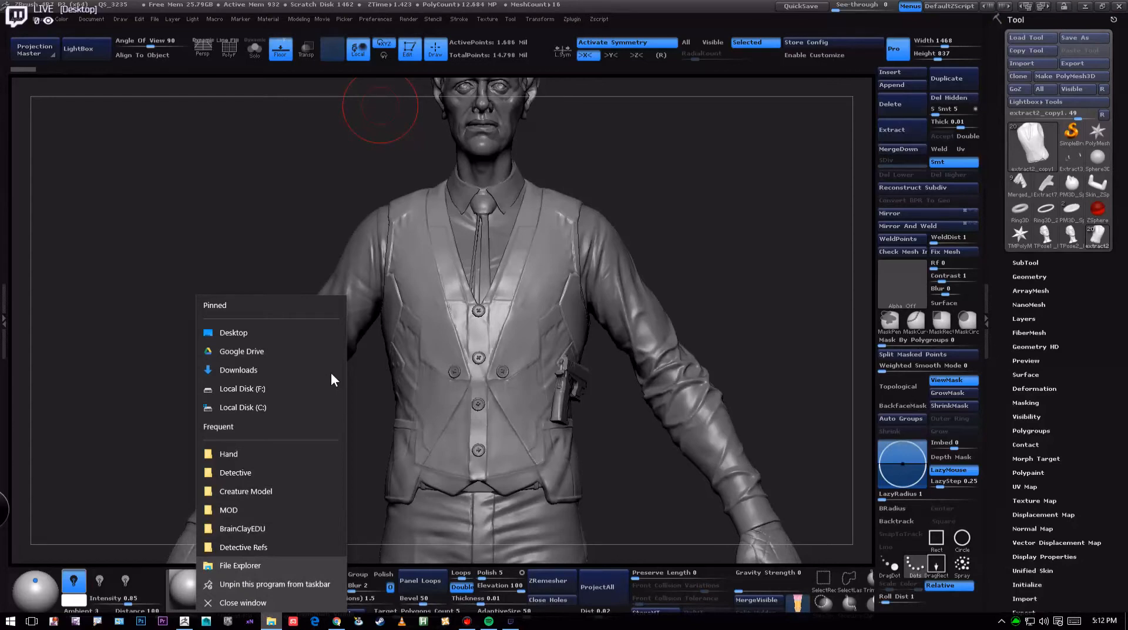
click(293, 392)
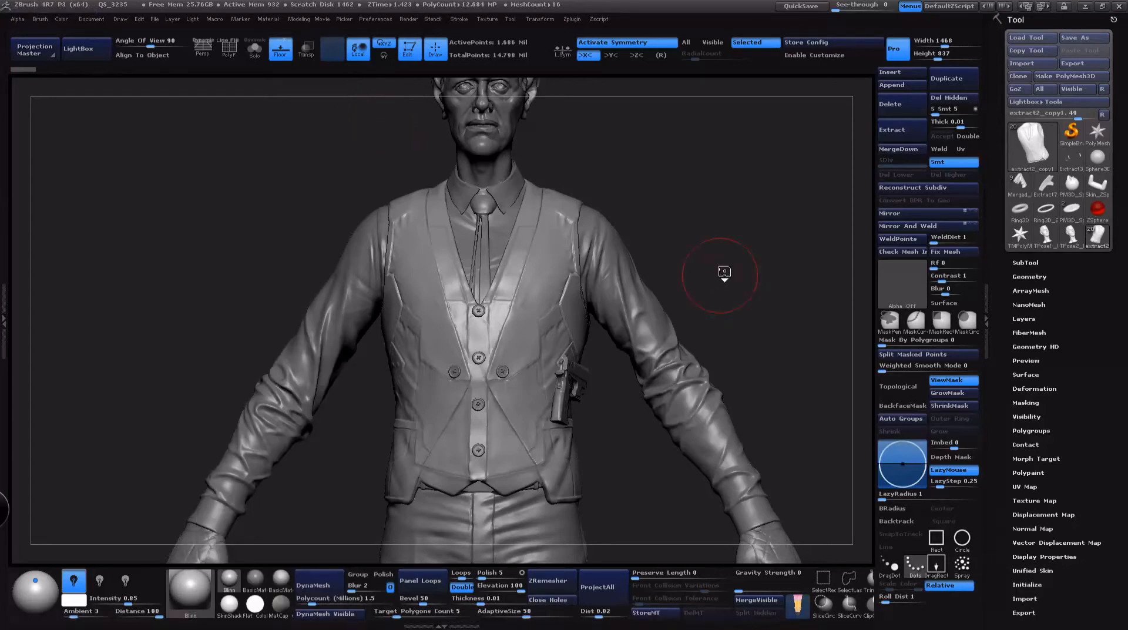
drag(748, 282, 763, 176)
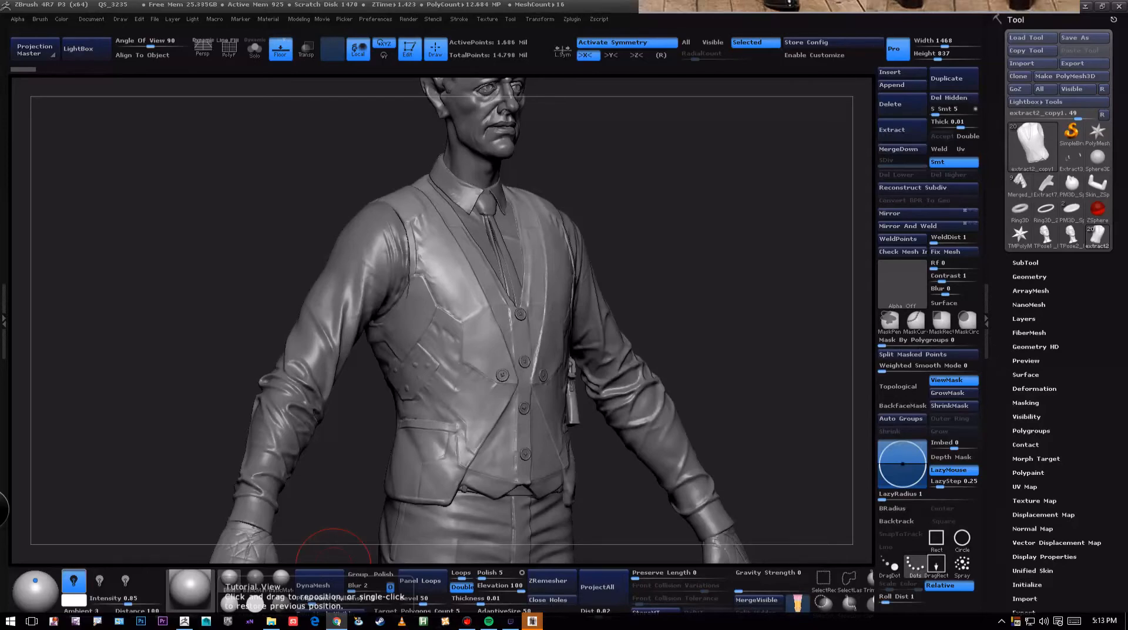
mouse_move(717, 332)
mouse_down()
mouse_move(764, 282)
mouse_move(658, 224)
mouse_move(627, 189)
mouse_up()
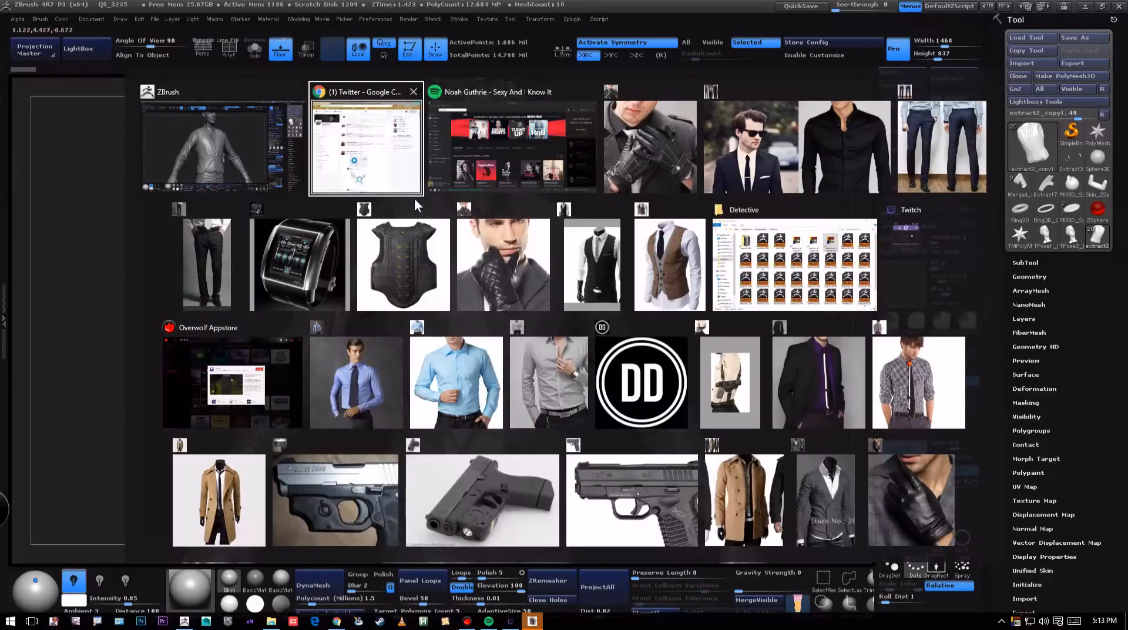
key(alt+Tab)
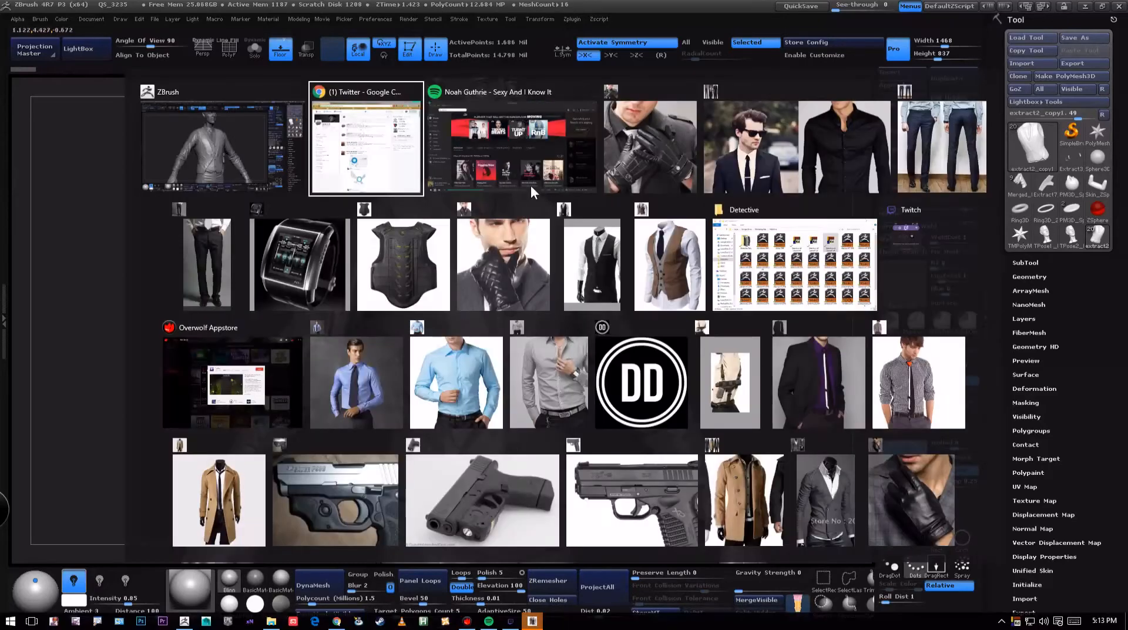
click(236, 357)
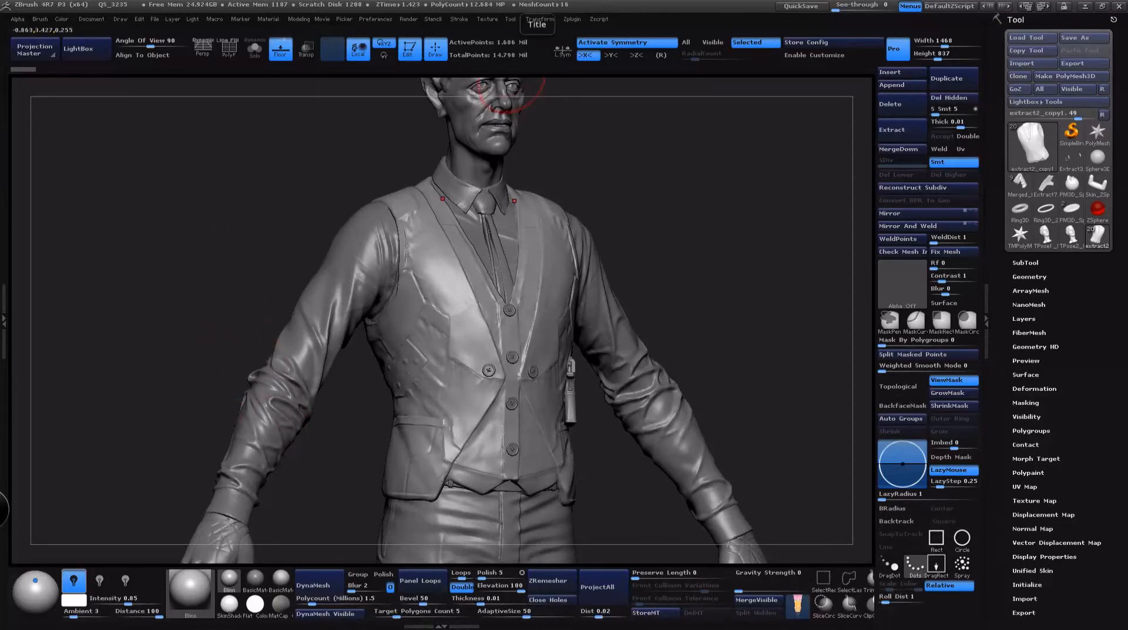
key(super+Tab)
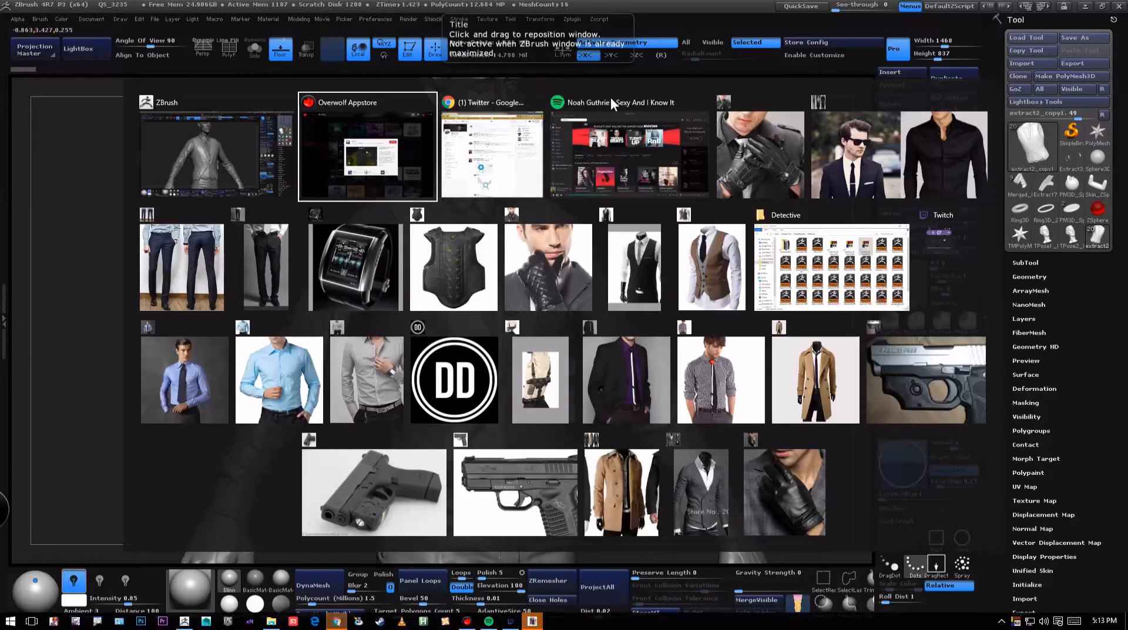
click(188, 472)
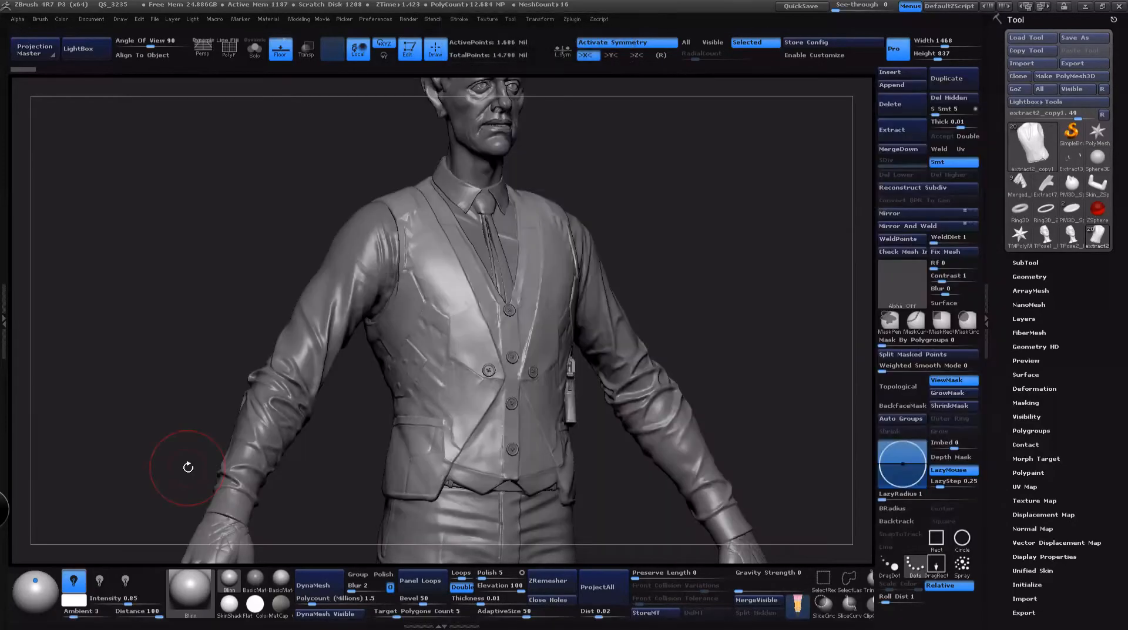
key(super+Tab)
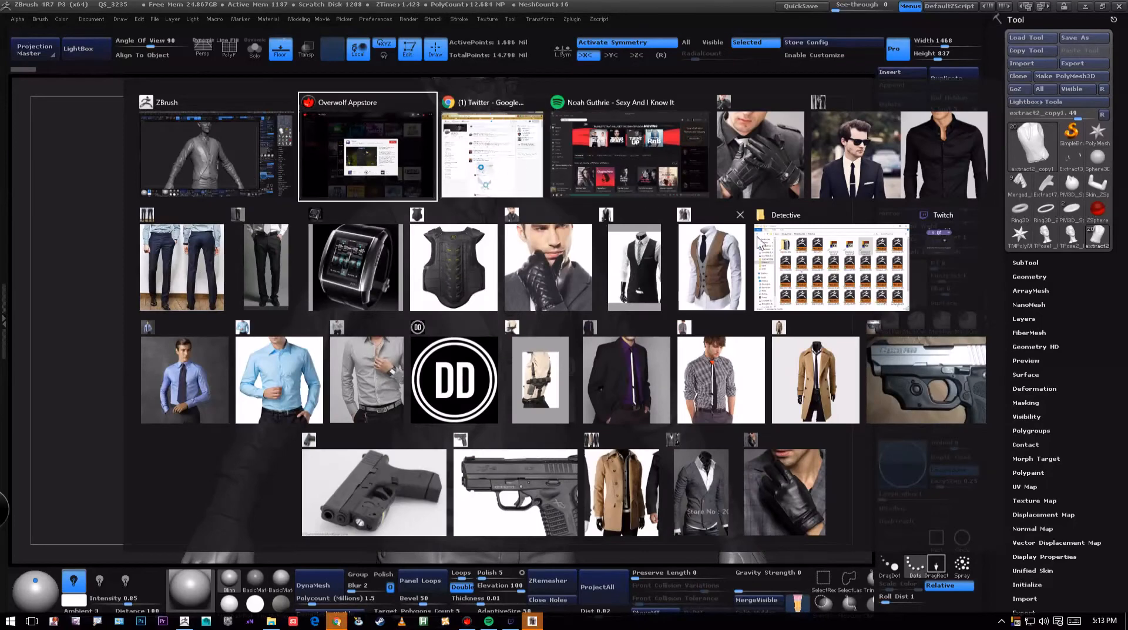
click(941, 221)
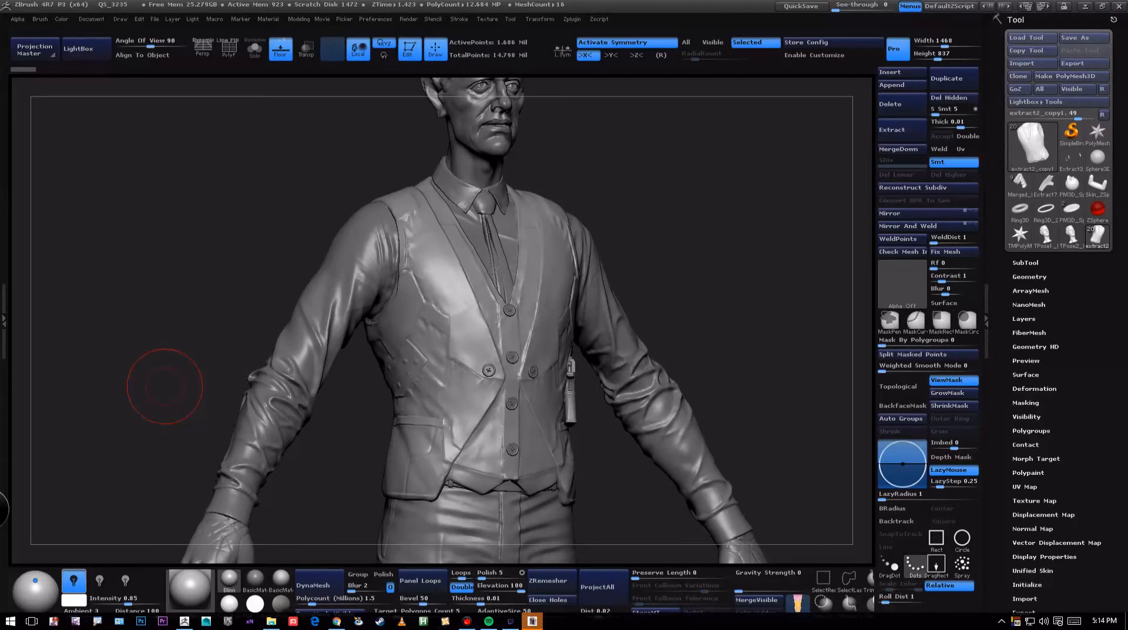
Step: Switch to the ClayBuildup brush and reduce its draw size over the upper back of the vest
drag(746, 290, 717, 227)
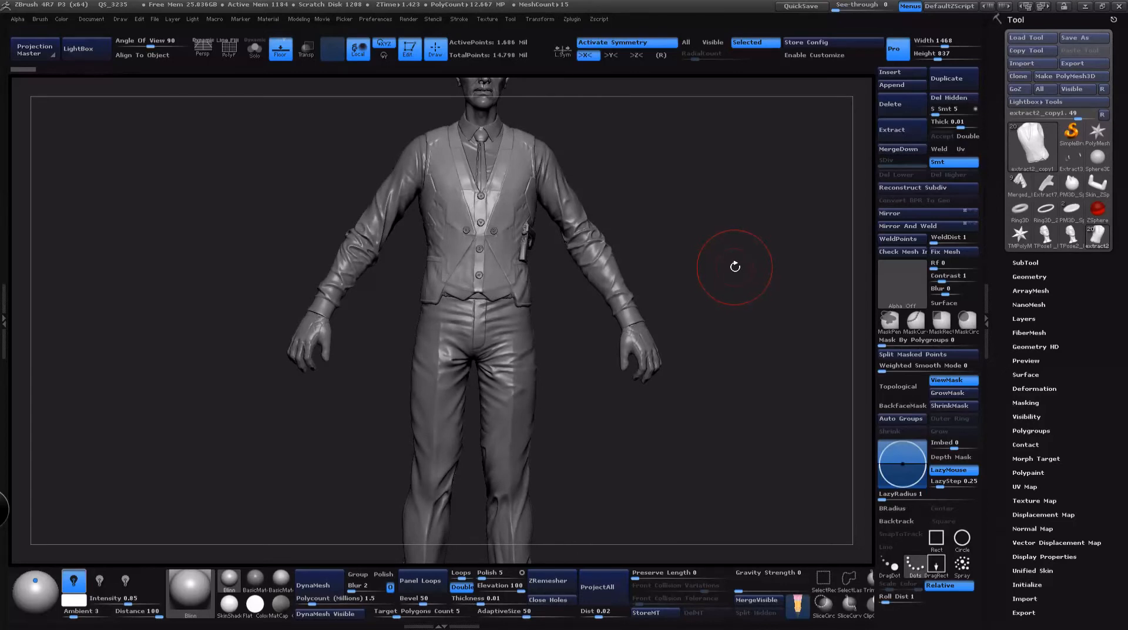
drag(707, 246, 606, 510)
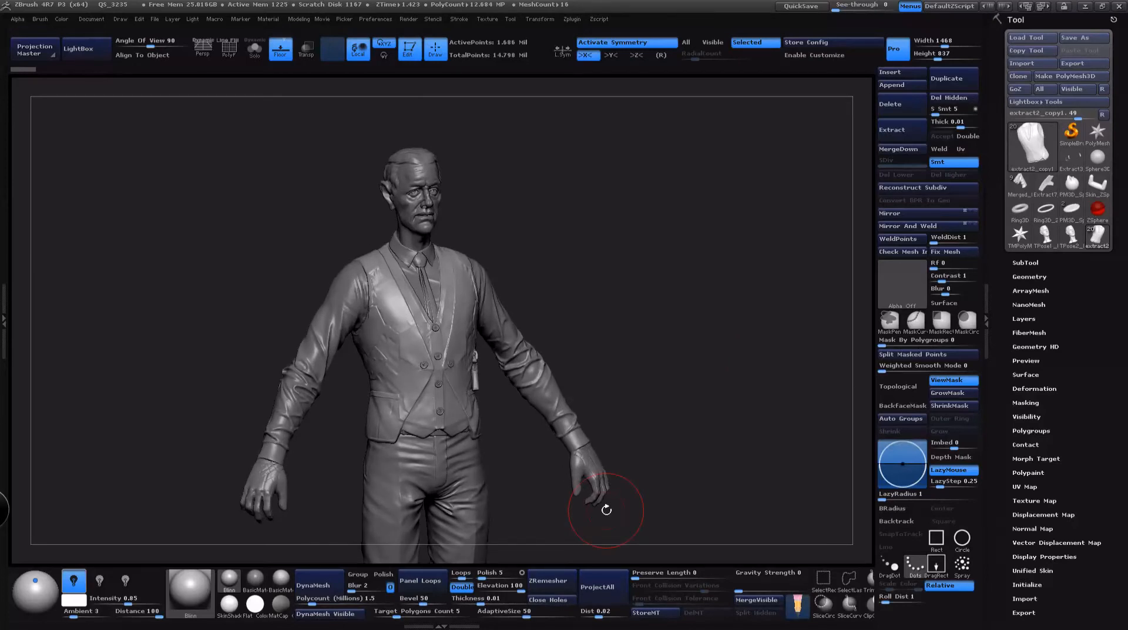
drag(606, 511, 630, 290)
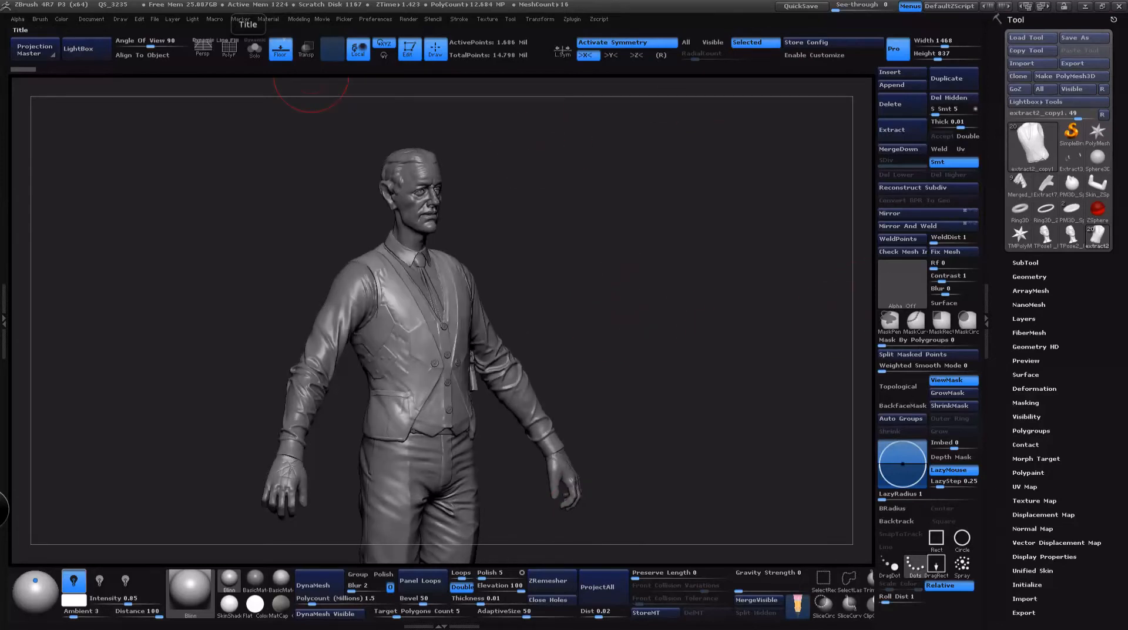
drag(594, 307, 488, 335)
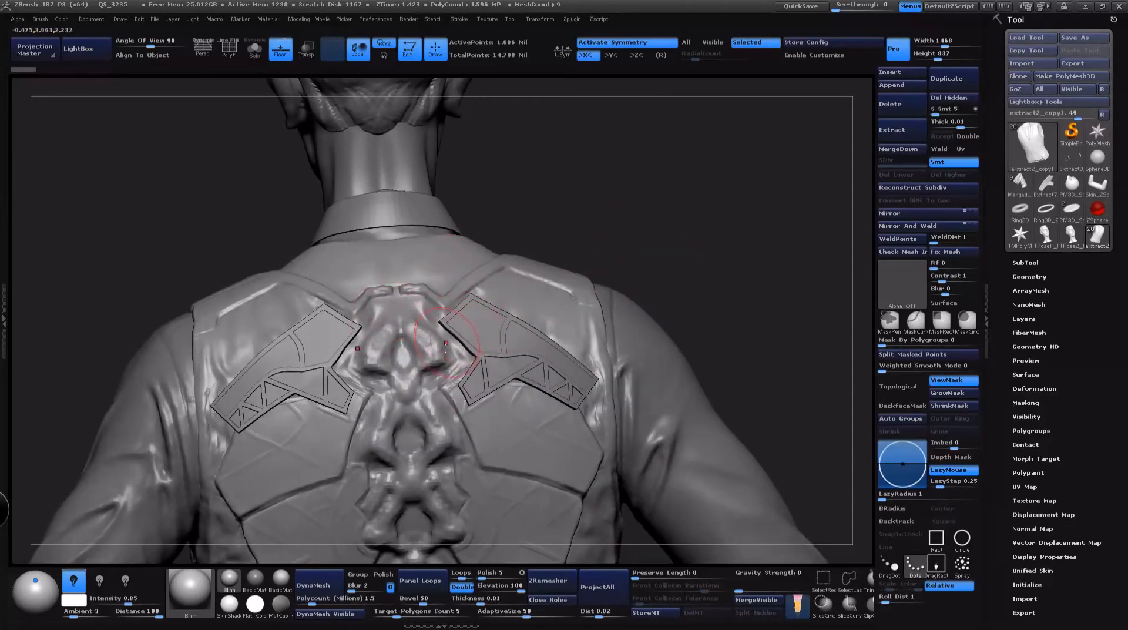
key(b)
key(c)
key(b)
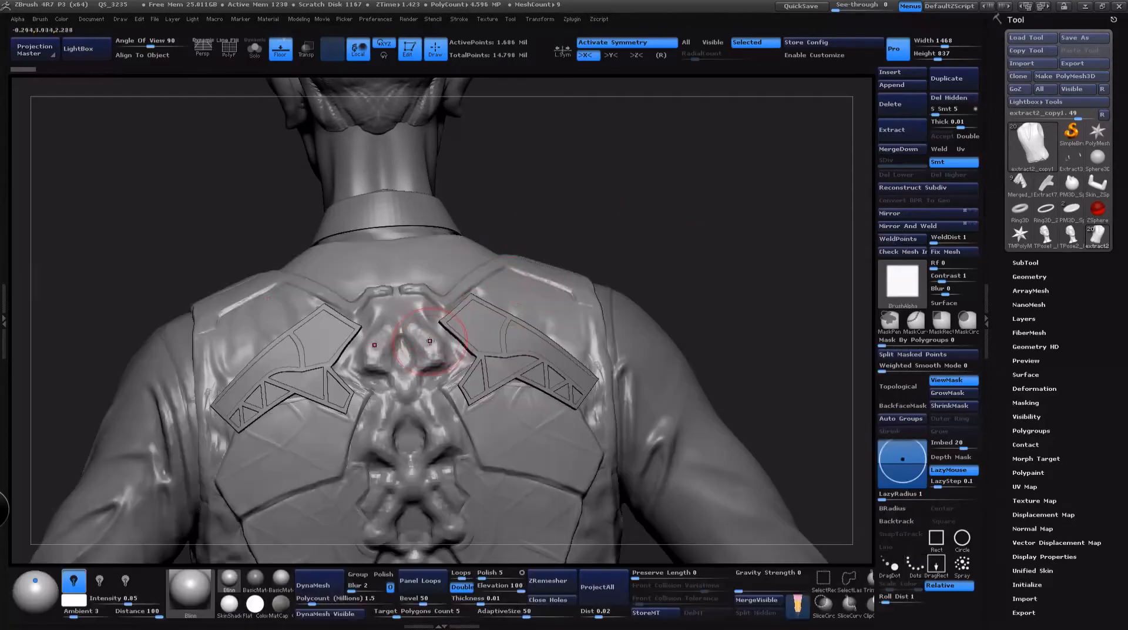
mouse_move(627, 209)
alt+mouse_down()
mouse_move(675, 124)
mouse_move(697, 151)
mouse_move(738, 318)
alt+mouse_up()
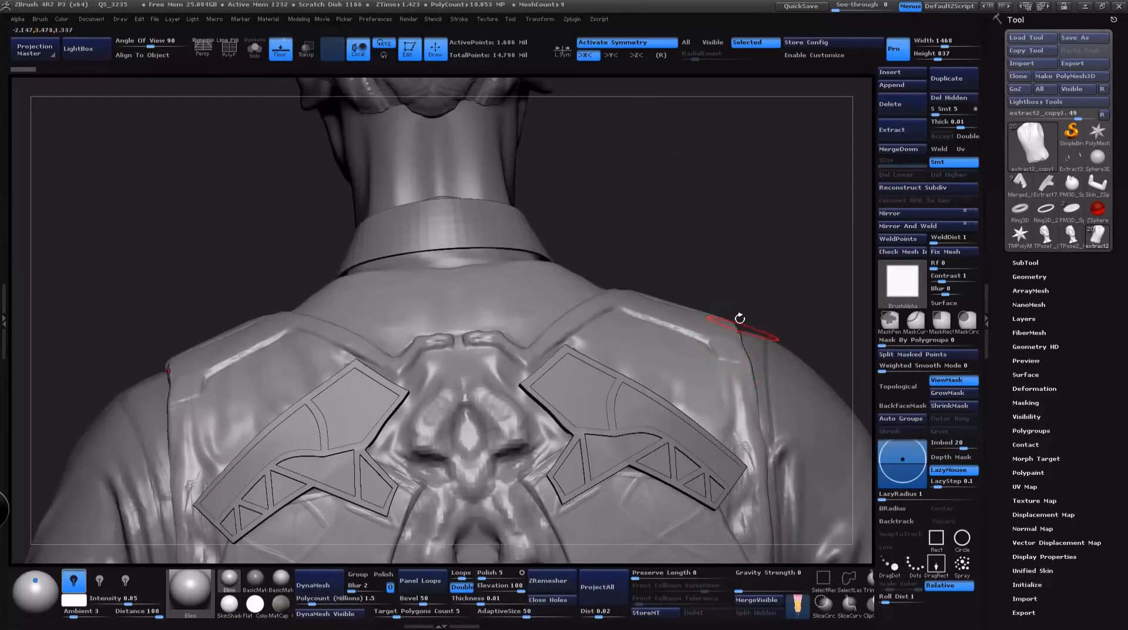
alt+drag(697, 206, 676, 89)
key(space)
drag(501, 318, 491, 318)
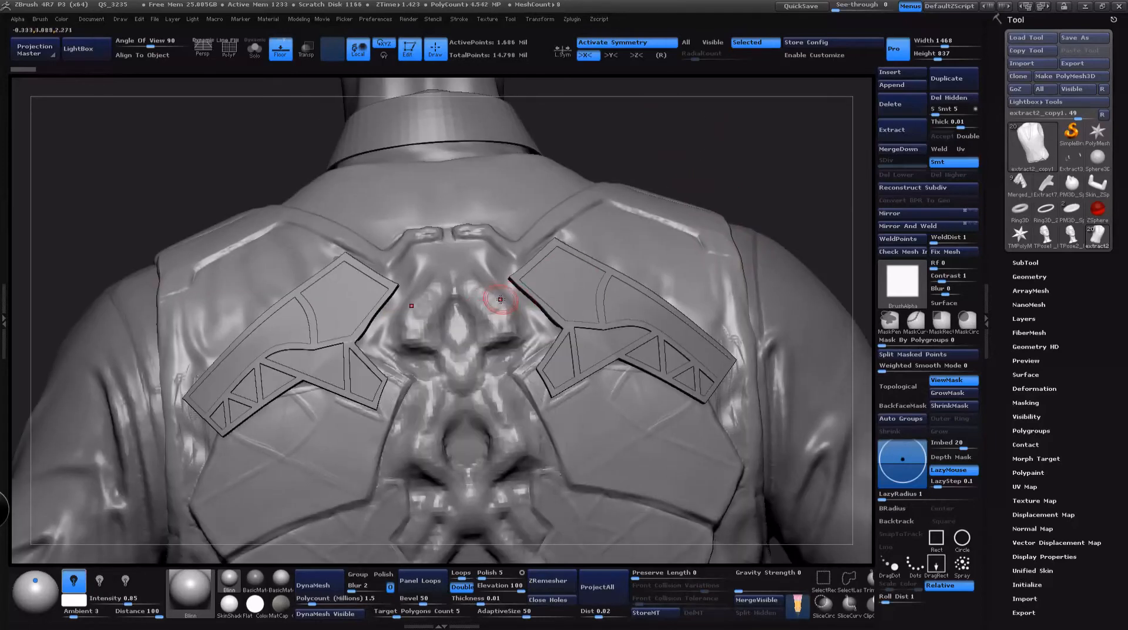
Step: Examine the spine detail and armour plates on the back of the vest from several angles
mouse_move(694, 138)
alt+mouse_down()
mouse_move(700, 153)
mouse_move(597, 475)
alt+mouse_up()
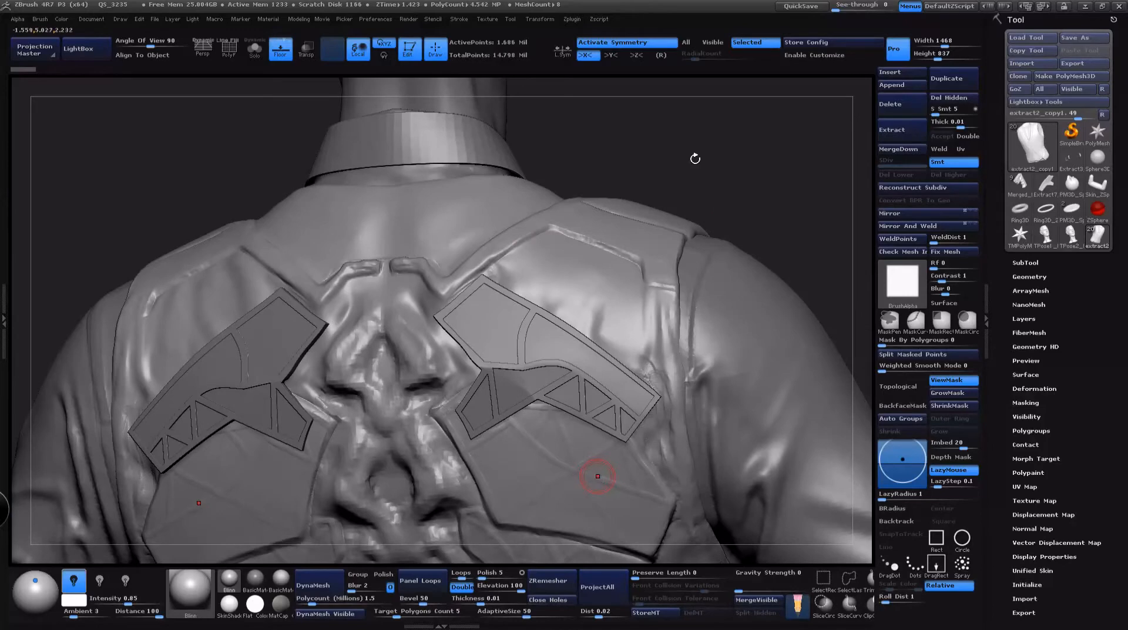
drag(695, 157, 728, 127)
drag(796, 152, 762, 329)
alt+drag(823, 131, 808, 361)
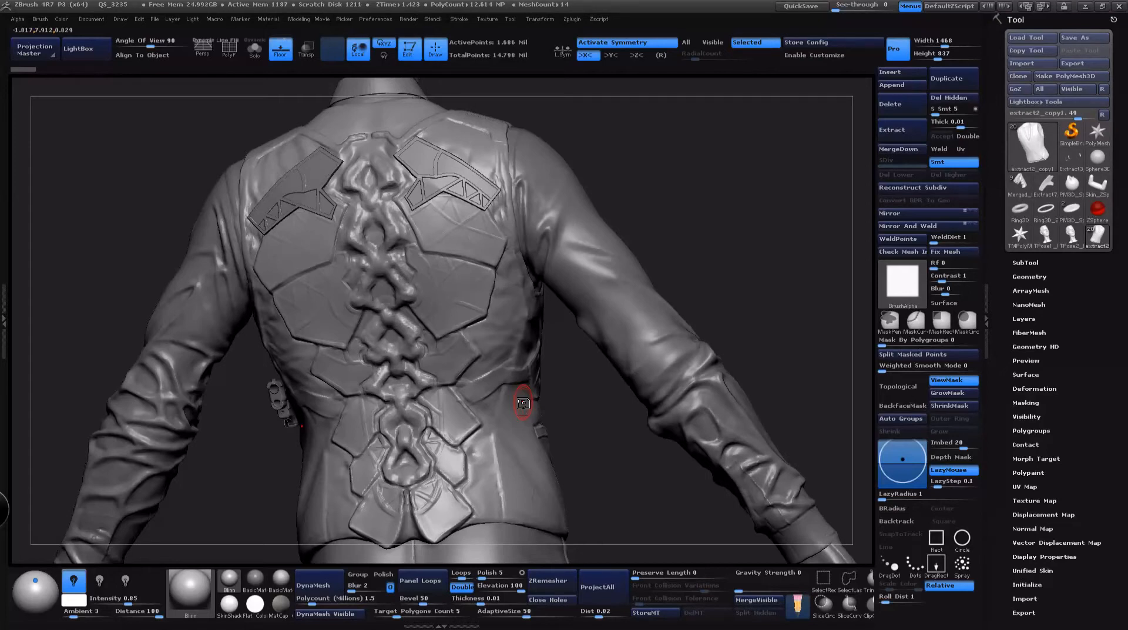
mouse_move(670, 209)
mouse_down()
mouse_move(768, 214)
mouse_move(760, 247)
mouse_move(778, 262)
mouse_move(689, 88)
mouse_up()
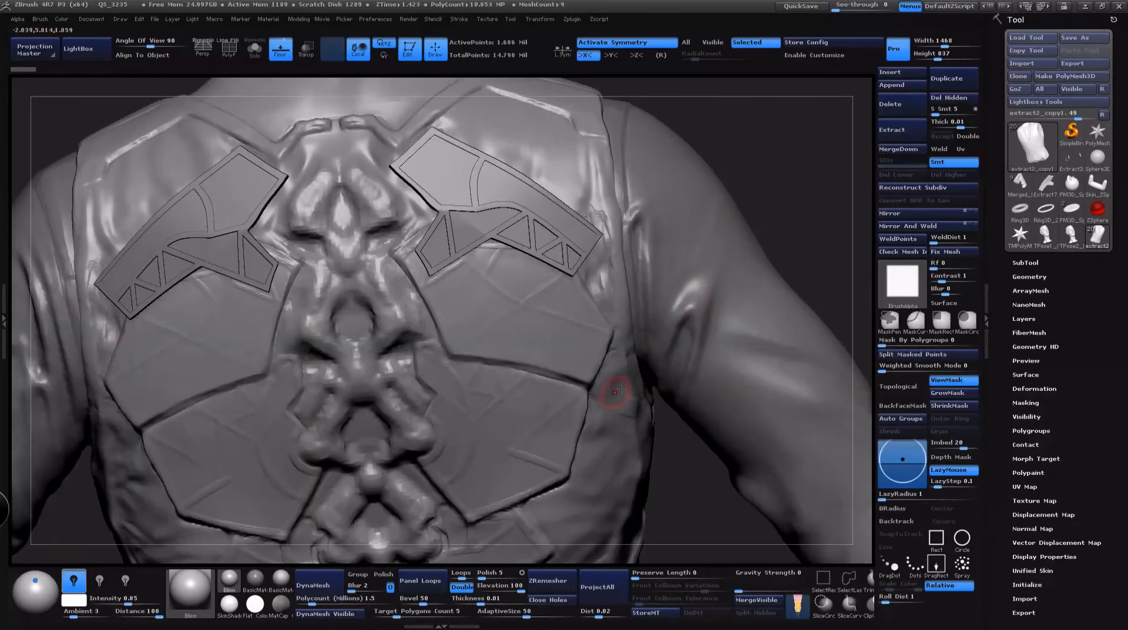
drag(663, 503, 682, 409)
drag(762, 182, 720, 214)
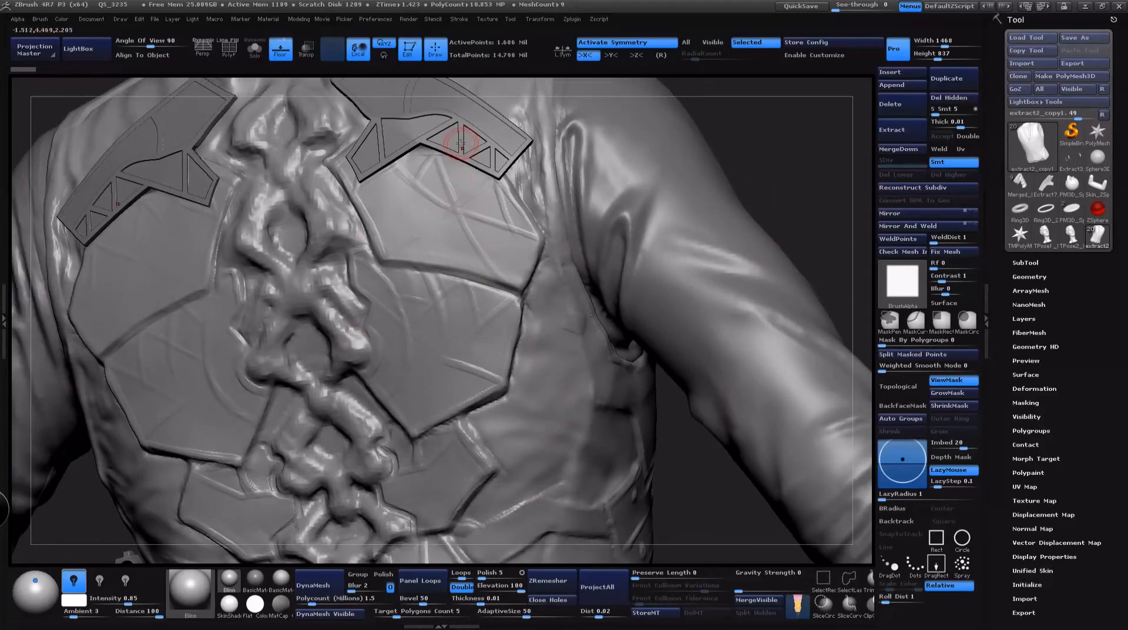
mouse_move(776, 157)
mouse_down()
mouse_move(777, 189)
mouse_move(737, 205)
mouse_move(793, 171)
mouse_up()
Step: Make the subtool with the two raised shoulder-blade plates on the vest's back active
alt+click(472, 203)
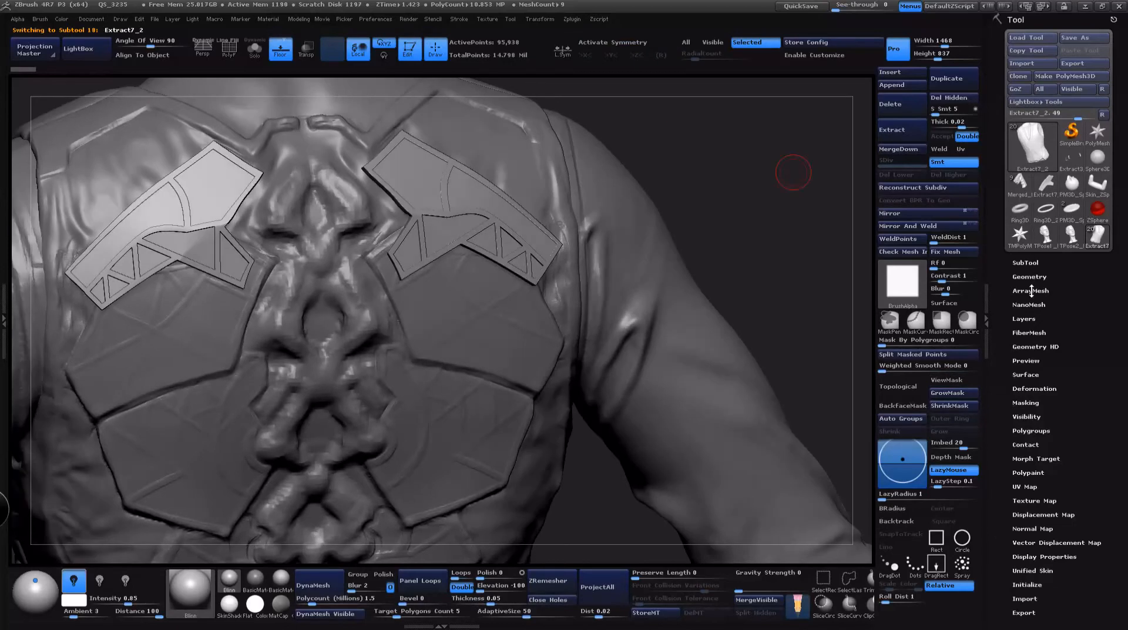
drag(768, 256, 750, 225)
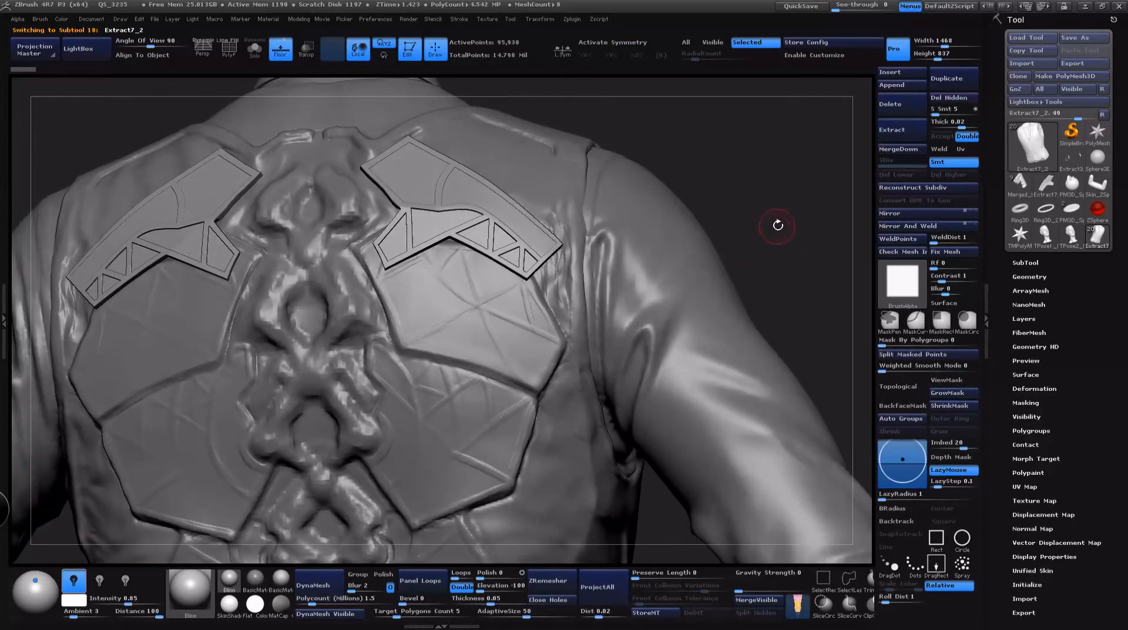
drag(780, 275, 772, 301)
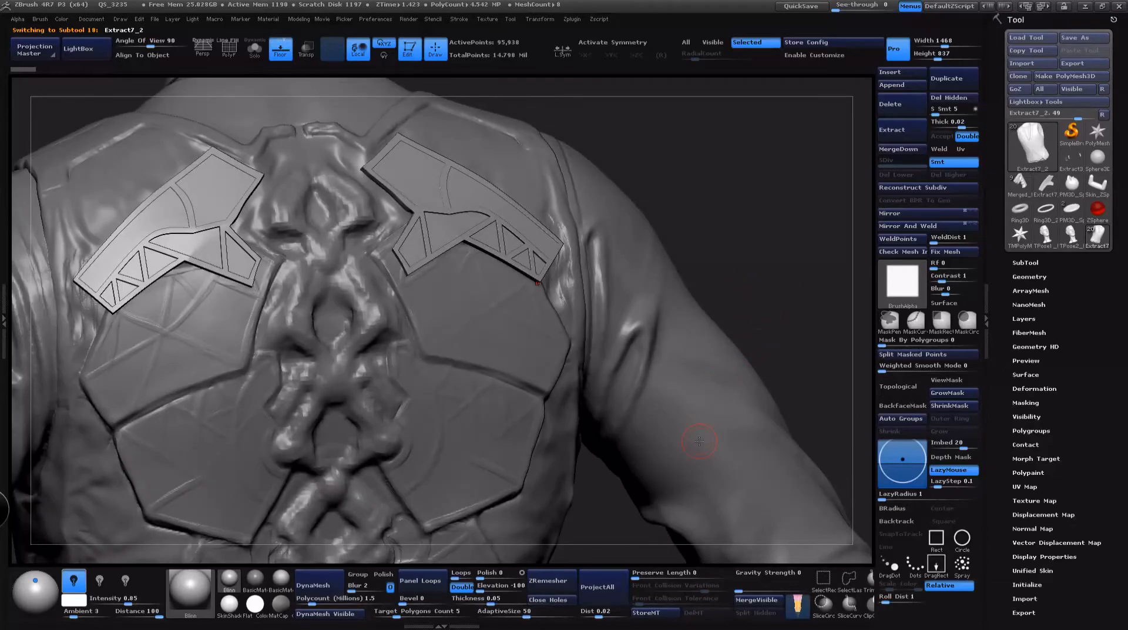
Step: Try ClayPolish with Max 25 on the shoulder-blade plates, inspect their edges up close and undo it
click(1030, 276)
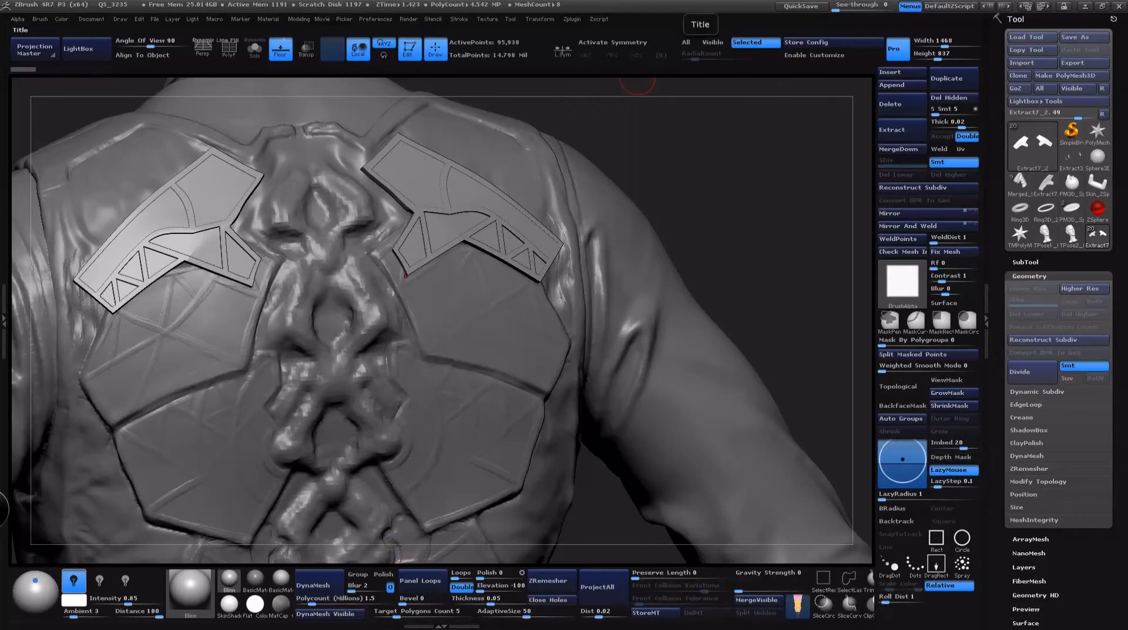
drag(638, 80, 723, 262)
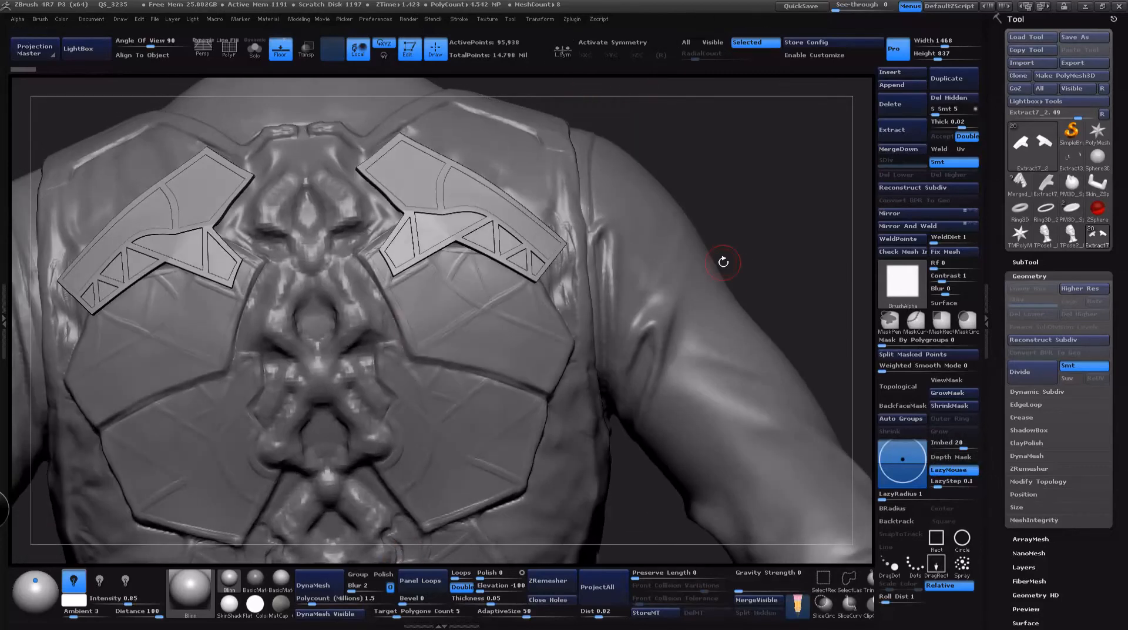
click(1039, 456)
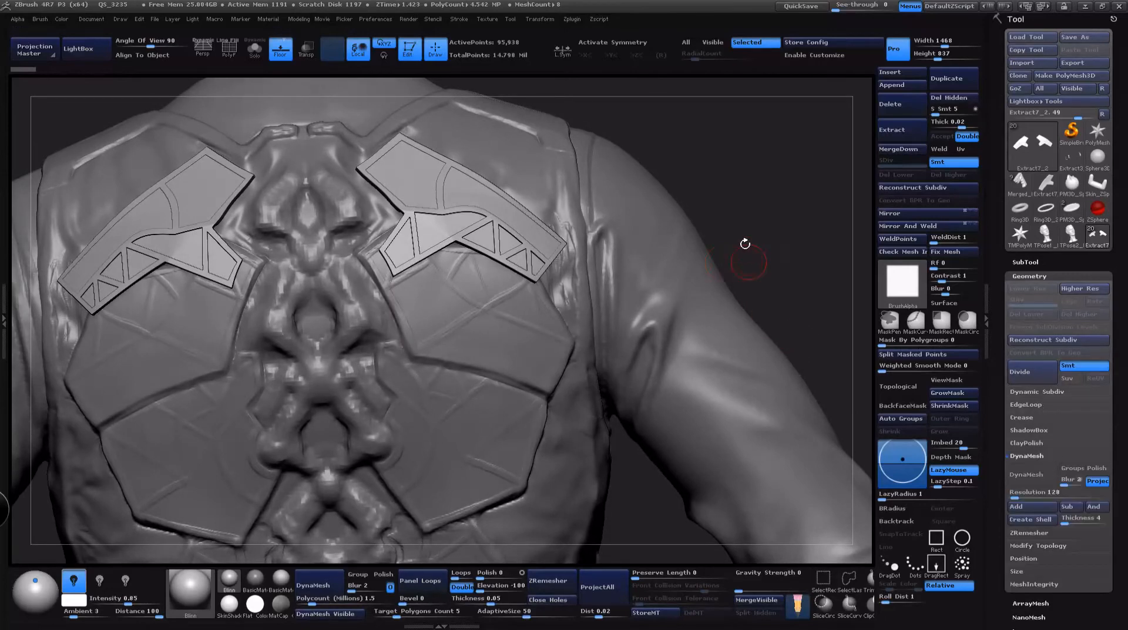
drag(745, 244, 730, 198)
click(1034, 442)
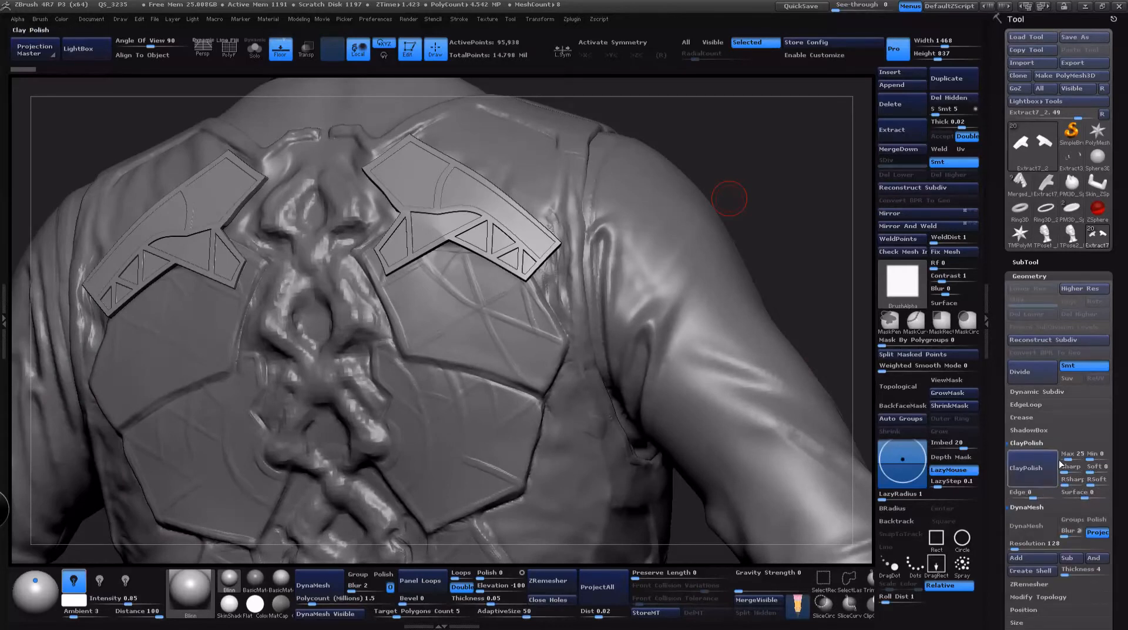
click(1031, 477)
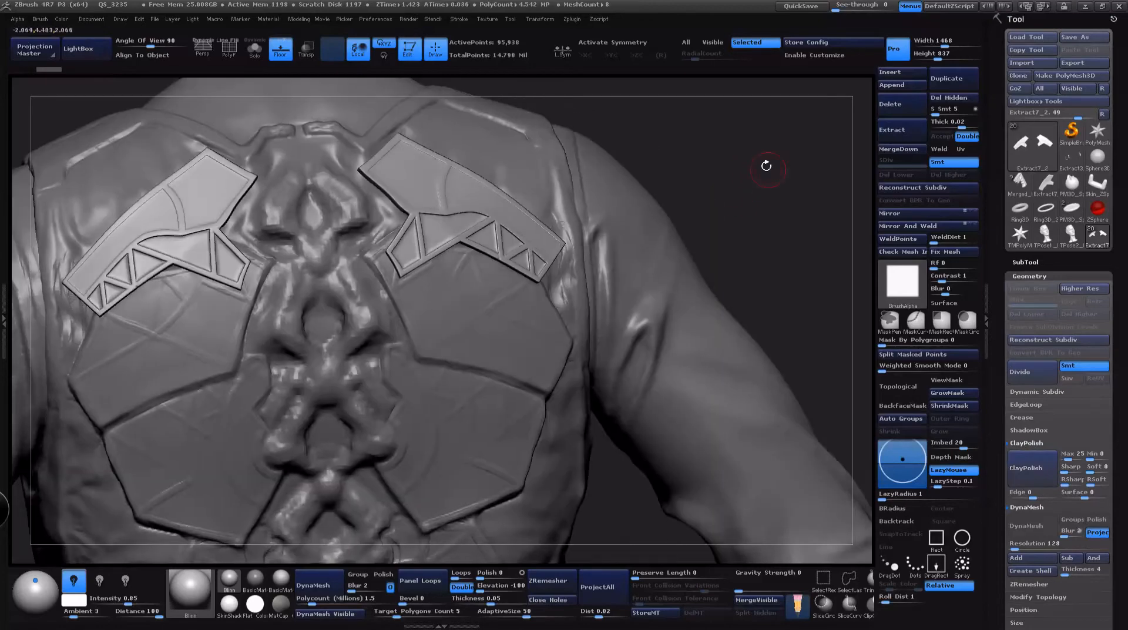
drag(764, 172, 790, 353)
drag(862, 88, 826, 97)
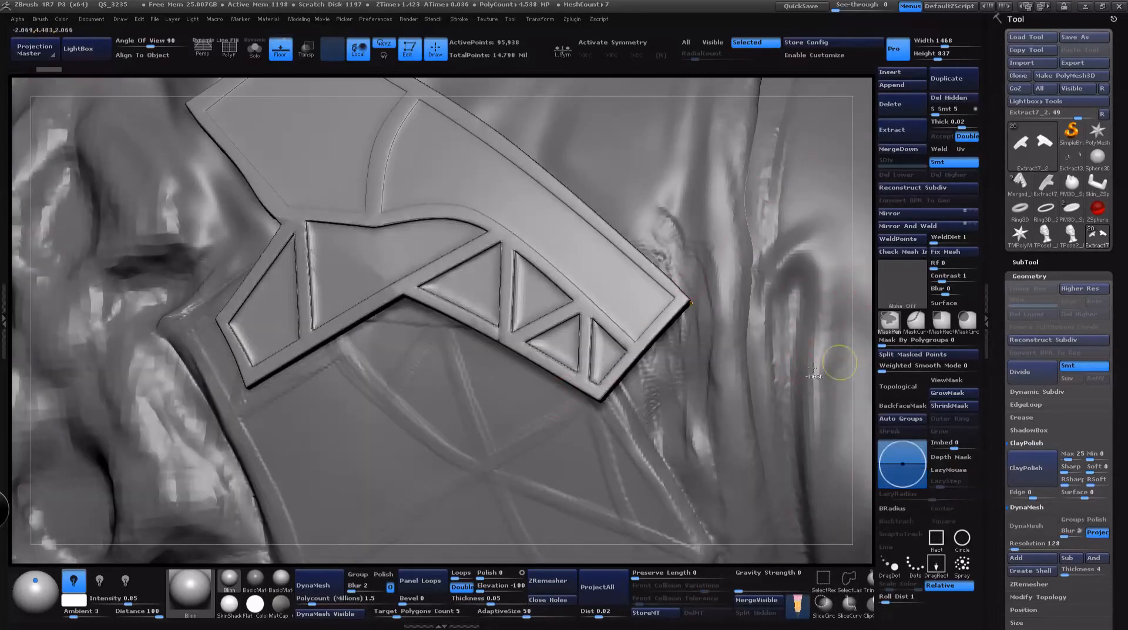
key(ctrl+z)
Step: Display the polyframe on the shoulder-blade plates to inspect their polygroups and topology, and hide it again
mouse_move(858, 266)
mouse_down()
mouse_move(680, 86)
mouse_move(811, 75)
mouse_up()
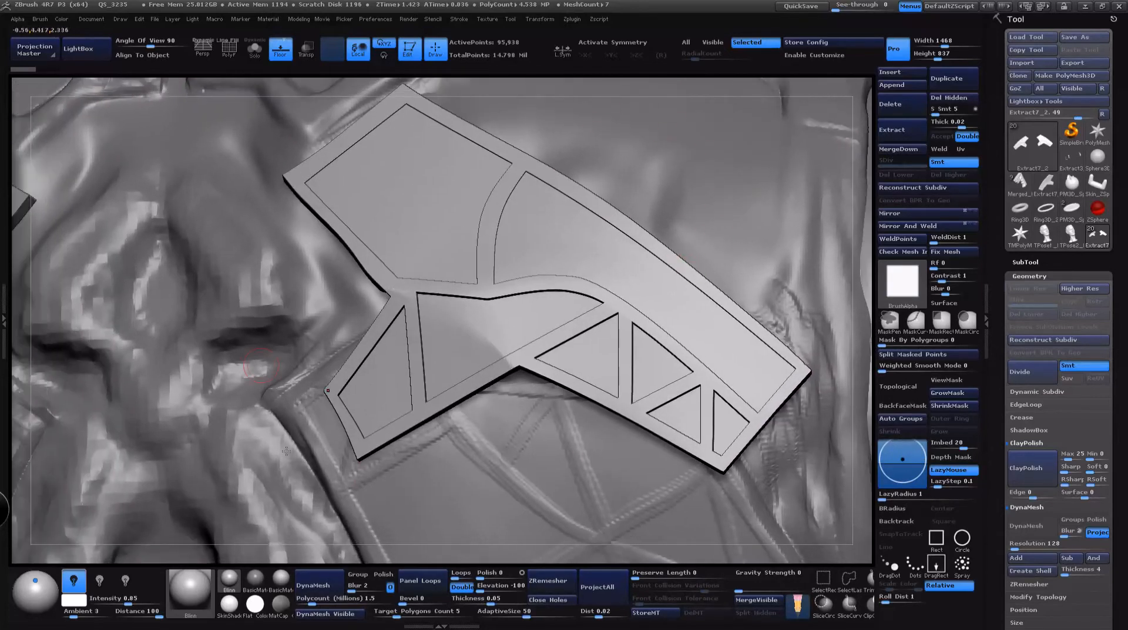
drag(865, 327, 850, 324)
key(shift+f)
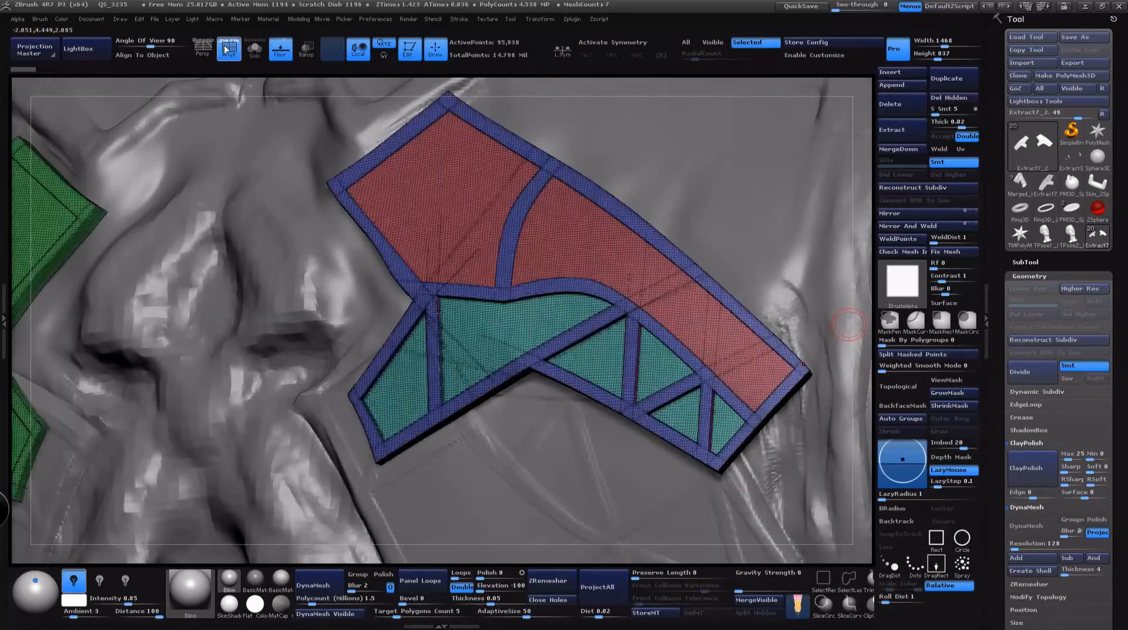
mouse_move(867, 367)
mouse_down()
mouse_move(868, 475)
mouse_move(874, 355)
mouse_move(821, 320)
mouse_move(837, 332)
mouse_move(831, 407)
mouse_move(852, 393)
mouse_move(875, 412)
mouse_move(906, 321)
mouse_move(879, 343)
mouse_move(842, 339)
mouse_move(864, 326)
mouse_up()
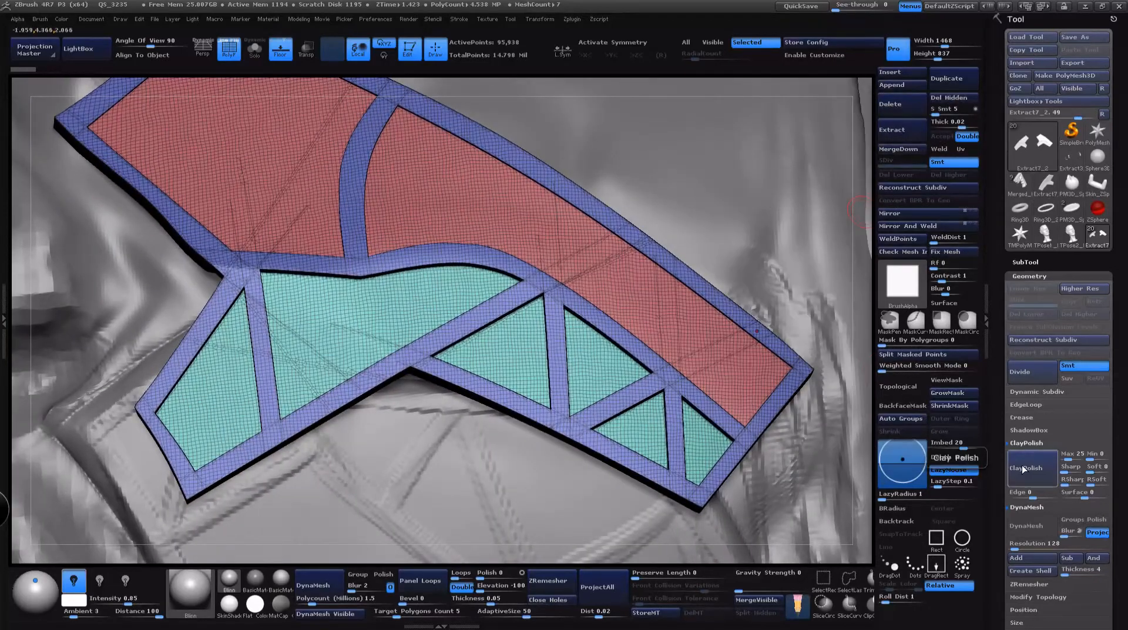
click(229, 50)
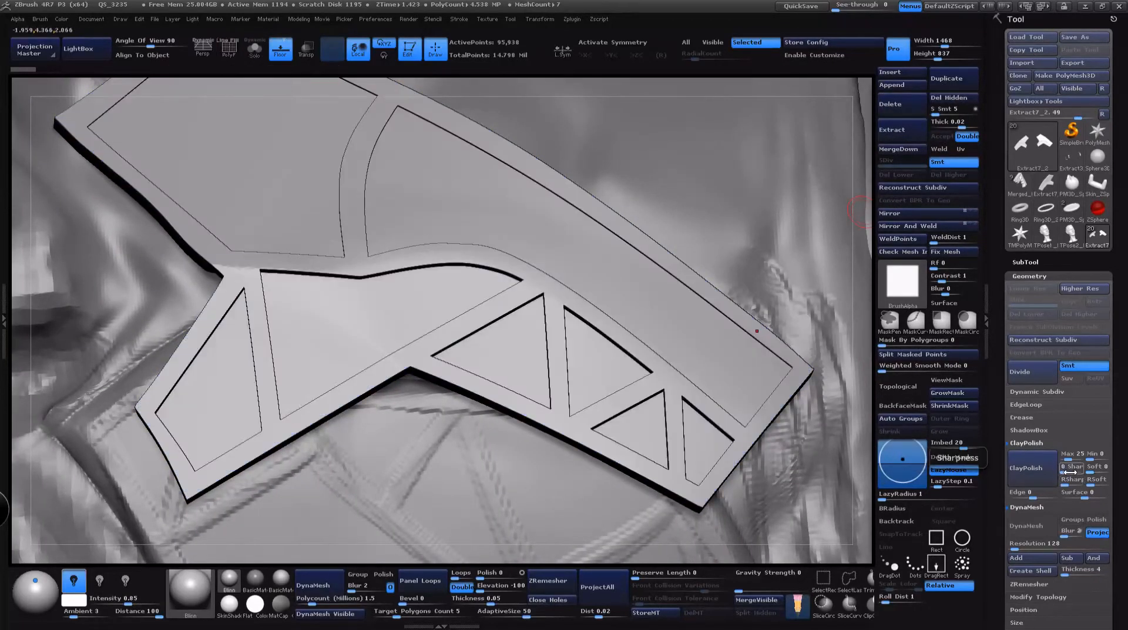
Step: Try another ClayPolish pass on the unpolished shoulder-blade plates and undo it
click(1025, 468)
mouse_move(859, 380)
mouse_down()
mouse_move(846, 289)
mouse_move(828, 330)
mouse_move(877, 410)
mouse_move(853, 394)
mouse_up()
key(ctrl+z)
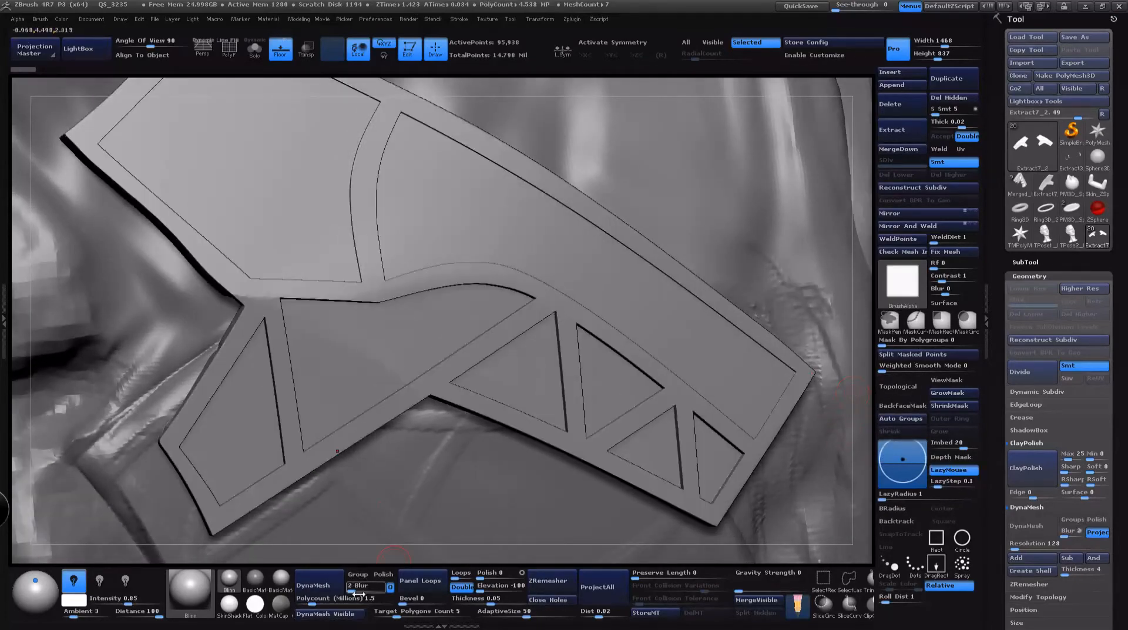
Step: Duplicate the shoulder-blade plates subtool, hide the original and DynaMesh the copy at a polycount of 1.5 million with Blur 2
click(1026, 262)
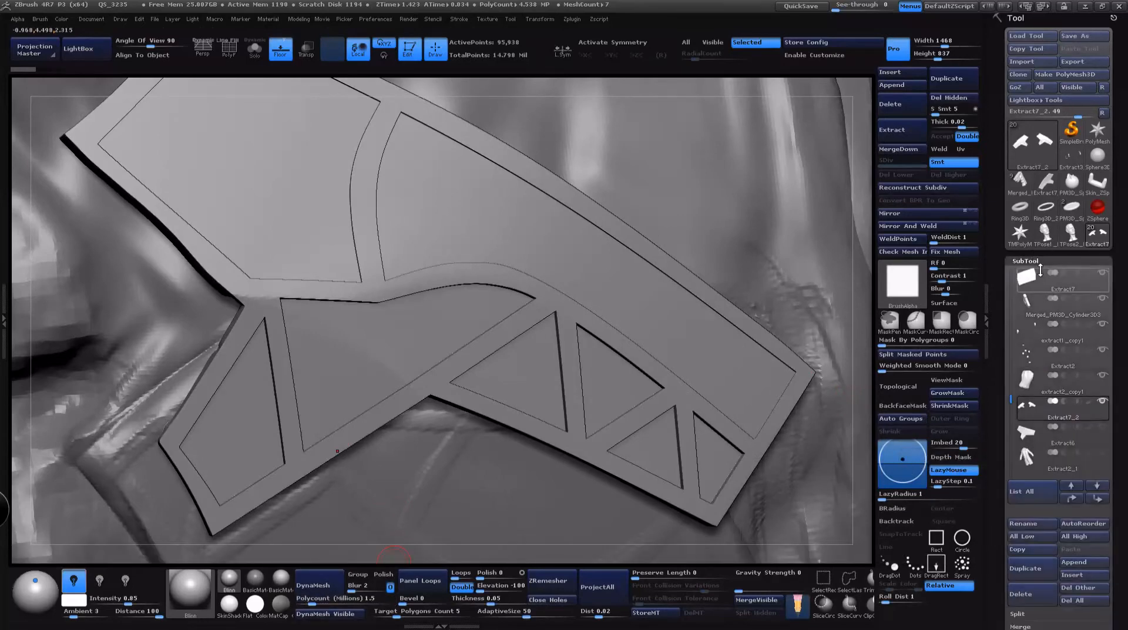
click(1025, 568)
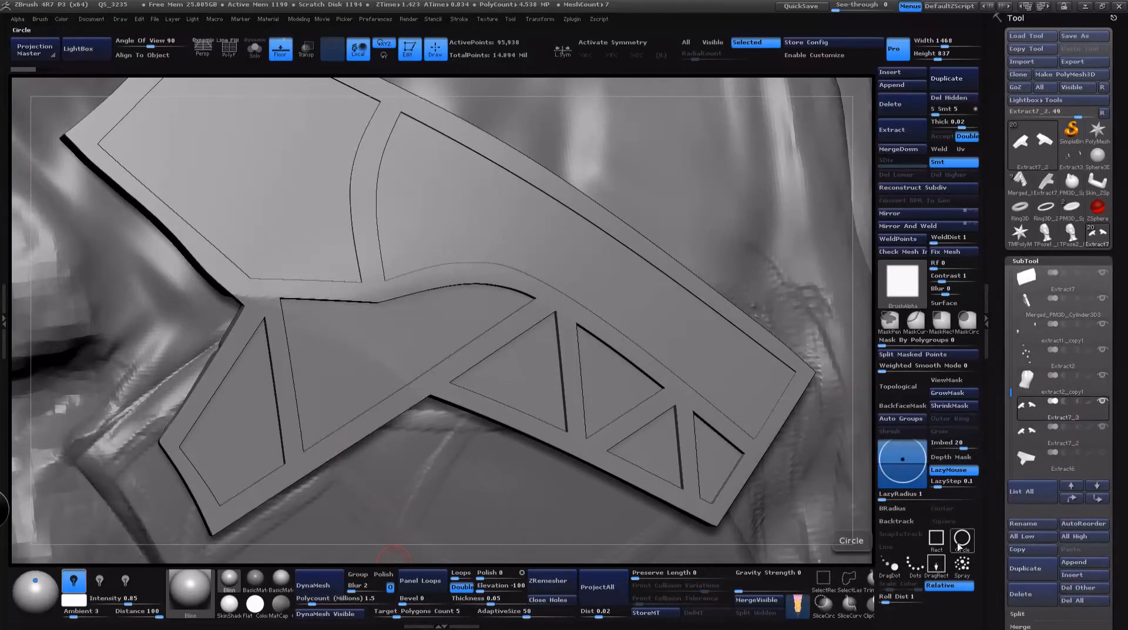
click(1104, 428)
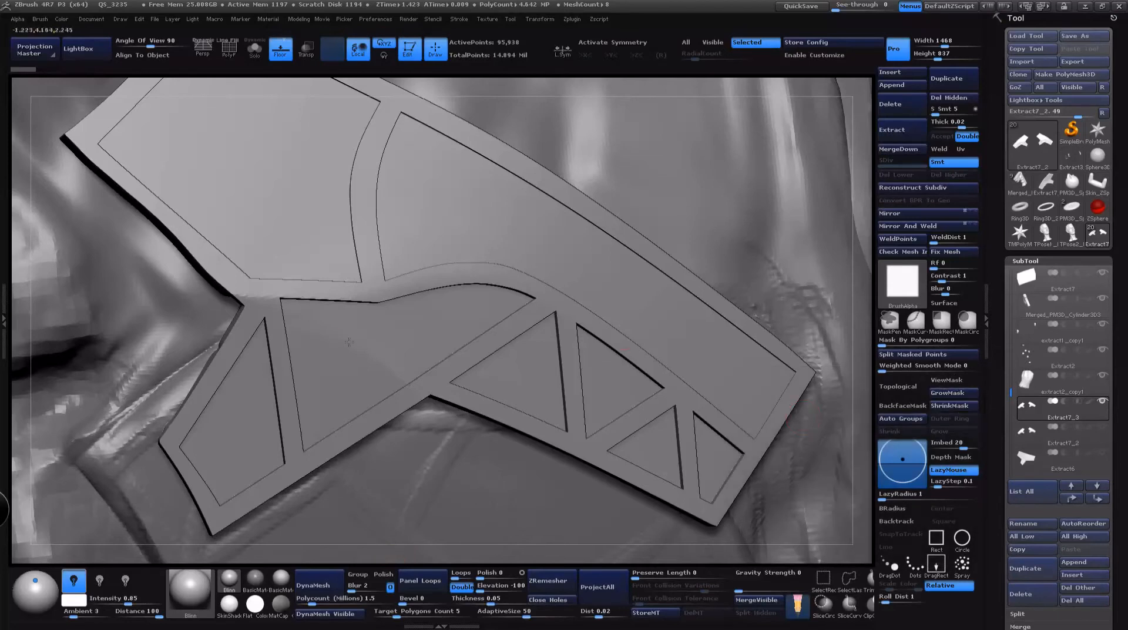
click(323, 583)
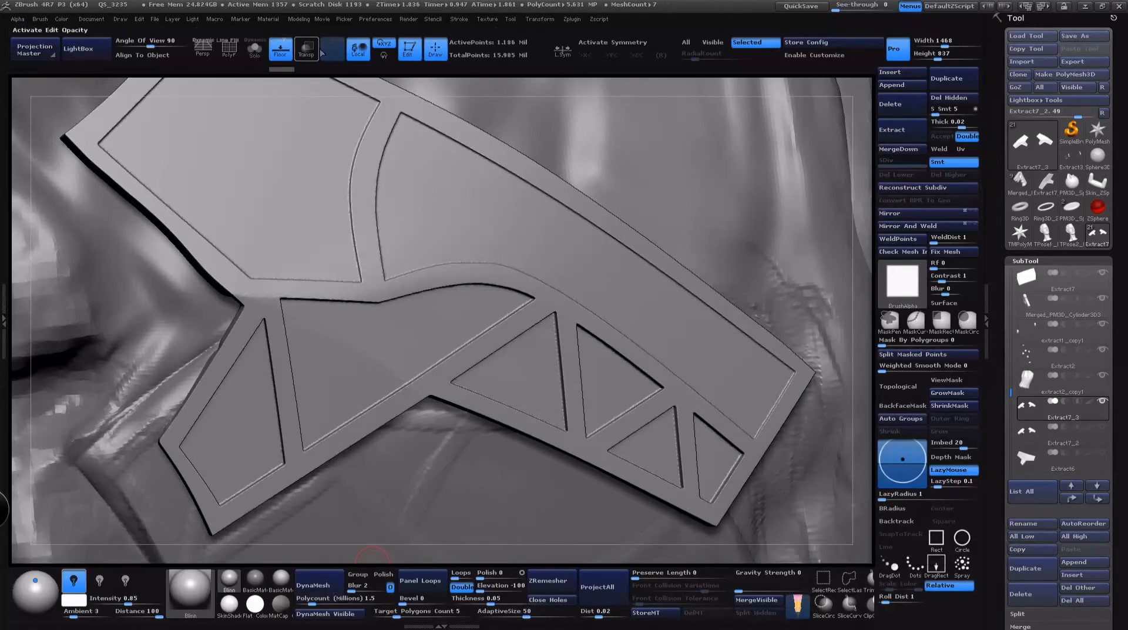
Step: Display the polyframe on the remeshed plates, inspect their polygroups from several angles and bring up the ClayPolish and DynaMesh settings
click(228, 49)
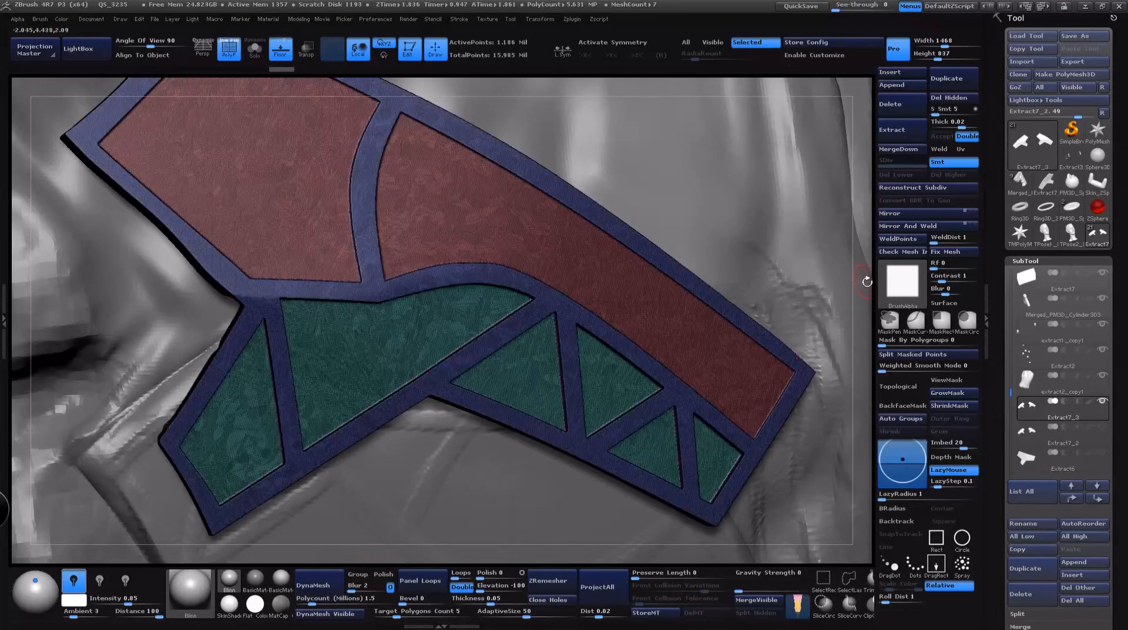
drag(865, 275, 888, 249)
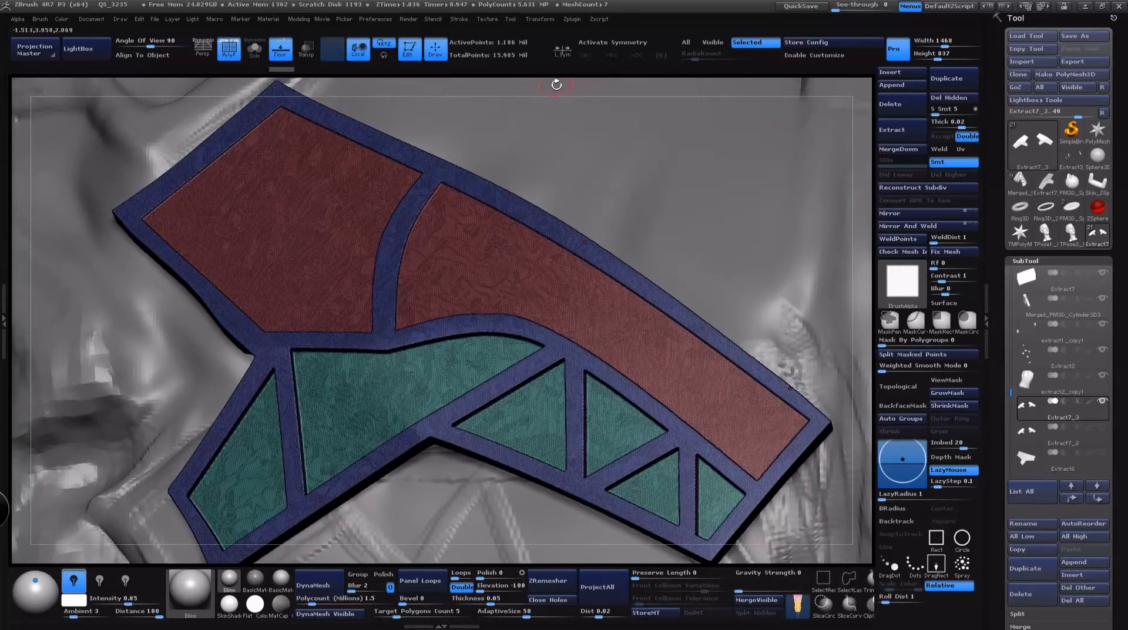
drag(556, 85, 690, 82)
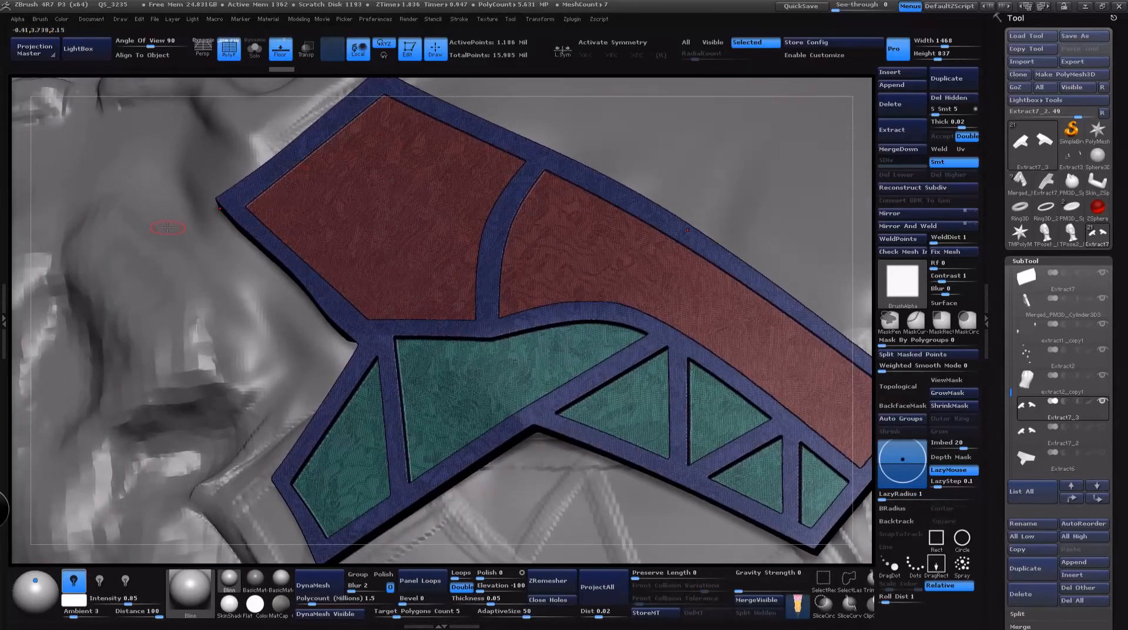
drag(998, 471, 1012, 367)
click(1038, 369)
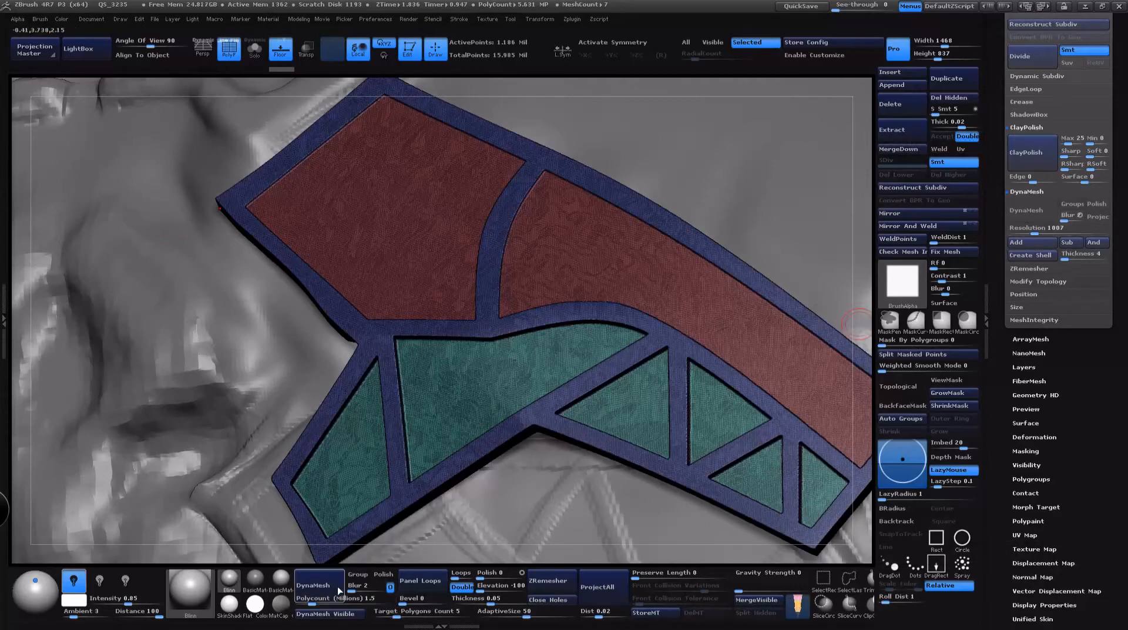
Step: Look up the DynaMesh Master plugin among the available plugins, checking Decimation Master on the way
click(575, 22)
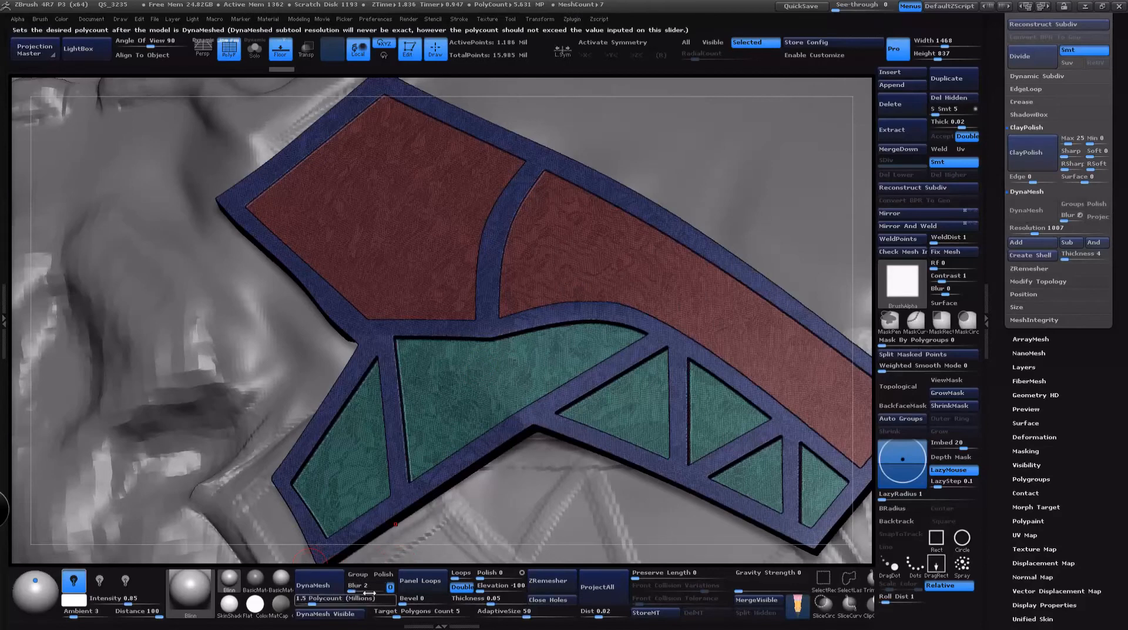
click(573, 20)
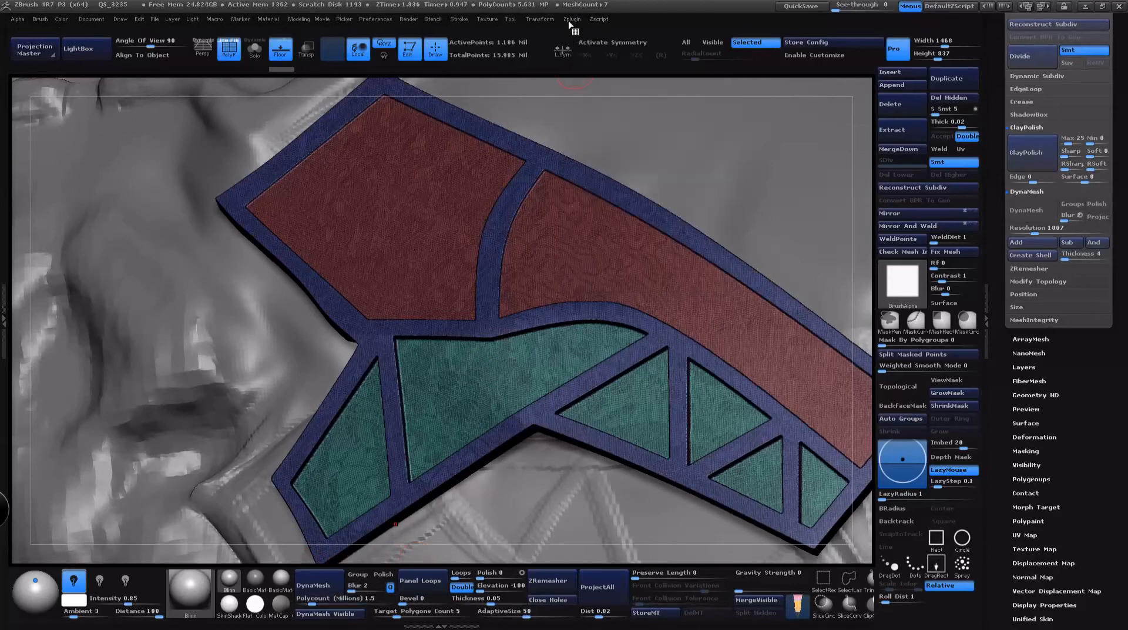
click(573, 21)
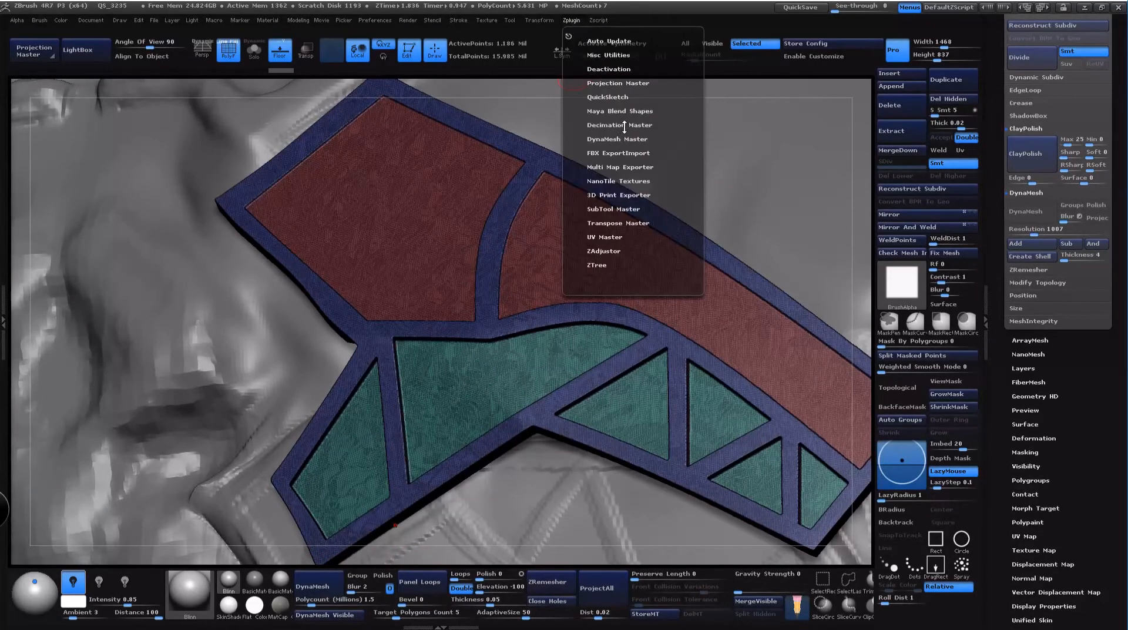
click(645, 125)
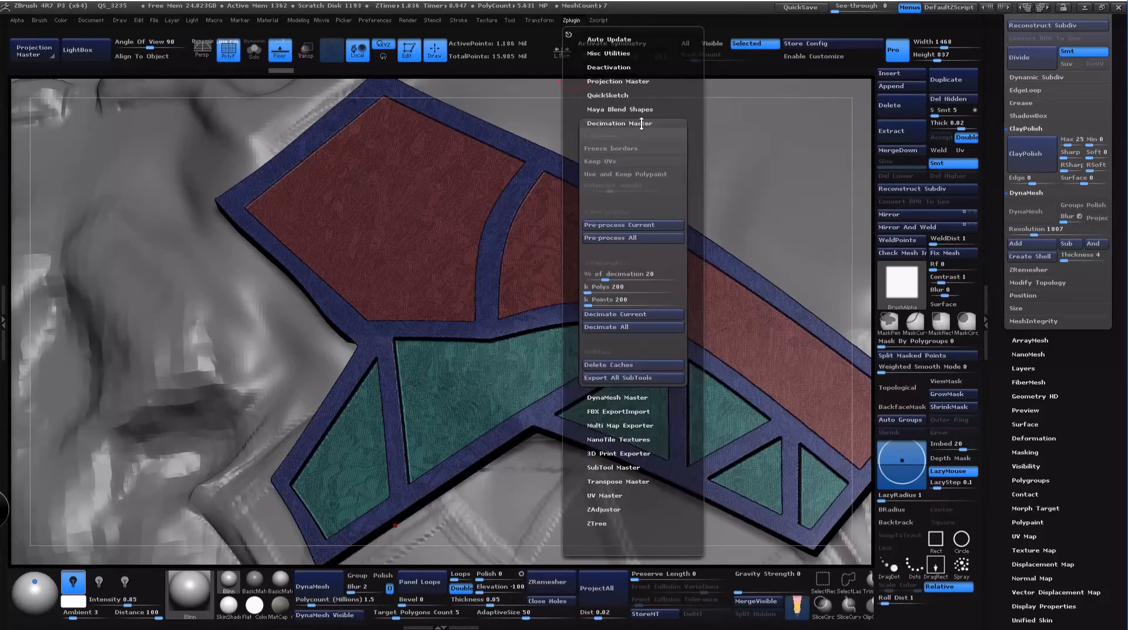
click(640, 124)
click(630, 136)
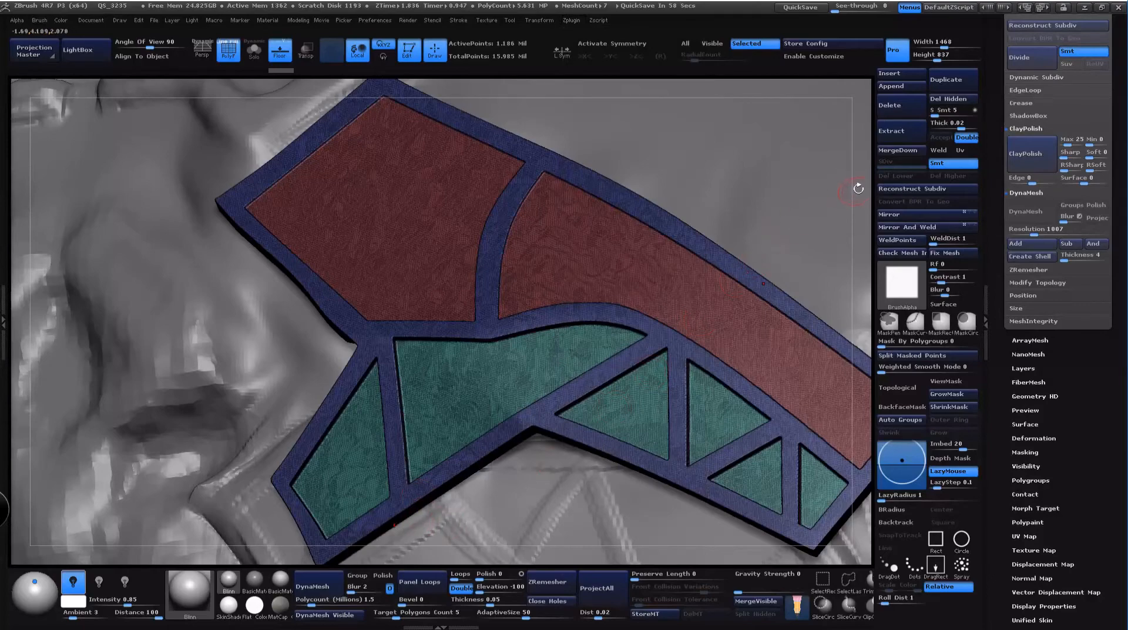
Step: Examine the remeshed plate's dense topology along its panel borders up close, and hide the polyframe
drag(859, 188, 851, 225)
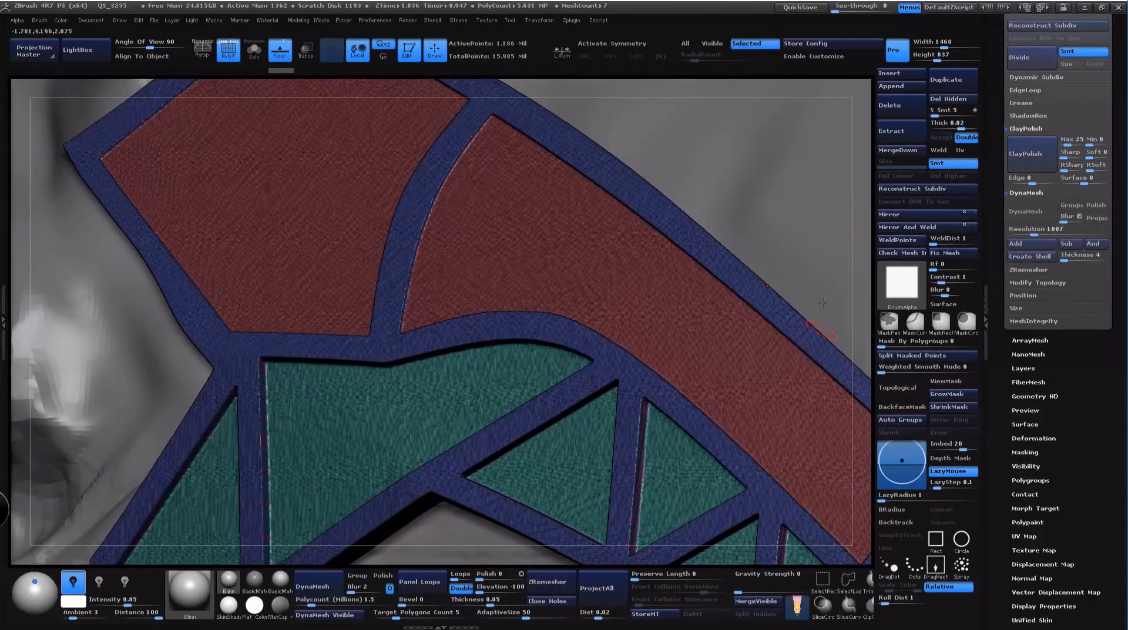
drag(859, 268, 862, 221)
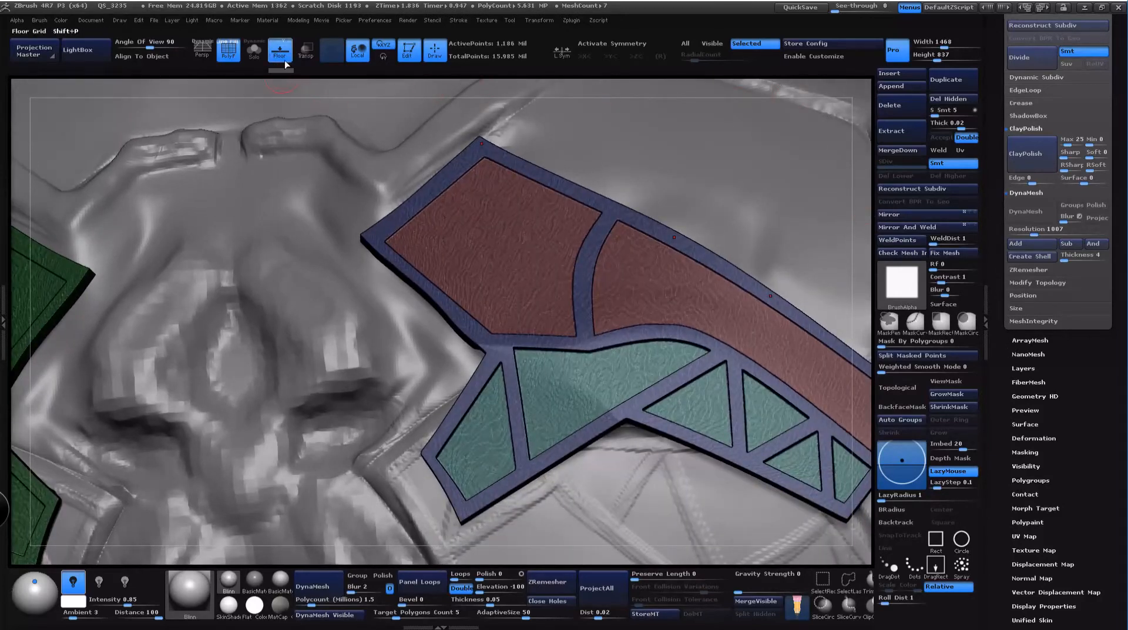
click(228, 50)
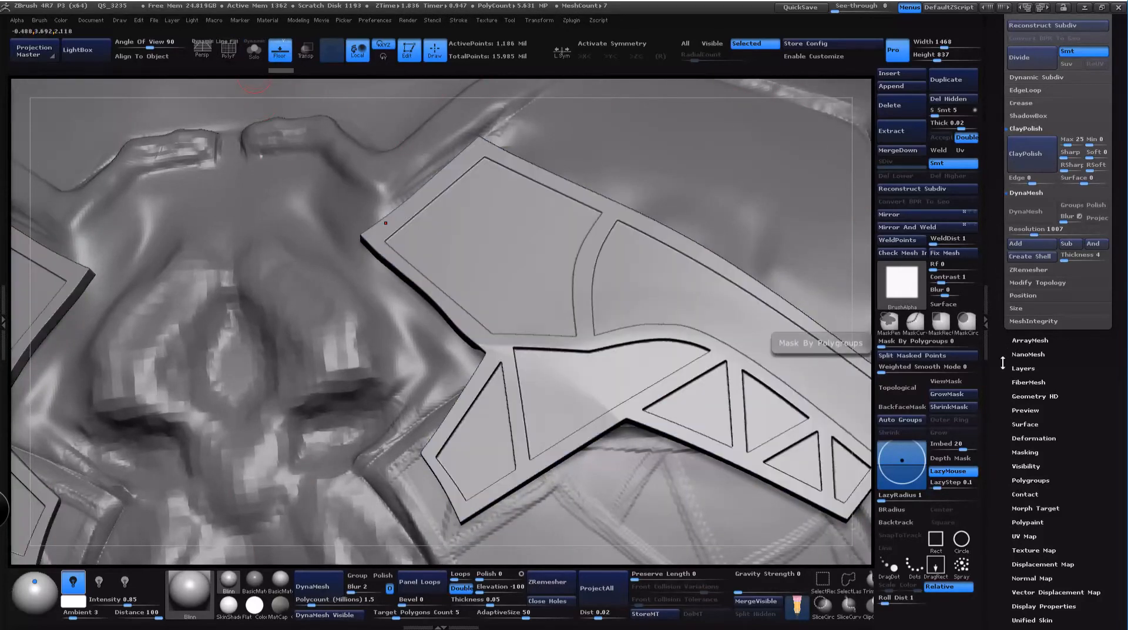
Step: Try repeated ClayPolish passes with Max 25 on the remeshed plates, inspect the inset edges up close and undo them
click(1039, 155)
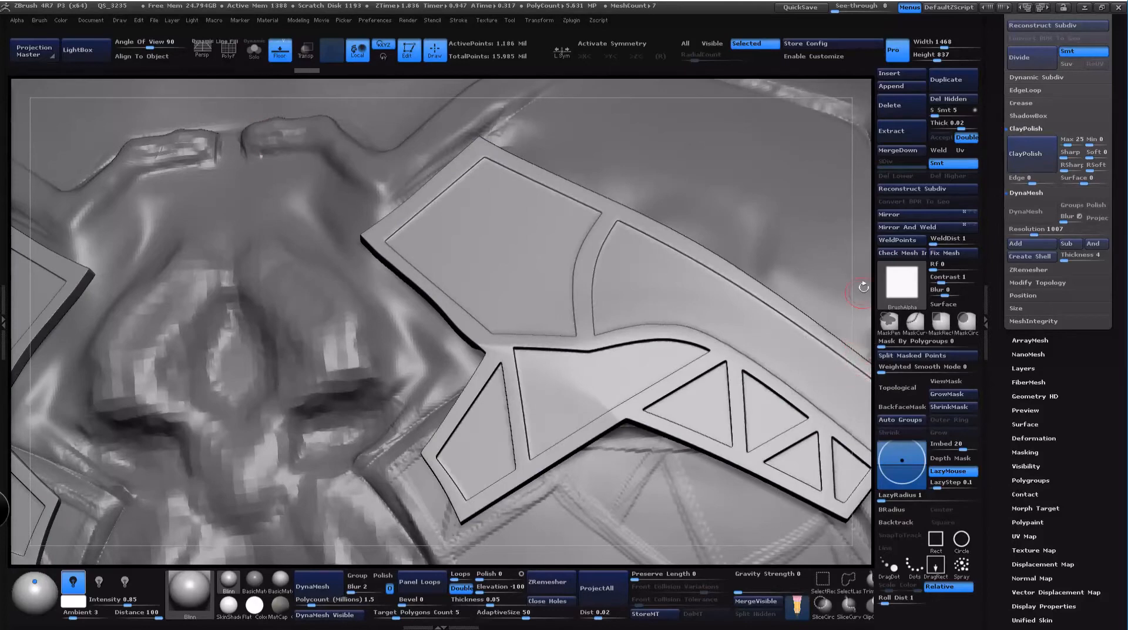
mouse_move(863, 284)
alt+mouse_down()
mouse_move(849, 491)
mouse_move(851, 441)
alt+mouse_up()
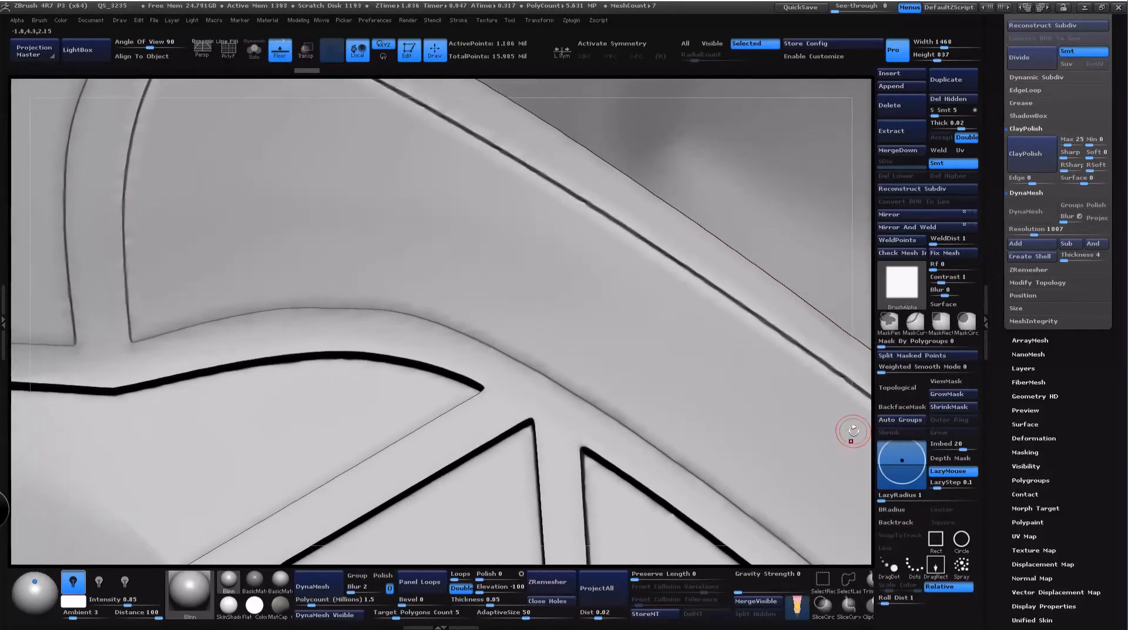
mouse_move(868, 203)
mouse_down()
mouse_move(859, 232)
mouse_move(857, 209)
mouse_up()
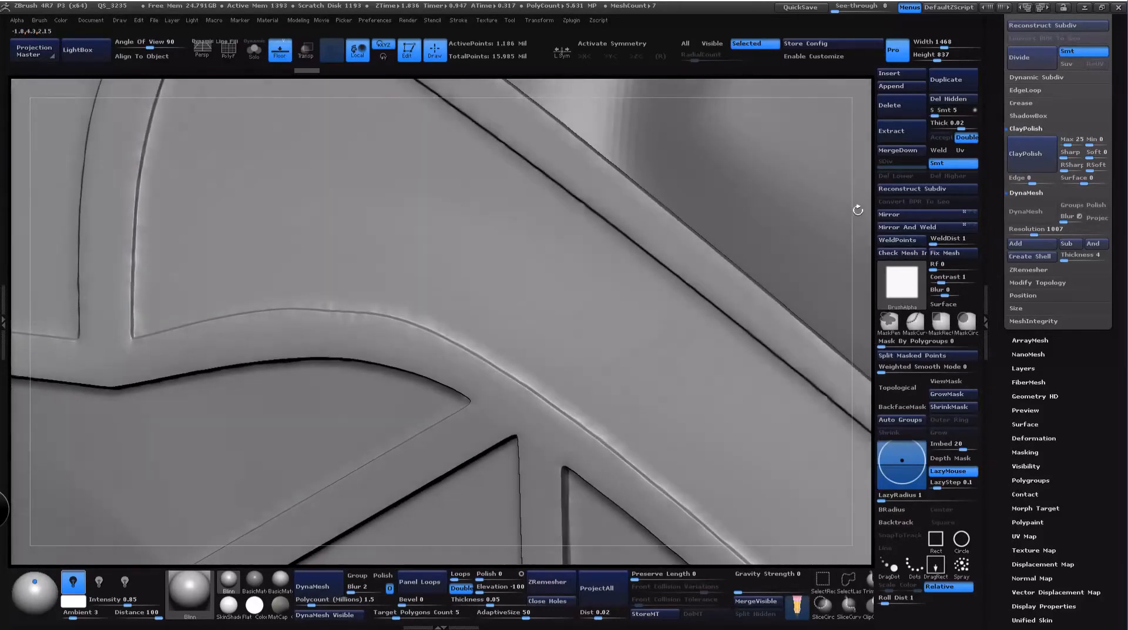
click(1036, 170)
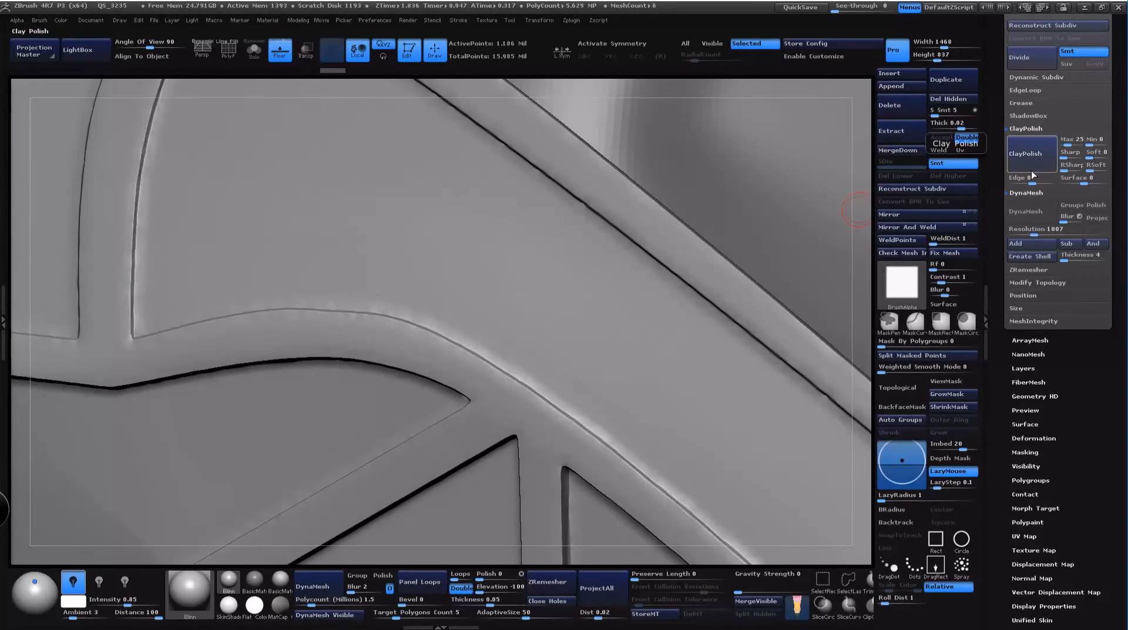
key(ctrl+z)
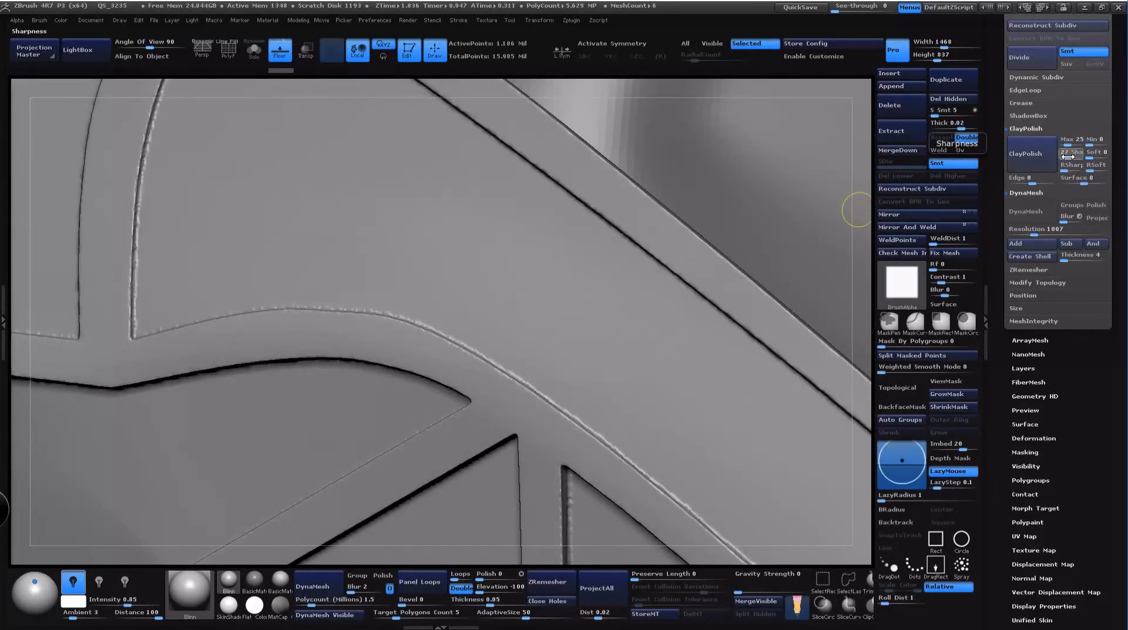
Step: Try ClayPolish on the remeshed plates with different Sharpness values and with Edge raised to 32, undoing each pass
click(1030, 165)
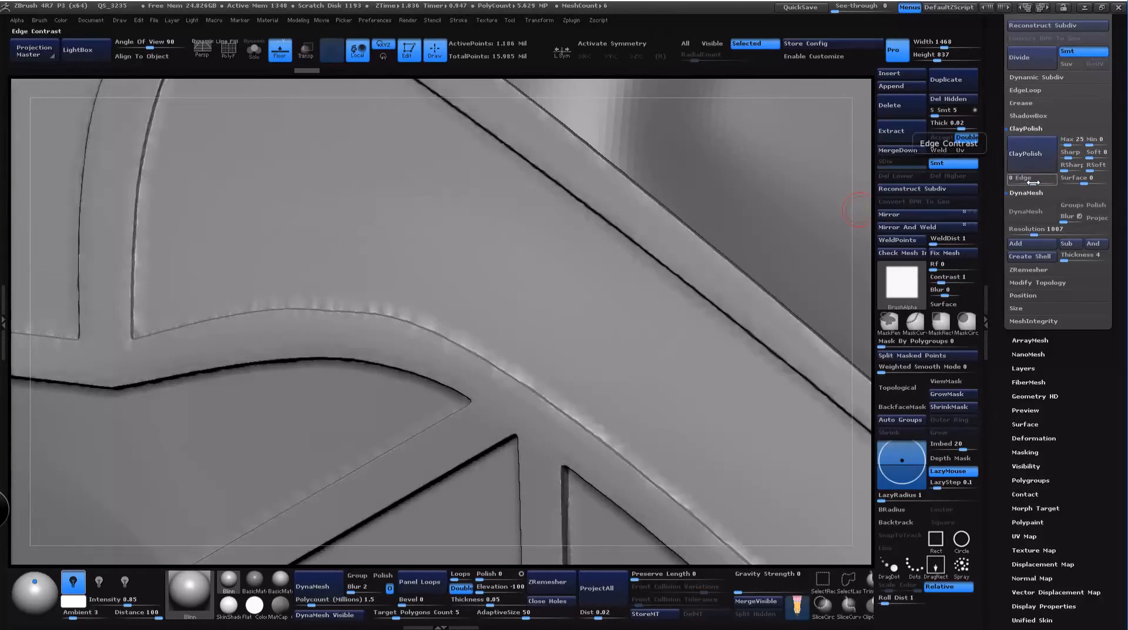
key(ctrl+z)
drag(1033, 182, 1057, 154)
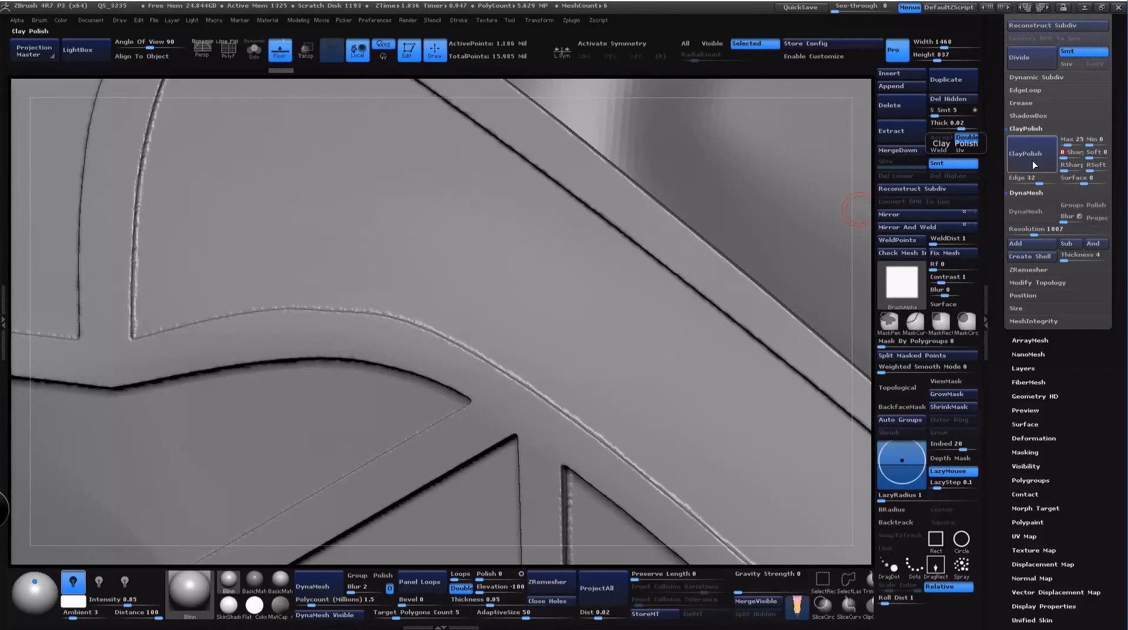
key(ctrl+z)
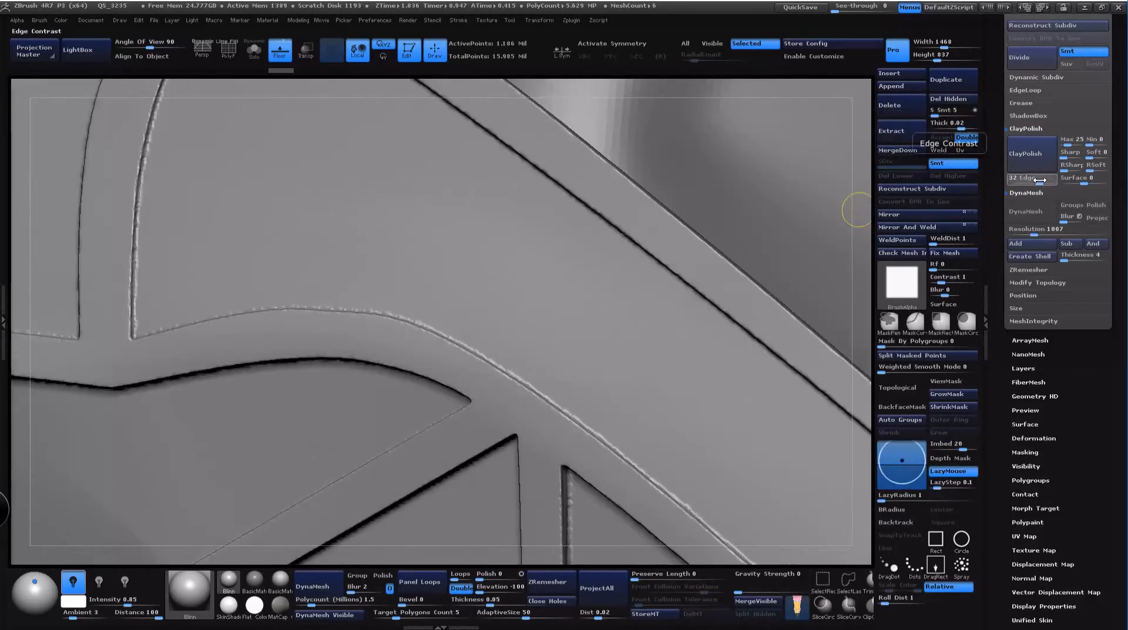
Step: Try another ClayPolish pass with an adjusted Edge contrast, reset Edge to 0 and undo the pass
drag(1036, 180, 1027, 181)
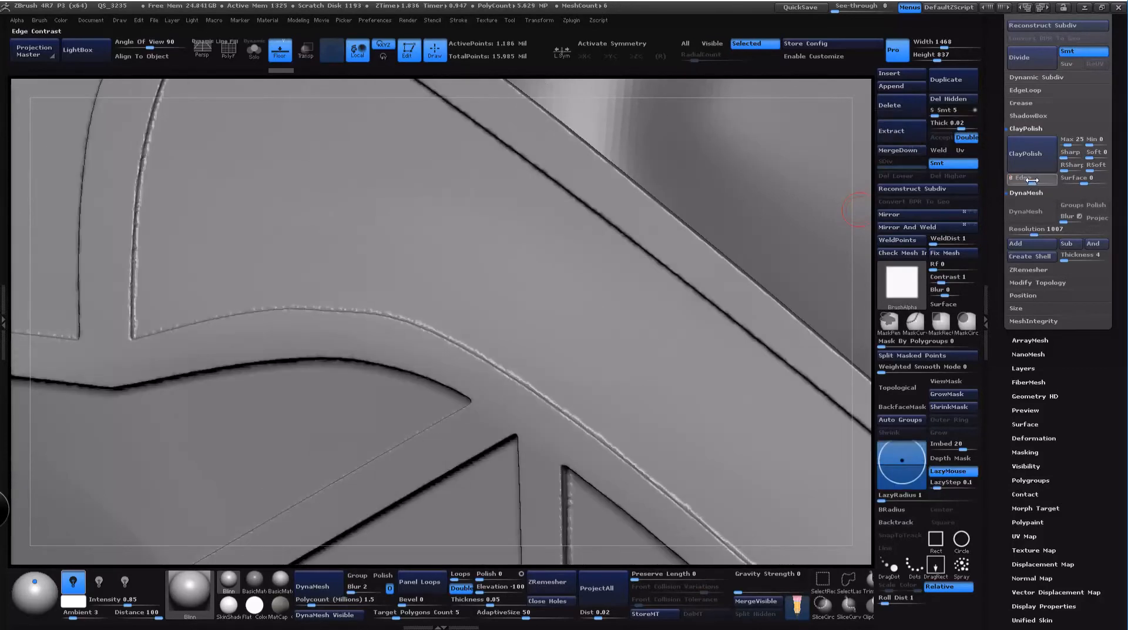
click(1033, 166)
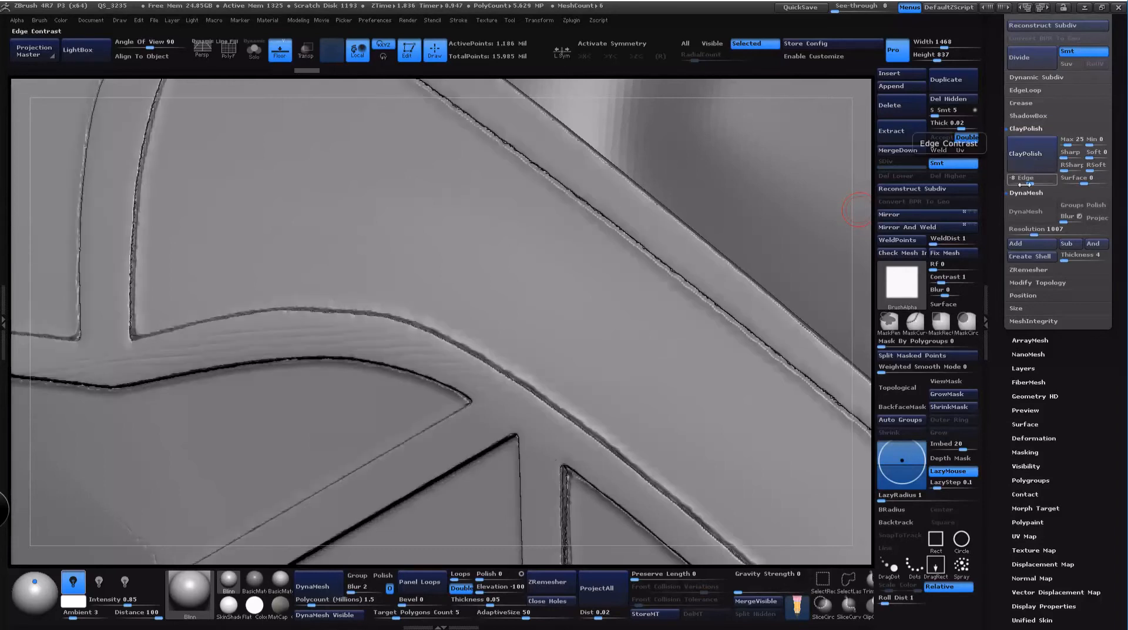
drag(1029, 184, 1032, 183)
key(ctrl+z)
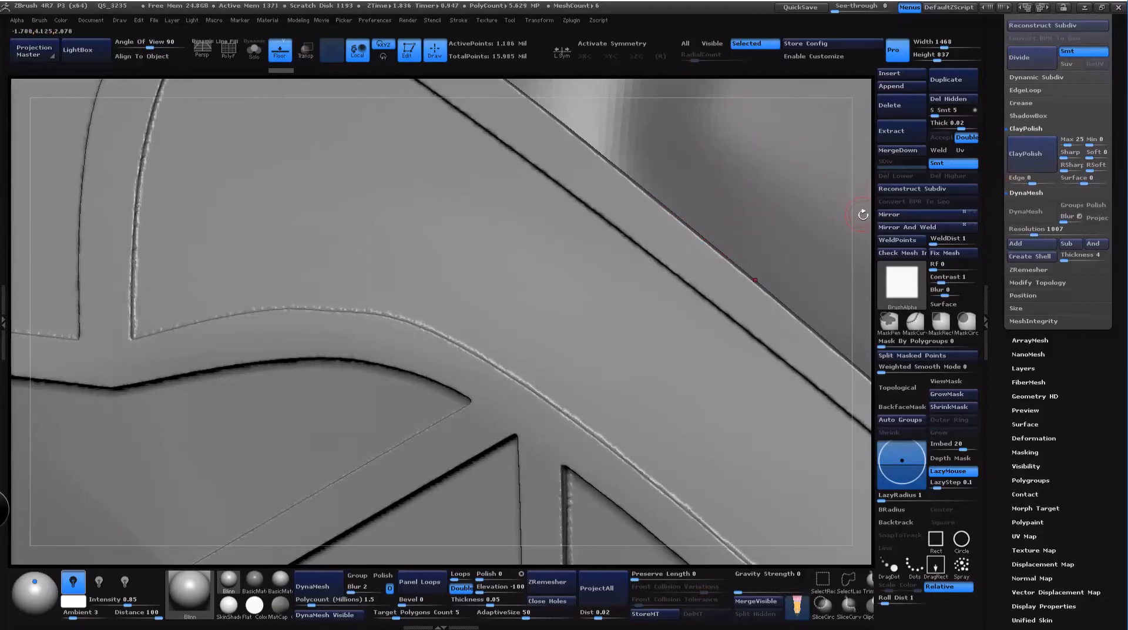
Step: ClayPolish the remeshed plates with Edge 0 and Surface set to 1, undoing and repeating passes to compare the edges
alt+drag(863, 218, 757, 111)
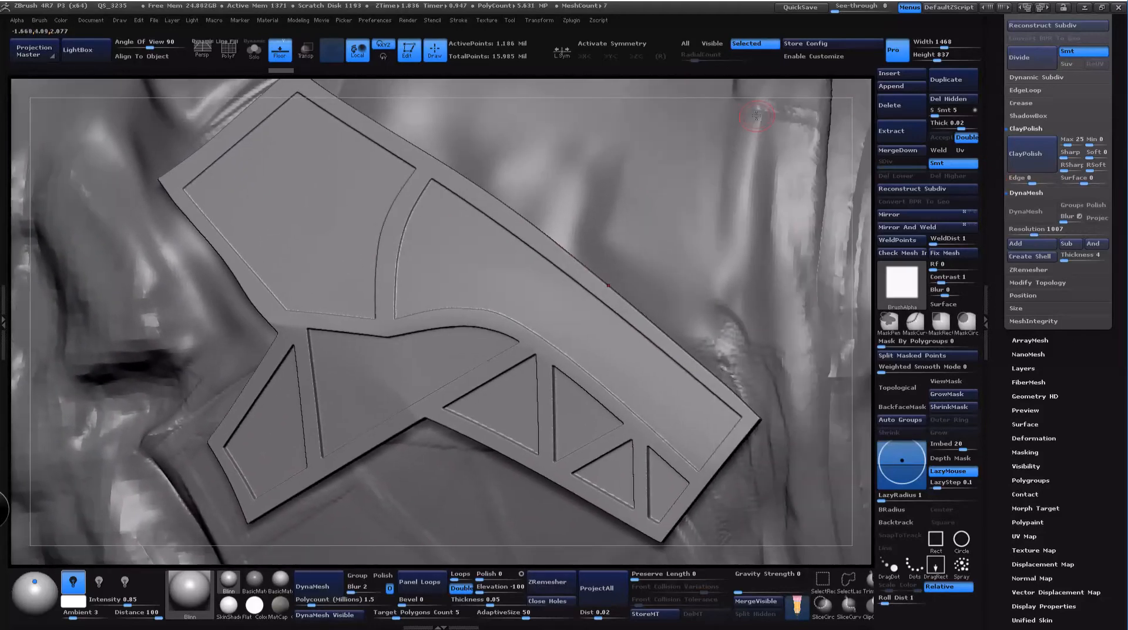
click(1045, 158)
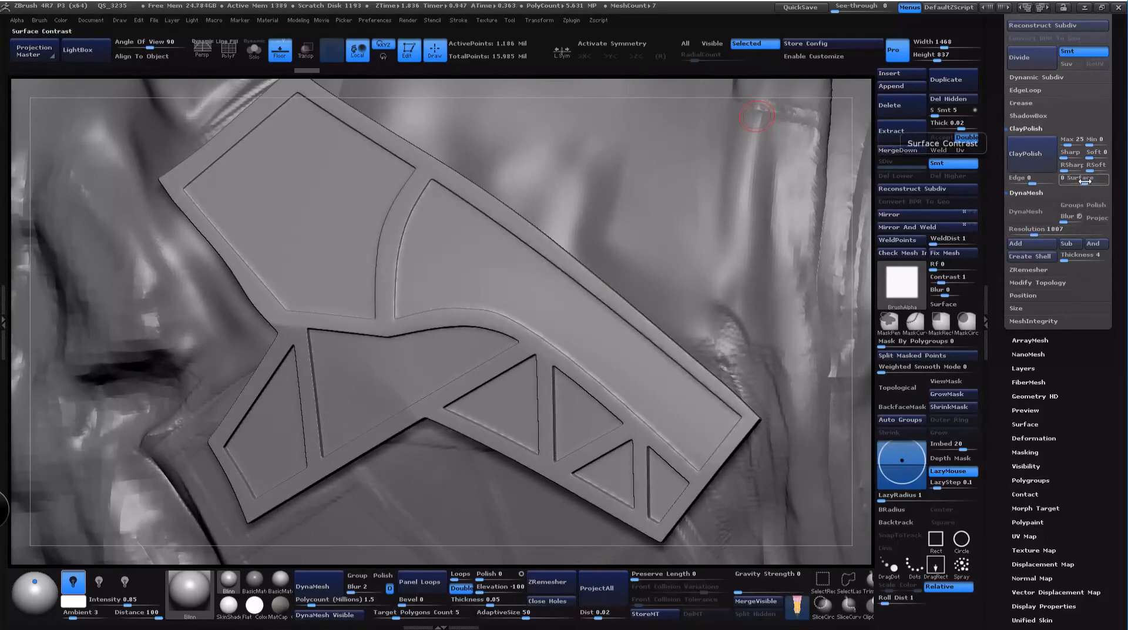
drag(1085, 181, 1062, 185)
click(1045, 165)
key(ctrl+z)
click(1043, 159)
key(ctrl+z)
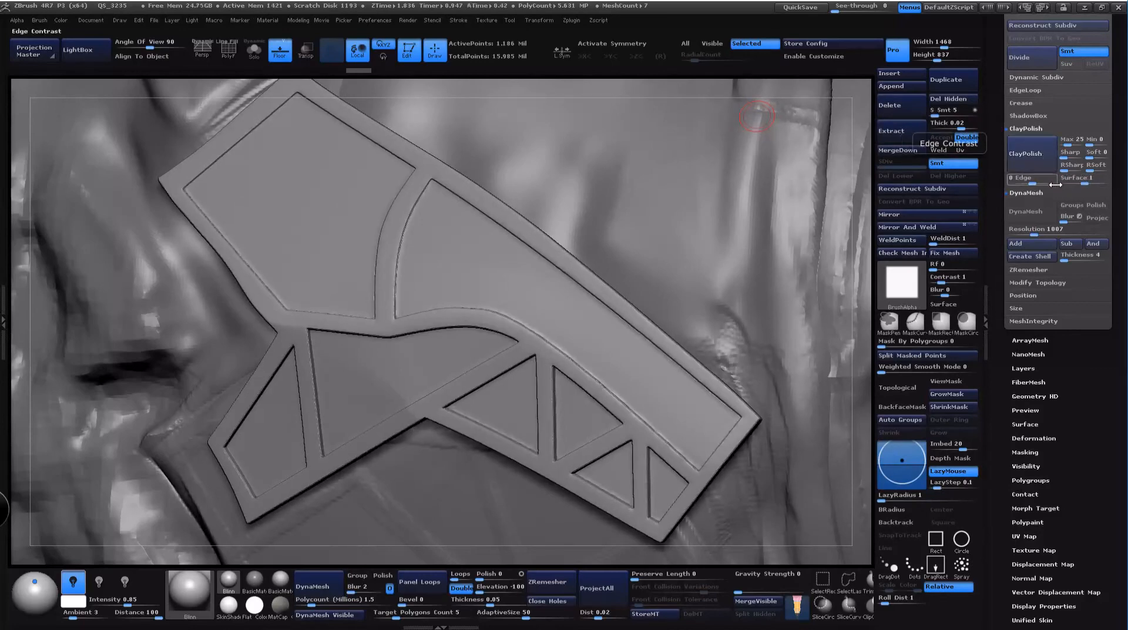
Step: Set ClayPolish's Edge to -1 and raise Soft, polish the plates again and bring up the deformation options
drag(866, 293, 857, 459)
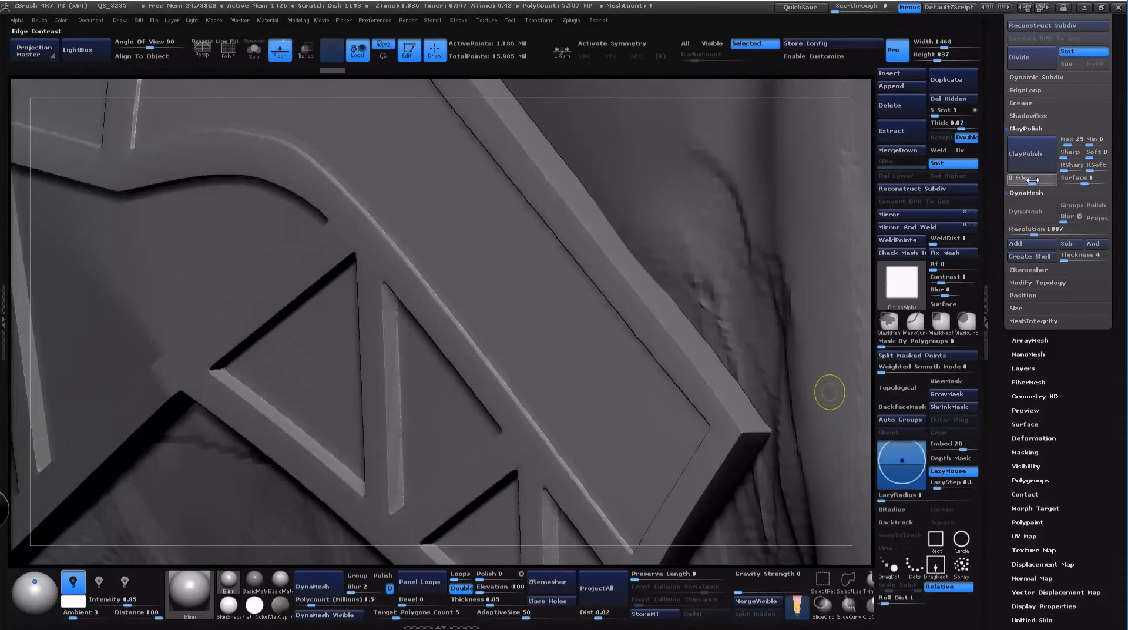
drag(1030, 180, 1030, 189)
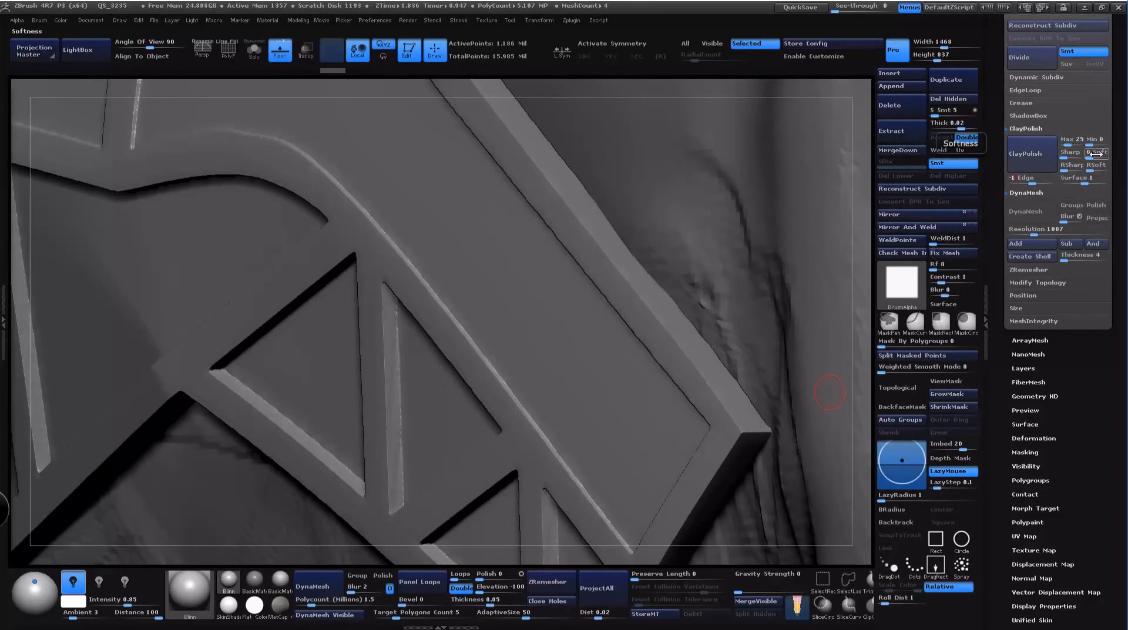
drag(1096, 155, 1092, 155)
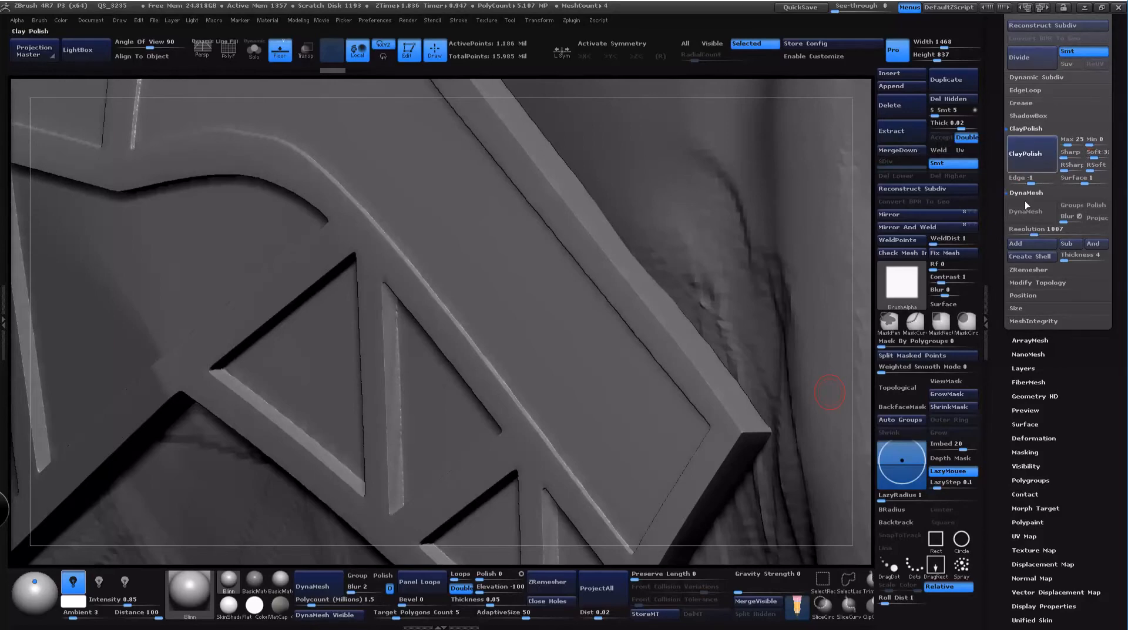
drag(874, 346, 865, 287)
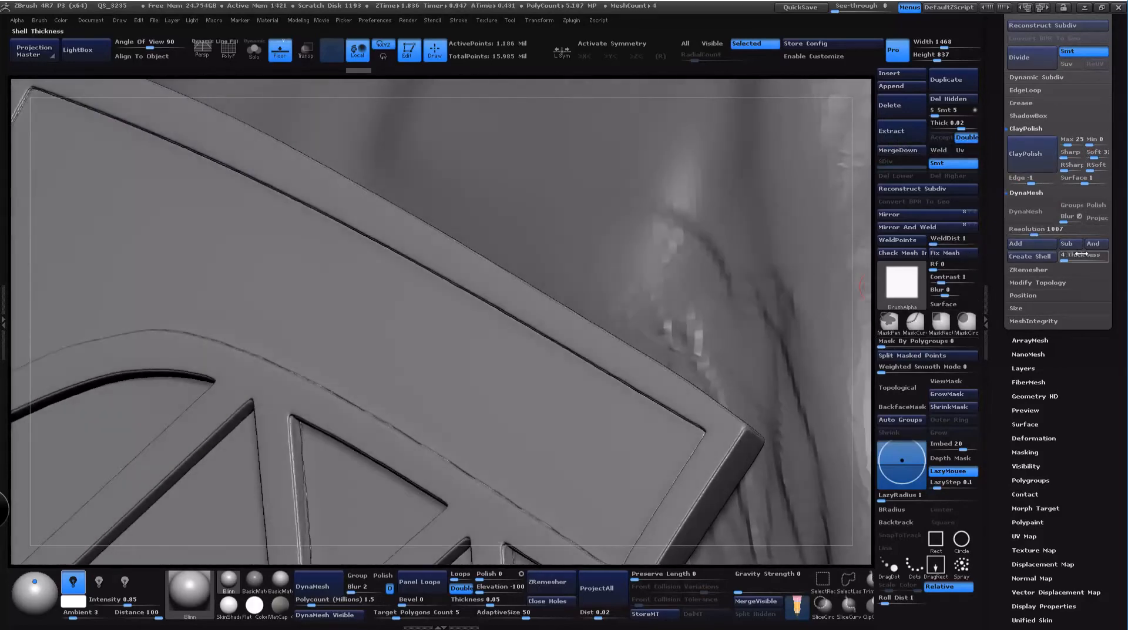
click(1034, 438)
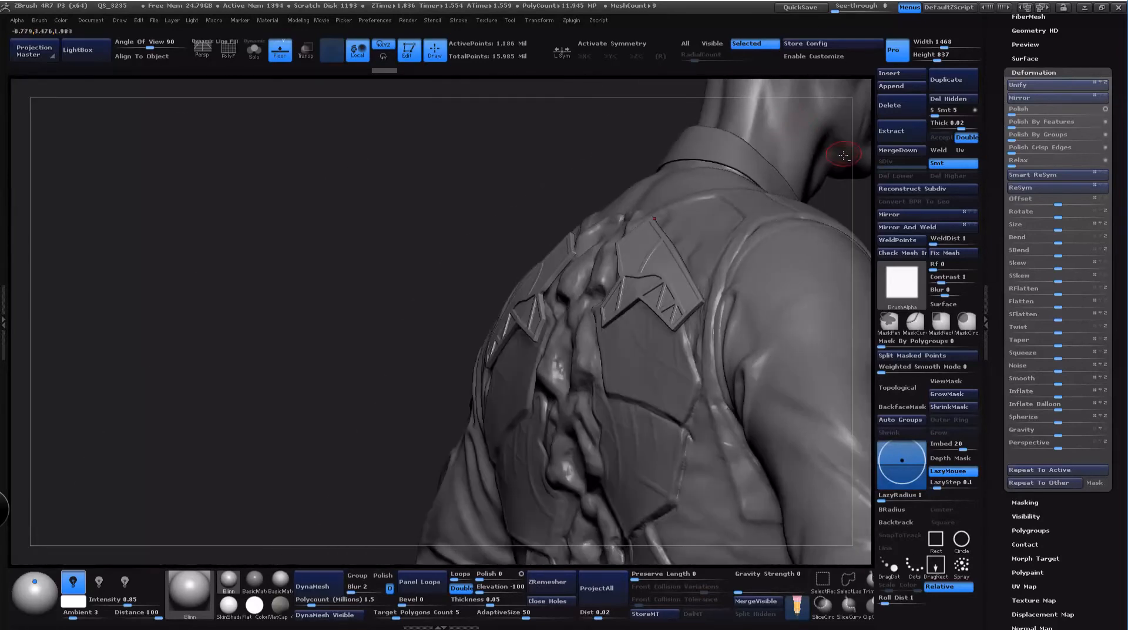
Step: Smooth the shoulder-blade plates with successive Relax, Polish By Groups, Polish By Features and Polish passes
drag(844, 207, 716, 215)
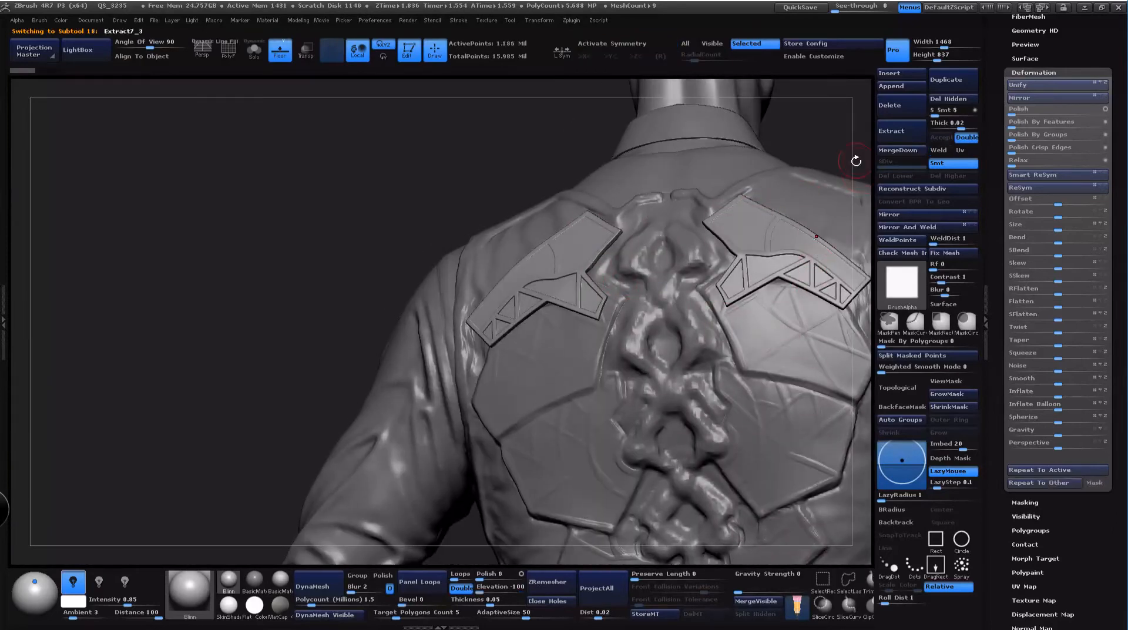
drag(857, 157, 638, 496)
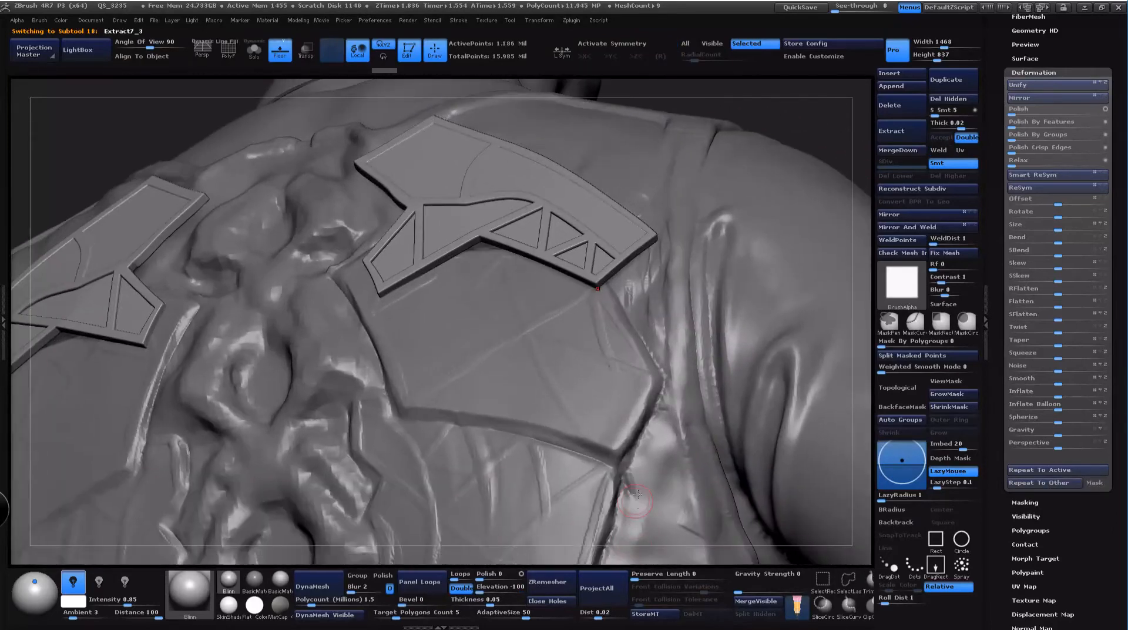
drag(799, 101, 820, 165)
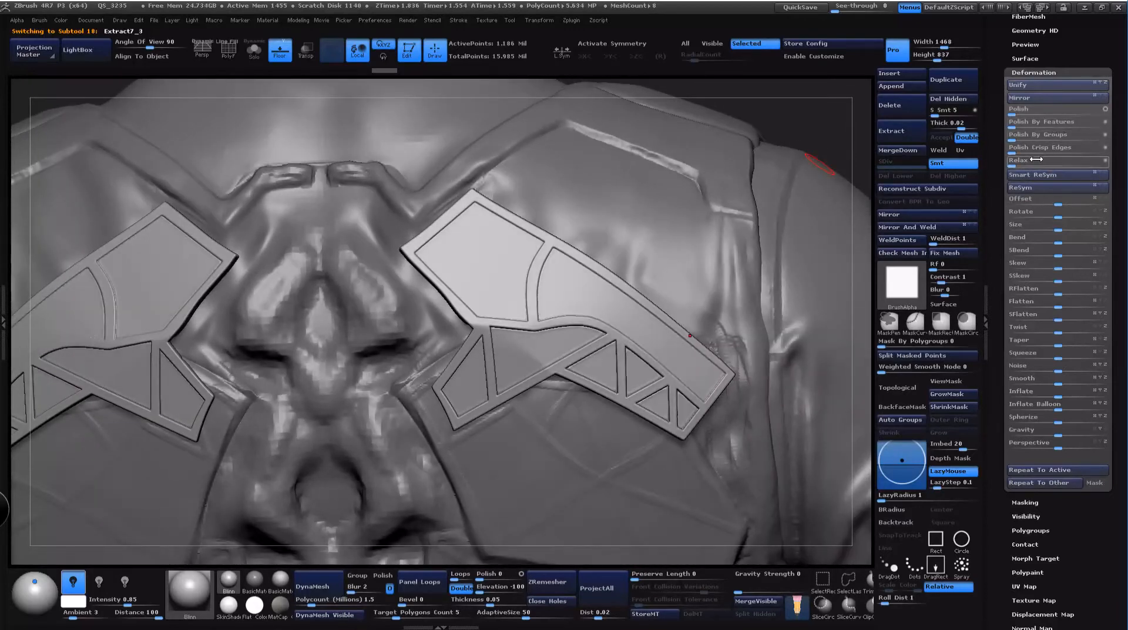
click(1018, 163)
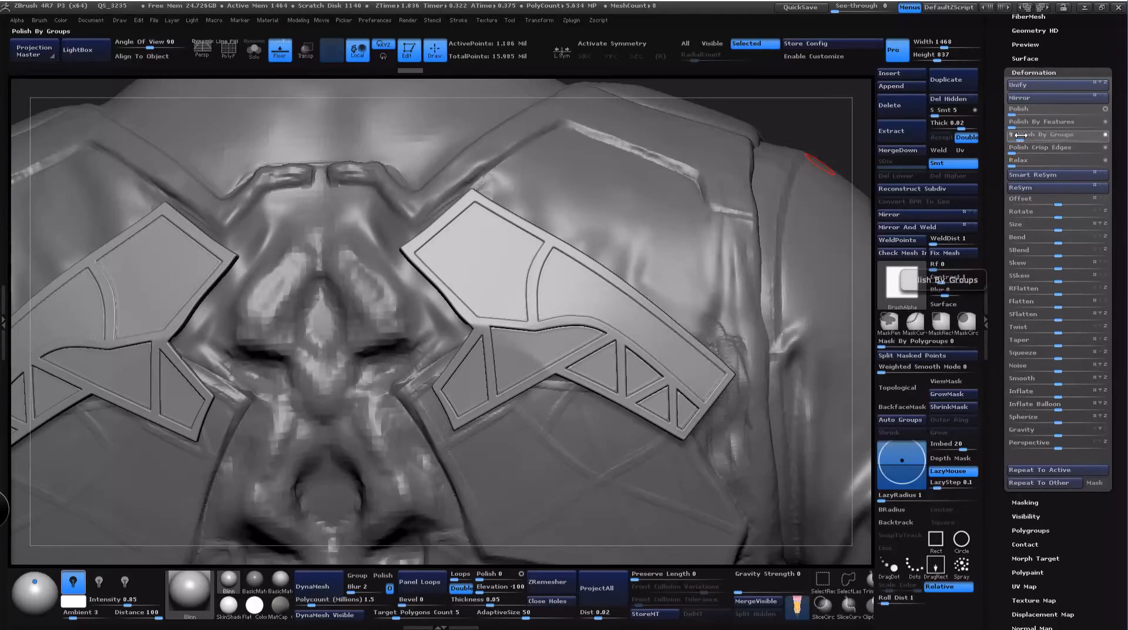
click(1050, 135)
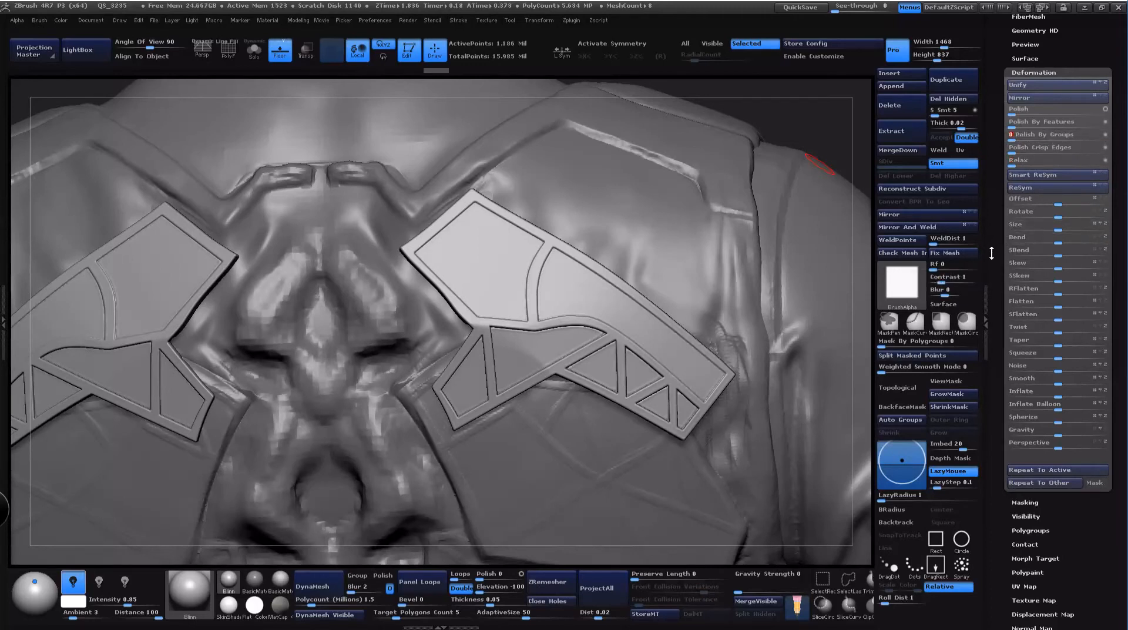
click(1055, 123)
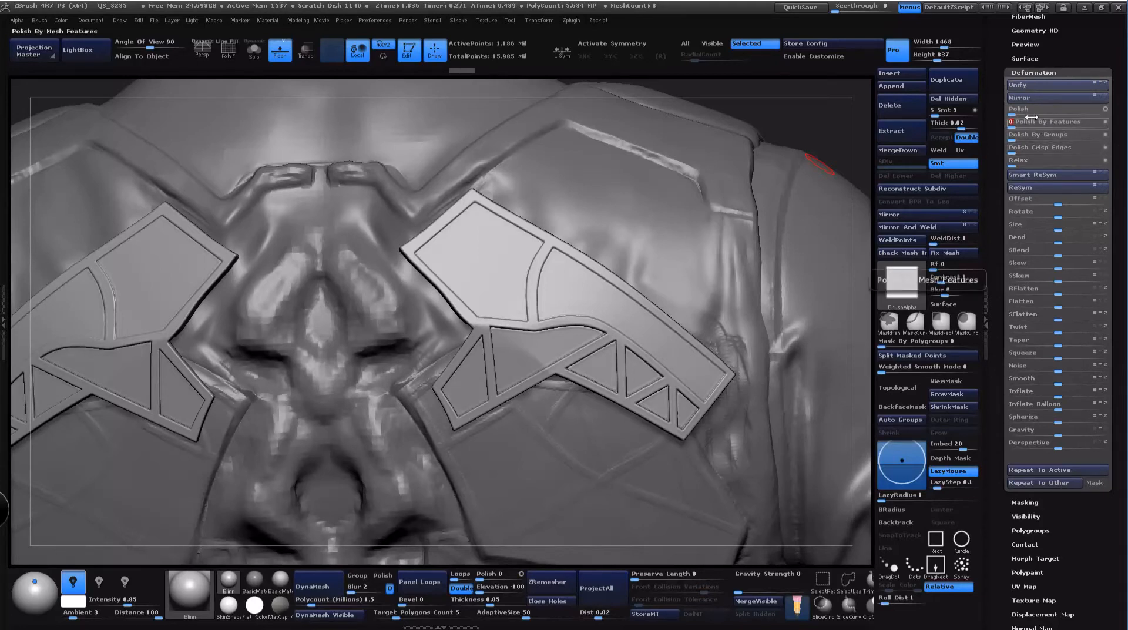
drag(1060, 113, 1094, 121)
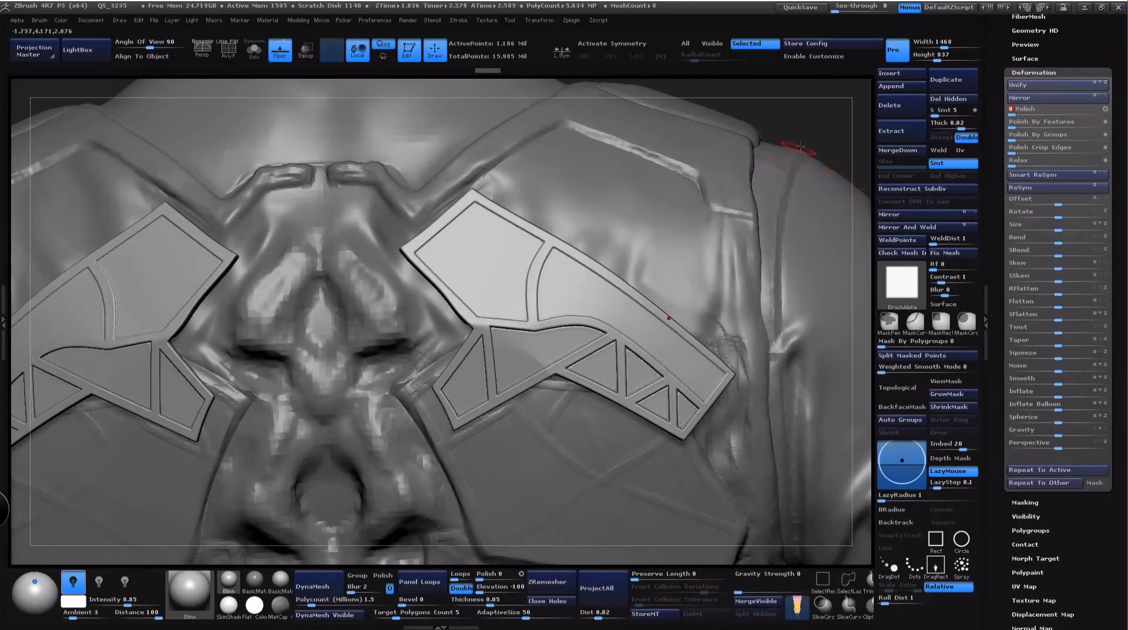
Step: Inspect the polished plate edges, make the vest subtool extract2_copy1 active and turn on X symmetry
alt+drag(800, 147, 757, 512)
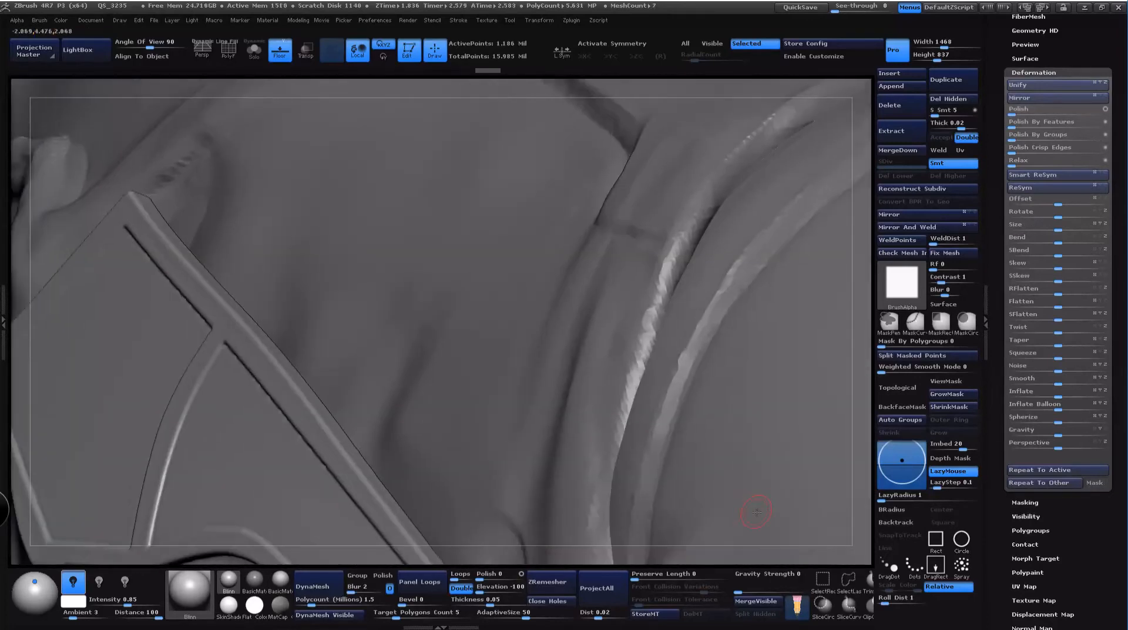
drag(856, 85, 334, 315)
drag(786, 139, 835, 157)
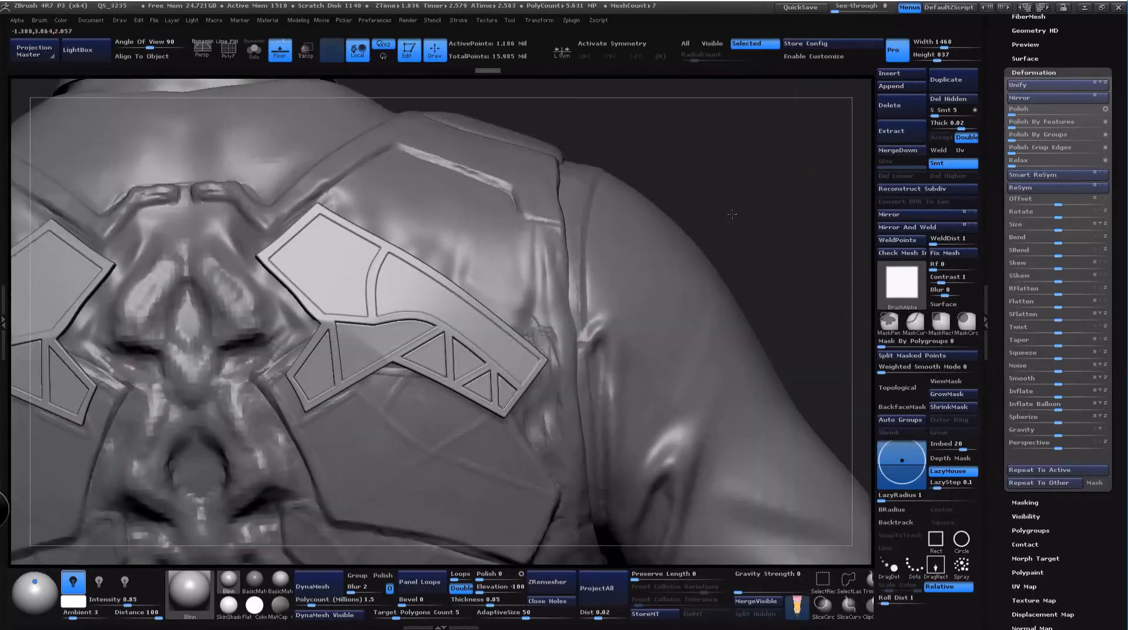
drag(732, 214, 561, 349)
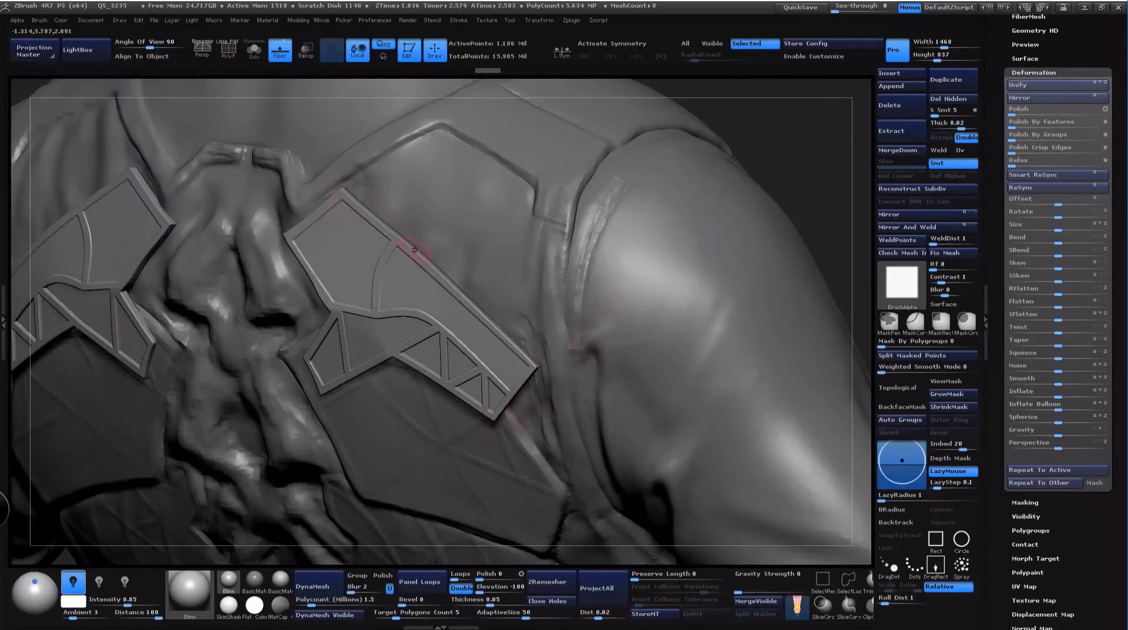
drag(751, 211, 695, 335)
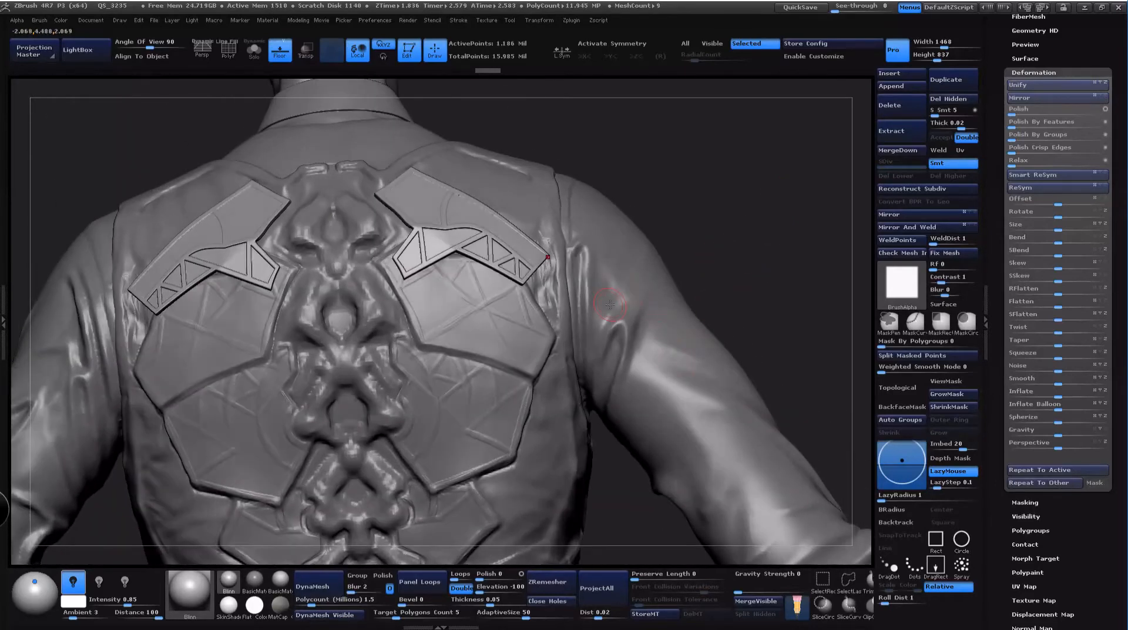
scroll(1068, 40, up, 5)
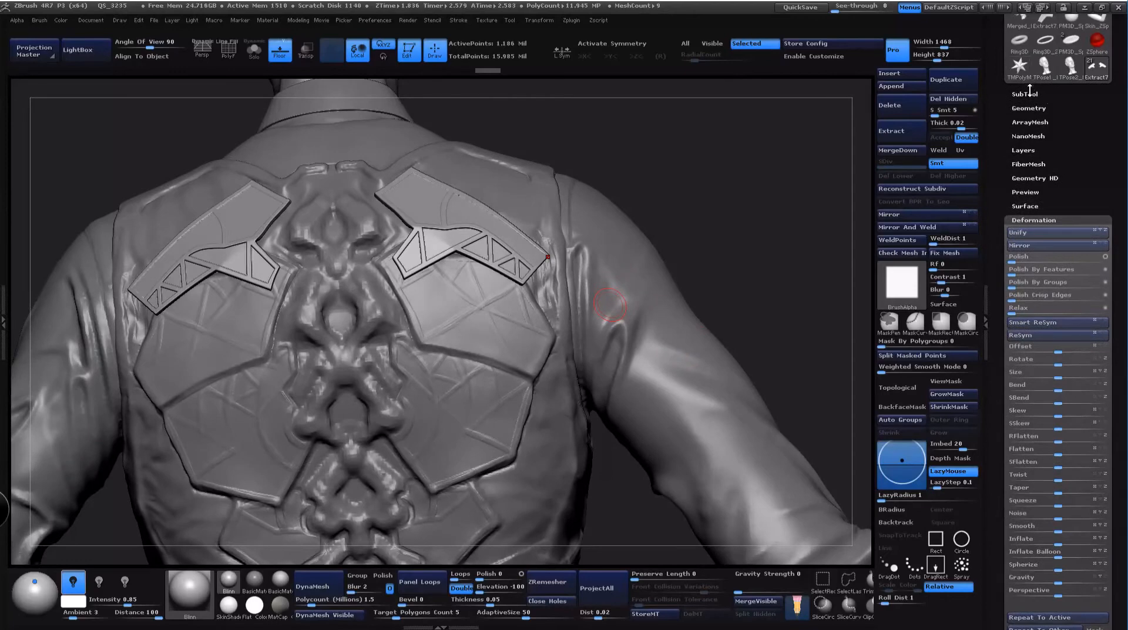
click(1026, 94)
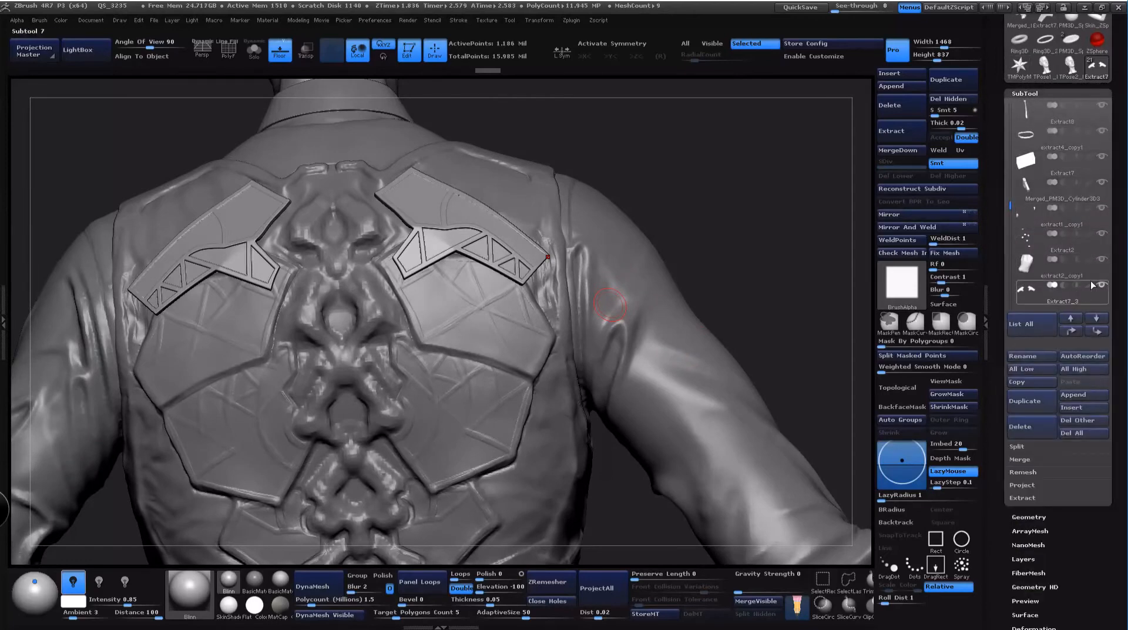
alt+drag(729, 243, 758, 194)
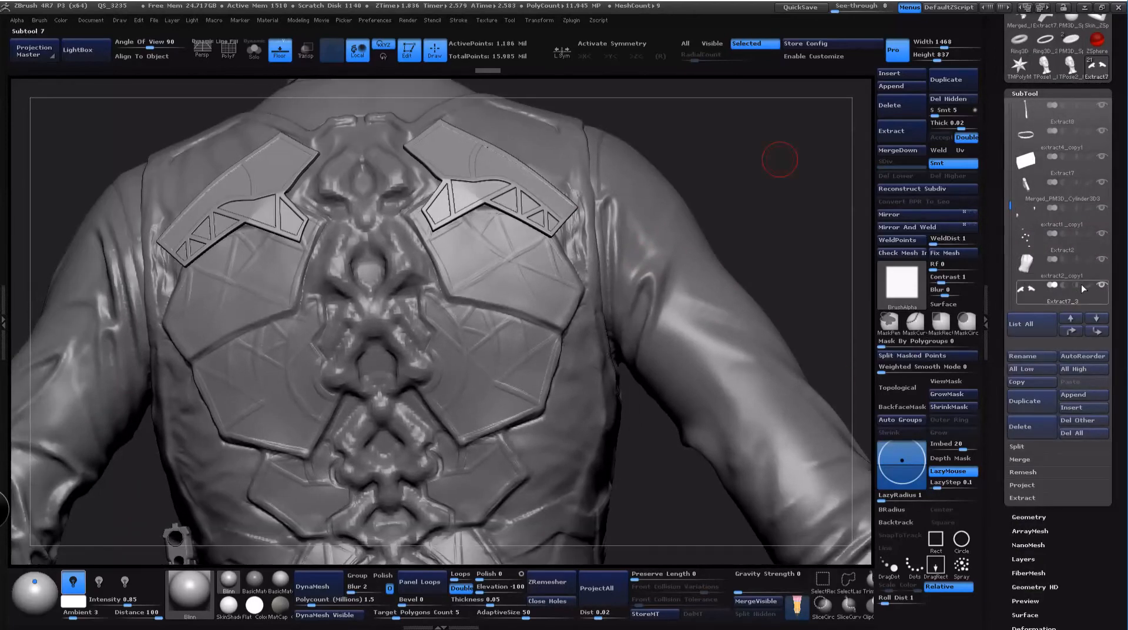
click(1029, 277)
key(x)
Step: Resize the brush and mask the spine-side and lower borders of the large upper back plates on the vest
drag(757, 211, 770, 113)
mouse_move(729, 171)
mouse_down()
mouse_move(766, 177)
mouse_move(783, 214)
mouse_up()
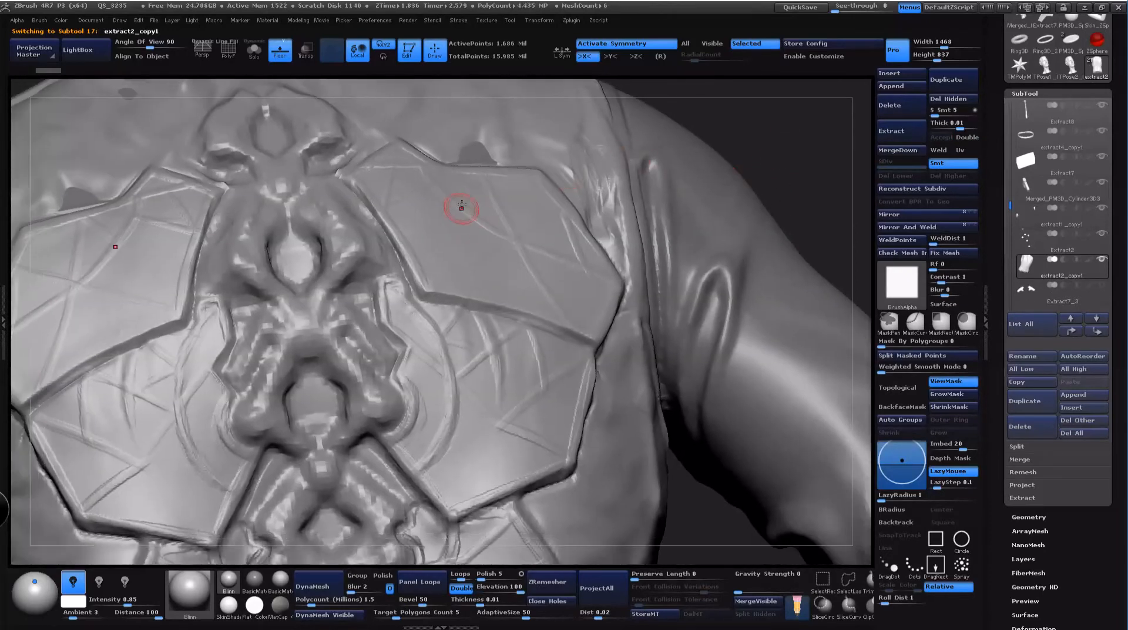
drag(770, 162, 760, 181)
key(space)
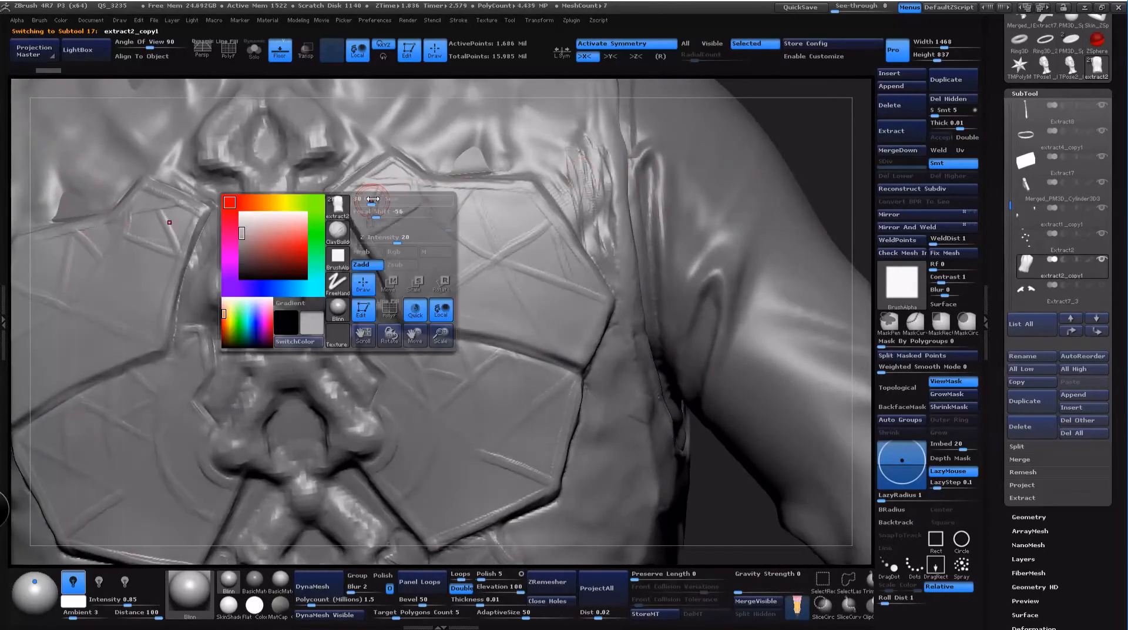
mouse_move(374, 201)
mouse_down()
mouse_move(361, 176)
mouse_move(395, 160)
mouse_move(440, 178)
mouse_up()
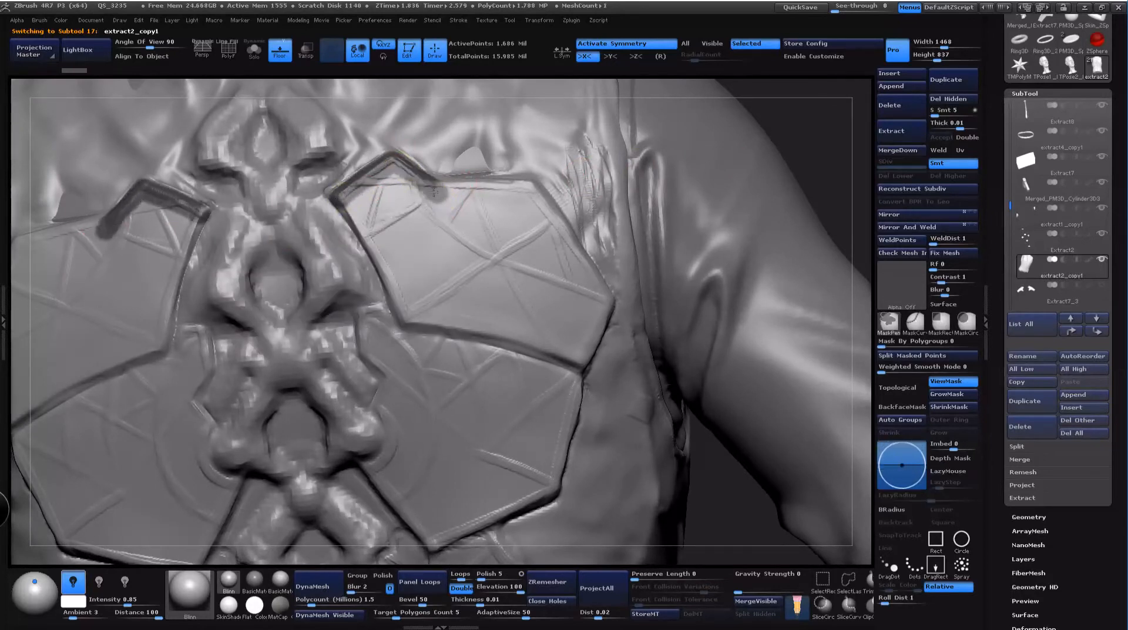
mouse_move(344, 203)
mouse_down()
mouse_move(415, 322)
mouse_move(394, 225)
mouse_up()
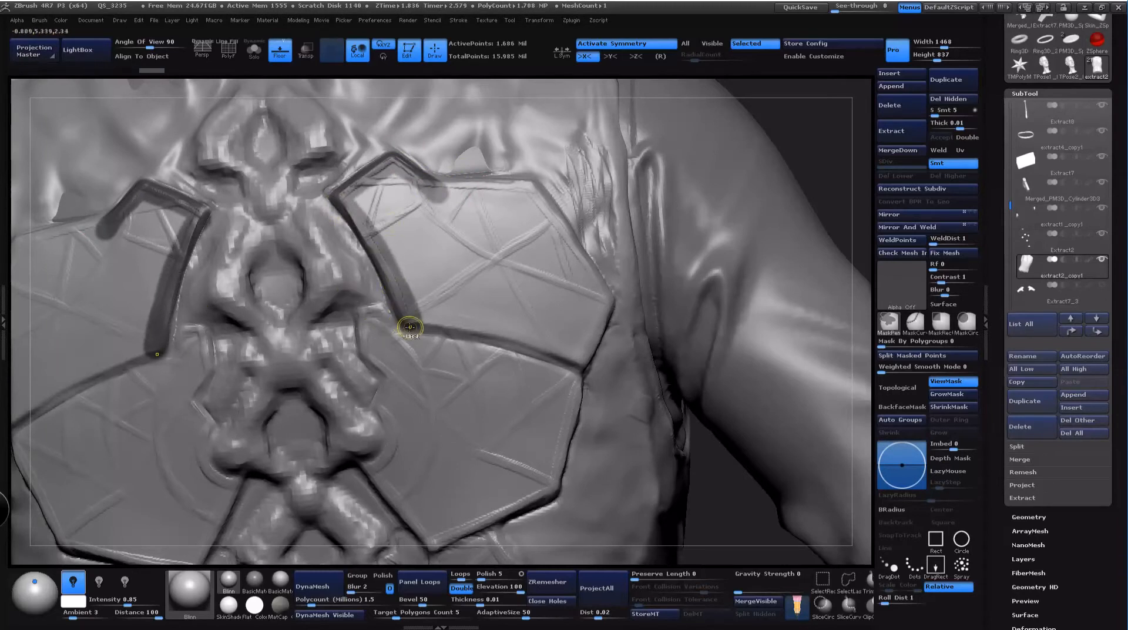
mouse_move(409, 327)
mouse_down()
mouse_move(382, 315)
mouse_move(371, 352)
mouse_move(392, 375)
mouse_move(395, 439)
mouse_move(387, 467)
mouse_move(370, 467)
mouse_move(393, 495)
mouse_move(438, 540)
mouse_move(546, 486)
mouse_up()
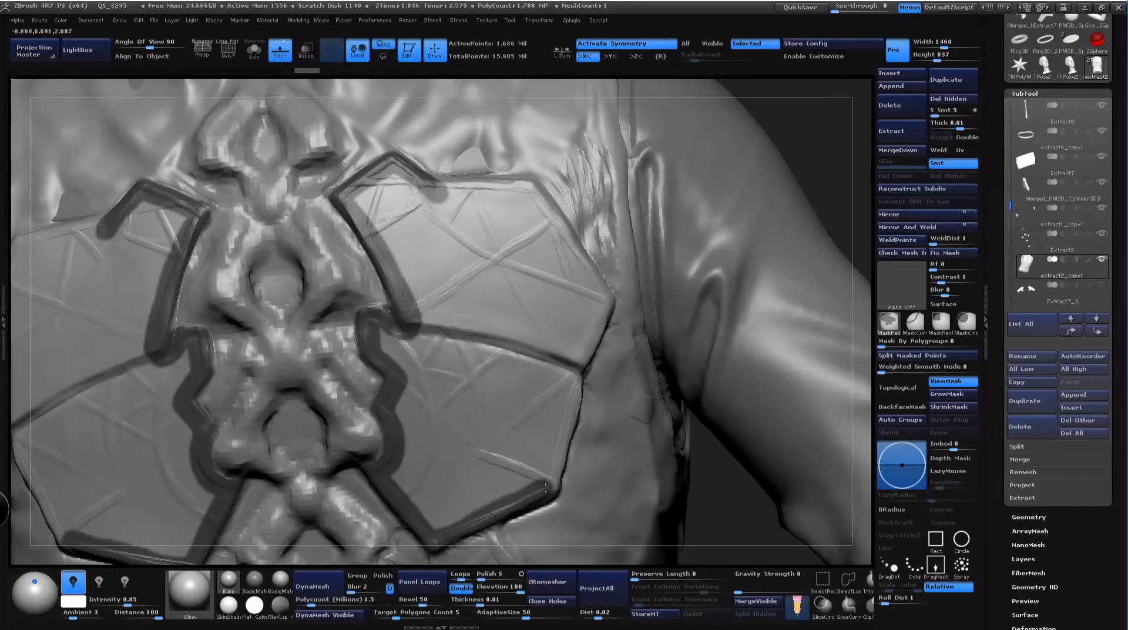
Step: Extend the mask along the outer sides and top edge of the large back plates to close their outline
mouse_move(576, 378)
ctrl+mouse_down()
mouse_move(559, 348)
mouse_move(609, 290)
ctrl+mouse_up()
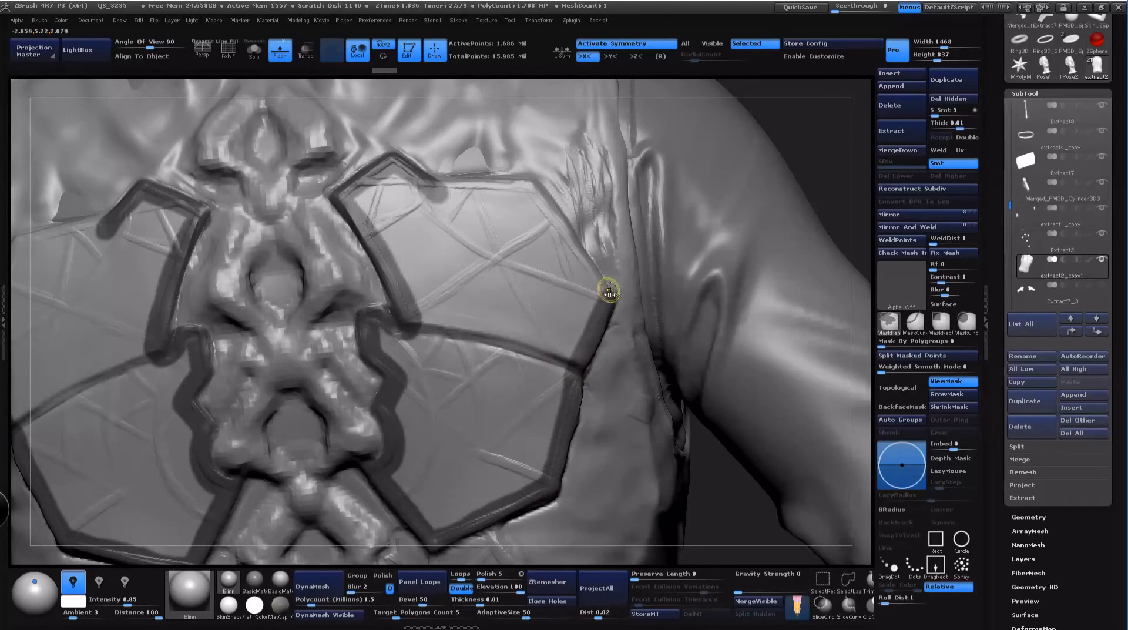
ctrl+drag(529, 177, 608, 290)
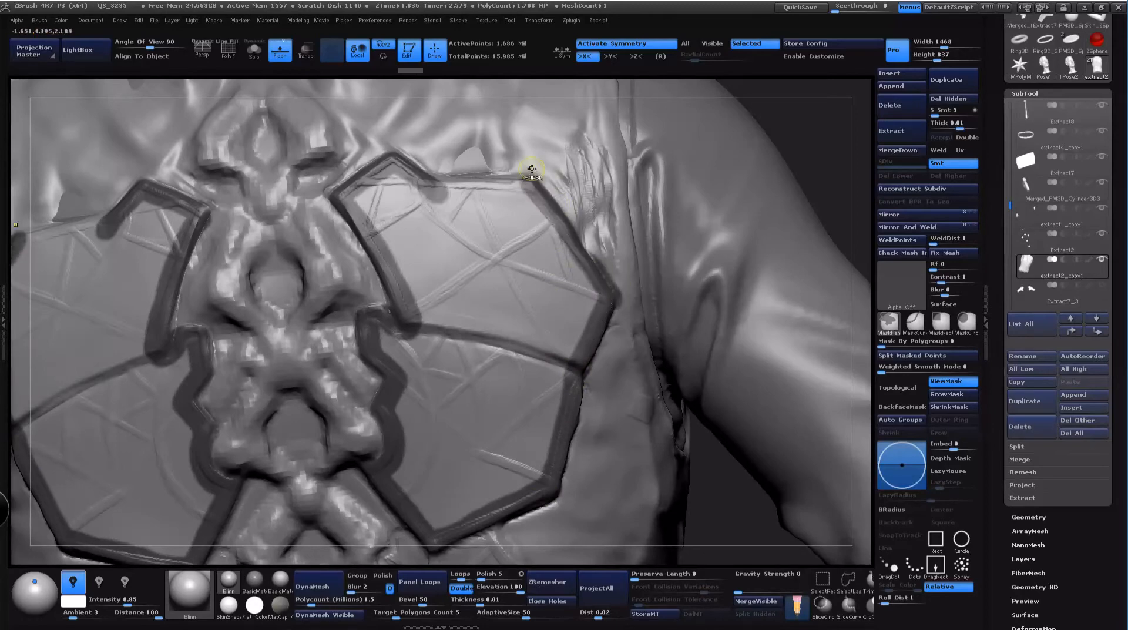
ctrl+drag(520, 186, 431, 174)
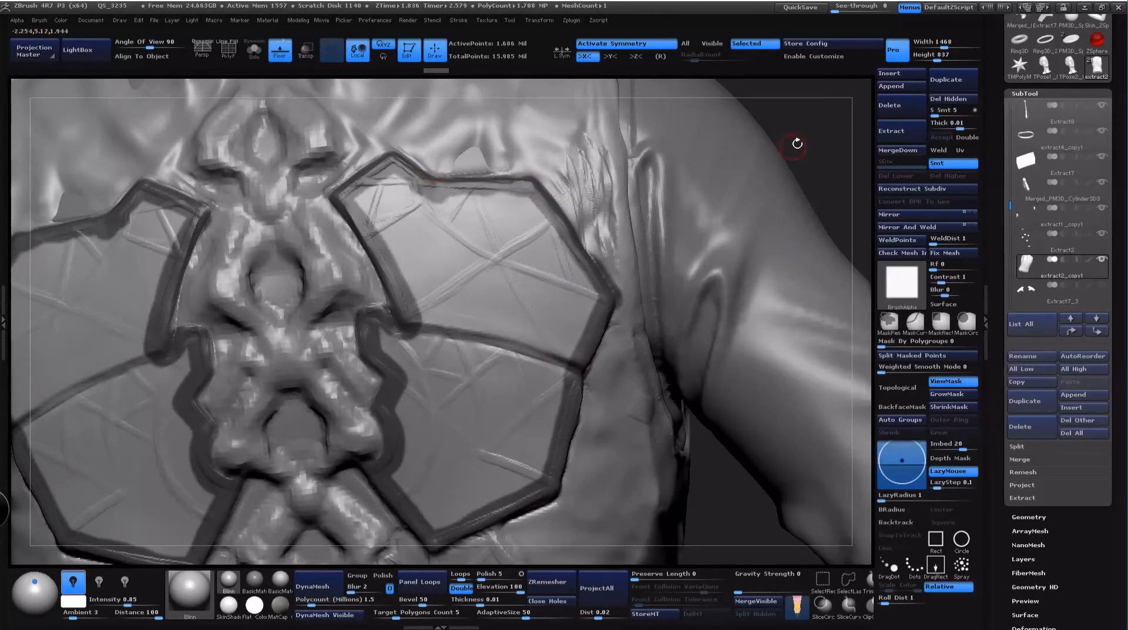
Step: Mask the borders of the plate pair below the large plates and fully cover the next two lower pairs
alt+drag(797, 143, 774, 171)
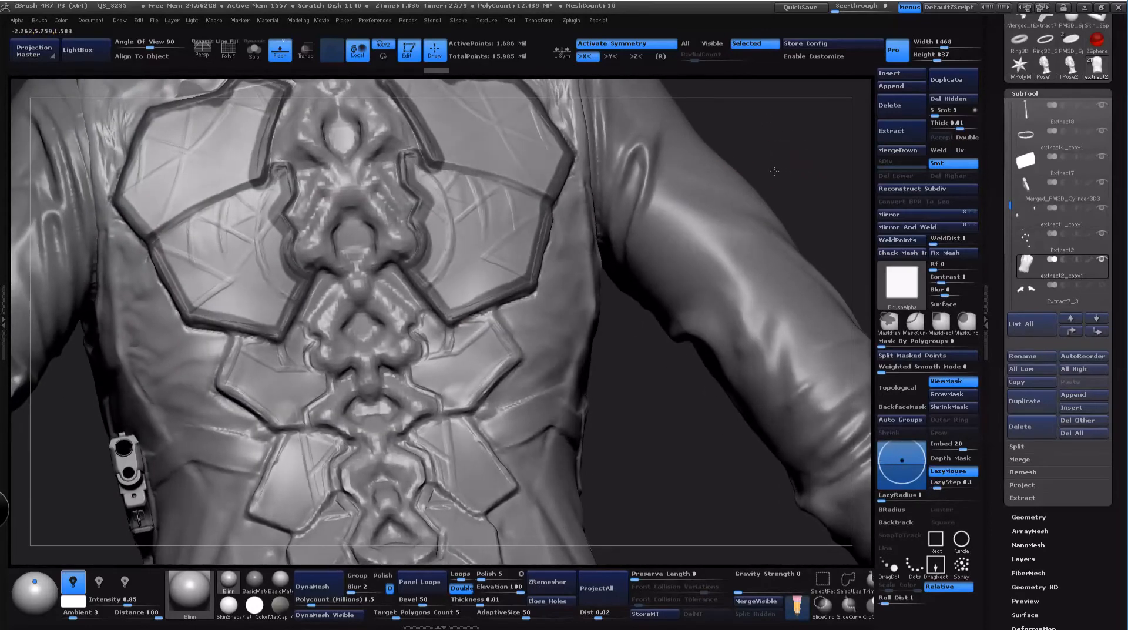
mouse_move(432, 315)
ctrl+mouse_down()
mouse_move(412, 374)
mouse_move(447, 413)
mouse_move(515, 356)
mouse_move(489, 322)
mouse_move(516, 352)
ctrl+mouse_up()
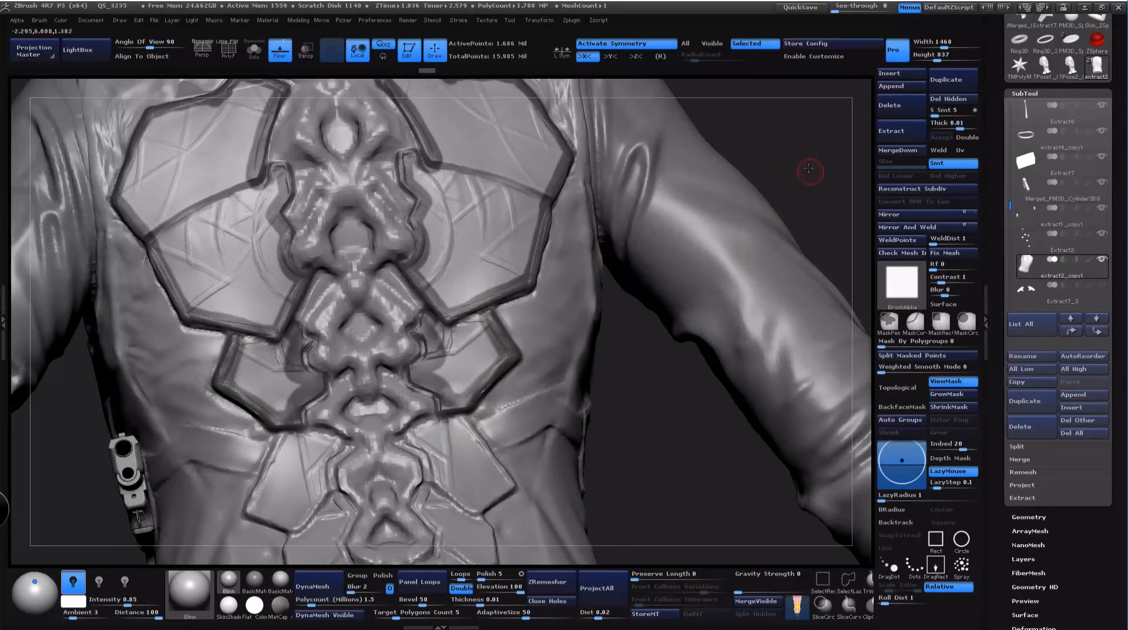
mouse_move(810, 169)
mouse_down()
mouse_move(489, 361)
mouse_move(457, 353)
mouse_move(471, 419)
mouse_move(518, 429)
mouse_move(523, 382)
mouse_move(478, 361)
mouse_move(473, 374)
mouse_move(513, 430)
mouse_move(538, 440)
mouse_move(505, 452)
mouse_move(516, 465)
mouse_move(509, 508)
mouse_move(465, 420)
mouse_move(501, 480)
mouse_up()
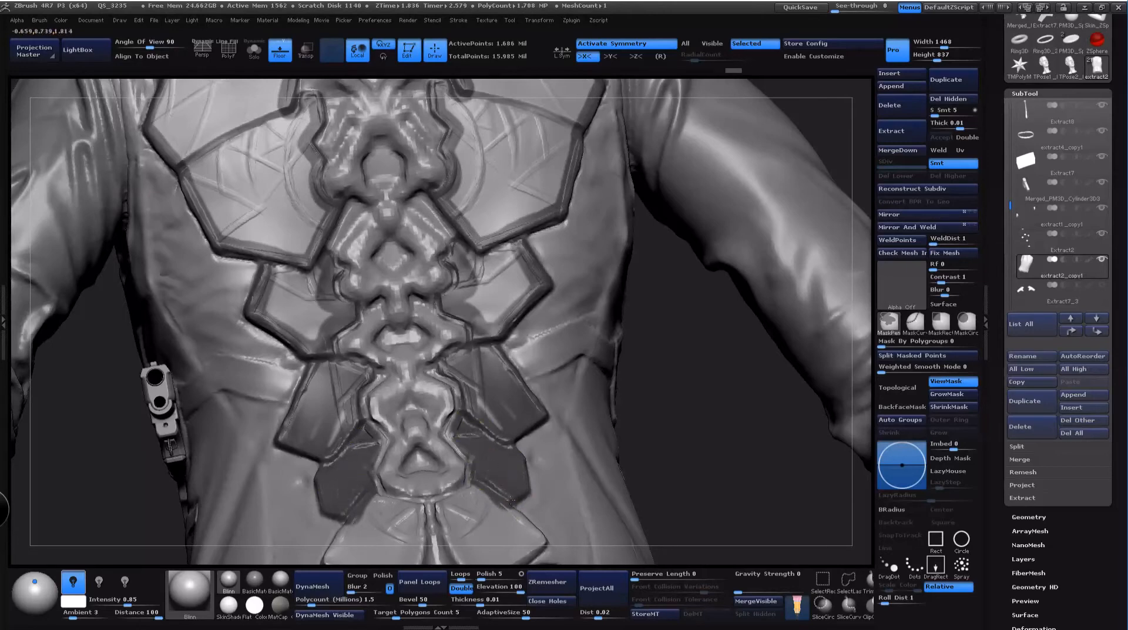
Step: Mask the outline of the lowest plate pair above the belt line and touch up the mask on the pairs above
alt+drag(723, 403, 703, 231)
mouse_move(456, 303)
ctrl+mouse_down()
mouse_move(422, 333)
mouse_move(429, 374)
mouse_move(465, 405)
mouse_move(510, 375)
mouse_move(465, 320)
ctrl+mouse_up()
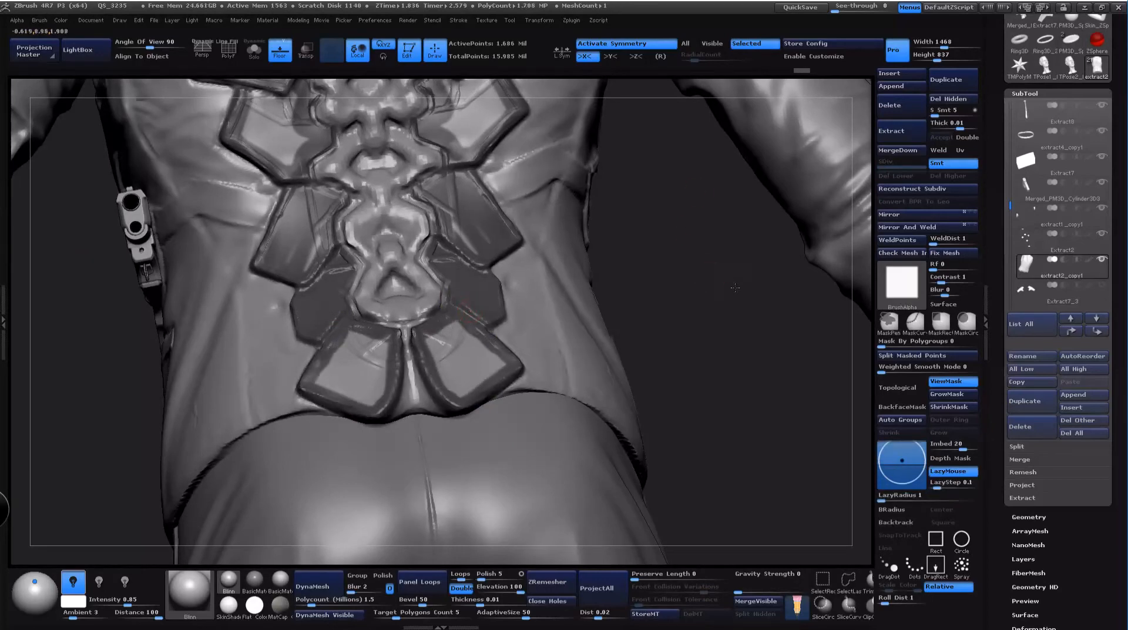
mouse_move(640, 307)
mouse_down()
mouse_move(736, 306)
mouse_move(685, 332)
mouse_up()
alt+drag(676, 206, 660, 303)
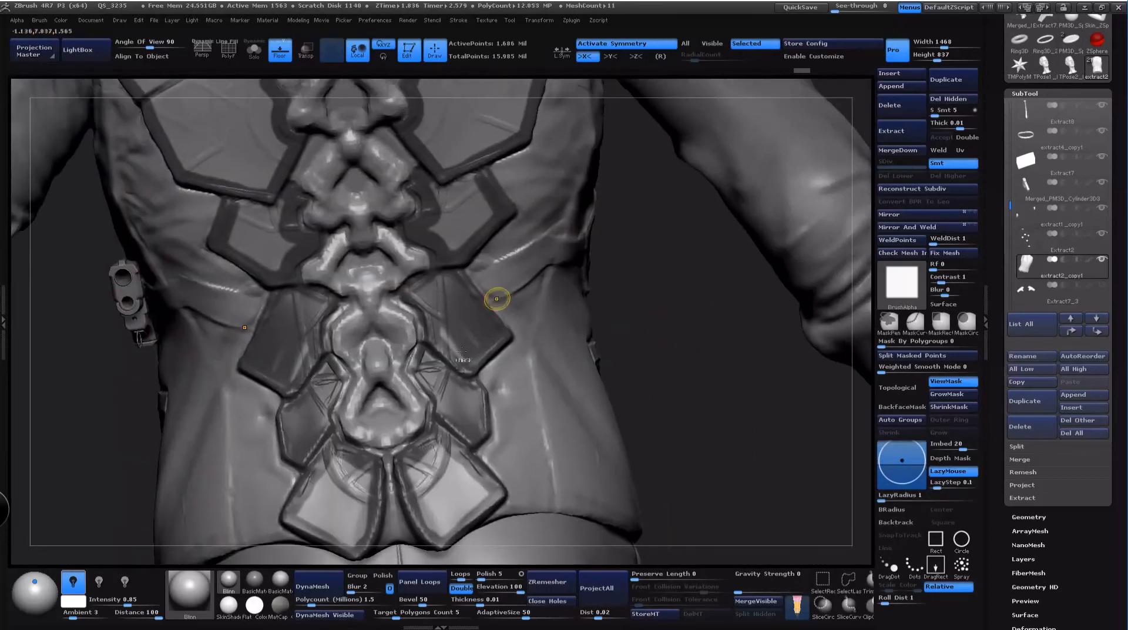
ctrl+drag(445, 327, 452, 339)
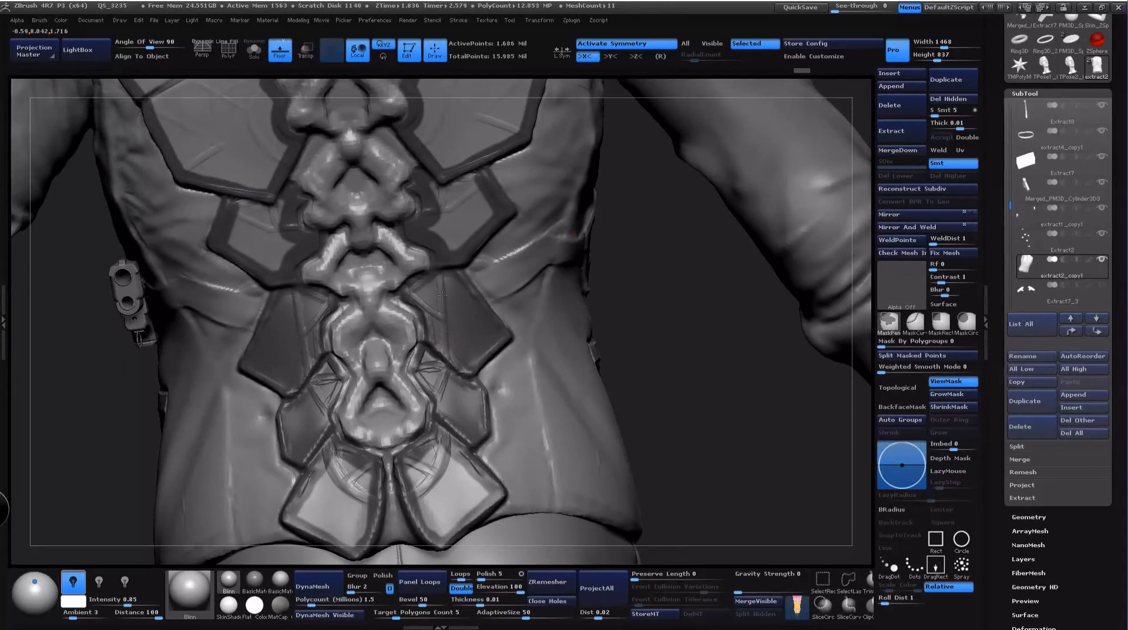
Step: Fill the mask across the mid-back plate pair just below the large plates and check its outer edges
drag(674, 335, 611, 325)
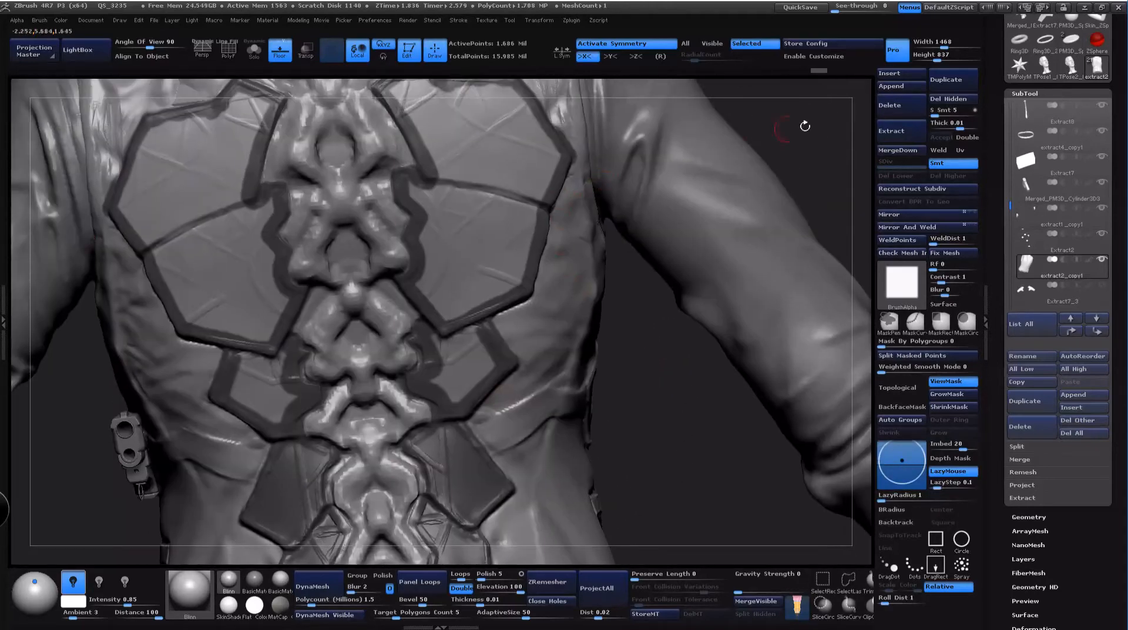
alt+drag(805, 126, 725, 197)
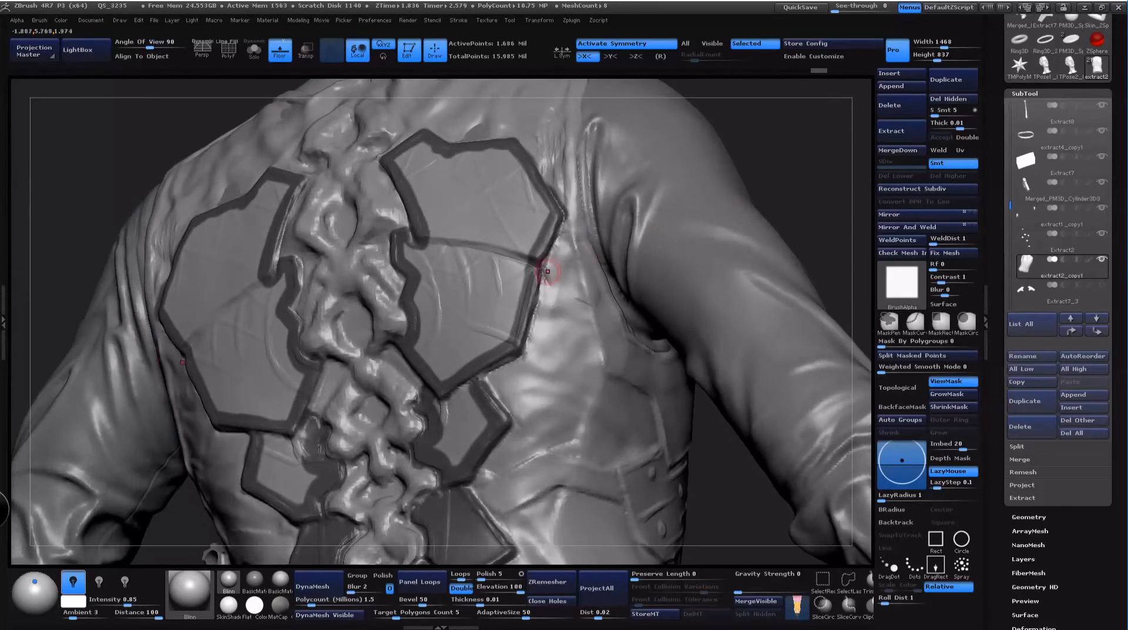
drag(832, 231, 612, 322)
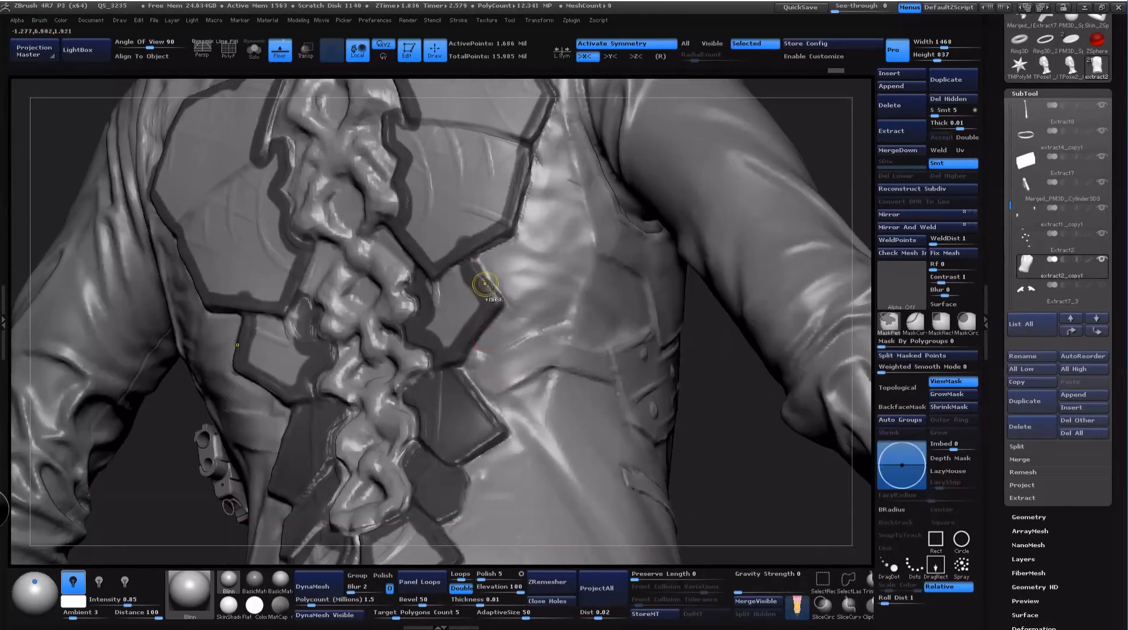
drag(732, 477, 743, 376)
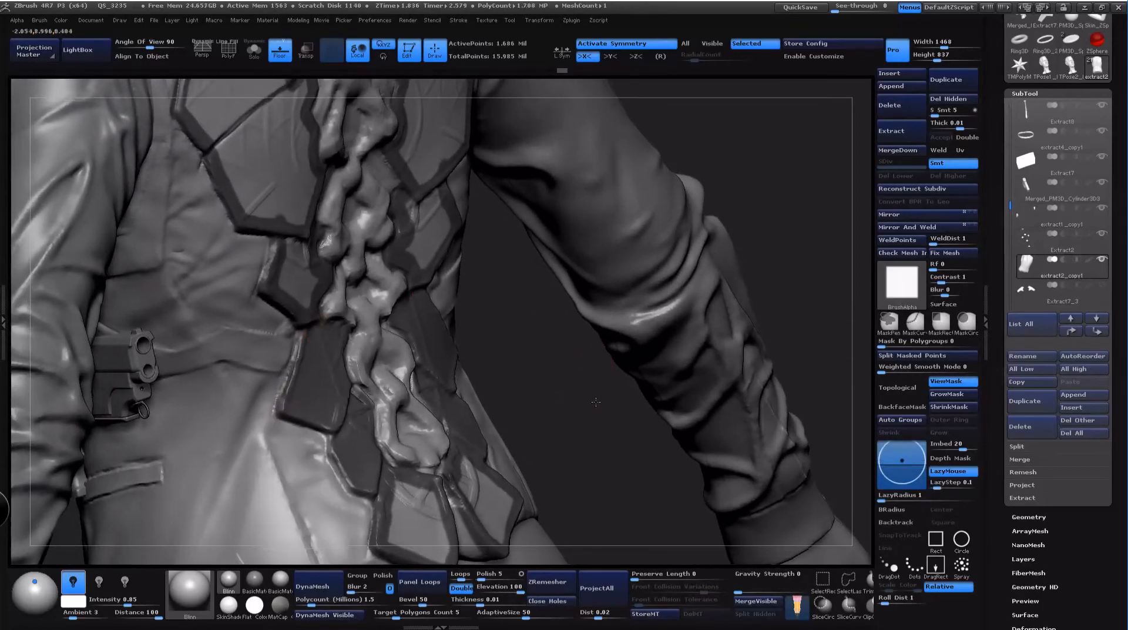
alt+drag(593, 403, 614, 465)
key(ctrl)
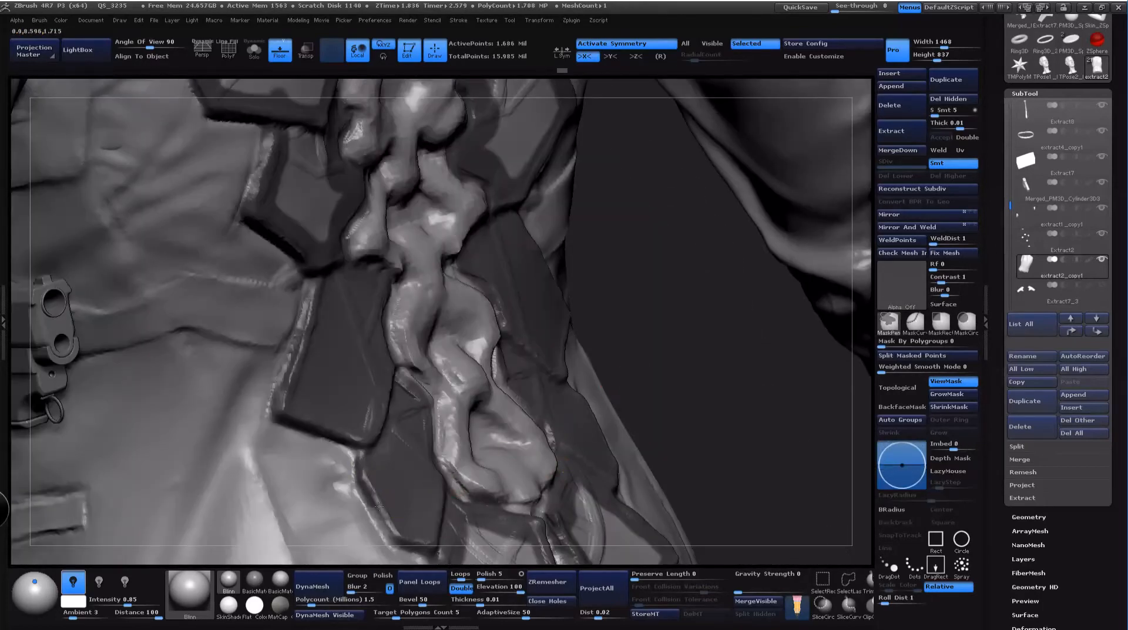
Step: Fill the mask inside the bottom plate pair and cover the remaining gaps on the mid-back plates
mouse_move(700, 429)
alt+mouse_down()
mouse_move(688, 265)
mouse_move(674, 304)
mouse_move(505, 309)
mouse_move(520, 297)
mouse_move(673, 299)
mouse_move(649, 288)
alt+mouse_up()
mouse_move(809, 201)
alt+mouse_down()
mouse_move(803, 183)
mouse_move(700, 237)
mouse_move(597, 366)
alt+mouse_up()
key(ctrl)
mouse_move(430, 377)
ctrl+mouse_down()
mouse_move(451, 386)
mouse_move(447, 425)
ctrl+mouse_up()
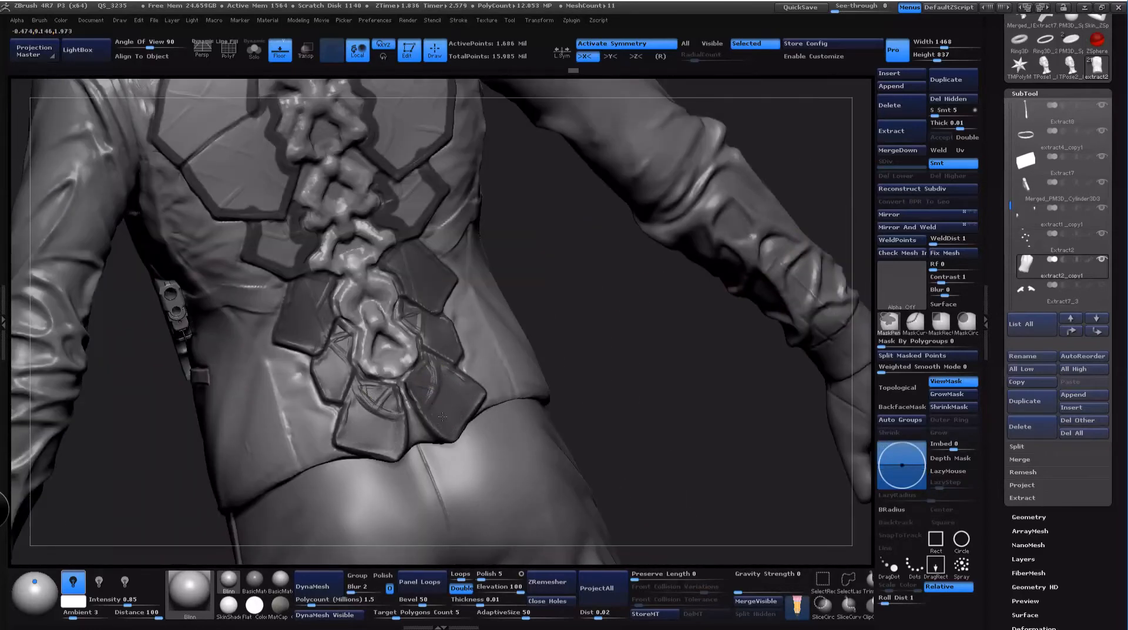
alt+drag(573, 293, 590, 423)
ctrl+drag(424, 336, 439, 325)
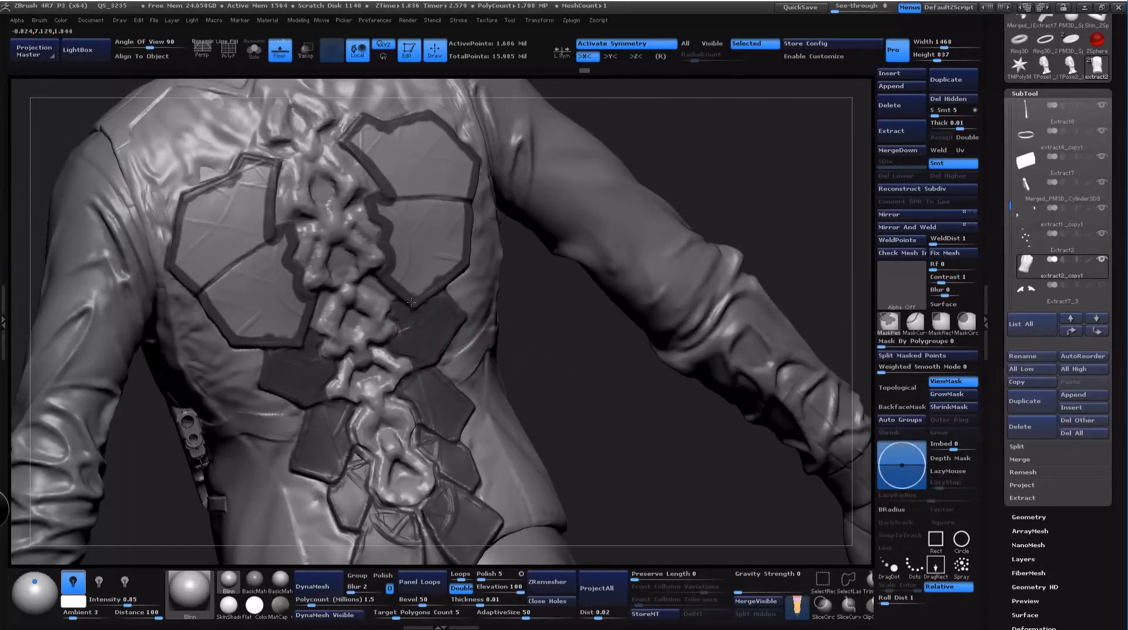
Step: Fill the mask inside the large shoulder-blade plates and extend it over the outer side edges down to the plate pairs below
mouse_move(404, 258)
ctrl+mouse_down()
mouse_move(401, 272)
mouse_move(398, 233)
mouse_move(423, 191)
mouse_move(370, 153)
mouse_move(404, 136)
mouse_move(448, 146)
mouse_move(467, 168)
mouse_move(454, 203)
mouse_move(429, 157)
mouse_move(407, 156)
mouse_move(420, 226)
mouse_move(408, 273)
mouse_move(436, 264)
mouse_move(456, 203)
ctrl+mouse_up()
mouse_move(455, 245)
ctrl+mouse_down()
mouse_move(439, 232)
mouse_move(424, 269)
ctrl+mouse_up()
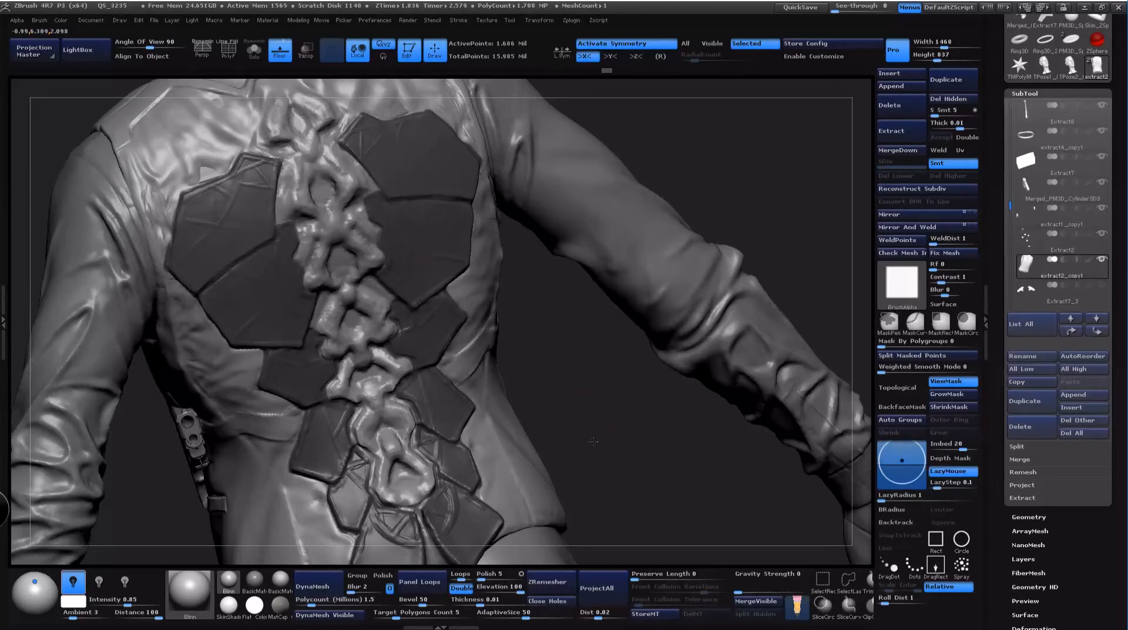
mouse_move(600, 435)
mouse_down()
mouse_move(529, 434)
mouse_move(573, 429)
mouse_move(521, 353)
mouse_move(731, 192)
mouse_move(705, 328)
mouse_move(676, 353)
mouse_up()
key(space)
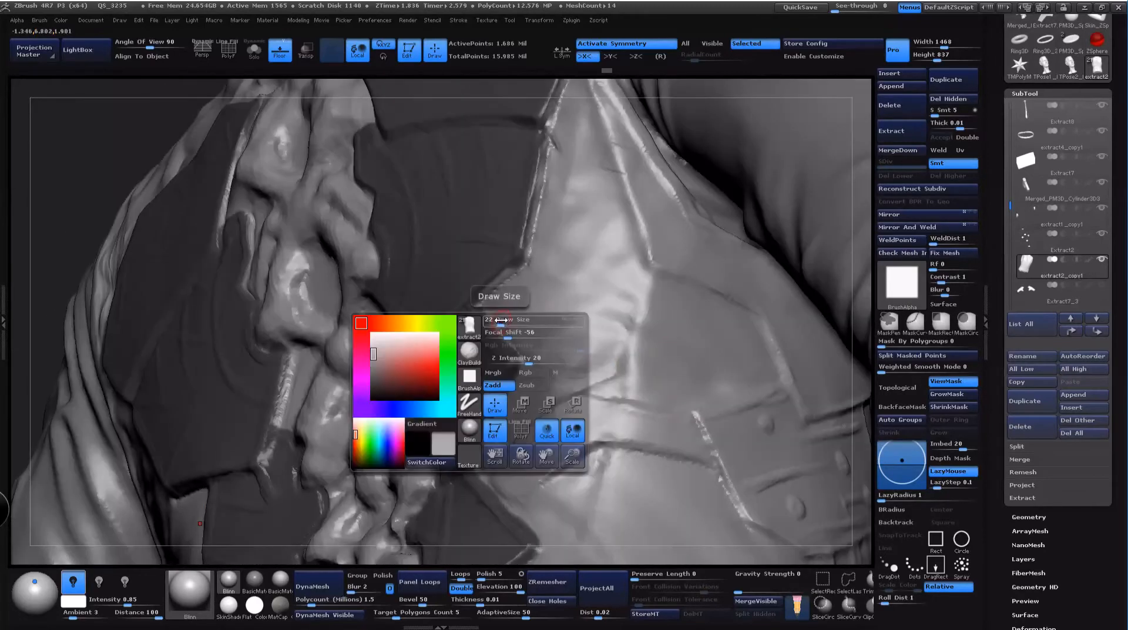
drag(501, 322, 493, 323)
ctrl+drag(500, 280, 508, 272)
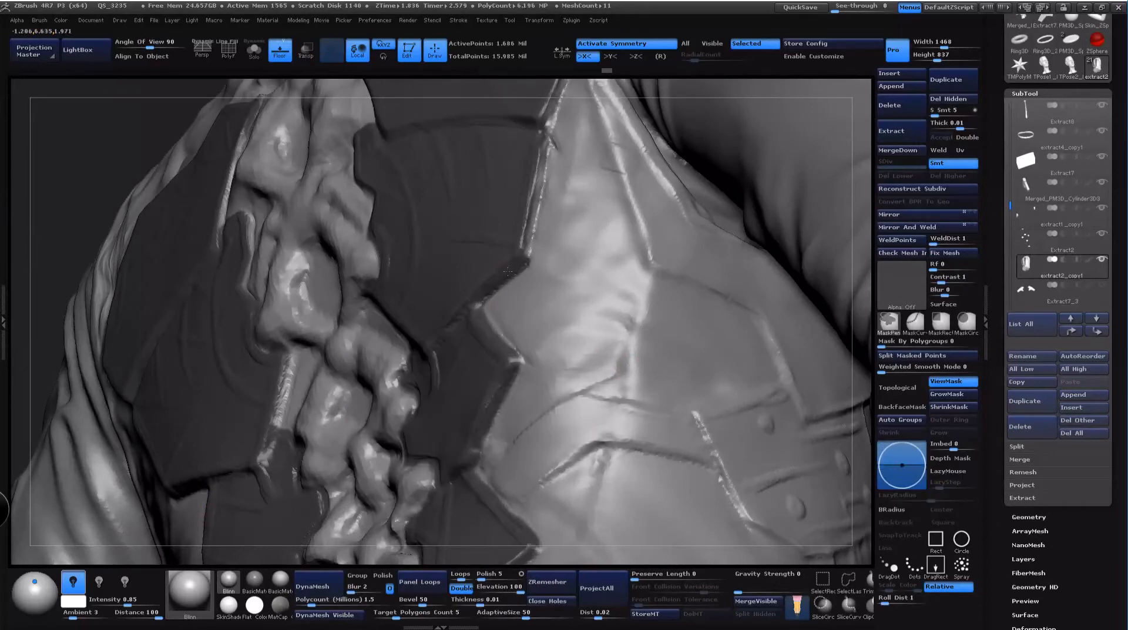
ctrl+drag(542, 177, 525, 253)
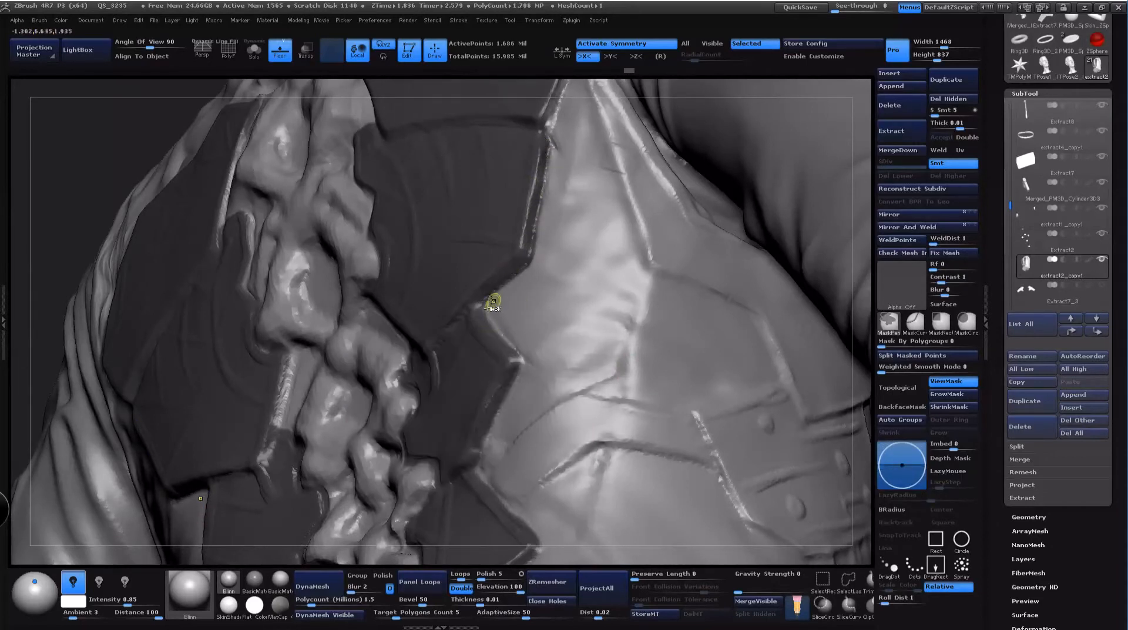
mouse_move(484, 322)
ctrl+mouse_down()
mouse_move(516, 367)
mouse_move(479, 466)
mouse_move(549, 554)
ctrl+mouse_up()
Step: Touch up the mask along the outer corners of the shoulder-blade plates and the edge of the plate pair below them
mouse_move(861, 228)
mouse_down()
mouse_move(854, 176)
mouse_move(817, 107)
mouse_move(788, 180)
mouse_up()
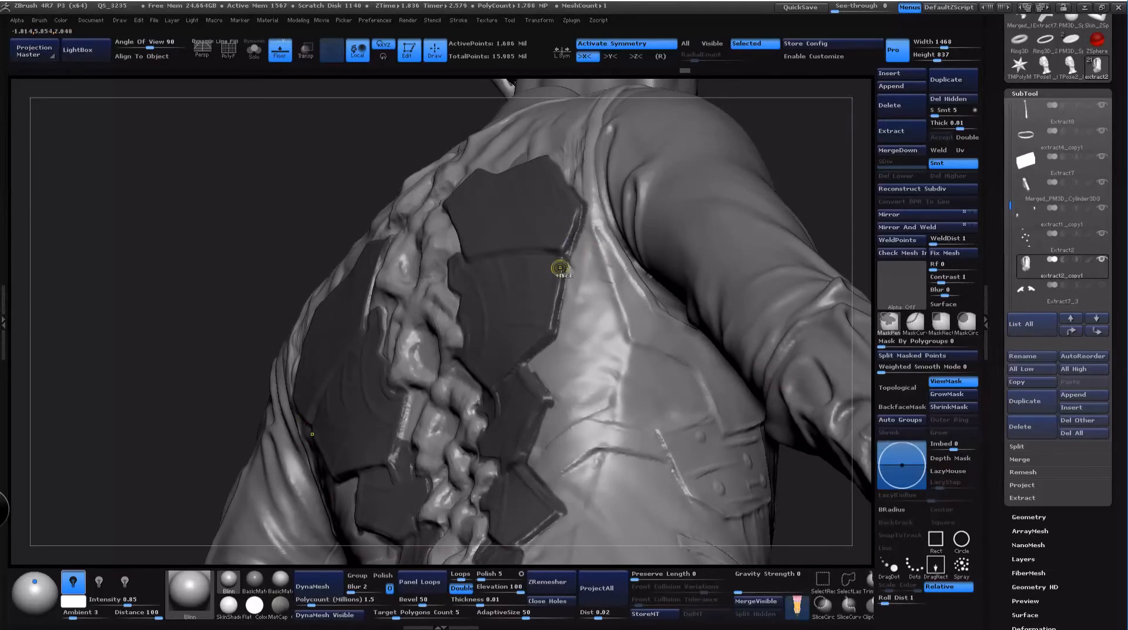
drag(834, 252, 822, 249)
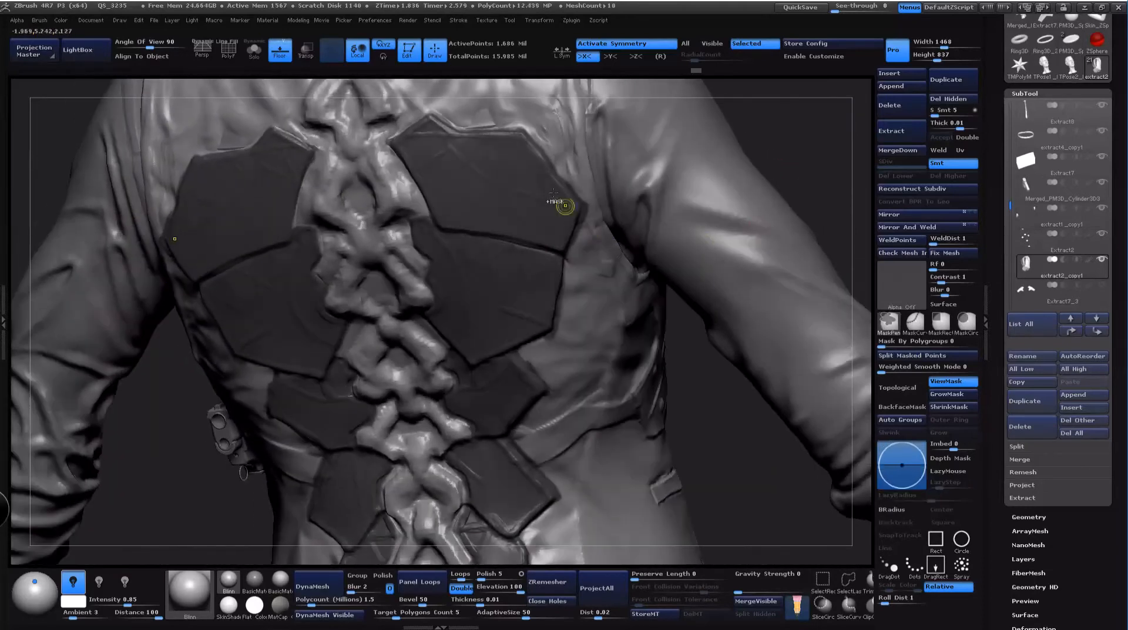
drag(530, 139, 574, 190)
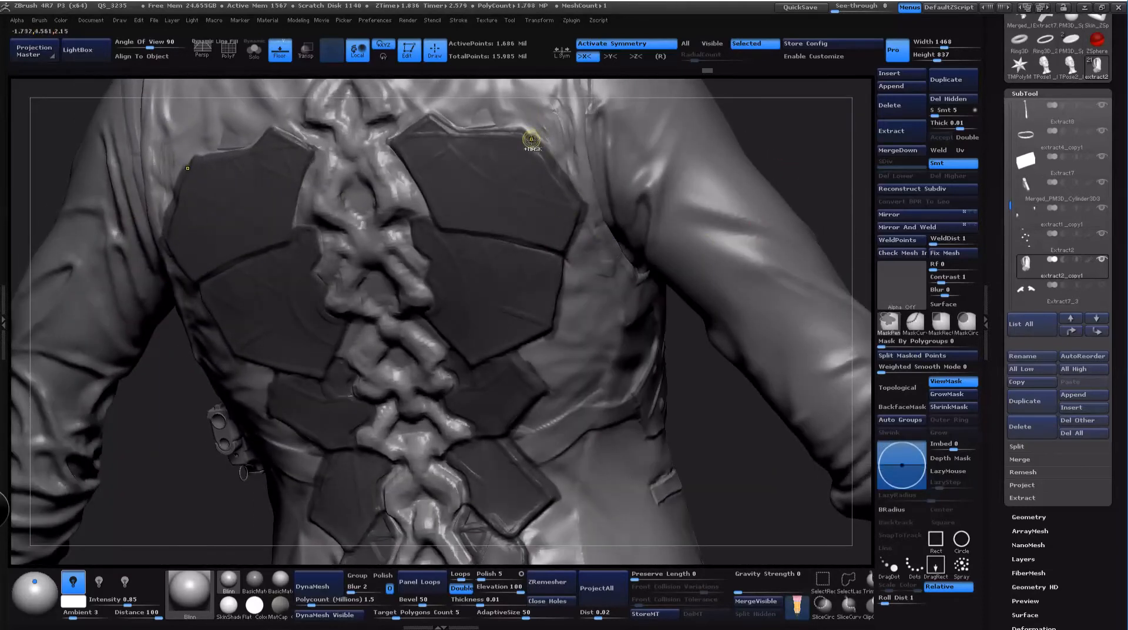
drag(814, 133, 725, 202)
ctrl+drag(251, 399, 258, 390)
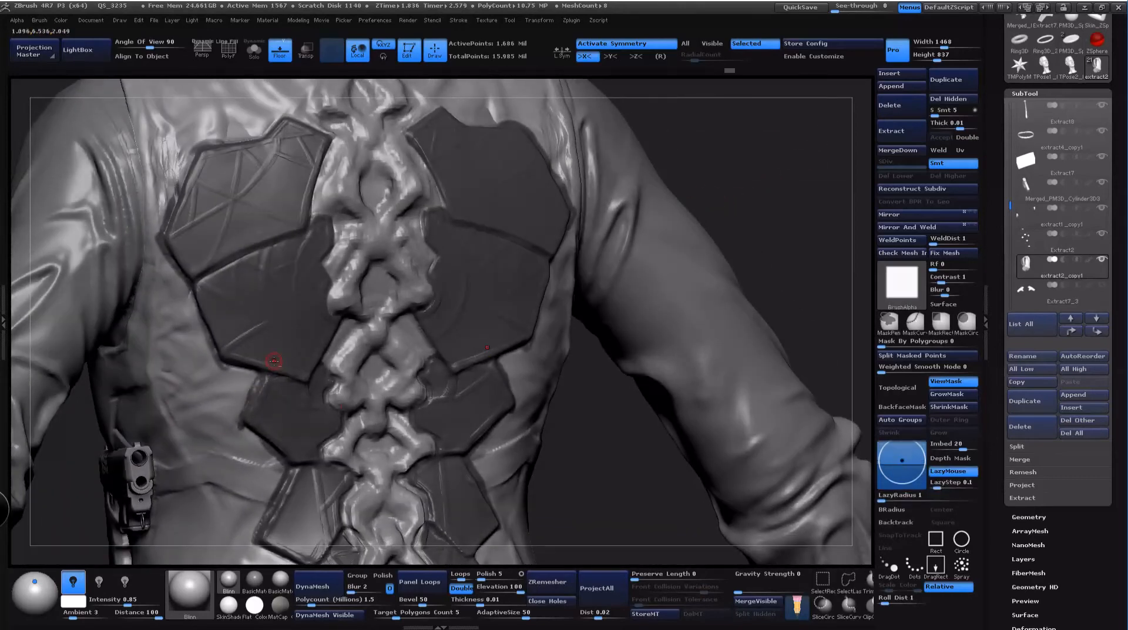
alt+drag(676, 520, 636, 375)
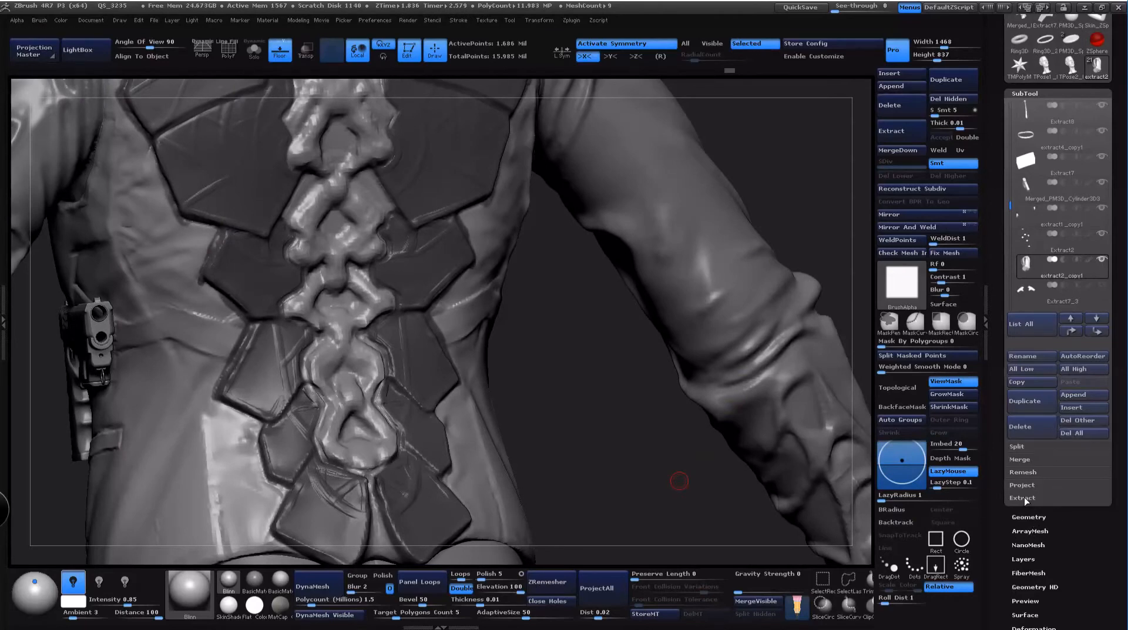
Step: Extract the masked back plates as a new subtool with thickness 0 and S Smt 0, and accept it
click(988, 340)
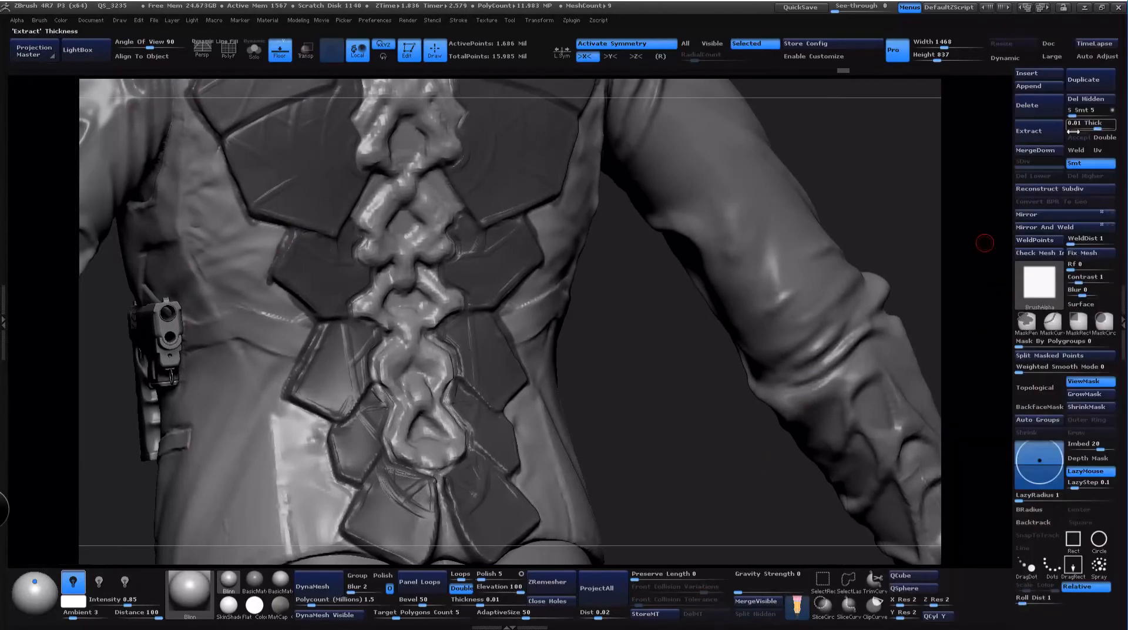
drag(1099, 125, 1066, 113)
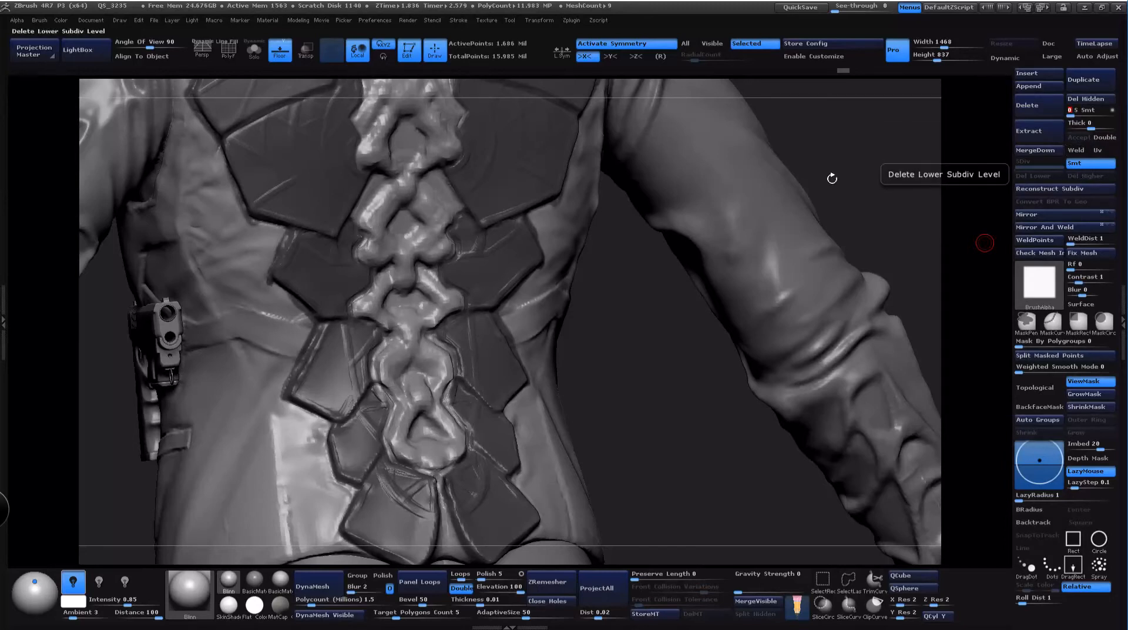
drag(831, 176, 960, 240)
drag(900, 129, 923, 154)
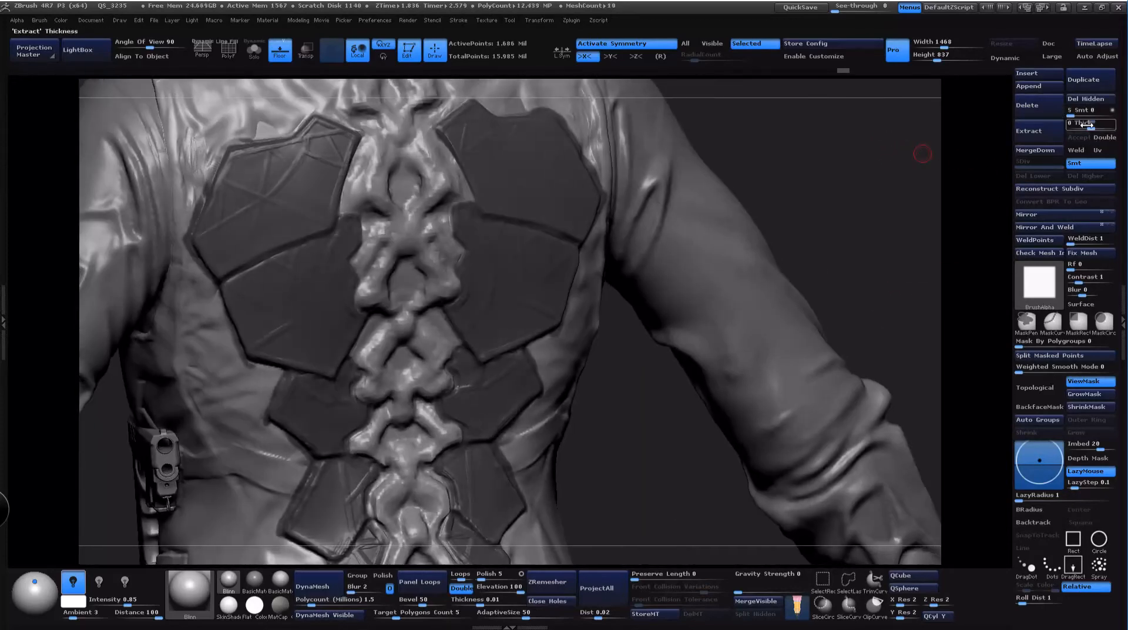
drag(994, 167, 878, 167)
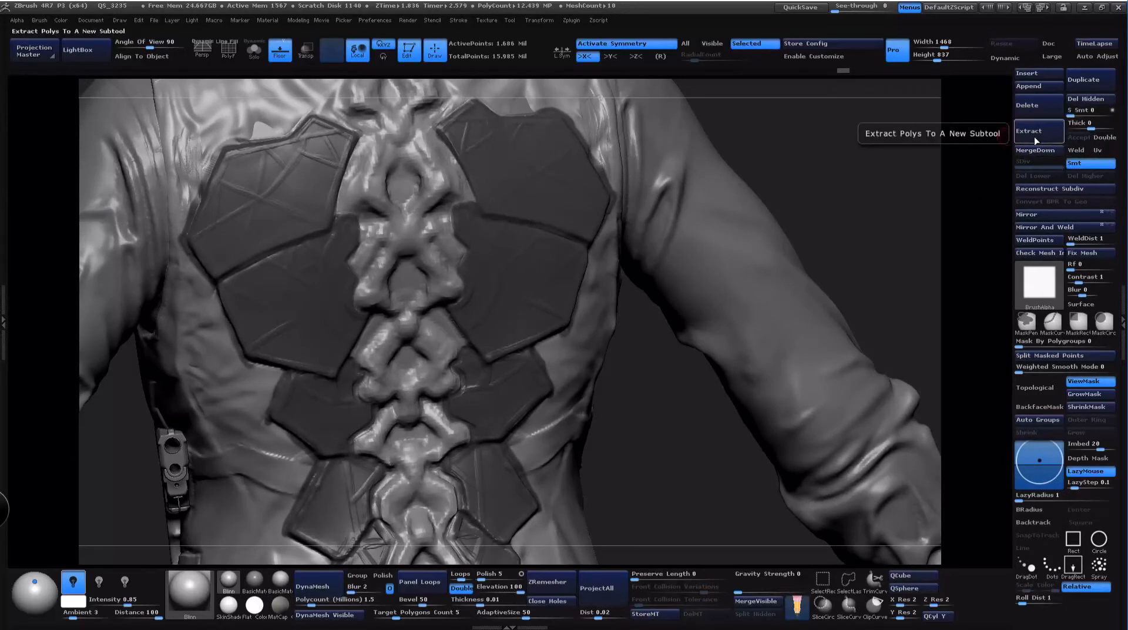
click(1033, 133)
click(1086, 138)
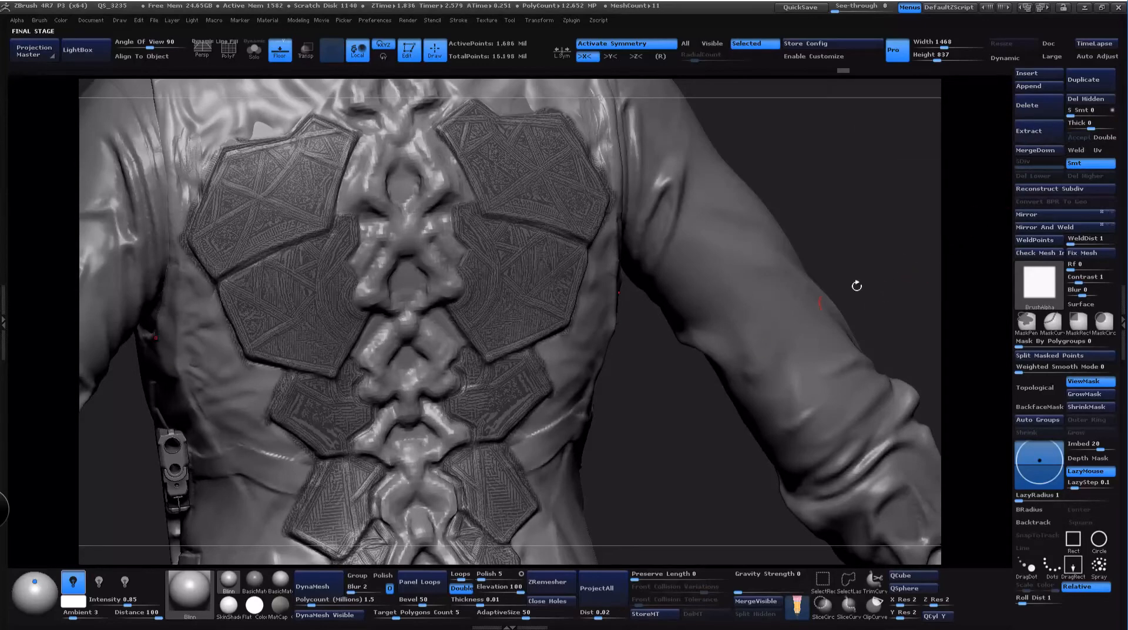
Step: Select the extracted plates subtool, isolate the active subtool with Solo, and make the vest subtool extract2_copy1 active again
click(1123, 323)
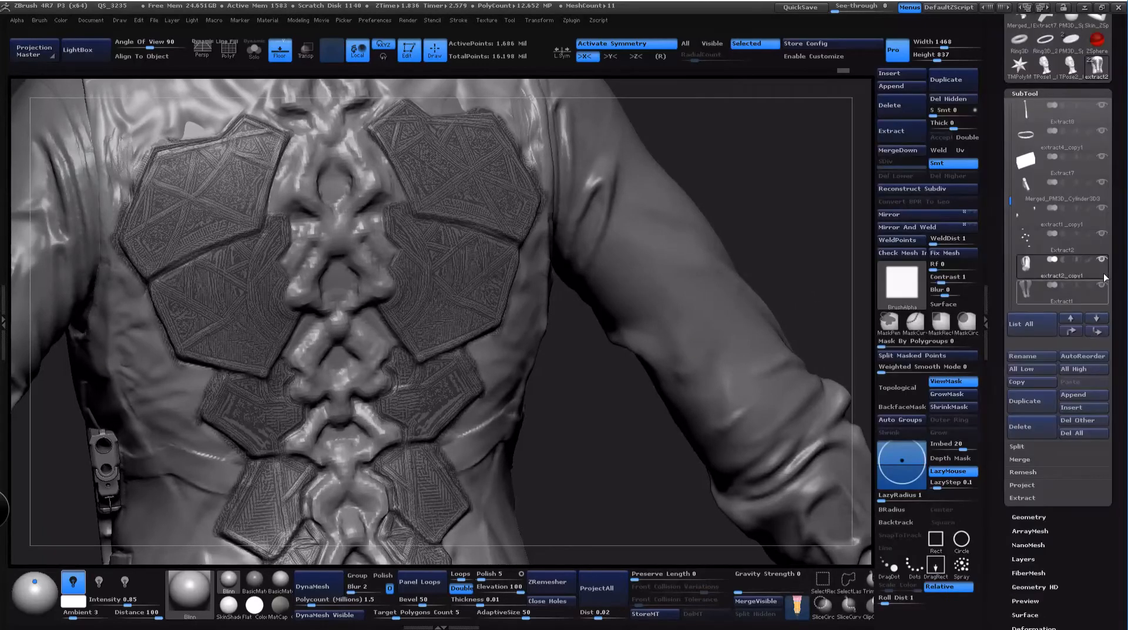
click(1024, 294)
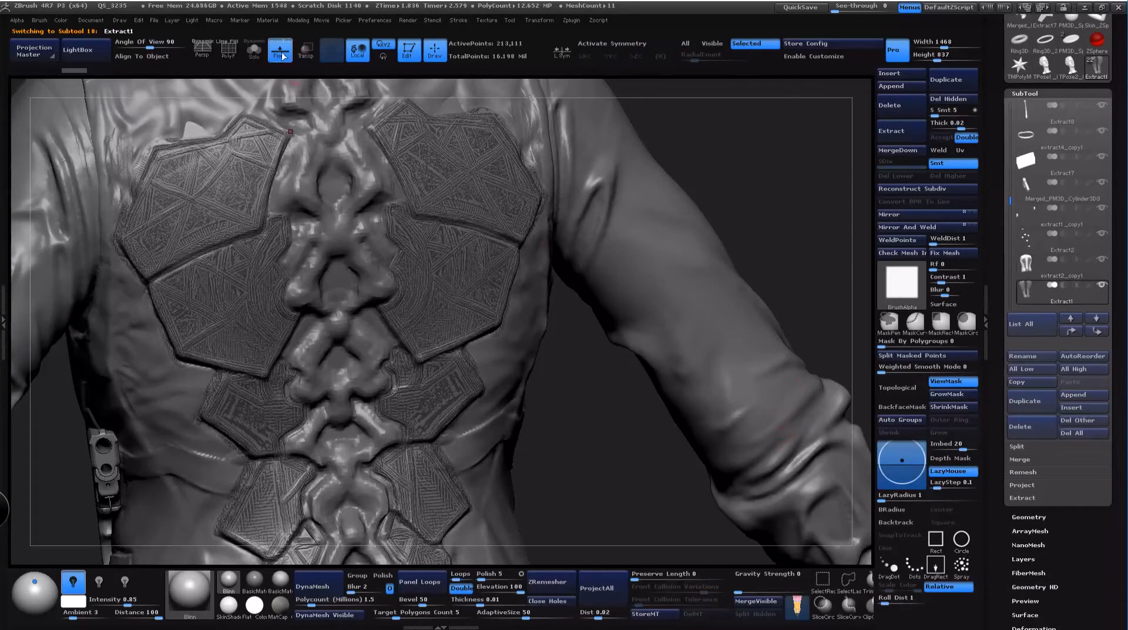
click(254, 51)
drag(732, 262, 676, 467)
click(1031, 269)
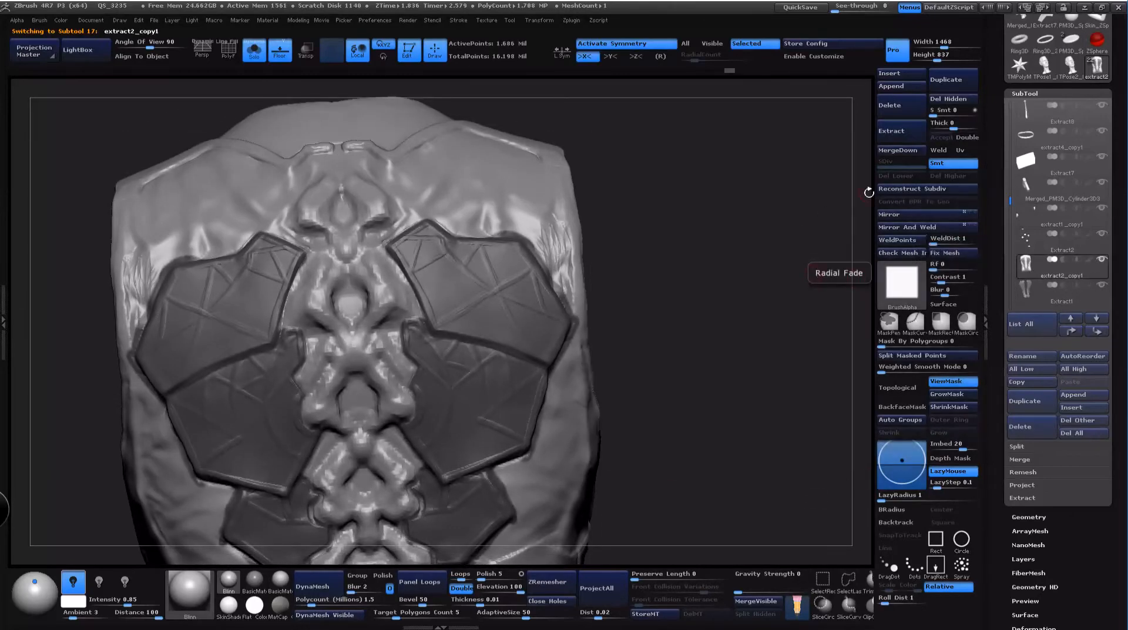
drag(680, 328, 713, 353)
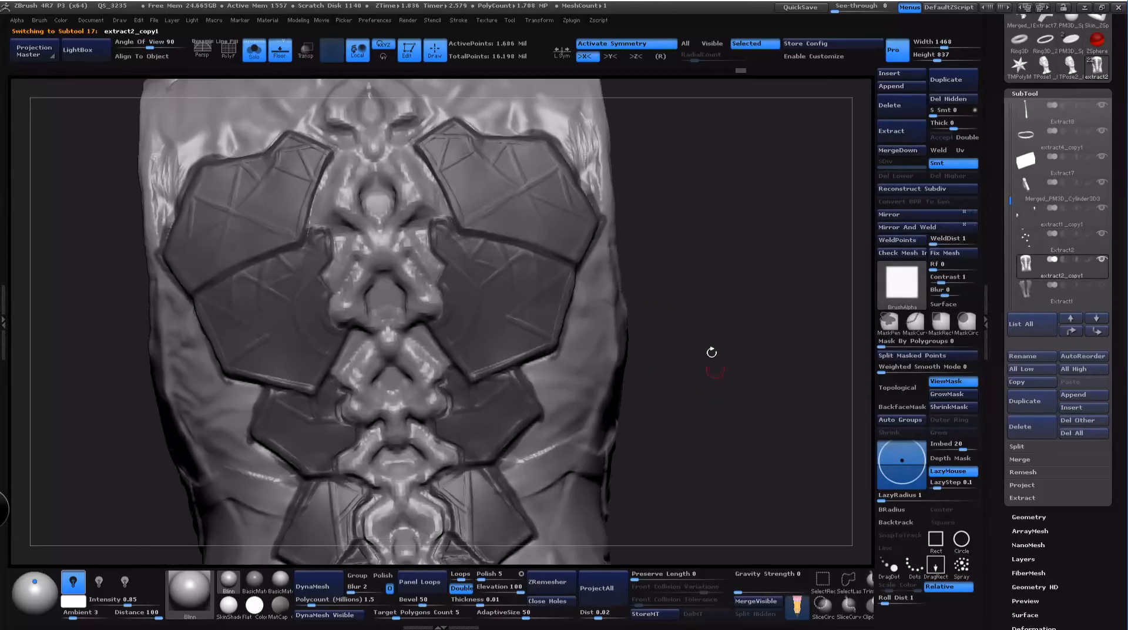
Step: Hide the mask display to examine the vest's back plates without it, and show the mask again
key(ctrl+h)
drag(745, 388, 734, 303)
key(b)
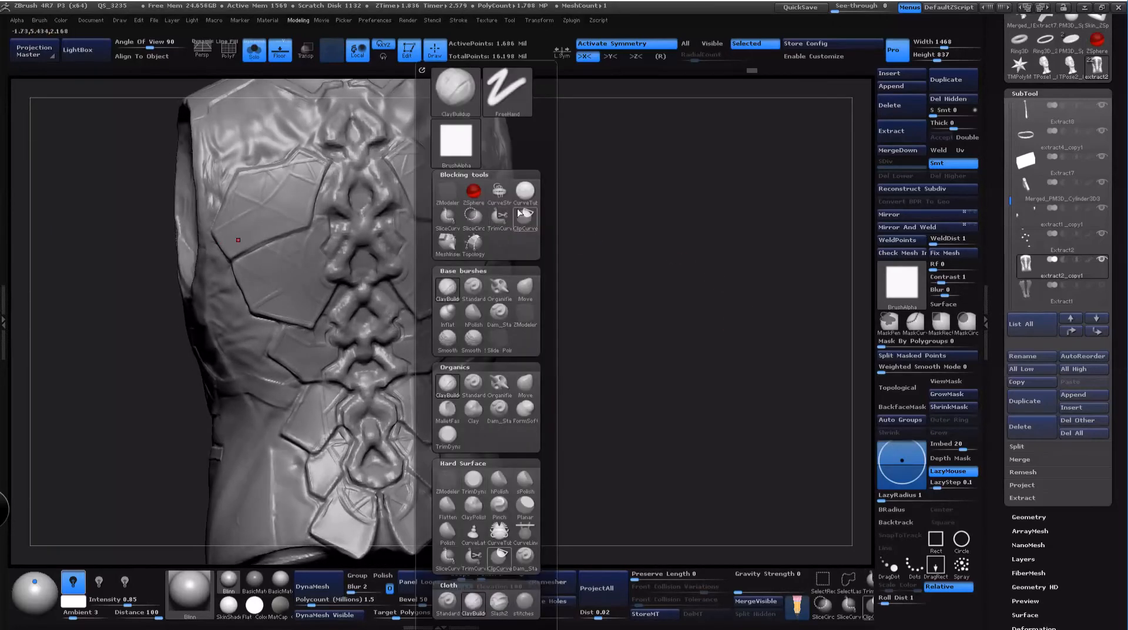
drag(692, 244, 638, 303)
key(space)
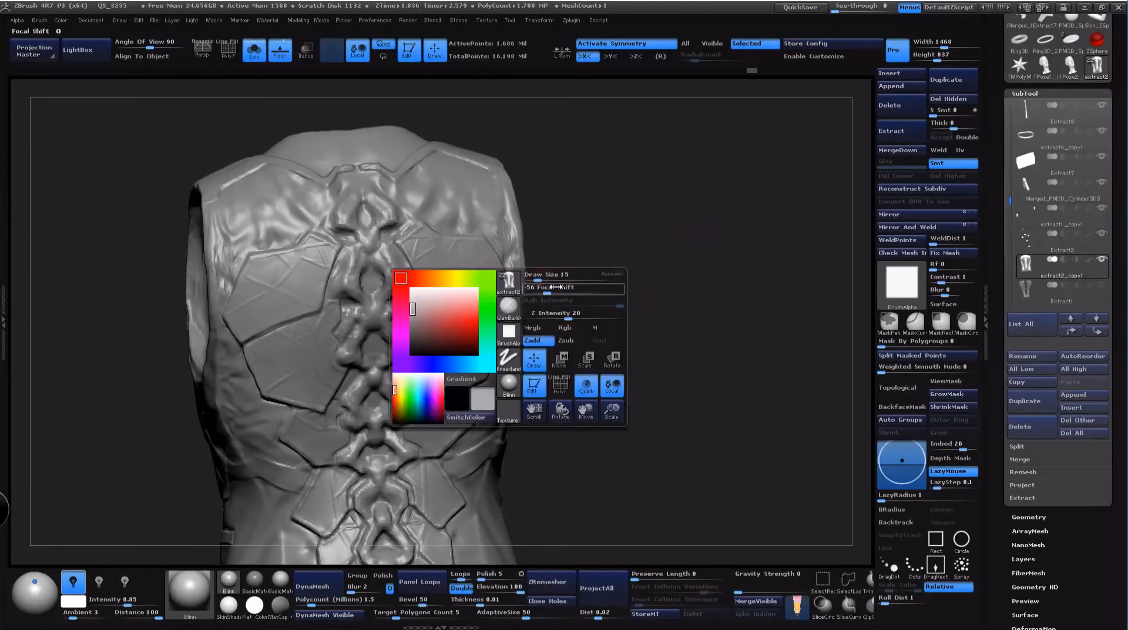
key(ctrl)
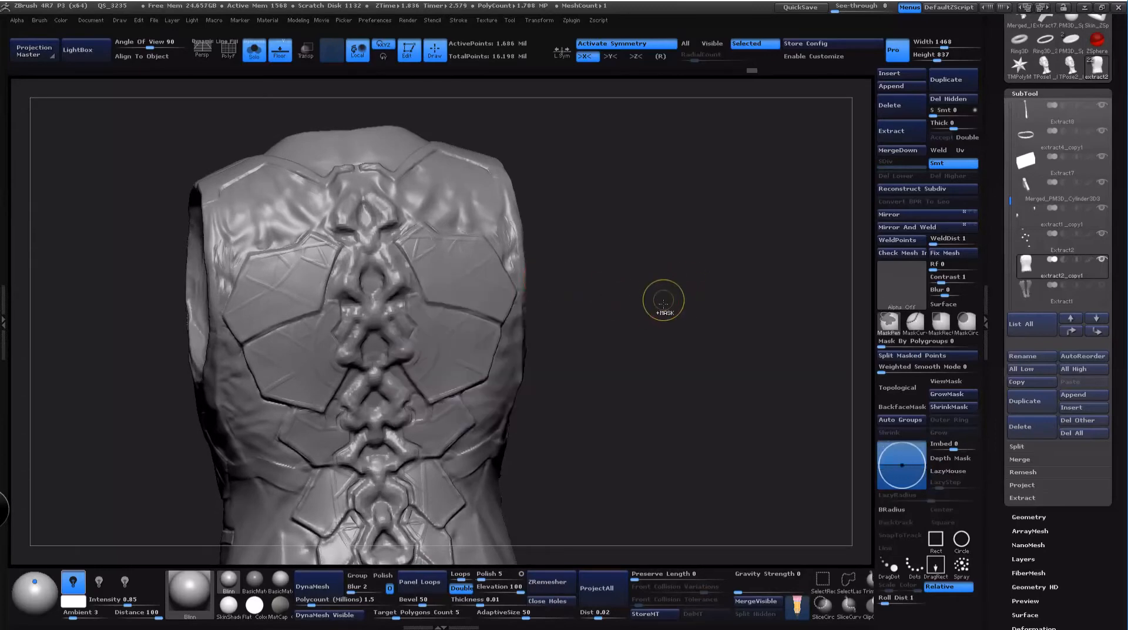
key(ctrl+h)
key(ctrl+h)
key(ctrl+h)
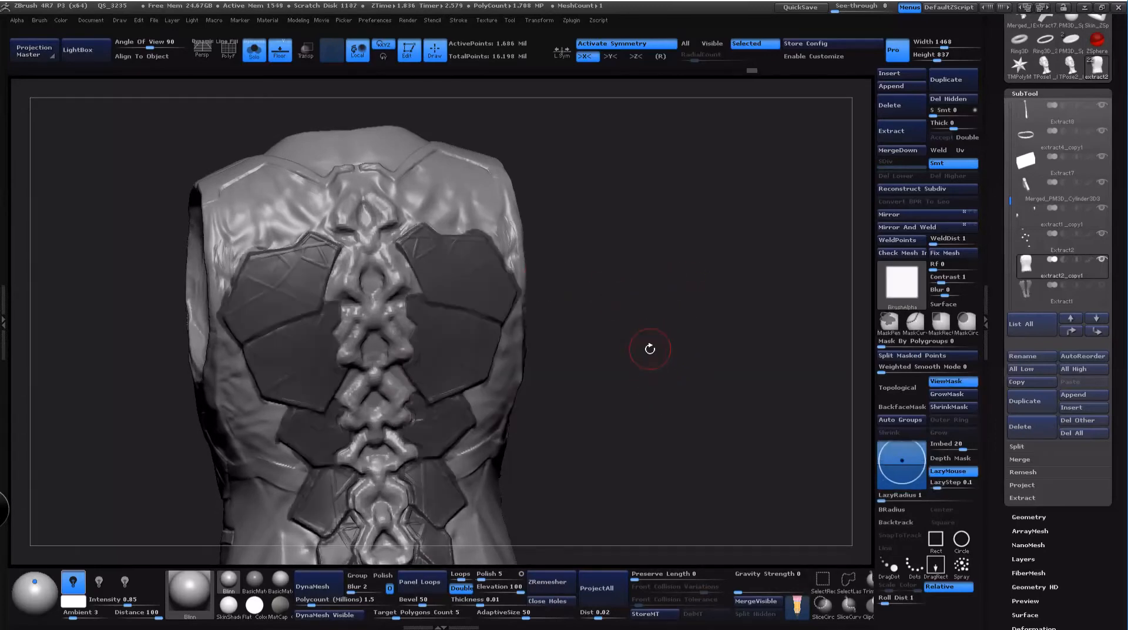
Step: Invert the vest's mask so that only the armour plates beside the spine can be sculpted
drag(651, 348, 692, 320)
alt+drag(682, 203, 645, 217)
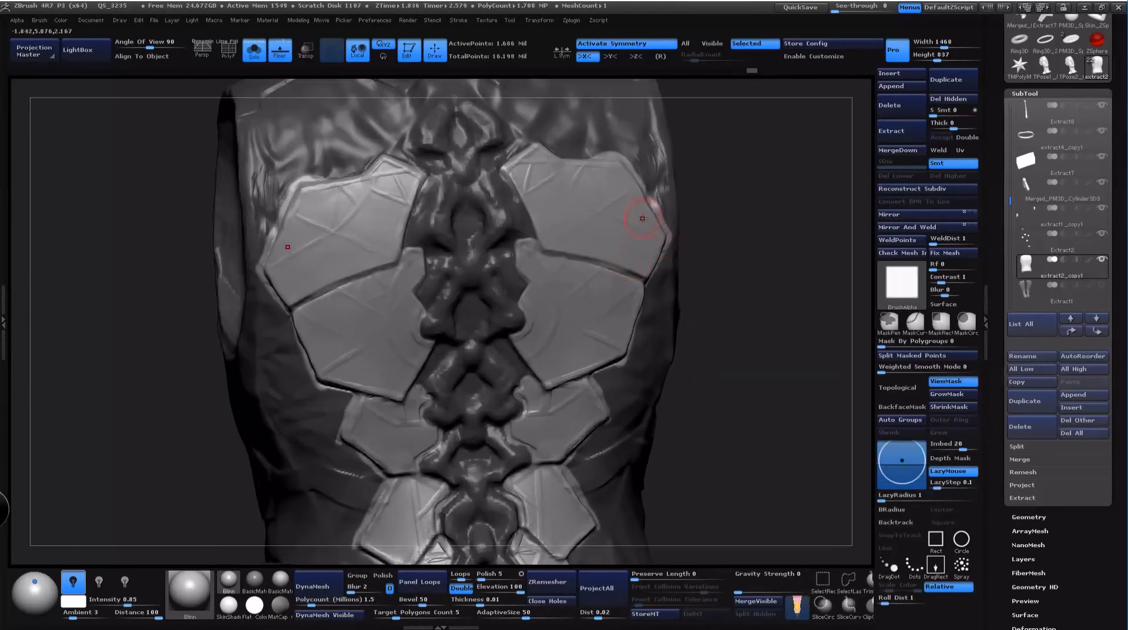
drag(756, 221, 742, 226)
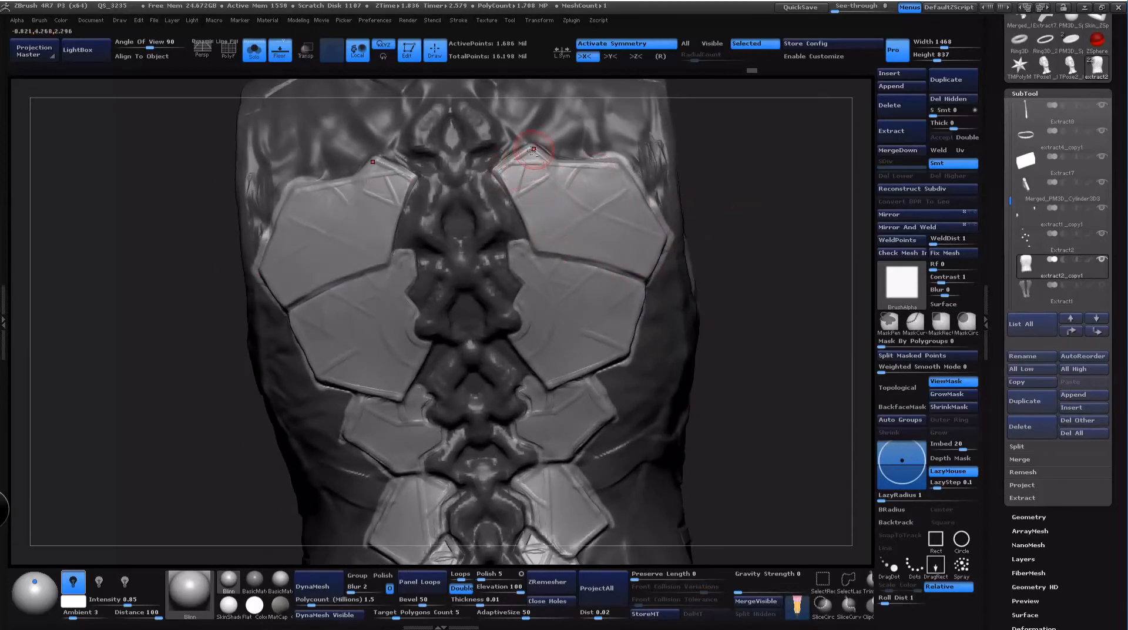
mouse_move(502, 175)
mouse_down()
mouse_move(532, 154)
mouse_move(551, 158)
mouse_up()
key(ctrl+z)
key(ctrl+z)
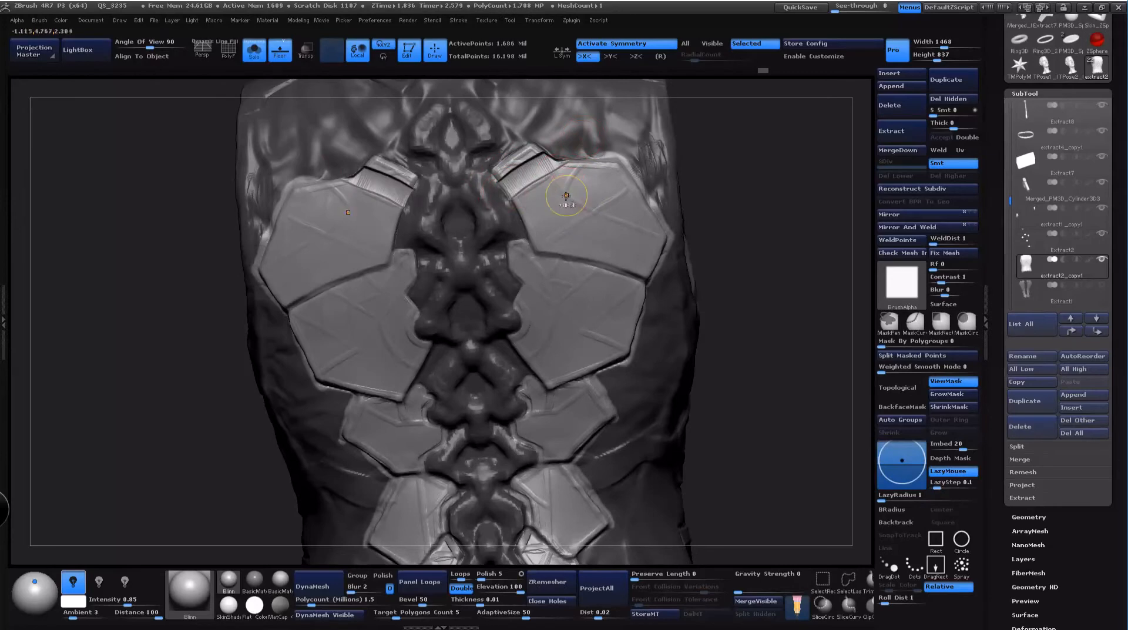
key(ctrl+z)
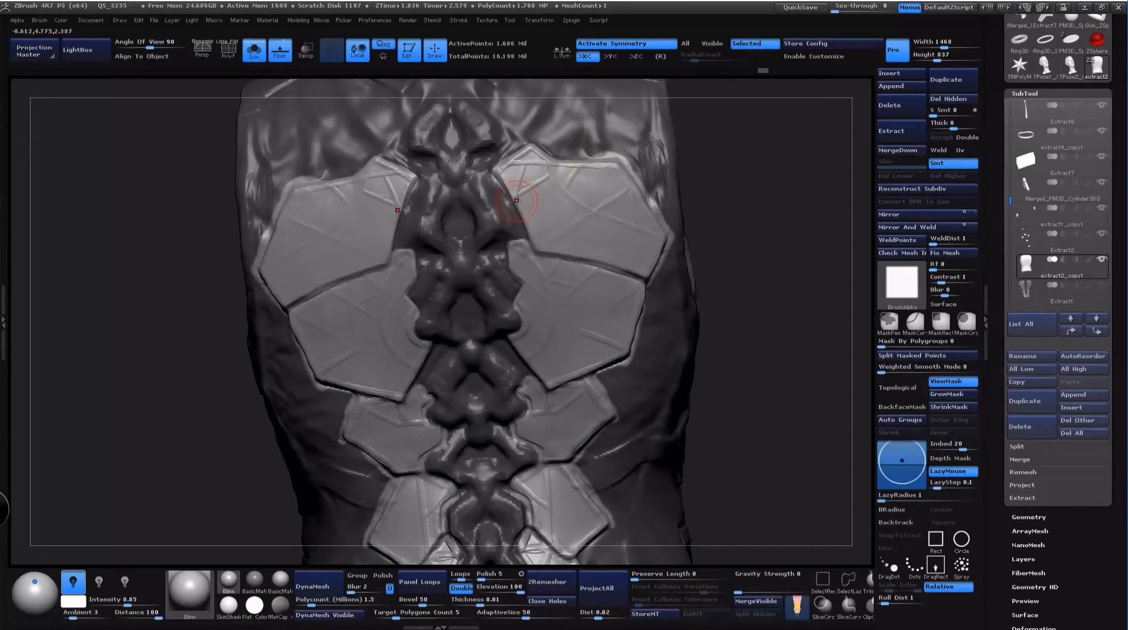
Step: Build up clay with a larger ClayBuildup brush across the shoulder-blade plates and the pair below, filling their grooves and seams
mouse_move(516, 179)
mouse_down()
mouse_move(512, 158)
mouse_move(550, 191)
mouse_move(583, 177)
mouse_up()
key(space)
mouse_move(593, 171)
mouse_down()
mouse_move(533, 199)
mouse_move(575, 170)
mouse_move(510, 187)
mouse_move(534, 156)
mouse_up()
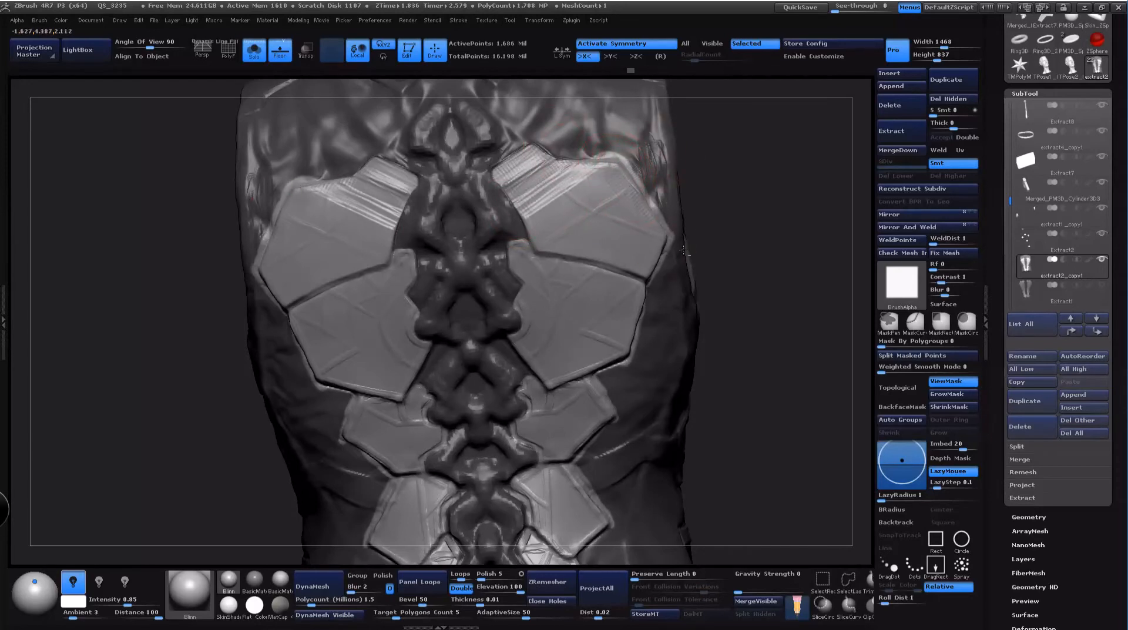
mouse_move(651, 246)
mouse_down()
mouse_move(582, 173)
mouse_move(635, 273)
mouse_move(558, 203)
mouse_move(540, 215)
mouse_move(655, 314)
mouse_move(593, 170)
mouse_move(664, 266)
mouse_up()
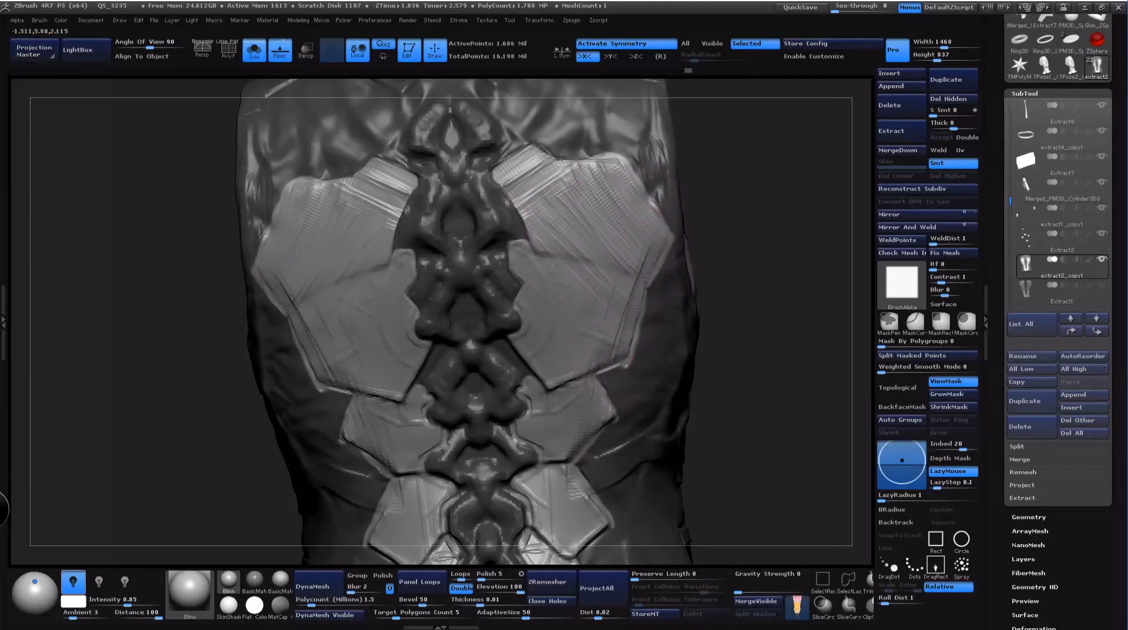
mouse_move(551, 429)
mouse_down()
mouse_move(542, 485)
mouse_move(522, 353)
mouse_move(539, 330)
mouse_move(528, 284)
mouse_up()
drag(507, 183, 524, 237)
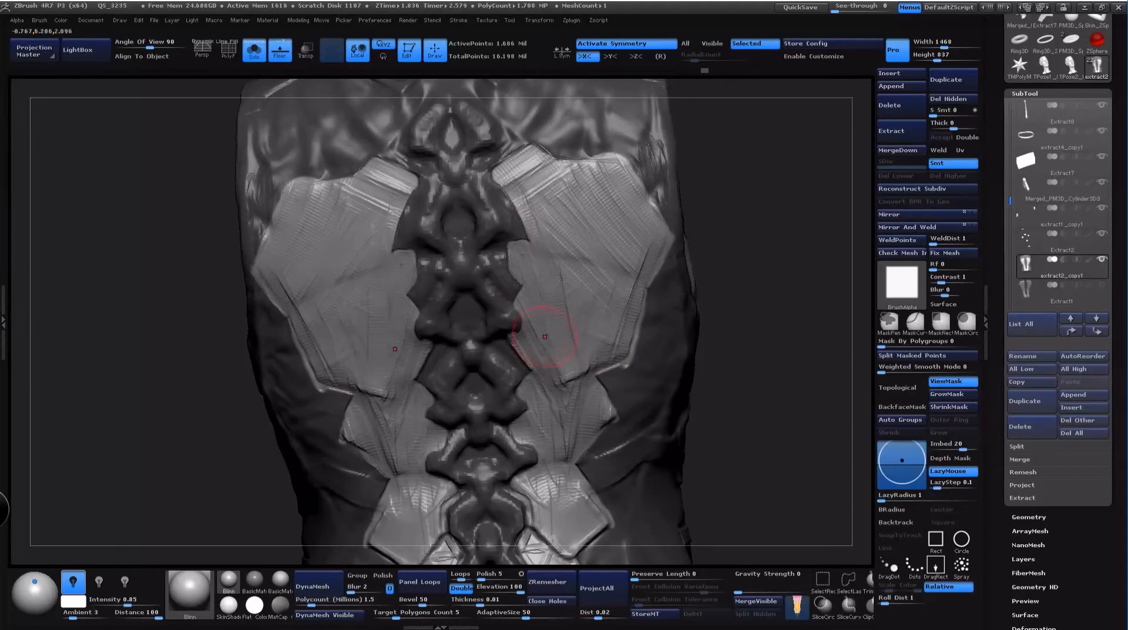
Step: Layer more ClayBuildup strokes over all the unmasked plates down to the lowest pair above the belt line, undoing the last stroke
alt+drag(795, 362, 709, 300)
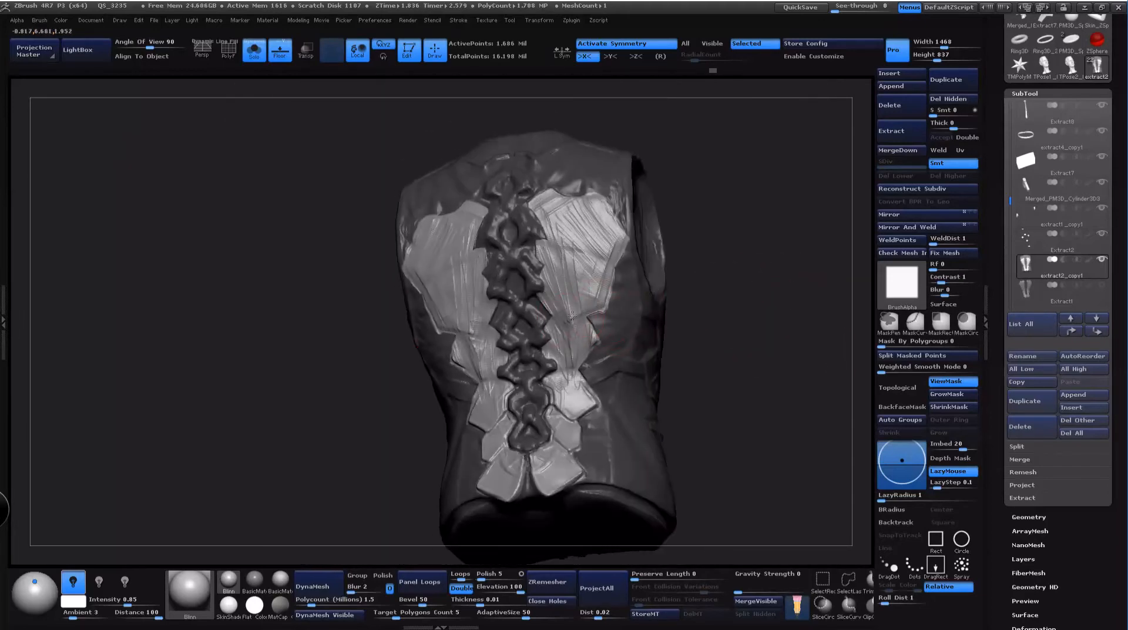
mouse_move(572, 315)
mouse_down()
mouse_move(605, 258)
mouse_move(594, 283)
mouse_move(559, 202)
mouse_up()
drag(751, 260, 777, 251)
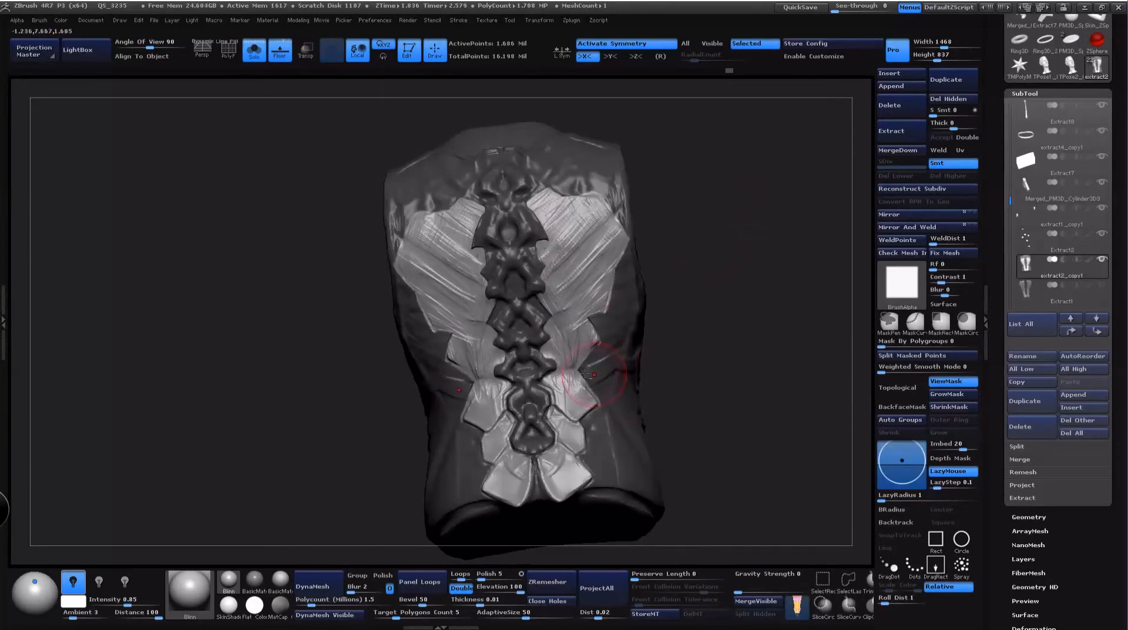
mouse_move(585, 373)
mouse_down()
mouse_move(587, 351)
mouse_move(560, 497)
mouse_move(576, 471)
mouse_move(553, 459)
mouse_move(573, 461)
mouse_move(562, 480)
mouse_up()
key(ctrl+z)
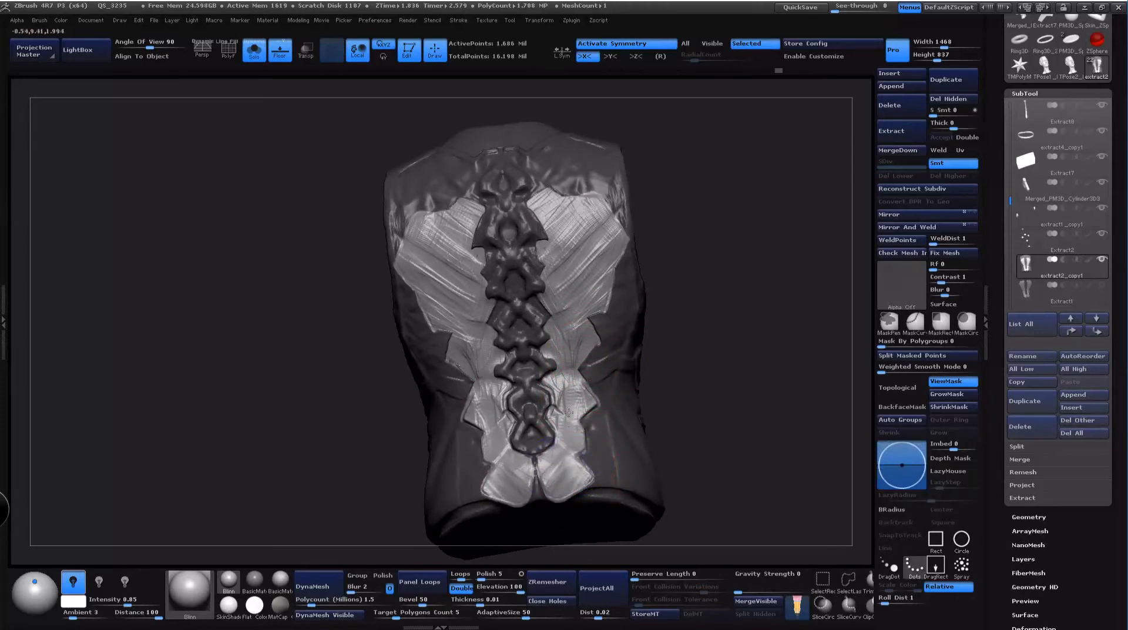
Step: Smooth the built-up clay across the unmasked plate areas using the Smooth Stronger brush
shift+drag(564, 310, 579, 222)
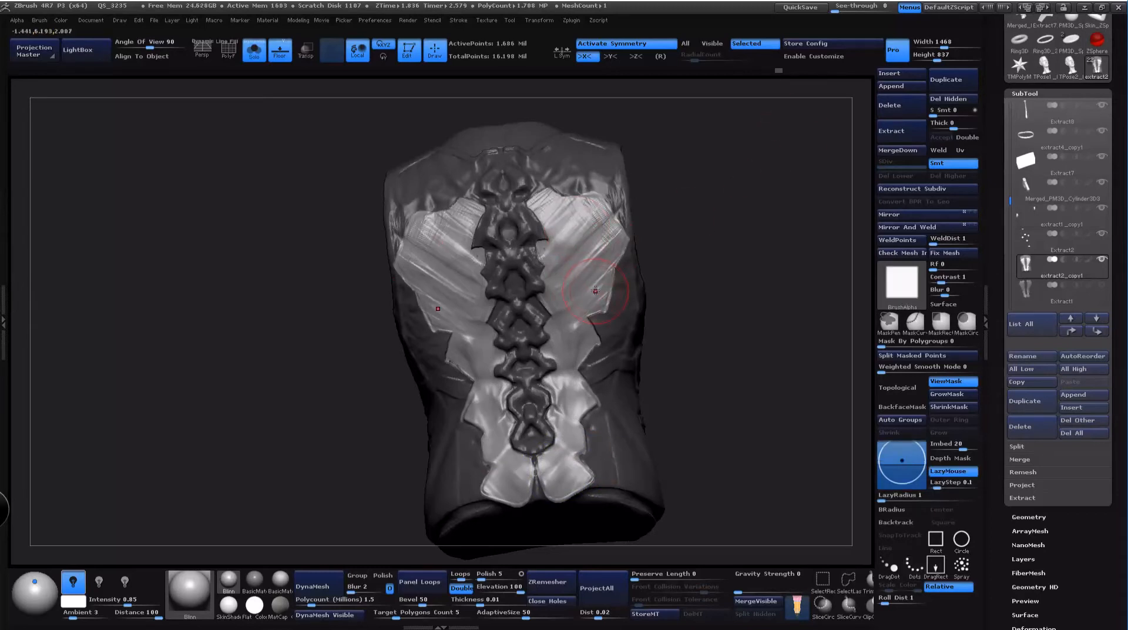
key(b)
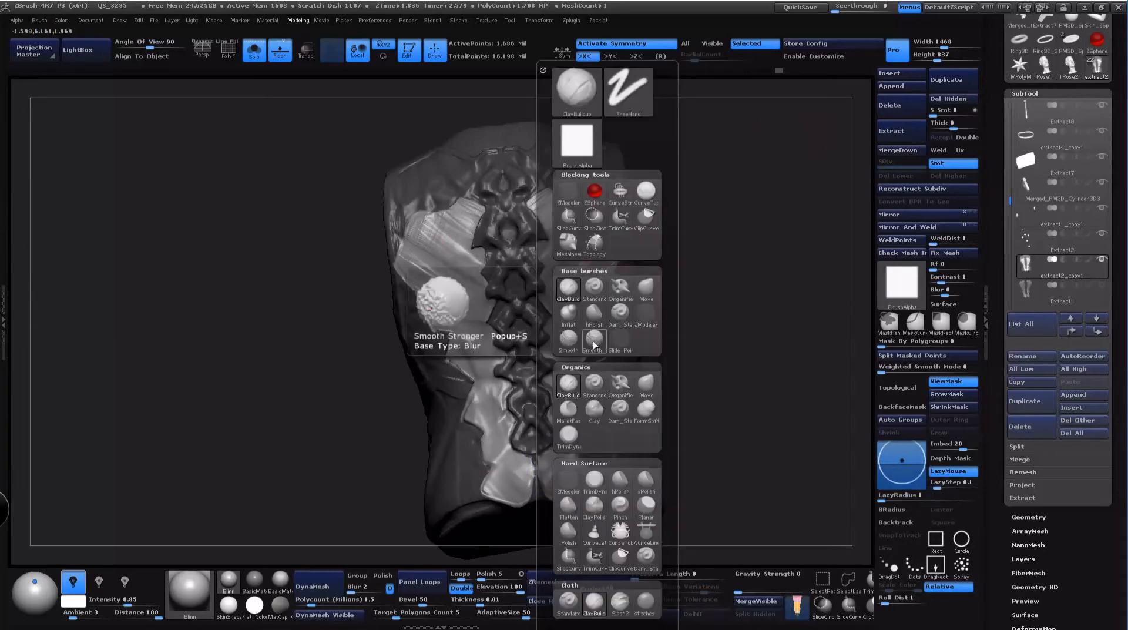
click(595, 346)
click(553, 367)
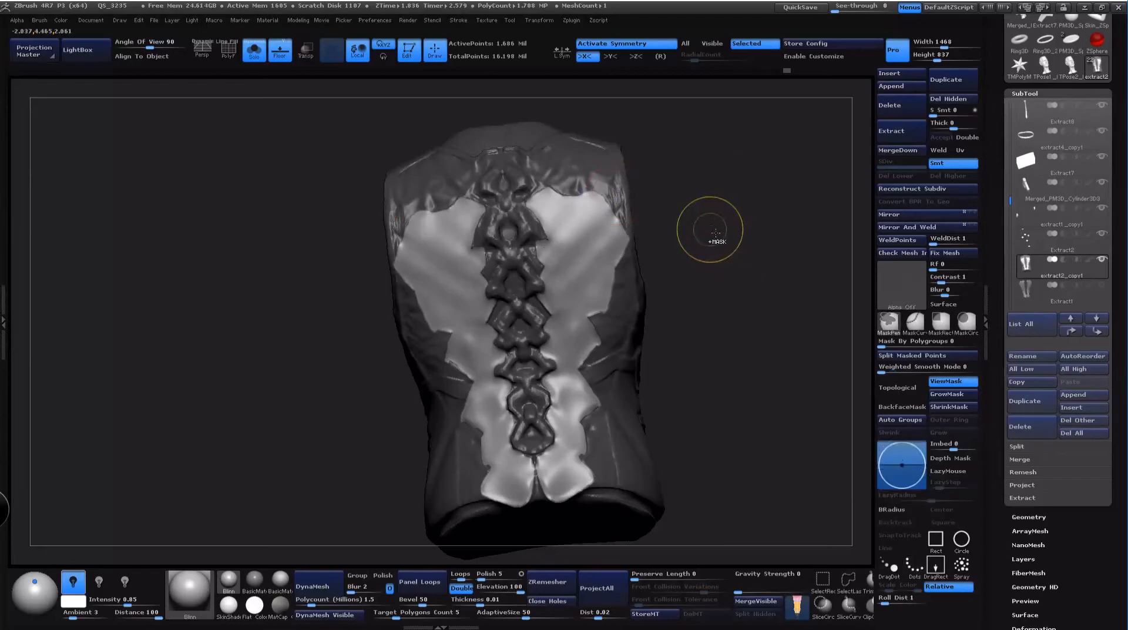
Step: Clear the vest's mask and use a smaller ClayBuildup brush to sculpt thin ridges beside the top of the spine
mouse_move(711, 230)
ctrl+mouse_down()
mouse_move(745, 276)
mouse_move(776, 285)
mouse_move(802, 359)
mouse_move(819, 292)
mouse_move(823, 313)
ctrl+mouse_up()
key(b)
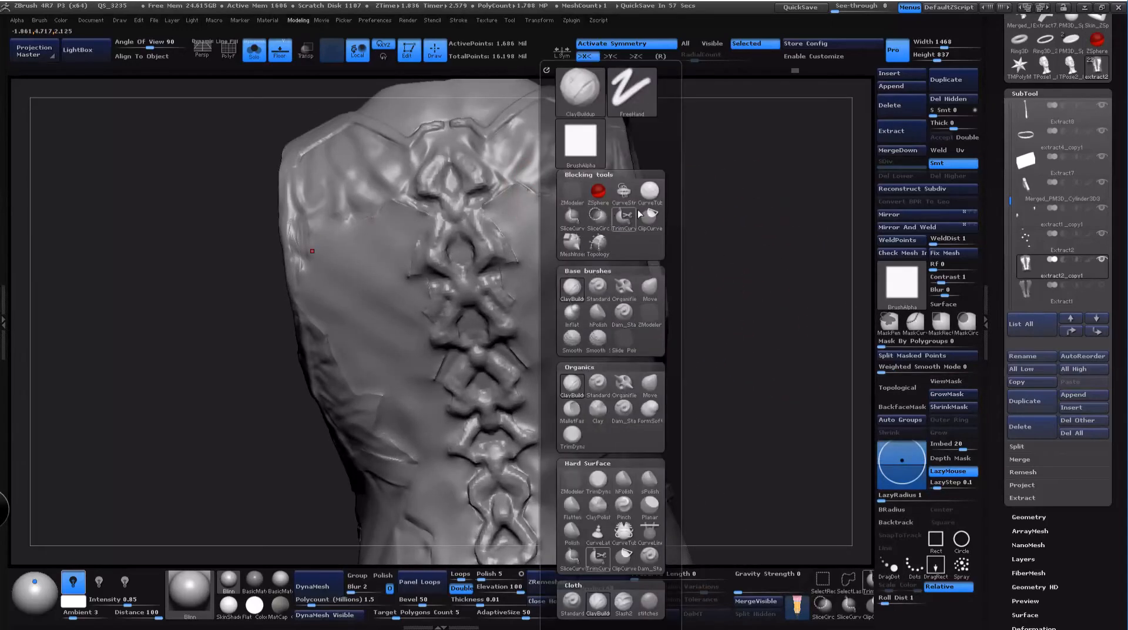
key(b)
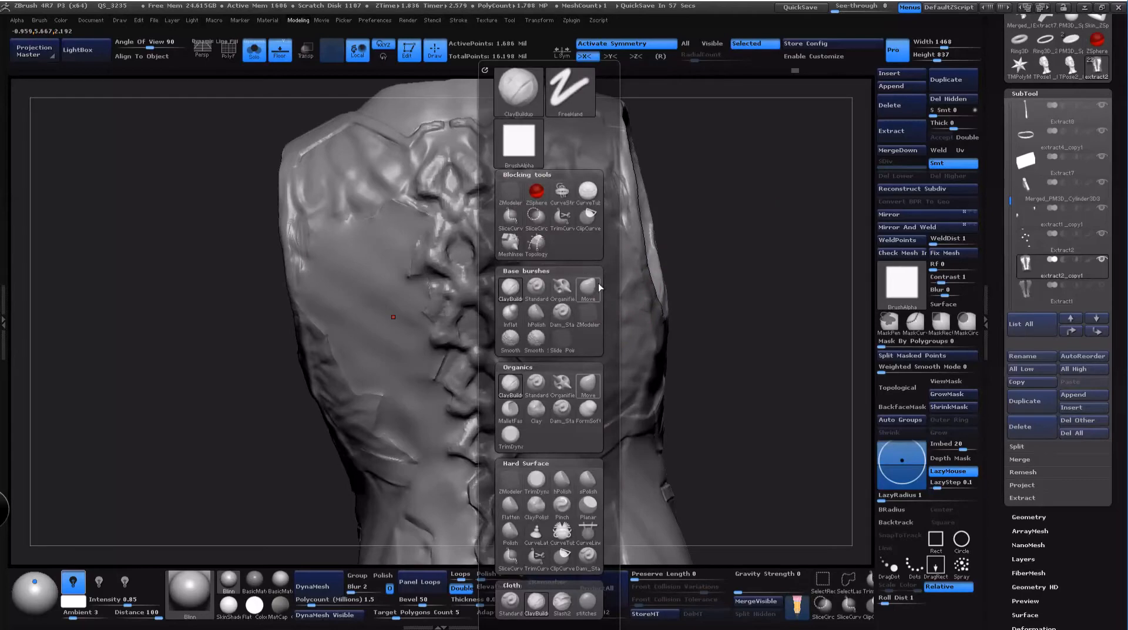
click(515, 292)
key(space)
drag(524, 157, 501, 189)
drag(498, 143, 503, 188)
alt+drag(761, 233, 758, 253)
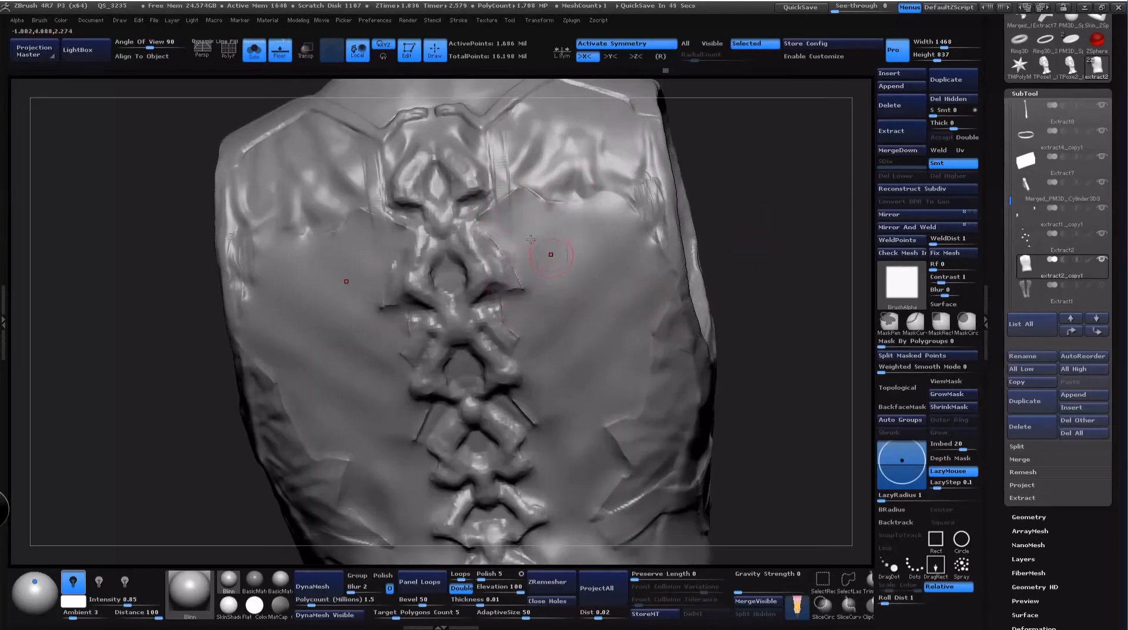
Step: Smooth the lower back near the hem and fill the base of its centre groove with ClayBuildup strokes
mouse_move(784, 308)
mouse_down()
mouse_move(768, 373)
mouse_move(613, 416)
mouse_move(613, 403)
mouse_move(627, 445)
mouse_up()
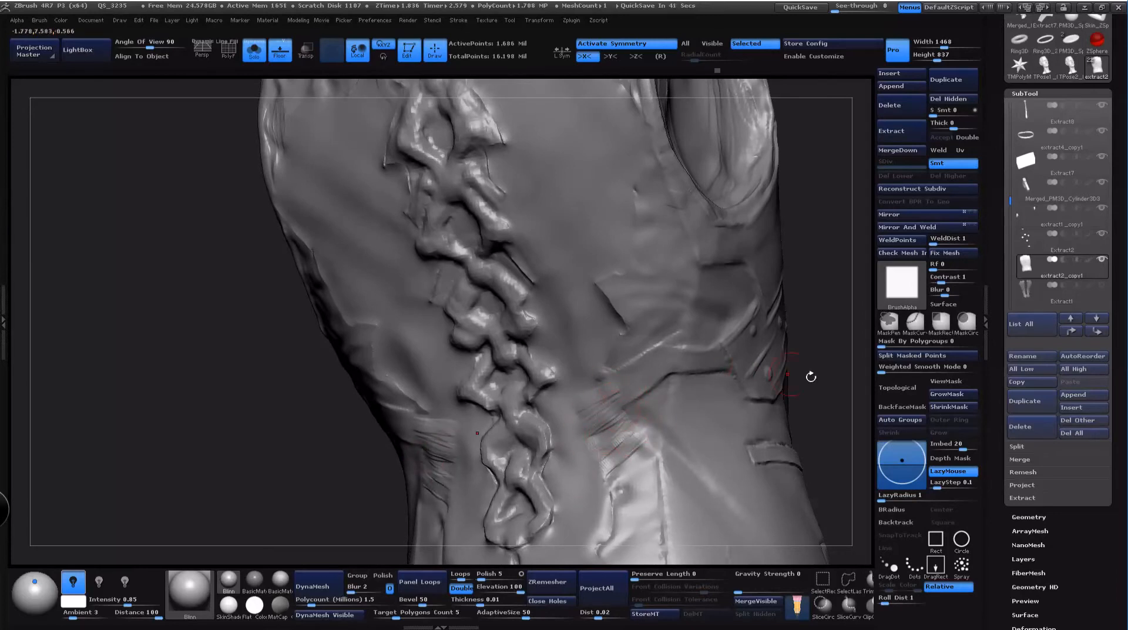
alt+drag(811, 375, 749, 314)
mouse_move(749, 314)
mouse_down()
mouse_move(791, 307)
mouse_move(744, 456)
mouse_move(721, 312)
mouse_up()
shift+drag(506, 363, 524, 372)
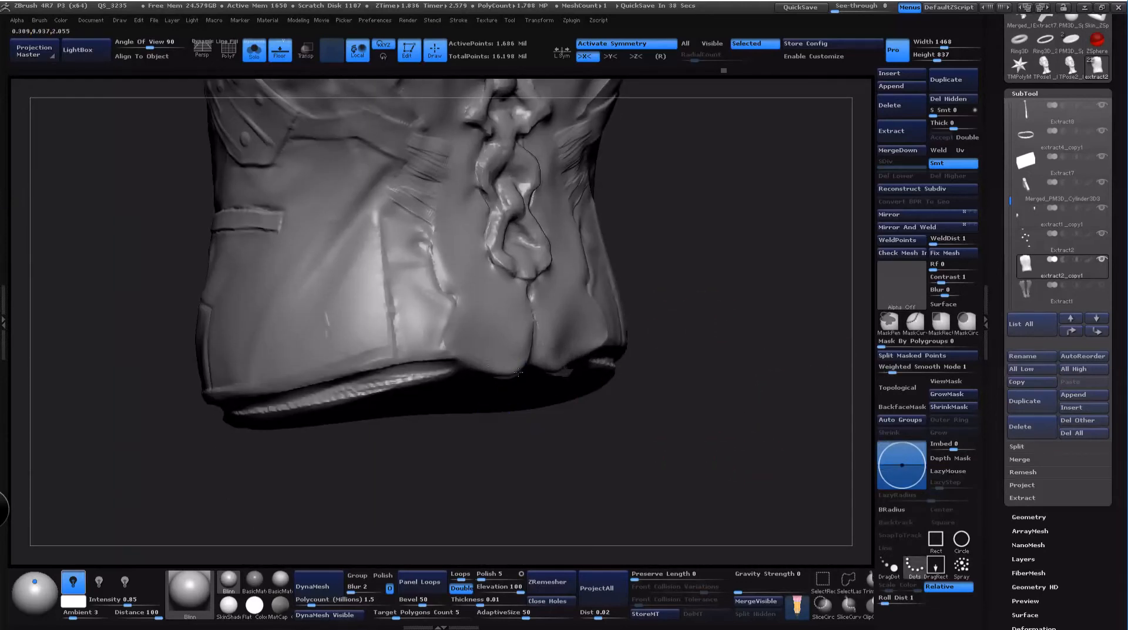
drag(699, 376, 656, 329)
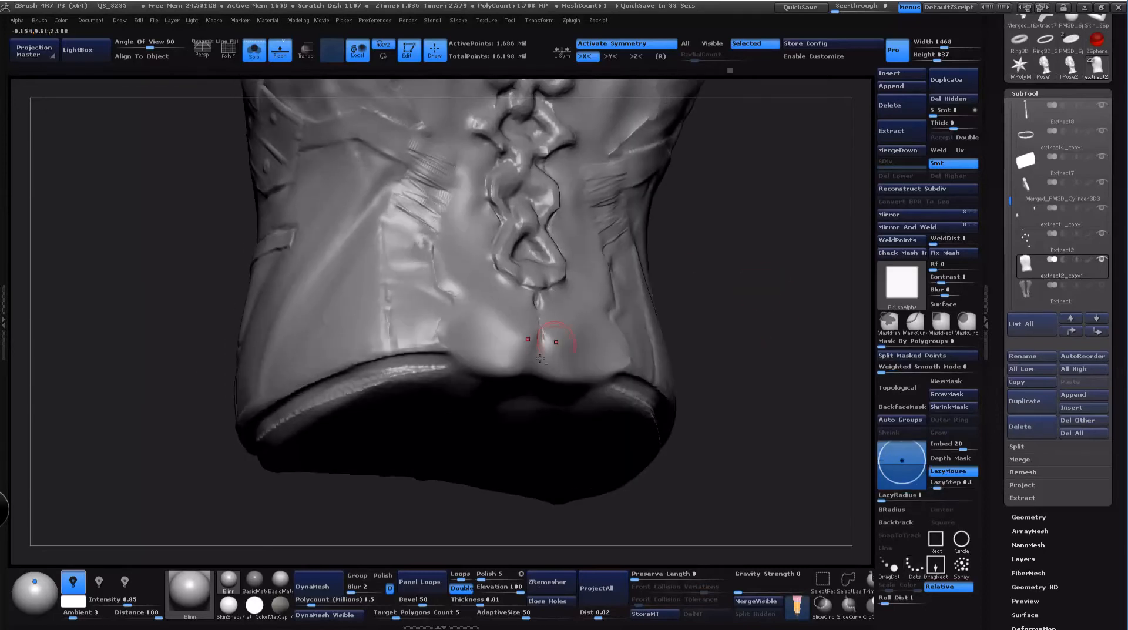
drag(537, 366, 536, 360)
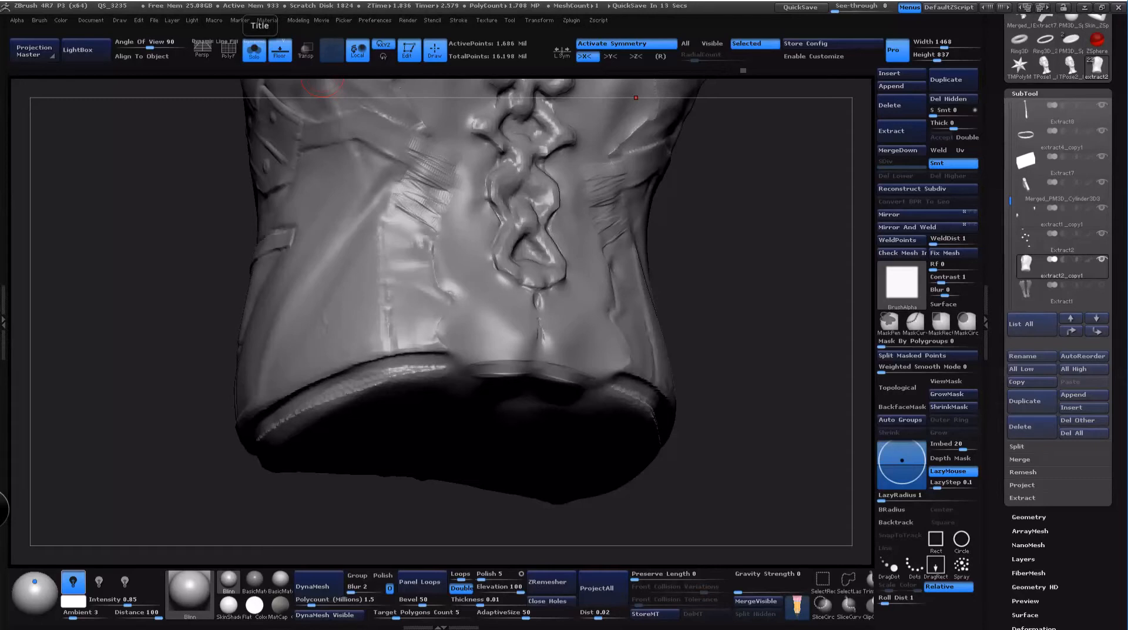
Step: Sculpt ClayBuildup folds radiating outward from the lower spine along both sides of the waist
drag(762, 314, 759, 314)
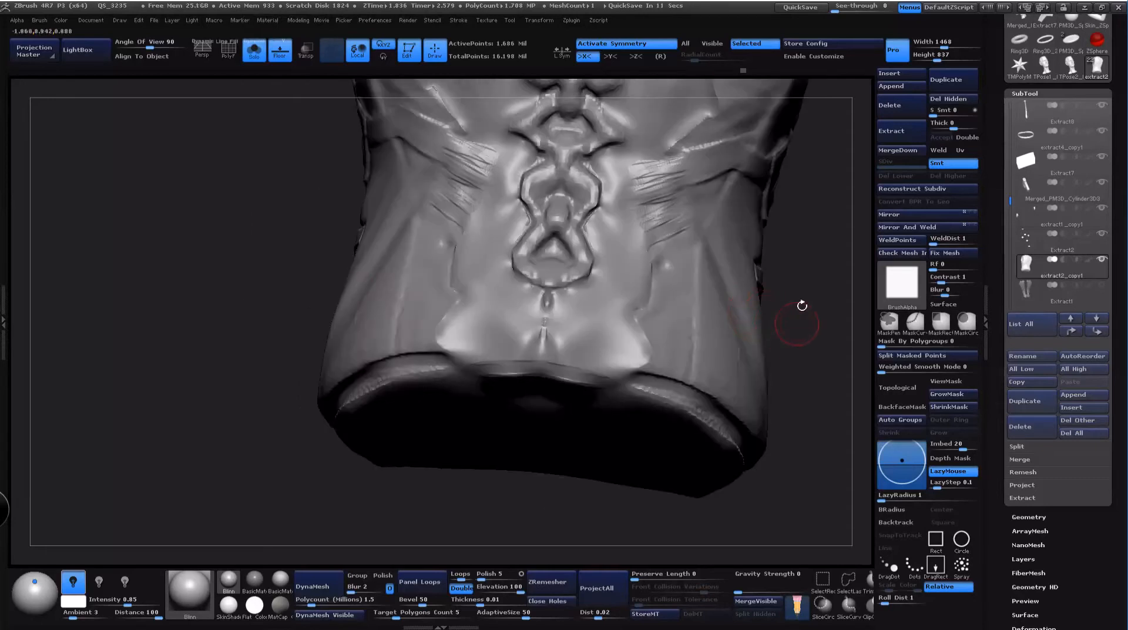
alt+drag(826, 219, 735, 282)
mouse_move(559, 236)
mouse_down()
mouse_move(536, 238)
mouse_move(569, 231)
mouse_move(546, 237)
mouse_move(549, 247)
mouse_move(530, 240)
mouse_move(528, 266)
mouse_up()
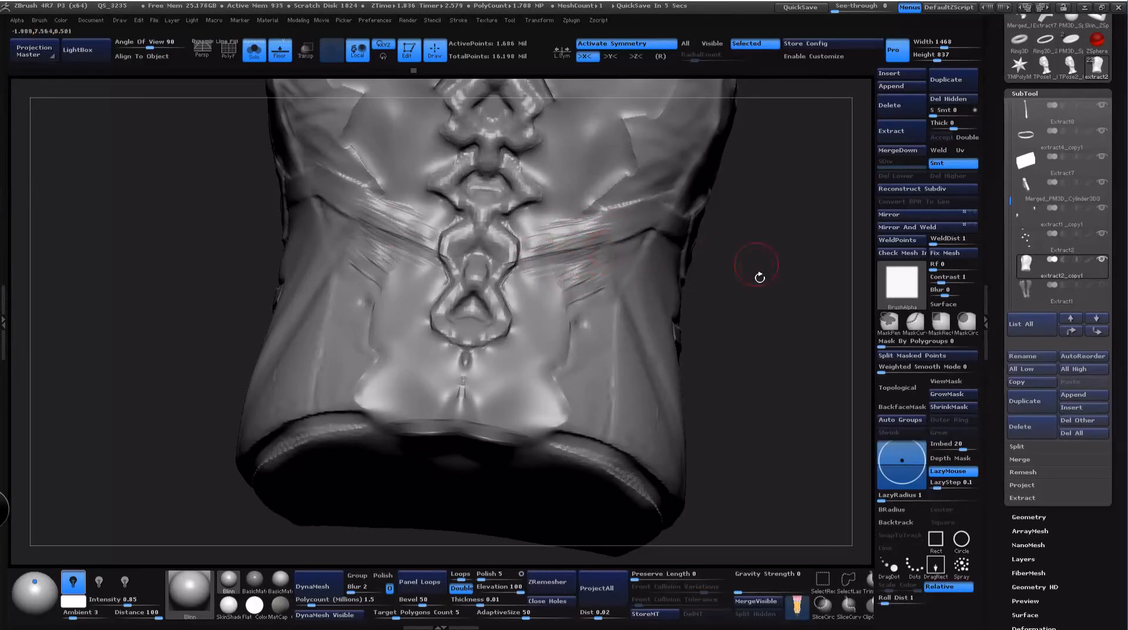
drag(760, 270, 668, 227)
key(space)
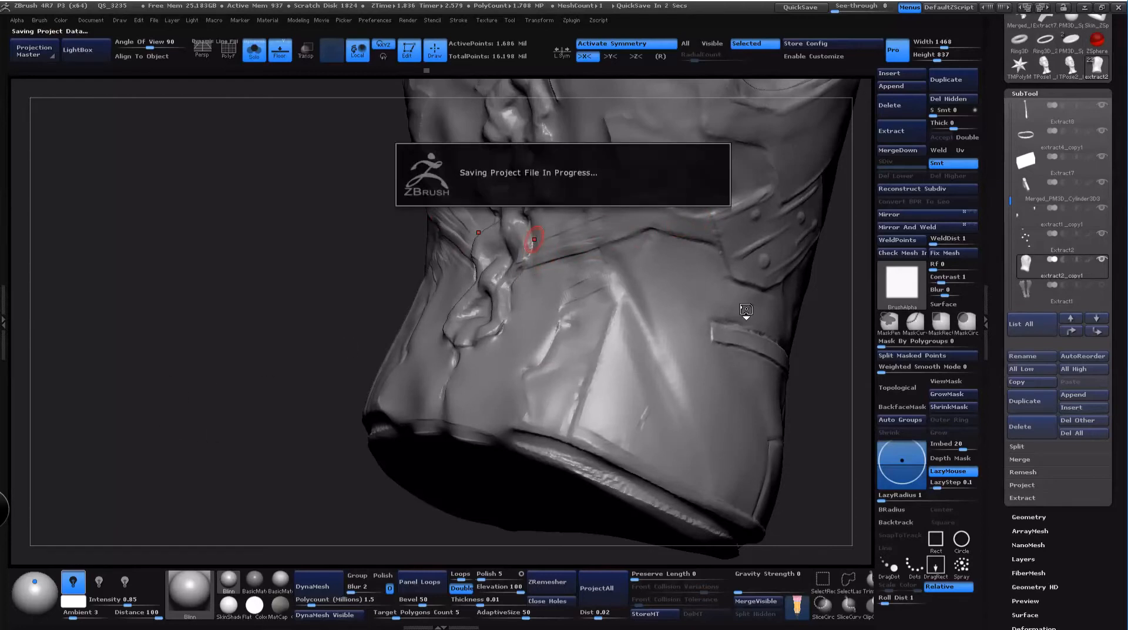
mouse_move(831, 353)
mouse_down()
mouse_move(821, 323)
mouse_move(793, 333)
mouse_move(760, 244)
mouse_move(725, 293)
mouse_move(741, 275)
mouse_move(629, 320)
mouse_up()
Step: Sculpt a narrow raised band across the upper back, running from the spine out to both armholes
drag(628, 186, 584, 197)
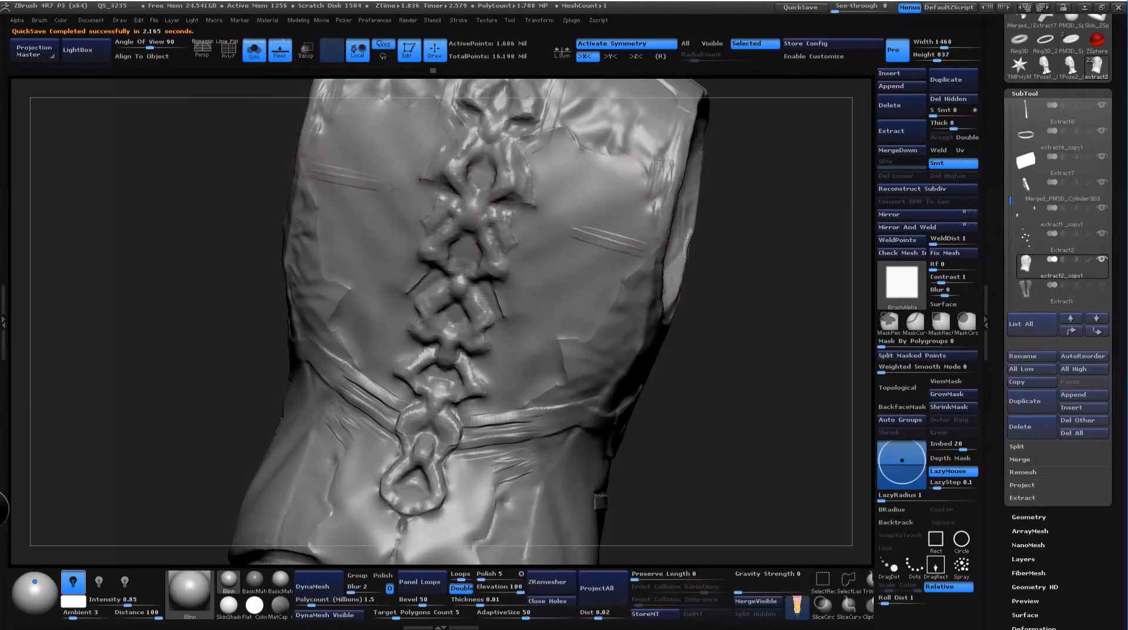
drag(760, 272, 730, 252)
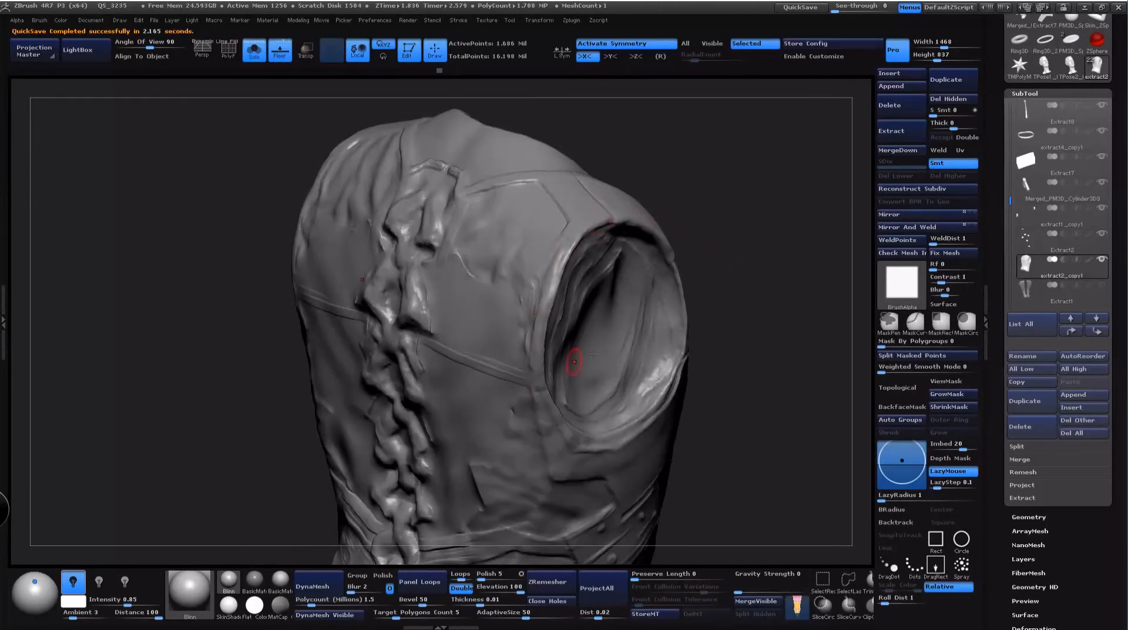
mouse_move(729, 330)
mouse_down()
mouse_move(801, 312)
mouse_move(774, 334)
mouse_up()
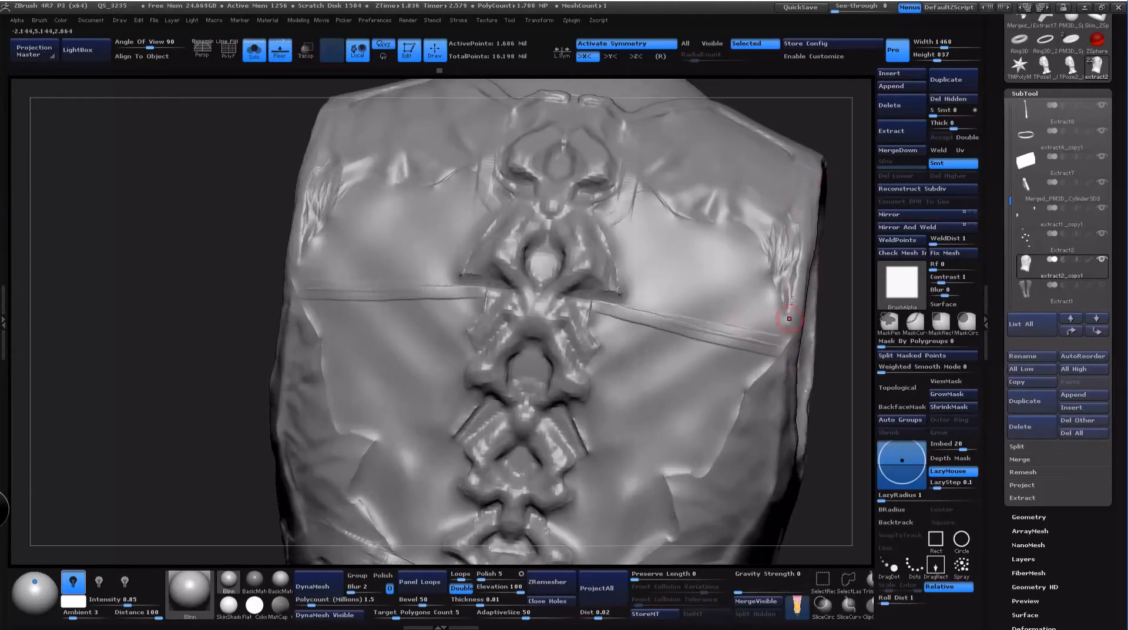
drag(838, 497, 789, 334)
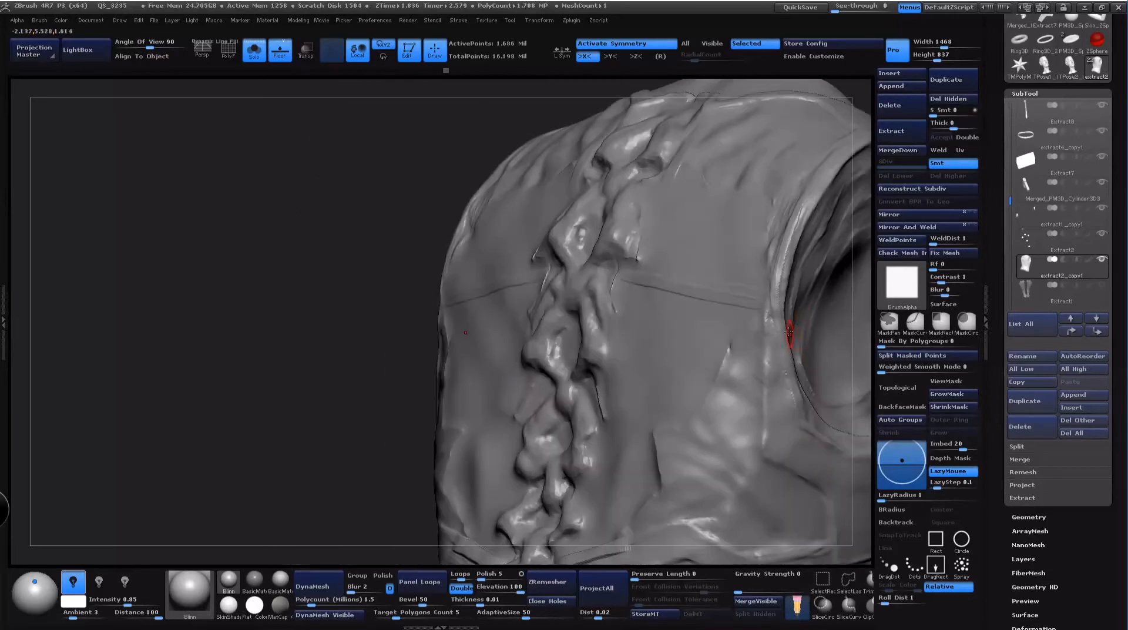
drag(360, 346, 34, 353)
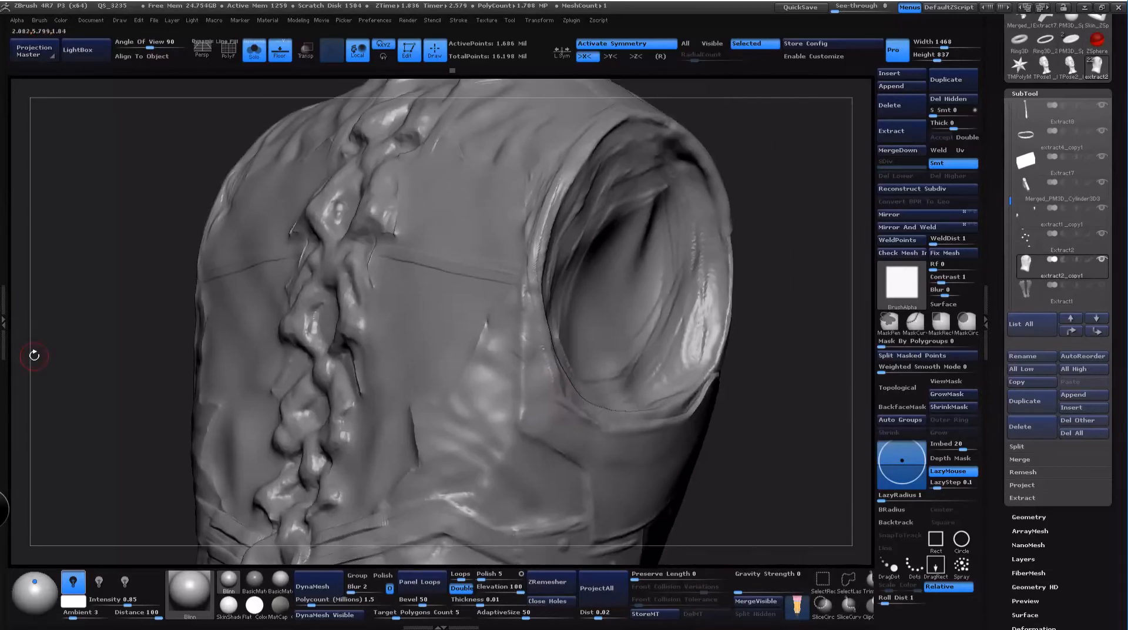
drag(837, 367, 870, 363)
alt+drag(796, 352, 823, 401)
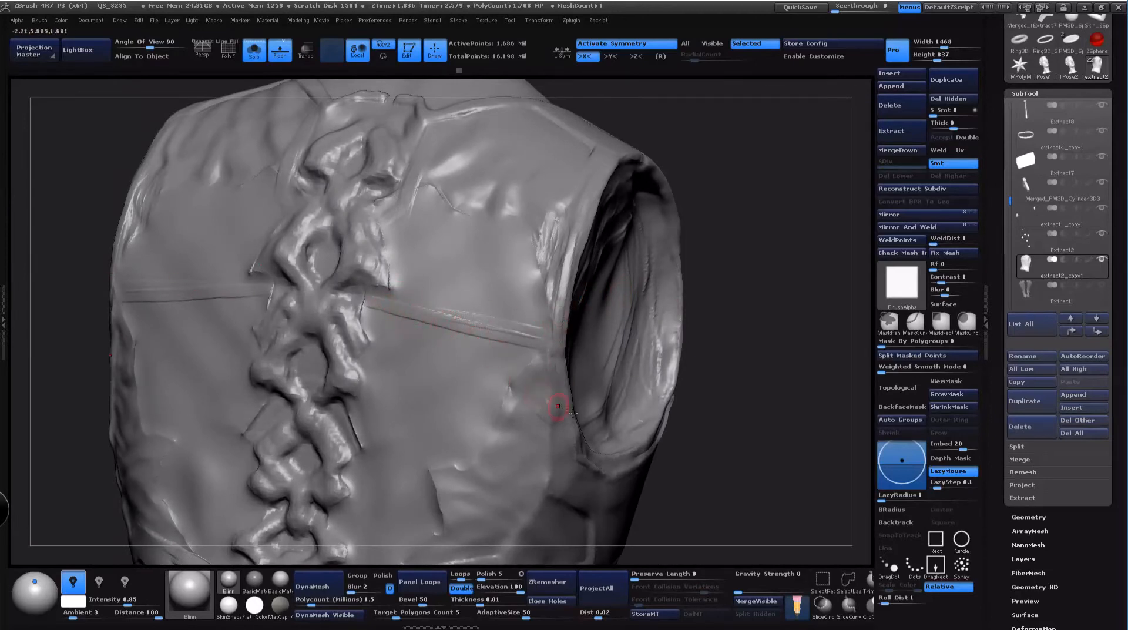
drag(757, 483, 694, 480)
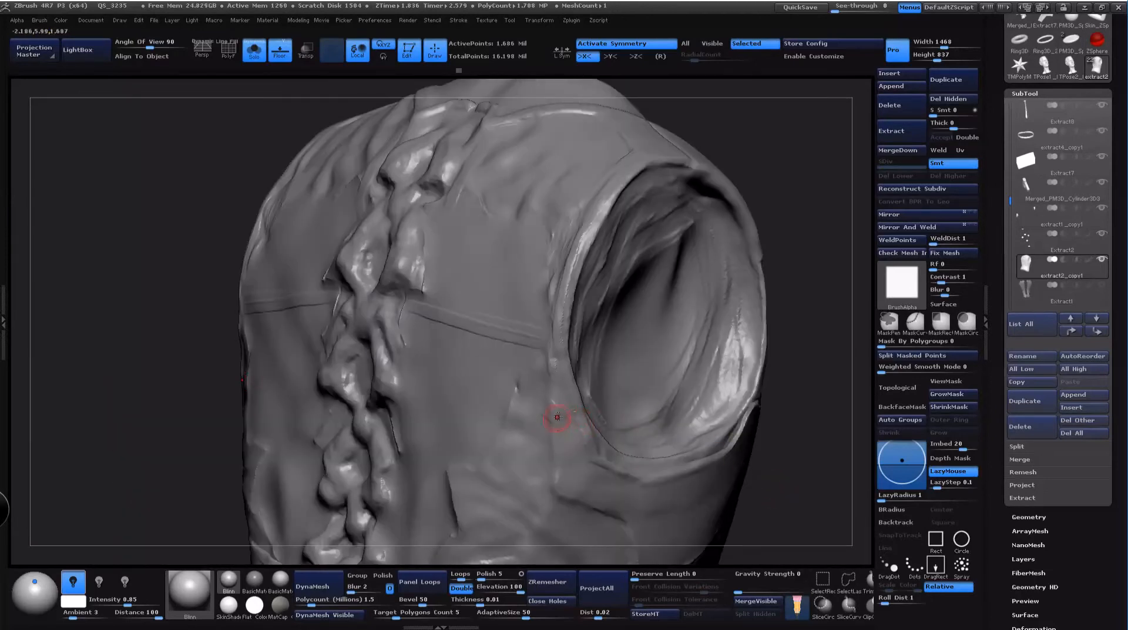
Step: Sculpt vertical ridges along both sides of the upper spine and outline an angular flap beside each ridge
drag(757, 206, 796, 214)
drag(772, 272, 753, 264)
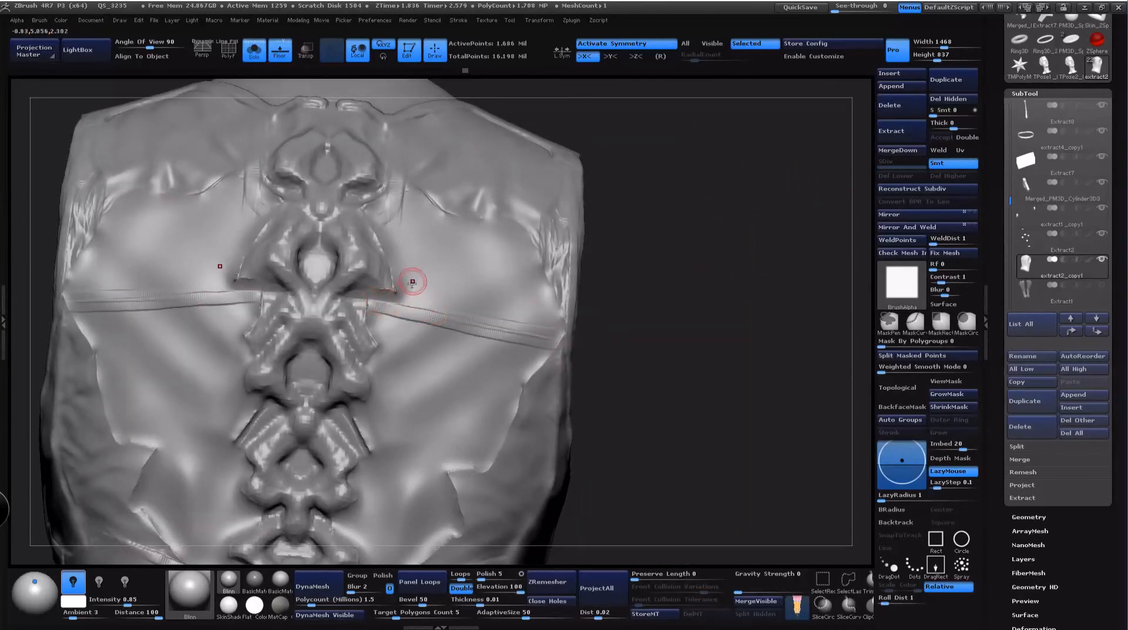
drag(405, 186, 400, 258)
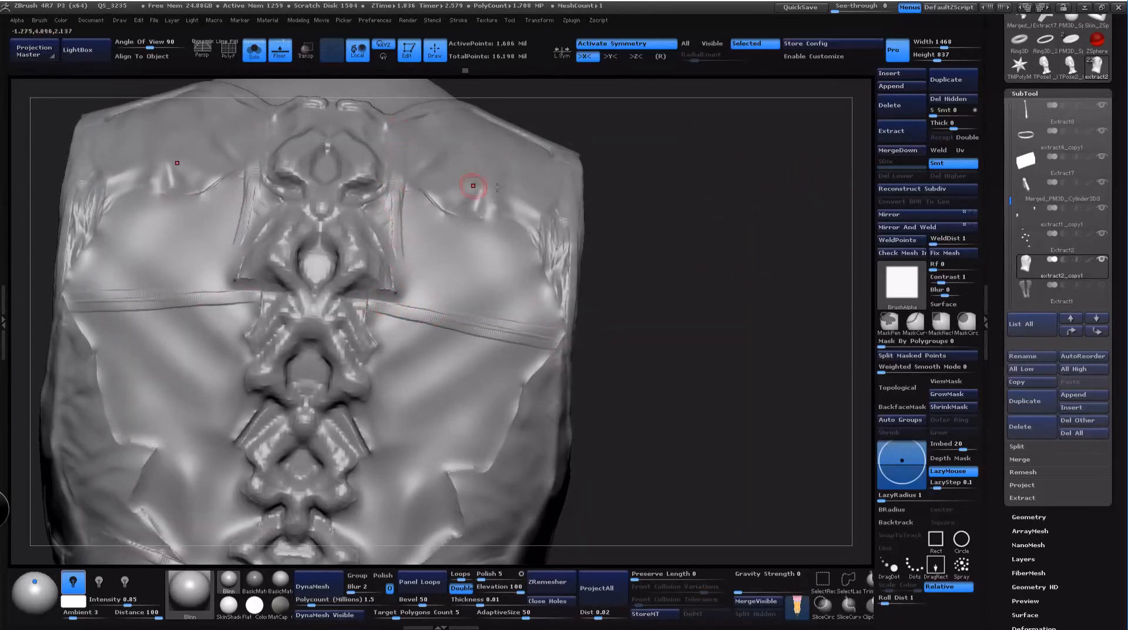
drag(697, 211, 683, 207)
mouse_move(402, 111)
mouse_down()
mouse_move(391, 188)
mouse_move(404, 156)
mouse_move(420, 208)
mouse_up()
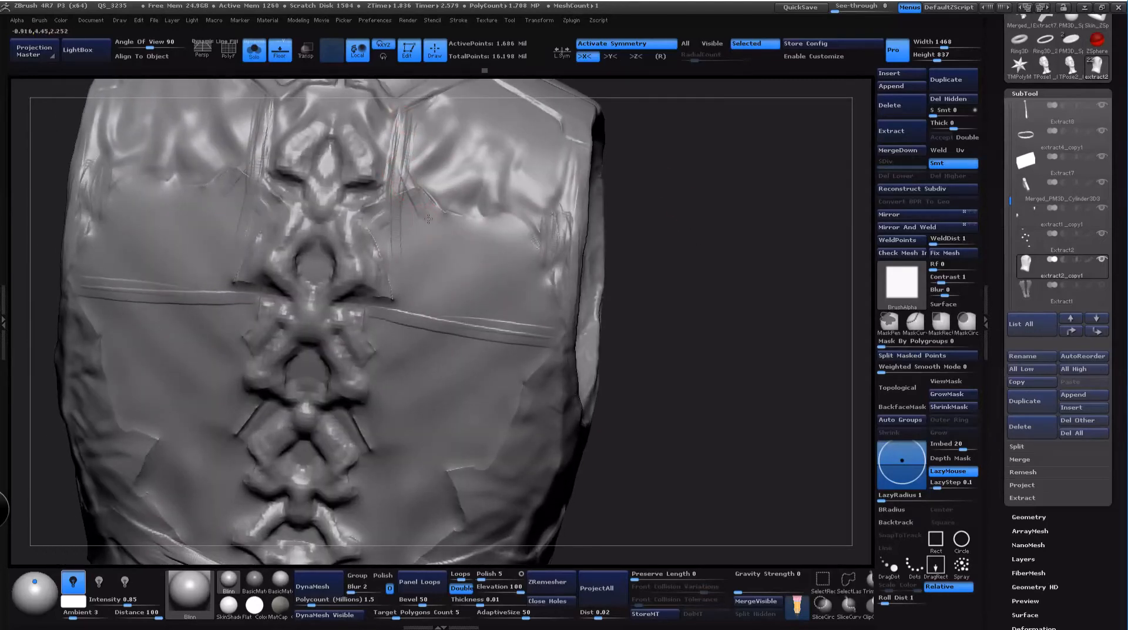
drag(416, 246, 394, 265)
mouse_move(690, 359)
mouse_down()
mouse_move(697, 315)
mouse_move(700, 334)
mouse_up()
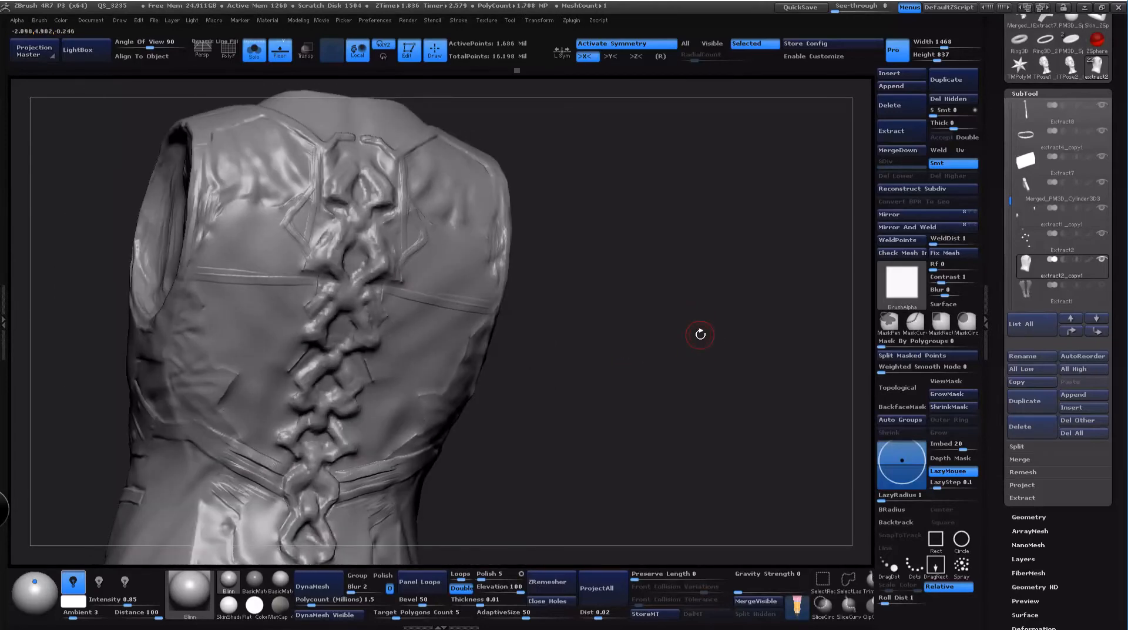
Step: Strengthen the edges of the angular flaps beside the upper spine and fill their interiors with clay strokes
mouse_move(621, 296)
mouse_down()
mouse_move(715, 291)
mouse_move(629, 316)
mouse_up()
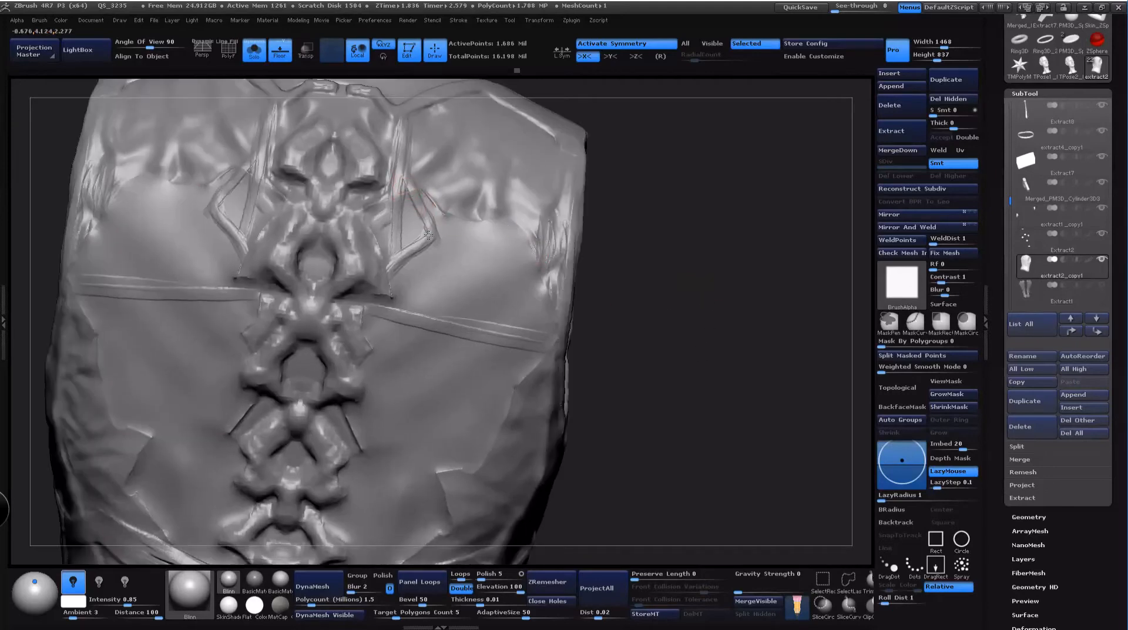
drag(427, 234, 428, 205)
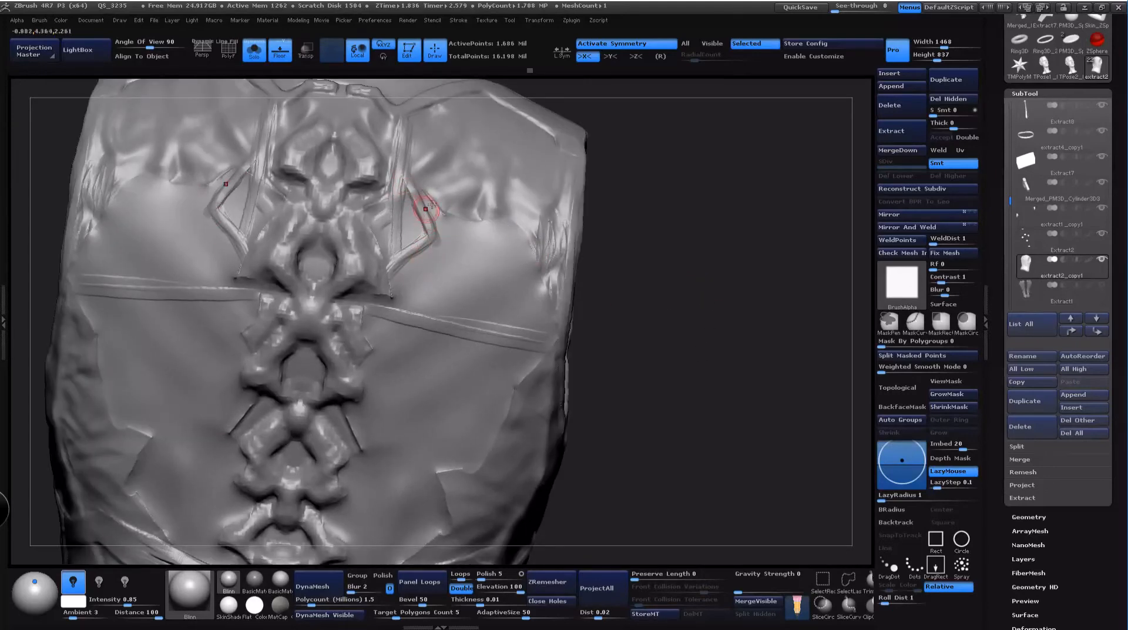
mouse_move(676, 269)
mouse_down()
mouse_move(546, 294)
mouse_move(638, 282)
mouse_up()
mouse_move(403, 193)
mouse_down()
mouse_move(423, 236)
mouse_move(404, 196)
mouse_move(387, 263)
mouse_up()
mouse_move(648, 282)
mouse_down()
mouse_move(665, 270)
mouse_move(689, 348)
mouse_up()
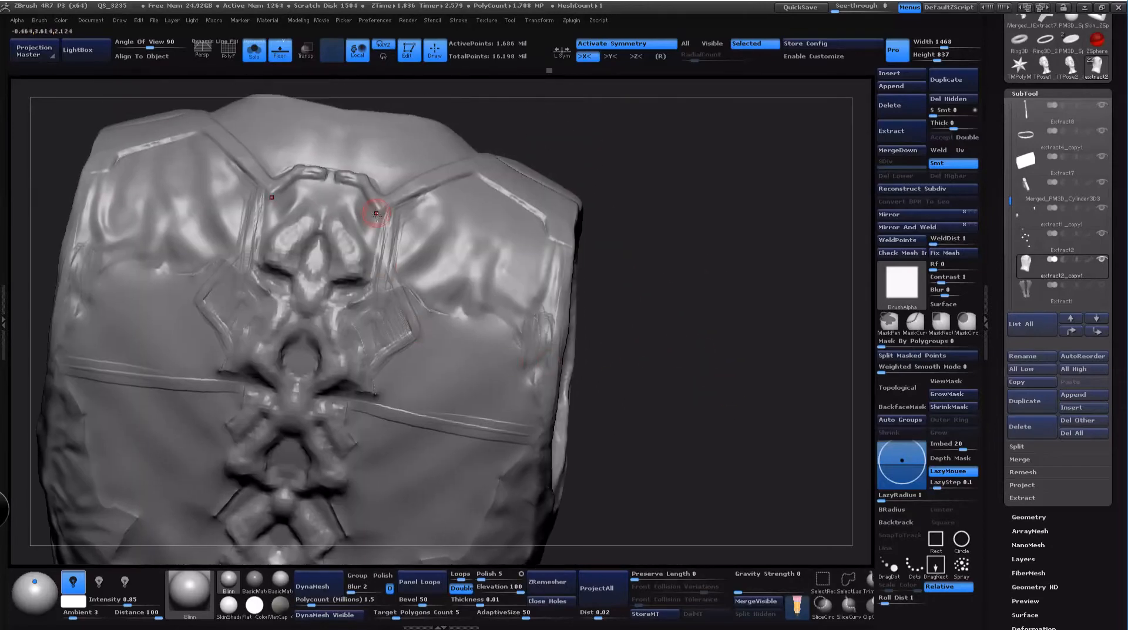
Step: Build up the vertical ridges near the collar and sculpt diagonal clay ridges linking the collar to the top vertebra
drag(377, 214, 381, 249)
drag(665, 287, 686, 260)
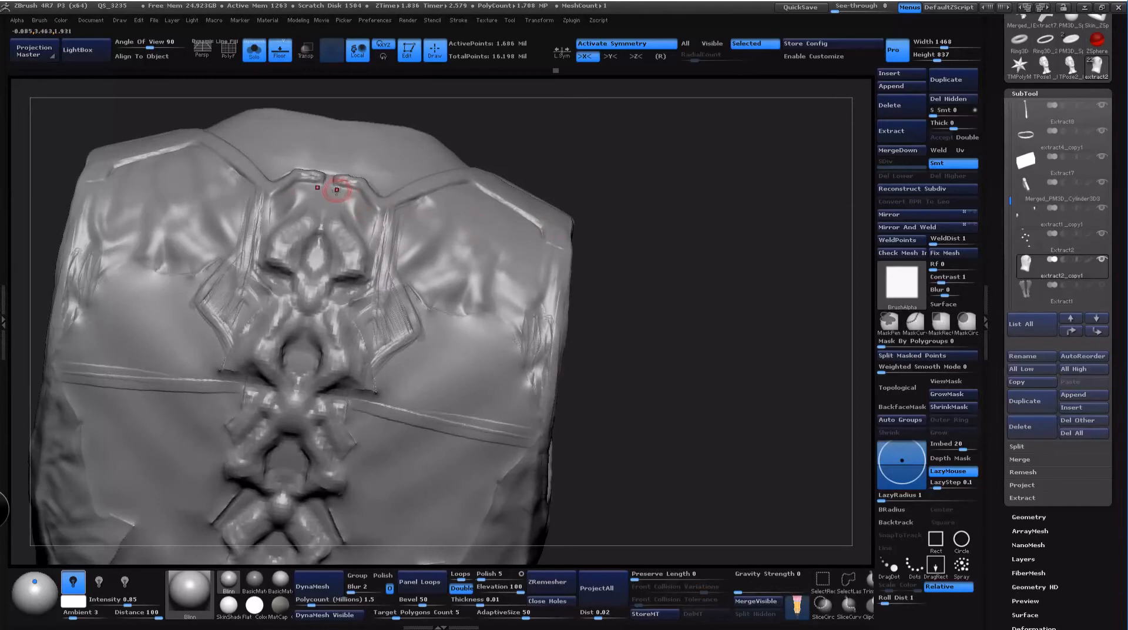
mouse_move(337, 190)
mouse_down()
mouse_move(334, 177)
mouse_move(322, 224)
mouse_move(354, 193)
mouse_up()
mouse_move(670, 291)
mouse_down()
mouse_move(623, 302)
mouse_move(650, 277)
mouse_move(645, 418)
mouse_move(790, 292)
mouse_up()
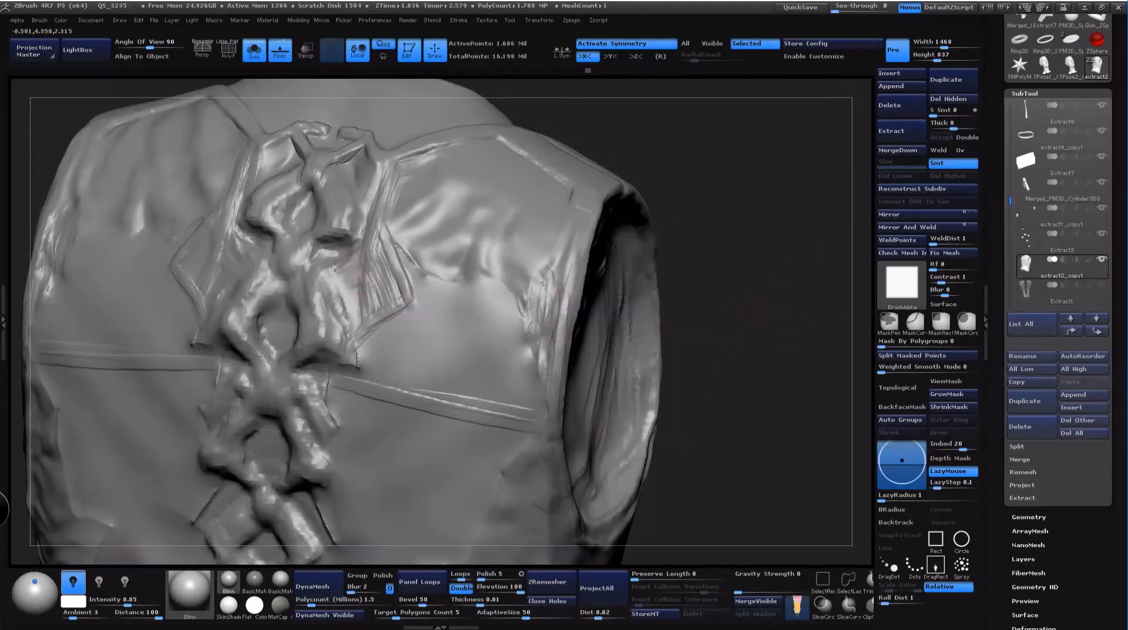
drag(669, 238, 706, 226)
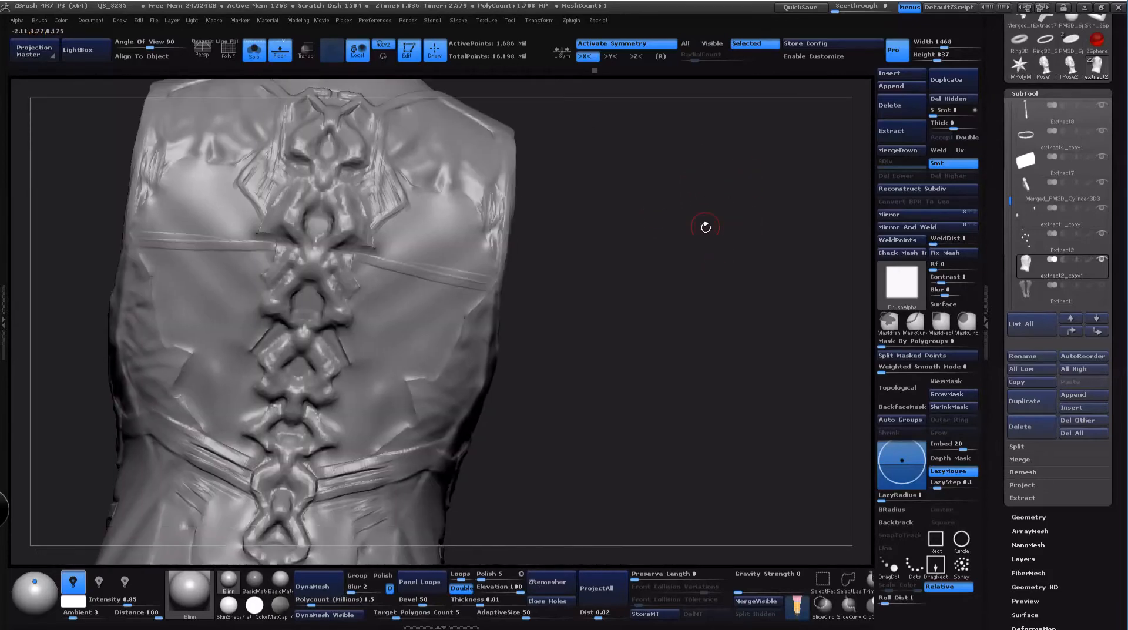
Step: Undo the last stroke and sculpt curved ridges running from the angular flaps down into the upper-back band
drag(657, 382, 664, 393)
mouse_move(610, 327)
mouse_down()
mouse_move(672, 330)
mouse_move(687, 311)
mouse_up()
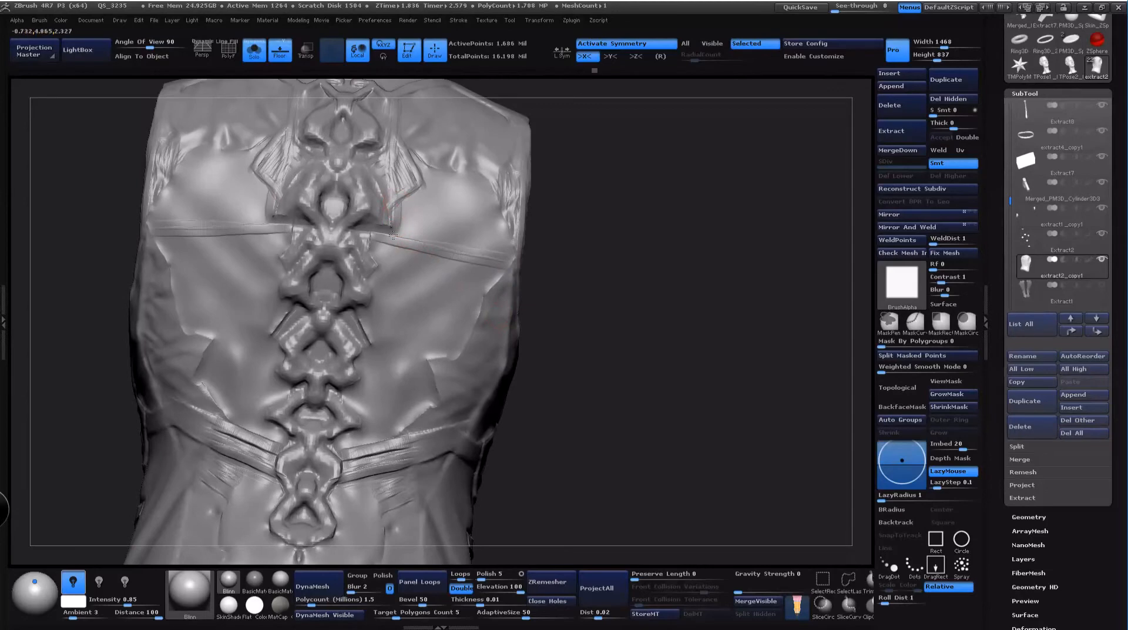
key(ctrl+z)
drag(396, 201, 422, 241)
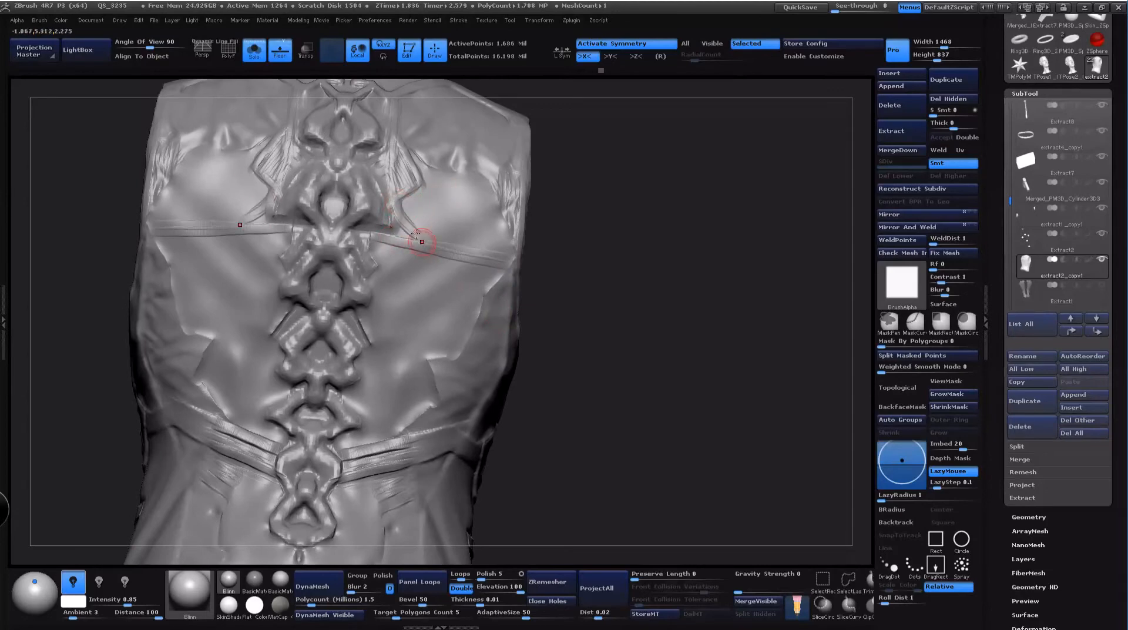
drag(398, 188, 430, 249)
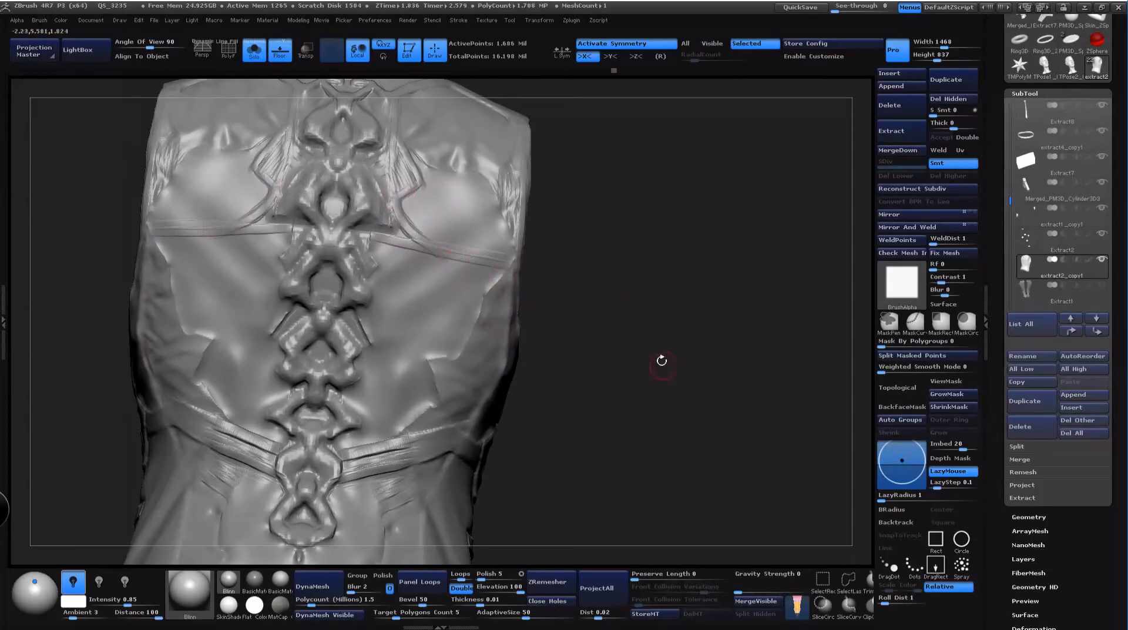
drag(662, 361, 690, 278)
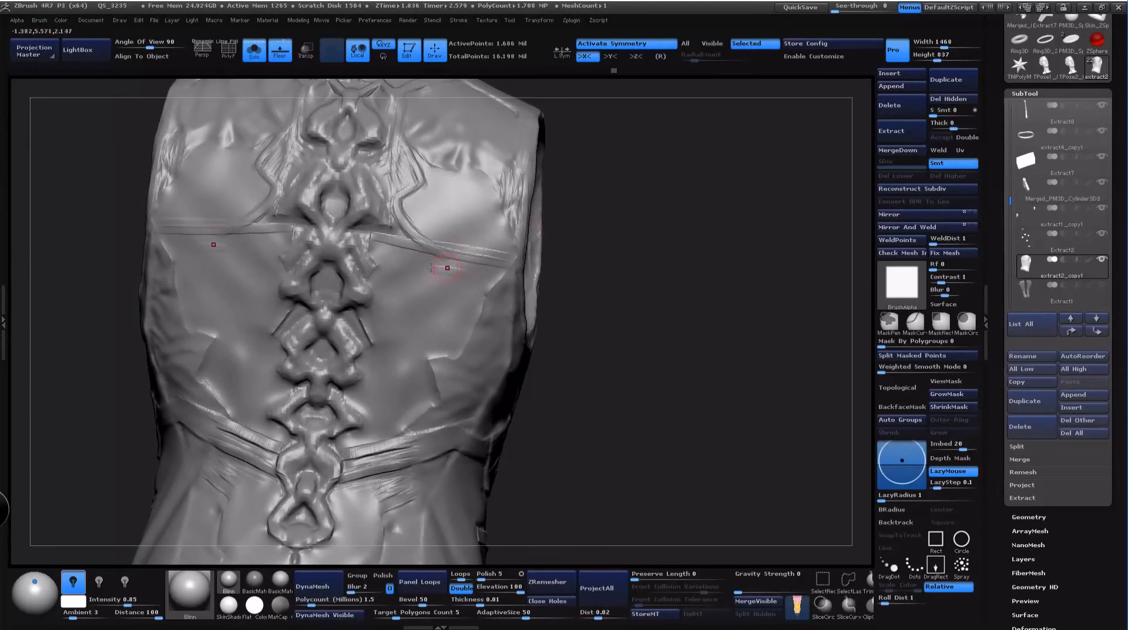
Step: Widen the upper-back band toward the armholes with ClayBuildup strokes and layered folds beneath it
drag(601, 278, 671, 317)
drag(433, 270, 486, 278)
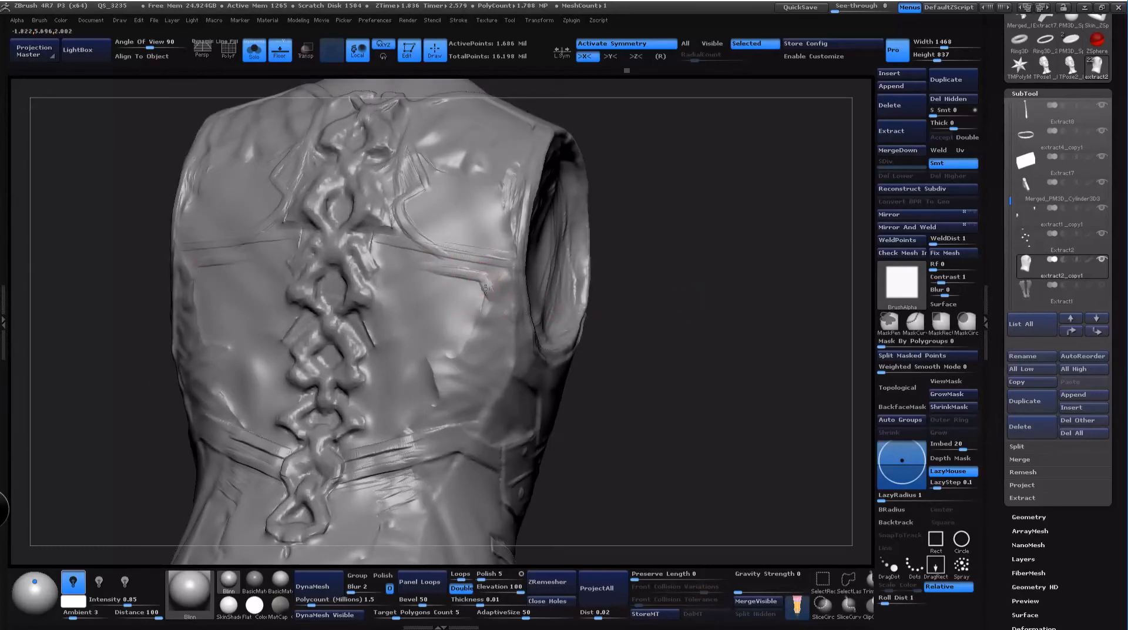
mouse_move(501, 290)
mouse_down()
mouse_move(504, 277)
mouse_move(485, 278)
mouse_move(508, 278)
mouse_up()
drag(431, 262, 509, 281)
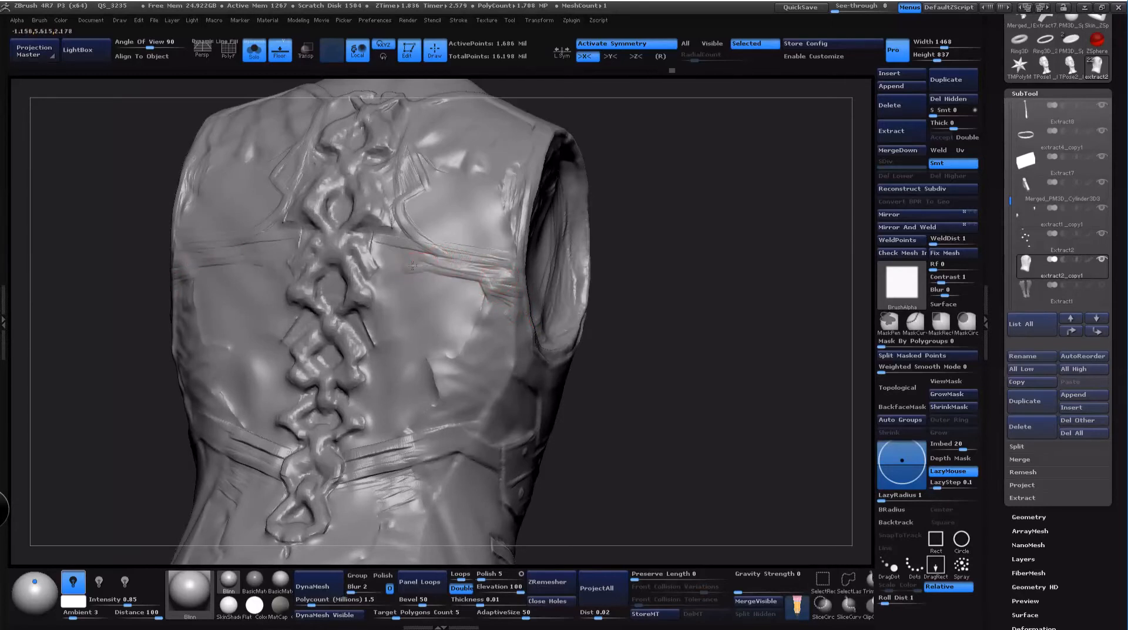
drag(389, 293, 388, 296)
Step: Sculpt symmetrical bands curving from the underside of the upper-back band down to the middle of the spine
drag(600, 327, 658, 324)
shift+drag(613, 361, 611, 406)
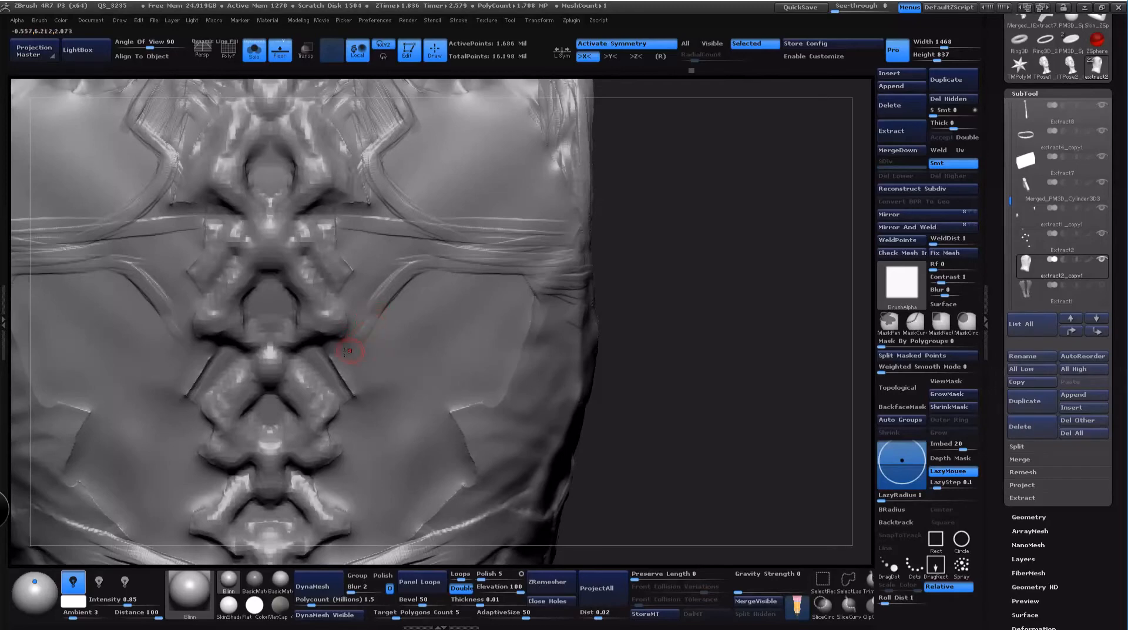
drag(332, 354, 355, 351)
alt+drag(697, 397, 767, 308)
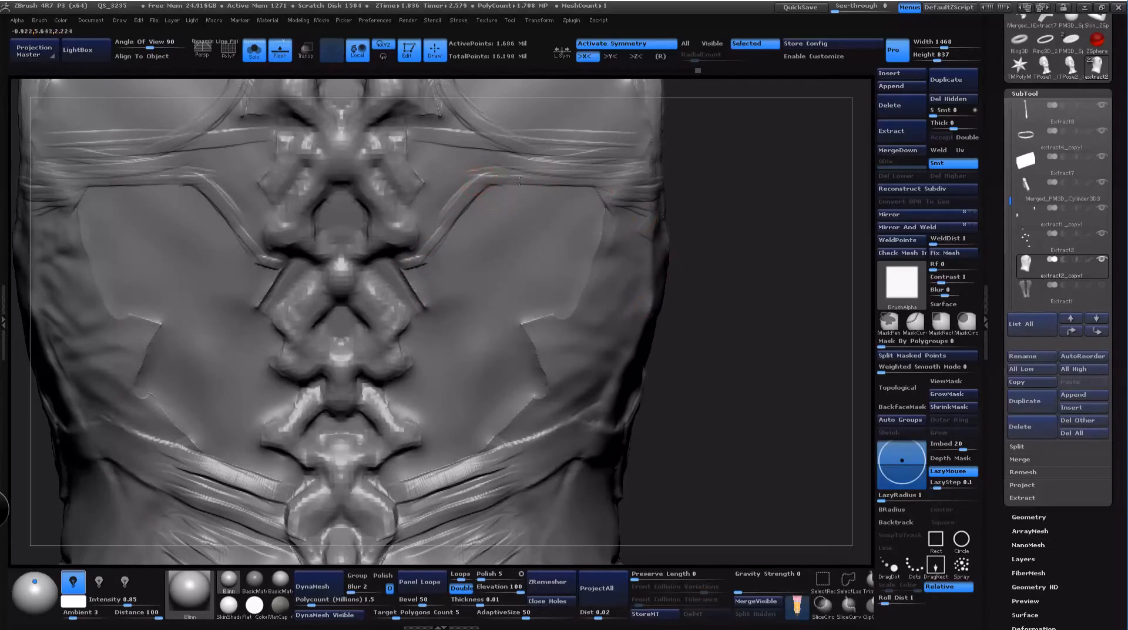
Step: Refine the inner ends of the curved bands where they meet the middle of the spine
drag(757, 278, 717, 268)
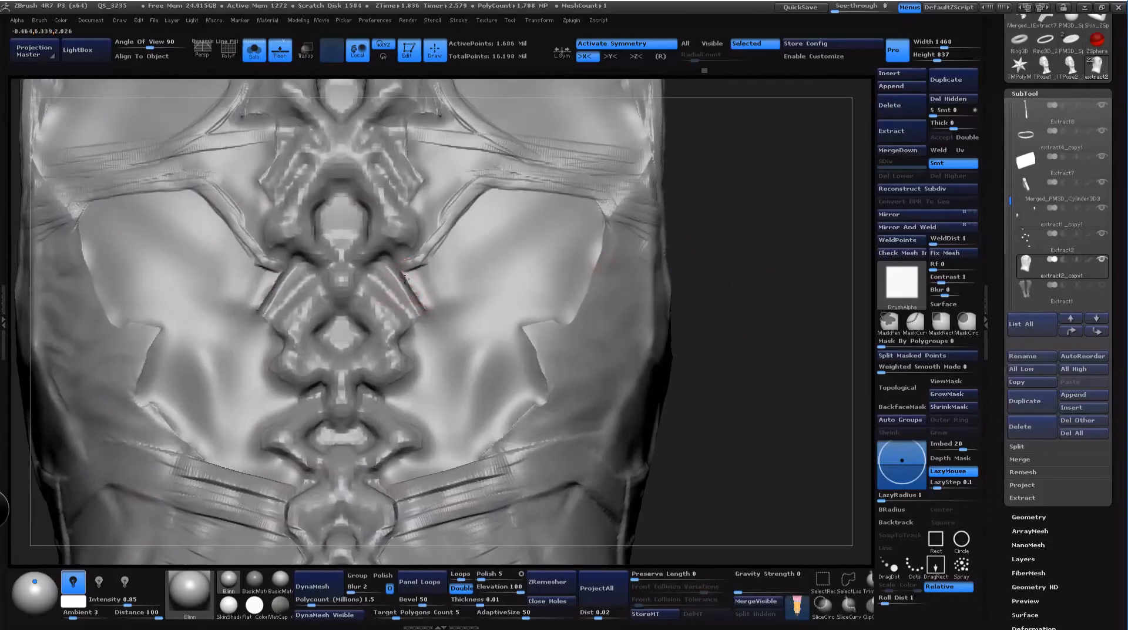
mouse_move(410, 283)
mouse_down()
mouse_move(424, 311)
mouse_move(416, 288)
mouse_move(407, 299)
mouse_up()
alt+drag(746, 317, 741, 223)
Step: Examine the sculpted vest back and its side from several angles to judge the bands and flaps
drag(629, 388, 651, 345)
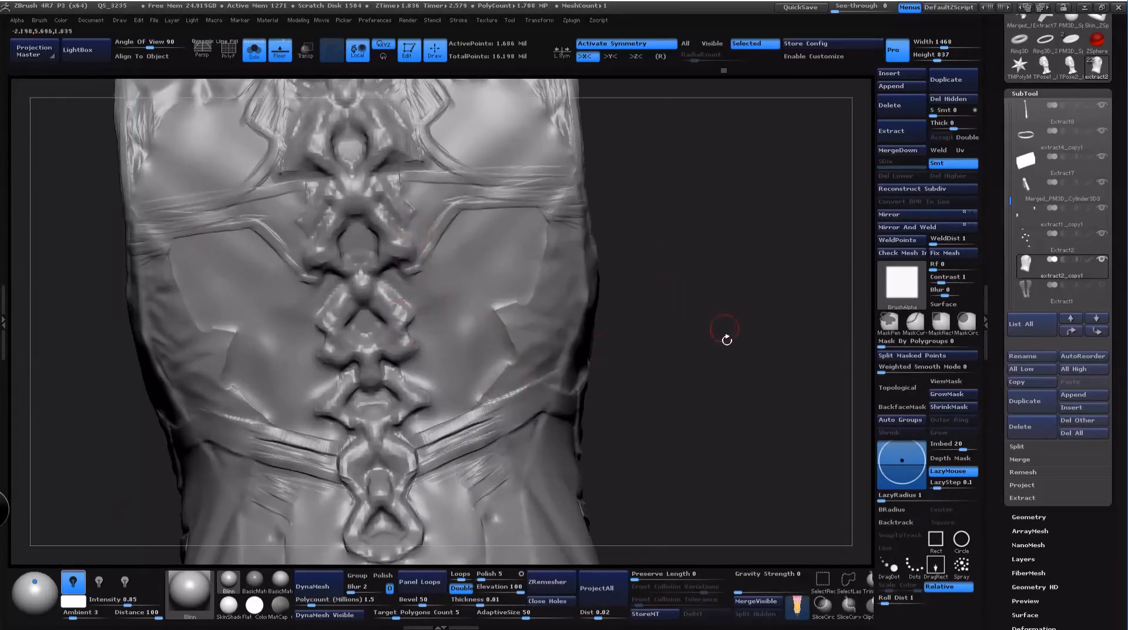
drag(727, 340, 513, 276)
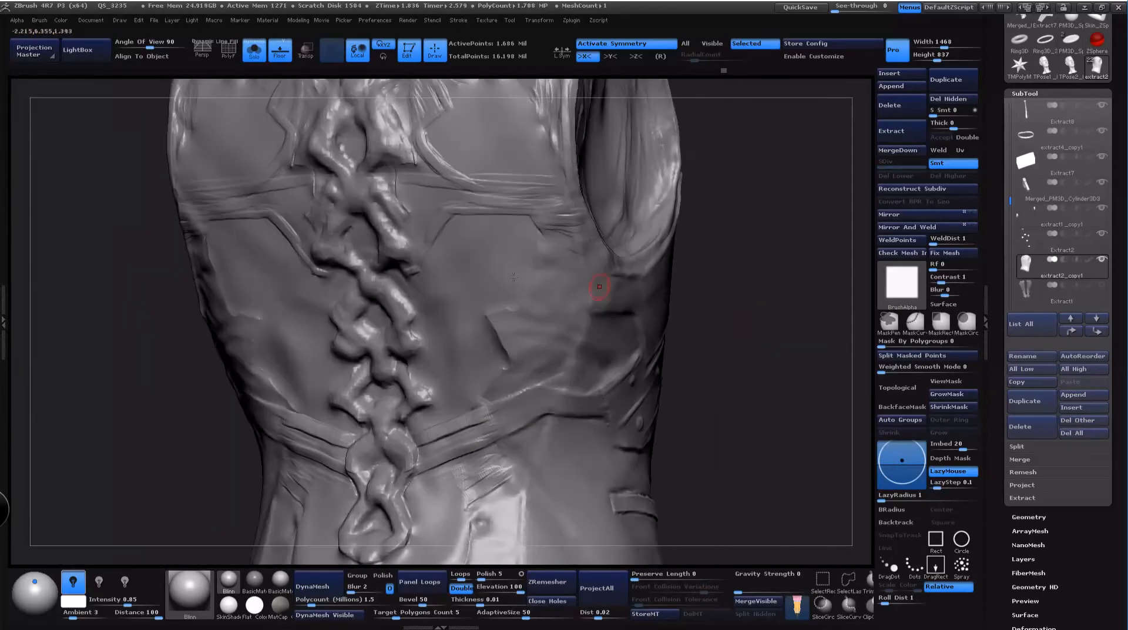
drag(730, 361, 748, 310)
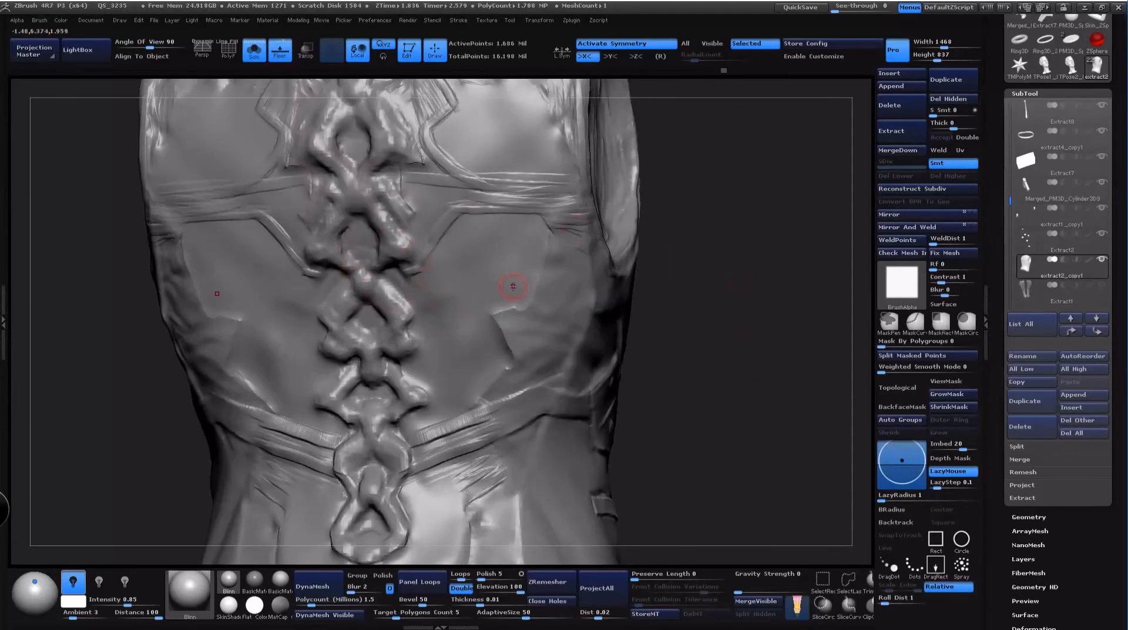
drag(682, 264, 604, 254)
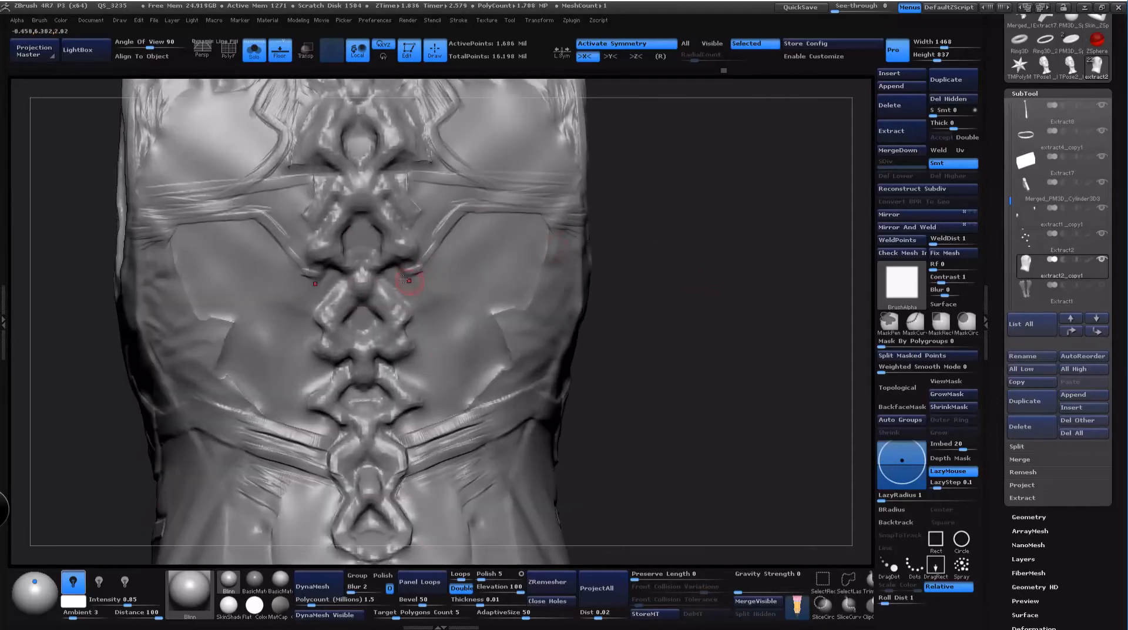
drag(678, 302, 626, 329)
drag(814, 350, 758, 365)
drag(180, 432, 608, 340)
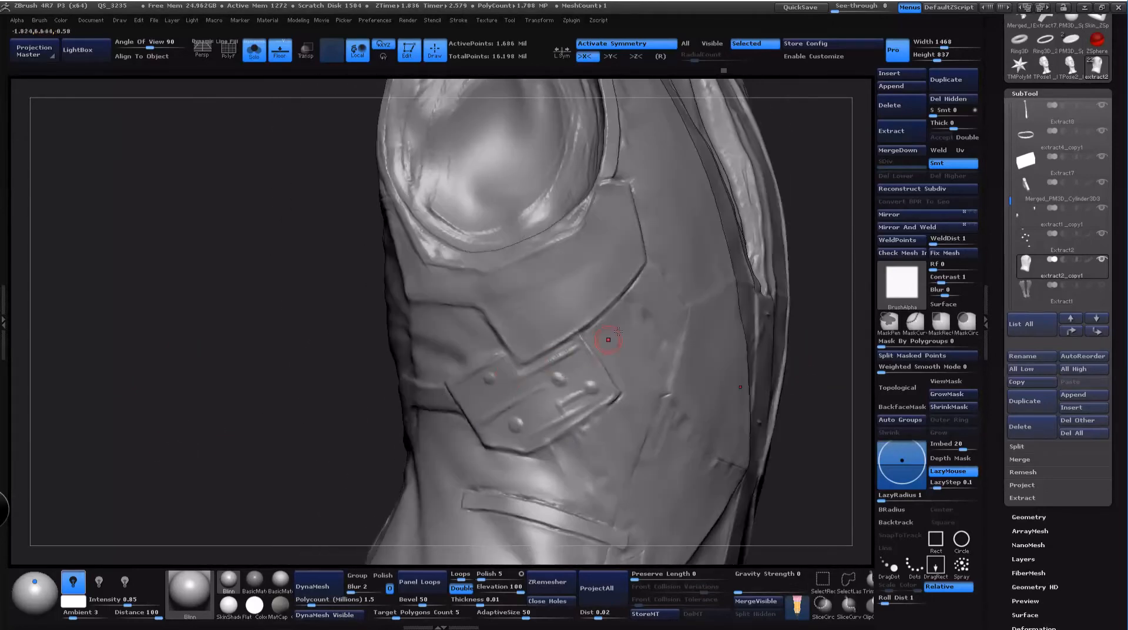
drag(820, 434, 743, 351)
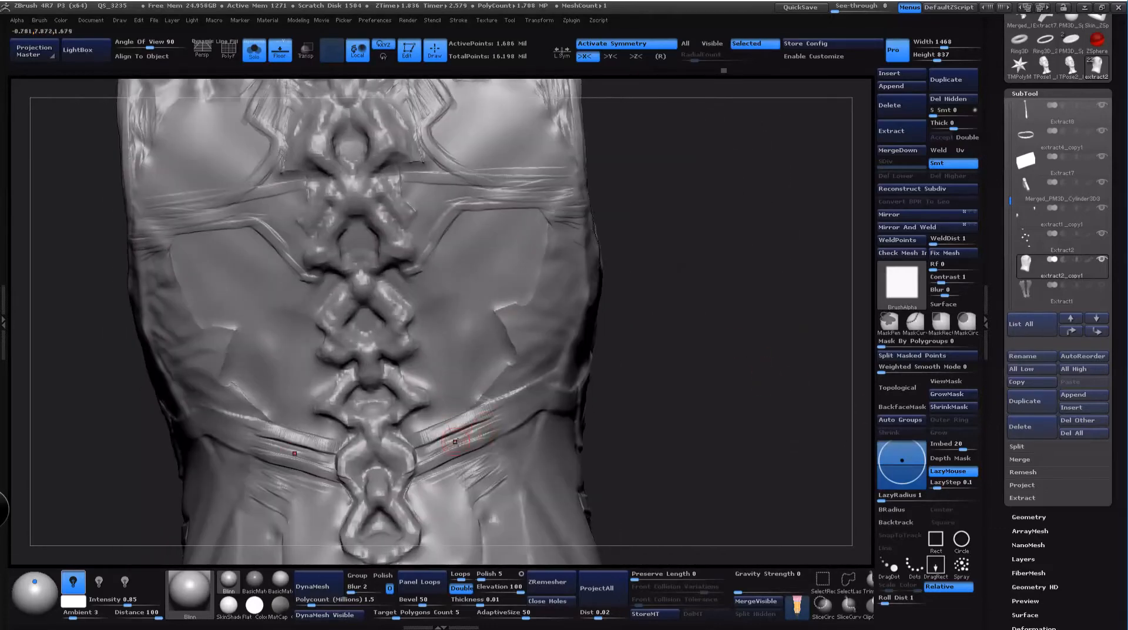
Step: Add clay strokes to the waist band beside the lower spine and smooth away the angular flaps on the mid-back
drag(455, 441, 470, 429)
drag(642, 308, 583, 304)
key(space)
drag(279, 362, 289, 362)
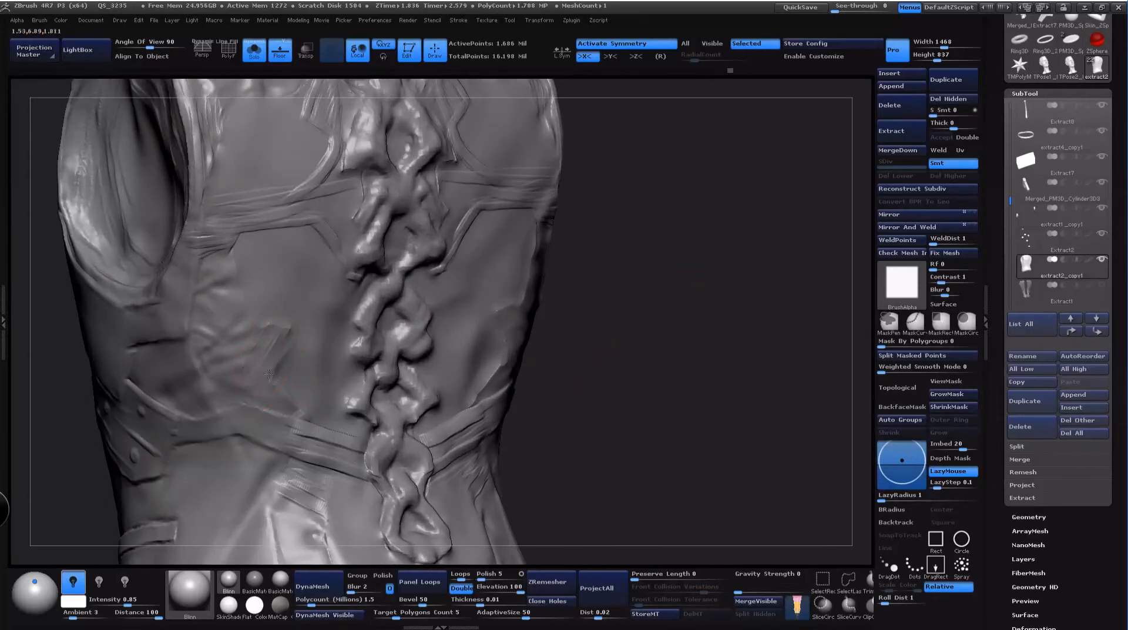
key(shift)
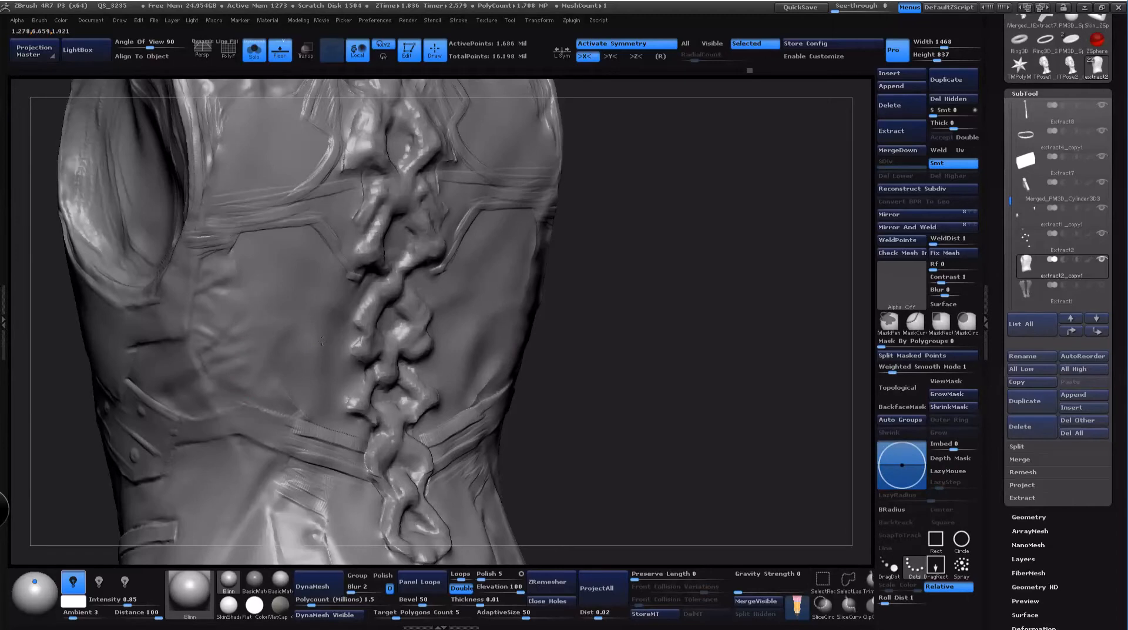
mouse_move(302, 391)
mouse_down()
mouse_move(730, 315)
mouse_move(789, 362)
mouse_move(746, 373)
mouse_move(740, 353)
mouse_move(751, 356)
mouse_up()
key(shift)
mouse_move(504, 171)
shift+mouse_down()
mouse_move(494, 177)
mouse_move(524, 184)
shift+mouse_up()
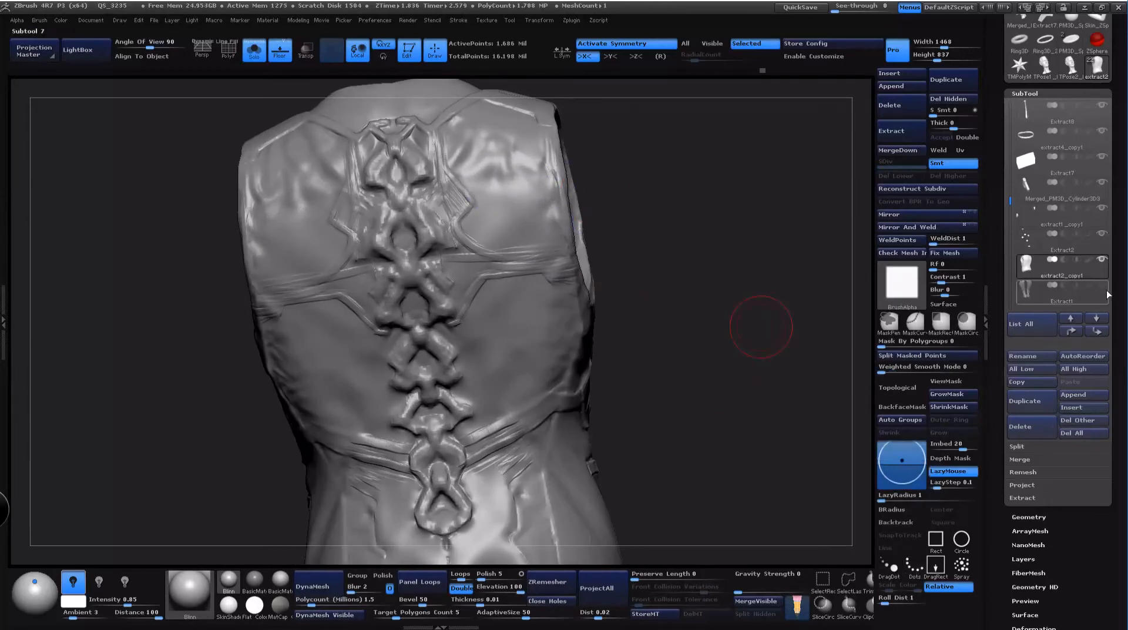
Step: Compare the isolated vest back with the full outfit, including the armour plates and sleeves, by toggling Solo mode
mouse_move(1099, 284)
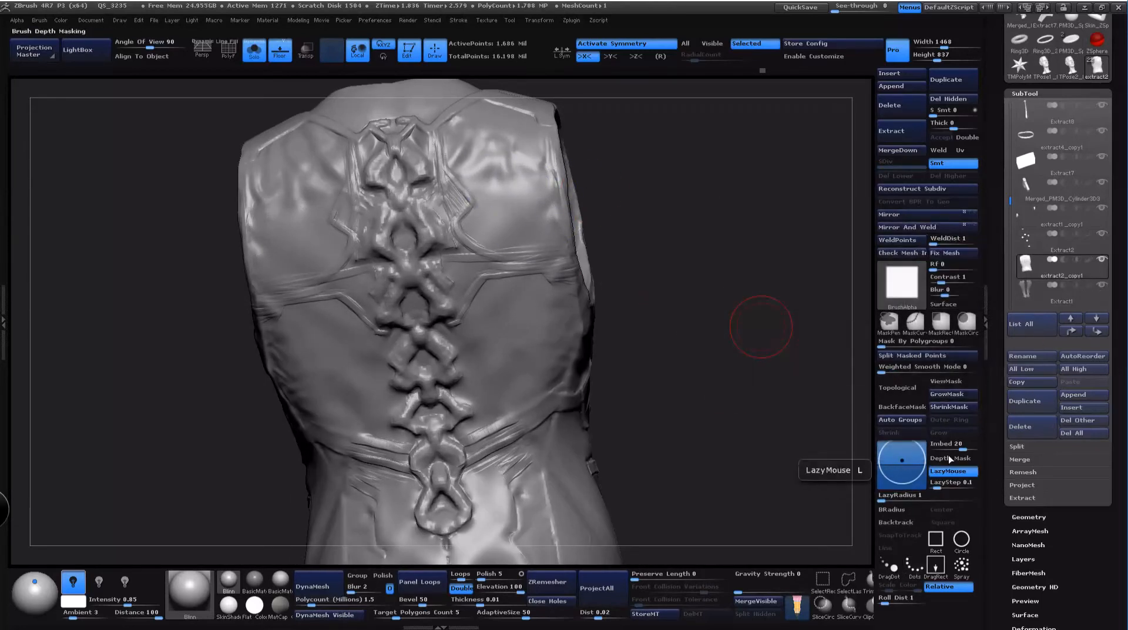
click(694, 257)
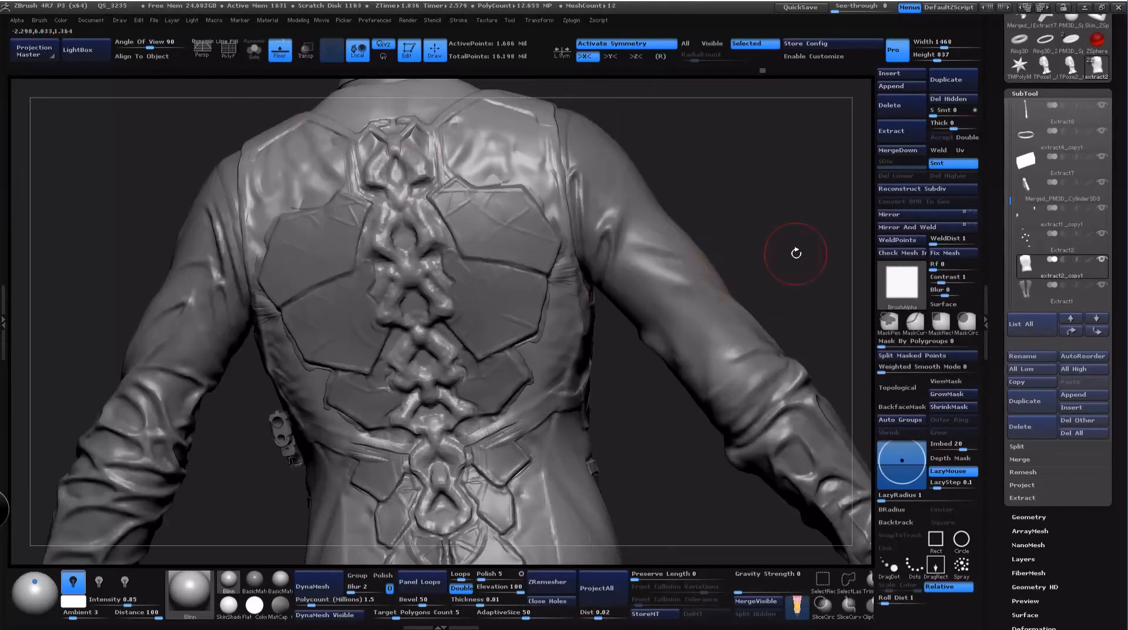
drag(796, 252, 700, 106)
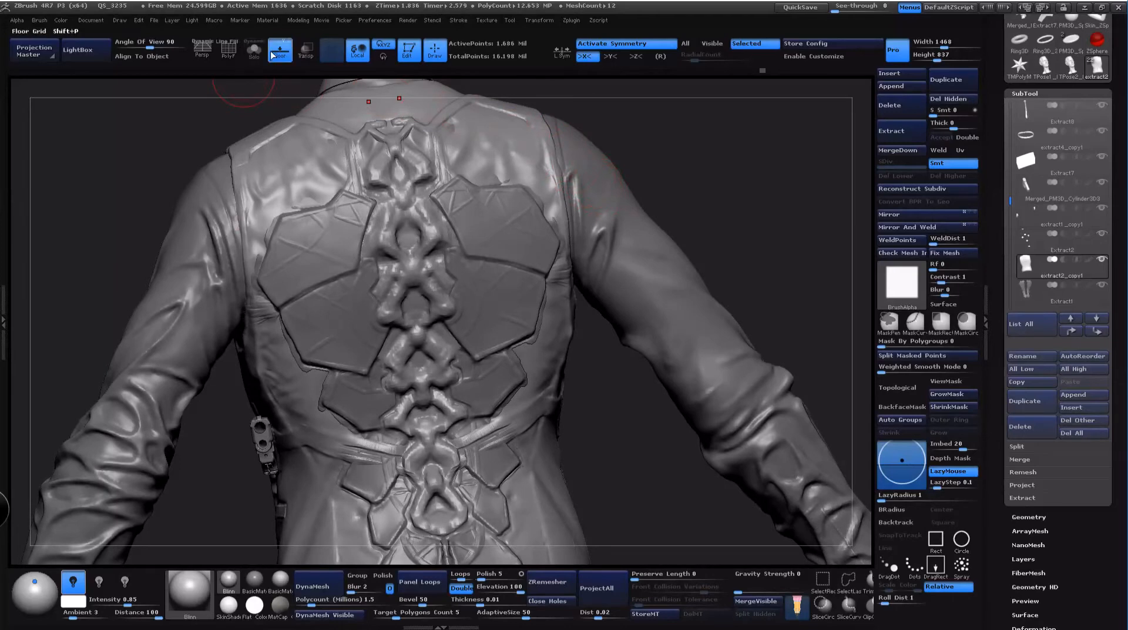
click(255, 52)
click(255, 54)
click(255, 53)
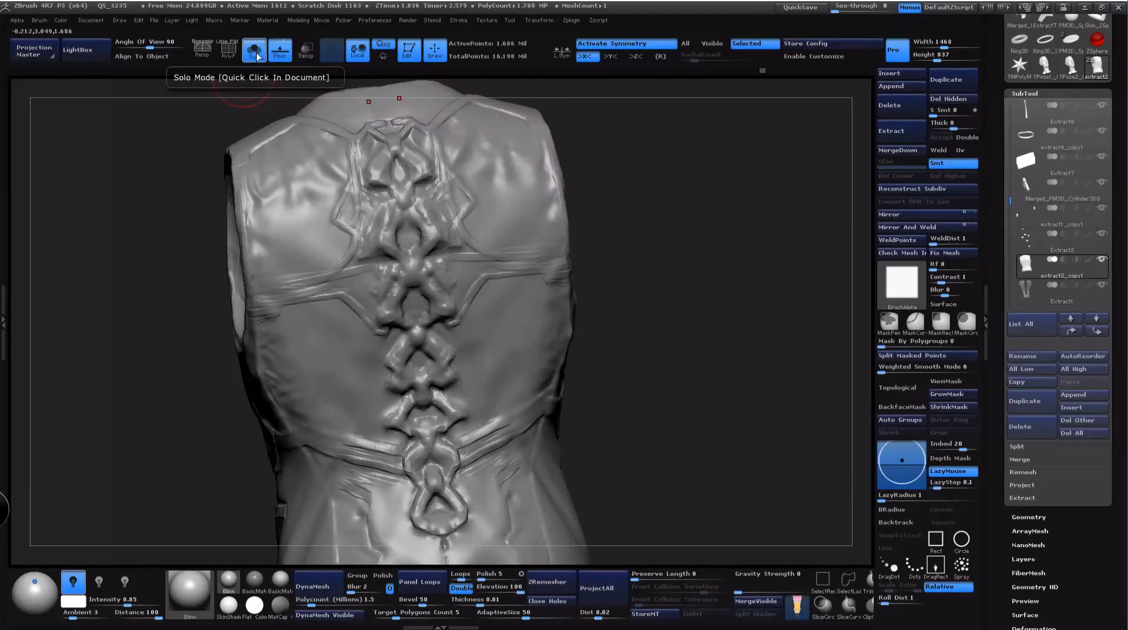
click(256, 53)
click(256, 54)
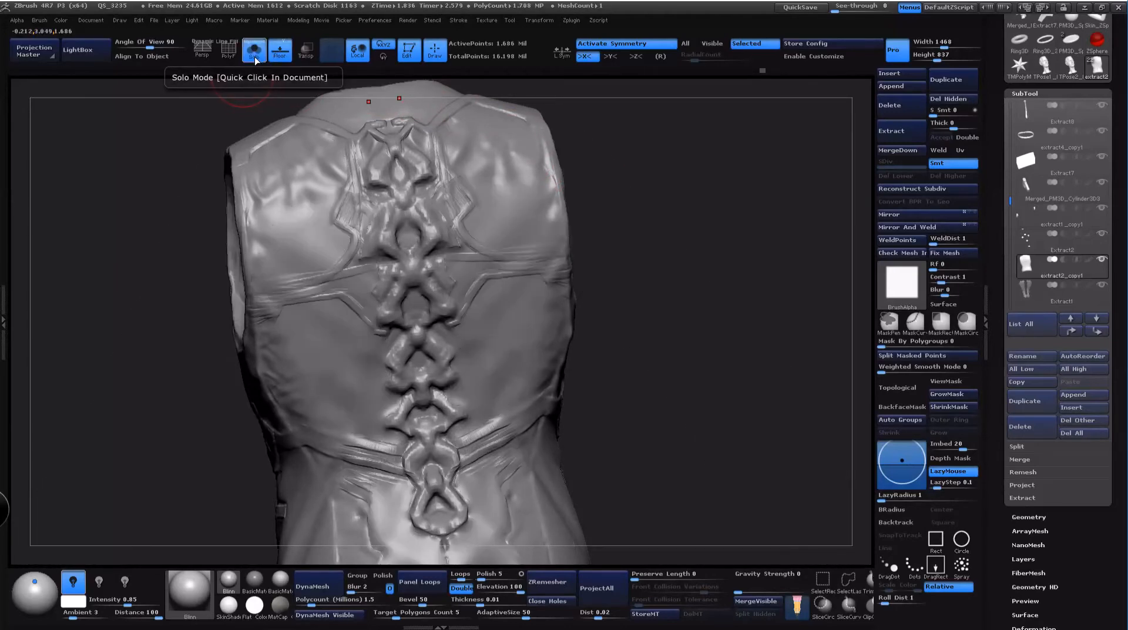
click(256, 54)
click(244, 58)
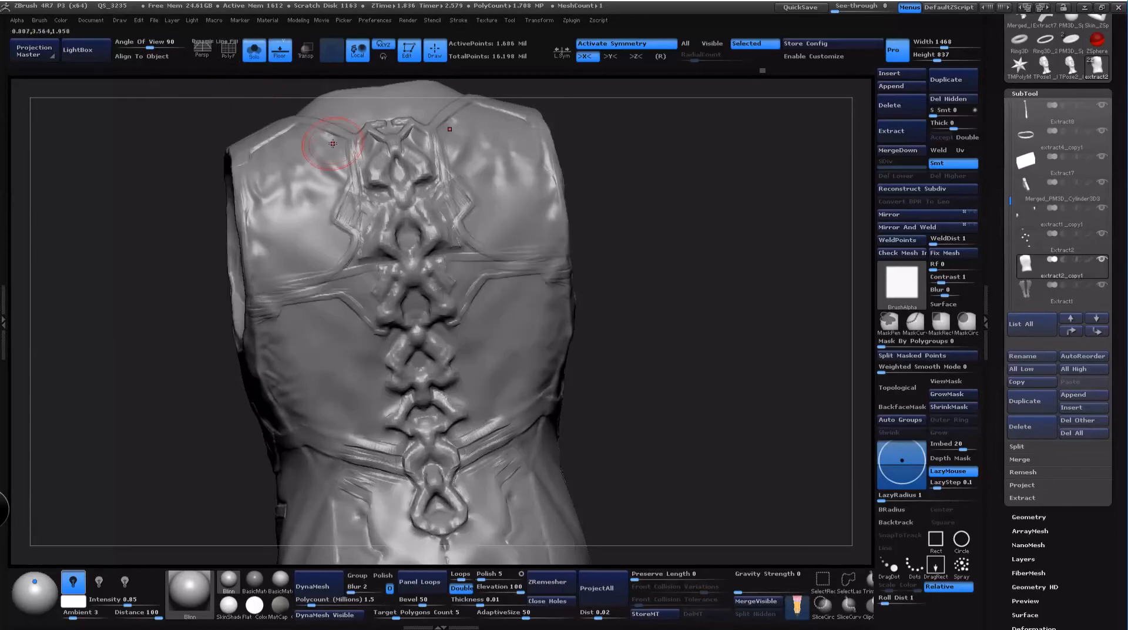
Step: Sculpt short symmetrical bands linking the lower vertebra's arms to the waist band
drag(705, 329, 733, 382)
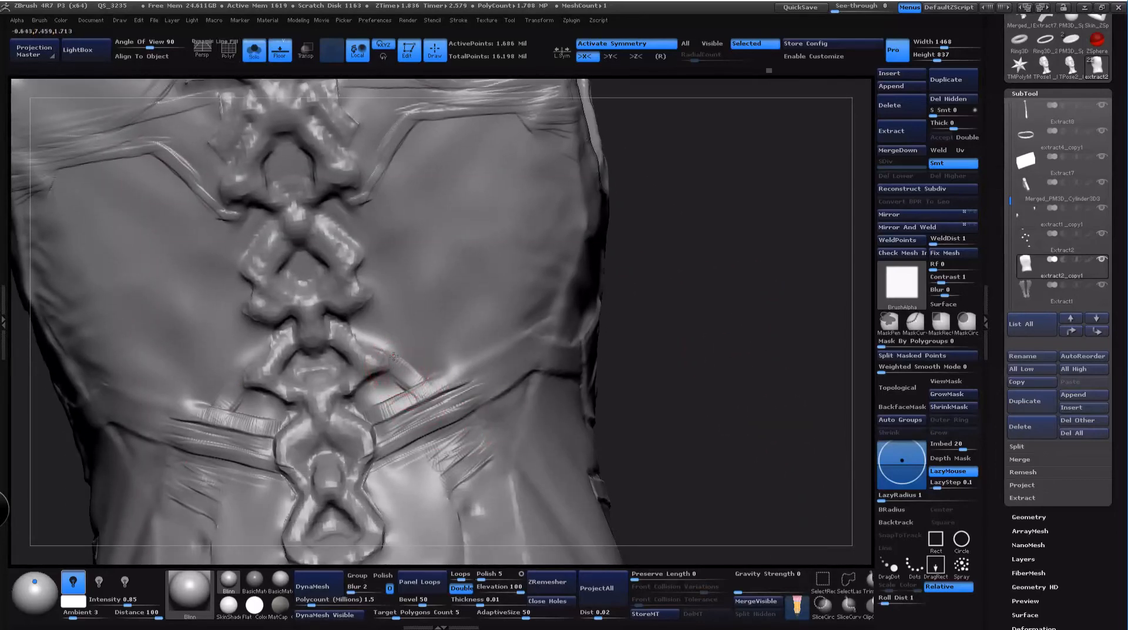
drag(394, 356, 392, 358)
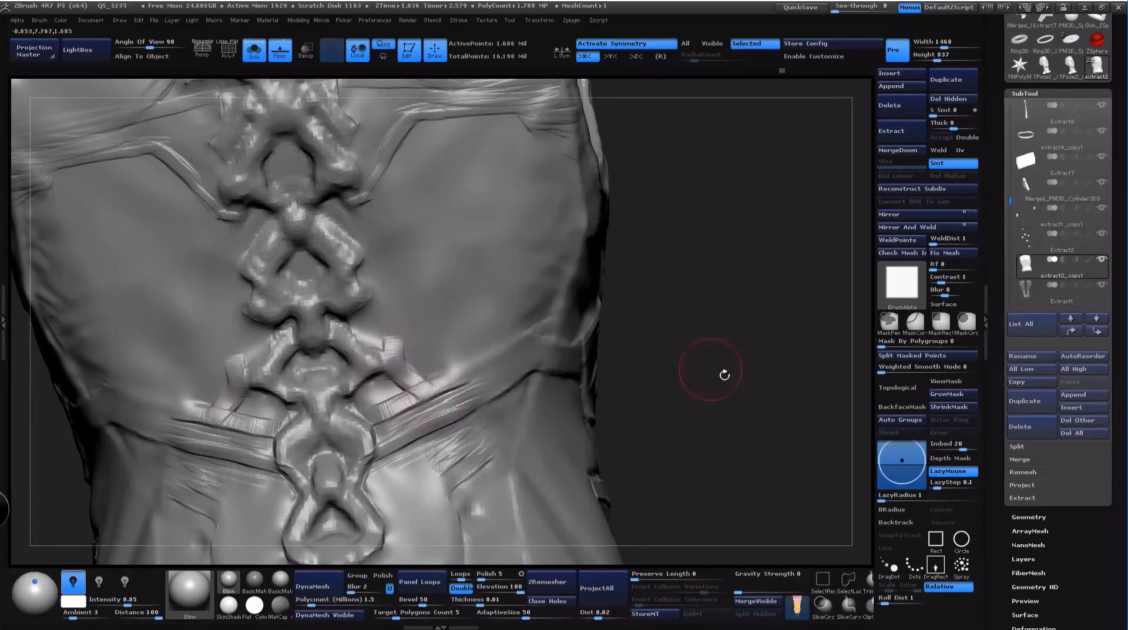
mouse_move(723, 374)
mouse_down()
mouse_move(778, 414)
mouse_move(780, 389)
mouse_up()
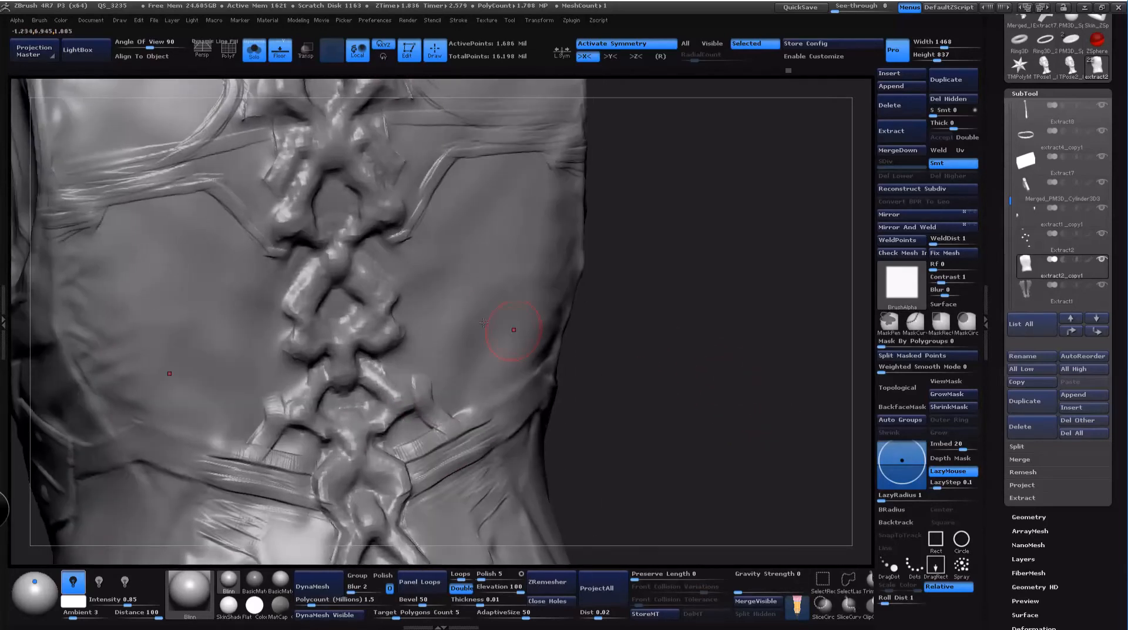
Step: Build up pointed nodules at the centre of the spine between the middle and lower vertebrae and define their edges
drag(336, 229, 339, 265)
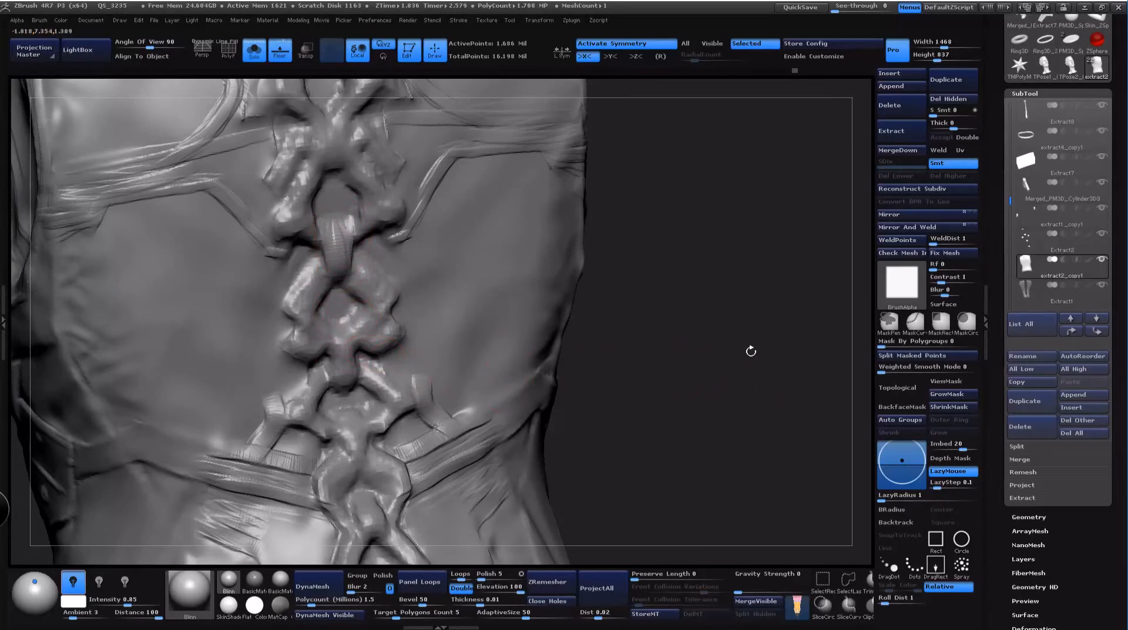
mouse_move(751, 351)
mouse_down()
mouse_move(799, 298)
mouse_move(794, 358)
mouse_up()
key(space)
drag(382, 436, 362, 497)
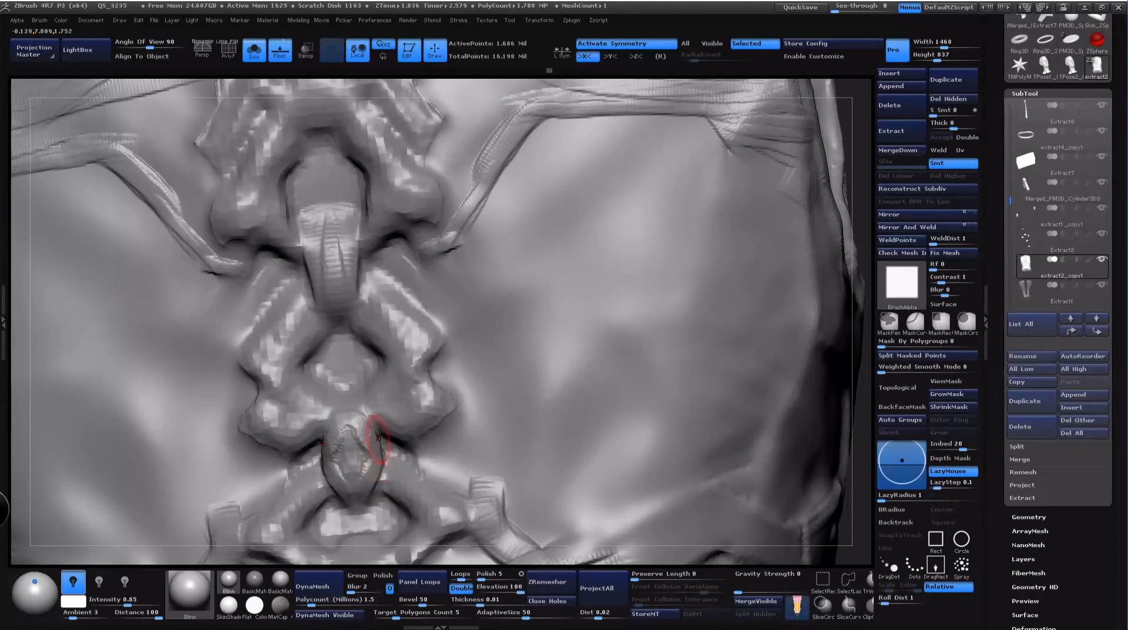
drag(371, 432, 376, 457)
mouse_move(371, 245)
mouse_down()
mouse_move(329, 235)
mouse_move(353, 239)
mouse_move(340, 252)
mouse_move(361, 264)
mouse_move(339, 298)
mouse_move(339, 259)
mouse_move(342, 268)
mouse_up()
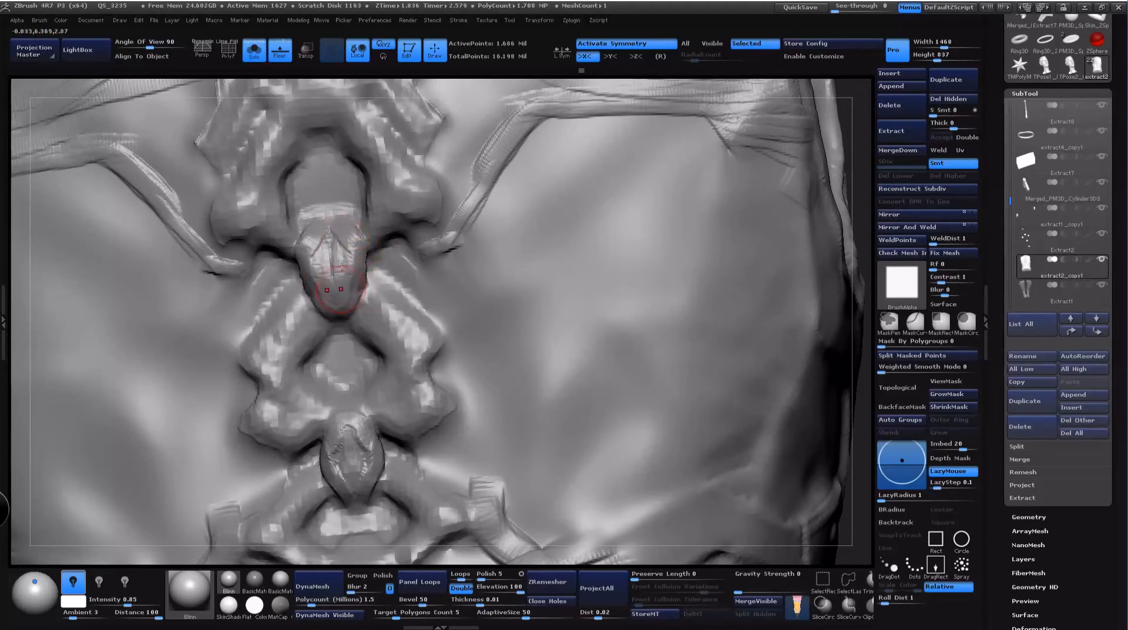
drag(316, 229, 369, 261)
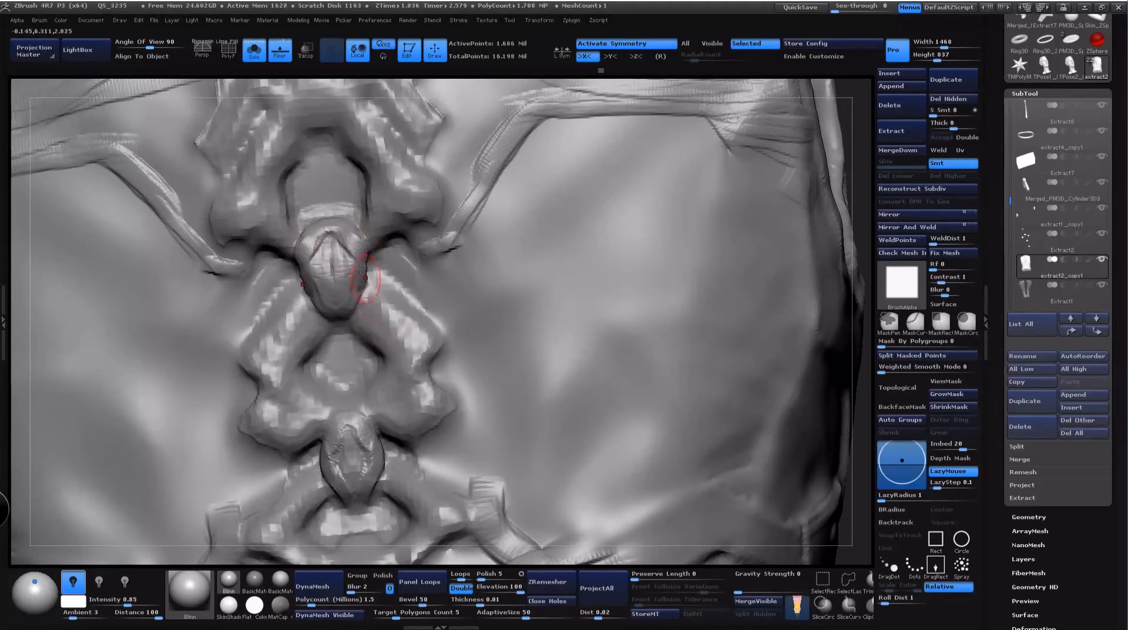
Step: Reshape the blocky bands beside the lower vertebra into pointed, curved flaps and smooth the layered strokes on the waist band
alt+drag(864, 285, 847, 168)
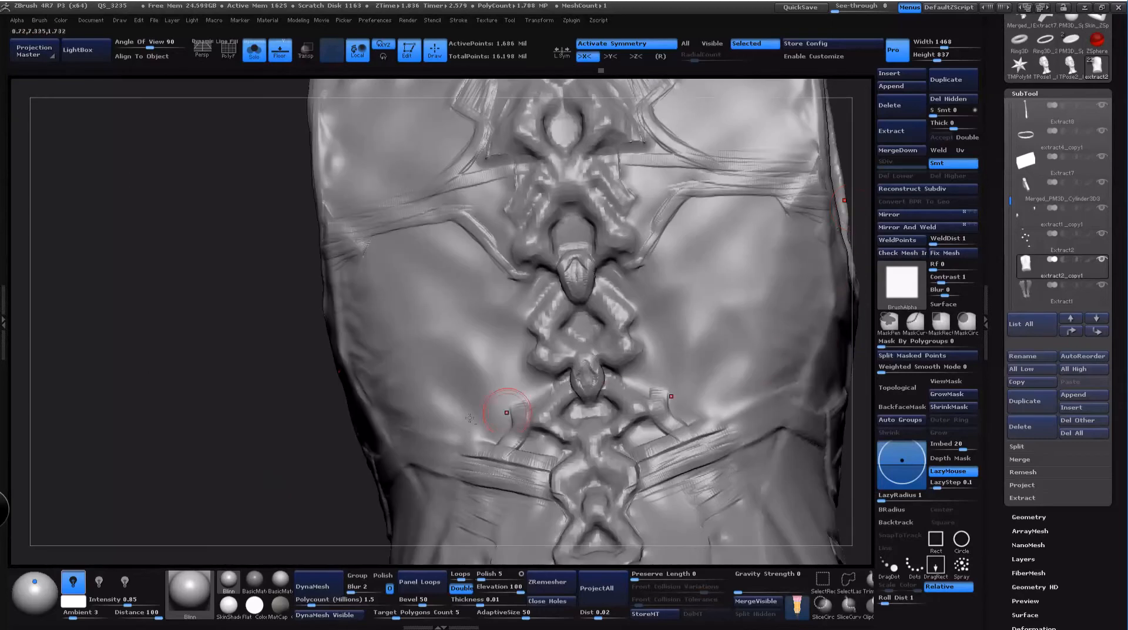
alt+drag(169, 449, 5, 432)
drag(796, 328, 778, 345)
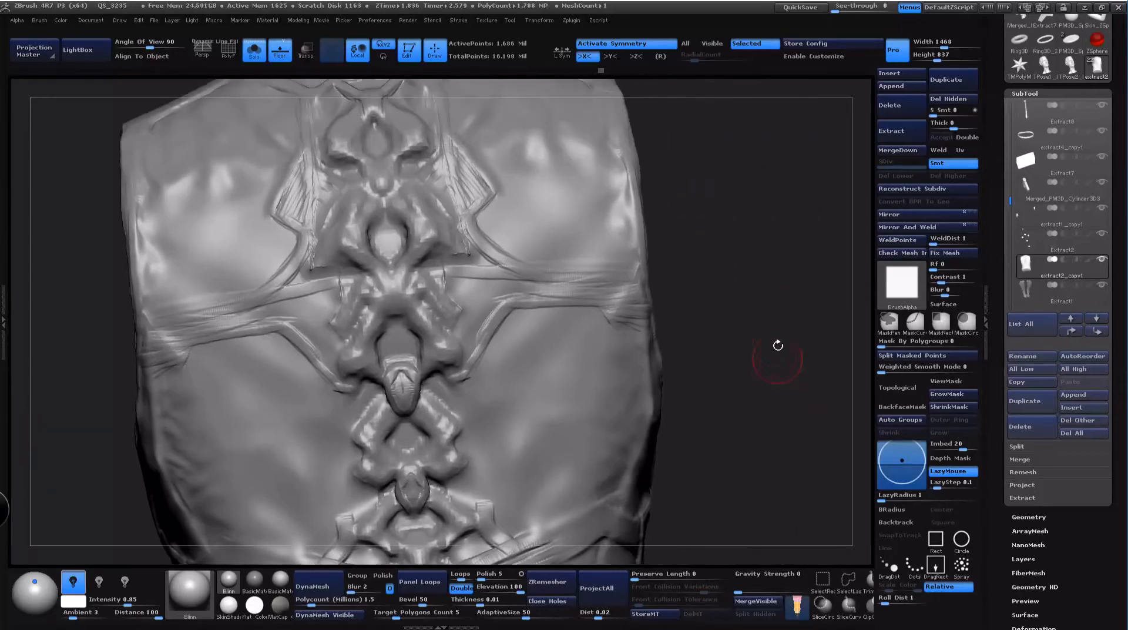
alt+drag(744, 433, 749, 345)
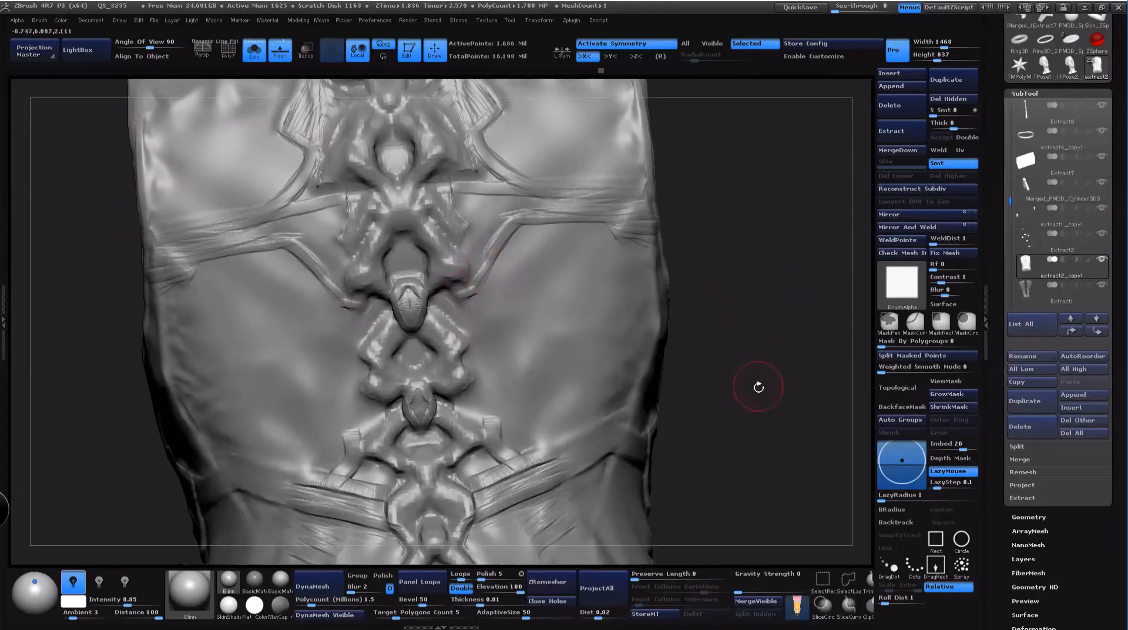
alt+drag(759, 394, 761, 284)
alt+drag(745, 380, 743, 430)
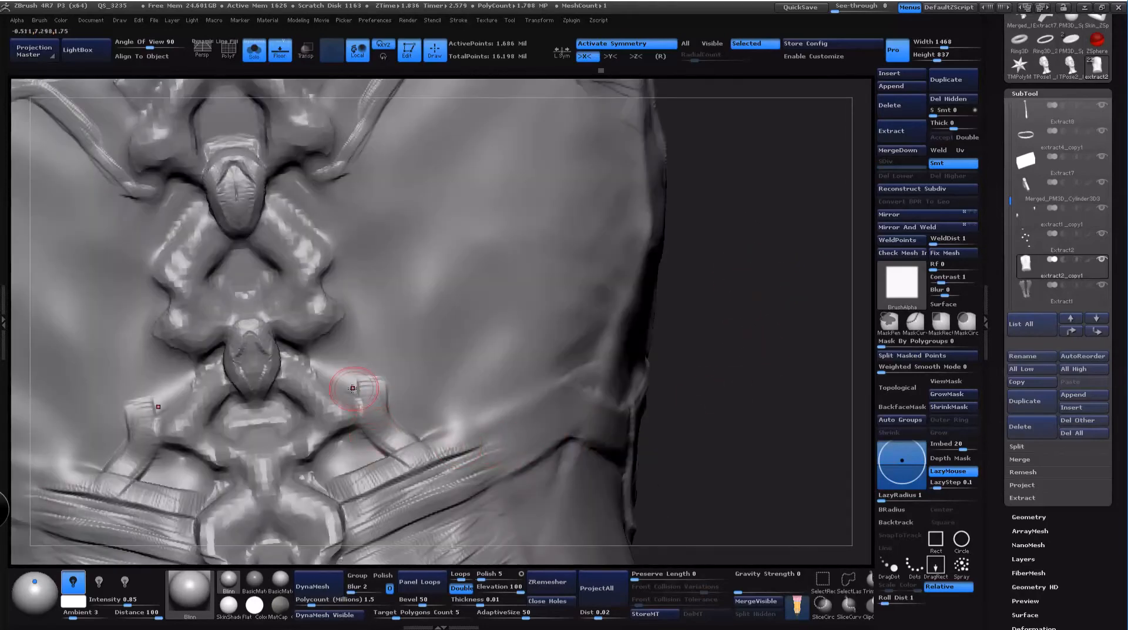
mouse_move(354, 387)
mouse_down()
mouse_move(390, 374)
mouse_move(376, 390)
mouse_move(410, 419)
mouse_up()
drag(767, 376, 735, 403)
mouse_move(388, 424)
mouse_down()
mouse_move(340, 431)
mouse_move(372, 455)
mouse_move(366, 440)
mouse_move(346, 483)
mouse_up()
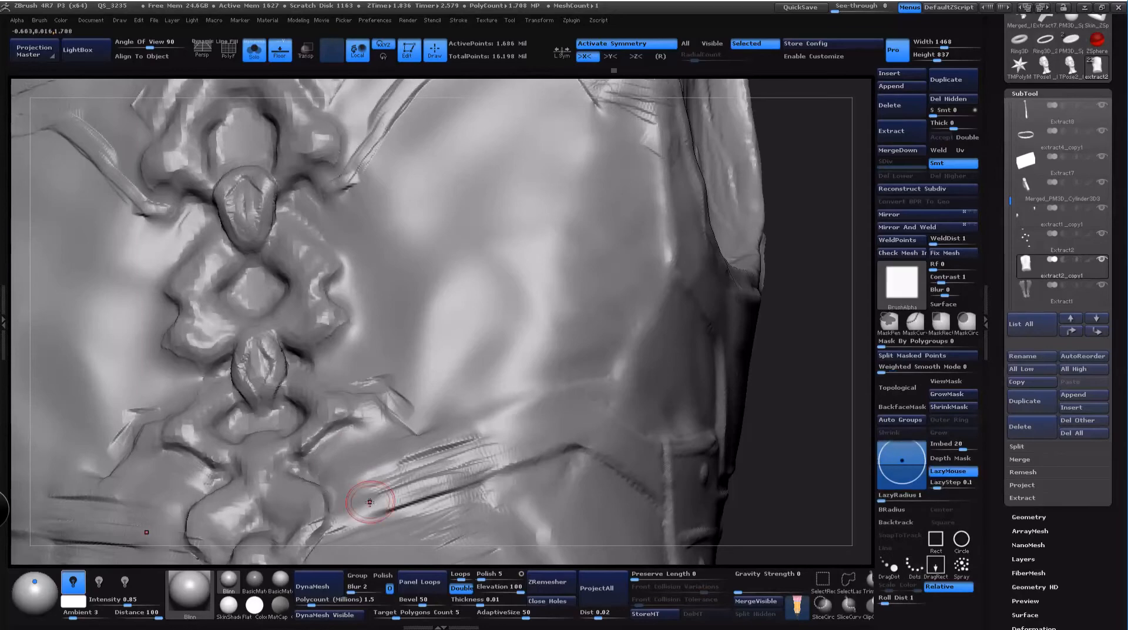
drag(806, 377, 794, 426)
shift+drag(386, 487, 396, 474)
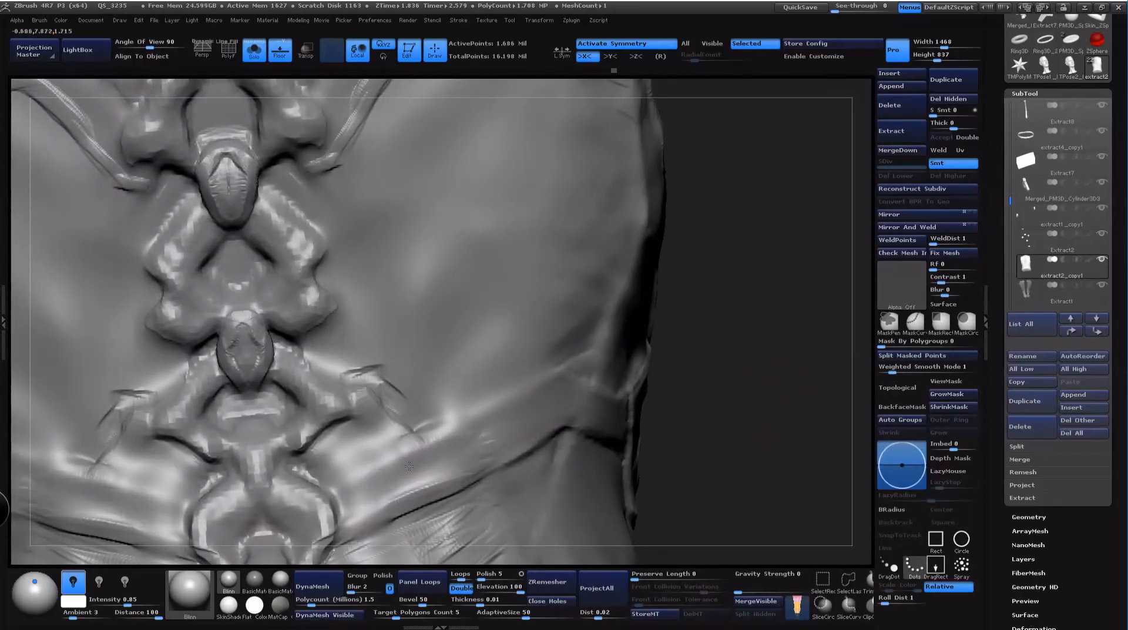
Step: Polish the waist band and the cloth just beneath its lower seam with the hPolish brush, reducing the brush size for finer areas
key(b)
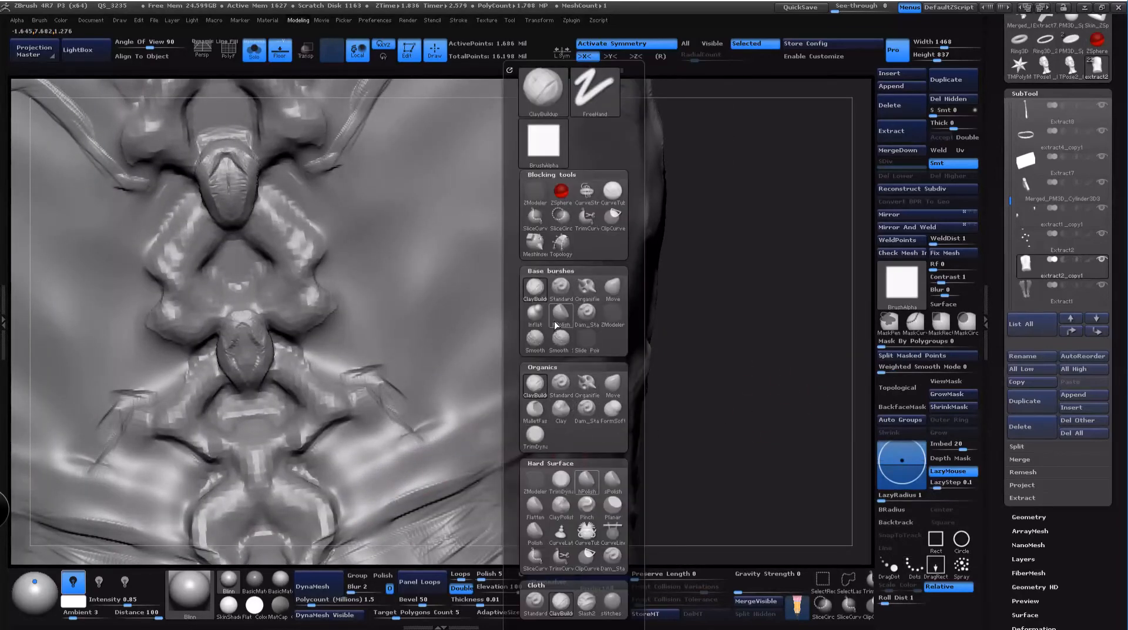
click(579, 318)
key(space)
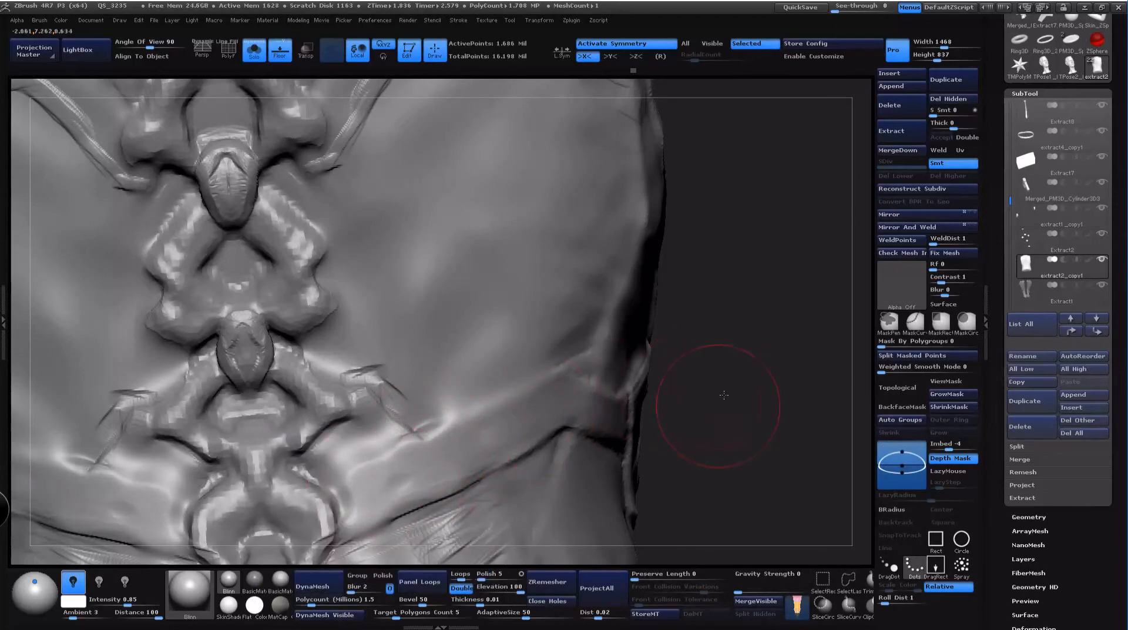
alt+drag(724, 395, 770, 285)
key(space)
drag(510, 416, 406, 467)
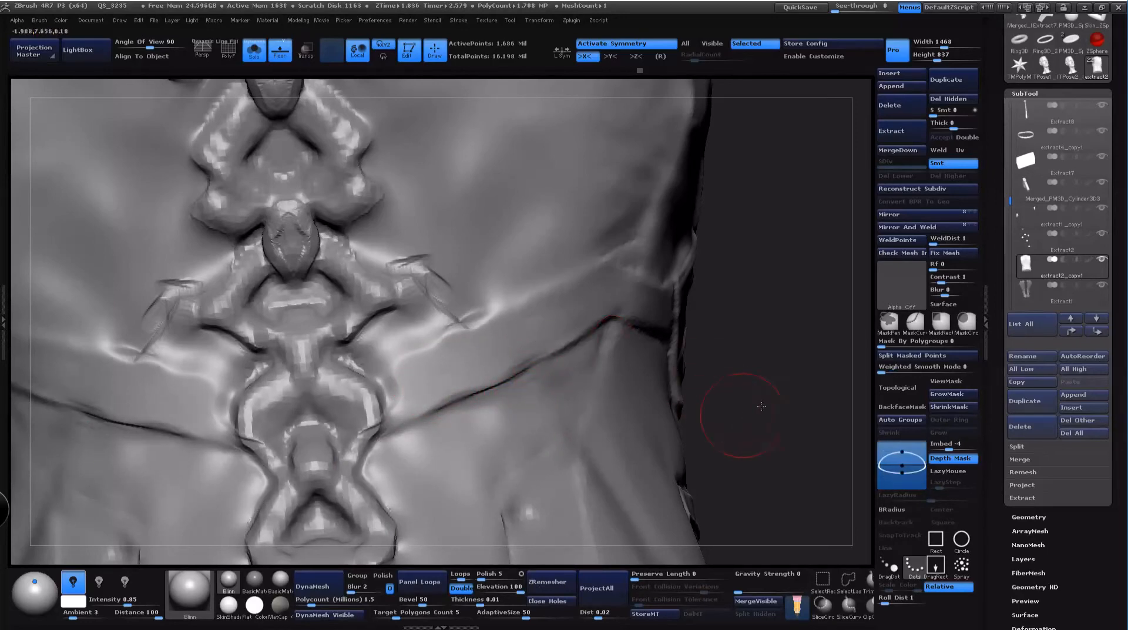
mouse_move(761, 407)
mouse_down()
mouse_move(641, 376)
mouse_move(778, 402)
mouse_move(767, 400)
mouse_up()
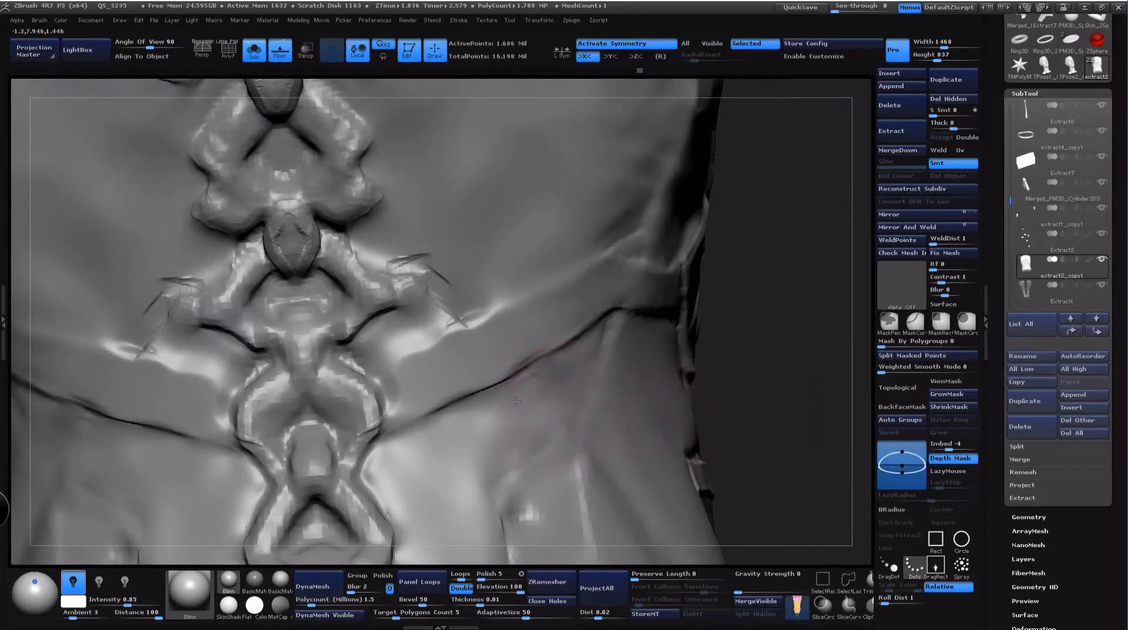
mouse_move(517, 402)
mouse_down()
mouse_move(403, 479)
mouse_move(370, 475)
mouse_up()
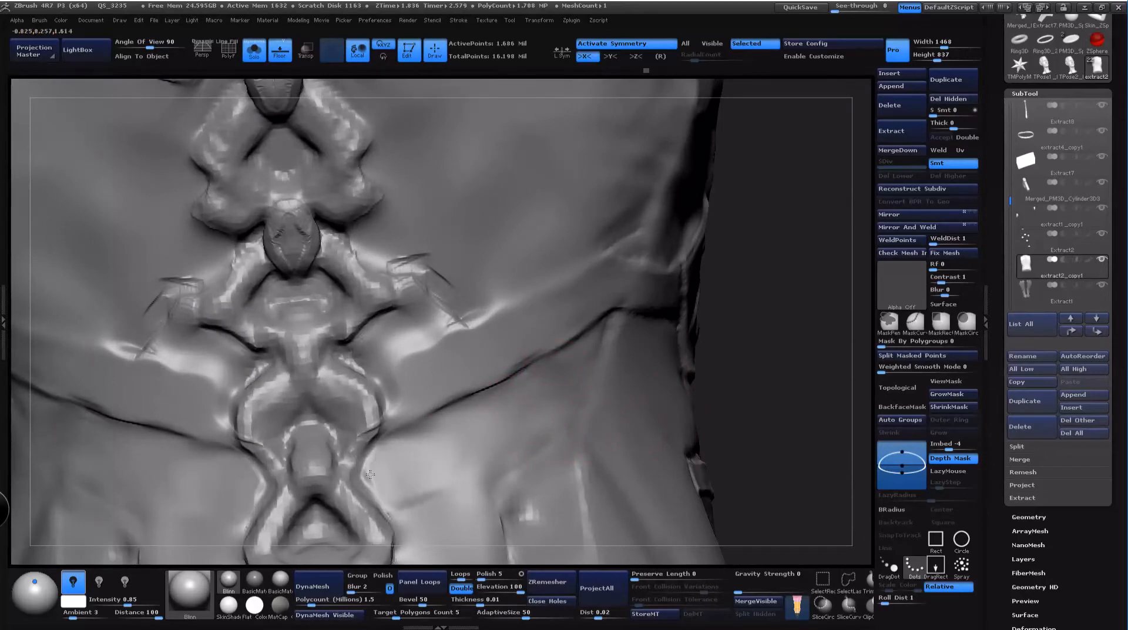
mouse_move(773, 405)
mouse_down()
mouse_move(623, 405)
mouse_move(667, 405)
mouse_move(833, 344)
mouse_move(782, 318)
mouse_up()
key(space)
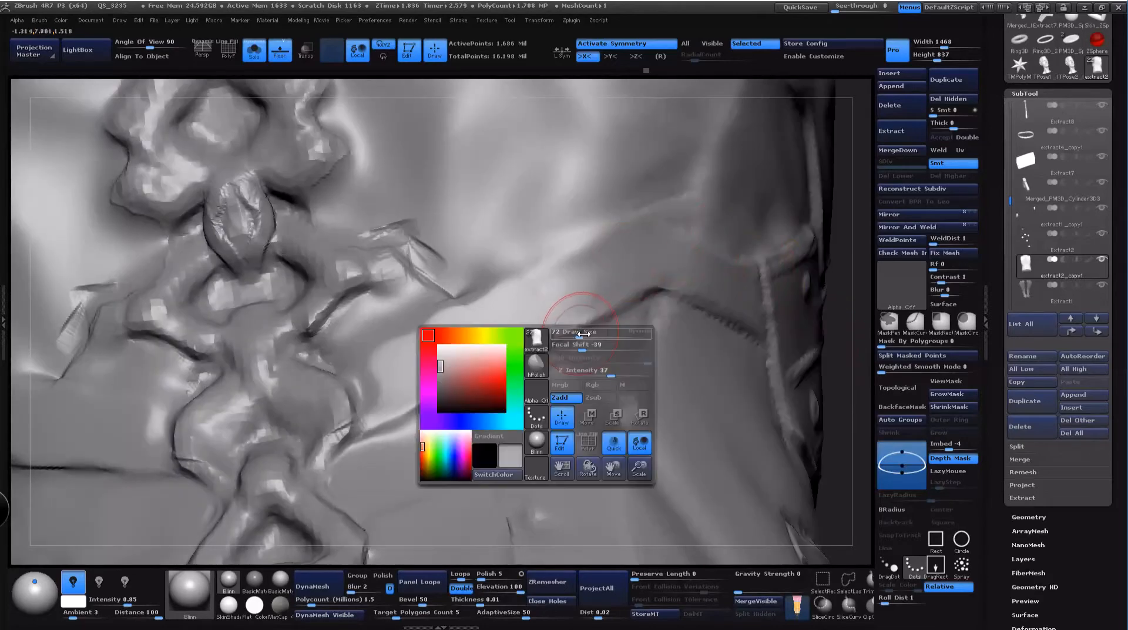
drag(584, 334, 573, 334)
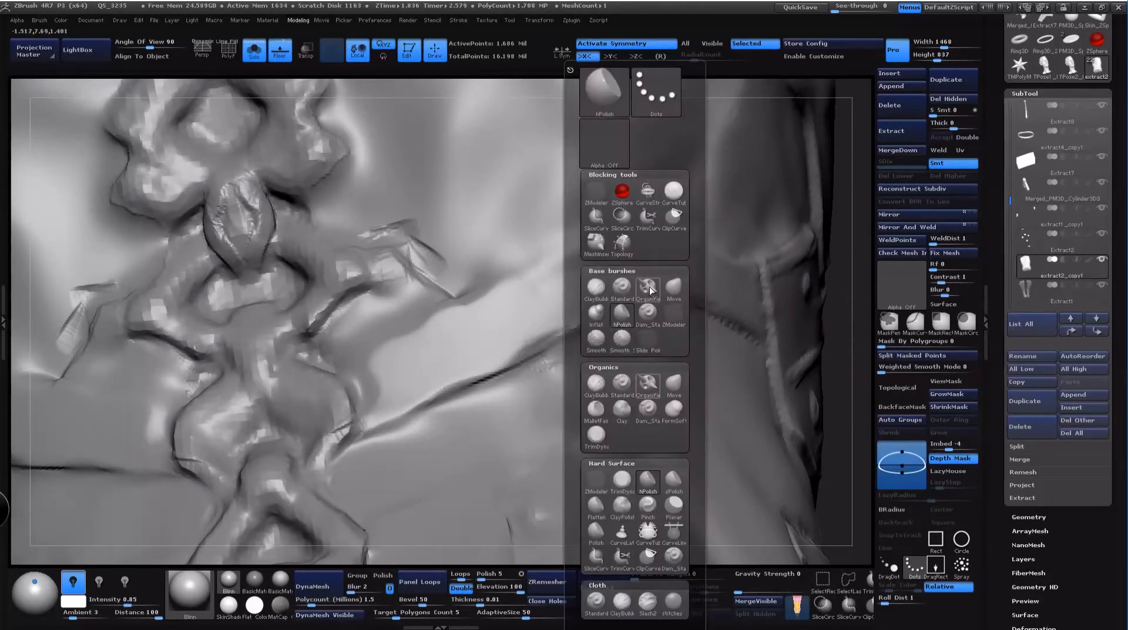
Step: Recut the waist band's lower seam from the side to the spine with the Dam_Standard brush, using a Roll Dist of 10
click(622, 286)
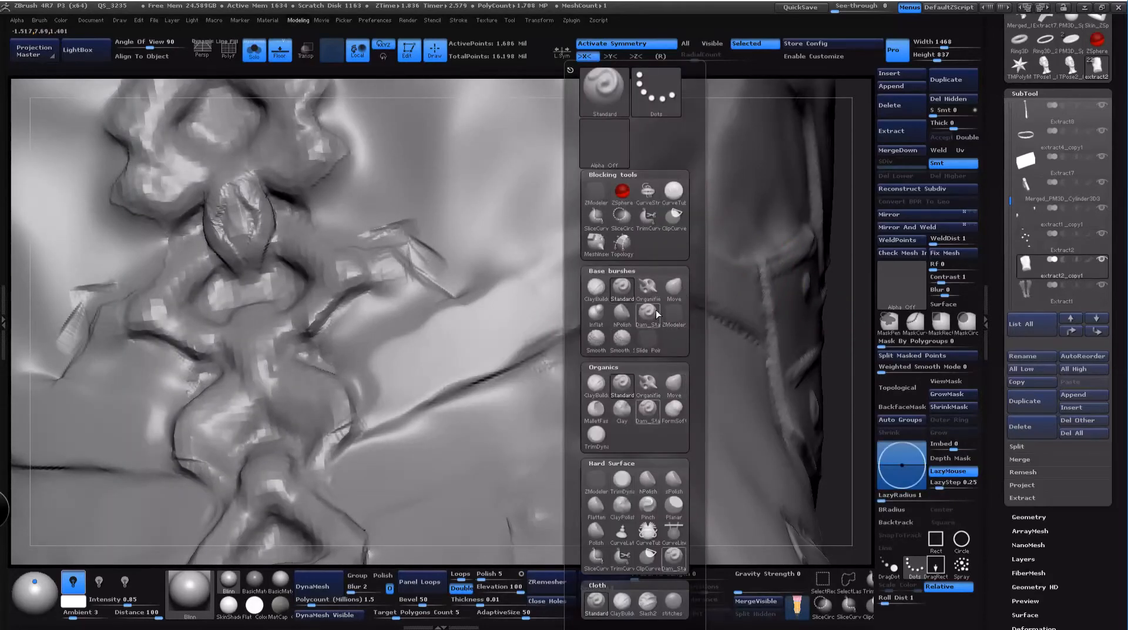
click(648, 312)
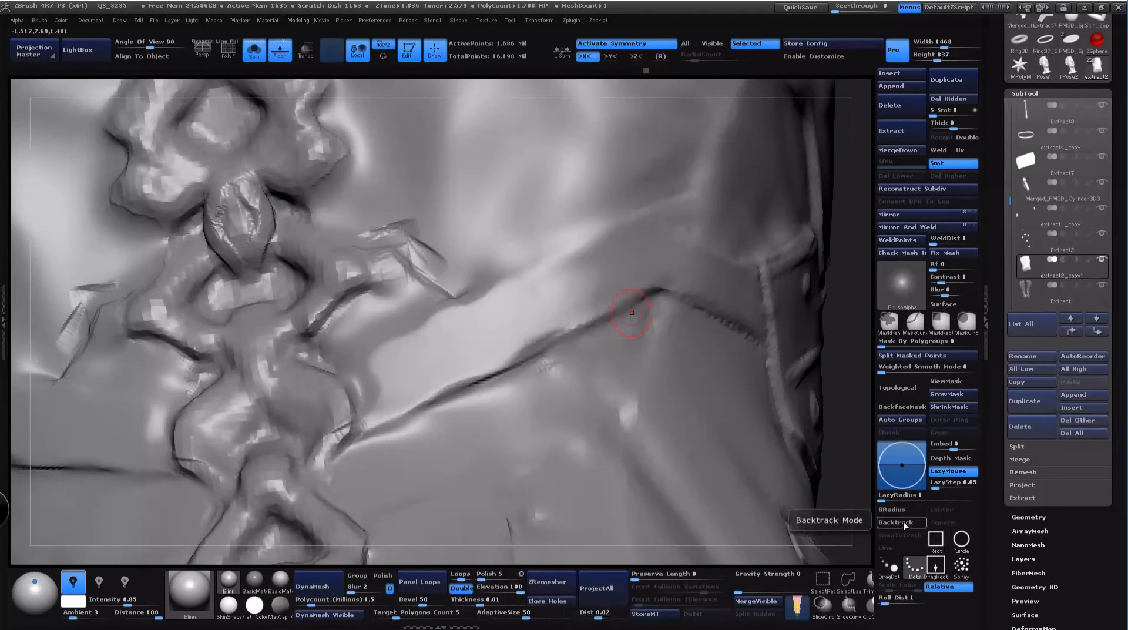
click(912, 566)
key(space)
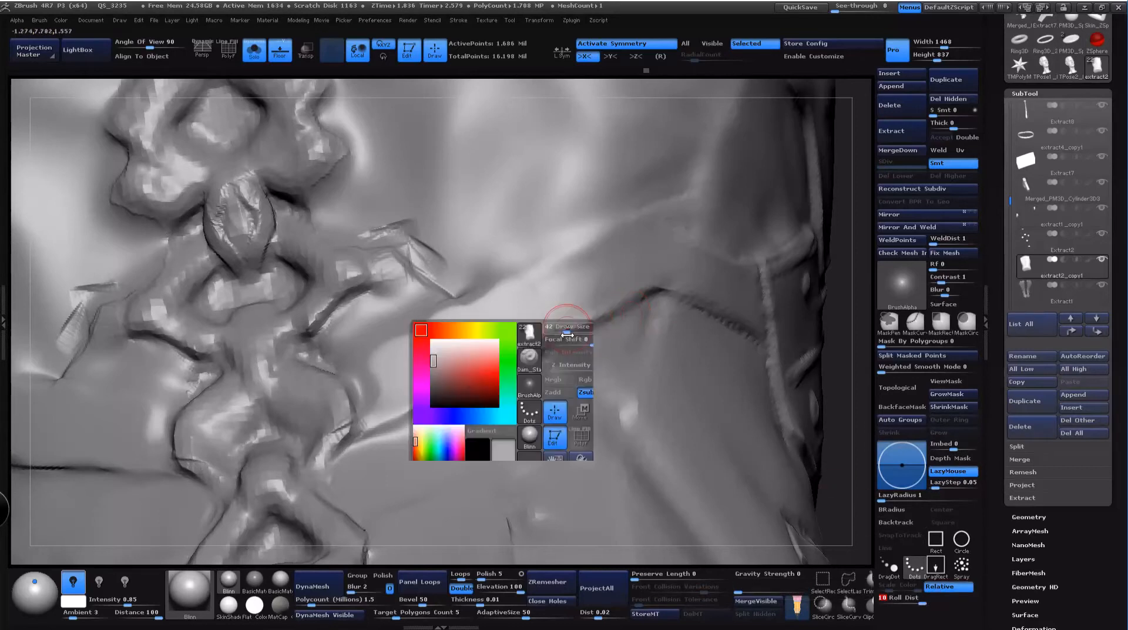
drag(567, 334, 572, 333)
drag(645, 302, 379, 432)
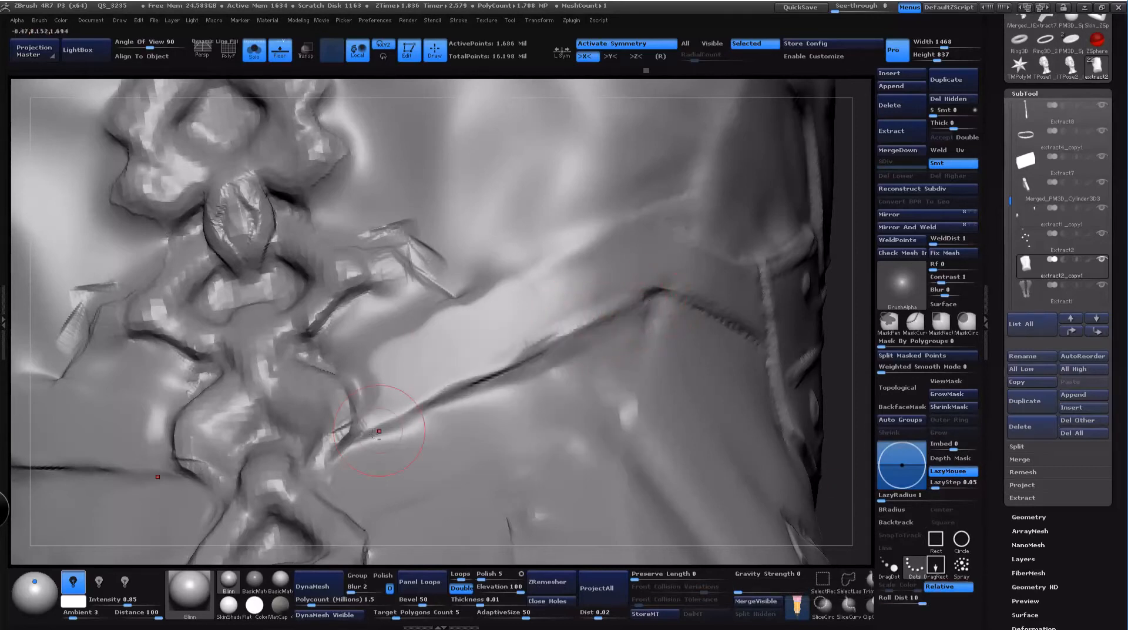
key(ctrl+z)
drag(652, 299, 358, 453)
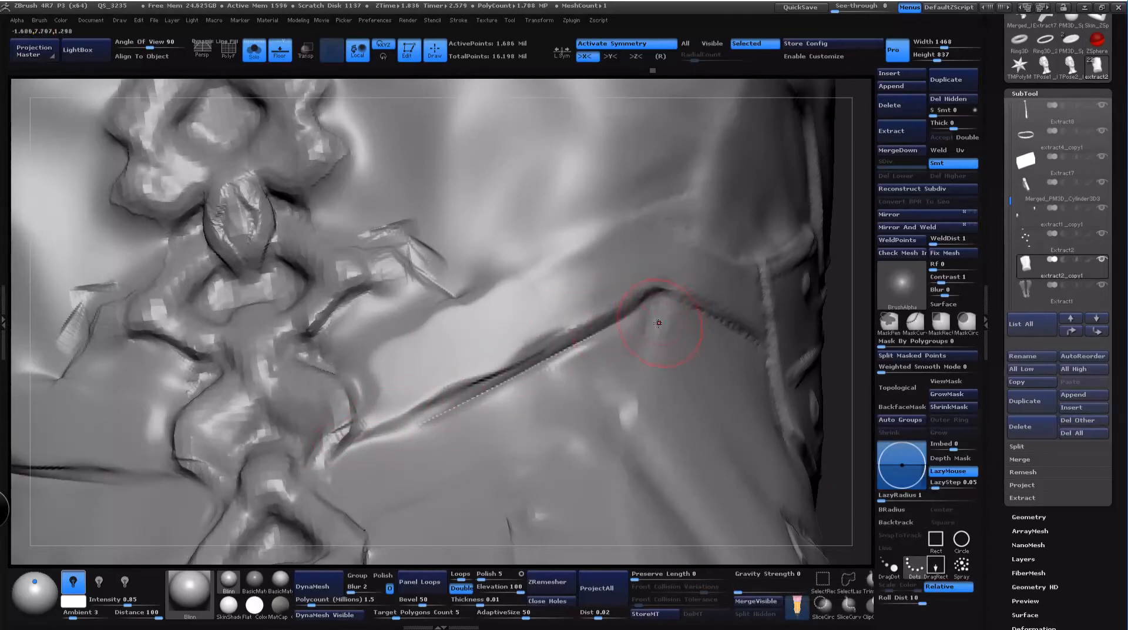
key(ctrl+z)
drag(650, 305, 269, 492)
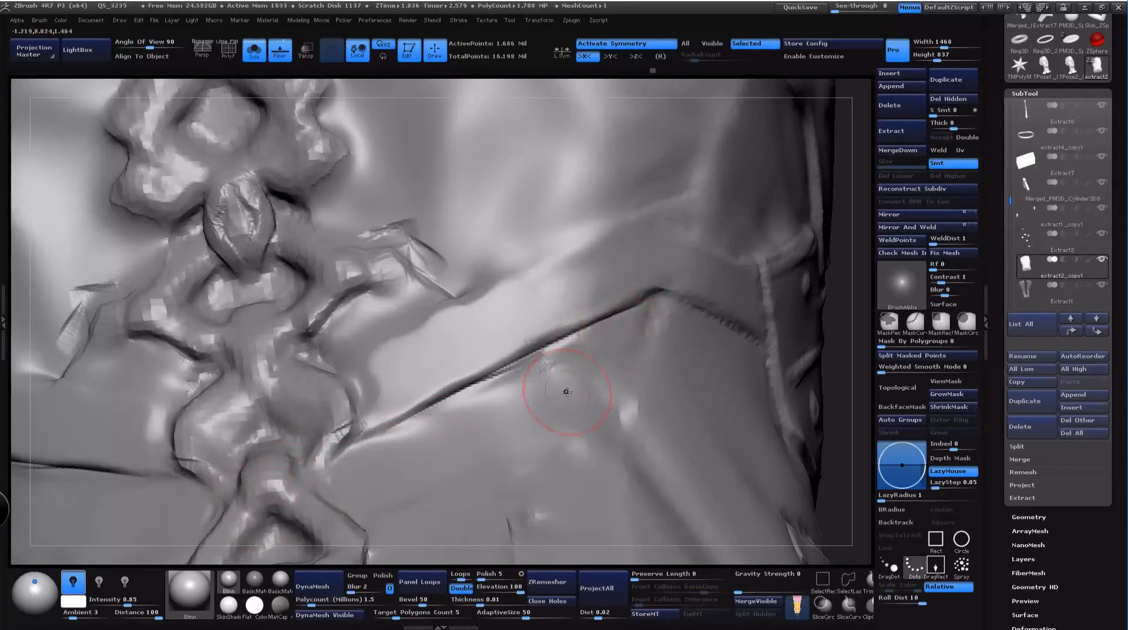
Step: Set the brush's LazyRadius to 27 and deepen the waist band's lower seam with long, steady strokes
drag(884, 500, 897, 500)
mouse_move(638, 302)
mouse_down()
mouse_move(400, 423)
mouse_move(359, 473)
mouse_up()
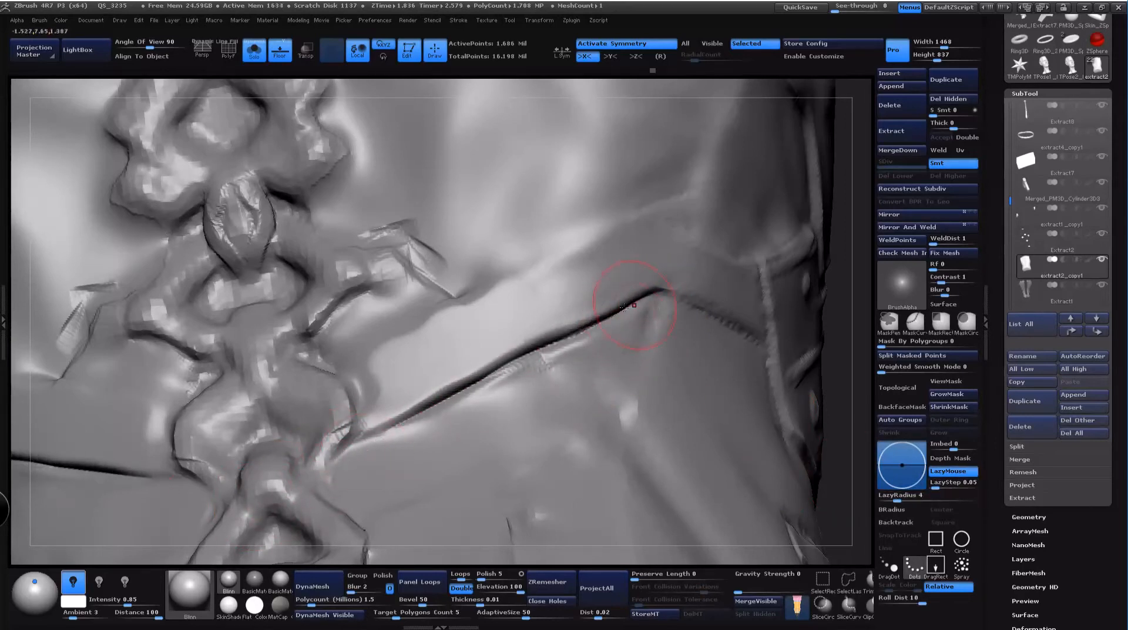
drag(899, 497, 930, 498)
key(space)
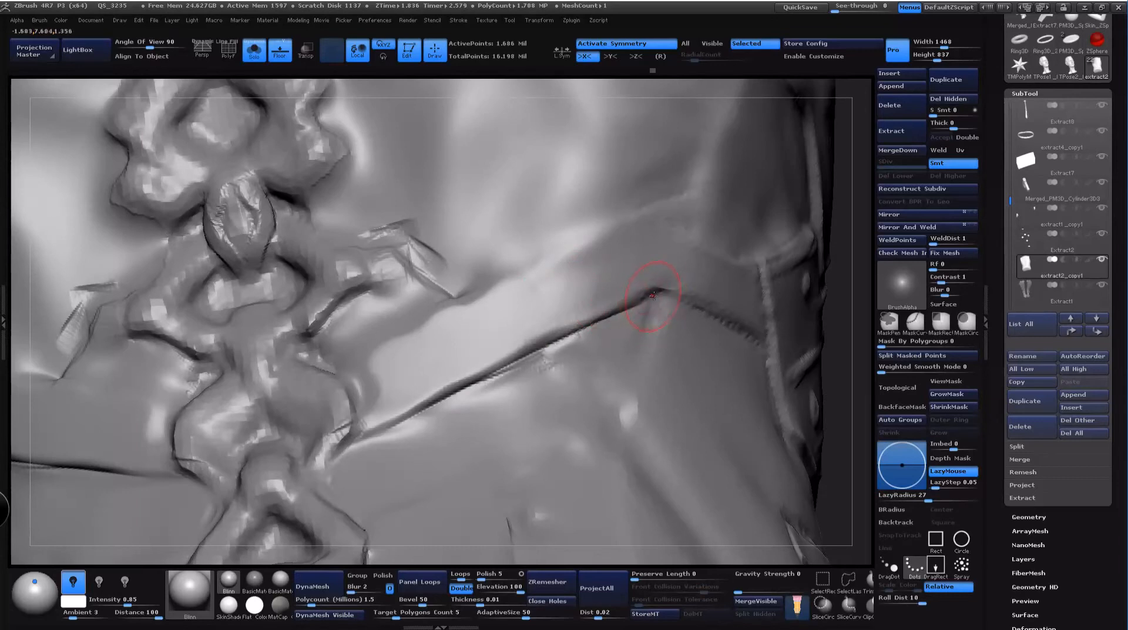
mouse_move(604, 320)
mouse_down()
mouse_move(341, 453)
mouse_move(320, 479)
mouse_move(432, 405)
mouse_move(606, 322)
mouse_move(388, 417)
mouse_up()
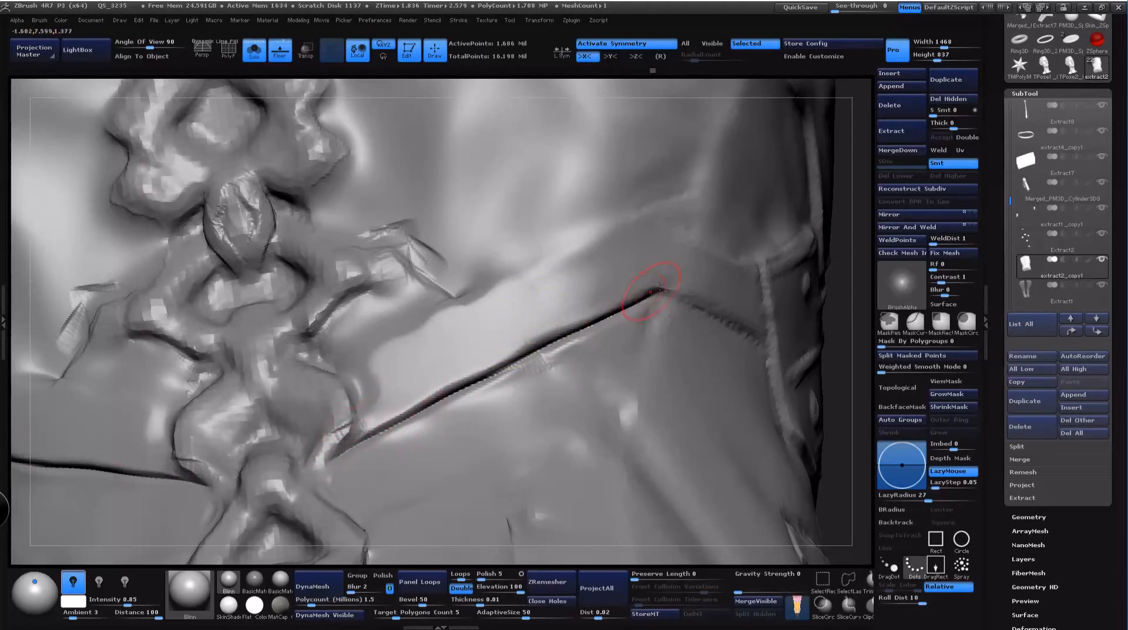
drag(596, 319, 398, 423)
drag(651, 290, 327, 453)
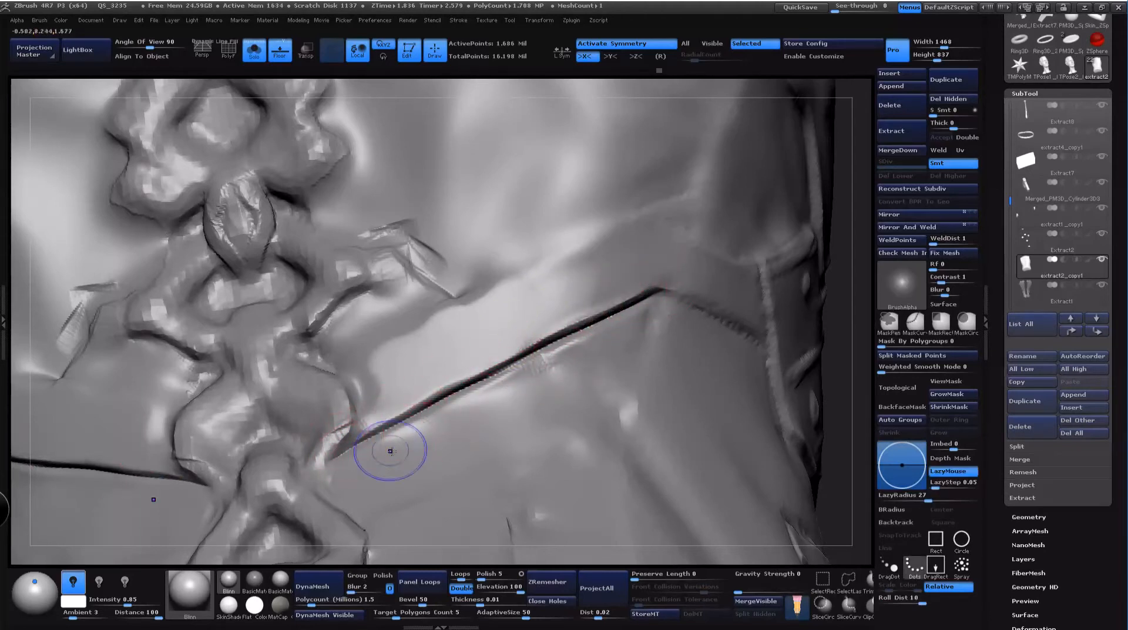
Step: Flatten the raised lip along the waist band's lower seam with the hPolish brush and smooth the cloth below it
mouse_move(841, 346)
mouse_down()
mouse_move(826, 338)
mouse_move(838, 341)
mouse_move(814, 273)
mouse_move(788, 362)
mouse_up()
key(b)
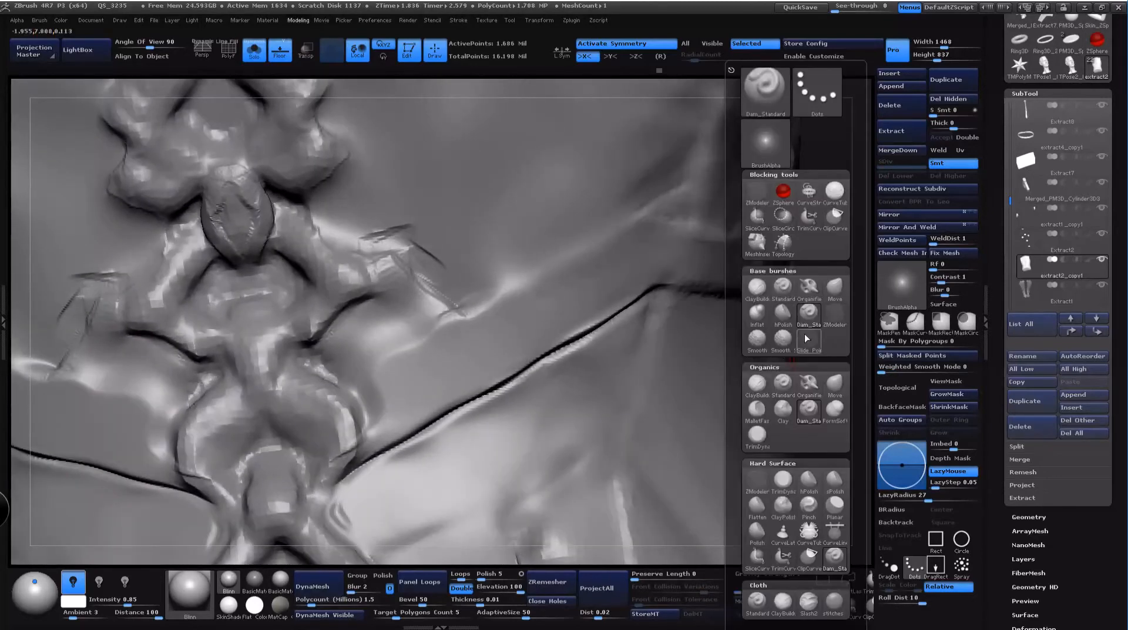
click(793, 315)
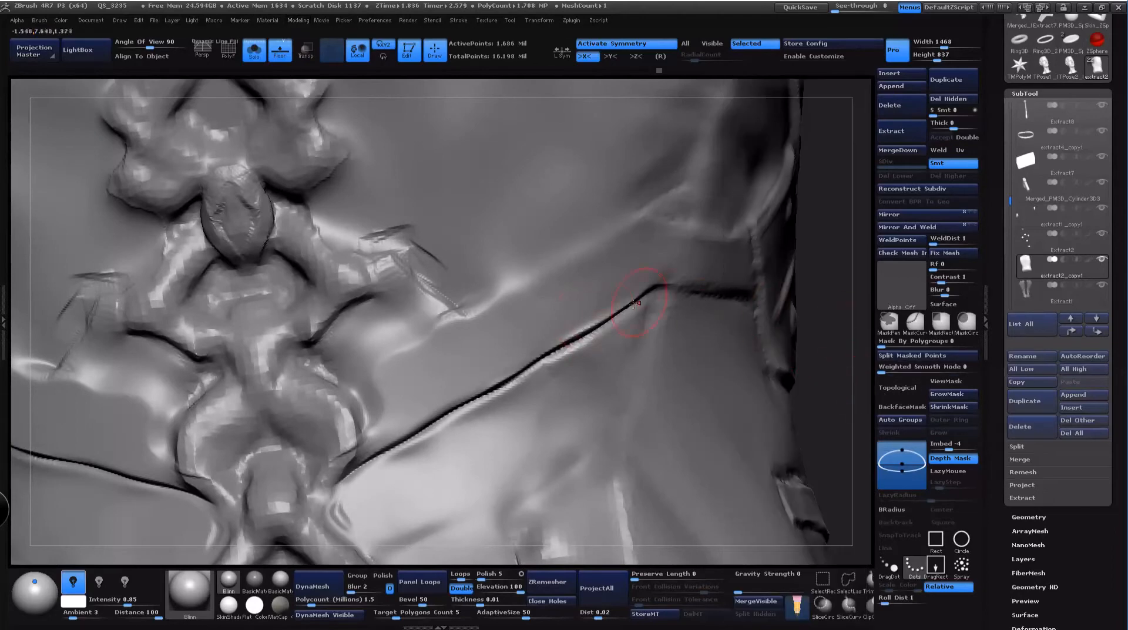
mouse_move(676, 306)
mouse_down()
mouse_move(828, 297)
mouse_move(658, 276)
mouse_move(478, 227)
mouse_move(502, 207)
mouse_up()
key(space)
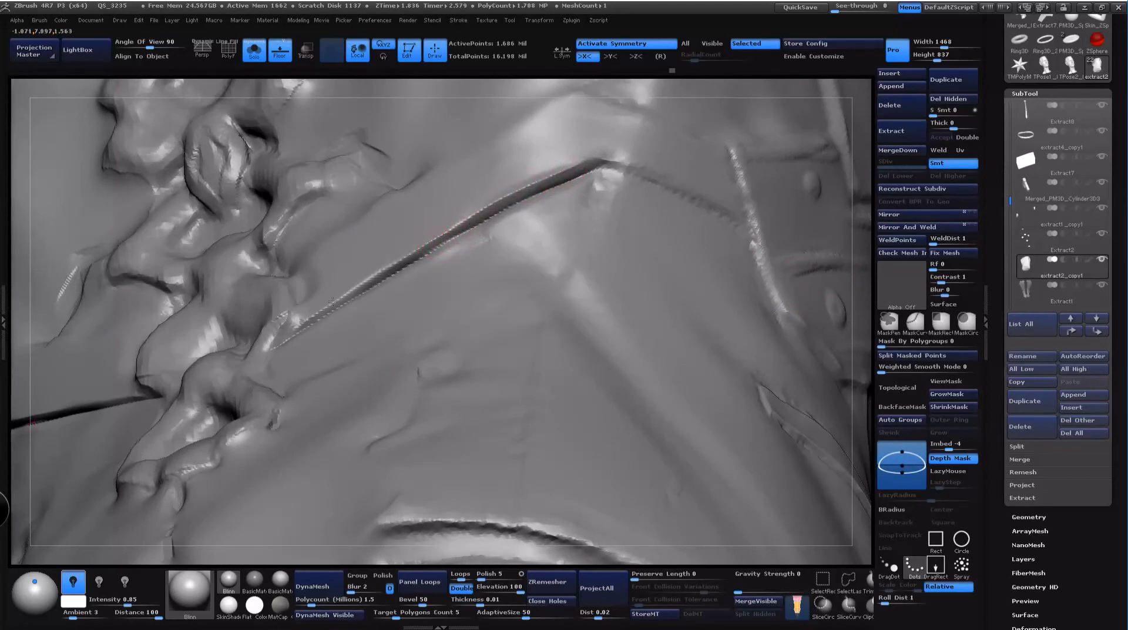
shift+drag(469, 272, 453, 261)
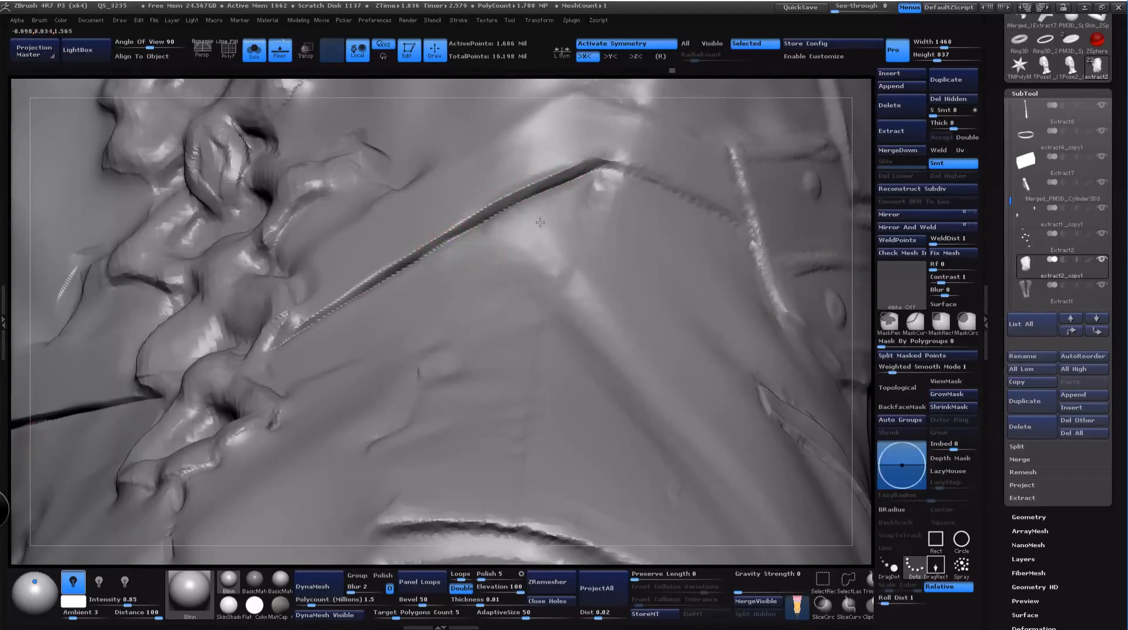
Step: Carve the waist band's upper edge down to the spine with a smaller Dam_Standard brush and smooth the band's surface
alt+drag(869, 338, 831, 262)
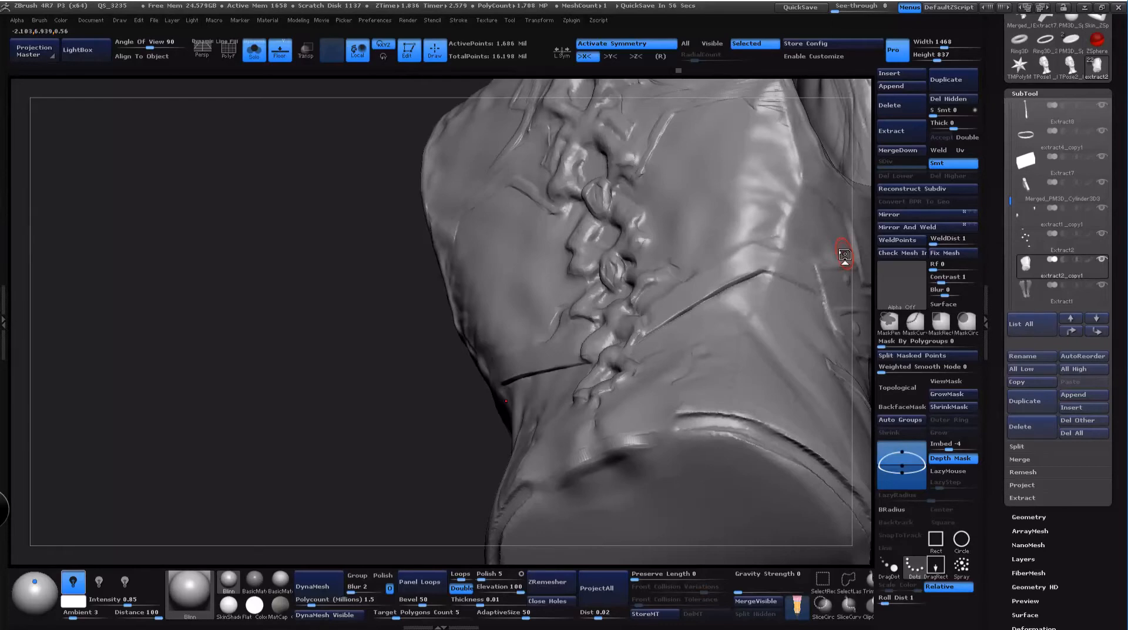
mouse_move(845, 254)
mouse_down()
mouse_move(764, 212)
mouse_move(713, 225)
mouse_move(730, 229)
mouse_move(704, 304)
mouse_move(718, 368)
mouse_move(680, 368)
mouse_up()
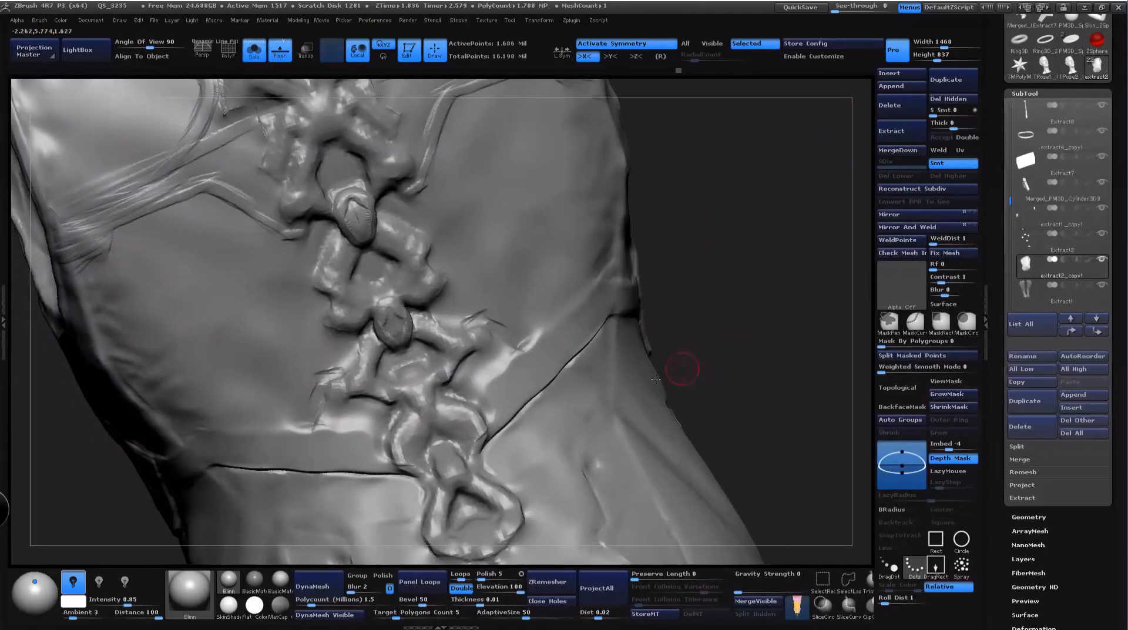
key(b)
click(567, 311)
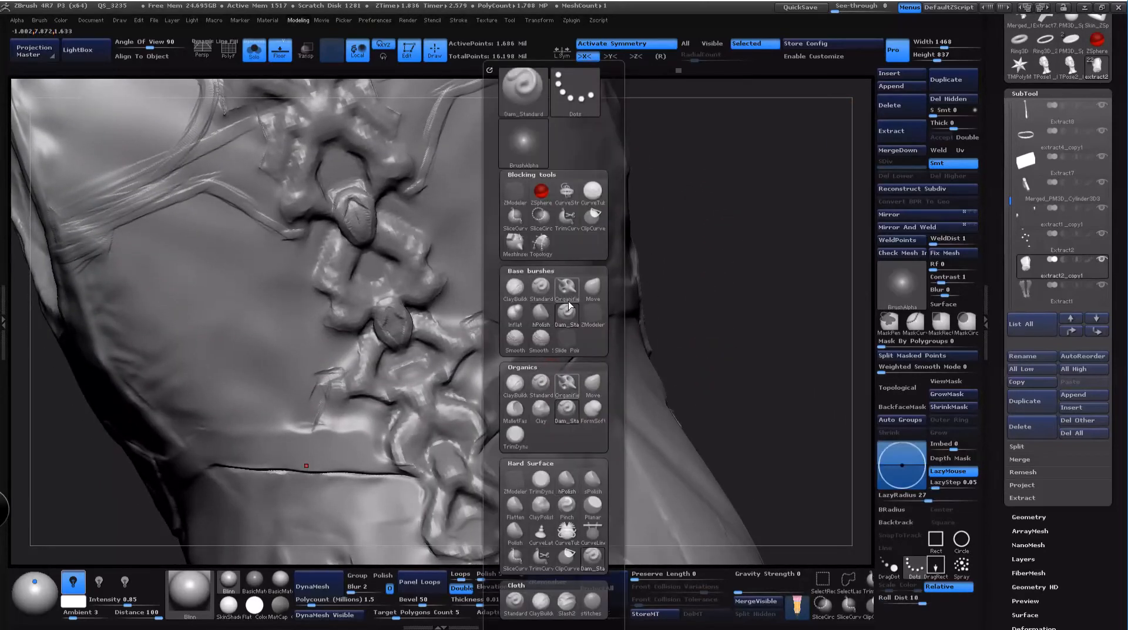
drag(696, 311, 724, 329)
key(space)
drag(584, 348, 582, 354)
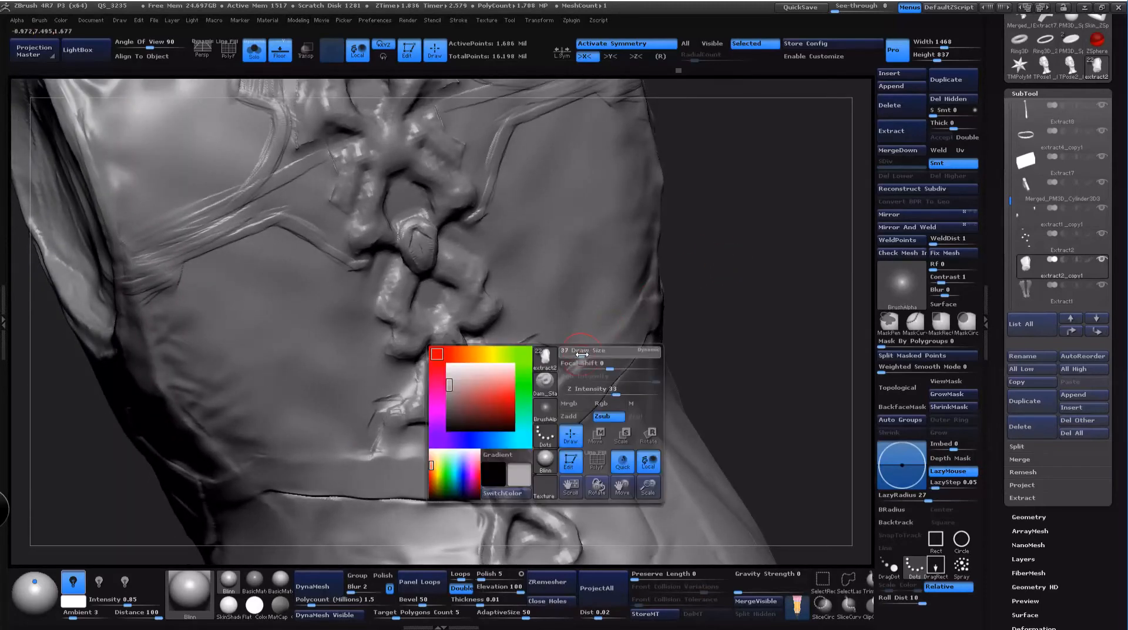
drag(724, 299, 676, 306)
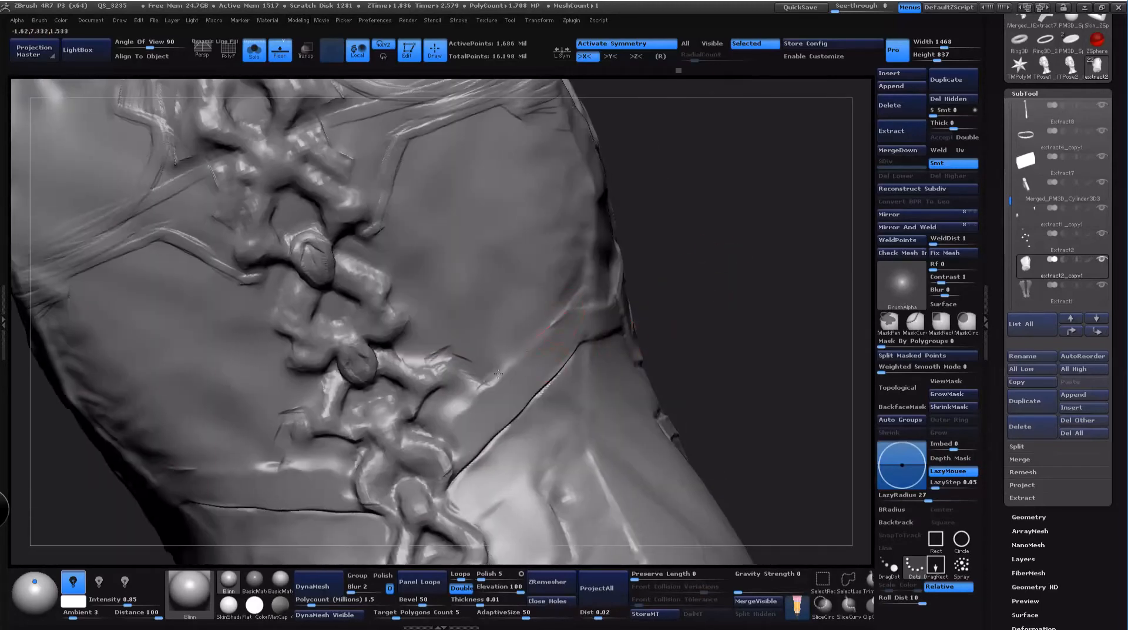
drag(499, 374, 468, 404)
key(ctrl+z)
drag(569, 308, 438, 425)
mouse_move(729, 337)
mouse_down()
mouse_move(771, 288)
mouse_move(760, 260)
mouse_move(748, 353)
mouse_up()
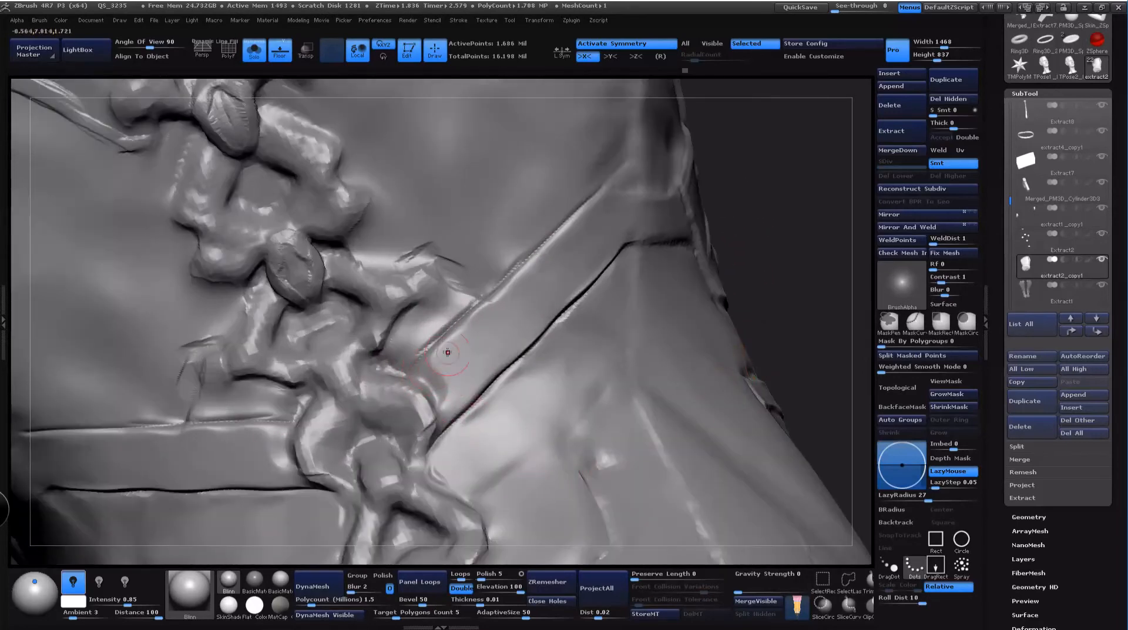
shift+drag(443, 385, 480, 339)
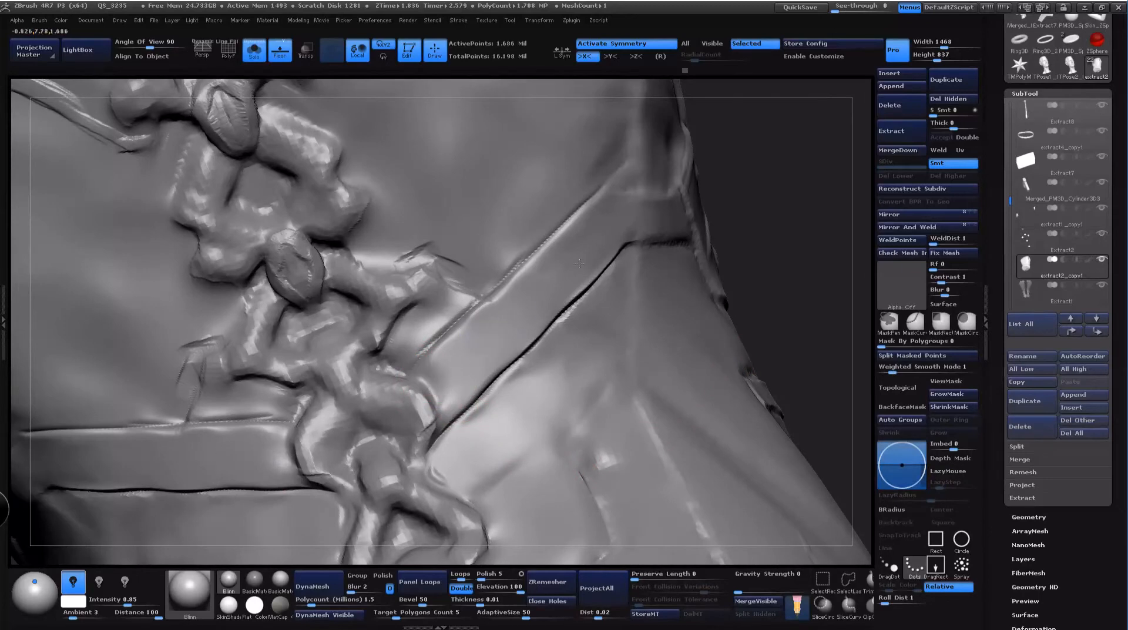
Step: Continue the upper groove of the waist band around the side toward the riveted plate and smooth the edge
drag(751, 257, 788, 228)
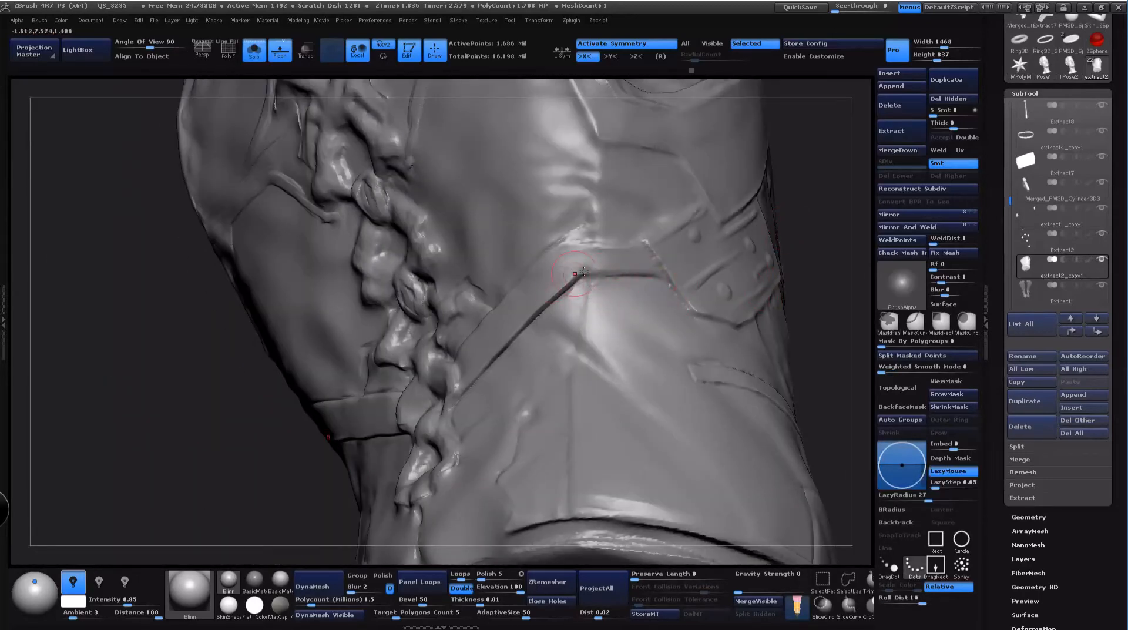
drag(542, 243, 611, 241)
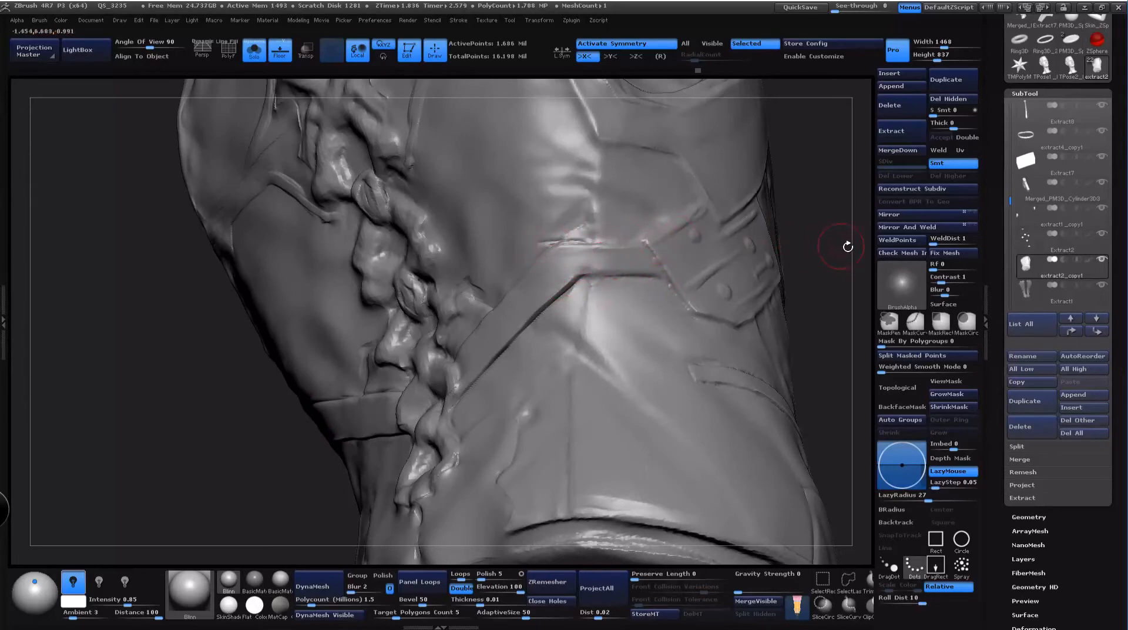
drag(847, 246, 525, 272)
key(shift)
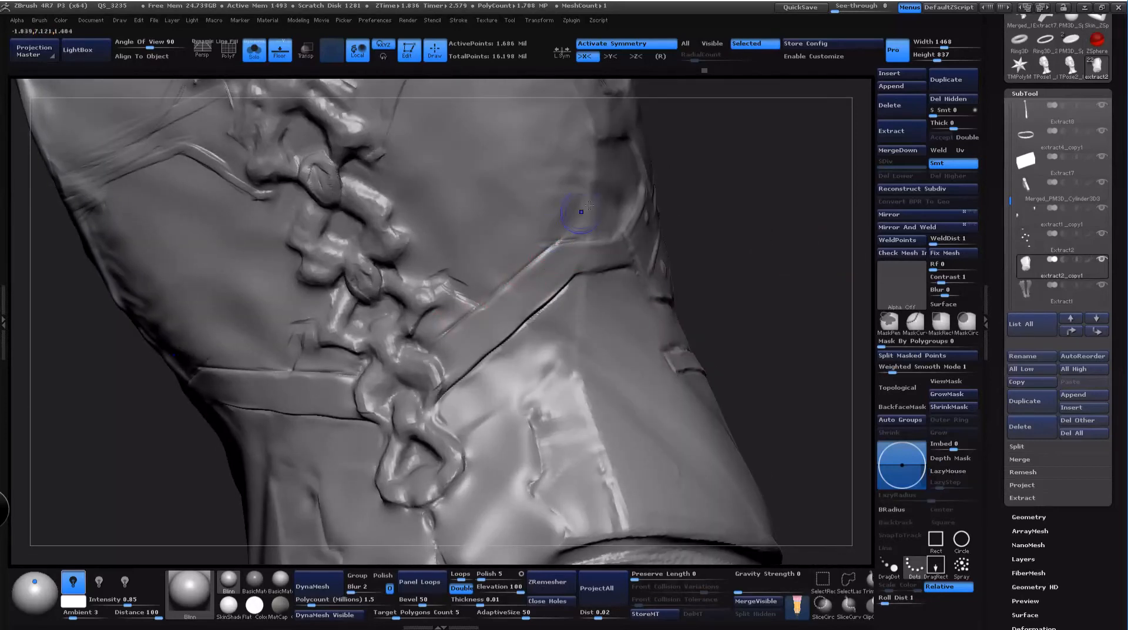
mouse_move(742, 272)
alt+mouse_down()
mouse_move(728, 229)
mouse_move(751, 247)
mouse_move(786, 242)
mouse_move(726, 235)
mouse_move(725, 295)
mouse_move(760, 264)
mouse_move(705, 296)
mouse_move(735, 255)
mouse_move(713, 265)
alt+mouse_up()
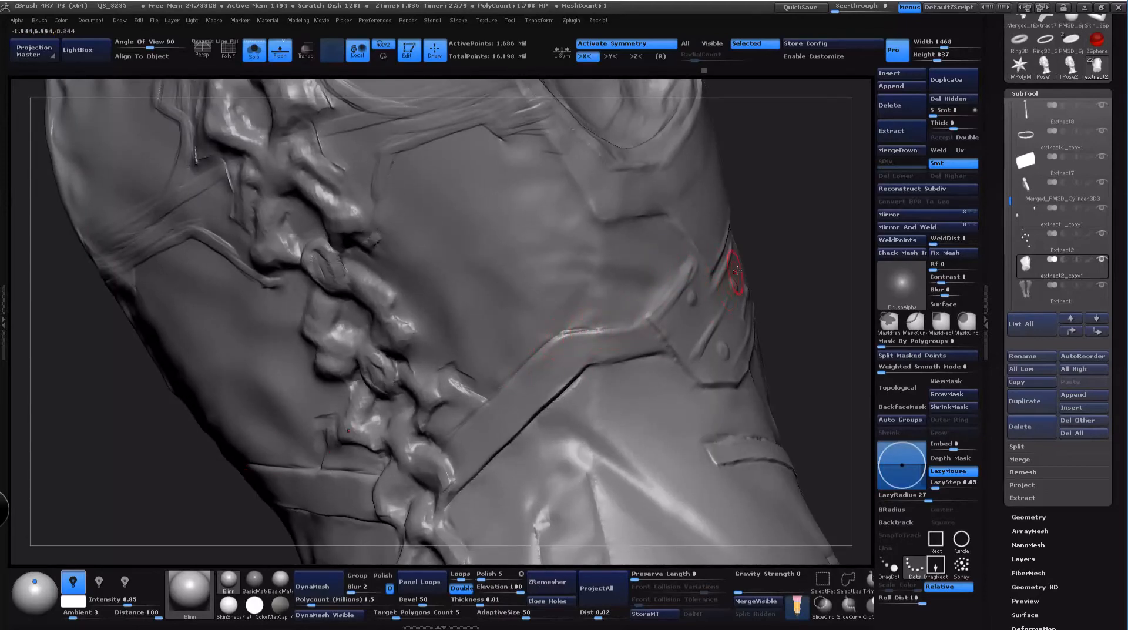
Step: Reshape the waist band and its lower seam with the Move brush at draw size 126 and an increased focal shift
drag(736, 271, 714, 280)
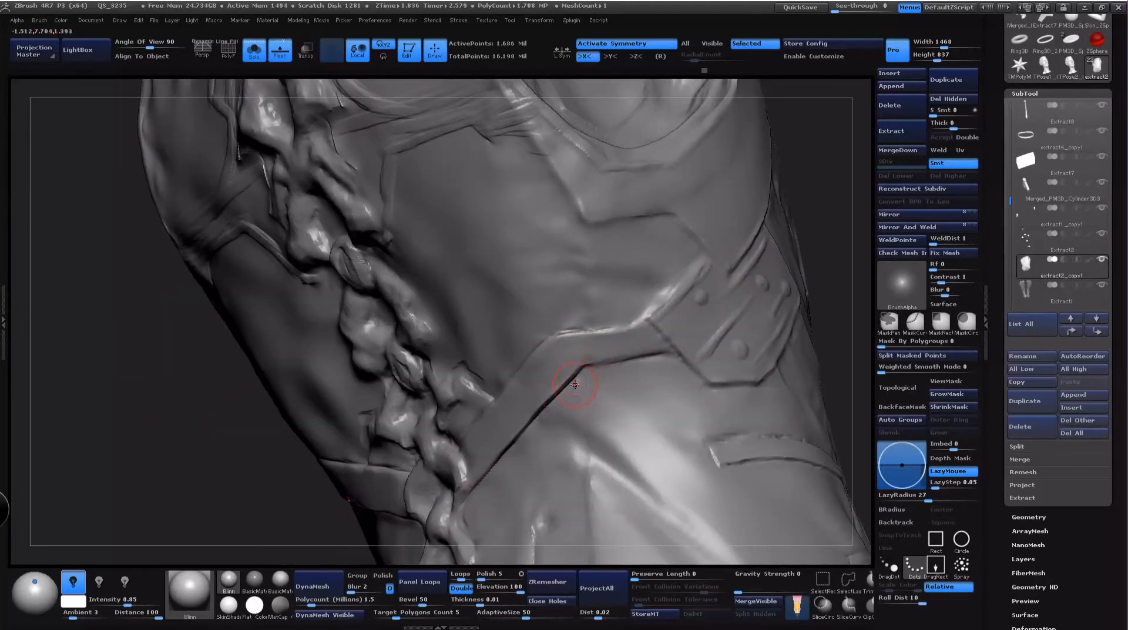
key(space)
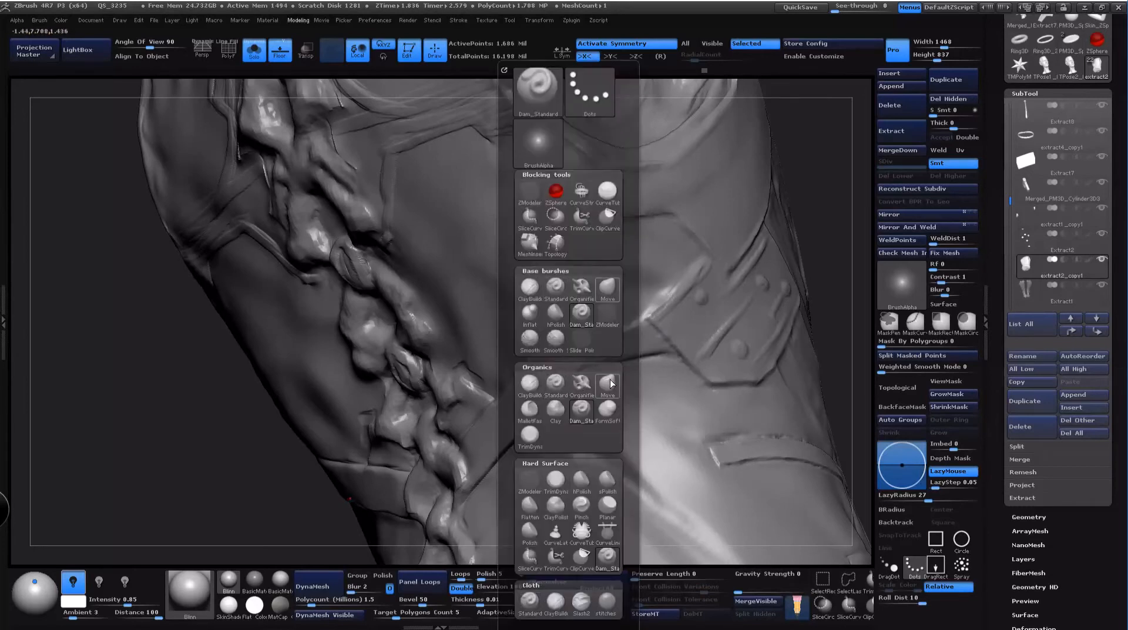
click(606, 384)
key(space)
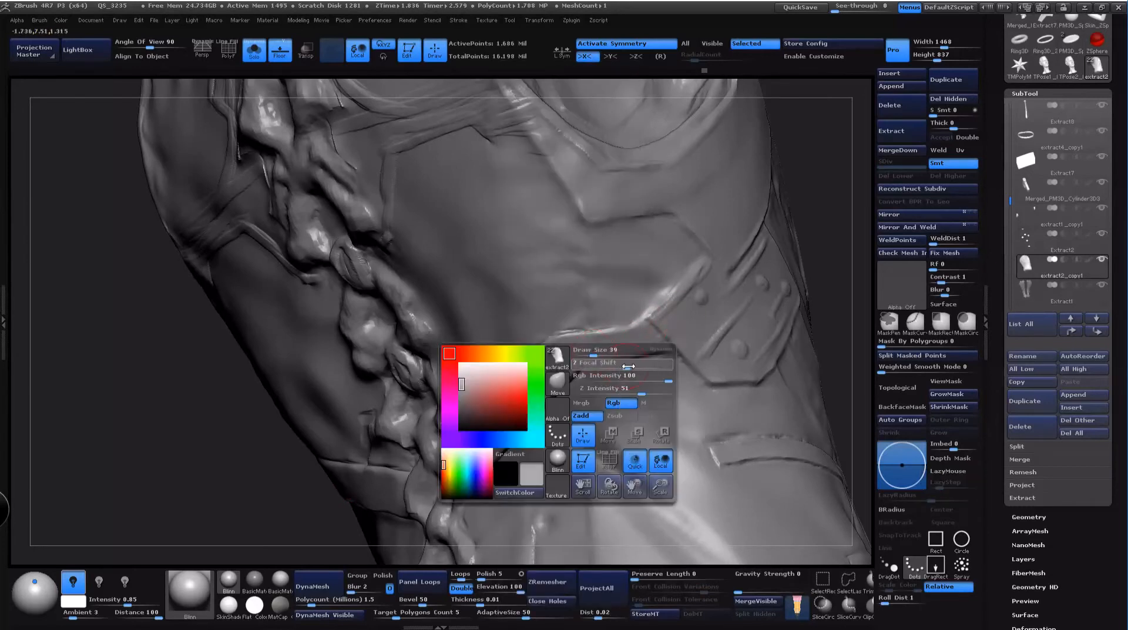
mouse_move(623, 365)
mouse_down()
mouse_move(640, 365)
mouse_move(610, 350)
mouse_up()
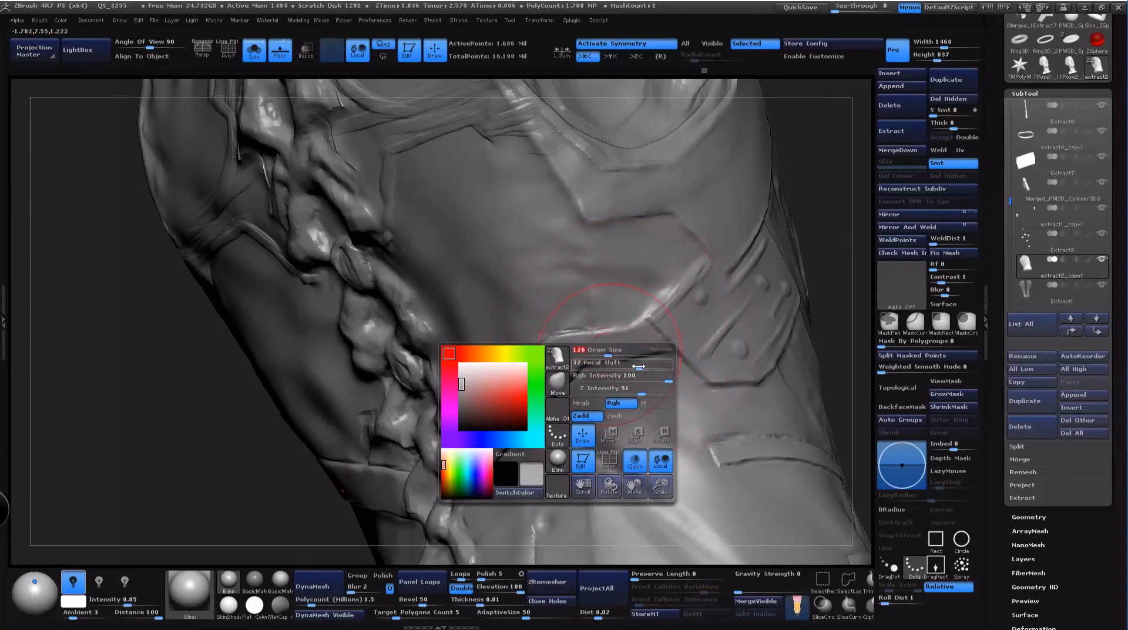
key(space)
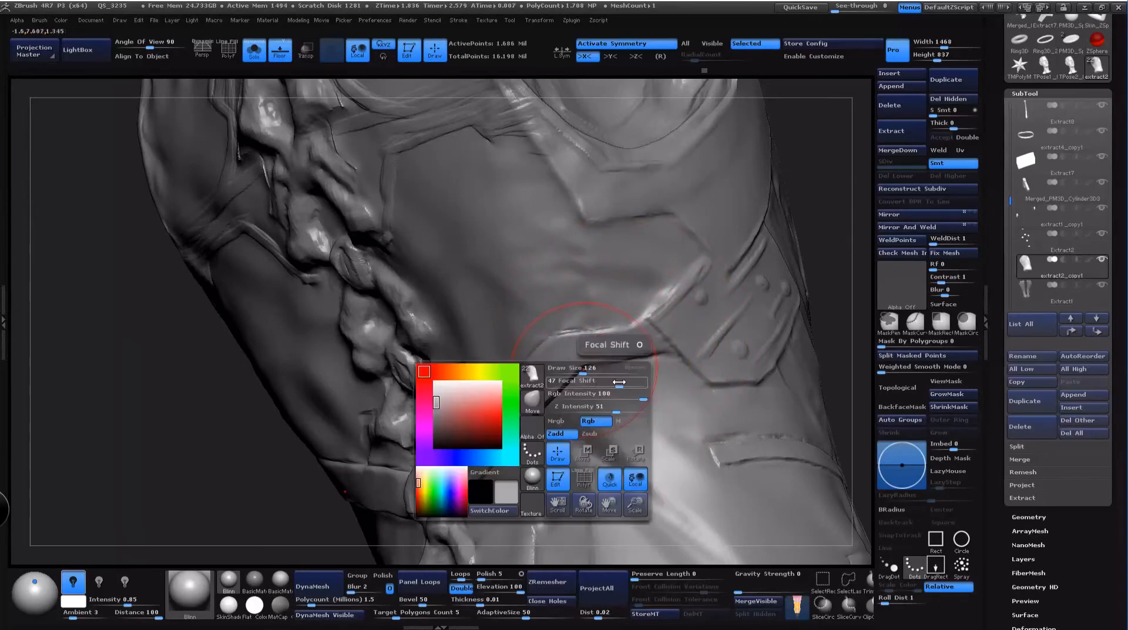
drag(579, 363, 598, 368)
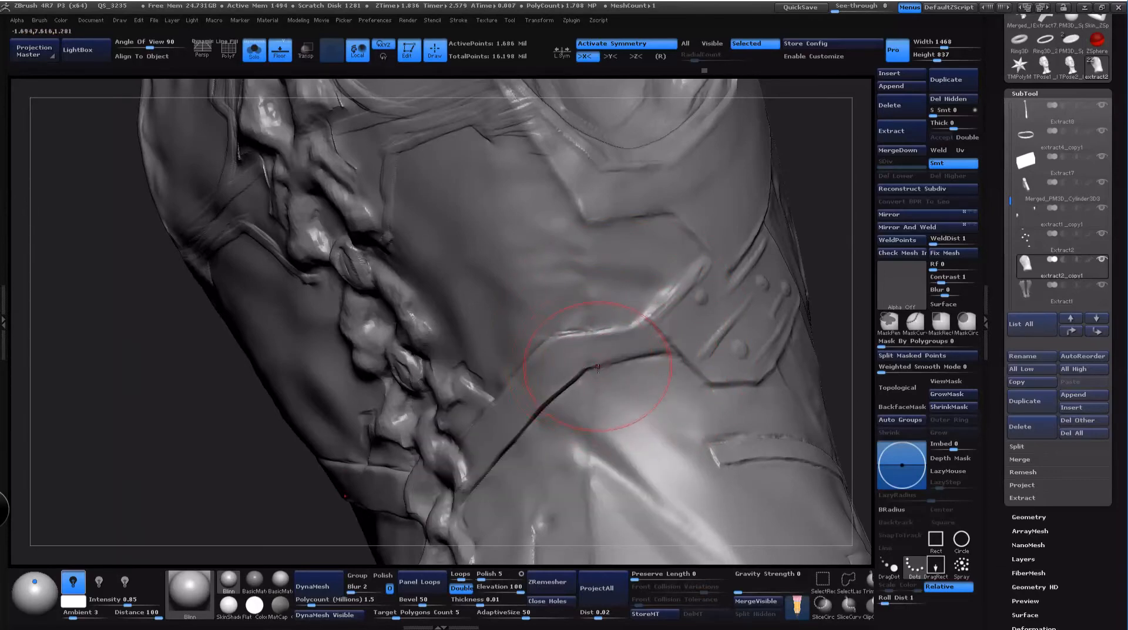
alt+drag(805, 206, 802, 258)
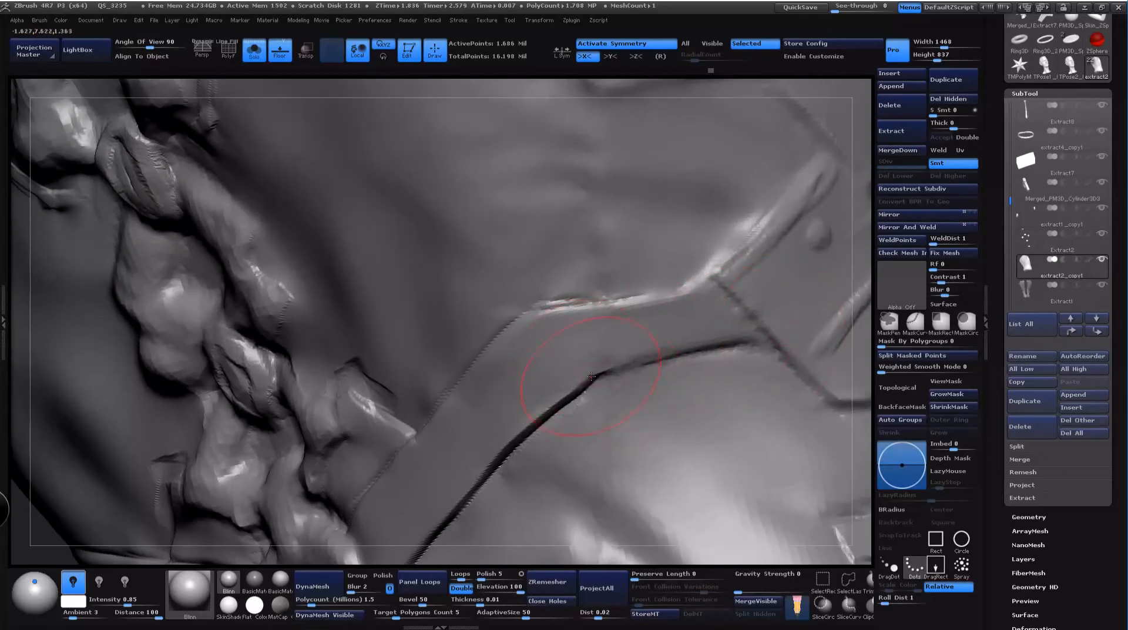
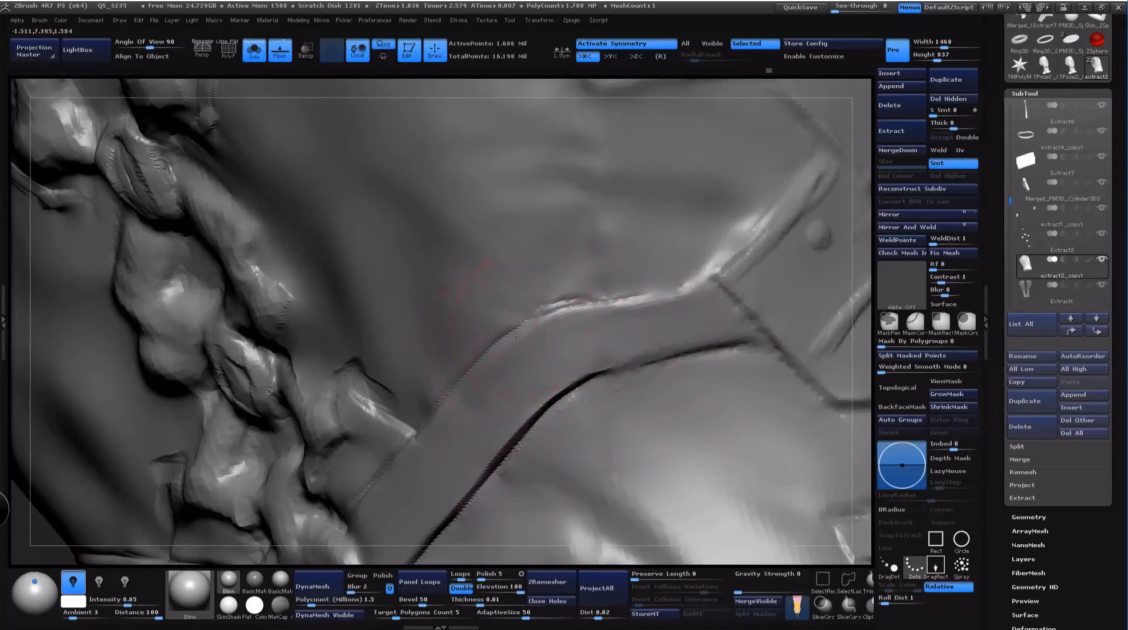
alt+drag(872, 331, 853, 153)
alt+drag(388, 456, 352, 376)
drag(852, 235, 811, 318)
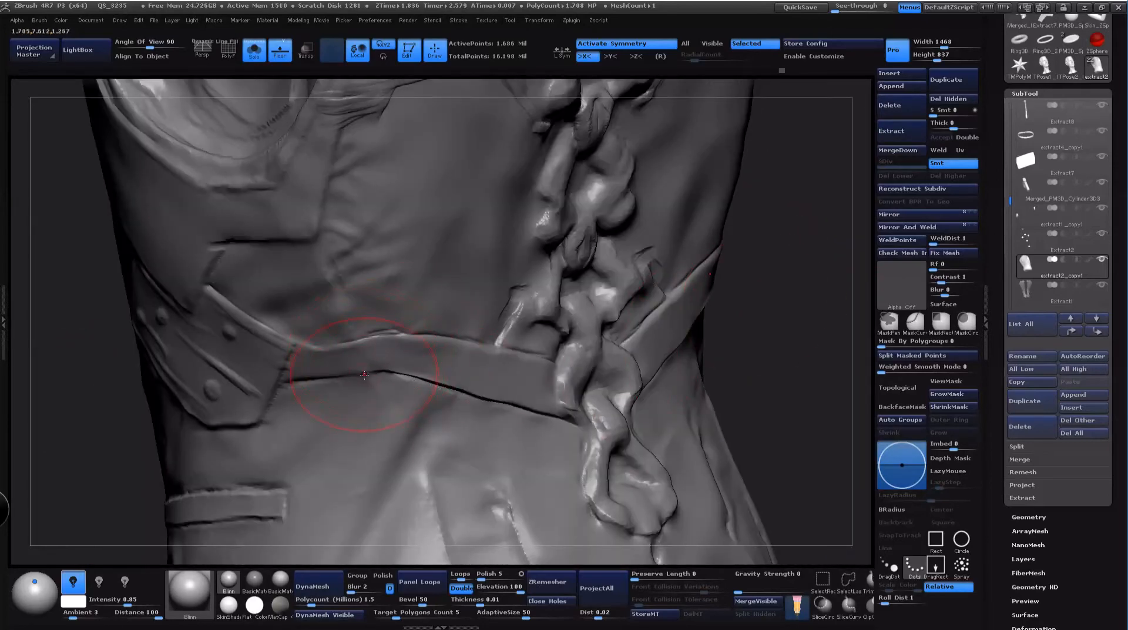
mouse_move(779, 348)
alt+mouse_down()
mouse_move(805, 325)
mouse_move(801, 315)
mouse_move(711, 318)
mouse_move(741, 316)
mouse_move(729, 294)
mouse_move(761, 271)
mouse_move(784, 329)
alt+mouse_up()
Step: Examine the upper back's straps, angular flaps and armhole from behind and from the side
mouse_move(822, 293)
mouse_down()
mouse_move(832, 288)
mouse_move(751, 385)
mouse_move(795, 353)
mouse_move(618, 318)
mouse_up()
alt+drag(866, 207, 746, 283)
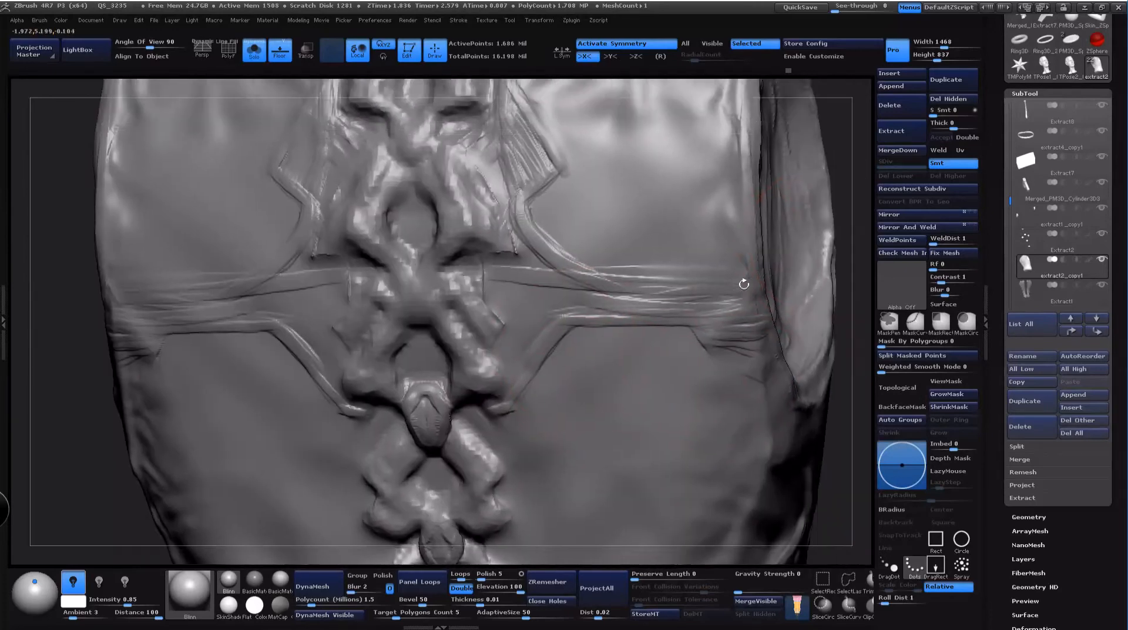
alt+drag(799, 162, 788, 220)
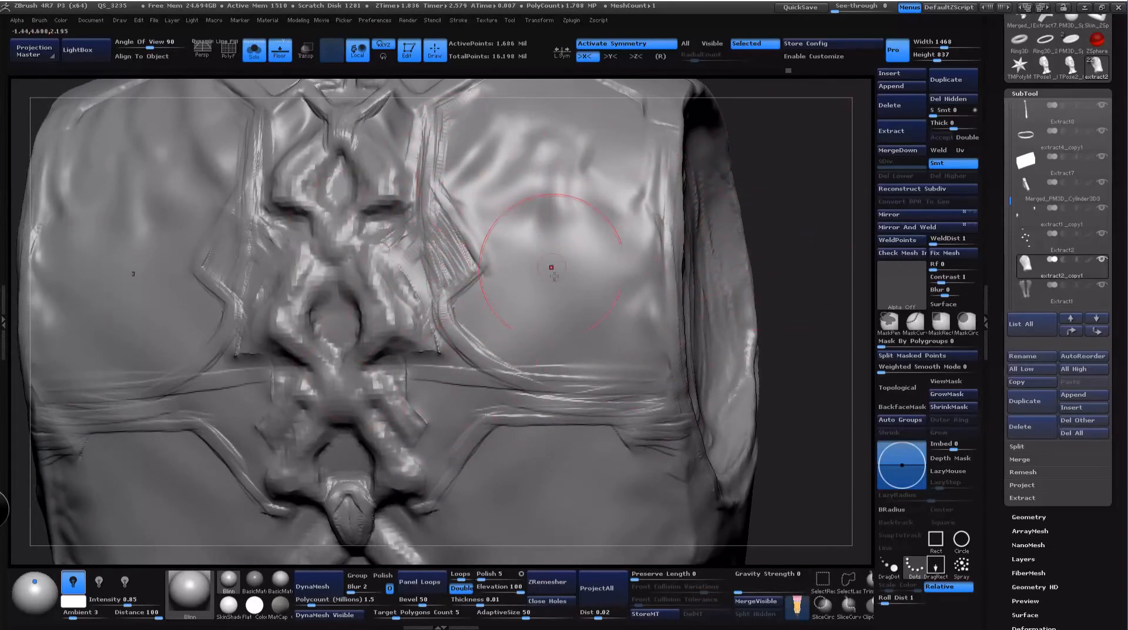
drag(790, 274, 830, 272)
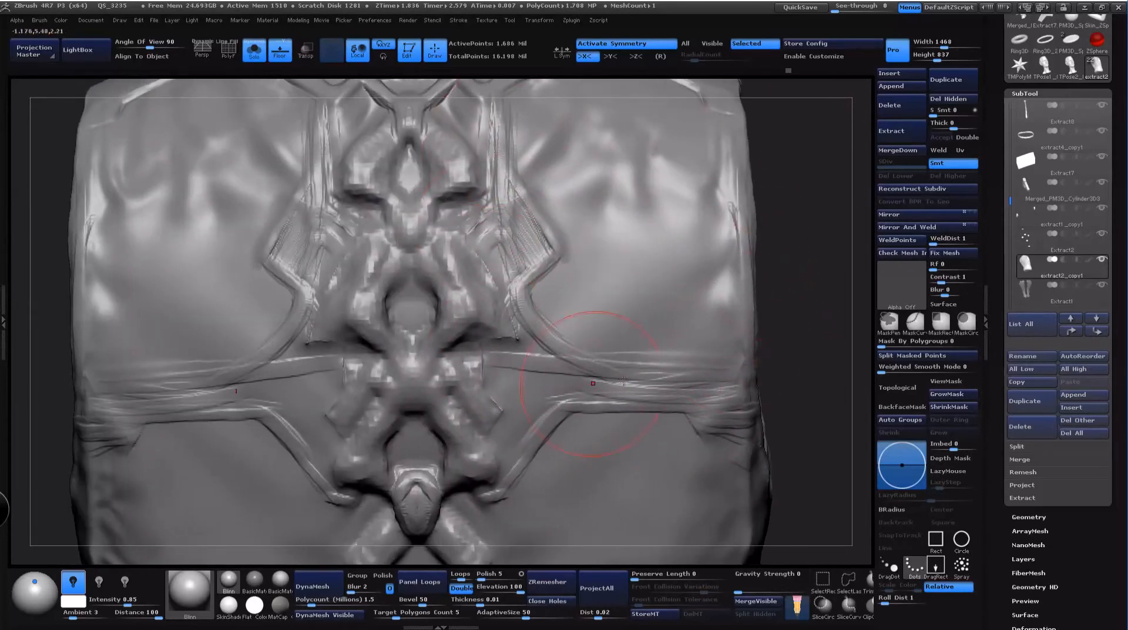
alt+drag(811, 376, 748, 142)
mouse_move(775, 359)
alt+mouse_down()
mouse_move(775, 317)
mouse_move(768, 354)
alt+mouse_up()
drag(796, 314, 790, 218)
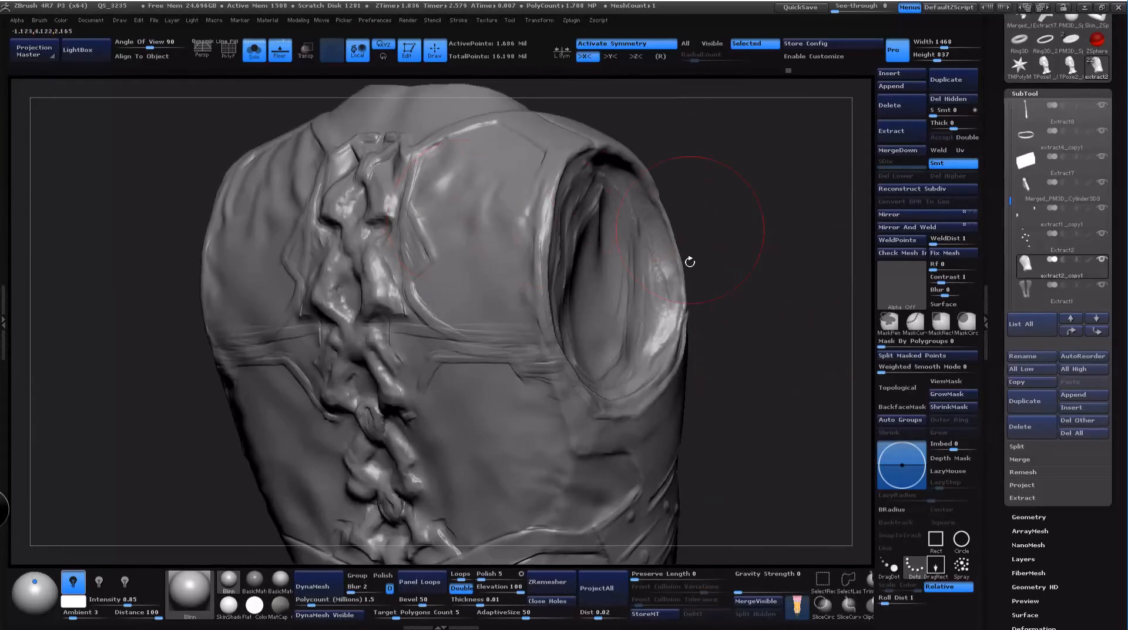
mouse_move(690, 262)
mouse_down()
mouse_move(741, 260)
mouse_move(715, 244)
mouse_move(773, 269)
mouse_move(745, 257)
mouse_move(695, 308)
mouse_up()
Step: Build up the angular flaps beside the upper spine with crossed strokes of a small ClayBuildup brush
key(b)
click(715, 295)
key(space)
drag(494, 355, 479, 356)
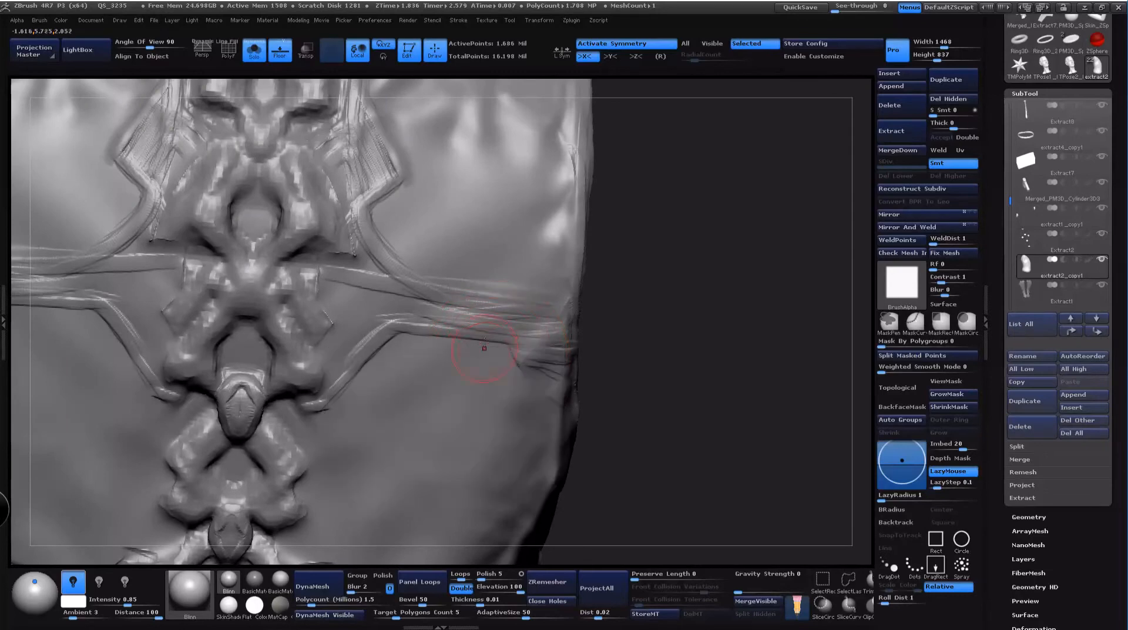
drag(390, 167, 372, 161)
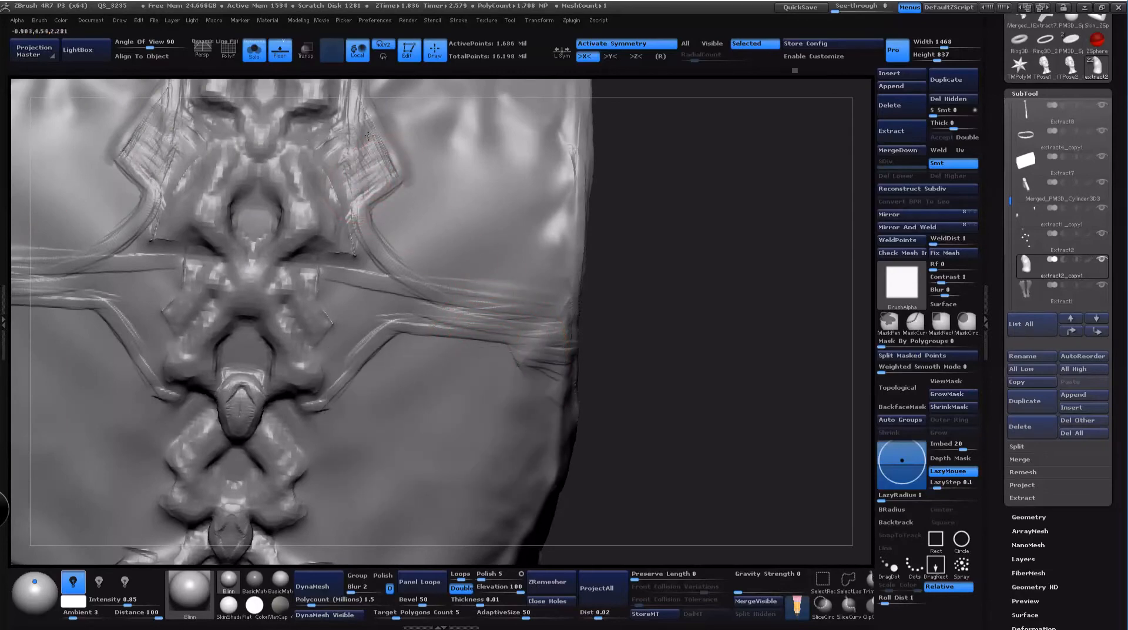
alt+right_drag(377, 137, 366, 238)
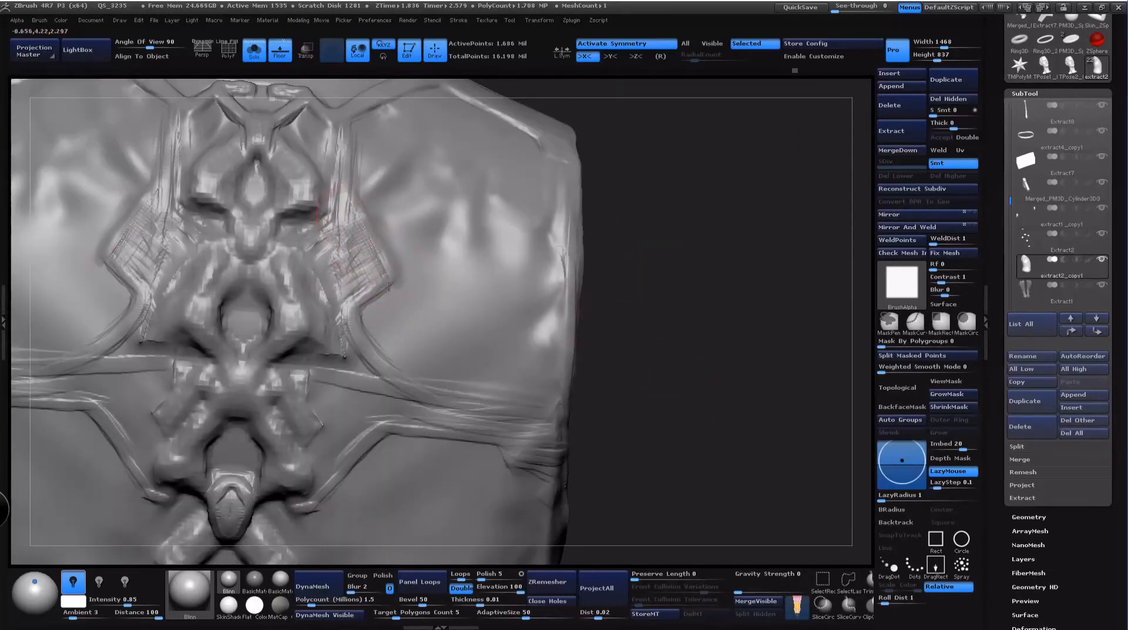
Step: Layer more clay strokes over the angular flaps and along the spine's adjoining outer edge
key(space)
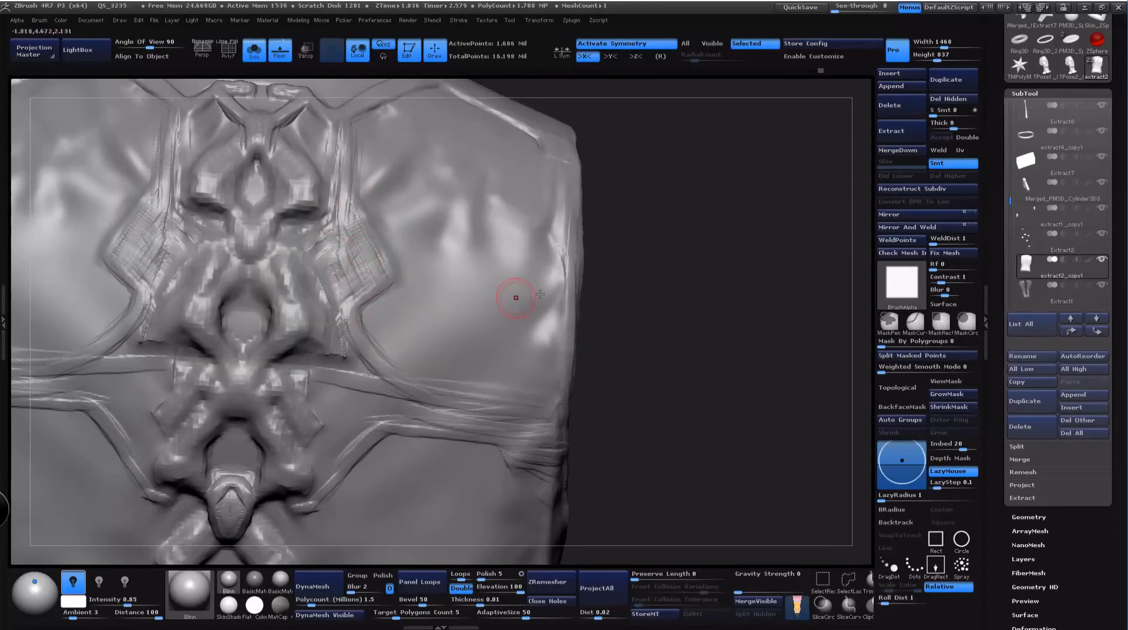
right_drag(516, 298, 637, 209)
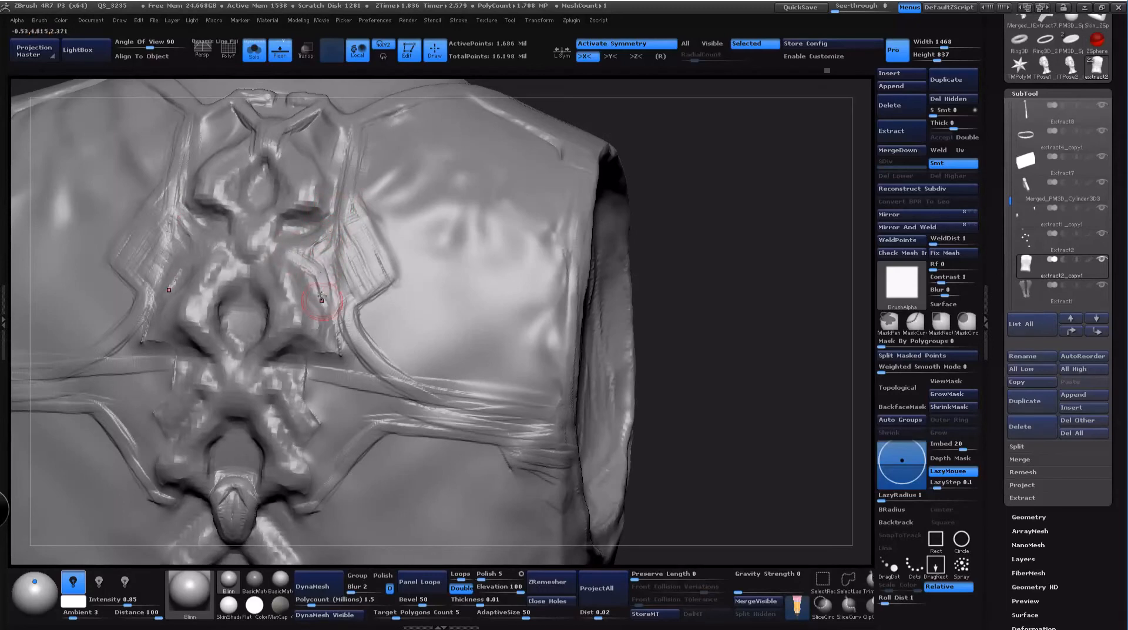
drag(746, 272, 741, 322)
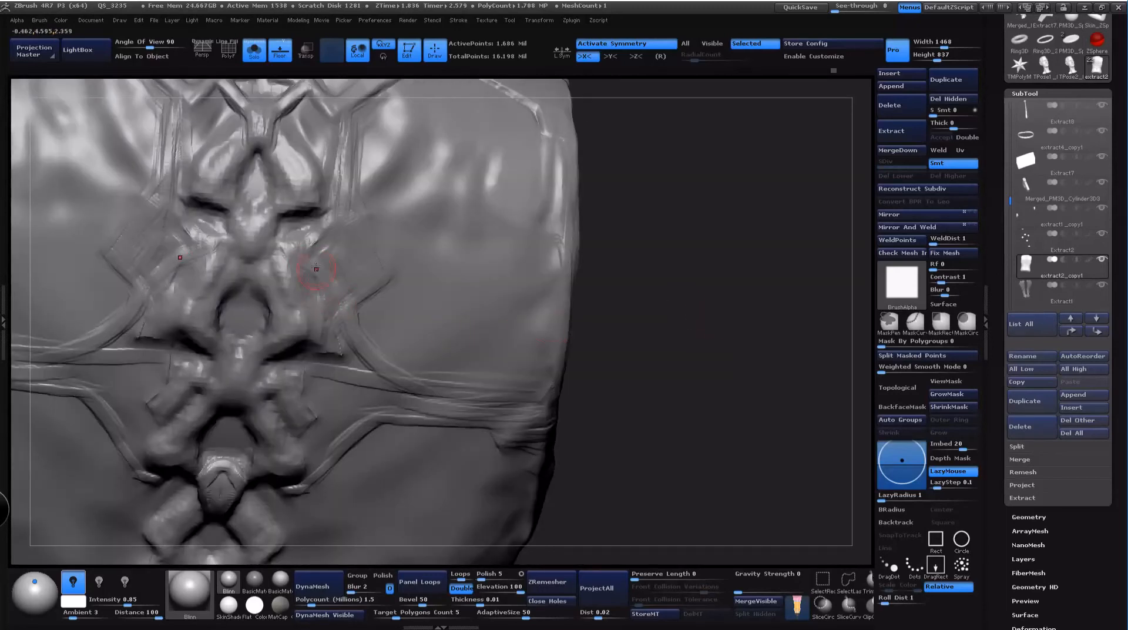
drag(698, 370, 428, 189)
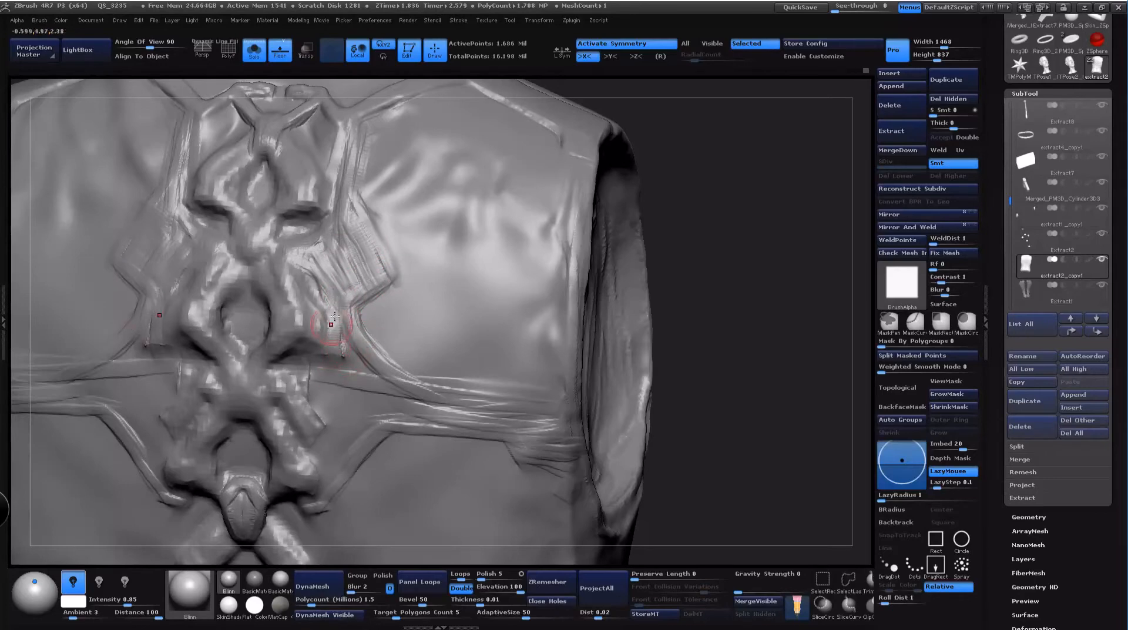
drag(735, 340, 706, 253)
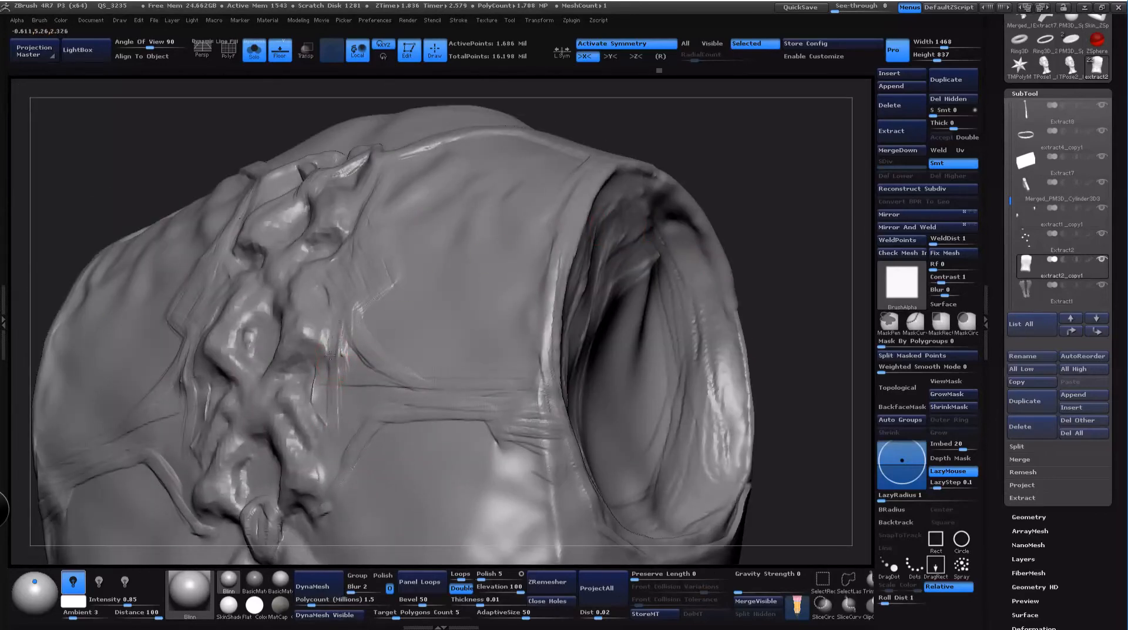
drag(718, 194, 652, 203)
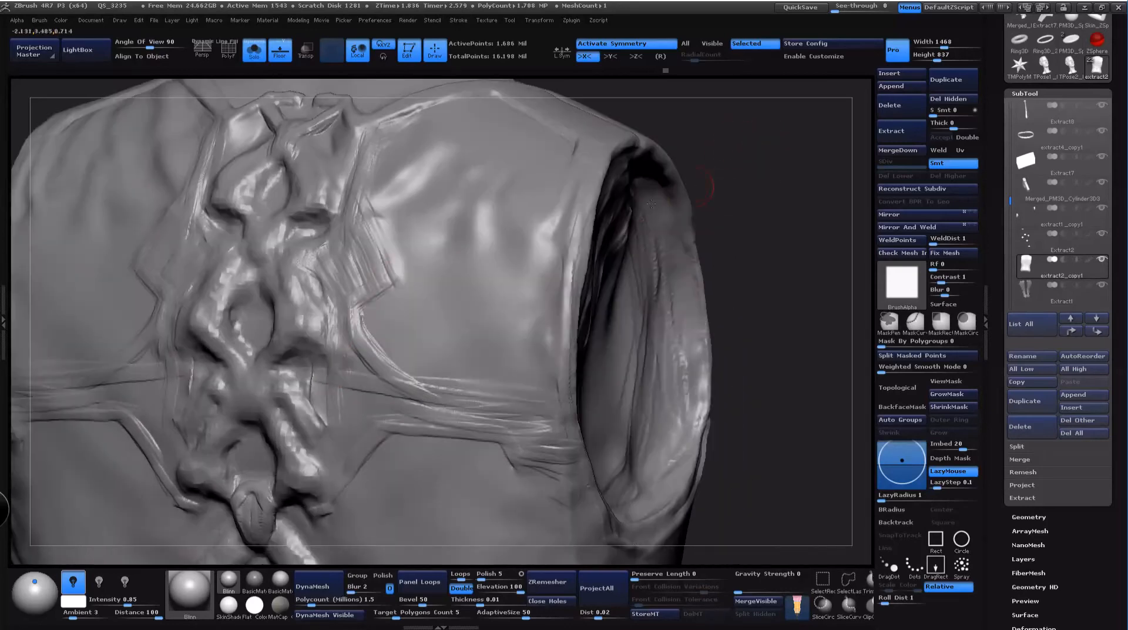
Step: Adjust the clay brush and build up the narrow strap beside the upper spine toward the shoulder seam
key(space)
drag(349, 285, 357, 285)
key(space)
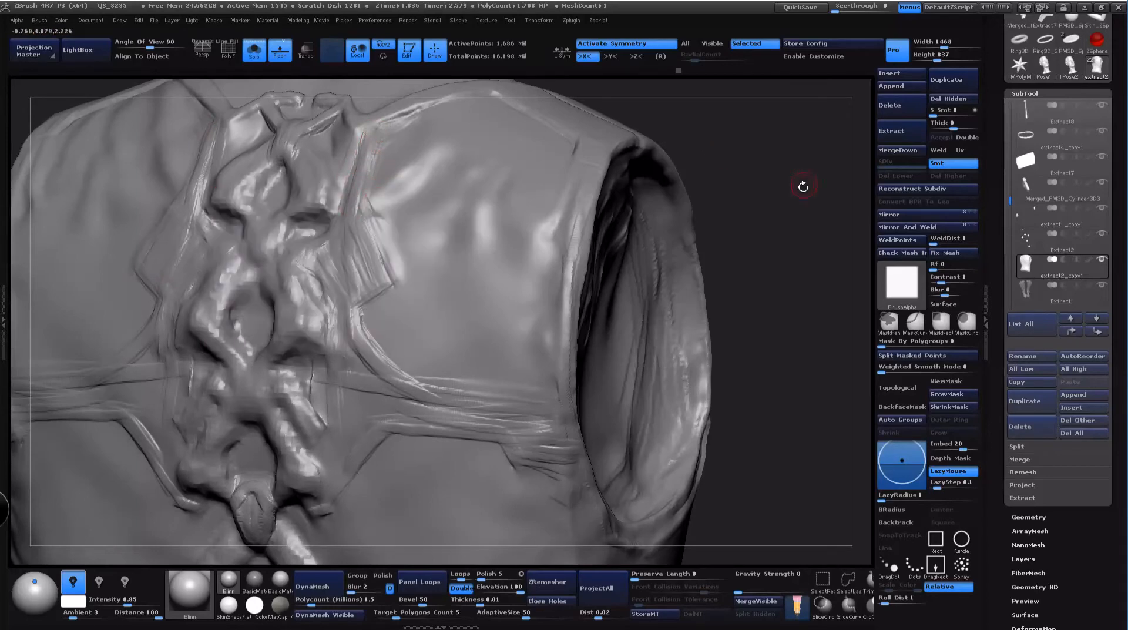
mouse_move(801, 184)
mouse_down()
mouse_move(801, 221)
mouse_move(461, 272)
mouse_up()
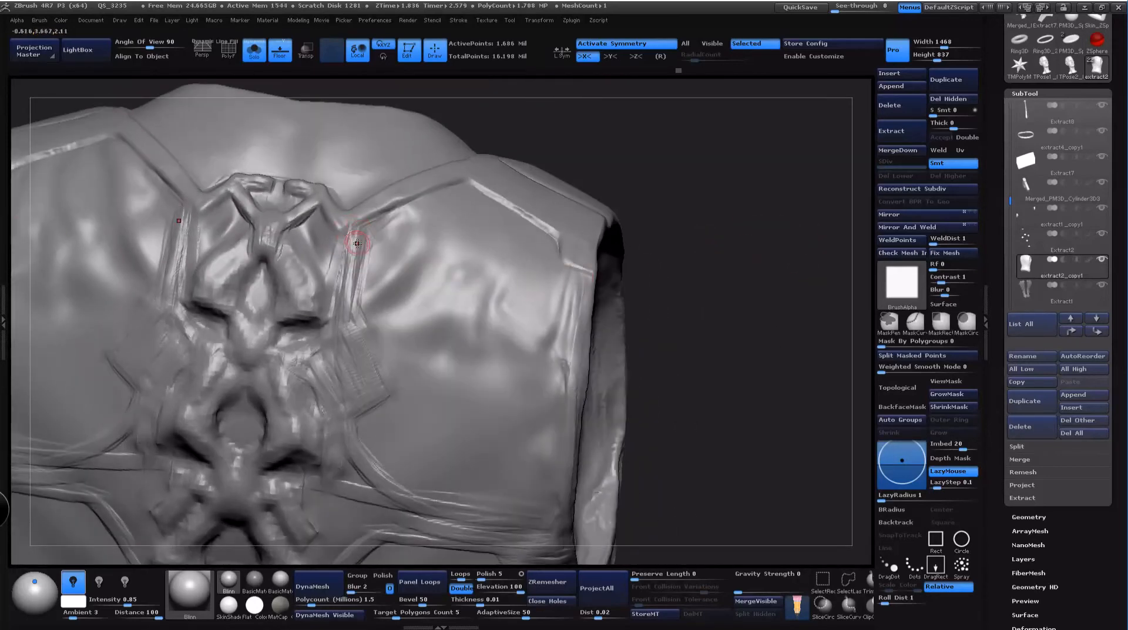
drag(363, 244, 405, 206)
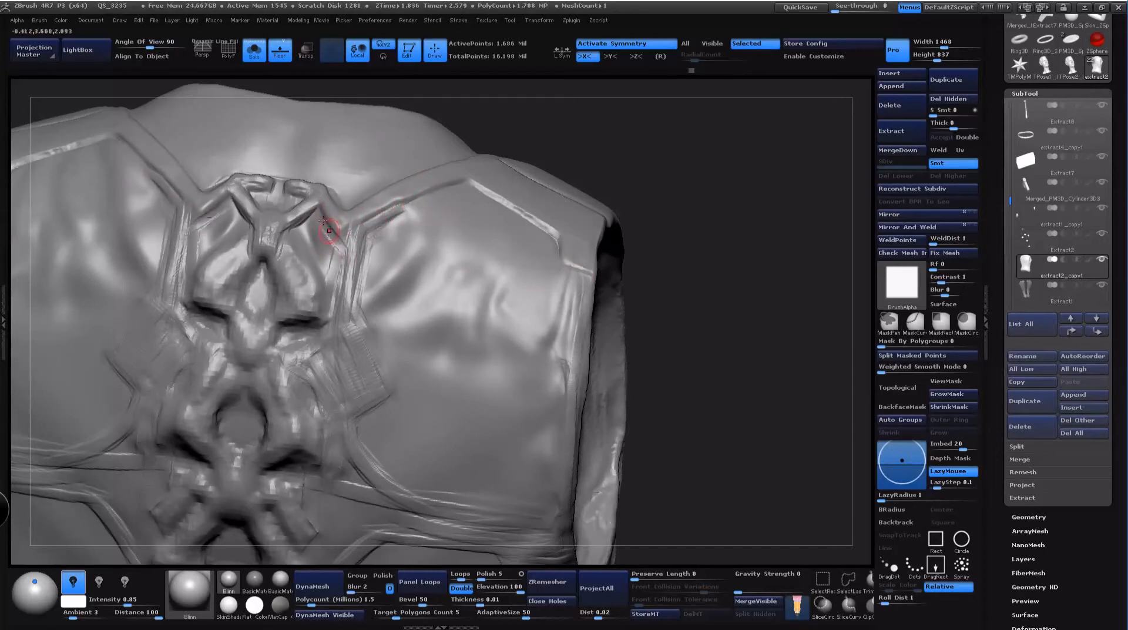
Step: Add fibrous clay strokes in the recess between the top vertebra and the side strap
mouse_move(318, 233)
mouse_down()
mouse_move(339, 265)
mouse_move(337, 289)
mouse_move(340, 246)
mouse_move(337, 322)
mouse_up()
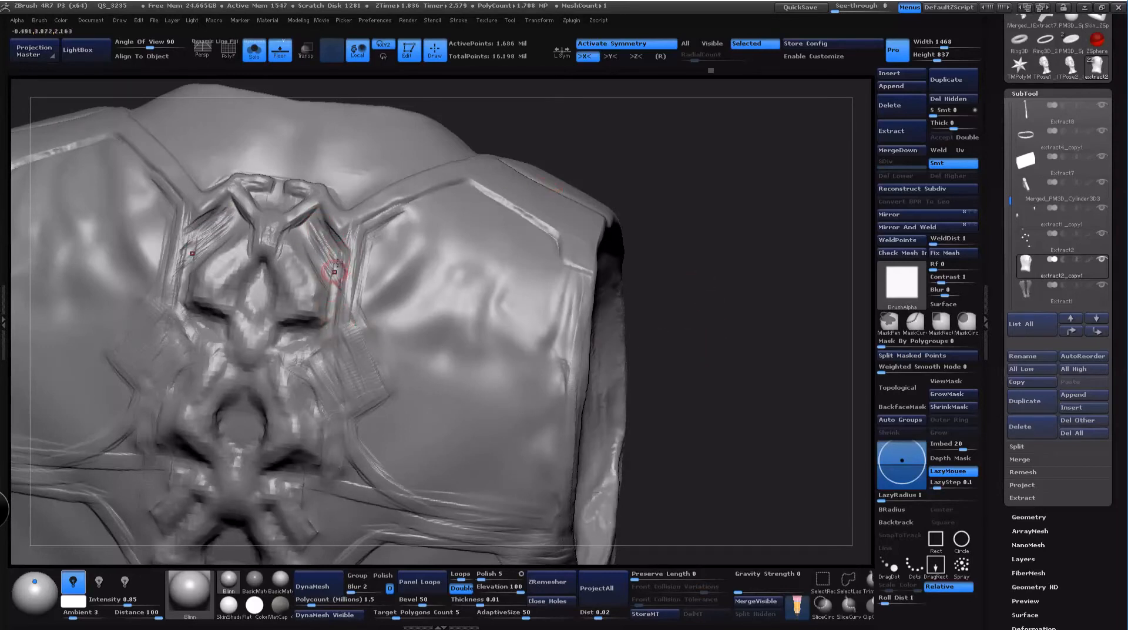
drag(337, 275, 330, 335)
drag(307, 242, 335, 284)
drag(313, 232, 329, 246)
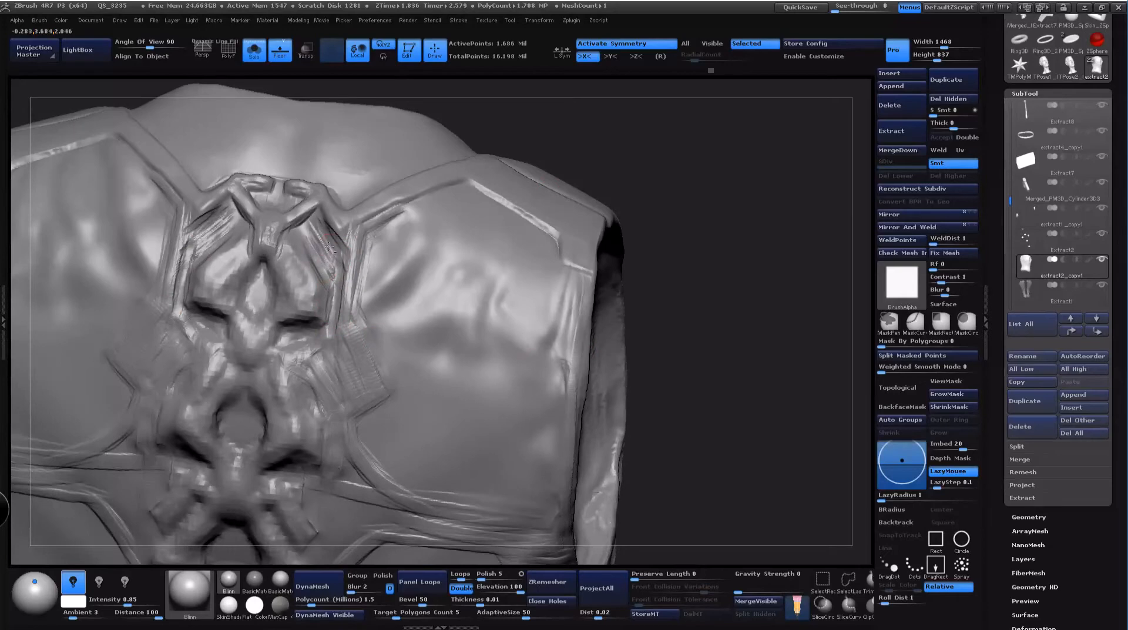
Step: Turn off Solo mode to show the whole figure and fill the V-shaped hollow atop the spine with clay strokes
click(254, 51)
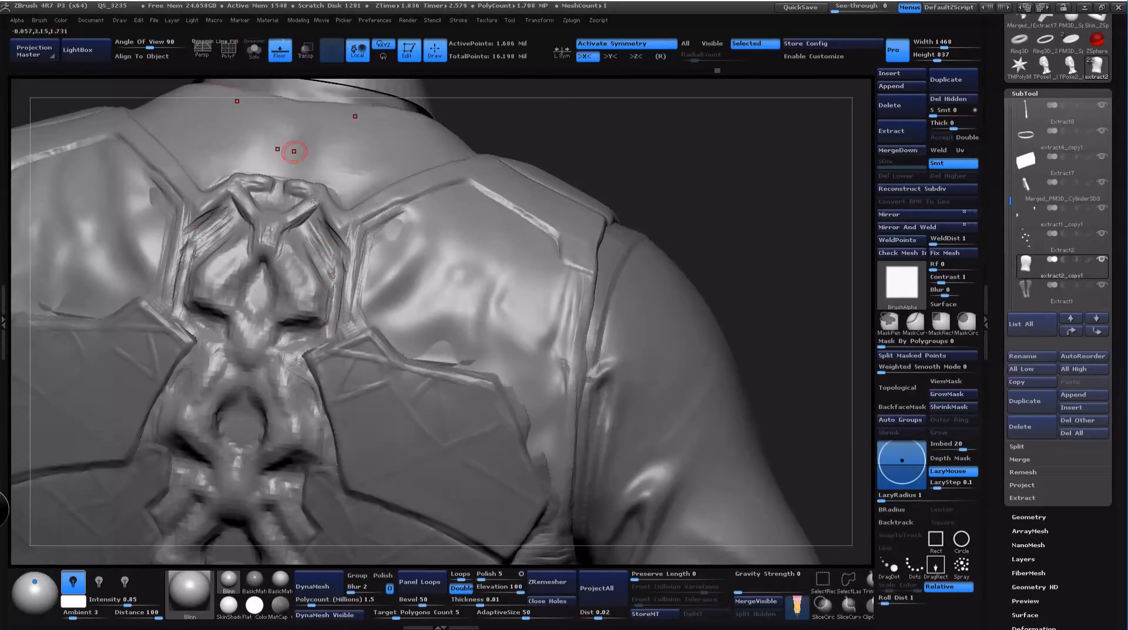
right_drag(358, 255, 373, 293)
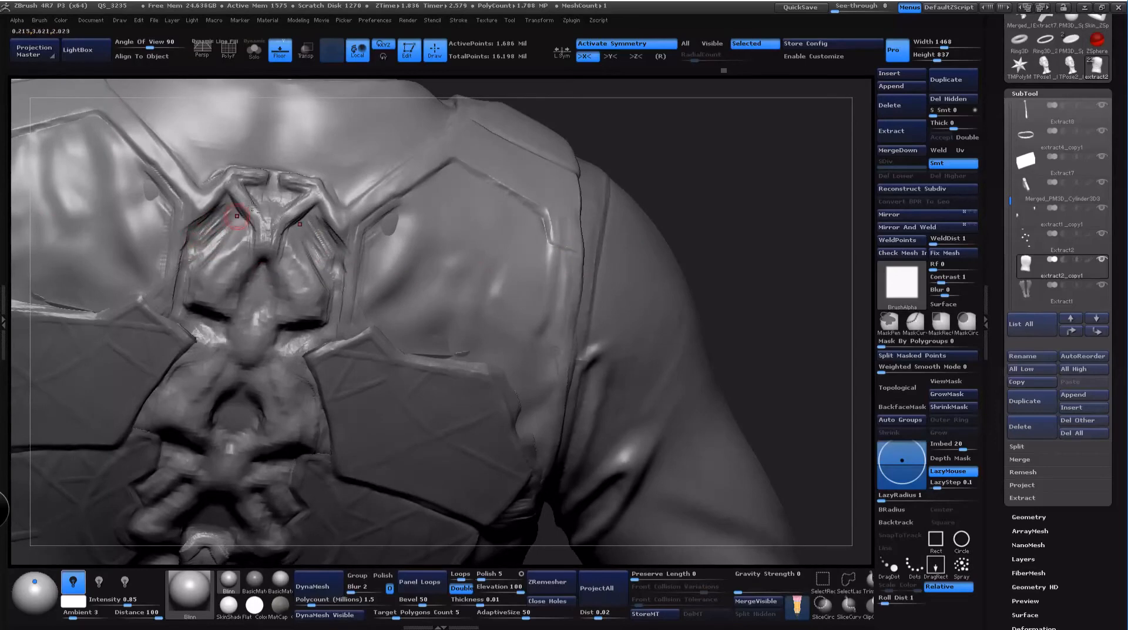
right_drag(763, 238, 710, 286)
right_drag(807, 127, 510, 247)
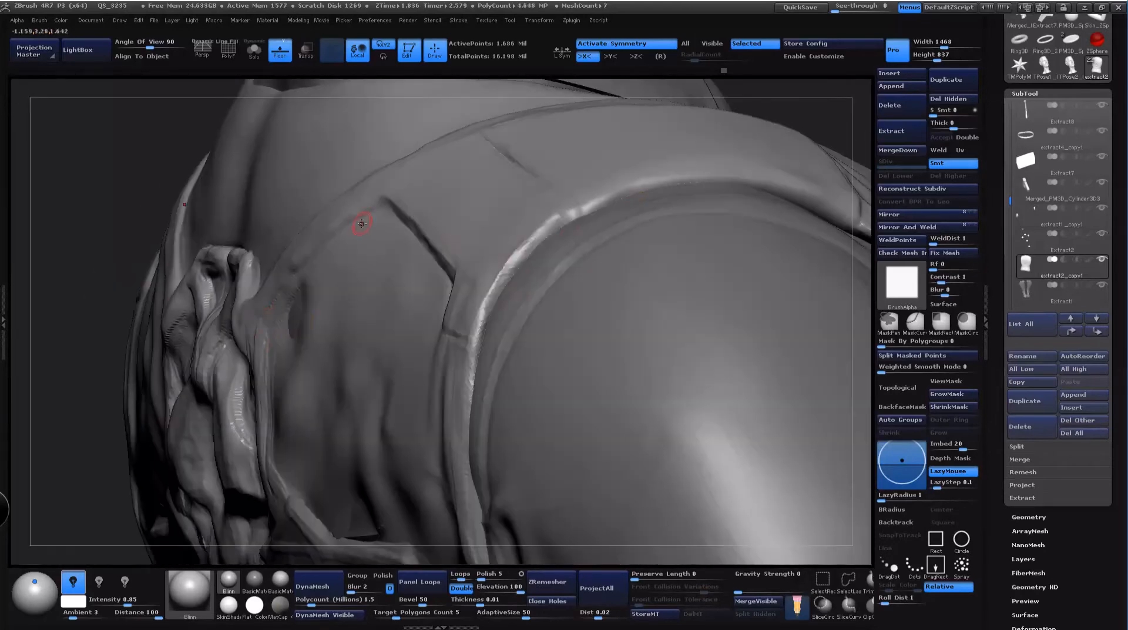
right_drag(812, 105, 518, 260)
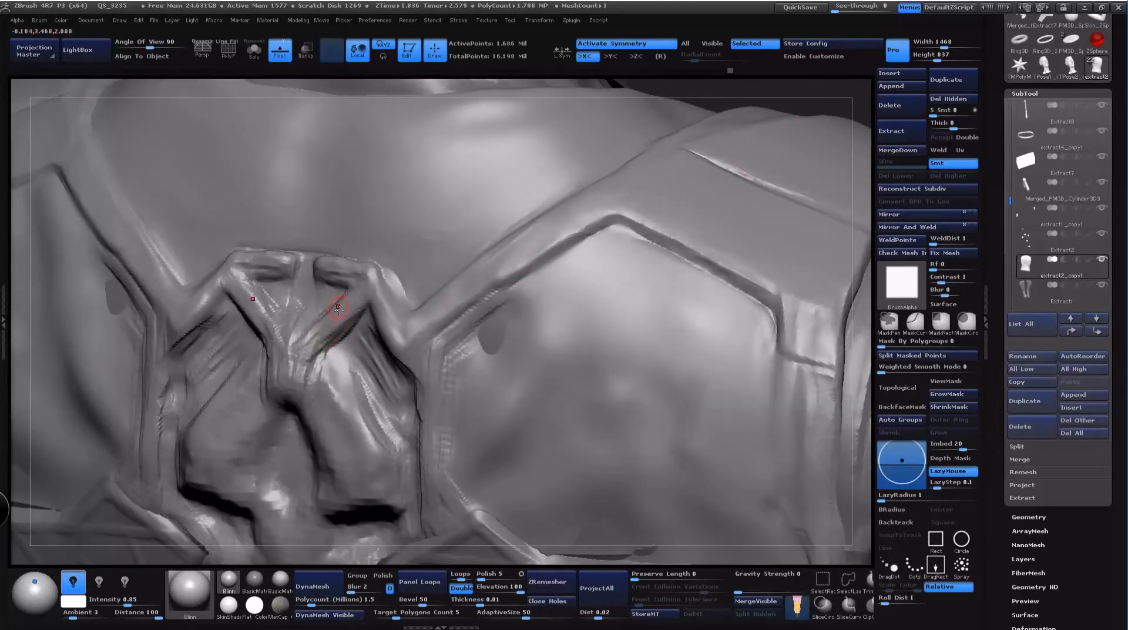
drag(838, 96, 787, 148)
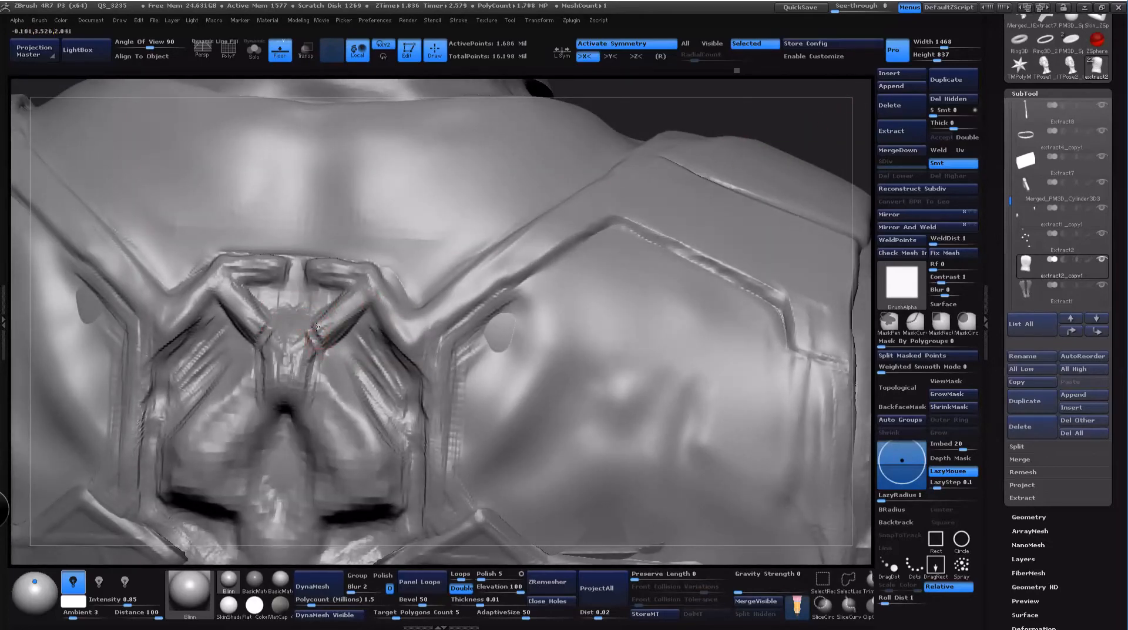
Step: Thicken the diagonal struts of the V at the spine's top and build a round knob on each upper end
drag(321, 330, 367, 299)
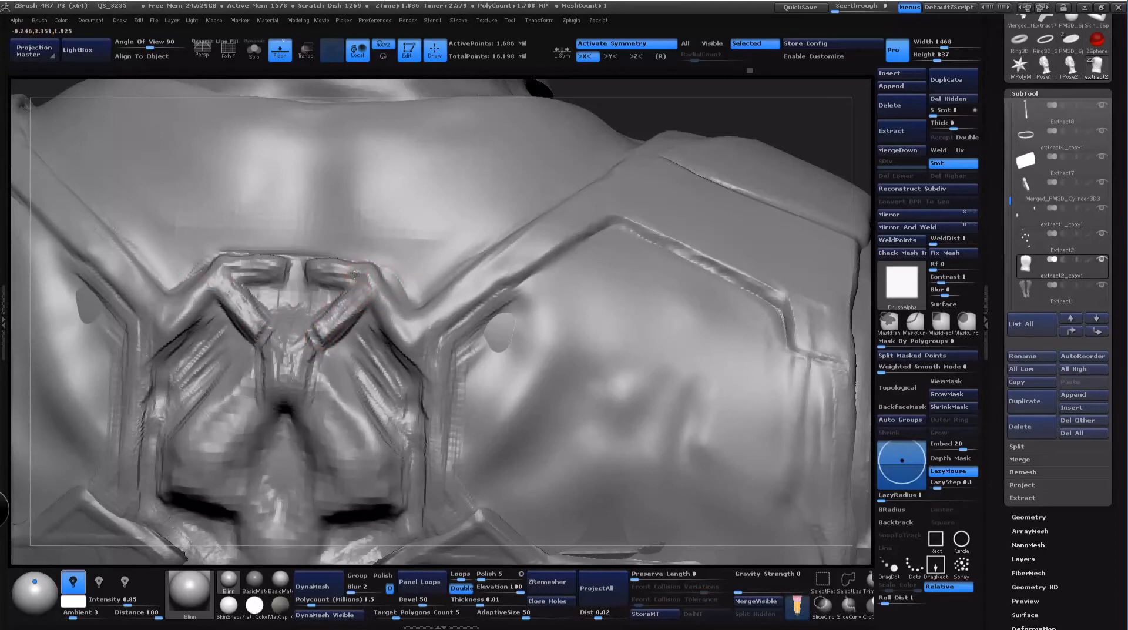
drag(353, 271, 354, 290)
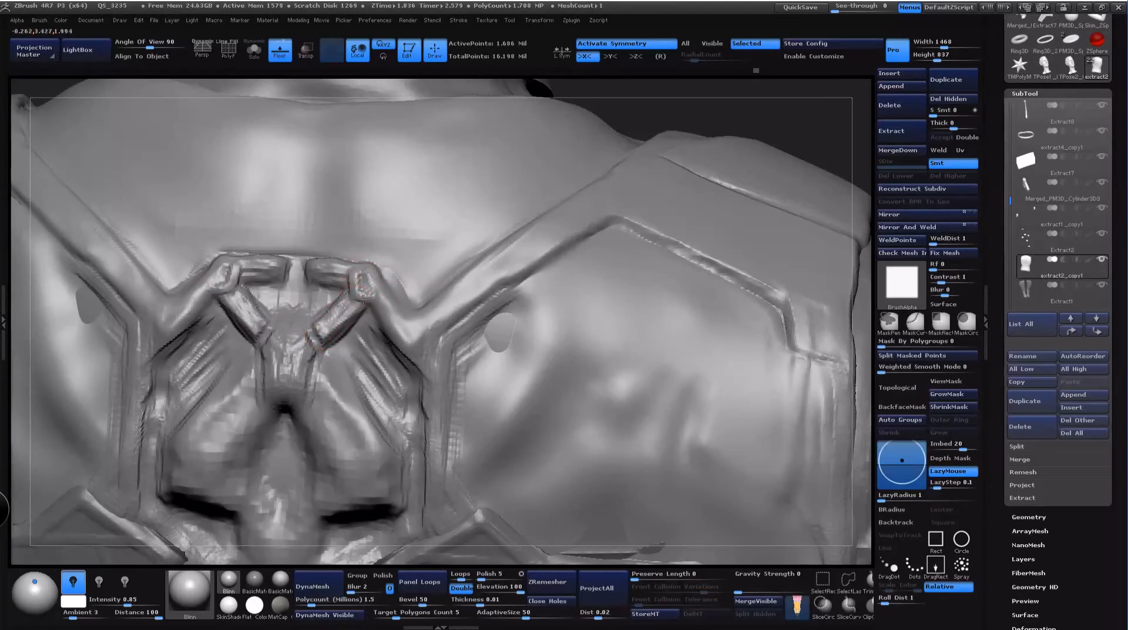
drag(365, 278, 366, 281)
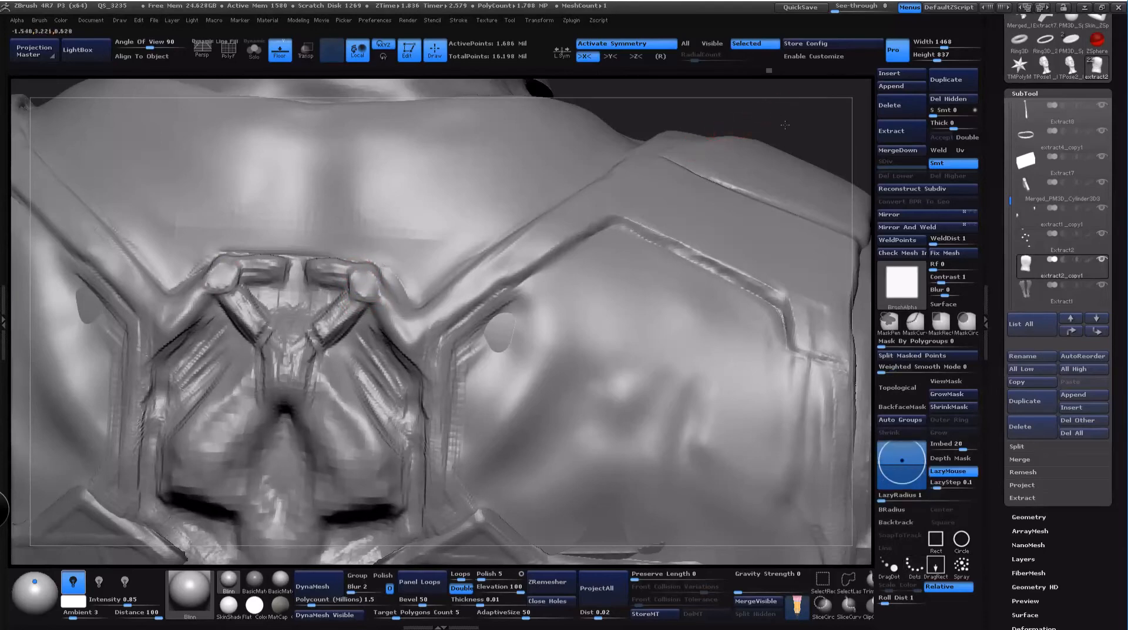
Step: Smooth the knob at the V strut's upper end and build up clay from it along the strap running down beside the spine
mouse_move(785, 125)
mouse_down()
mouse_move(660, 234)
mouse_move(658, 306)
mouse_up()
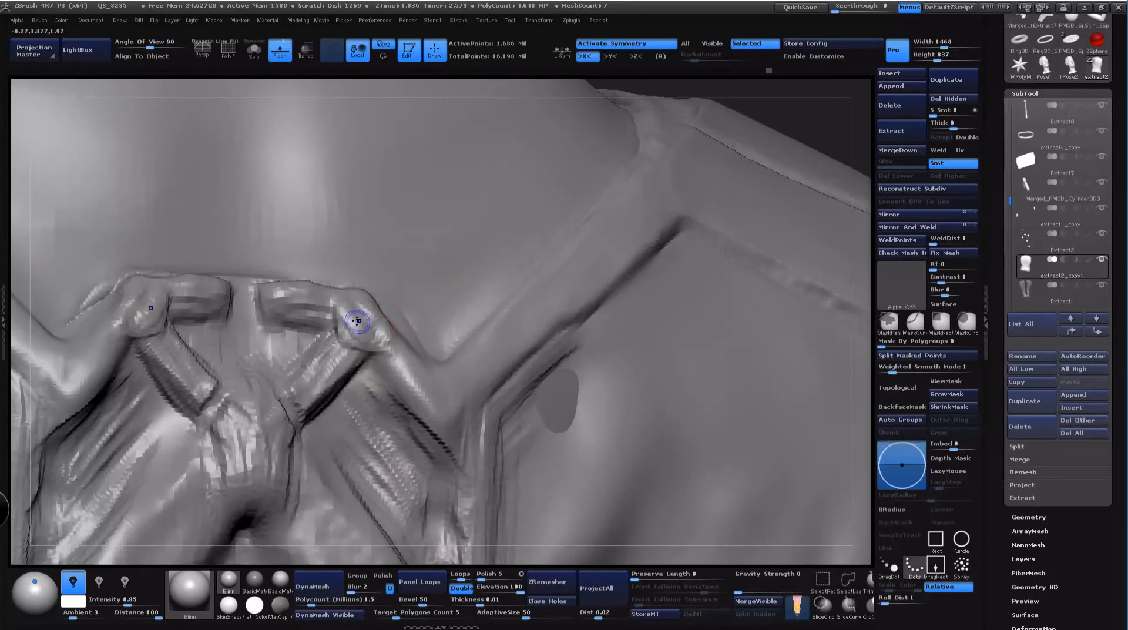
mouse_move(357, 322)
shift+mouse_down()
mouse_move(375, 315)
mouse_move(384, 337)
shift+mouse_up()
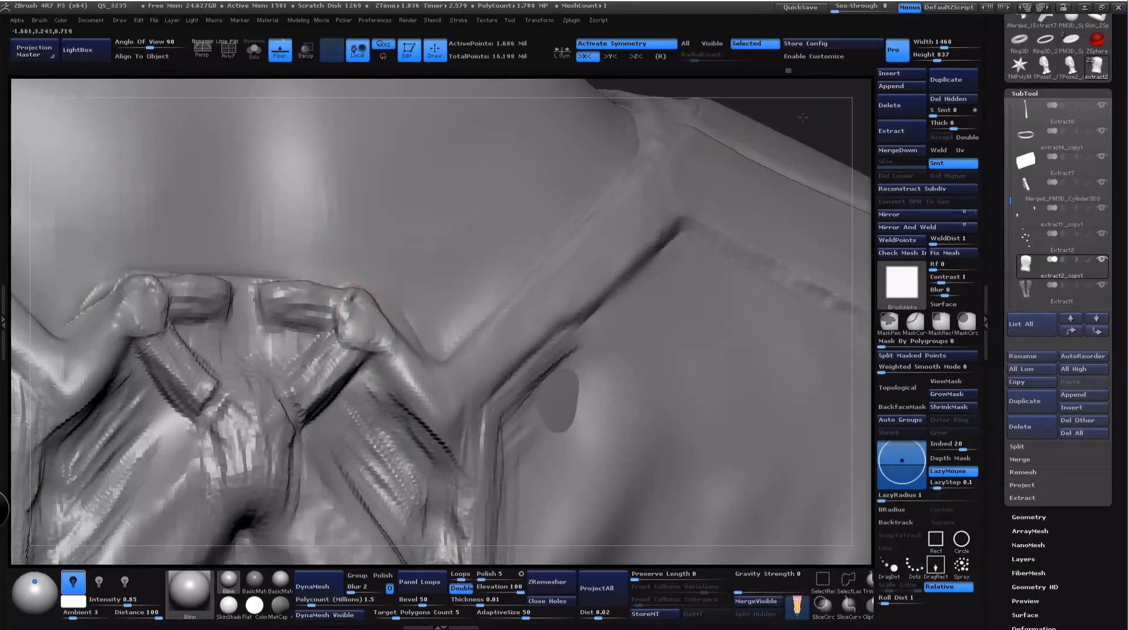
drag(803, 117, 756, 124)
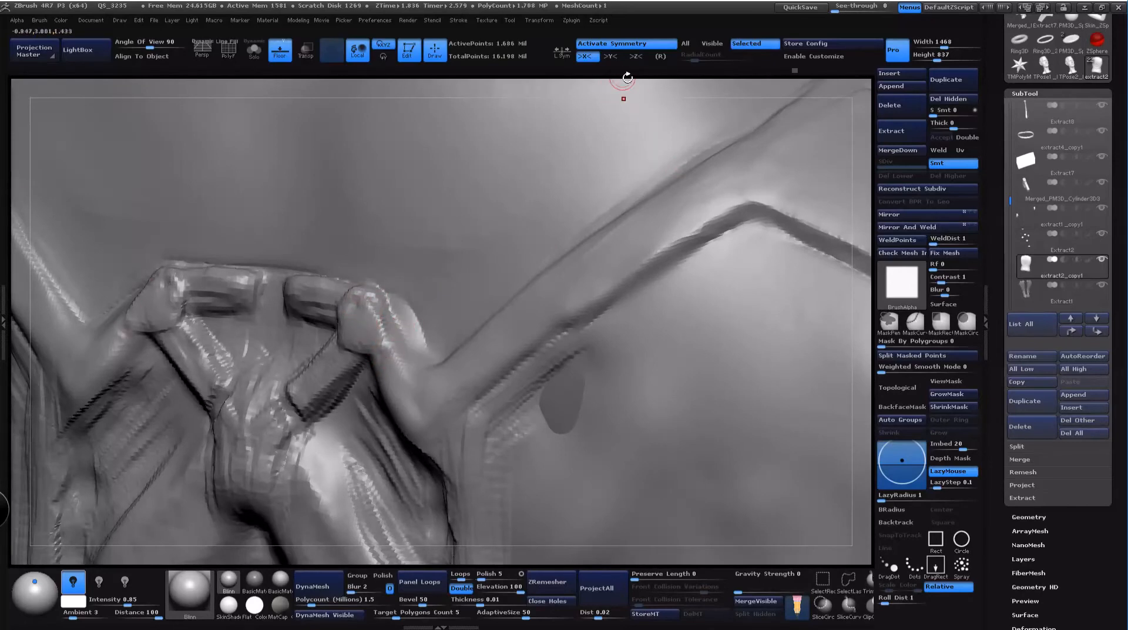
drag(625, 84, 676, 94)
key(space)
mouse_move(432, 372)
mouse_down()
mouse_move(436, 385)
mouse_move(417, 374)
mouse_move(454, 416)
mouse_up()
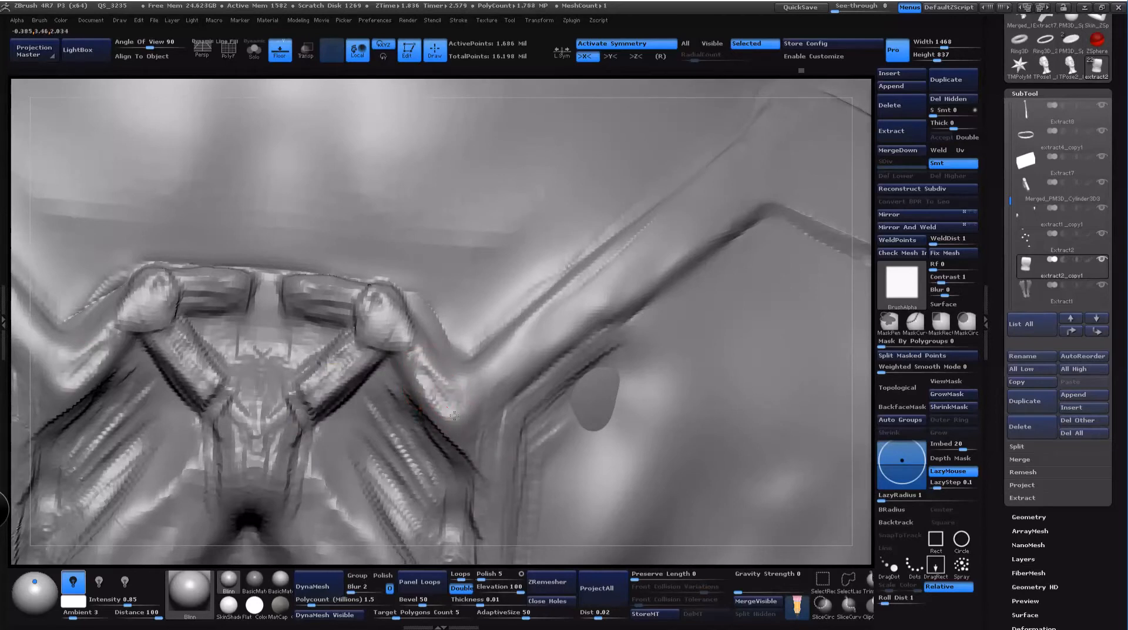
key(space)
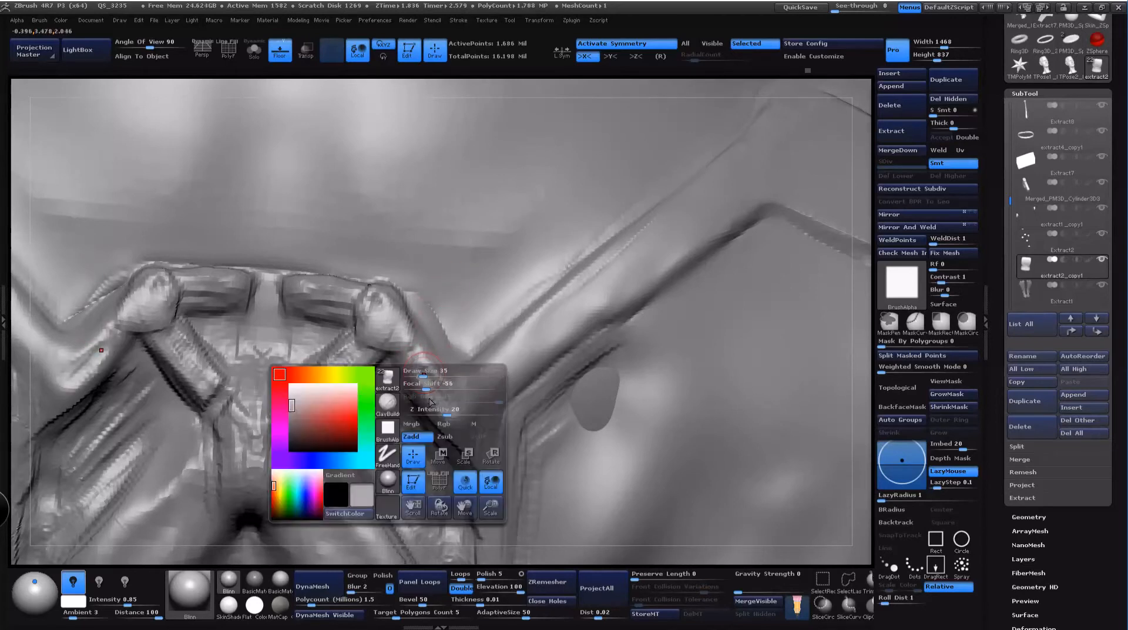
mouse_move(422, 373)
mouse_down()
mouse_move(398, 377)
mouse_move(437, 407)
mouse_move(425, 418)
mouse_move(448, 458)
mouse_up()
key(space)
Step: Cover the dark oval patch beneath the diagonal shoulder seam with clay strokes, and smooth the area along the seam
drag(633, 342, 650, 342)
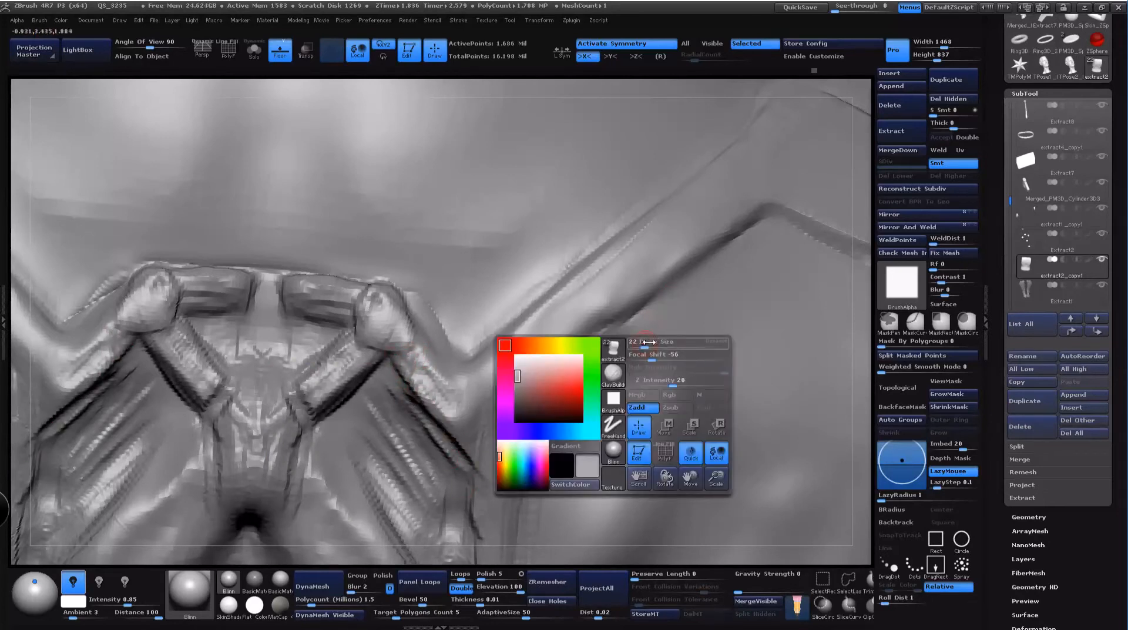
drag(681, 285, 608, 348)
drag(747, 237, 595, 359)
mouse_move(705, 287)
mouse_down()
mouse_move(616, 381)
mouse_move(634, 393)
mouse_move(555, 436)
mouse_up()
key(space)
mouse_move(621, 356)
mouse_down()
mouse_move(588, 413)
mouse_move(605, 422)
mouse_up()
mouse_move(614, 382)
shift+mouse_down()
mouse_move(567, 444)
mouse_move(705, 288)
shift+mouse_up()
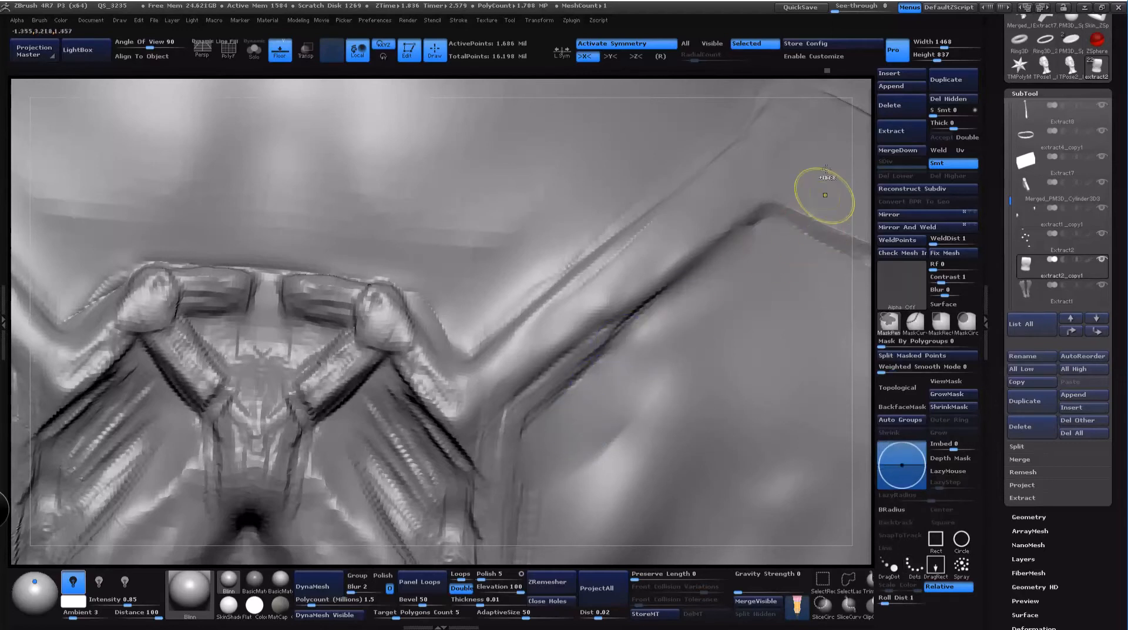
key(space)
shift+drag(726, 277, 603, 432)
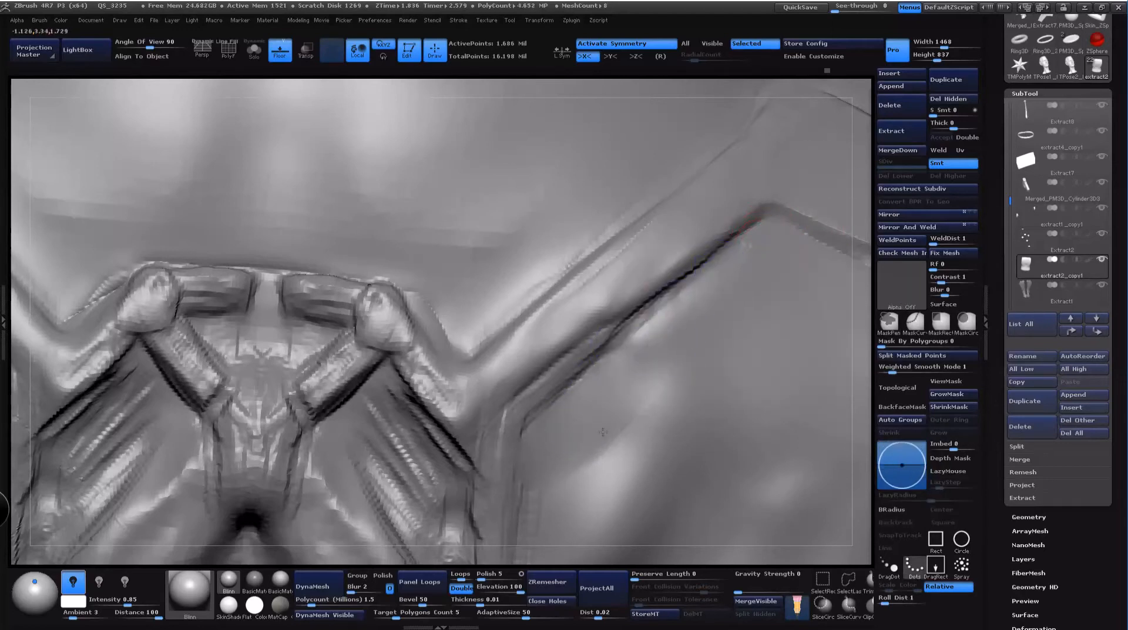
Step: Set the Smooth brush's Z Intensity to 43
alt+drag(864, 345, 866, 322)
key(space)
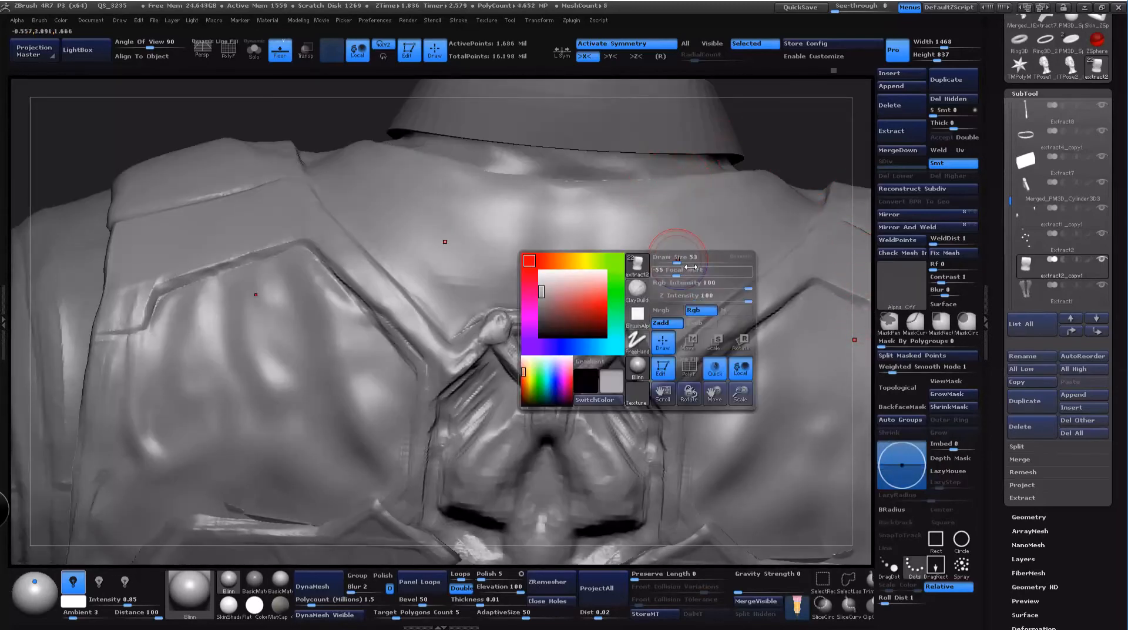
click(717, 296)
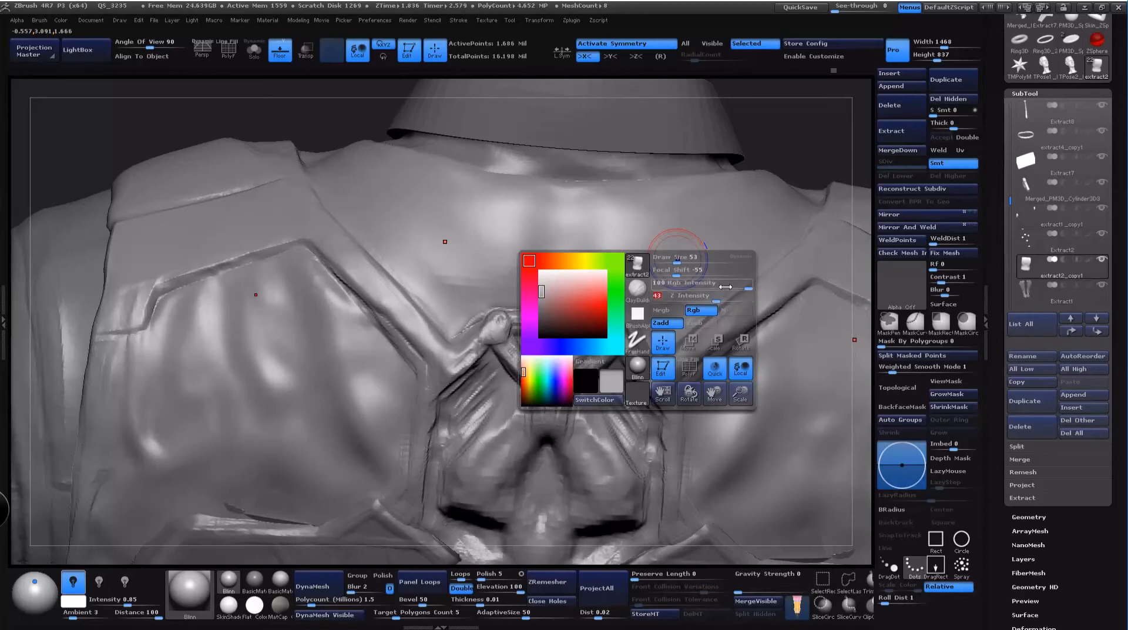
drag(863, 346, 784, 339)
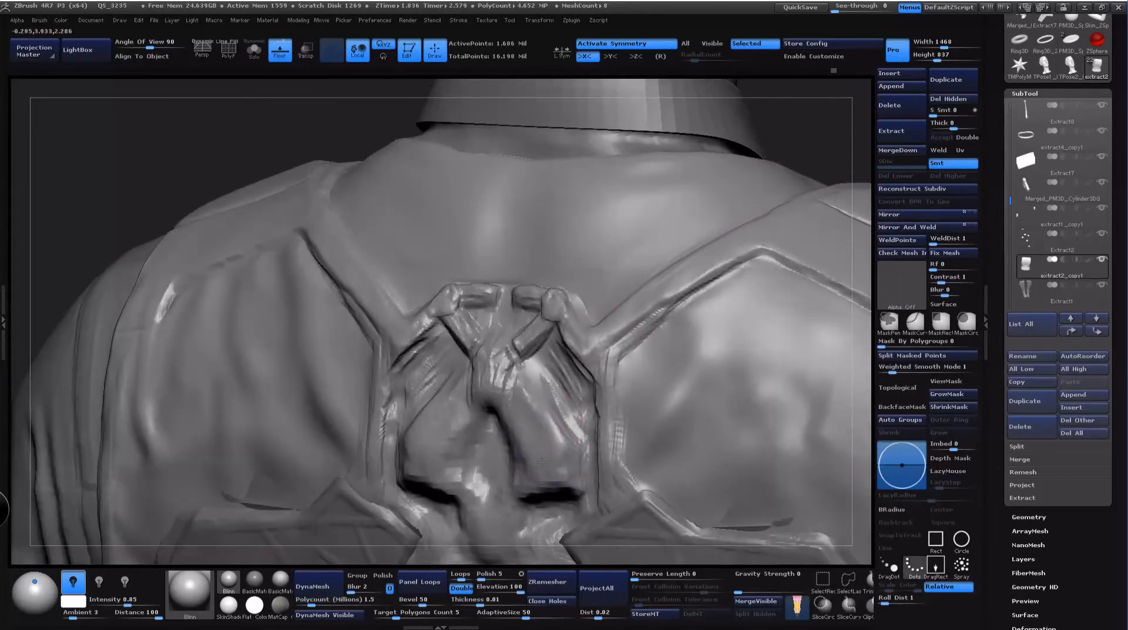
mouse_move(813, 151)
mouse_down()
mouse_move(824, 159)
mouse_move(801, 125)
mouse_move(802, 176)
mouse_up()
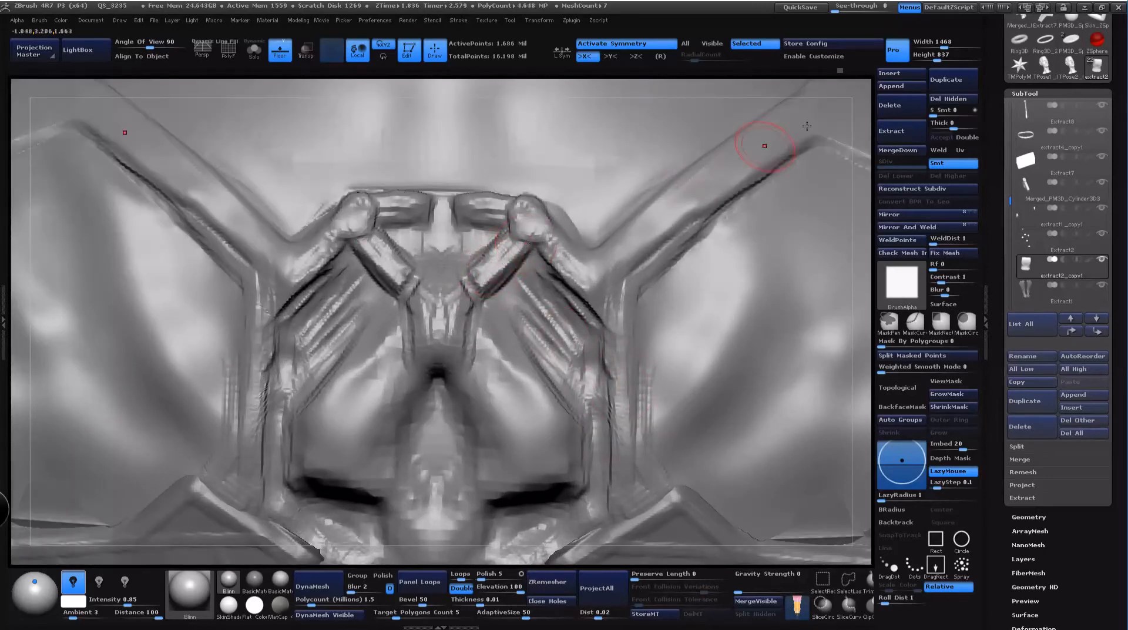
Step: Adjust the clay brush size and sharpen and thicken the two short horizontal bars at the spine's top
alt+drag(843, 88, 834, 155)
key(space)
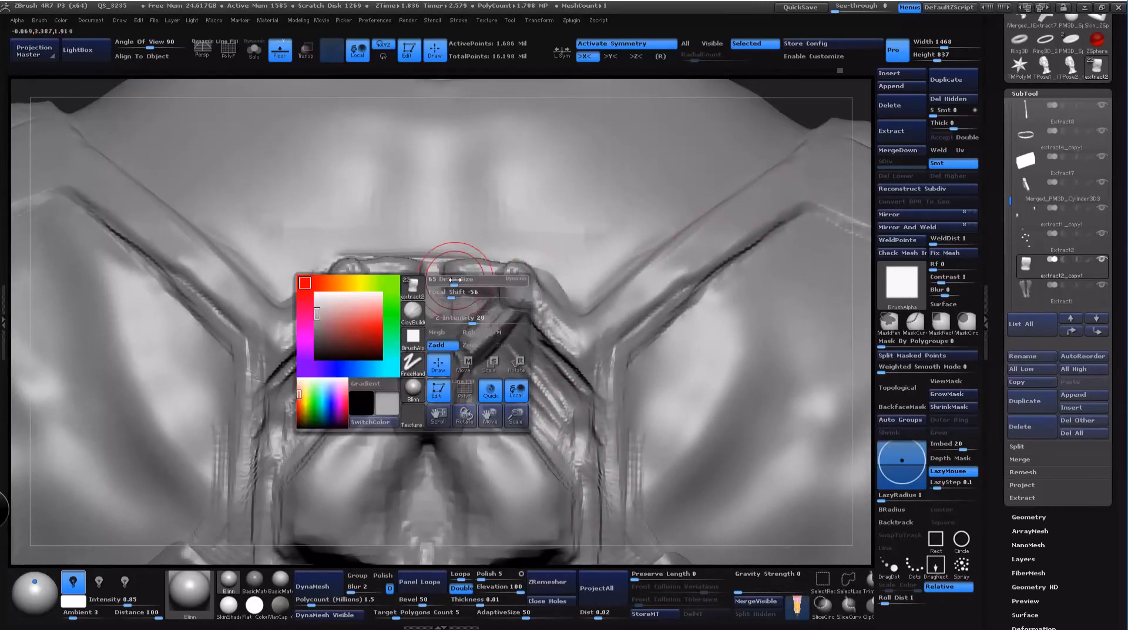
key(space)
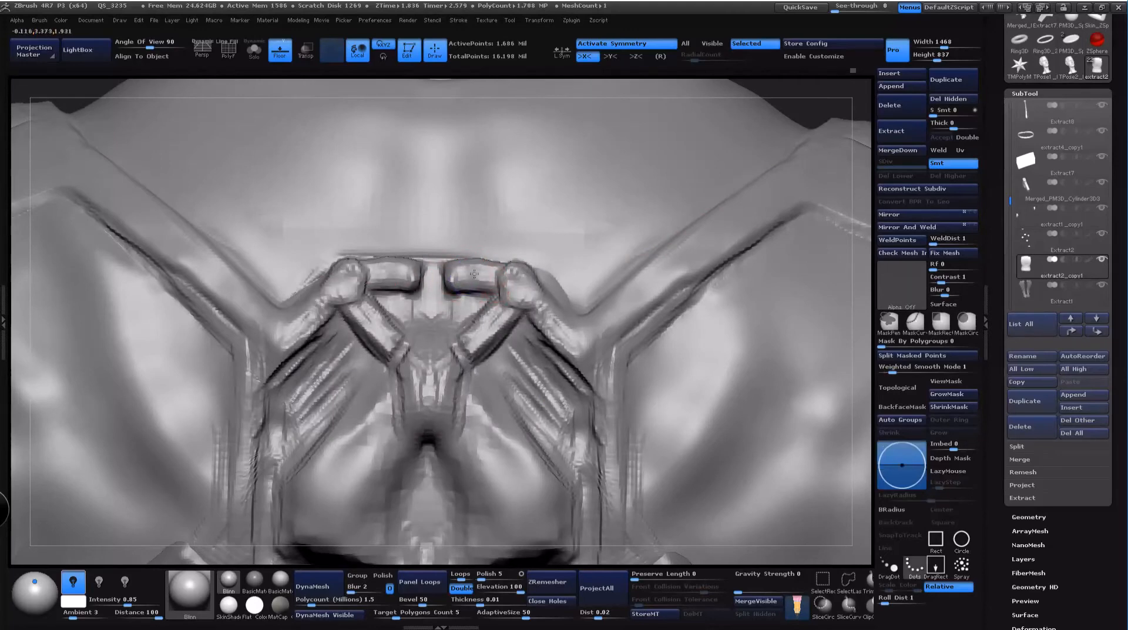
mouse_move(844, 127)
ctrl+right_down()
mouse_move(811, 179)
mouse_move(863, 111)
mouse_move(580, 272)
ctrl+right_up()
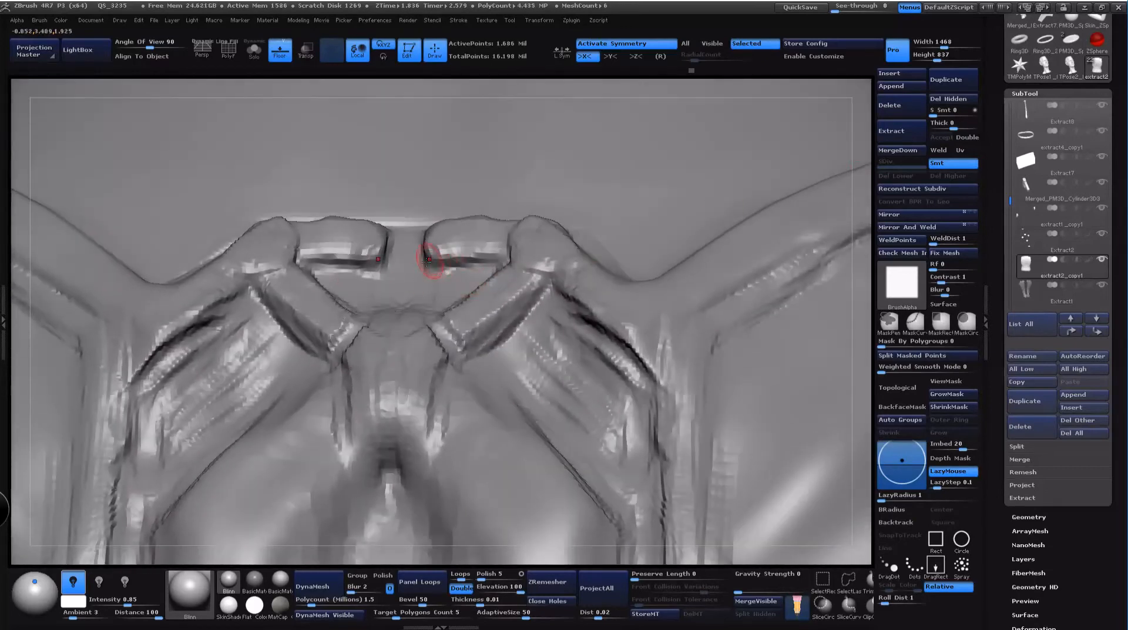
mouse_move(870, 171)
right_down()
mouse_move(782, 235)
mouse_move(503, 264)
right_up()
drag(456, 222, 532, 234)
Step: Build a small round knob on the inner end of each horizontal bar at the spine's top
alt+right_drag(861, 294, 833, 147)
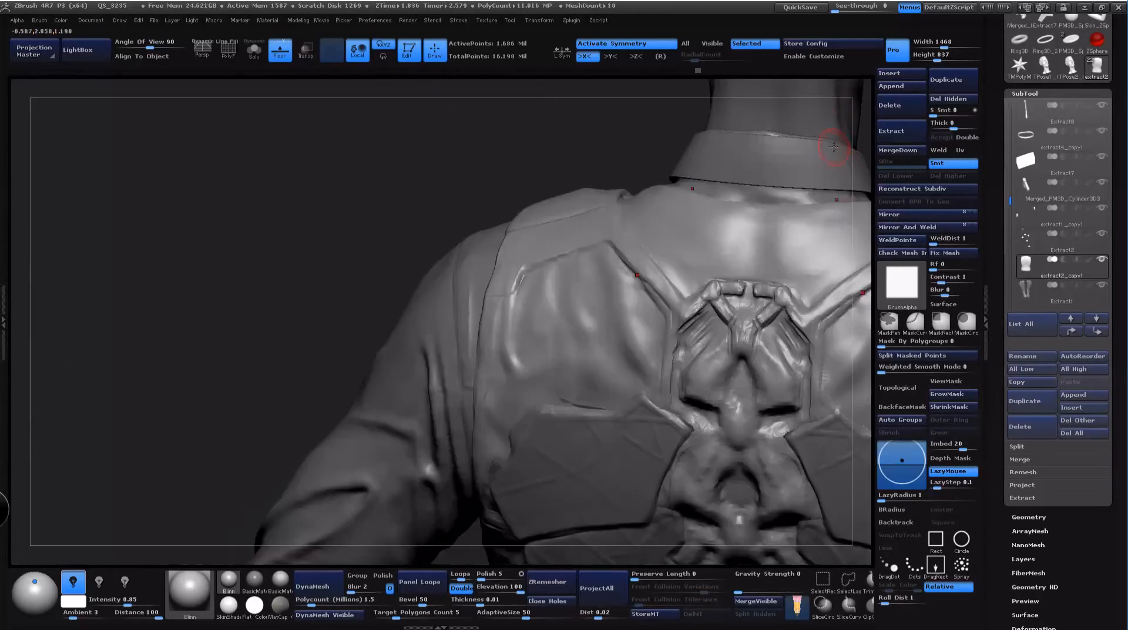
right_drag(360, 135, 83, 280)
ctrl+right_drag(626, 340, 635, 447)
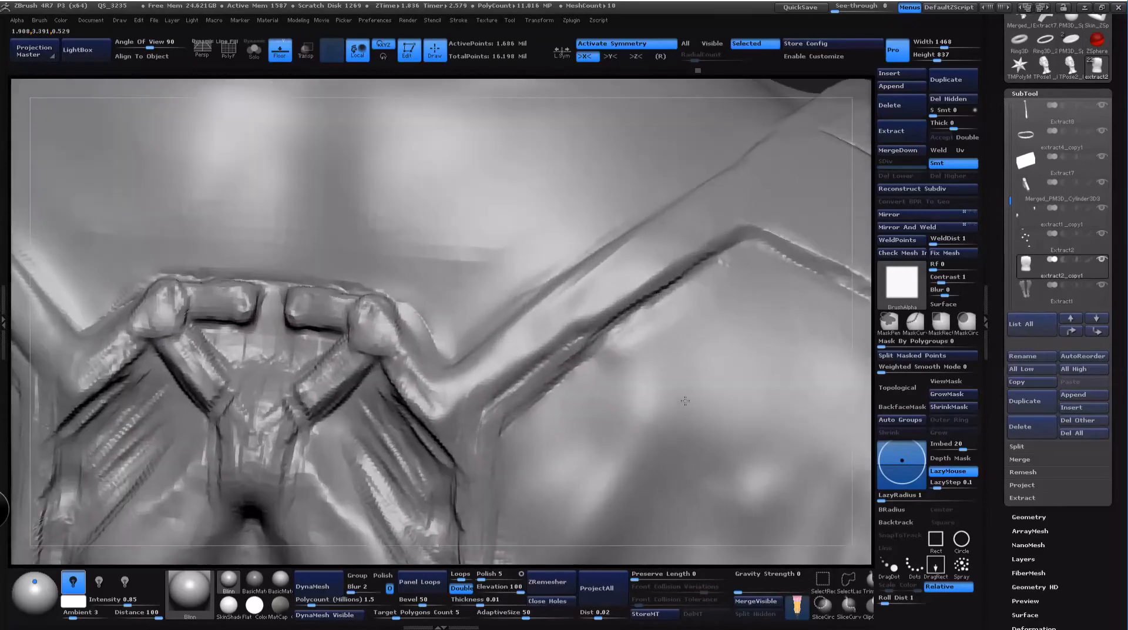
mouse_move(292, 301)
mouse_down()
mouse_move(295, 312)
mouse_move(306, 297)
mouse_up()
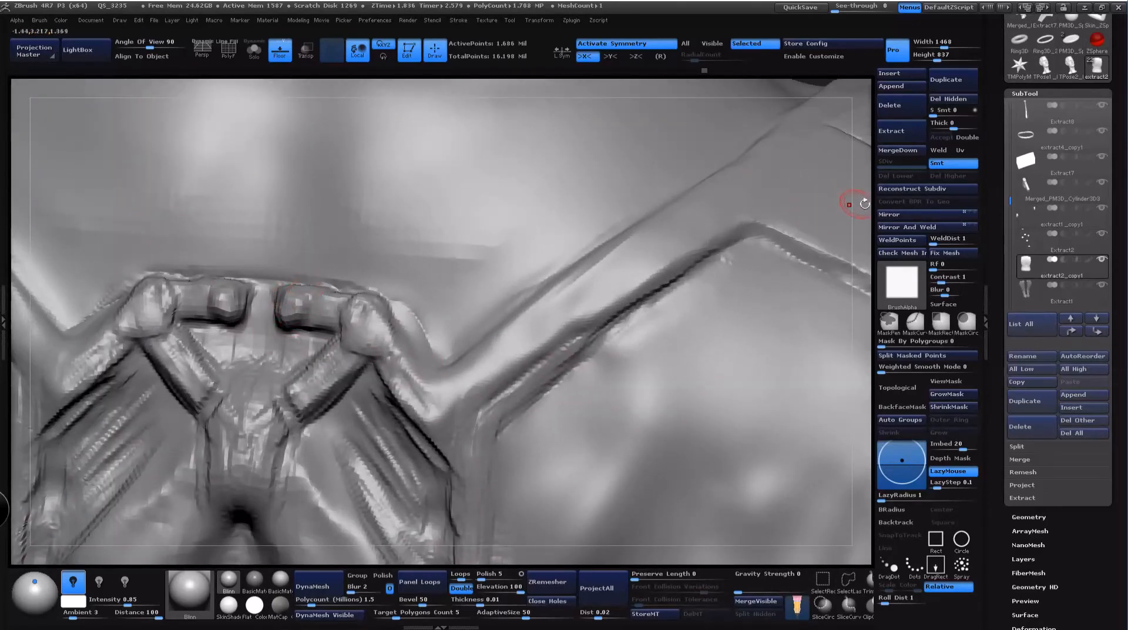
right_drag(864, 203, 335, 350)
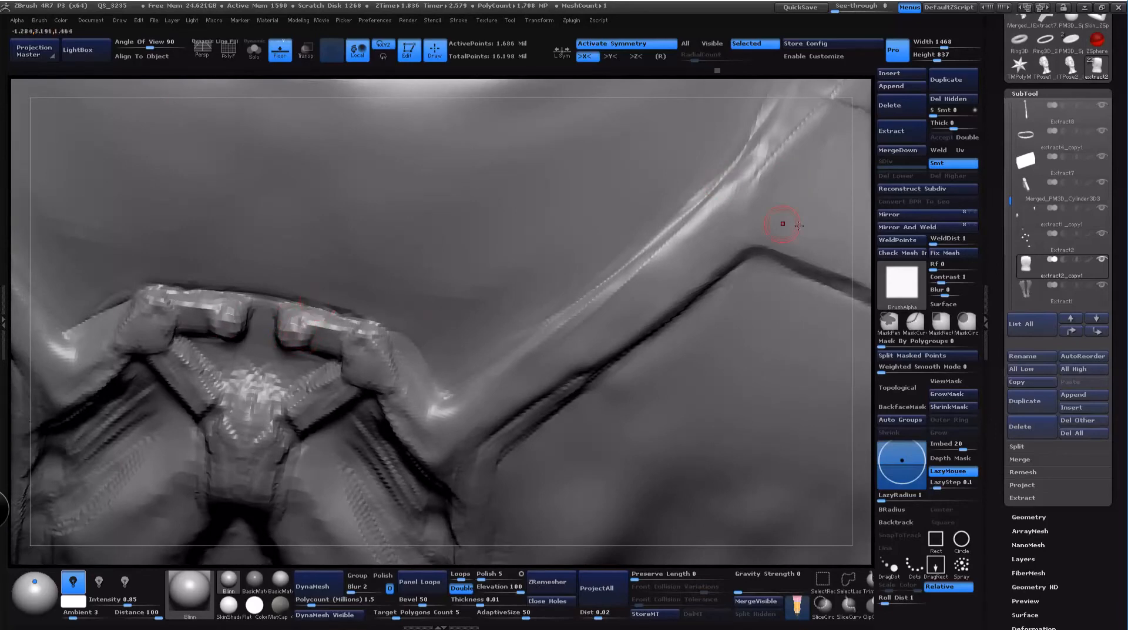
Step: Extend the lower ends of the V-shaped struts with short clay strokes
alt+drag(860, 293, 861, 106)
drag(320, 157, 2, 273)
alt+drag(731, 210, 484, 229)
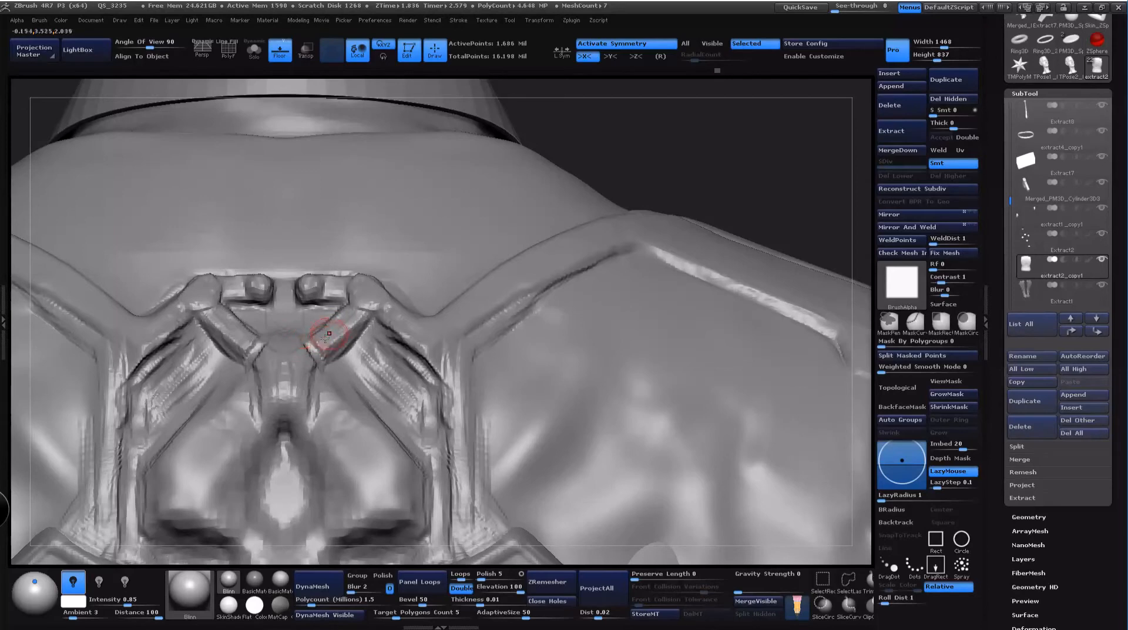
drag(301, 341, 318, 360)
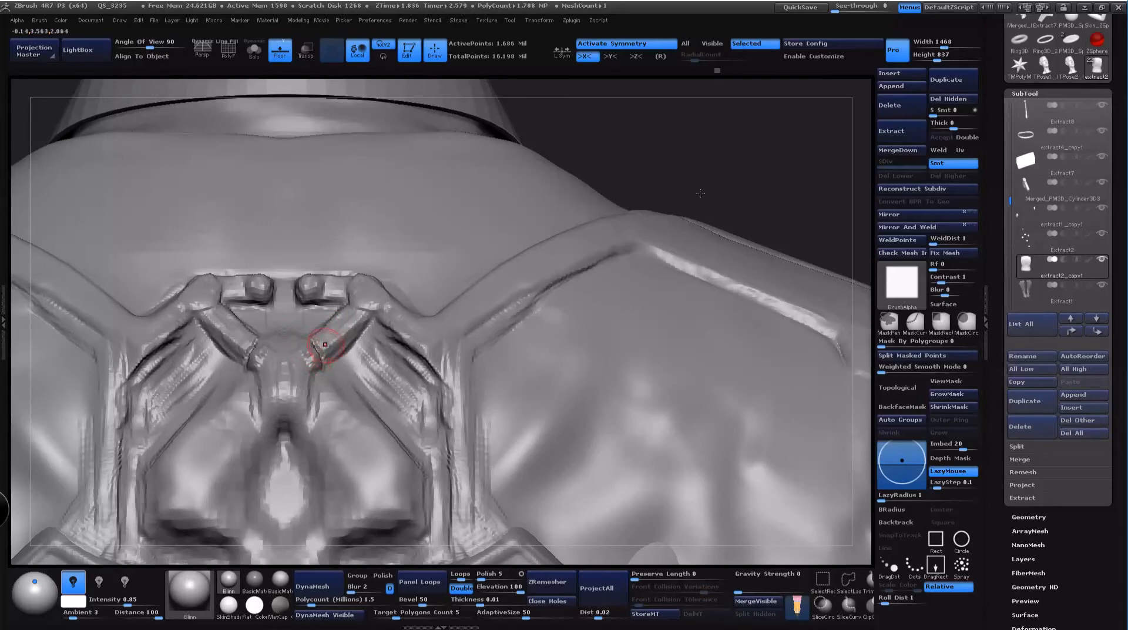
drag(744, 169, 738, 238)
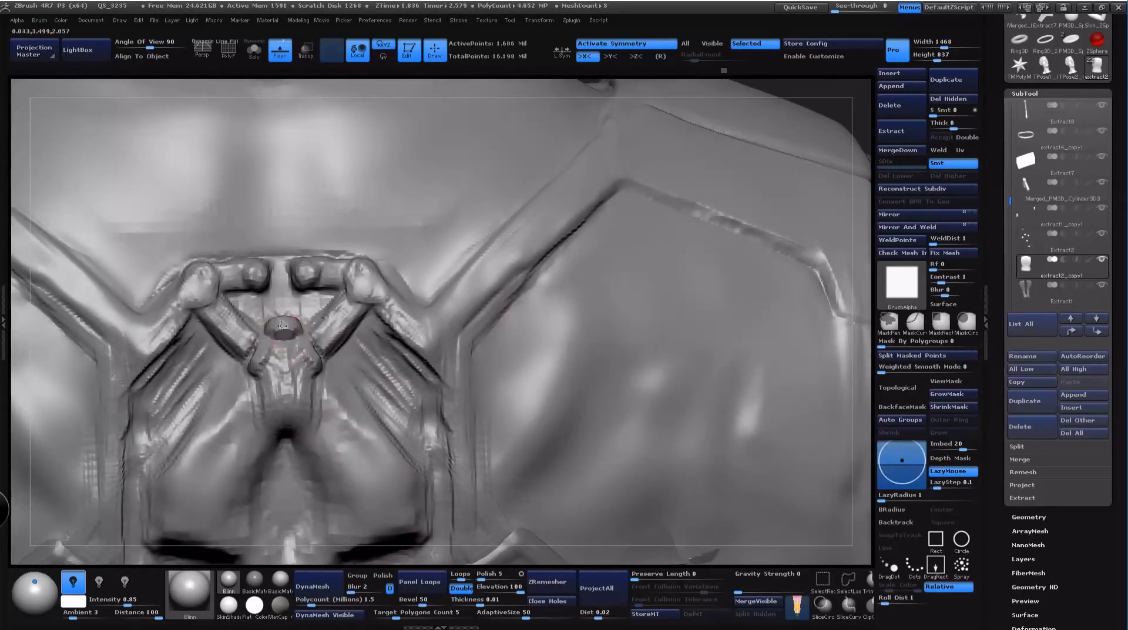
Step: Build a raised bump in the hollow between the V struts and extend it downward into two diverging legs
drag(283, 325, 291, 327)
alt+drag(817, 97, 817, 147)
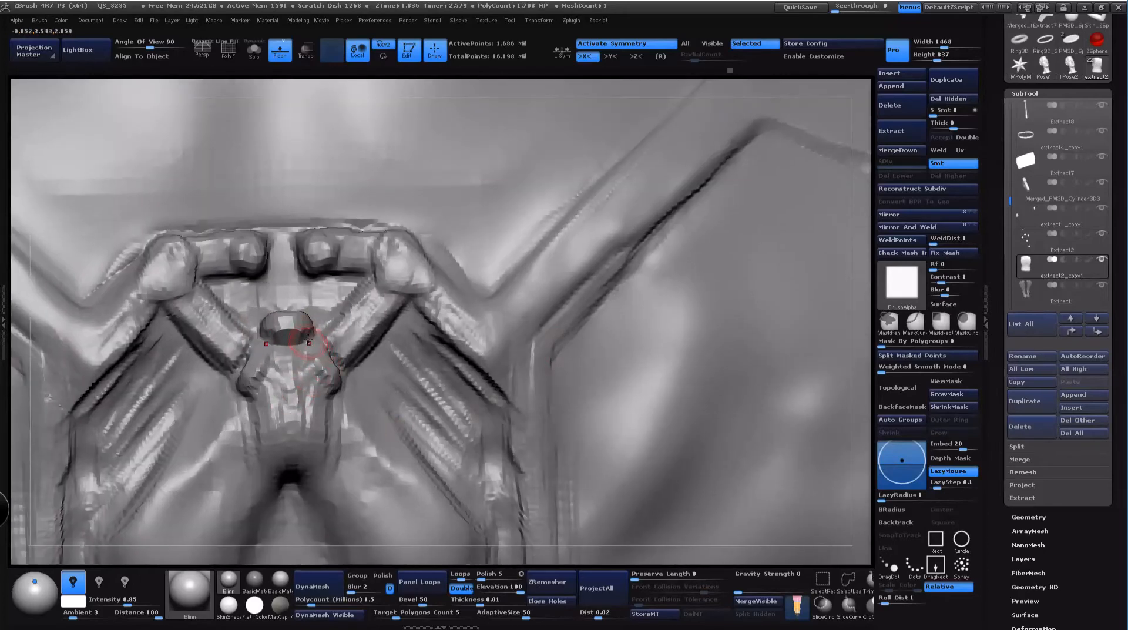
mouse_move(310, 330)
mouse_down()
mouse_move(323, 370)
mouse_move(313, 343)
mouse_move(292, 342)
mouse_move(323, 375)
mouse_move(299, 326)
mouse_move(336, 394)
mouse_up()
drag(861, 87, 788, 96)
drag(244, 325, 265, 375)
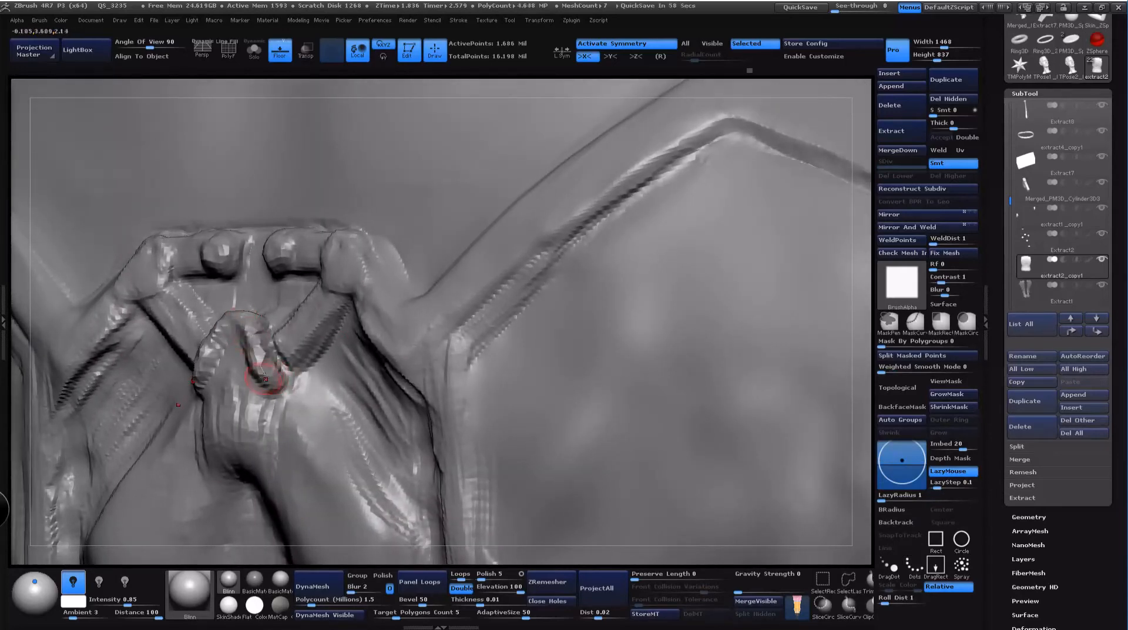
Step: Add a rounded bulge at the foot of each central leg and fill and smooth the gap between the legs
drag(861, 127, 575, 177)
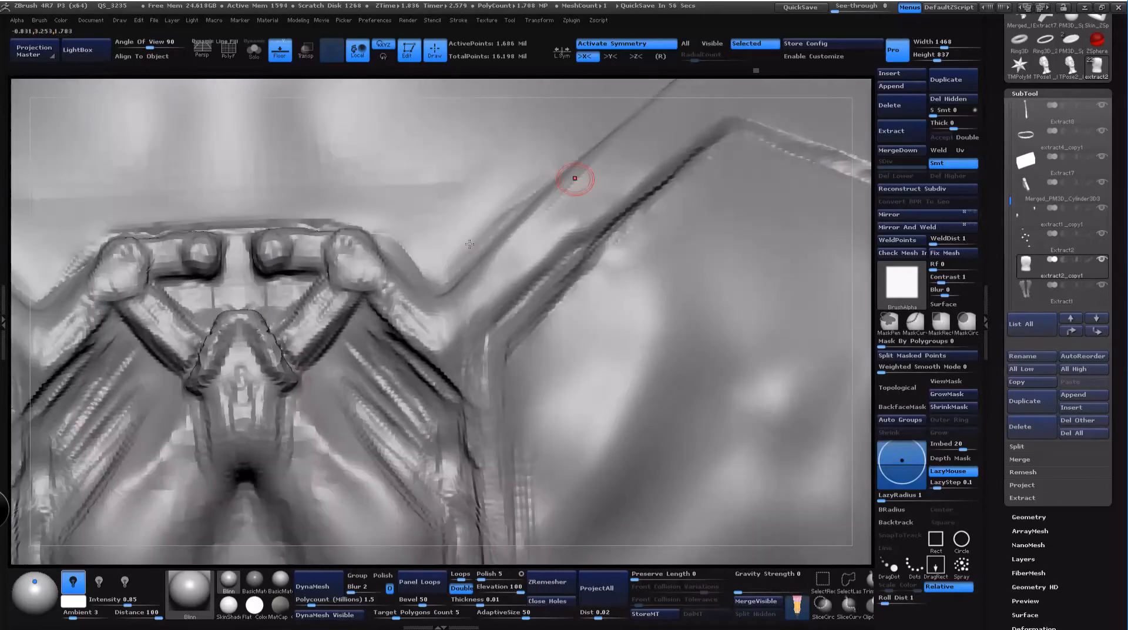
mouse_move(300, 401)
mouse_down()
mouse_move(286, 401)
mouse_move(288, 379)
mouse_move(305, 386)
mouse_up()
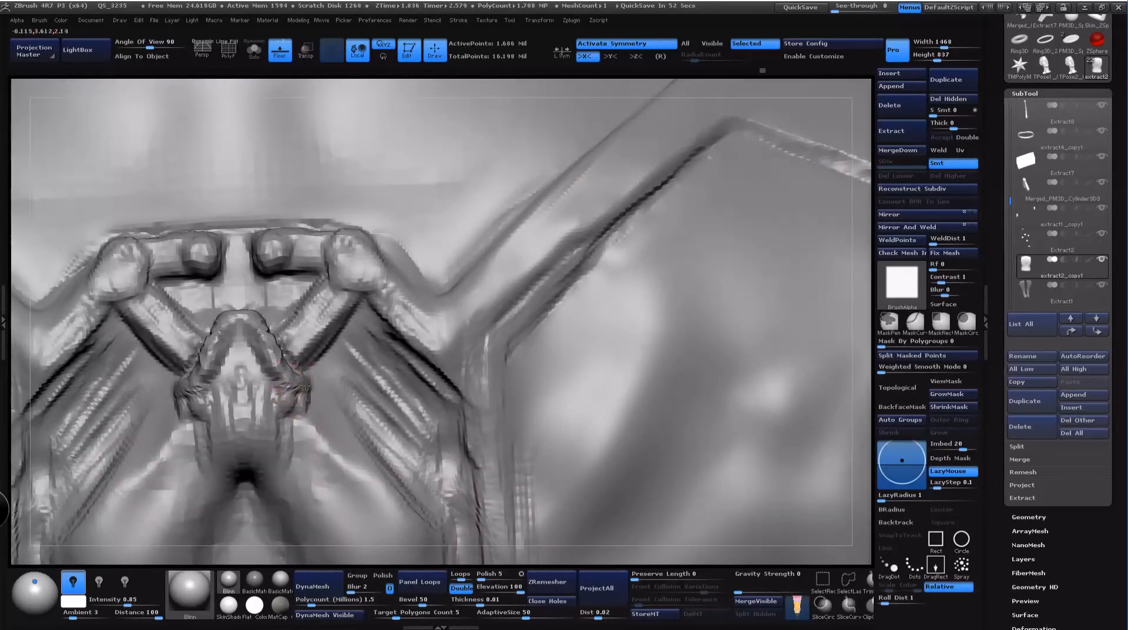
mouse_move(263, 338)
shift+mouse_down()
mouse_move(272, 378)
mouse_move(258, 388)
mouse_move(270, 376)
mouse_move(290, 403)
shift+mouse_up()
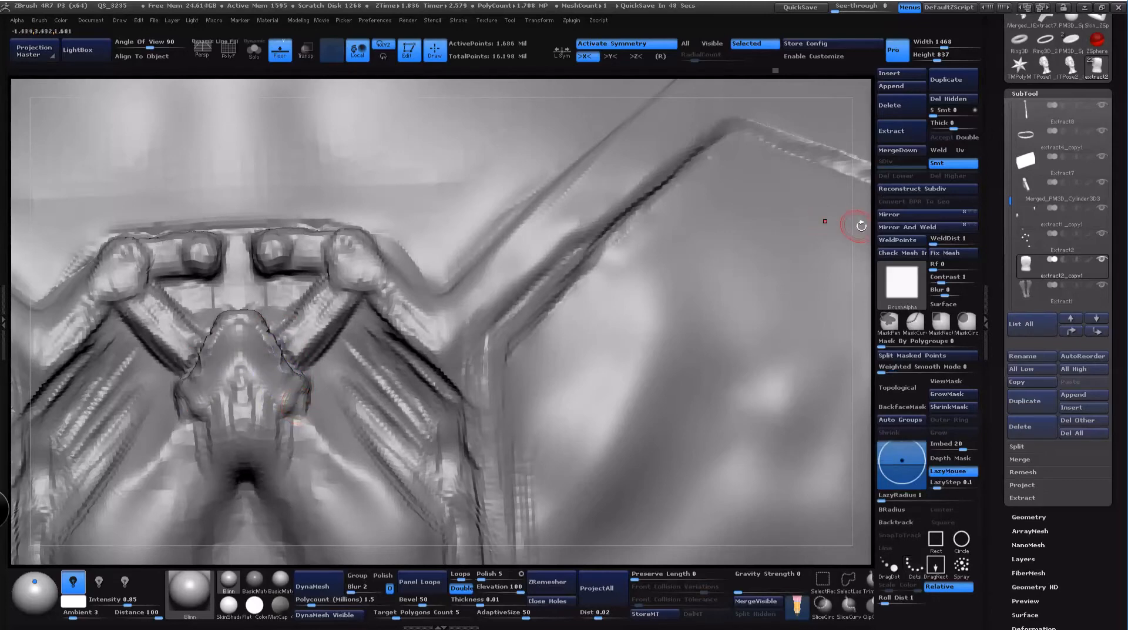
mouse_move(852, 221)
mouse_down()
mouse_move(820, 94)
mouse_move(721, 128)
mouse_up()
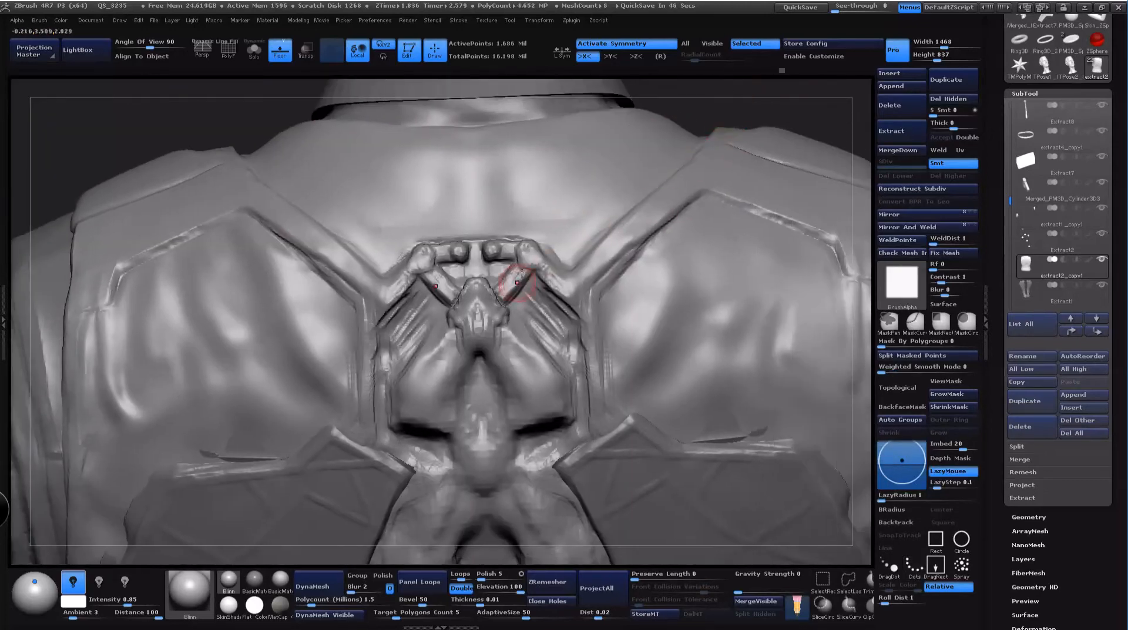
Step: Set the DynaMesh resolution to 352 and remesh the vest
key(space)
drag(586, 273, 590, 271)
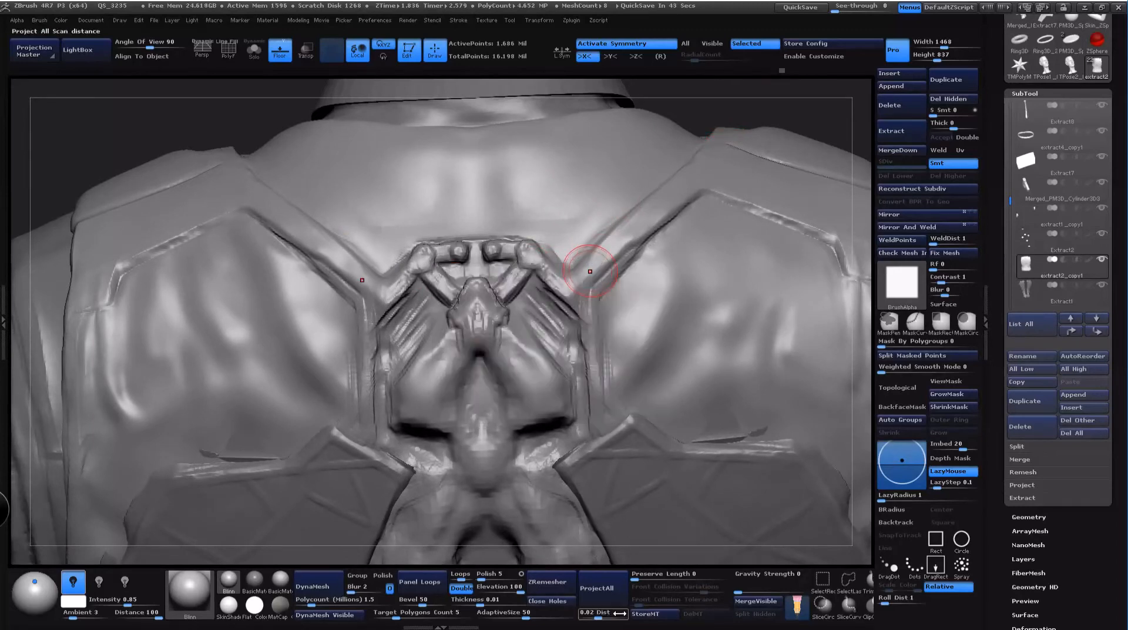
click(1028, 517)
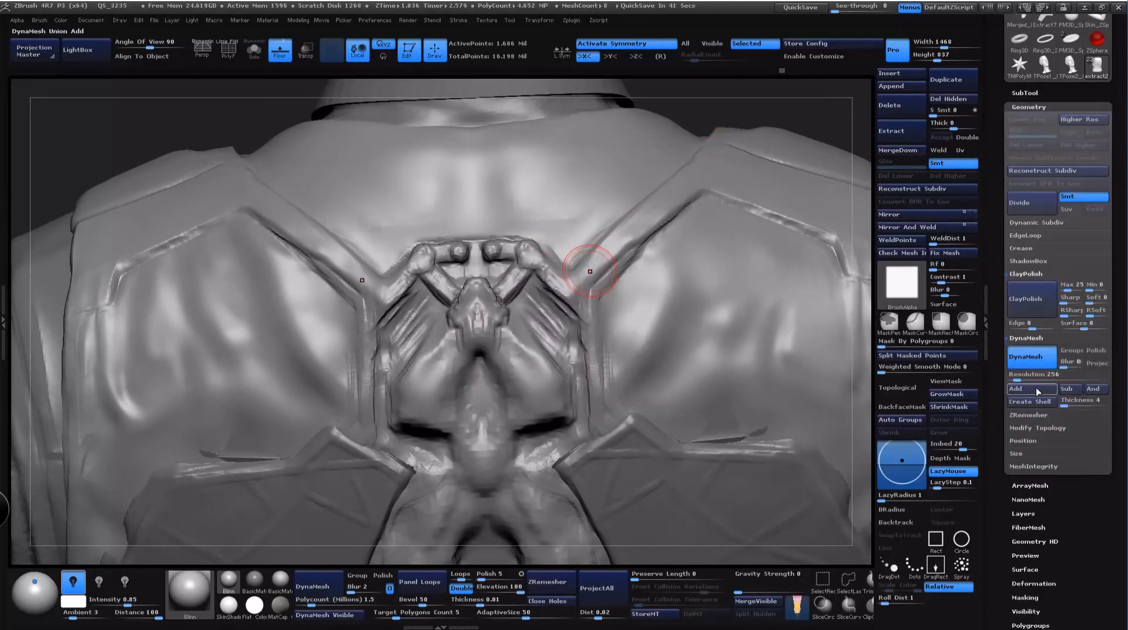
click(1019, 378)
text(352)
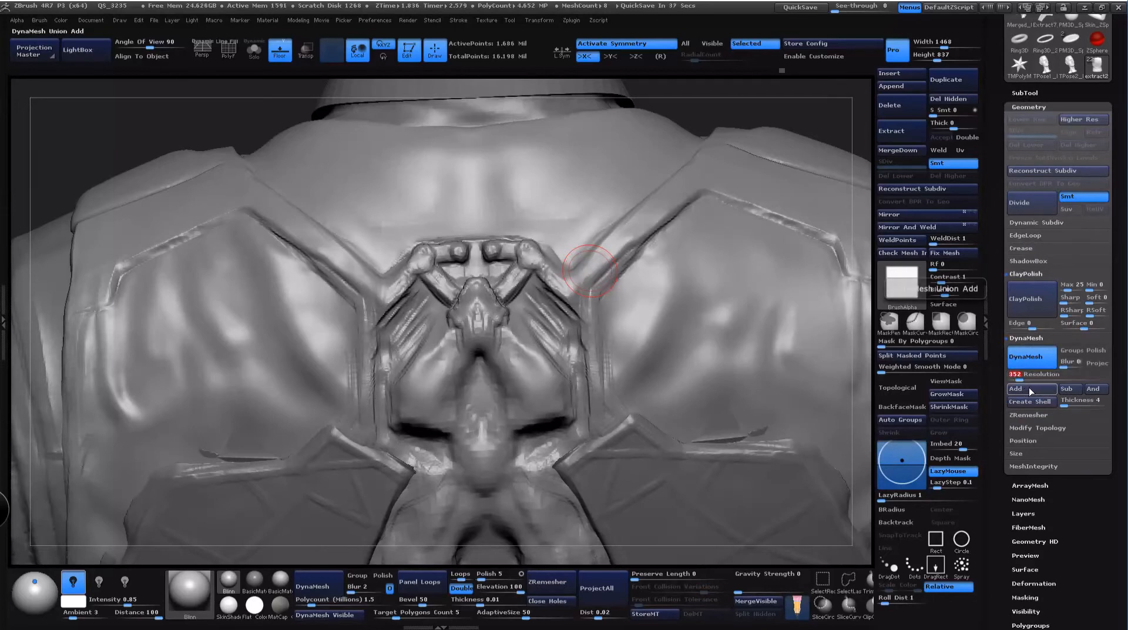
ctrl+drag(177, 119, 230, 167)
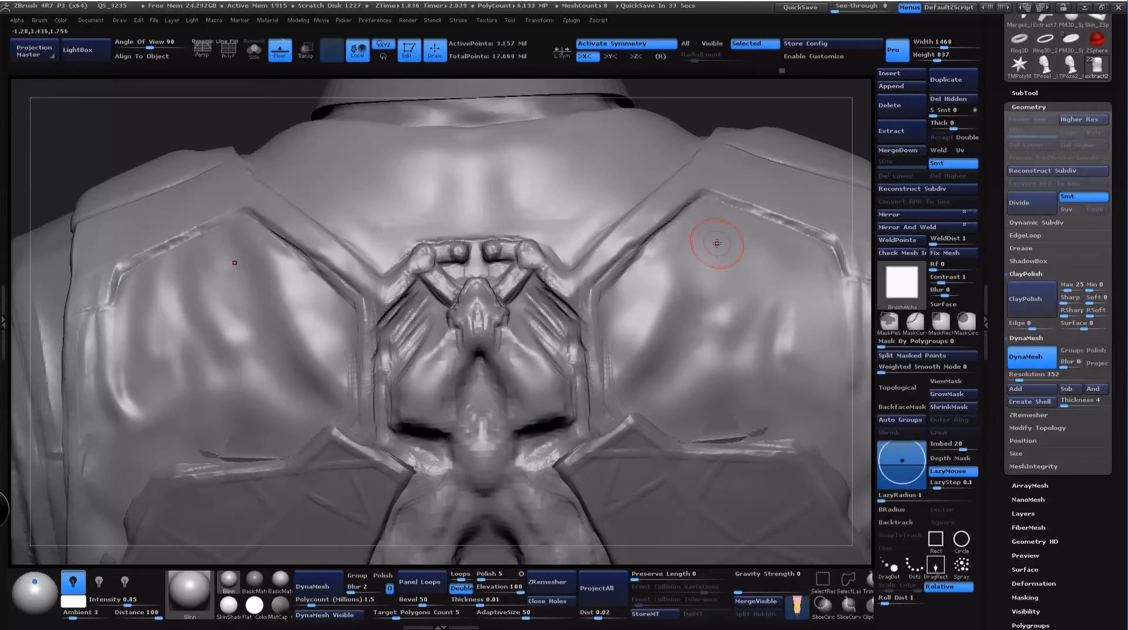
alt+drag(794, 107, 700, 153)
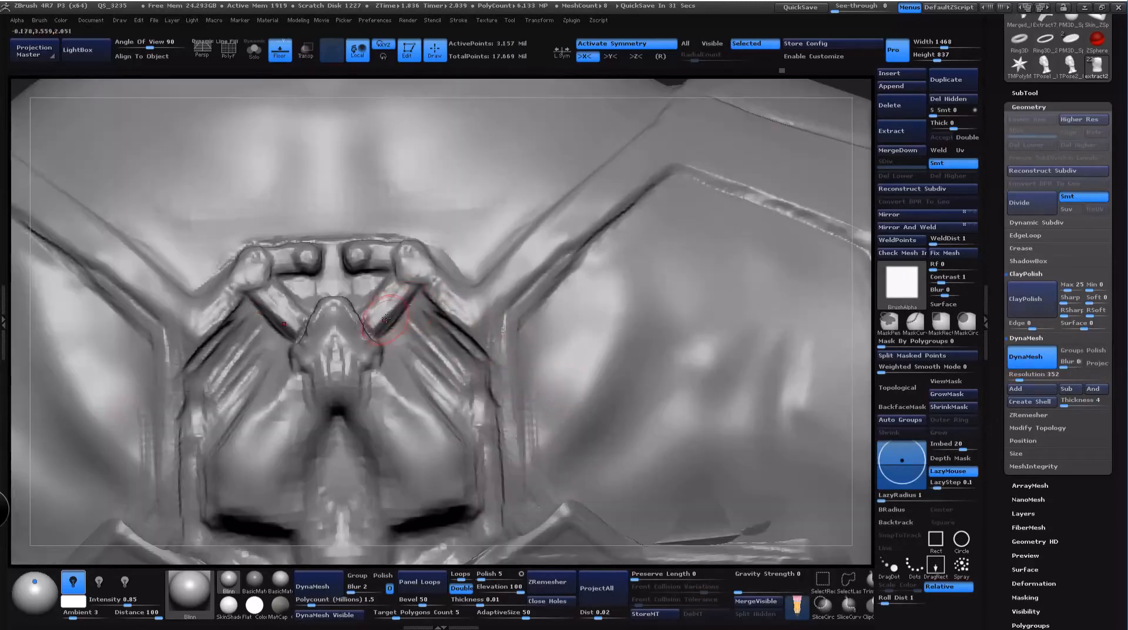
Step: Sculpt the diagonal strut beside the central ornament and the recess at its outer end with the ClayBuildup brush
drag(380, 311, 379, 310)
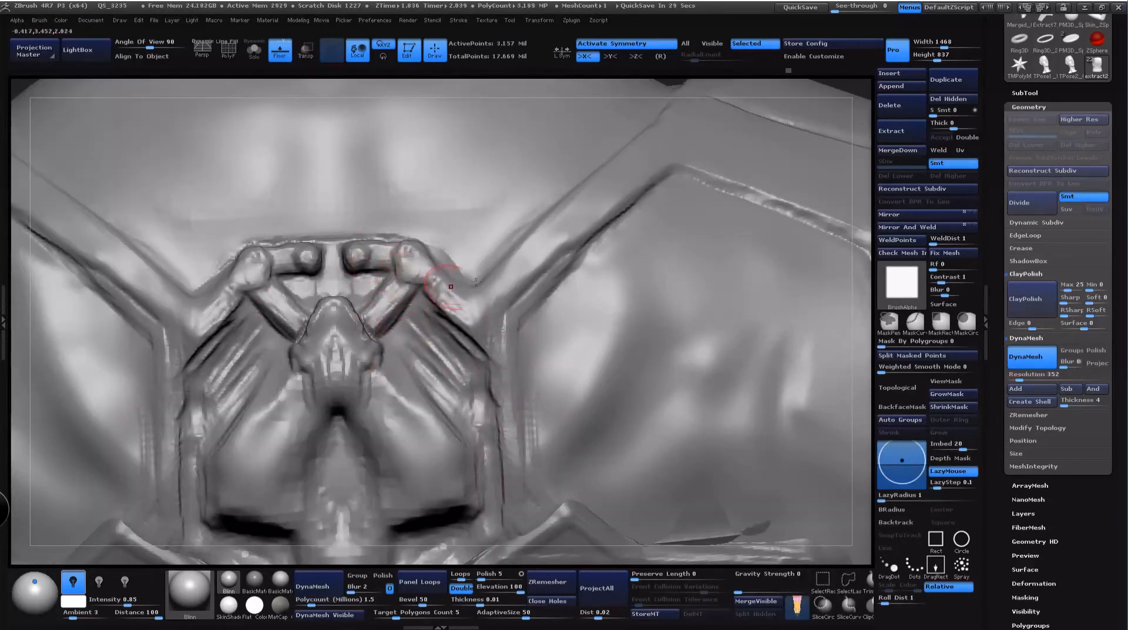
drag(850, 94, 809, 142)
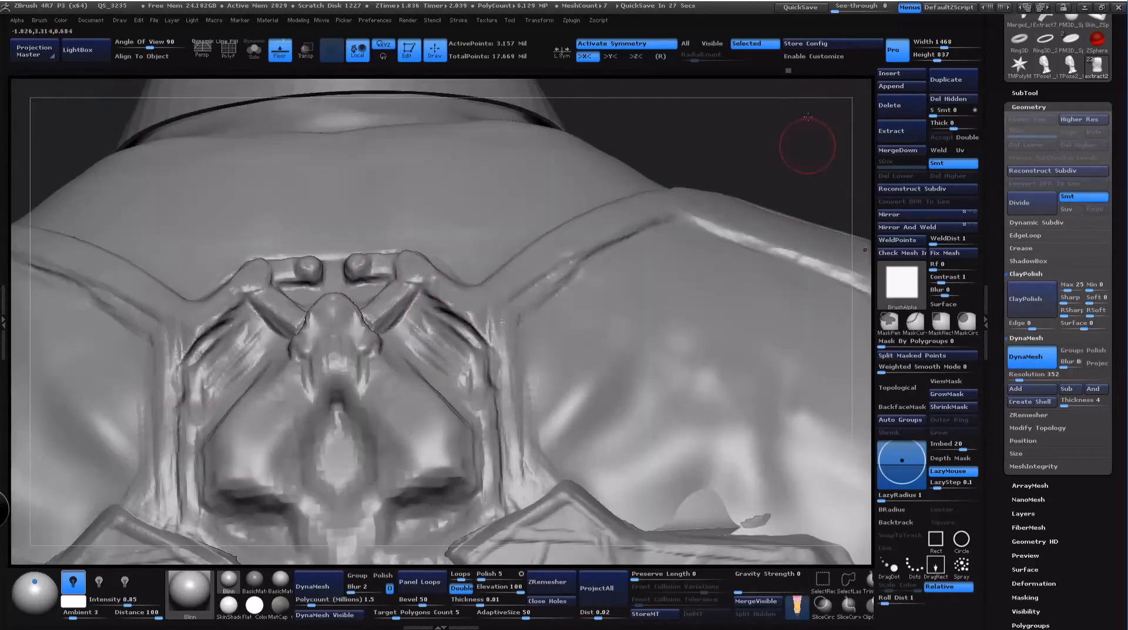
key(space)
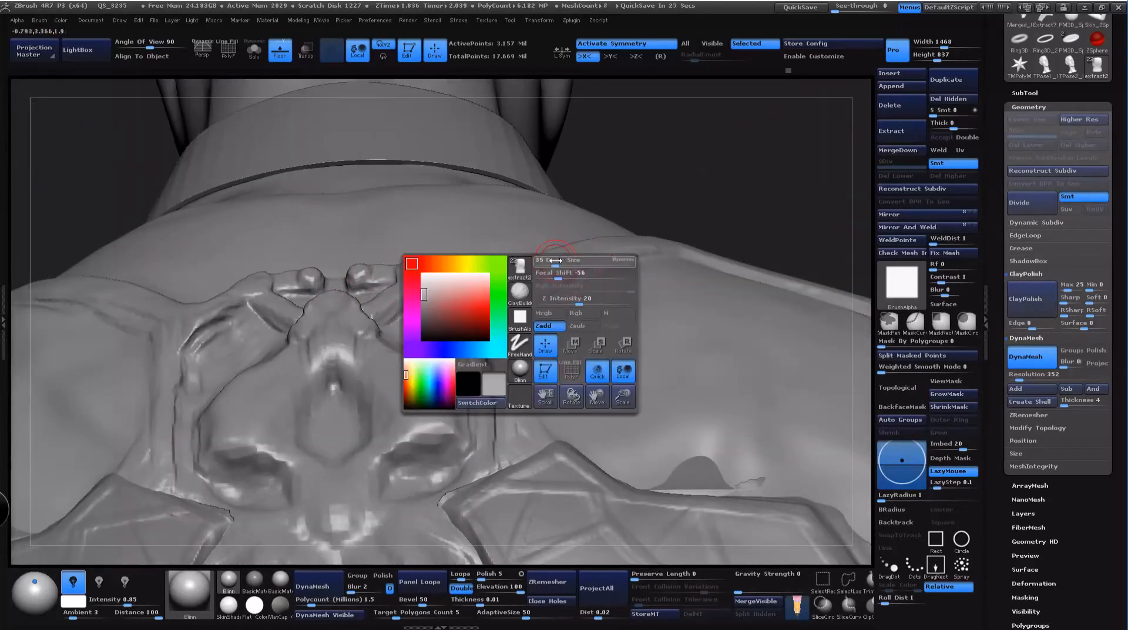
drag(760, 186, 753, 121)
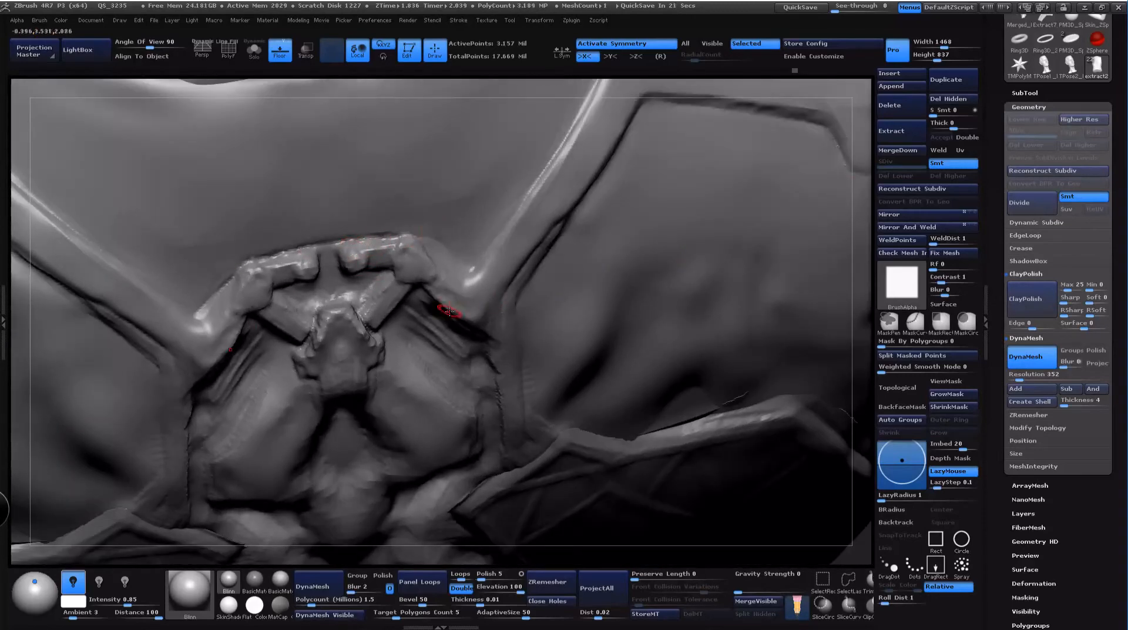
Step: Build up clay strokes along the inner side rim framing the skull-like ornament on the jacket's back, with symmetry on
drag(851, 95, 808, 148)
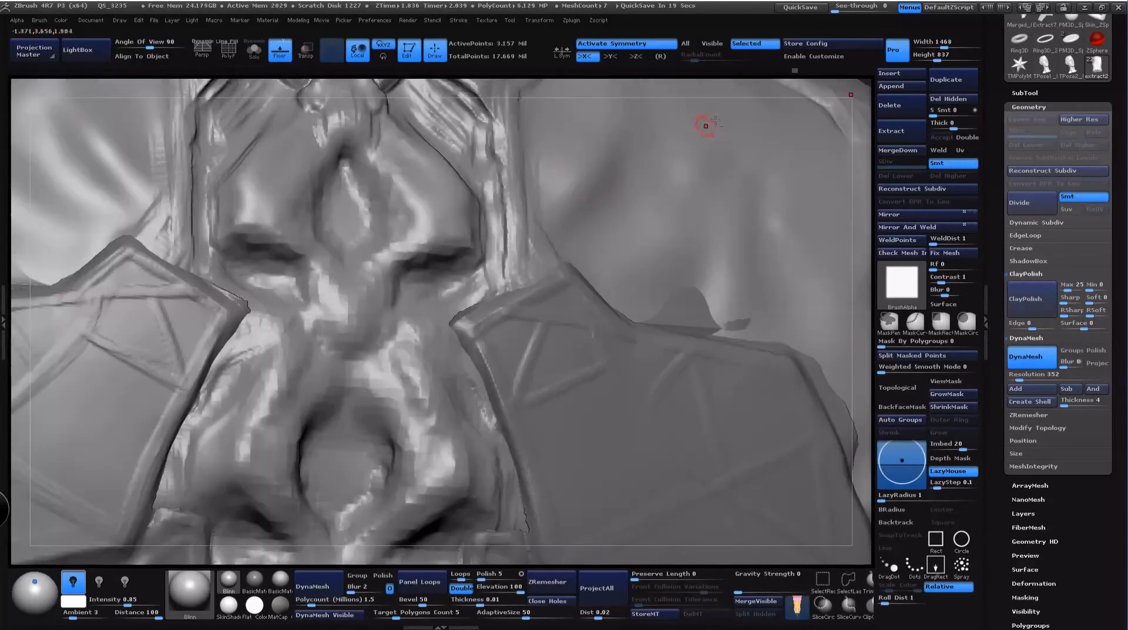
drag(717, 83, 613, 269)
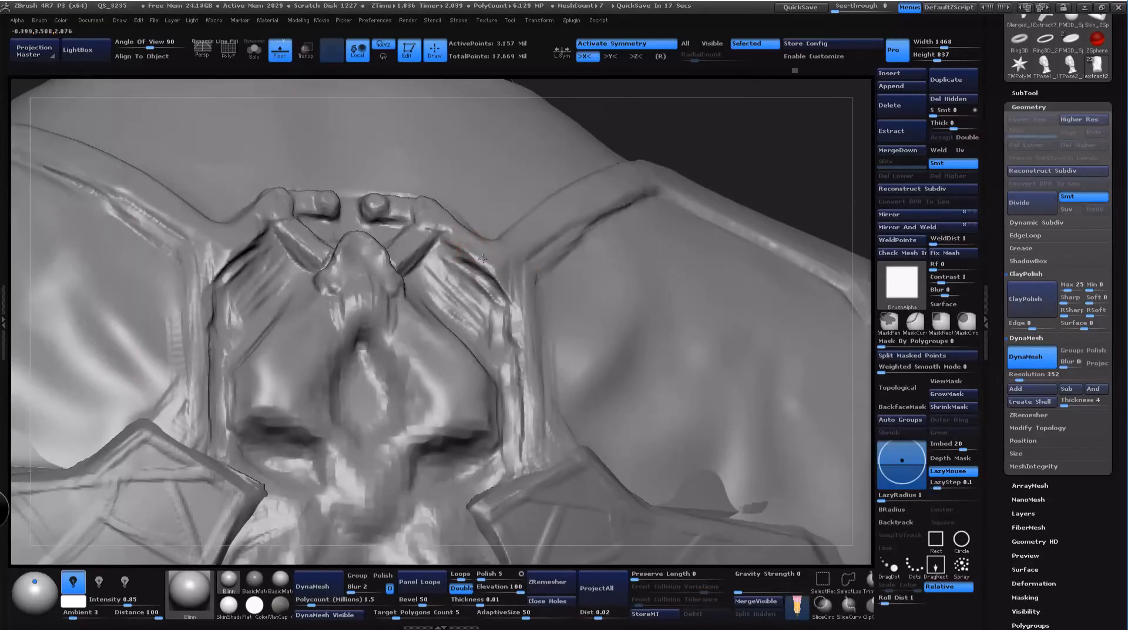
mouse_move(477, 254)
mouse_down()
mouse_move(515, 306)
mouse_move(517, 462)
mouse_up()
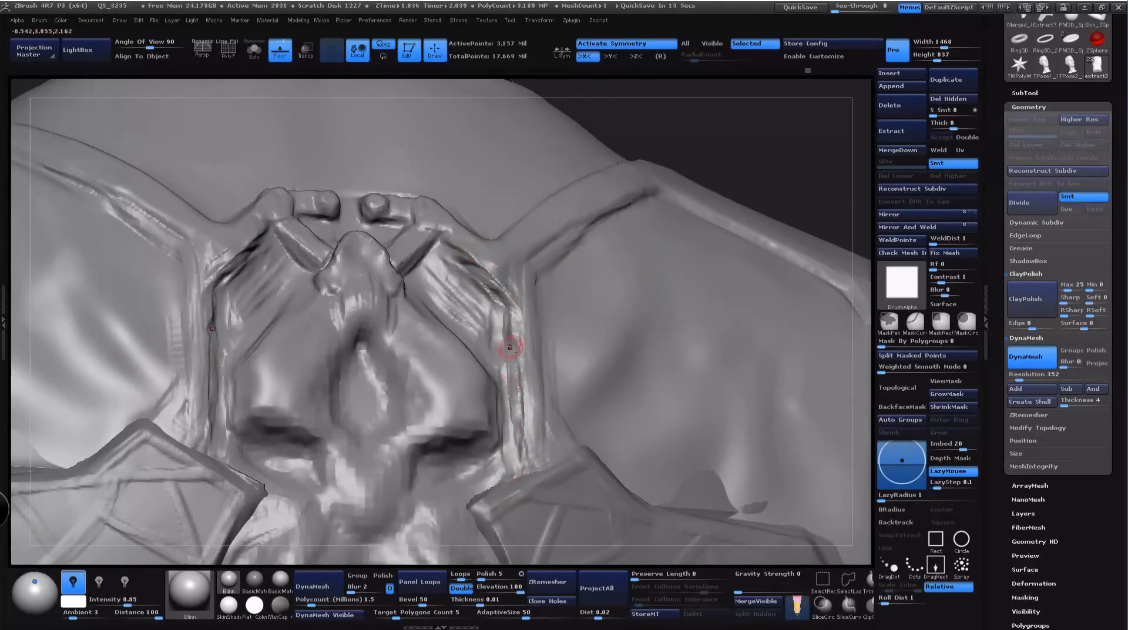
drag(516, 313, 515, 465)
drag(509, 386, 507, 471)
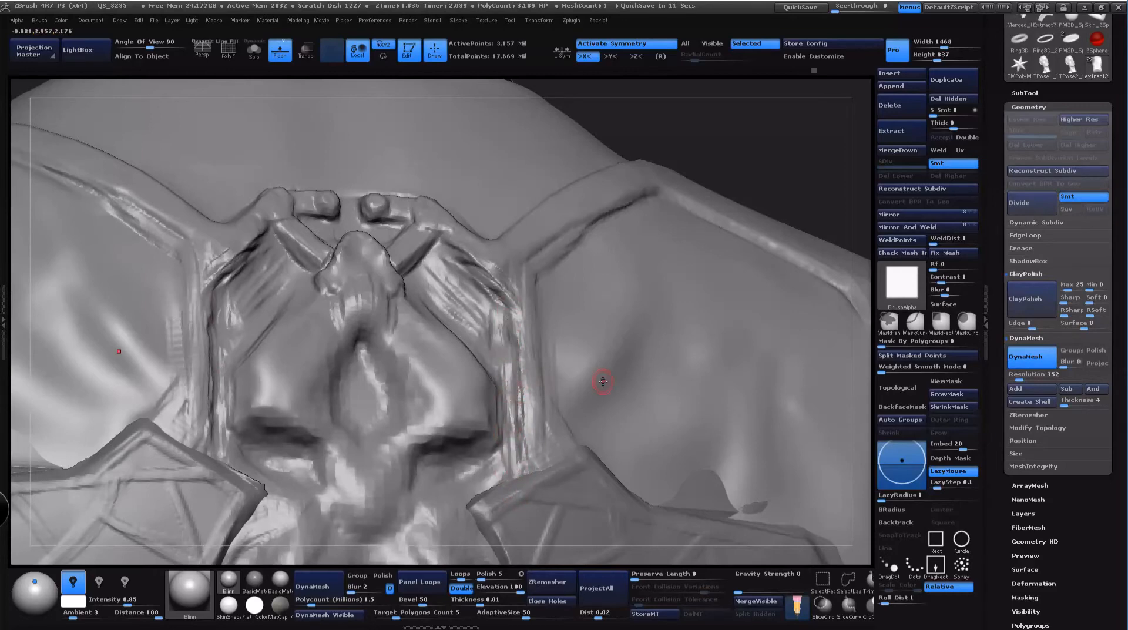
Step: Hide the Extract1 subtool so the plates no longer cover the sides of the back ornament
click(1036, 94)
click(1102, 284)
drag(782, 149, 740, 149)
alt+drag(827, 161, 762, 262)
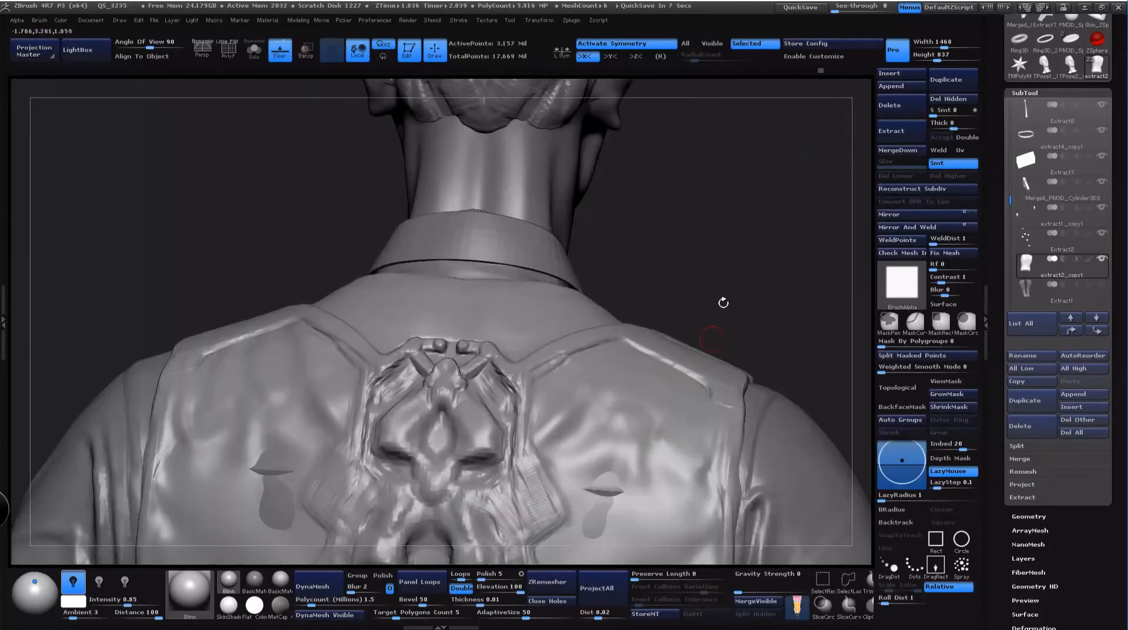
alt+drag(723, 303, 707, 200)
Step: Smooth out the crescent-shaped crease on the shoulder blade area of the jacket's back with the Smooth brush
key(space)
drag(655, 381, 675, 384)
mouse_move(590, 383)
mouse_down()
mouse_move(573, 435)
mouse_move(569, 419)
mouse_up()
mouse_move(601, 363)
mouse_down()
mouse_move(579, 425)
mouse_move(589, 430)
mouse_move(569, 418)
mouse_up()
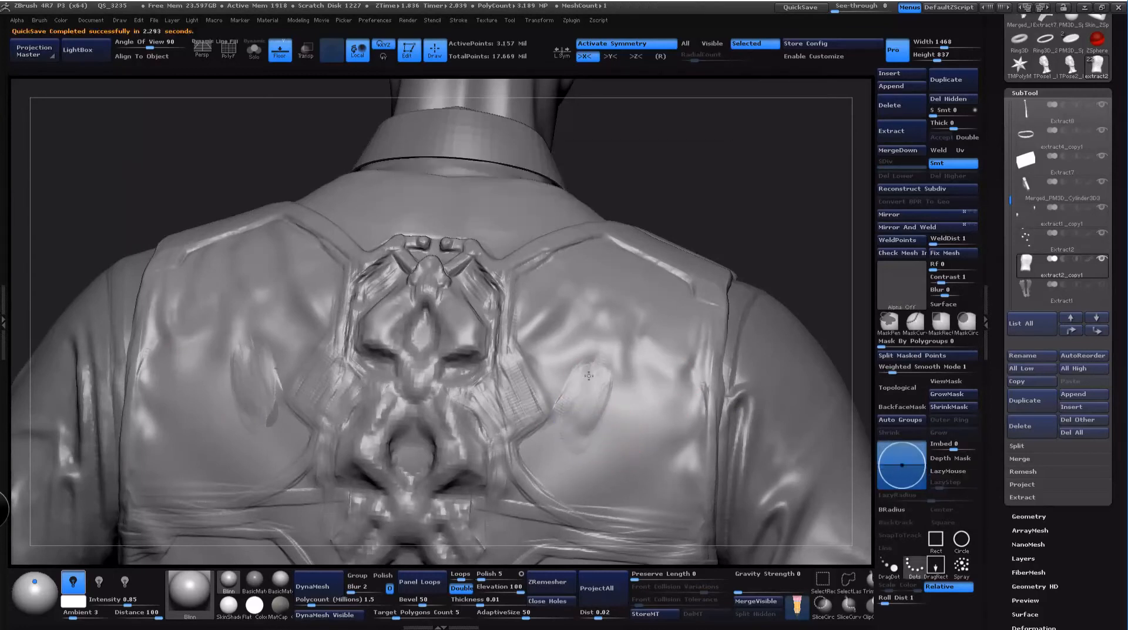
Step: Switch to the hPolish brush and flatten the upper part of the central ornament piece
mouse_move(781, 147)
mouse_down()
mouse_move(764, 138)
mouse_move(772, 161)
mouse_up()
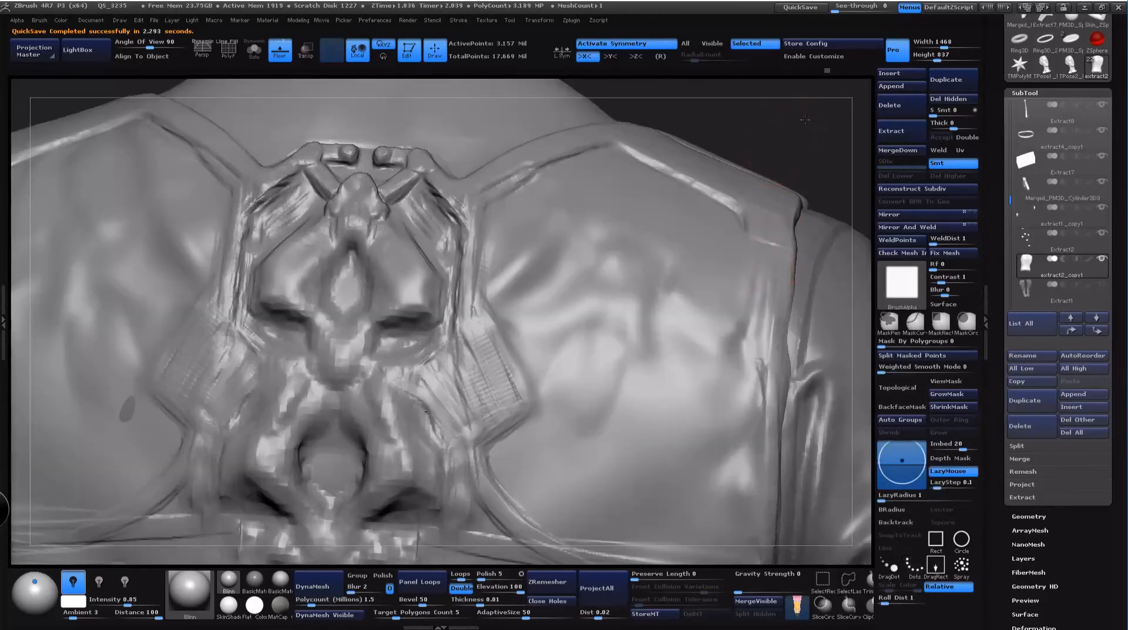
mouse_move(841, 165)
mouse_down()
mouse_move(804, 170)
mouse_move(815, 168)
mouse_move(761, 146)
mouse_move(765, 171)
mouse_up()
key(b)
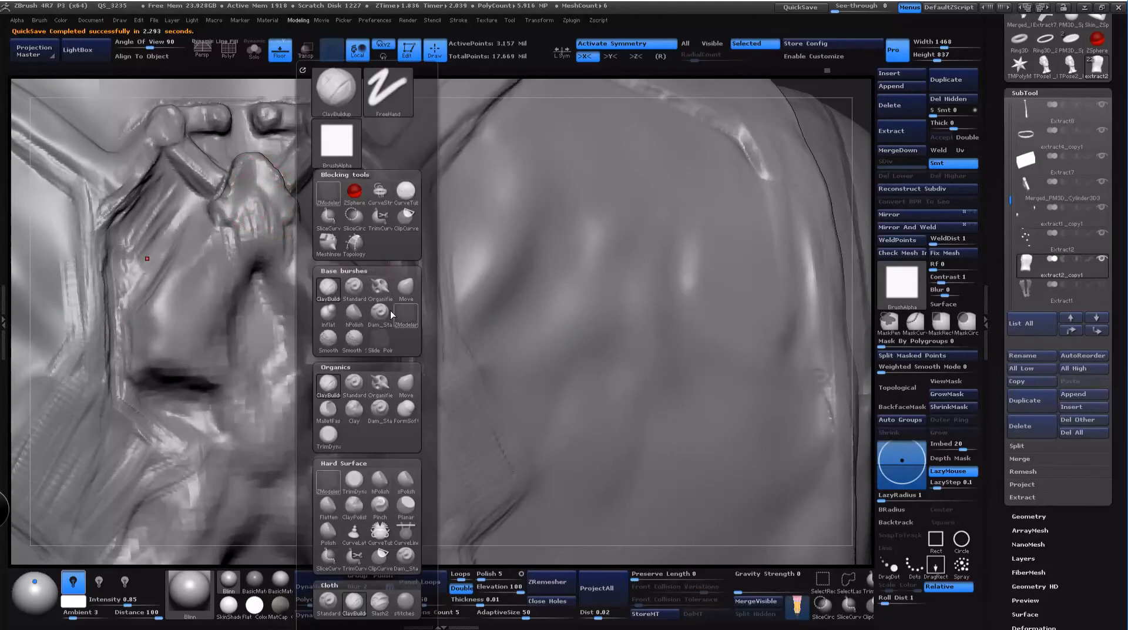
click(355, 315)
drag(255, 178, 267, 178)
click(256, 203)
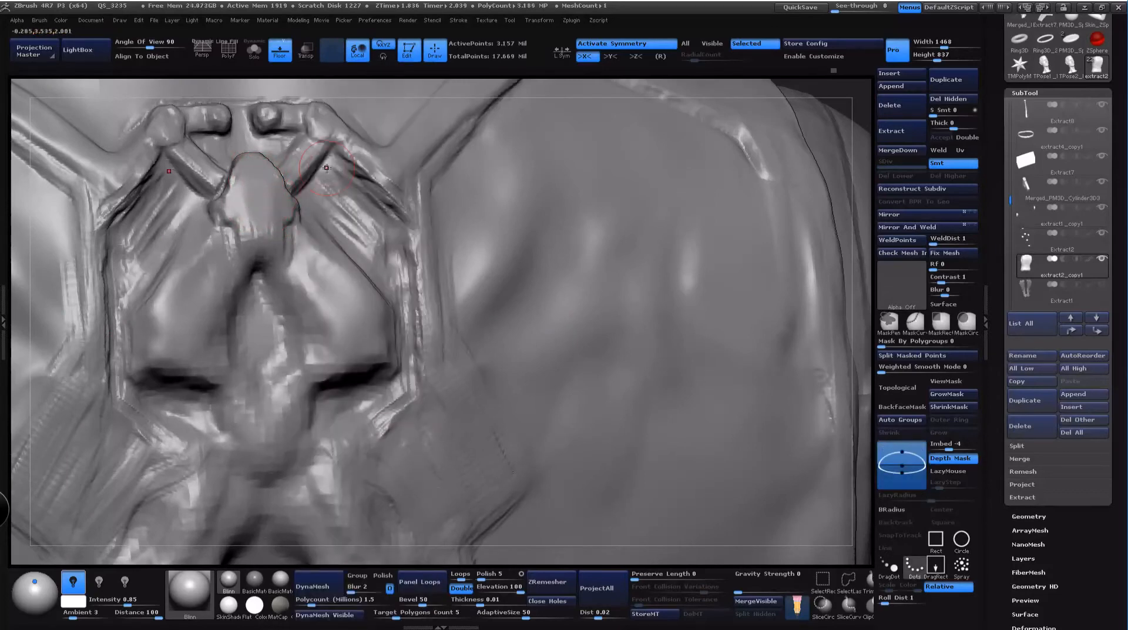
Step: Polish the curved upper edge and side lobes of the central ornament piece with a resized hPolish brush
alt+drag(854, 102, 811, 347)
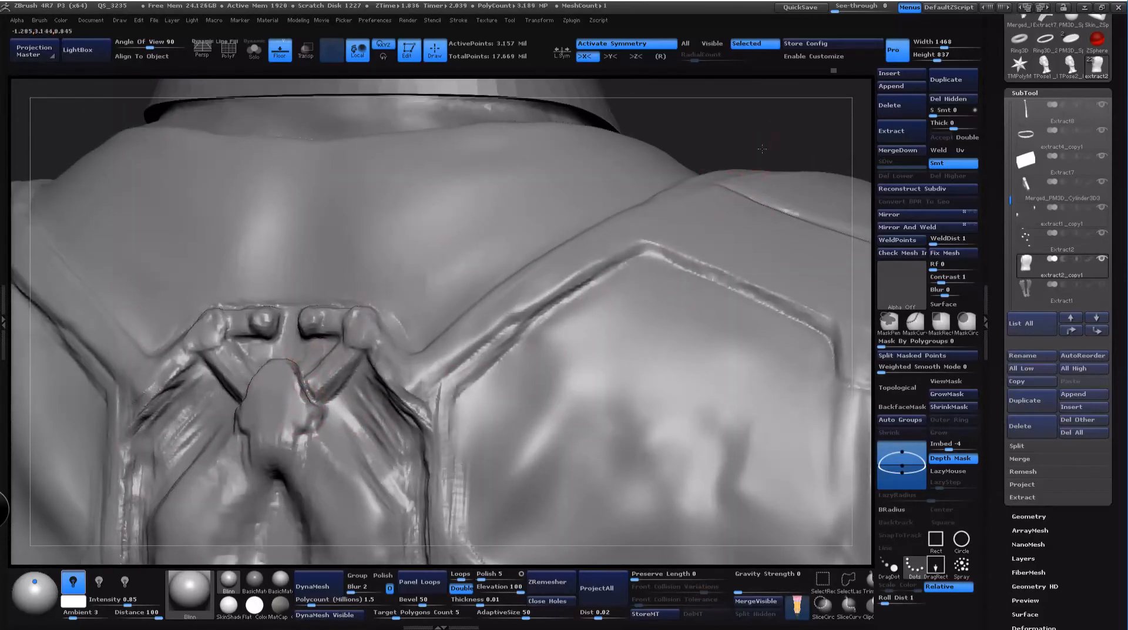
ctrl+right_drag(402, 399, 322, 464)
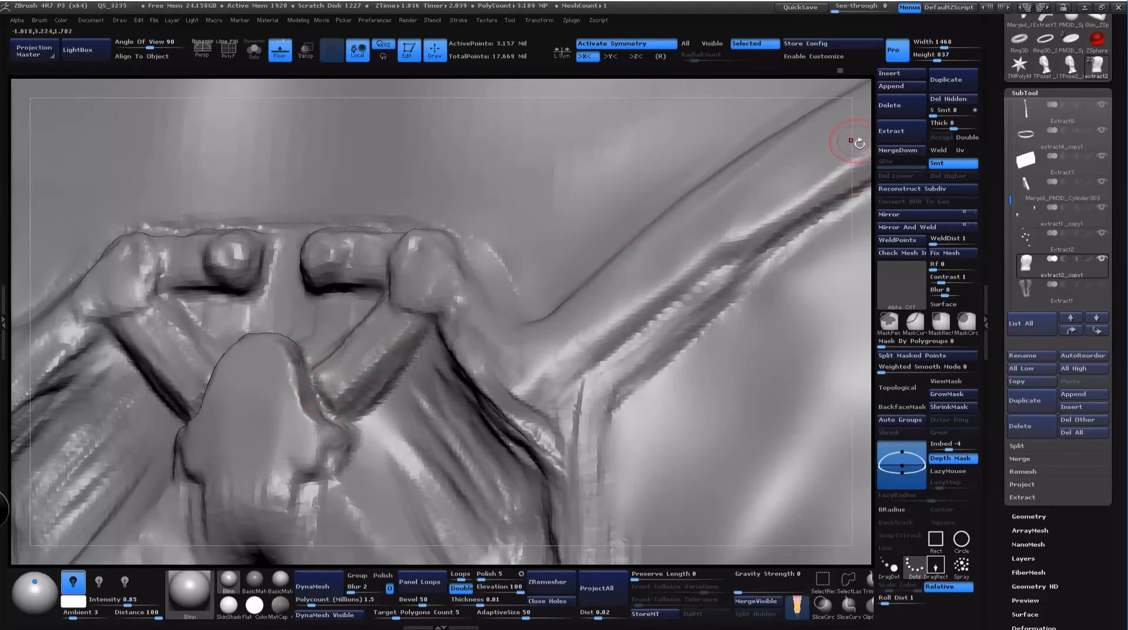
shift+drag(859, 143, 879, 157)
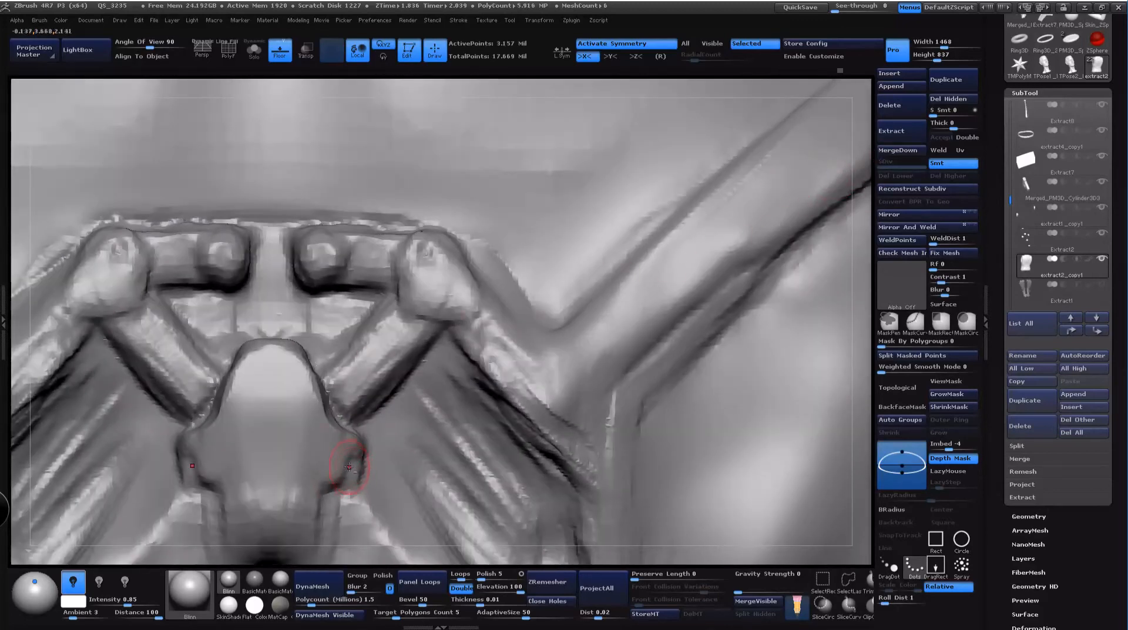
key(space)
drag(349, 462, 352, 461)
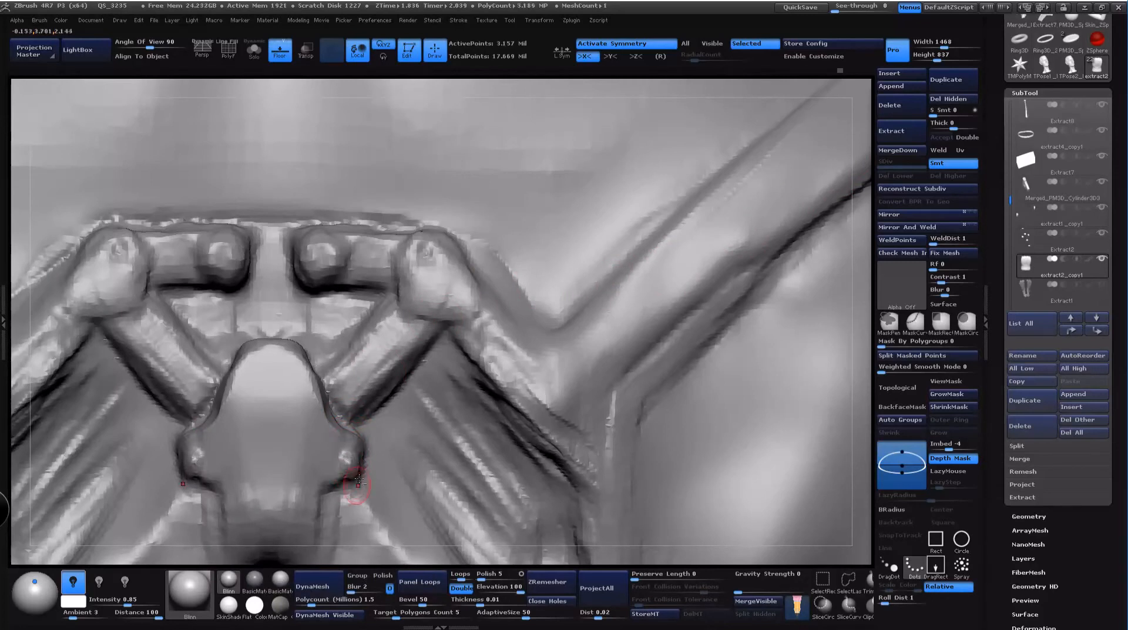
Step: Refine the side walls and notches of the central ornament piece from several angles with hPolish
key(space)
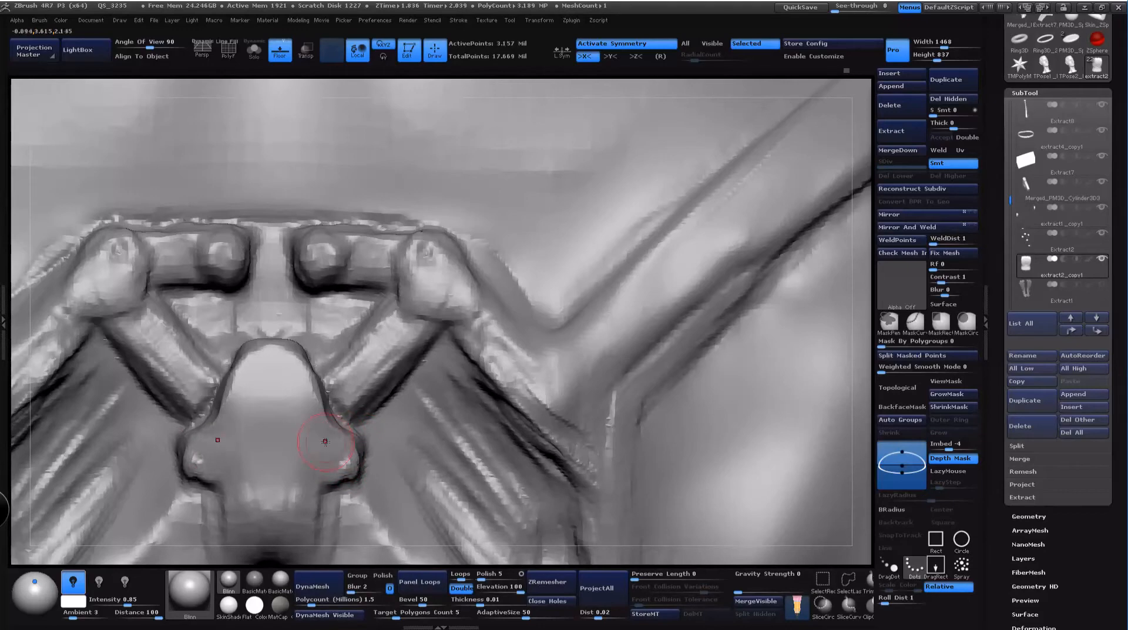
drag(852, 315, 413, 423)
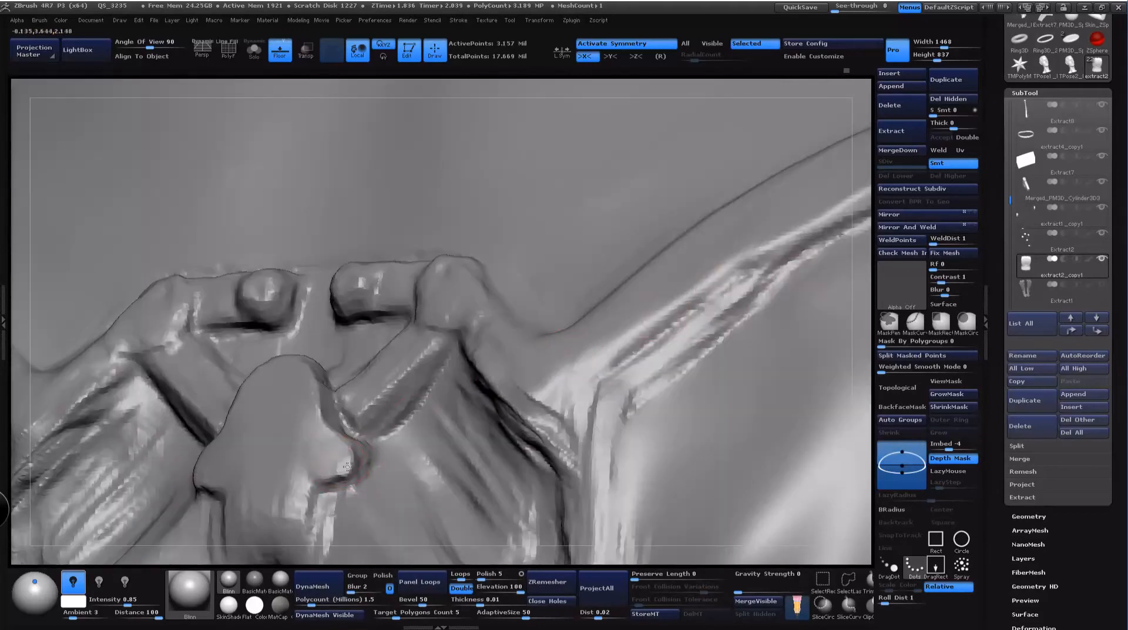
key(space)
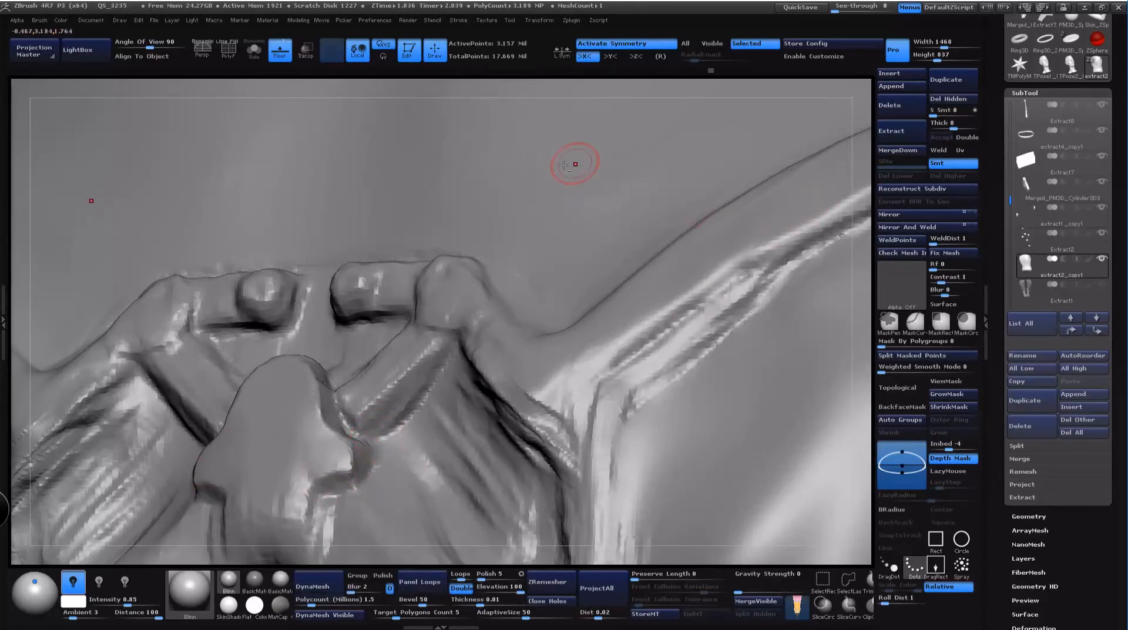
mouse_move(559, 90)
alt+mouse_down()
mouse_move(639, 39)
mouse_move(536, 94)
mouse_move(502, 144)
alt+mouse_up()
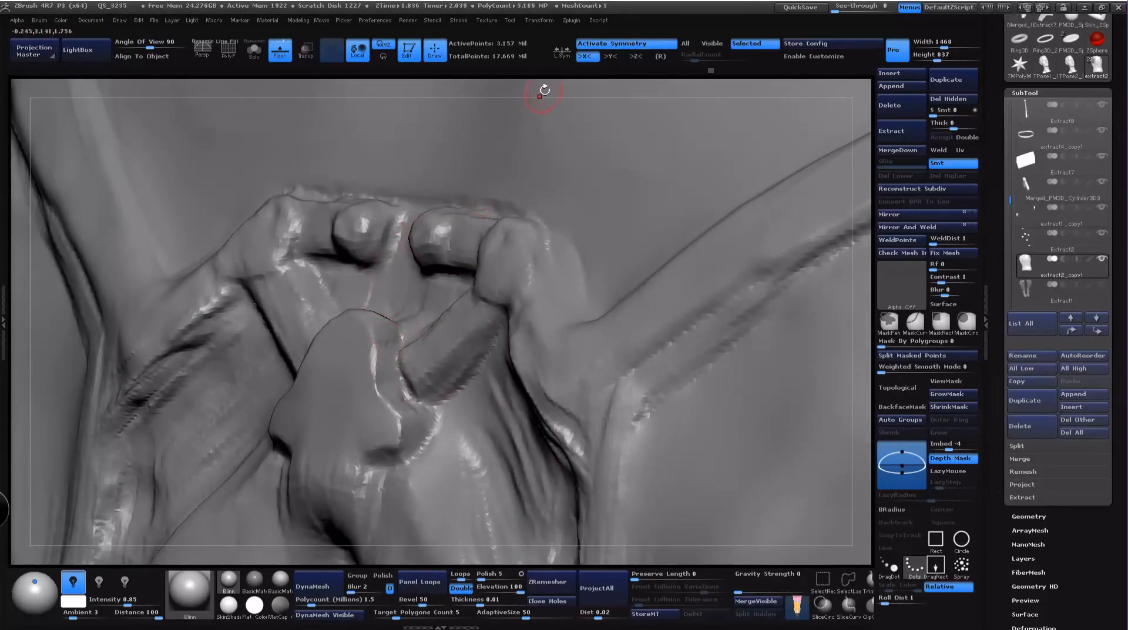
mouse_move(545, 90)
mouse_down()
mouse_move(559, 188)
mouse_move(479, 201)
mouse_up()
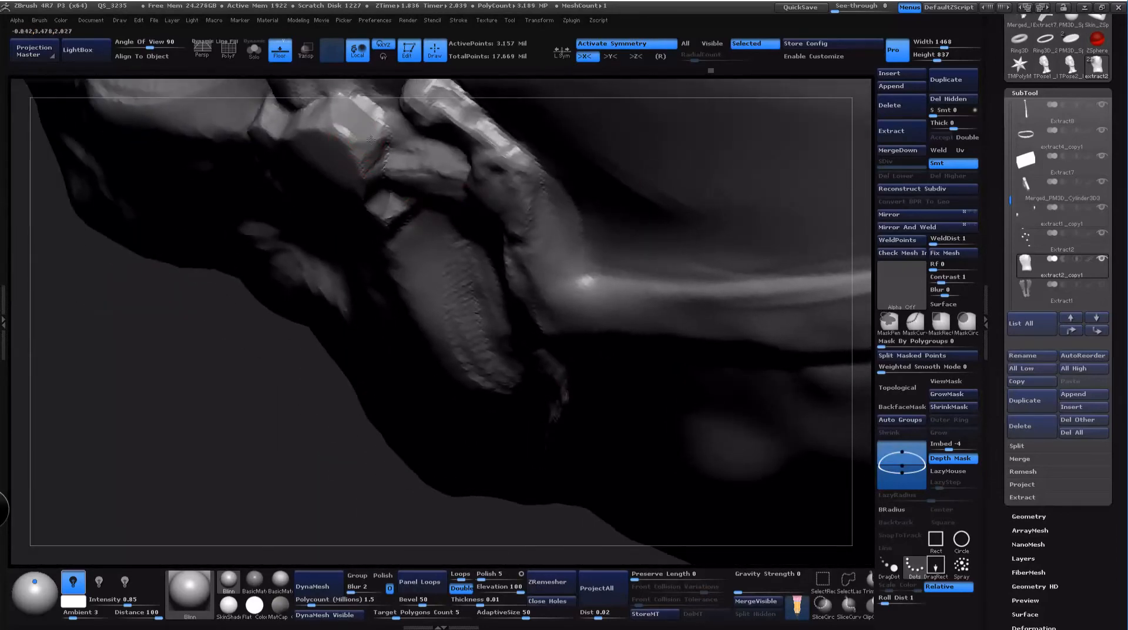
drag(403, 108, 259, 458)
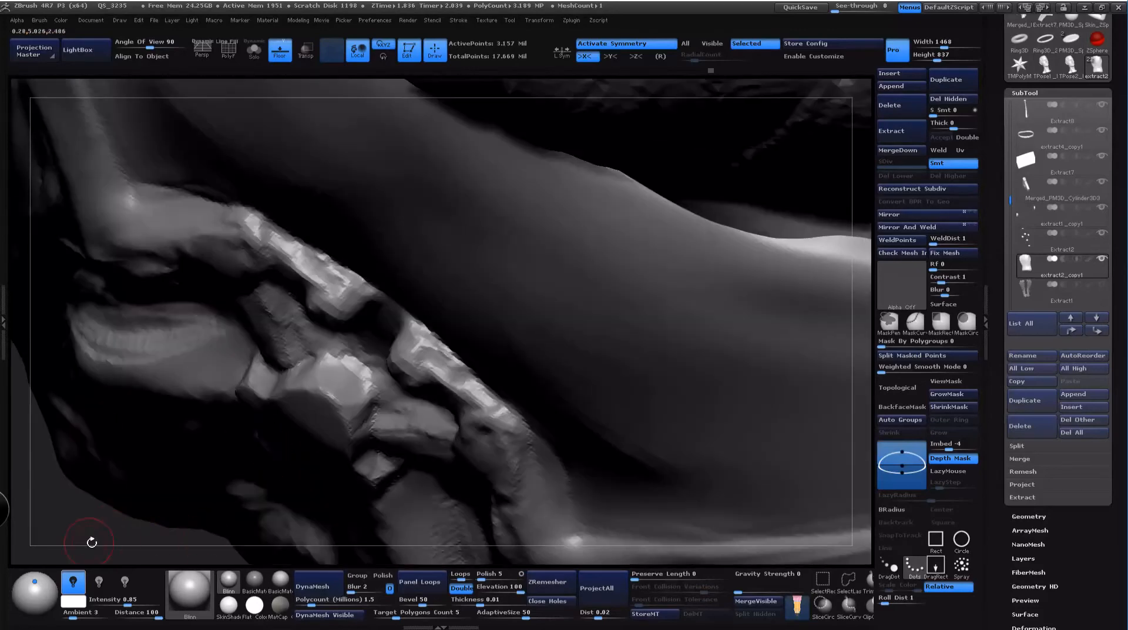
drag(92, 542, 376, 404)
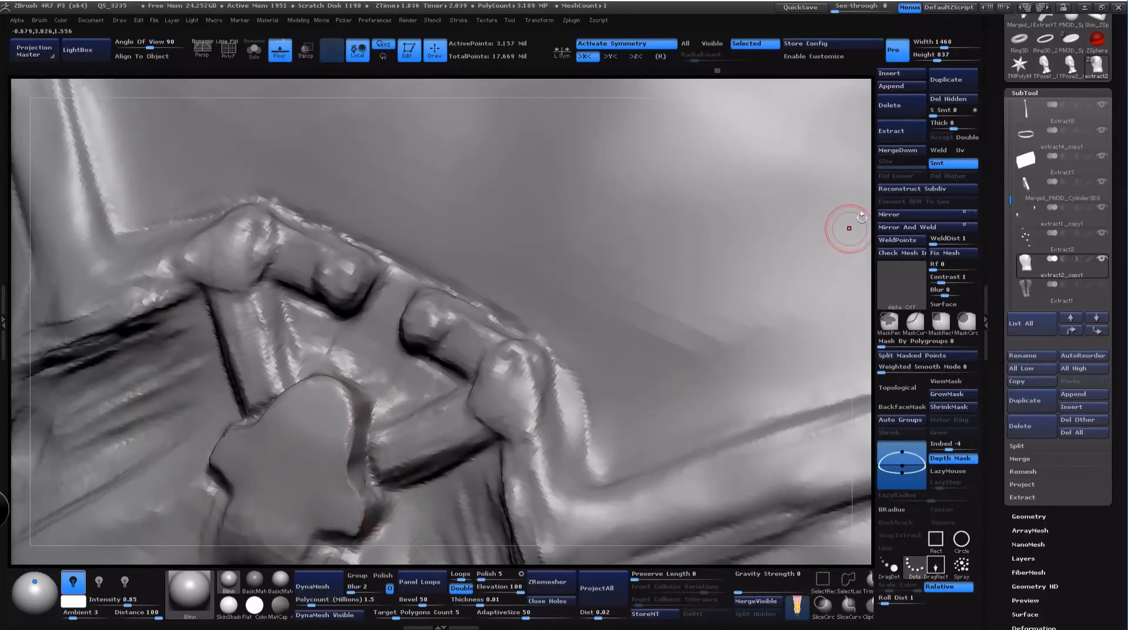
alt+drag(862, 245, 853, 116)
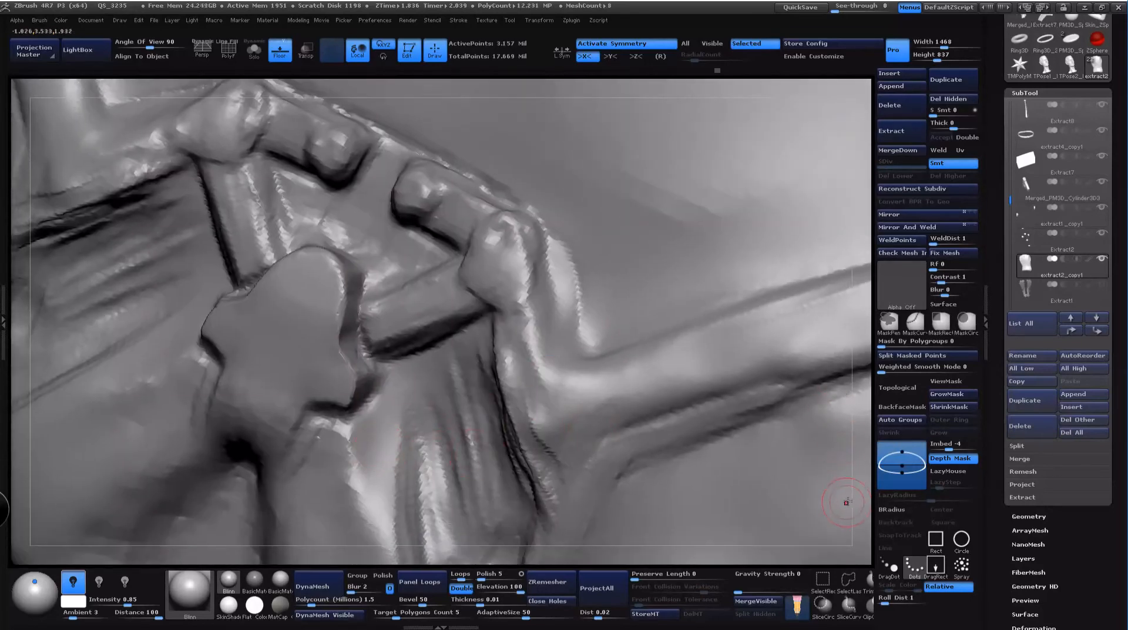
drag(851, 500, 861, 478)
alt+drag(862, 365, 874, 230)
Step: Switch to the ClayBuildup brush and build up a rounded lower tip on the central ornament piece
key(space)
key(b)
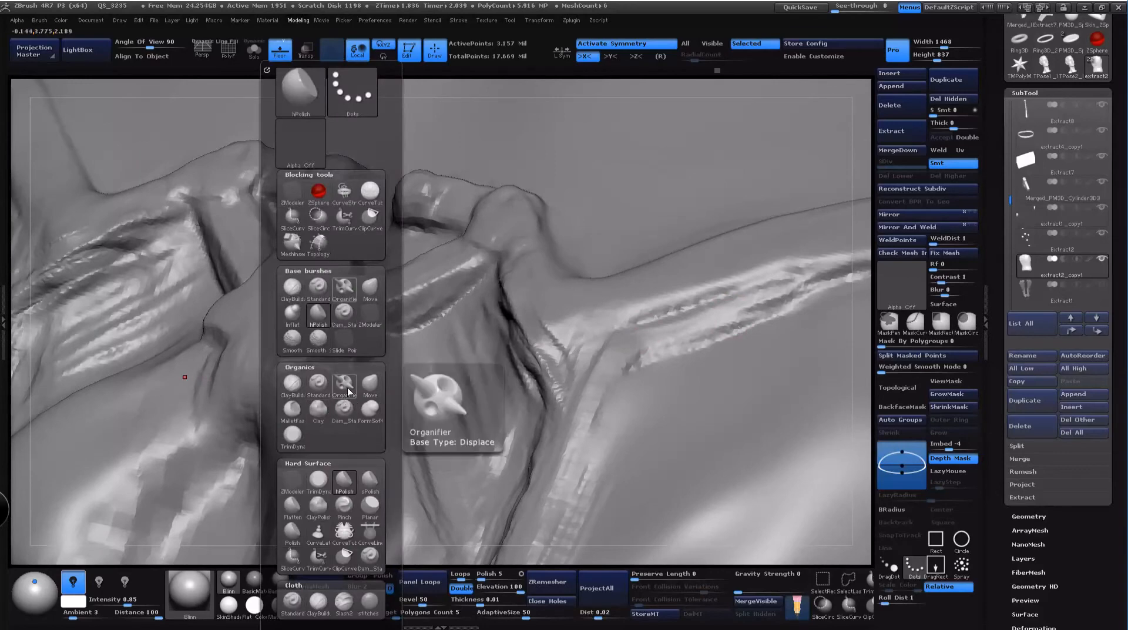
click(321, 387)
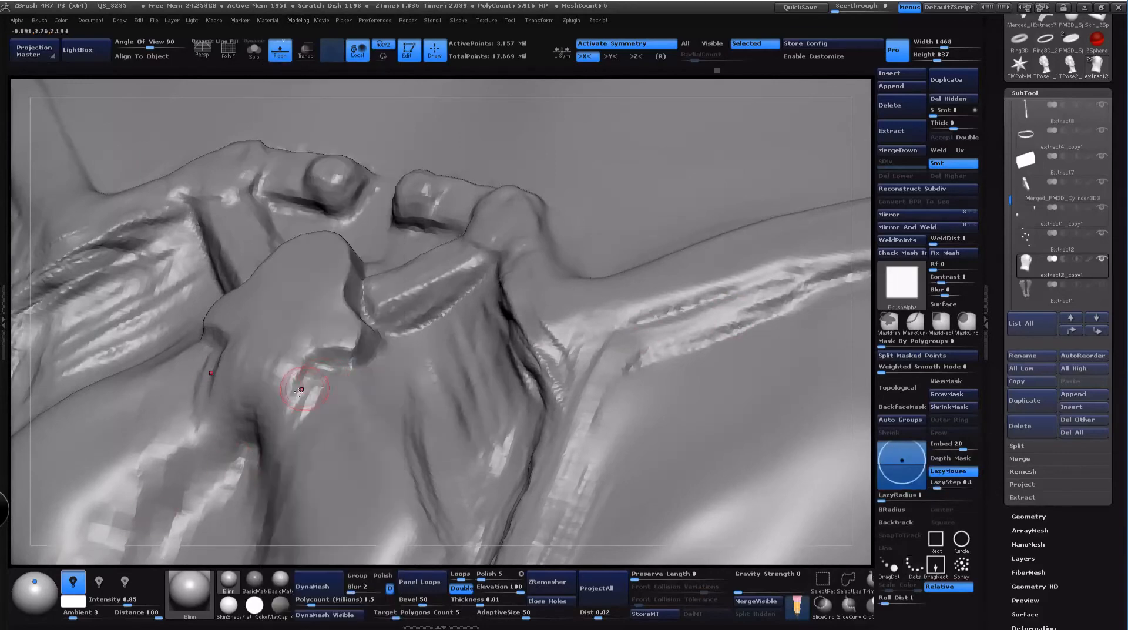
key(space)
mouse_move(261, 404)
mouse_down()
mouse_move(238, 398)
mouse_move(247, 411)
mouse_move(268, 409)
mouse_up()
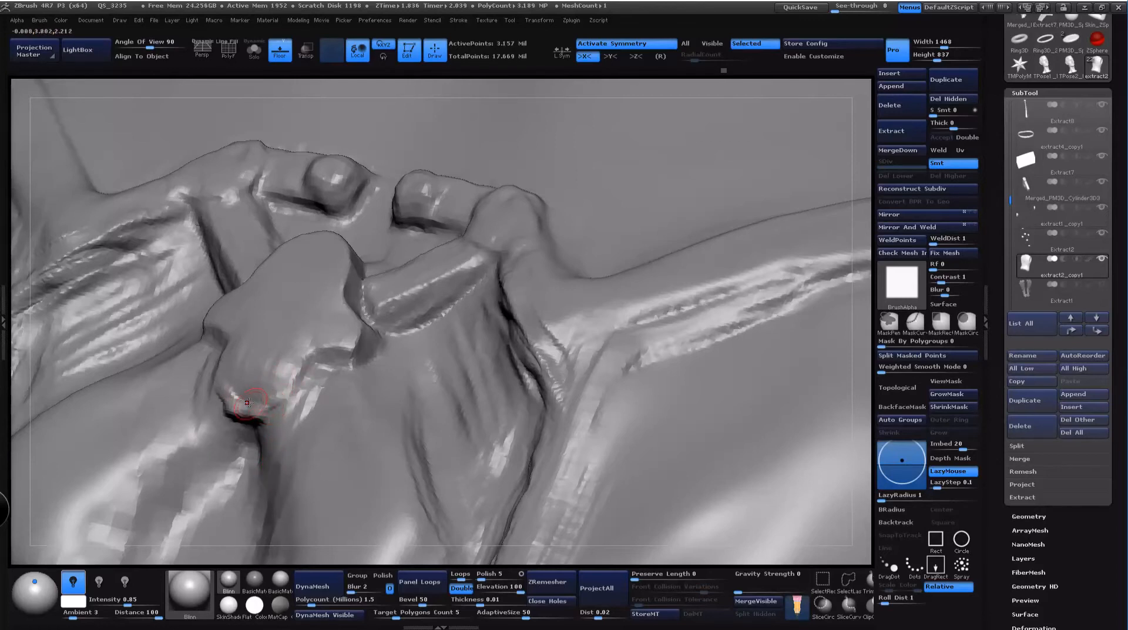
mouse_move(237, 400)
mouse_down()
mouse_move(250, 406)
mouse_move(226, 399)
mouse_move(291, 392)
mouse_move(279, 389)
mouse_move(294, 365)
mouse_move(258, 401)
mouse_move(230, 372)
mouse_move(268, 348)
mouse_move(232, 360)
mouse_move(259, 359)
mouse_up()
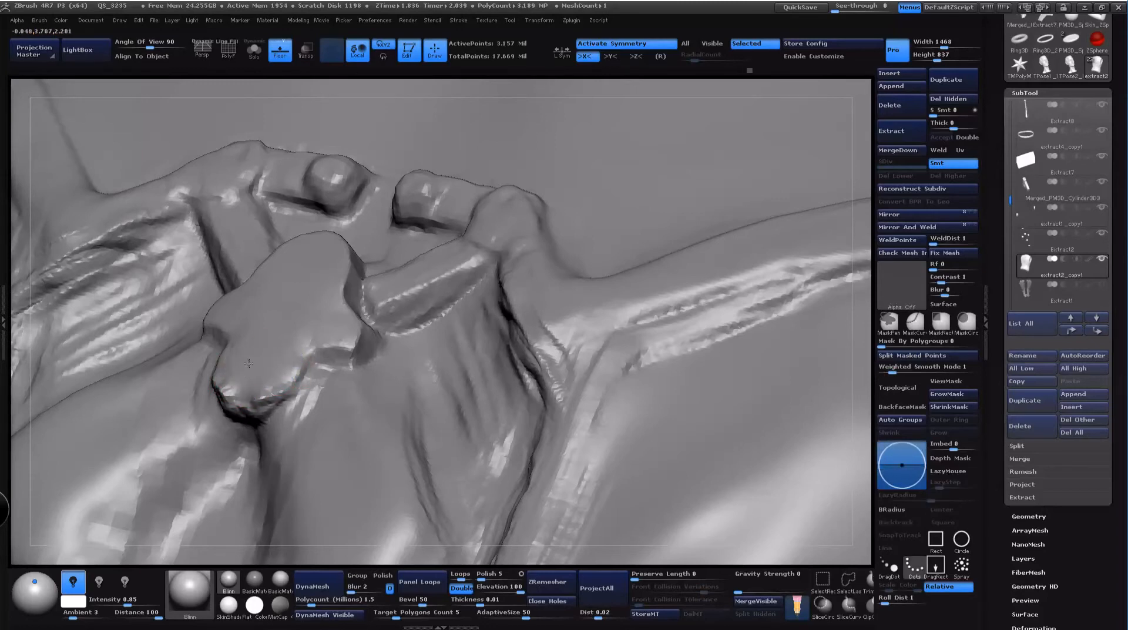
Step: Add clay strokes along the diagonal rim and down the vertical side rim from their junction
mouse_move(857, 244)
mouse_down()
mouse_move(864, 171)
mouse_move(839, 238)
mouse_up()
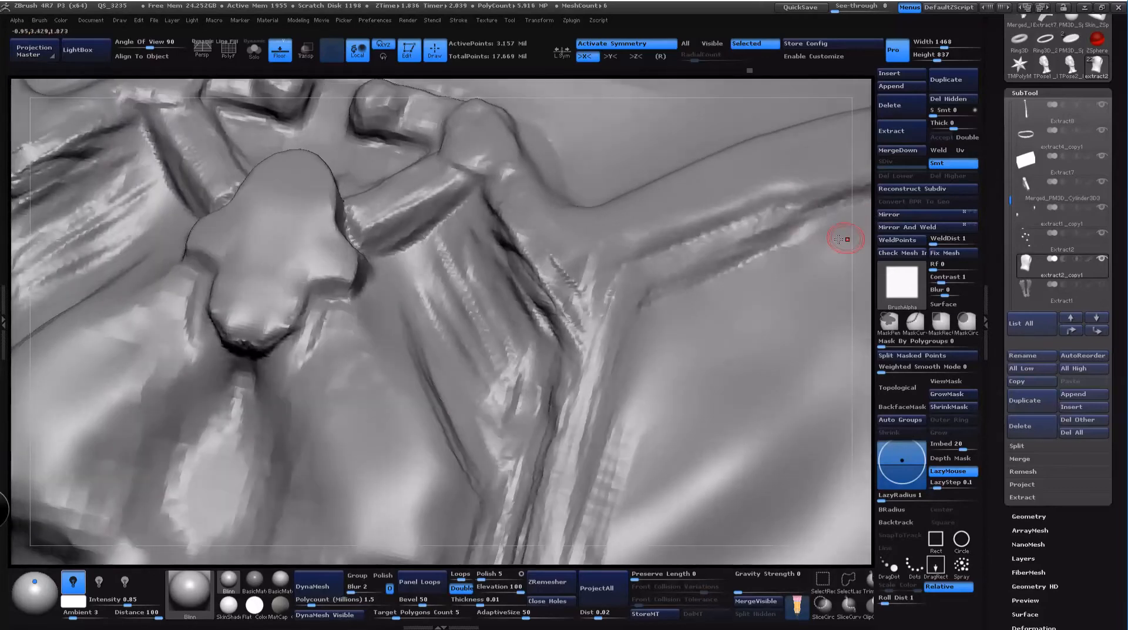
drag(774, 224, 676, 250)
mouse_move(611, 283)
mouse_down()
mouse_move(583, 305)
mouse_move(598, 346)
mouse_move(593, 393)
mouse_up()
mouse_move(612, 309)
mouse_down()
mouse_move(585, 429)
mouse_move(587, 408)
mouse_up()
mouse_move(625, 289)
mouse_down()
mouse_move(592, 320)
mouse_move(586, 298)
mouse_up()
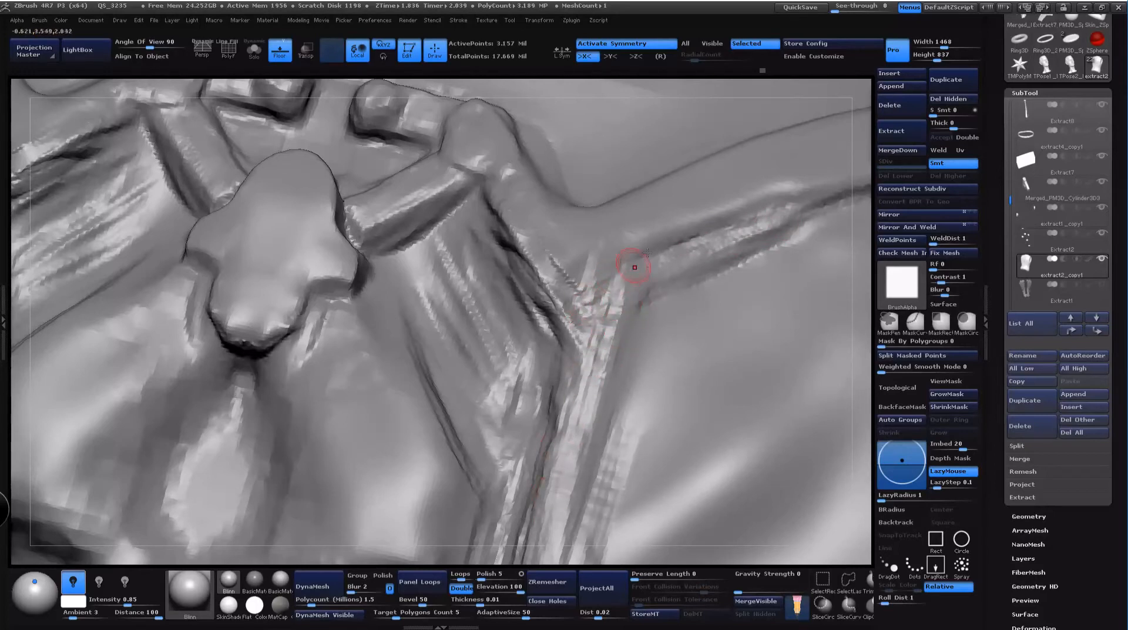
Step: Carve a groove along the diagonal shoulder rim, extending it through the junction toward the ornament's outer edge
drag(642, 235, 587, 269)
drag(681, 225, 561, 268)
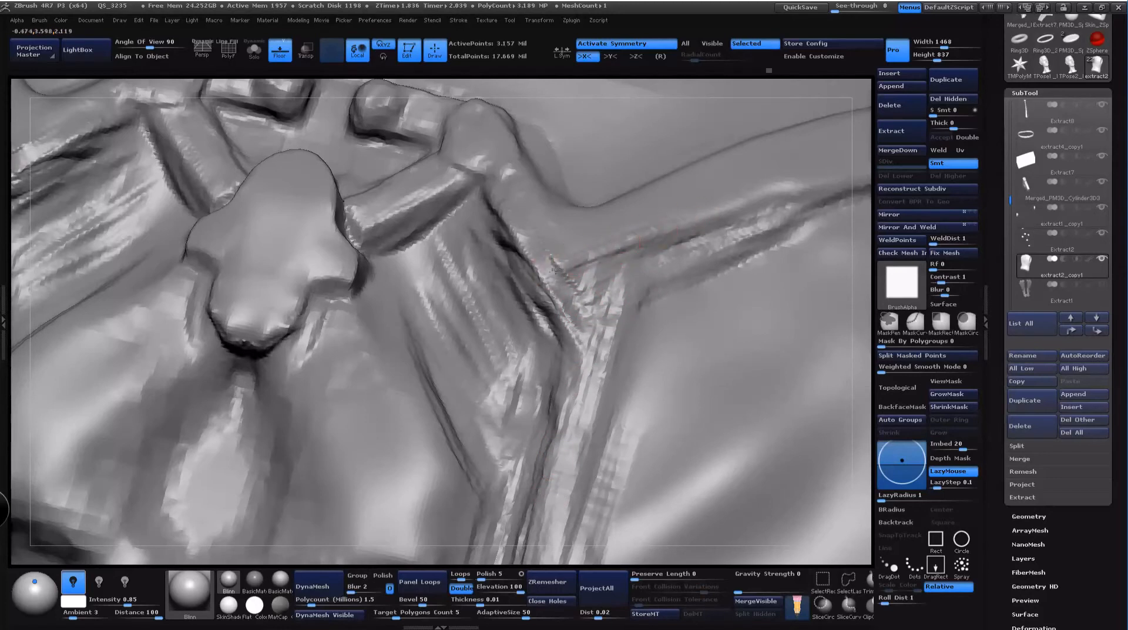
mouse_move(640, 242)
mouse_down()
mouse_move(550, 280)
mouse_move(613, 268)
mouse_up()
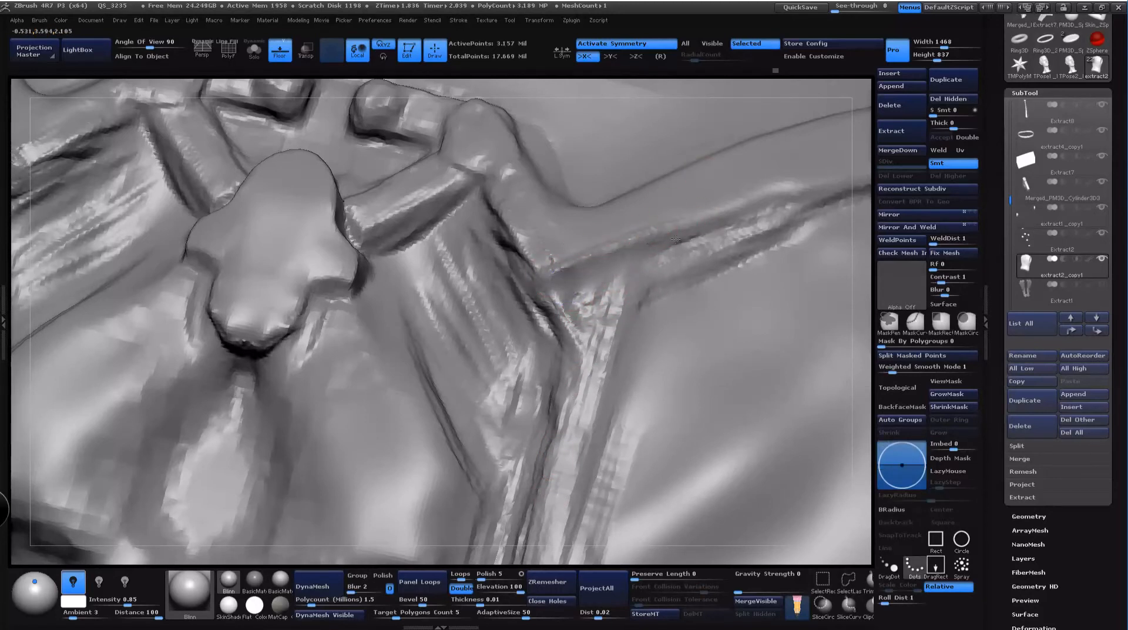
Step: Resize the brush and sharpen the dark inner edge of the frame between the upper strut and the rim junction
key(space)
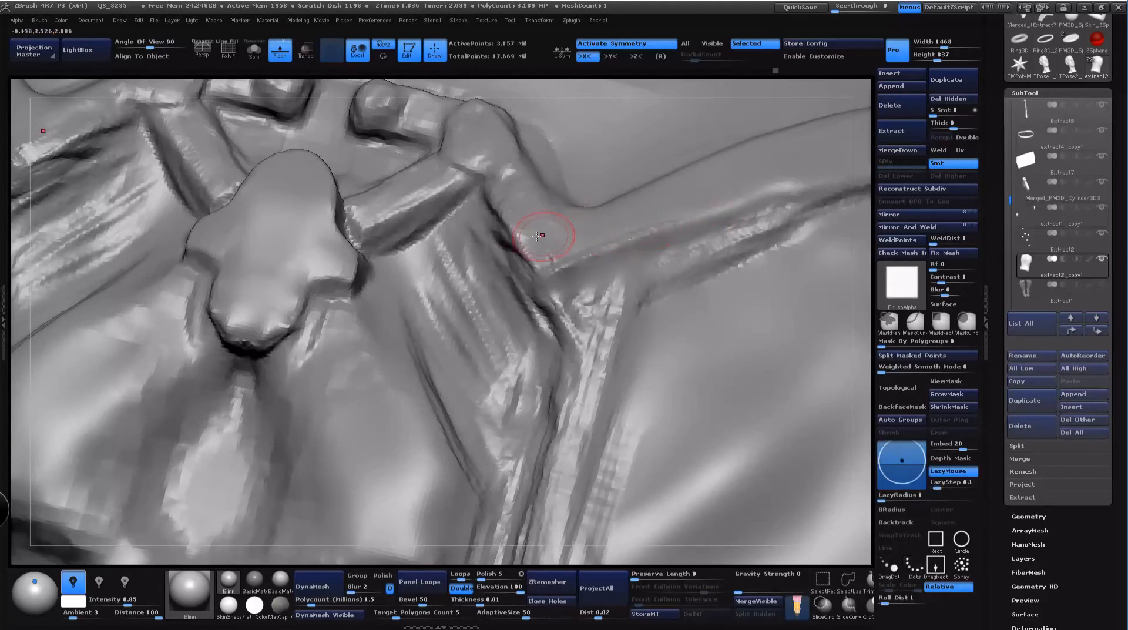
mouse_move(540, 240)
mouse_down()
mouse_move(551, 267)
mouse_move(495, 181)
mouse_move(531, 267)
mouse_up()
key(space)
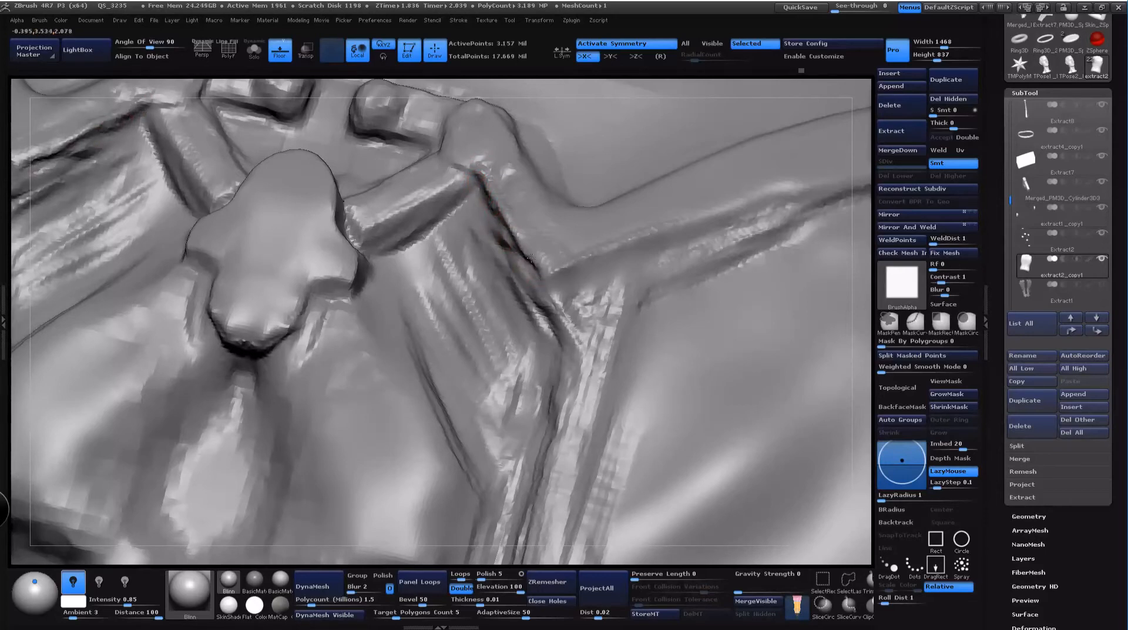
Step: Resize the brush and carve the lower edge of the diagonal shoulder rim from its forked tip down to the rim junction
mouse_move(808, 89)
mouse_down()
mouse_move(788, 108)
mouse_move(847, 83)
mouse_up()
key(space)
mouse_move(676, 283)
mouse_down()
mouse_move(681, 306)
mouse_move(731, 327)
mouse_move(773, 321)
mouse_up()
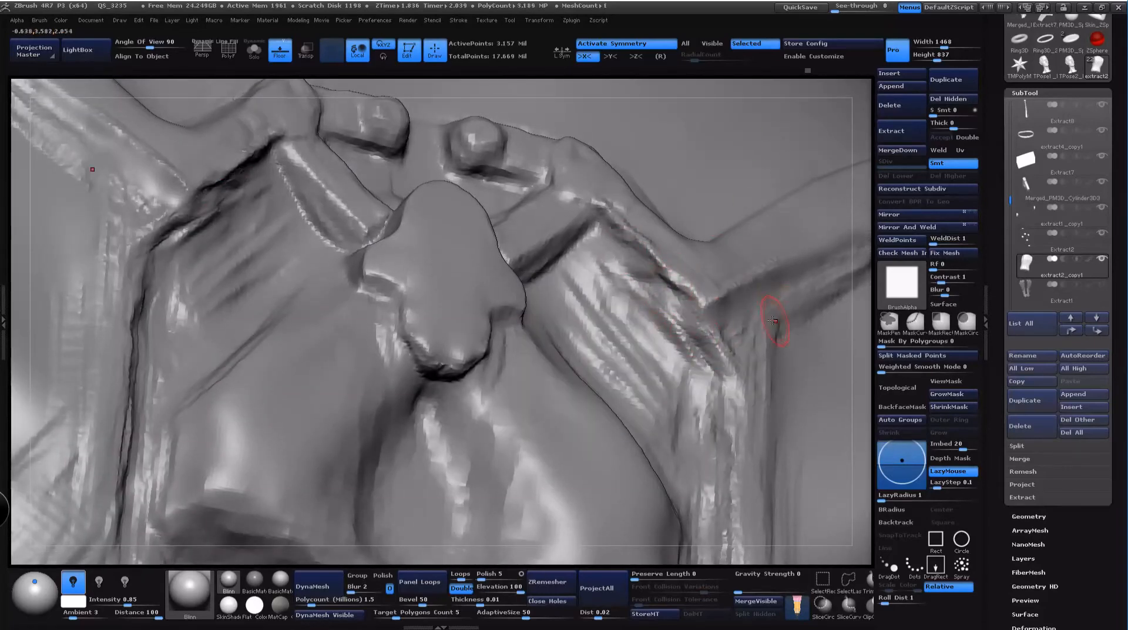
mouse_move(860, 288)
mouse_down()
mouse_move(689, 330)
mouse_move(707, 323)
mouse_up()
key(space)
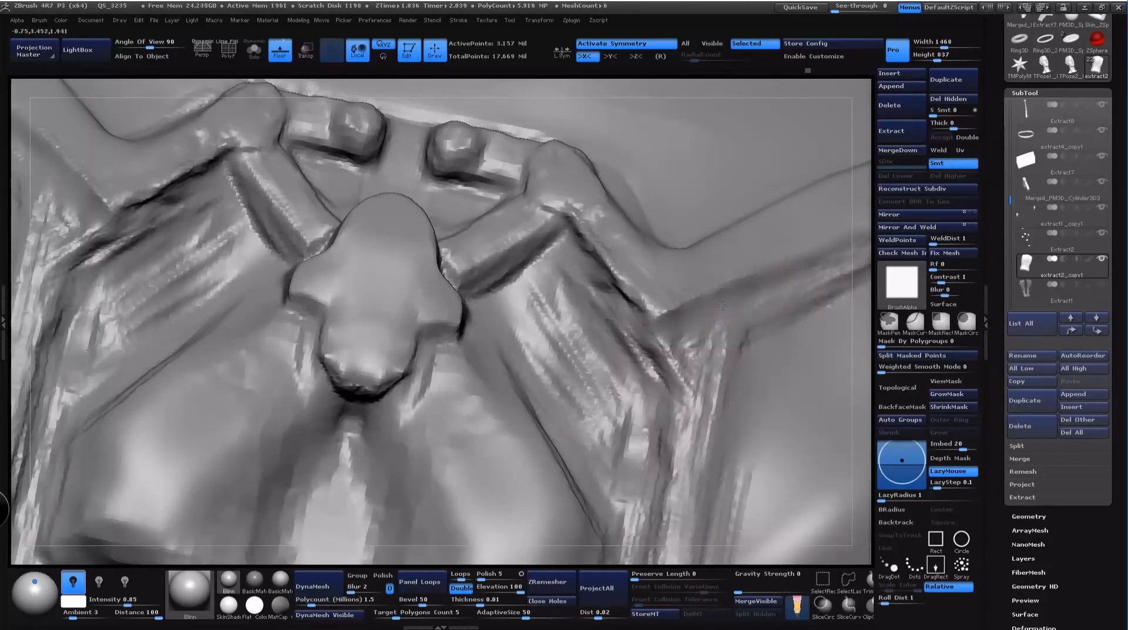
mouse_move(875, 262)
mouse_down()
mouse_move(545, 366)
mouse_move(607, 328)
mouse_move(671, 314)
mouse_up()
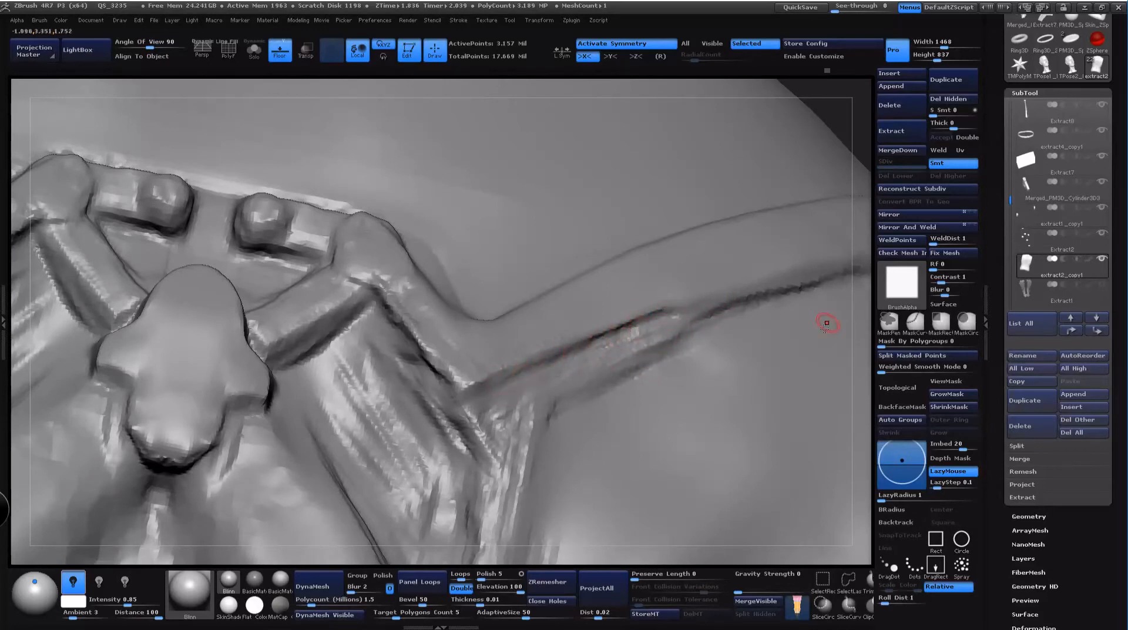
mouse_move(867, 325)
mouse_down()
mouse_move(675, 368)
mouse_move(528, 464)
mouse_up()
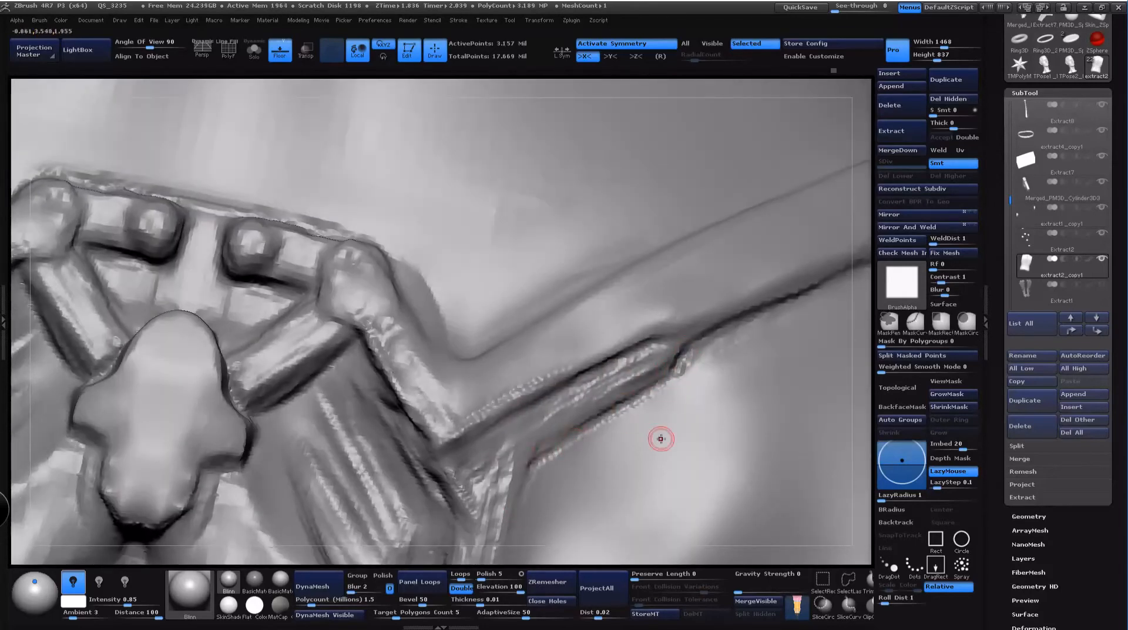
Step: Sharpen the vertical side rim below the junction and smooth the recessed face of the diagonal strut
drag(860, 389, 567, 400)
drag(533, 336, 497, 486)
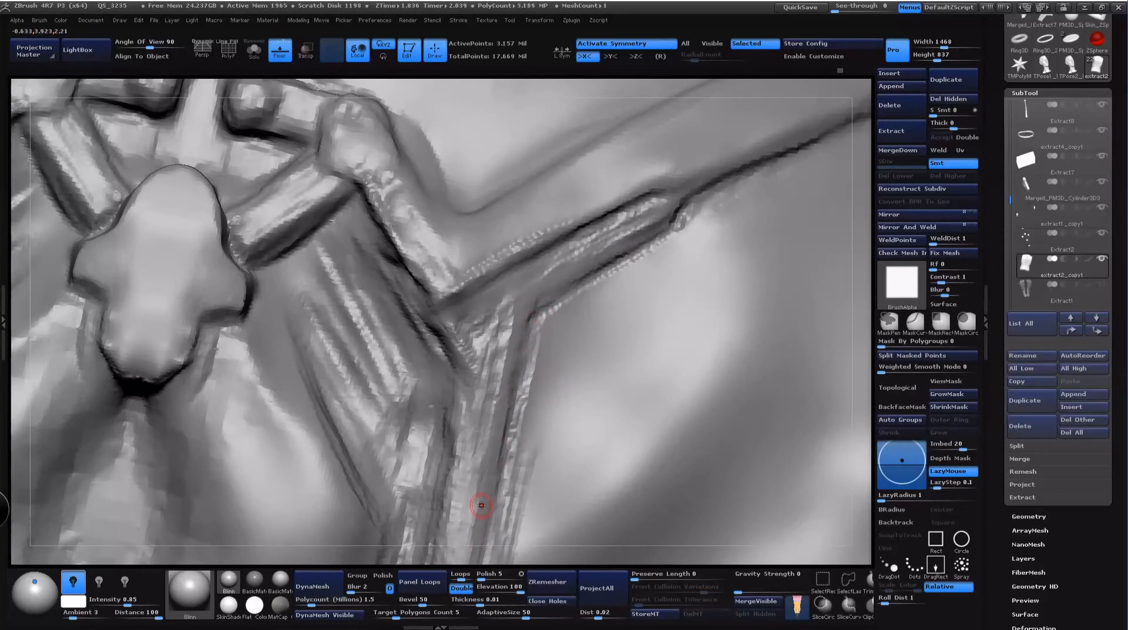
drag(660, 222, 525, 299)
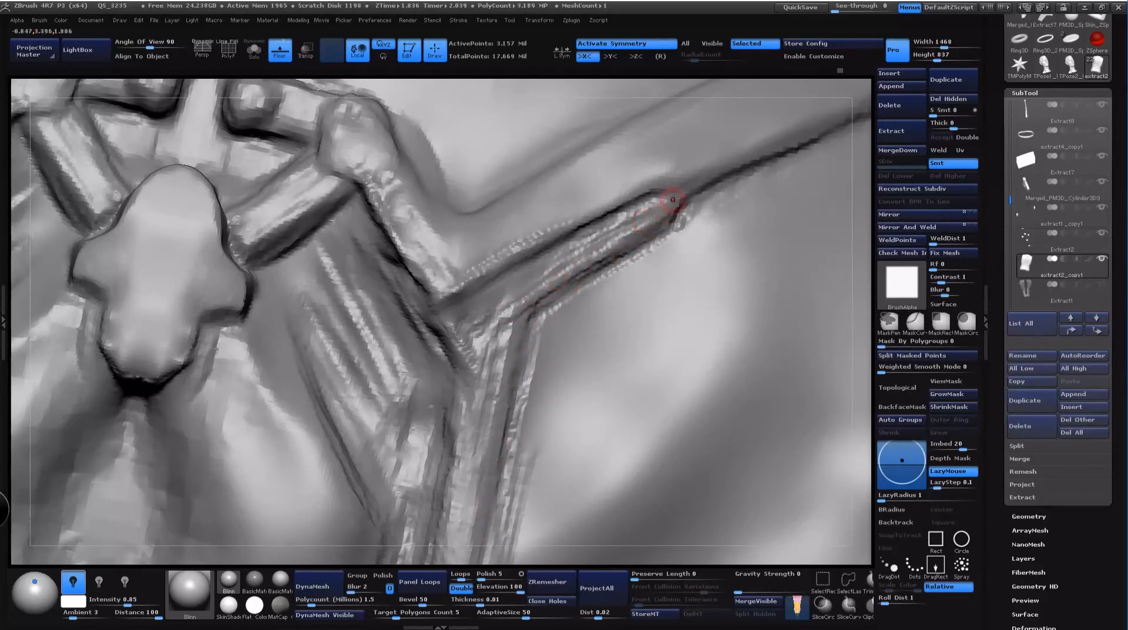
shift+drag(657, 211, 548, 271)
shift+drag(617, 232, 530, 281)
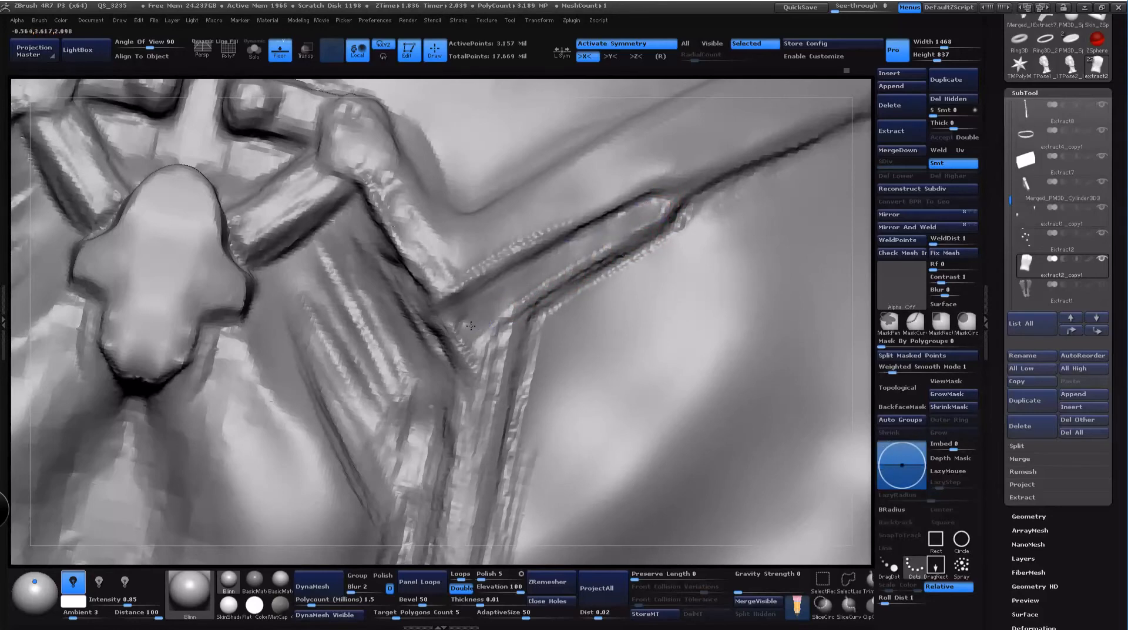
Step: Adjust the brush and clean up the rim junction, continuing the strokes down the inside of the vertical side rim
key(space)
key(space)
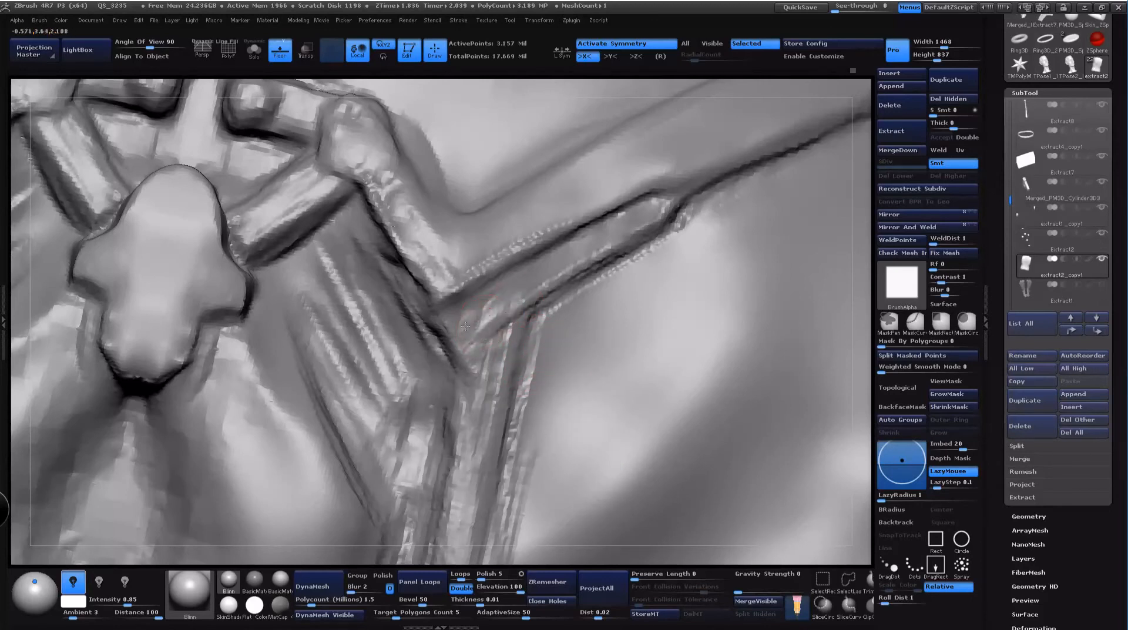
drag(470, 366, 453, 484)
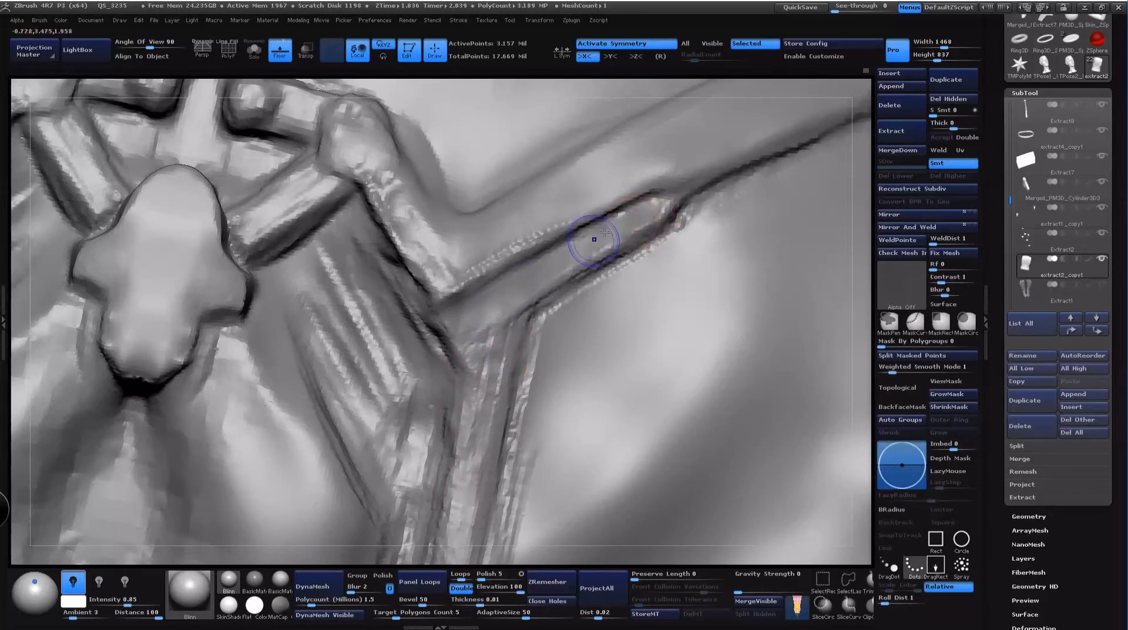
Step: Carve several parallel grooves fanning down the inner panels from the lower sides of the central ornament
alt+drag(852, 228, 854, 61)
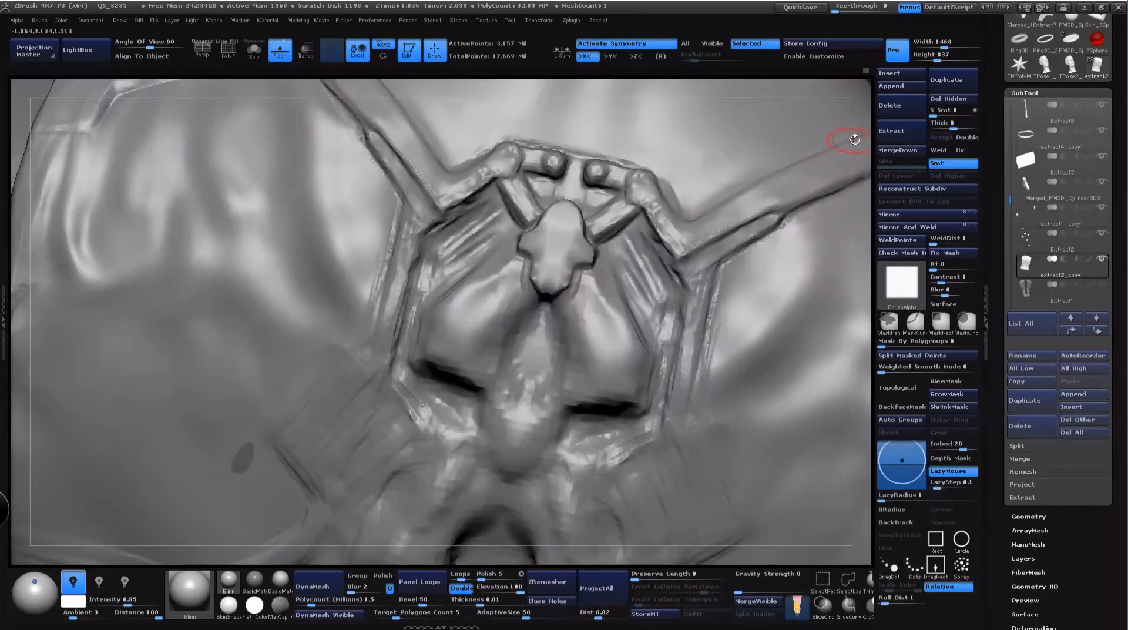
drag(854, 139, 654, 375)
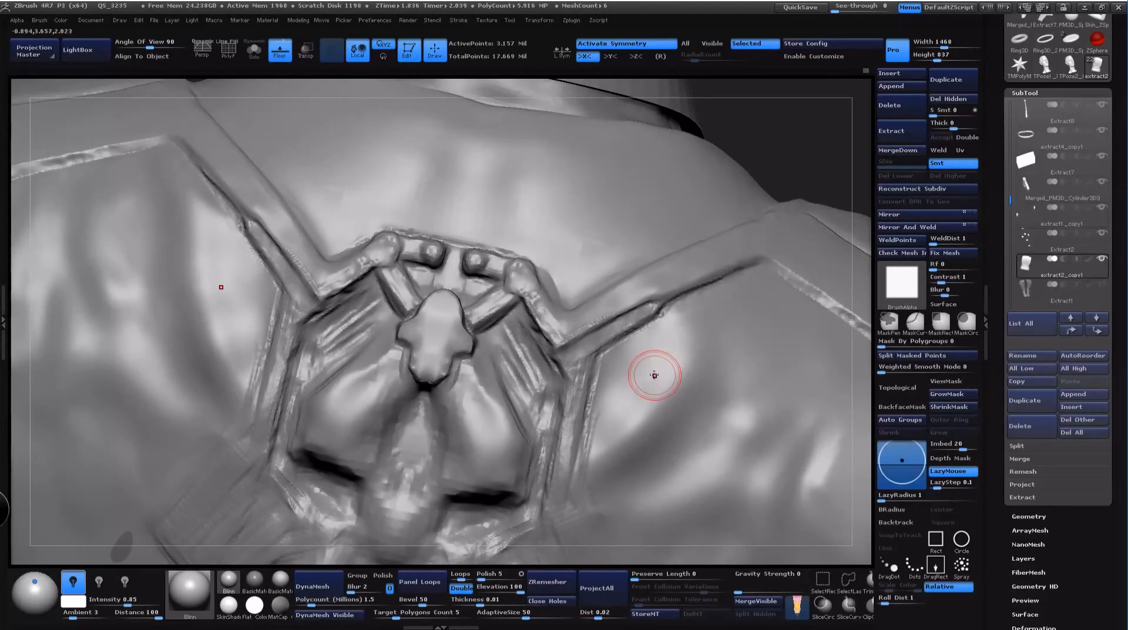
mouse_move(758, 136)
mouse_down()
mouse_move(795, 122)
mouse_move(823, 153)
mouse_move(775, 104)
mouse_up()
key(space)
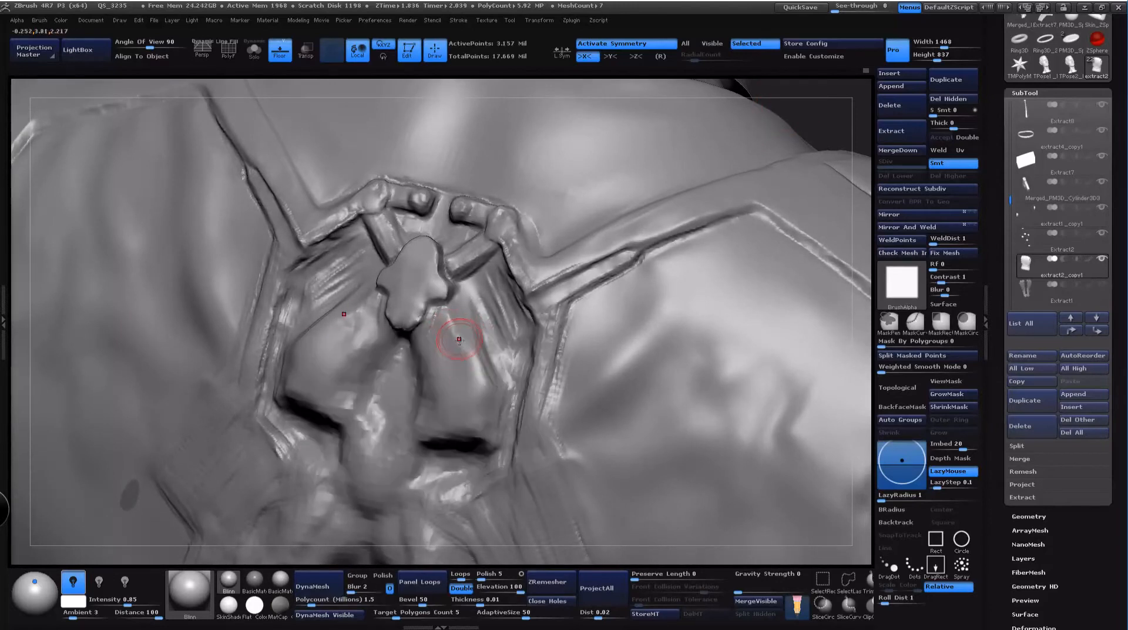
key(space)
drag(462, 286, 470, 375)
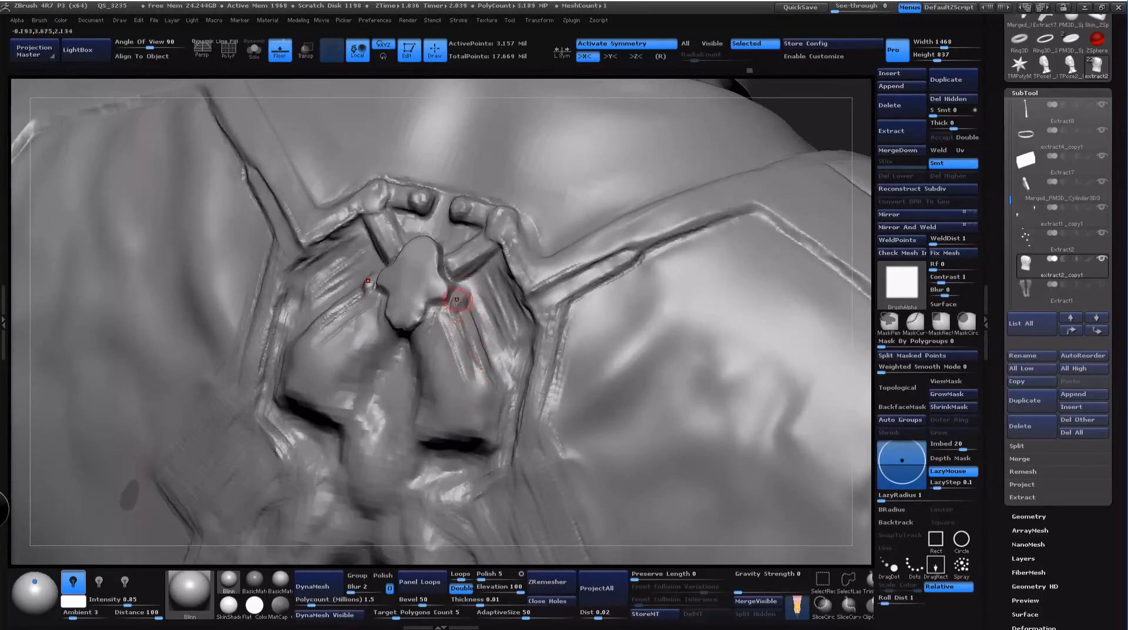
drag(867, 164, 873, 159)
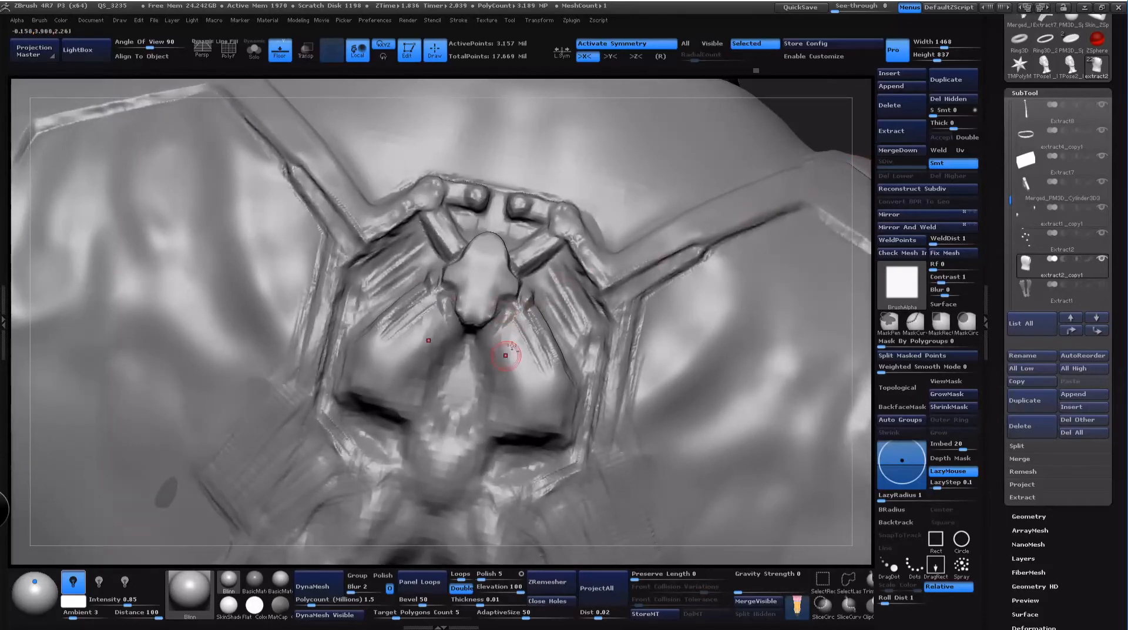
drag(487, 327, 511, 374)
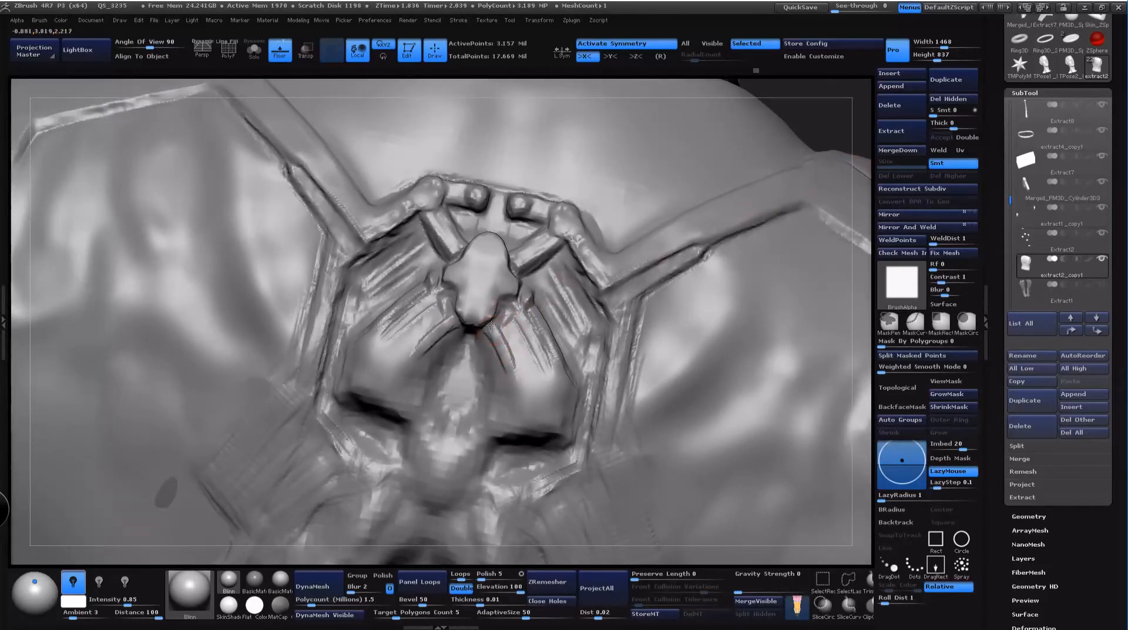
drag(491, 331, 513, 372)
mouse_move(515, 315)
mouse_down()
mouse_move(544, 367)
mouse_move(526, 376)
mouse_up()
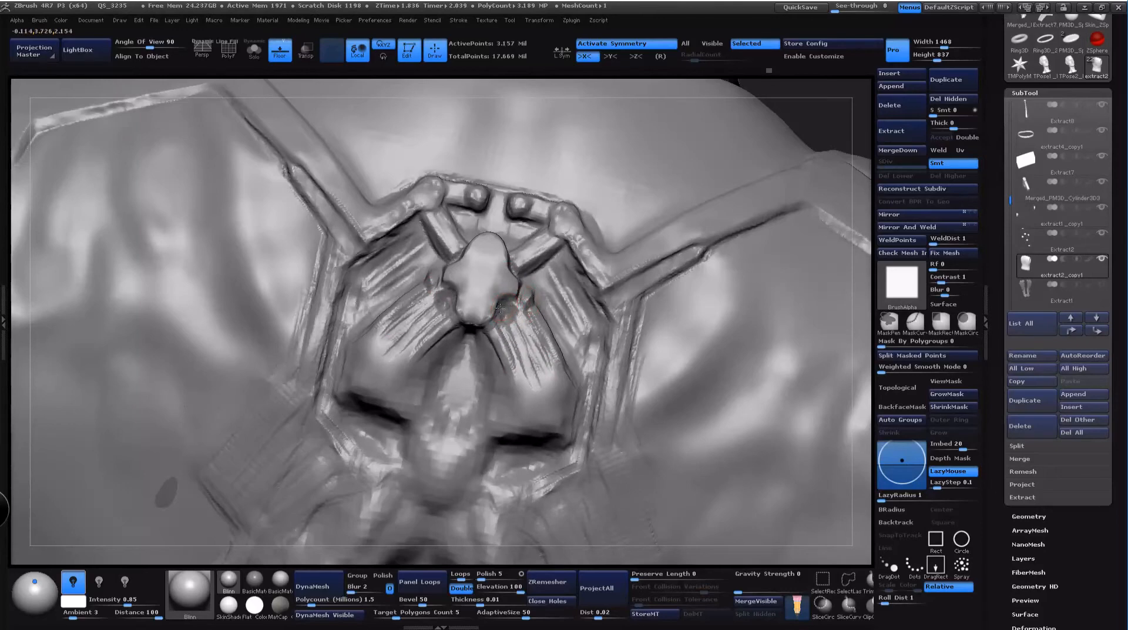
Step: Fill the small pits between the central ornament's lower tip and the grooved inner panels with clay
mouse_move(812, 134)
alt+mouse_down()
mouse_move(788, 125)
mouse_move(783, 174)
mouse_move(786, 134)
mouse_move(763, 136)
mouse_move(794, 147)
alt+mouse_up()
drag(801, 107, 770, 122)
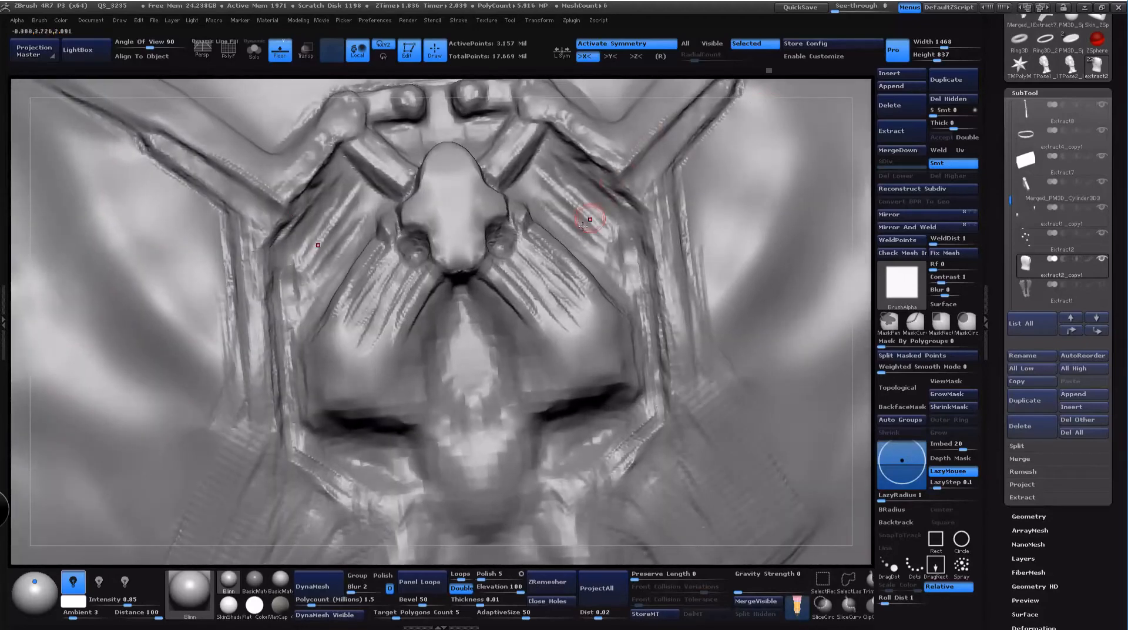
drag(806, 87, 781, 144)
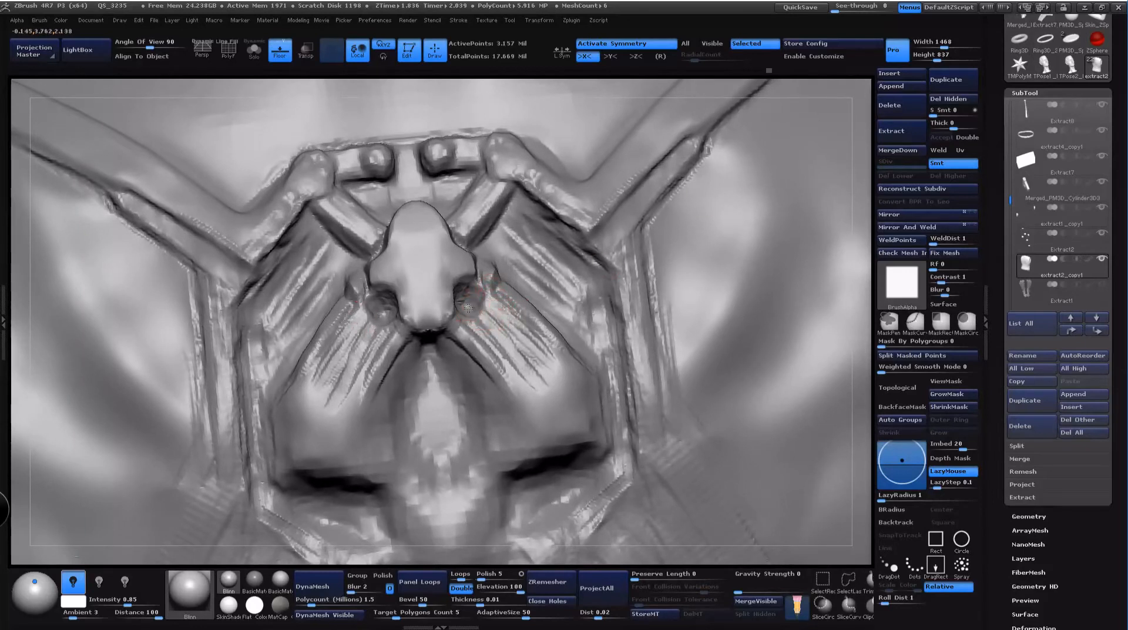
mouse_move(465, 304)
mouse_down()
mouse_move(479, 304)
mouse_move(469, 301)
mouse_move(473, 320)
mouse_up()
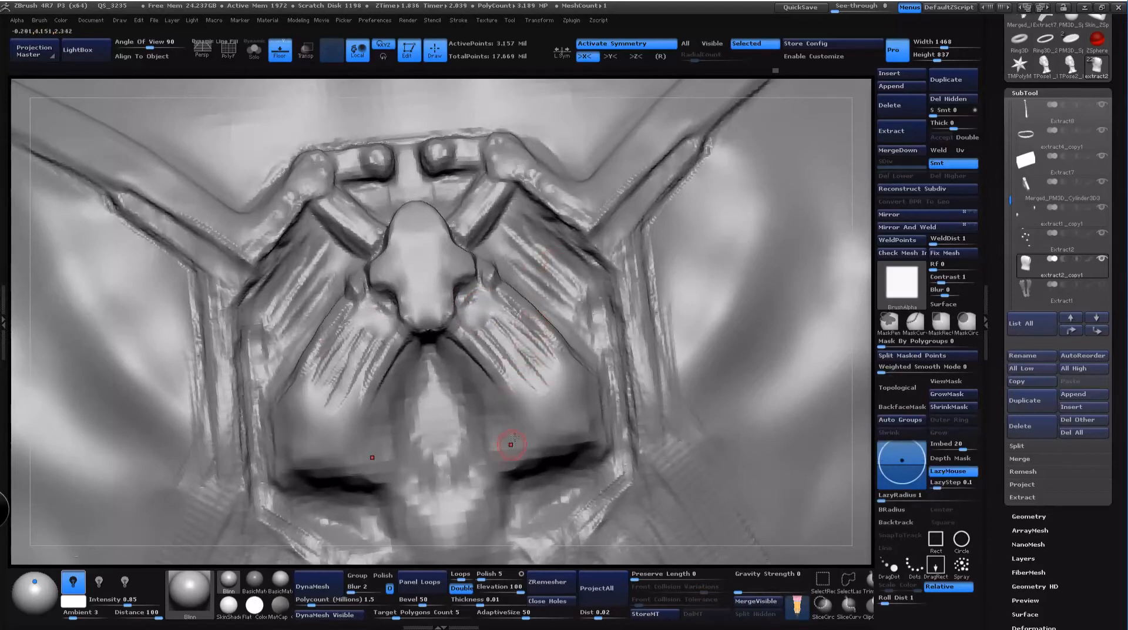
Step: Resize the brush and define the outer and bottom edges of the inner panels above the dark lower slots
key(space)
drag(530, 412, 516, 415)
drag(579, 361, 591, 436)
drag(581, 398, 583, 425)
mouse_move(585, 372)
mouse_down()
mouse_move(589, 435)
mouse_move(522, 450)
mouse_move(535, 449)
mouse_move(490, 501)
mouse_up()
key(space)
Step: Extend the inner ends of the dark lower slots diagonally down toward the ornament's centre line
alt+drag(862, 401, 860, 330)
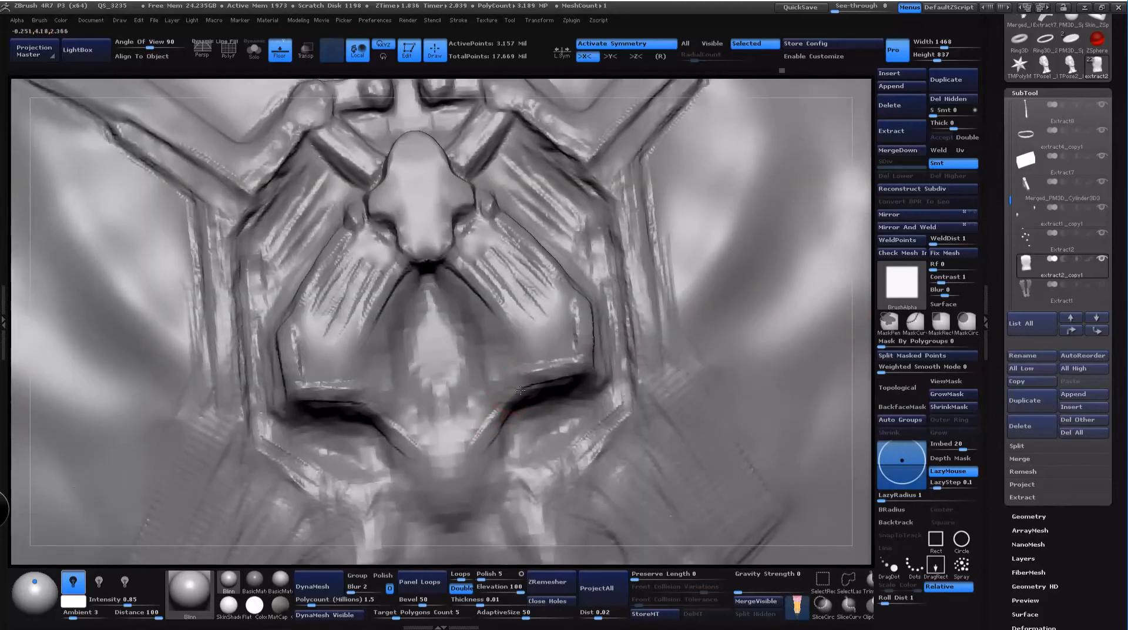
drag(521, 390, 499, 427)
drag(855, 275, 894, 275)
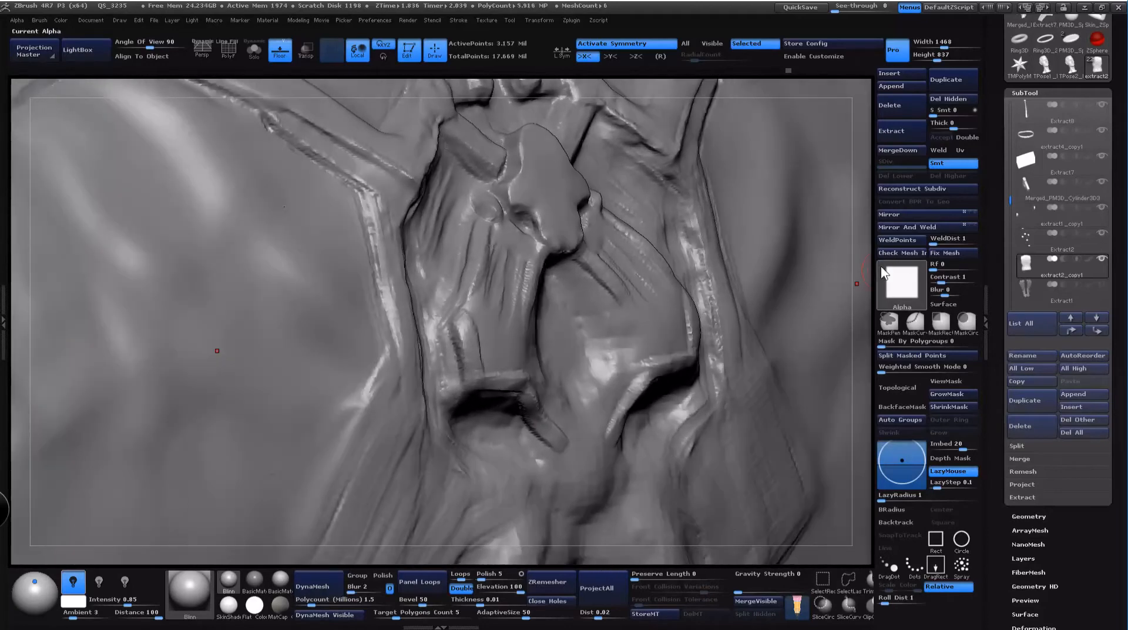
mouse_move(884, 273)
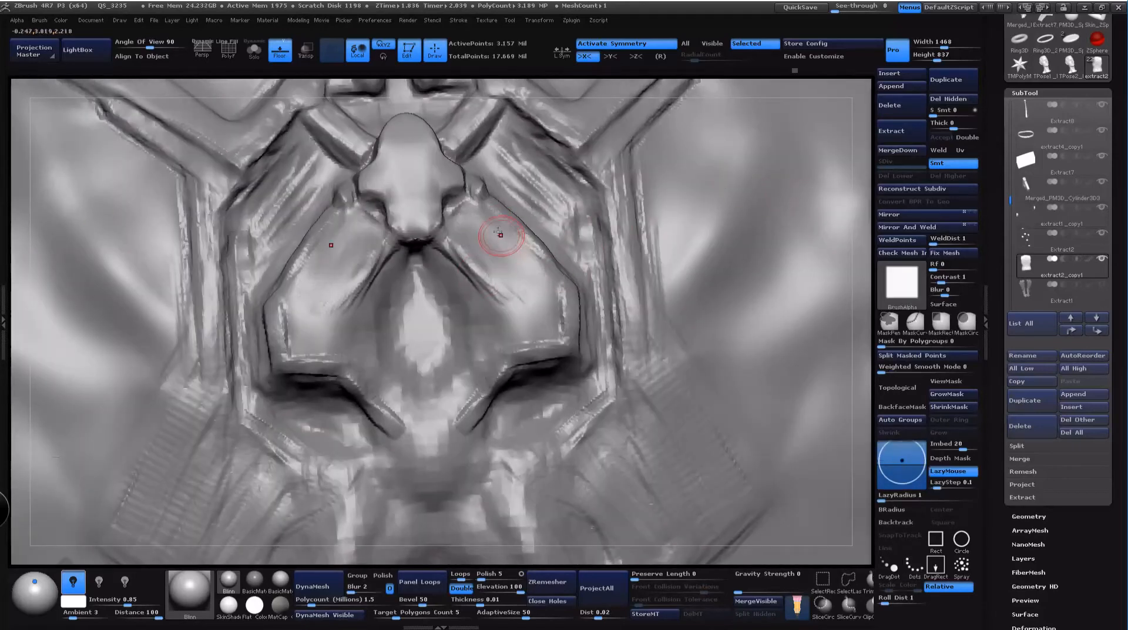
Step: Rework the inner panels with long parallel grooves and define the V-shaped edges beneath the central ornament's tip
mouse_move(499, 232)
mouse_down()
mouse_move(555, 288)
mouse_move(540, 271)
mouse_up()
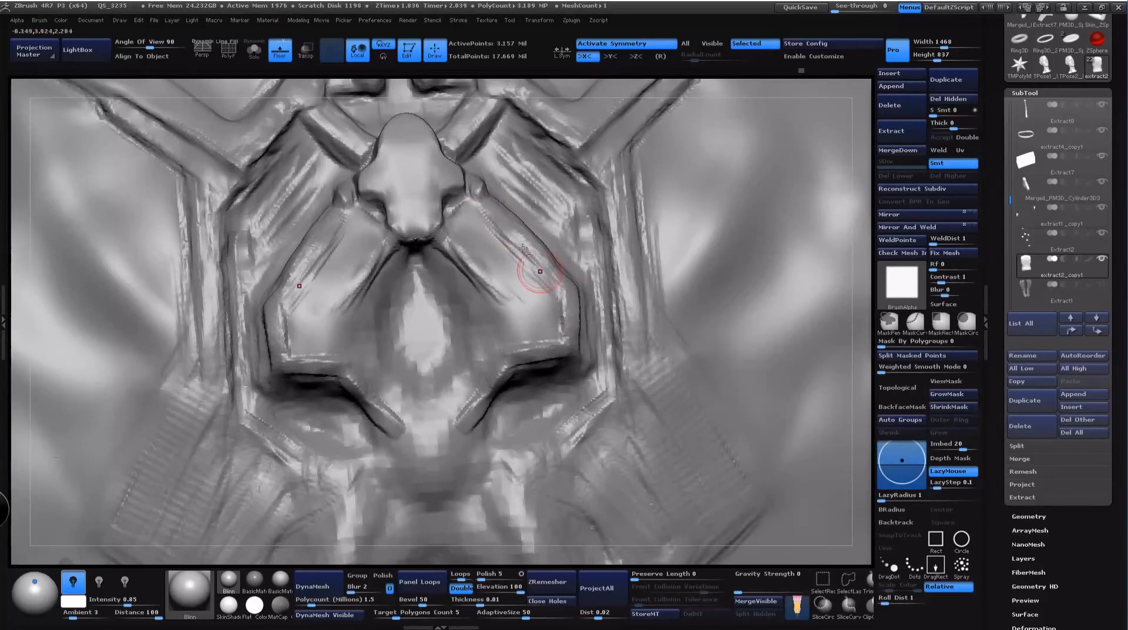
right_click(738, 275)
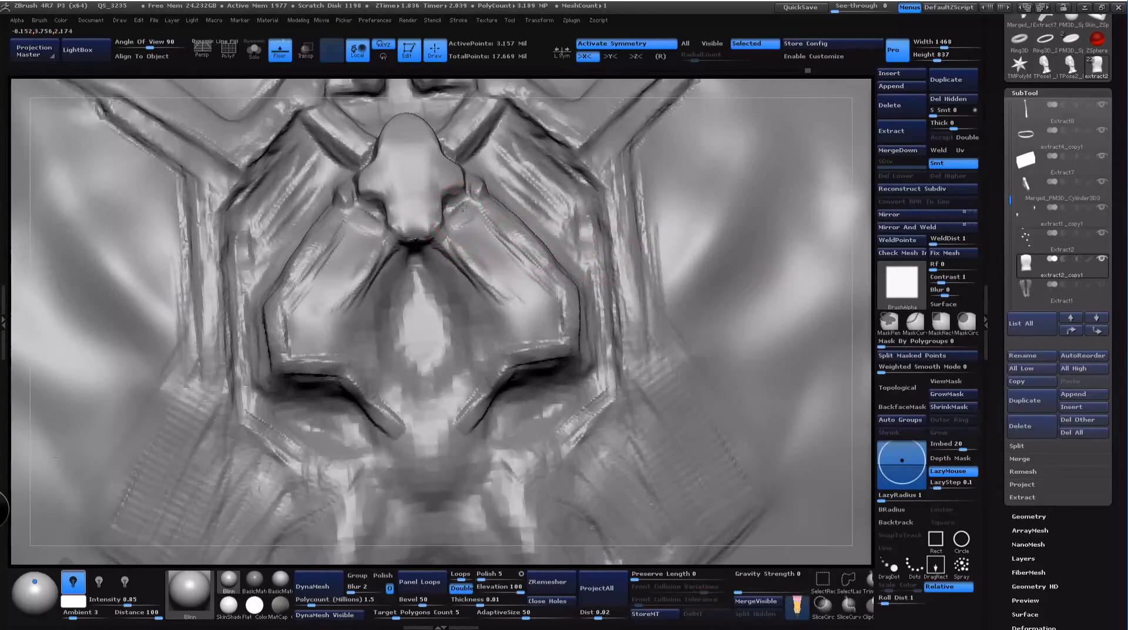
mouse_move(479, 215)
mouse_down()
mouse_move(474, 230)
mouse_move(509, 252)
mouse_move(551, 320)
mouse_move(529, 346)
mouse_move(490, 321)
mouse_up()
right_click(494, 321)
drag(432, 259, 494, 320)
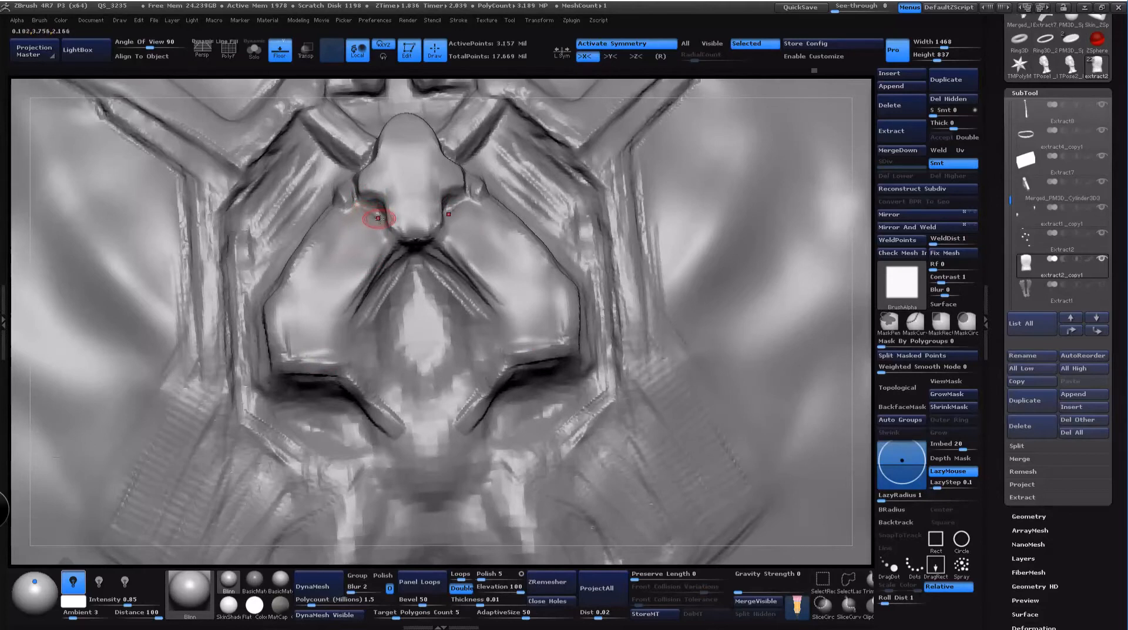
mouse_move(378, 218)
mouse_down()
mouse_move(354, 223)
mouse_move(289, 317)
mouse_move(297, 303)
mouse_move(310, 347)
mouse_move(295, 323)
mouse_move(316, 340)
mouse_move(376, 232)
mouse_move(314, 335)
mouse_move(378, 196)
mouse_move(374, 223)
mouse_move(302, 326)
mouse_move(346, 241)
mouse_move(294, 327)
mouse_move(367, 230)
mouse_move(302, 353)
mouse_up()
mouse_move(390, 240)
mouse_down()
mouse_move(327, 335)
mouse_move(365, 301)
mouse_move(347, 330)
mouse_up()
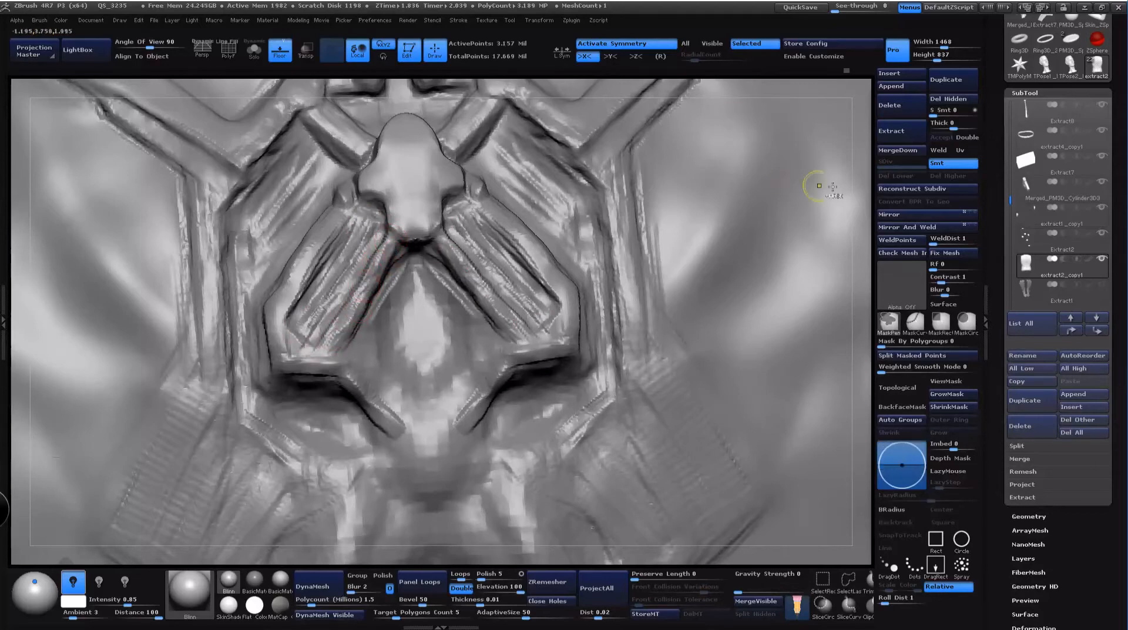
Step: Remesh the jacket with DynaMesh and review the whole back
mouse_move(865, 177)
ctrl+right_down()
mouse_move(862, 166)
mouse_move(783, 197)
ctrl+right_up()
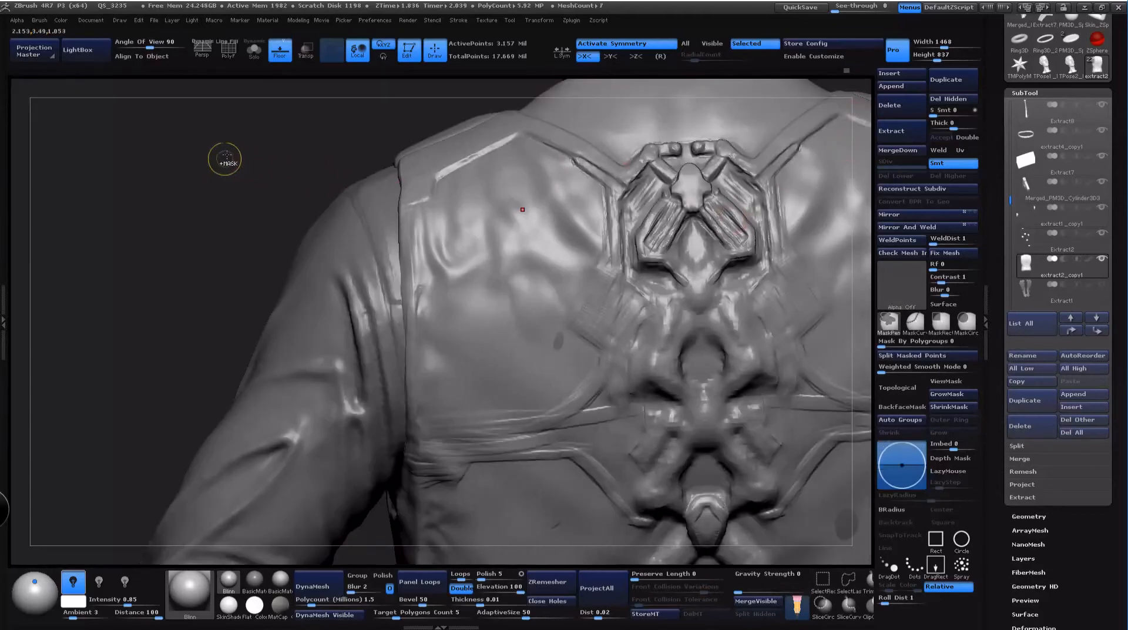
ctrl+drag(230, 151, 199, 240)
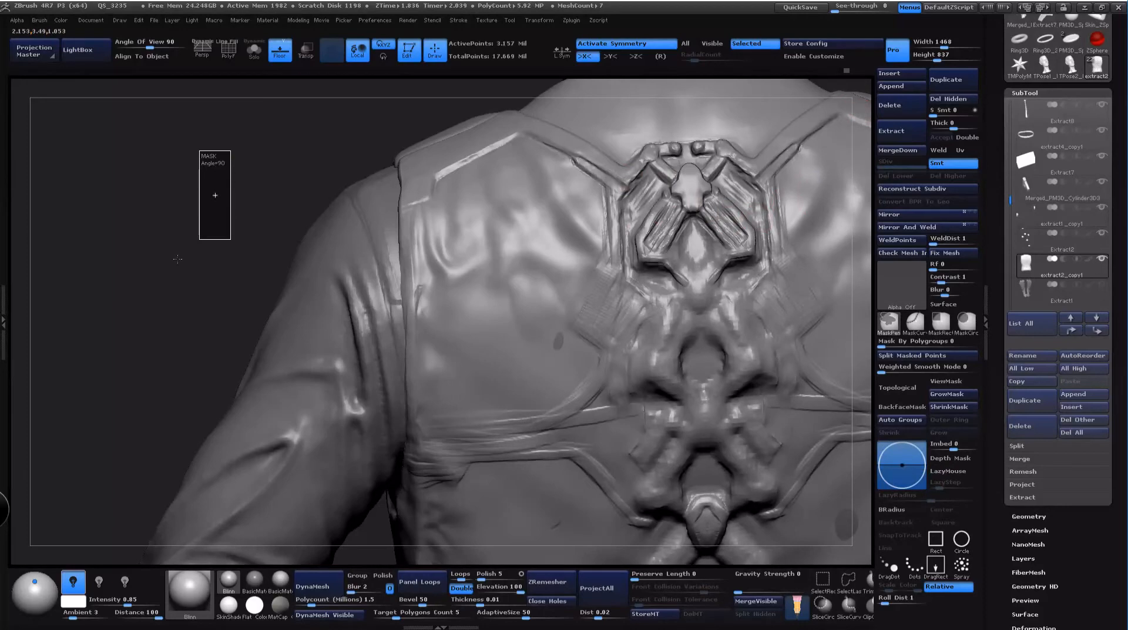
drag(178, 259, 5, 207)
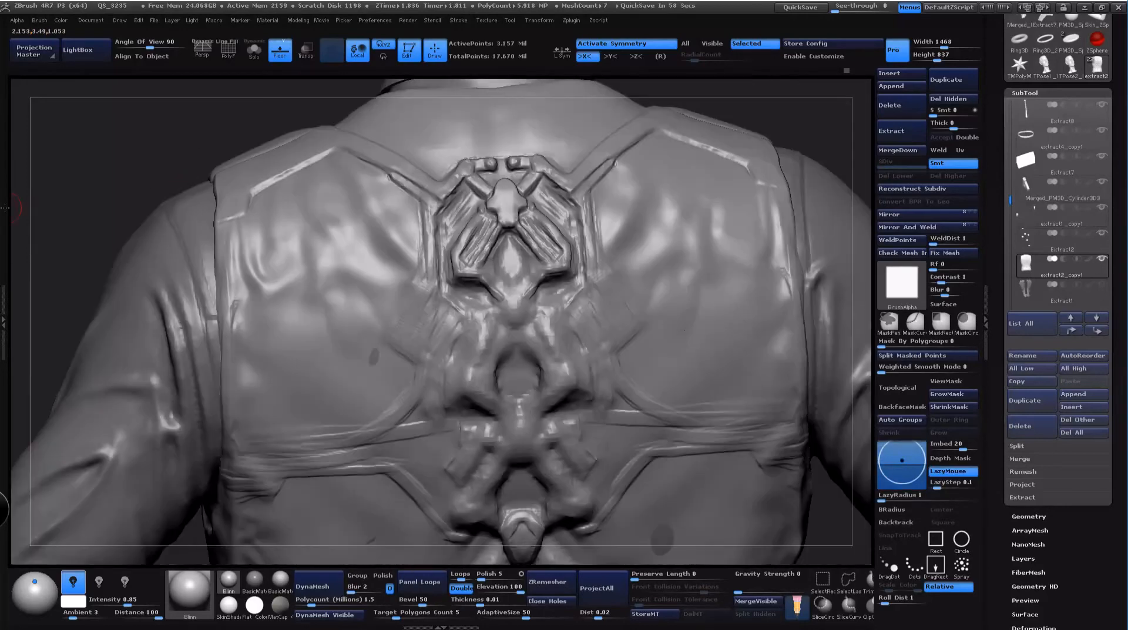
Step: Deepen and sharpen the parallel grooves on both inner panels beside the central ornament
mouse_move(794, 107)
ctrl+right_down()
mouse_move(764, 194)
mouse_move(717, 258)
ctrl+right_up()
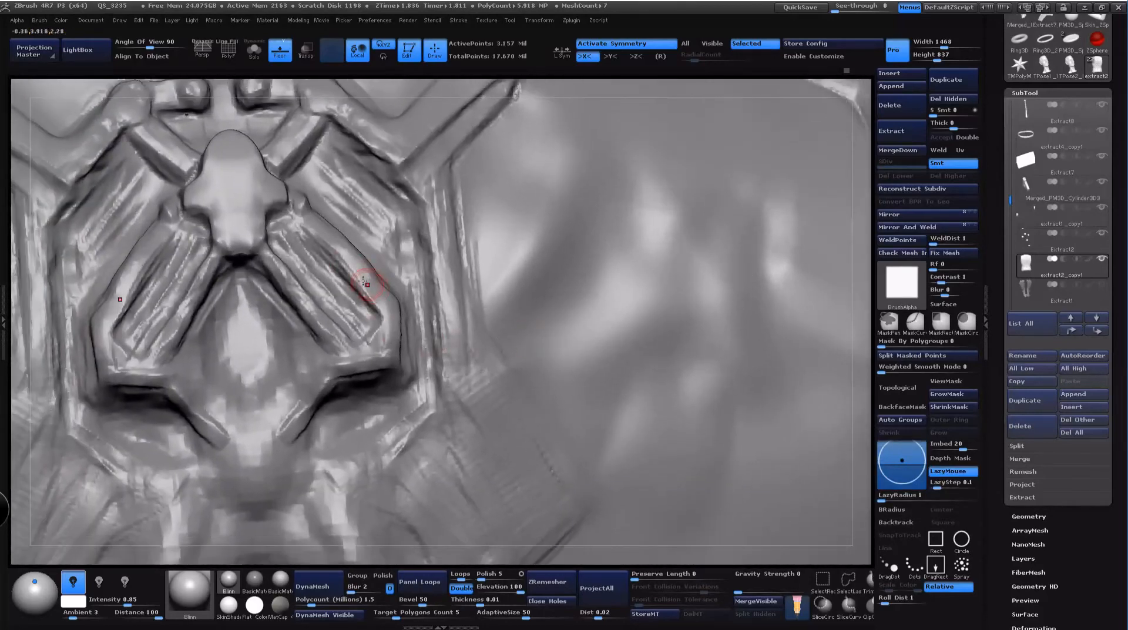
drag(368, 284, 358, 278)
drag(106, 301, 164, 259)
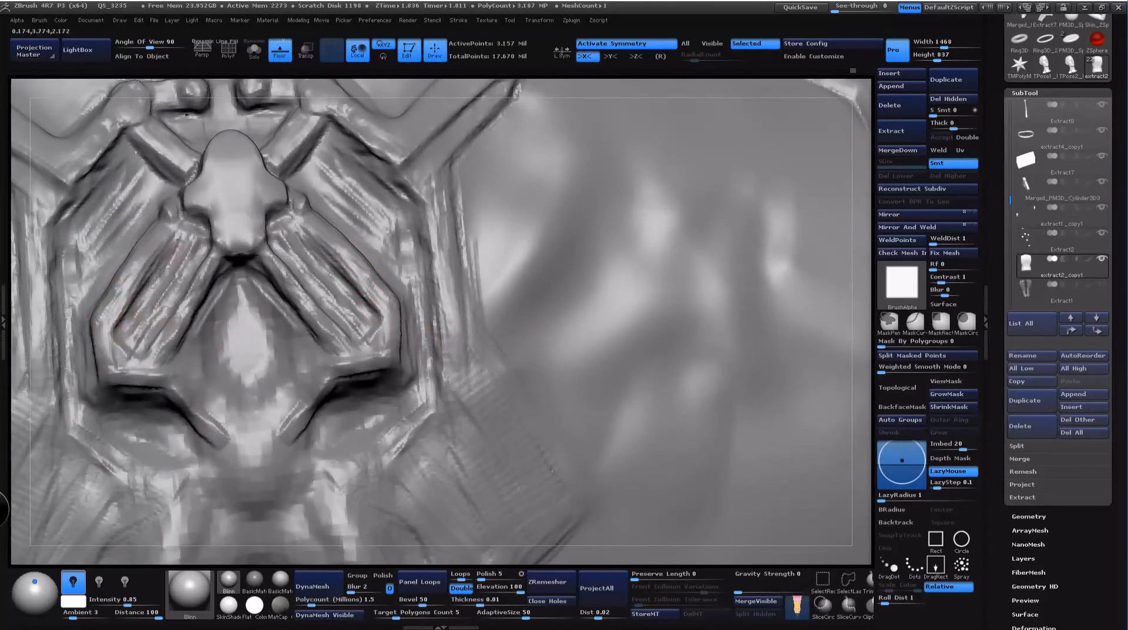
drag(119, 320, 191, 238)
drag(176, 277, 137, 346)
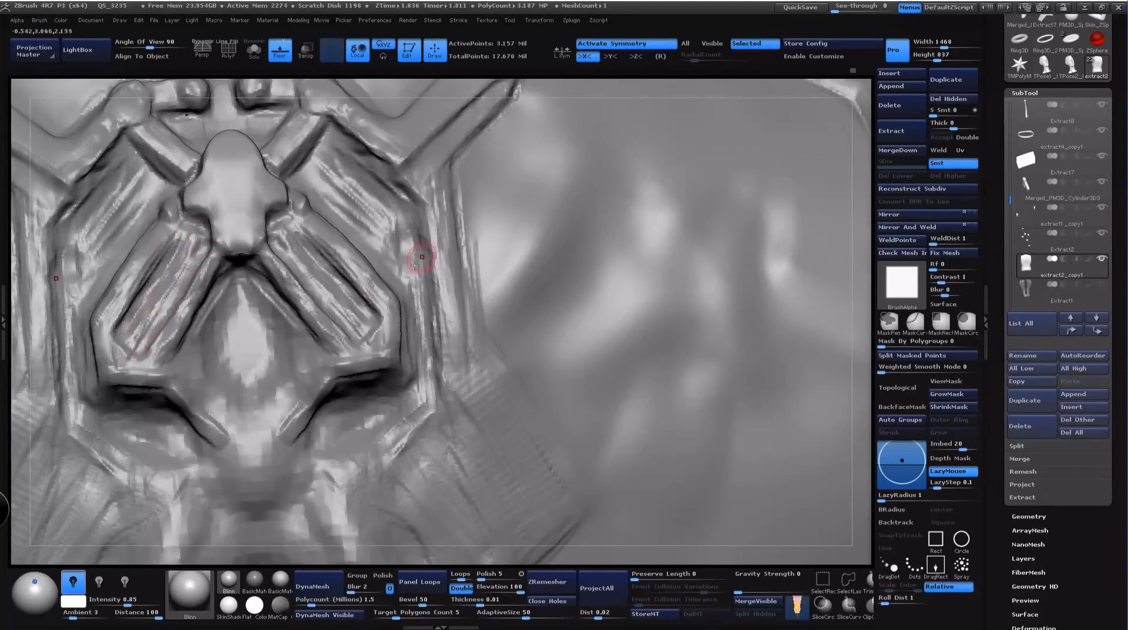
mouse_move(291, 223)
mouse_down()
mouse_move(314, 256)
mouse_move(290, 252)
mouse_up()
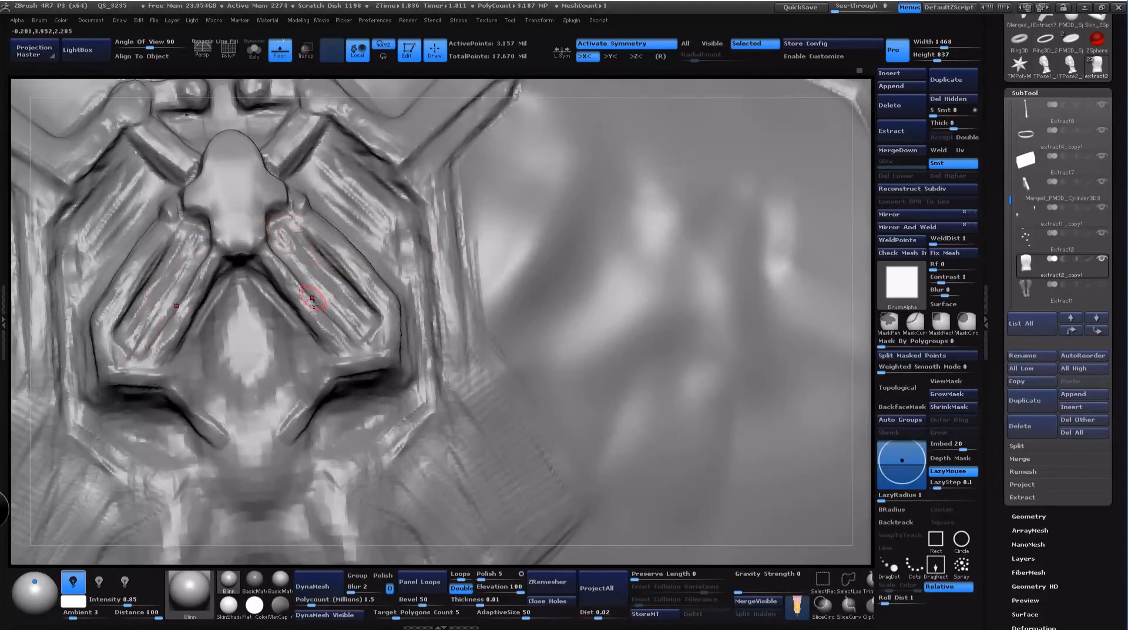
Step: Sharpen the V-shaped edge below the ornament's tip and shape the diagonal arms at the inner ends of the lower slots
drag(828, 94, 739, 143)
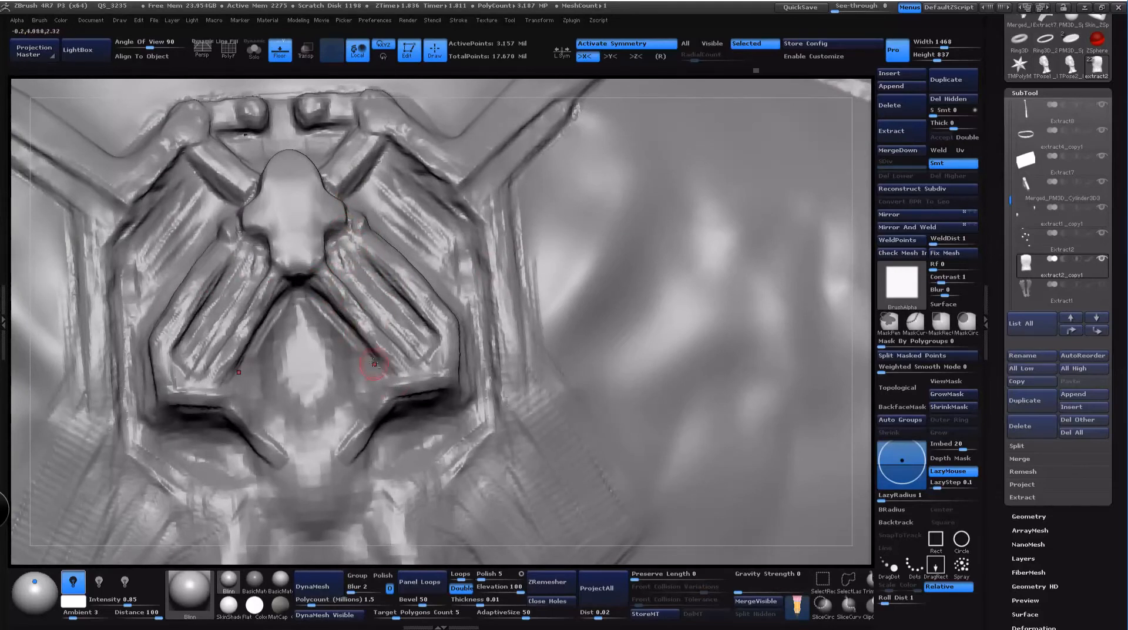
drag(389, 372, 330, 433)
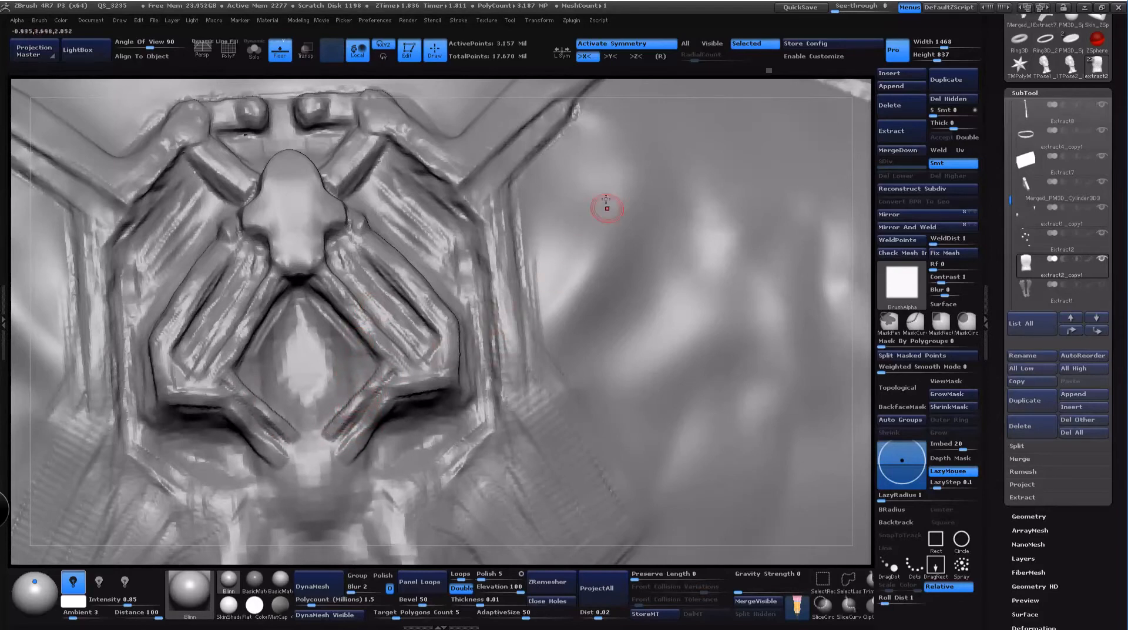
Step: Build up the diagonal arms at the lower slots' inner ends and flatten them and the adjoining frame corners with the hPolish brush
mouse_move(379, 378)
mouse_down()
mouse_move(340, 441)
mouse_move(385, 376)
mouse_move(350, 456)
mouse_up()
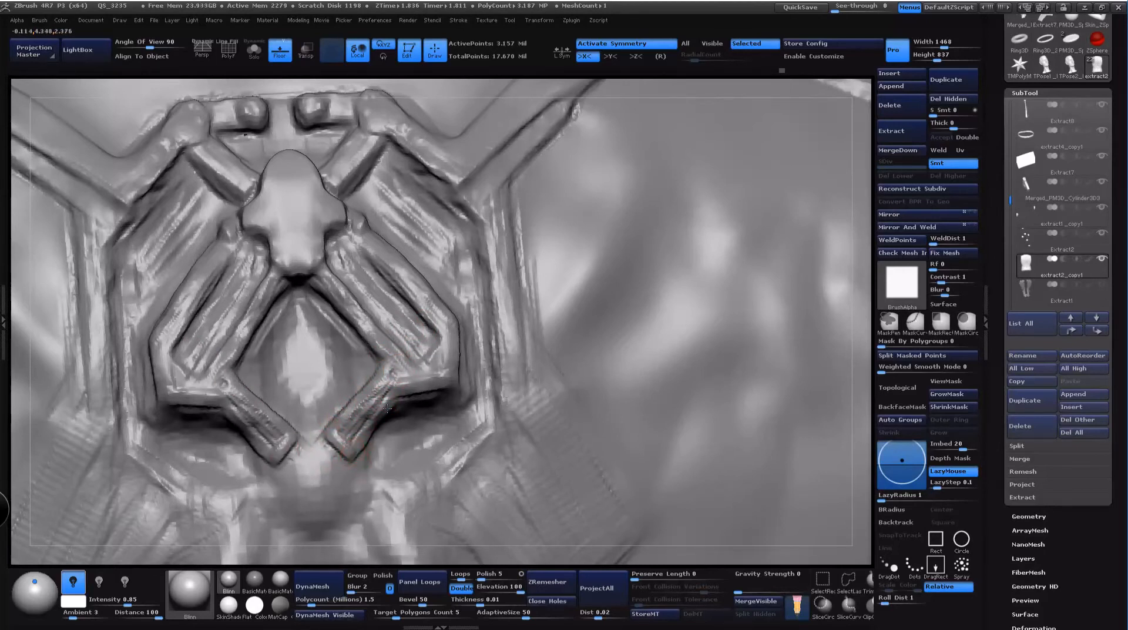
drag(387, 408, 345, 436)
key(b)
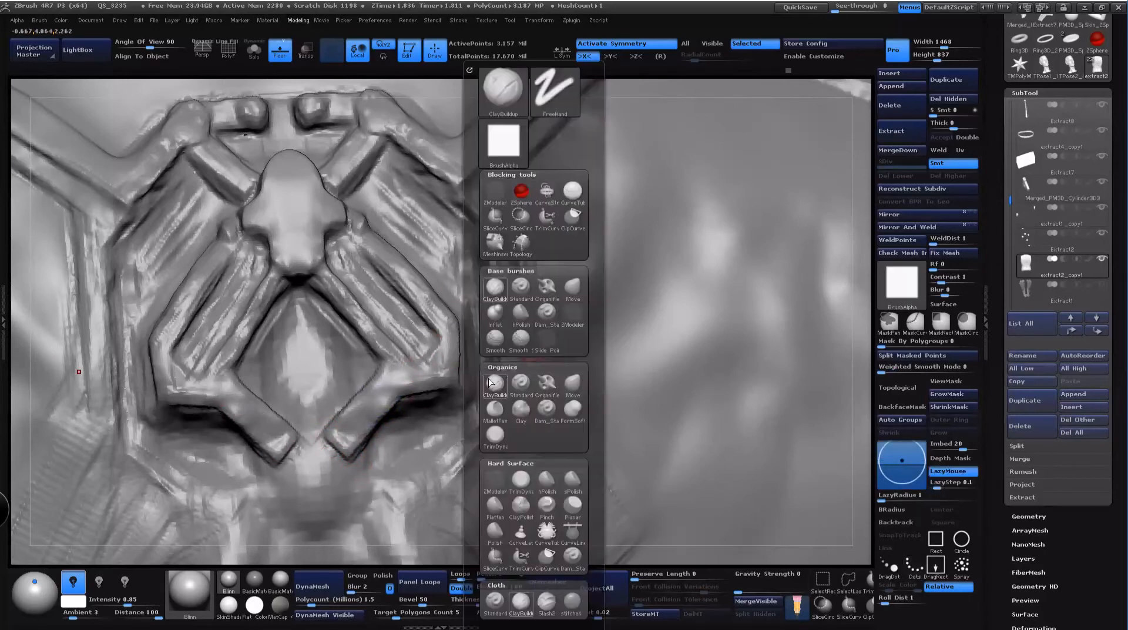
key(space)
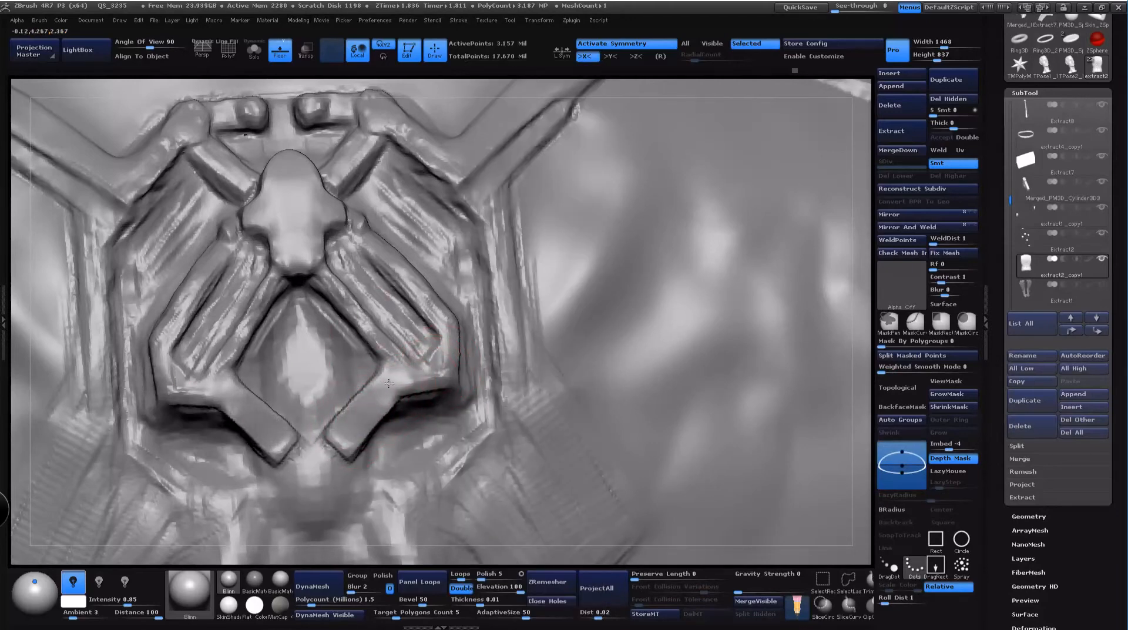
drag(444, 360, 412, 374)
mouse_move(444, 320)
mouse_down()
mouse_move(400, 269)
mouse_move(454, 325)
mouse_up()
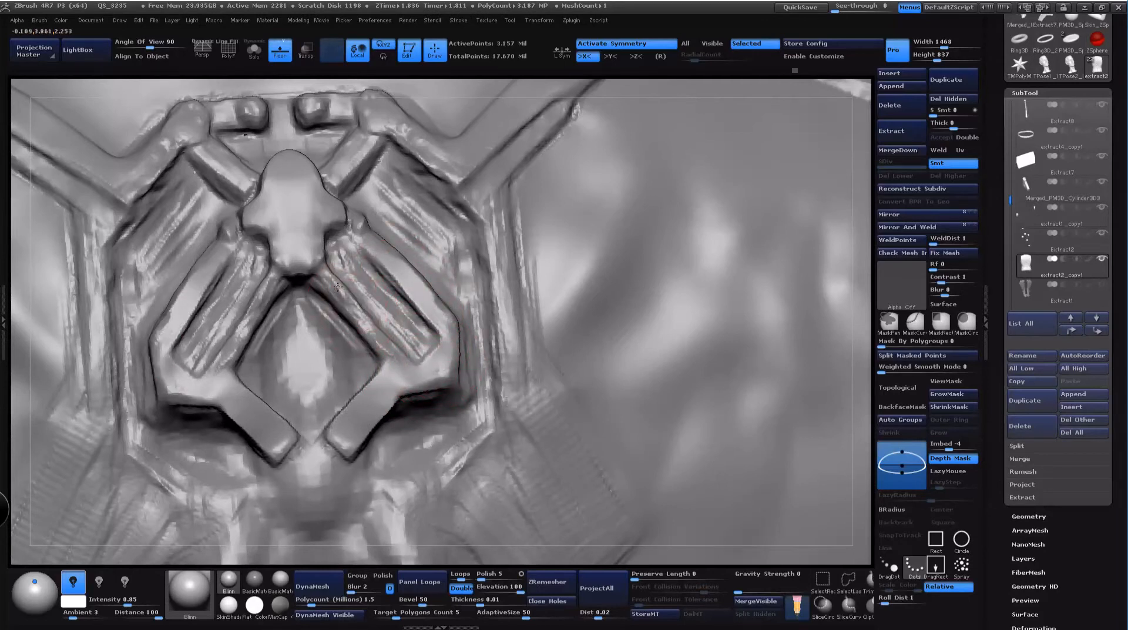
drag(338, 286, 369, 333)
key(ctrl+z)
key(ctrl+z)
key(ctrl+z)
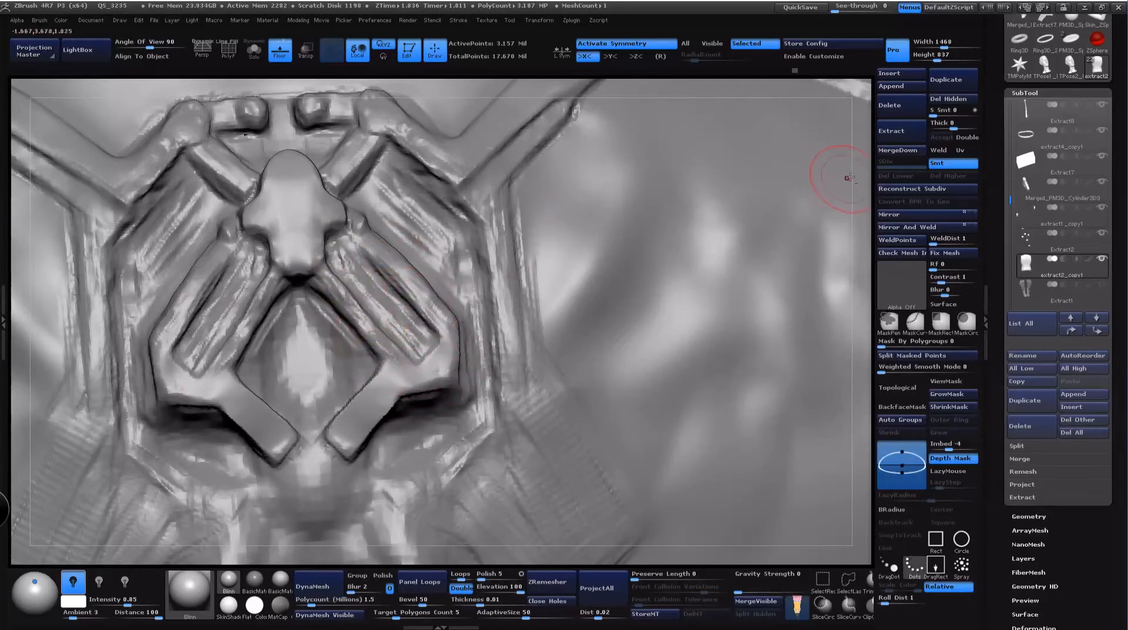
Step: Flatten the raised rims along the grooved inner panels with a larger hPolish brush
alt+drag(859, 178, 793, 376)
mouse_move(225, 81)
alt+mouse_down()
mouse_move(633, 80)
mouse_move(795, 63)
alt+mouse_up()
key(space)
mouse_move(411, 378)
mouse_down()
mouse_move(369, 366)
mouse_move(351, 346)
mouse_move(435, 456)
mouse_up()
drag(863, 228, 718, 303)
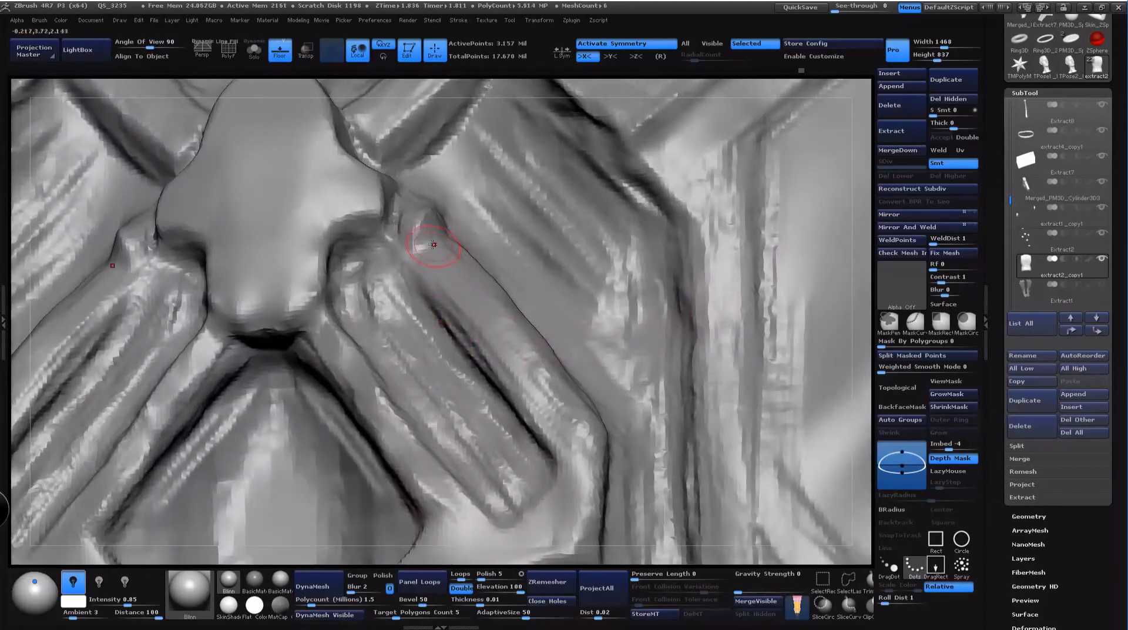
key(space)
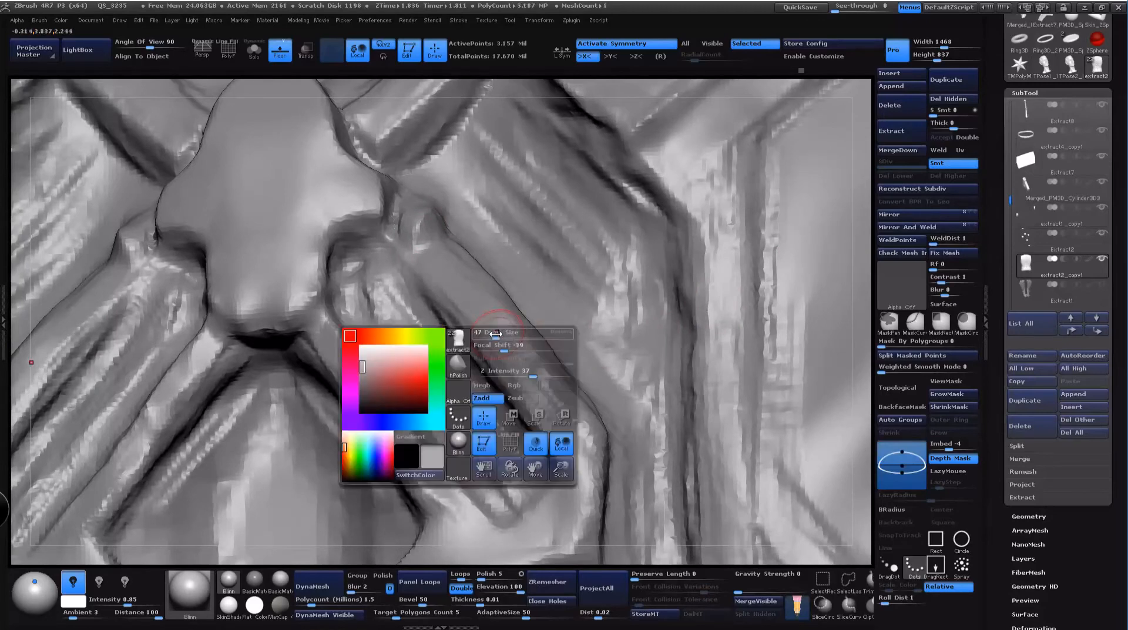
mouse_move(497, 333)
mouse_down()
mouse_move(510, 369)
mouse_move(497, 366)
mouse_up()
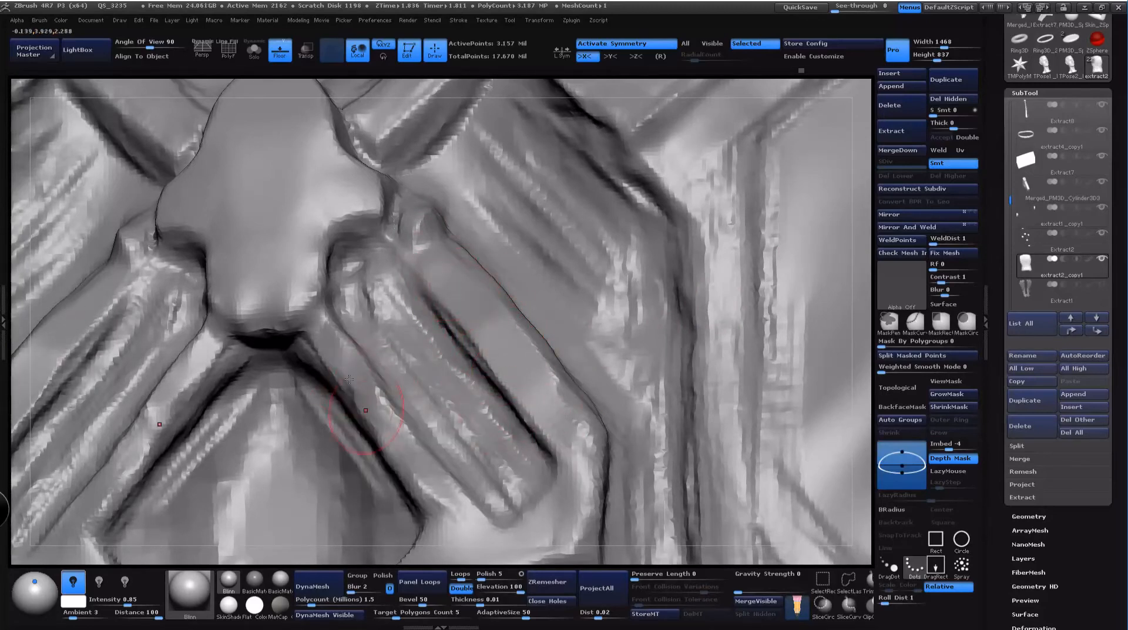
mouse_move(431, 471)
mouse_down()
mouse_move(436, 498)
mouse_move(427, 493)
mouse_up()
Step: Polish the junctions where the shoulder straps meet the vertical bands beside the ornament
alt+drag(858, 220, 850, 300)
mouse_move(864, 230)
alt+mouse_down()
mouse_move(733, 156)
mouse_move(589, 142)
alt+mouse_up()
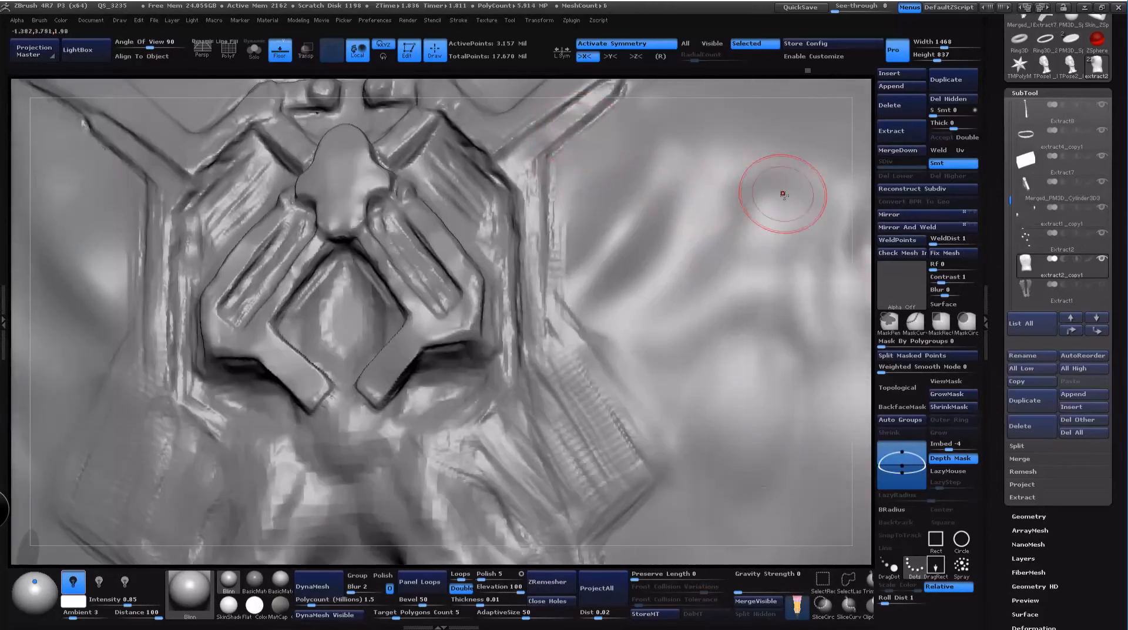
alt+drag(397, 92, 476, 206)
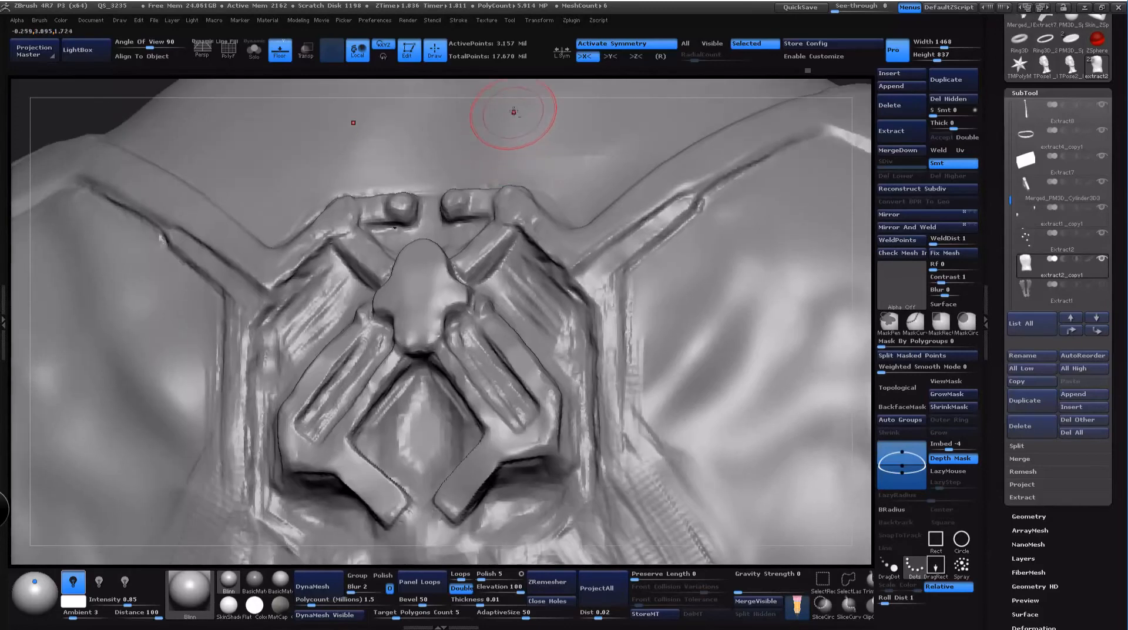
drag(522, 90, 555, 191)
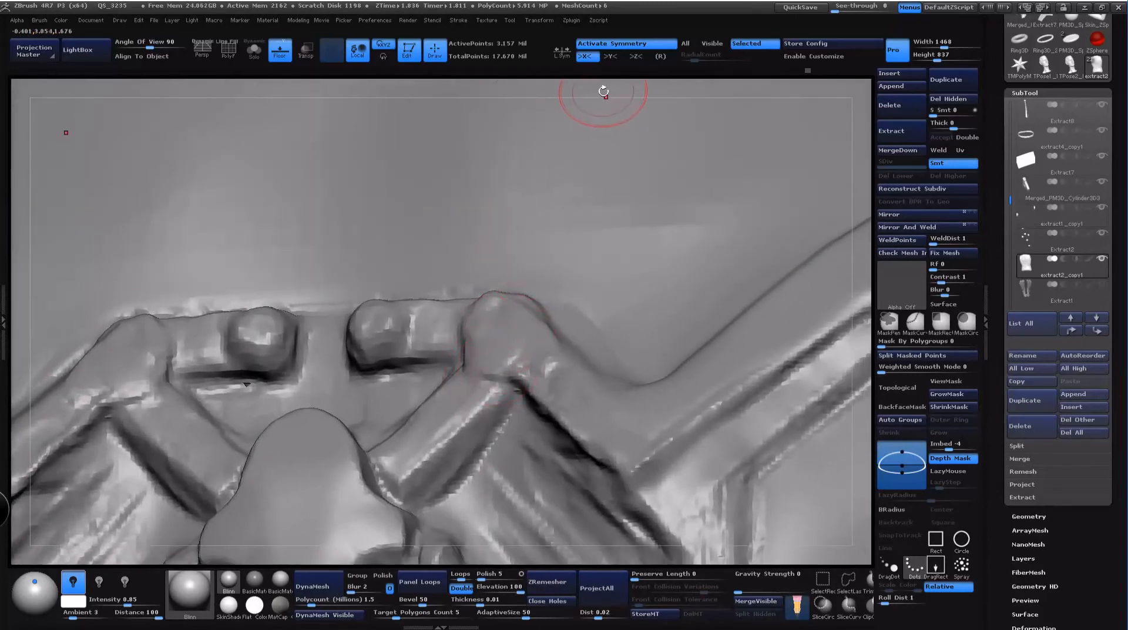
alt+drag(603, 92, 603, 12)
alt+drag(831, 353, 819, 214)
key(space)
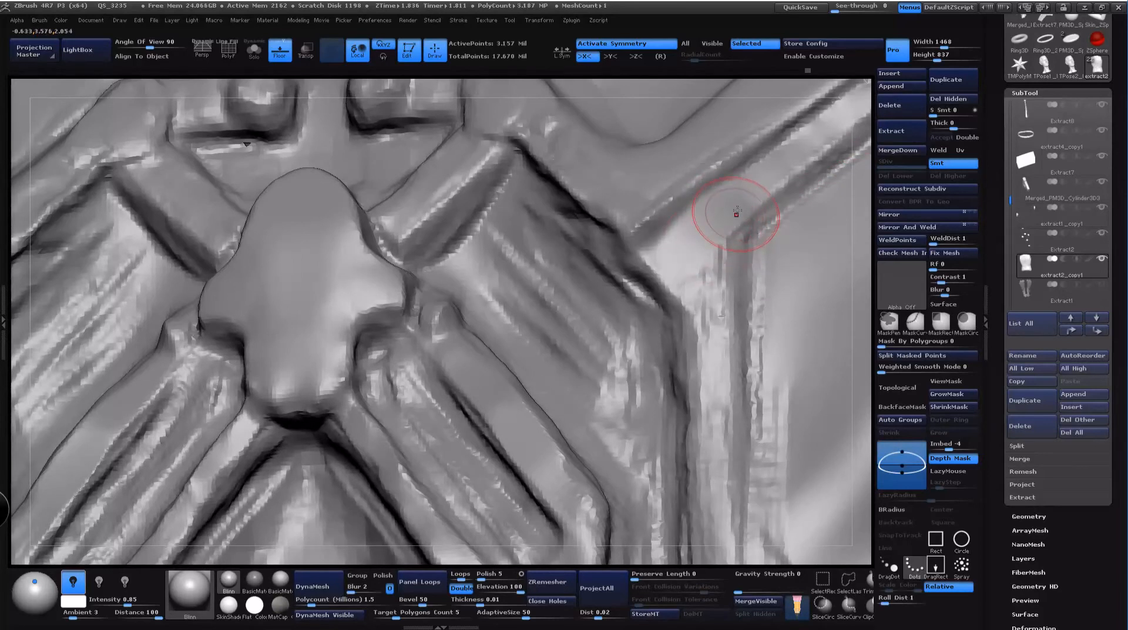
drag(718, 228, 716, 227)
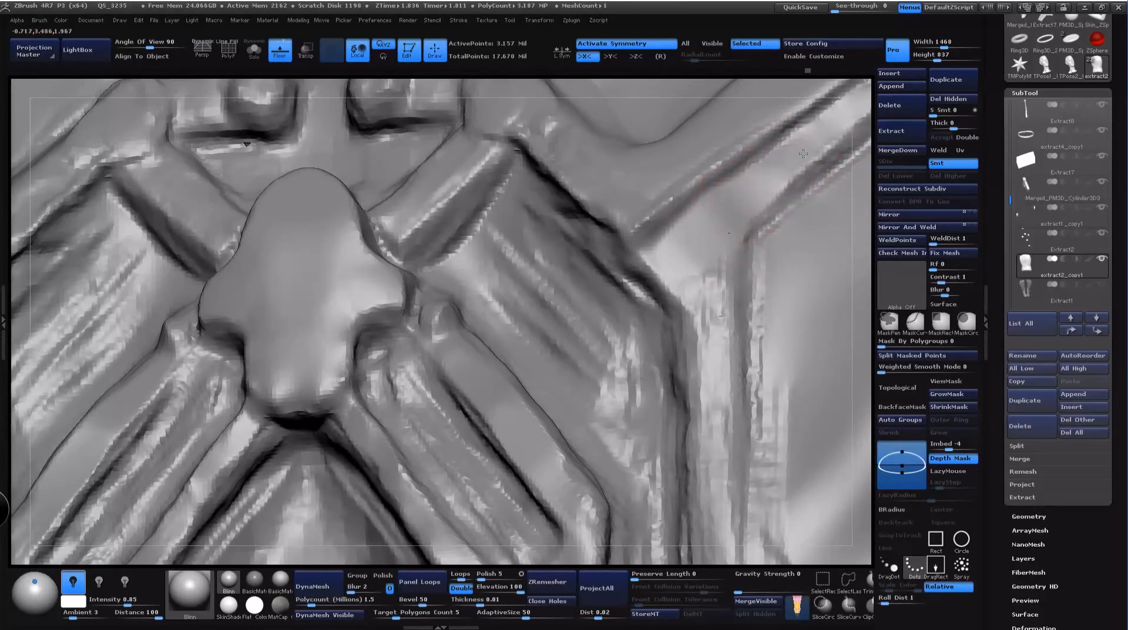
mouse_move(668, 283)
shift+mouse_down()
mouse_move(702, 347)
mouse_move(711, 472)
shift+mouse_up()
Step: Flatten the vertical bands flanking the ornament down to their lower ends
alt+drag(867, 417, 867, 223)
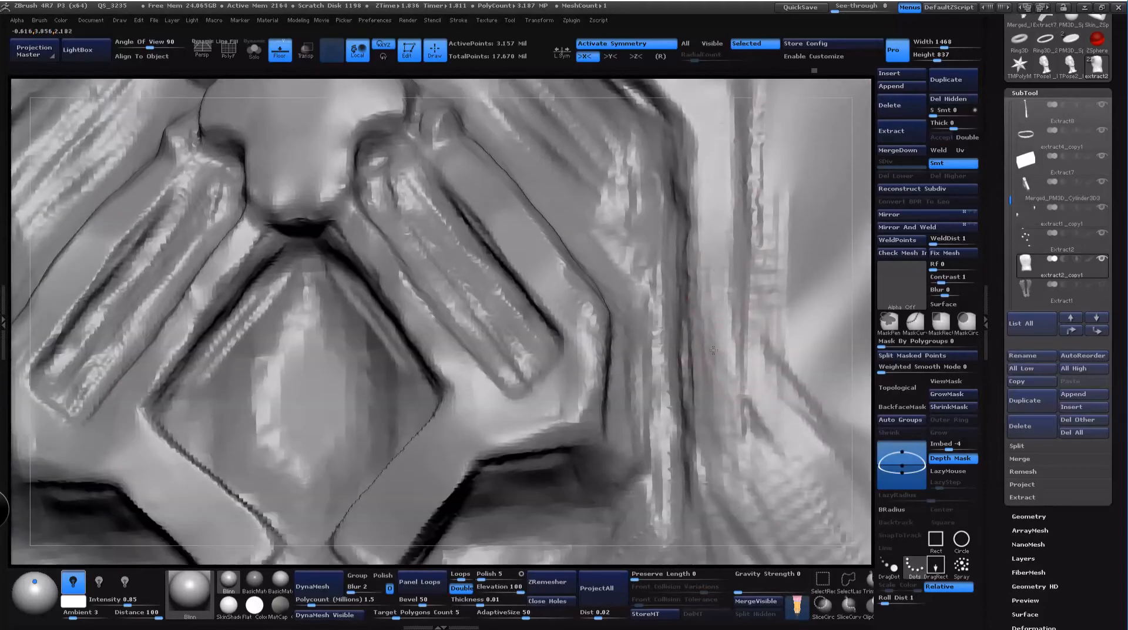
drag(732, 332, 713, 471)
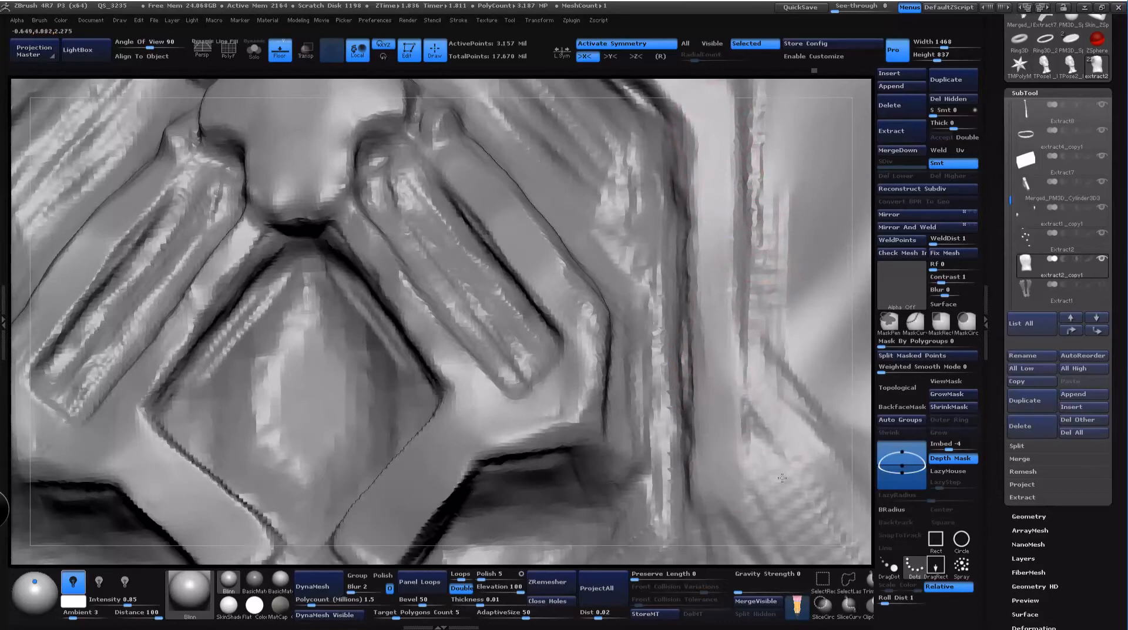
mouse_move(873, 358)
alt+mouse_down()
mouse_move(860, 202)
mouse_move(796, 151)
alt+mouse_up()
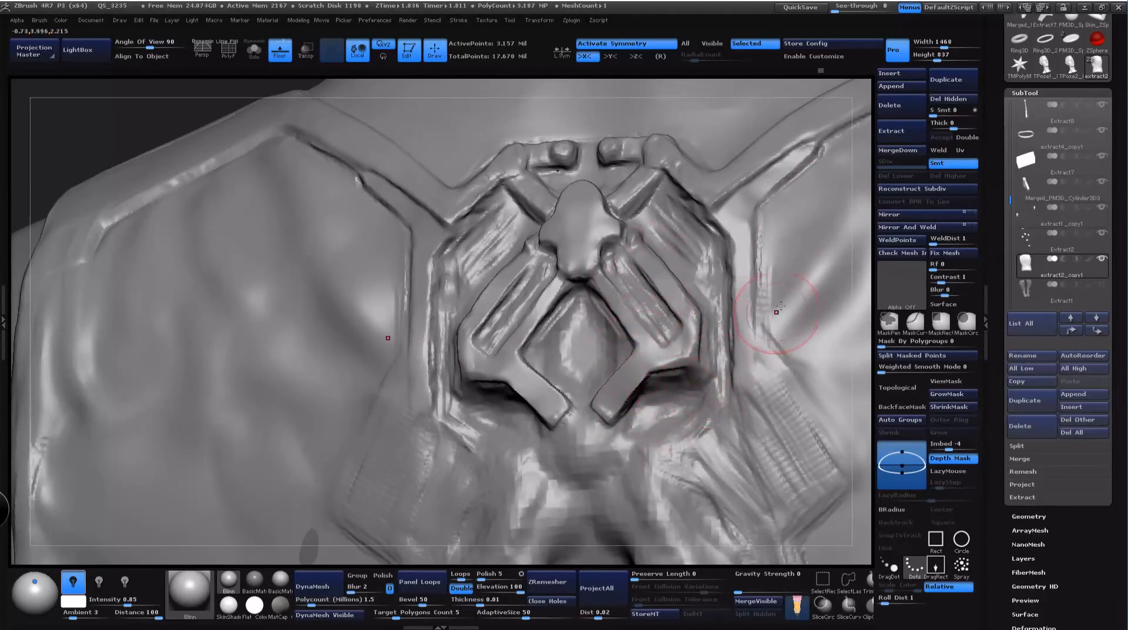
alt+drag(862, 305, 861, 364)
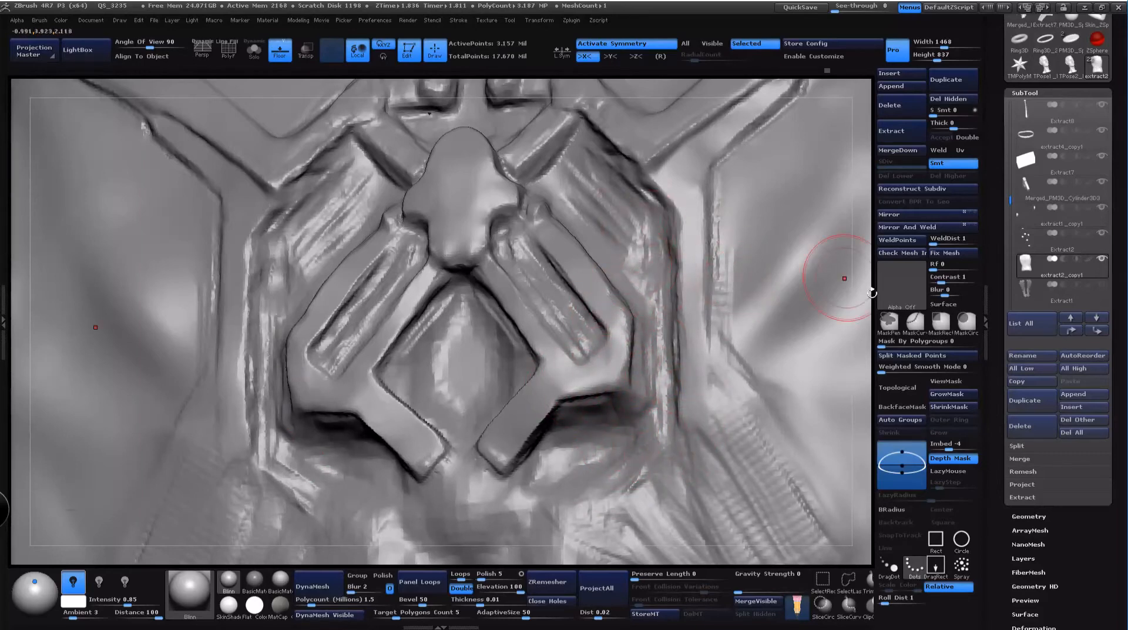
Step: Isolate the jacket and examine its back and sides from several angles
alt+drag(865, 305, 138, 259)
mouse_move(798, 157)
mouse_down()
mouse_move(847, 176)
mouse_move(749, 172)
mouse_move(802, 173)
mouse_move(819, 194)
mouse_move(484, 123)
mouse_up()
click(254, 50)
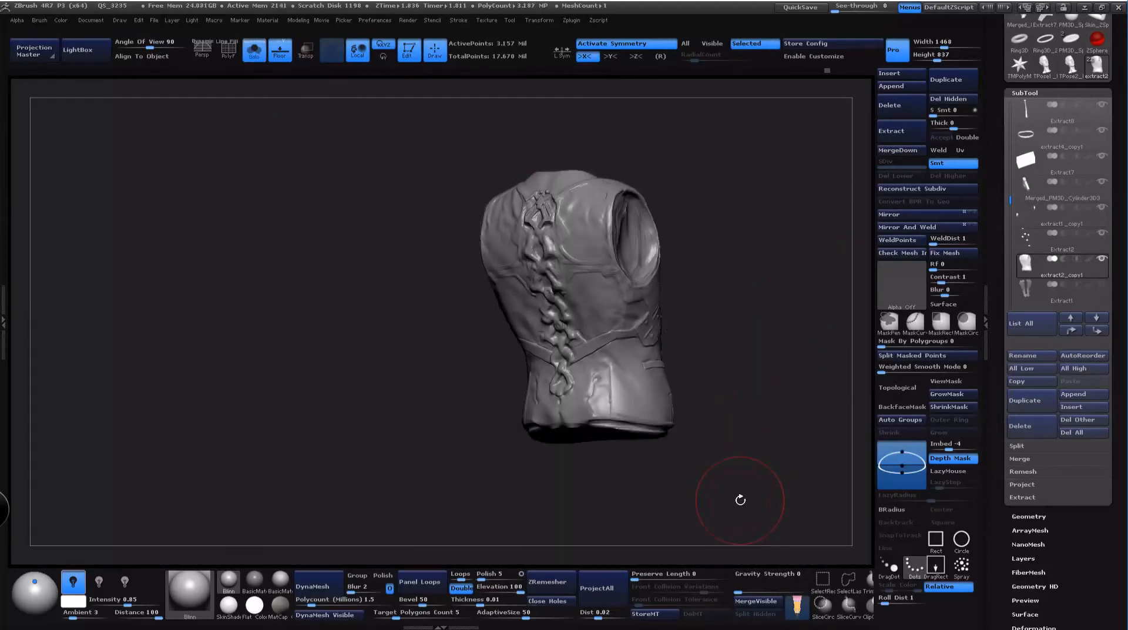
drag(738, 497, 707, 192)
drag(785, 228, 852, 259)
drag(771, 277, 705, 435)
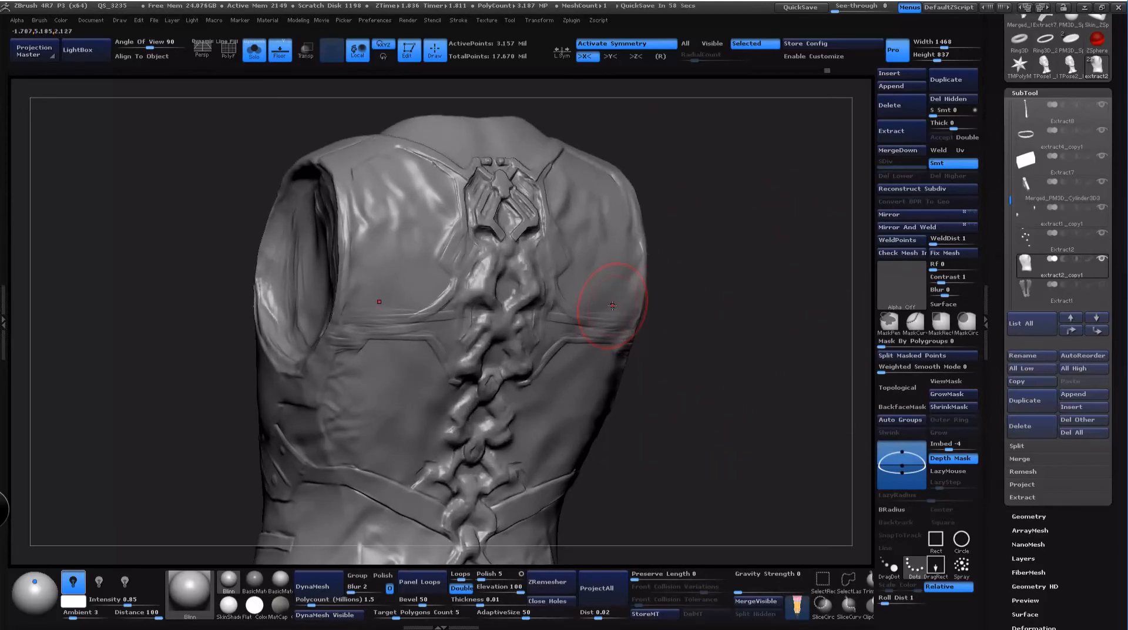
drag(716, 270, 721, 196)
drag(703, 338, 700, 321)
alt+drag(749, 290, 741, 351)
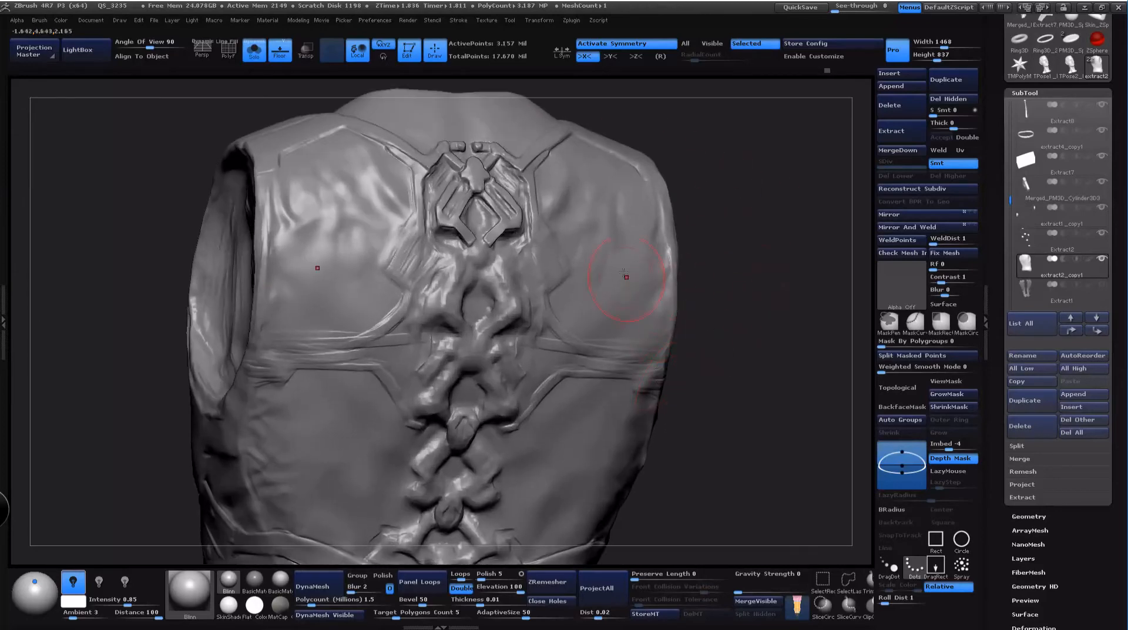
alt+drag(777, 202, 765, 363)
shift+drag(762, 306, 738, 499)
alt+drag(783, 119, 751, 65)
Step: Reduce the hPolish brush size and flatten the frame edges above the lower slots
key(space)
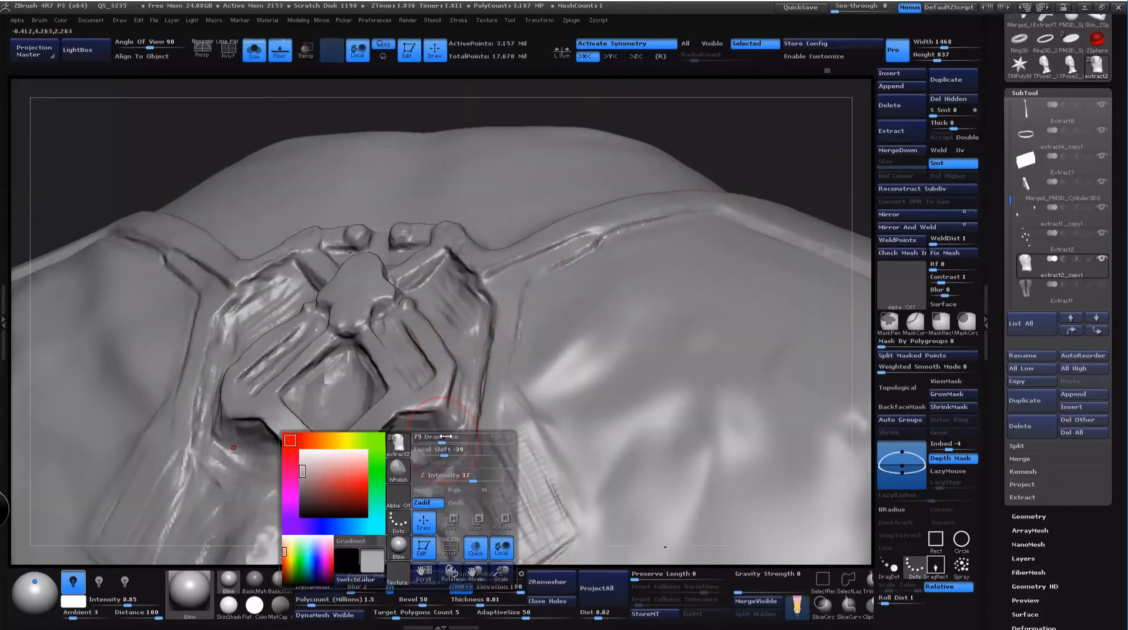
drag(446, 436, 436, 438)
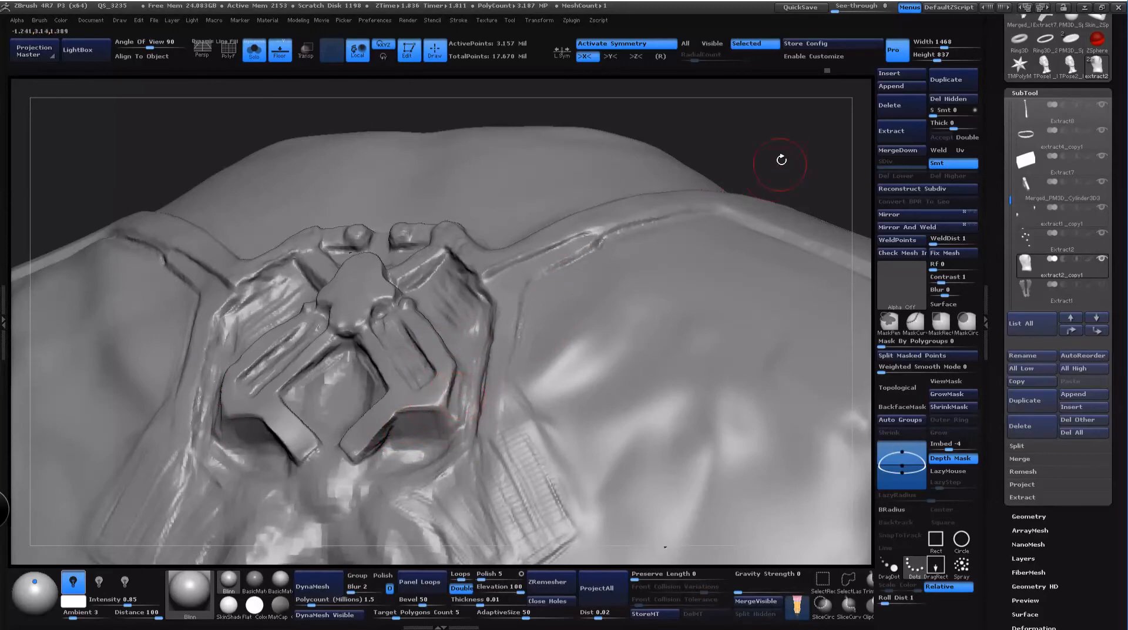
drag(781, 159, 449, 406)
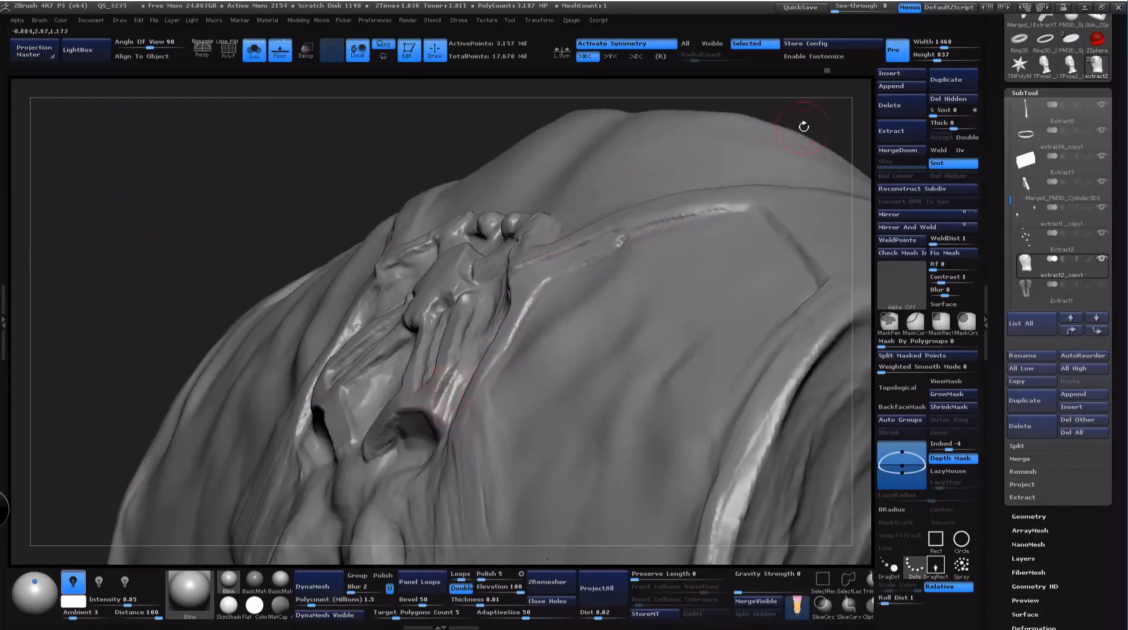
drag(827, 110, 906, 132)
Step: Build up the surface inside the lower slots beneath the ornament's frame with the ClayBuildup brush
key(b)
click(560, 287)
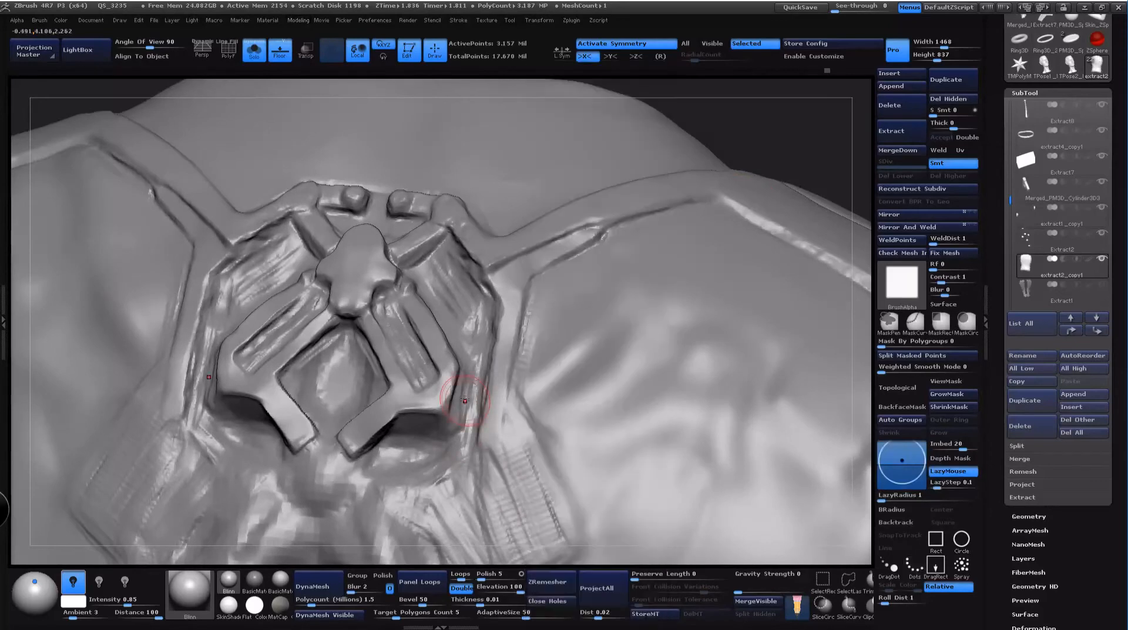
key(space)
mouse_move(474, 379)
mouse_down()
mouse_move(455, 435)
mouse_move(413, 438)
mouse_up()
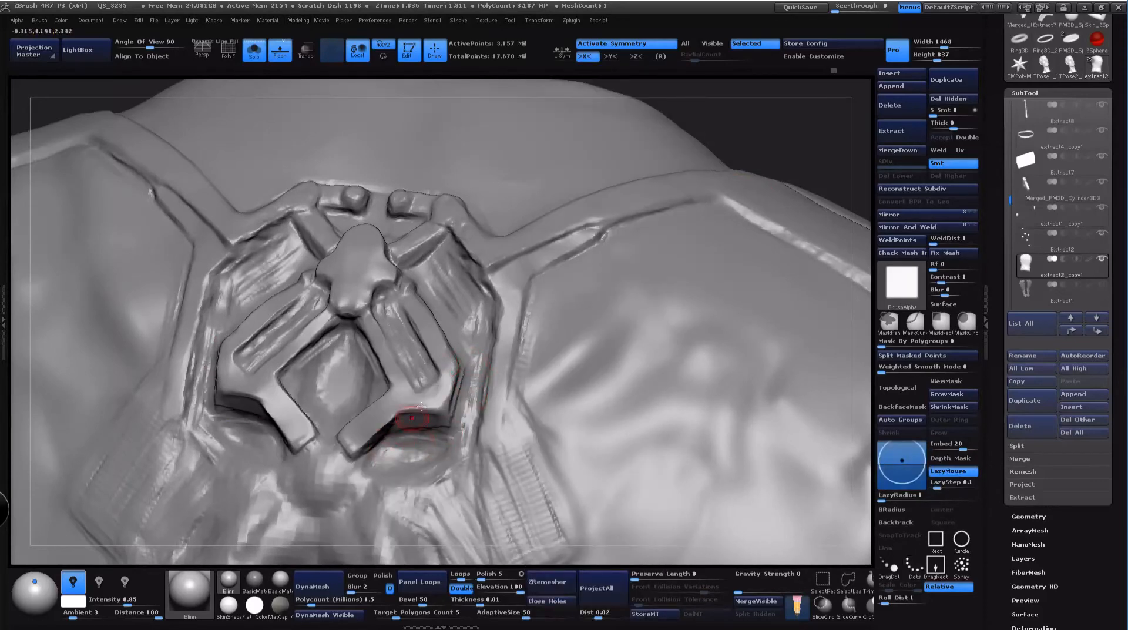
Step: Fill and smooth the grooved recesses between the inner frame and the outer rim on both sides of the ornament
mouse_move(733, 147)
mouse_down()
mouse_move(768, 118)
mouse_move(781, 126)
mouse_move(739, 157)
mouse_move(771, 143)
mouse_move(396, 297)
mouse_up()
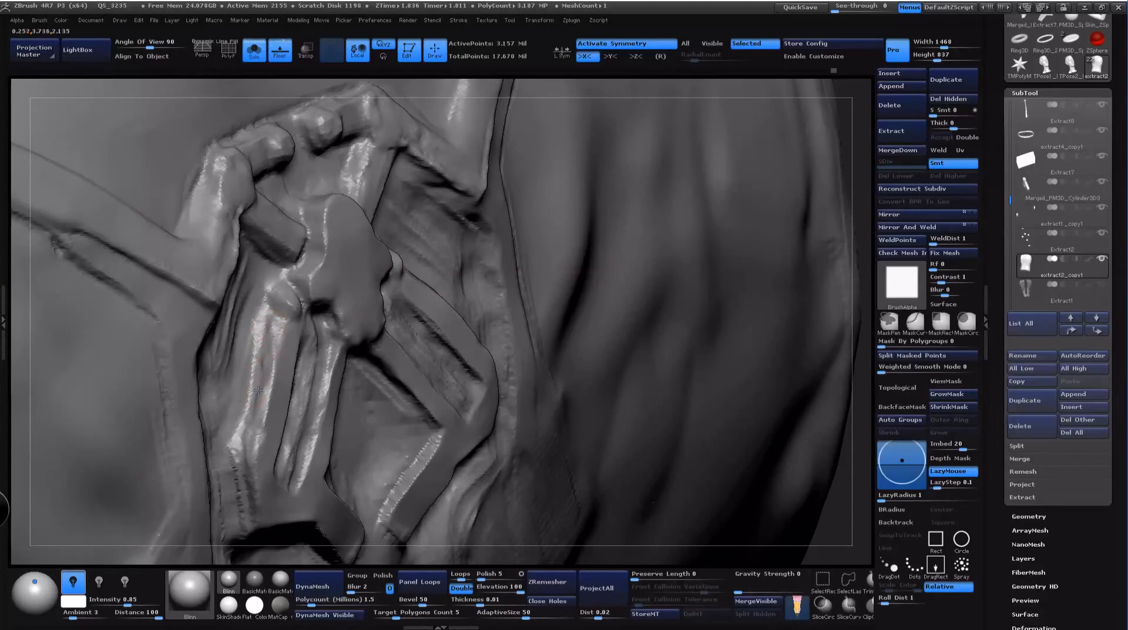
alt+drag(859, 97, 803, 153)
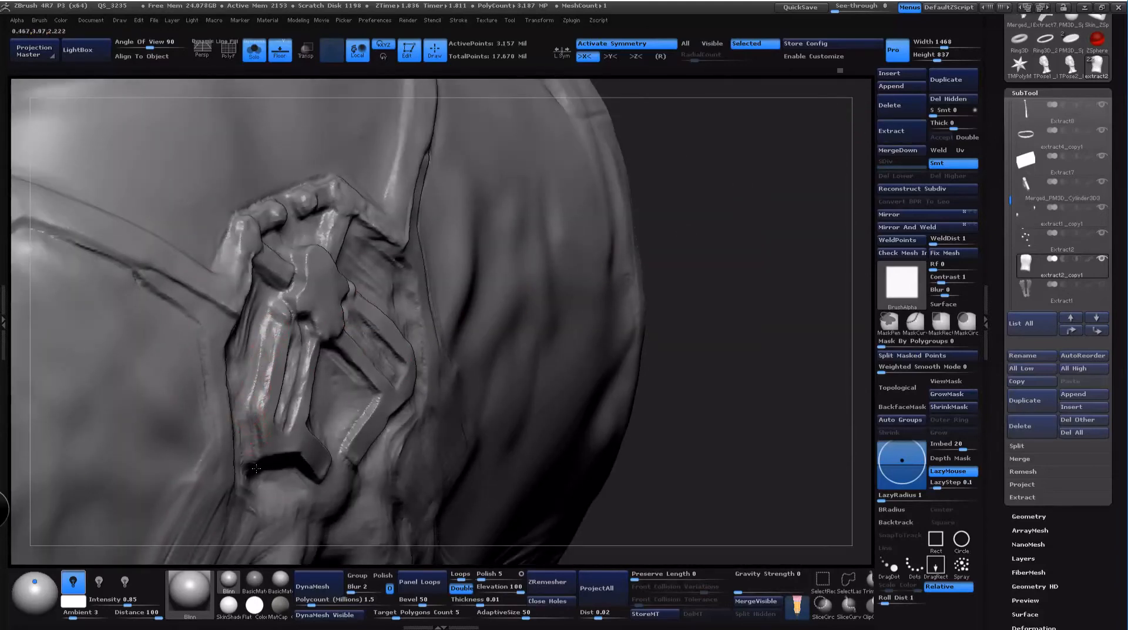
drag(789, 219, 741, 256)
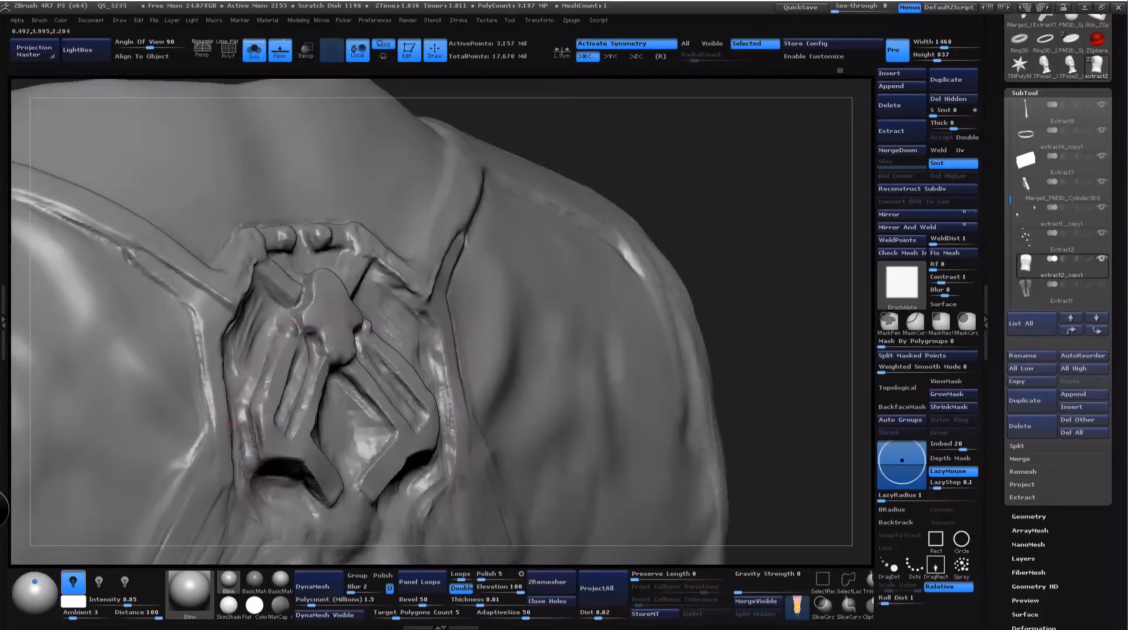
drag(738, 207, 682, 207)
key(space)
mouse_move(238, 375)
mouse_down()
mouse_move(263, 339)
mouse_move(238, 376)
mouse_up()
key(space)
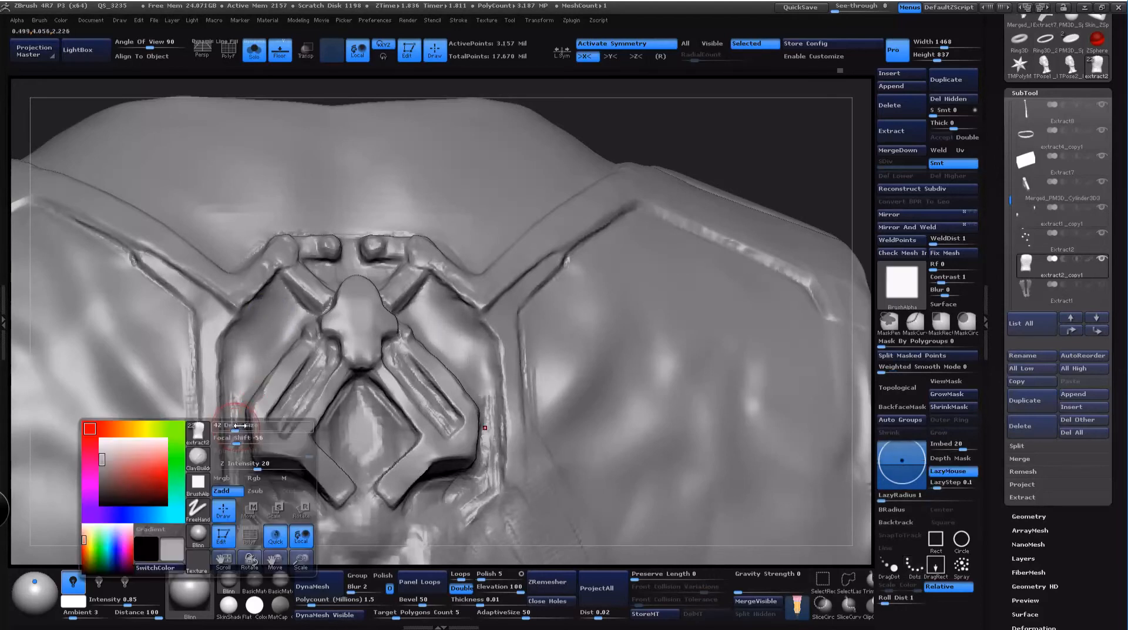
mouse_move(246, 428)
mouse_down()
mouse_move(236, 427)
mouse_move(235, 464)
mouse_move(275, 509)
mouse_move(319, 532)
mouse_up()
Step: Examine the ornament, the shoulder bands and the area below the frame from several distances and angles
alt+drag(786, 162, 804, 167)
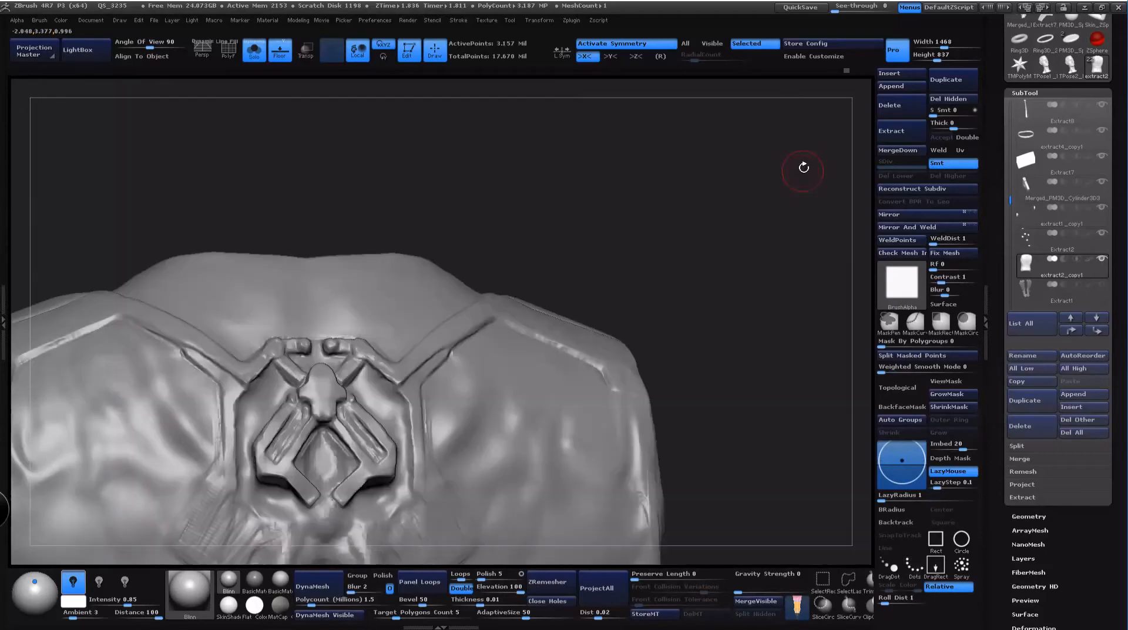
alt+drag(744, 253, 747, 90)
drag(748, 229, 768, 257)
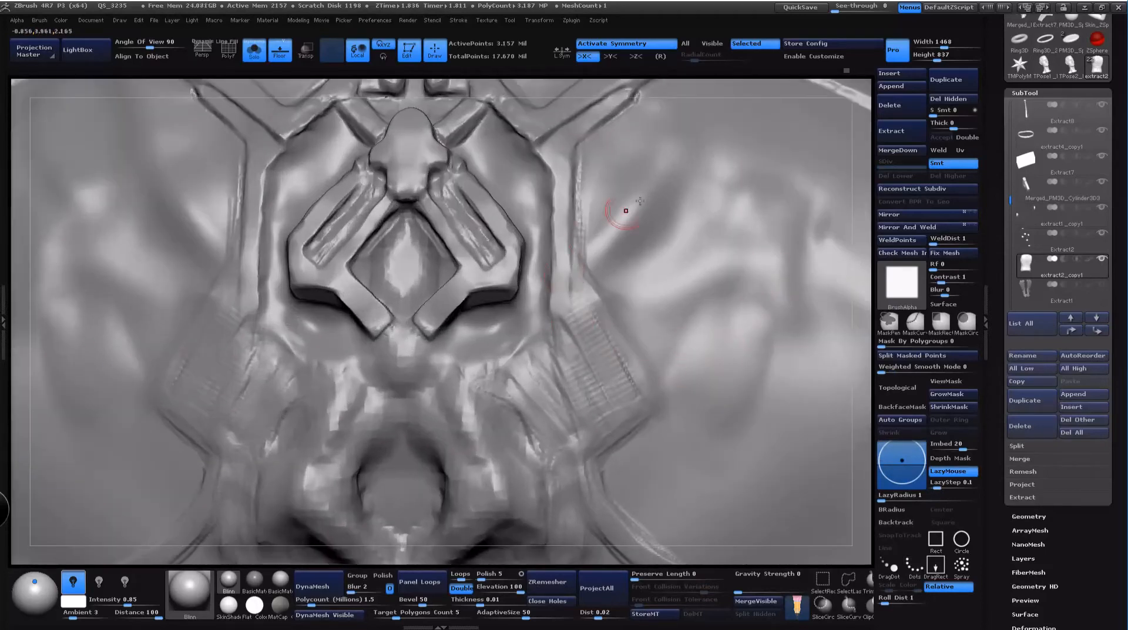
alt+drag(860, 90, 795, 322)
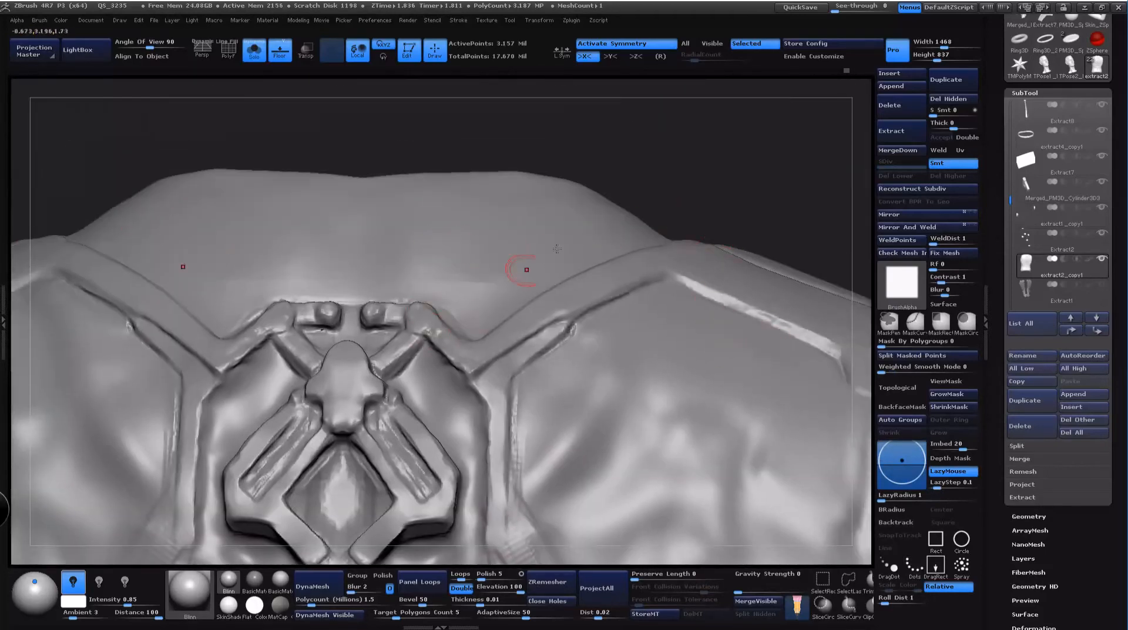
drag(735, 165, 721, 197)
alt+drag(722, 197, 687, 292)
alt+drag(749, 157, 802, 94)
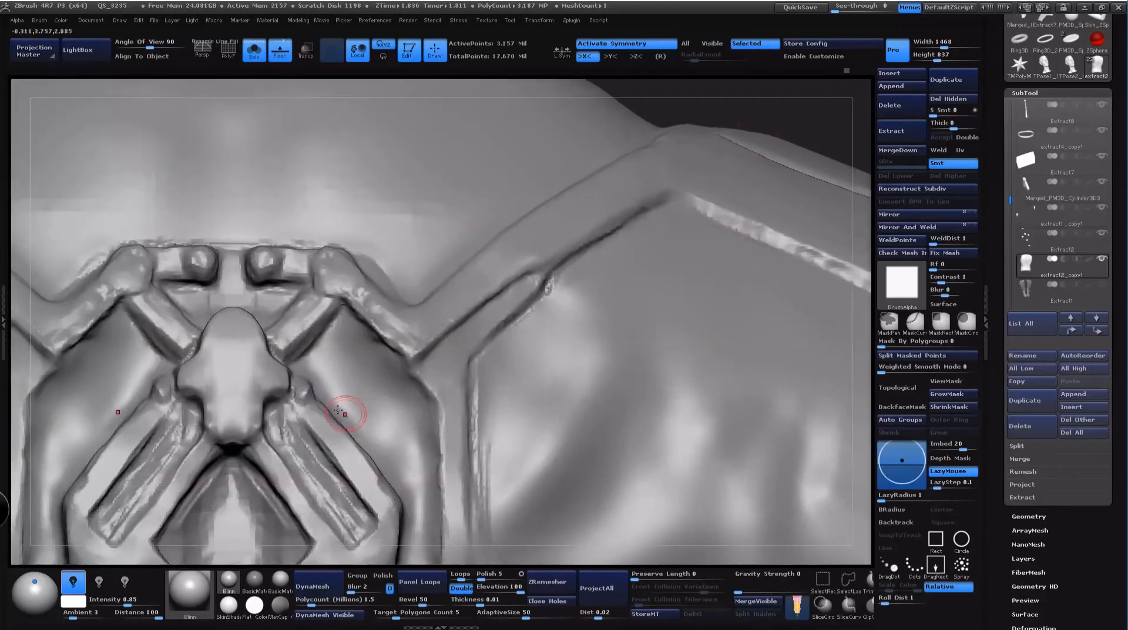
Step: Switch to the hPolish brush and flatten the outer diagonal bars of the ornament's frame beside the slots
key(b)
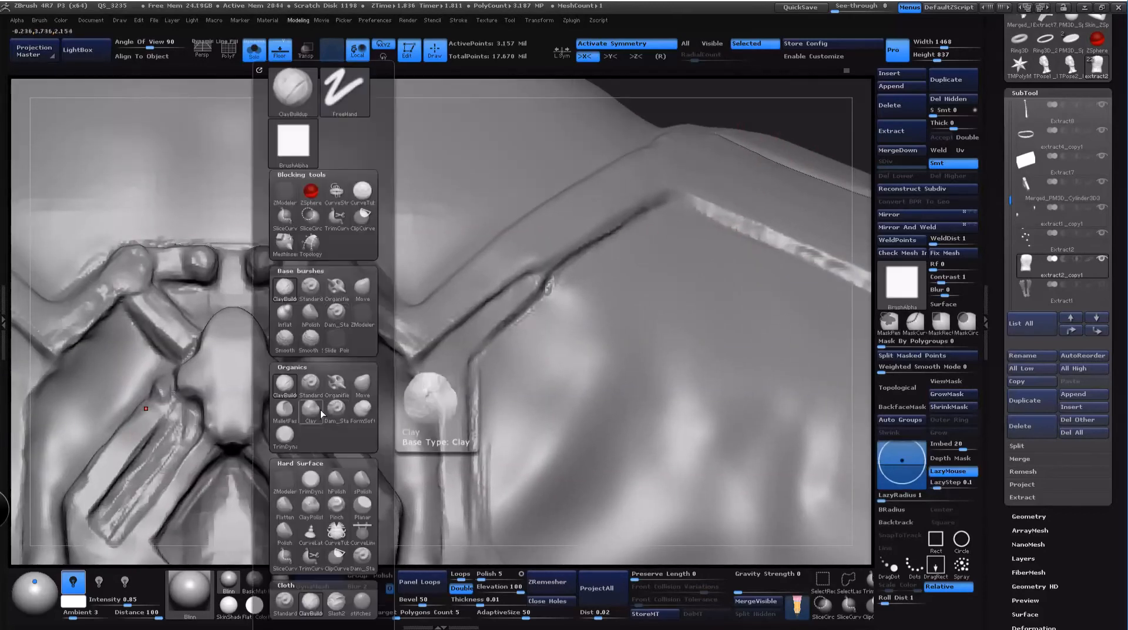
click(313, 316)
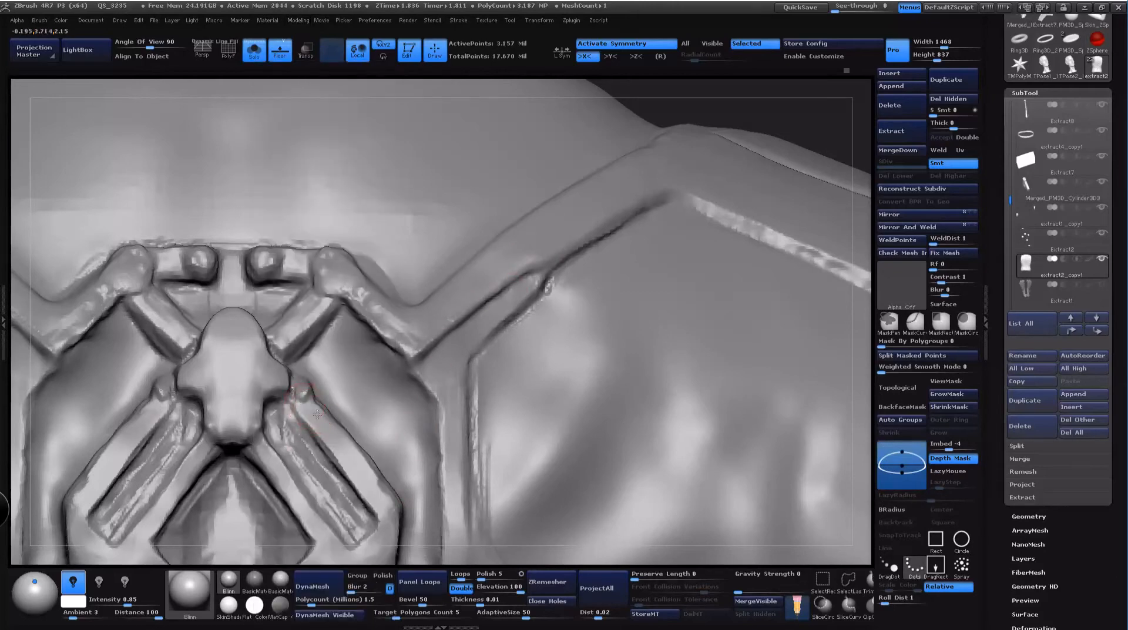
drag(317, 415, 362, 475)
drag(825, 122, 714, 141)
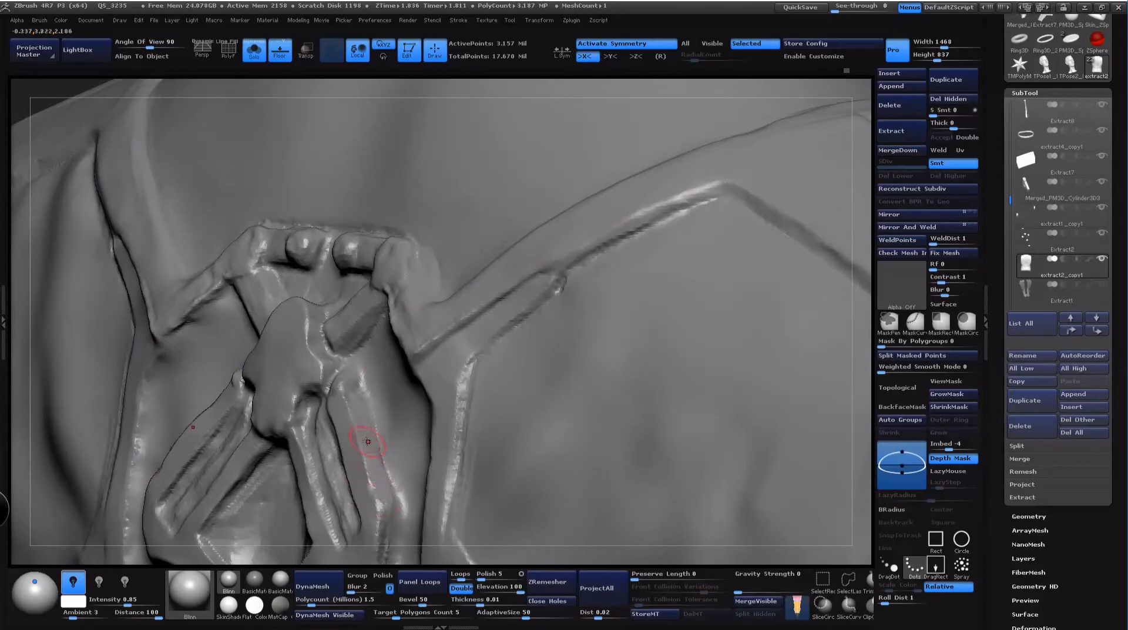
drag(806, 89, 841, 77)
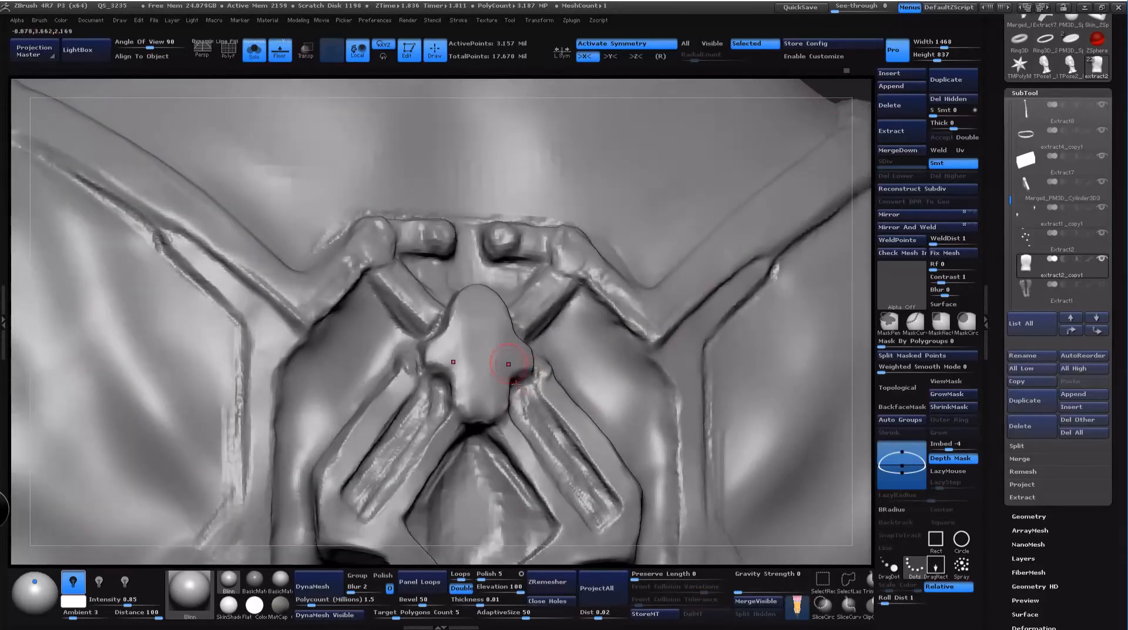
Step: Flatten the floors of the diagonal slots with hPolish, undoing a stray stroke and adjusting the brush size
mouse_move(529, 418)
mouse_down()
mouse_move(560, 464)
mouse_move(525, 405)
mouse_move(592, 509)
mouse_move(565, 461)
mouse_move(586, 493)
mouse_up()
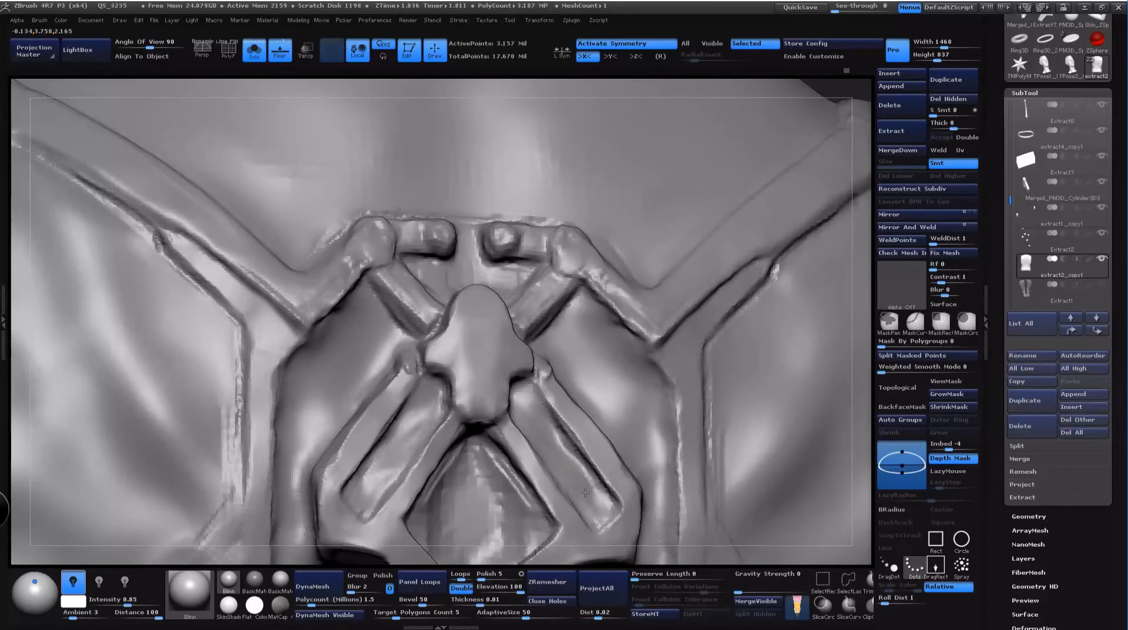
key(b)
mouse_move(547, 432)
mouse_down()
mouse_move(567, 458)
mouse_move(532, 411)
mouse_move(558, 464)
mouse_up()
drag(601, 510, 598, 500)
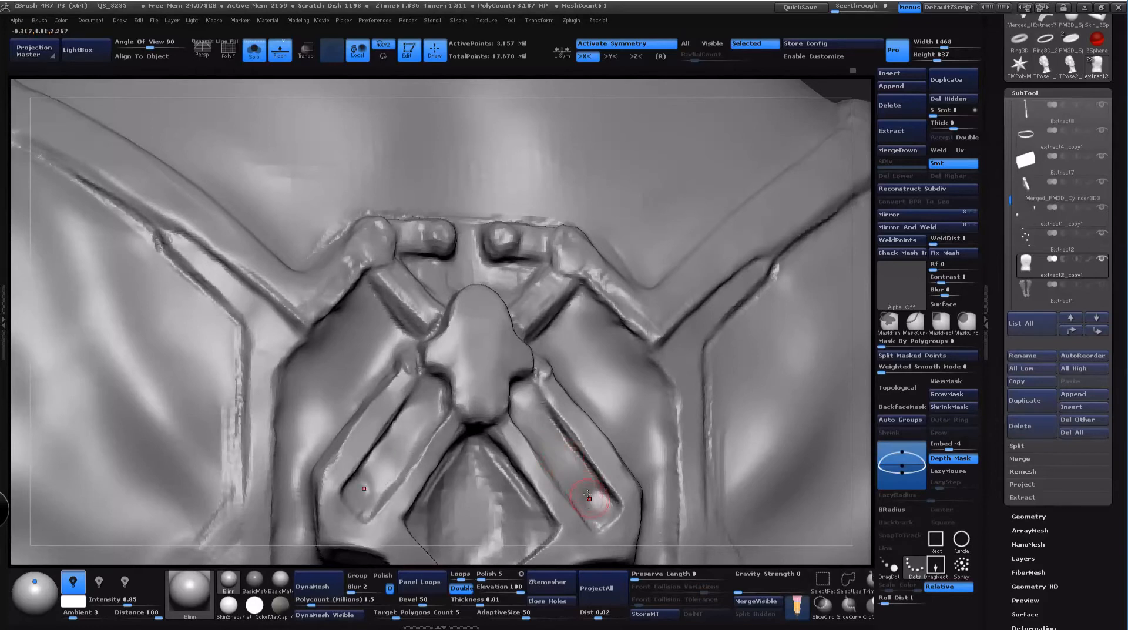
key(ctrl+z)
key(space)
drag(590, 449, 598, 449)
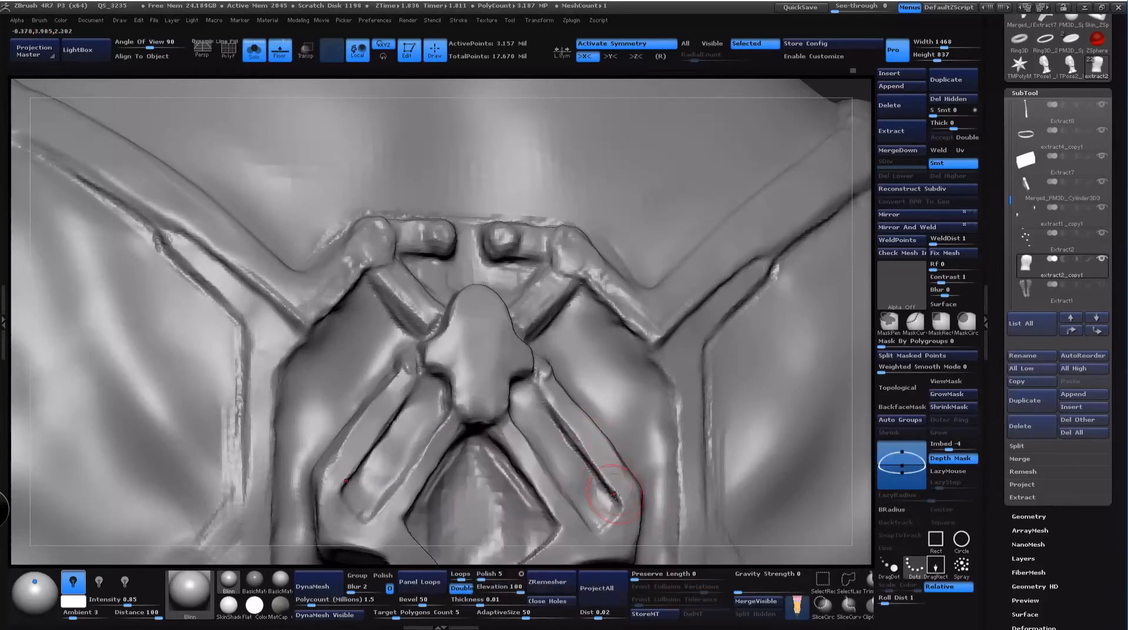
drag(591, 493, 602, 507)
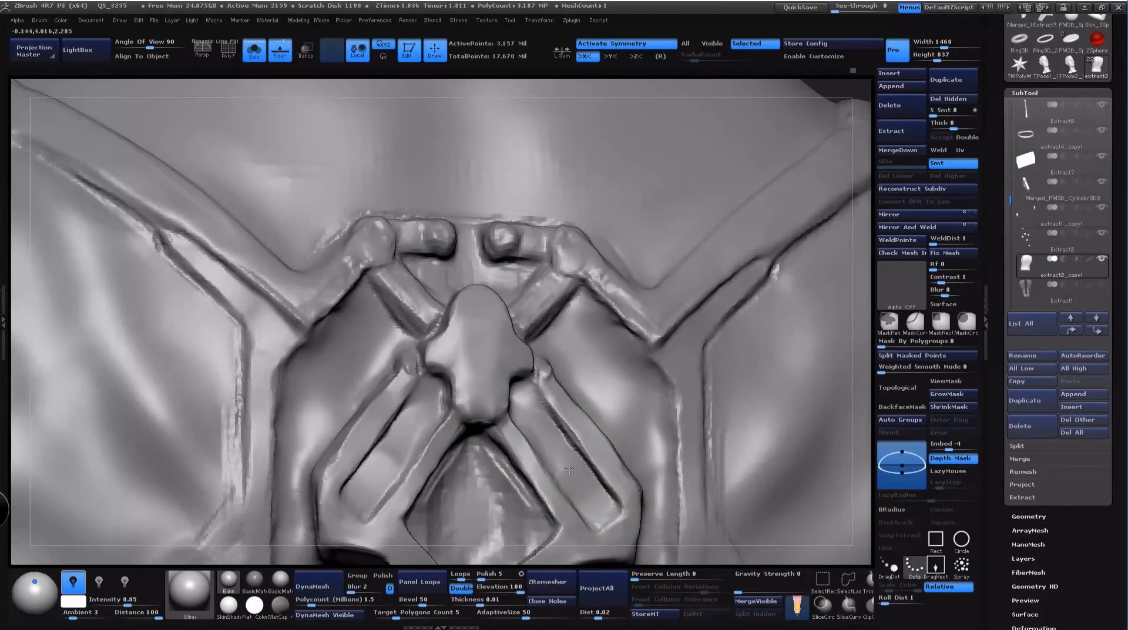
Step: Polish the faces and side walls of the ornament's frame bars from oblique side angles
mouse_move(859, 133)
mouse_down()
mouse_move(802, 138)
mouse_move(823, 109)
mouse_move(753, 121)
mouse_move(805, 133)
mouse_move(786, 166)
mouse_move(827, 131)
mouse_move(735, 195)
mouse_move(749, 231)
mouse_up()
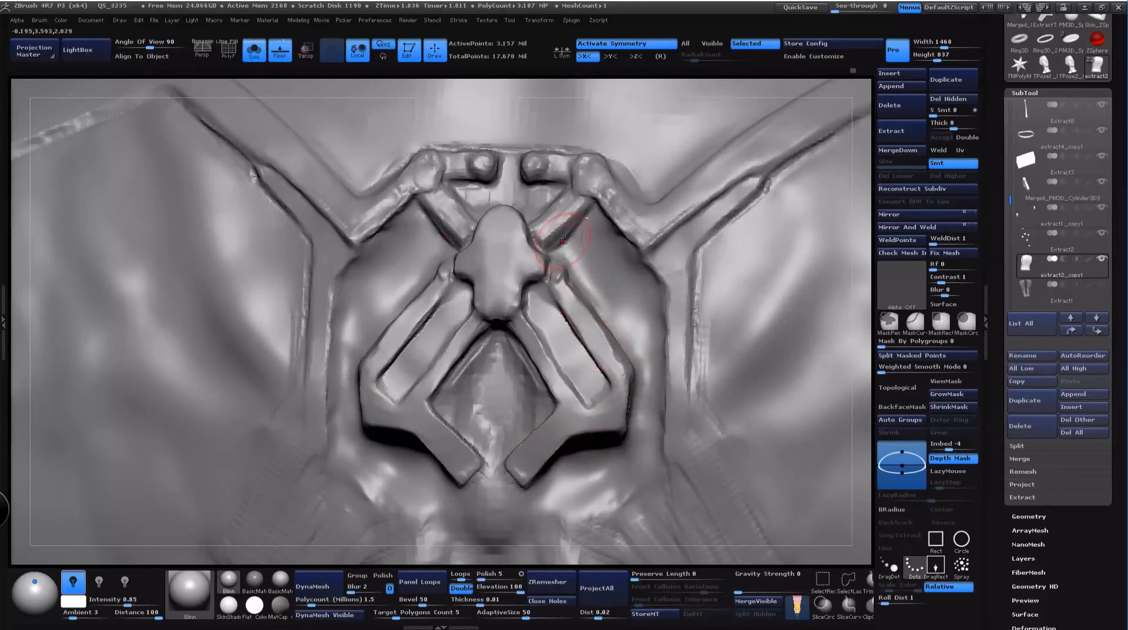
drag(860, 224, 794, 228)
alt+drag(147, 302, 32, 258)
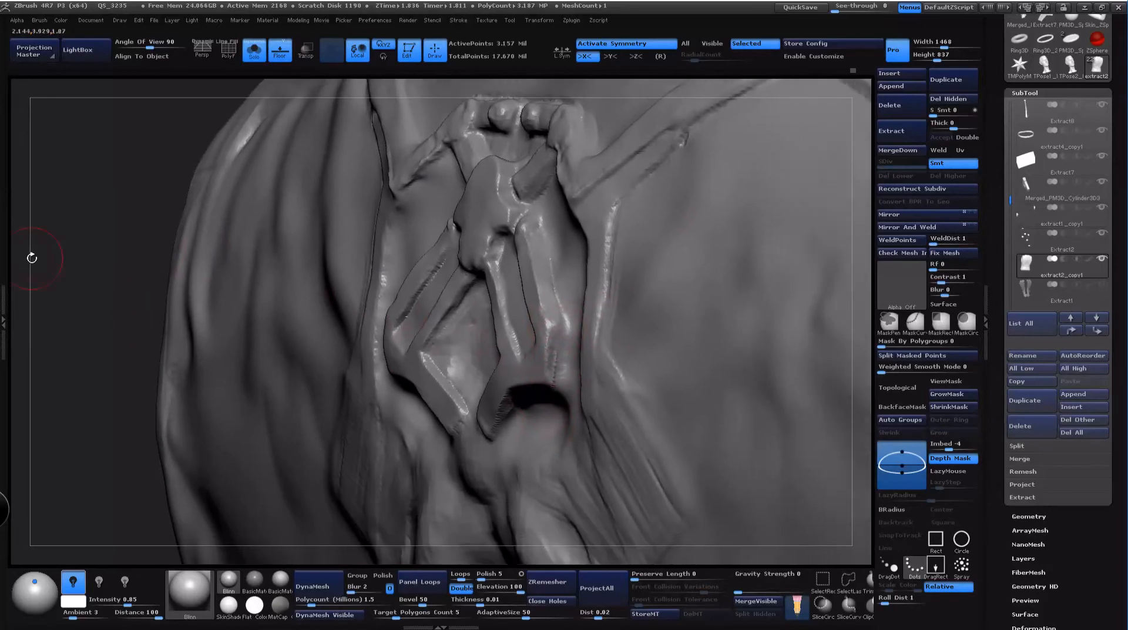
drag(144, 262, 115, 291)
key(space)
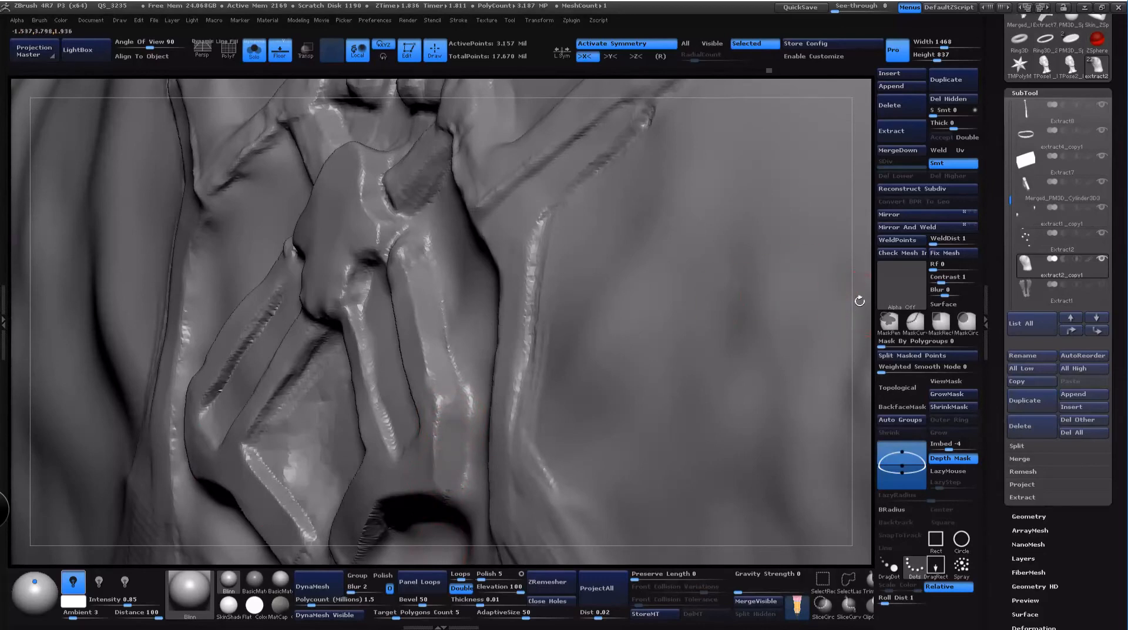
mouse_move(859, 301)
mouse_down()
mouse_move(789, 114)
mouse_move(825, 7)
mouse_up()
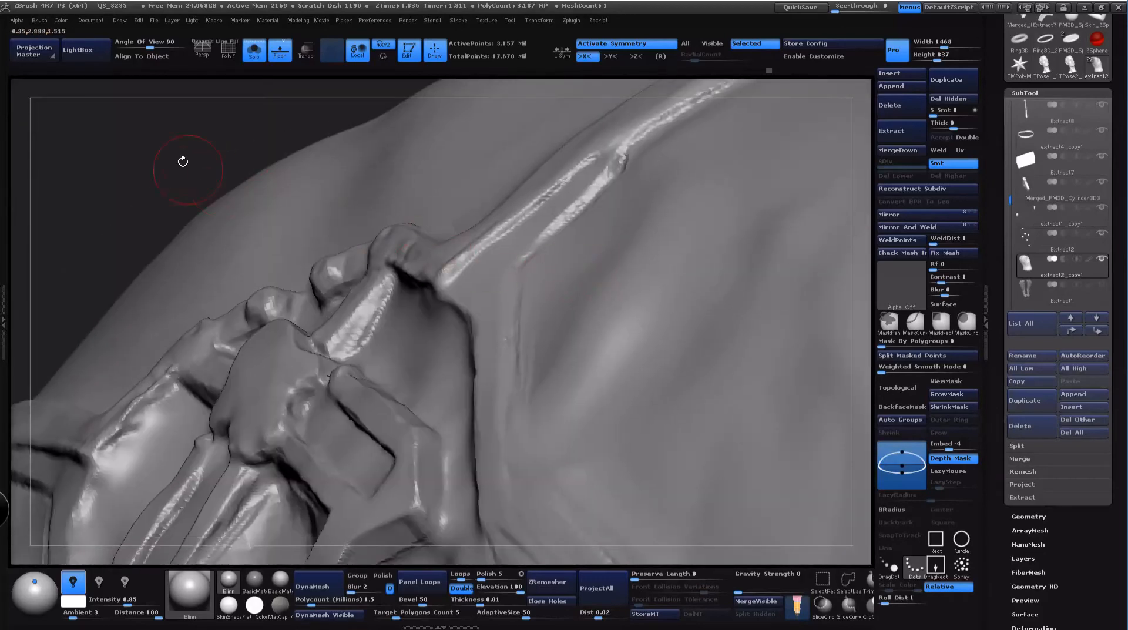
drag(183, 162, 405, 367)
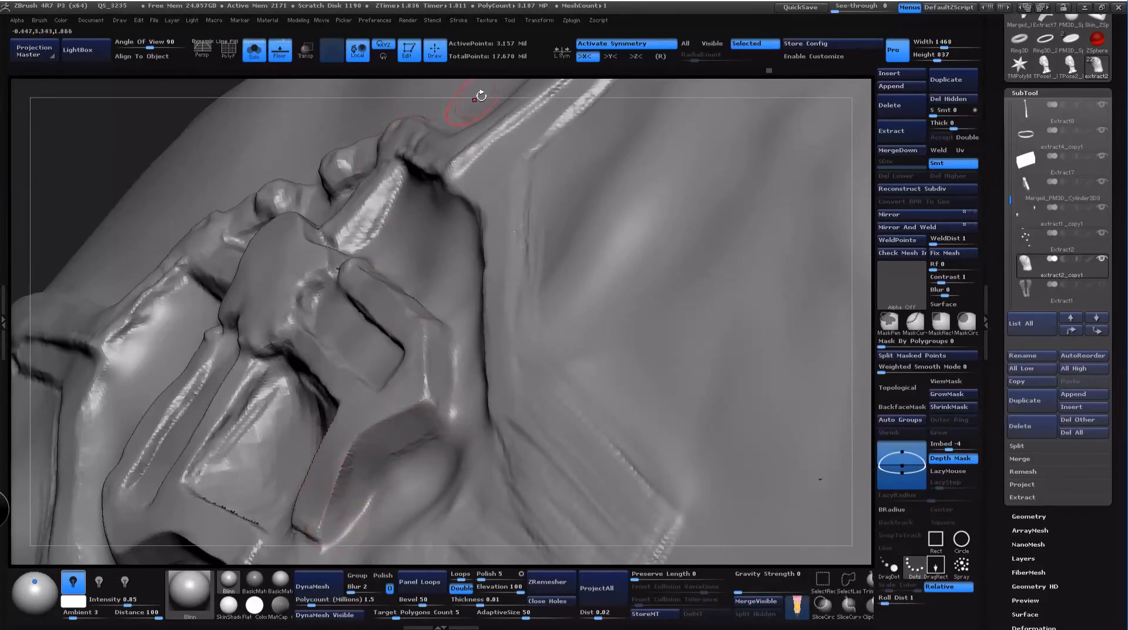
Step: Polish the slot floors and sharpen where they meet the surrounding frame bars
mouse_move(481, 96)
mouse_down()
mouse_move(867, 194)
mouse_move(846, 196)
mouse_move(873, 221)
mouse_move(864, 211)
mouse_up()
drag(414, 227, 445, 245)
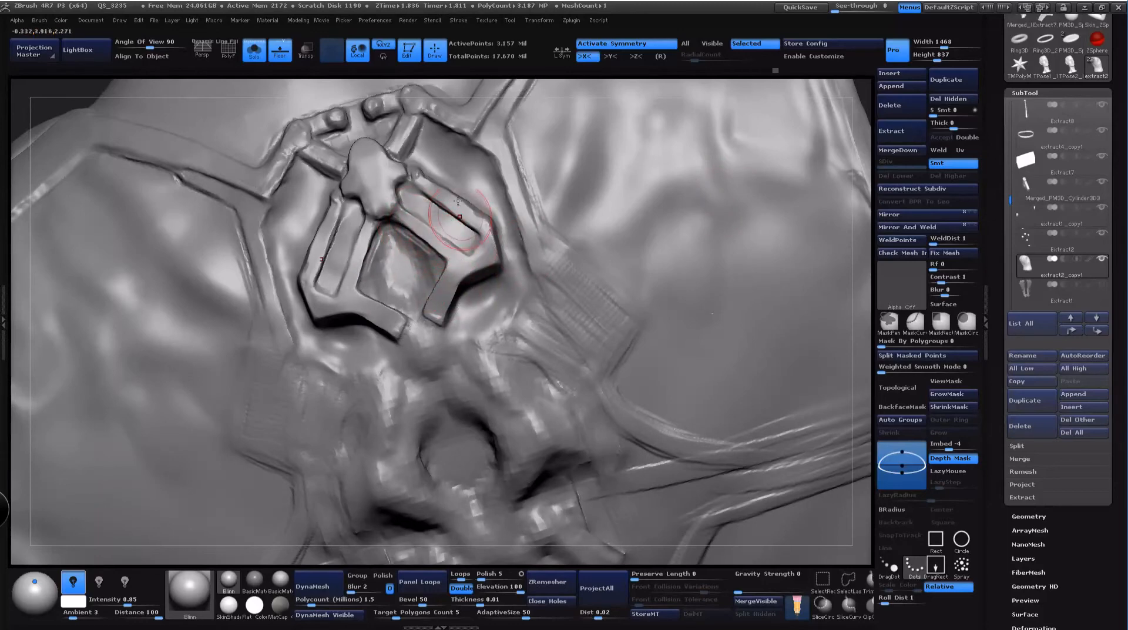
alt+drag(857, 121, 860, 216)
alt+drag(367, 86, 670, 113)
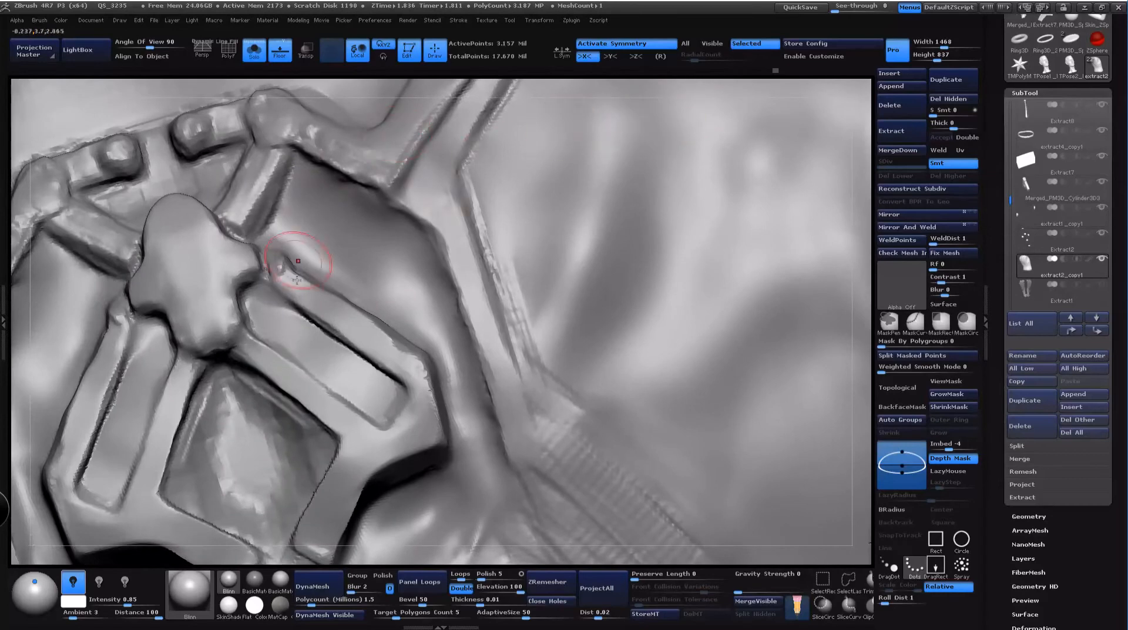
mouse_move(459, 81)
mouse_down()
mouse_move(411, 93)
mouse_move(446, 90)
mouse_move(434, 85)
mouse_up()
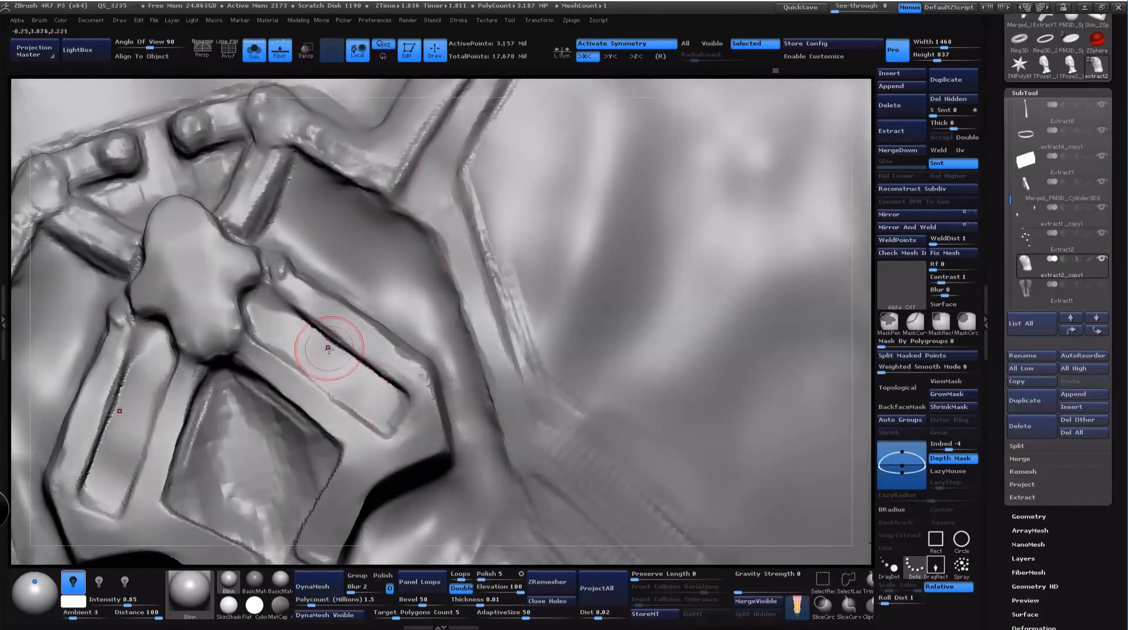
Step: Reduce the brush size and paint a mask over the floors of the diagonal slots
key(space)
drag(324, 348, 316, 348)
ctrl+drag(262, 317, 388, 411)
mouse_move(497, 89)
alt+mouse_down()
mouse_move(506, 145)
mouse_move(481, 65)
mouse_move(487, 51)
alt+mouse_up()
ctrl+drag(180, 399, 292, 471)
alt+drag(468, 96, 468, 3)
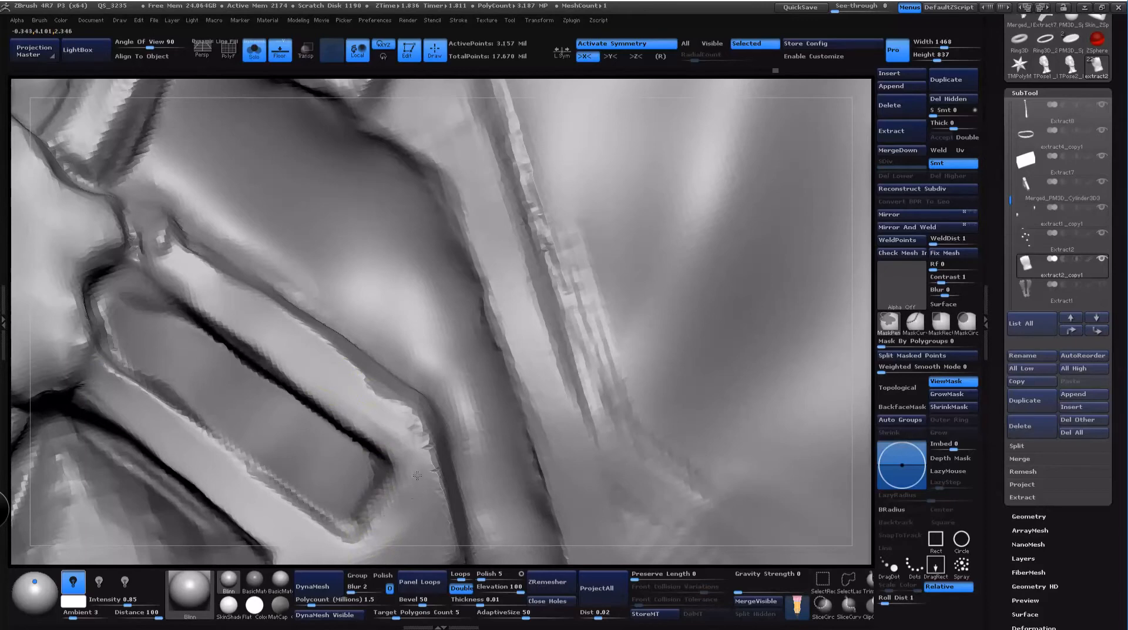
Step: Refine the slot mask by erasing it along the upper wall and extending it to the remaining floor edges
key(space)
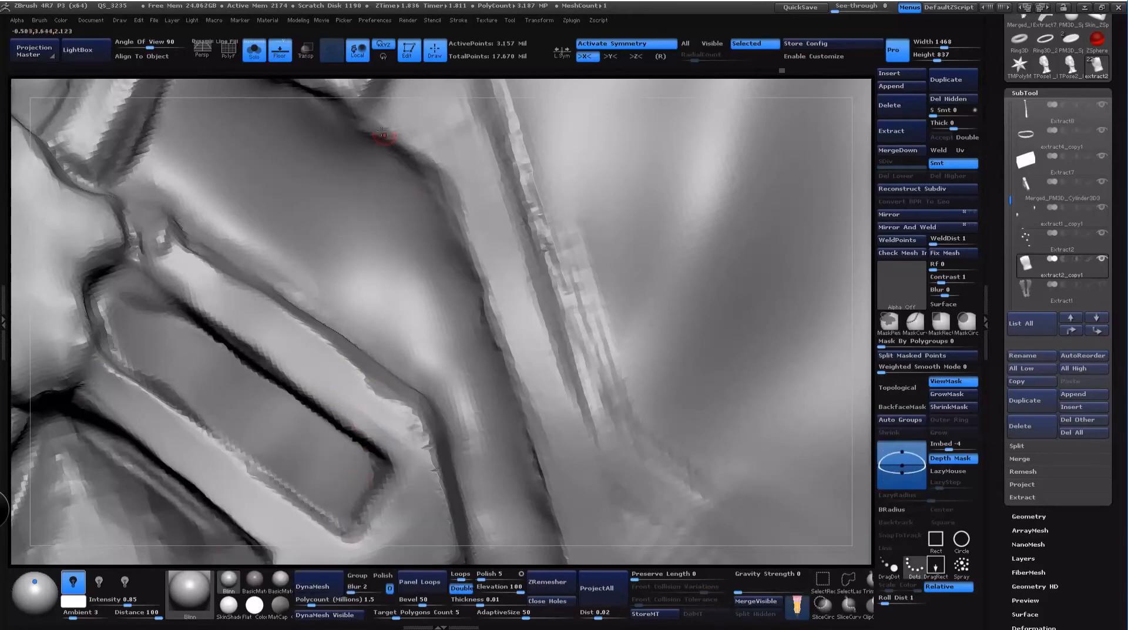
mouse_move(347, 77)
mouse_down()
mouse_move(354, 70)
mouse_move(343, 75)
mouse_up()
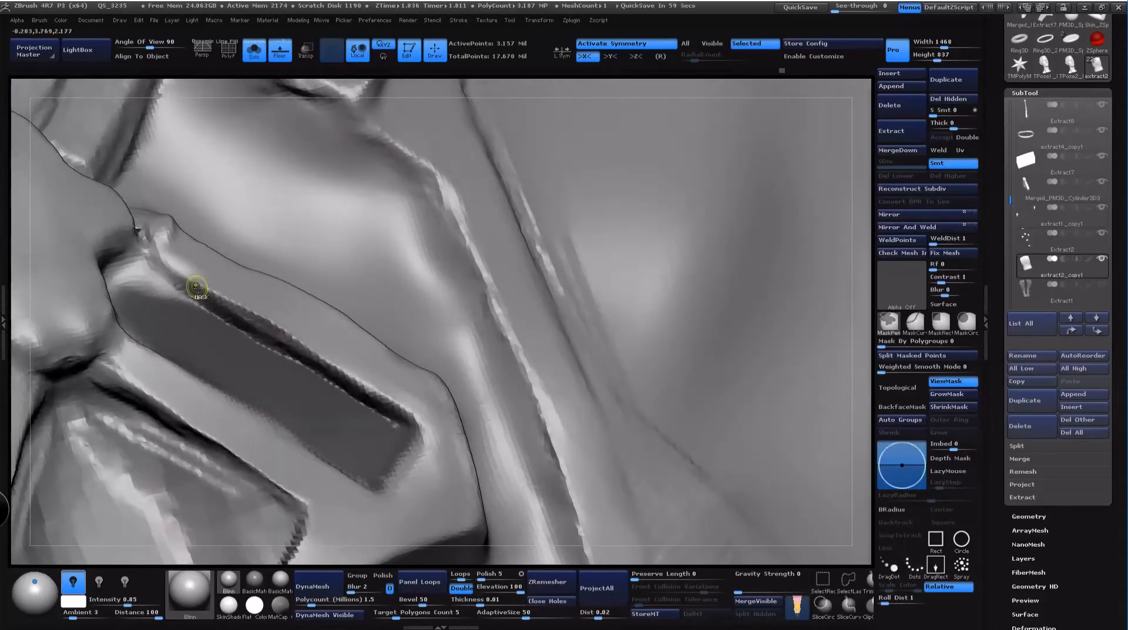
ctrl+alt+drag(197, 288, 328, 363)
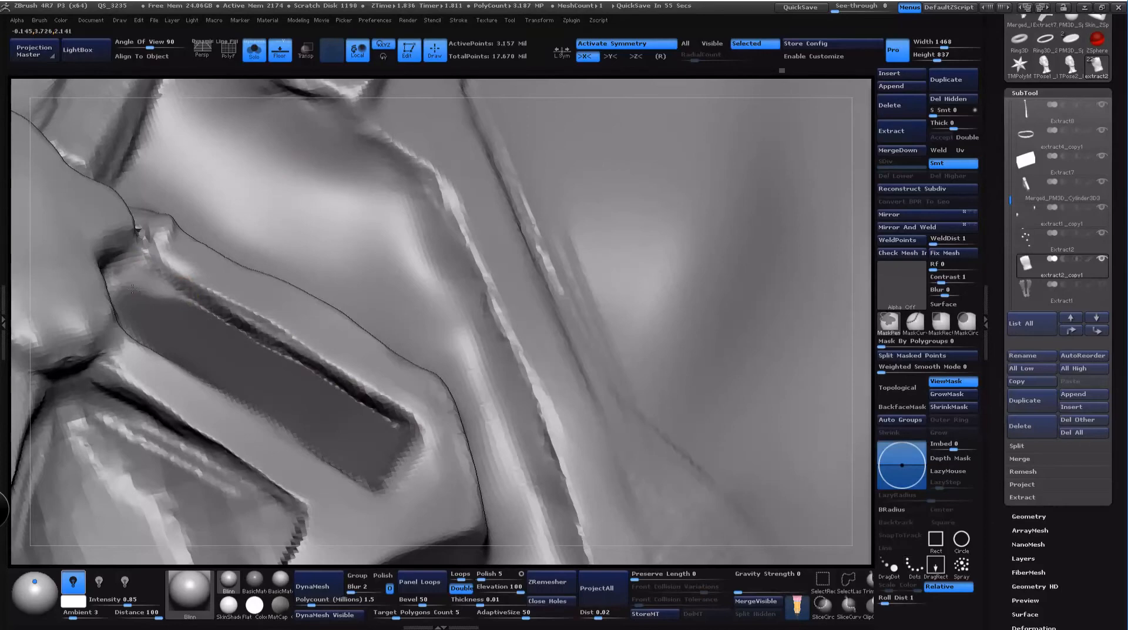
ctrl+alt+drag(134, 292, 128, 277)
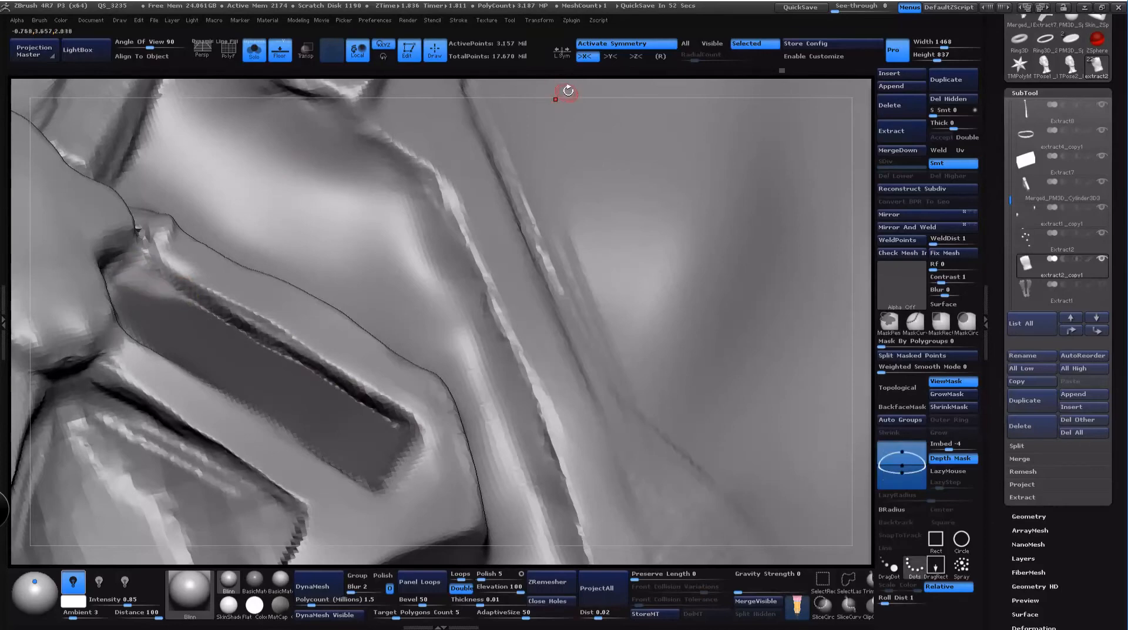
drag(568, 91, 560, 107)
ctrl+drag(69, 305, 72, 377)
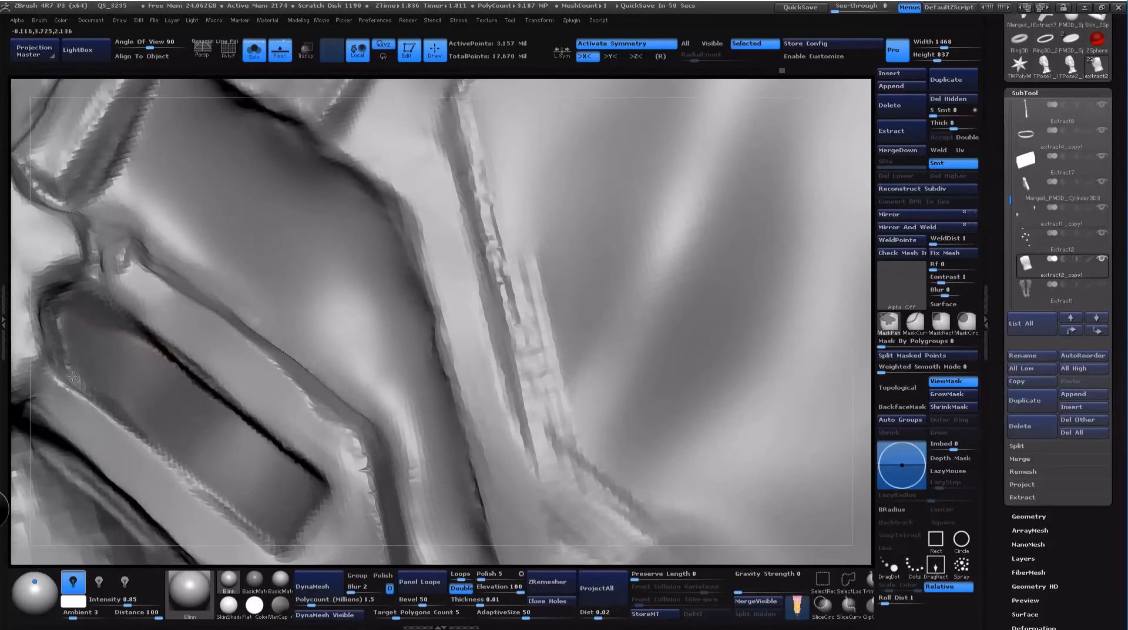
mouse_move(126, 409)
ctrl+mouse_down()
mouse_move(194, 482)
mouse_move(285, 541)
ctrl+mouse_up()
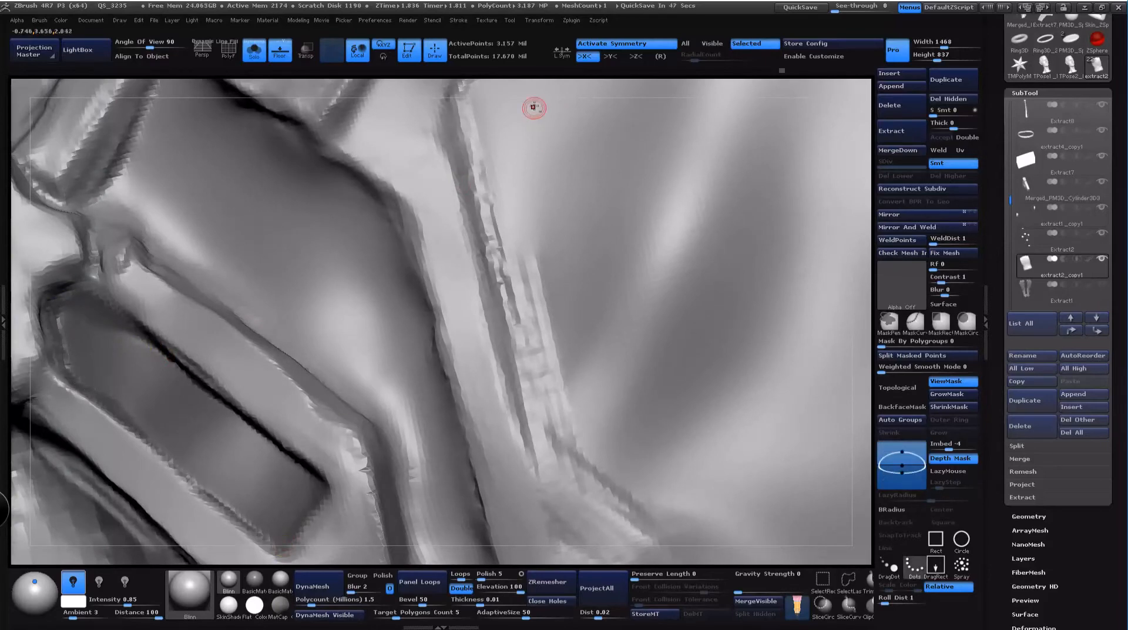
drag(526, 90, 789, 30)
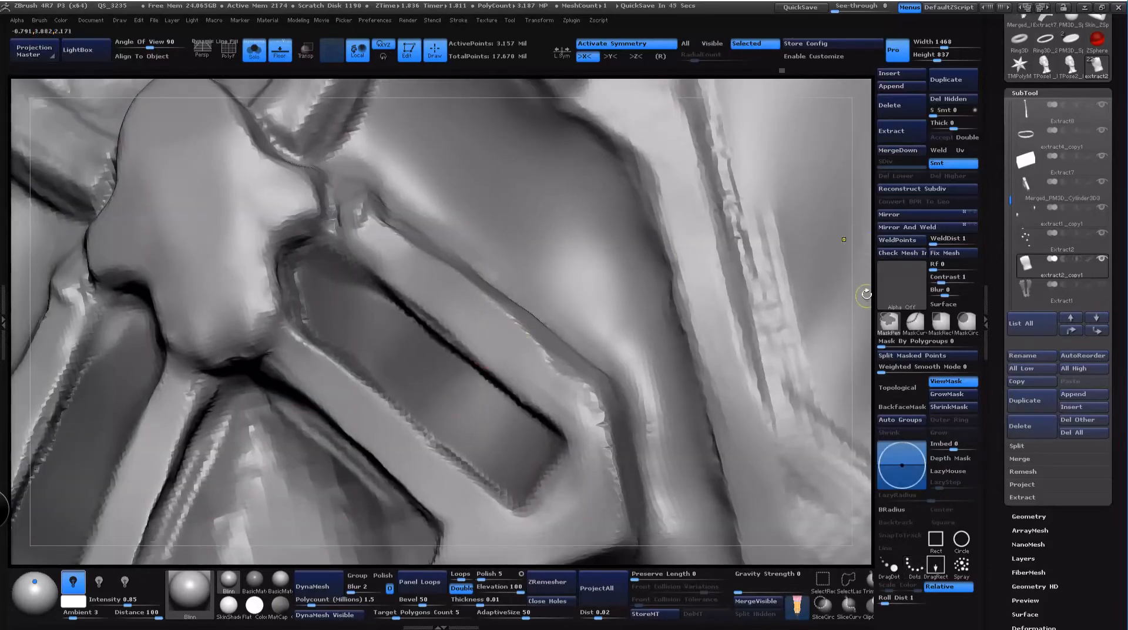
Step: Invert the mask so that only the slot floors are editable
ctrl+drag(867, 294, 834, 106)
alt+drag(222, 188, 42, 204)
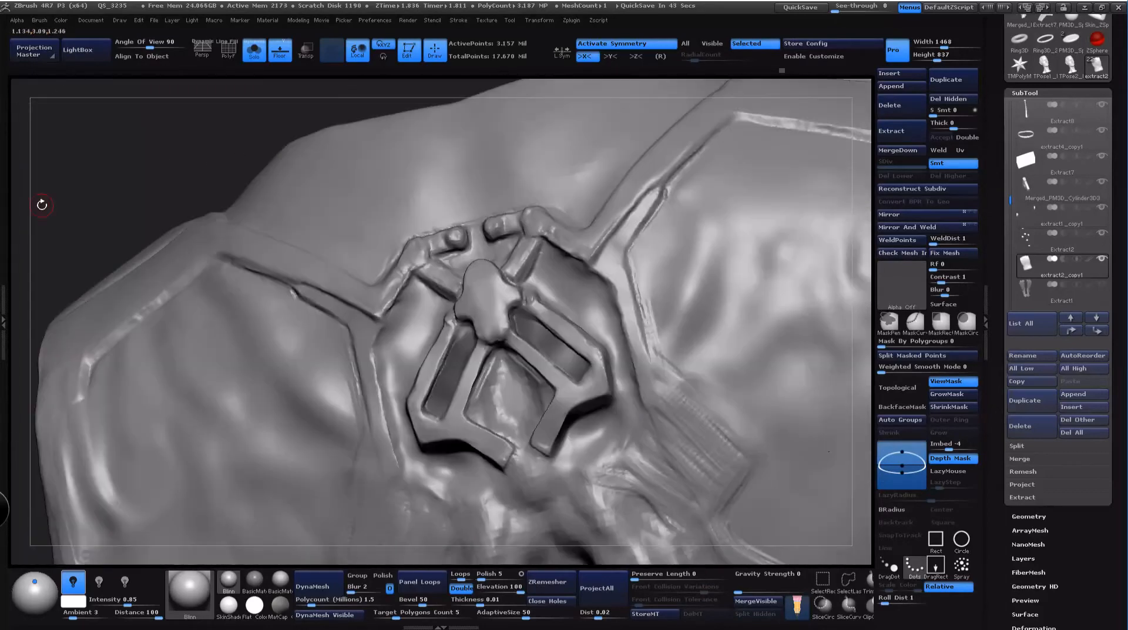
ctrl+click(180, 143)
mouse_move(167, 156)
mouse_down()
mouse_move(158, 139)
mouse_move(172, 178)
mouse_up()
drag(864, 263, 847, 213)
Step: Push the unmasked slot floors deeper into the ornament using Move with a transpose line, and check their depth
key(space)
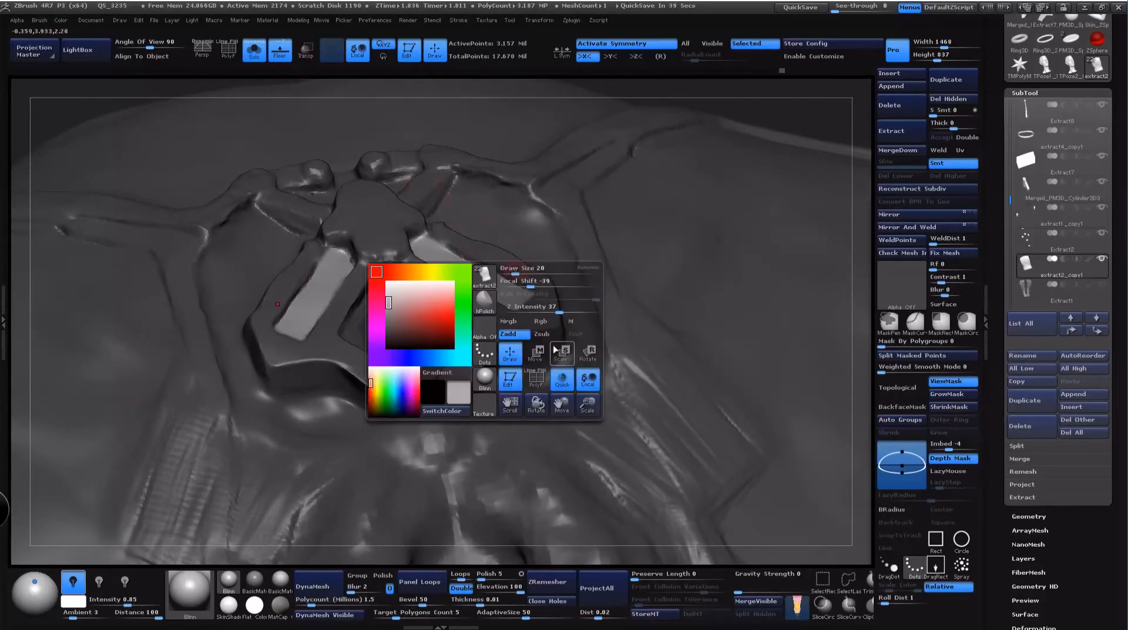
click(542, 356)
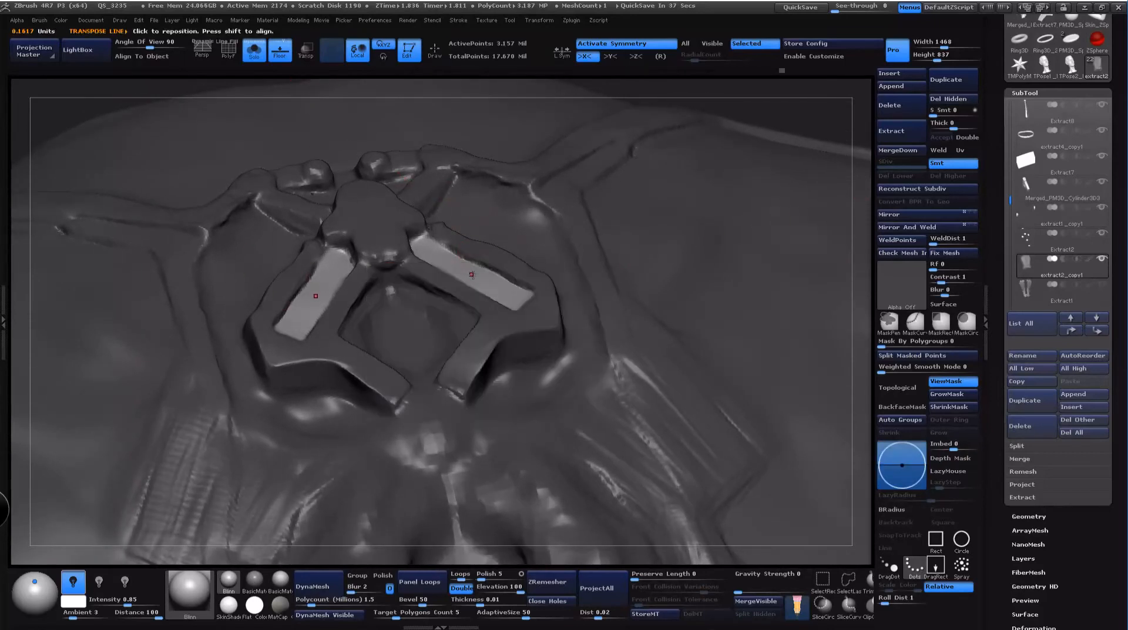
click(472, 273)
drag(863, 113, 868, 90)
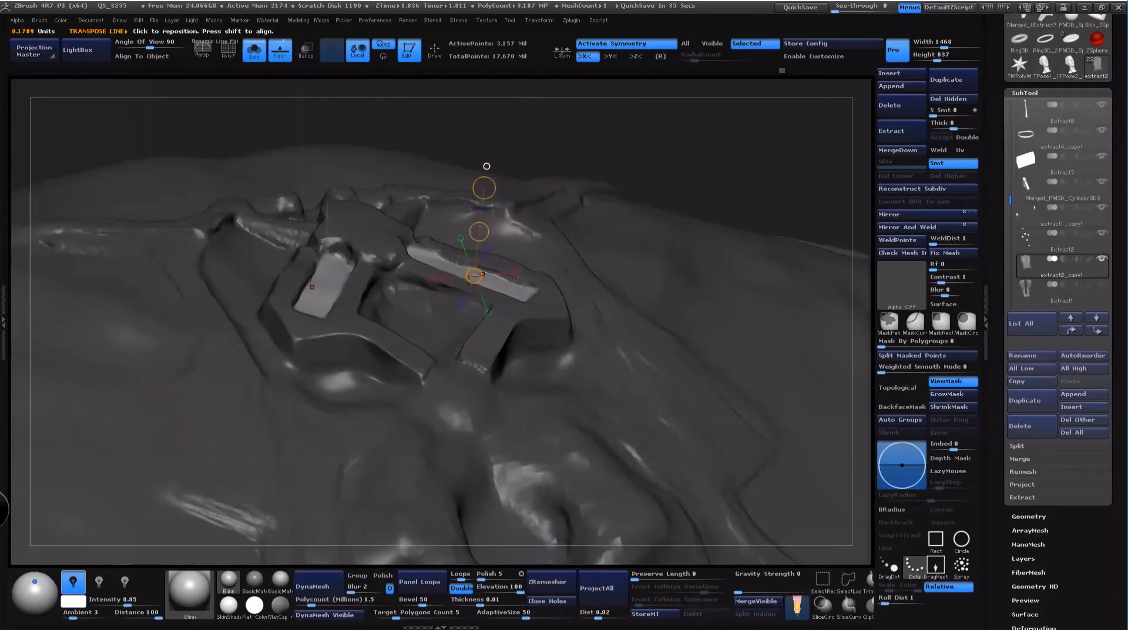
drag(474, 277, 469, 269)
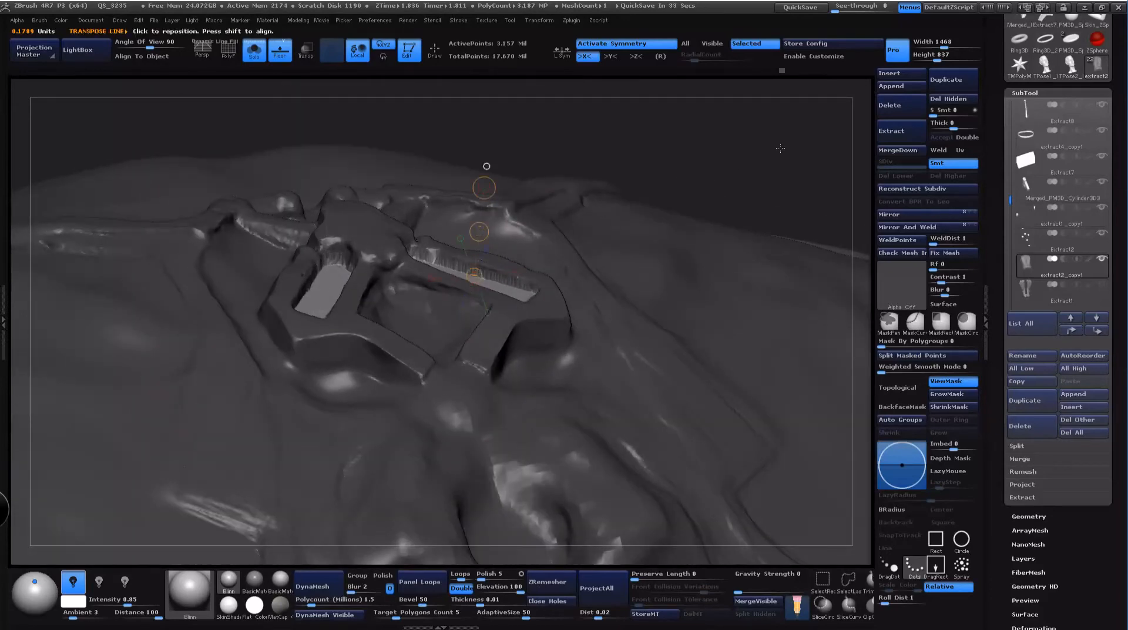
drag(676, 132, 802, 164)
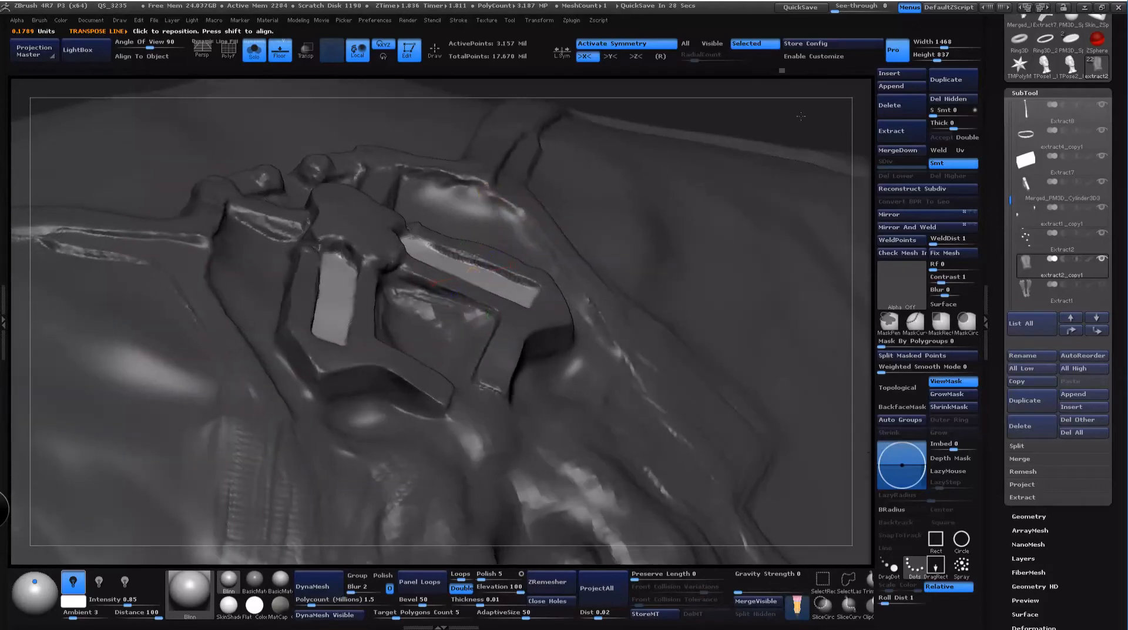
alt+drag(801, 117, 734, 347)
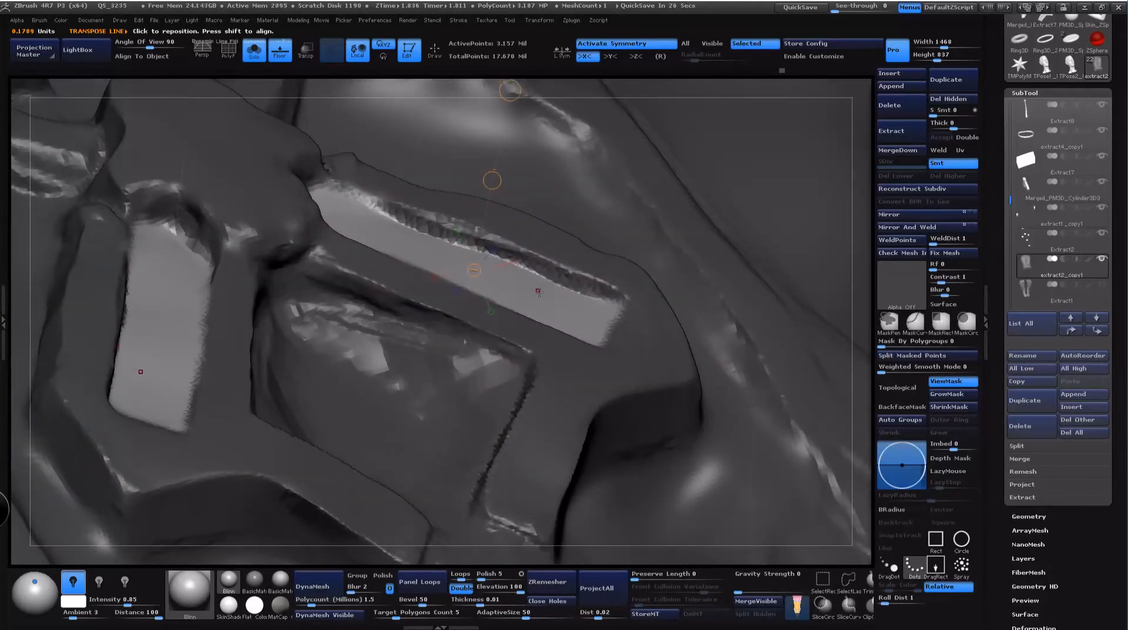
Step: Reposition the transpose line over the slot floor and move the unmasked floors along it to readjust their depth
drag(749, 88, 661, 127)
drag(315, 366, 394, 331)
drag(395, 91, 516, 251)
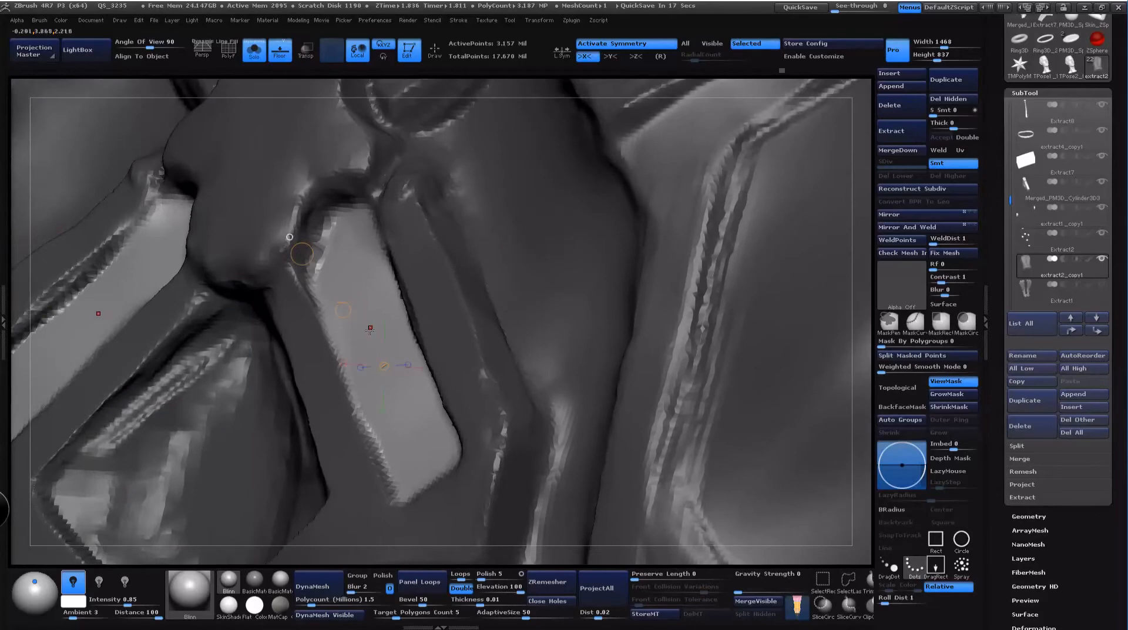
click(369, 319)
click(381, 350)
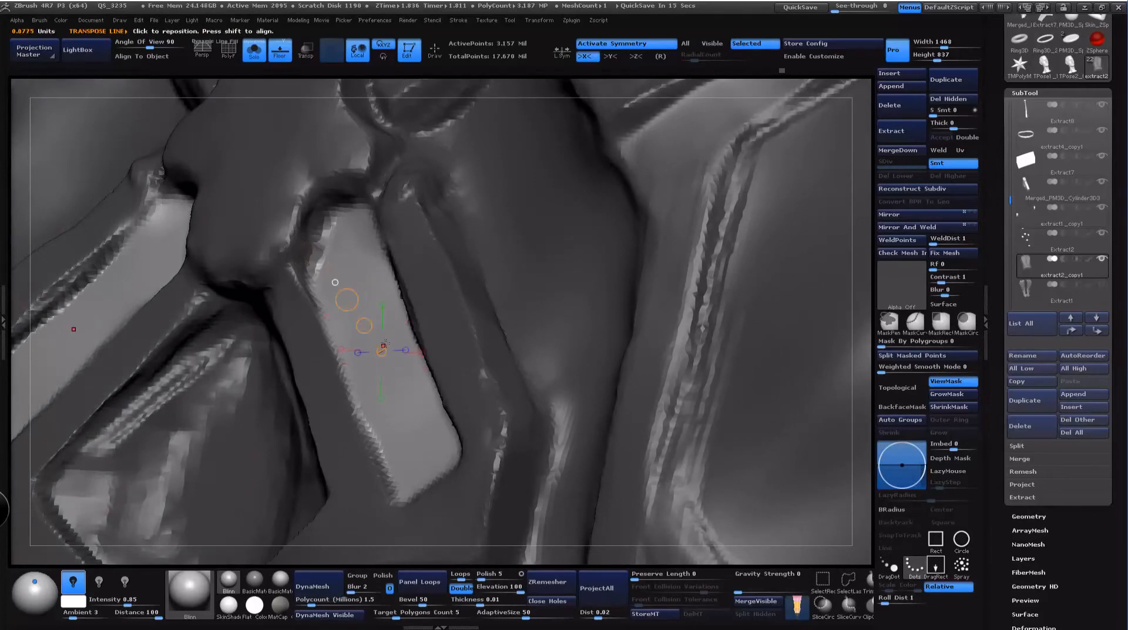
drag(584, 99, 634, 77)
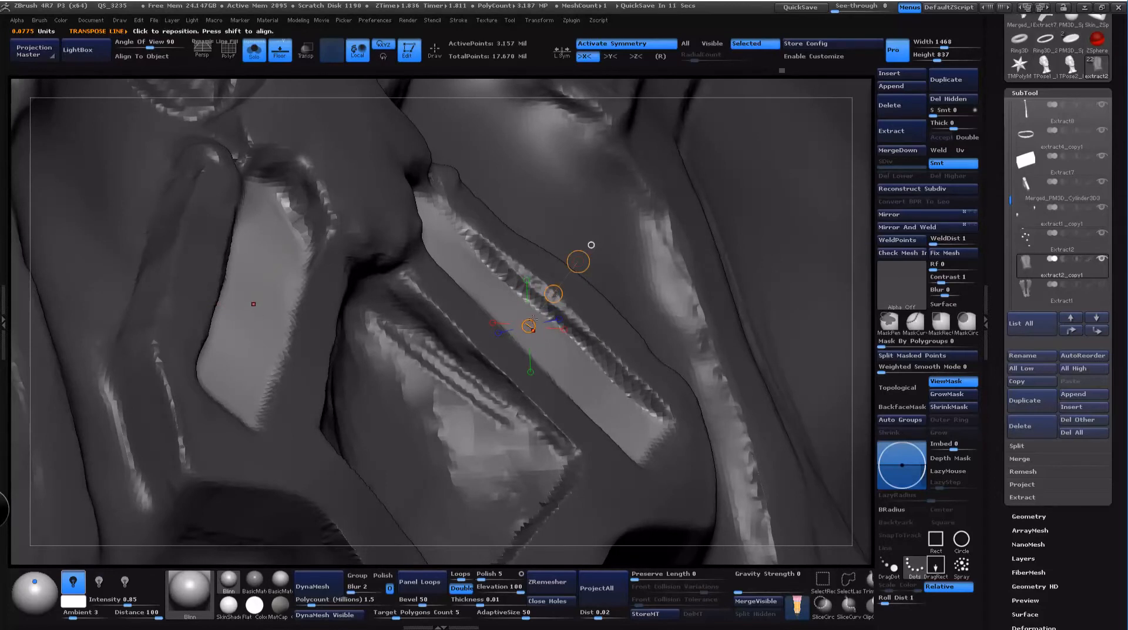
key(space)
drag(531, 325, 527, 334)
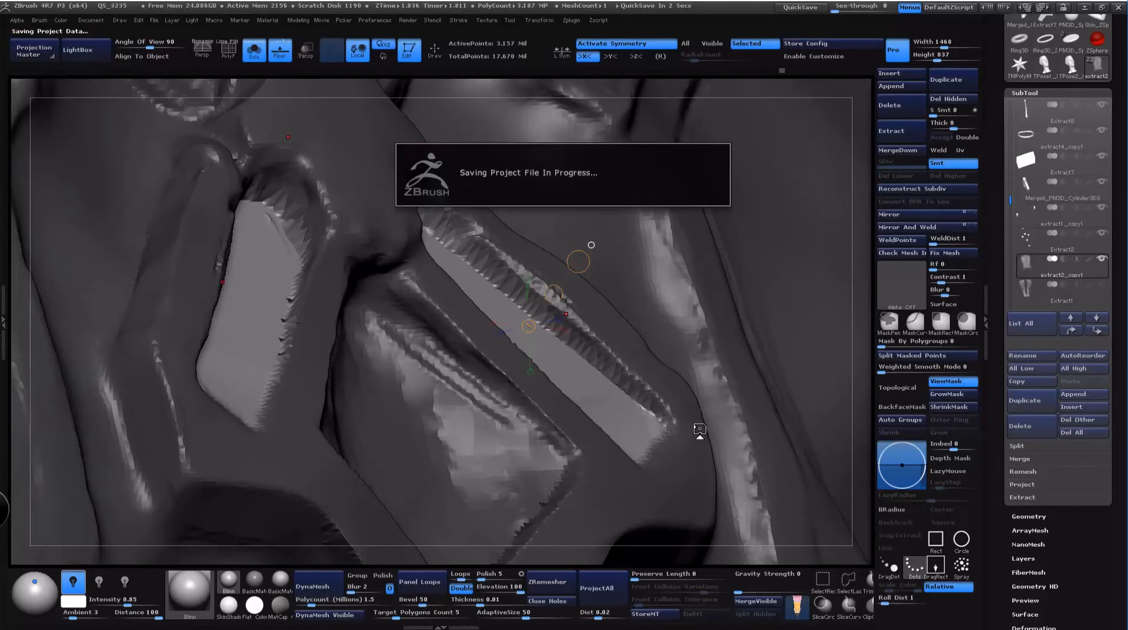
right_click(645, 425)
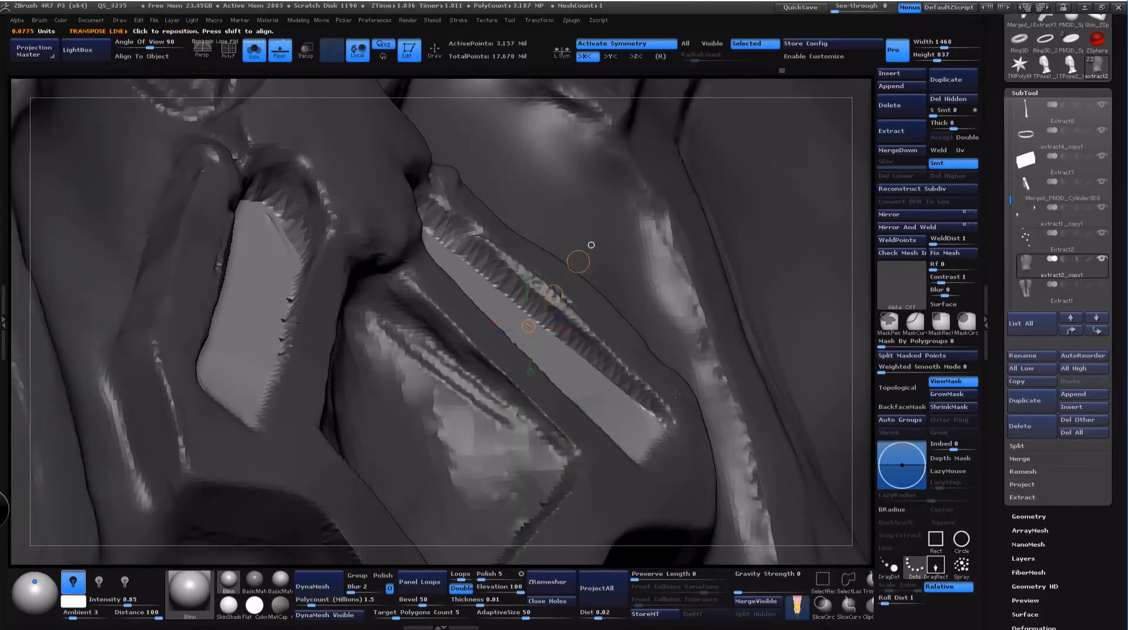
drag(577, 262, 581, 270)
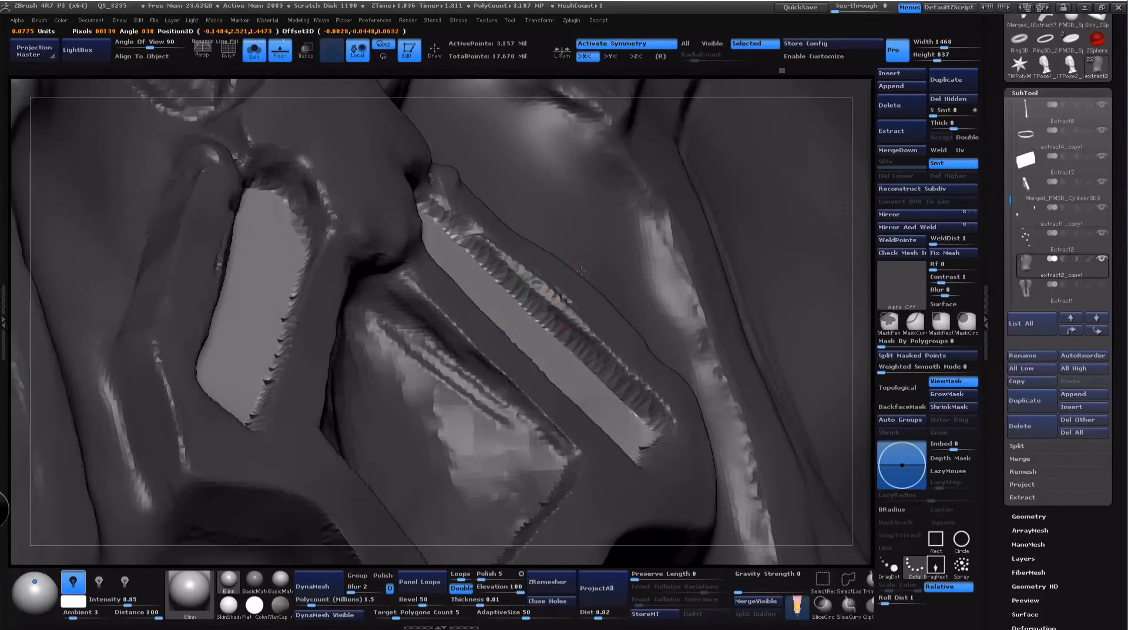
Step: Clear the mask, remesh the jacket with DynaMesh, and check the recessed slots from several angles
mouse_move(864, 278)
mouse_down()
mouse_move(831, 302)
mouse_move(847, 306)
mouse_move(849, 158)
mouse_up()
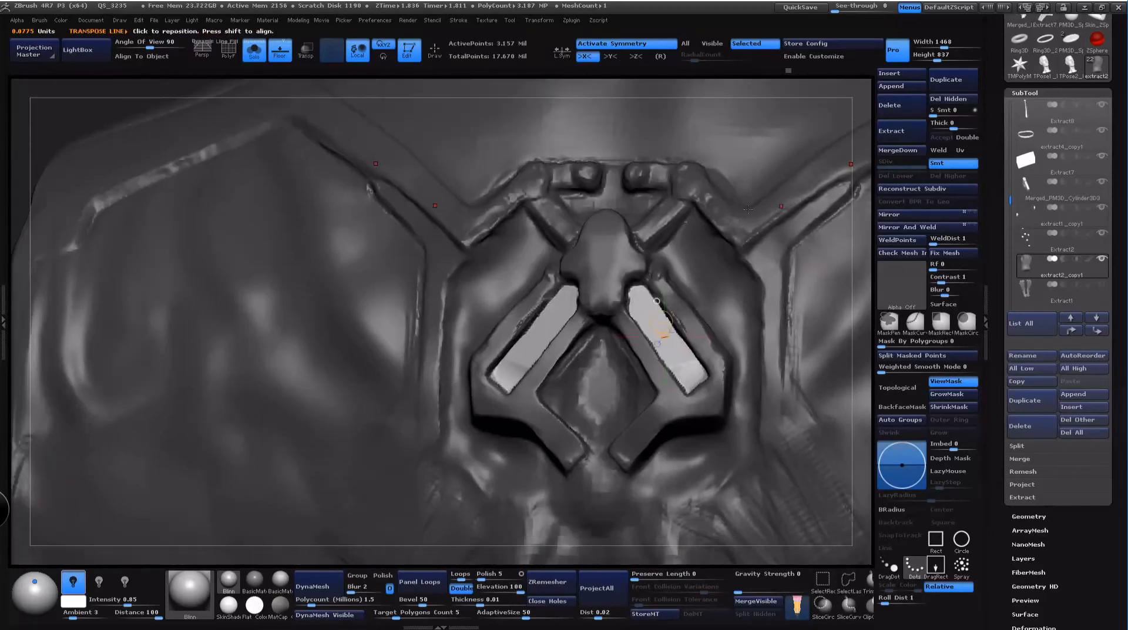
ctrl+drag(59, 111, 83, 135)
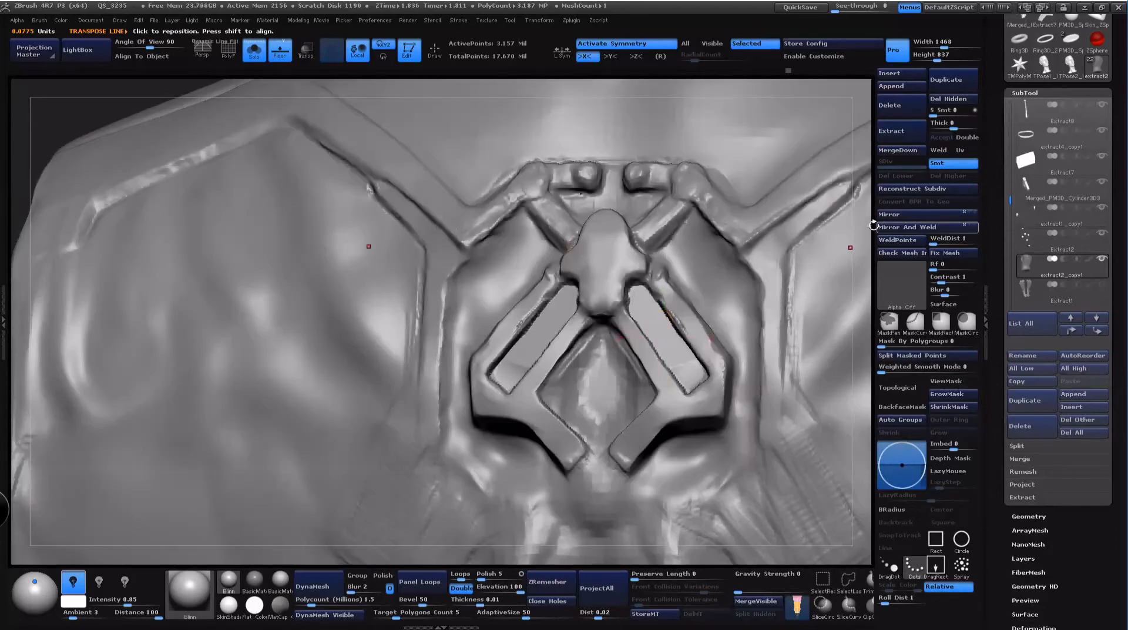
alt+drag(873, 228, 864, 232)
key(f)
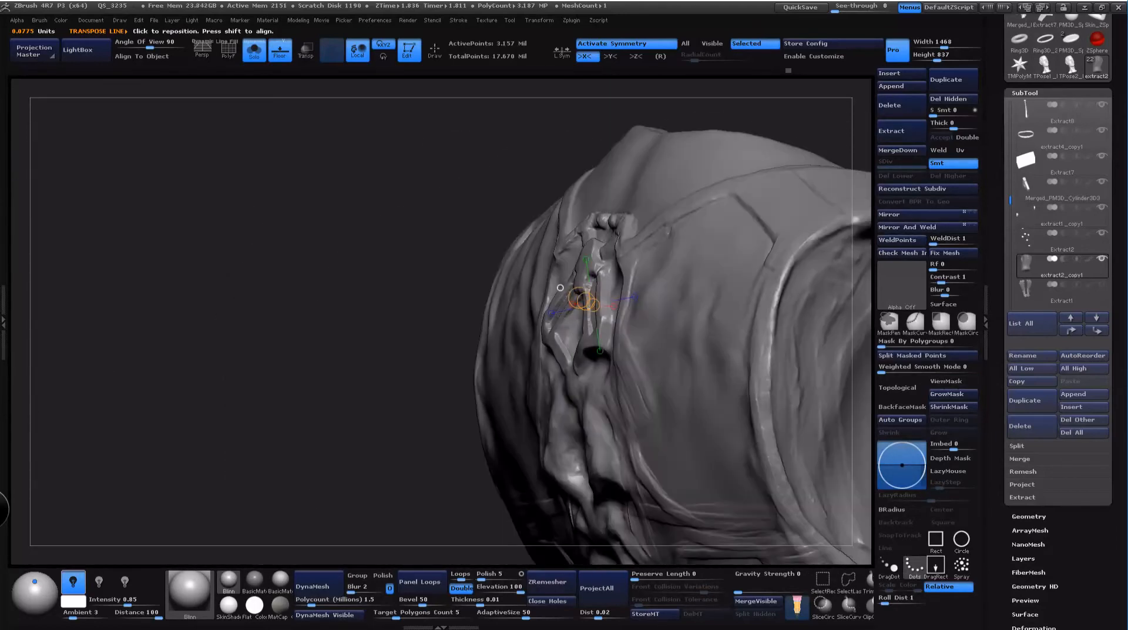
drag(89, 303, 128, 335)
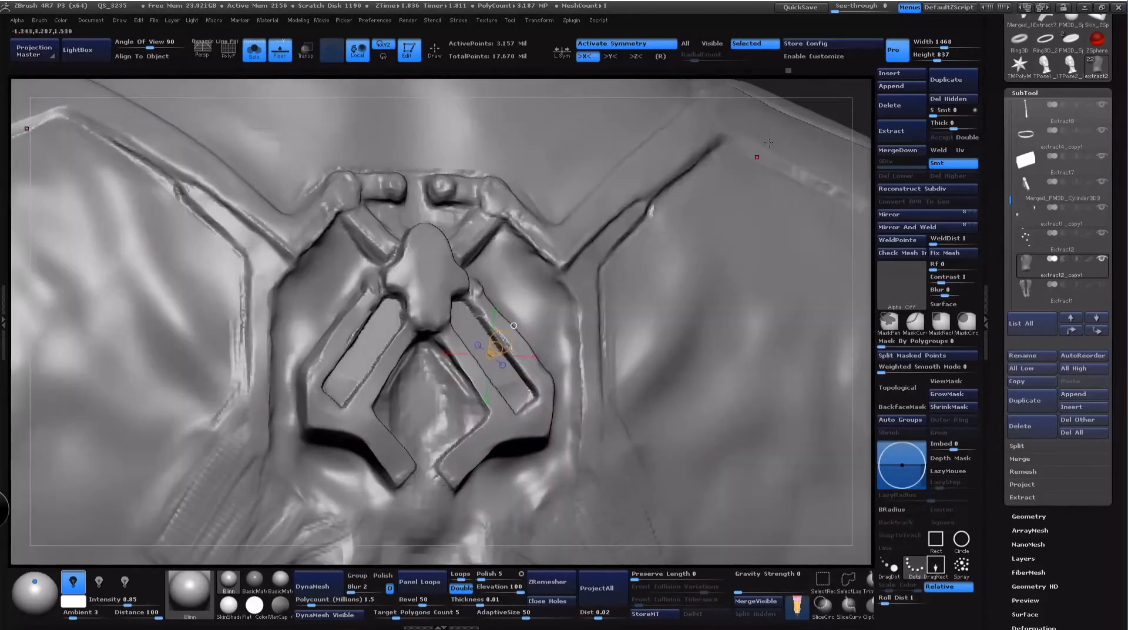
alt+drag(768, 143, 816, 281)
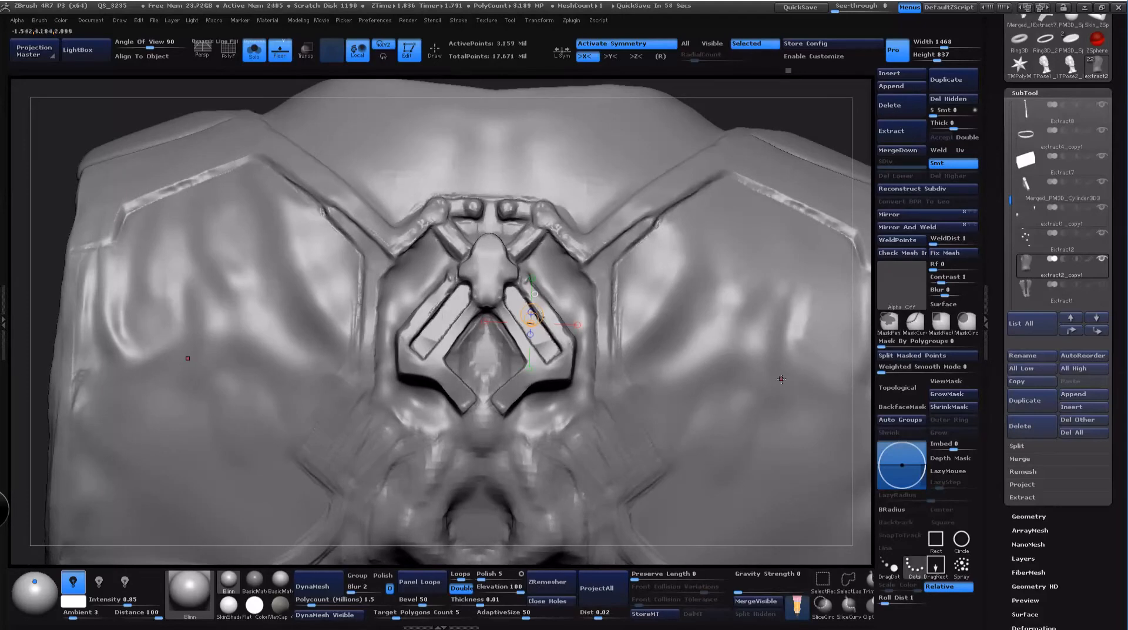
drag(775, 122, 758, 106)
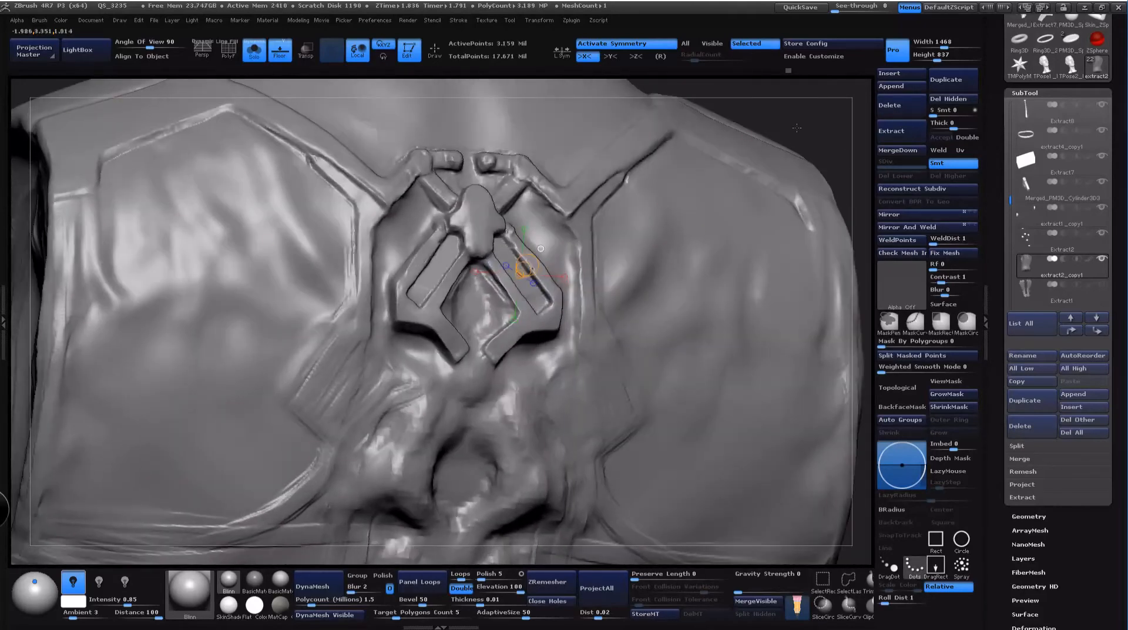
Step: Switch to the ClayBuildup brush and build up a small raised knob directly beneath the ornament's diamond tip
key(b)
click(744, 286)
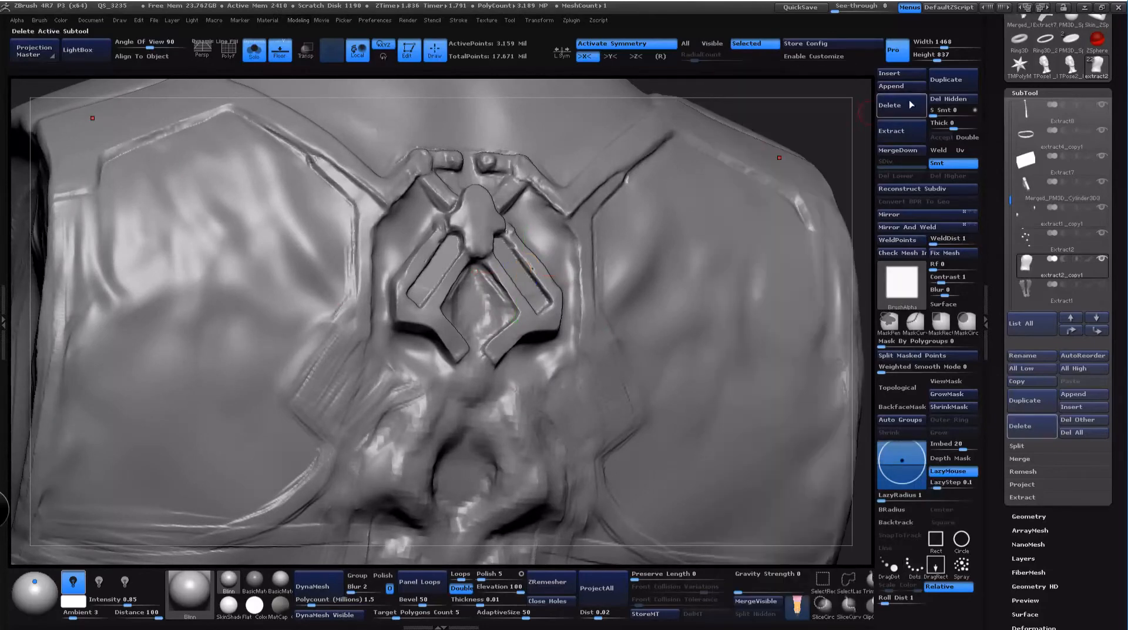
drag(788, 131, 750, 141)
key(space)
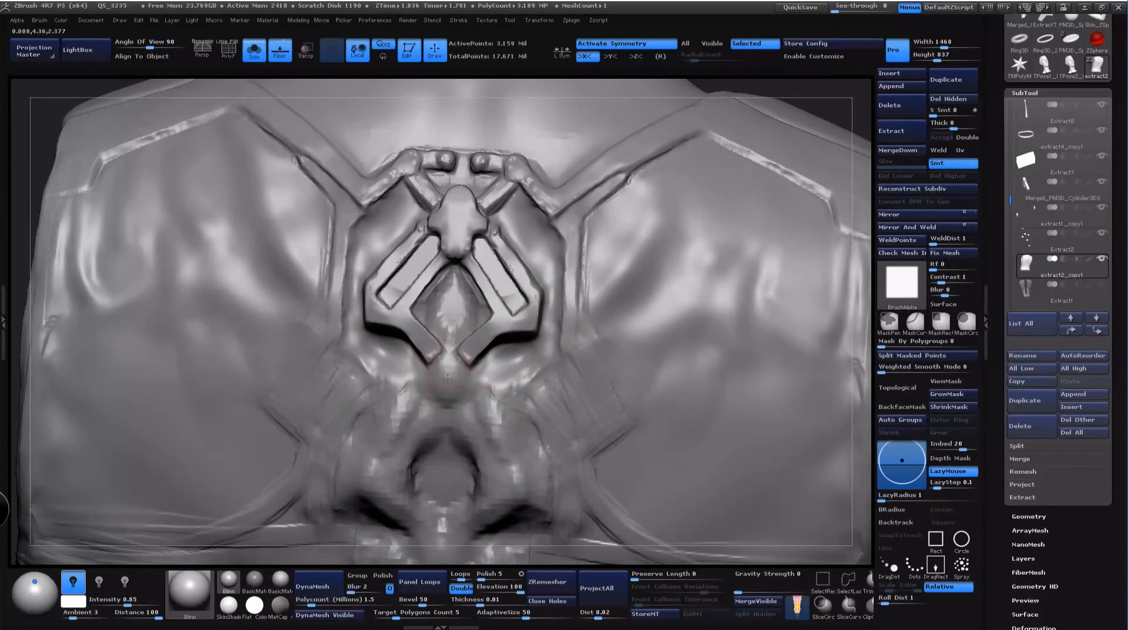
drag(448, 378, 459, 400)
key(space)
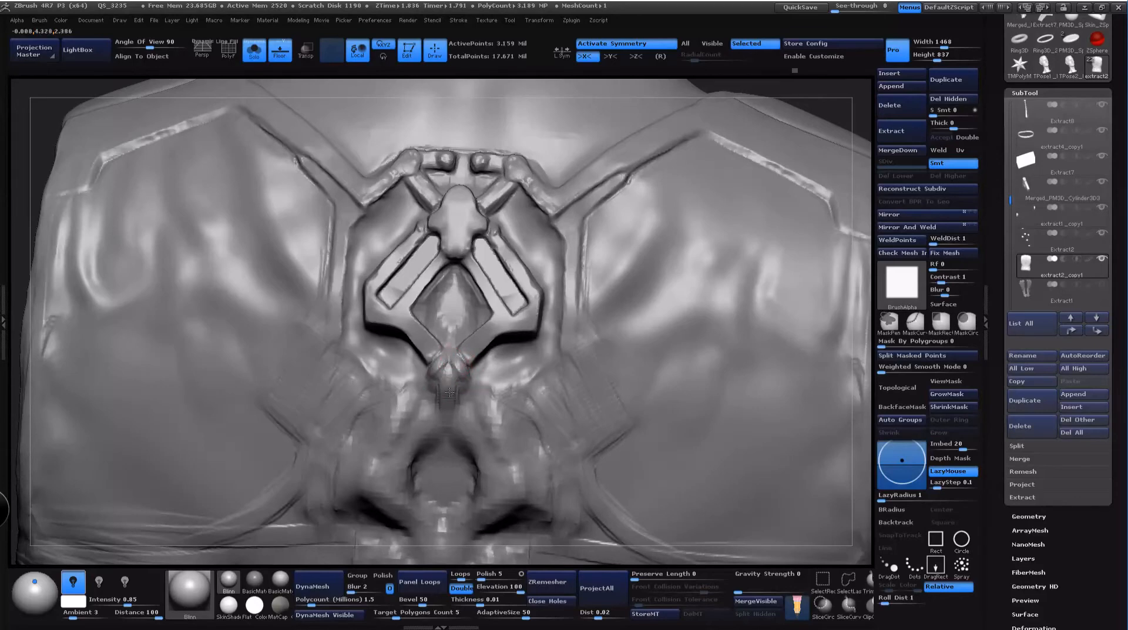
Step: Build up two symmetrical arms flaring downward and outward from the knob beneath the diamond, and check their proportions on the whole back
alt+drag(815, 97, 808, 149)
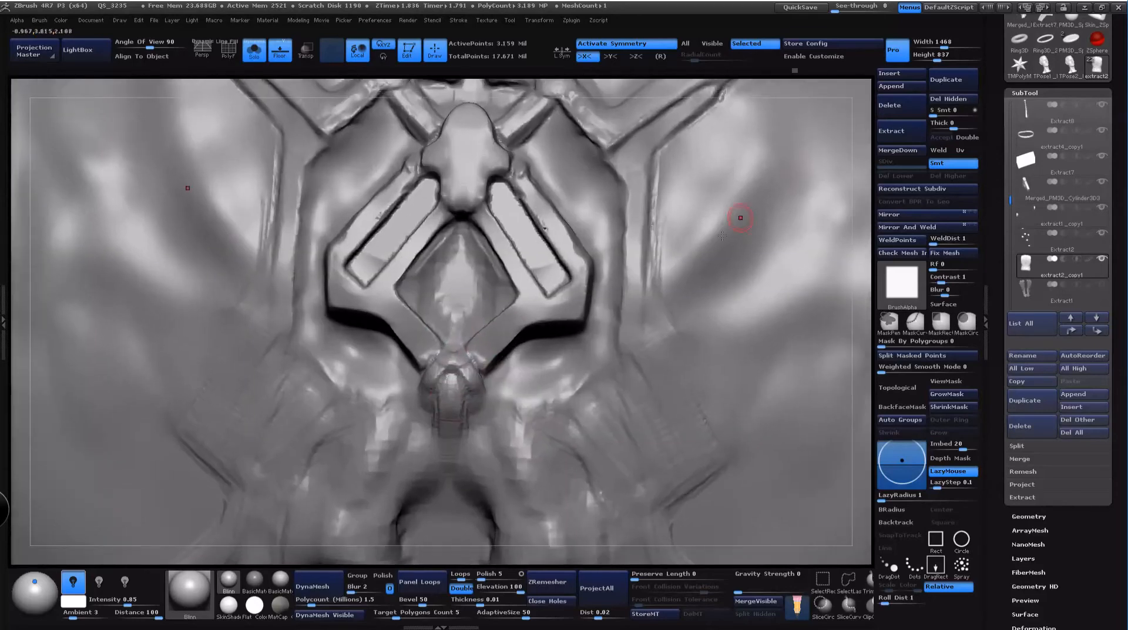
drag(467, 357, 499, 418)
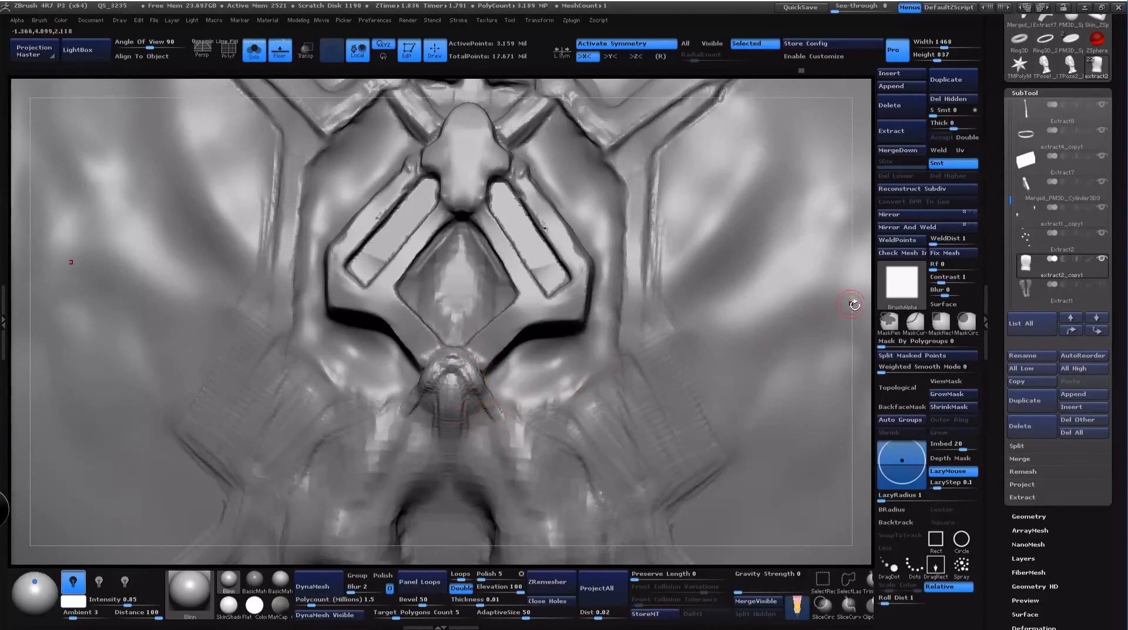
drag(854, 304, 795, 282)
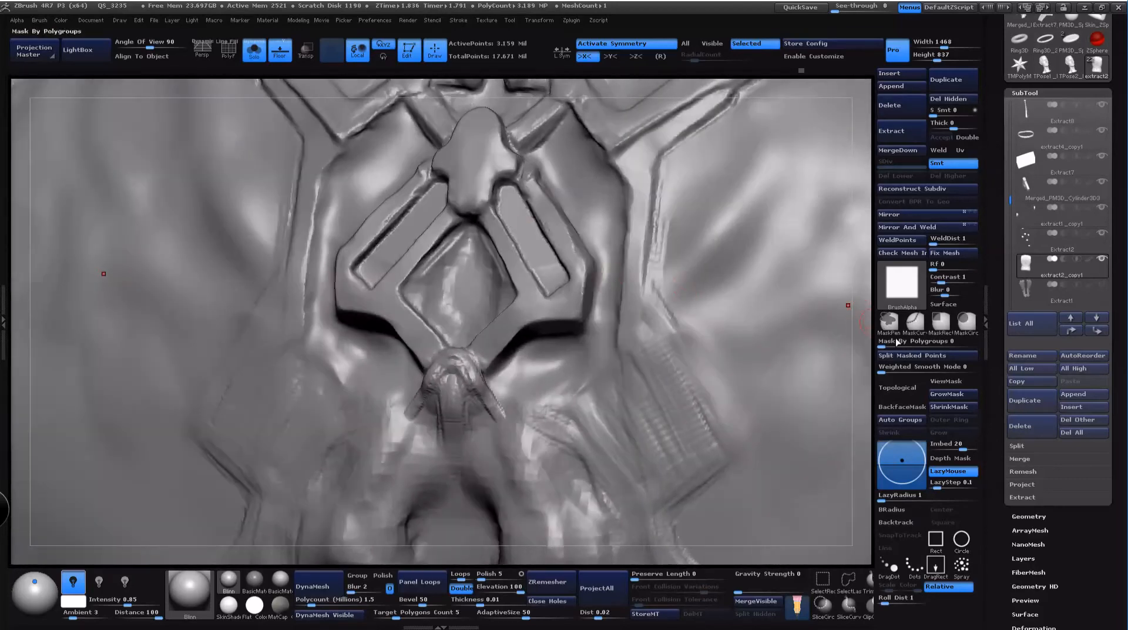
mouse_move(866, 365)
mouse_down()
mouse_move(847, 352)
mouse_move(834, 376)
mouse_move(855, 360)
mouse_up()
mouse_move(845, 216)
mouse_down()
mouse_move(869, 155)
mouse_move(862, 200)
mouse_move(849, 196)
mouse_up()
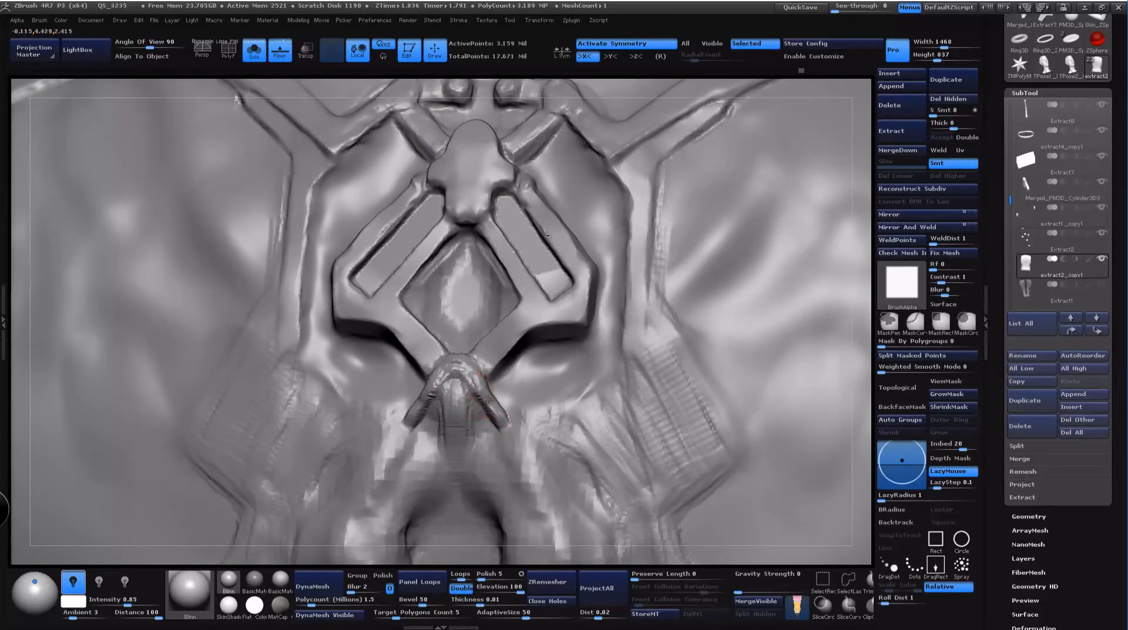
mouse_move(852, 327)
mouse_down()
mouse_move(852, 107)
mouse_move(622, 30)
mouse_up()
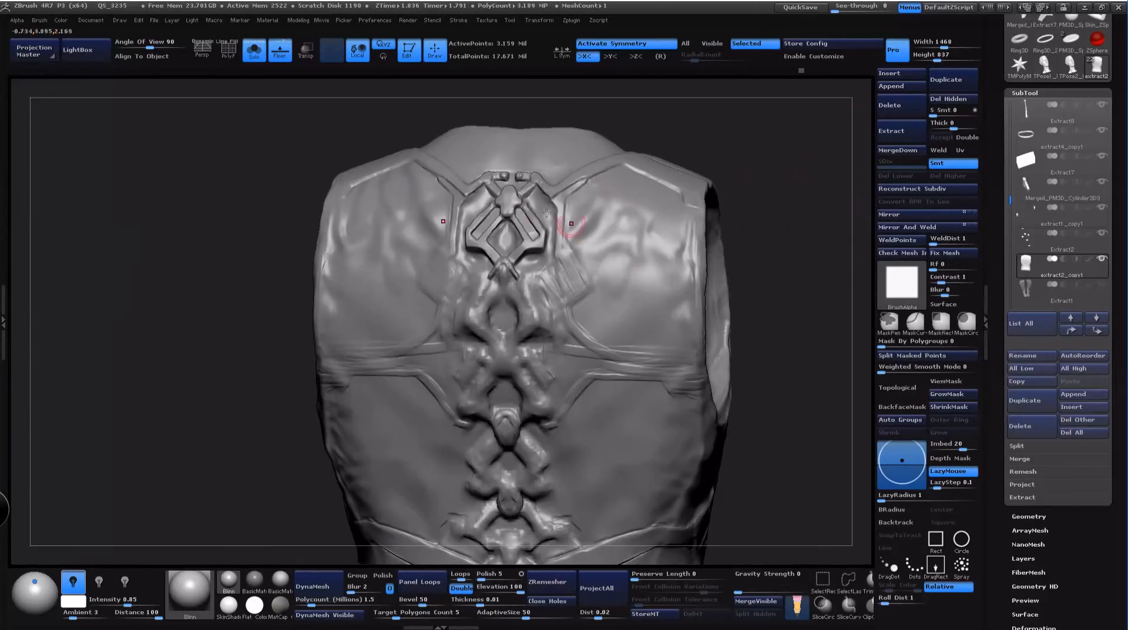
alt+drag(814, 321, 563, 109)
mouse_move(797, 246)
alt+mouse_down()
mouse_move(806, 318)
mouse_move(814, 295)
mouse_move(794, 299)
mouse_move(812, 284)
mouse_move(817, 317)
mouse_move(799, 384)
alt+mouse_up()
drag(826, 81, 804, 88)
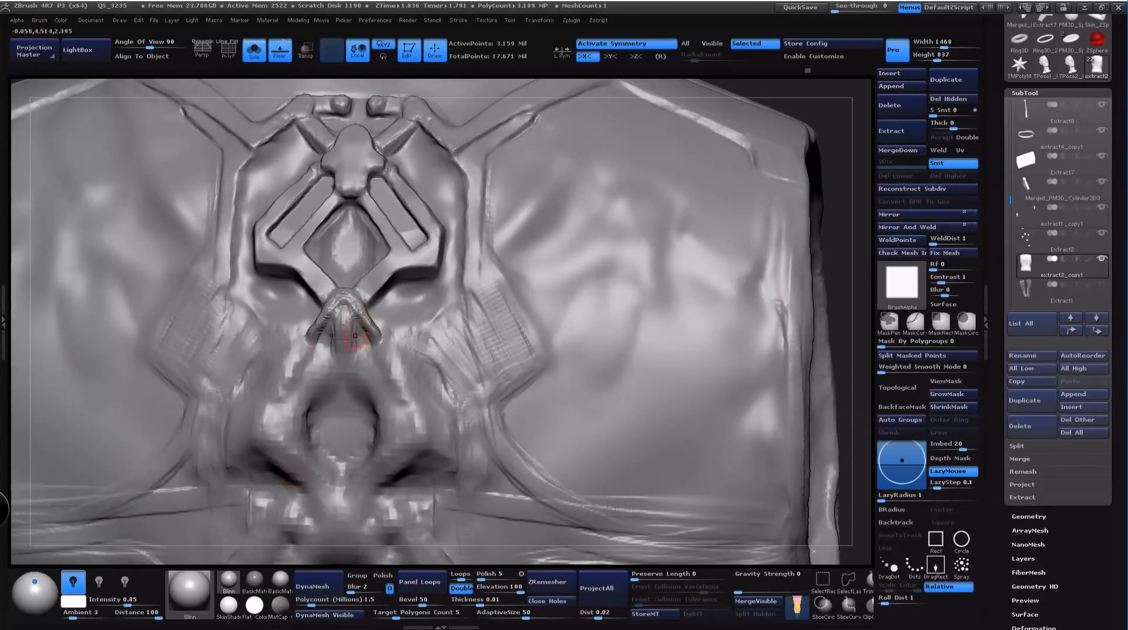
mouse_move(367, 339)
mouse_down()
mouse_move(371, 355)
mouse_move(382, 336)
mouse_up()
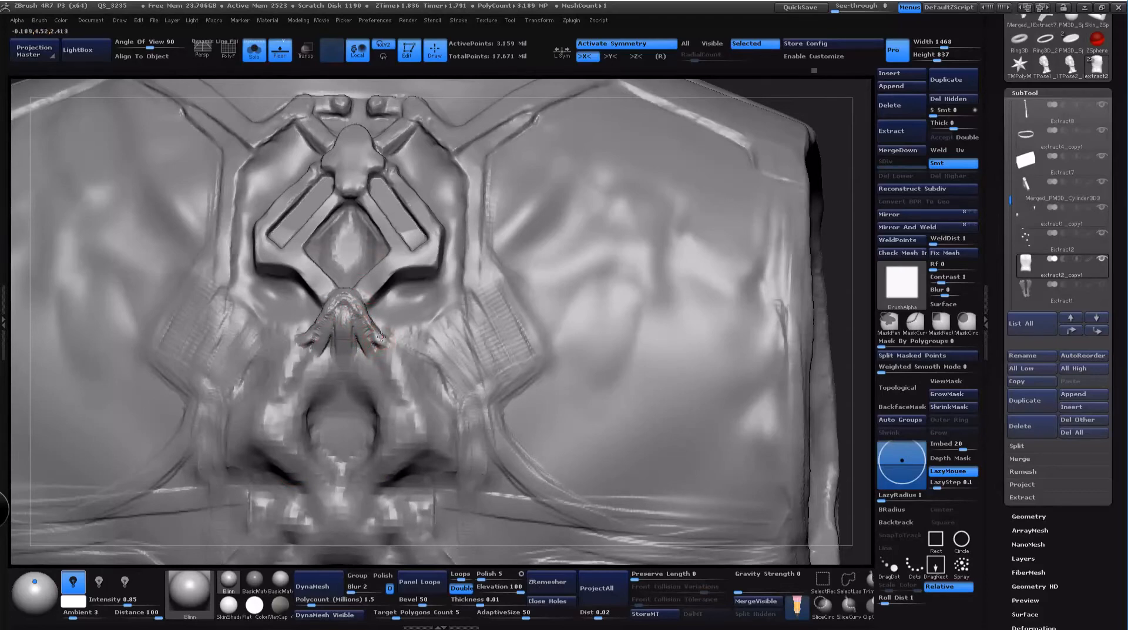
Step: Build up a tall central ridge between the two arms, running down toward the round spine recess
drag(827, 103, 759, 167)
mouse_move(347, 303)
mouse_down()
mouse_move(346, 393)
mouse_move(324, 383)
mouse_up()
key(space)
drag(323, 332, 325, 397)
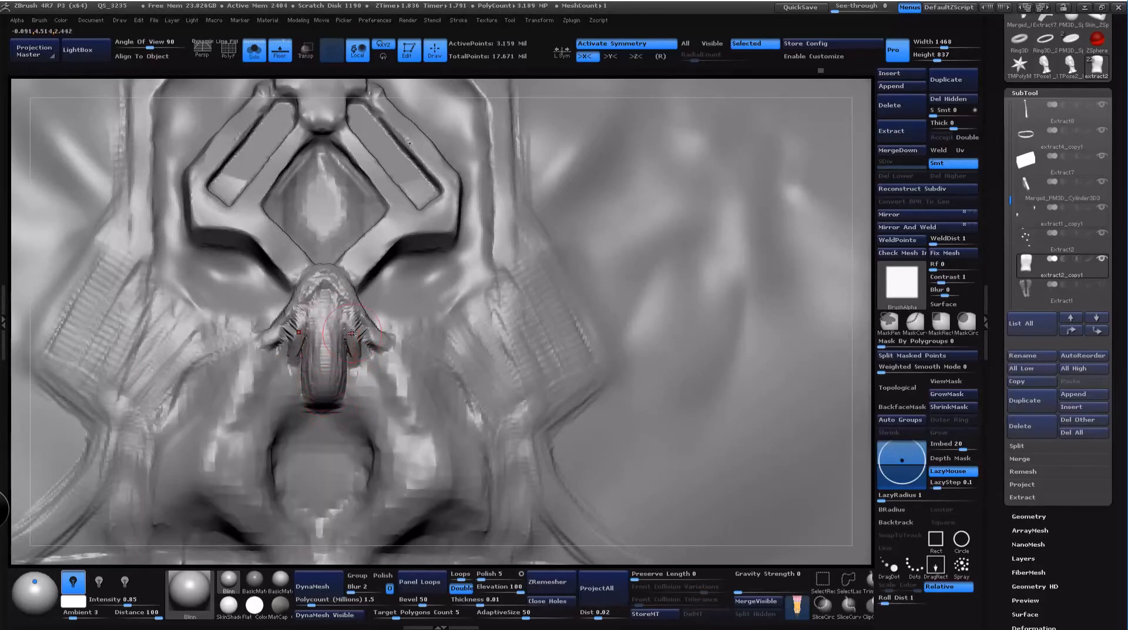
Step: Adjust the brush size, add short vertical prongs on both sides of the central ridge, and blend them into the arms
drag(856, 209, 858, 278)
key(space)
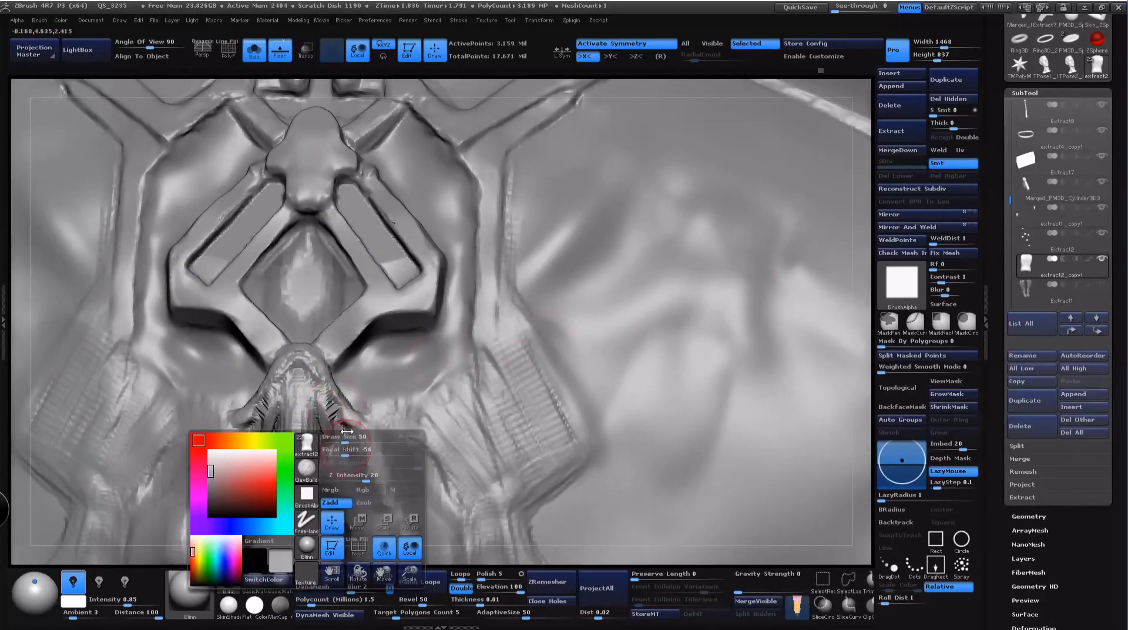
mouse_move(347, 440)
mouse_down()
mouse_move(338, 439)
mouse_move(349, 449)
mouse_up()
mouse_move(345, 412)
mouse_down()
mouse_move(341, 463)
mouse_move(340, 447)
mouse_up()
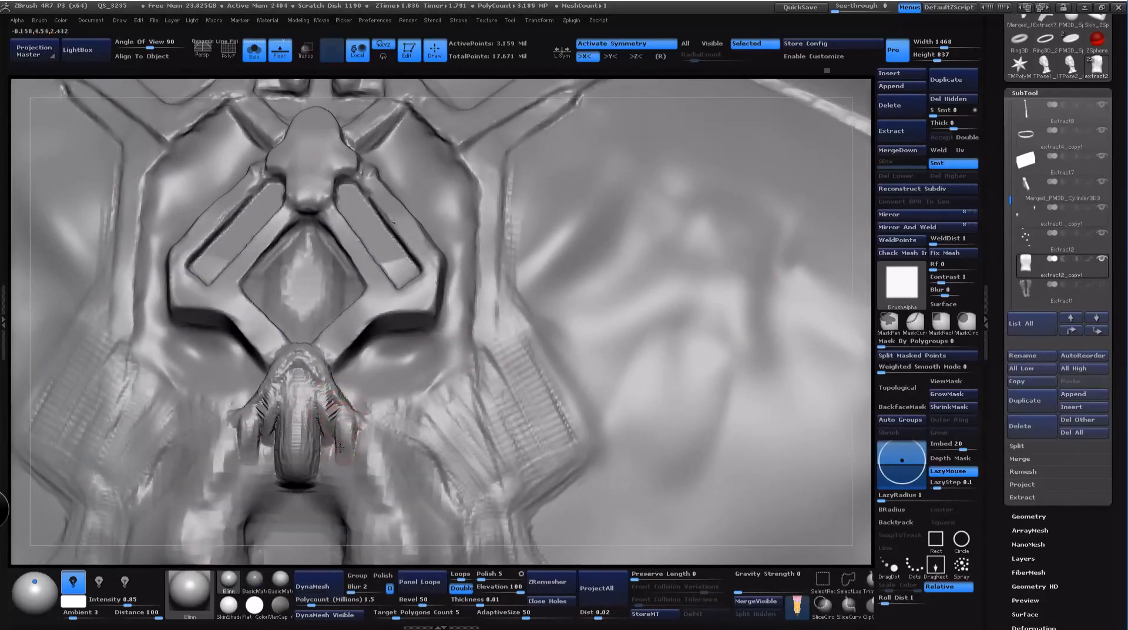
mouse_move(322, 392)
mouse_down()
mouse_move(338, 409)
mouse_move(340, 394)
mouse_up()
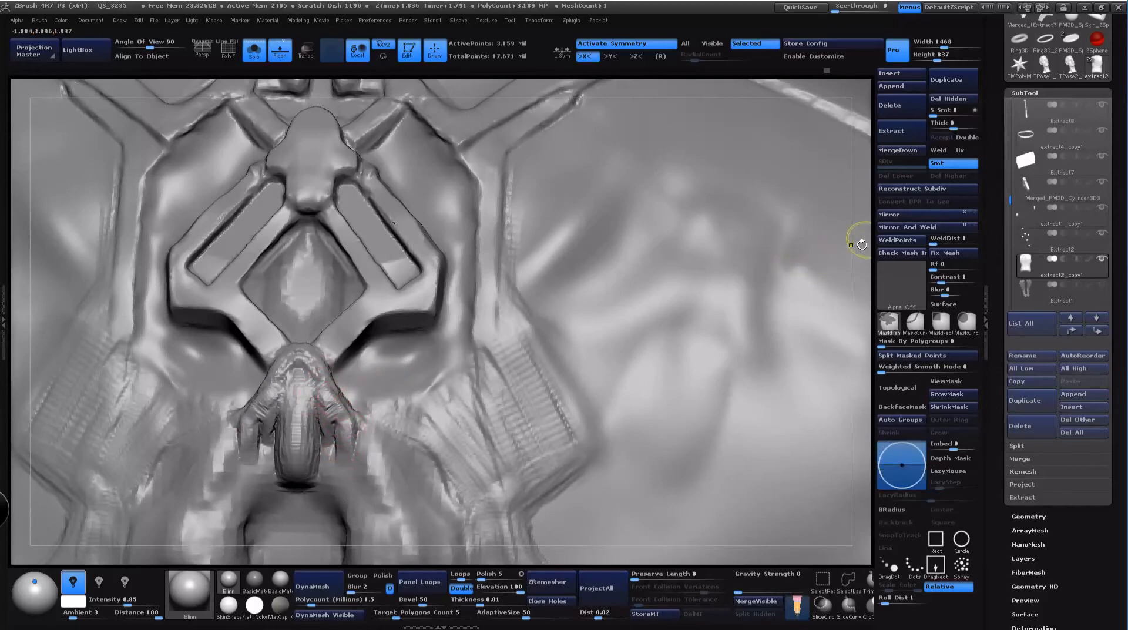
Step: Remesh the jacket with DynaMesh and fill the gaps between ridge and prongs into one solid wedge beneath the diamond
drag(857, 242, 856, 118)
alt+drag(290, 302, 55, 365)
ctrl+drag(177, 220, 198, 262)
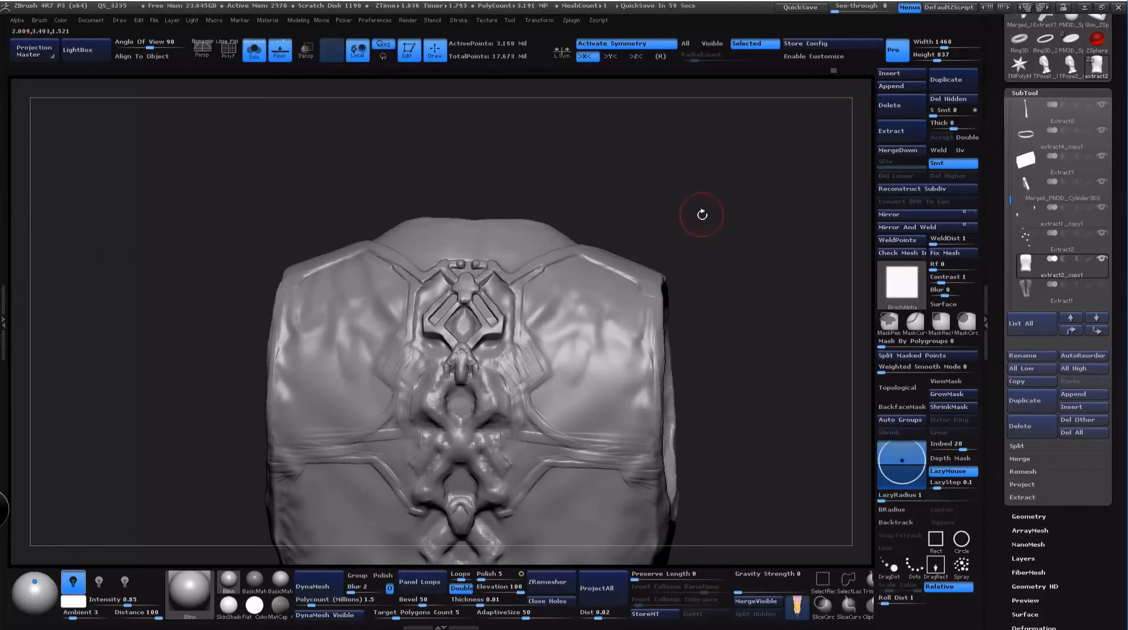
mouse_move(701, 209)
mouse_down()
mouse_move(721, 189)
mouse_move(682, 463)
mouse_up()
drag(292, 465, 295, 443)
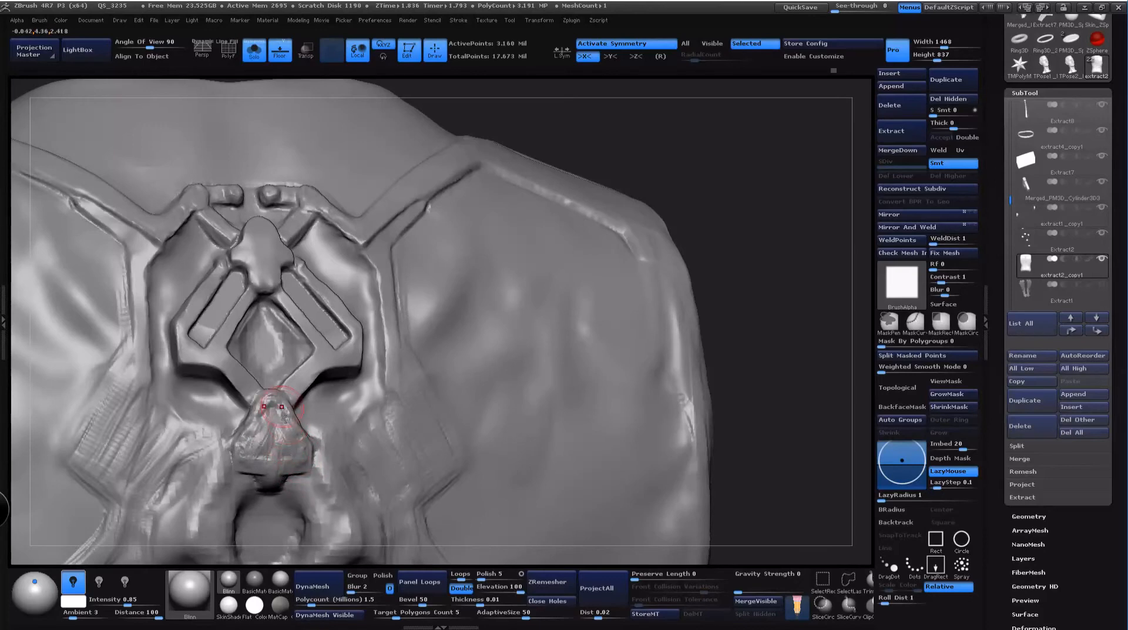
Step: Shape the wedge into a narrow central column with wider lower side lobes, and smooth its surface
mouse_move(661, 207)
alt+mouse_down()
mouse_move(700, 228)
mouse_move(685, 209)
mouse_move(679, 288)
alt+mouse_up()
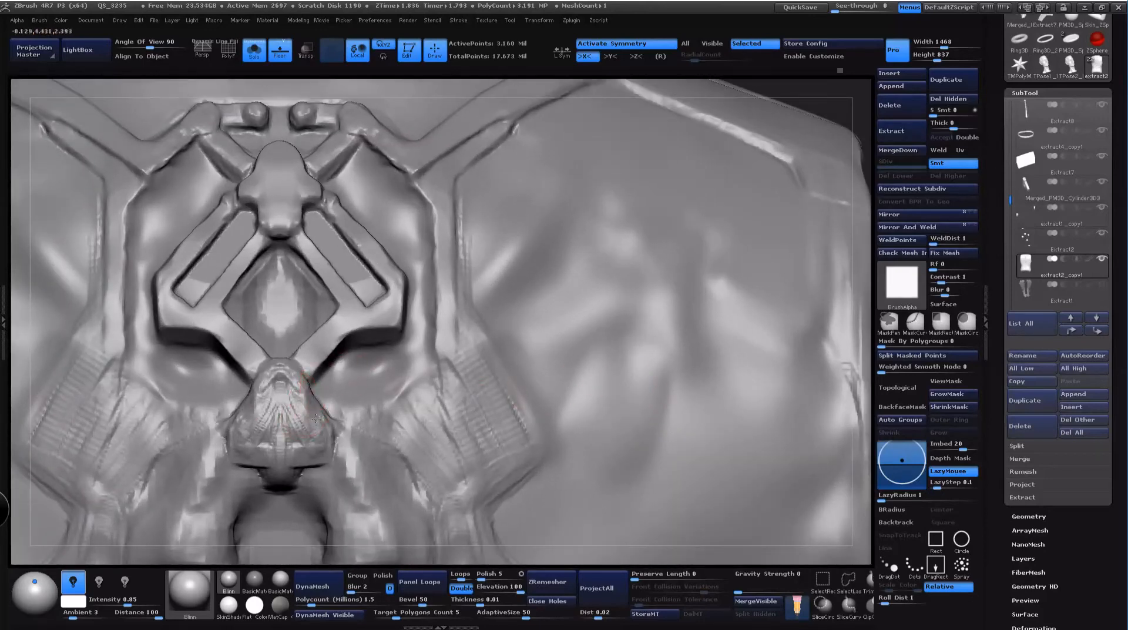
drag(316, 418, 316, 399)
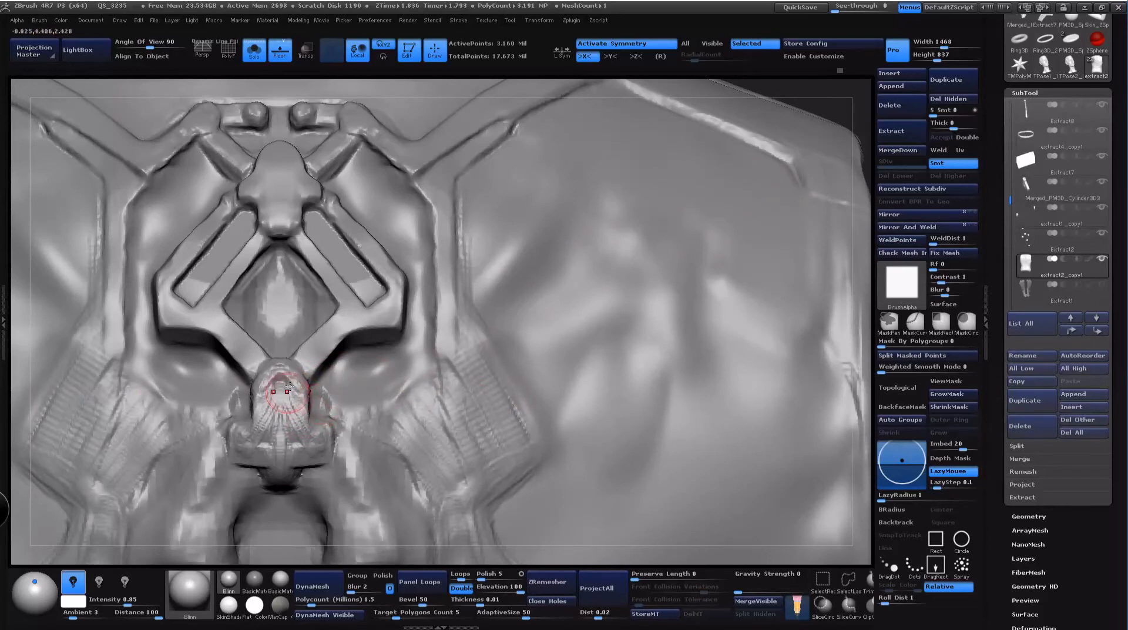
key(shift)
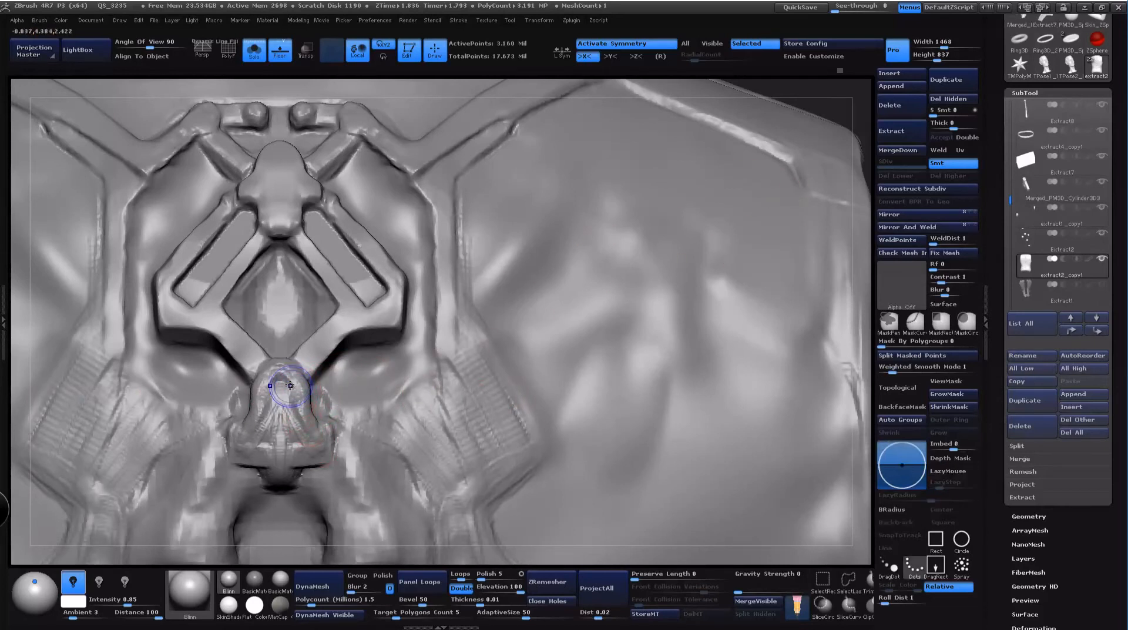
mouse_move(289, 385)
shift+mouse_down()
mouse_move(294, 438)
mouse_move(330, 447)
mouse_move(297, 493)
mouse_move(284, 472)
shift+mouse_up()
Step: Remesh with DynaMesh, build up the column's lower tip and side lobes into a rounded cross shape, and inspect its sides
ctrl+drag(829, 97, 852, 107)
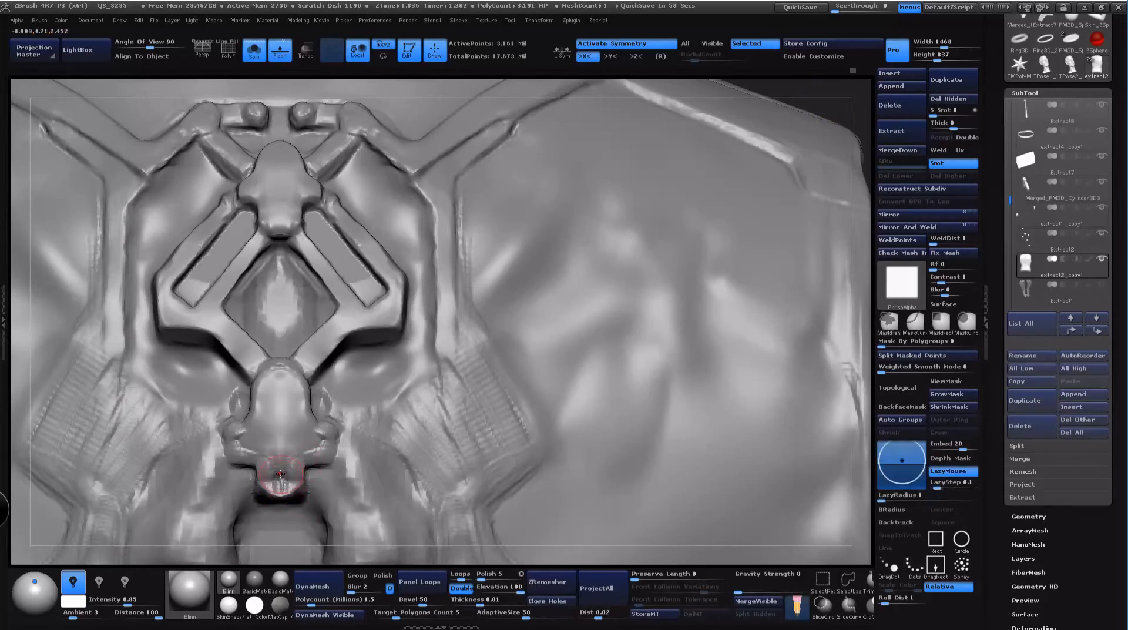
mouse_move(284, 475)
mouse_down()
mouse_move(287, 487)
mouse_move(283, 469)
mouse_move(322, 441)
mouse_up()
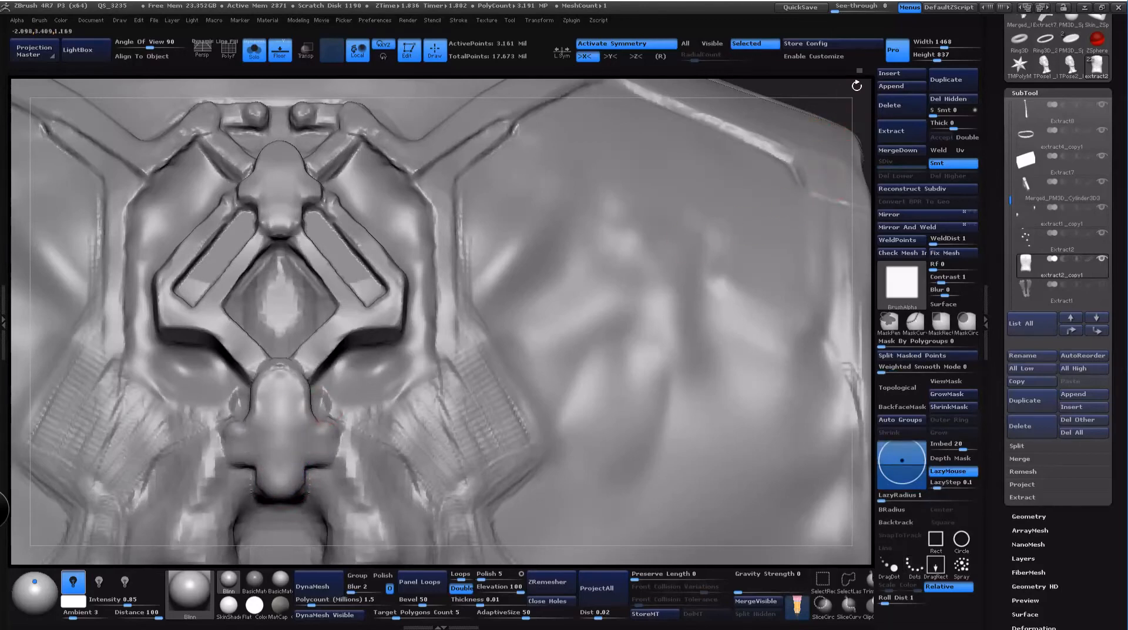
mouse_move(857, 86)
alt+mouse_down()
mouse_move(760, 113)
mouse_move(685, 245)
mouse_move(698, 151)
mouse_move(746, 190)
alt+mouse_up()
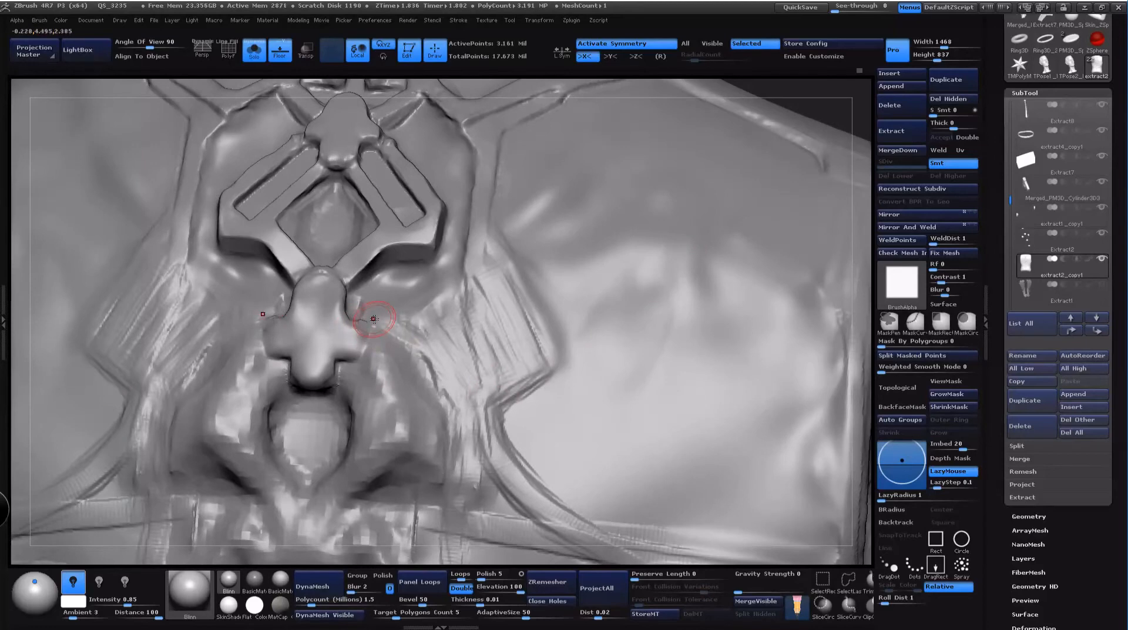
drag(854, 108, 846, 105)
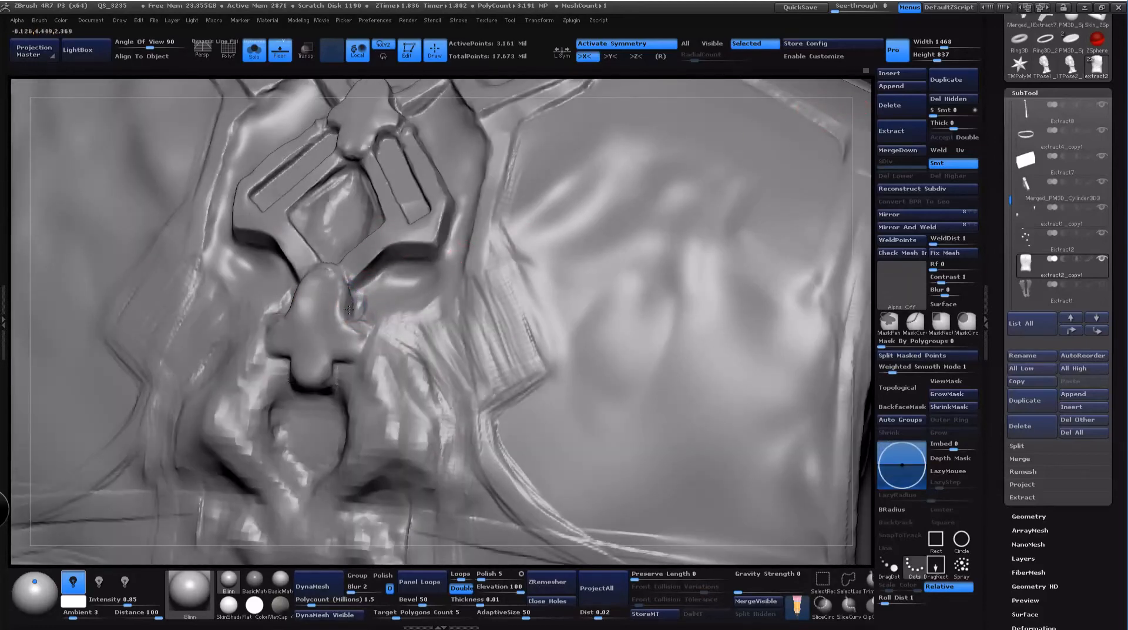
Step: Rework and smooth the rounded upper part of the cross-shaped spine piece where it meets the tip of the diamond
mouse_move(826, 92)
mouse_down()
mouse_move(814, 126)
mouse_move(697, 114)
mouse_move(799, 146)
mouse_up()
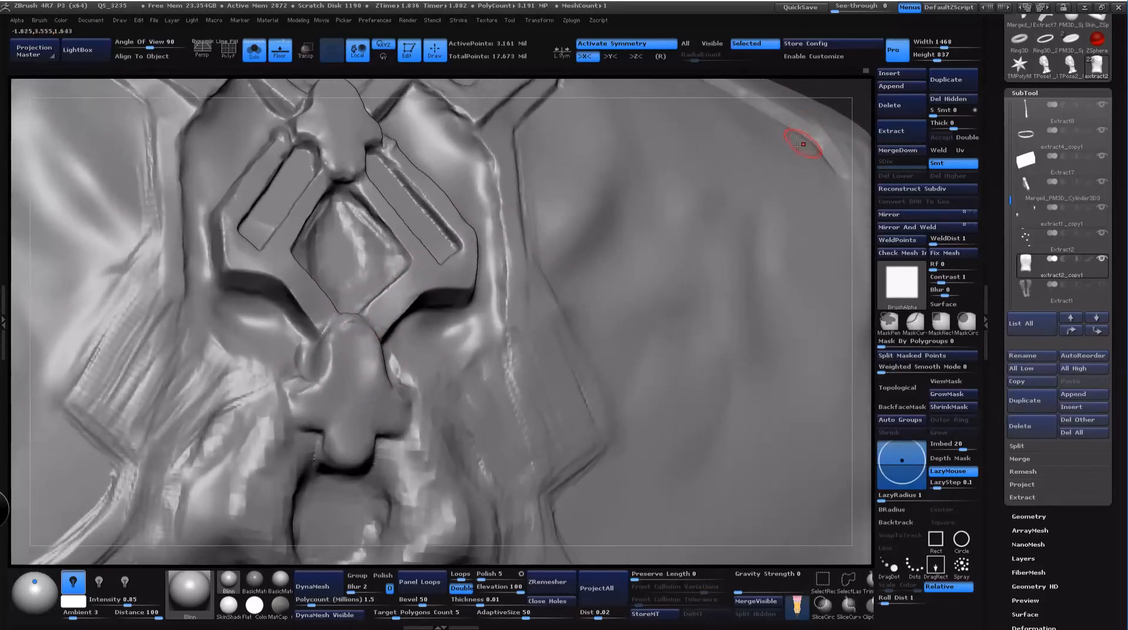
alt+drag(827, 98, 823, 306)
shift+drag(350, 353, 327, 368)
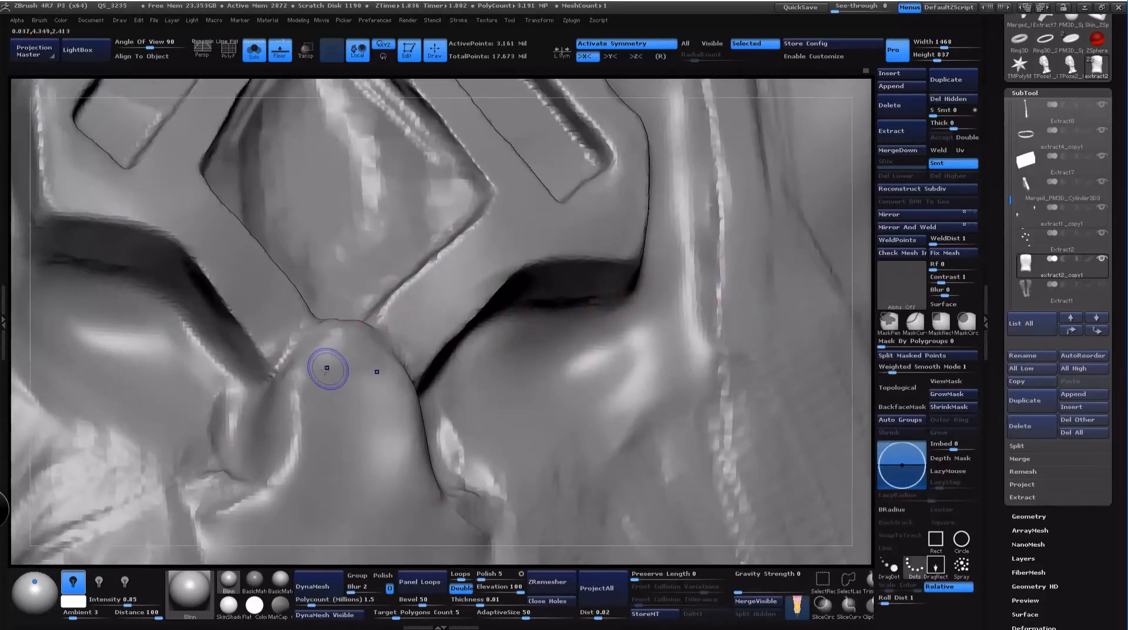
alt+drag(861, 267, 853, 194)
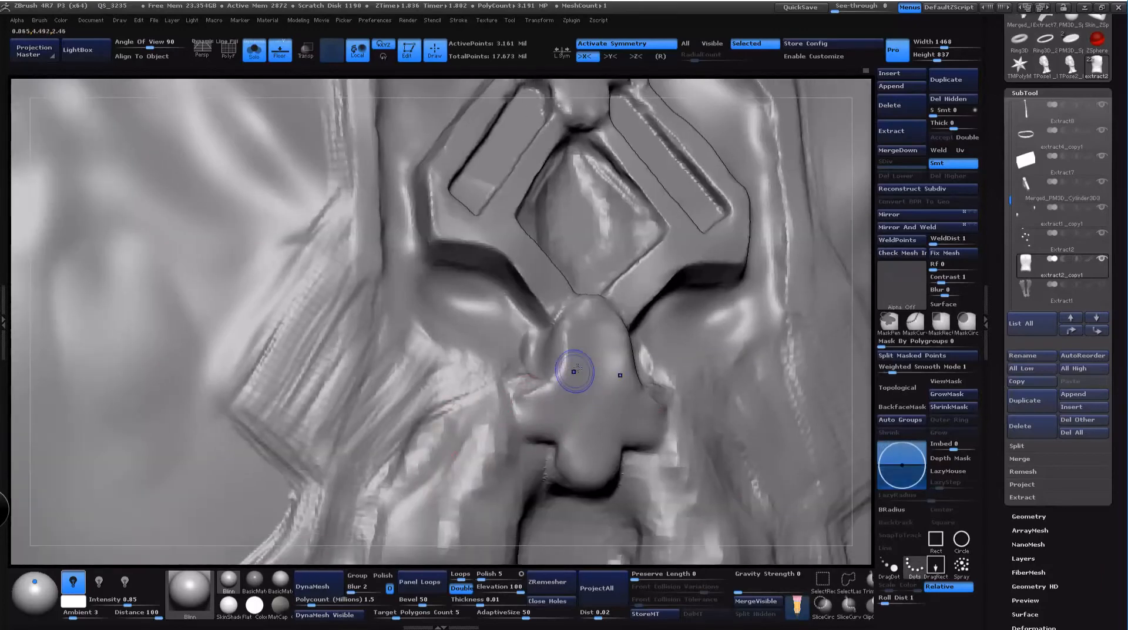
mouse_move(576, 372)
shift+mouse_down()
mouse_move(605, 359)
mouse_move(600, 342)
mouse_move(593, 399)
shift+mouse_up()
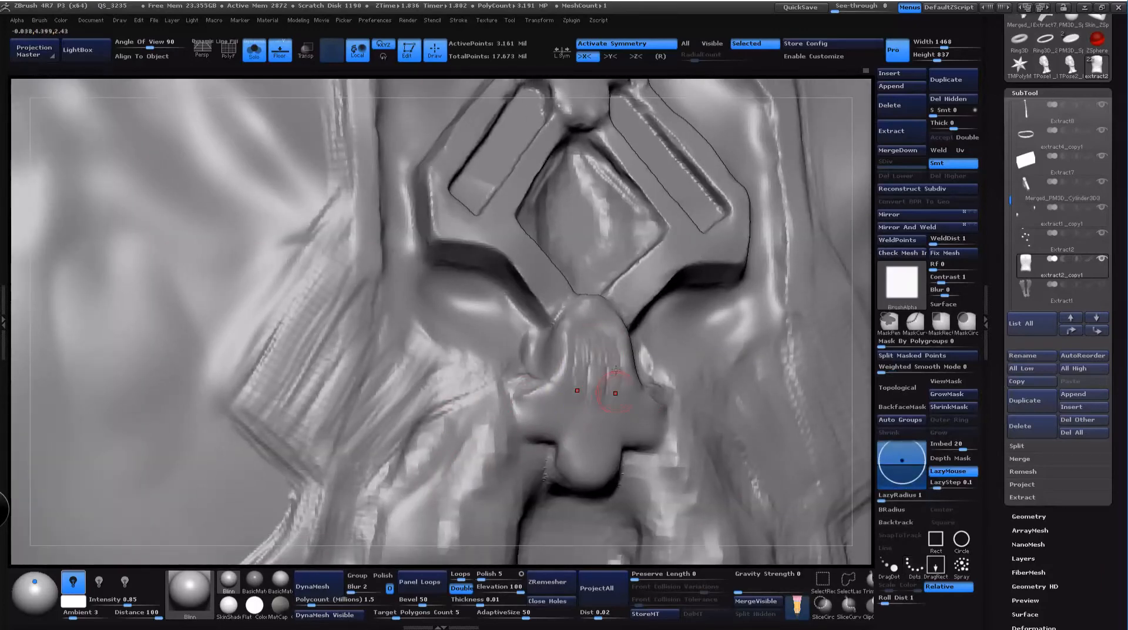
key(shift)
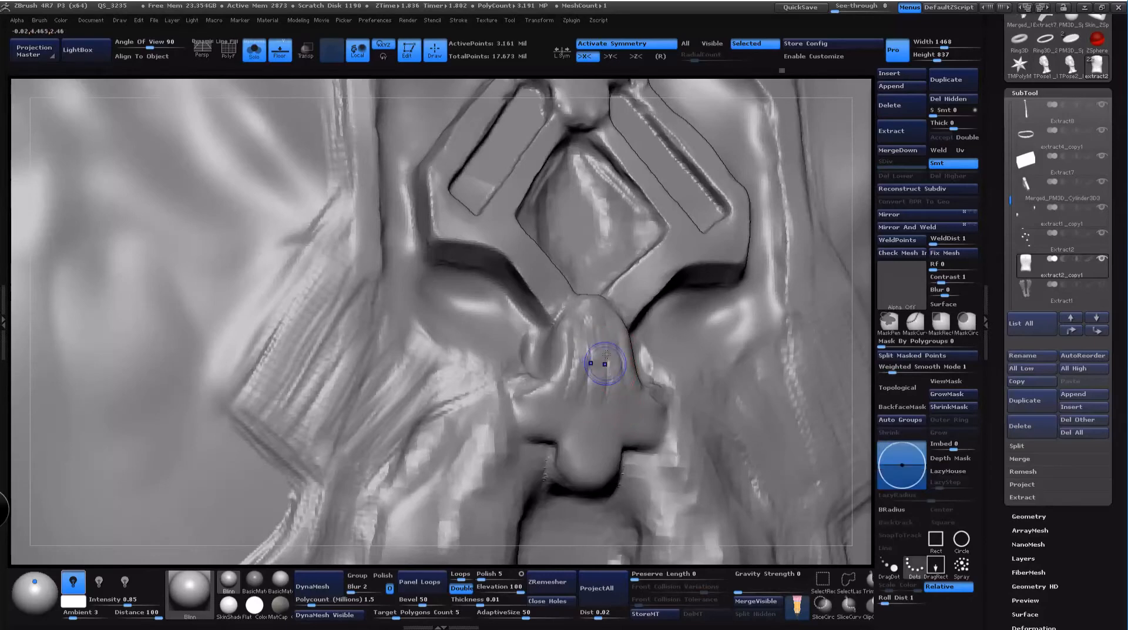
Step: Inspect the skull-like ornament and spine pieces on the jacket's back from several angles and distances
alt+drag(859, 278, 866, 173)
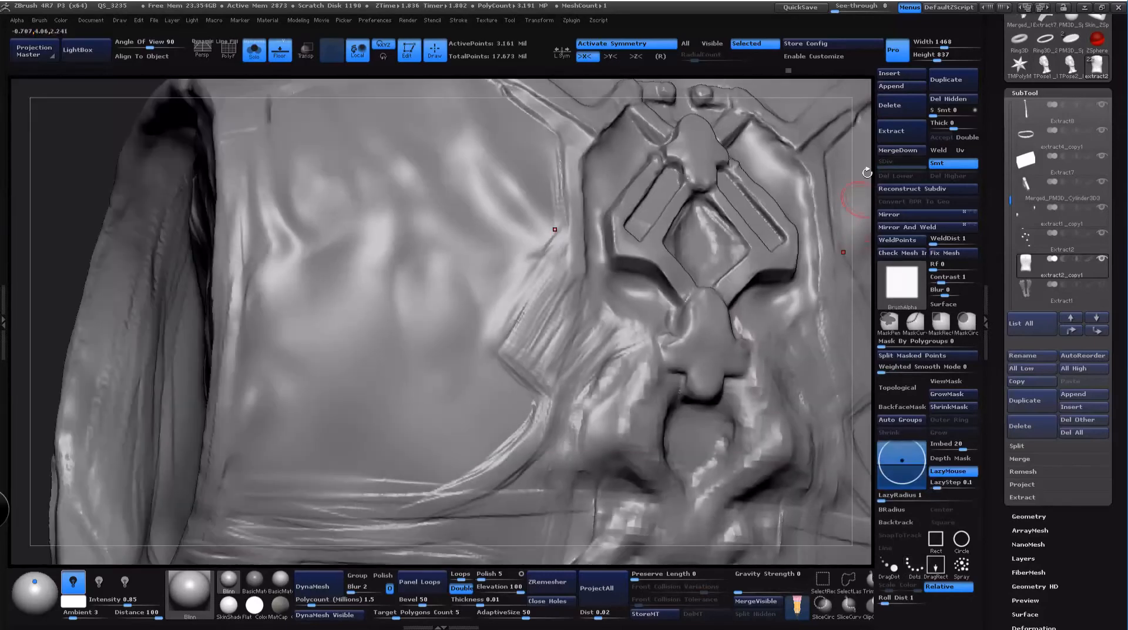
alt+drag(75, 229, 3, 141)
mouse_move(858, 179)
mouse_down()
mouse_move(793, 178)
mouse_move(806, 188)
mouse_up()
drag(104, 184, 37, 348)
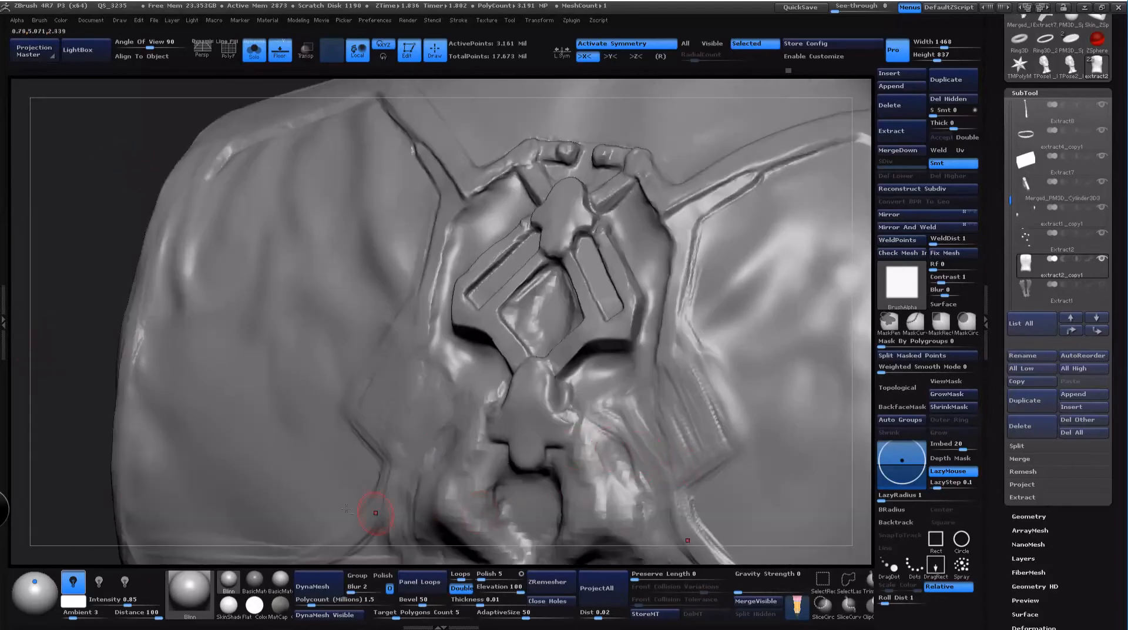
mouse_move(84, 296)
mouse_down()
mouse_move(129, 391)
mouse_move(49, 247)
mouse_up()
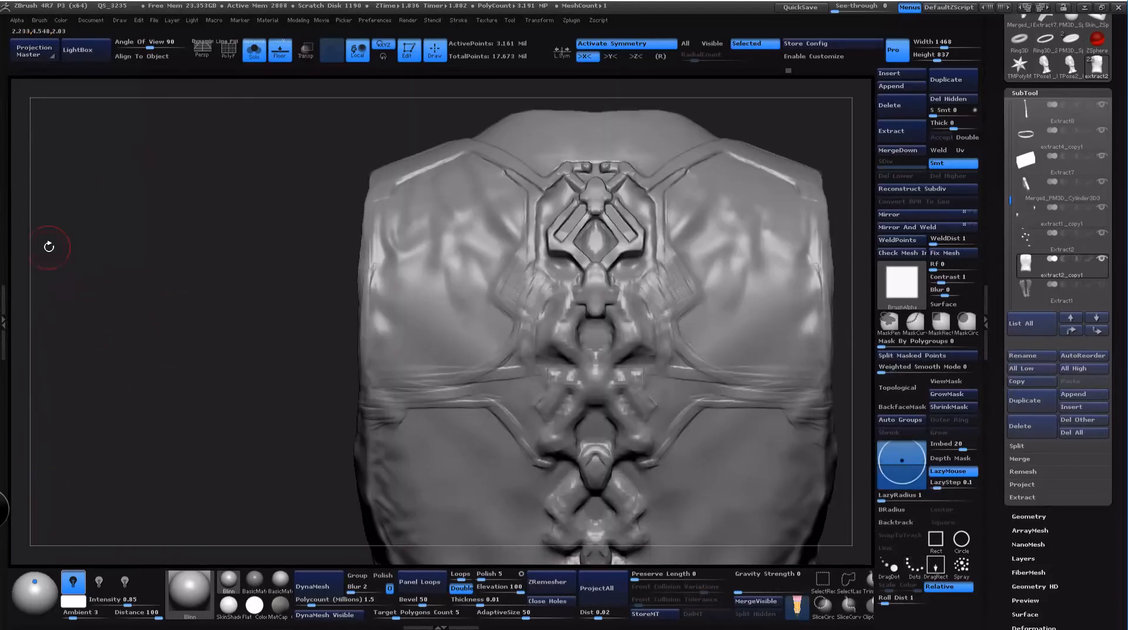
mouse_move(817, 135)
alt+mouse_down()
mouse_move(822, 159)
mouse_move(841, 154)
mouse_move(817, 154)
mouse_move(823, 167)
mouse_move(851, 186)
mouse_move(837, 167)
mouse_move(826, 203)
mouse_move(787, 238)
alt+mouse_up()
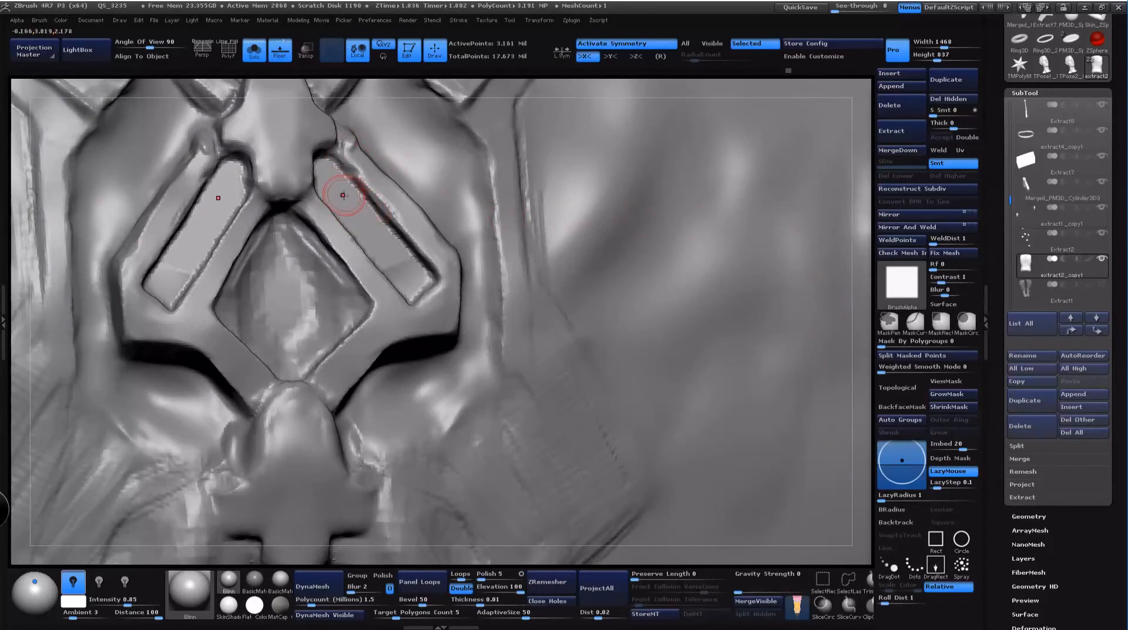
Step: Switch to another base brush and try drawing a lengthwise line inside the two diagonal slots beside the diamond
key(space)
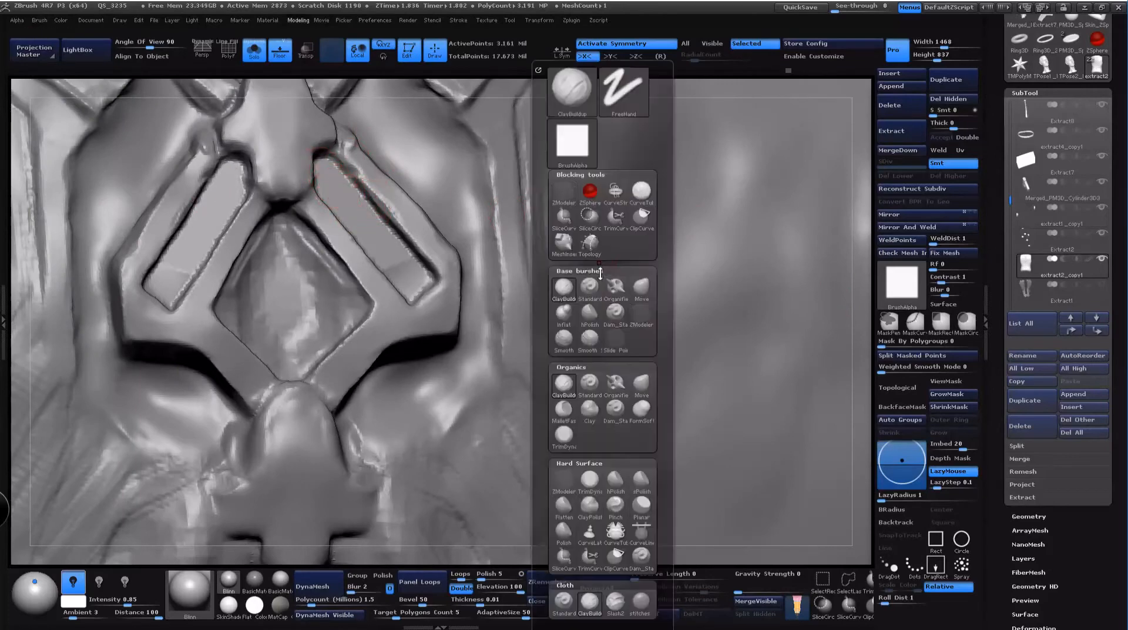
click(614, 291)
alt+drag(854, 109, 866, 254)
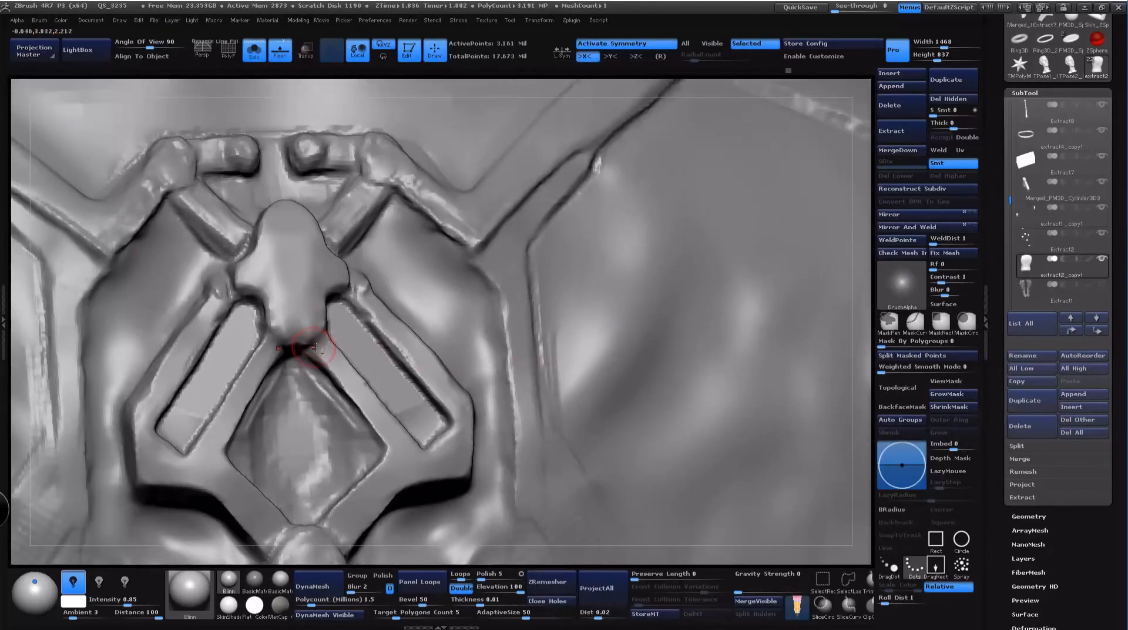
click(350, 298)
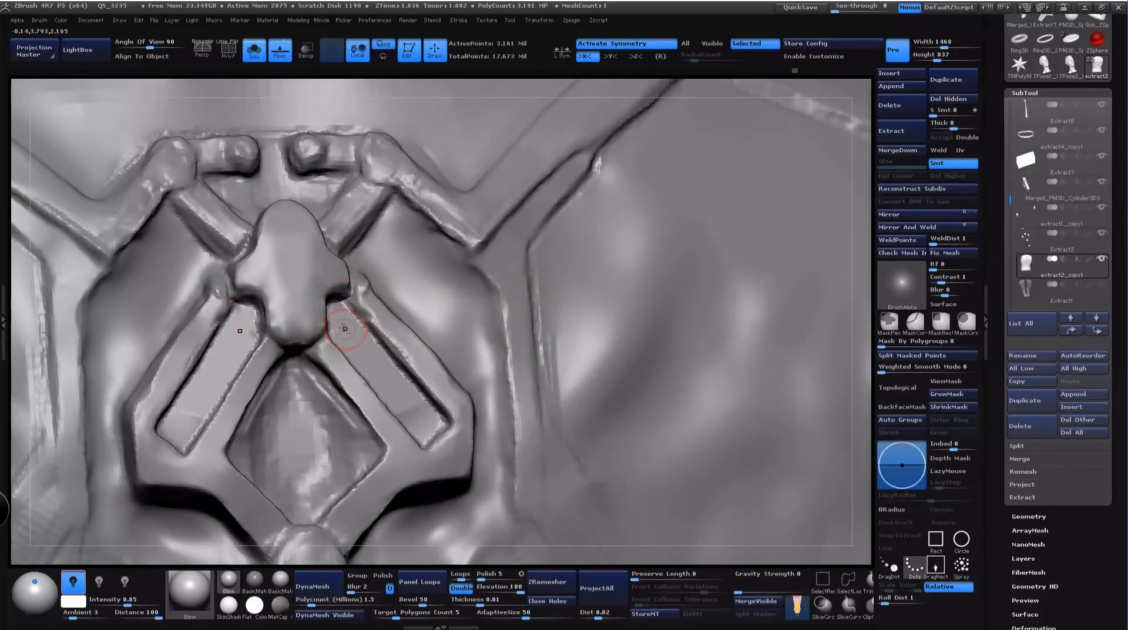
drag(333, 307, 390, 389)
drag(861, 115, 764, 160)
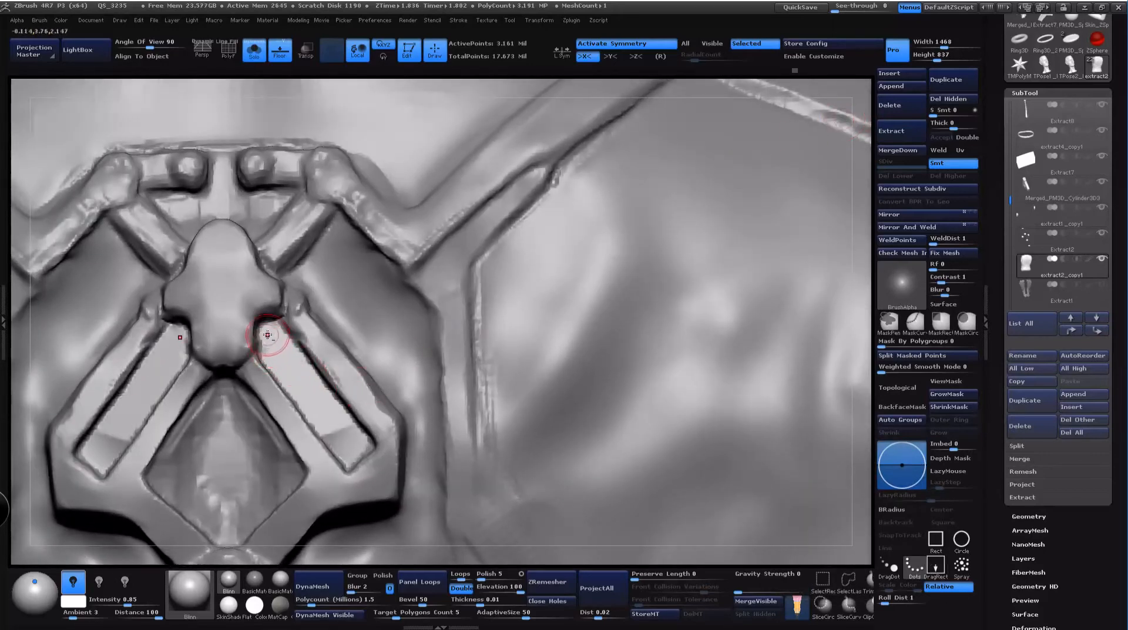
drag(266, 333, 325, 399)
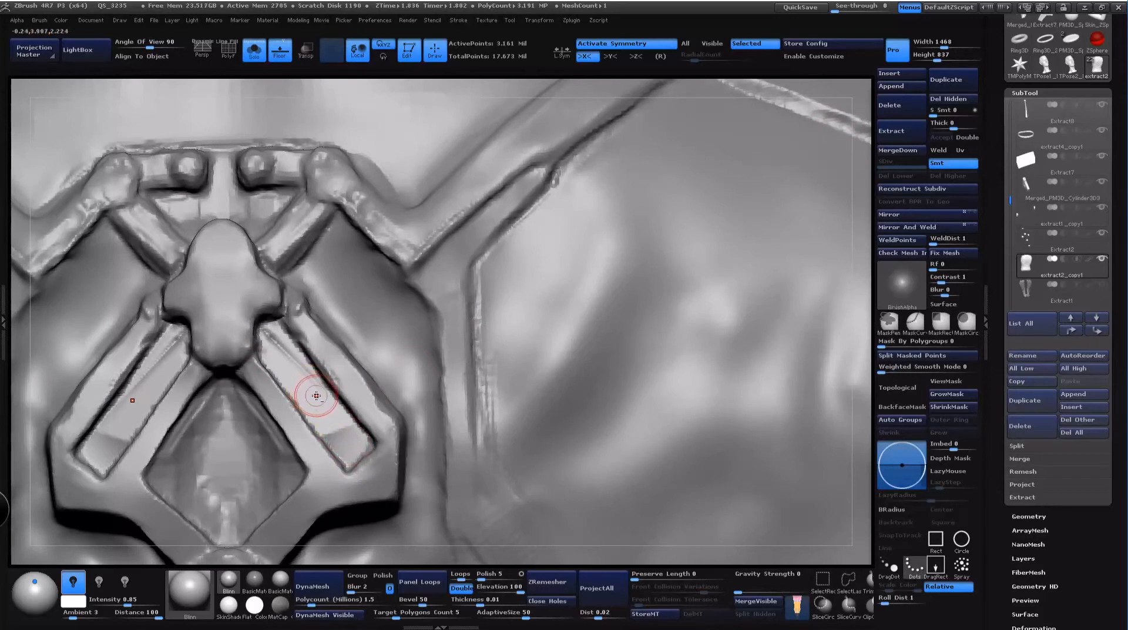
key(alt+z)
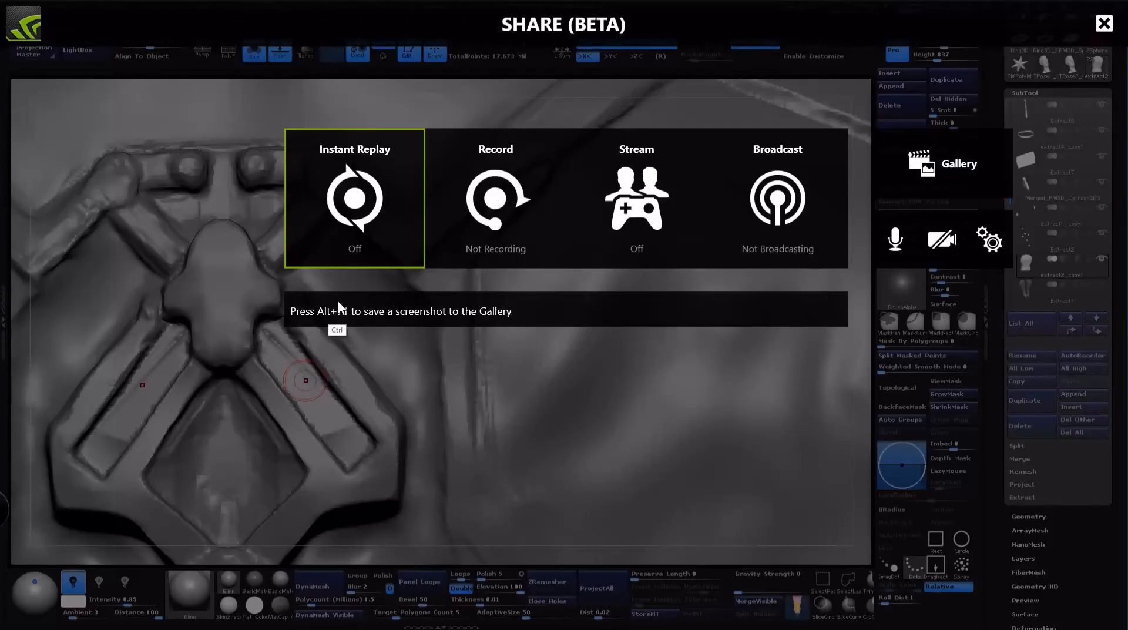
key(alt+z)
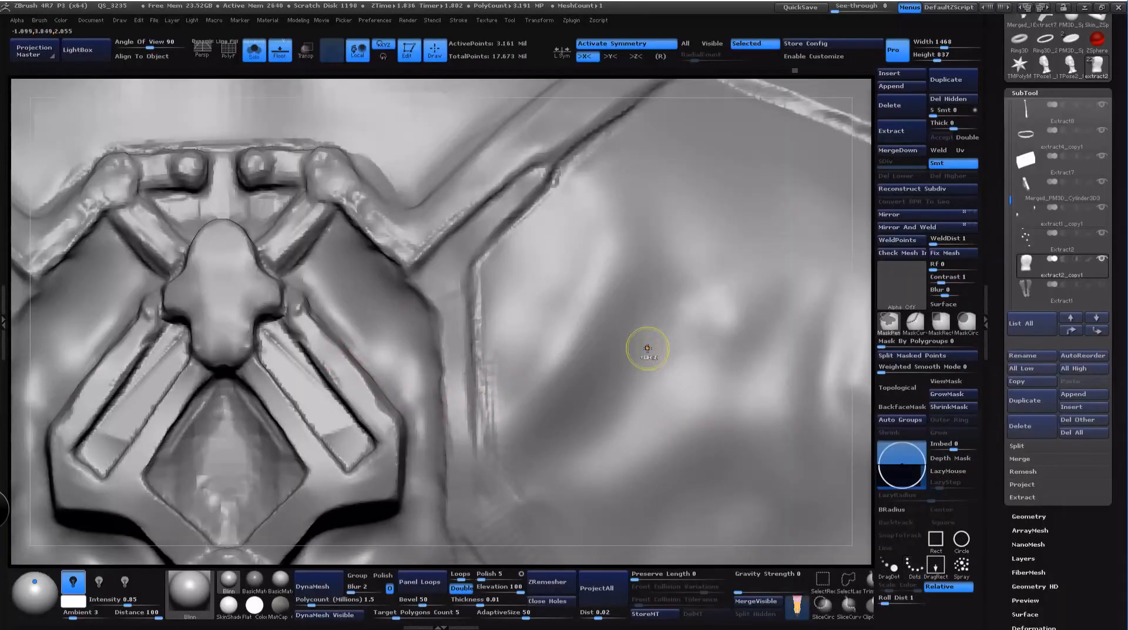
Step: Turn on LazyMouse for the brush, try steadied strokes down the diagonal slots, and undo them
click(459, 21)
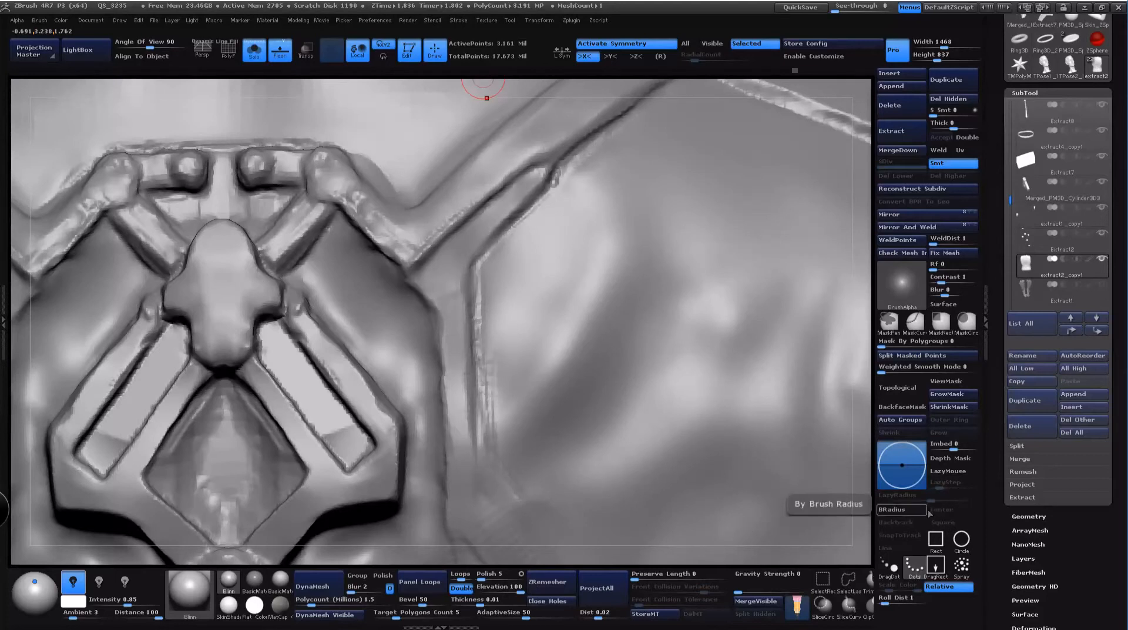
click(953, 470)
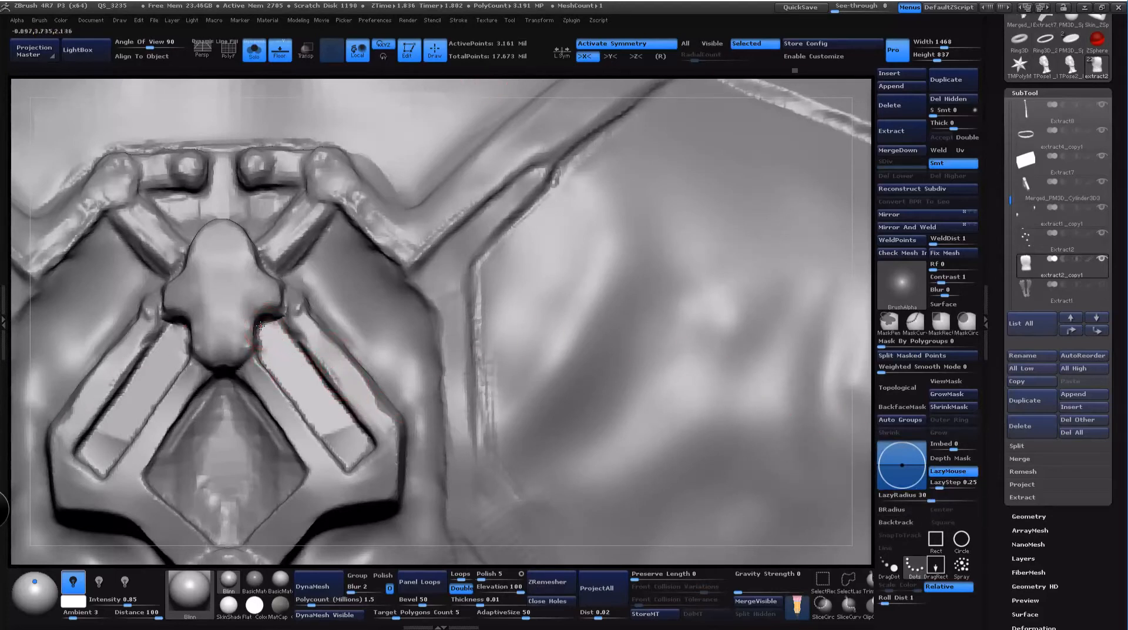
drag(347, 446, 356, 465)
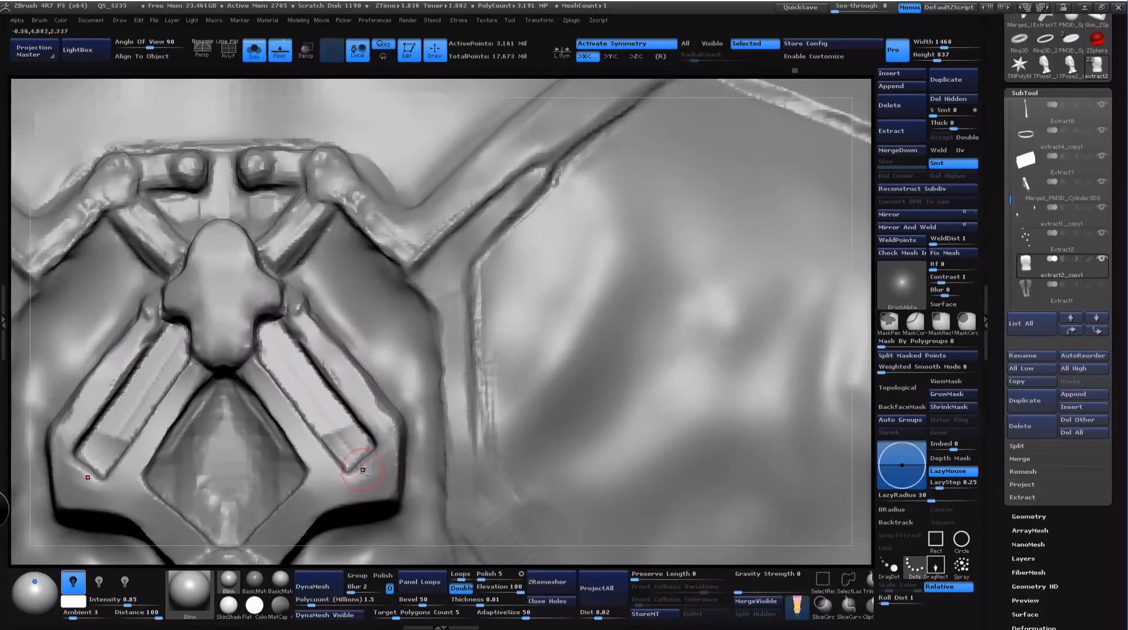
key(ctrl+z)
drag(264, 325, 357, 454)
drag(530, 87, 537, 105)
key(ctrl+z)
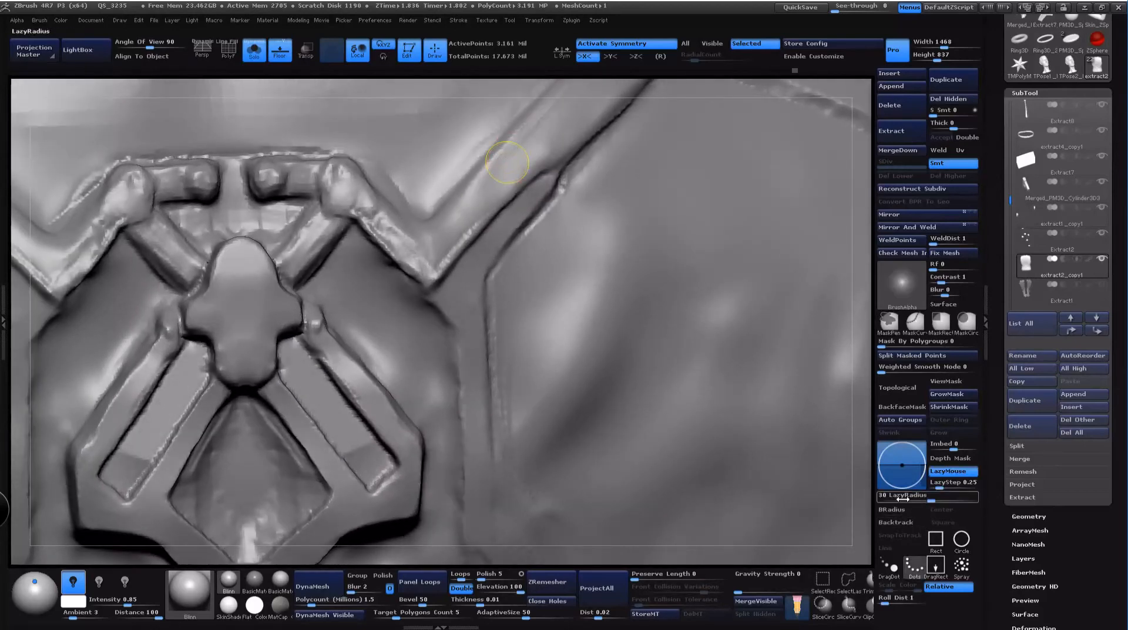
Step: Set the stroke's Roll Dist to 10 and try another steadied line down the full length of the slots
drag(898, 597, 929, 598)
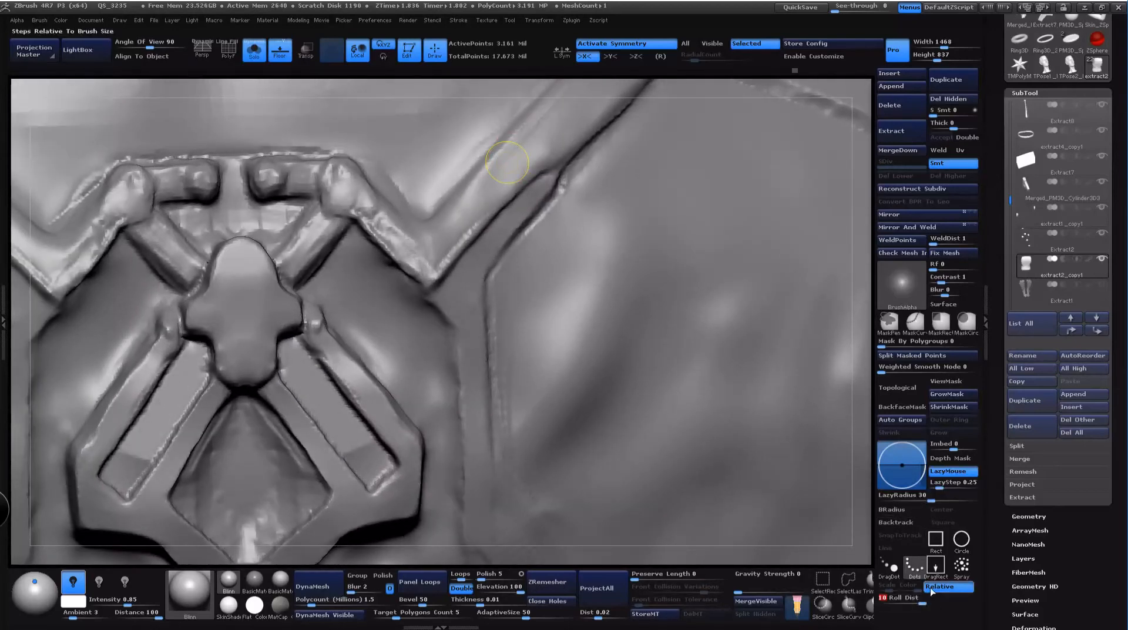
drag(307, 377, 332, 416)
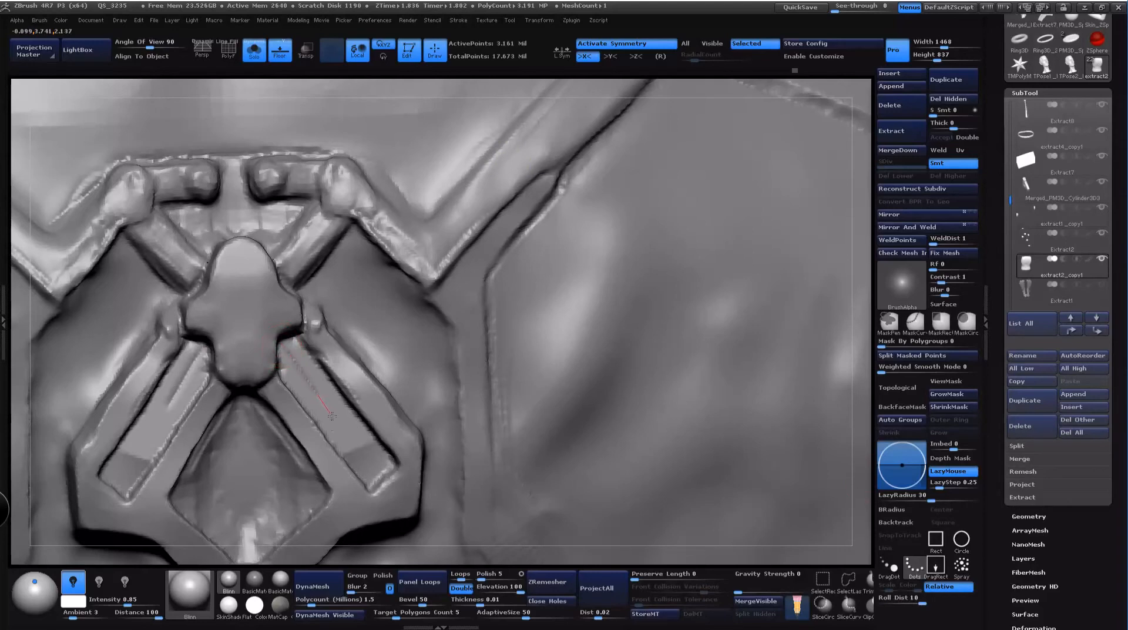
drag(394, 490, 382, 488)
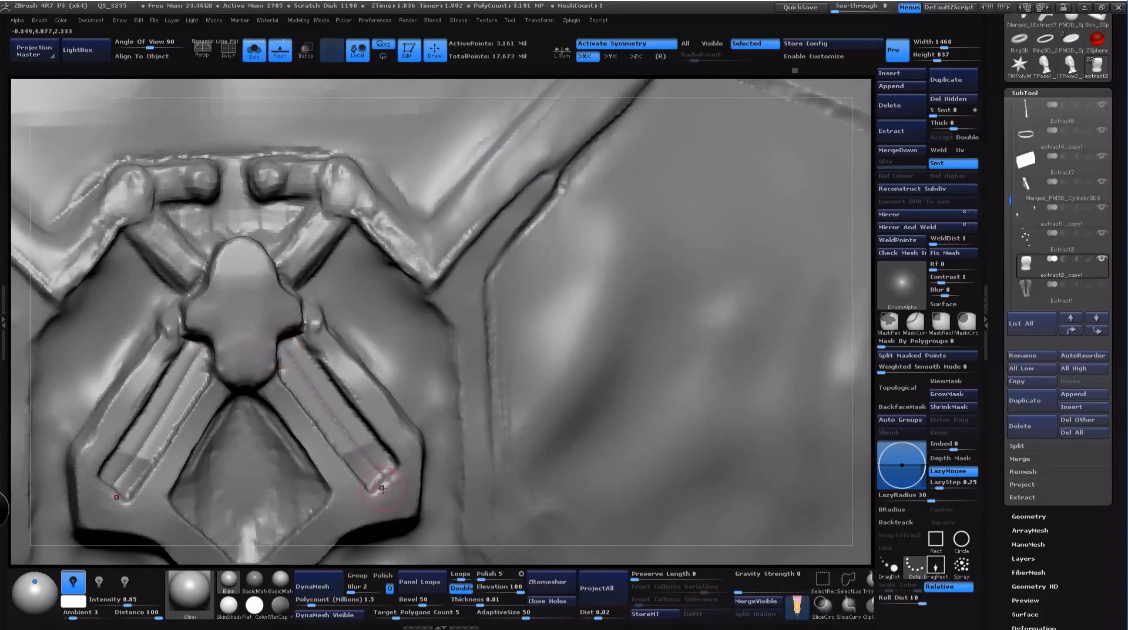
Step: Assign the square Alpha 28 to the brush and draw a straight, crisp-edged strip along the inside of both diagonal slots
click(903, 285)
click(902, 285)
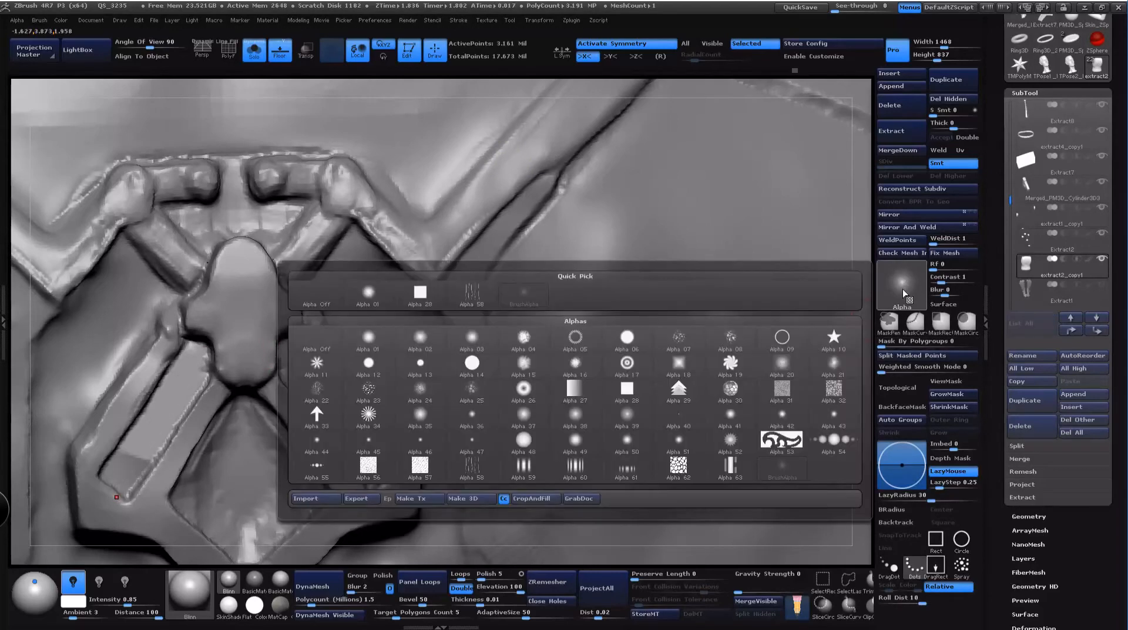
click(896, 297)
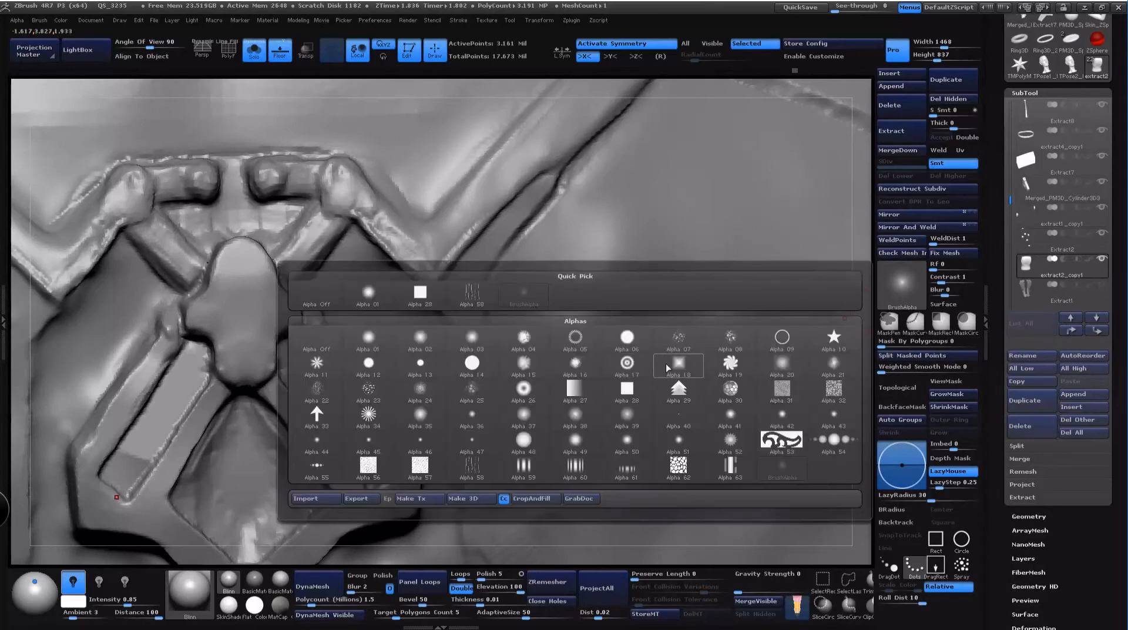
click(627, 390)
mouse_move(338, 396)
mouse_down()
mouse_move(320, 400)
mouse_move(383, 482)
mouse_up()
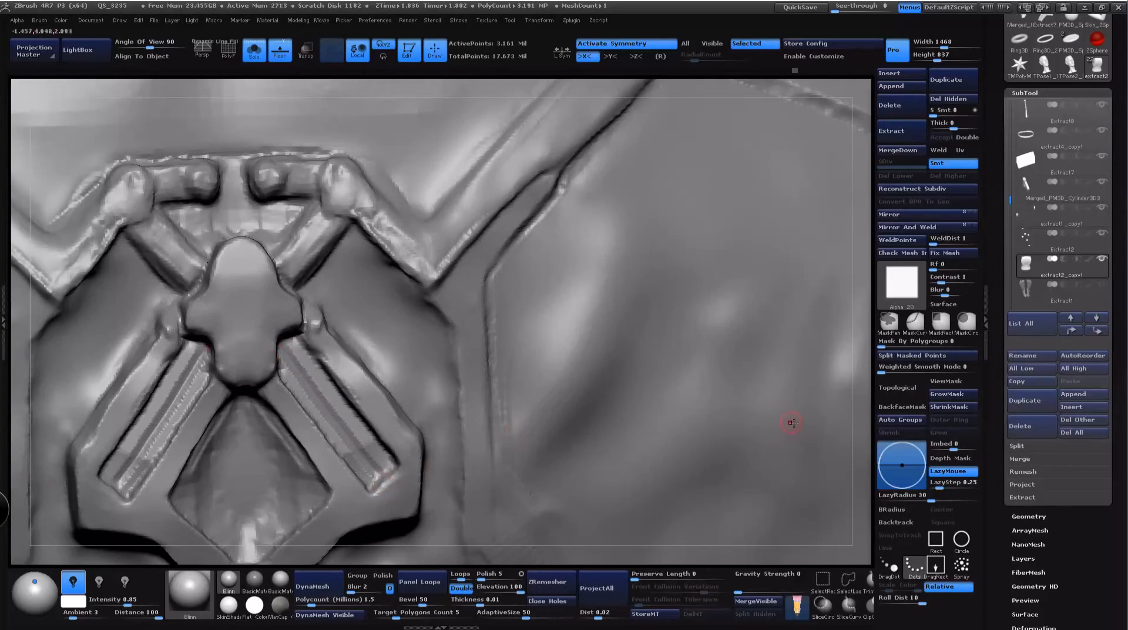
mouse_move(868, 417)
mouse_down()
mouse_move(852, 391)
mouse_move(865, 400)
mouse_move(834, 464)
mouse_up()
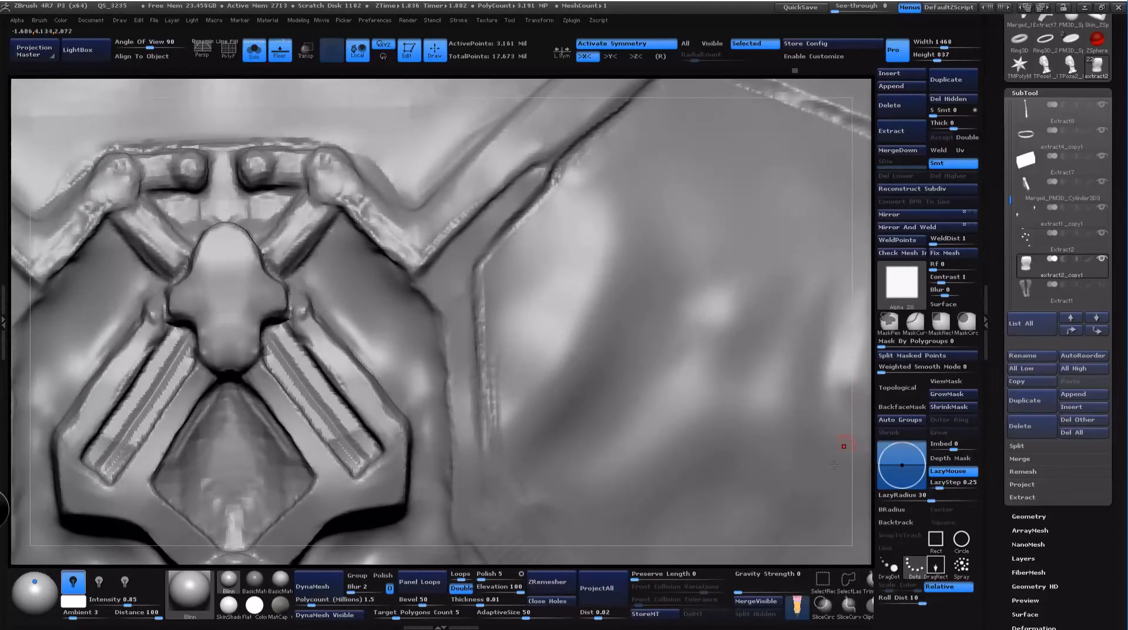
key(ctrl+z)
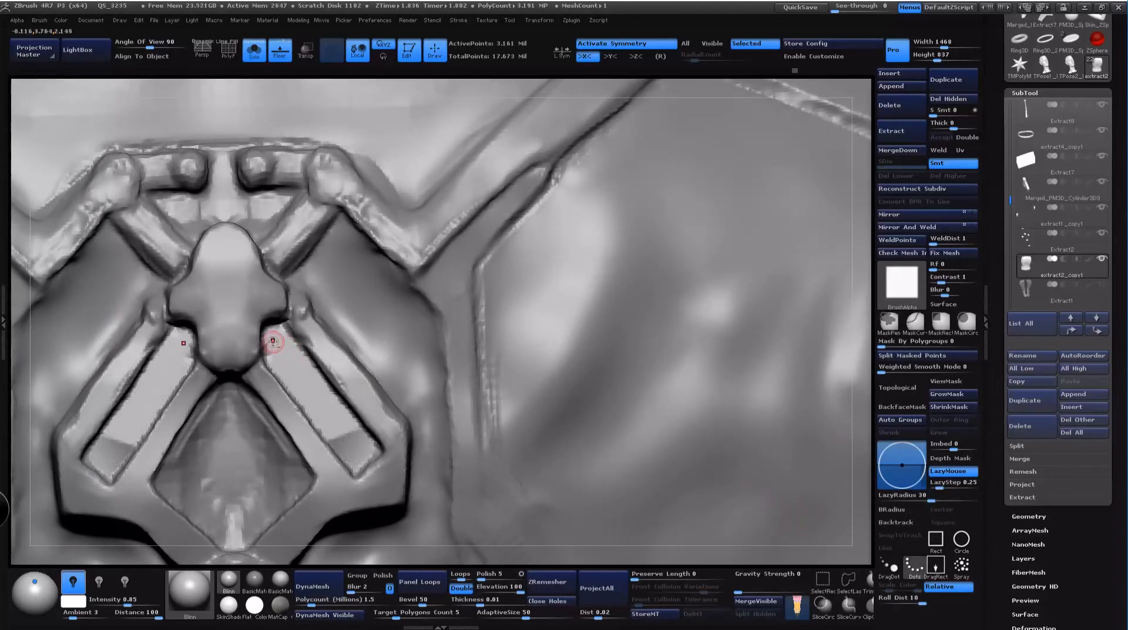
drag(266, 332, 373, 466)
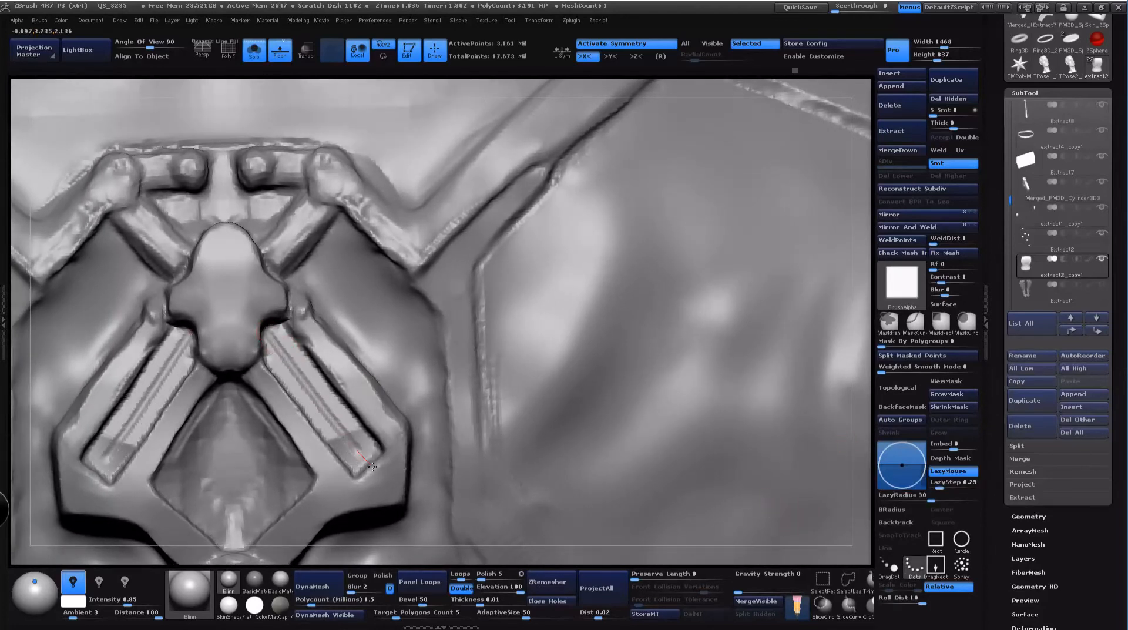
Step: Switch to a different brush and clean up the outer rims of the diagonal slots, defining their edges below the central boss
alt+drag(865, 446, 829, 346)
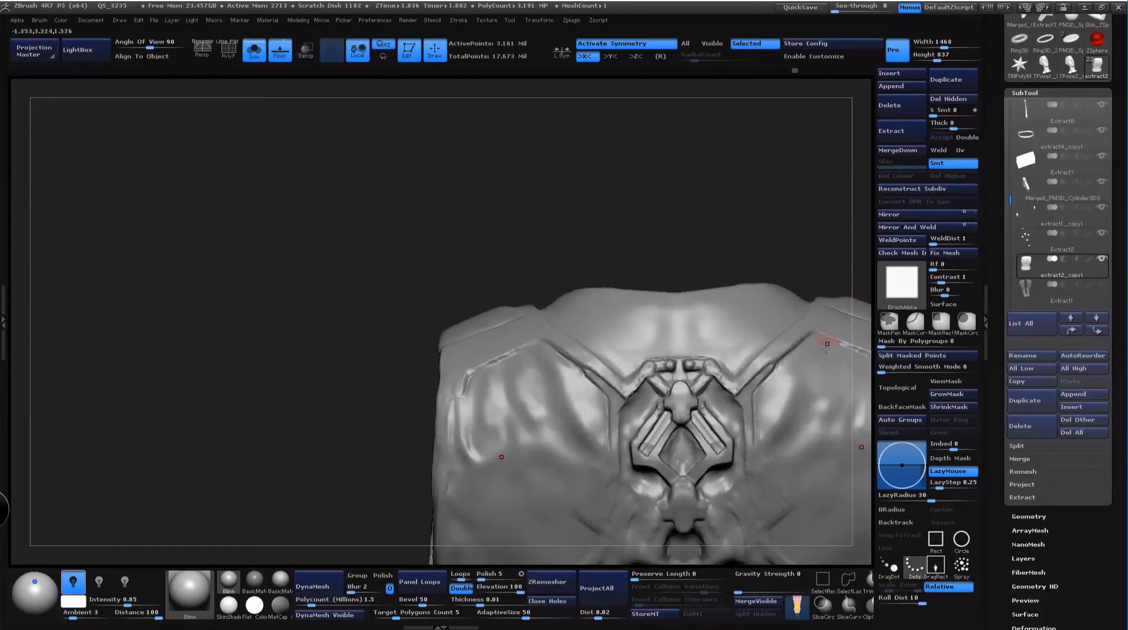
mouse_move(762, 259)
alt+mouse_down()
mouse_move(716, 141)
mouse_move(673, 94)
mouse_move(754, 116)
mouse_move(697, 203)
mouse_move(675, 271)
alt+mouse_up()
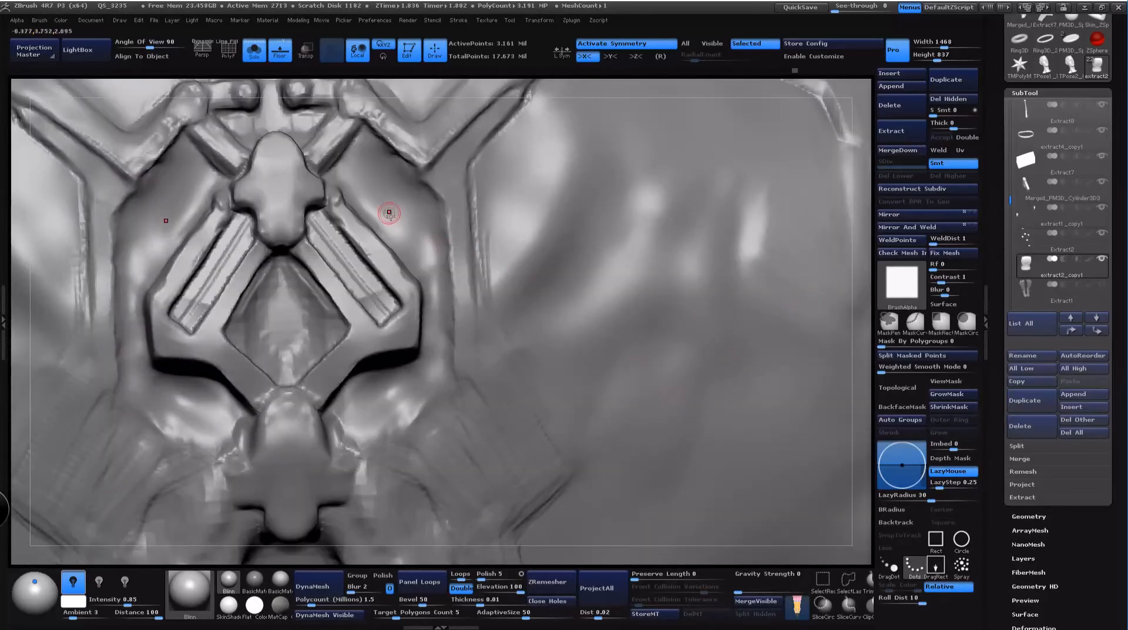
key(space)
click(390, 315)
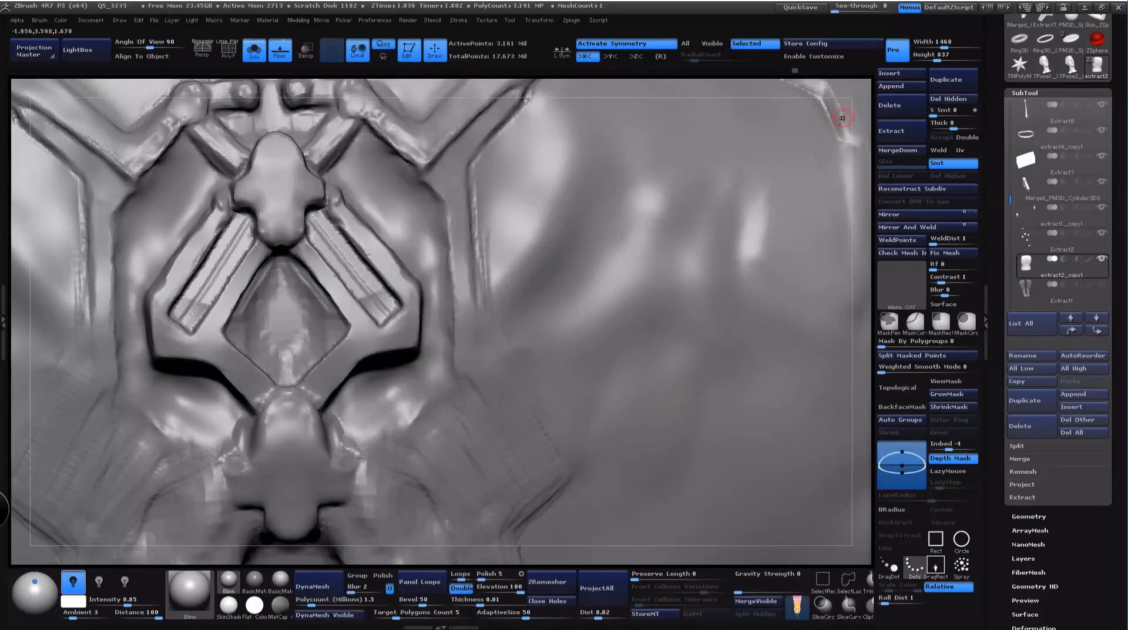
drag(863, 147, 843, 142)
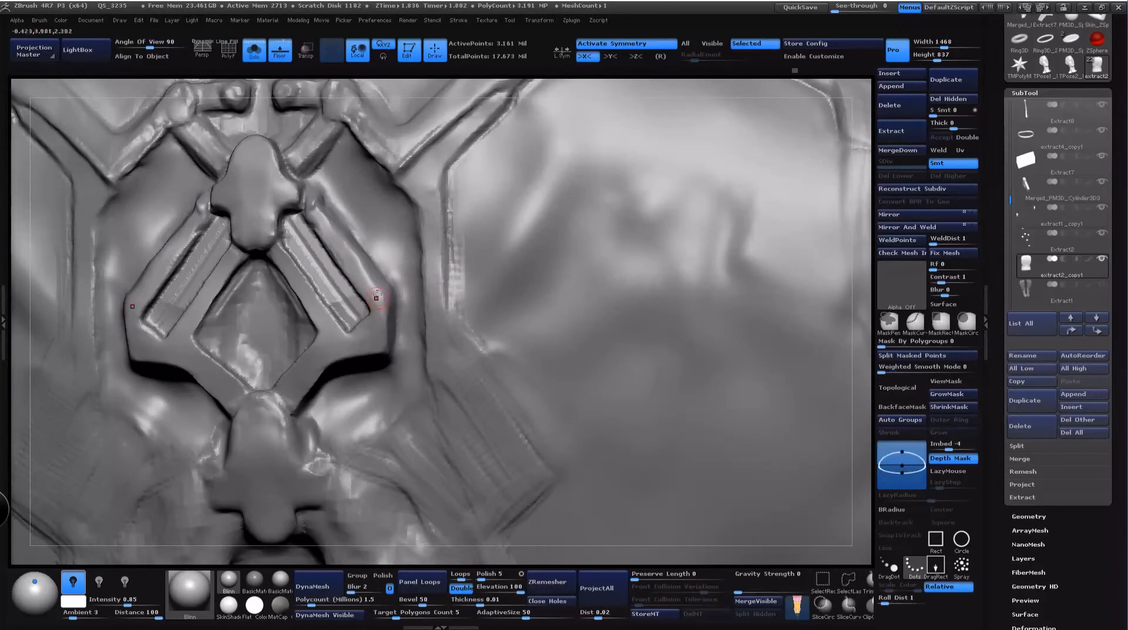
key(space)
mouse_move(341, 96)
mouse_down()
mouse_move(390, 103)
mouse_move(429, 88)
mouse_move(403, 166)
mouse_up()
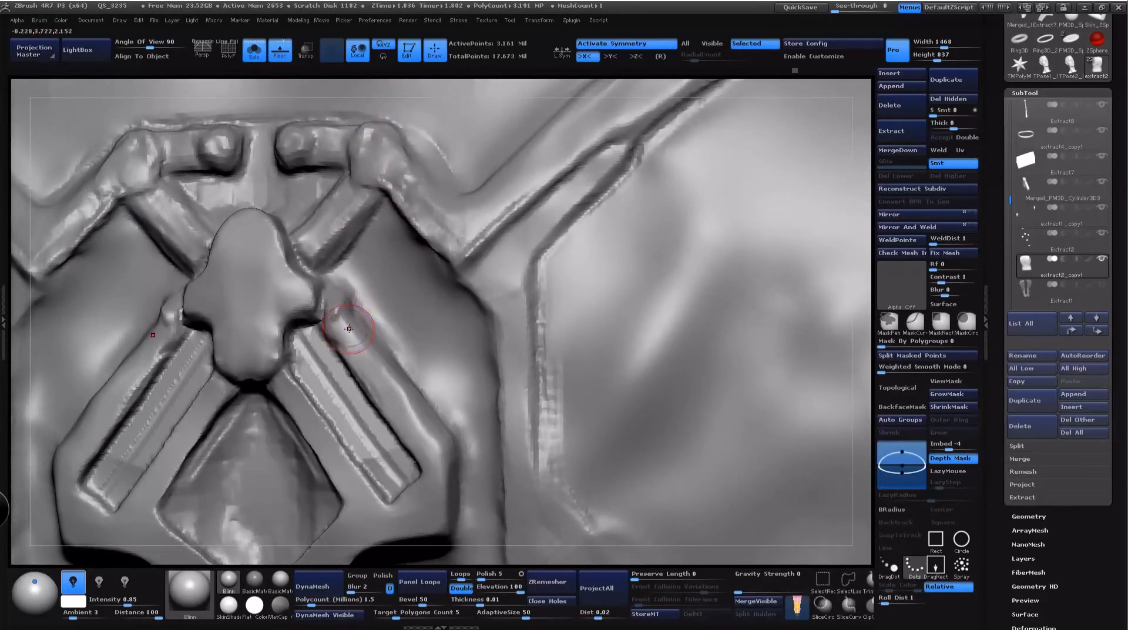
mouse_move(349, 328)
mouse_down()
mouse_move(365, 355)
mouse_move(355, 331)
mouse_up()
mouse_move(412, 402)
mouse_down()
mouse_move(360, 344)
mouse_move(406, 393)
mouse_up()
key(ctrl+z)
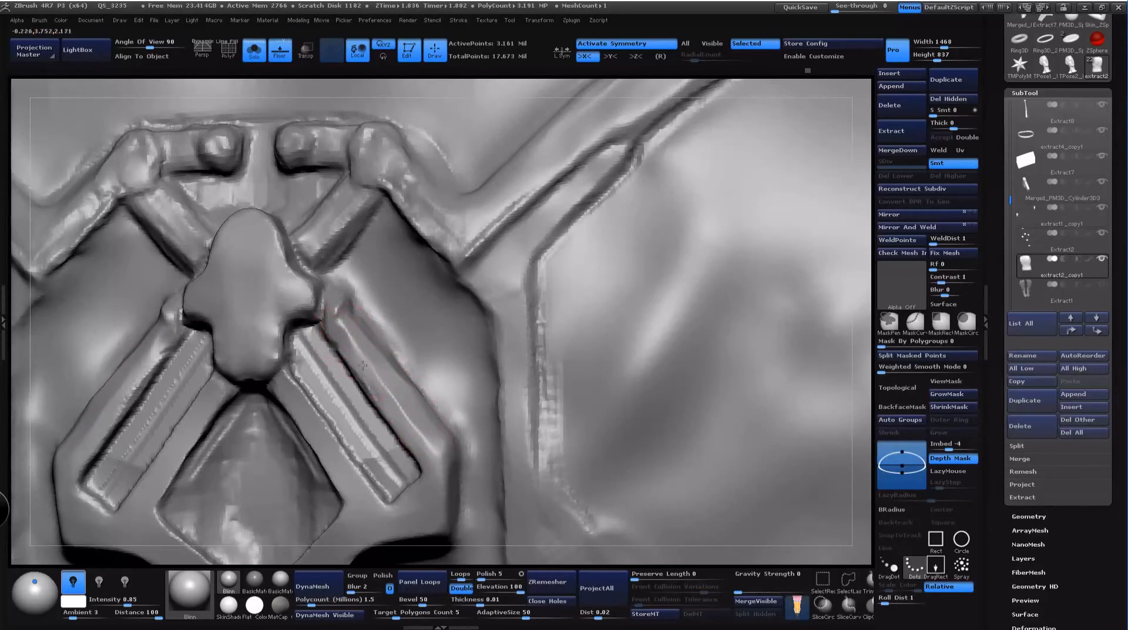
Step: Shape the upper rim ends of the two diagonal slots where they meet the central cross-shaped boss
mouse_move(733, 83)
mouse_down()
mouse_move(743, 79)
mouse_move(732, 101)
mouse_up()
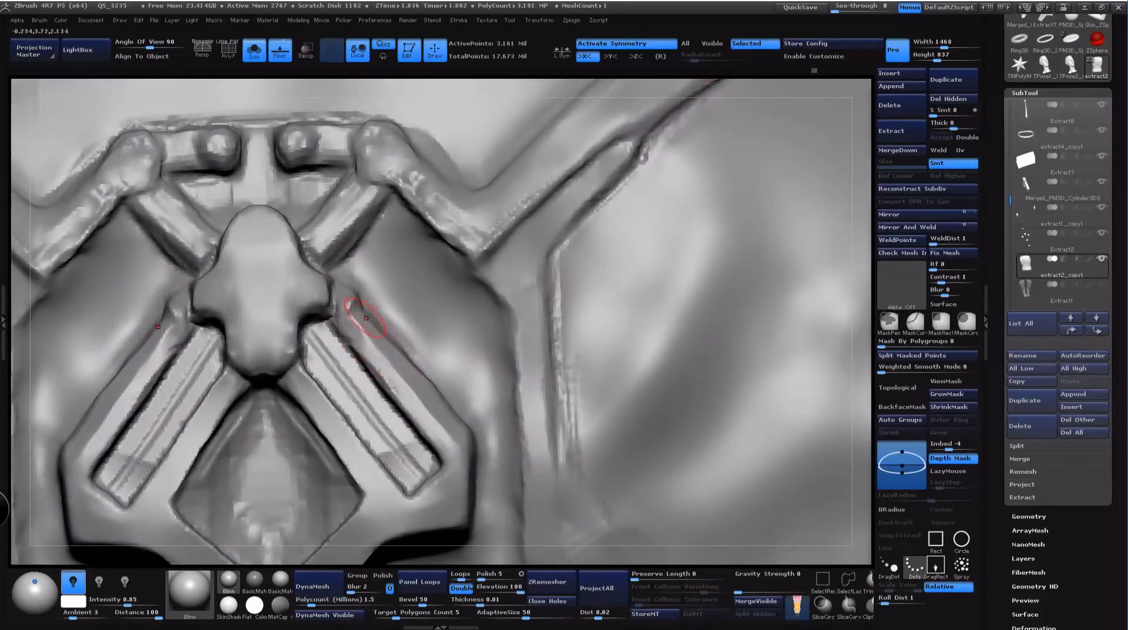
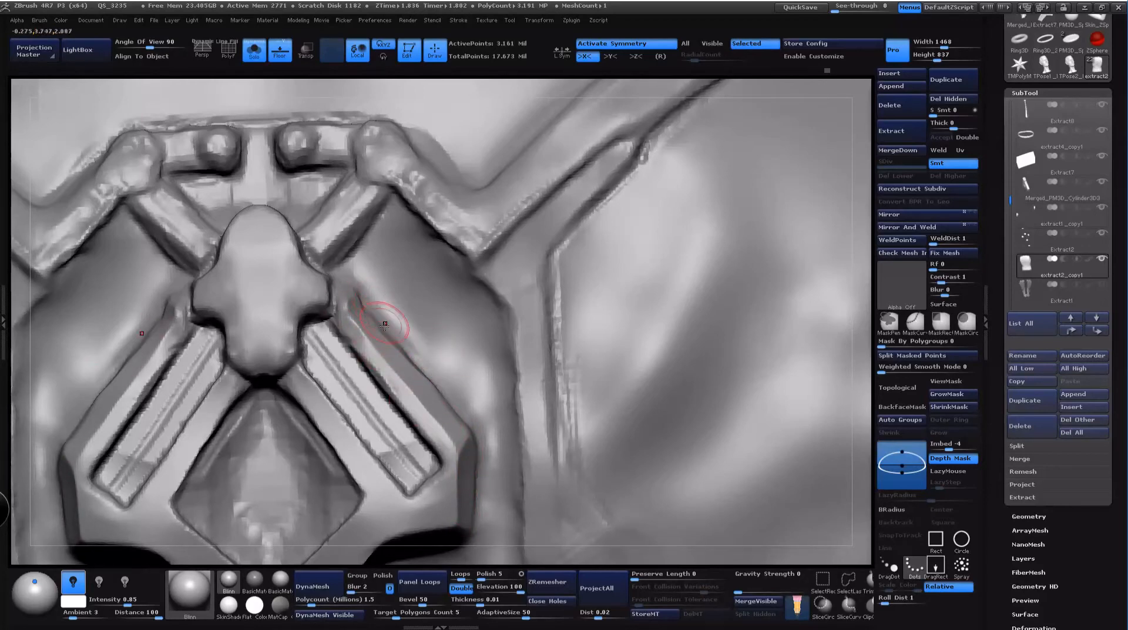
key(b)
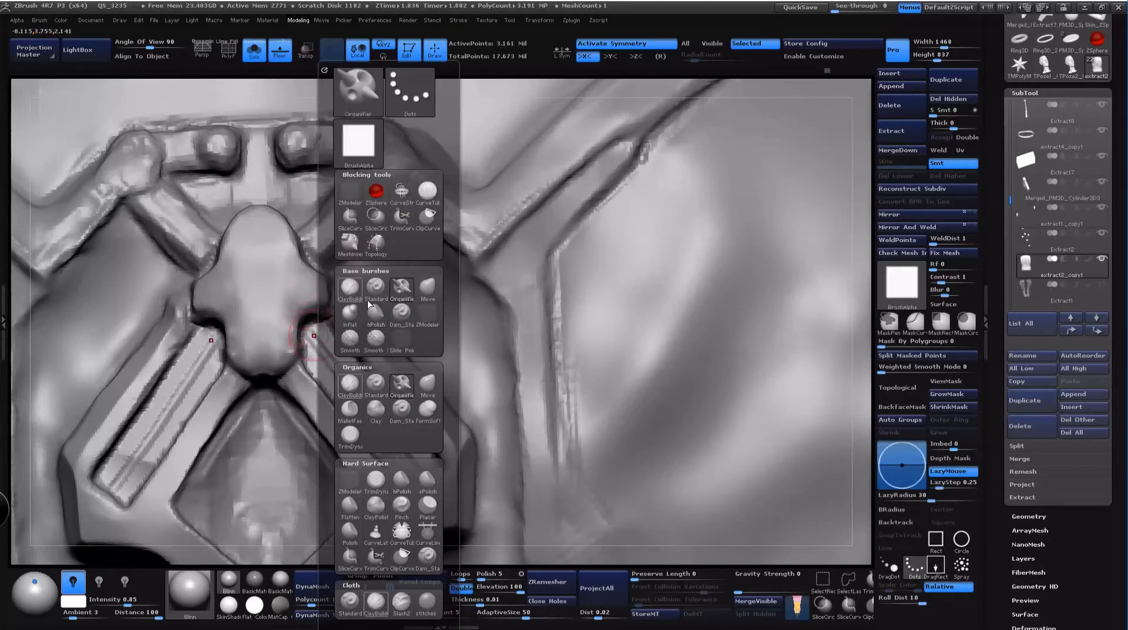
click(369, 304)
mouse_move(358, 302)
mouse_down()
mouse_move(341, 320)
mouse_move(358, 344)
mouse_up()
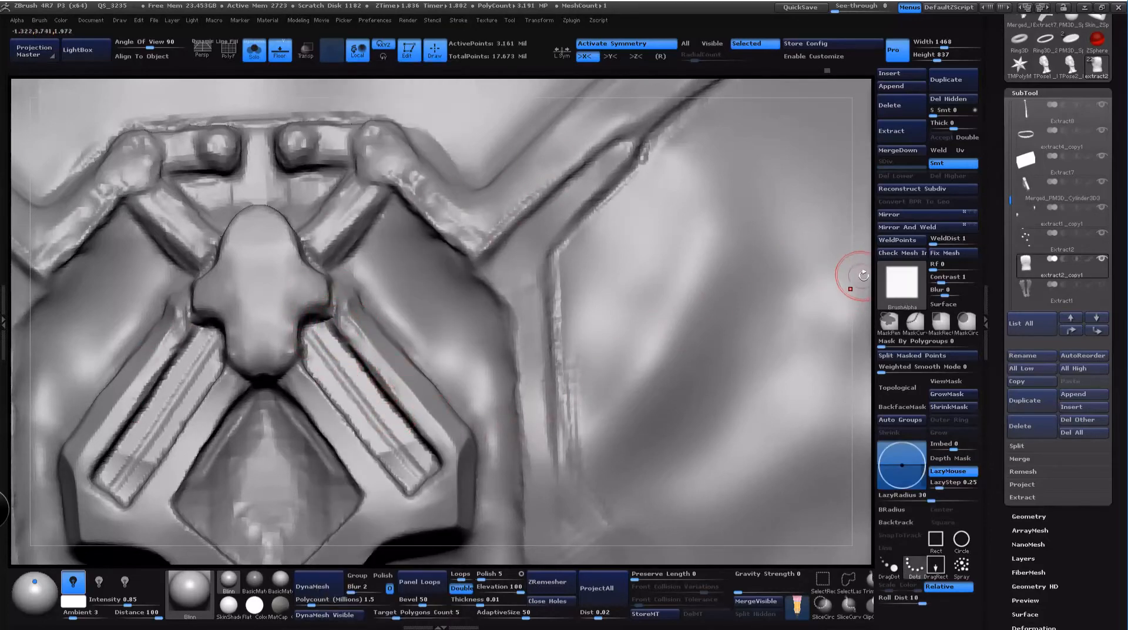
drag(863, 275, 870, 255)
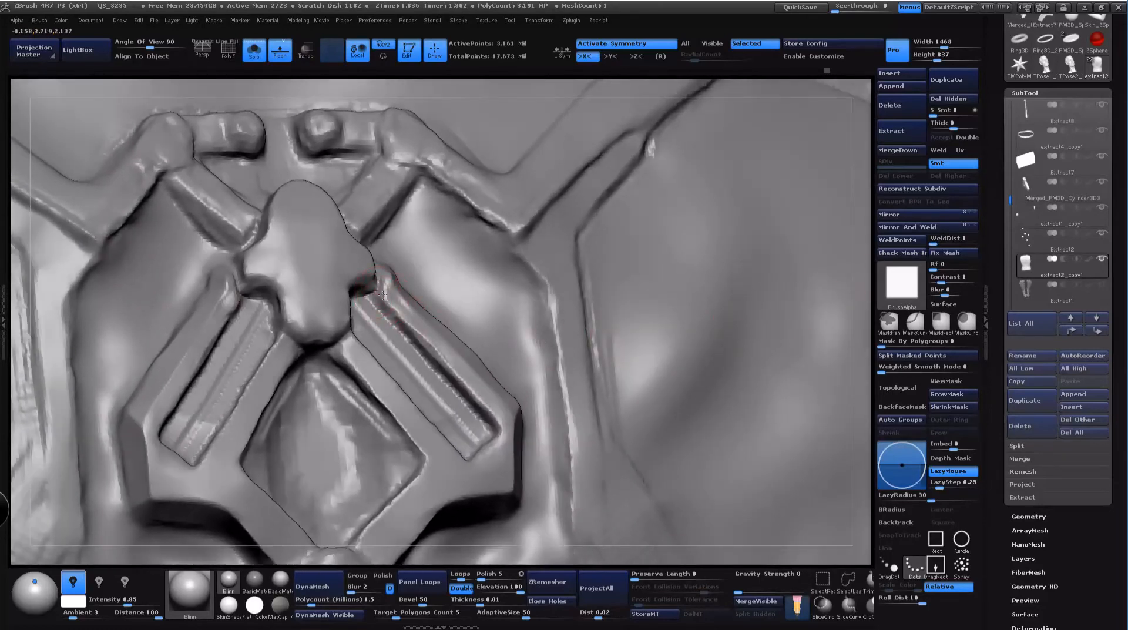
Step: Switch to the Dam_Standard brush and sharpen the rim creases at the upper ends of the diagonal slots
key(ctrl+b)
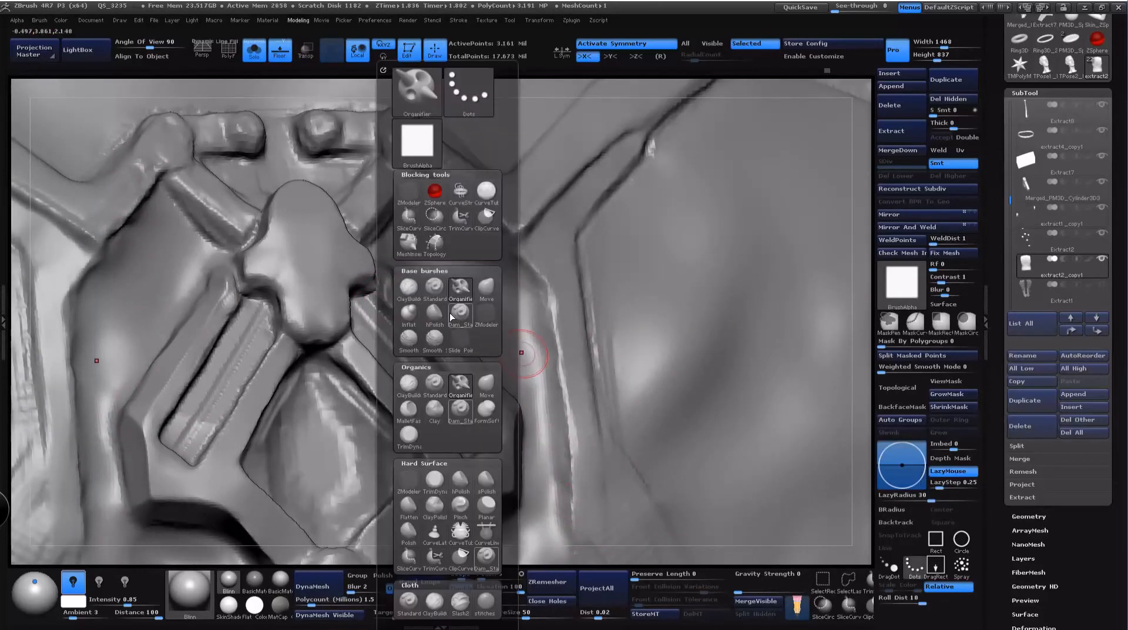
click(461, 412)
drag(731, 86, 320, 329)
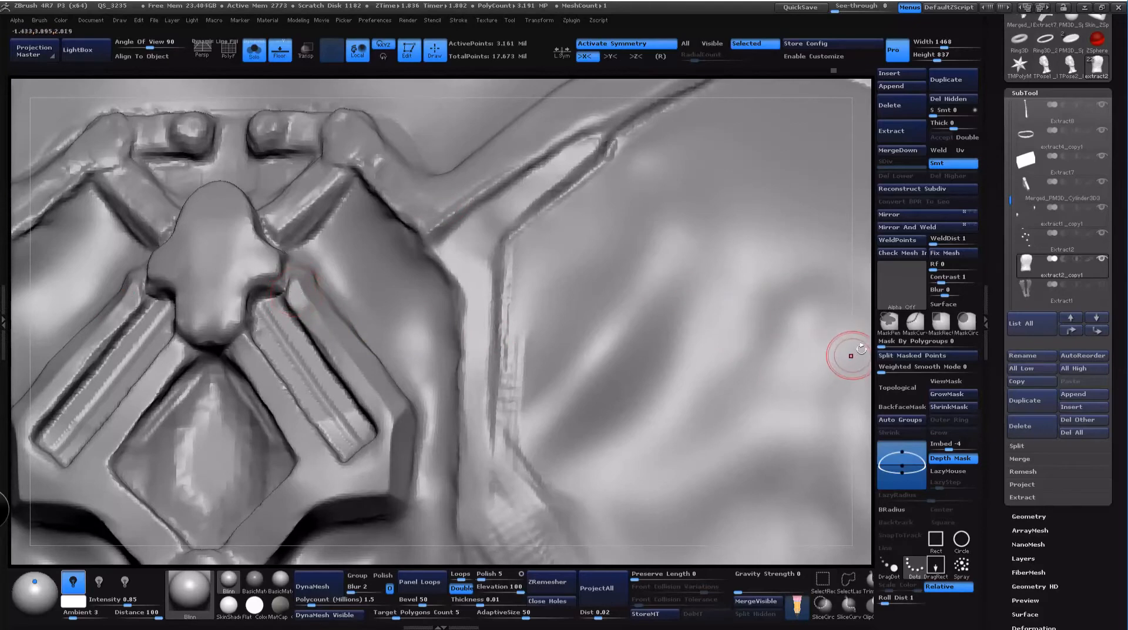
mouse_move(859, 344)
mouse_down()
mouse_move(863, 276)
mouse_move(863, 372)
mouse_move(879, 218)
mouse_up()
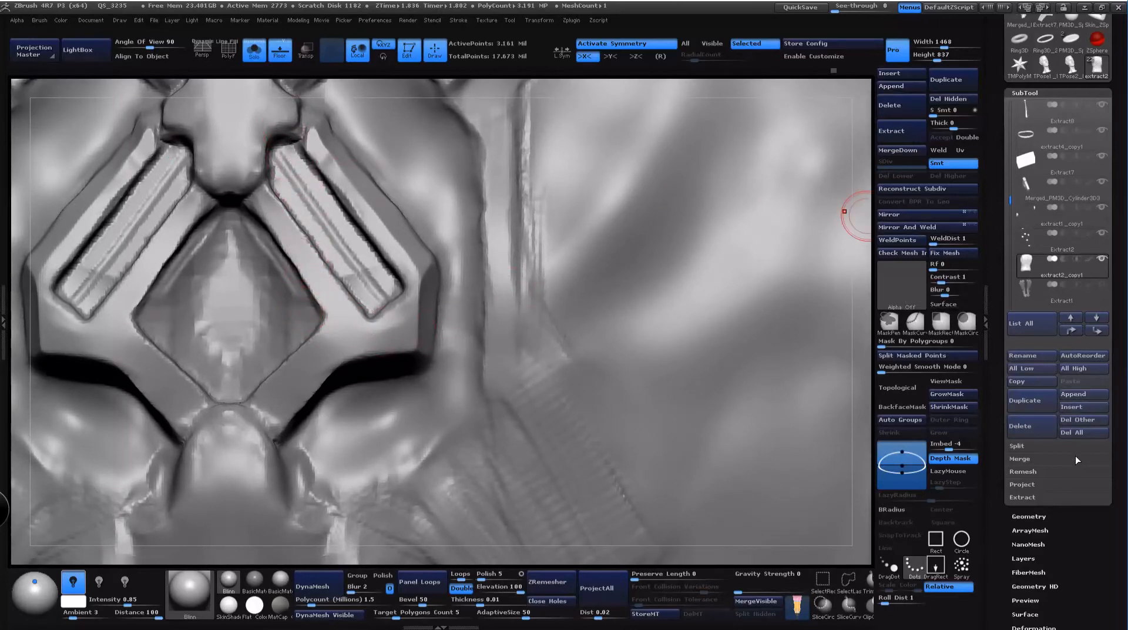
Step: Append a ZSphere as a new subtool, select it and turn off Solo to show it with the full figure
click(1086, 395)
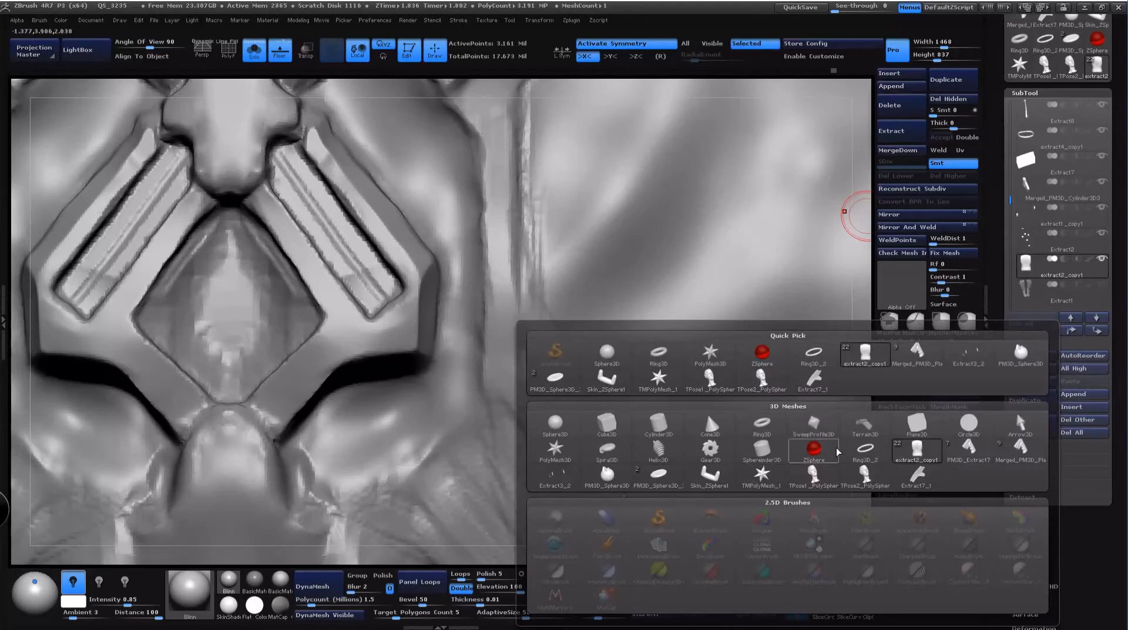
click(815, 451)
drag(1013, 199, 1032, 224)
click(1032, 224)
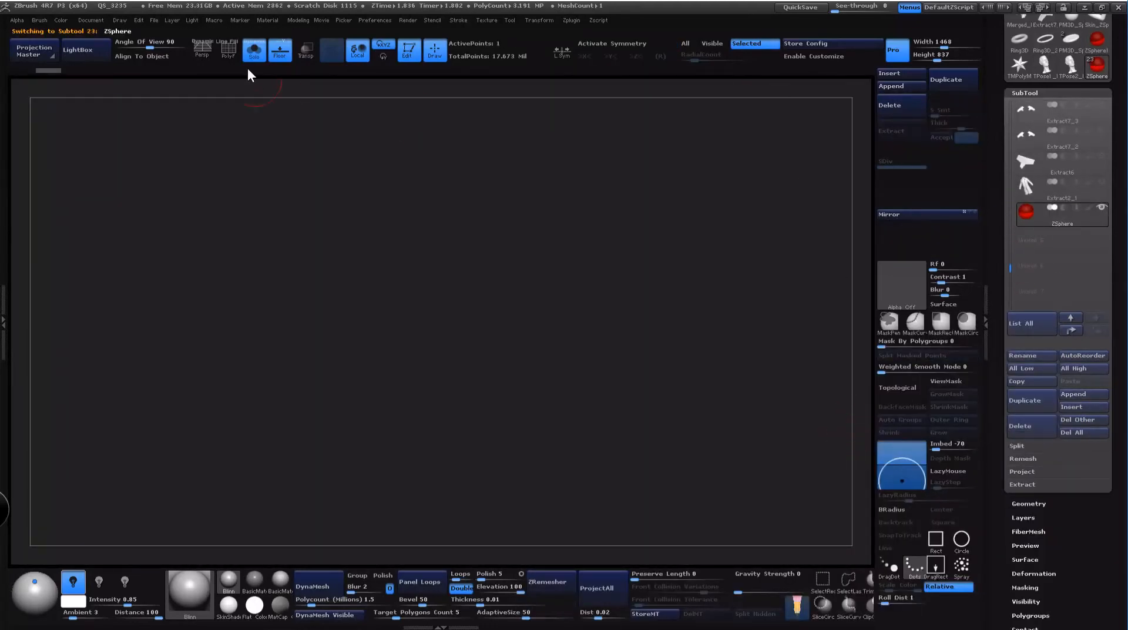
click(254, 50)
alt+drag(379, 347, 305, 351)
key(f)
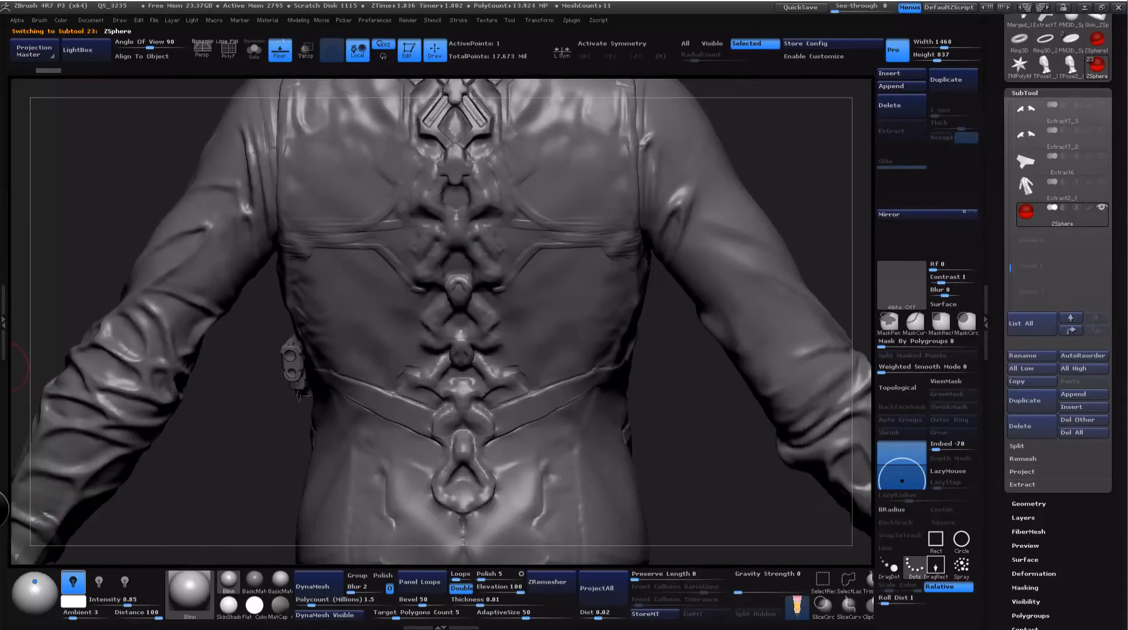
Step: Turn on ghost transparency for the other subtools and locate the ZSphere inside the figure's head
alt+drag(682, 443, 709, 228)
alt+drag(751, 187, 673, 400)
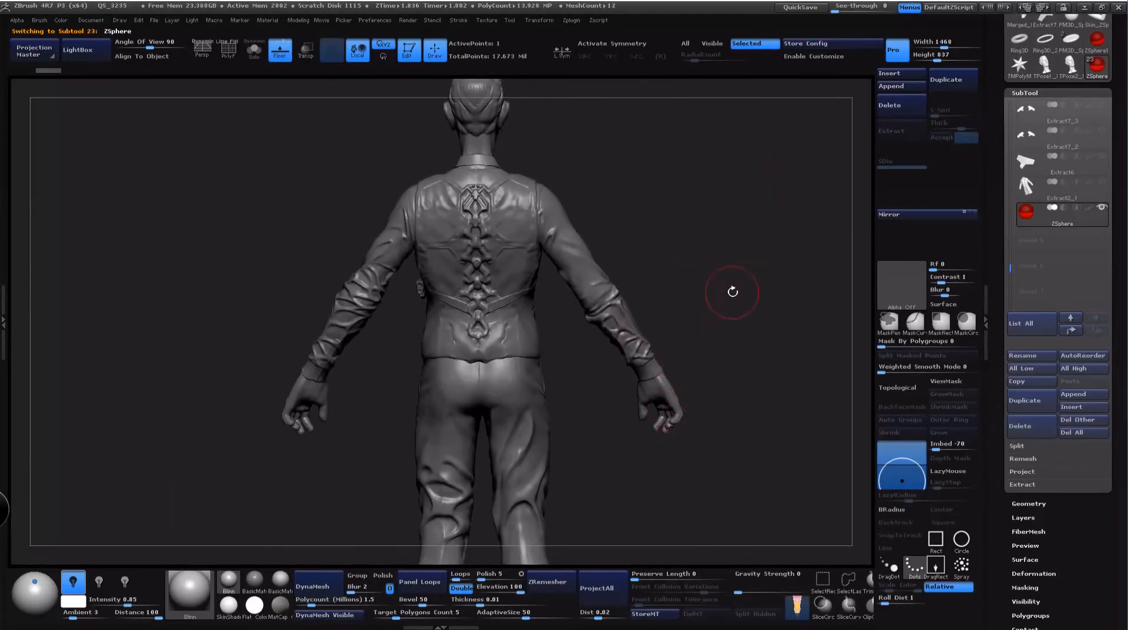
drag(732, 291, 695, 370)
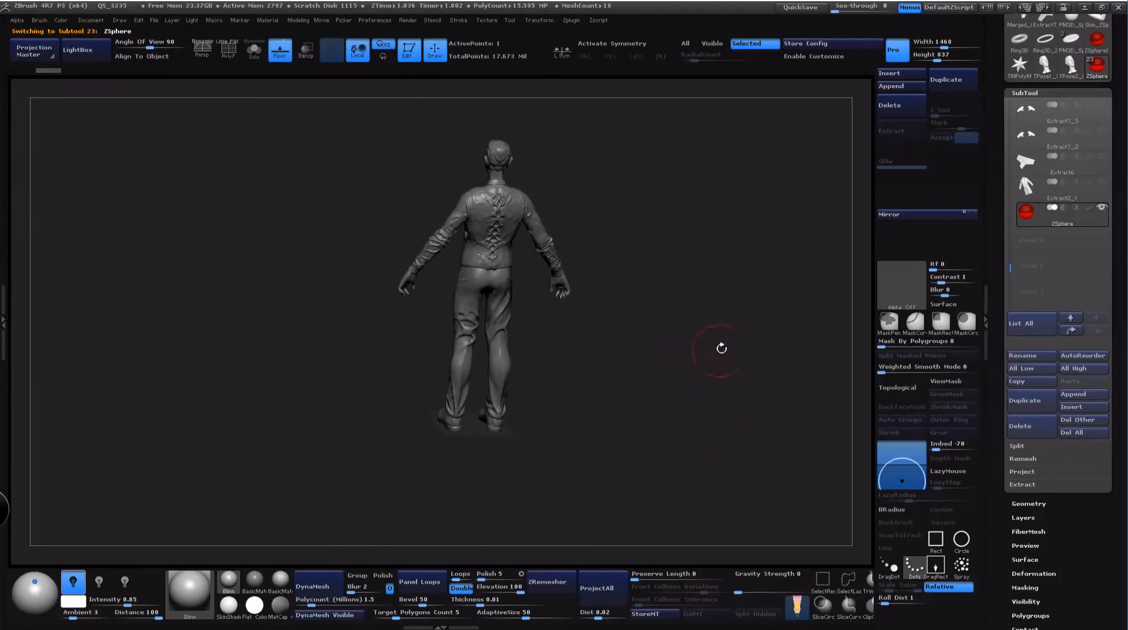
click(255, 49)
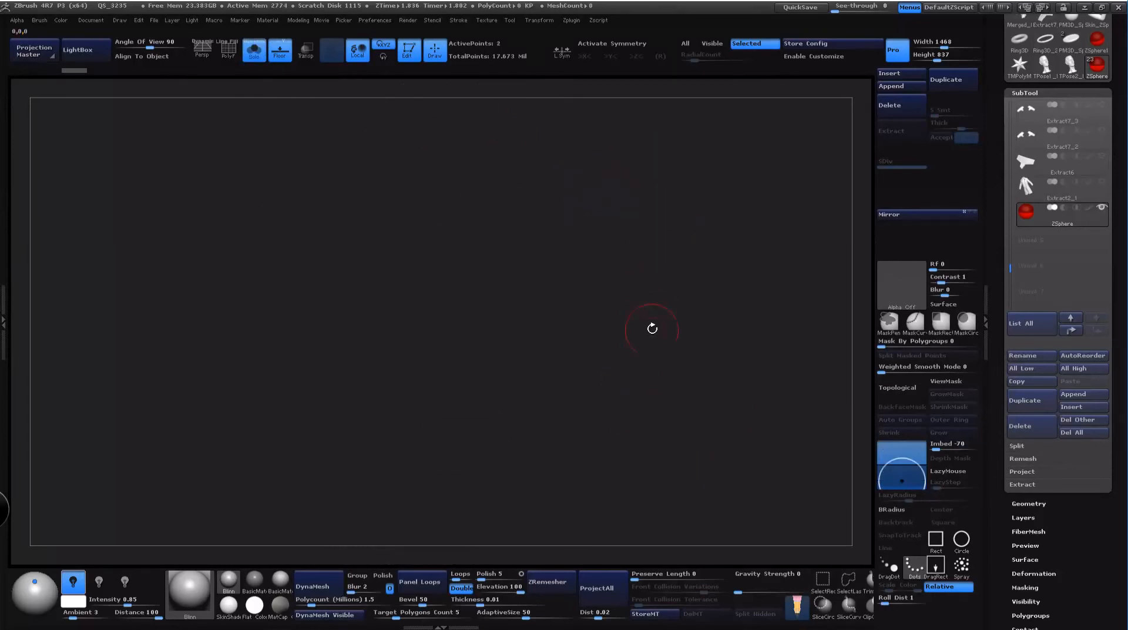
alt+drag(645, 179, 646, 280)
click(253, 52)
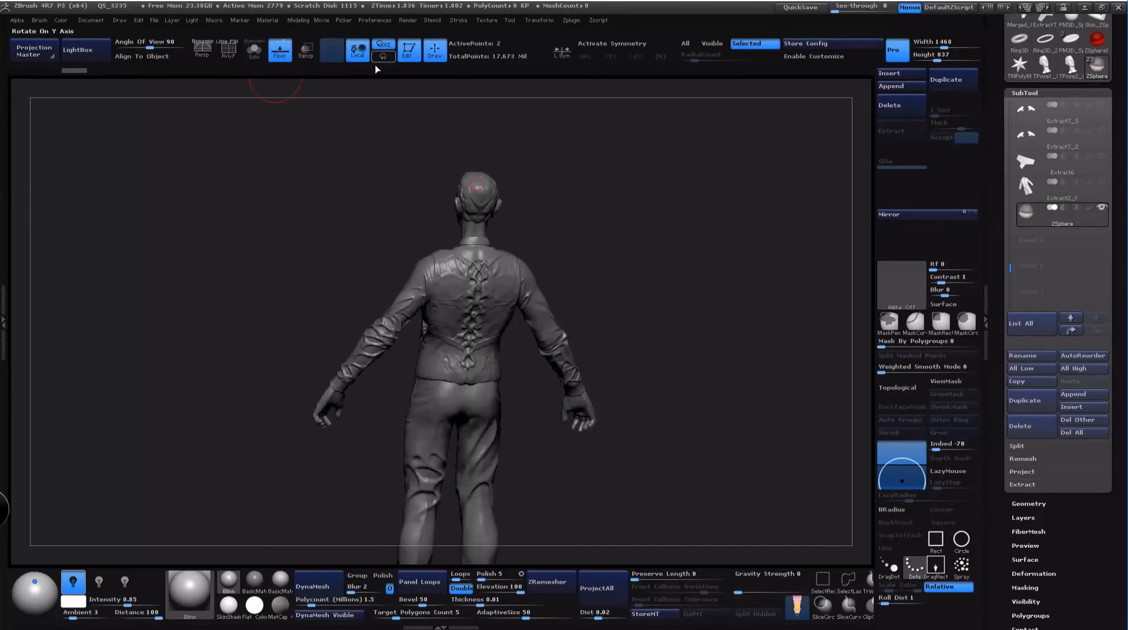
click(307, 51)
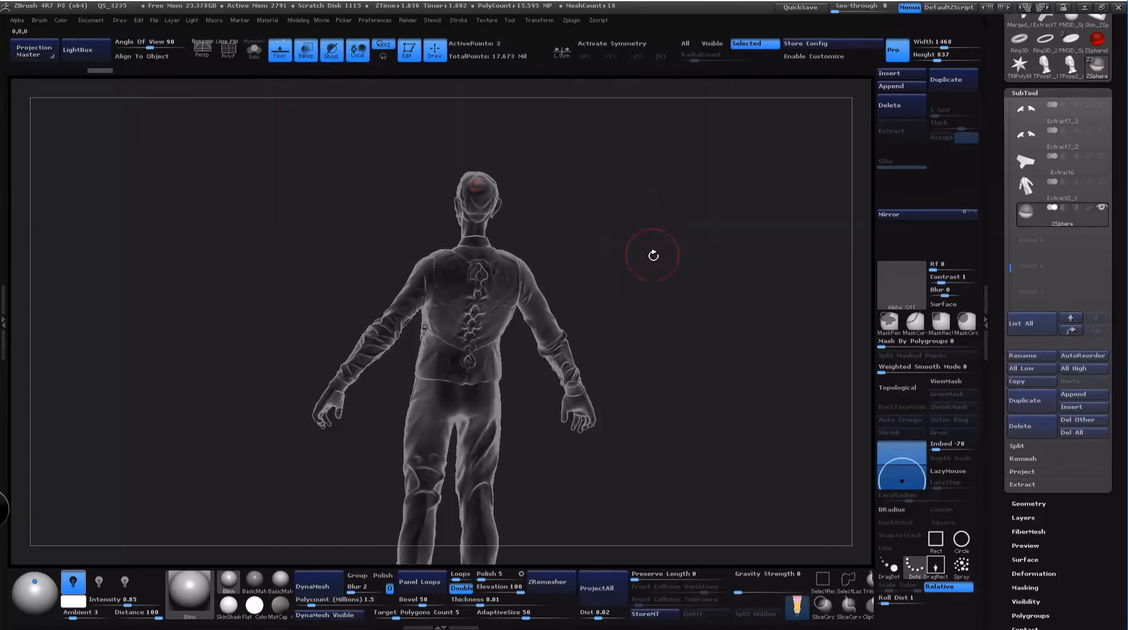
drag(653, 254, 637, 295)
Step: Move the ZSphere out of the head to the base of the neck, centred behind the jacket's back
shift+drag(488, 229, 514, 242)
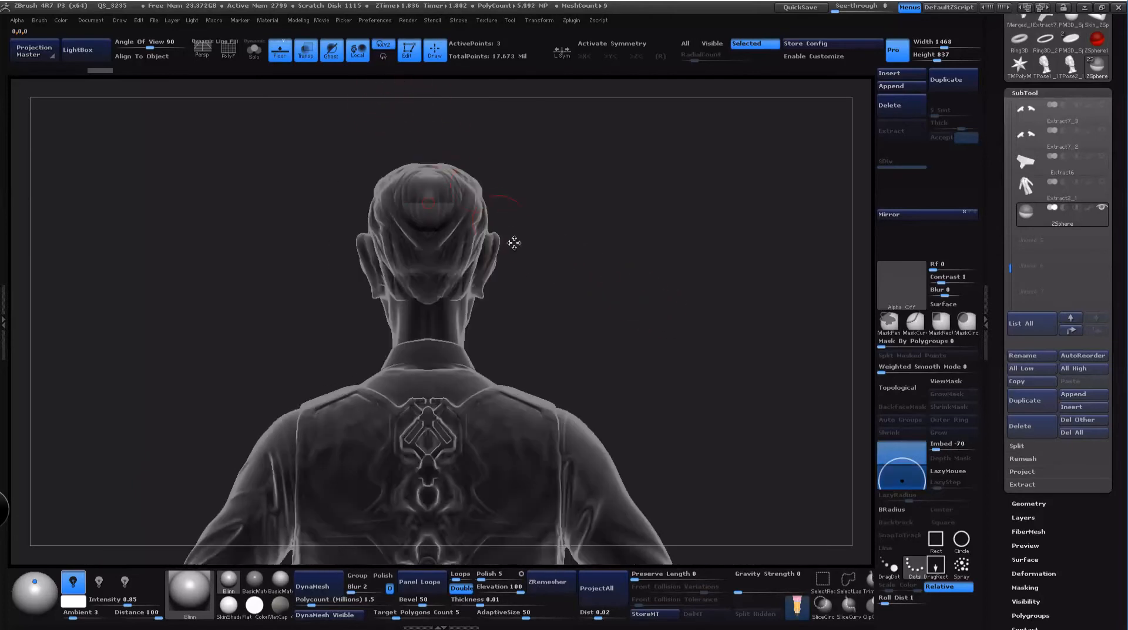
key(space)
click(517, 306)
shift+drag(708, 340, 658, 329)
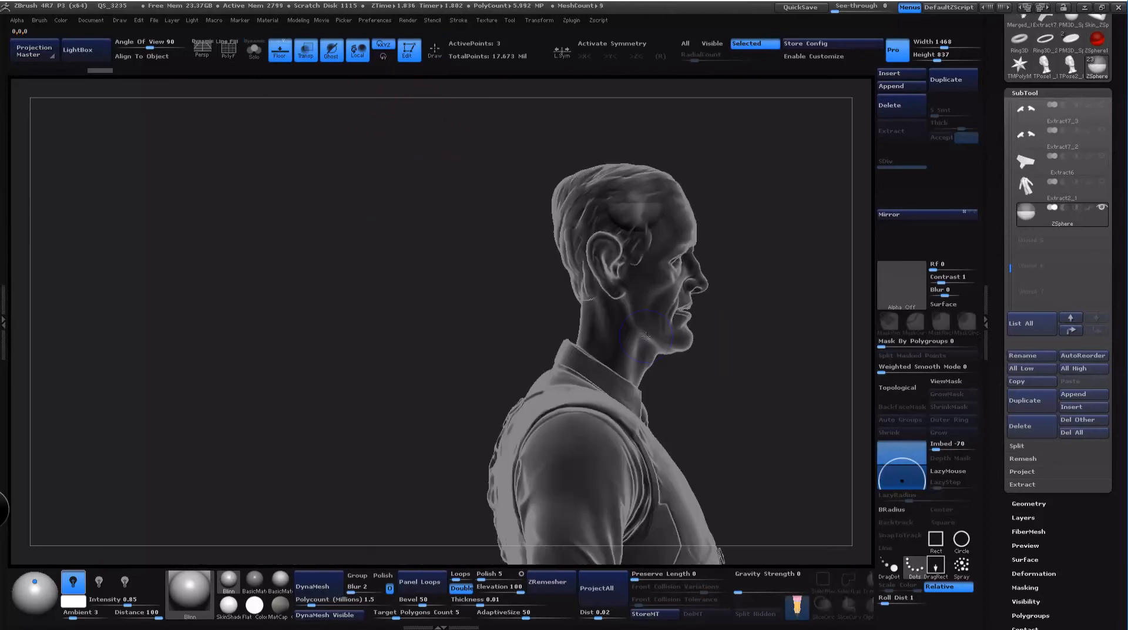
alt+drag(719, 248, 704, 190)
drag(620, 149, 502, 332)
shift+drag(453, 279, 487, 282)
alt+drag(742, 288, 682, 110)
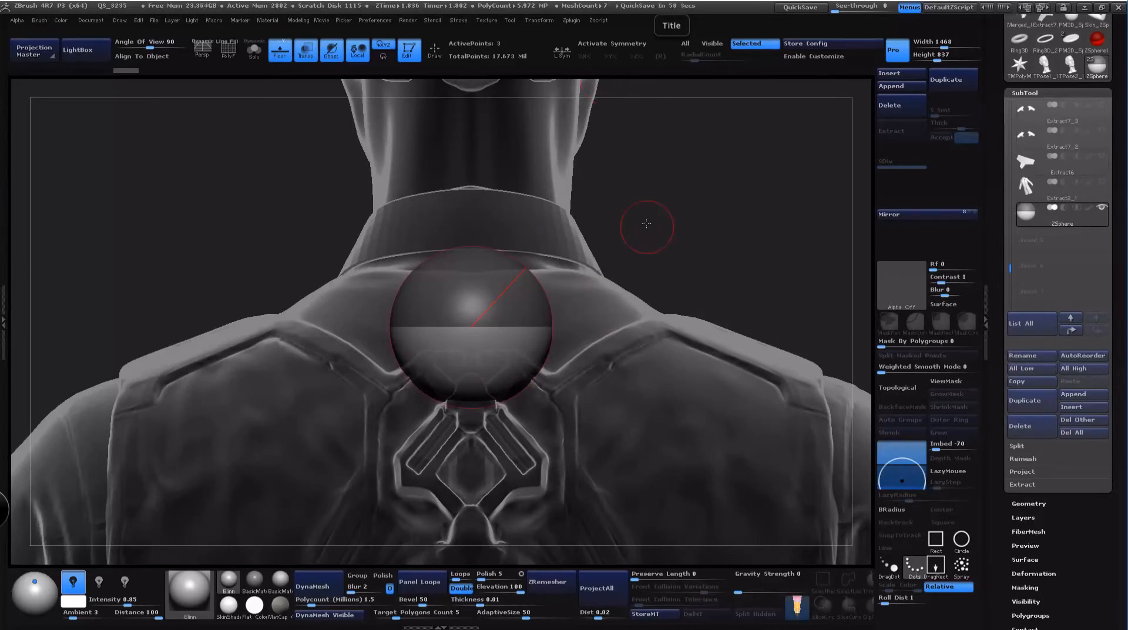
Step: Scale the ZSphere down to a tiny ball and activate symmetry across X
key(space)
drag(513, 312, 448, 176)
key(ctrl+z)
key(x)
alt+drag(718, 203, 723, 286)
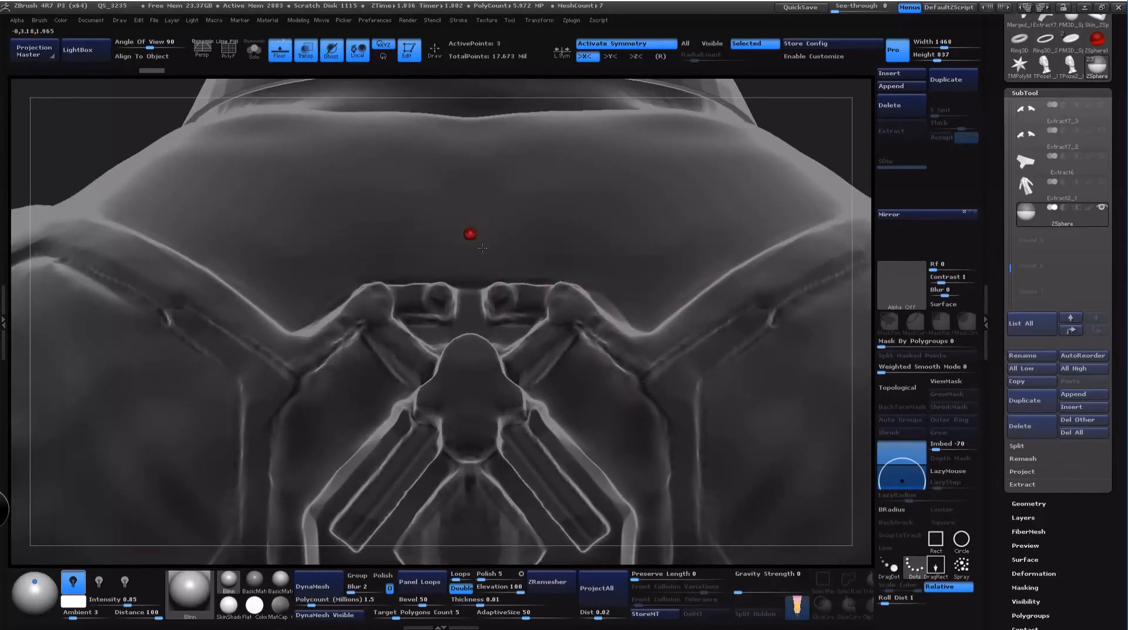
alt+drag(783, 103, 783, 141)
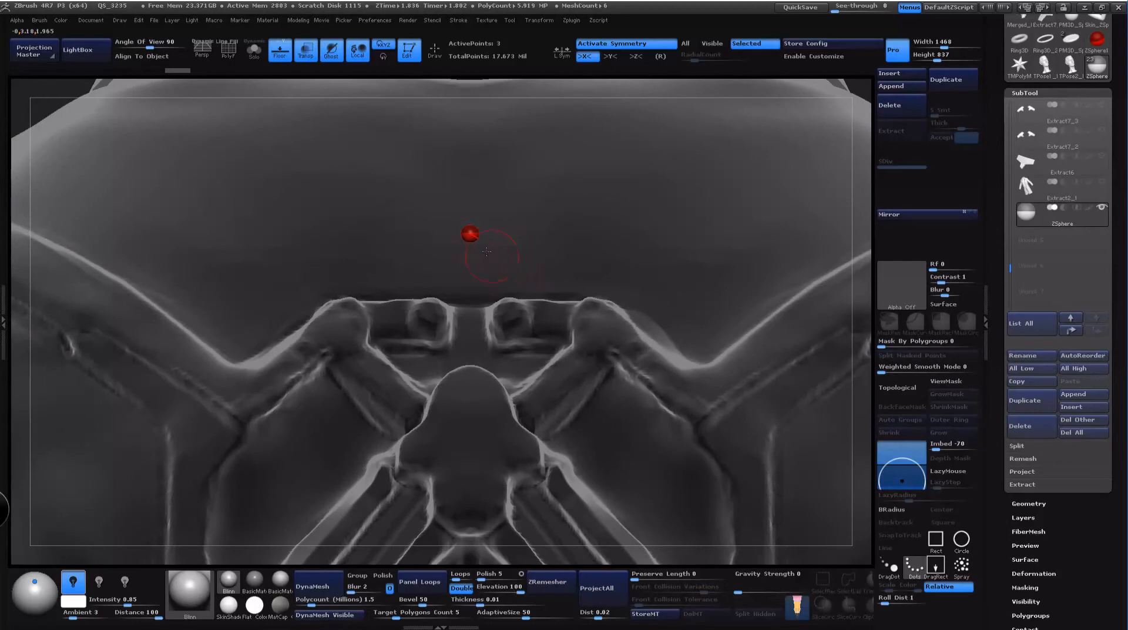
Step: Move the small ZSphere down to the ornament's upper edge, midway between the two round bosses and just clear of the surface
key(space)
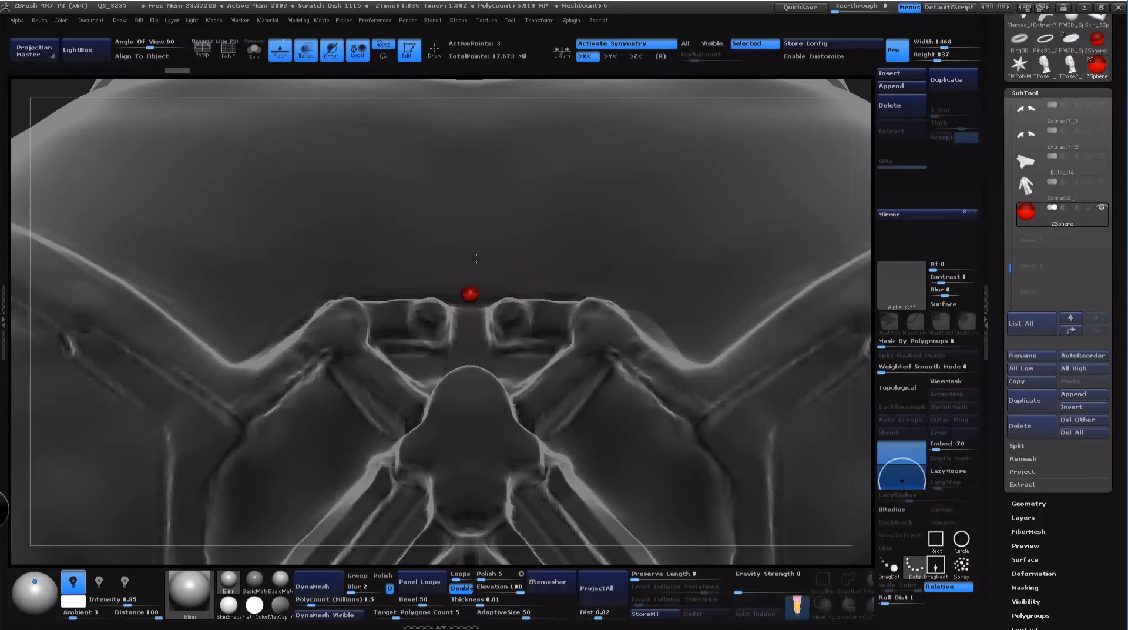
drag(865, 114, 686, 200)
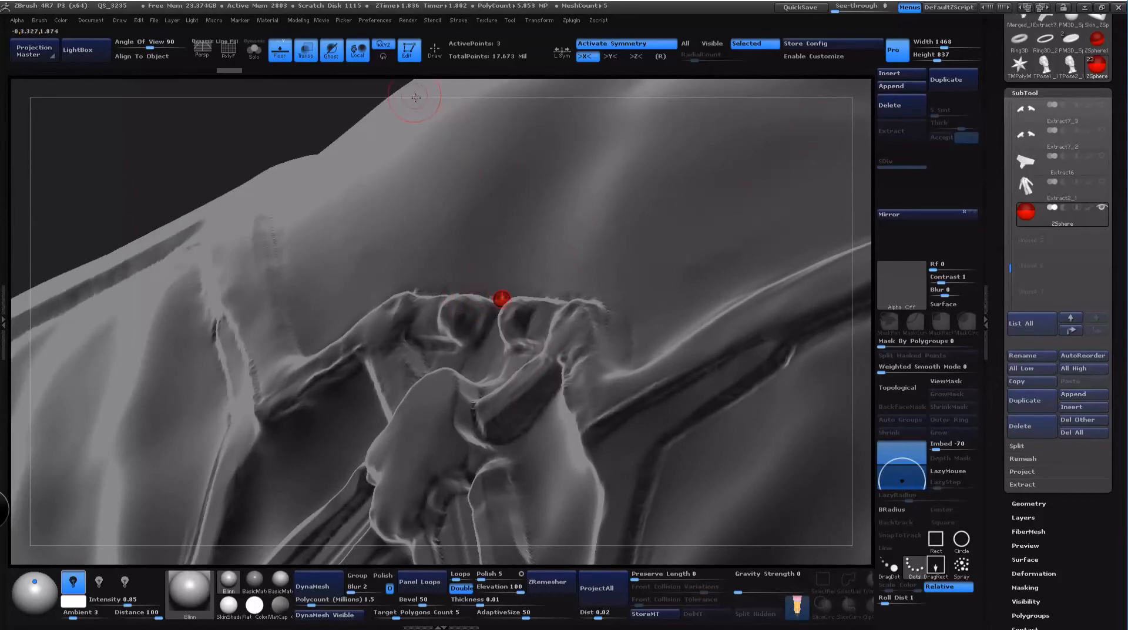
drag(437, 83, 447, 154)
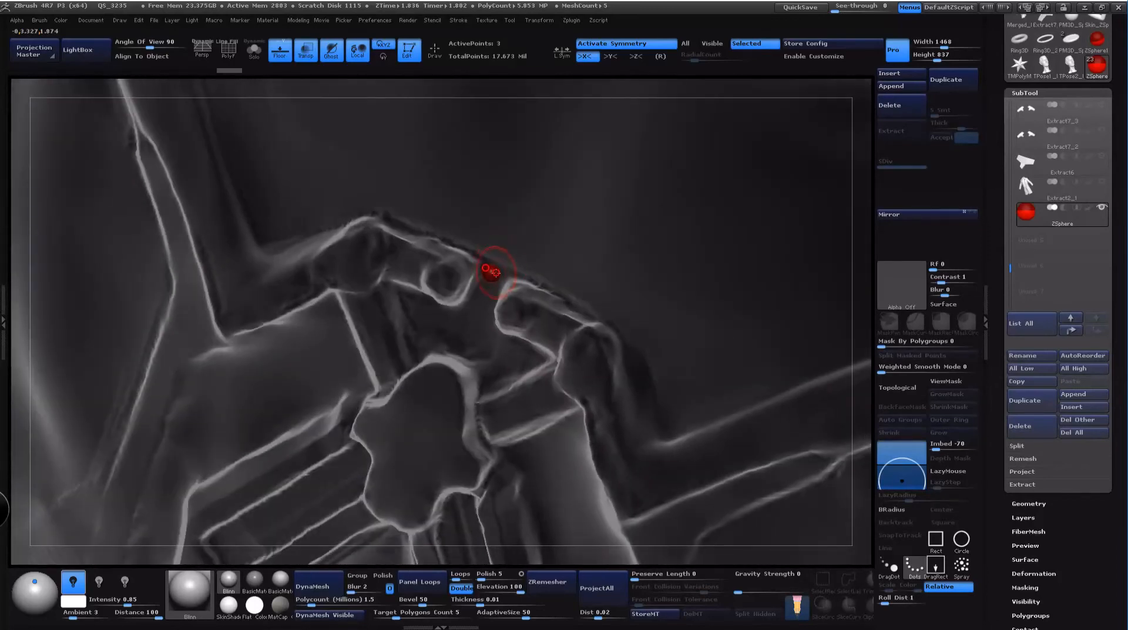
drag(493, 272, 499, 253)
Step: Add a mirrored pair of child ZSpheres to the root and move them outward into a short bar above the two round bosses
key(e)
mouse_move(575, 86)
mouse_down()
mouse_move(584, 67)
mouse_move(573, 71)
mouse_move(583, 89)
mouse_up()
key(space)
click(594, 101)
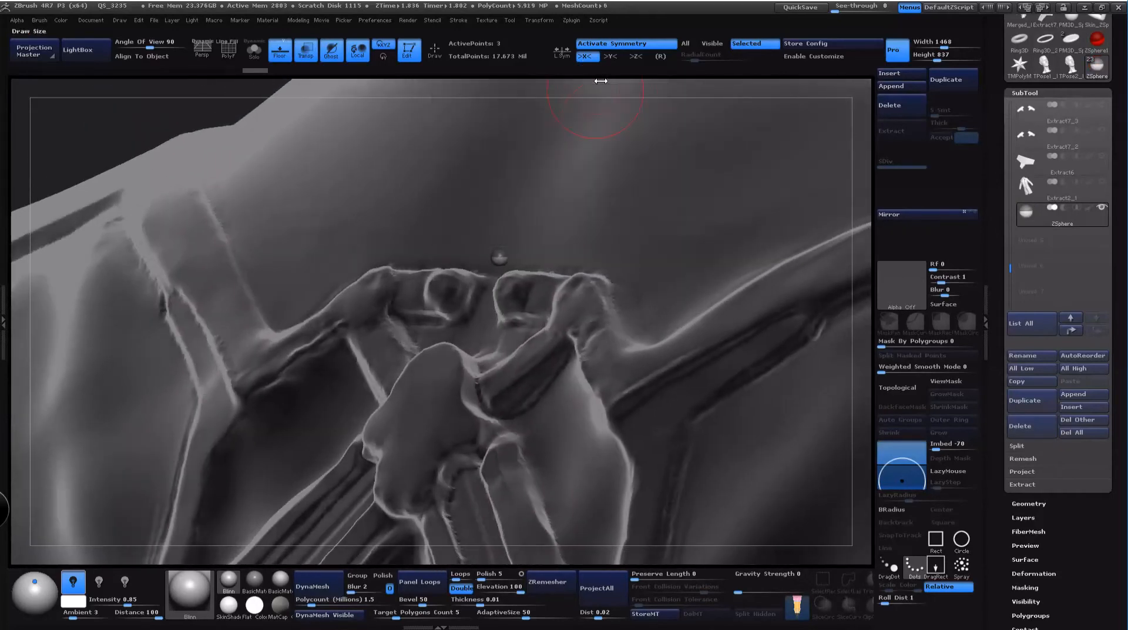
key(space)
click(582, 170)
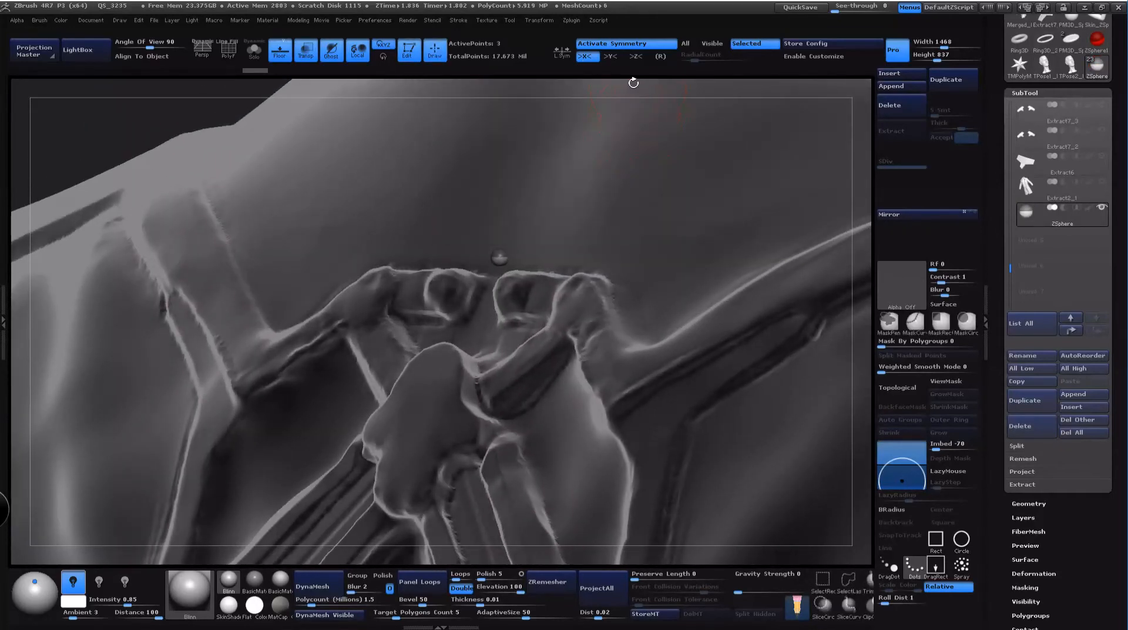
mouse_move(633, 82)
mouse_down()
mouse_move(632, 151)
mouse_move(548, 222)
mouse_up()
key(space)
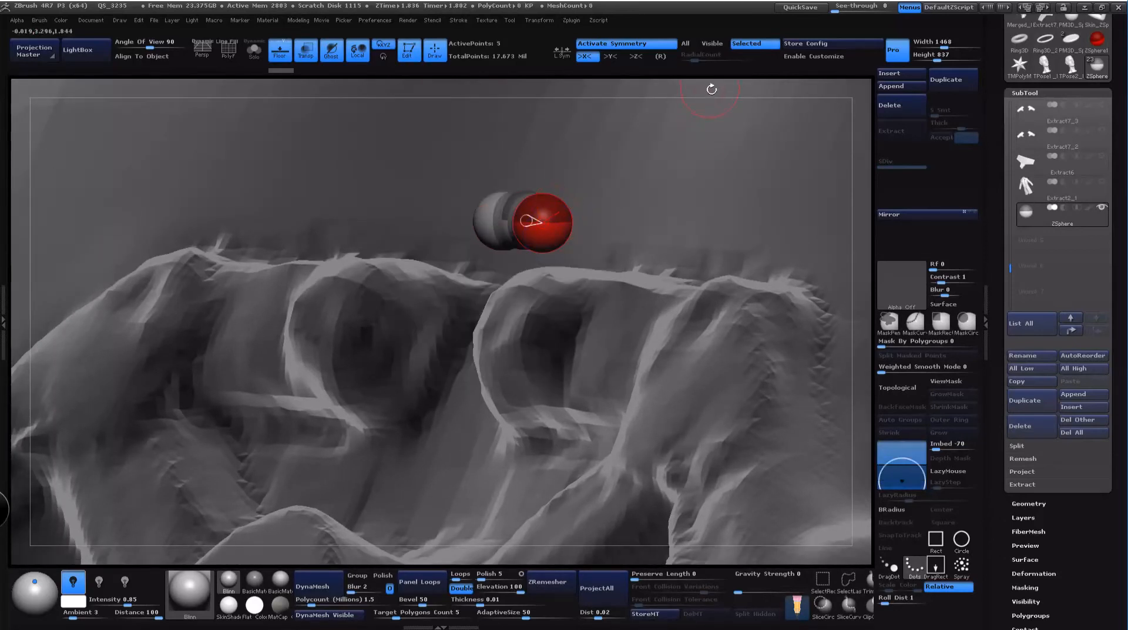
drag(713, 91, 736, 92)
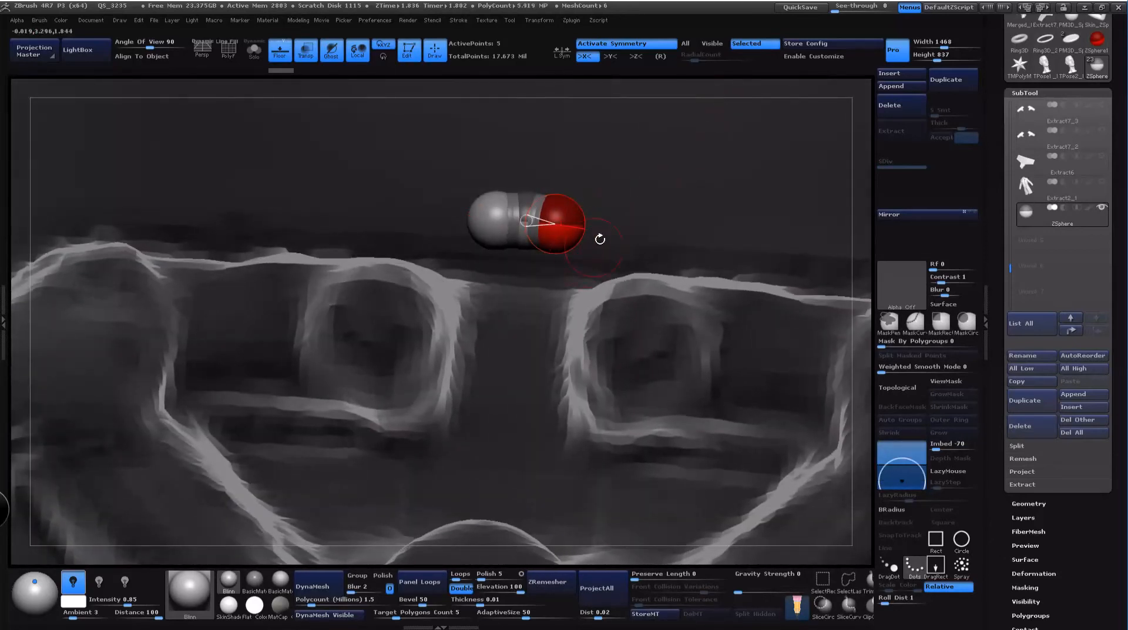
key(w)
drag(600, 239, 677, 289)
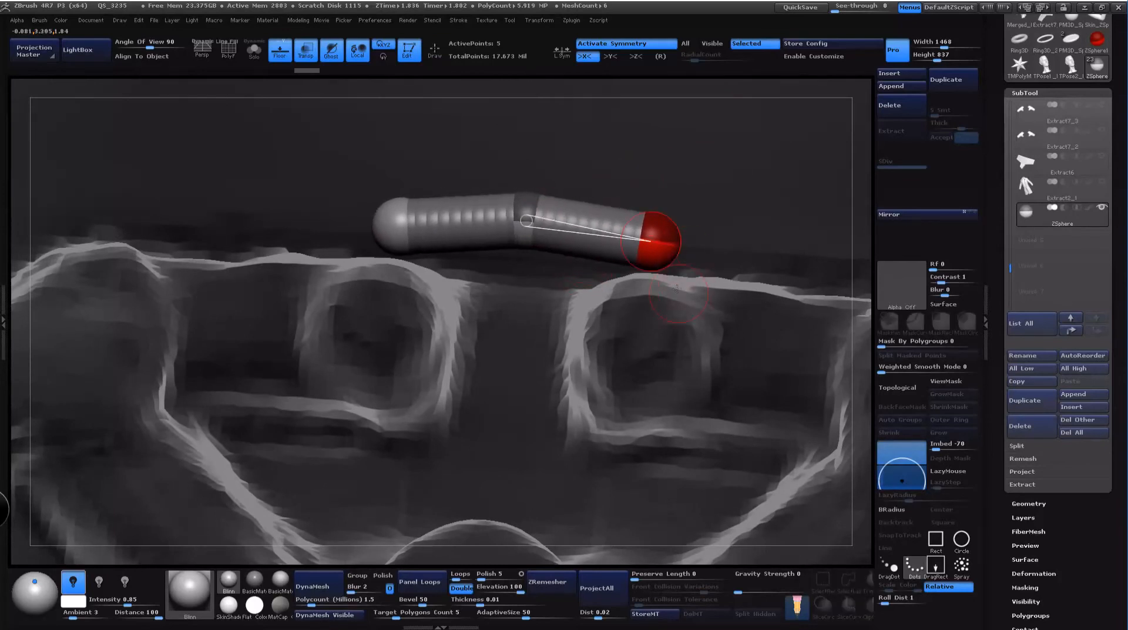
Step: Extend a second mirrored pair of ZSpheres downward from the bar's ends and position them against the faces of the round bosses
key(q)
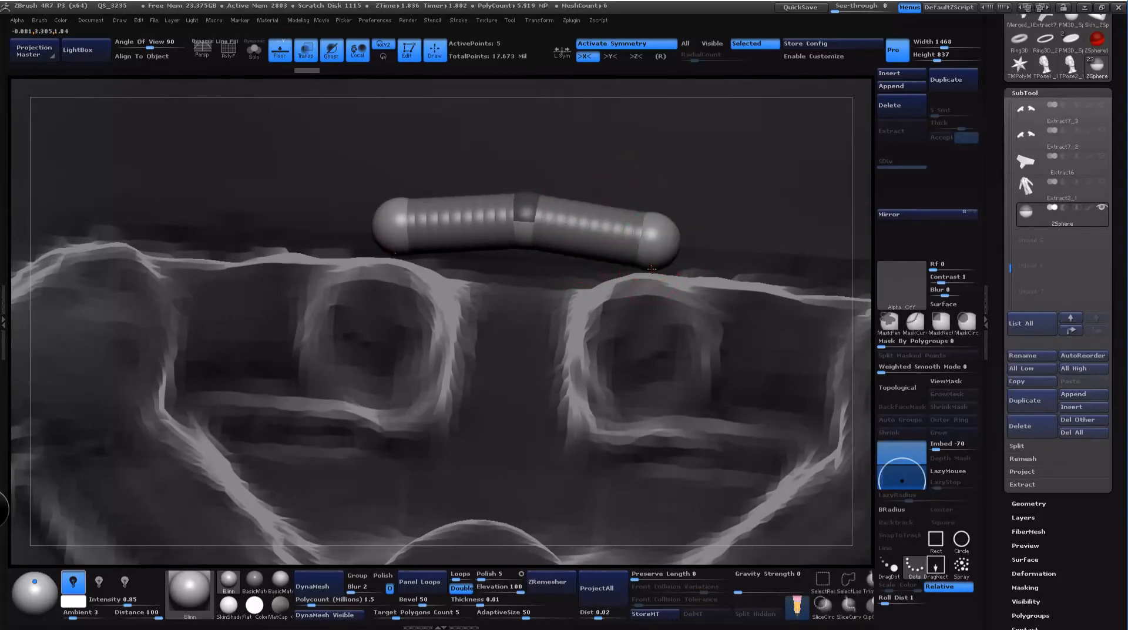
mouse_move(652, 278)
mouse_down()
mouse_move(693, 298)
mouse_move(653, 293)
mouse_move(639, 388)
mouse_up()
key(w)
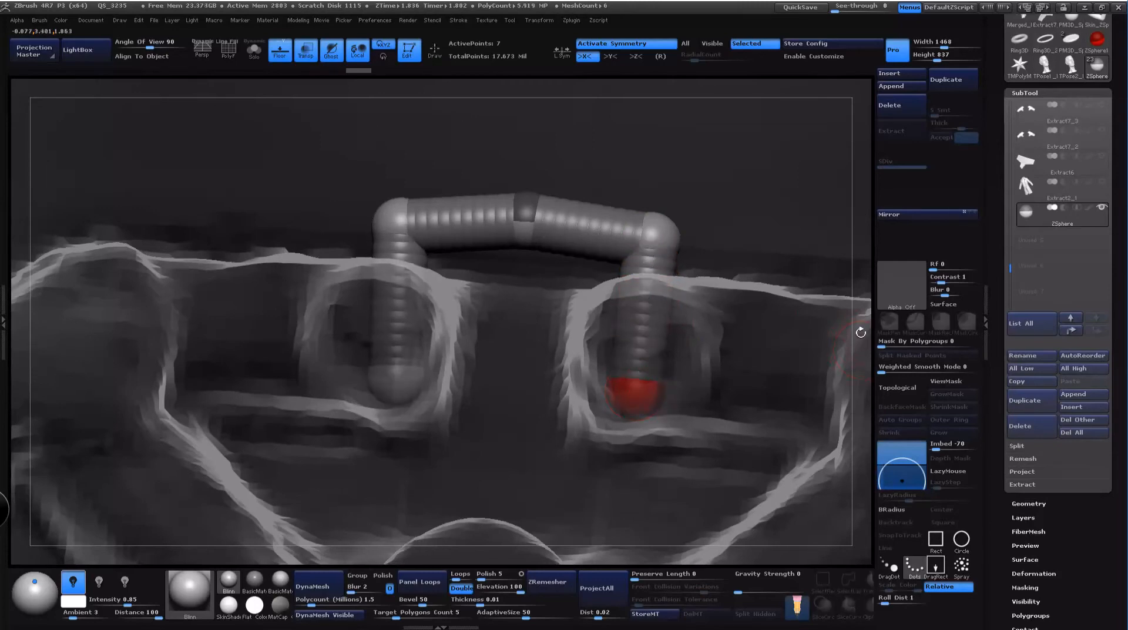
drag(861, 333, 832, 280)
drag(616, 368, 581, 283)
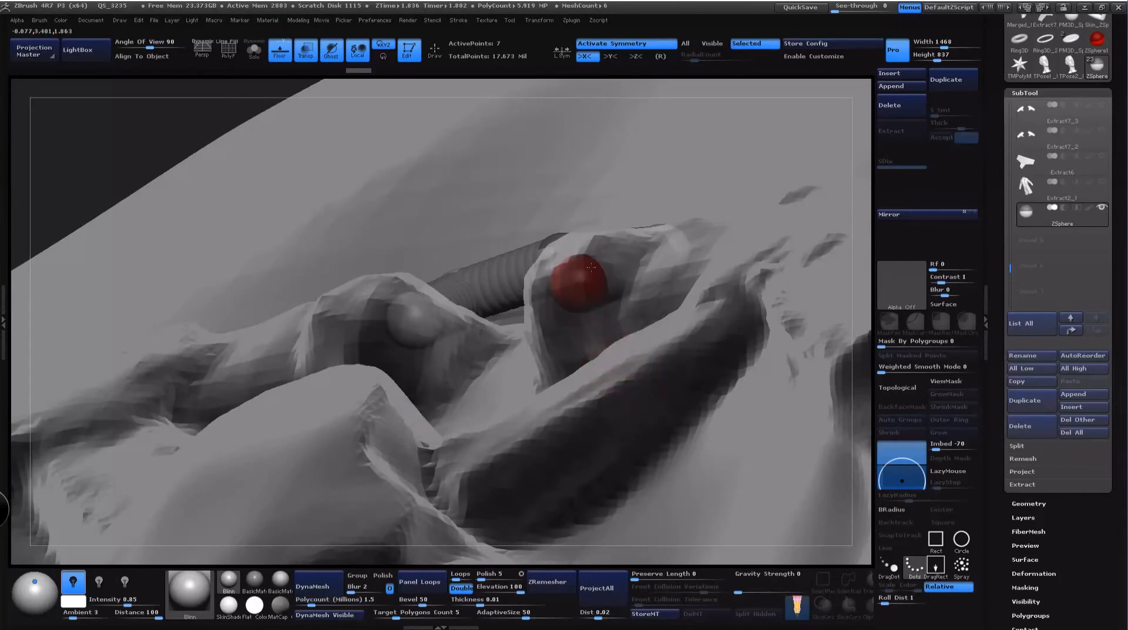
Step: Add a mirrored pair of child ZSpheres to the ZSpheres sitting on the faces of the two round bosses
key(e)
drag(866, 221, 870, 318)
mouse_move(869, 357)
mouse_down()
mouse_move(846, 303)
mouse_move(840, 159)
mouse_up()
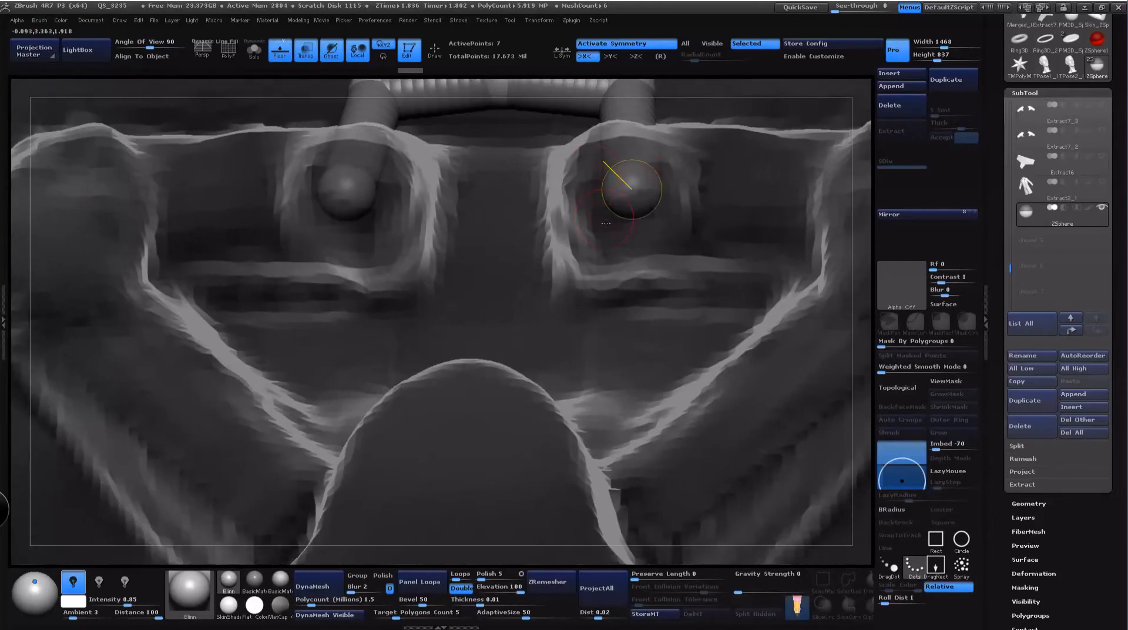
key(q)
click(634, 205)
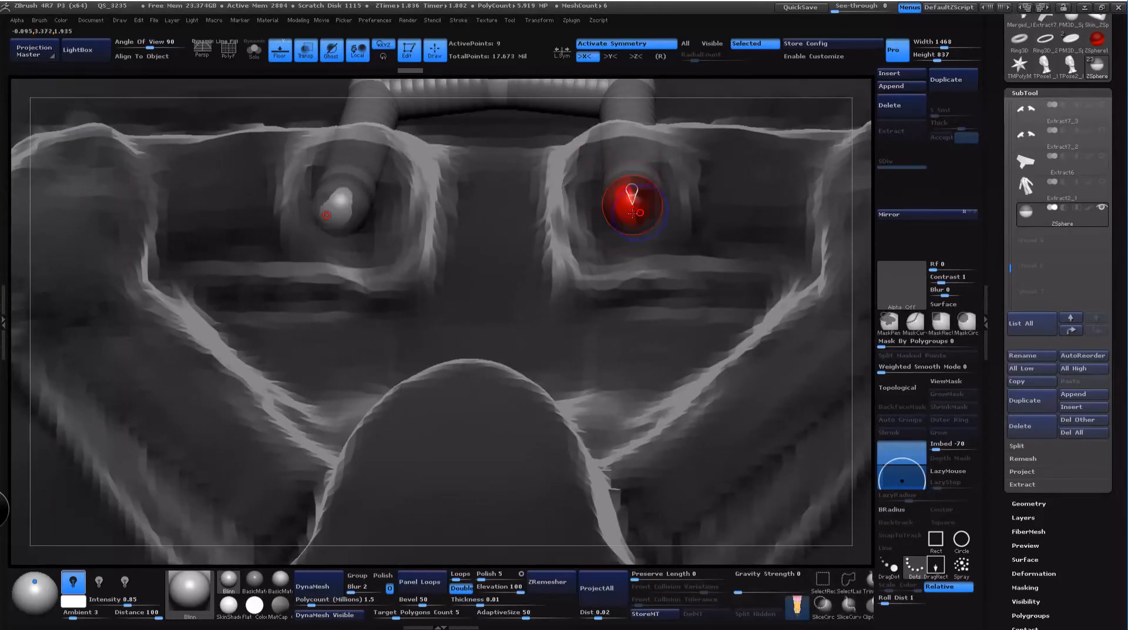
Step: Move the new ZSphere pair down to the sides of the rounded central plate, forming two long rods
drag(856, 297, 837, 314)
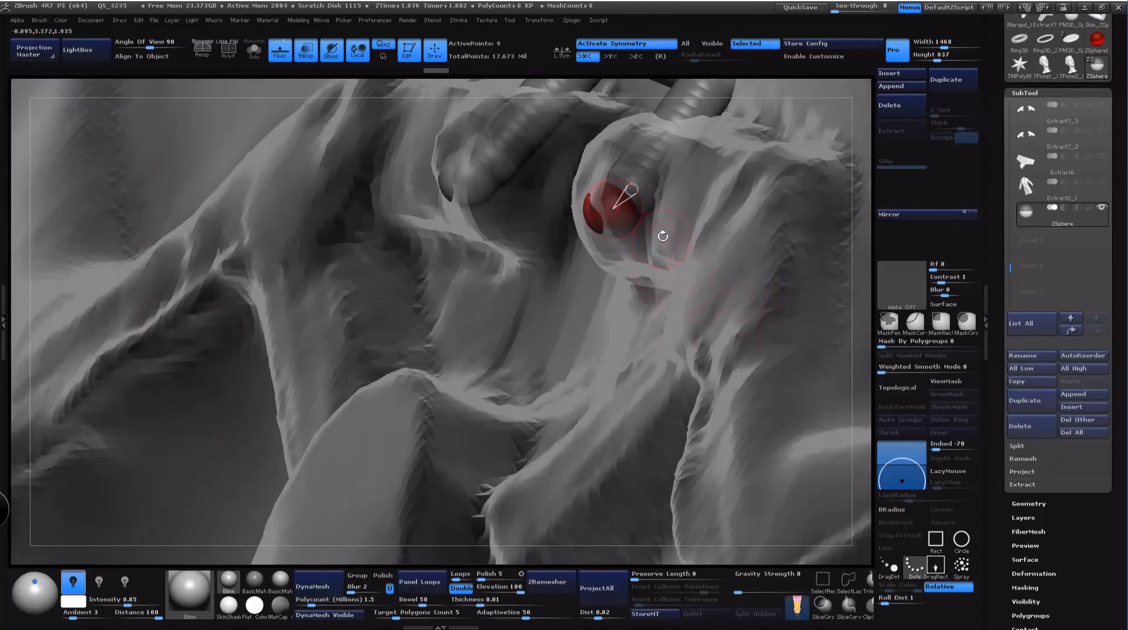
key(w)
key(space)
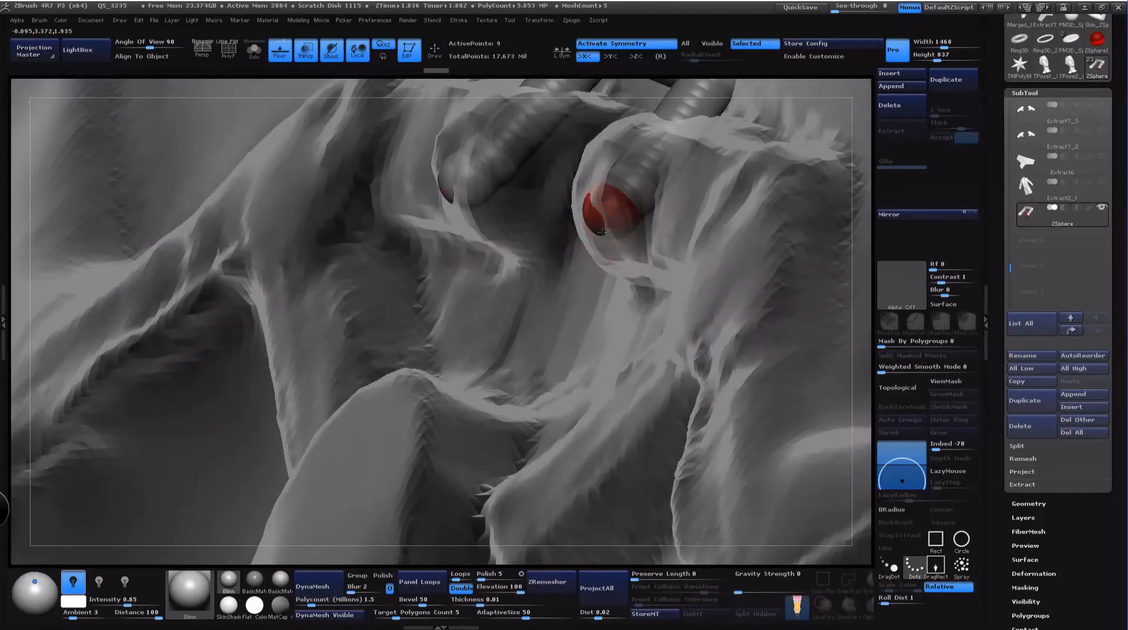
drag(622, 203, 449, 535)
drag(872, 375, 824, 218)
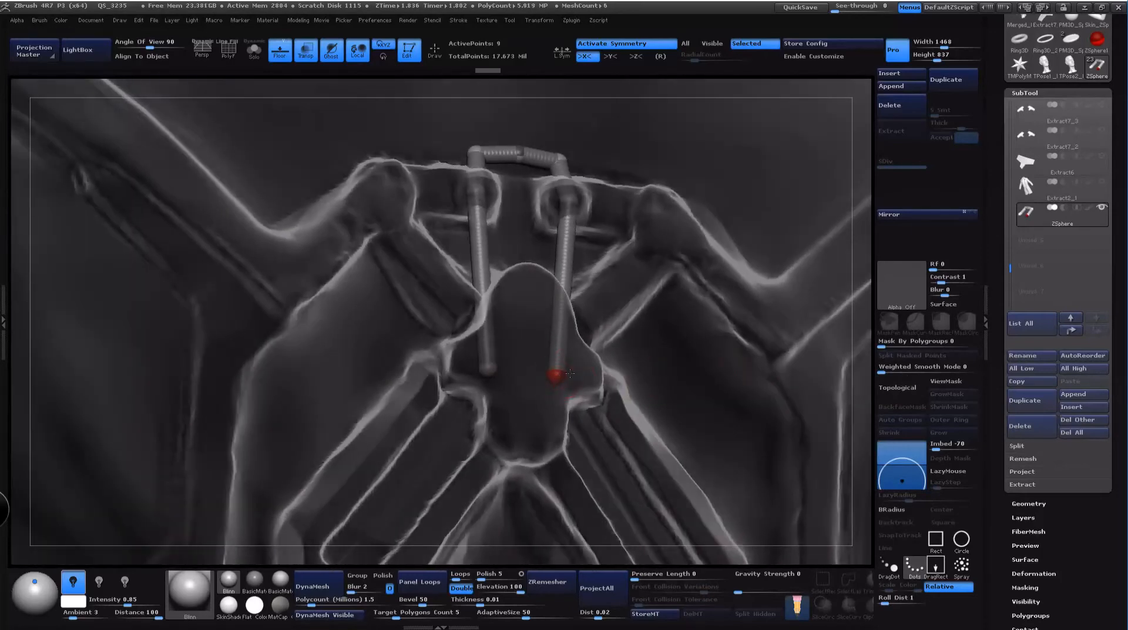
drag(570, 373, 587, 371)
Step: Scale down the ZSphere pairs at the boss faces and at the rods' lower ends to thin the rods
alt+drag(859, 369, 847, 258)
mouse_move(754, 165)
mouse_down()
mouse_move(817, 148)
mouse_move(803, 144)
mouse_move(796, 167)
mouse_move(768, 171)
mouse_up()
alt+drag(720, 274, 732, 387)
drag(842, 82, 818, 252)
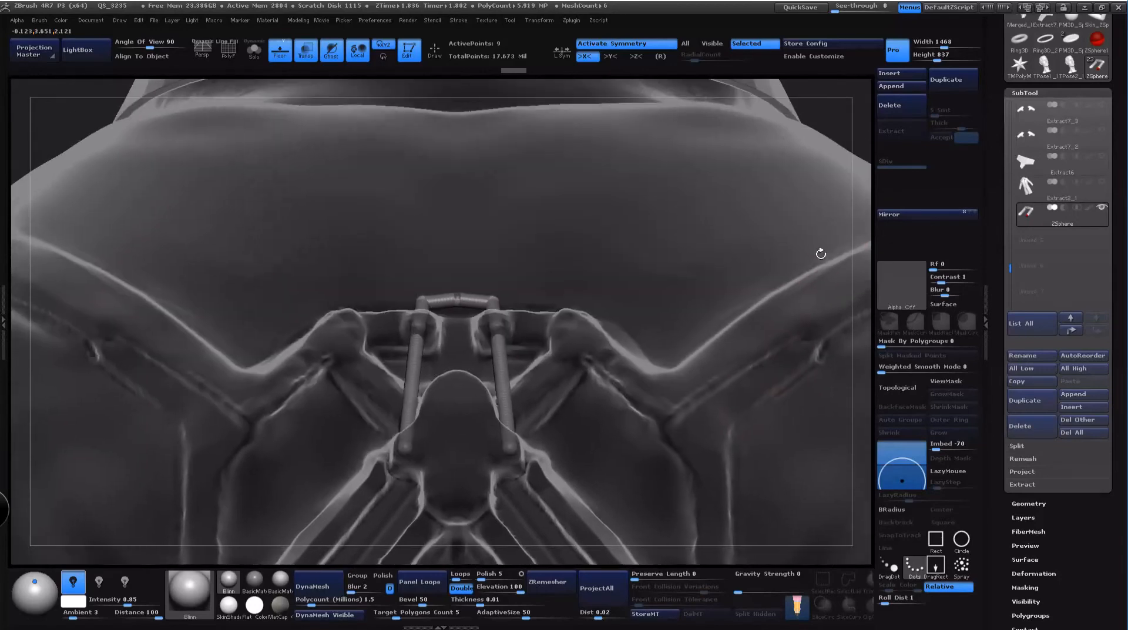
drag(839, 112, 655, 265)
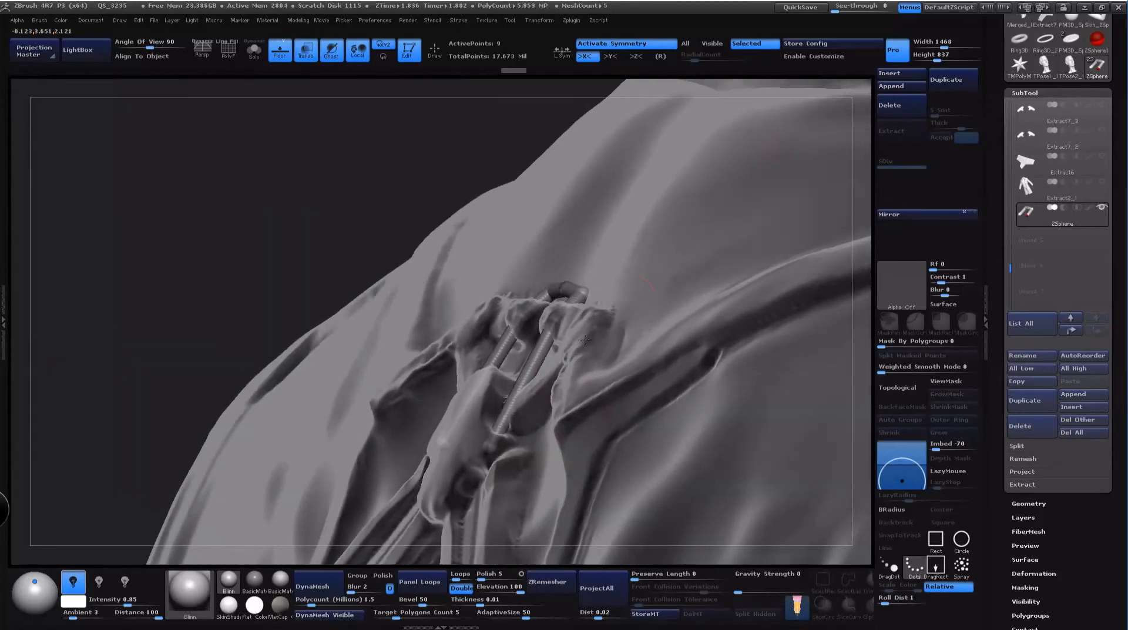
drag(434, 143, 307, 136)
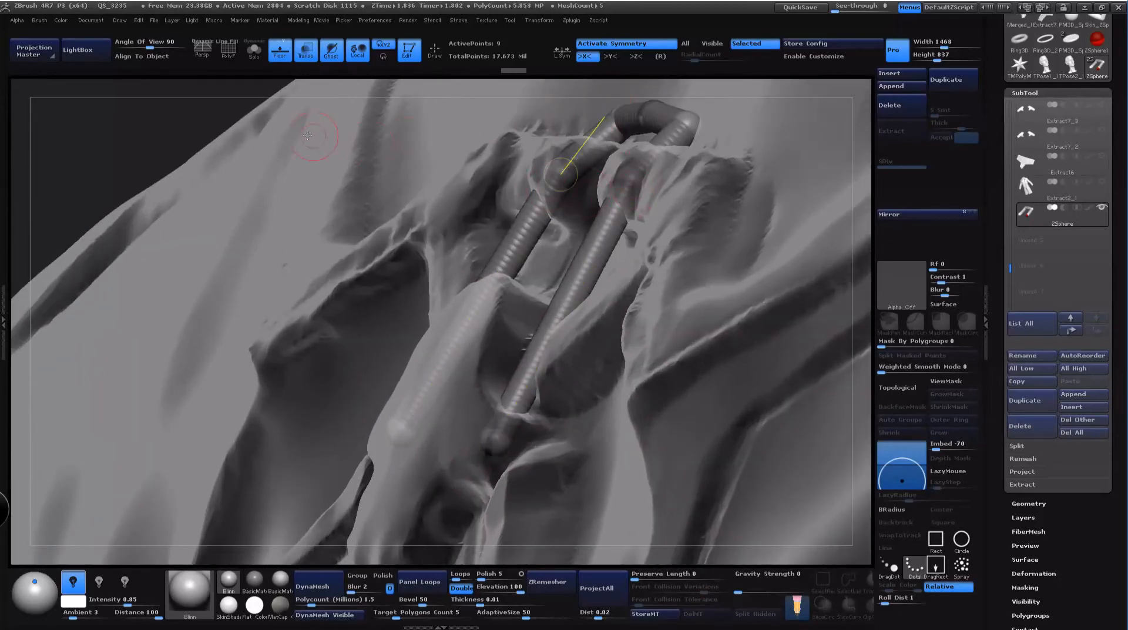
mouse_move(632, 182)
mouse_down()
mouse_move(661, 161)
mouse_move(631, 138)
mouse_move(622, 53)
mouse_up()
drag(609, 90, 587, 256)
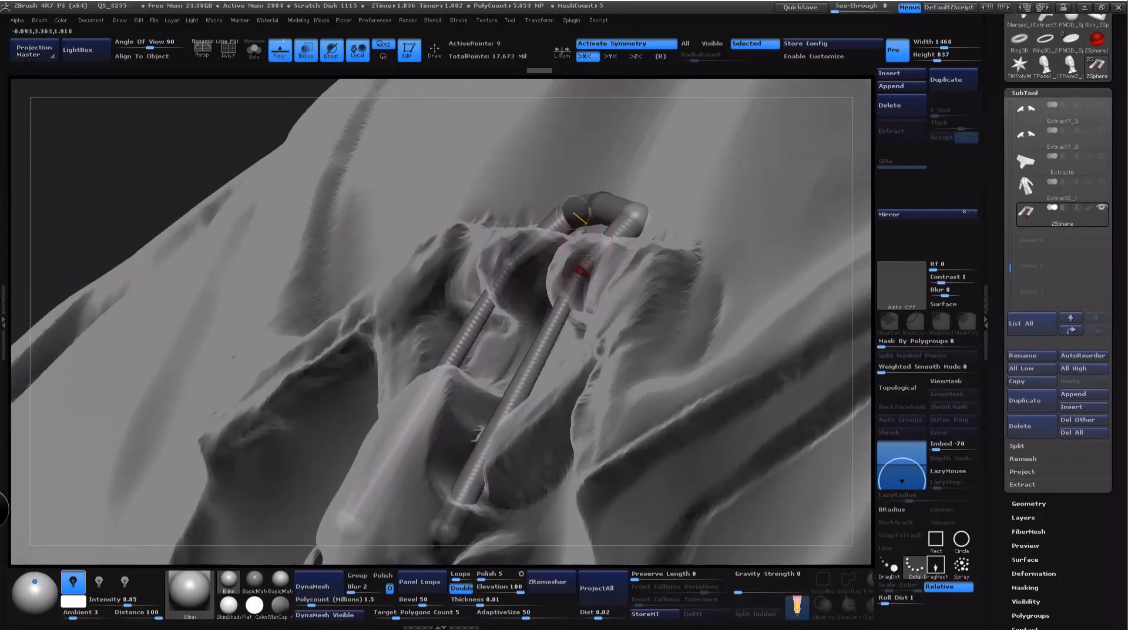
drag(449, 531, 386, 339)
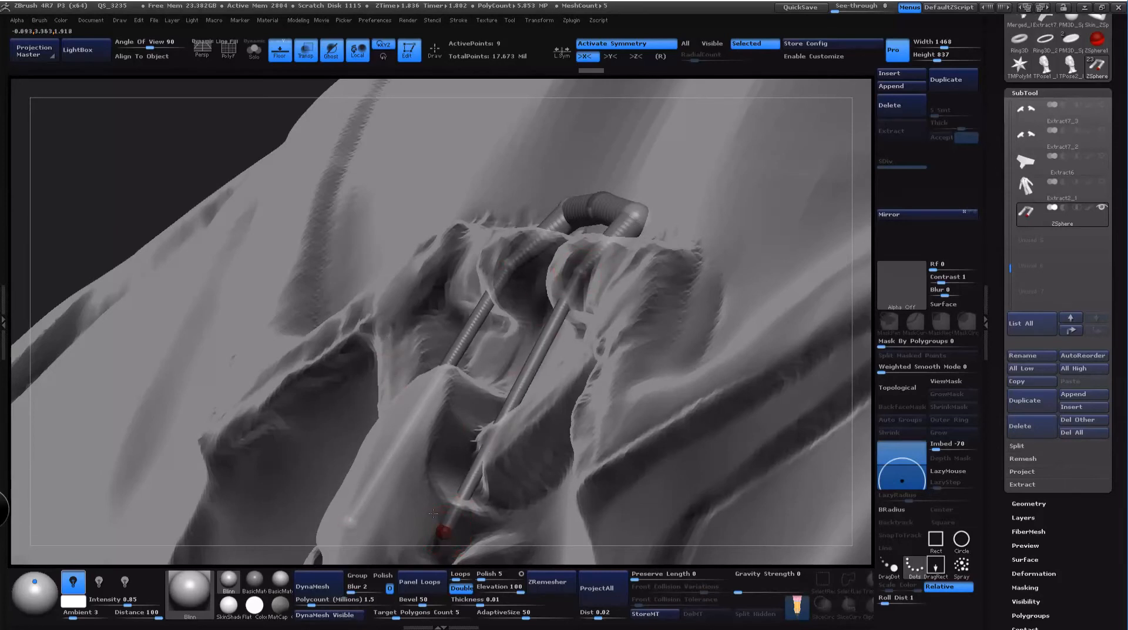
Step: Add another mirrored ZSphere pair at the rods' lower ends and extend it down past the diamond to the lower central plate
alt+drag(824, 89, 781, 1)
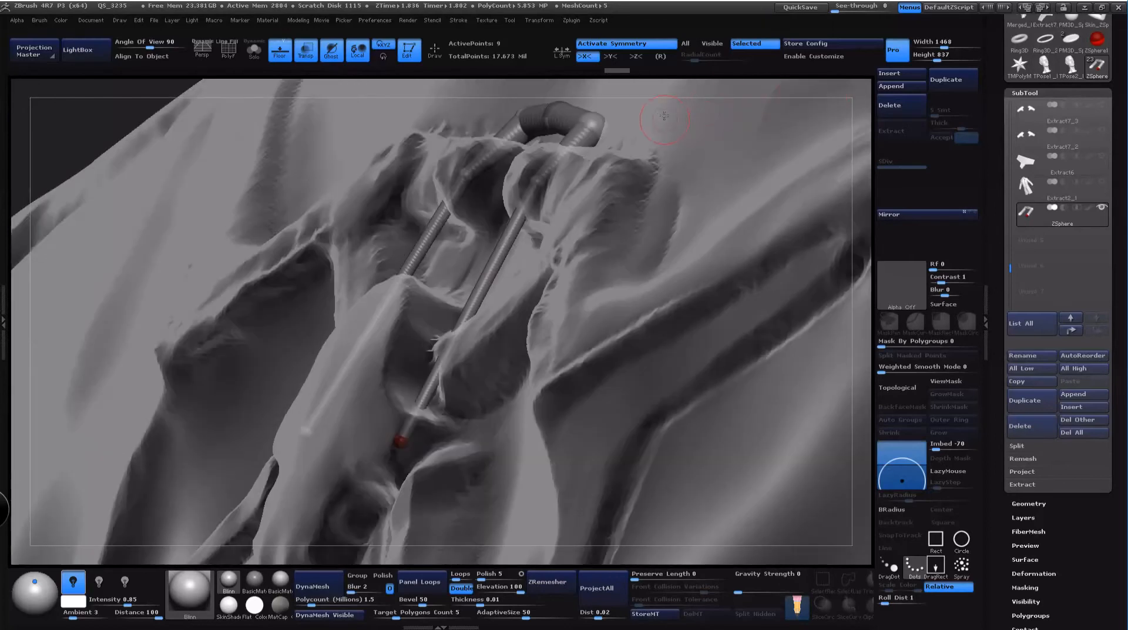
drag(640, 86, 660, 103)
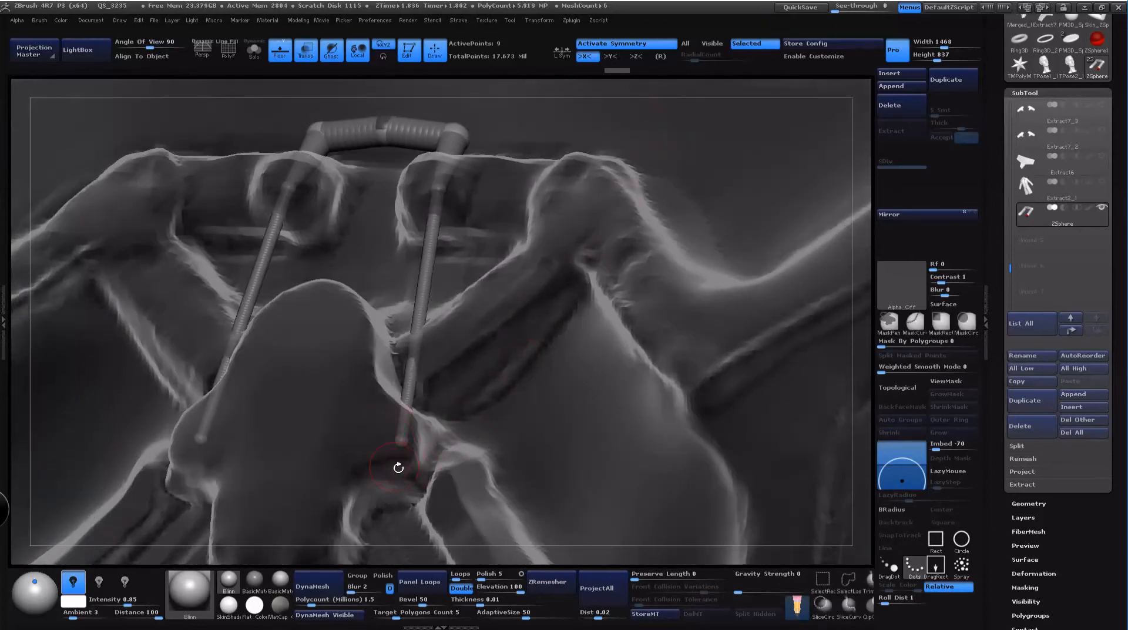
drag(404, 454, 415, 499)
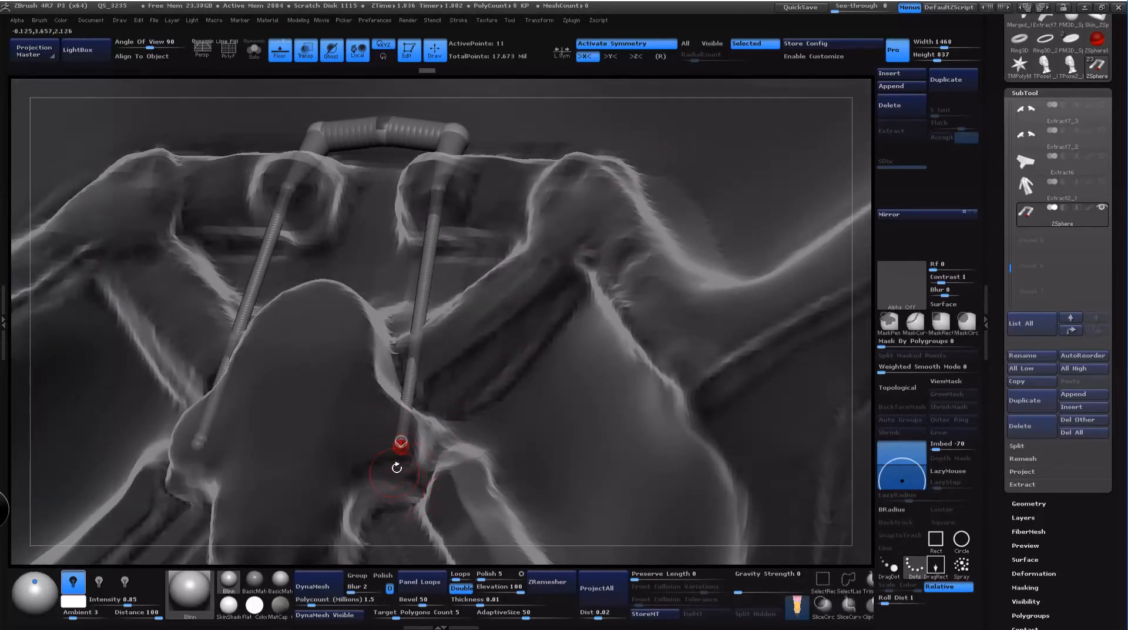
key(w)
key(space)
drag(401, 444, 392, 498)
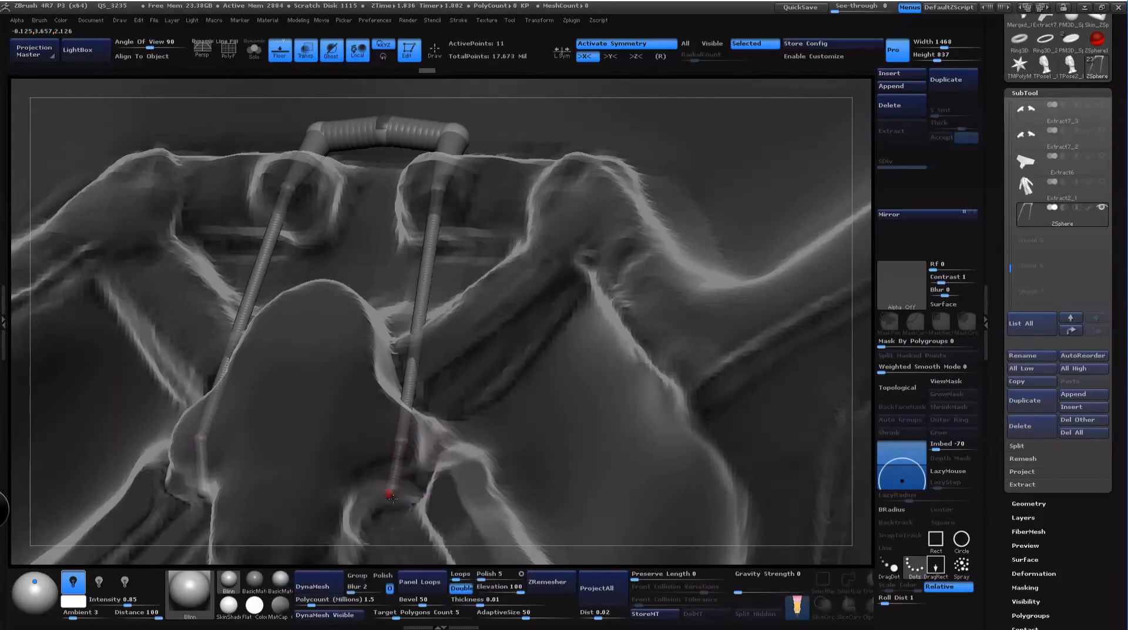
drag(862, 372, 554, 292)
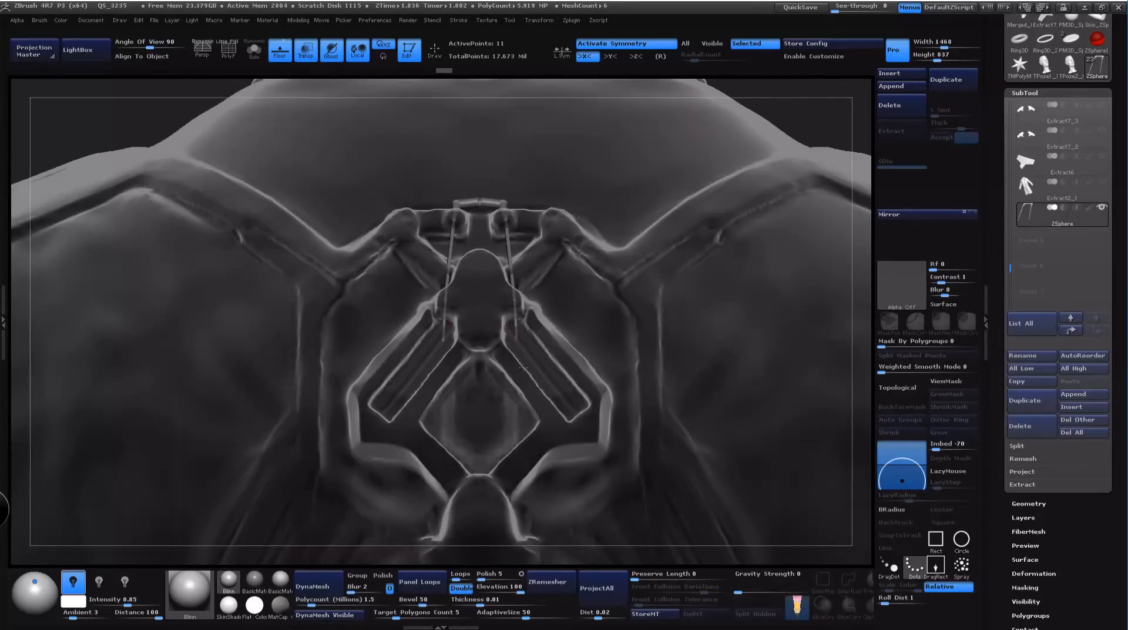
drag(523, 367, 525, 557)
Step: Adjust the depth of the lowest ZSphere pair in side view so it sits against the surface of the ornament
alt+drag(862, 268, 796, 344)
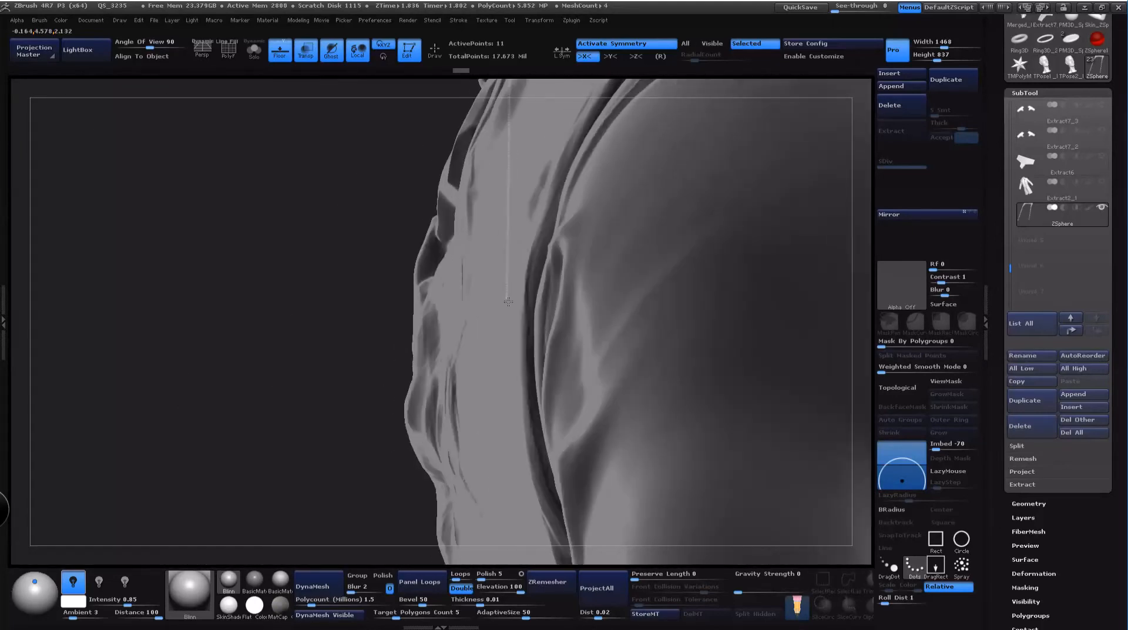
drag(506, 298, 432, 313)
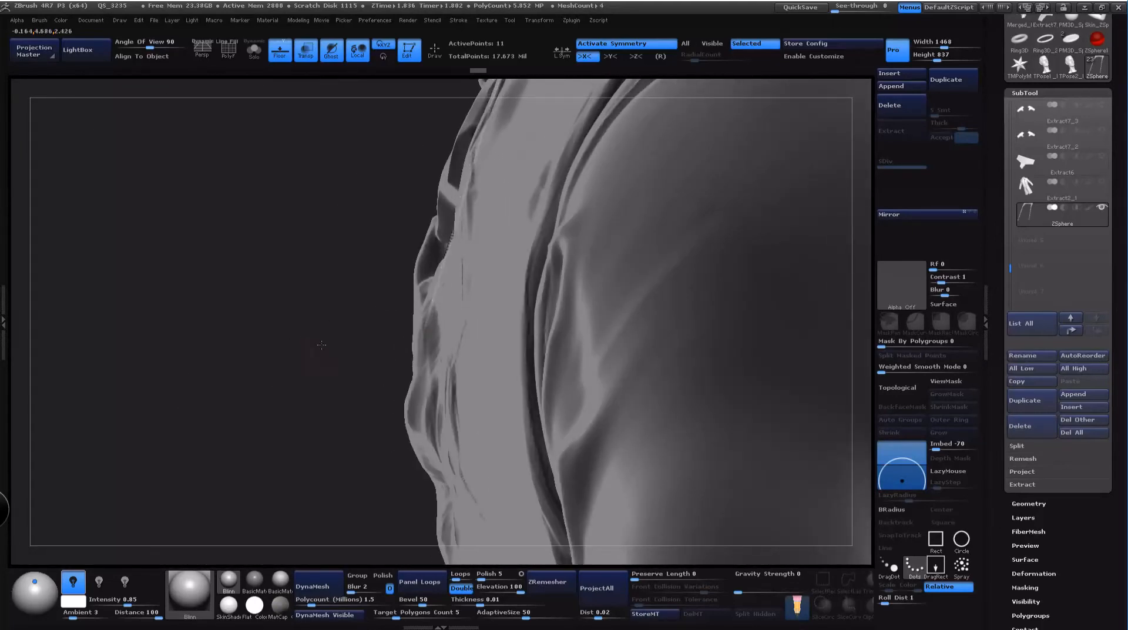
drag(320, 346, 411, 341)
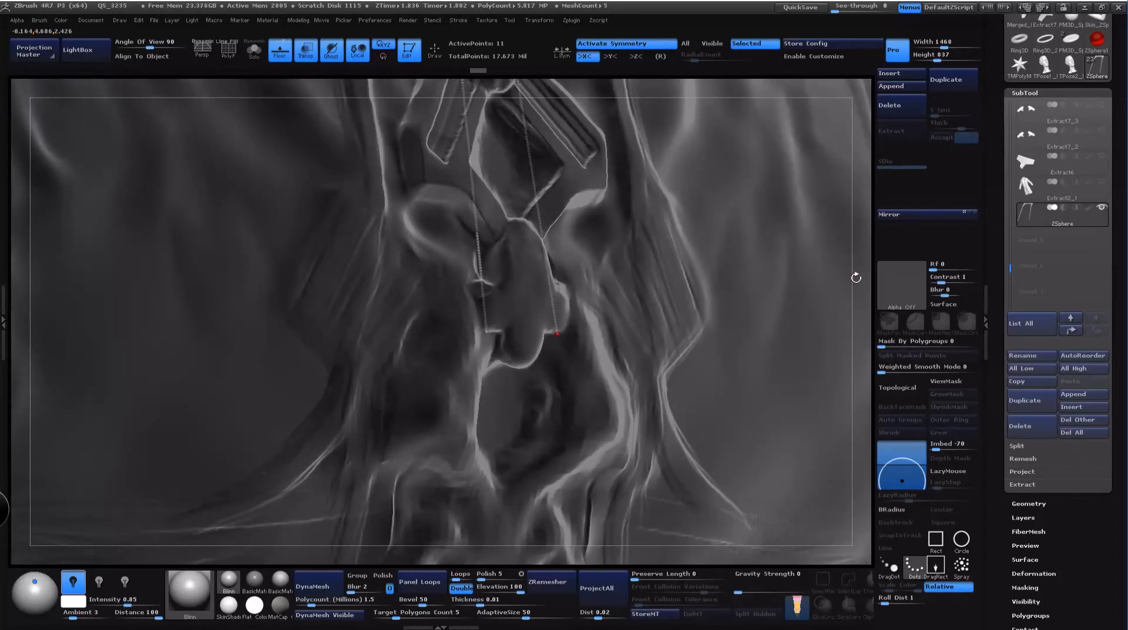
shift+drag(856, 277, 788, 252)
drag(329, 352, 338, 357)
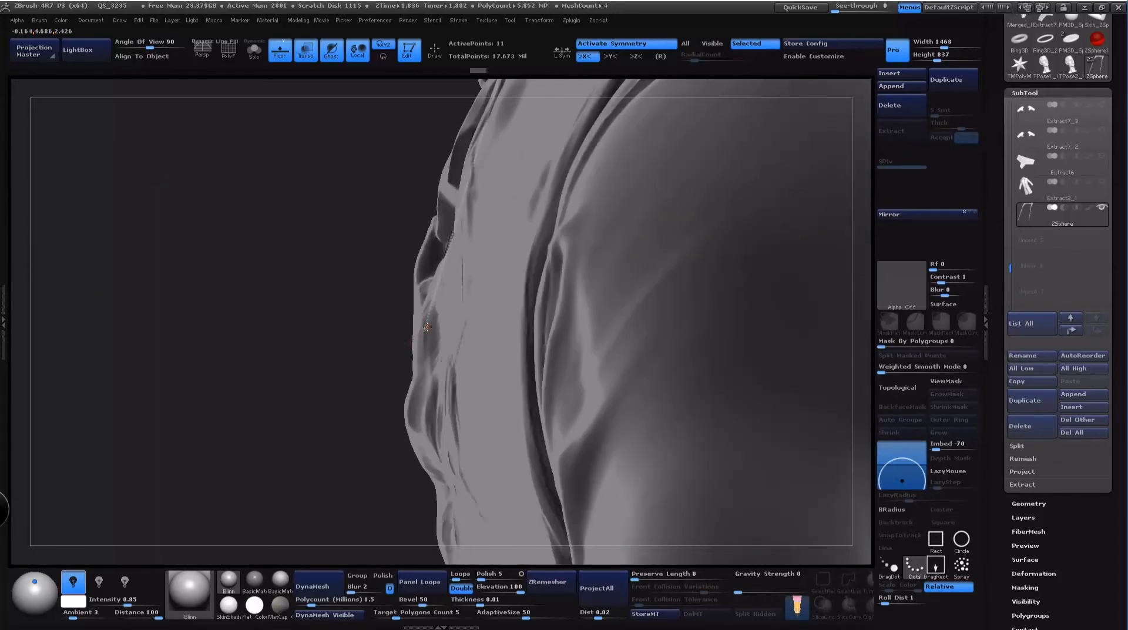
click(427, 327)
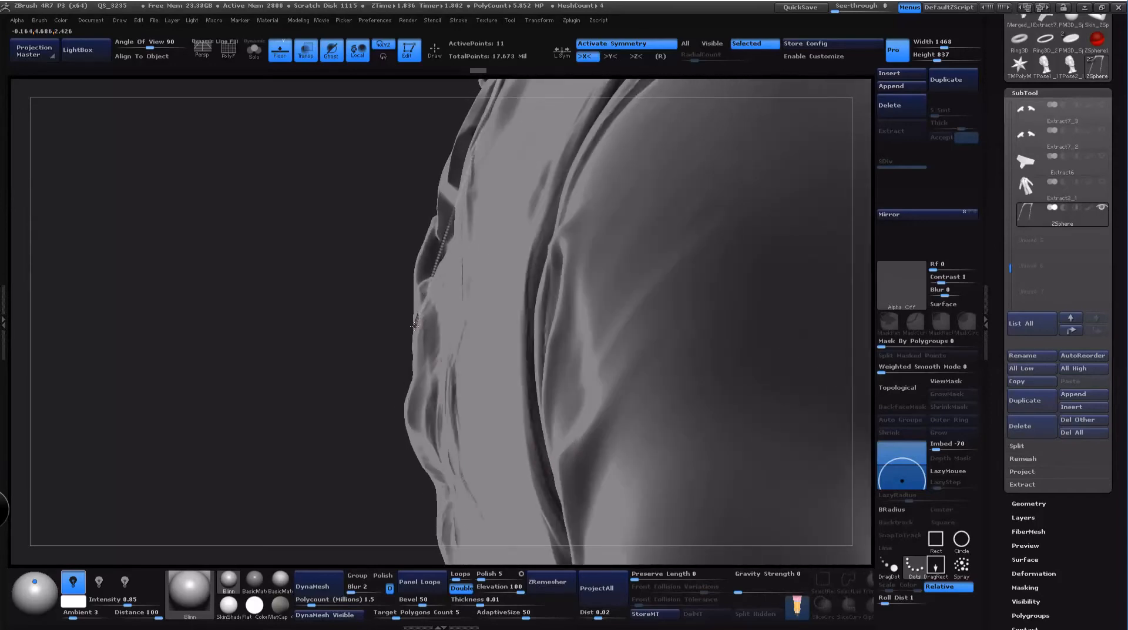
drag(415, 326, 411, 321)
drag(294, 380, 412, 365)
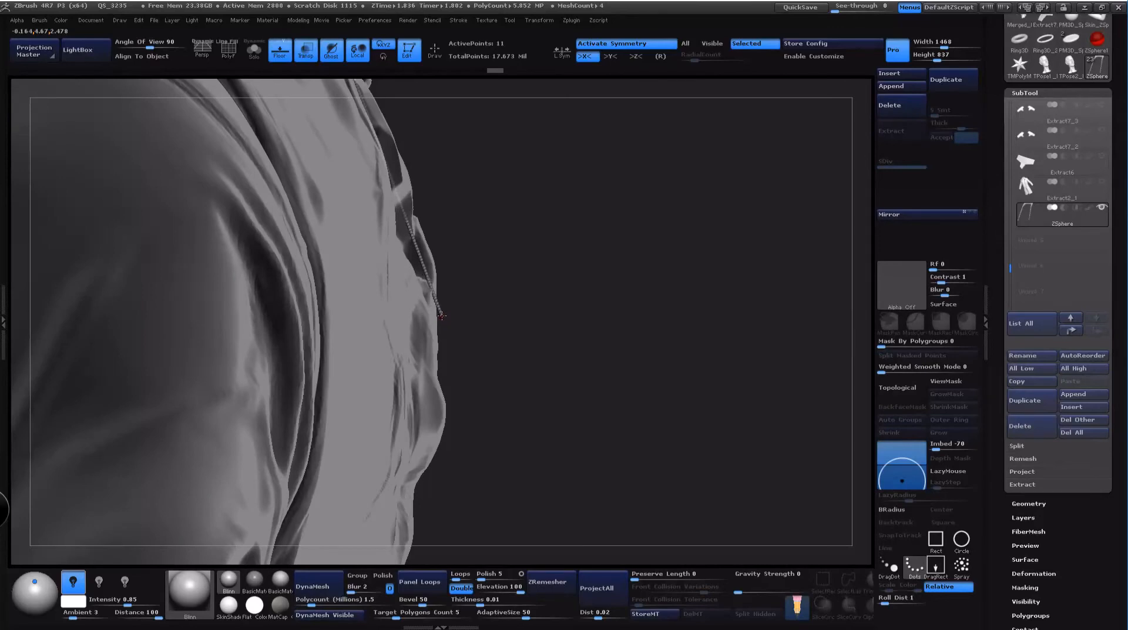
drag(442, 316, 442, 317)
drag(627, 264, 529, 276)
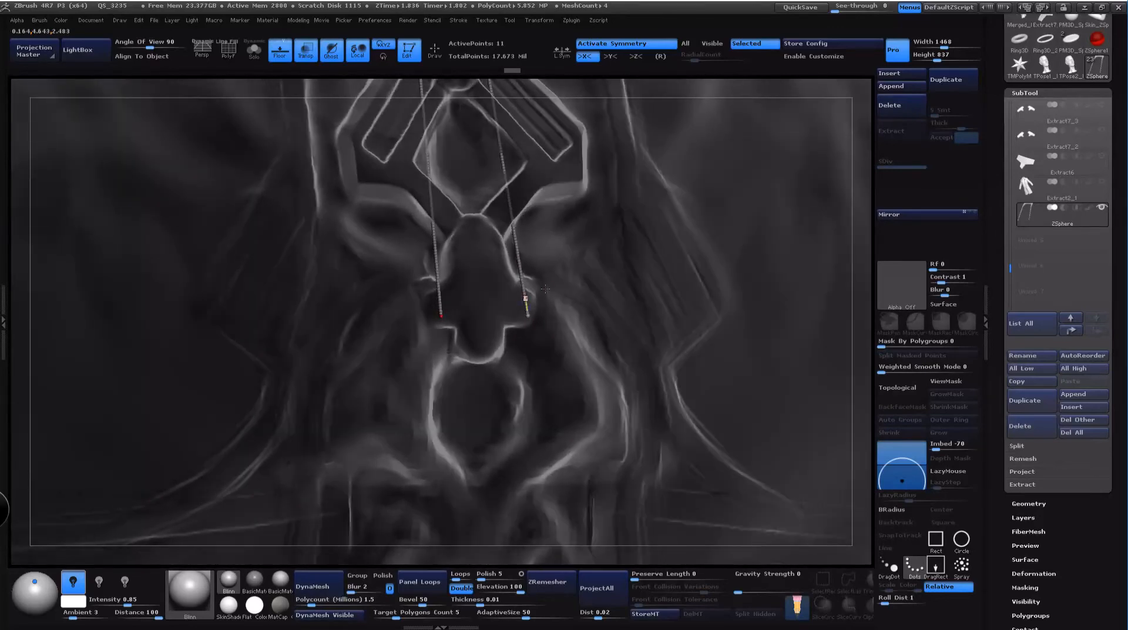
Step: Resize the rod-joint, bar-corner and root ZSpheres to even out the tube's thickness
alt+drag(866, 162, 820, 143)
alt+drag(863, 88, 799, 362)
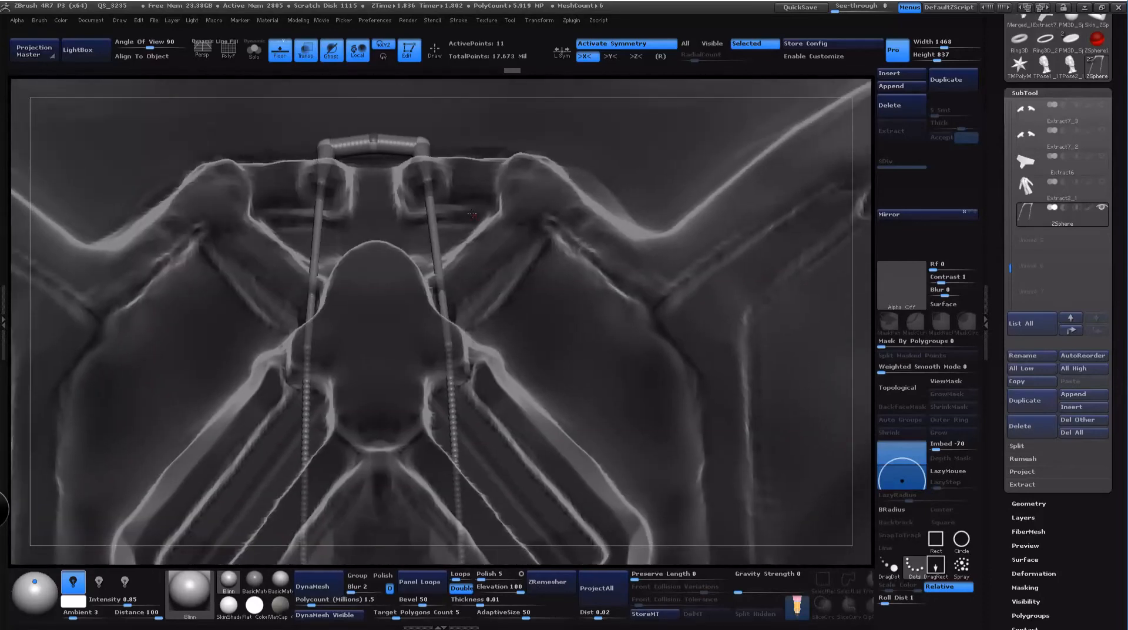
drag(446, 344, 444, 317)
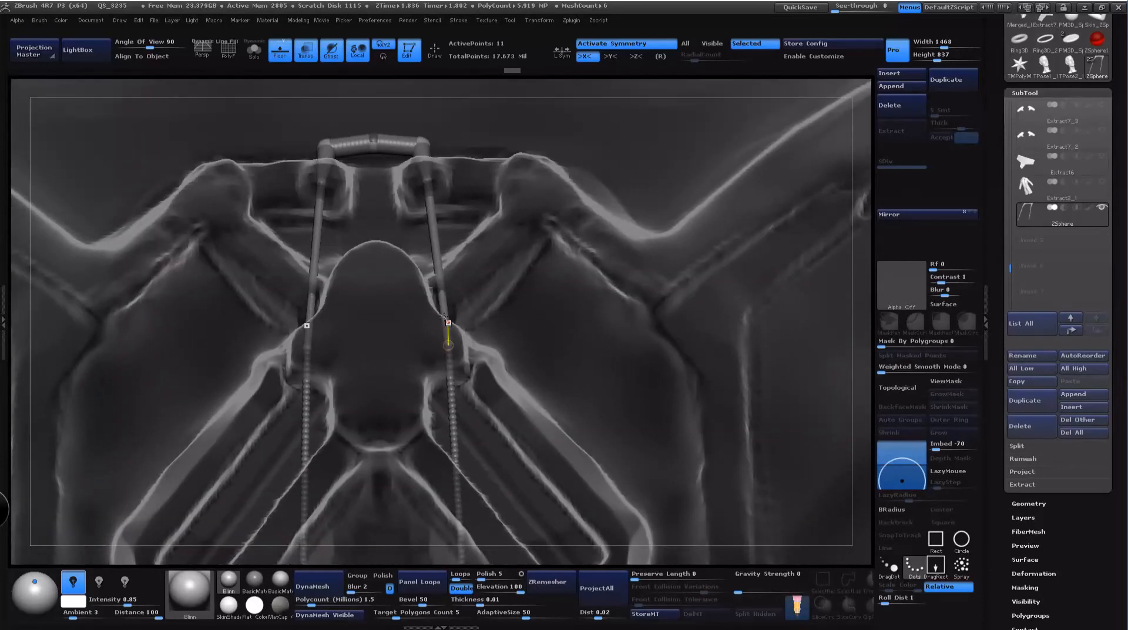
click(450, 347)
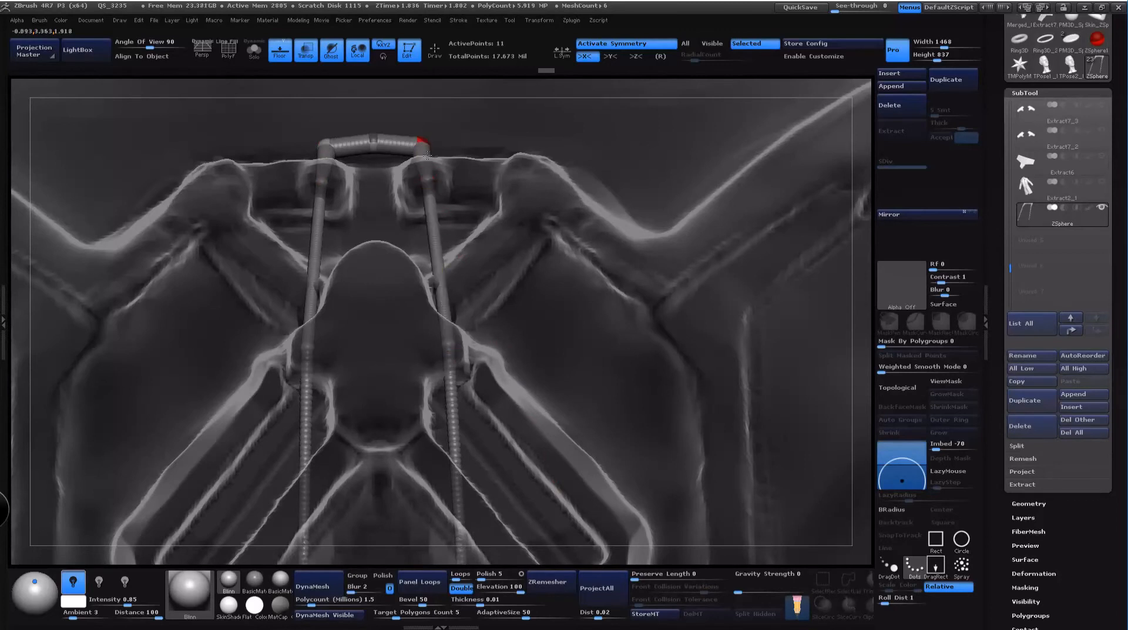
click(373, 141)
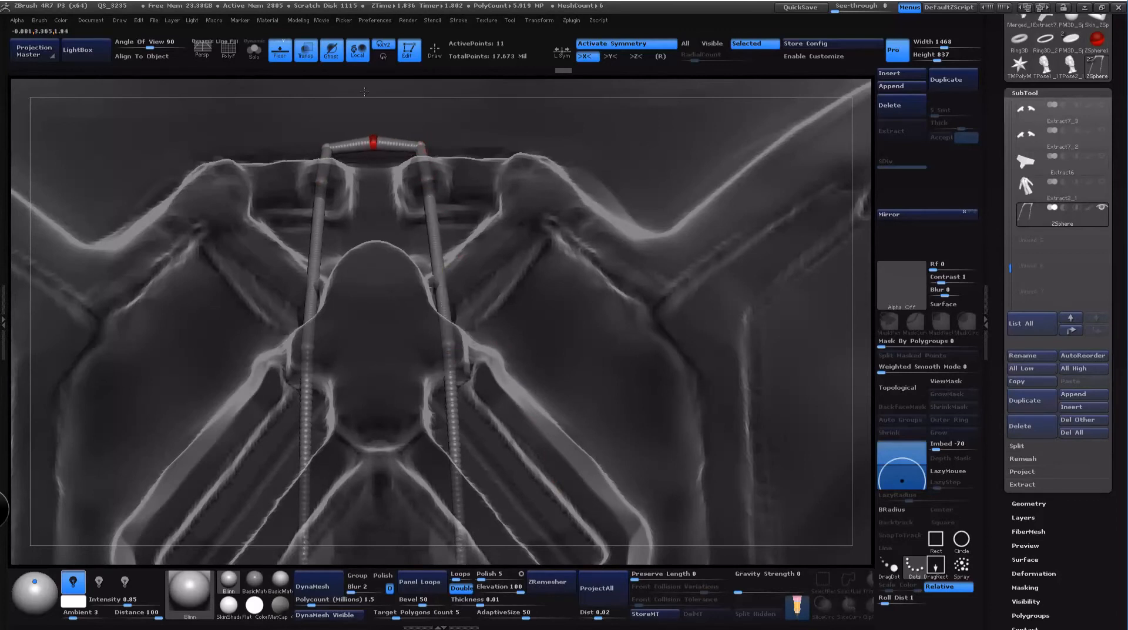
drag(362, 70, 362, 66)
alt+drag(842, 65, 826, 13)
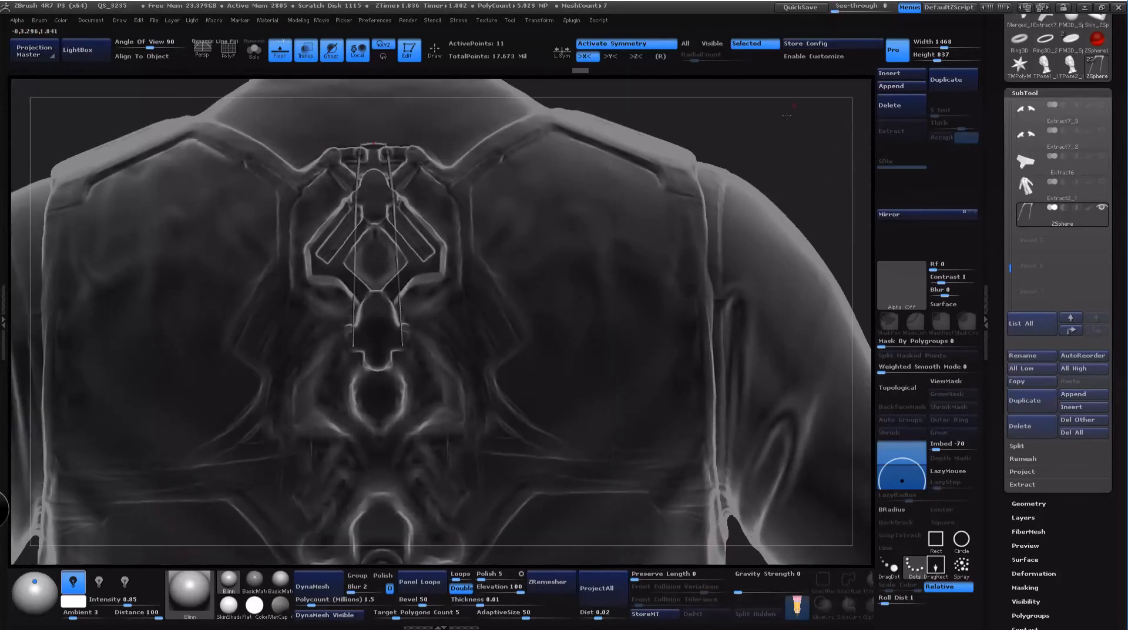
alt+drag(765, 167, 855, 103)
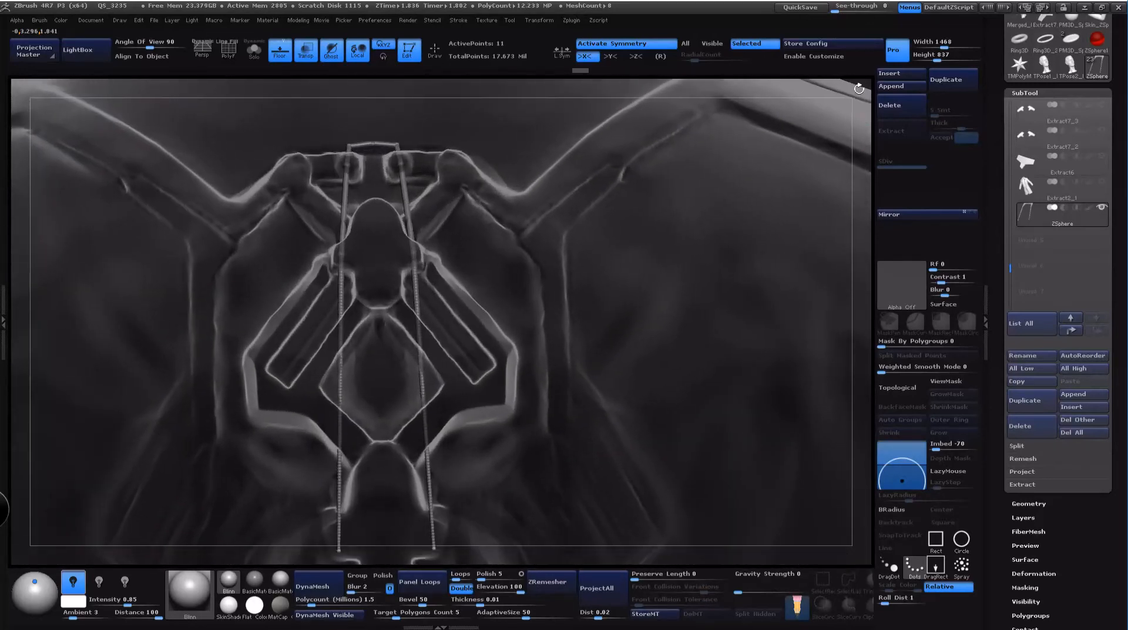
alt+drag(852, 177, 823, 108)
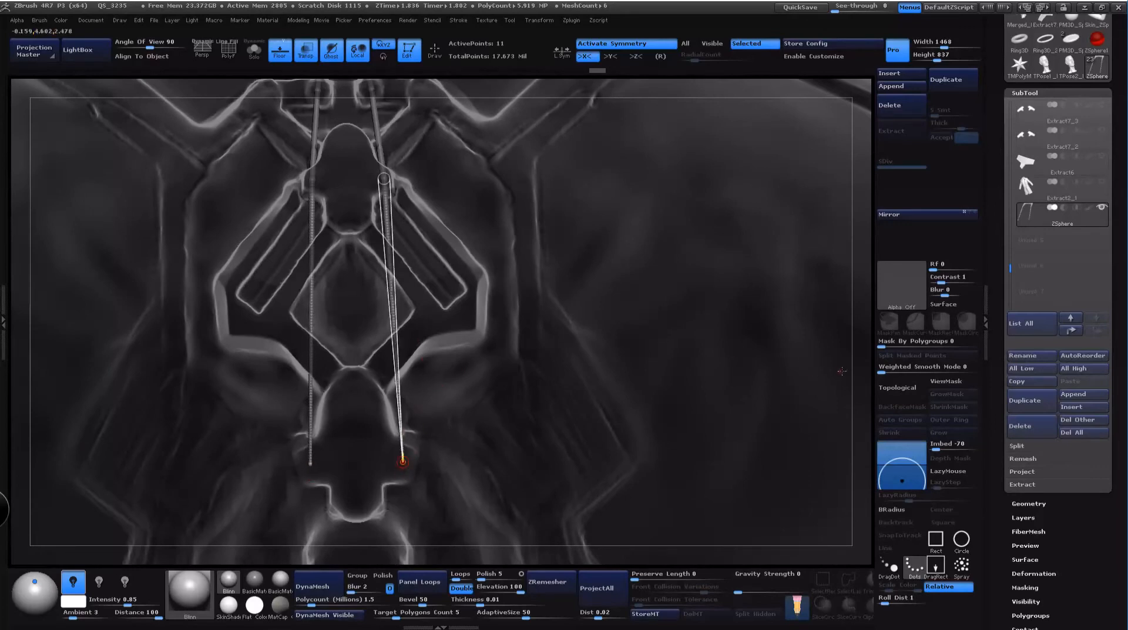
Step: Insert a mirrored ZSphere pair midway along the long rods and move it outward beside the diamond, following the curved surface
mouse_move(861, 367)
mouse_down()
mouse_move(806, 376)
mouse_move(870, 335)
mouse_move(745, 159)
mouse_move(781, 159)
mouse_move(700, 222)
mouse_move(653, 427)
mouse_up()
key(q)
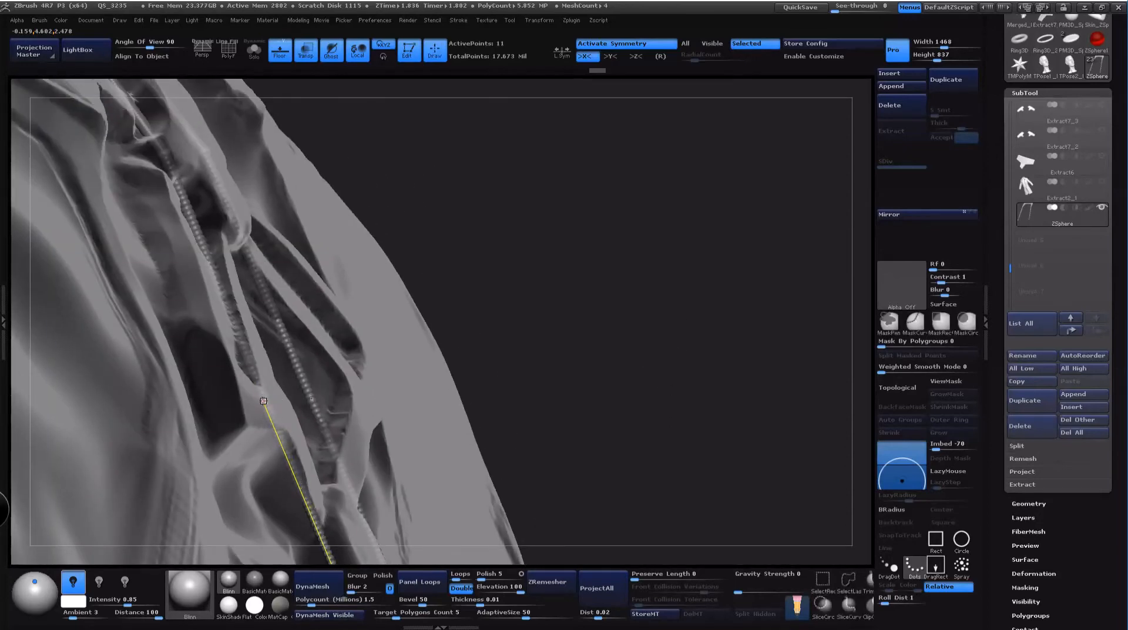
click(267, 404)
key(w)
drag(267, 404, 287, 388)
drag(693, 288, 579, 291)
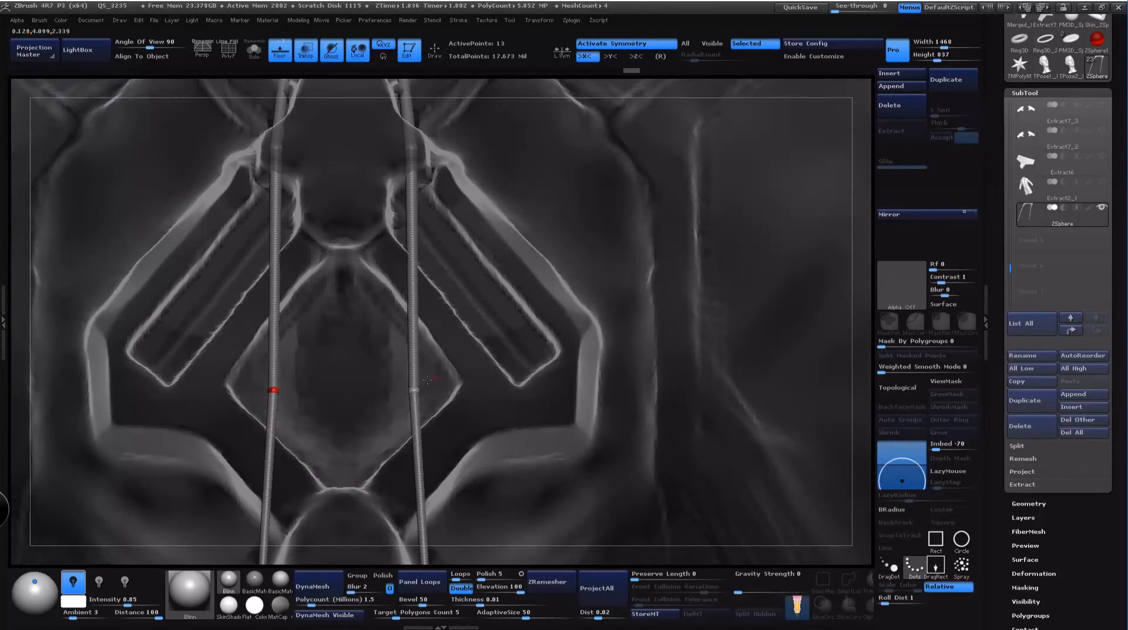
drag(415, 390, 429, 386)
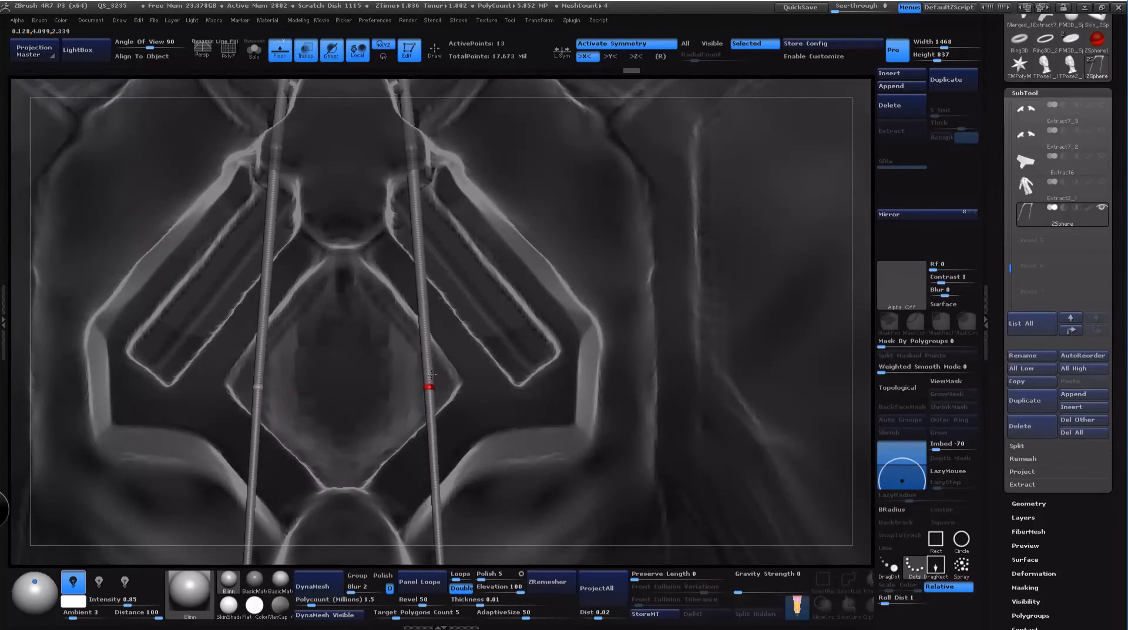
Step: Add a further mirrored ZSphere pair at the tube's lower ends and extend it straight down beyond the lower central plate
alt+drag(865, 180, 718, 19)
drag(726, 126, 739, 206)
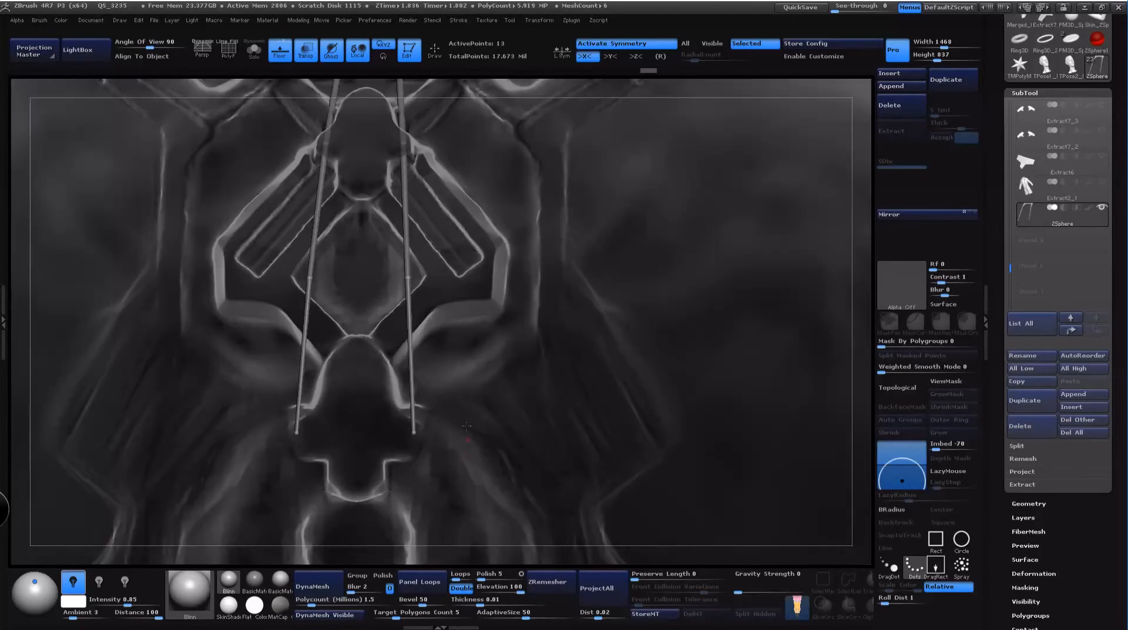
key(q)
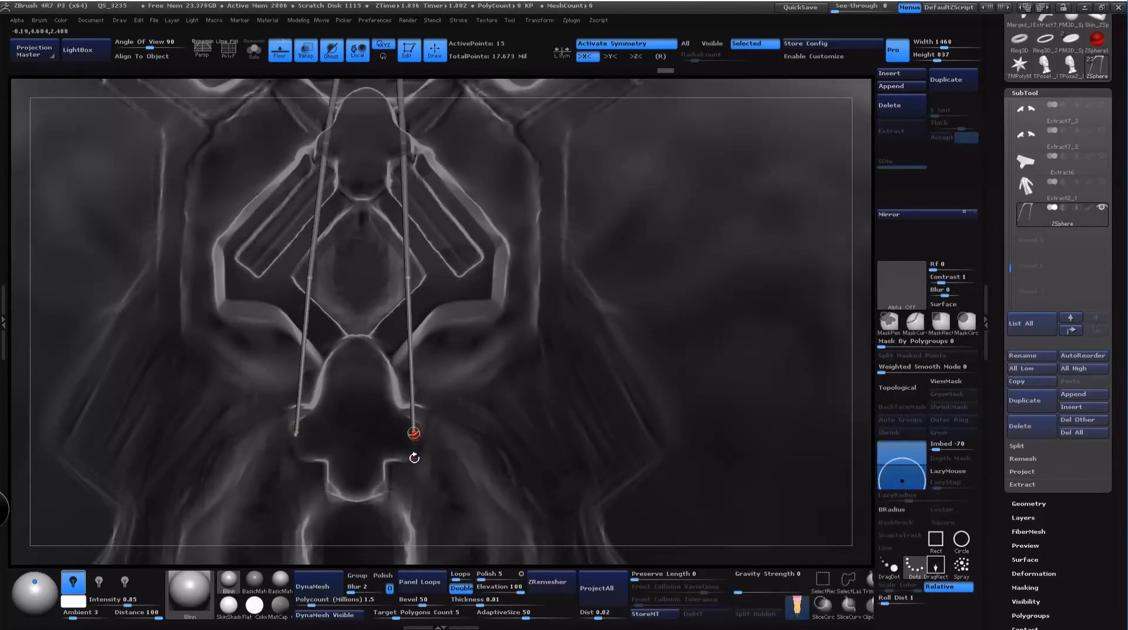
key(w)
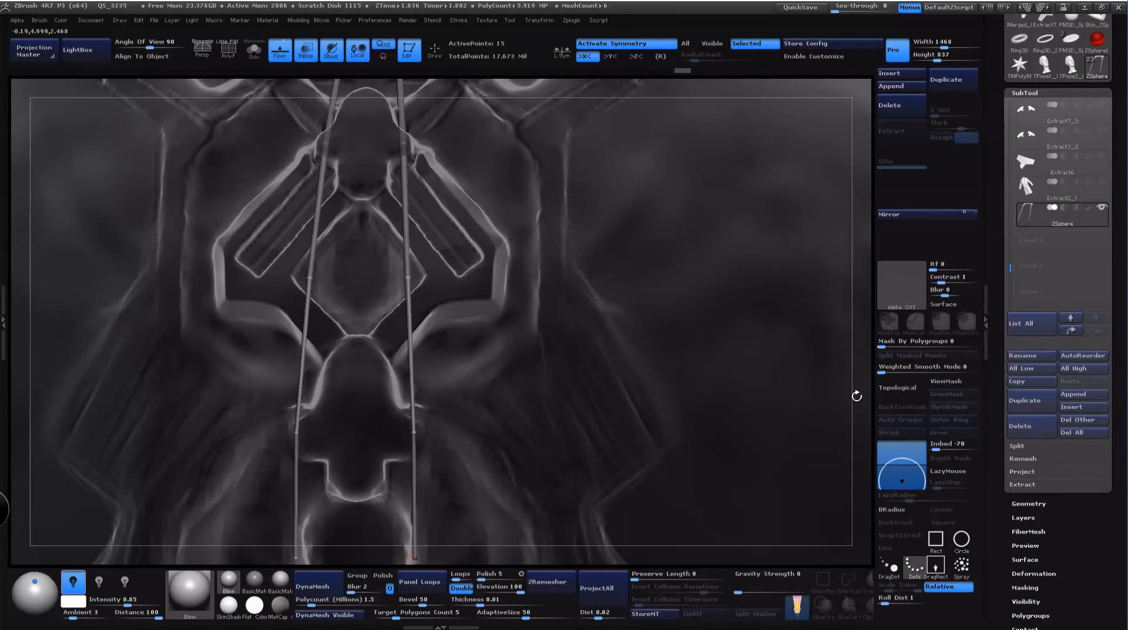
Step: Delete the mirrored ZSphere pair at the tube's lower ends beside the oval recess
drag(858, 393, 731, 225)
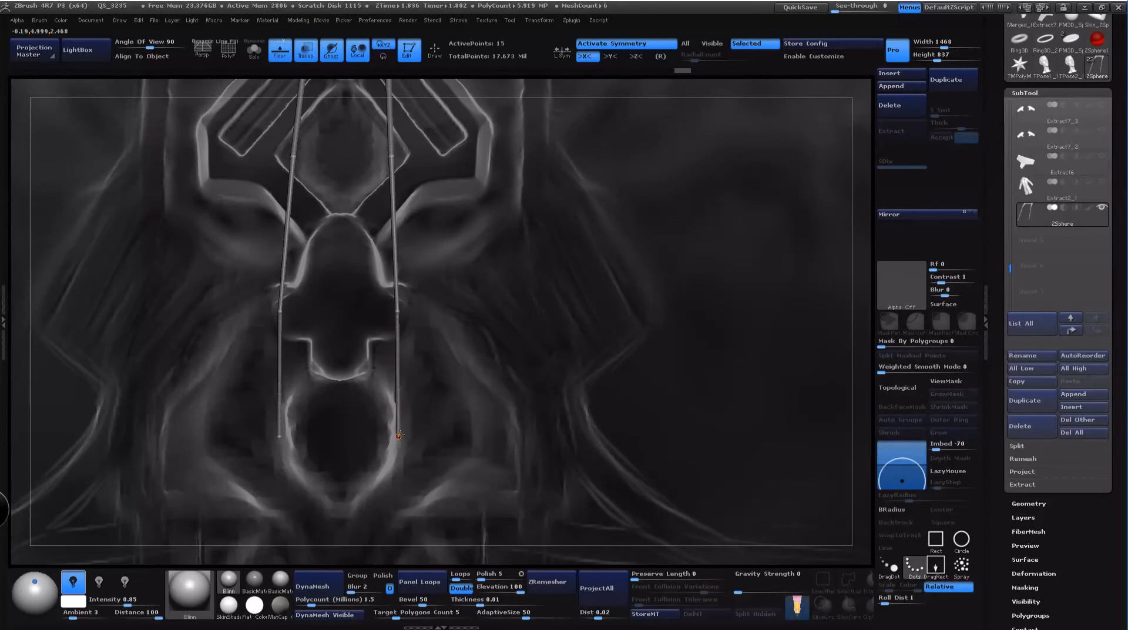
key(q)
alt+click(398, 435)
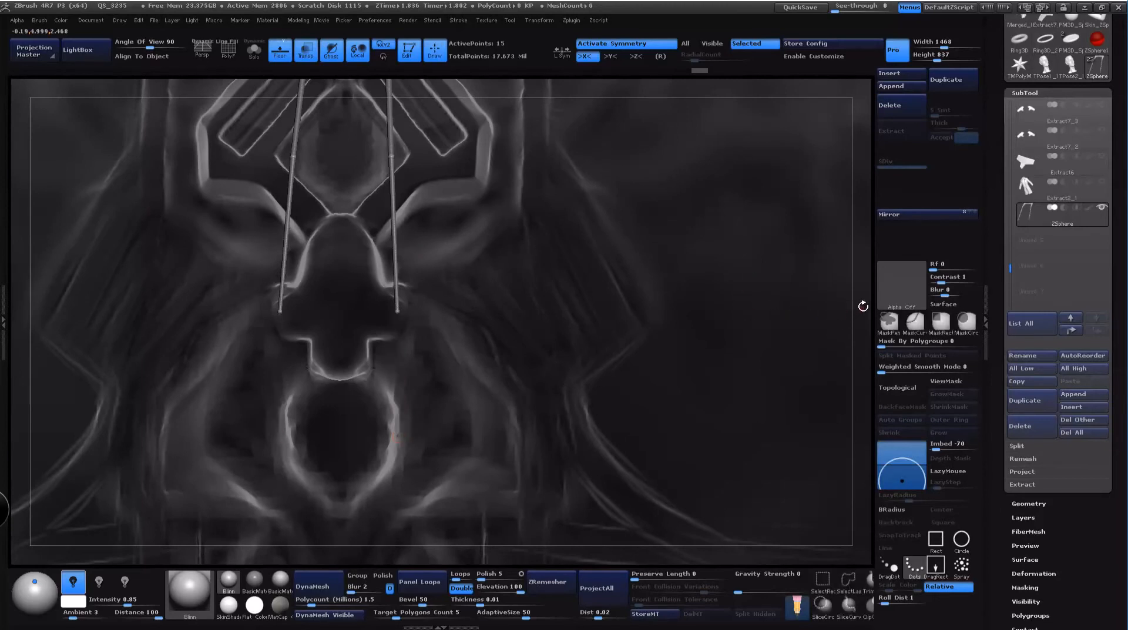
alt+drag(864, 306, 839, 505)
alt+click(395, 439)
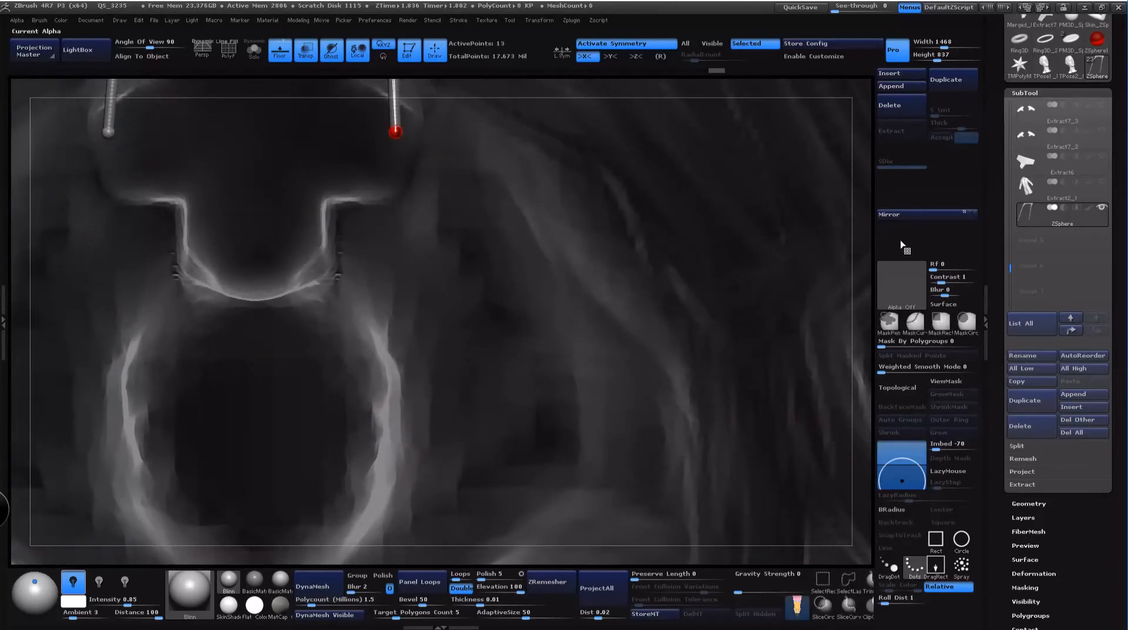
drag(862, 235, 527, 309)
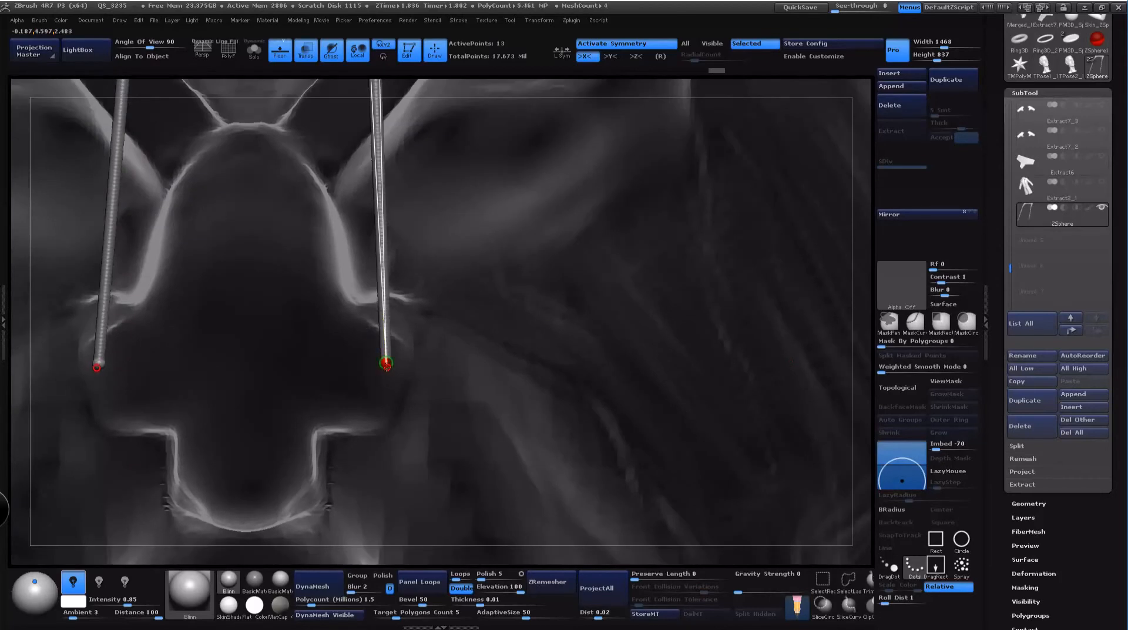
Step: Add a new mirrored ZSphere pair at the tube's lower ends and extend it down just below the oval recess
key(w)
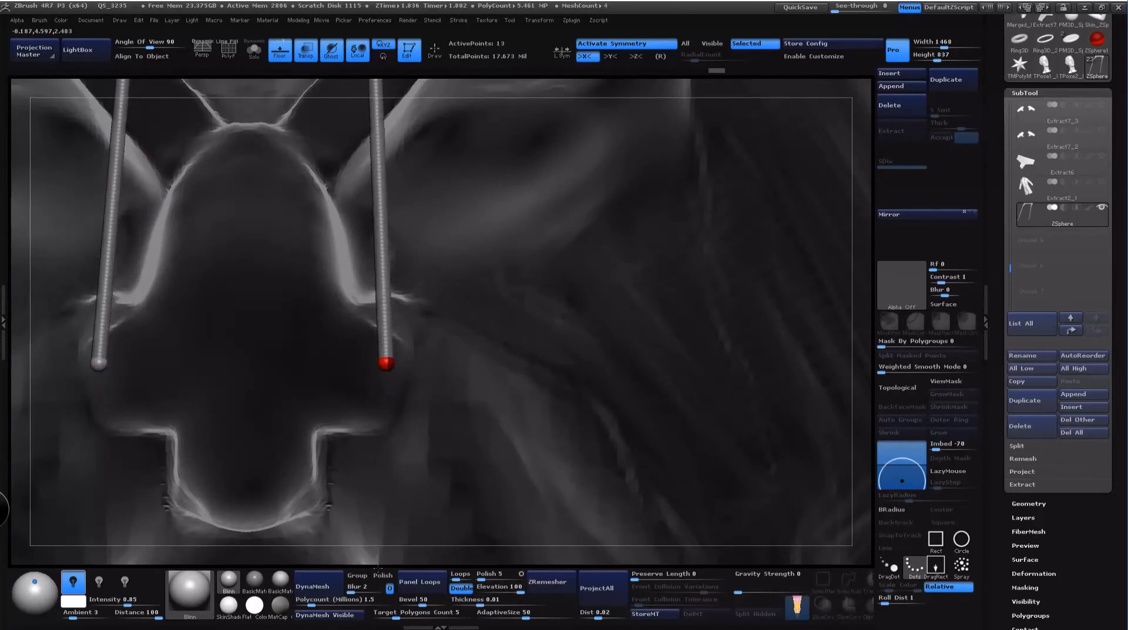
key(q)
click(386, 365)
alt+drag(862, 428, 837, 126)
alt+drag(452, 369, 456, 279)
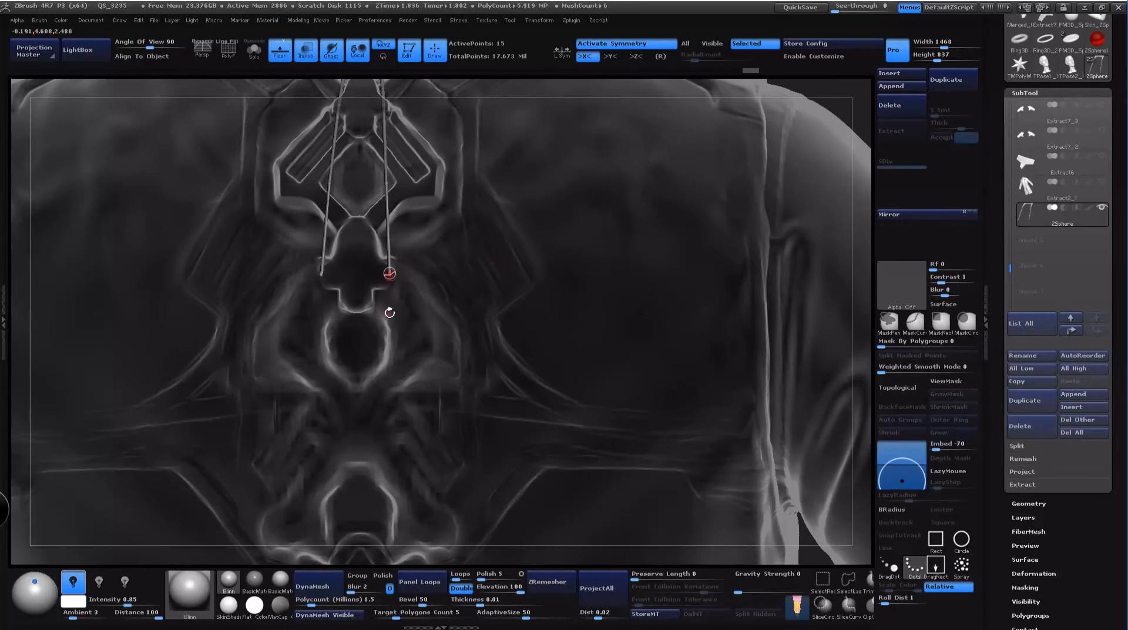
key(w)
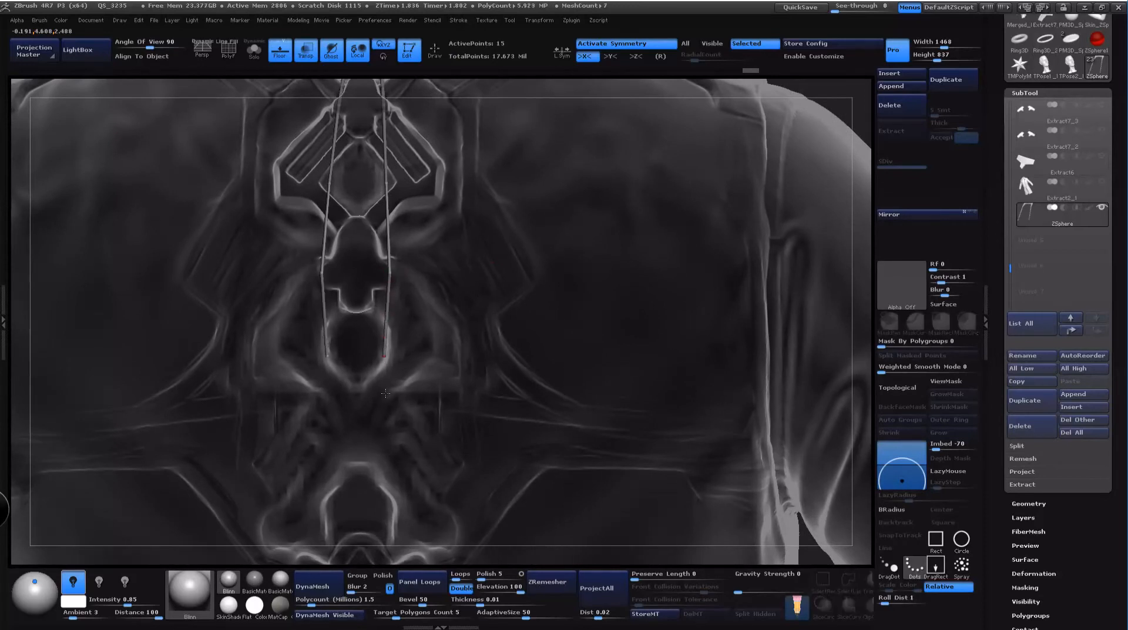
drag(384, 355, 390, 431)
Step: Add another mirrored ZSphere pair at the tube's ends and extend it down to the upper part of the next oval vertebra
alt+drag(867, 352, 830, 182)
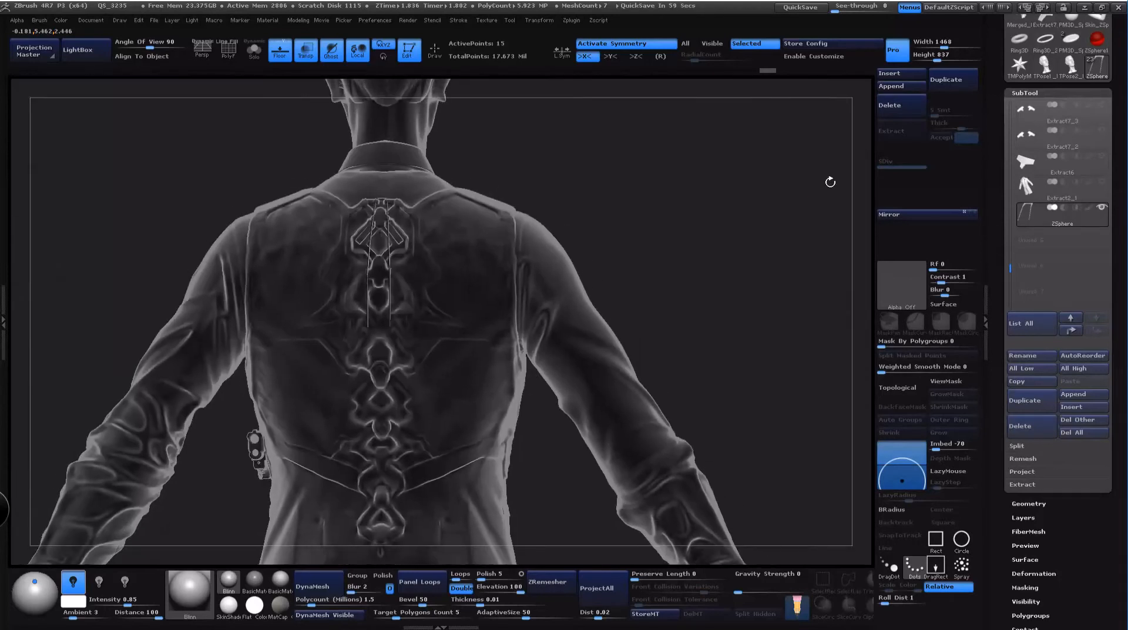
alt+drag(647, 226, 663, 347)
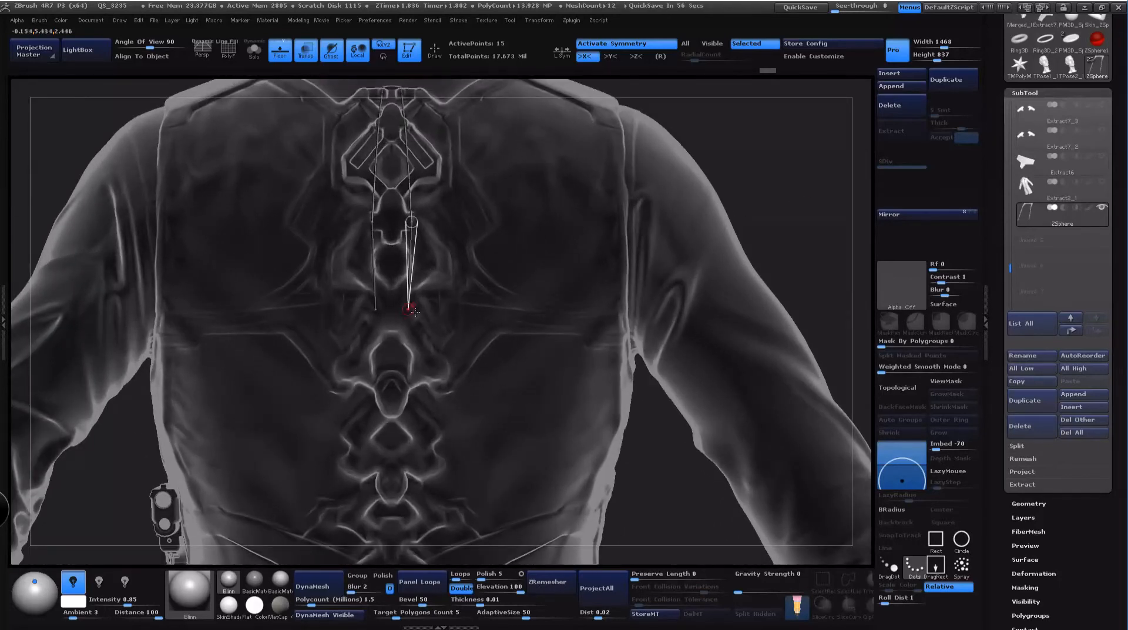
mouse_move(766, 231)
mouse_down()
mouse_move(776, 188)
mouse_move(779, 239)
mouse_up()
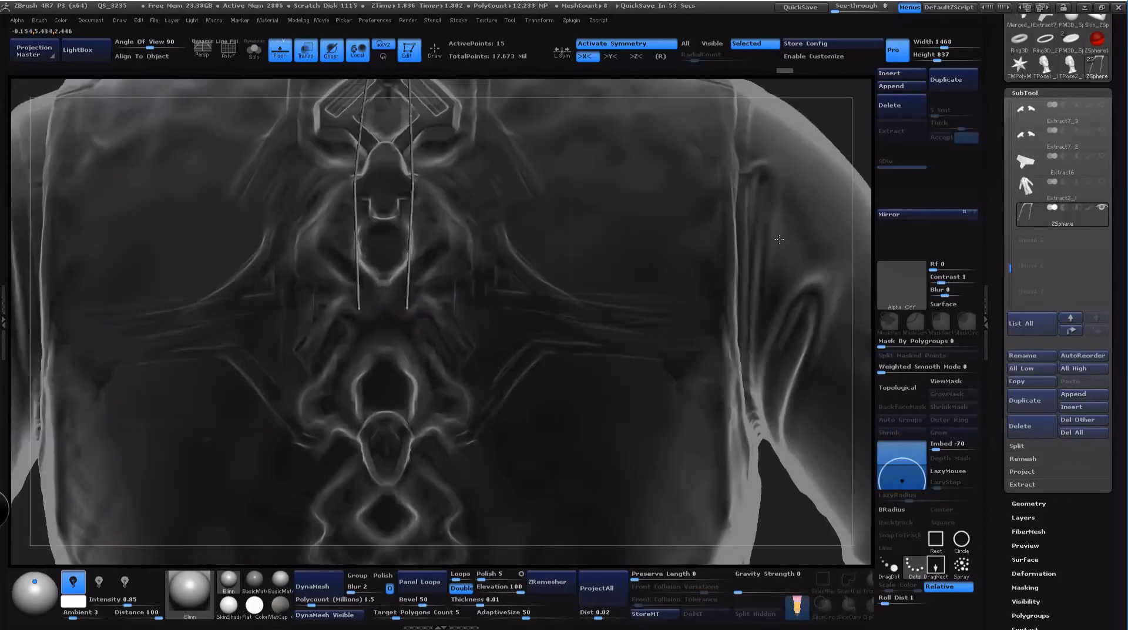
key(q)
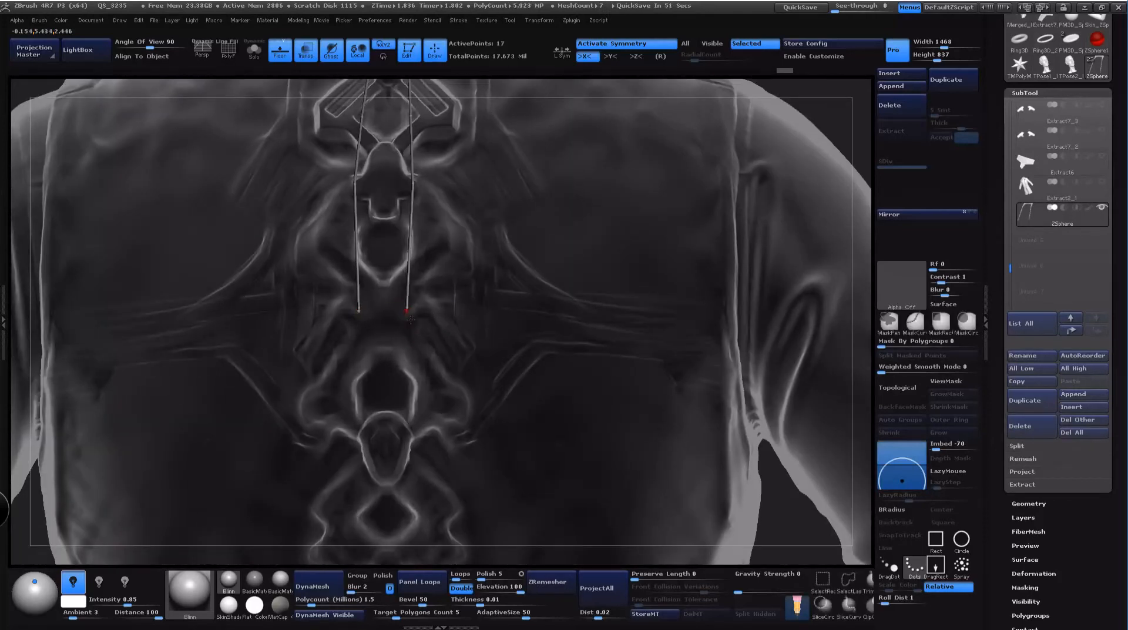
key(w)
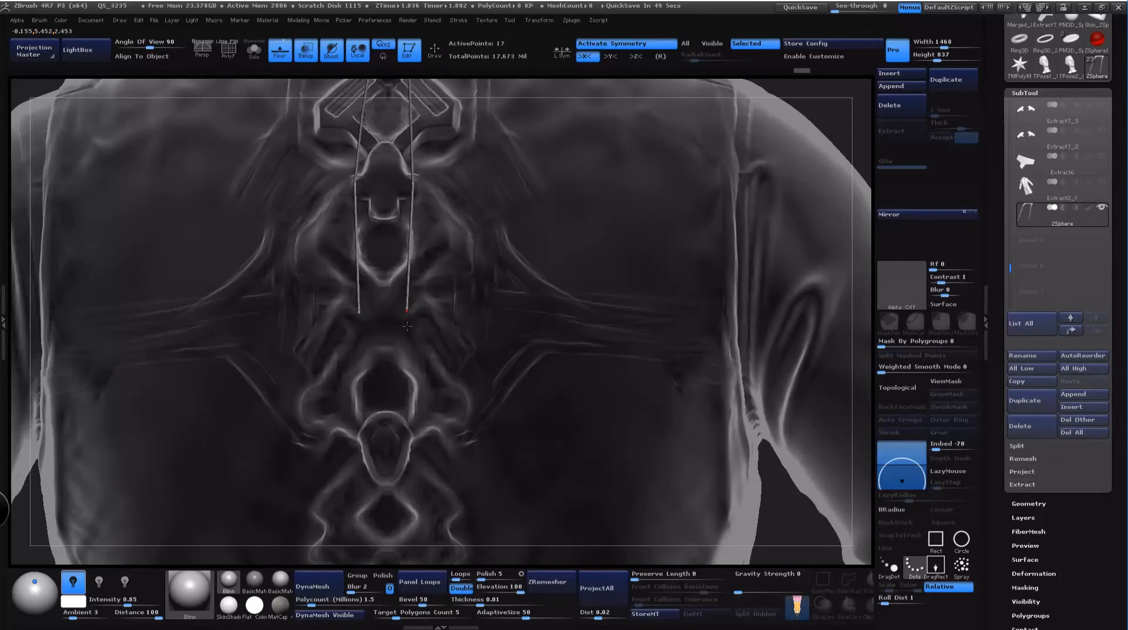
drag(413, 416, 412, 447)
alt+drag(791, 488, 742, 332)
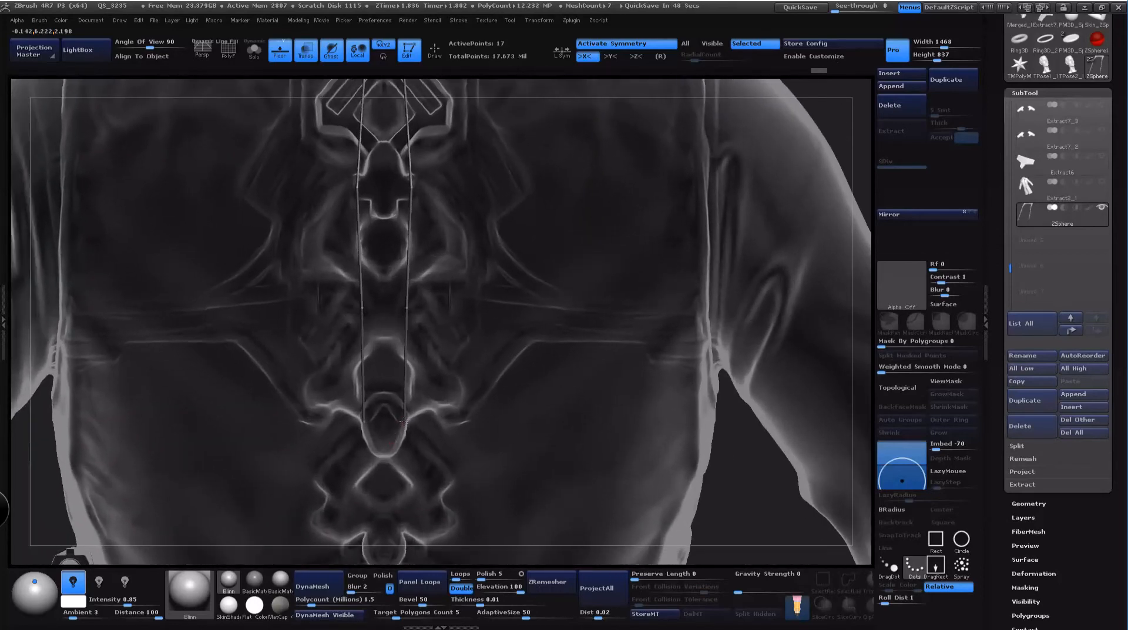
drag(404, 422, 402, 421)
Step: Push the two lowest ZSphere pairs inward in side view so the rods follow the spine's surface
alt+drag(758, 486, 808, 507)
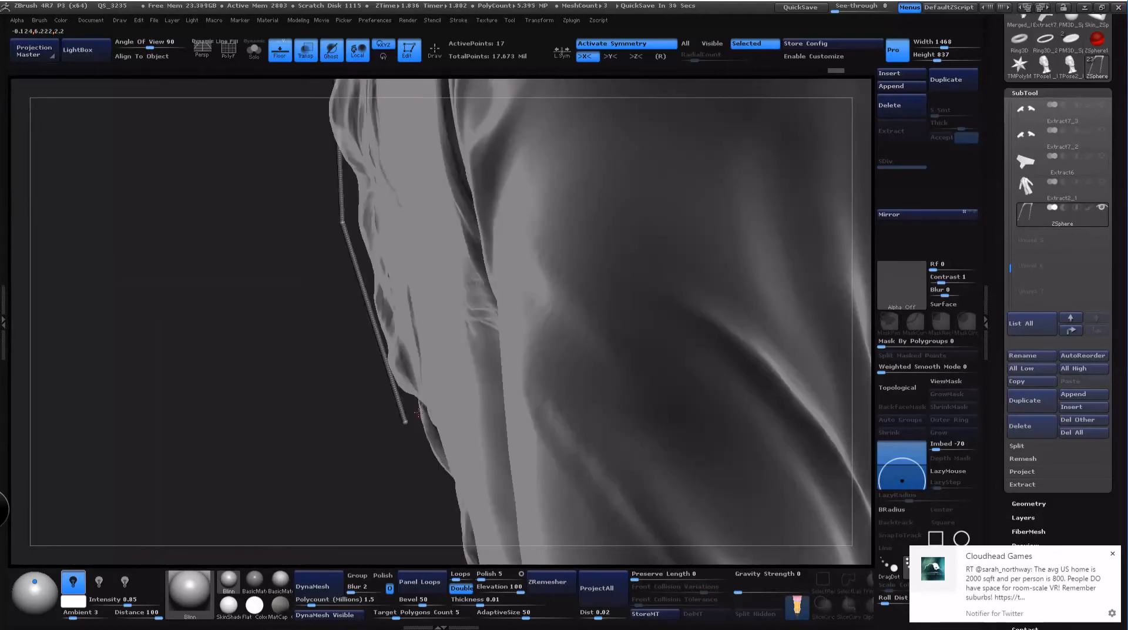
drag(407, 421, 422, 416)
drag(339, 479, 450, 435)
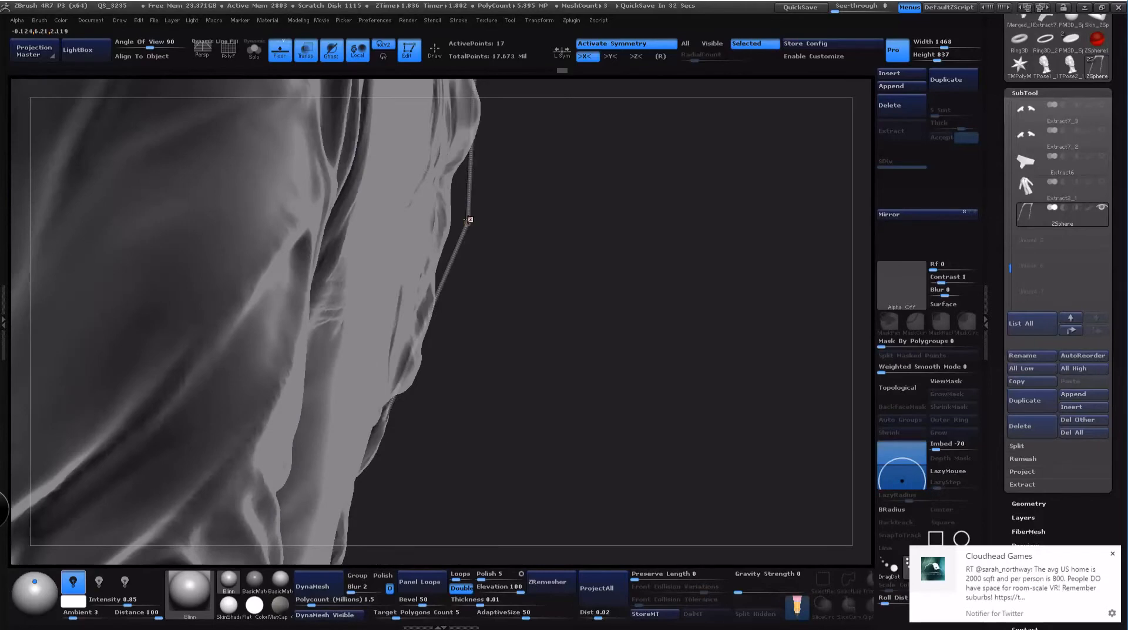
drag(469, 221, 457, 222)
alt+drag(544, 186, 573, 296)
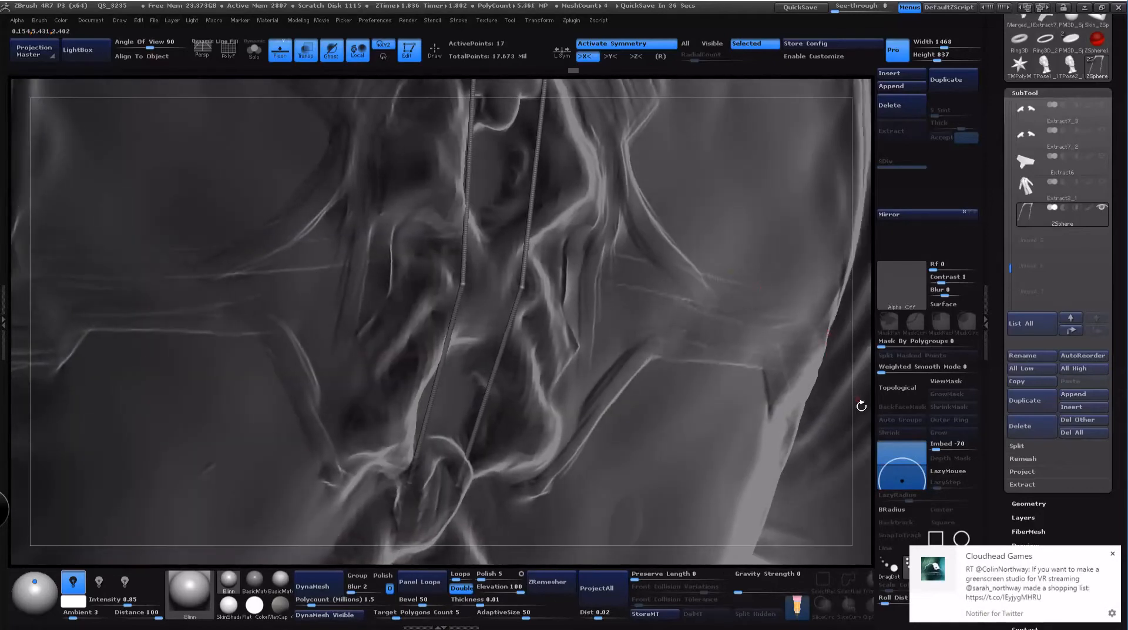
Step: Fine-tune the lowest ZSphere pair from angled views so it rests on the sides of the oval vertebra
drag(861, 406, 723, 200)
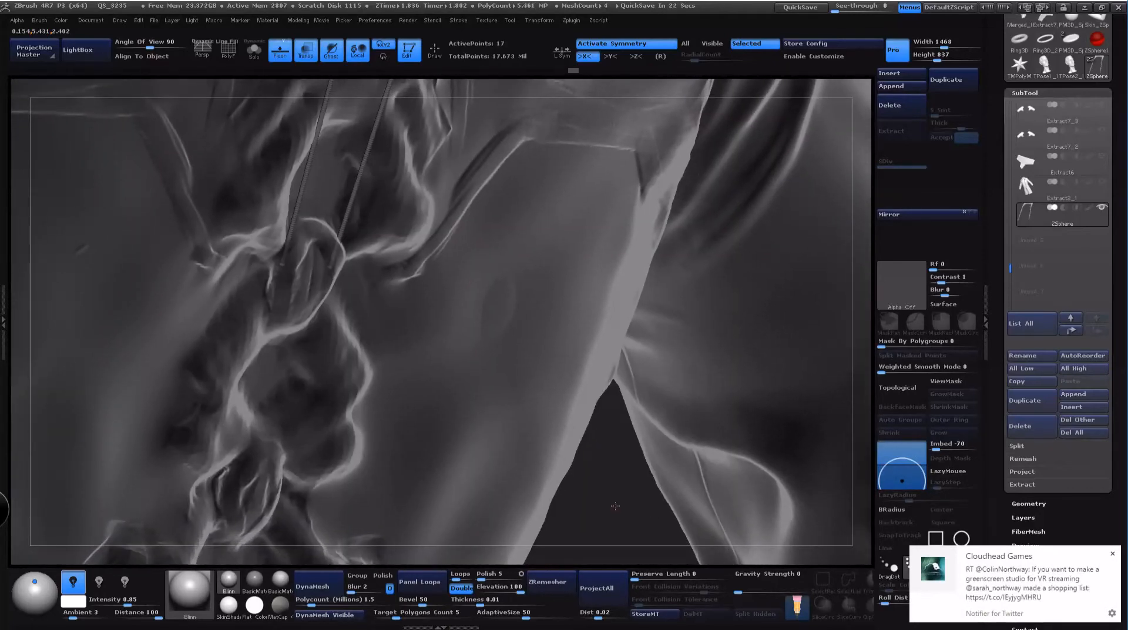
drag(615, 506, 644, 543)
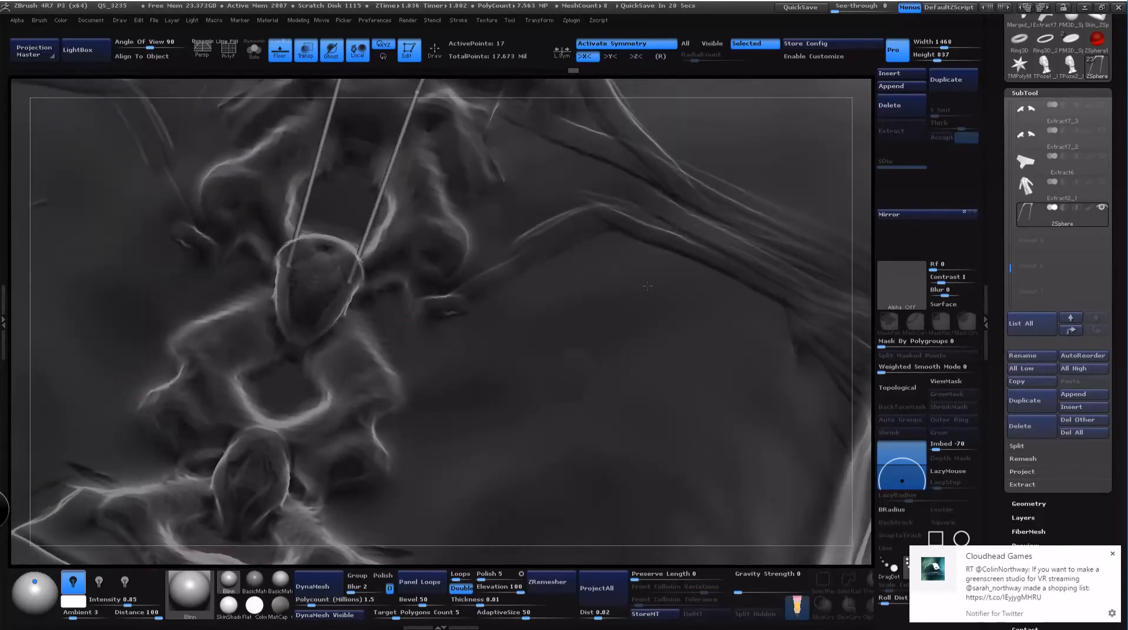
drag(861, 326, 791, 294)
drag(437, 261, 431, 263)
drag(306, 293, 404, 254)
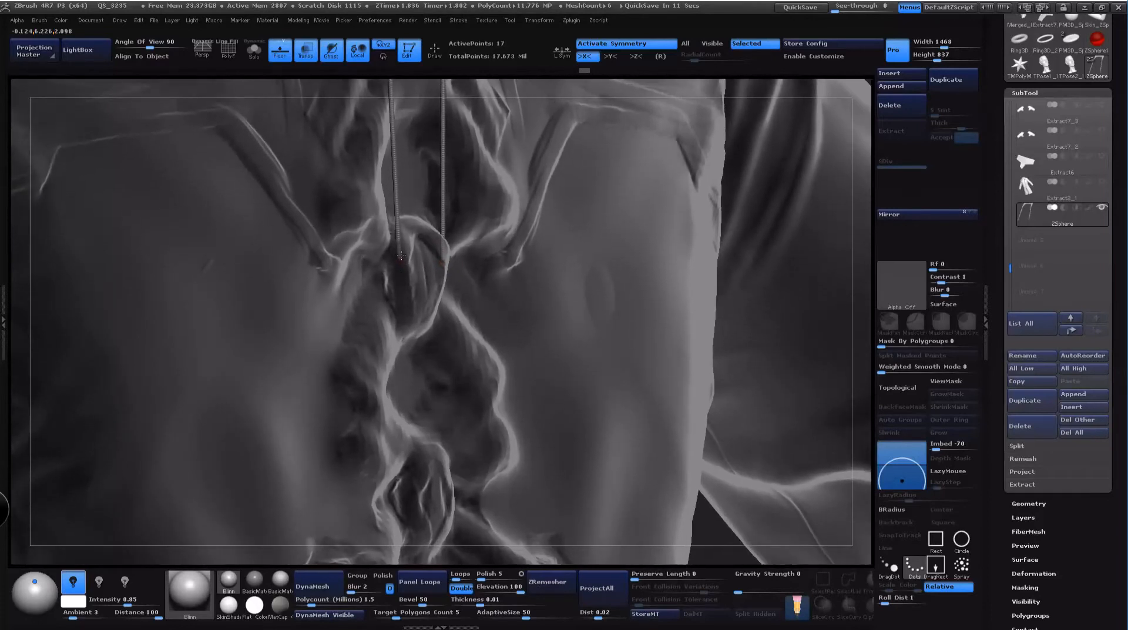
Step: Add a mirrored ZSphere pair at the rod ends and angle it inward down to the tip of the oval vertebra
key(q)
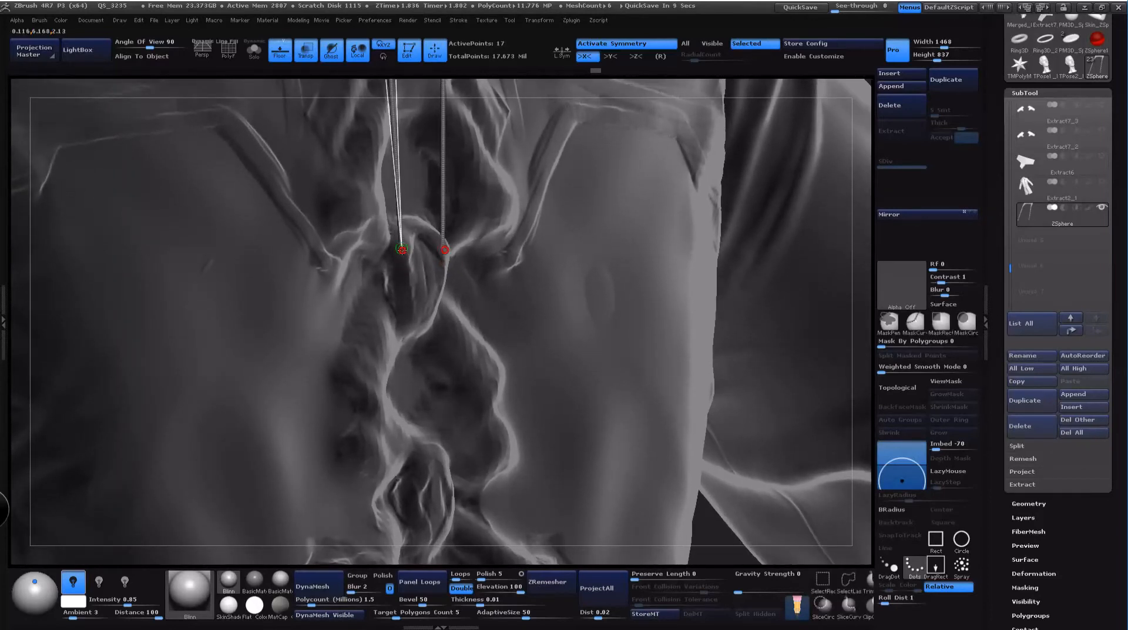
click(402, 250)
key(w)
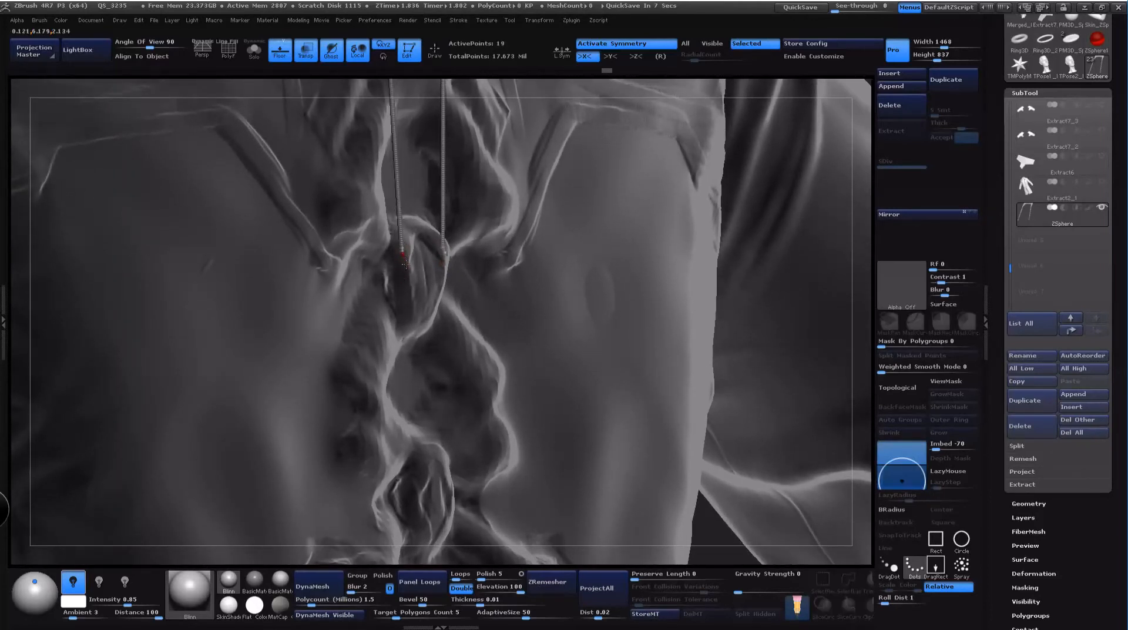
drag(864, 315, 813, 313)
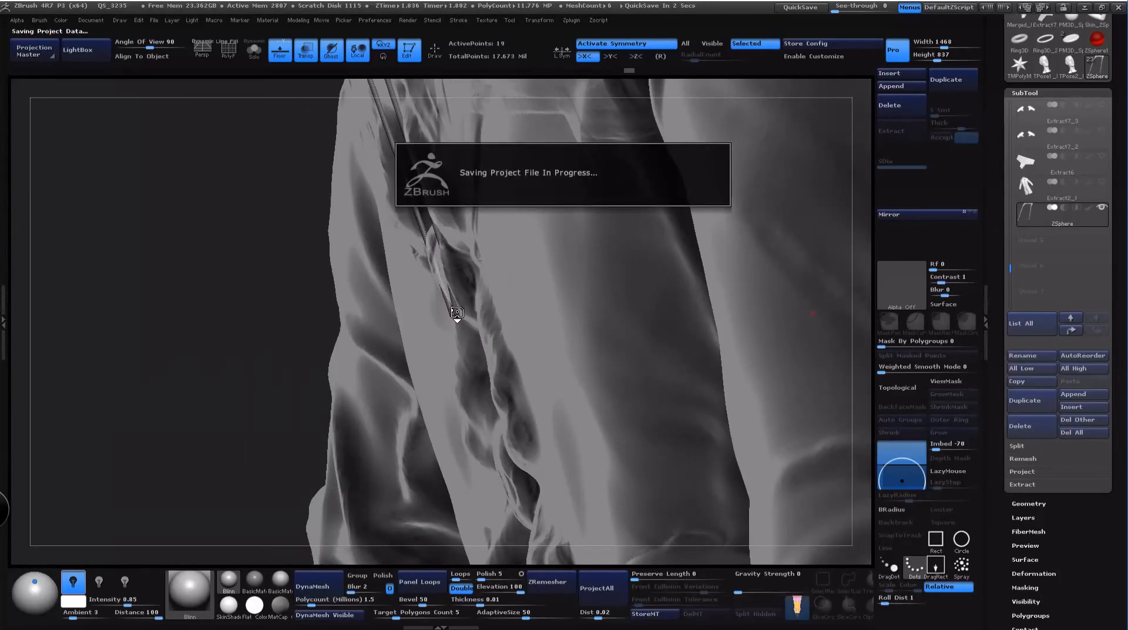
drag(183, 373, 238, 375)
alt+drag(855, 252, 586, 279)
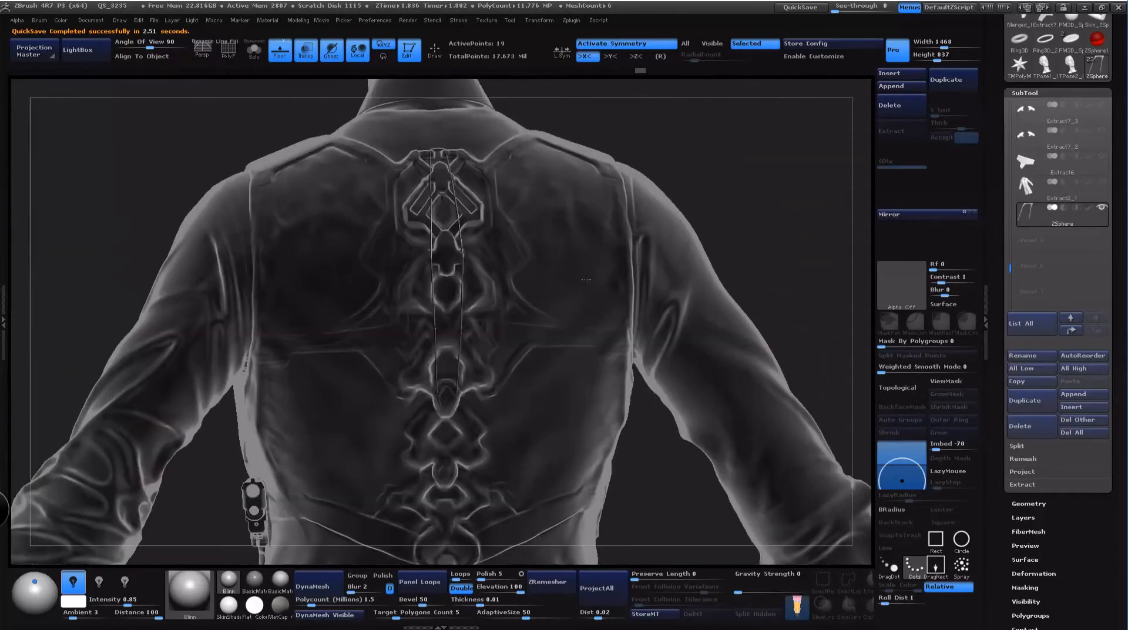
drag(462, 239, 453, 181)
Step: Add a mirrored ZSphere pair at the vertebra's tip and extend it straight down past the diamond-shaped plate
alt+right_drag(557, 435, 557, 306)
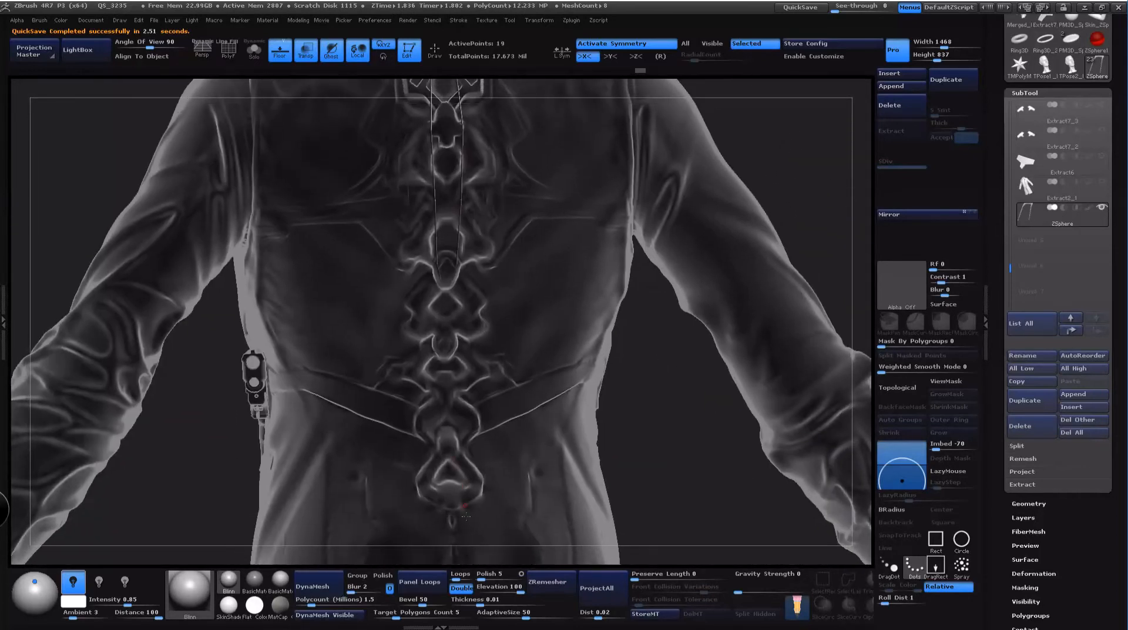
right_drag(672, 427, 846, 378)
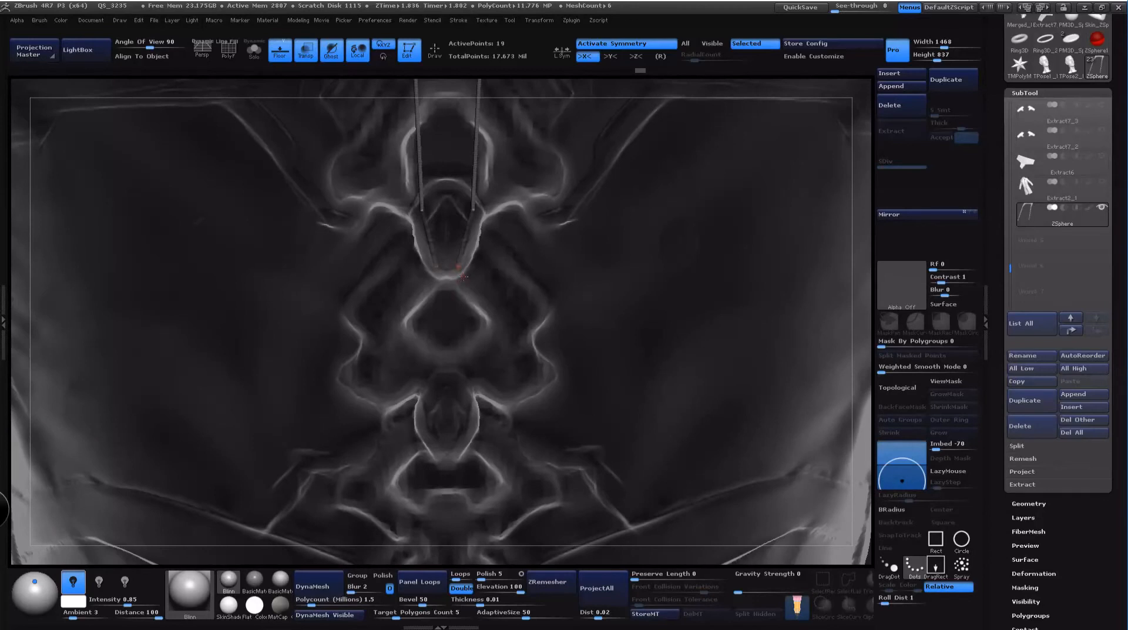
key(q)
key(w)
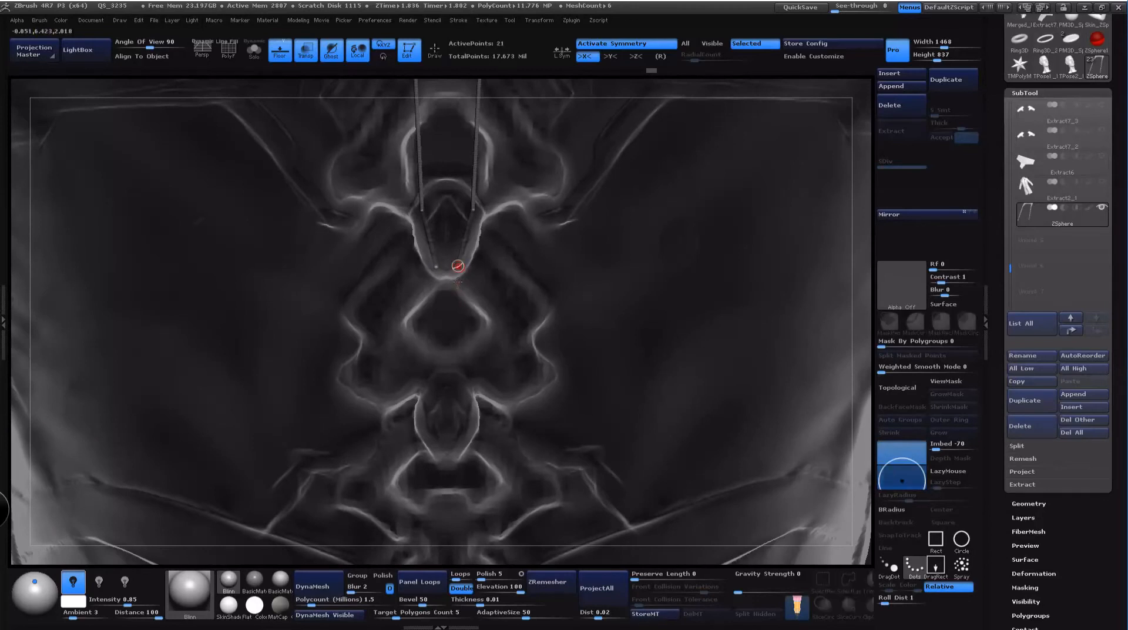
drag(458, 361, 458, 383)
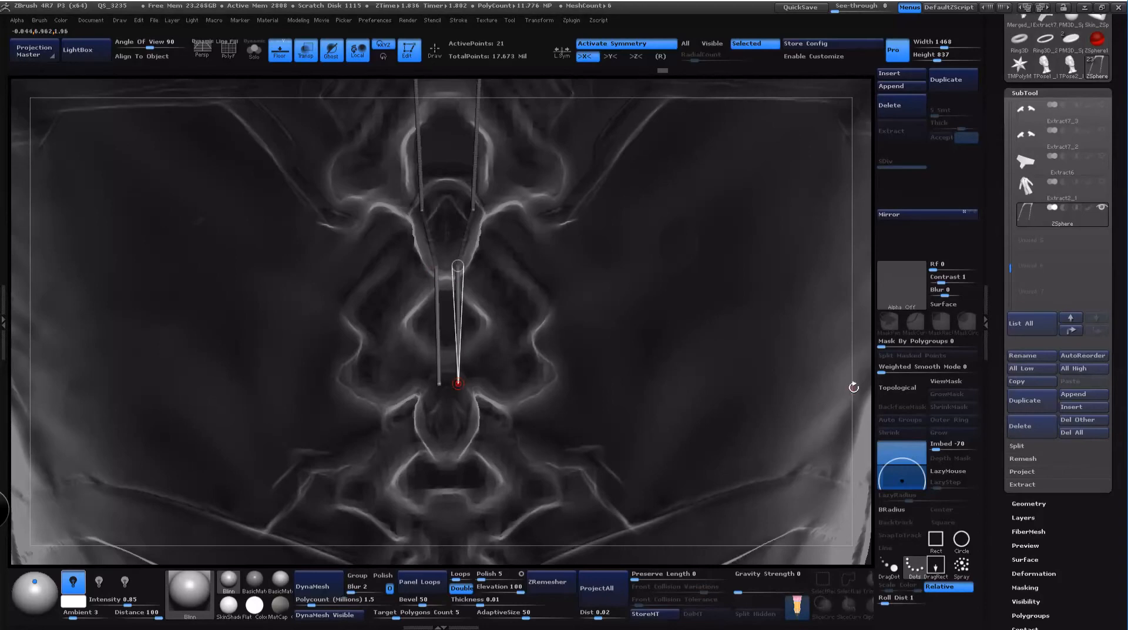
drag(854, 387, 803, 440)
Step: Add a further mirrored ZSphere pair at the rod ends and extend it down over the next oval vertebra
mouse_move(484, 474)
mouse_down()
mouse_move(506, 473)
mouse_move(452, 478)
mouse_move(429, 400)
mouse_move(468, 388)
mouse_move(493, 481)
mouse_move(485, 506)
mouse_up()
key(q)
shift+click(457, 383)
key(w)
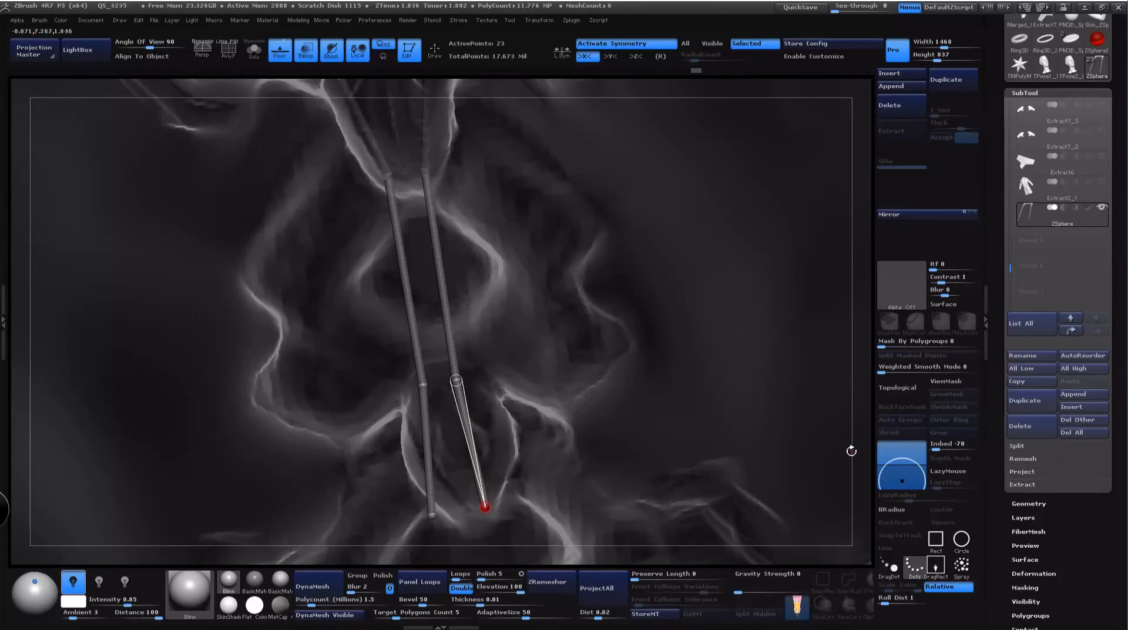
Step: Move the lowest ZSphere pair inward in side view and align it with the lower tip of the oval vertebra
drag(851, 453, 910, 421)
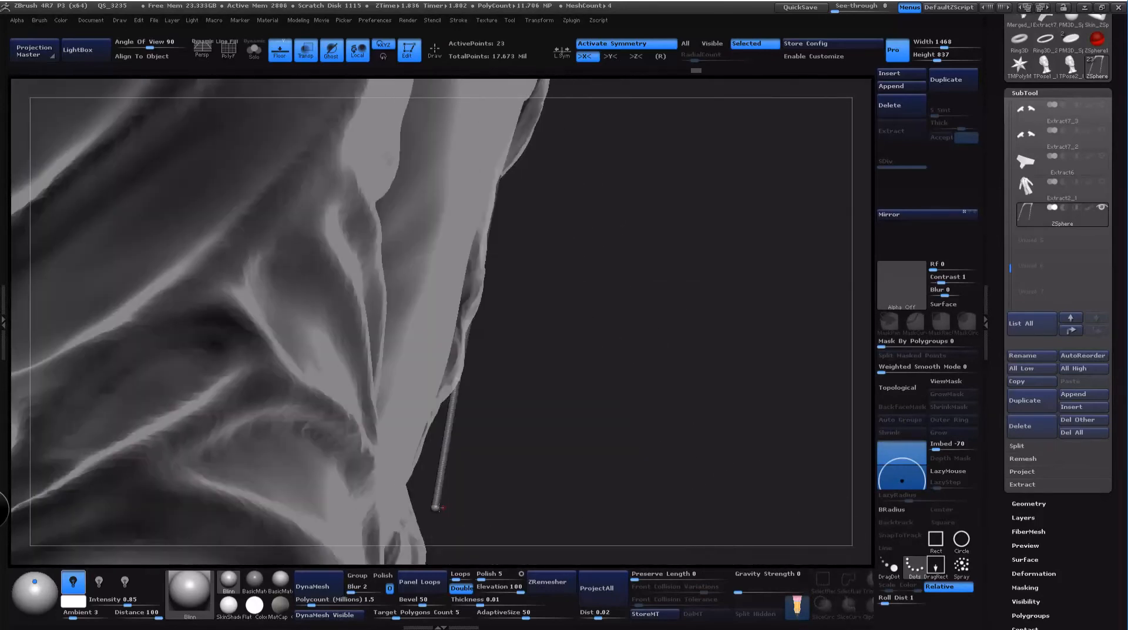
drag(438, 508, 396, 491)
drag(726, 470, 559, 477)
drag(490, 495, 487, 474)
Step: Add a mirrored ZSphere pair at the rod ends and extend it straight down across the wide recess below the vertebra
alt+drag(863, 401, 825, 134)
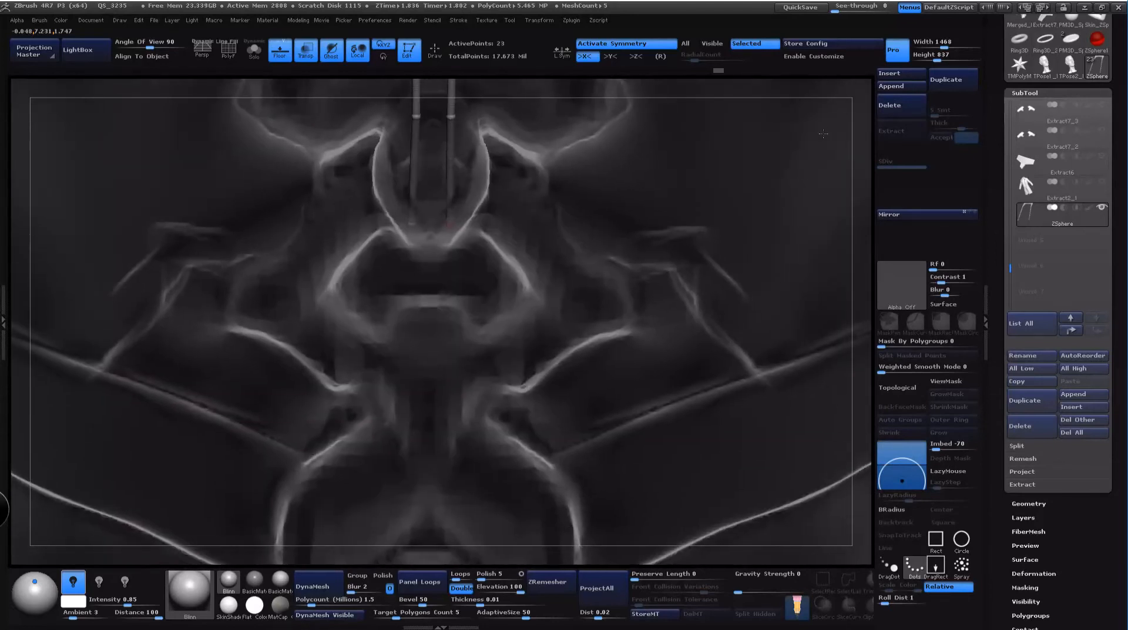
key(q)
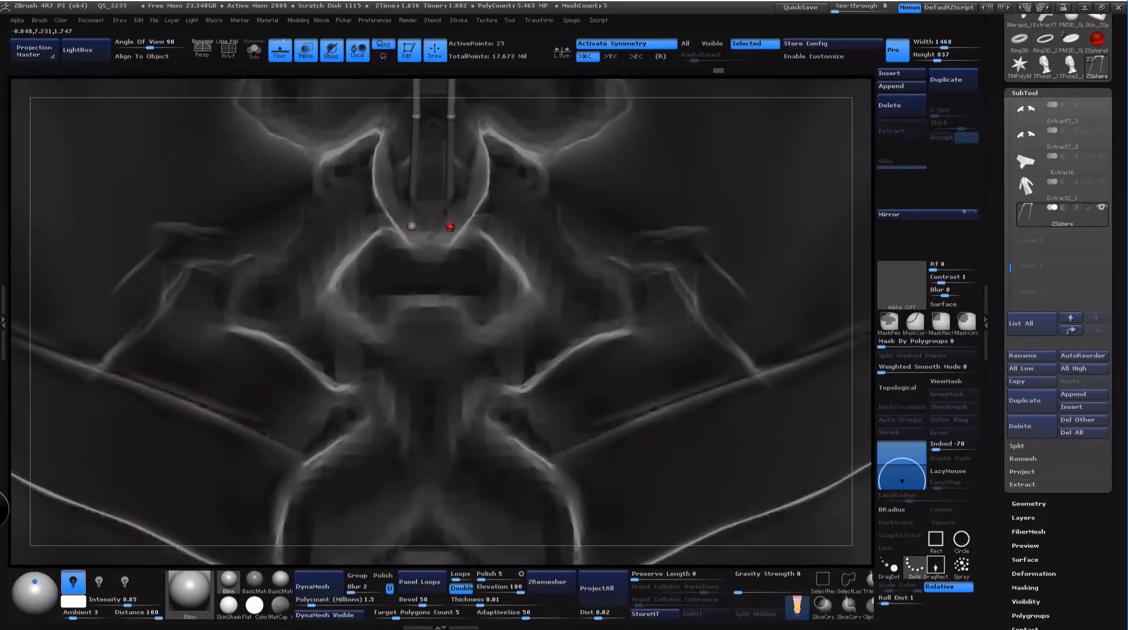
key(w)
mouse_move(451, 227)
mouse_down()
mouse_move(448, 350)
mouse_move(447, 333)
mouse_up()
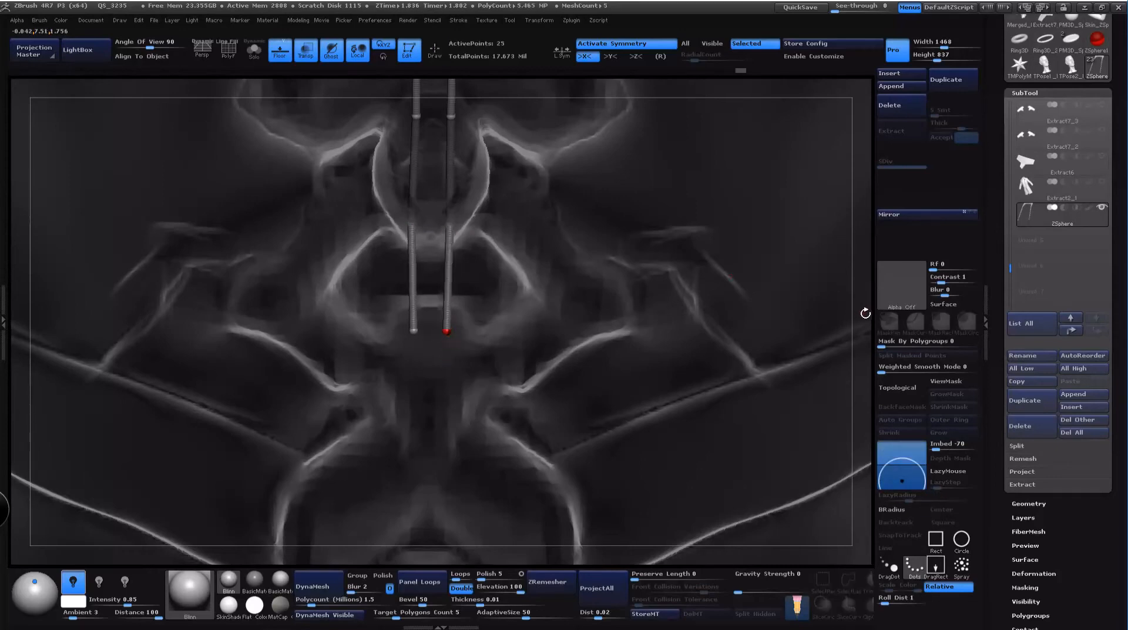
Step: Add a mirrored ZSphere pair to the lower ends of the two spine strands and move it down along the lower back, following the surface
drag(866, 313, 915, 315)
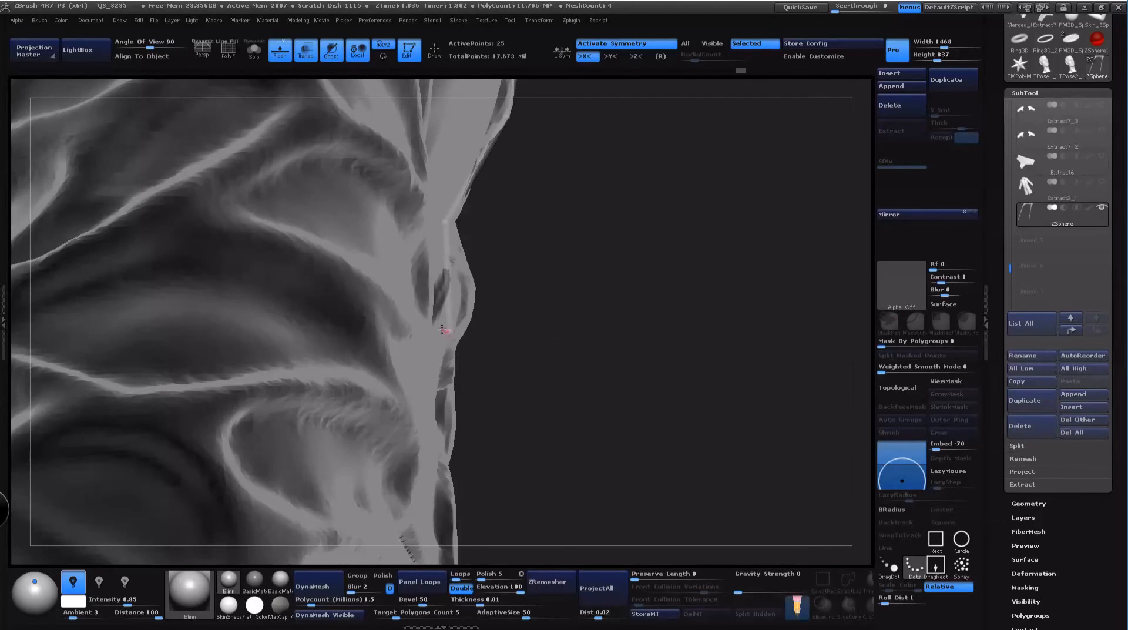
mouse_move(472, 333)
mouse_down()
mouse_move(427, 334)
mouse_move(484, 333)
mouse_up()
key(q)
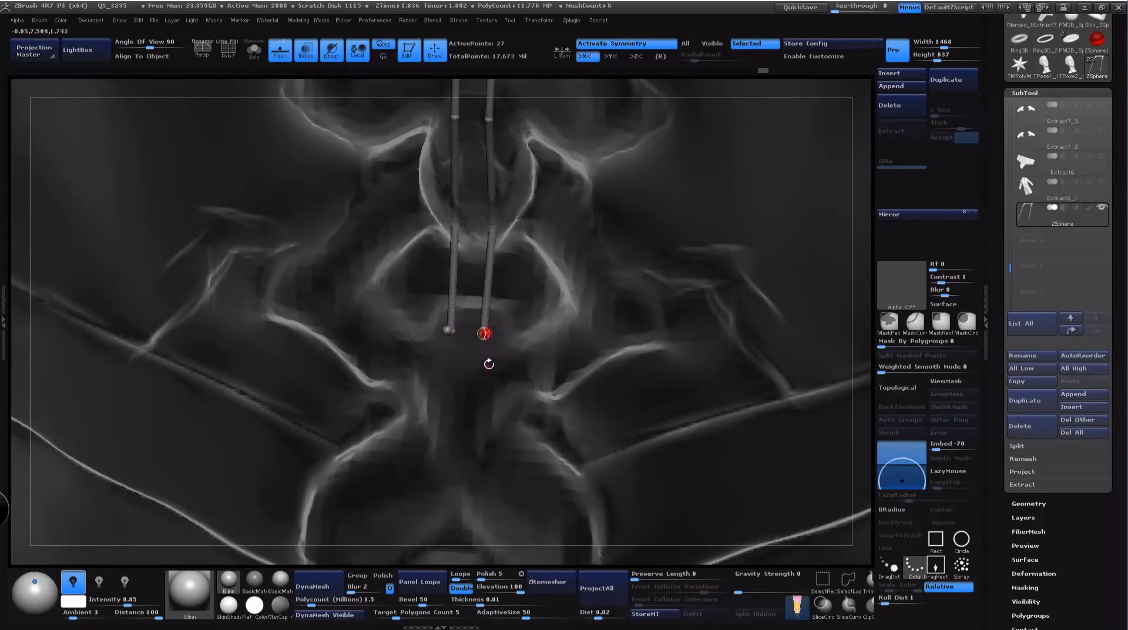
key(w)
drag(489, 403, 472, 450)
drag(859, 393, 869, 388)
drag(476, 451, 488, 450)
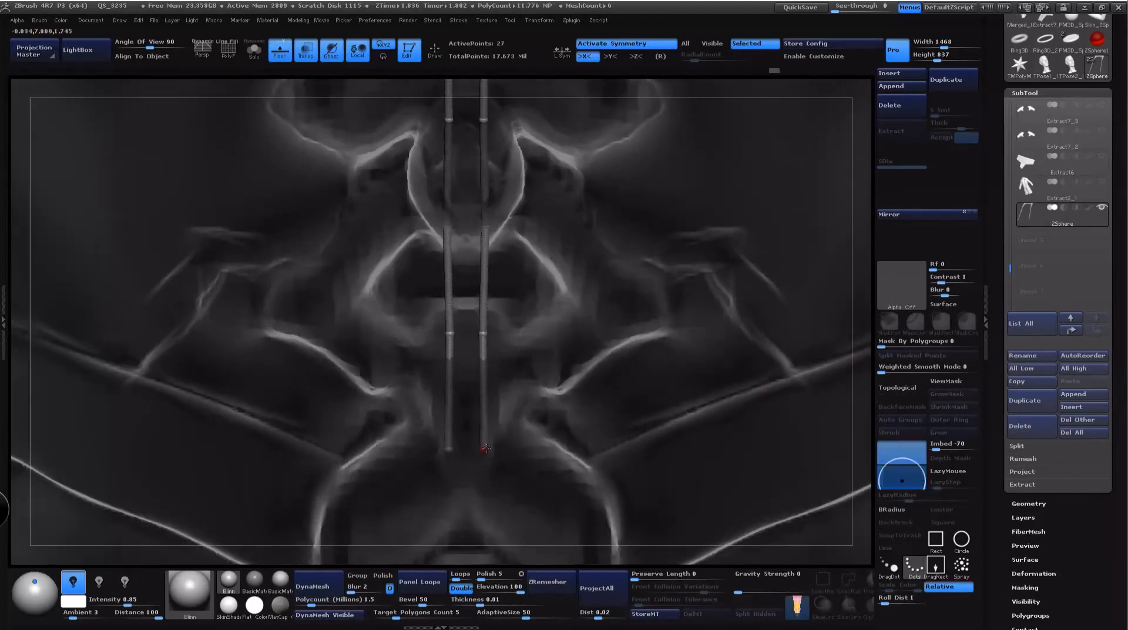
alt+drag(870, 393, 856, 216)
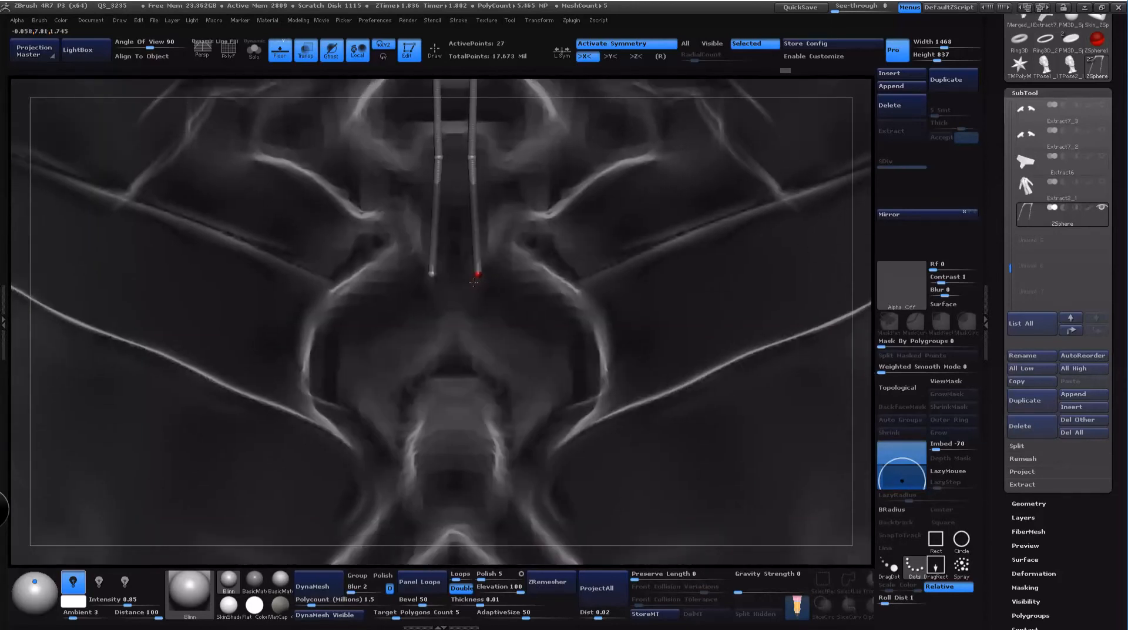
drag(478, 272, 475, 272)
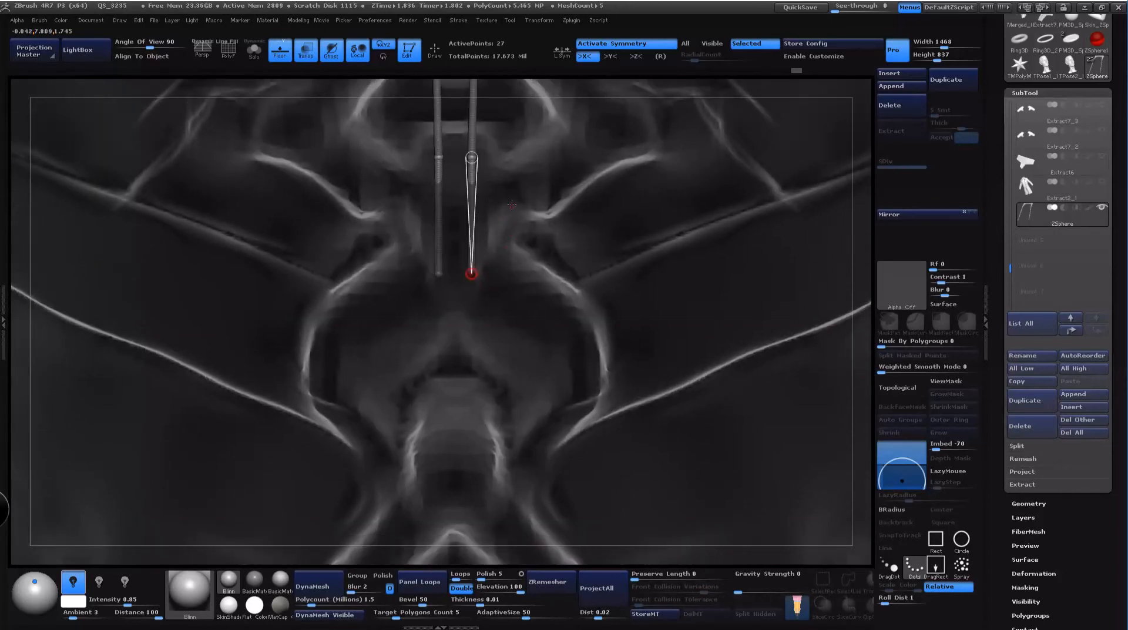
drag(862, 292, 690, 300)
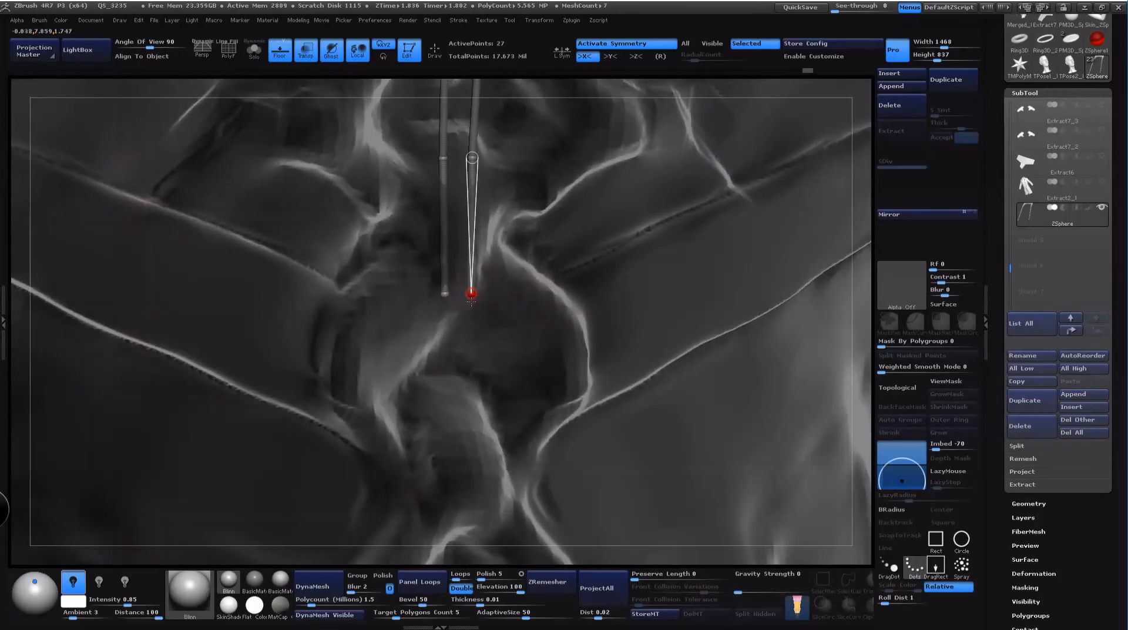
Step: Extend both ZSphere strands with another mirrored sphere pair, moved down through the rounded plate toward the triangular opening
key(q)
click(472, 294)
shift+drag(871, 350, 854, 351)
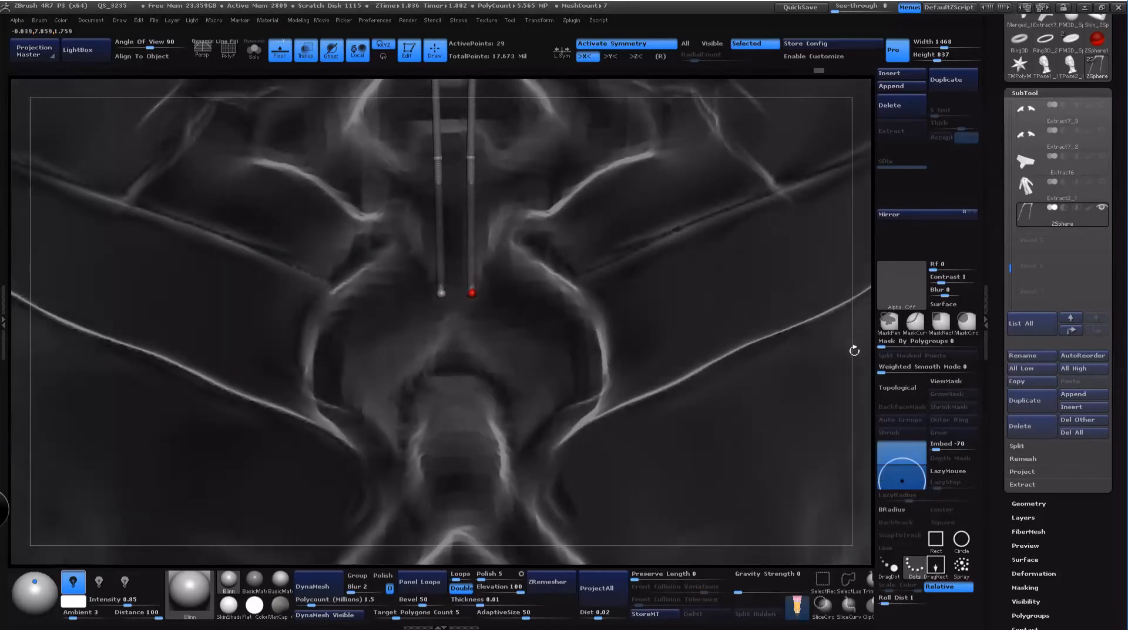
key(w)
drag(474, 338, 477, 451)
drag(860, 397, 832, 212)
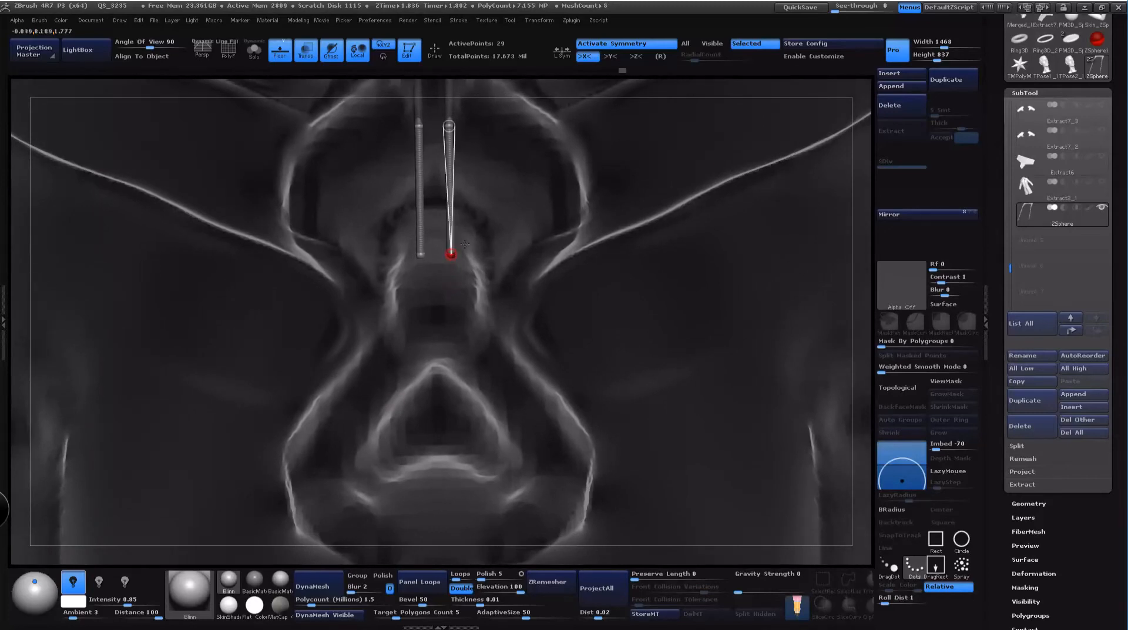
shift+drag(859, 315, 733, 329)
alt+drag(825, 418, 818, 350)
drag(830, 256, 835, 295)
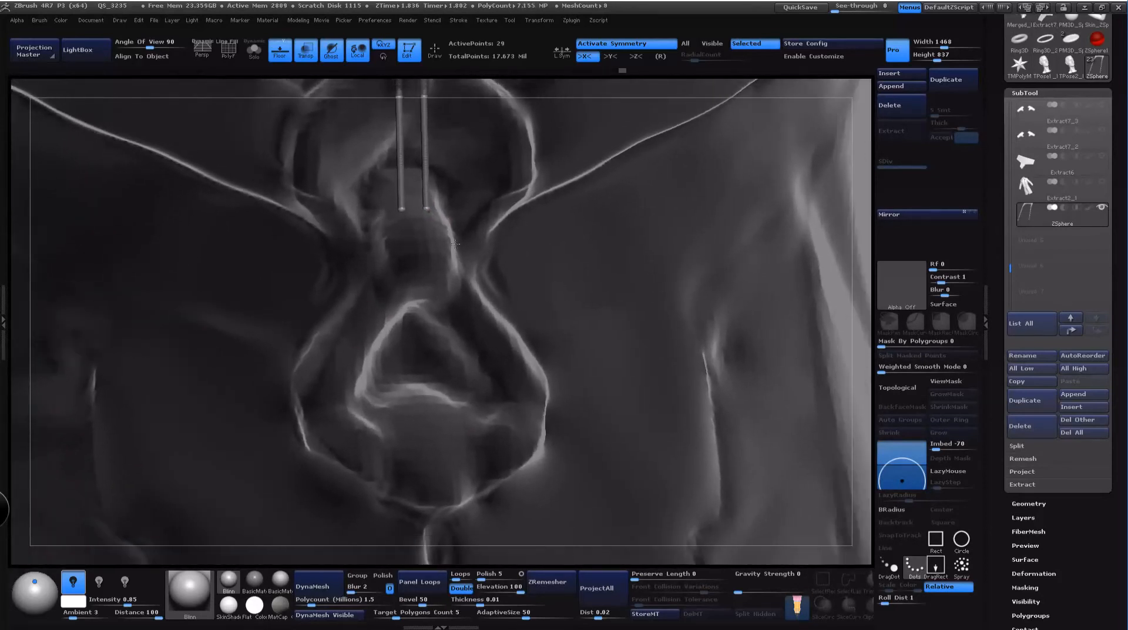
Step: Add a further mirrored ZSphere pair and position it at the peak of the triangular opening
key(q)
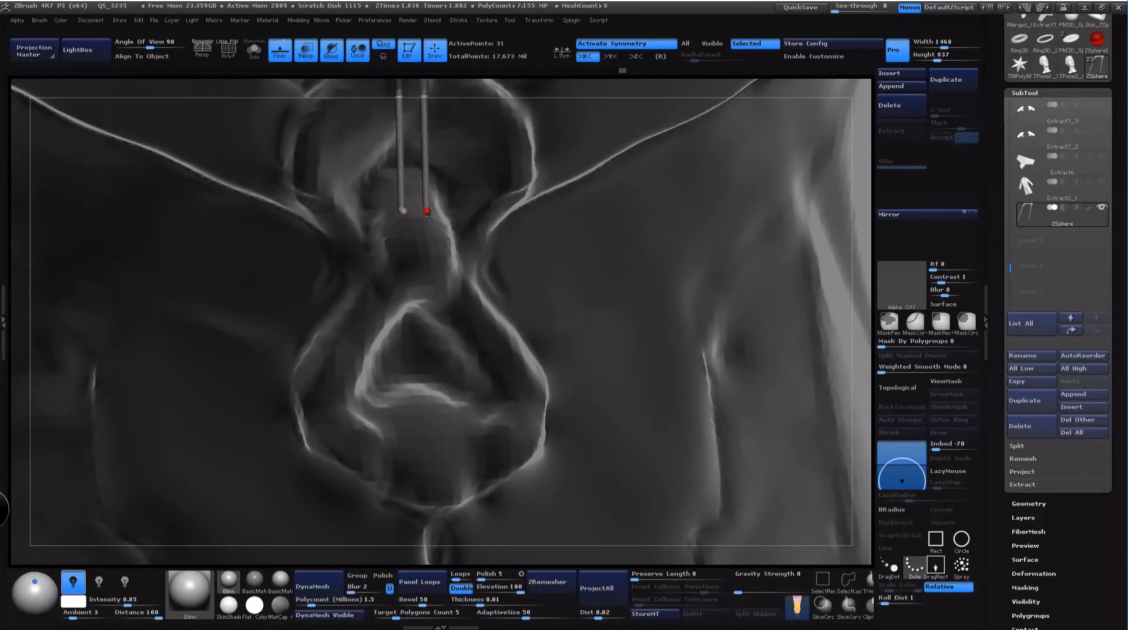
key(w)
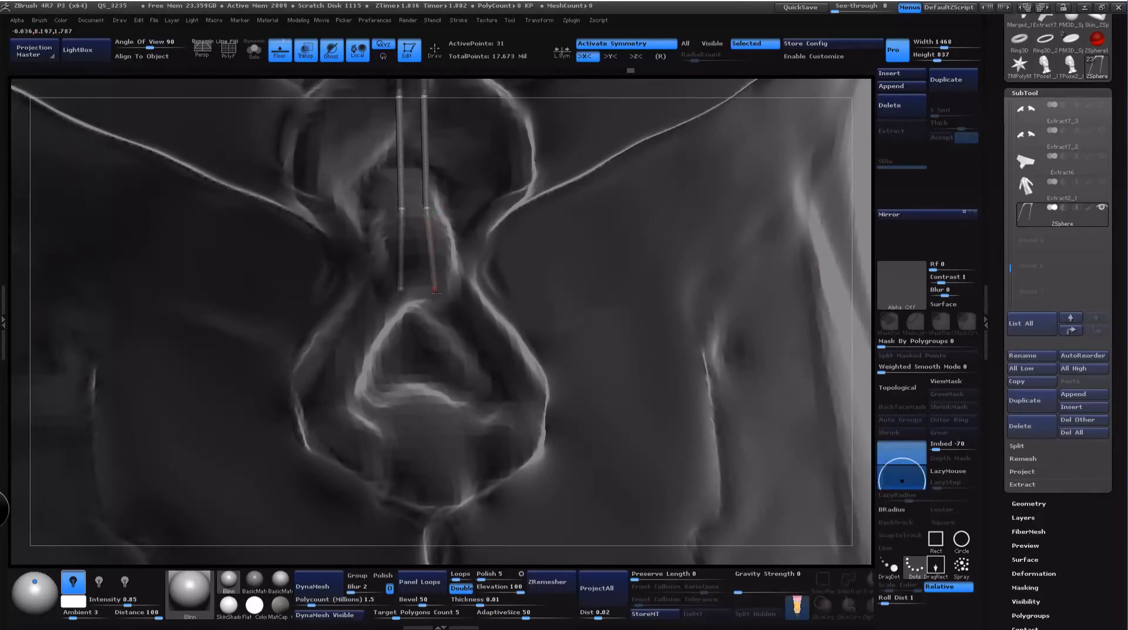
drag(435, 292, 431, 306)
shift+drag(856, 294, 839, 295)
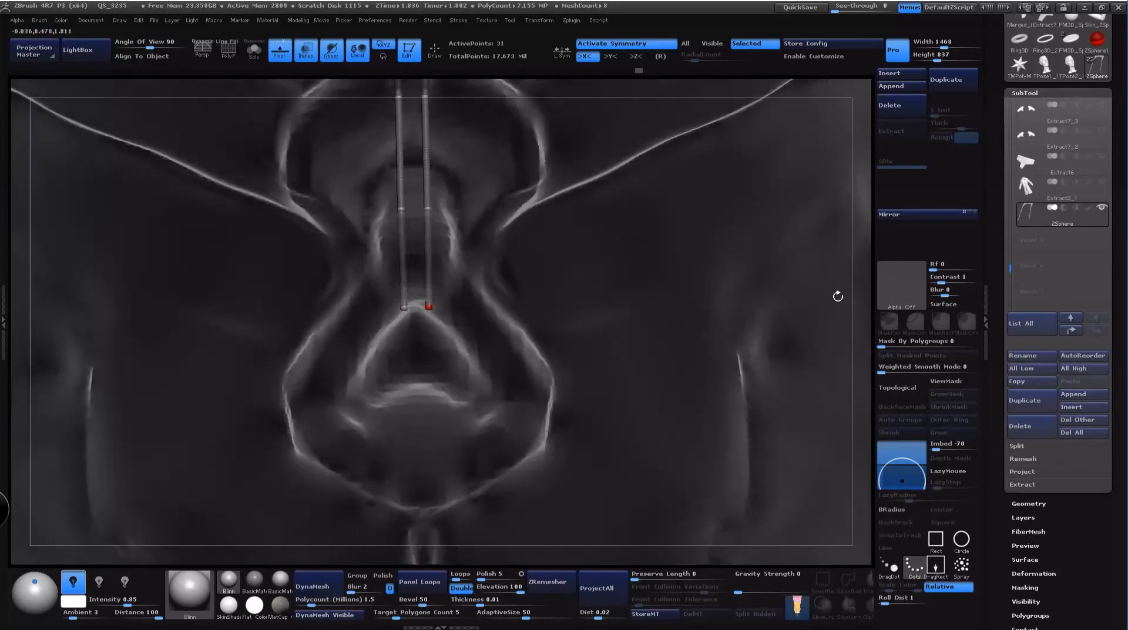
Step: Add a last mirrored ZSphere pair, spread it toward the lower corners of the triangular opening, and fit its depth to the surface in side view
key(q)
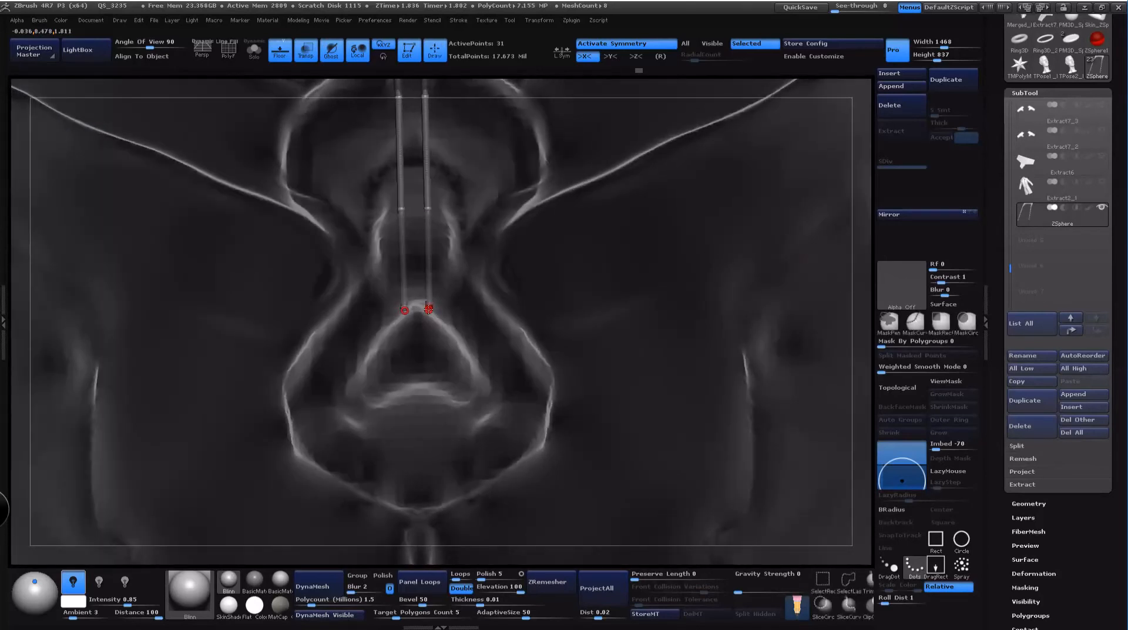
key(w)
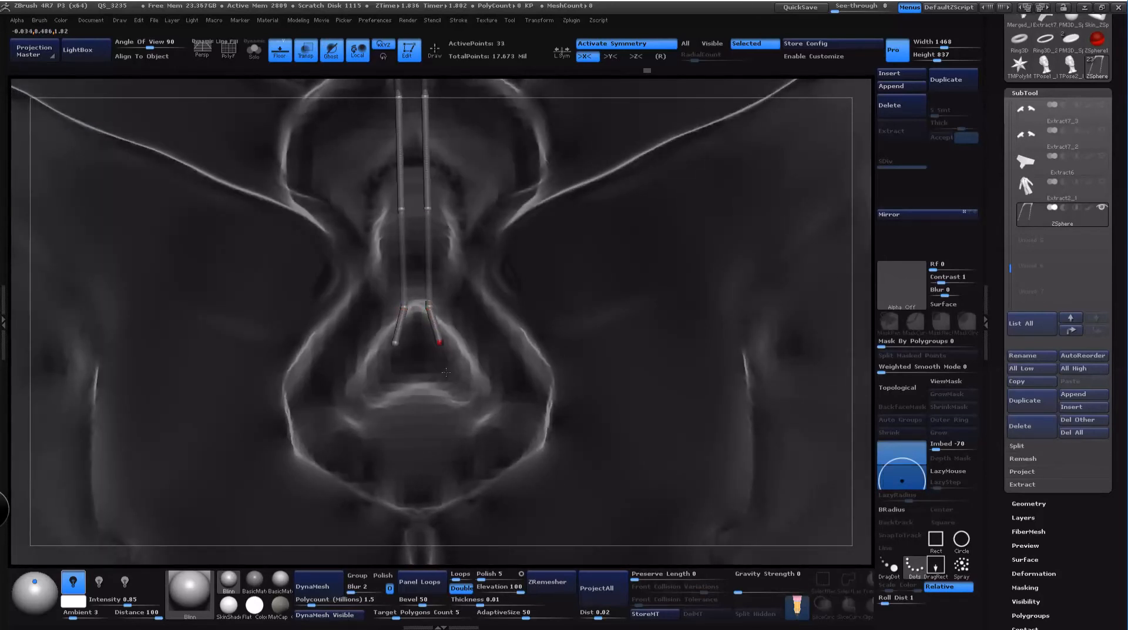
drag(446, 372, 458, 440)
drag(868, 409, 814, 438)
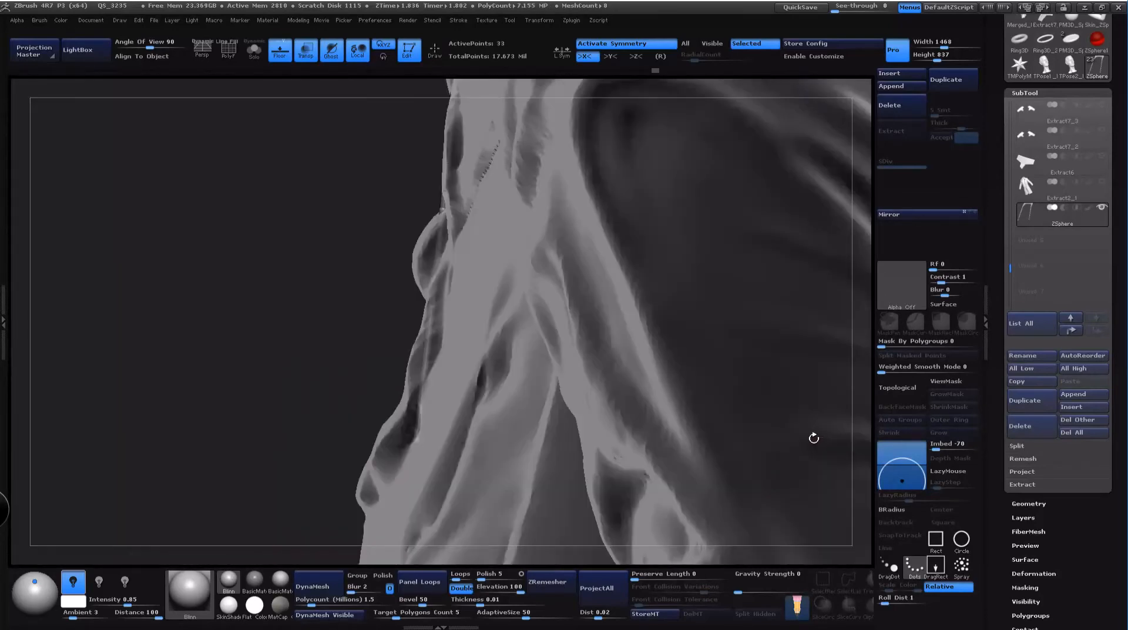
drag(412, 440, 389, 433)
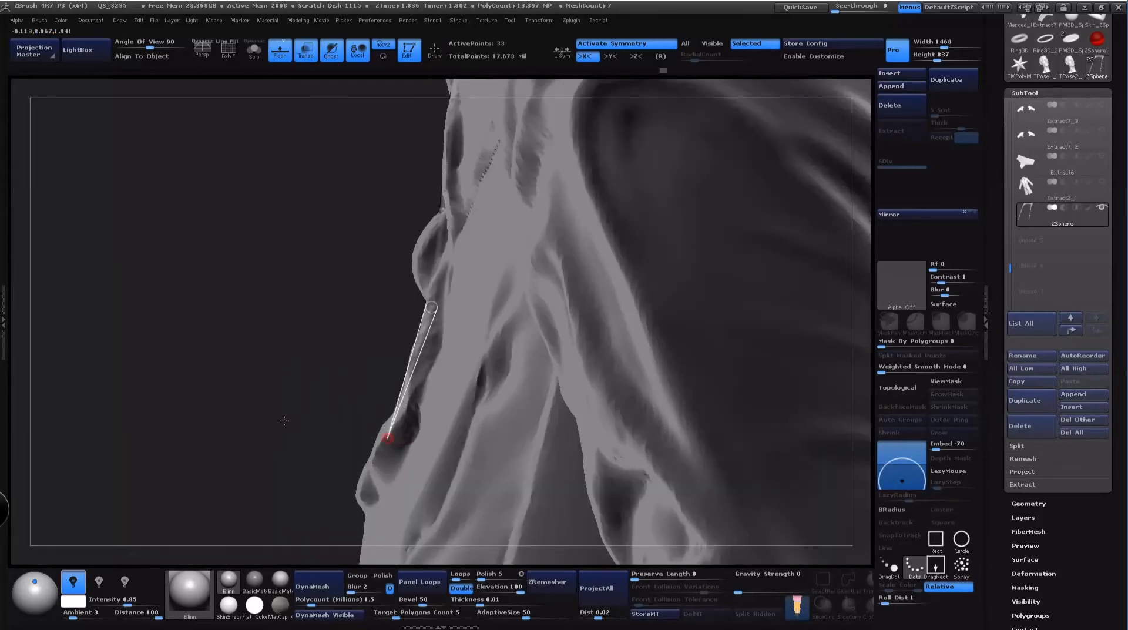
drag(287, 417, 432, 464)
drag(379, 437, 365, 434)
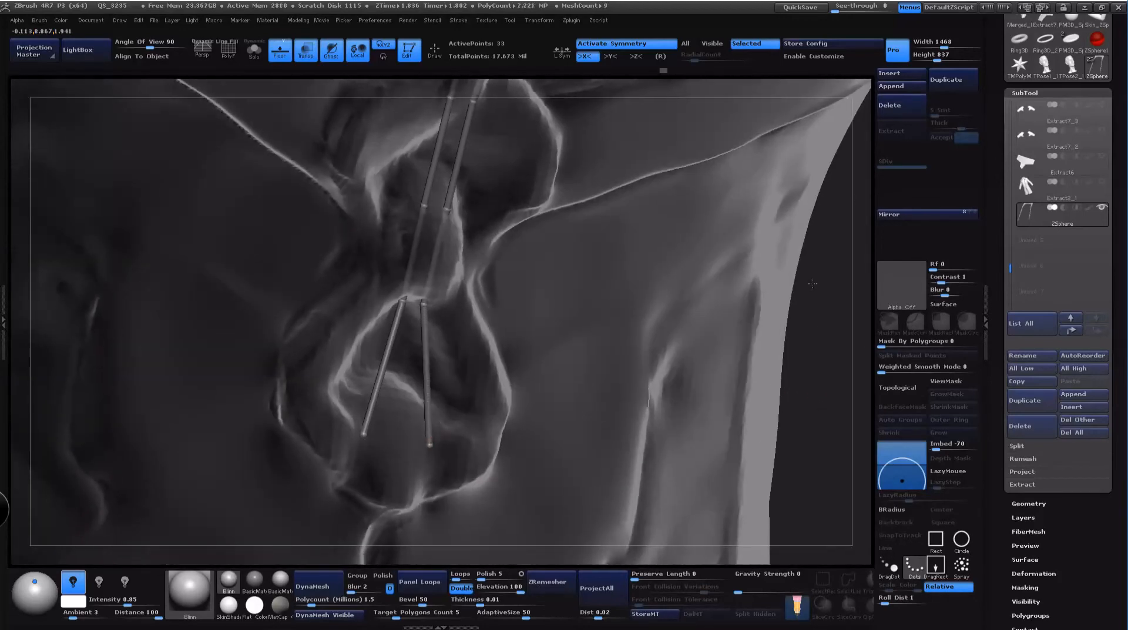
Step: Insert a mirrored ZSphere pair into the upper strand segments beside the oval vertebra and nudge it outward
key(f)
drag(819, 418, 697, 415)
alt+drag(823, 364, 828, 513)
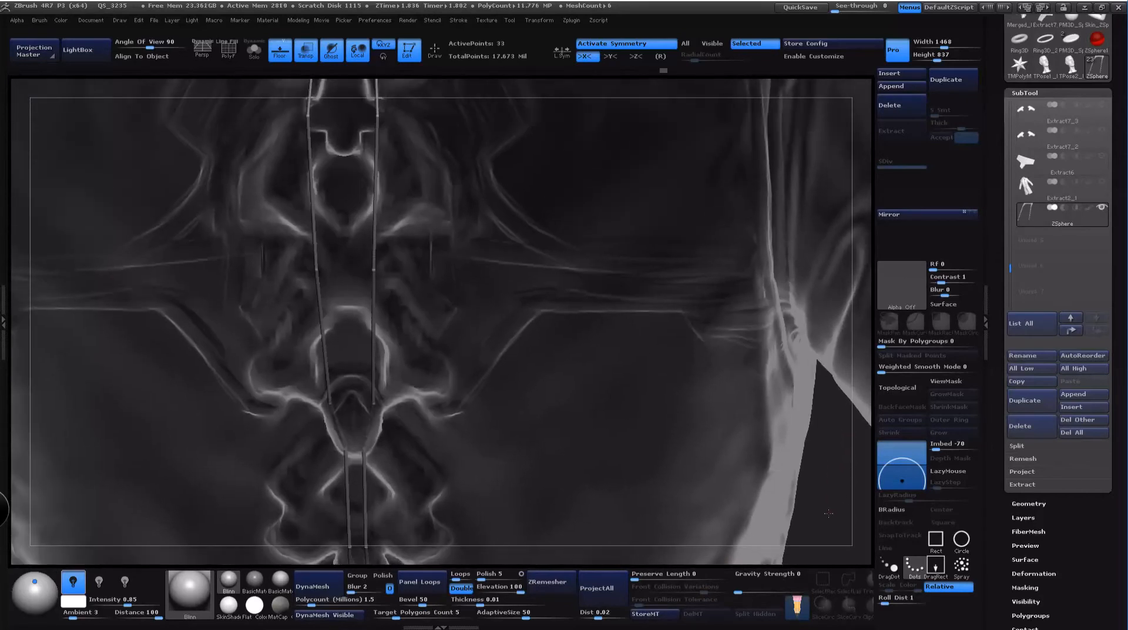
drag(829, 220, 778, 398)
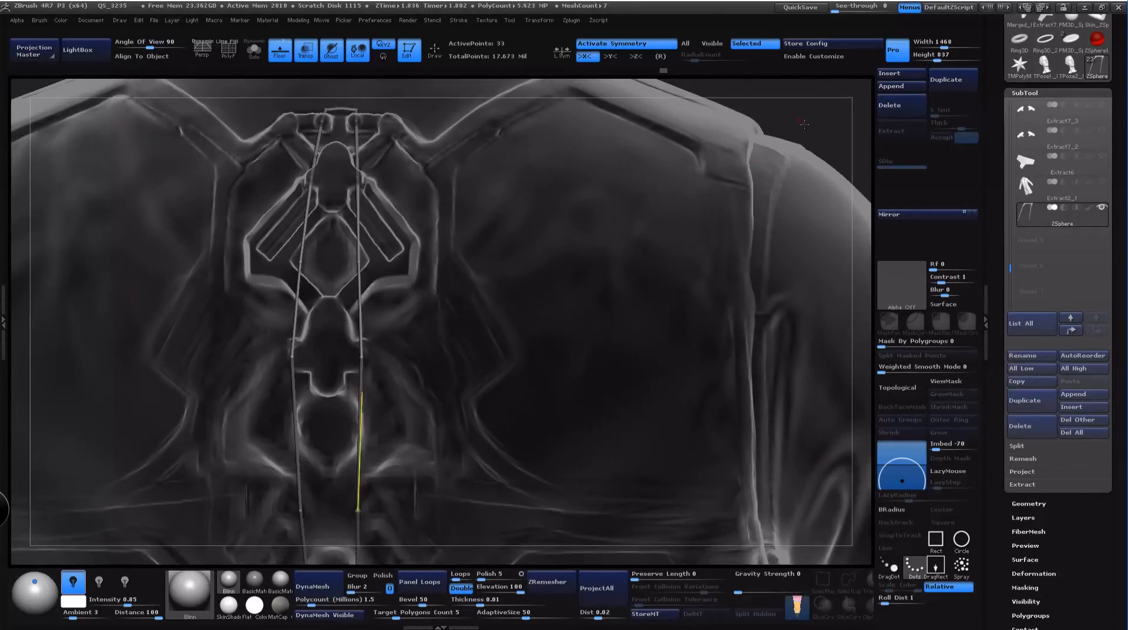
drag(804, 124, 415, 241)
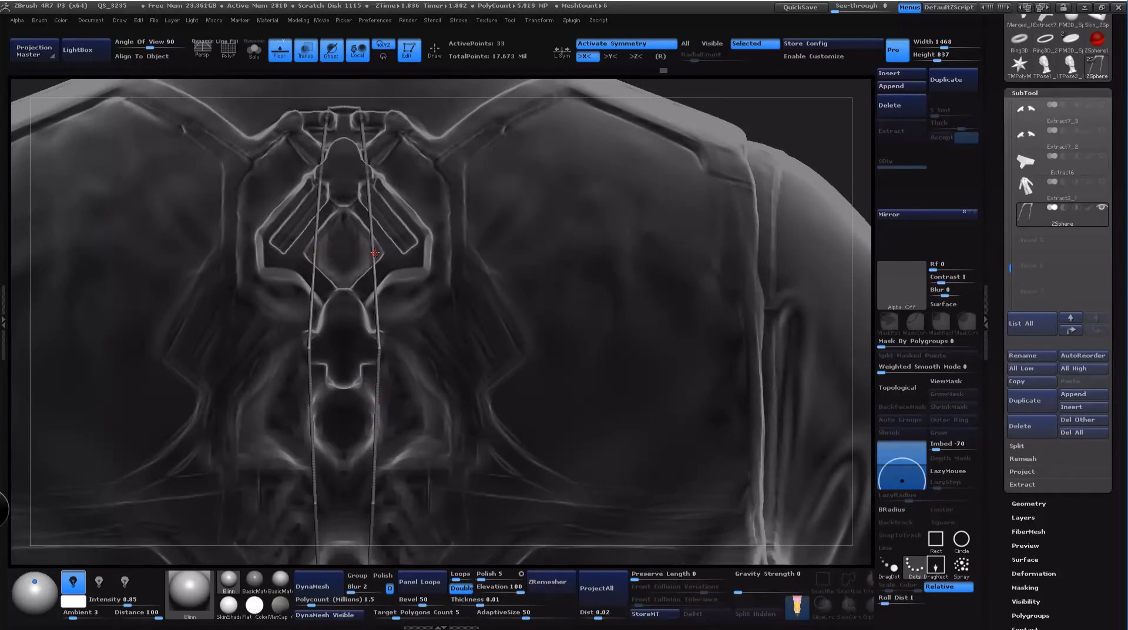
drag(375, 253, 385, 404)
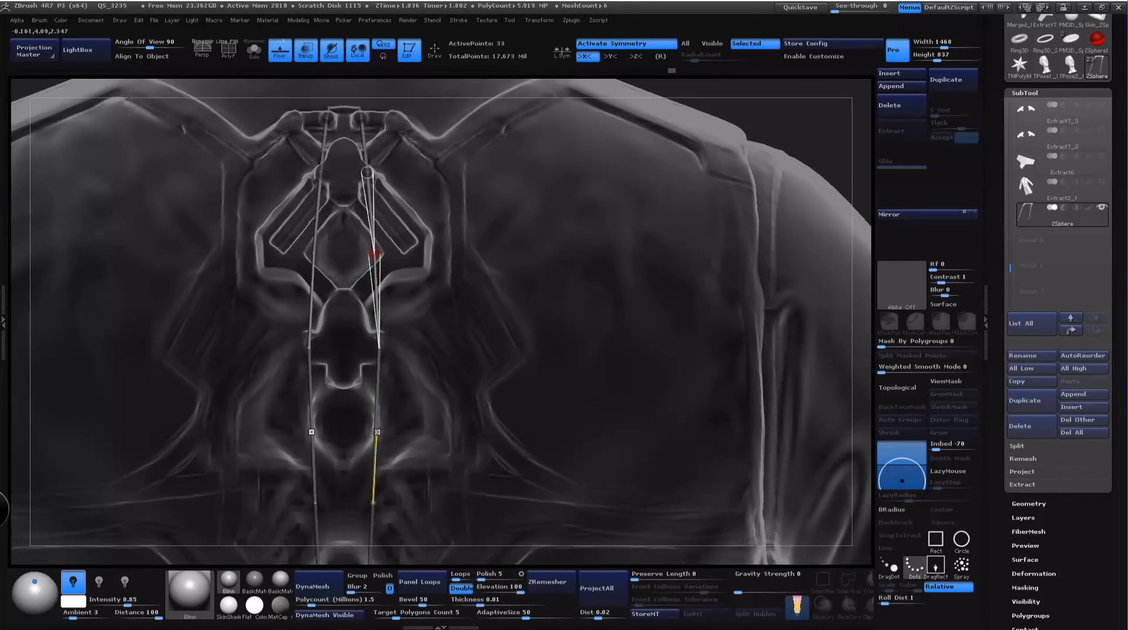
key(q)
click(377, 422)
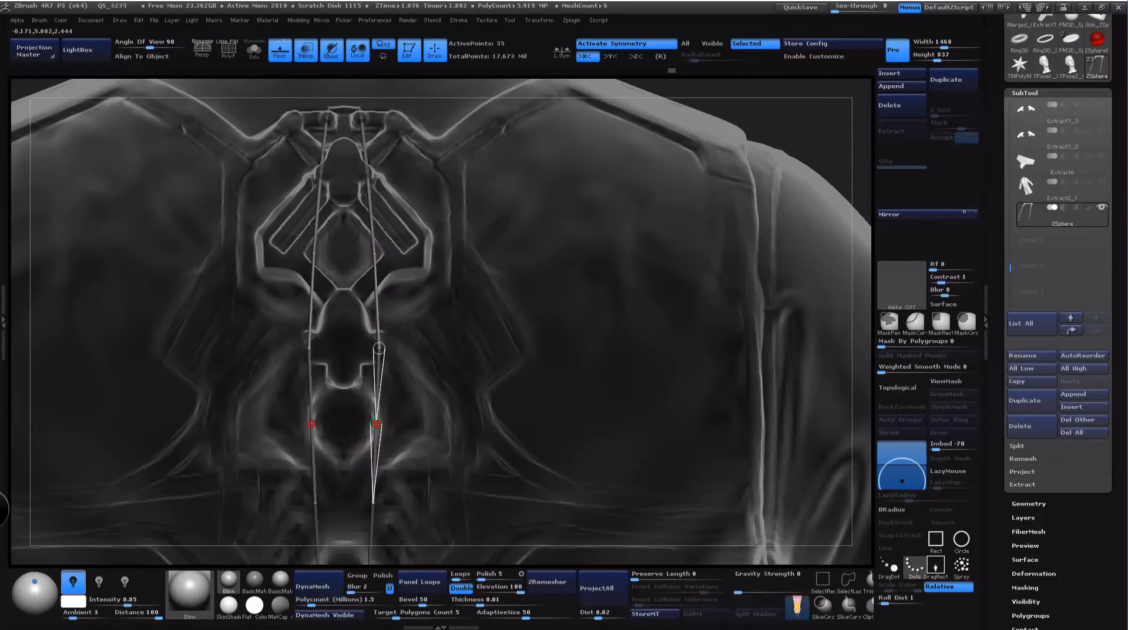
key(w)
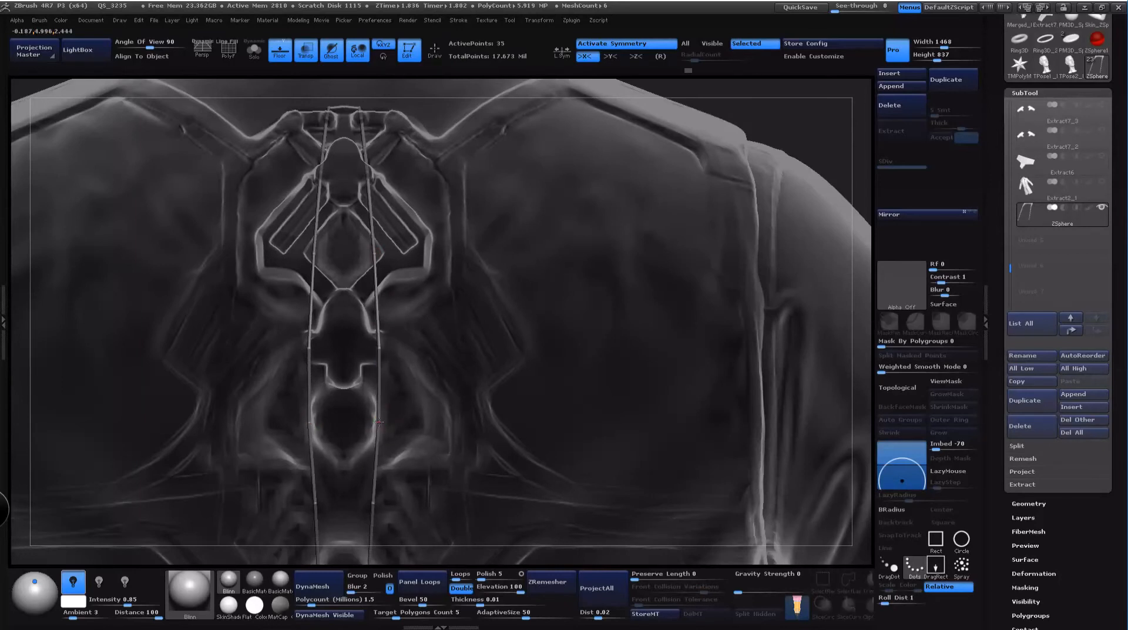
Step: Insert a mirrored ZSphere pair into the next segments at the top of the arched opening and adjust its position along the arch
alt+drag(812, 115, 808, 221)
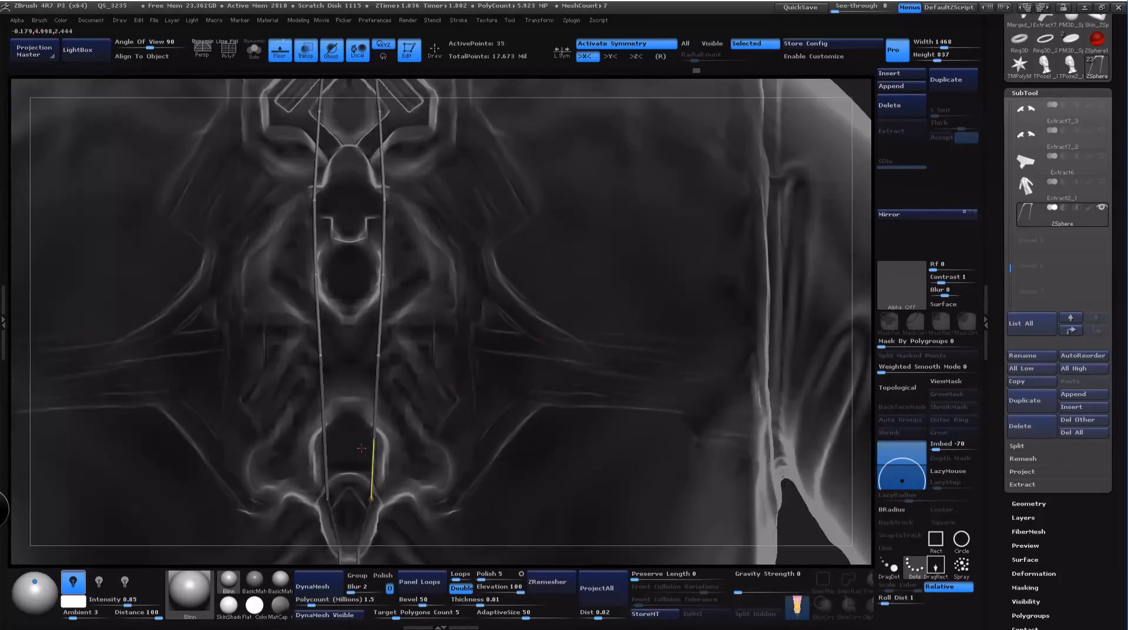
key(q)
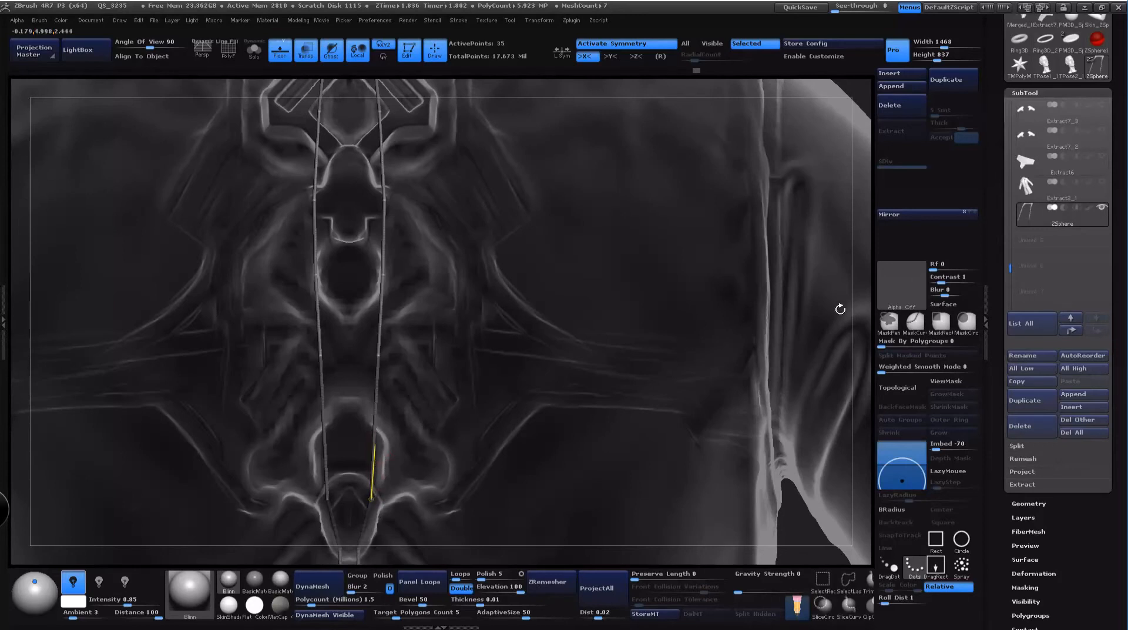
mouse_move(859, 323)
alt+mouse_down()
mouse_move(854, 395)
mouse_move(862, 195)
mouse_move(852, 114)
alt+mouse_up()
drag(368, 346, 377, 220)
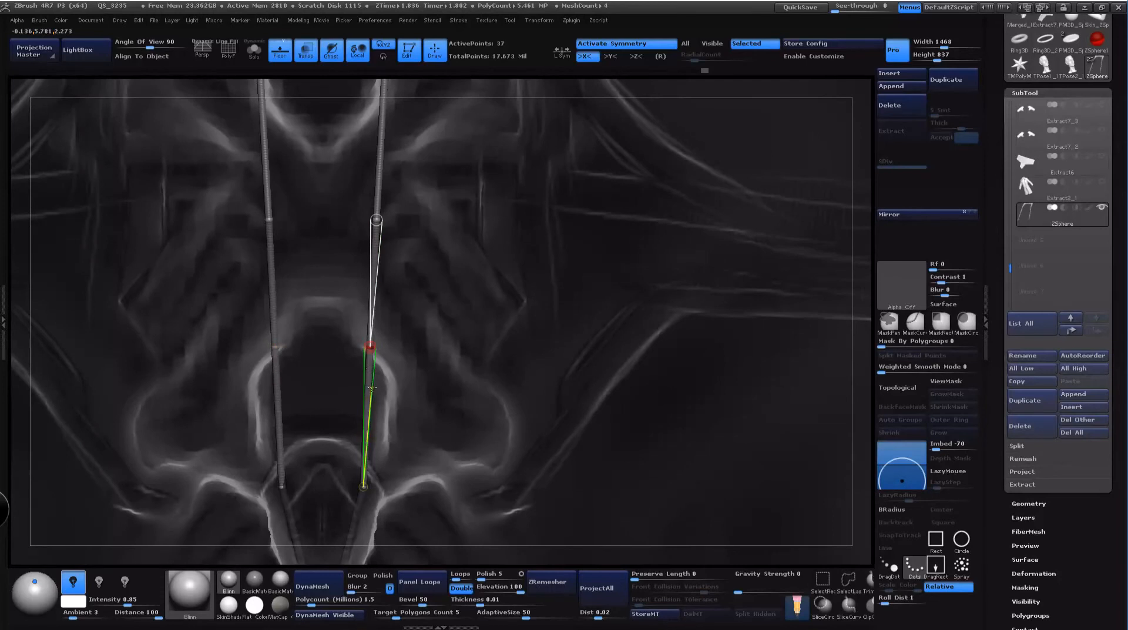
key(w)
drag(370, 347, 369, 349)
Step: Adjust the depth of the upper strands' ZSpheres in side view so the strands follow the curve of the back
drag(840, 428, 745, 266)
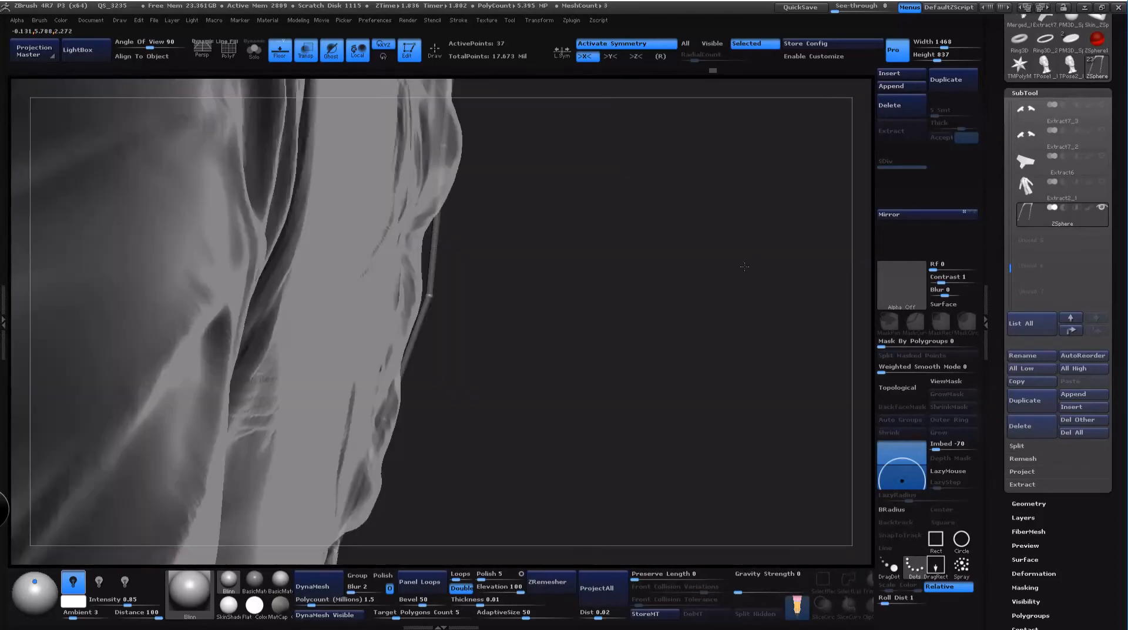
drag(390, 403, 410, 290)
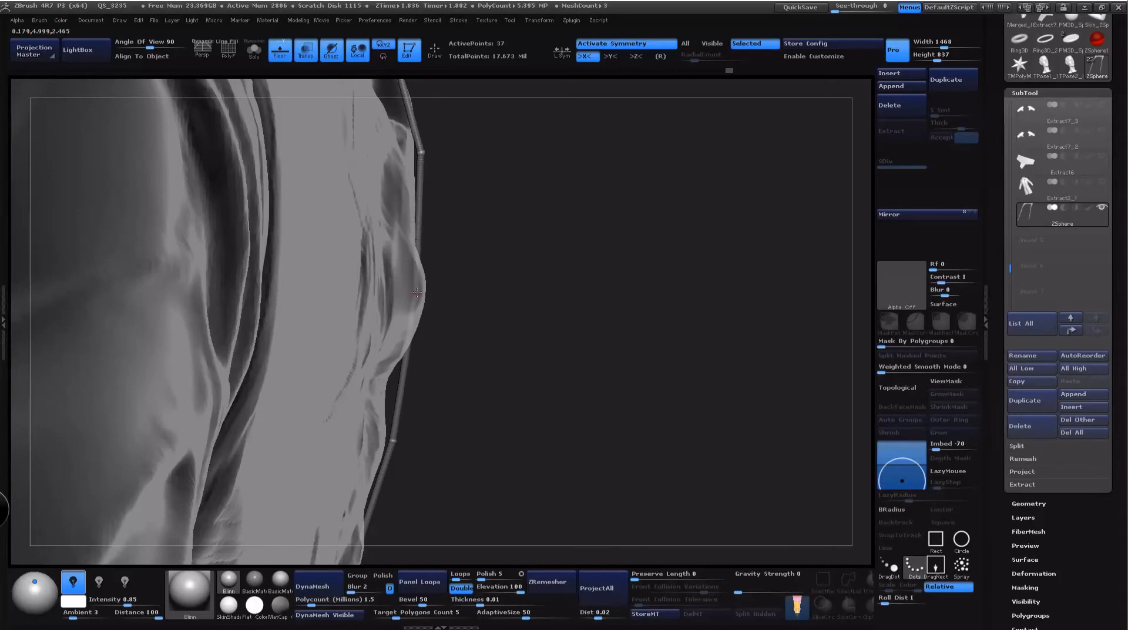
drag(447, 300, 600, 341)
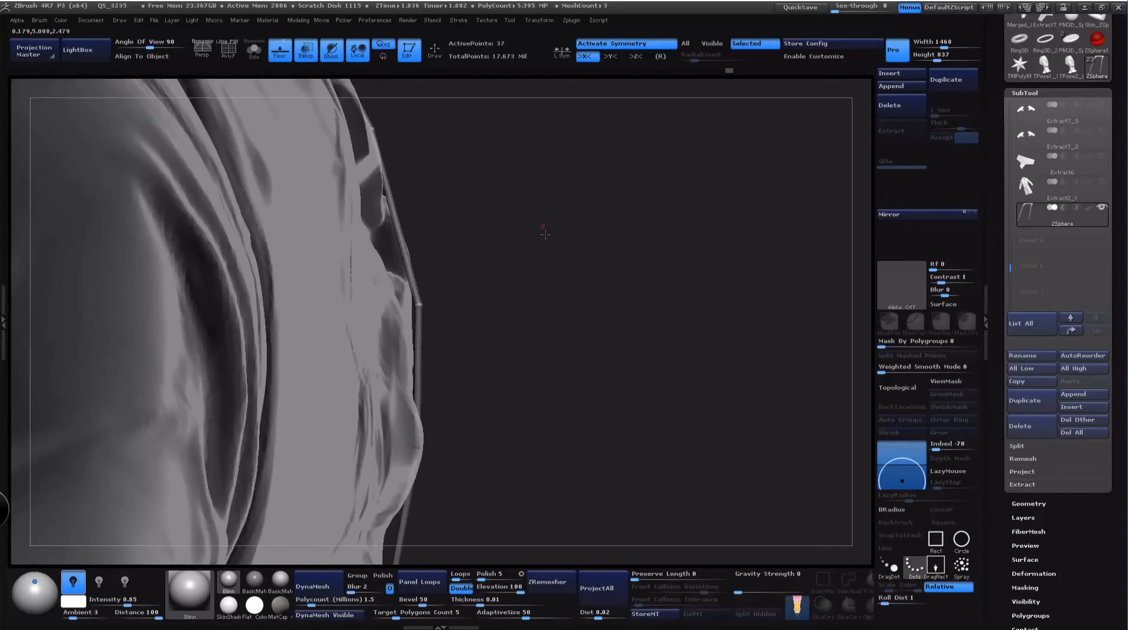
drag(546, 235, 760, 448)
drag(861, 424, 854, 448)
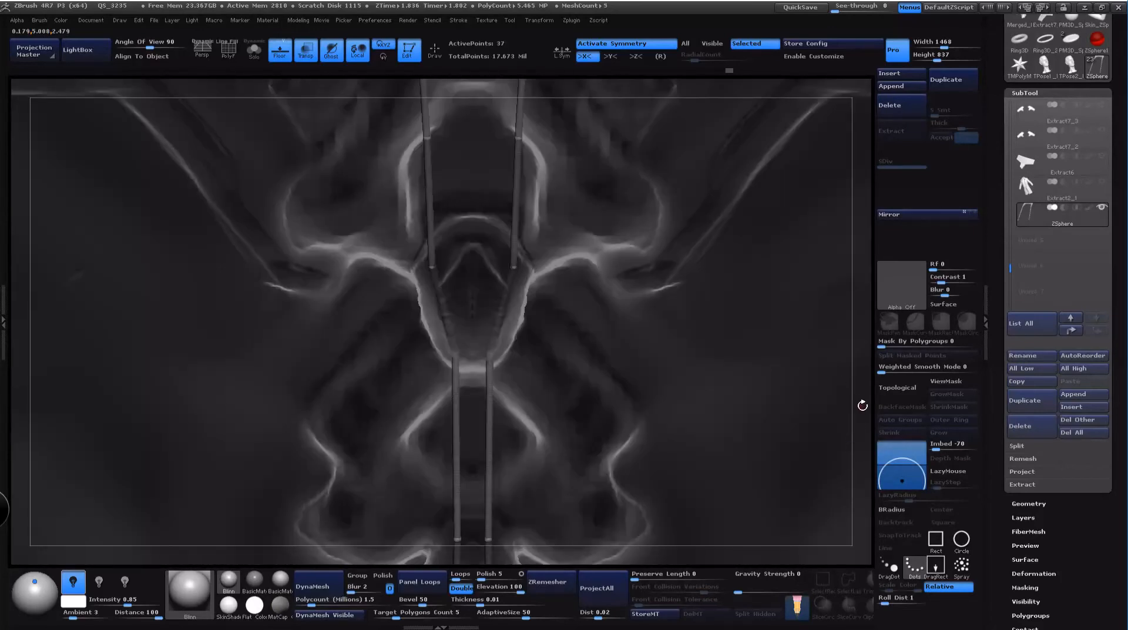
Step: Examine the full length of both ZSphere strands along the back, with the body shown and in Solo mode
drag(862, 405, 841, 136)
alt+drag(713, 262, 708, 439)
alt+drag(526, 187, 543, 318)
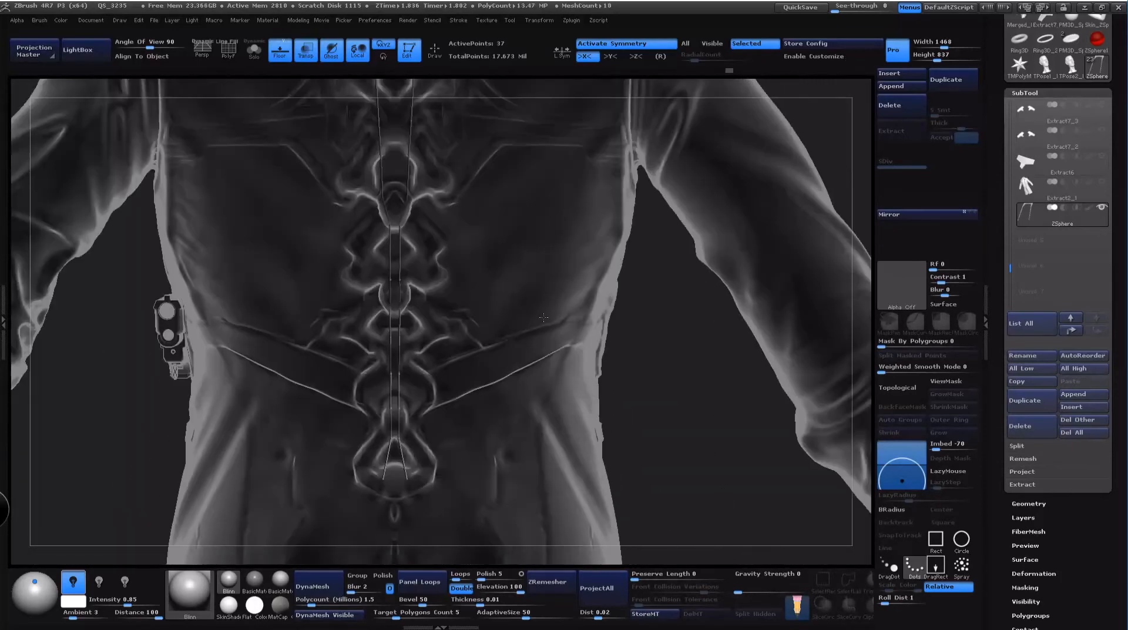
alt+drag(664, 366, 663, 546)
drag(783, 196, 769, 241)
drag(764, 170, 746, 160)
click(252, 52)
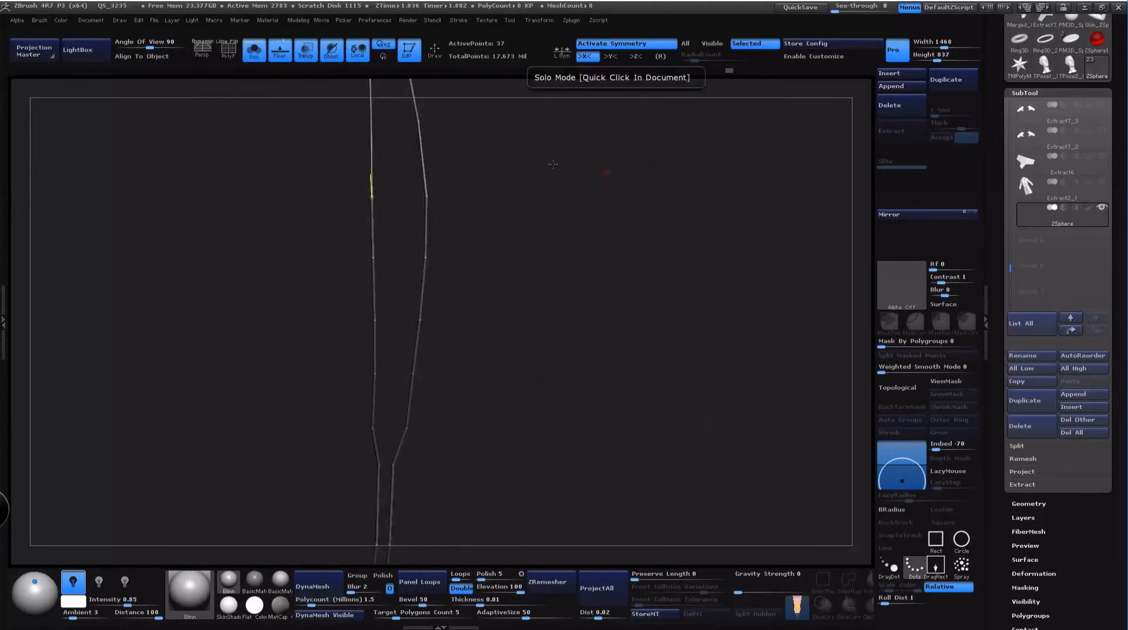
click(254, 53)
mouse_move(1033, 189)
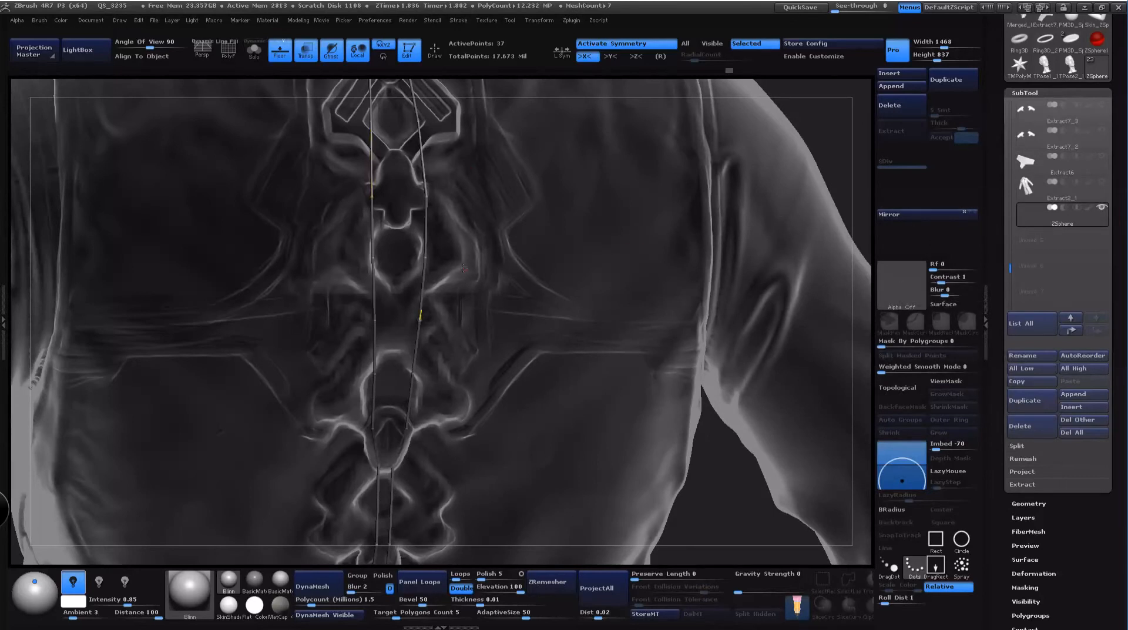
Step: Turn off the transparent display and make the extract2_copy1 body piece the active subtool in Draw mode
click(326, 50)
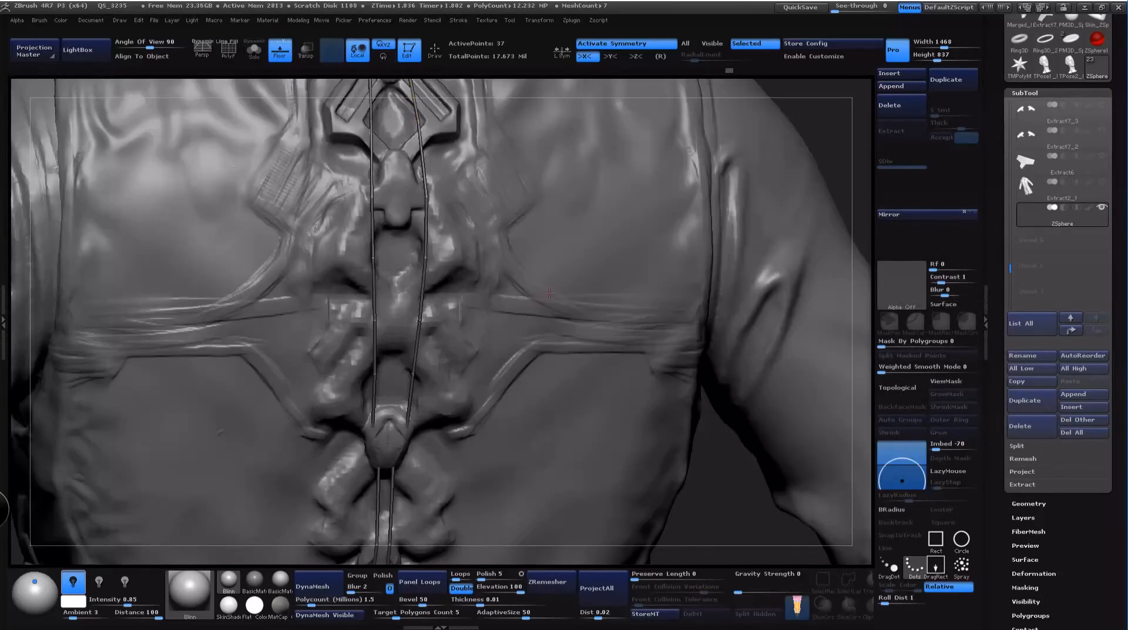
key(q)
alt+click(777, 173)
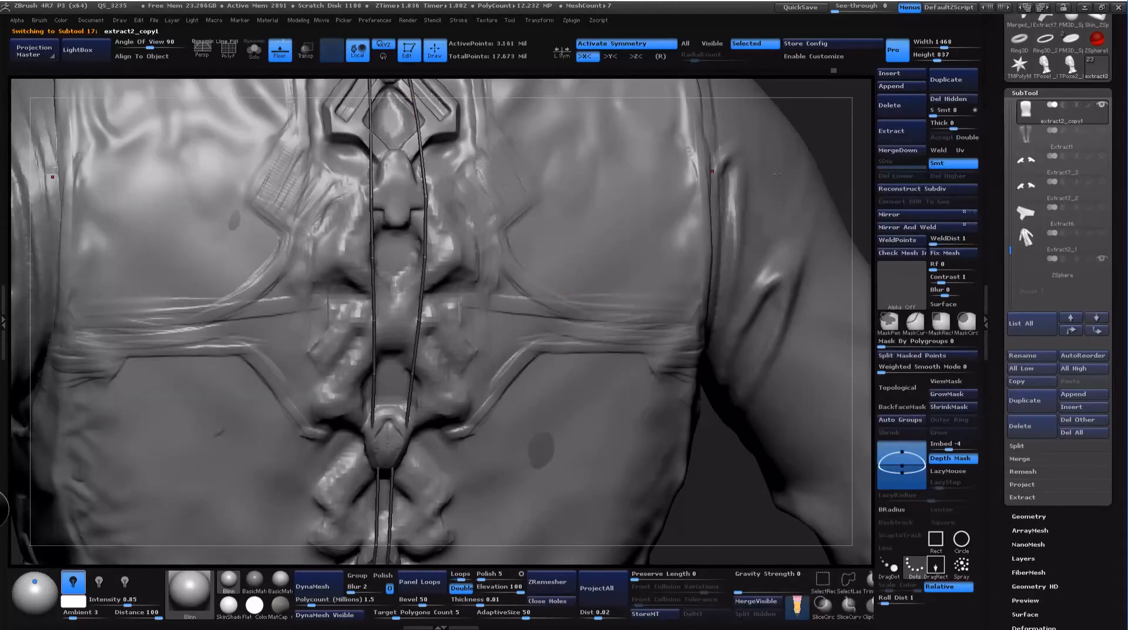
Step: Build up a mirrored pair of round knobs under the cables beside the diamond panel, using the ClayBuildup brush
mouse_move(818, 119)
mouse_down()
mouse_move(814, 187)
mouse_move(800, 138)
mouse_move(805, 312)
mouse_up()
key(b)
key(c)
key(b)
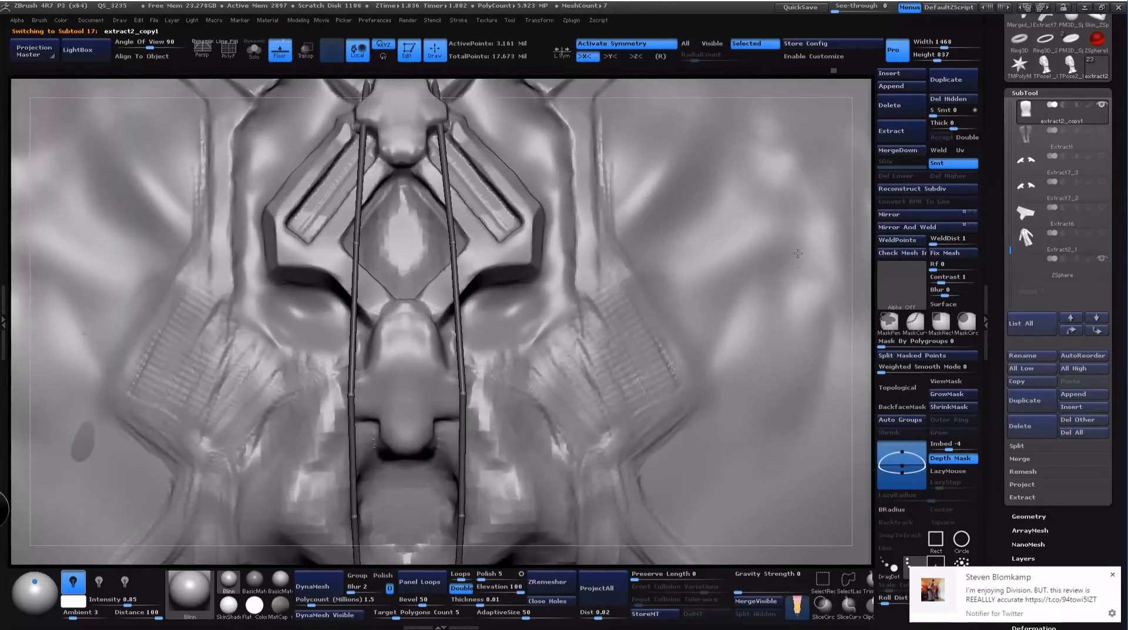
key(space)
click(490, 286)
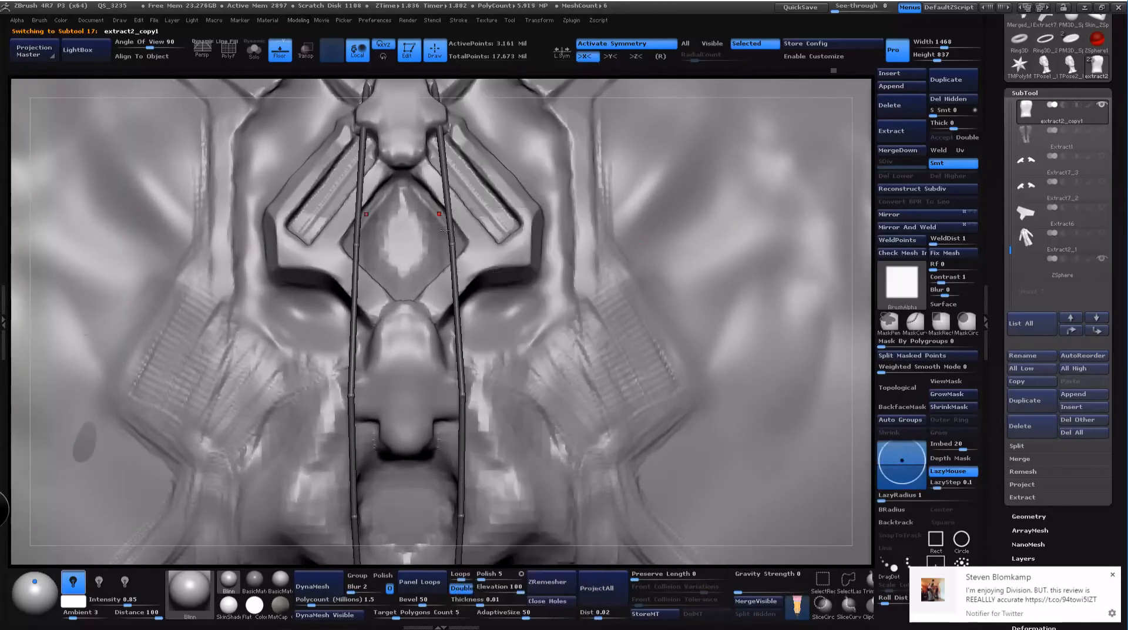
key(space)
alt+drag(856, 152, 834, 257)
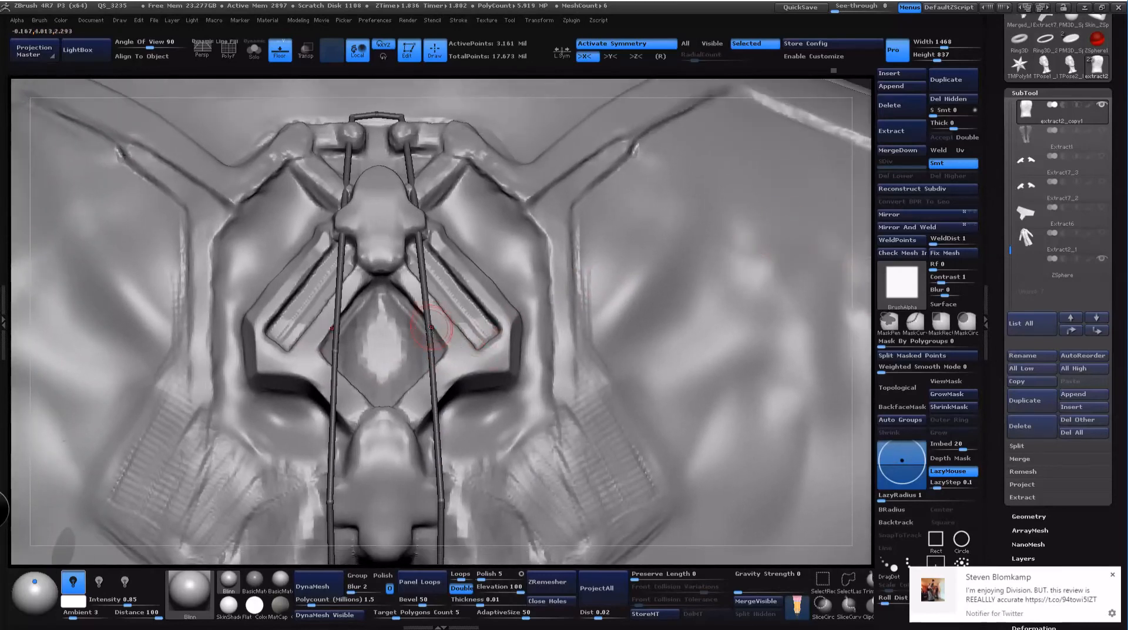
drag(851, 332, 860, 354)
drag(860, 353, 860, 342)
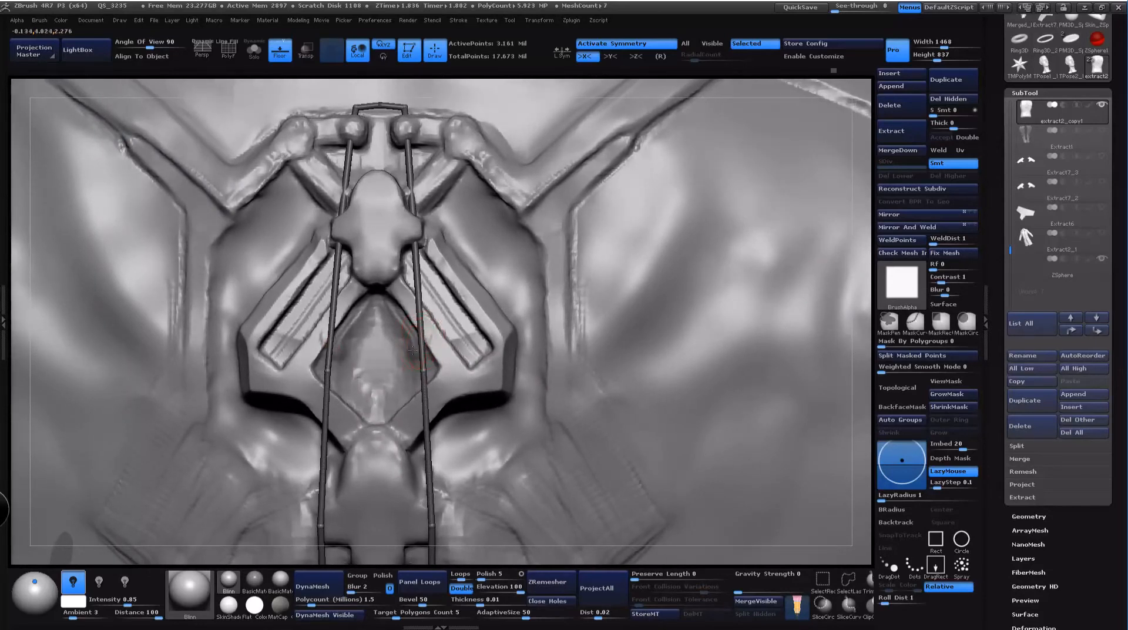
drag(413, 351, 416, 349)
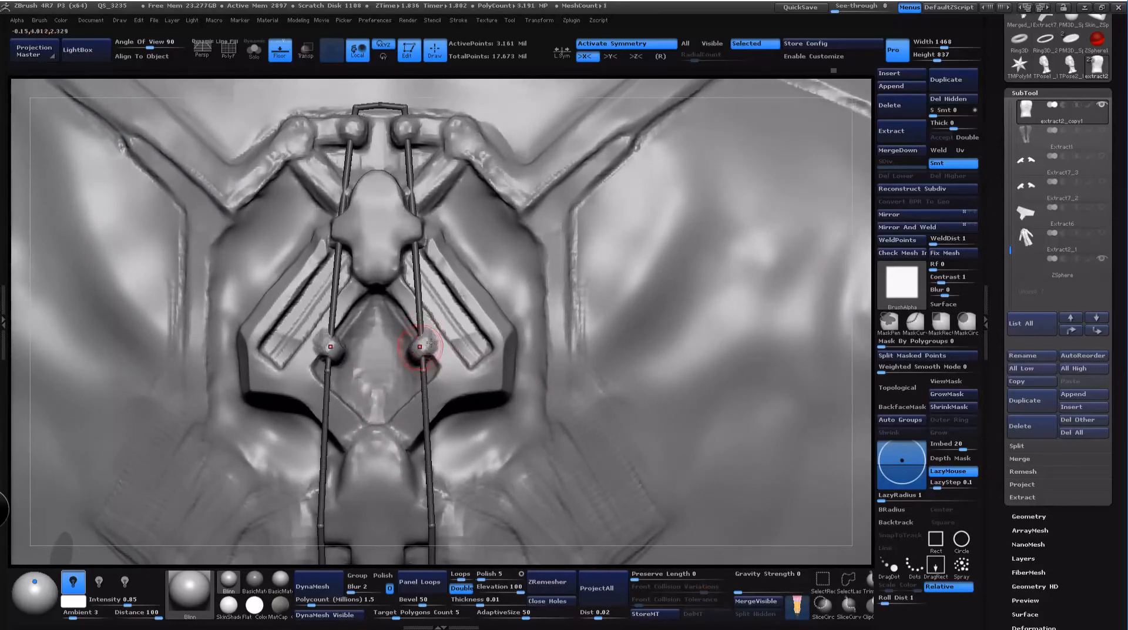
Step: Refine the mirrored knobs and the adjoining slanted slot edges with ClayBuildup, and check them against the full back
mouse_move(859, 324)
alt+mouse_down()
mouse_move(849, 189)
mouse_move(819, 411)
mouse_move(807, 412)
alt+mouse_up()
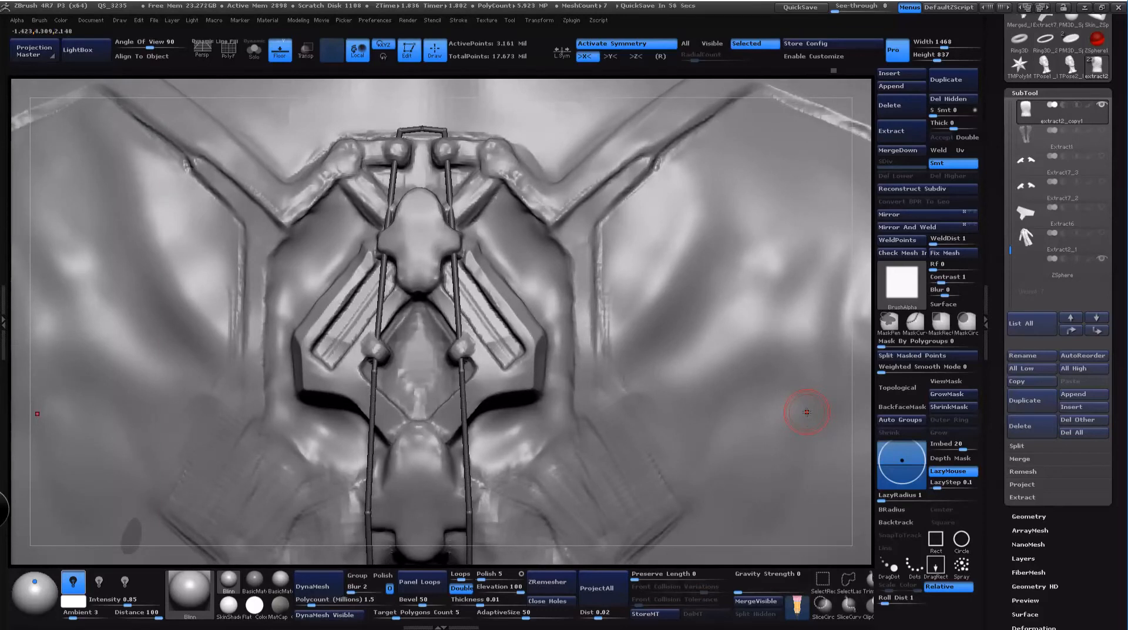
mouse_move(864, 287)
mouse_down()
mouse_move(818, 282)
mouse_move(892, 282)
mouse_move(879, 267)
mouse_move(861, 158)
mouse_move(838, 259)
mouse_up()
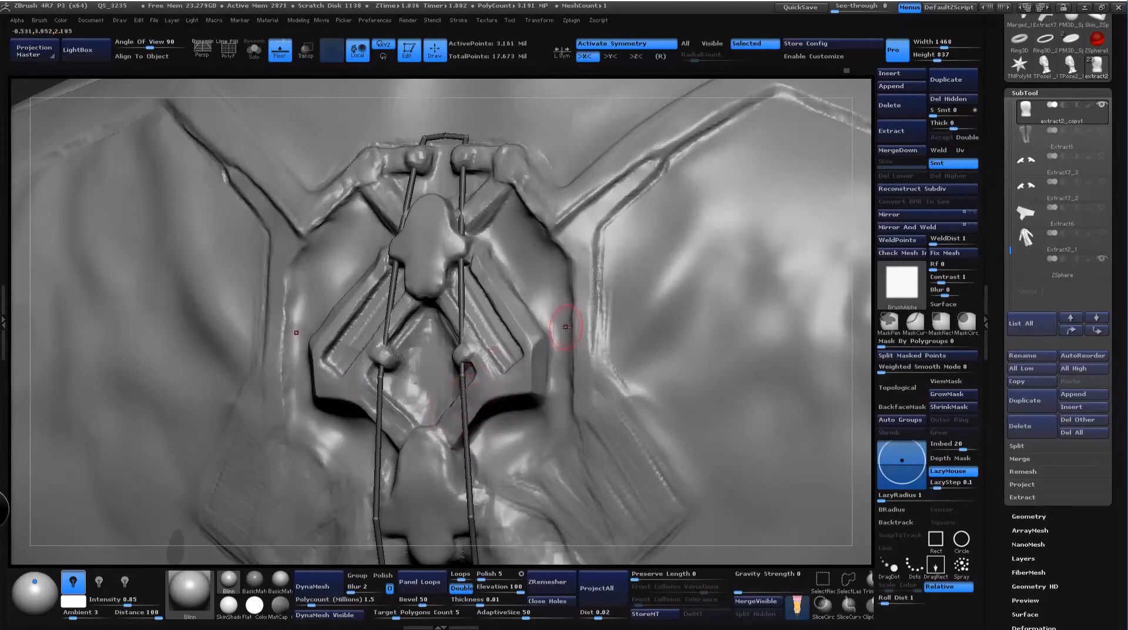
mouse_move(857, 221)
shift+mouse_down()
mouse_move(866, 216)
mouse_move(864, 278)
mouse_move(852, 194)
mouse_move(834, 202)
mouse_move(862, 290)
mouse_move(846, 206)
shift+mouse_up()
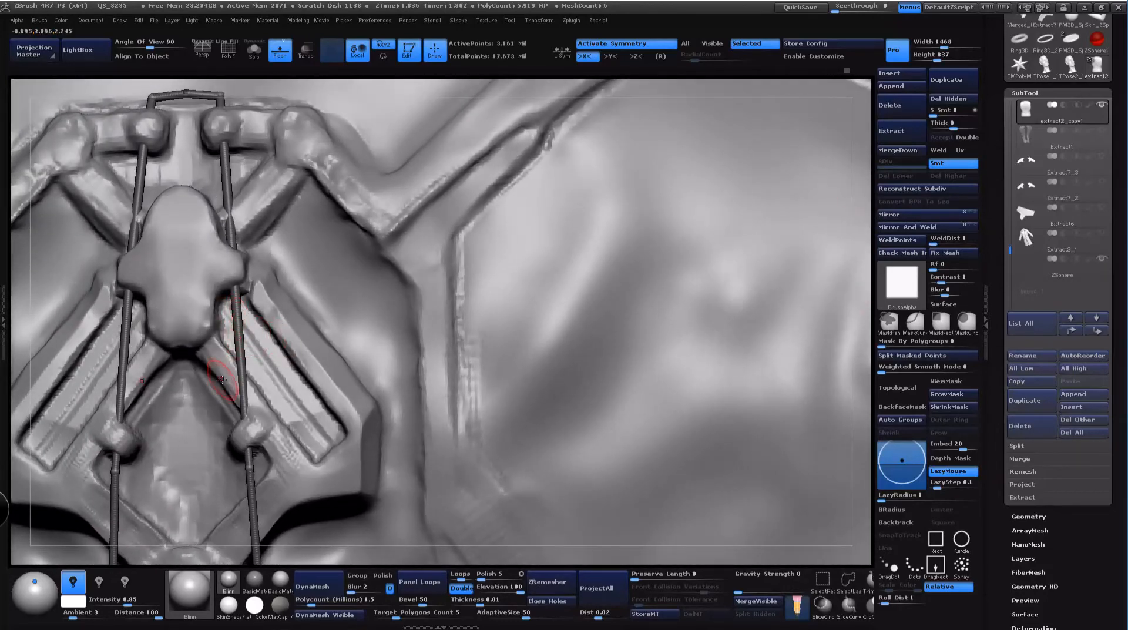
alt+drag(857, 92, 992, 88)
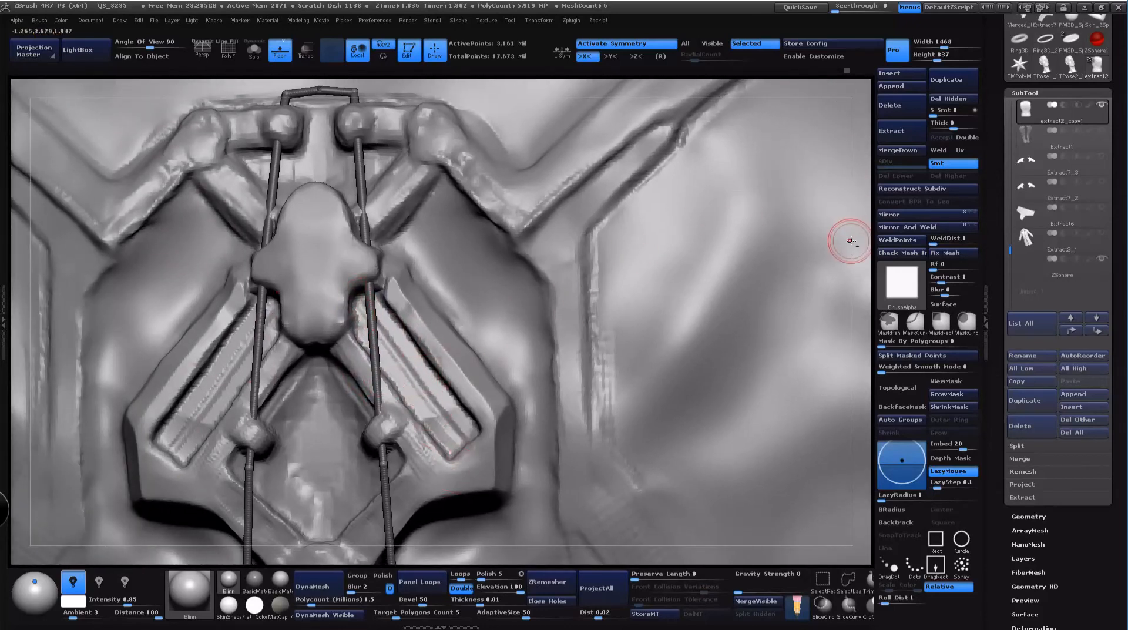
mouse_move(852, 239)
alt+mouse_down()
mouse_move(848, 188)
mouse_move(845, 218)
mouse_move(839, 210)
alt+mouse_up()
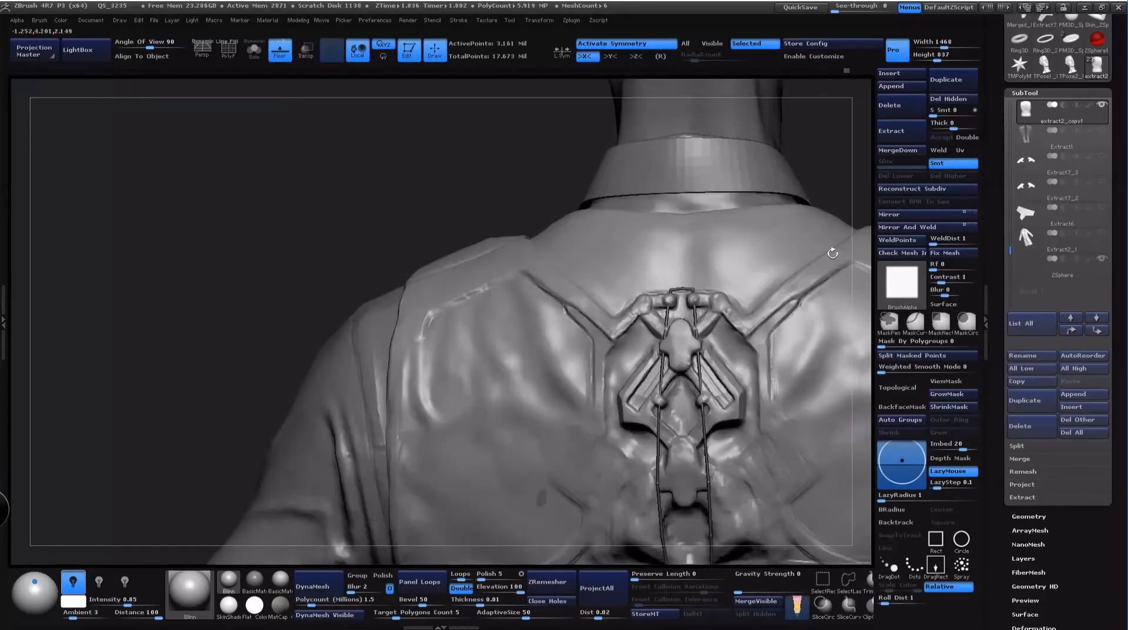
alt+drag(849, 207, 847, 221)
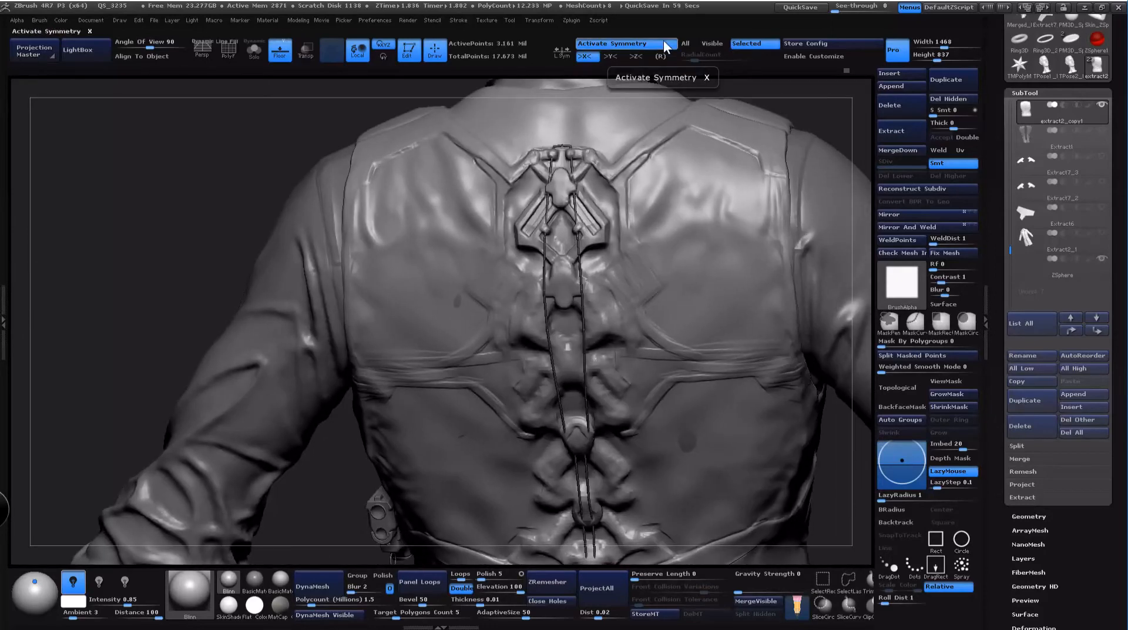
Step: Build up the mirrored lower arms of the frame below the diamond panel with ClayBuildup strokes
mouse_move(806, 117)
mouse_down()
mouse_move(785, 118)
mouse_move(835, 121)
mouse_move(818, 136)
mouse_move(822, 111)
mouse_move(796, 151)
mouse_move(781, 140)
mouse_move(794, 147)
mouse_move(768, 224)
mouse_up()
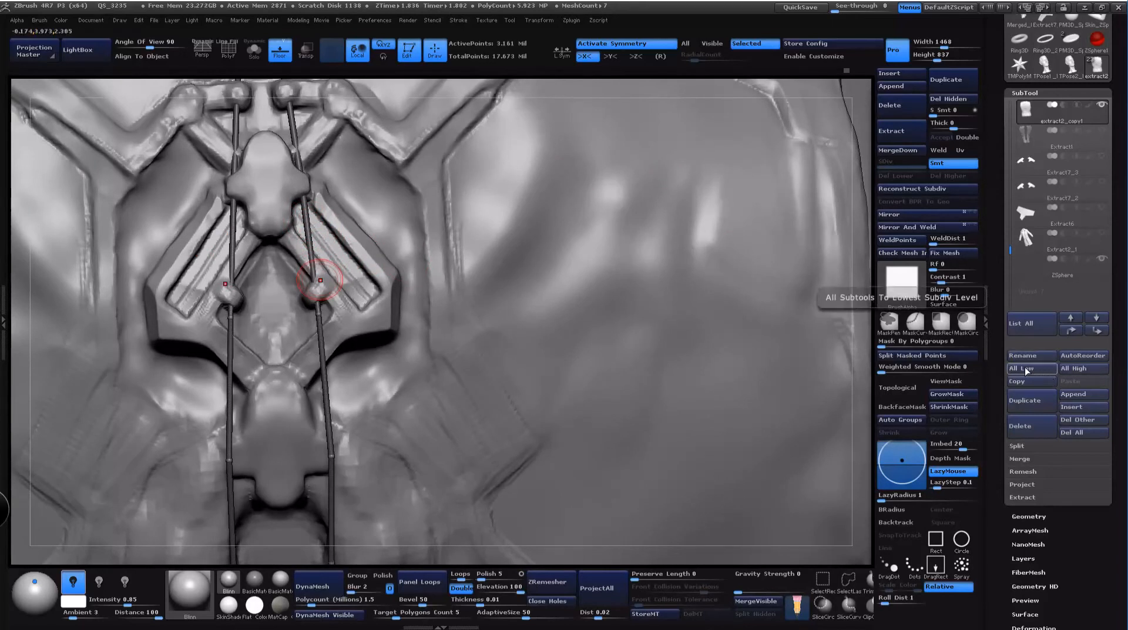
alt+drag(710, 96, 838, 140)
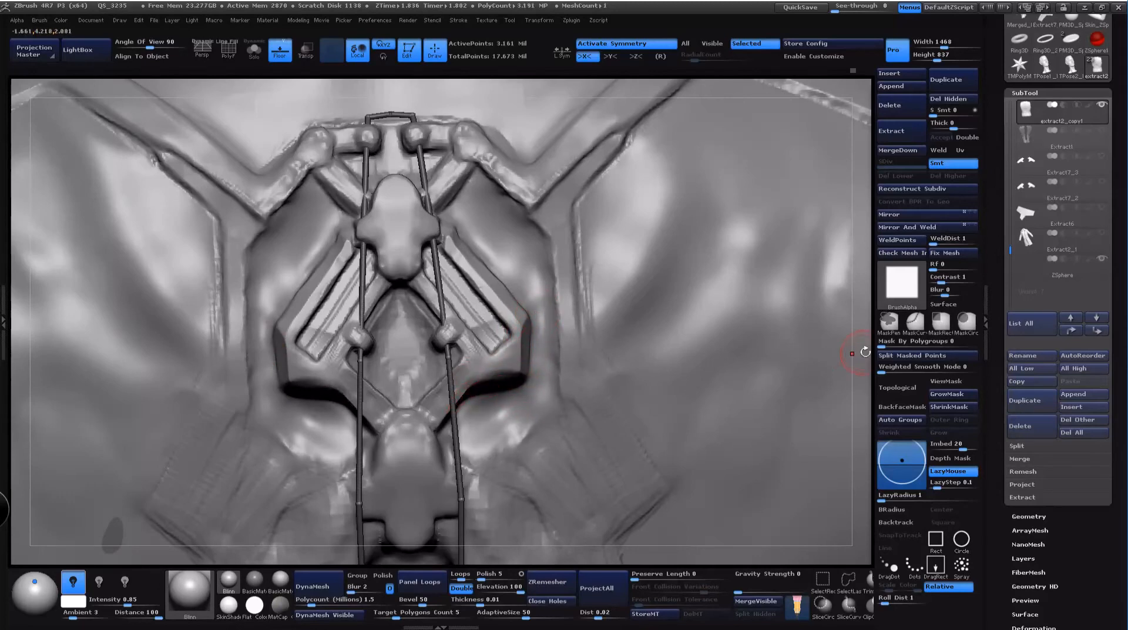
drag(866, 352, 623, 399)
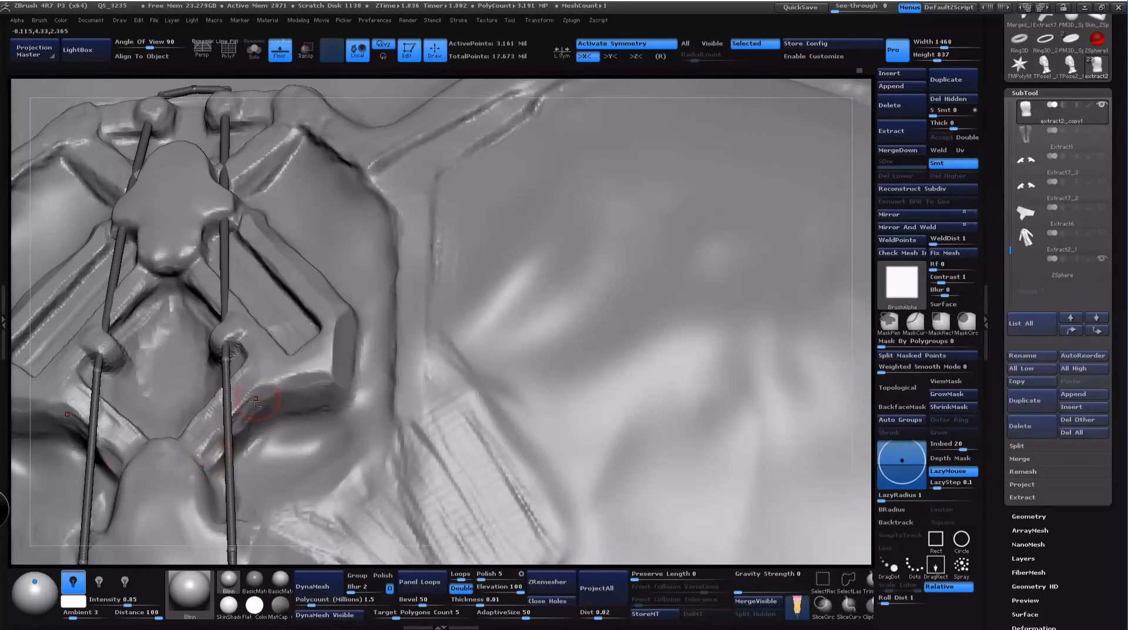
Step: Adjust the hPolish brush size and flatten the mirrored V-shaped frame arms below the diamond panel into clean planes
key(b)
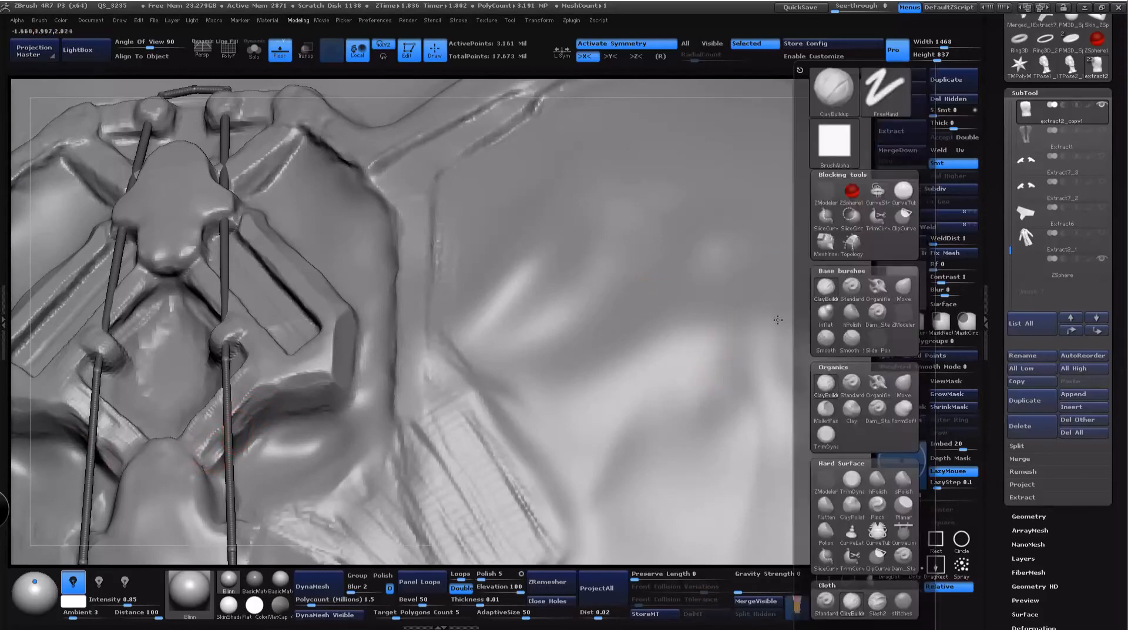
click(852, 313)
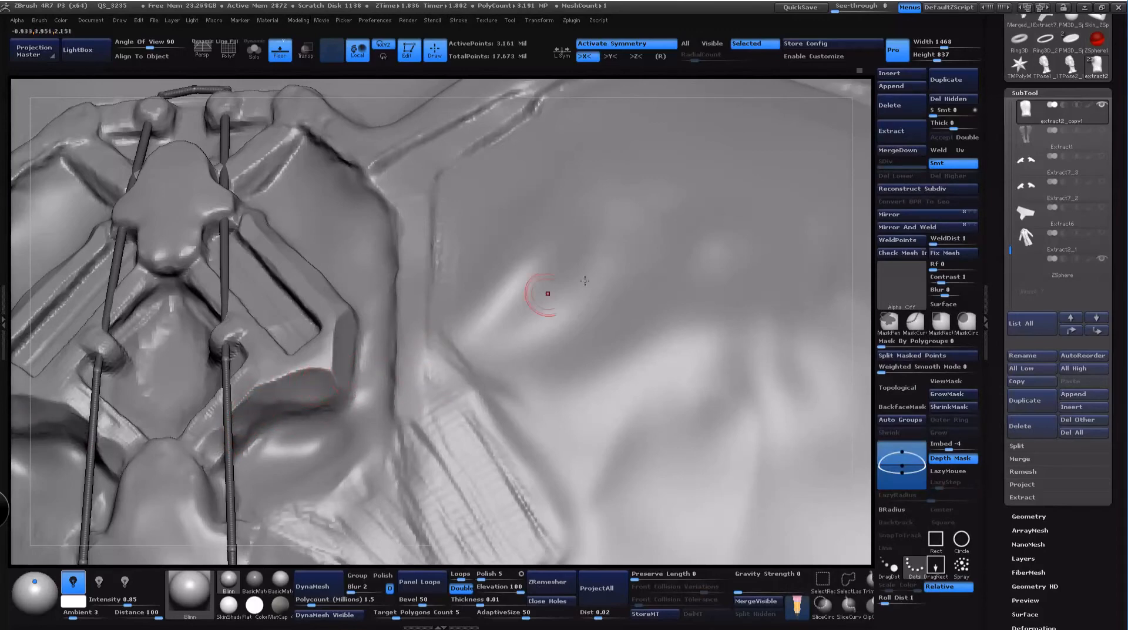
drag(857, 283, 806, 292)
key(space)
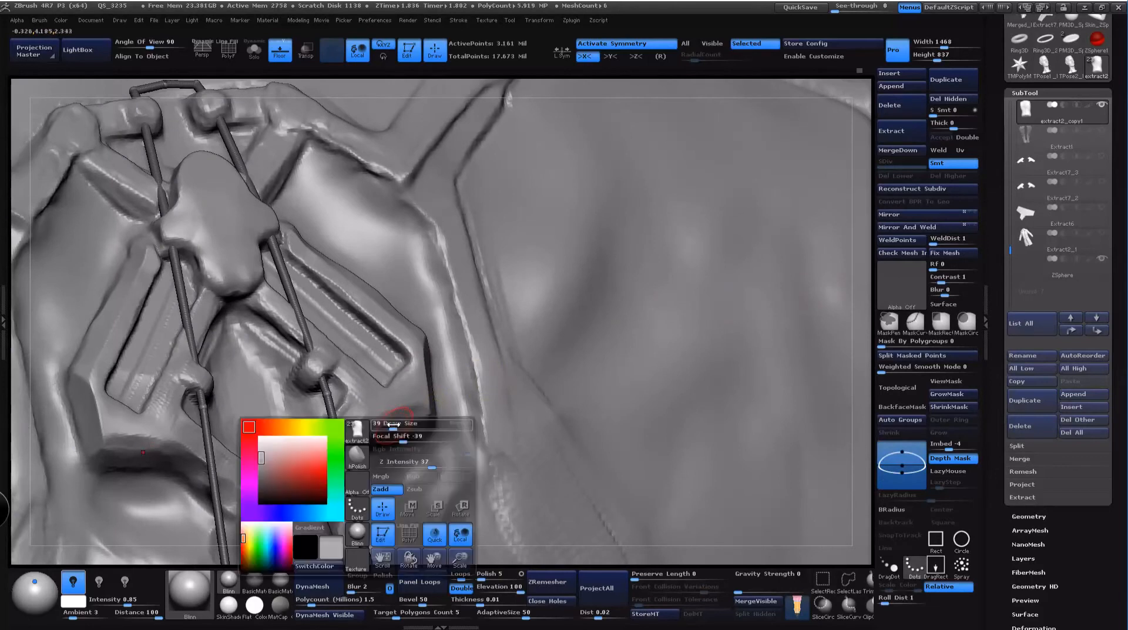
drag(390, 424, 395, 423)
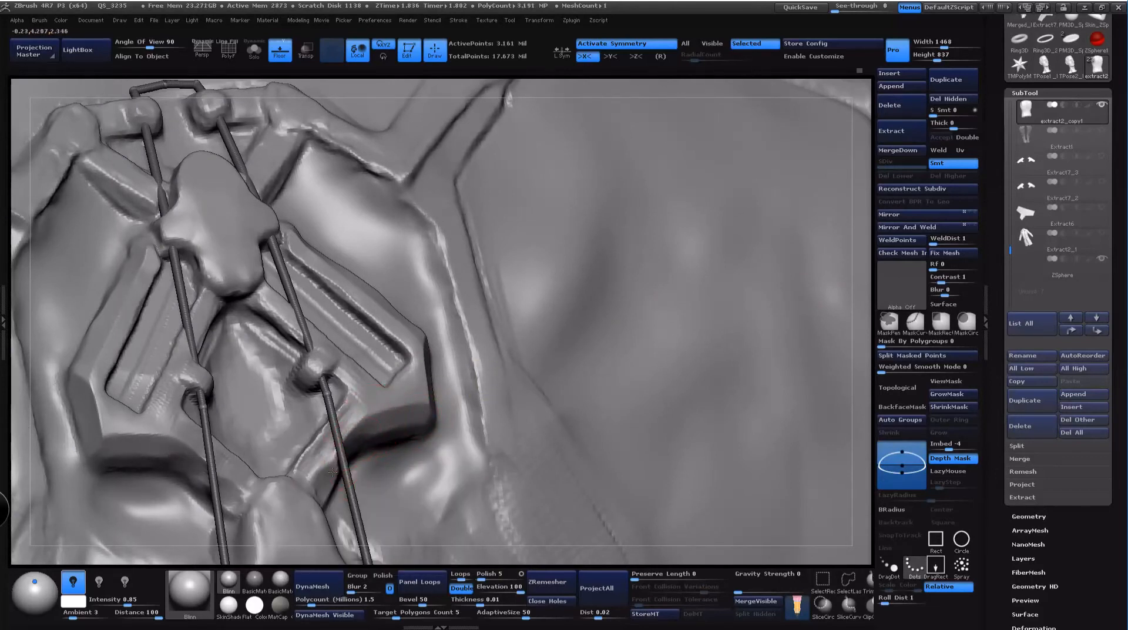
mouse_move(333, 471)
mouse_down()
mouse_move(355, 451)
mouse_move(341, 428)
mouse_move(350, 414)
mouse_up()
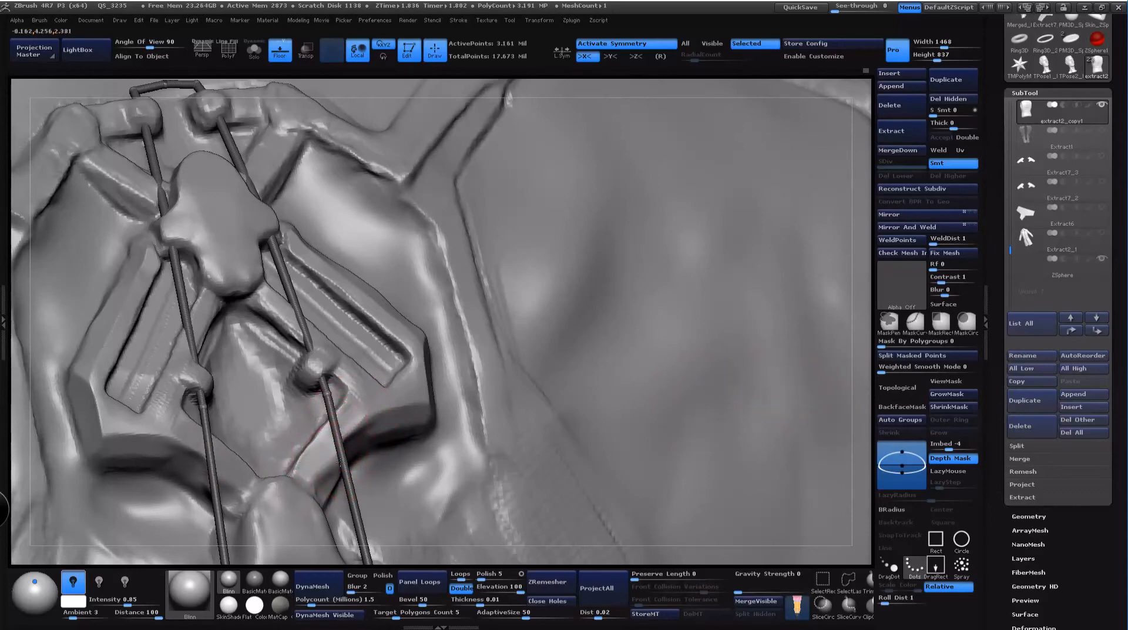
drag(339, 462, 335, 464)
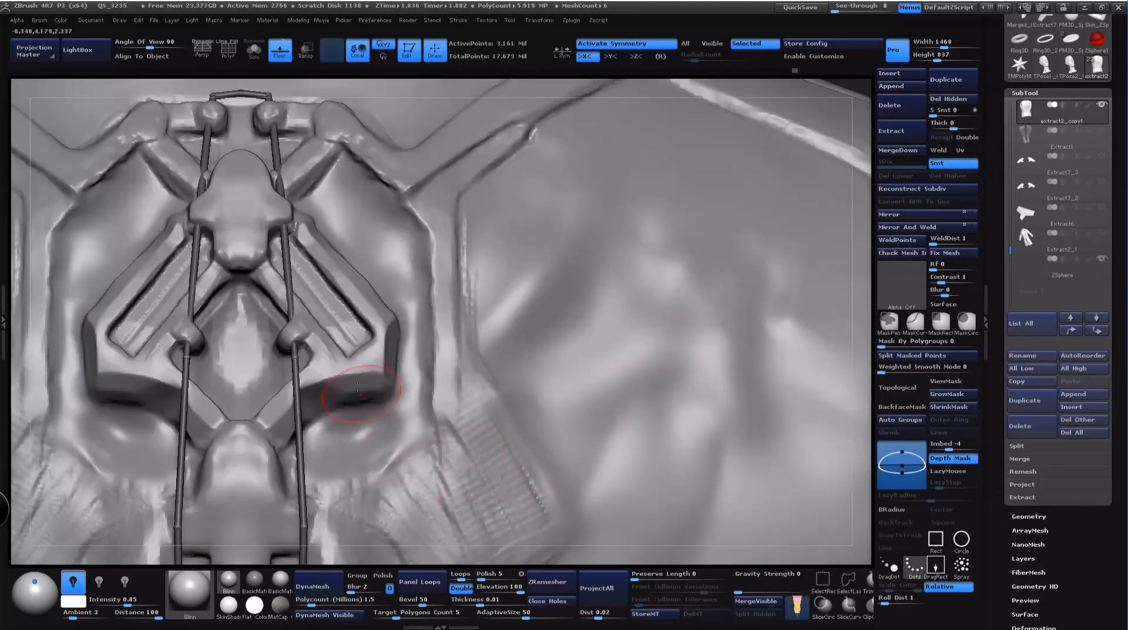
Step: Build up small mirrored bumps where the lower frame arms meet the spine piece with ClayBuildup, and return to the latest history state
key(b)
click(293, 385)
key(space)
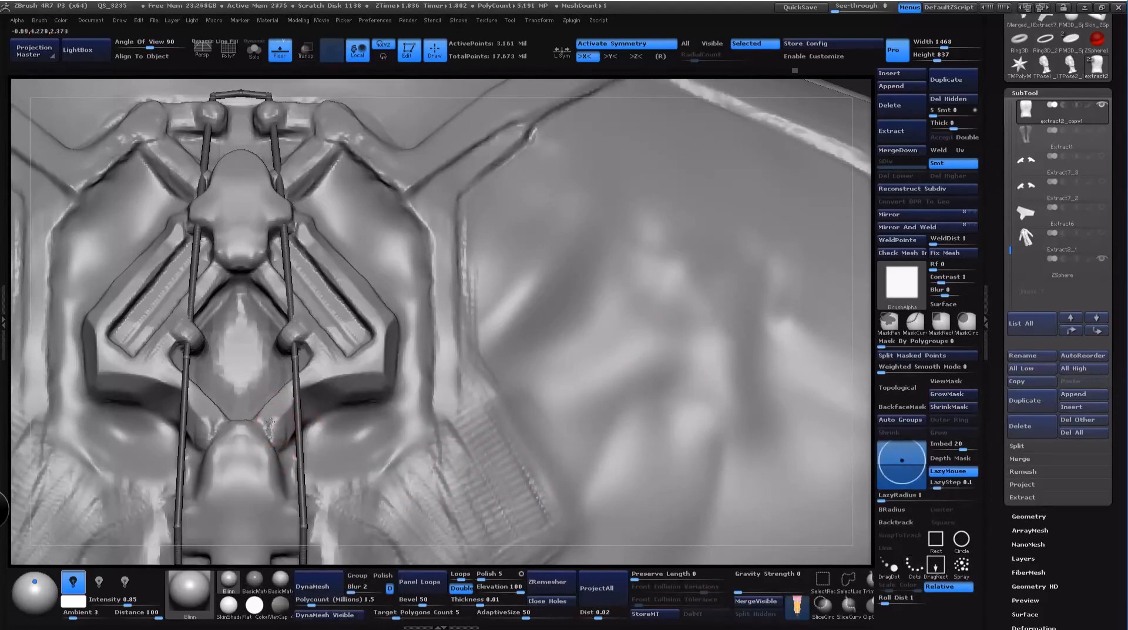
drag(277, 416, 274, 415)
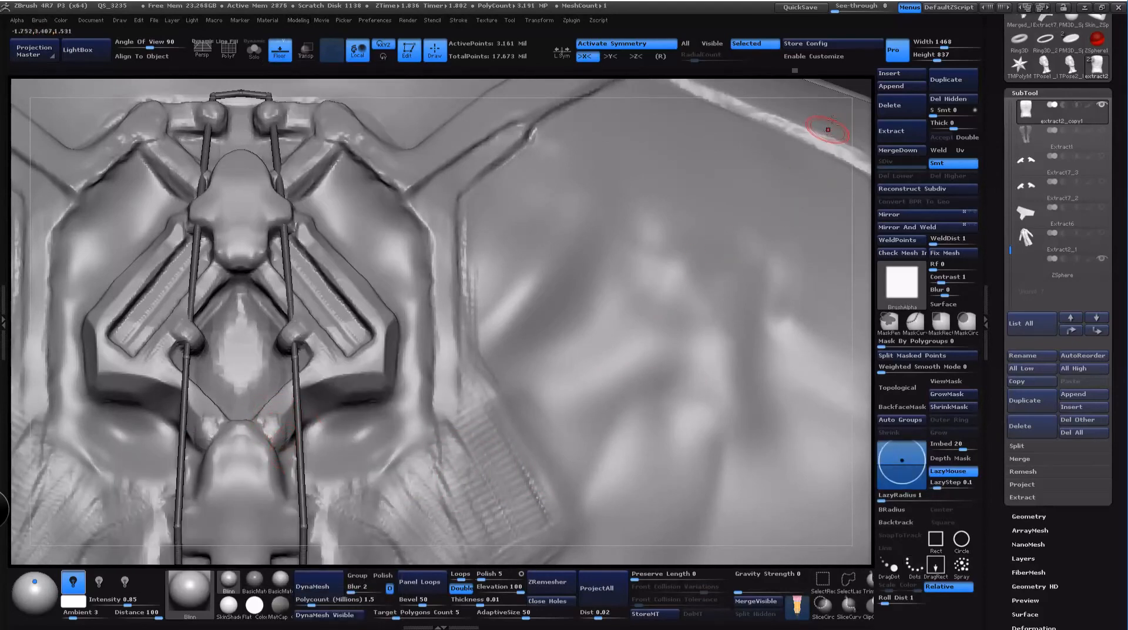
alt+drag(859, 99, 831, 75)
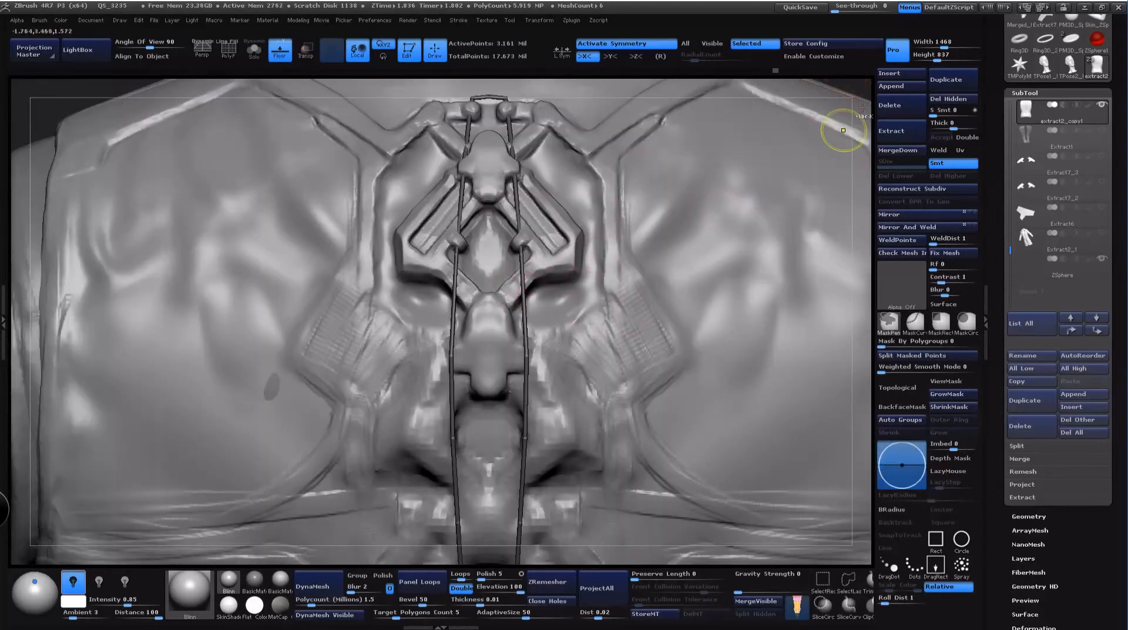
click(795, 70)
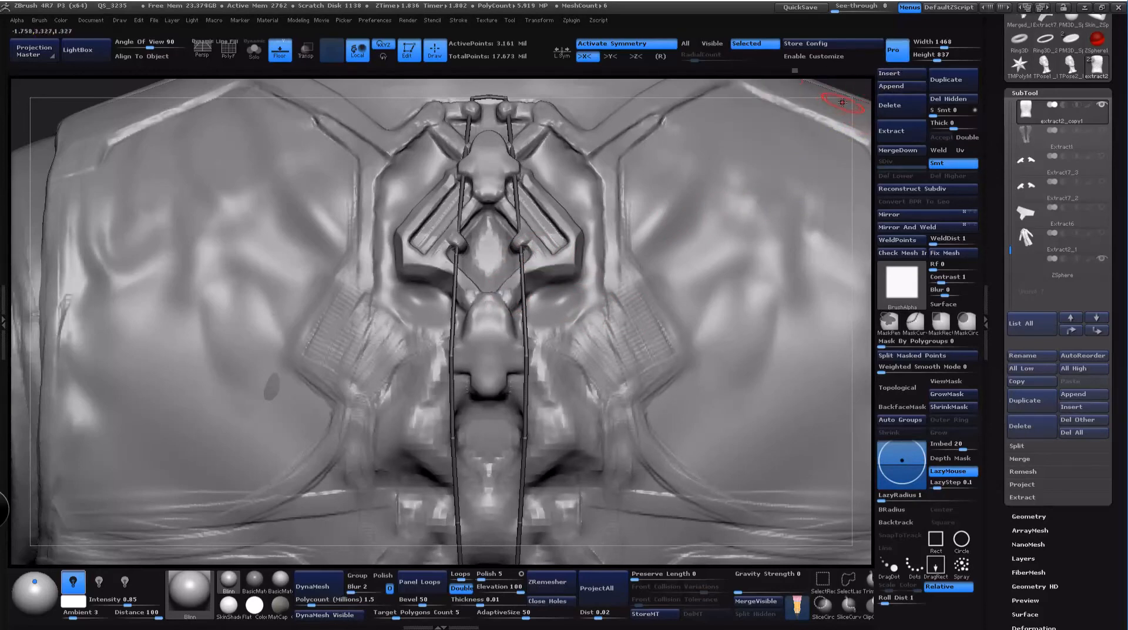
Step: Append a Cube3D as a new subtool and bring the whole cube at the head into view
mouse_move(843, 103)
mouse_down()
mouse_move(842, 128)
mouse_move(796, 206)
mouse_move(675, 292)
mouse_up()
alt+drag(835, 147, 735, 239)
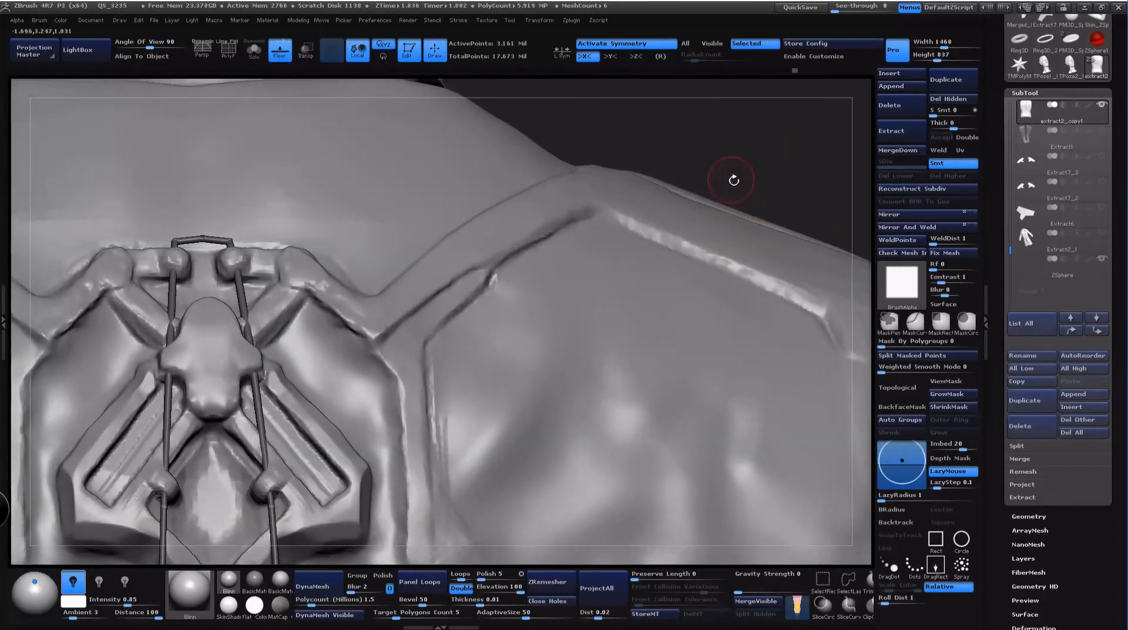
alt+drag(733, 179, 774, 111)
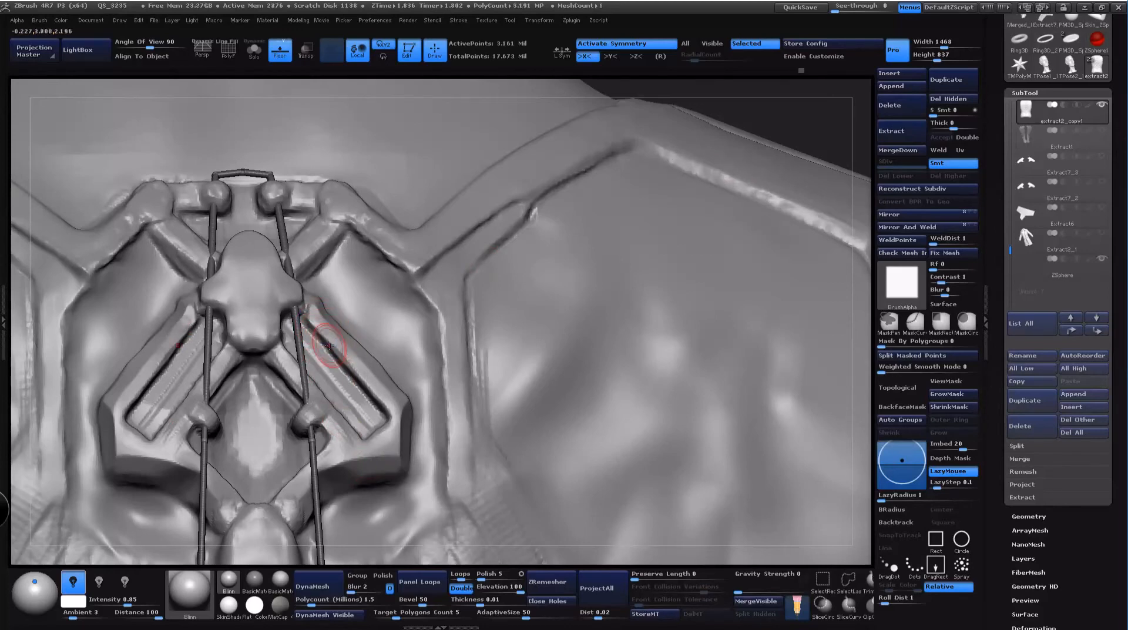
click(1081, 394)
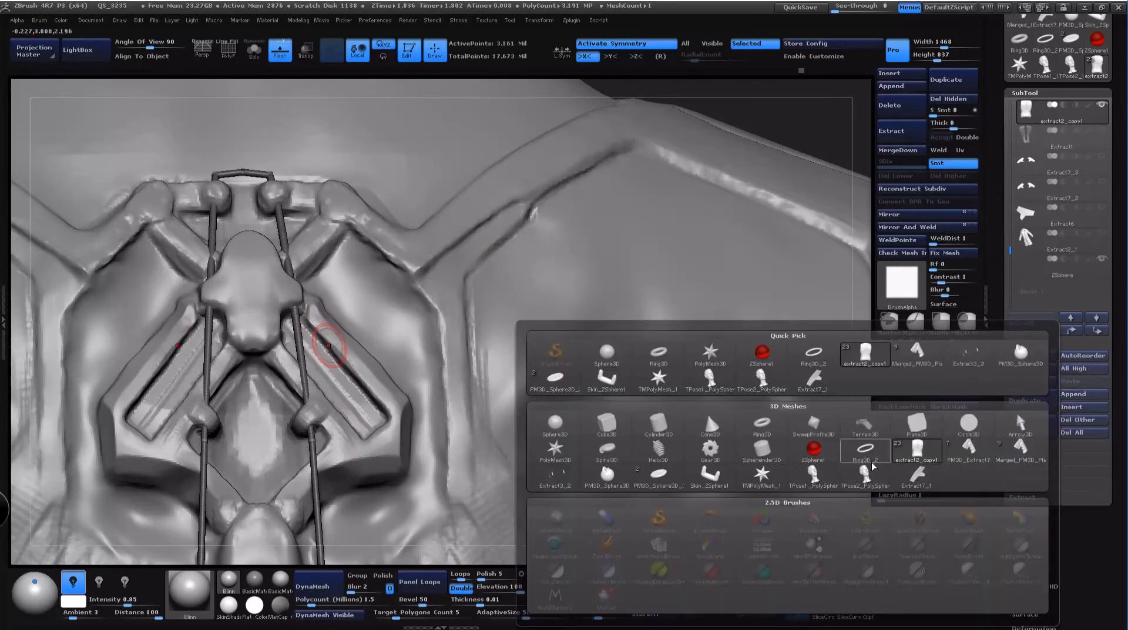
mouse_move(863, 474)
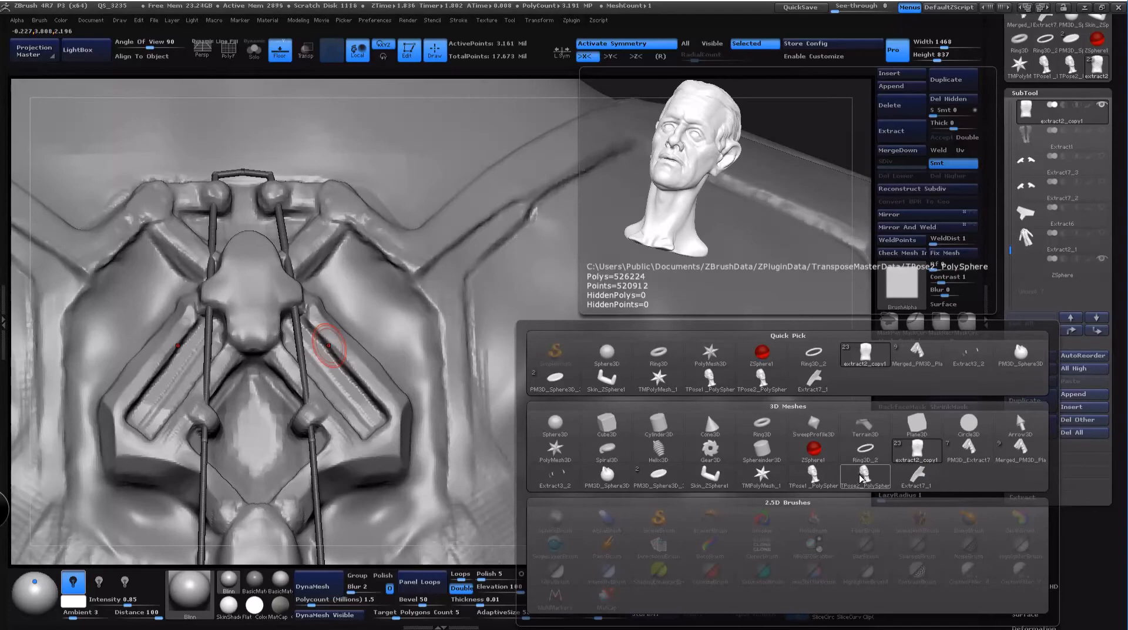
click(607, 424)
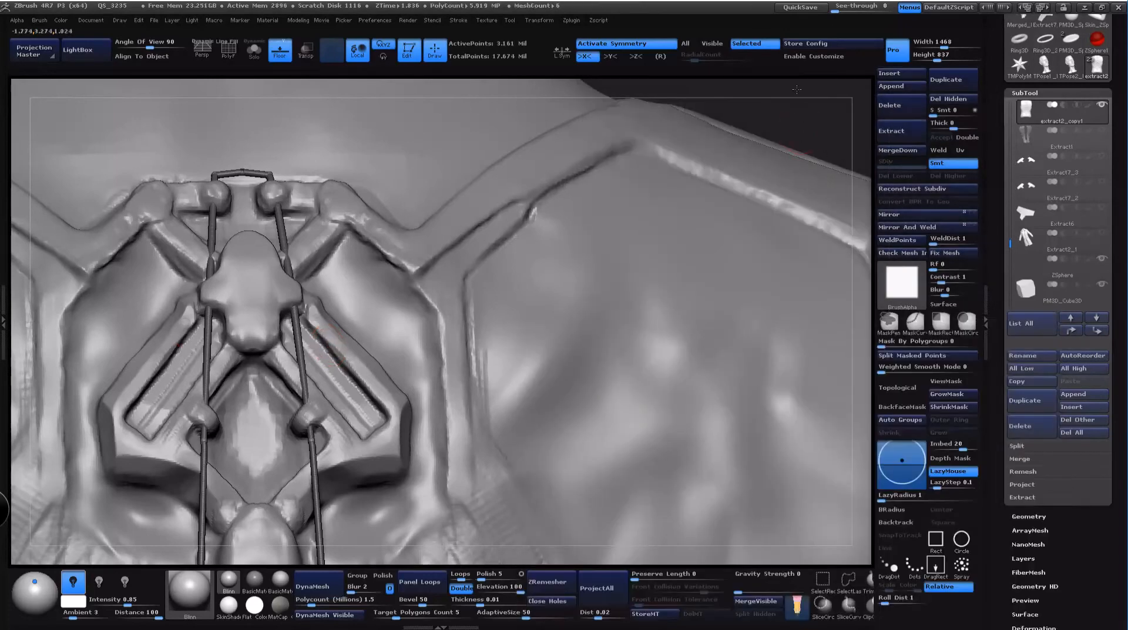
ctrl+right_drag(617, 408, 733, 358)
ctrl+right_drag(725, 171, 729, 400)
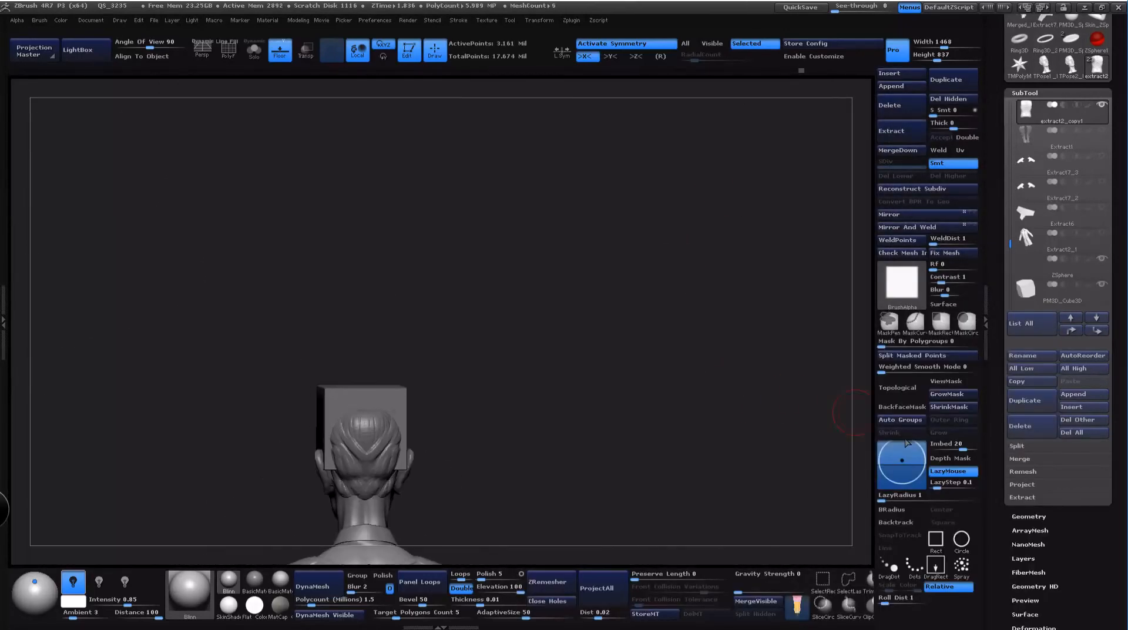
Step: Make PM3D_Cube3D the active subtool and initialize it as a QCube with a resolution of 2 on X, Y and Z
click(1046, 281)
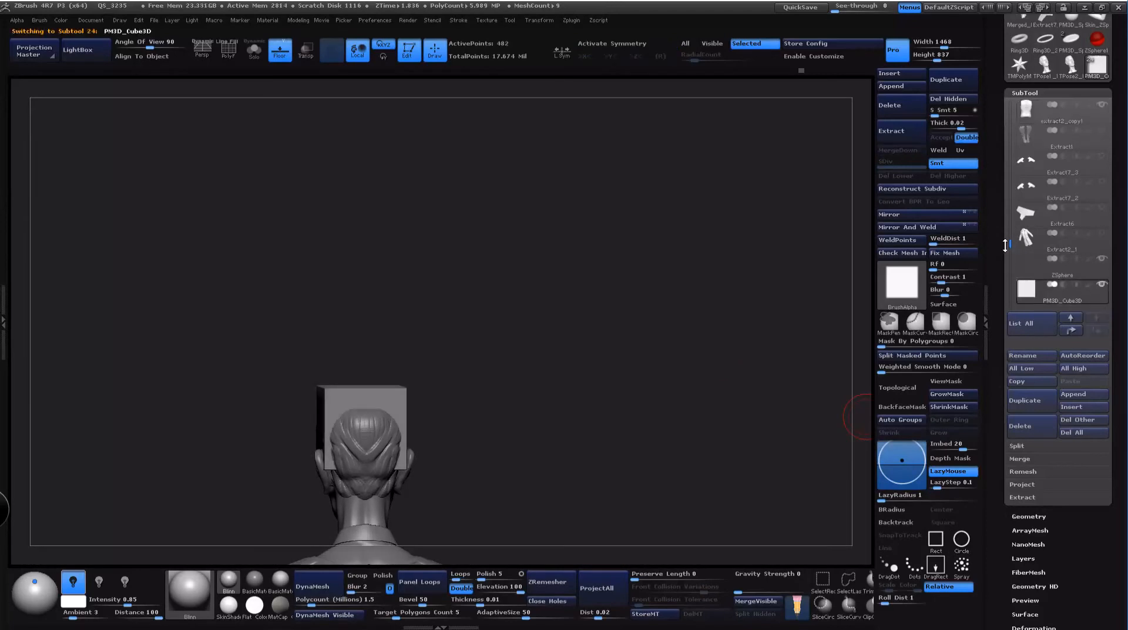
drag(1014, 244, 1019, 272)
drag(1112, 505, 1107, 452)
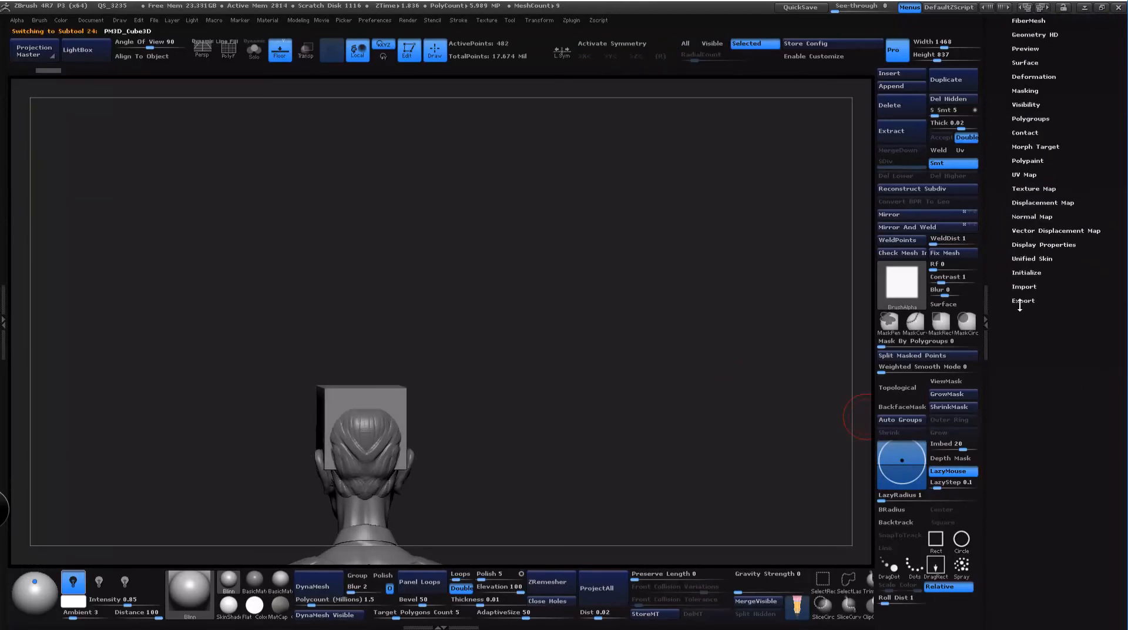
click(1032, 273)
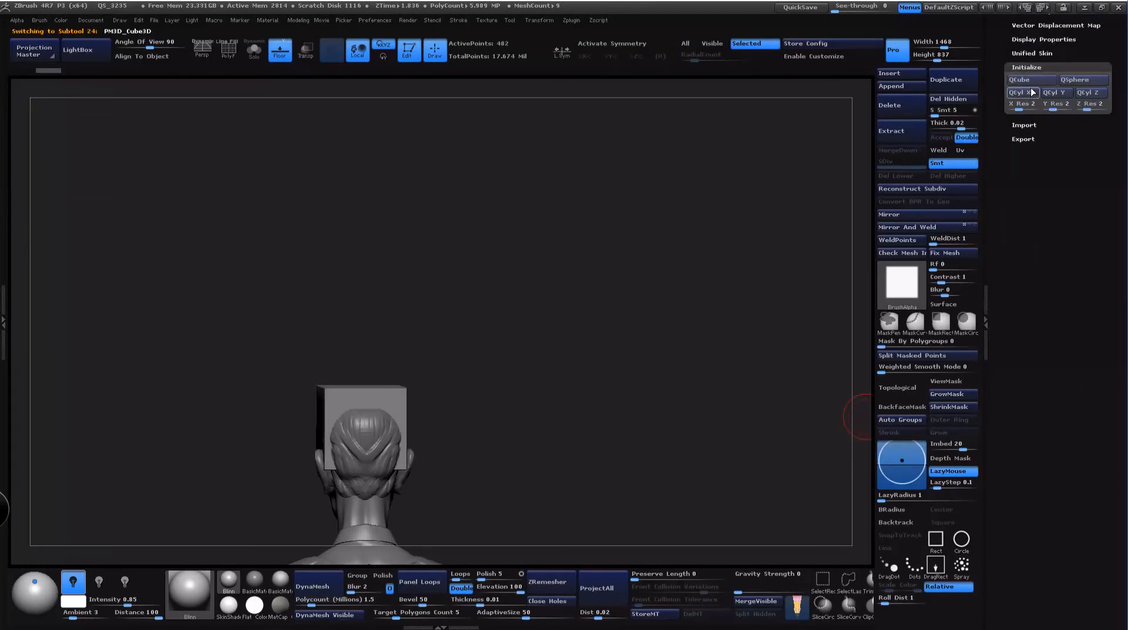
click(1031, 82)
Step: Turn on the transparent display and rotate the figure to side view to locate the small cube inside the head
drag(554, 400, 582, 325)
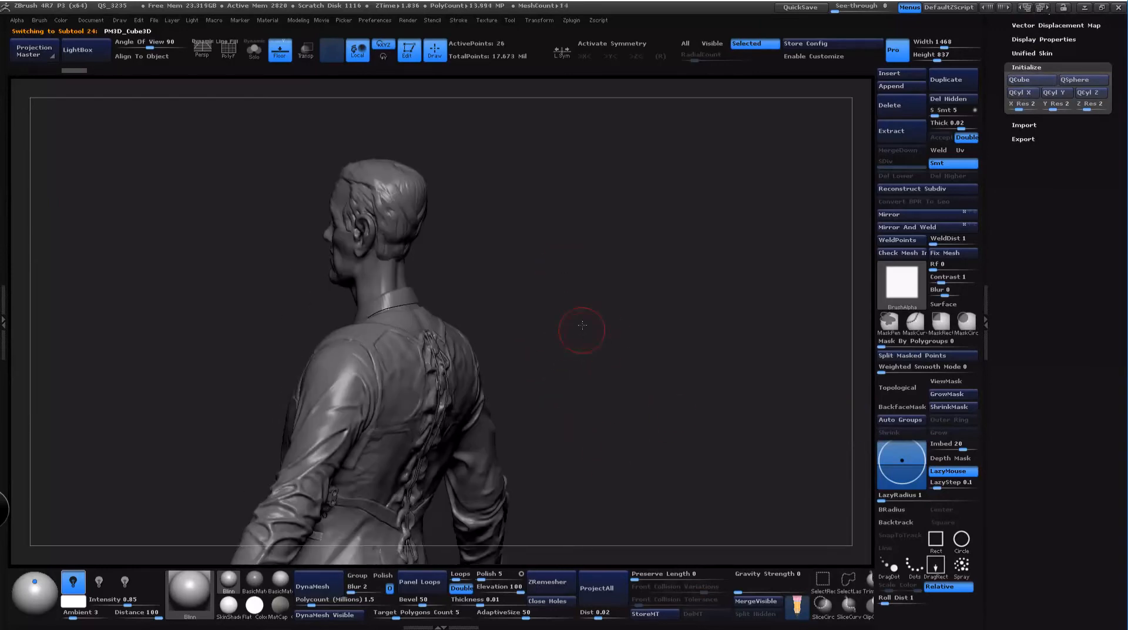
click(306, 50)
drag(554, 267, 453, 222)
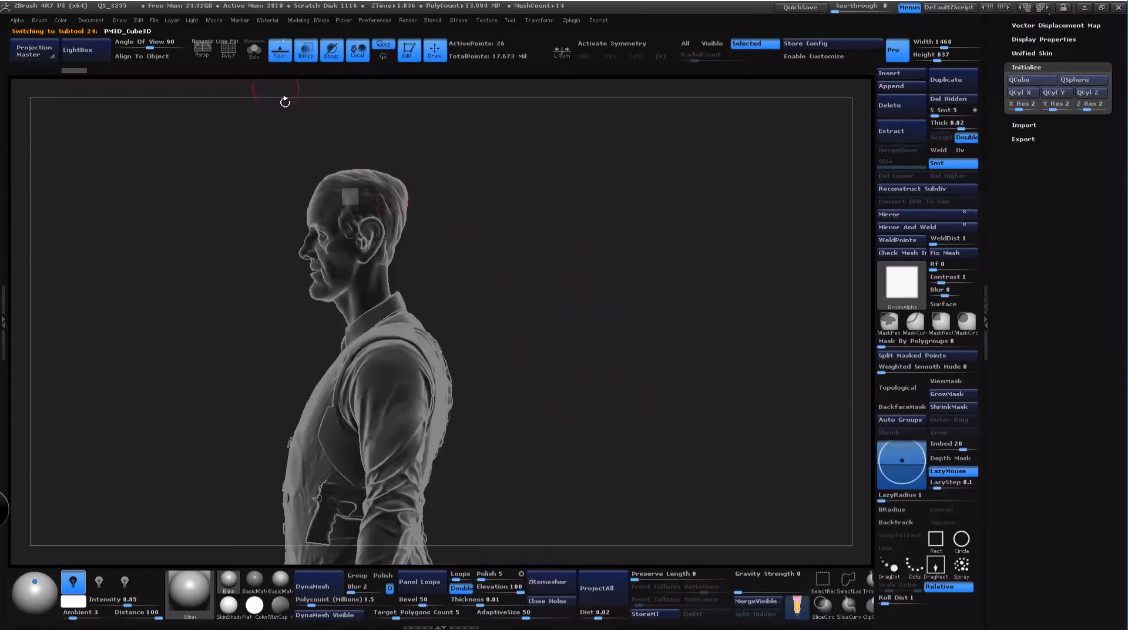
Step: Move the small cube from the head down onto the upper back, beside the cable strands at the spine piece
key(space)
click(383, 292)
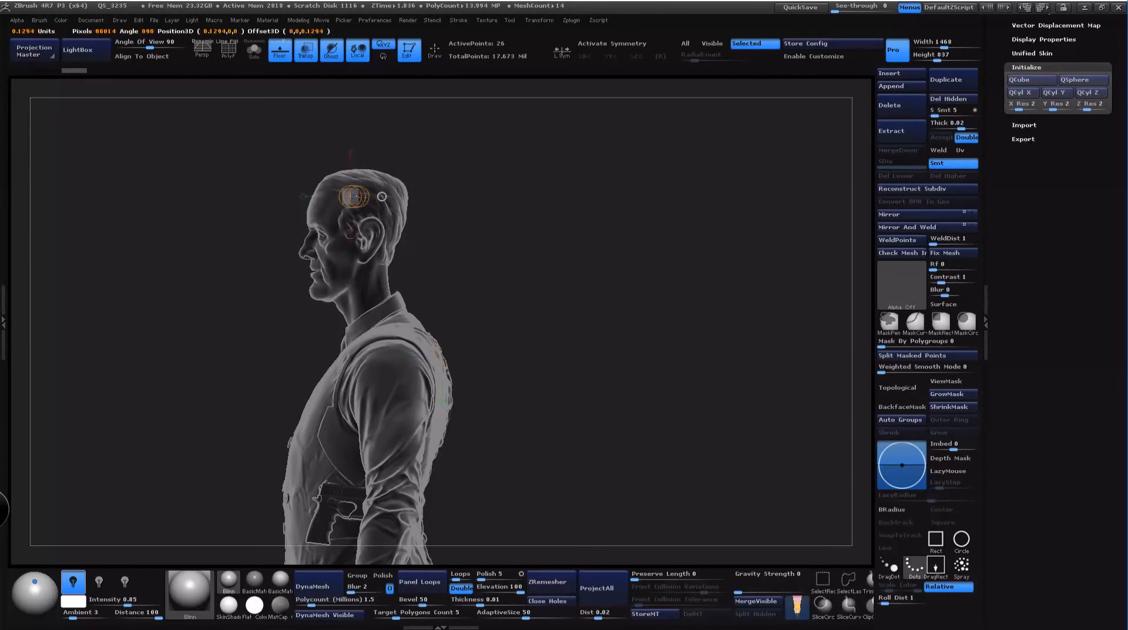
shift+drag(554, 320, 608, 461)
alt+drag(609, 123, 588, 82)
click(404, 381)
shift+drag(404, 381, 520, 401)
drag(428, 401, 465, 294)
Step: Rotate the cube about 45 degrees in the back view so it stands as a diamond
key(space)
key(space)
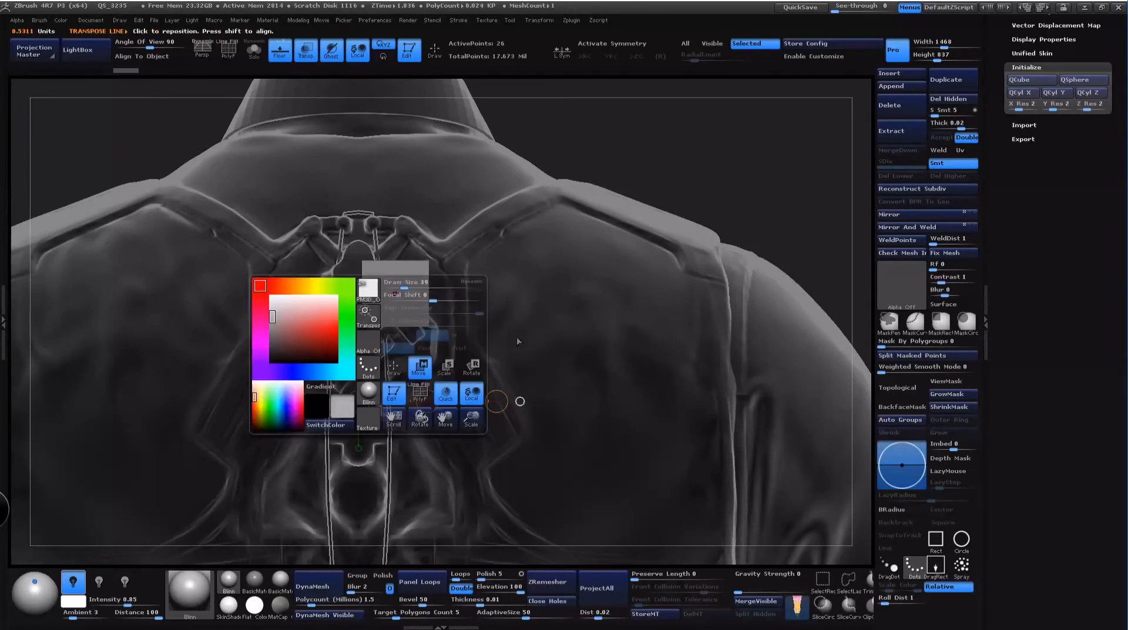
click(471, 367)
mouse_move(396, 293)
mouse_down()
mouse_move(488, 293)
mouse_move(470, 355)
mouse_up()
alt+drag(706, 288, 718, 359)
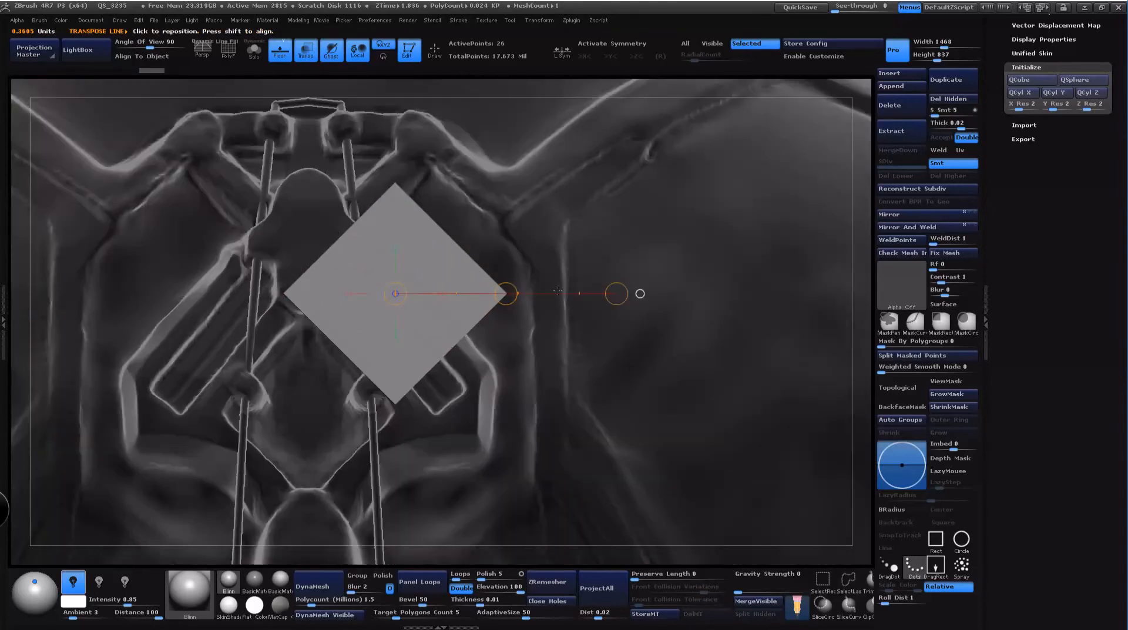
Step: Scale the cube down to a small block and move it to the right cable strand beside the spine piece
key(b)
key(space)
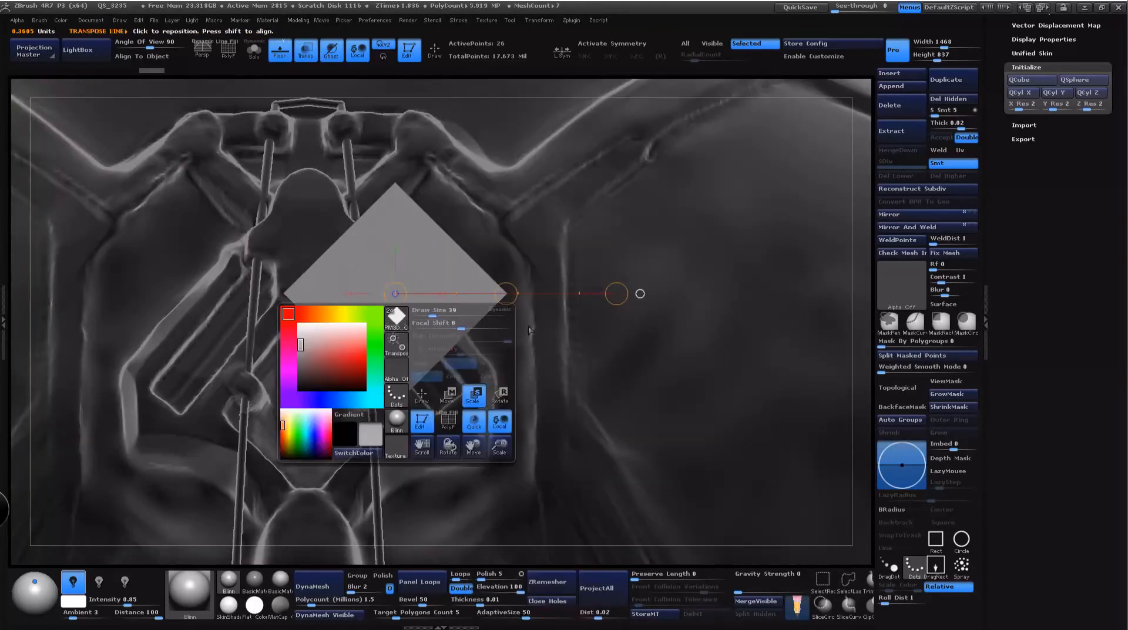
drag(616, 293, 489, 300)
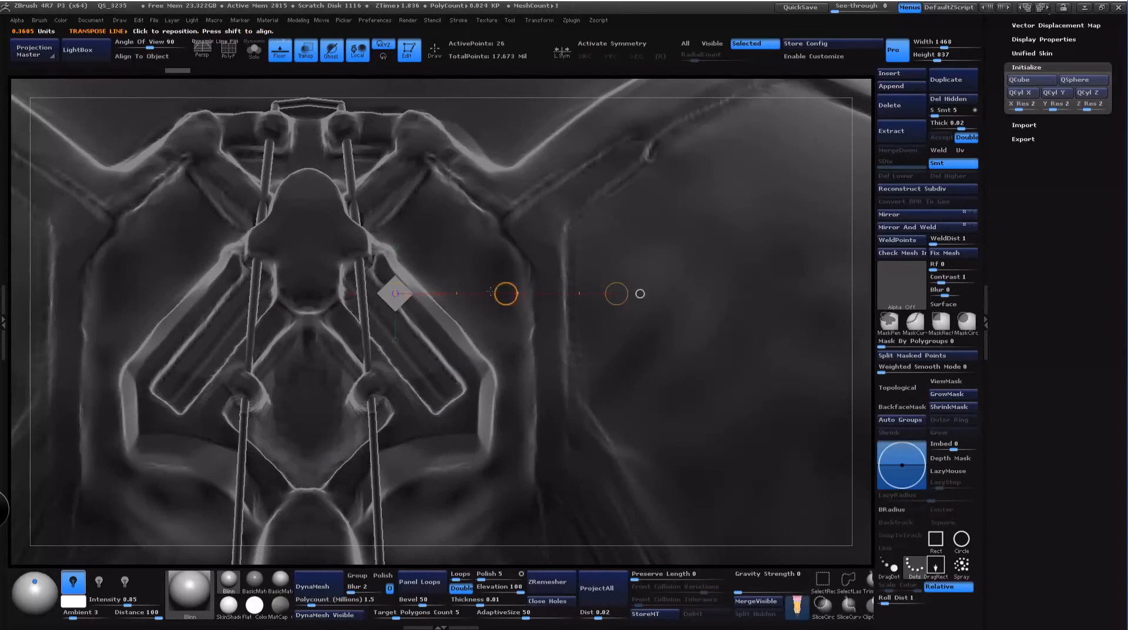
key(b)
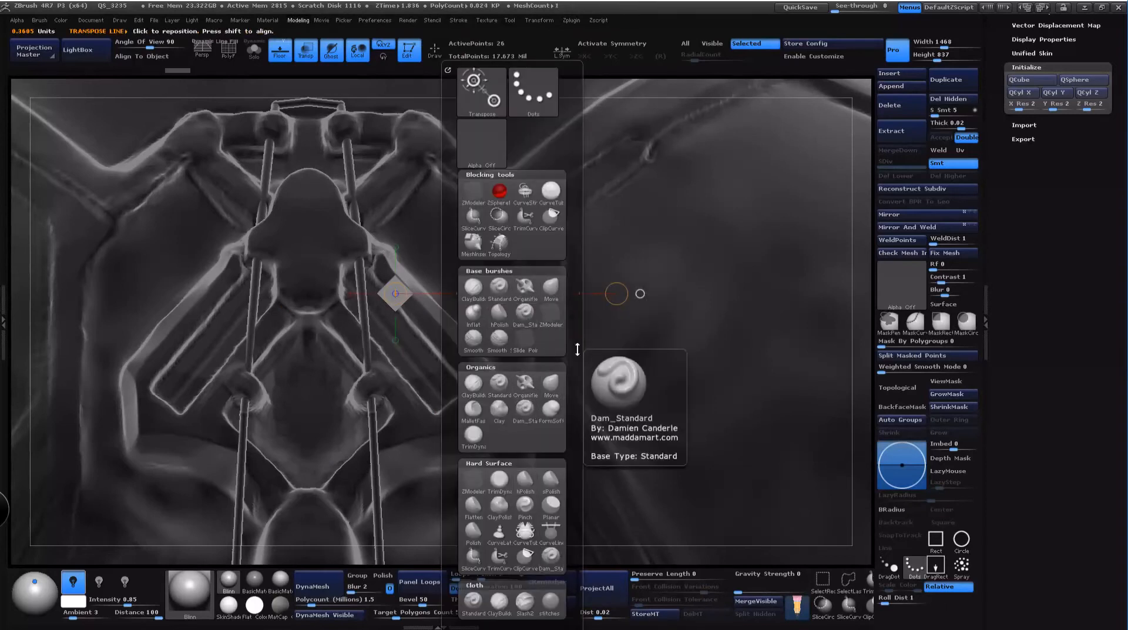
key(space)
click(475, 383)
drag(506, 294, 468, 289)
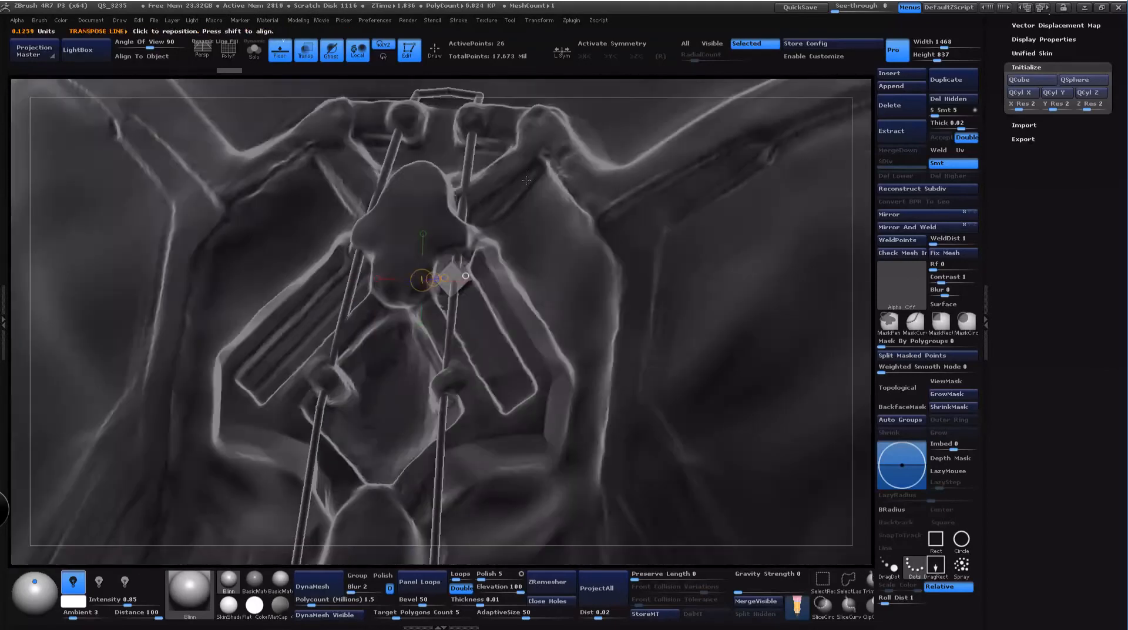
Step: Rotate the small cube to line it up with the slant of the right cable strand
drag(859, 223, 844, 278)
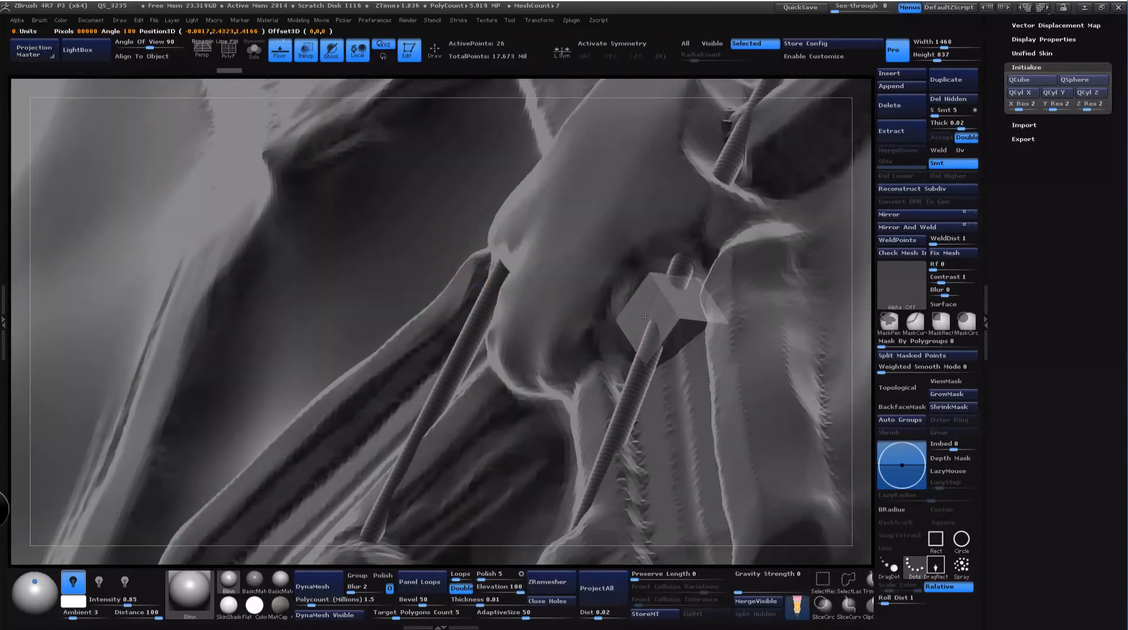
key(r)
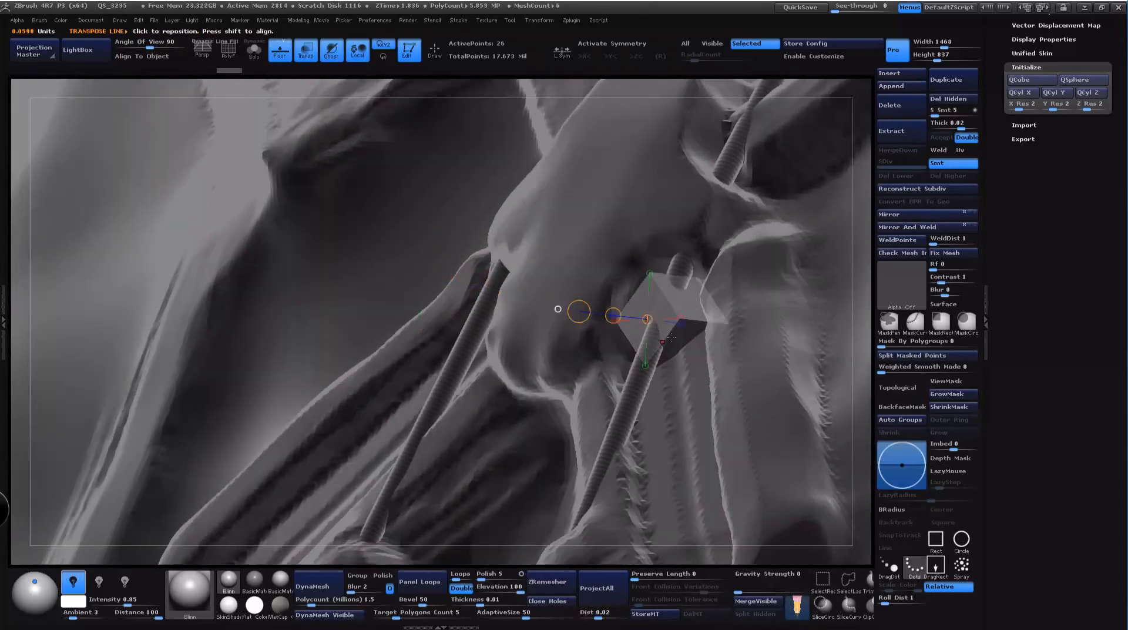
key(space)
drag(579, 311, 583, 258)
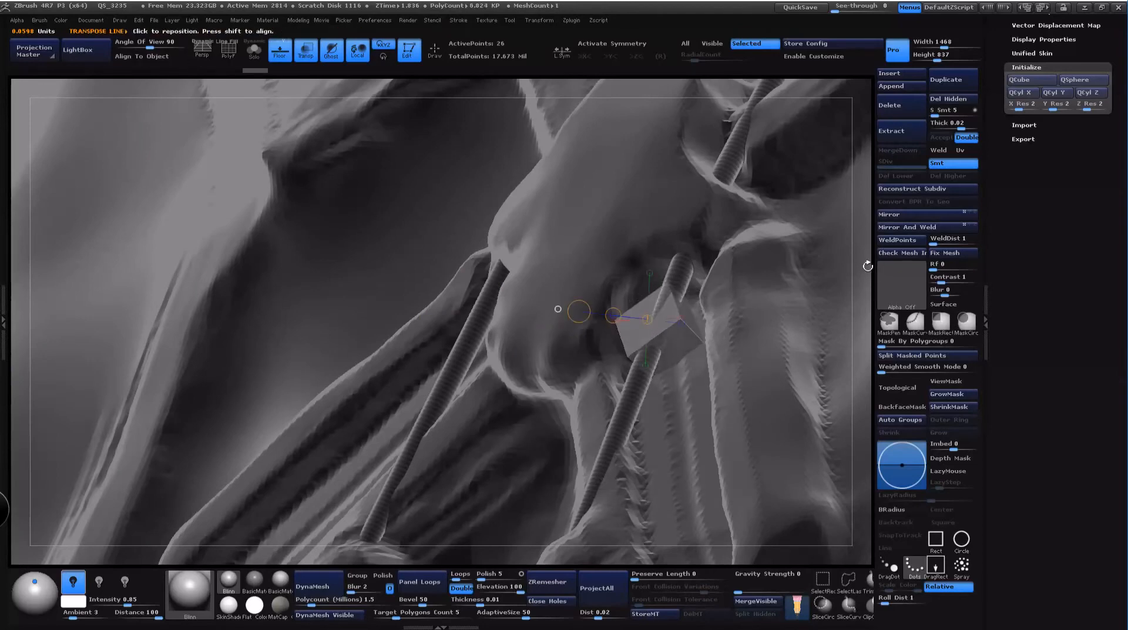
drag(869, 267, 888, 325)
drag(665, 321, 718, 289)
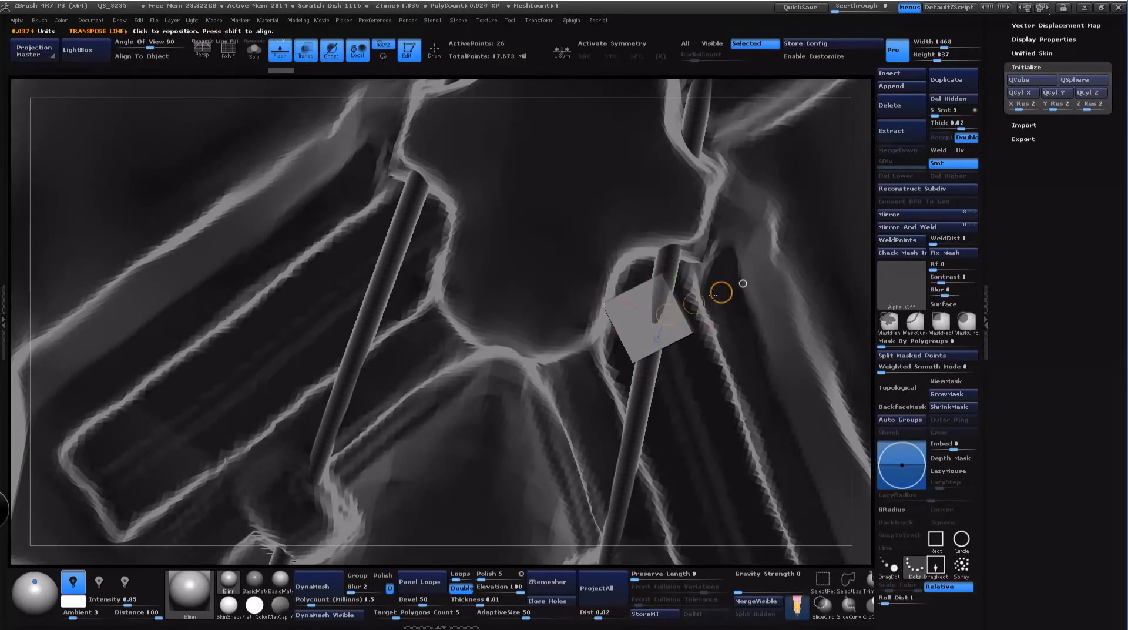
Step: Make the ZSphere cable strands the active subtool and reposition the strand joint just below the cube
drag(864, 259, 860, 223)
drag(882, 231, 846, 341)
drag(862, 288, 799, 236)
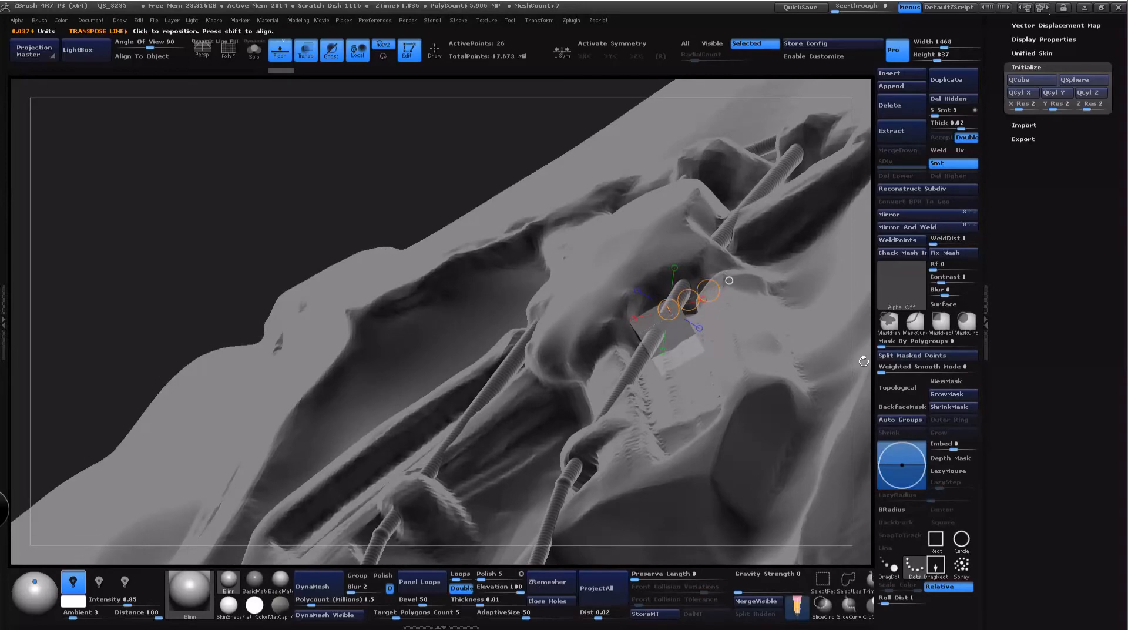
drag(863, 361, 755, 420)
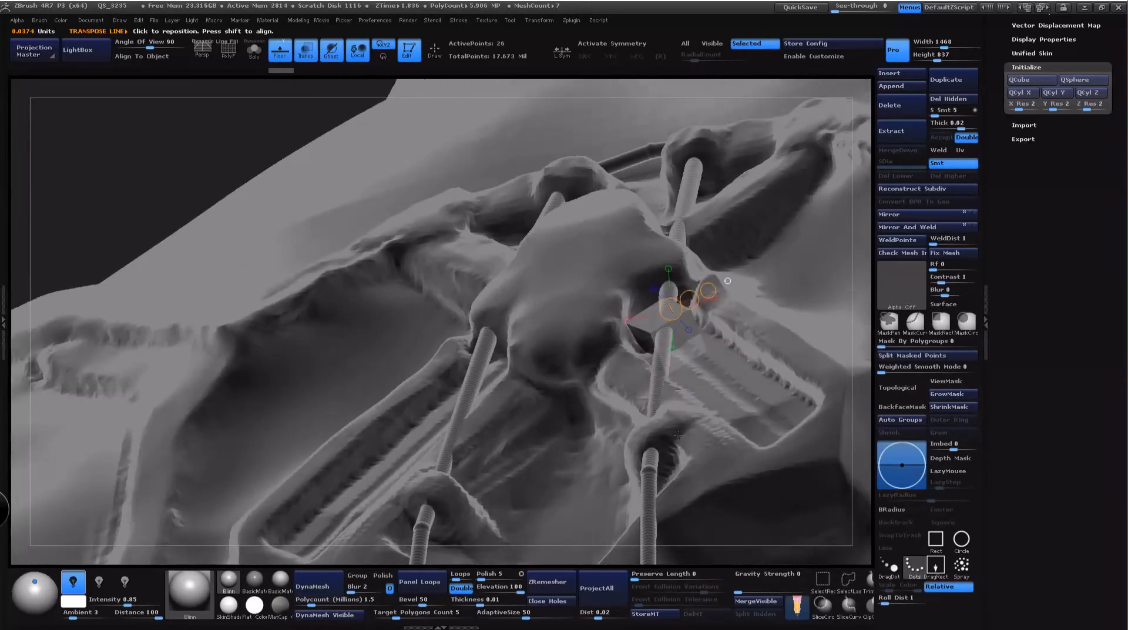
scroll(1046, 234, up, 5)
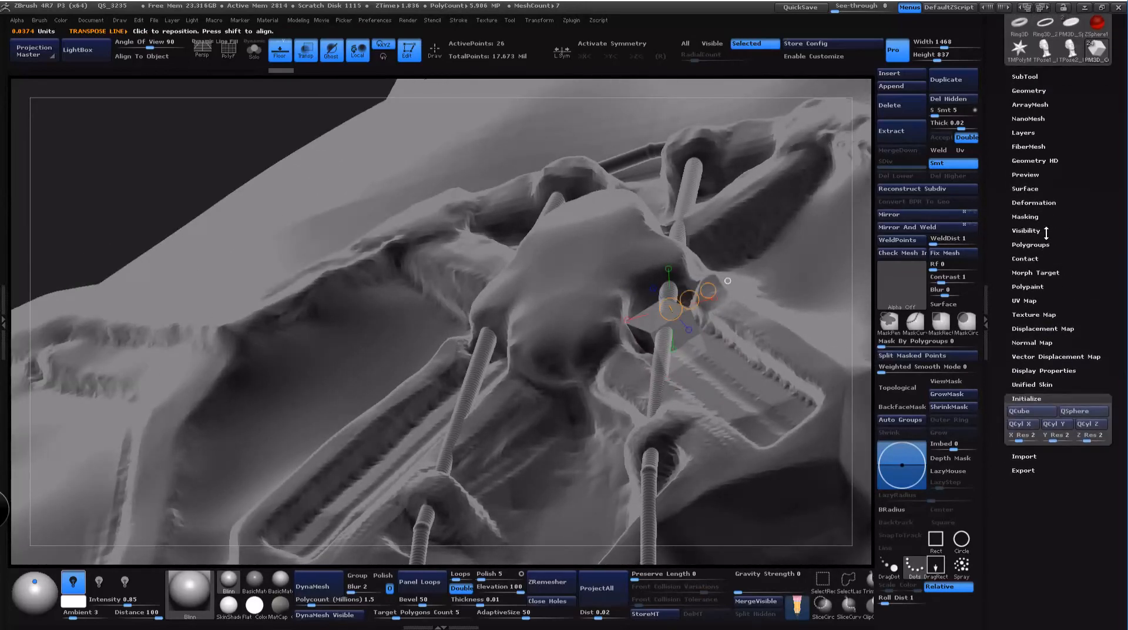
click(1035, 76)
click(1038, 144)
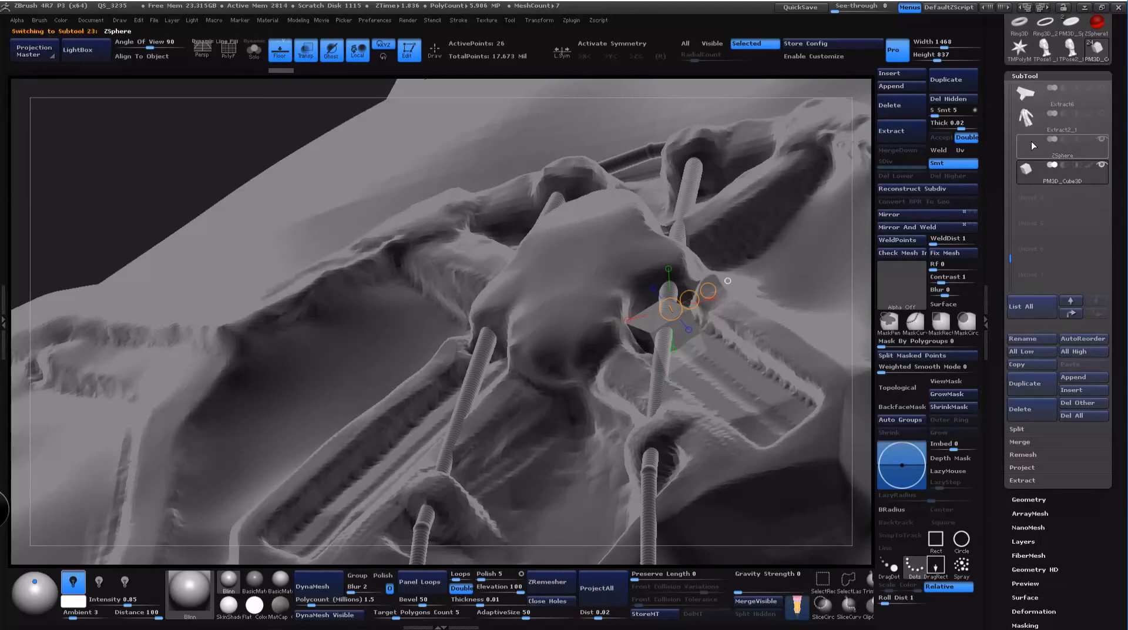
key(space)
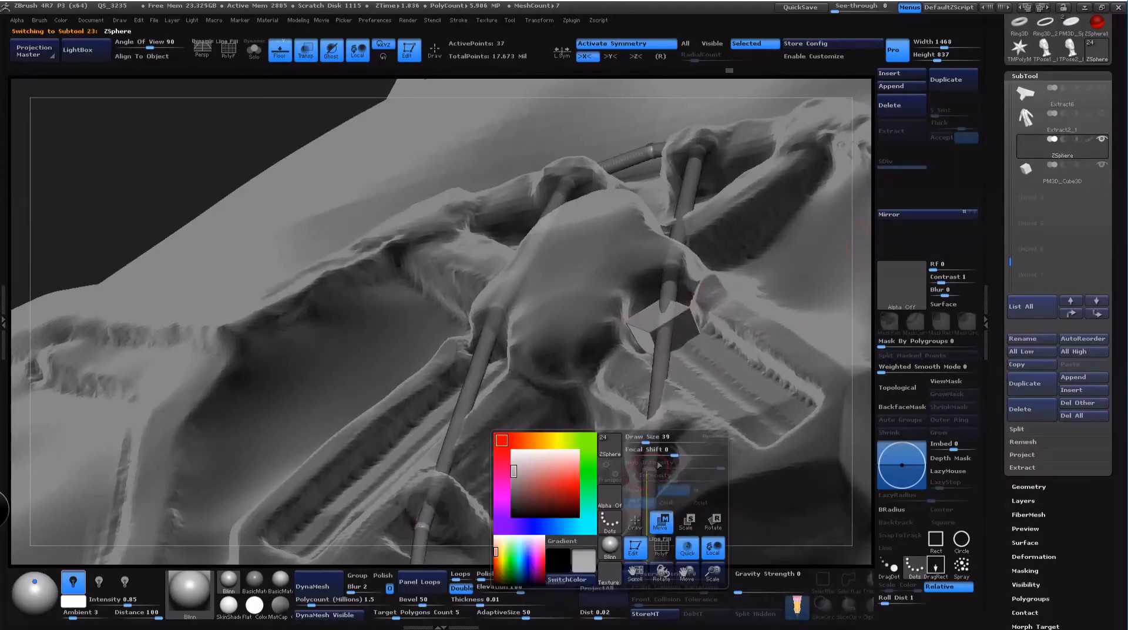
drag(648, 461, 646, 381)
Step: Adjust the mirrored cable strand joints along the spine in side view to follow the contour of the back
drag(863, 243, 411, 141)
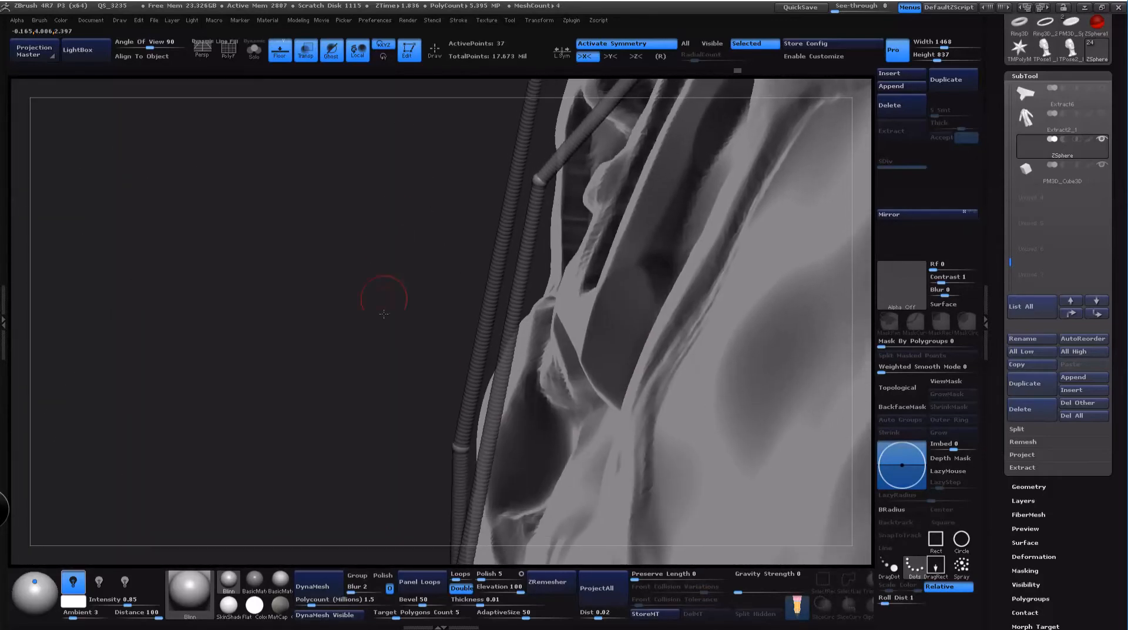
alt+drag(383, 294, 353, 163)
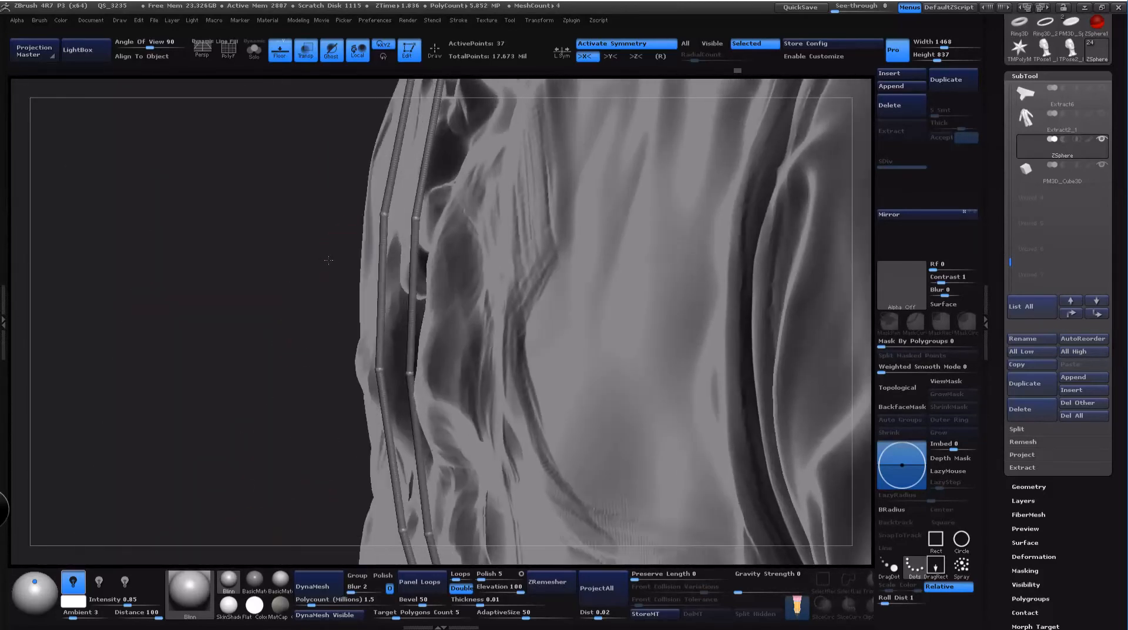
drag(328, 260, 424, 387)
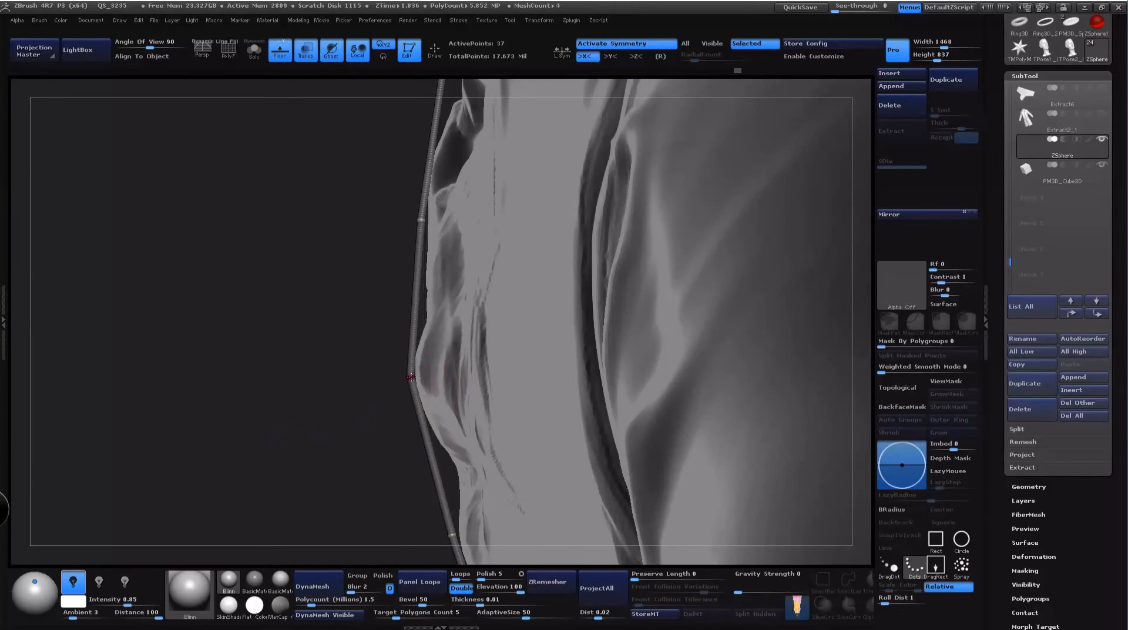
drag(349, 461, 762, 258)
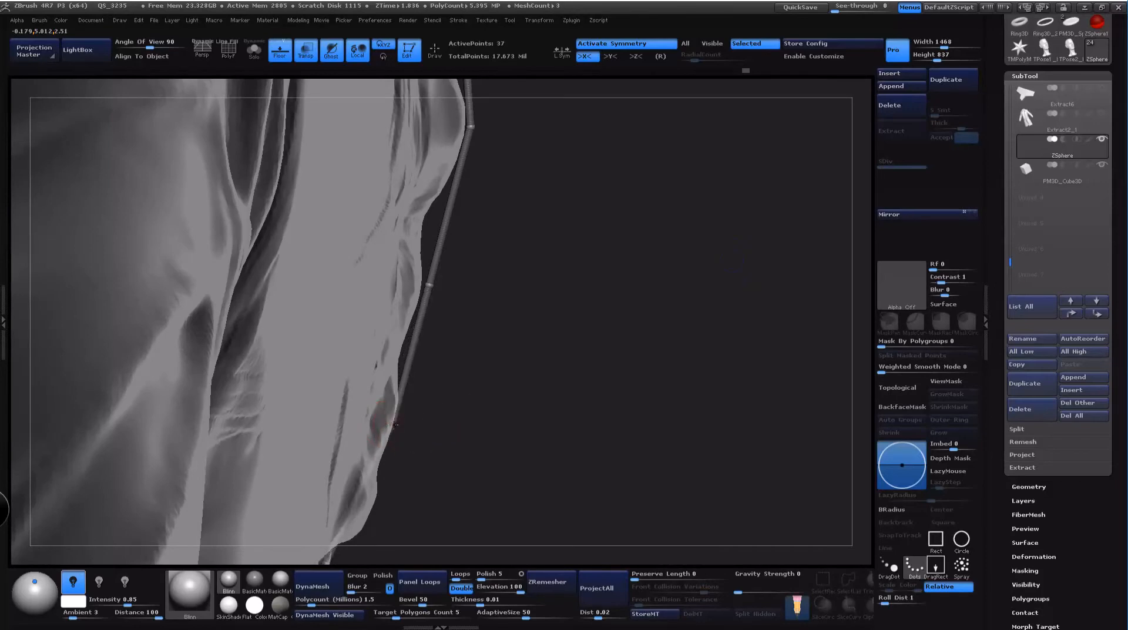
drag(394, 425, 666, 194)
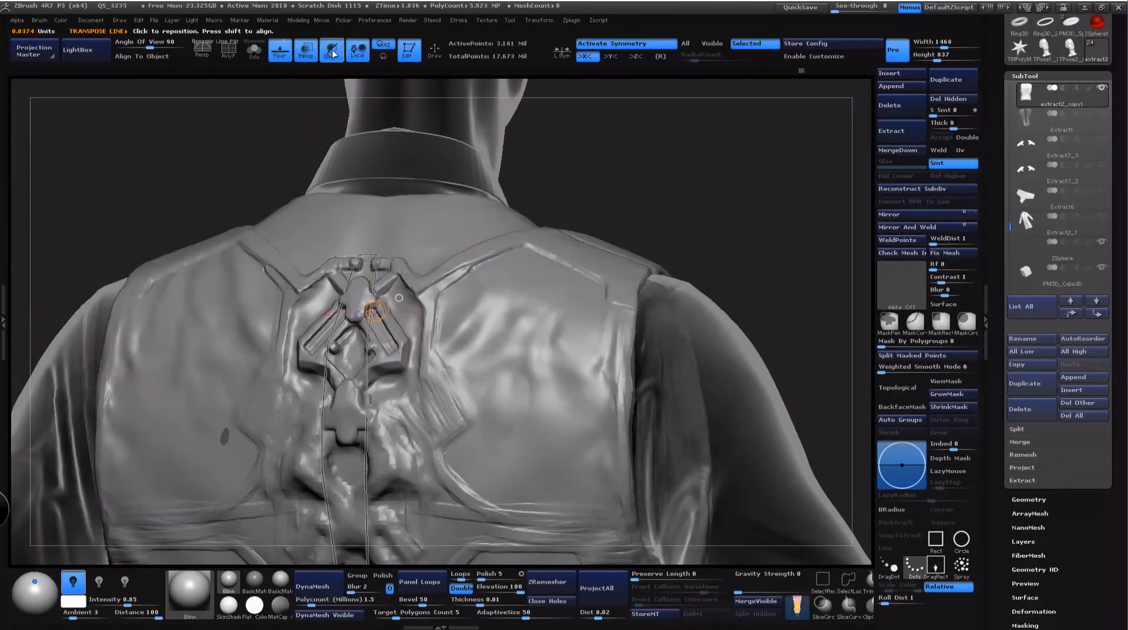
Step: Turn off the transparent display, switch to Draw mode and frame the upper spine panel of extract2_copy1 for sculpting
click(308, 52)
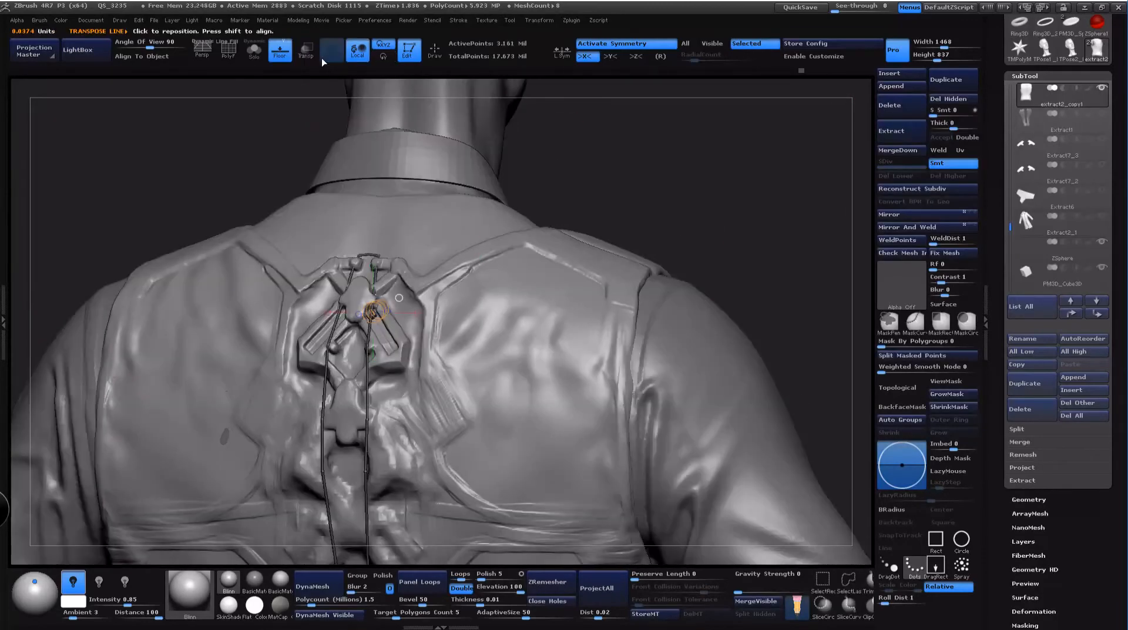
mouse_move(794, 306)
alt+mouse_down()
mouse_move(869, 136)
mouse_move(852, 589)
alt+mouse_up()
key(space)
click(436, 287)
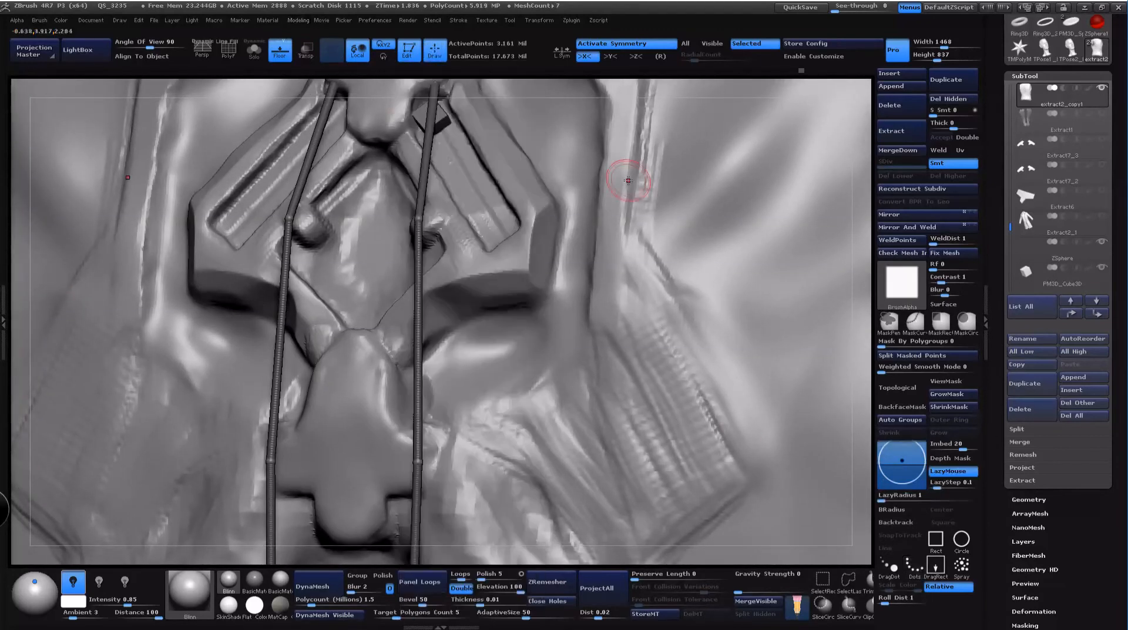
alt+drag(857, 132, 846, 272)
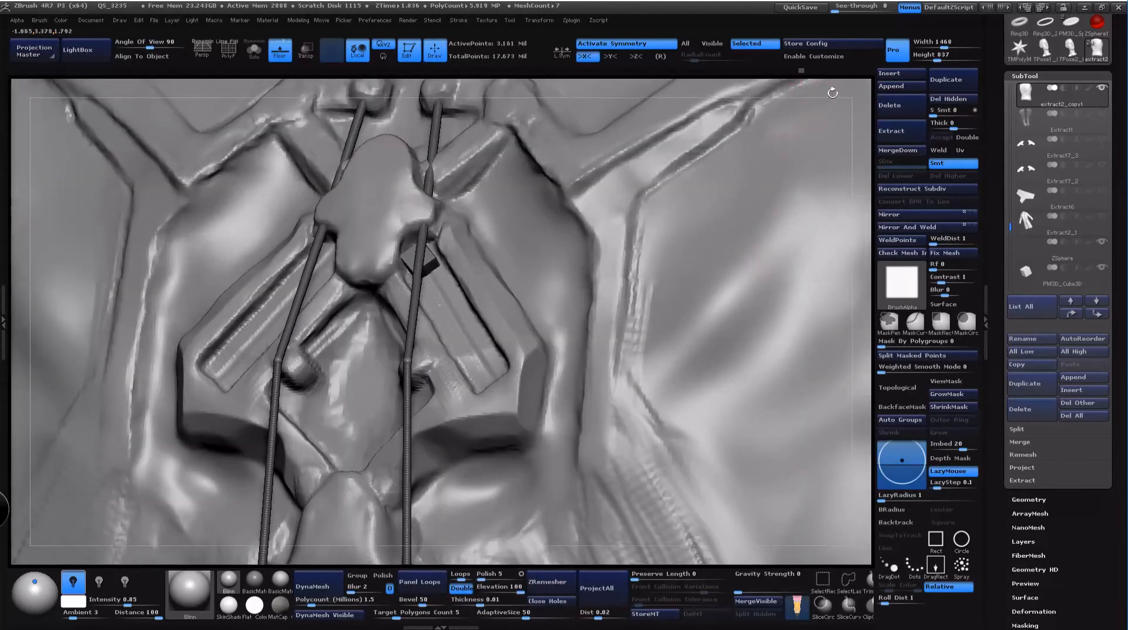
drag(833, 91, 814, 104)
drag(446, 89, 594, 111)
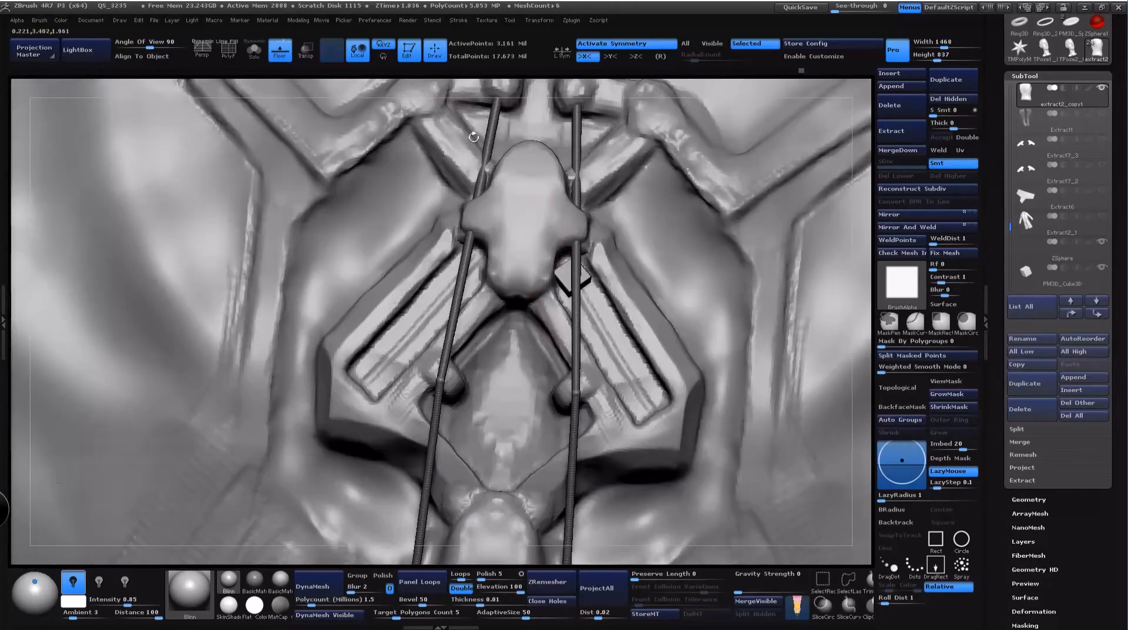
Step: Hide the ZSphere strands and build up mirrored bars from the spine piece's lower end to the small knobs below it
mouse_move(538, 312)
mouse_down()
mouse_move(571, 363)
mouse_move(568, 354)
mouse_up()
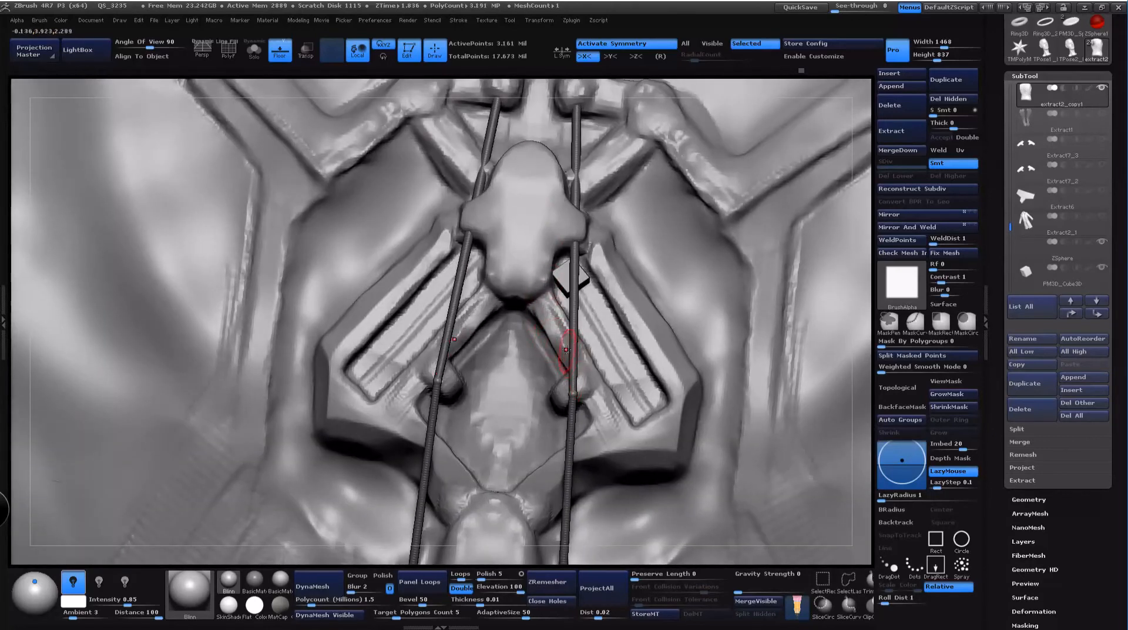
key(ctrl+z)
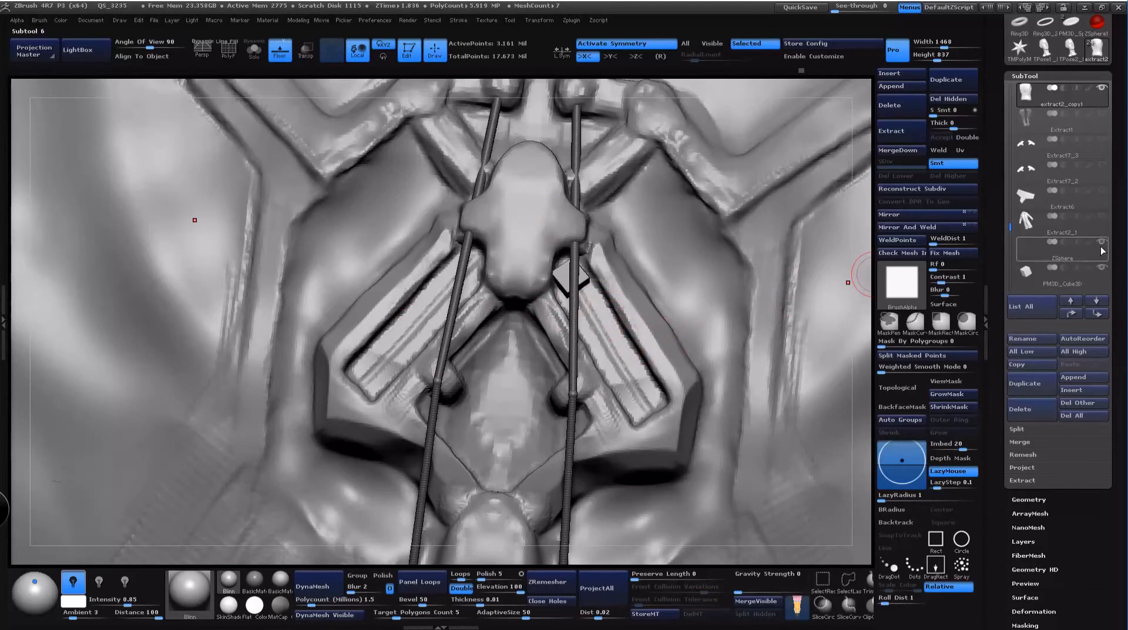
click(1102, 243)
drag(539, 315, 587, 383)
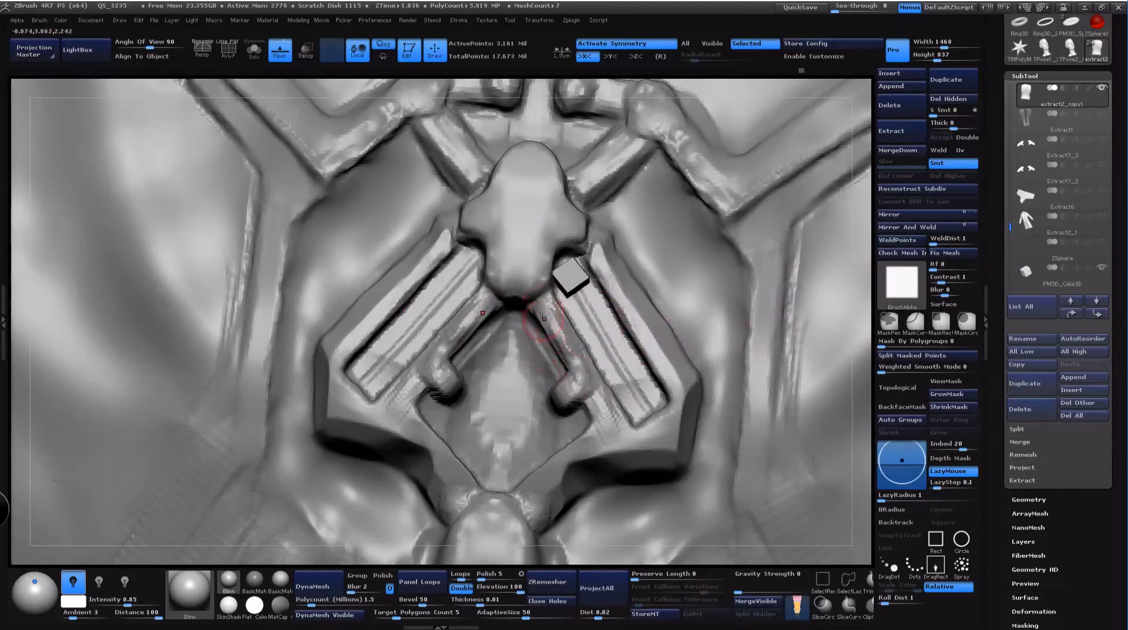
mouse_move(541, 317)
mouse_down()
mouse_move(574, 384)
mouse_move(553, 329)
mouse_move(567, 341)
mouse_up()
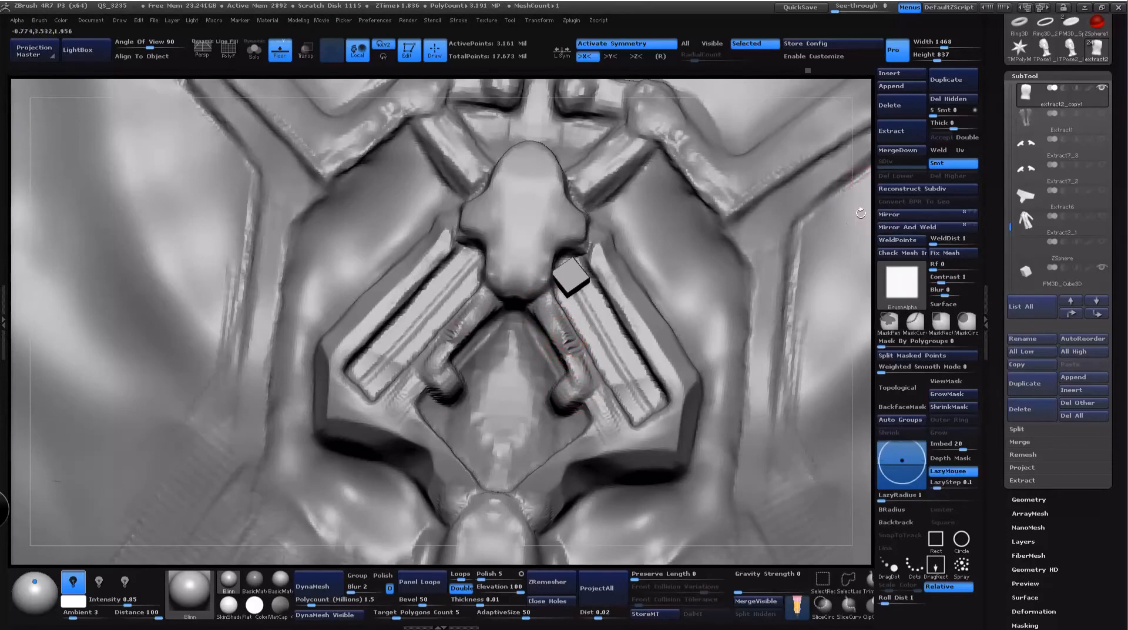
Step: Refine the mirrored bars between the spine piece and the small knobs into clean, smooth shapes
alt+drag(861, 213, 899, 88)
ctrl+drag(126, 147, 158, 208)
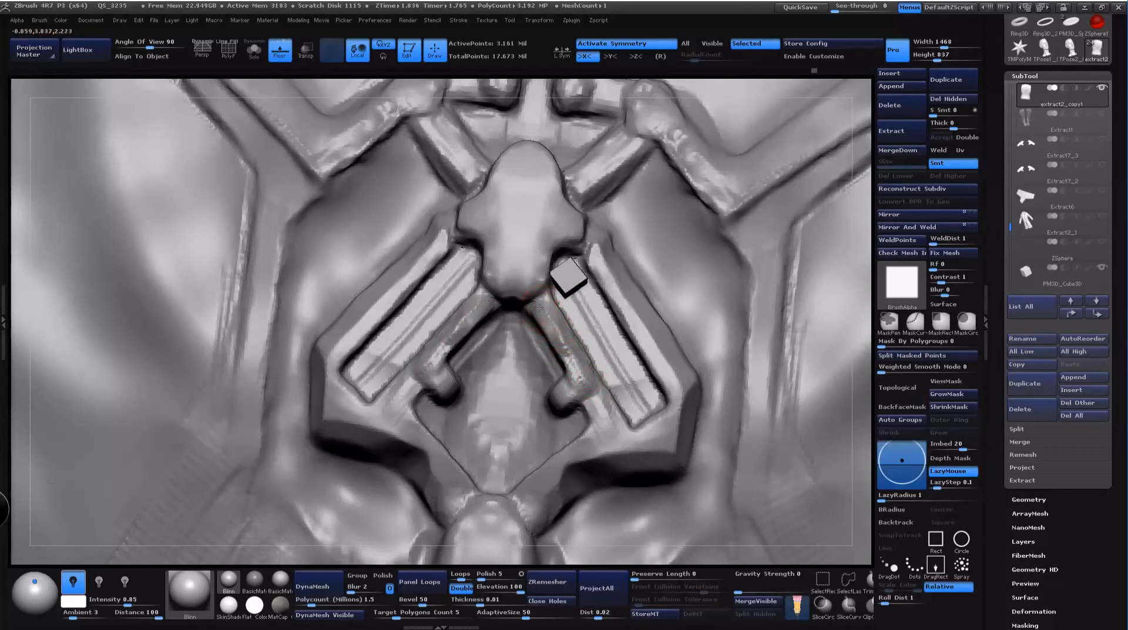
drag(539, 308, 589, 392)
mouse_move(863, 332)
mouse_down()
mouse_move(832, 326)
mouse_move(887, 327)
mouse_move(694, 388)
mouse_move(664, 361)
mouse_up()
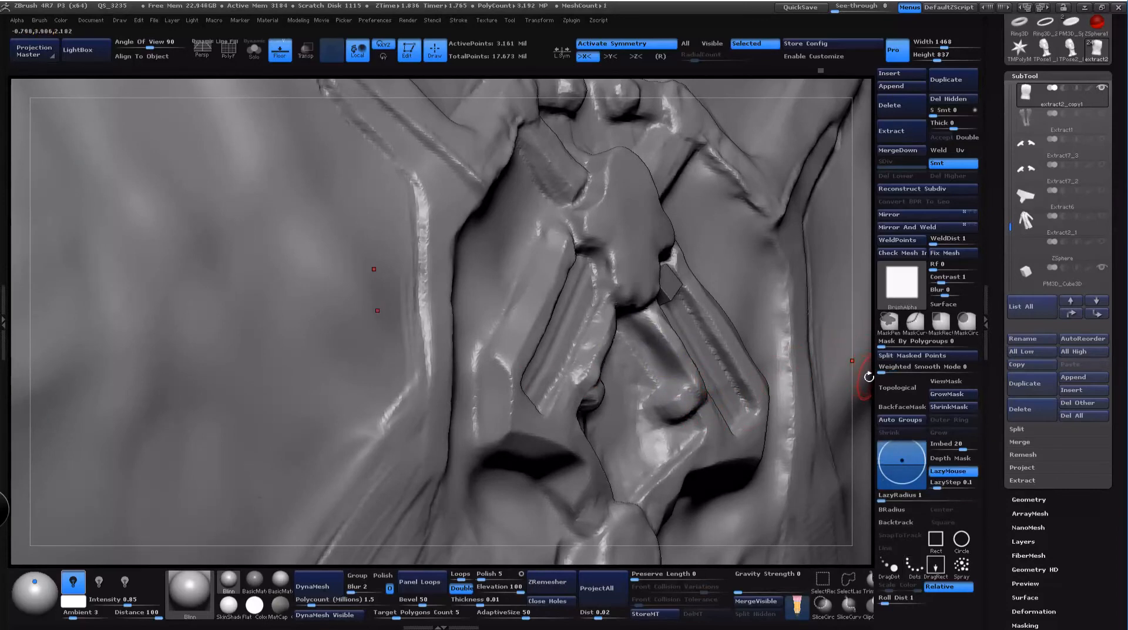
drag(875, 361, 604, 369)
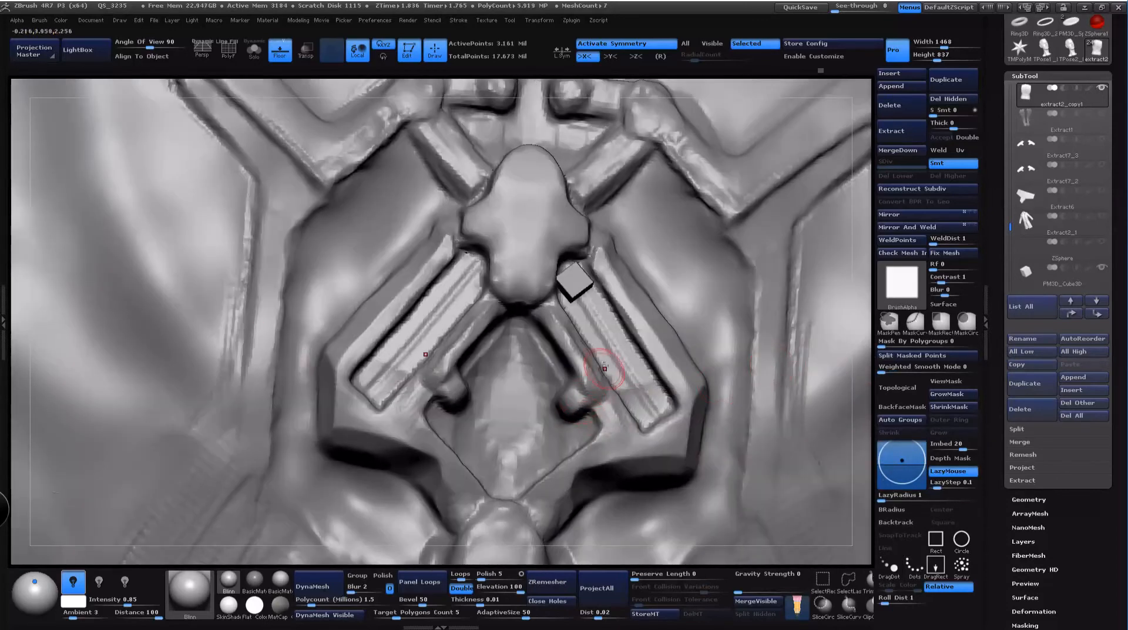
Step: Sculpt short strokes into the mirrored knobs at the bars' lower ends to reshape them
key(space)
drag(575, 406, 594, 395)
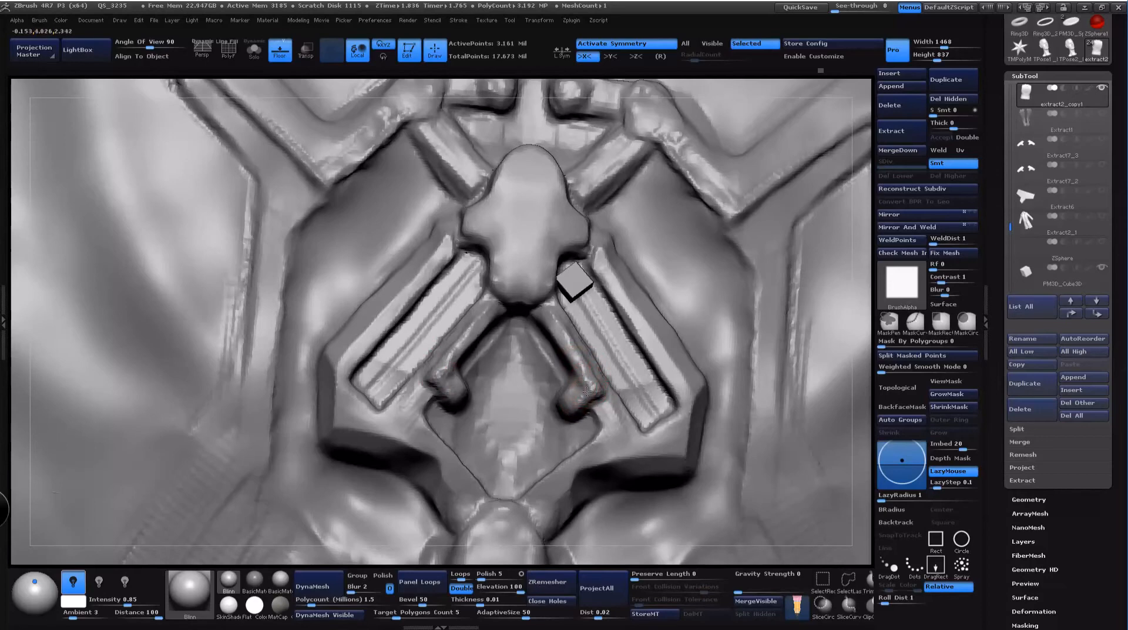
mouse_move(588, 391)
mouse_down()
mouse_move(580, 381)
mouse_move(581, 401)
mouse_up()
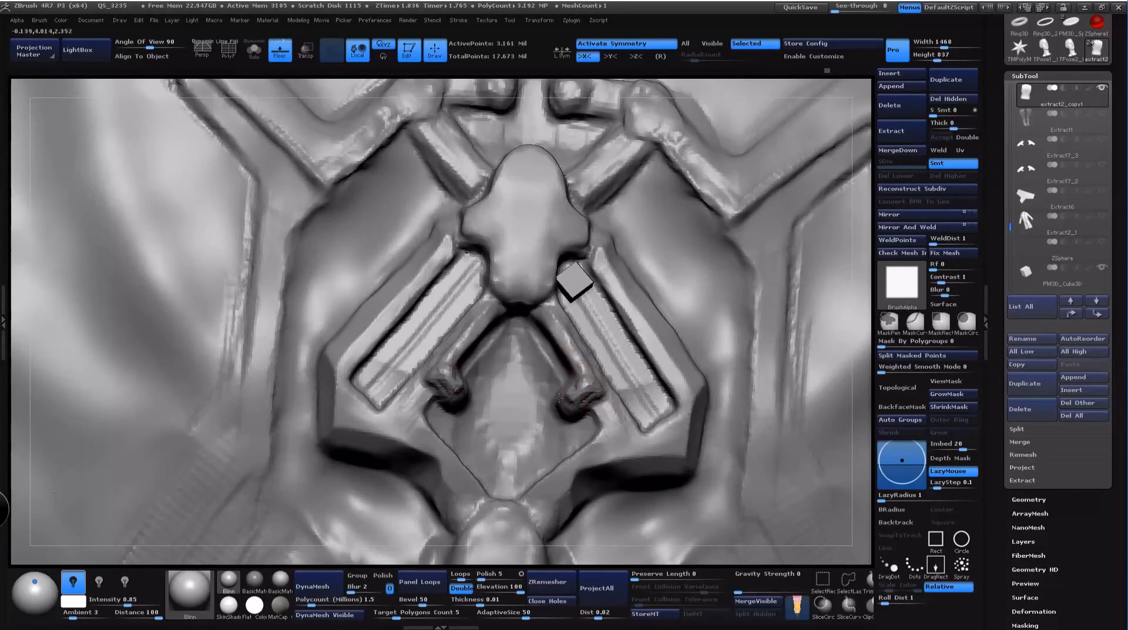
drag(857, 387, 586, 346)
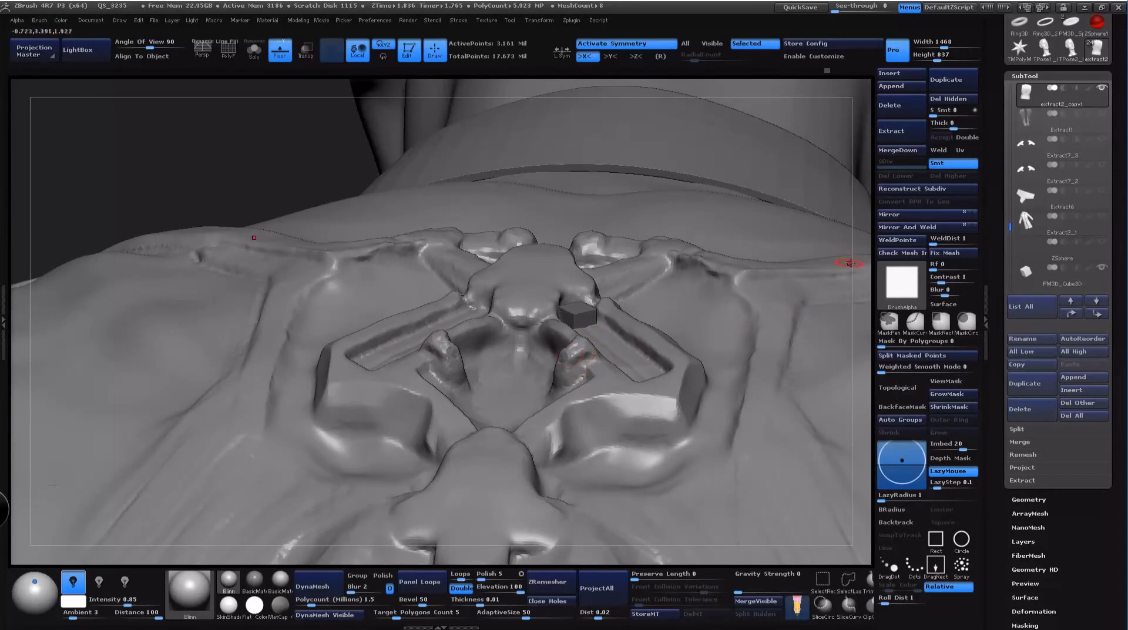
Step: Remesh the spine panel, sculpt the mirrored knobs' lower edges and smooth them into the surrounding surface
drag(850, 264, 686, 492)
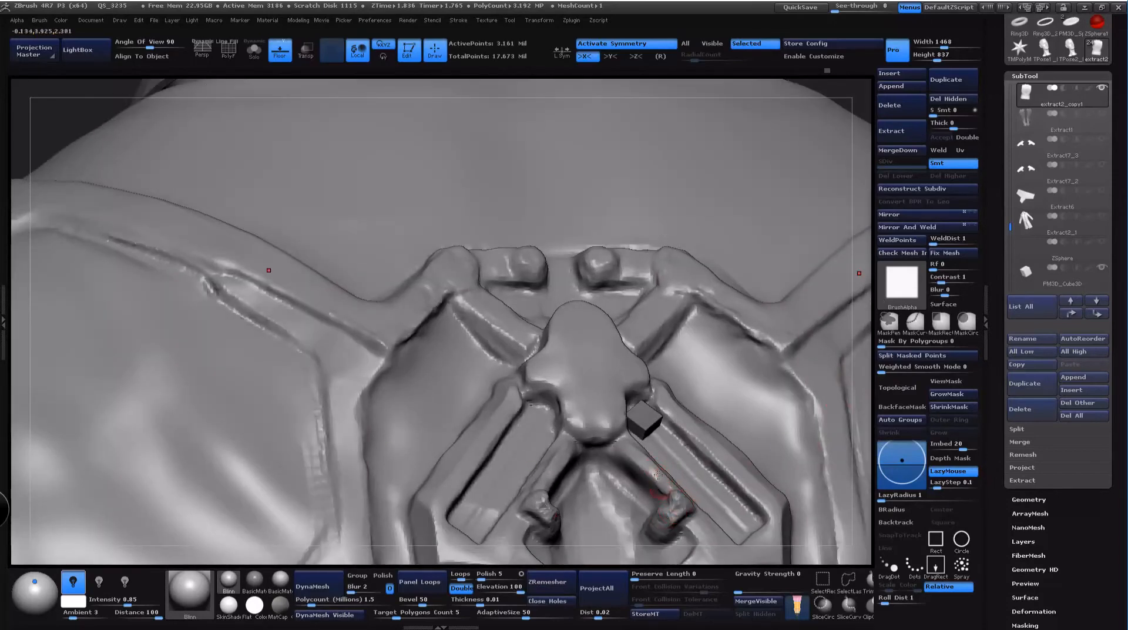
alt+drag(856, 245, 683, 223)
mouse_move(773, 130)
ctrl+mouse_down()
mouse_move(809, 204)
mouse_move(806, 186)
mouse_move(718, 219)
mouse_move(743, 143)
ctrl+mouse_up()
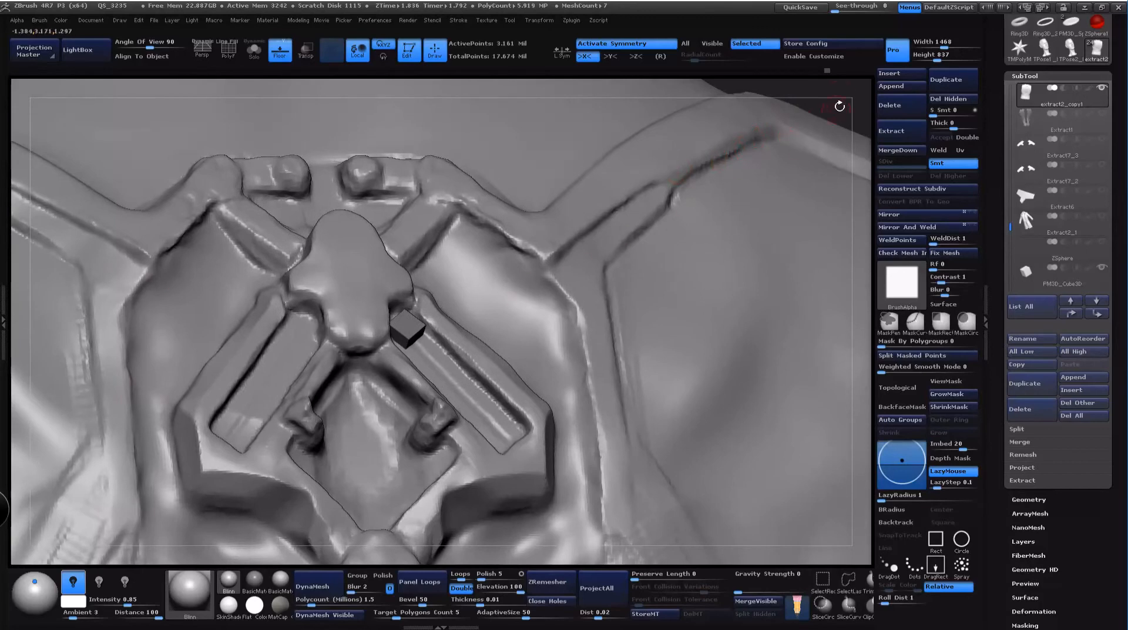
mouse_move(851, 88)
mouse_down()
mouse_move(942, 91)
mouse_move(834, 77)
mouse_up()
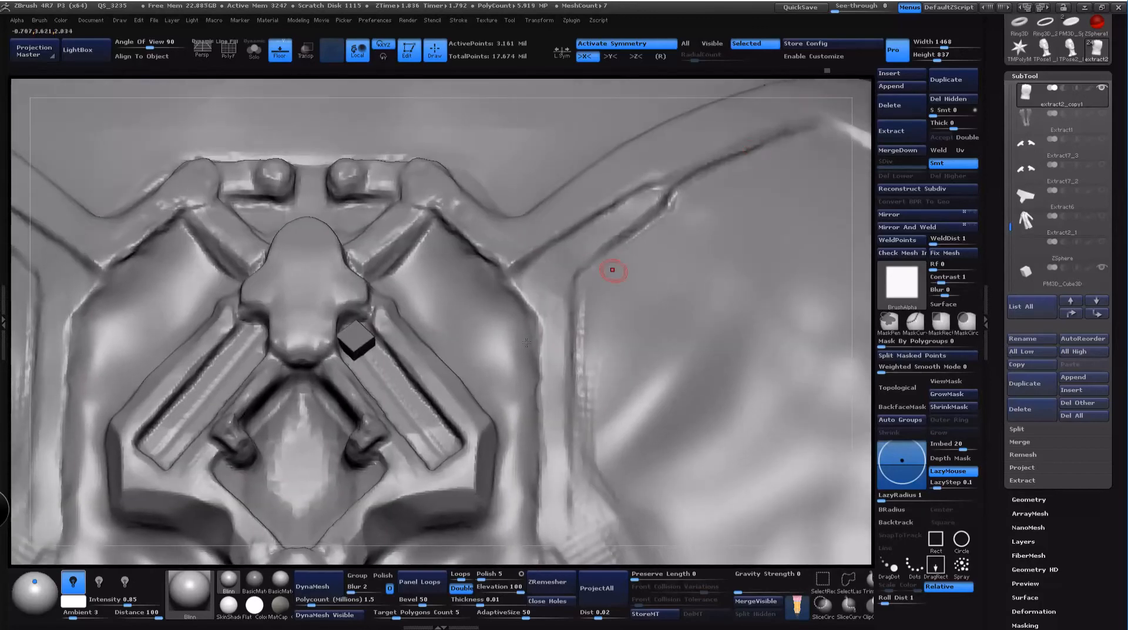
drag(375, 447, 366, 457)
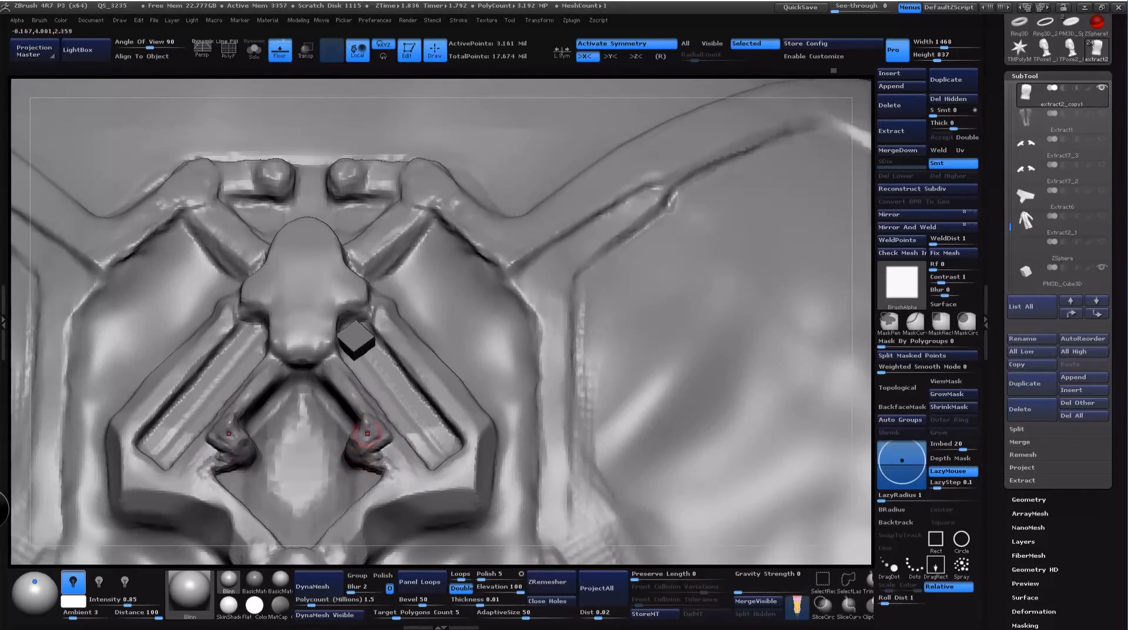
key(shift)
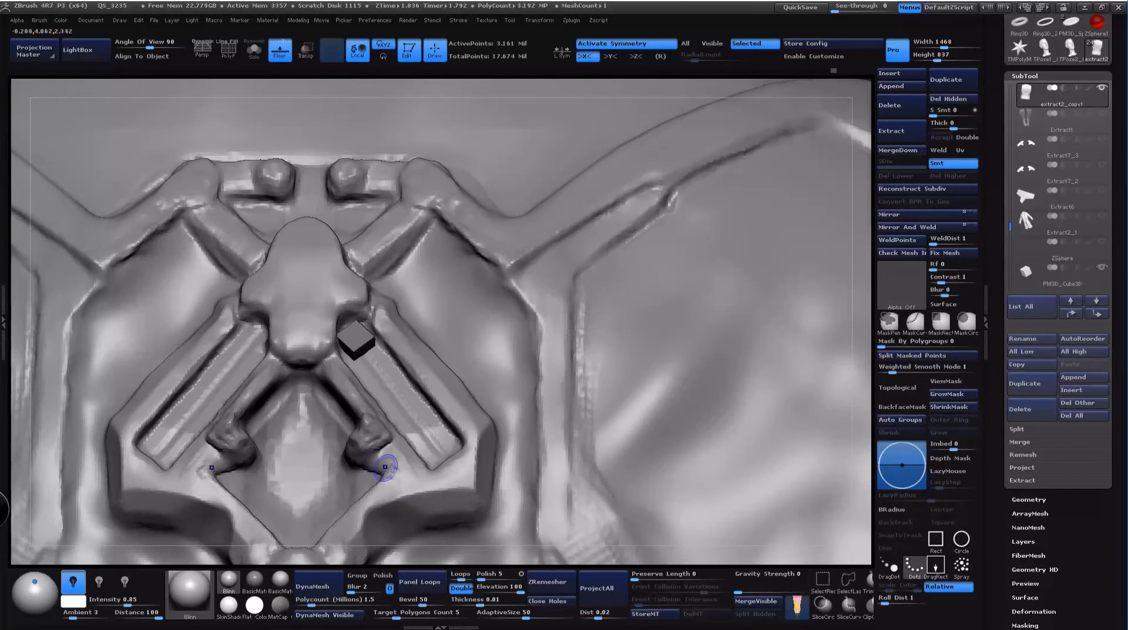
mouse_move(393, 464)
shift+mouse_down()
mouse_move(379, 453)
mouse_move(390, 466)
shift+mouse_up()
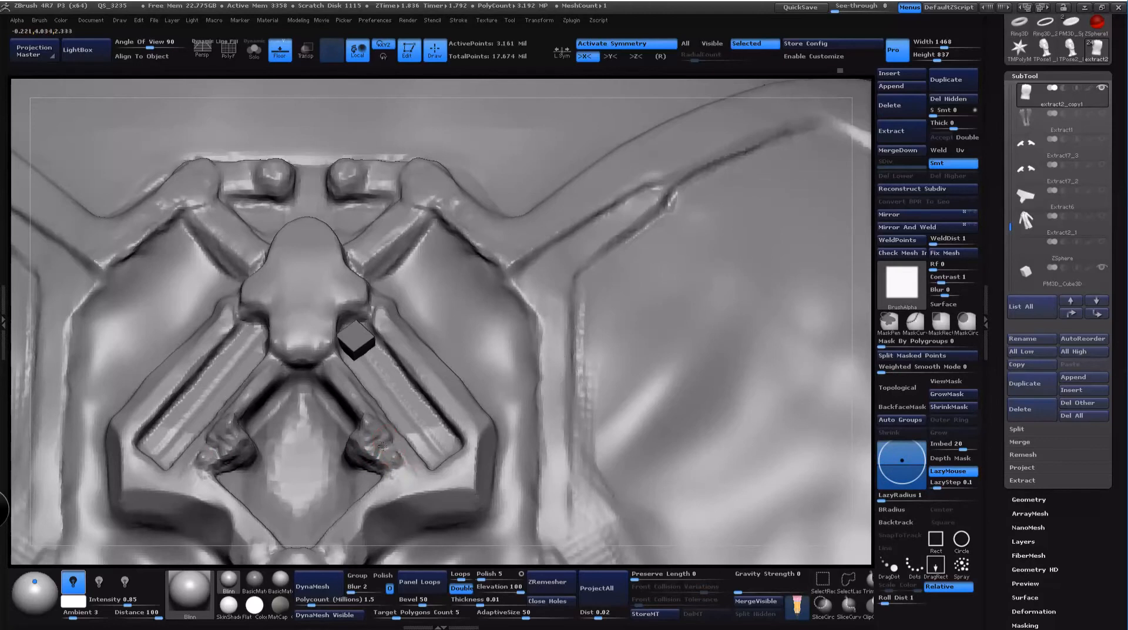
key(shift)
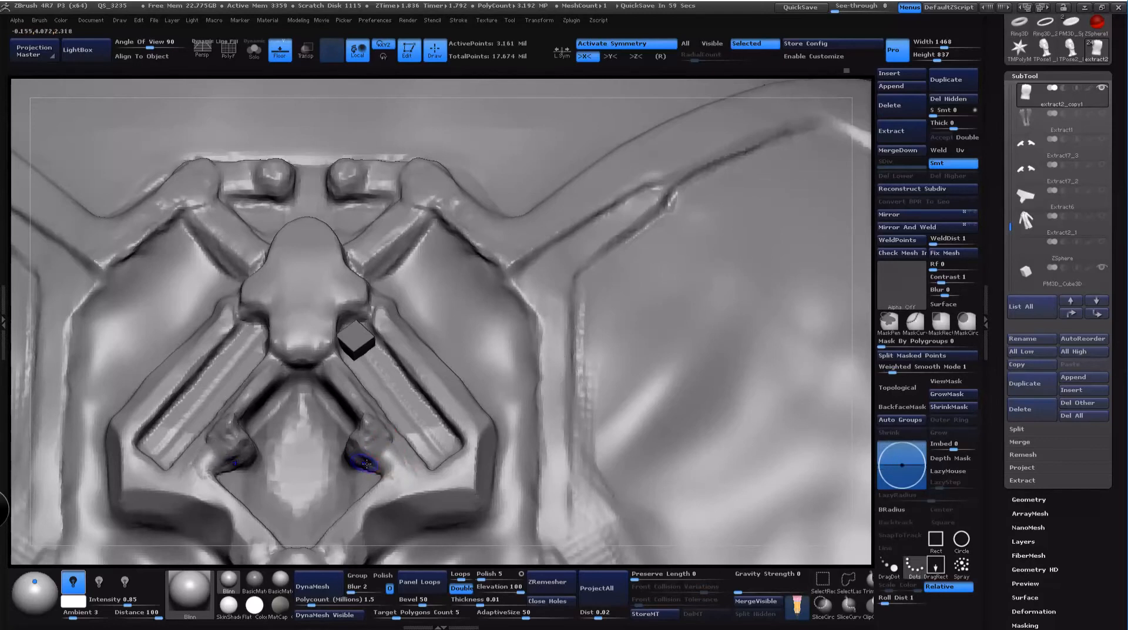
key(space)
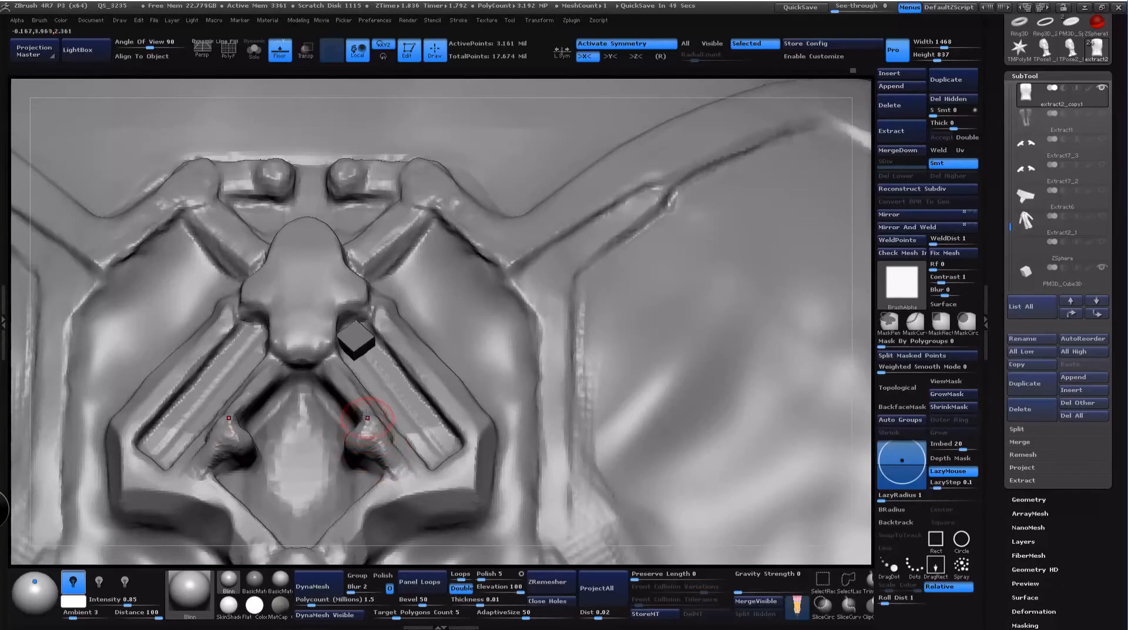
Step: Show the ZSphere strands again and touch up the mirrored knobs where the strands pass over them
click(262, 53)
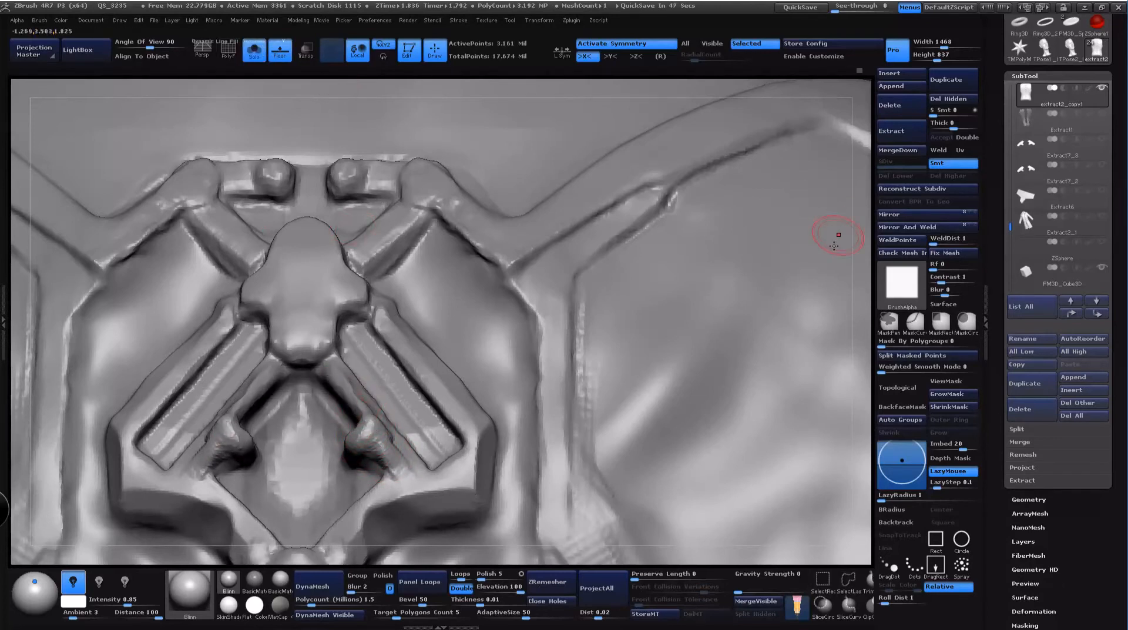
click(254, 52)
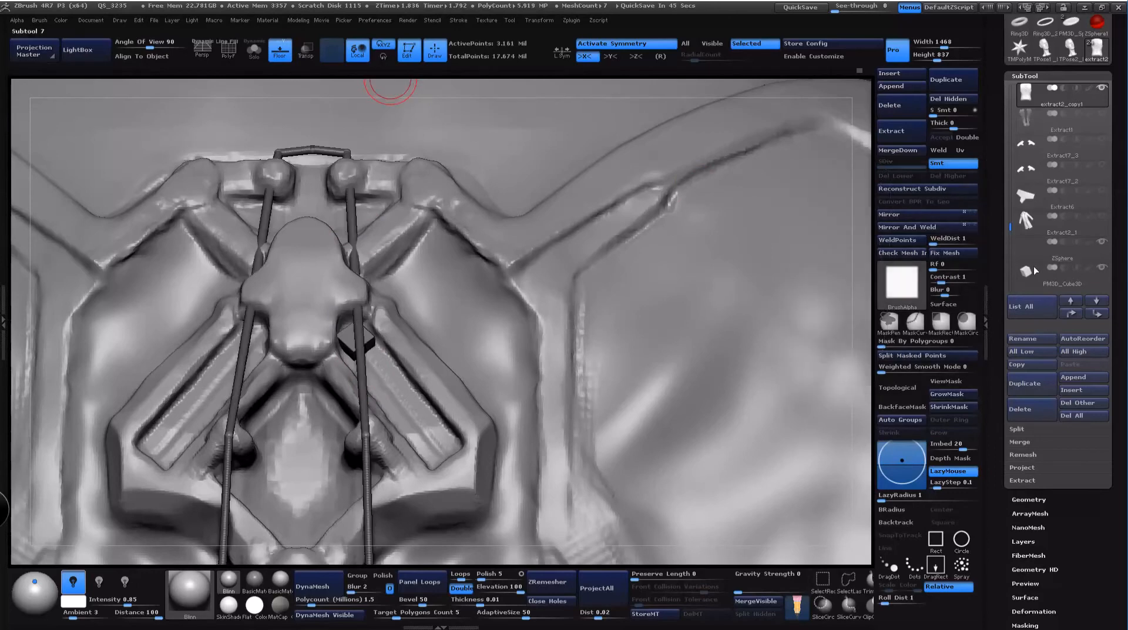
mouse_move(849, 311)
mouse_down()
mouse_move(834, 284)
mouse_move(830, 302)
mouse_move(840, 288)
mouse_move(869, 295)
mouse_move(810, 226)
mouse_up()
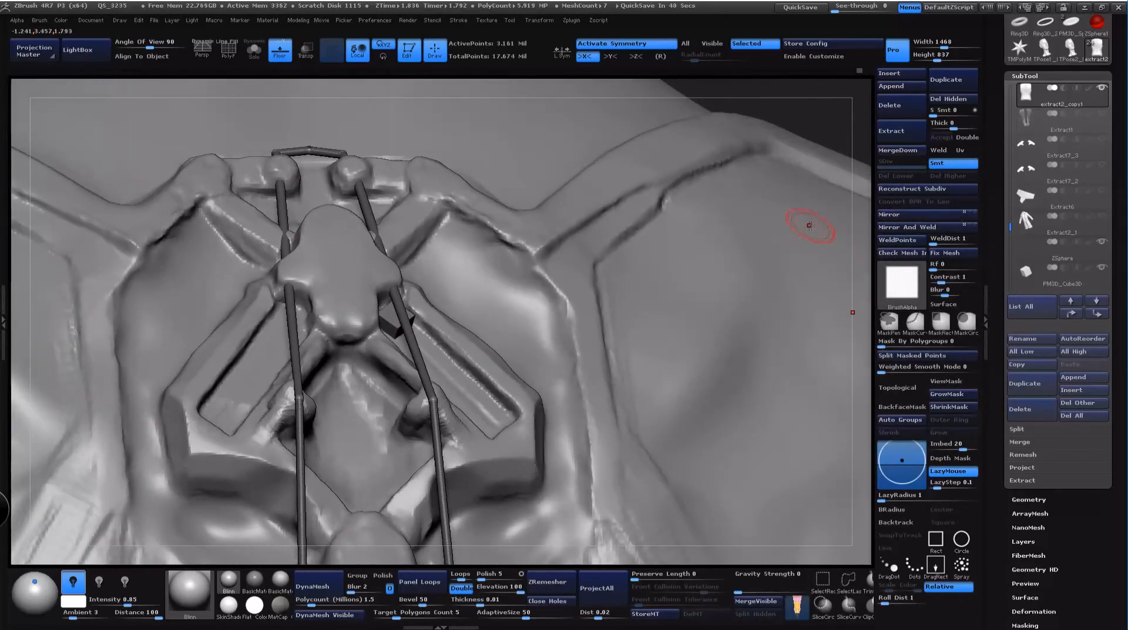
drag(848, 317, 834, 329)
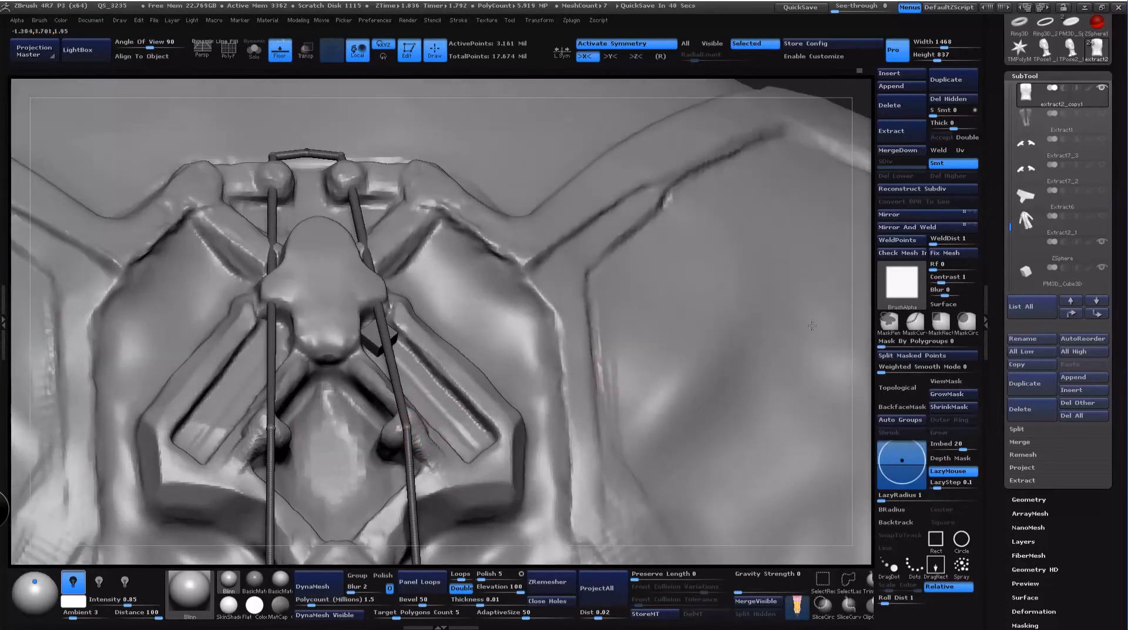
drag(378, 459, 390, 442)
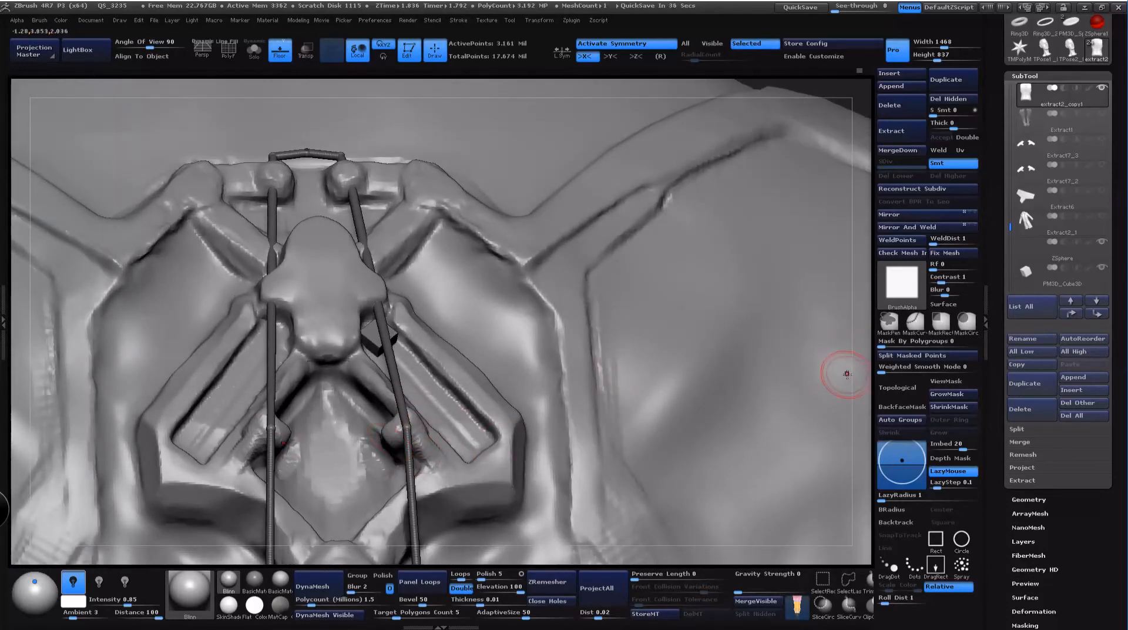
Step: Sculpt the mirrored knobs further from a low angle, remesh the panel and undo the last stroke
drag(844, 373, 815, 297)
mouse_move(462, 306)
mouse_down()
mouse_move(472, 310)
mouse_move(472, 297)
mouse_up()
key(ctrl)
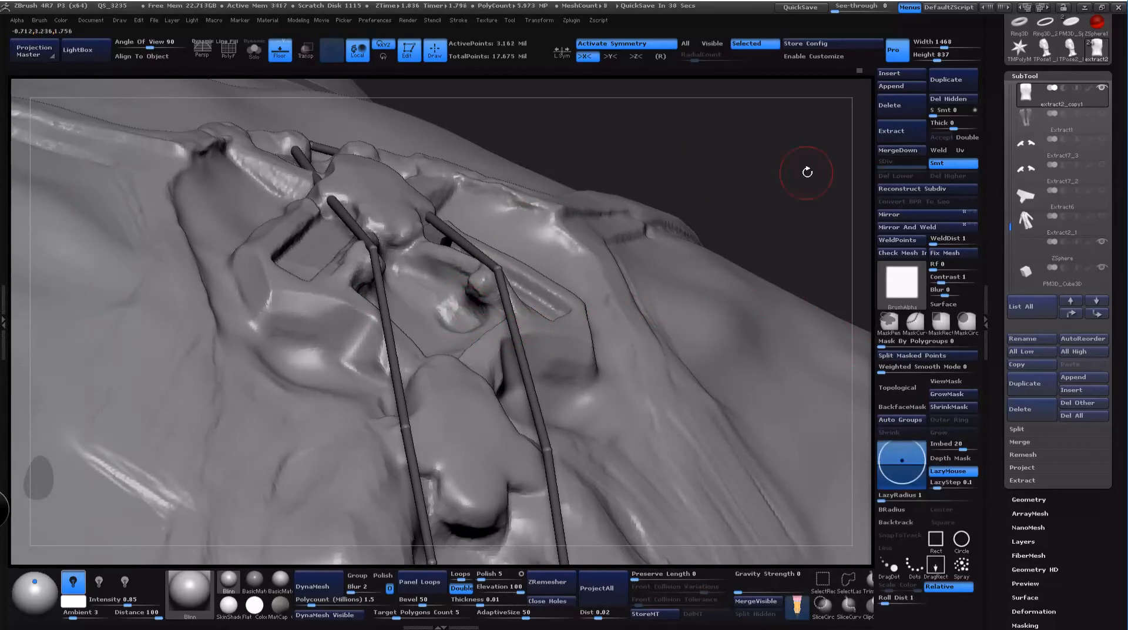
drag(808, 158, 789, 223)
drag(591, 88, 549, 93)
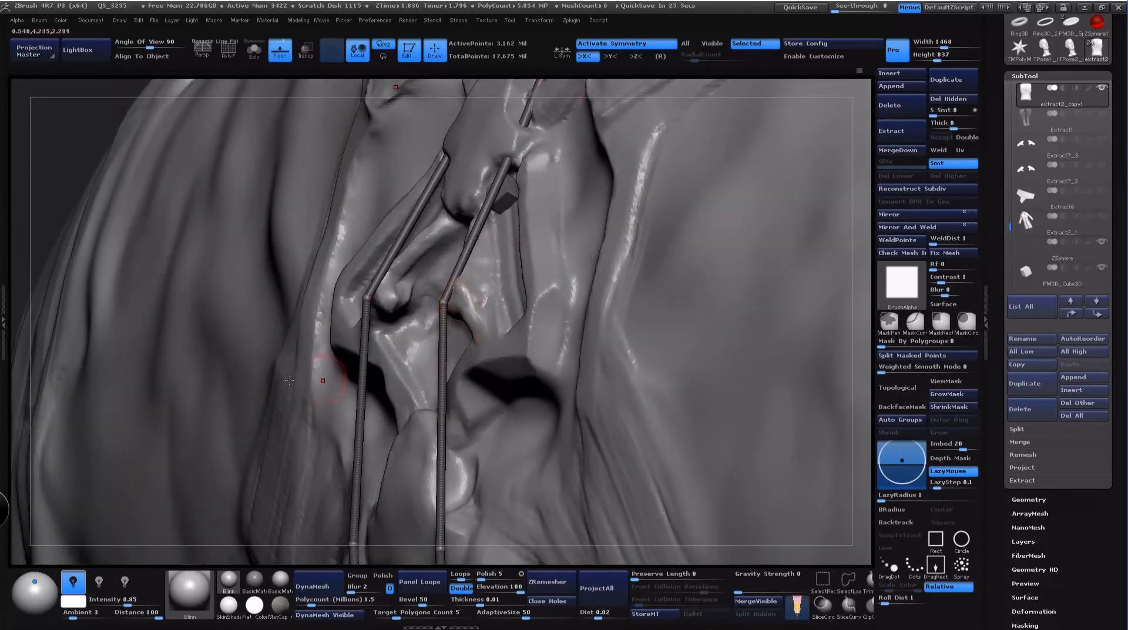
drag(170, 97, 223, 90)
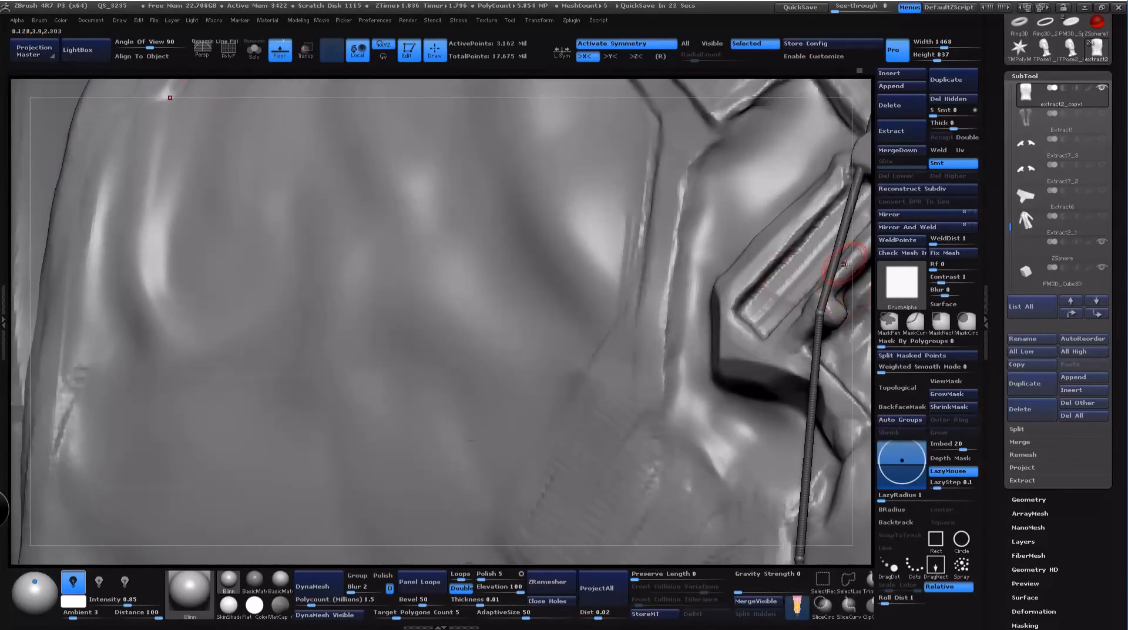
drag(845, 269, 458, 308)
key(ctrl+z)
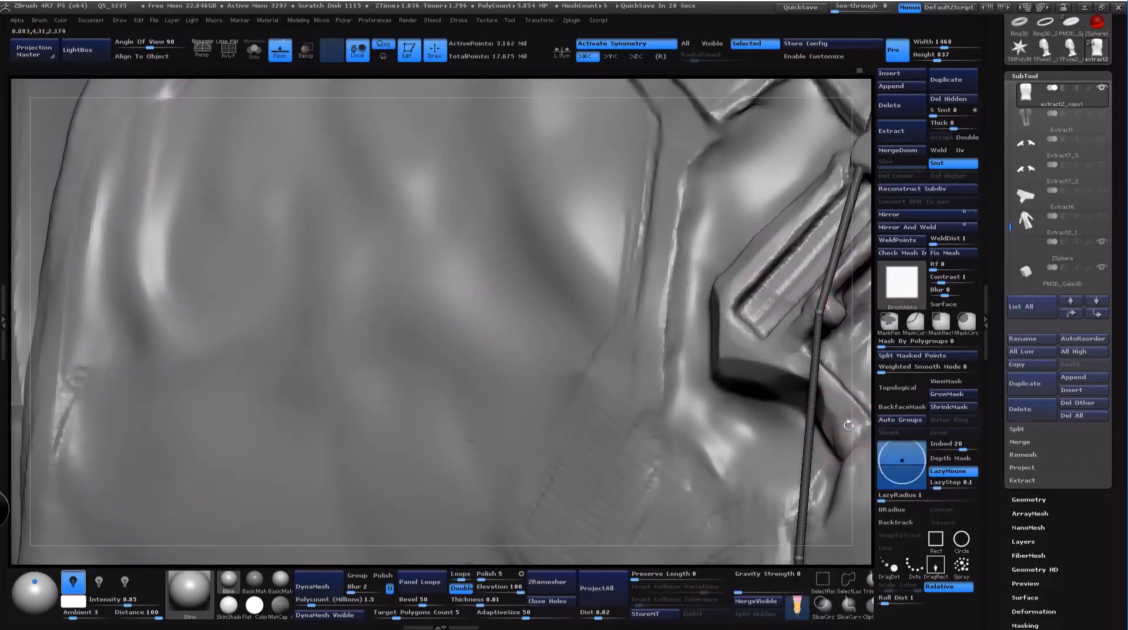
alt+drag(858, 423, 276, 507)
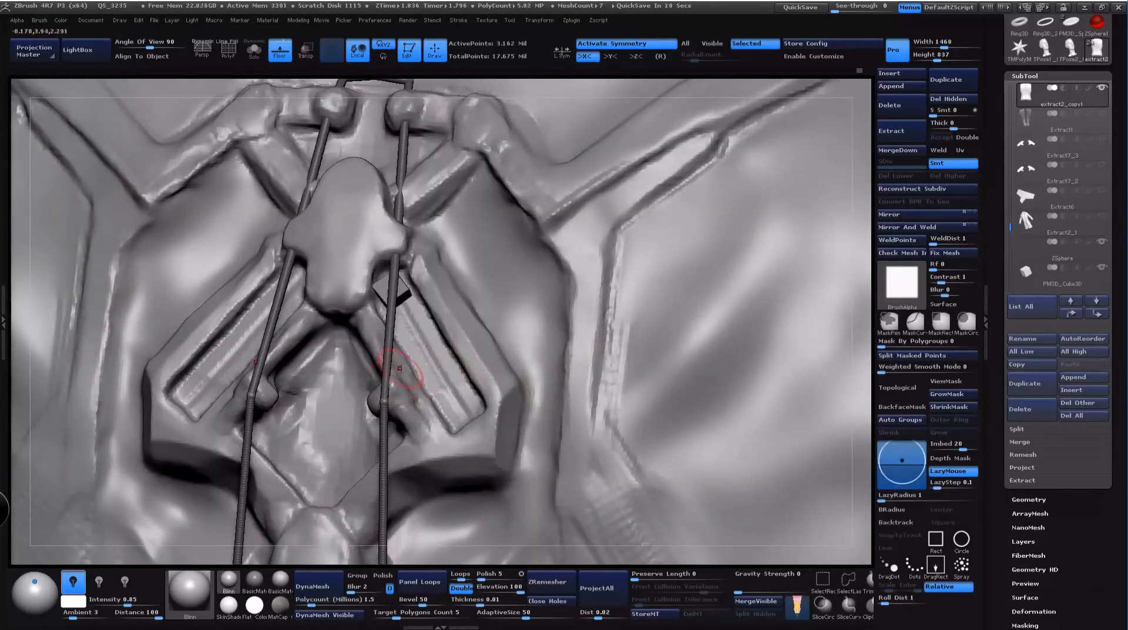
Step: Build up the mirrored knobs into rounded supports against the strands and remesh the panel
mouse_move(870, 333)
mouse_down()
mouse_move(886, 337)
mouse_move(875, 296)
mouse_up()
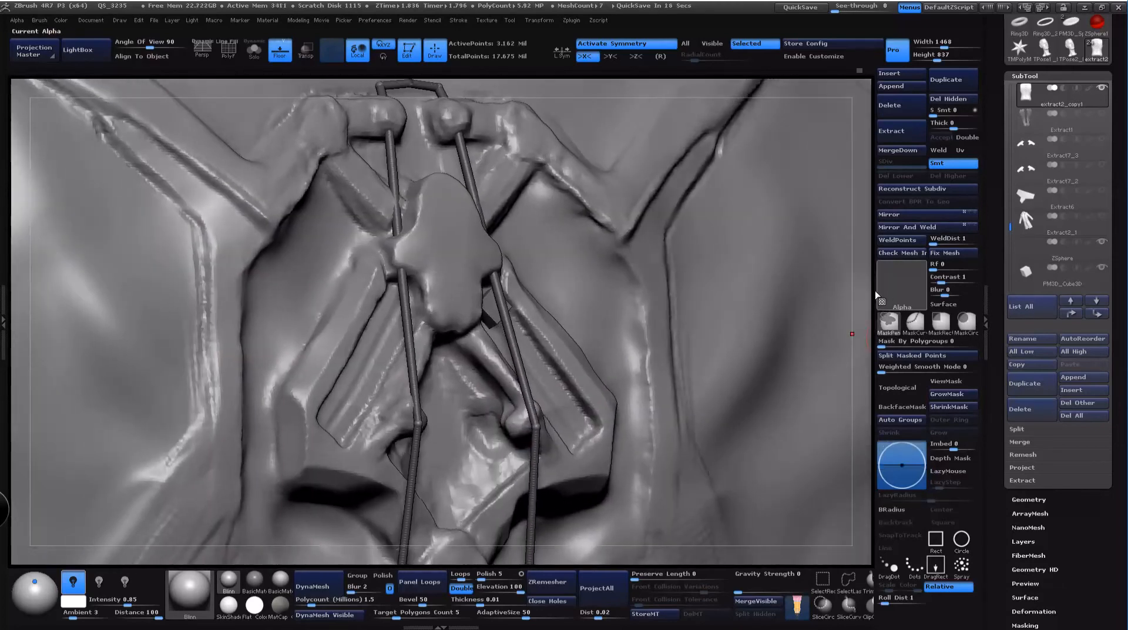
key(space)
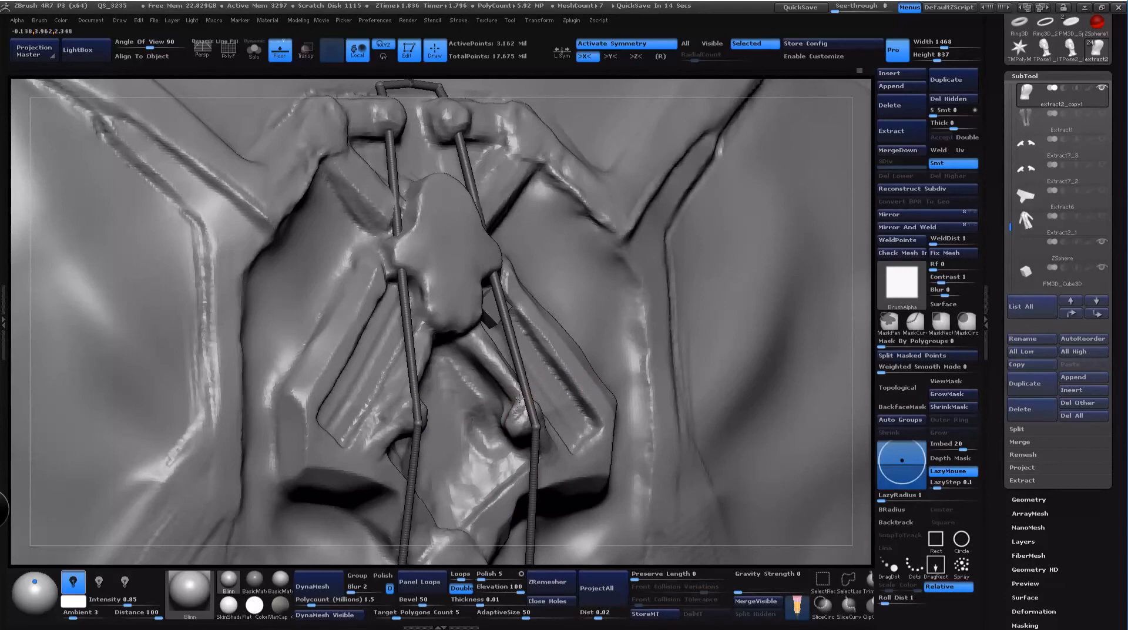
drag(521, 399, 529, 402)
drag(861, 415, 829, 401)
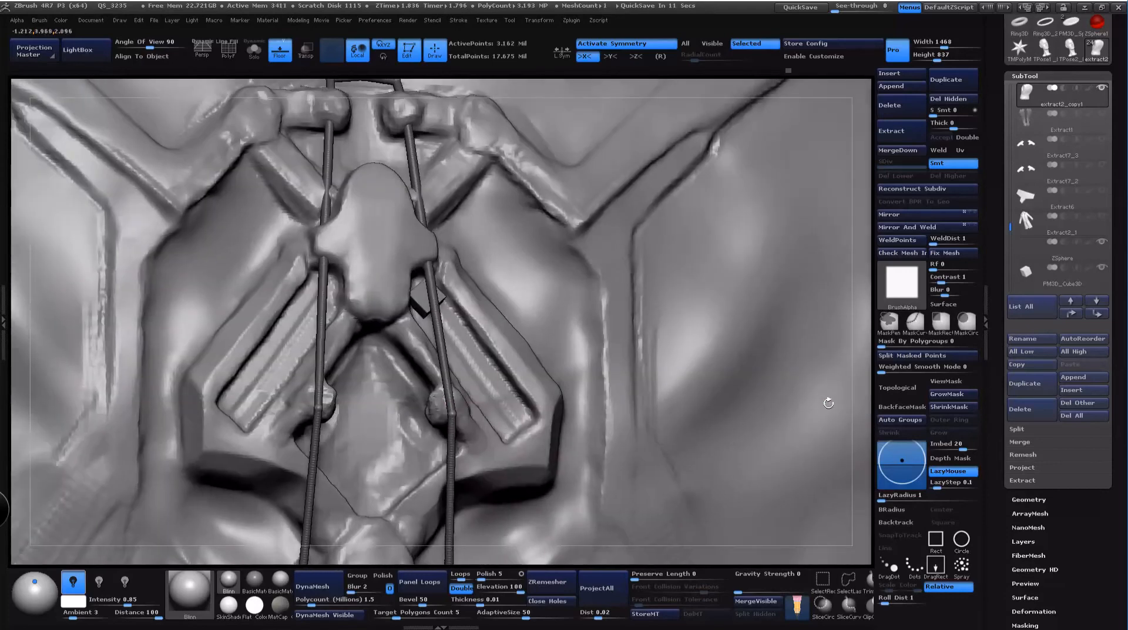
drag(458, 404, 459, 424)
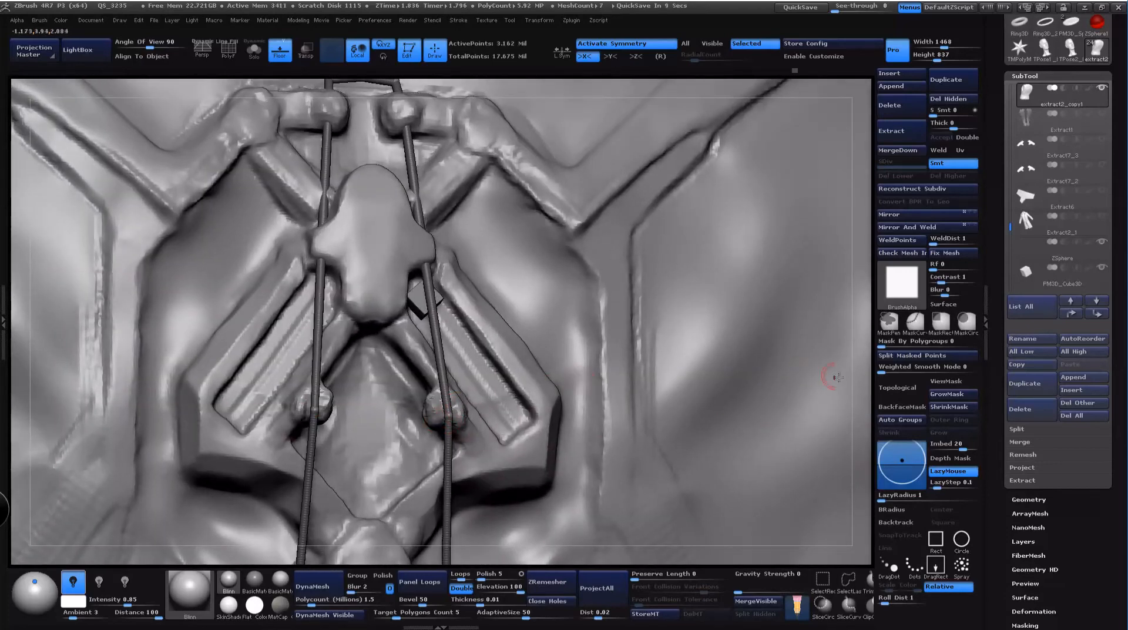
drag(858, 385, 868, 342)
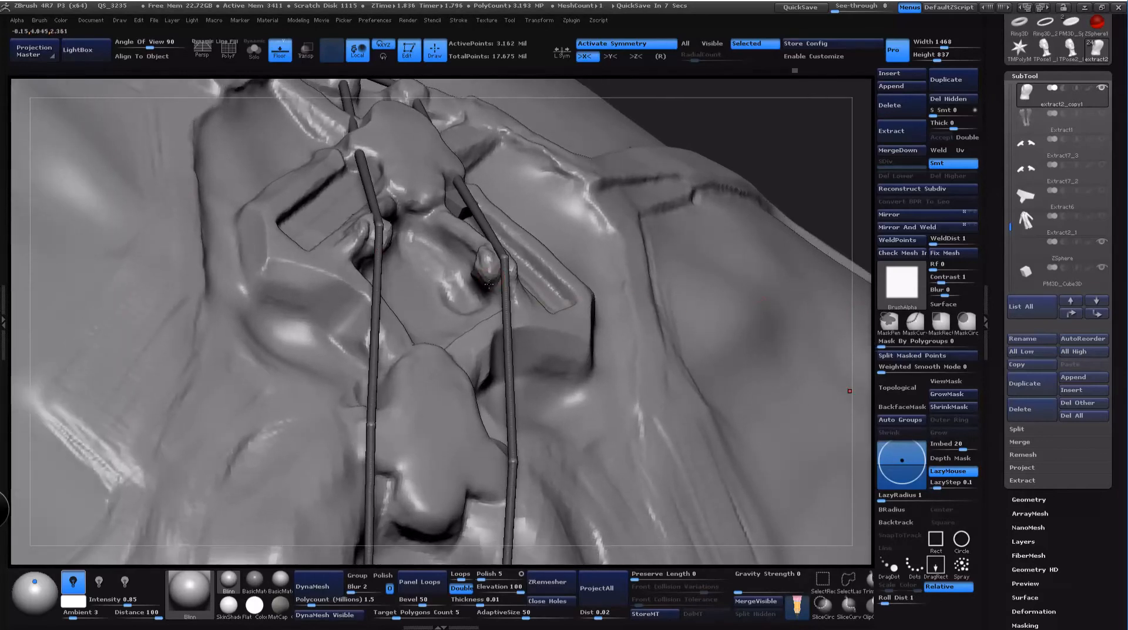
drag(489, 284, 489, 266)
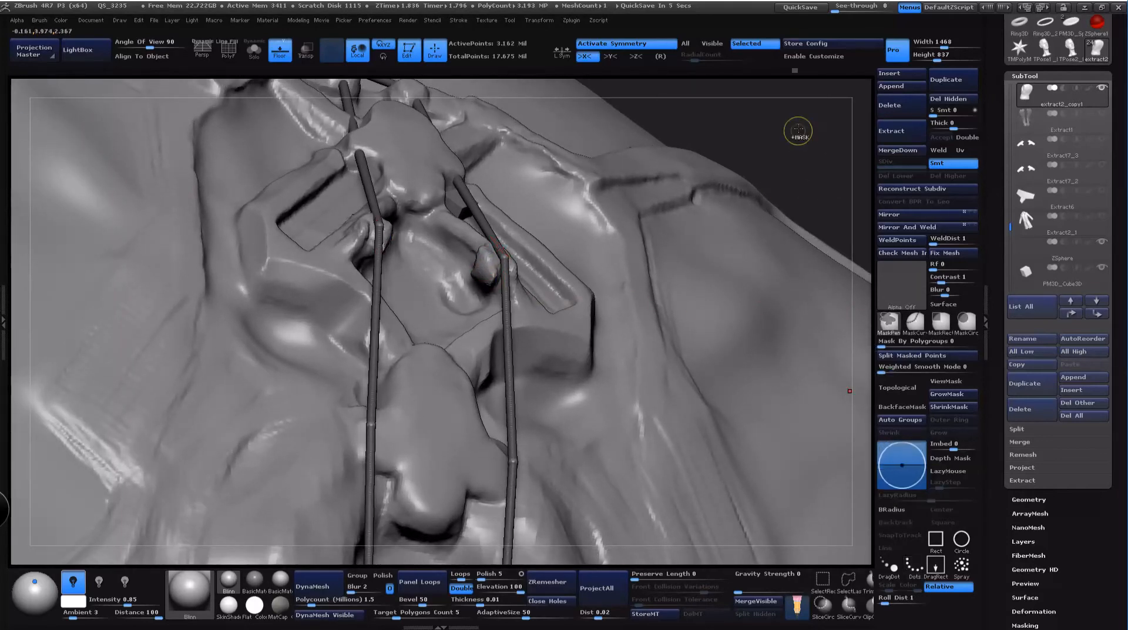
ctrl+drag(826, 173, 804, 165)
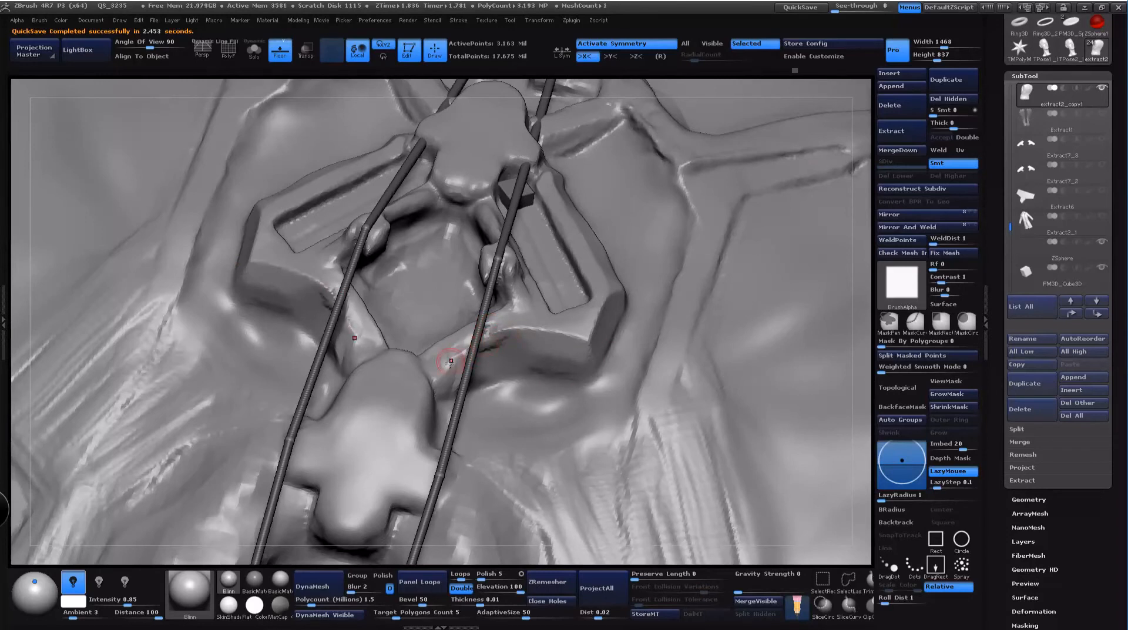
Step: Isolate the panel and flatten the mirrored walls of its lower rim into crisp planes with a different brush
mouse_move(450, 362)
mouse_down()
mouse_move(513, 334)
mouse_move(499, 351)
mouse_up()
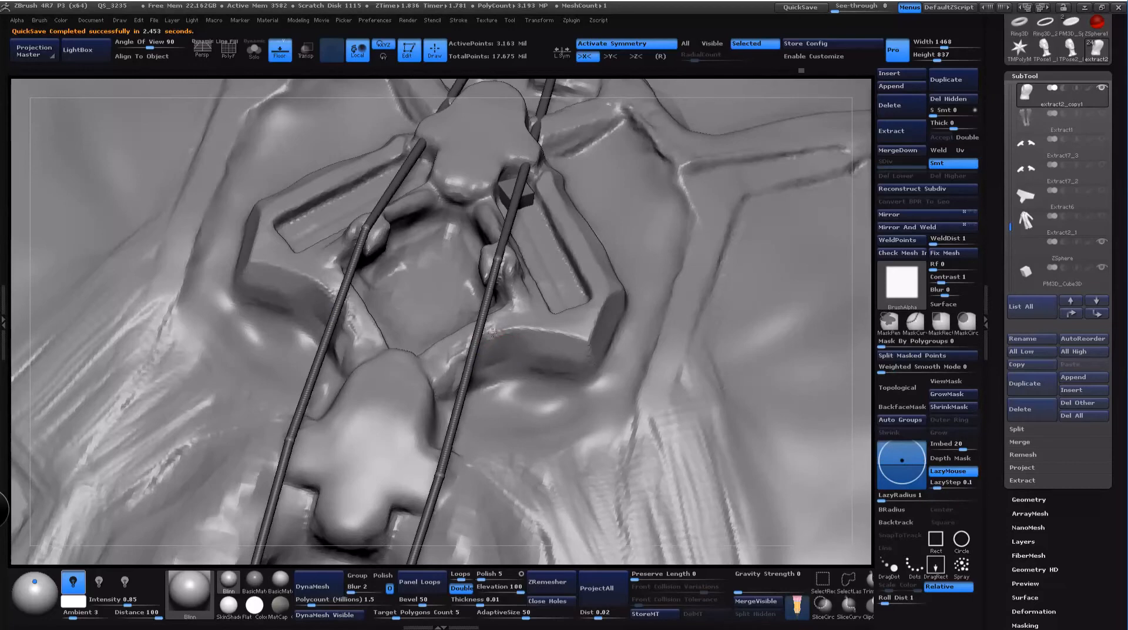
key(shift)
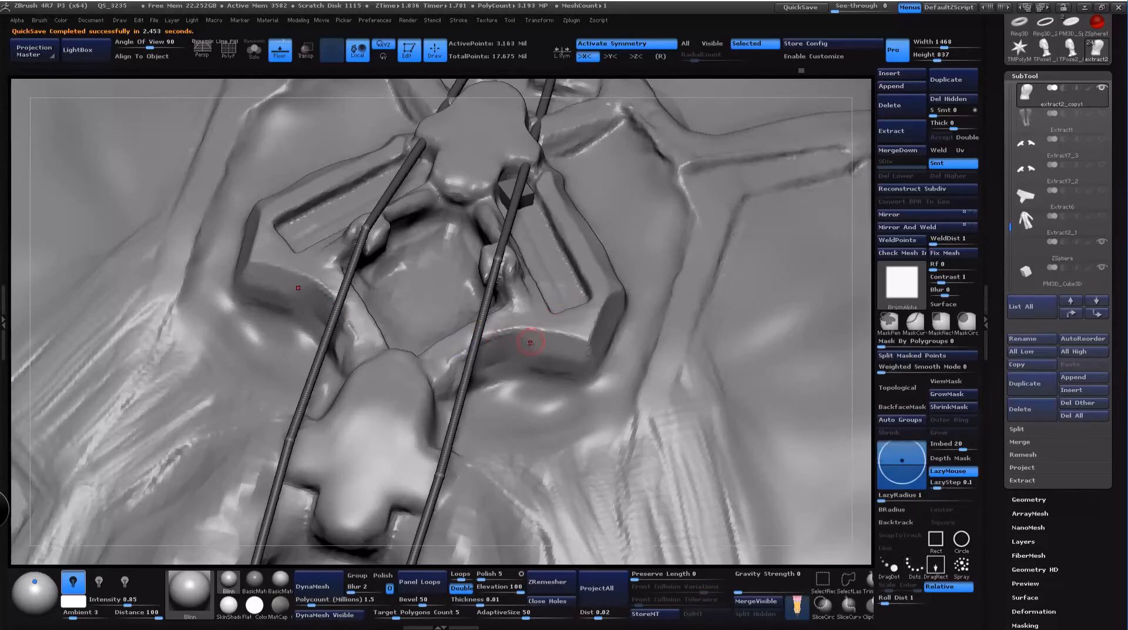
key(b)
click(558, 296)
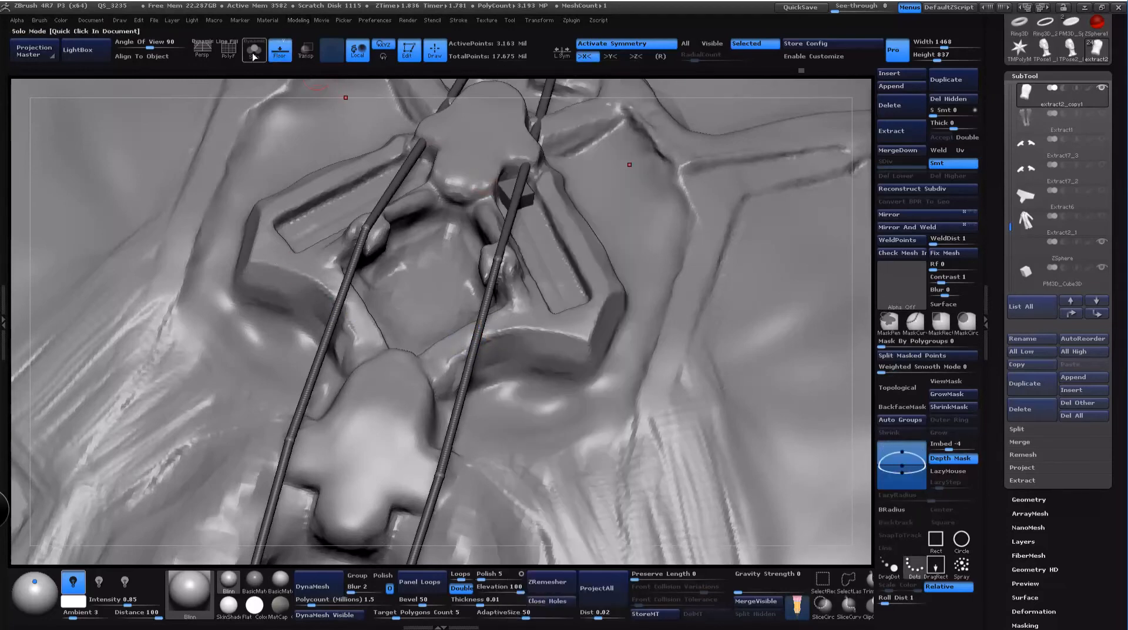
click(255, 51)
key(space)
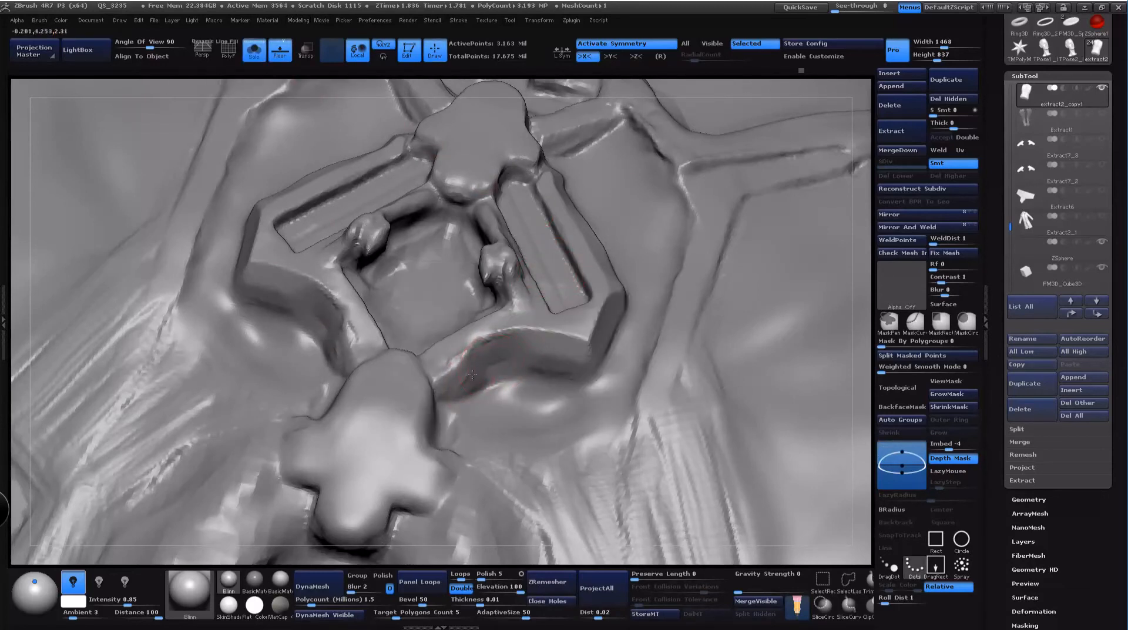
drag(499, 331, 460, 354)
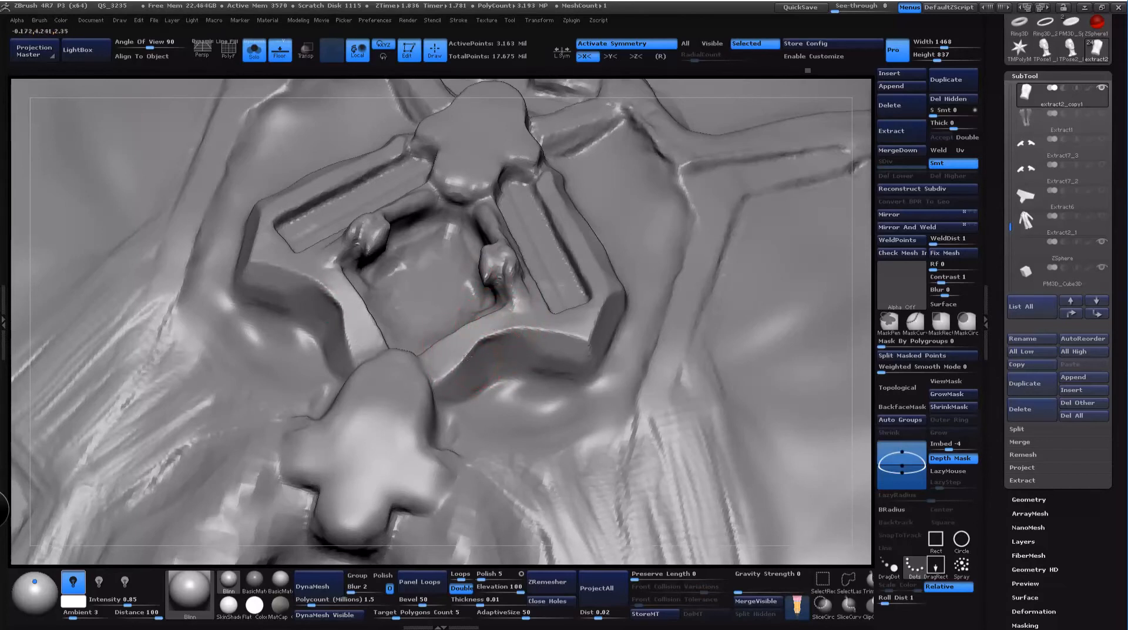
key(space)
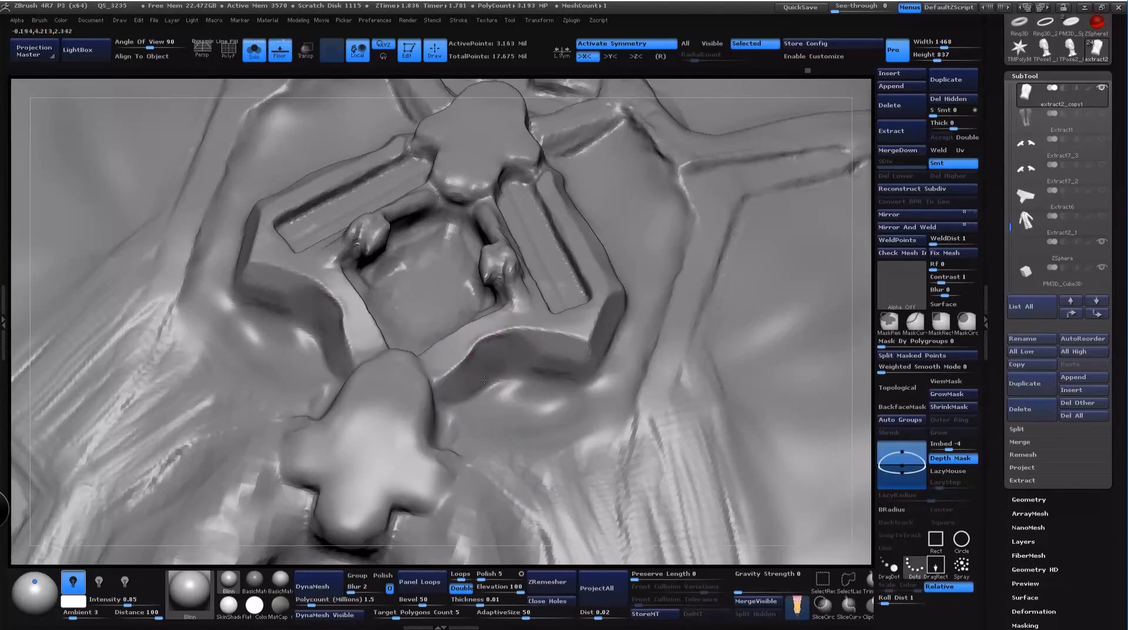
mouse_move(502, 352)
mouse_down()
mouse_move(562, 359)
mouse_move(538, 348)
mouse_up()
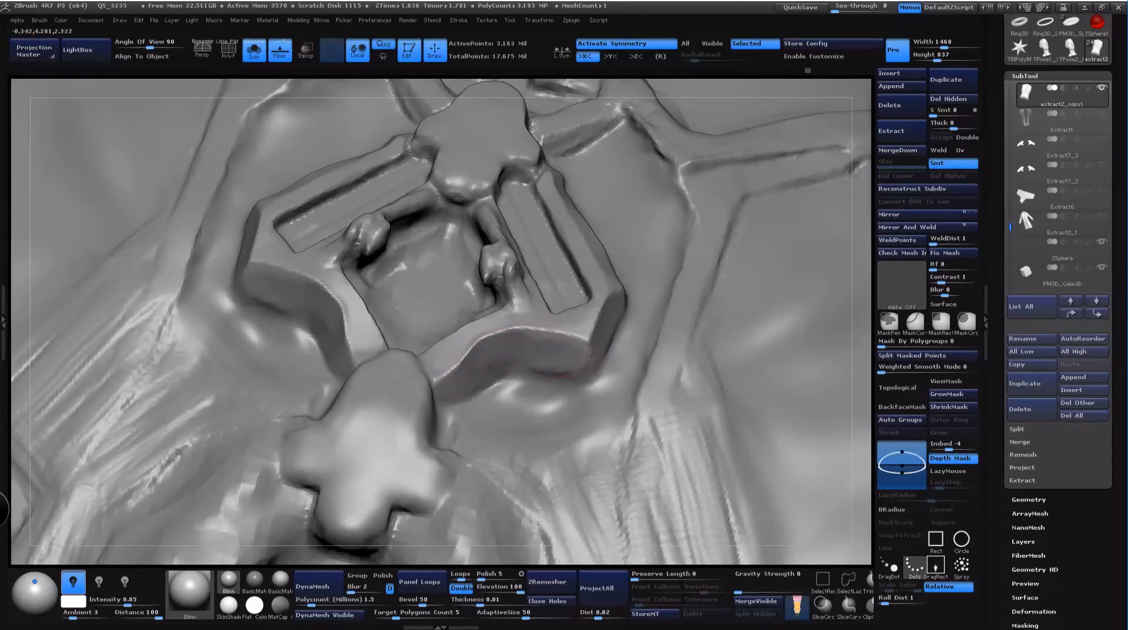
Step: Try a stroke on the lower rim beside the lower spine piece, undo it and smooth that edge
drag(854, 301, 733, 320)
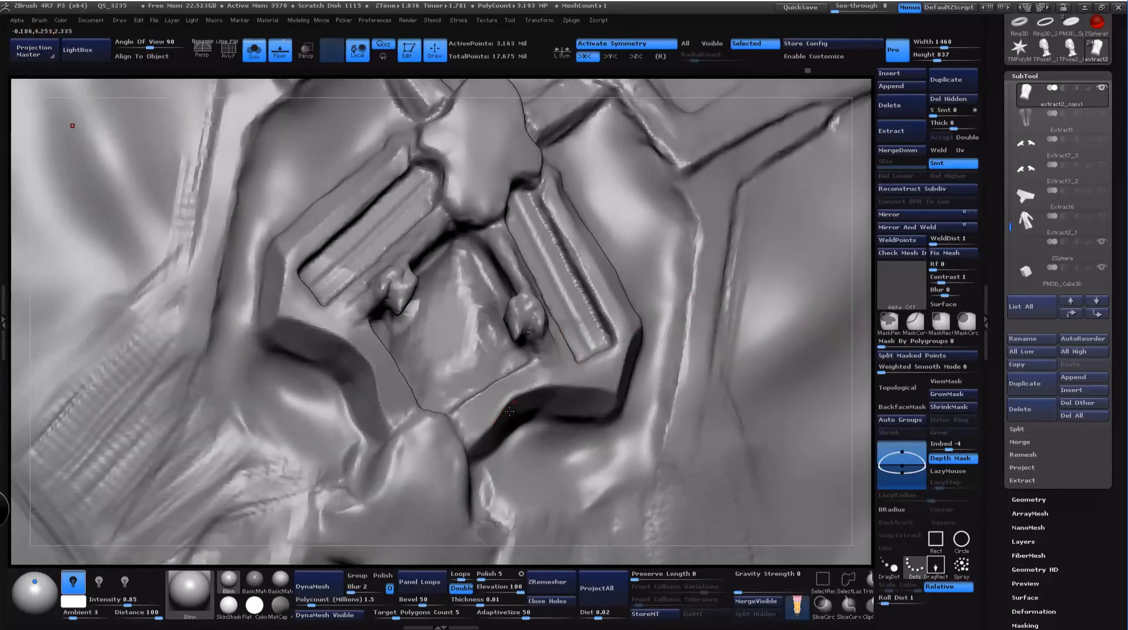
drag(482, 430, 515, 420)
key(ctrl+z)
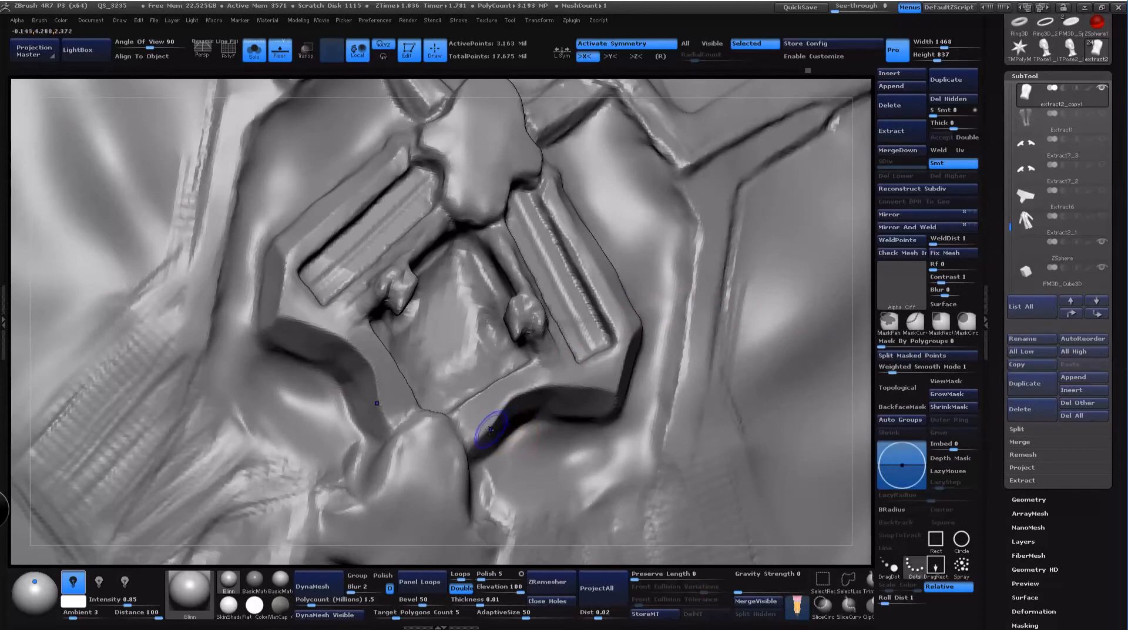
key(shift)
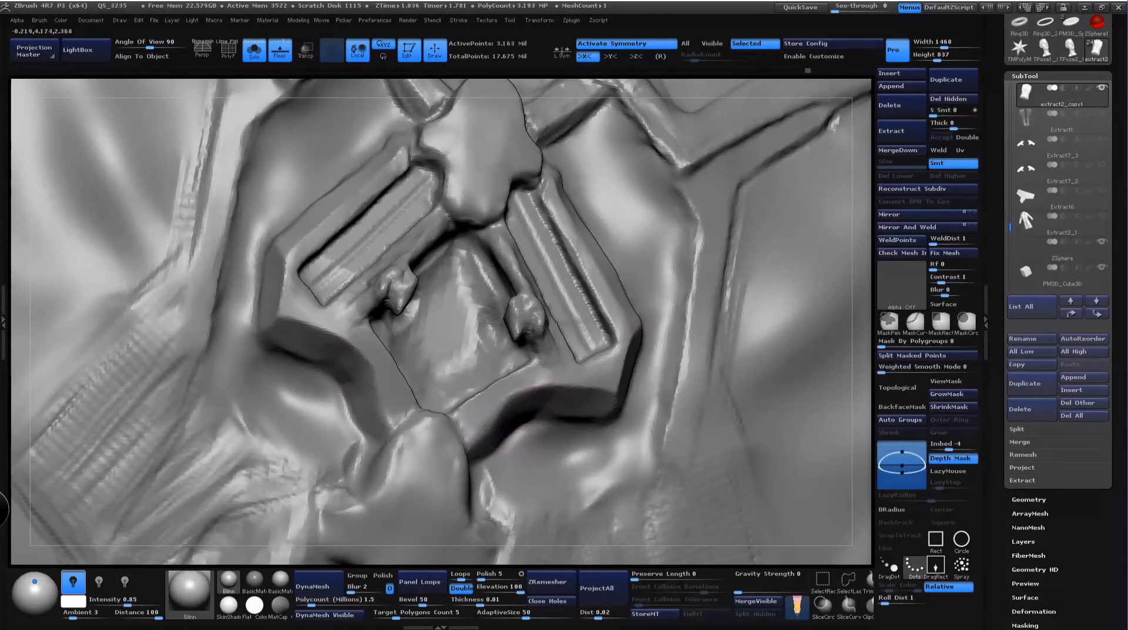
Step: Flatten the mirrored walls of the panel's lower rim and the surface of the central diamond recess between the knobs
key(space)
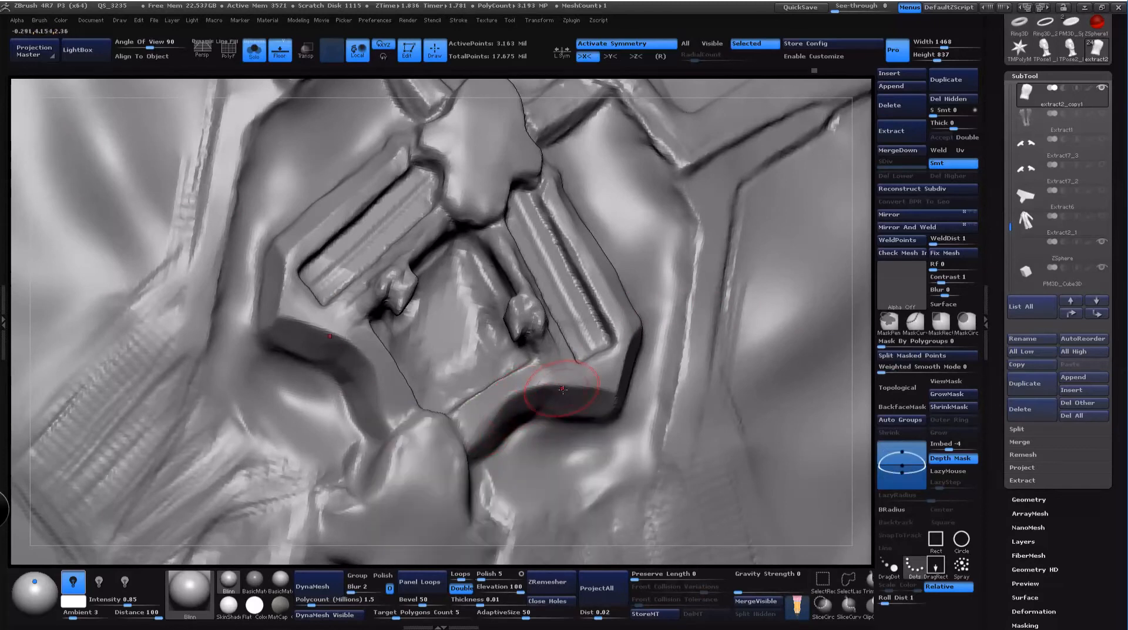
mouse_move(514, 403)
mouse_down()
mouse_move(477, 439)
mouse_move(492, 417)
mouse_up()
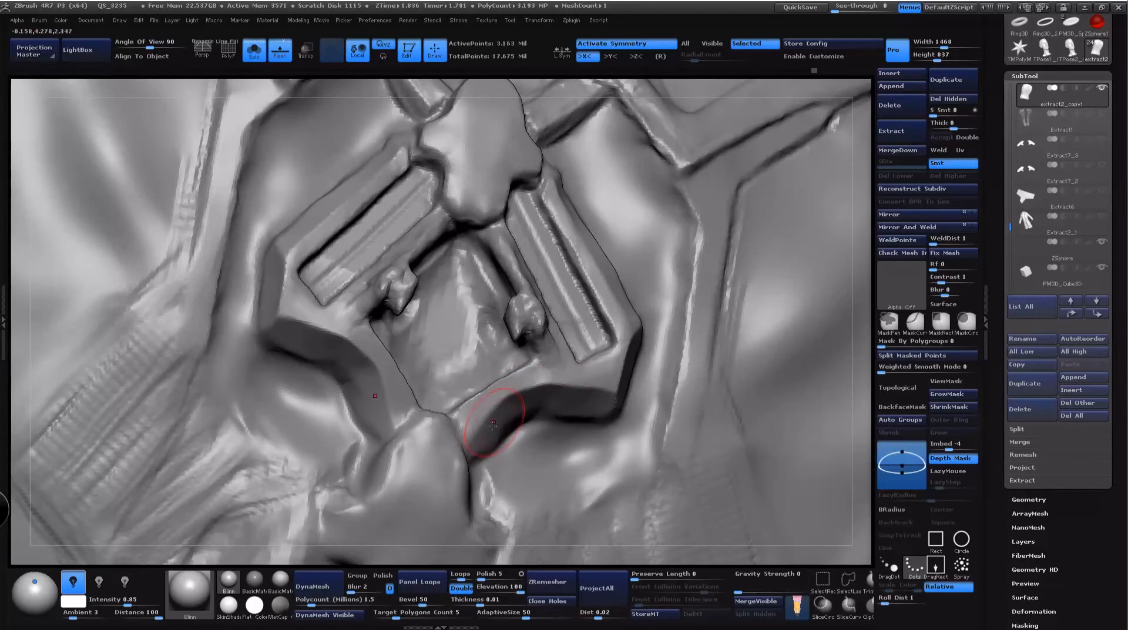
mouse_move(852, 362)
mouse_down()
mouse_move(849, 328)
mouse_move(852, 348)
mouse_up()
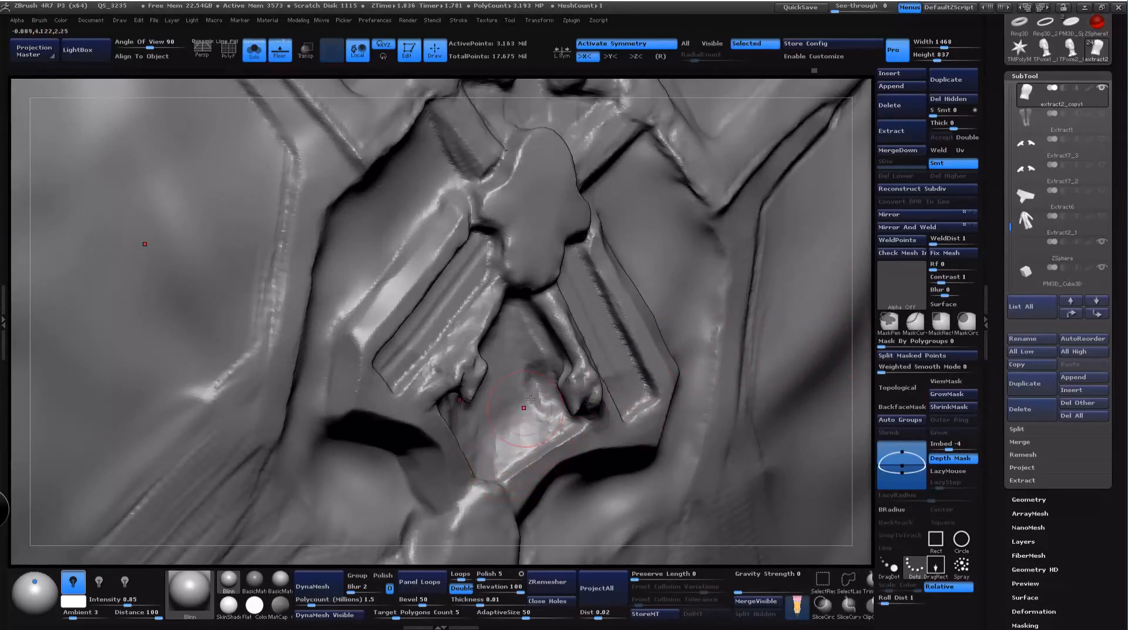
drag(530, 399, 555, 419)
drag(864, 324, 846, 326)
key(space)
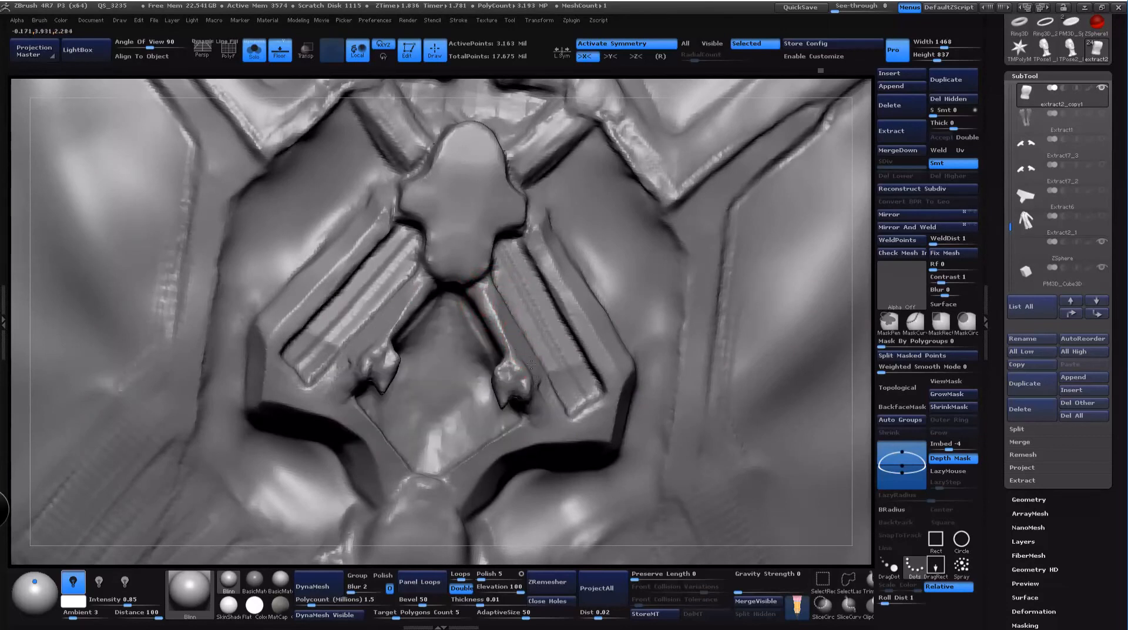
drag(862, 359, 846, 360)
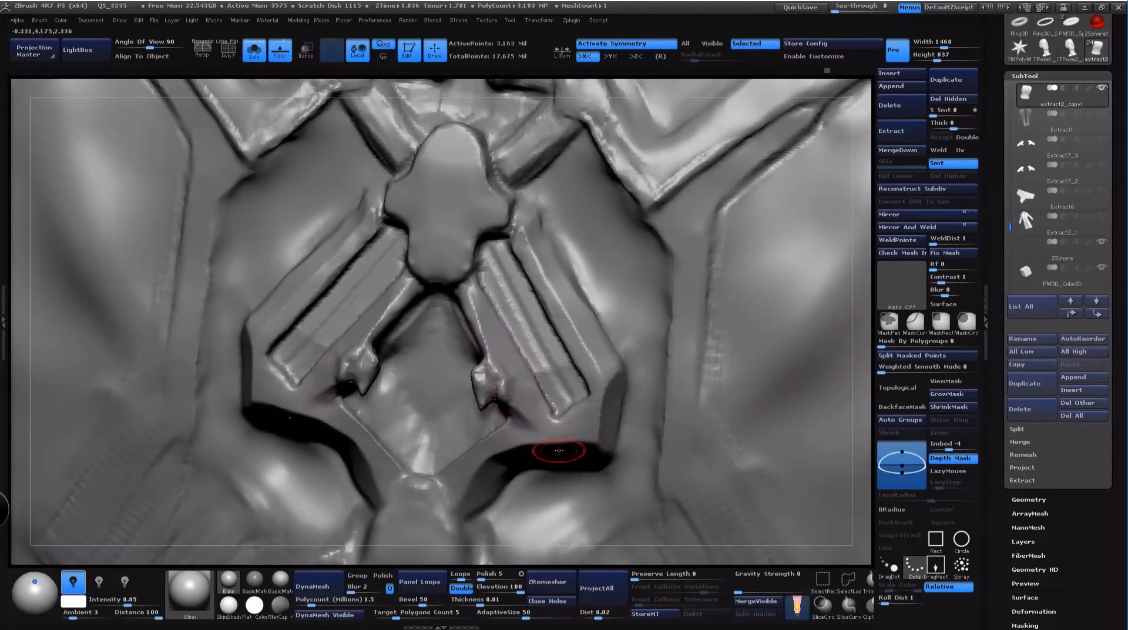
Step: Flatten the faces of the mirrored knobs into crisp, faceted blocks
drag(867, 415, 856, 283)
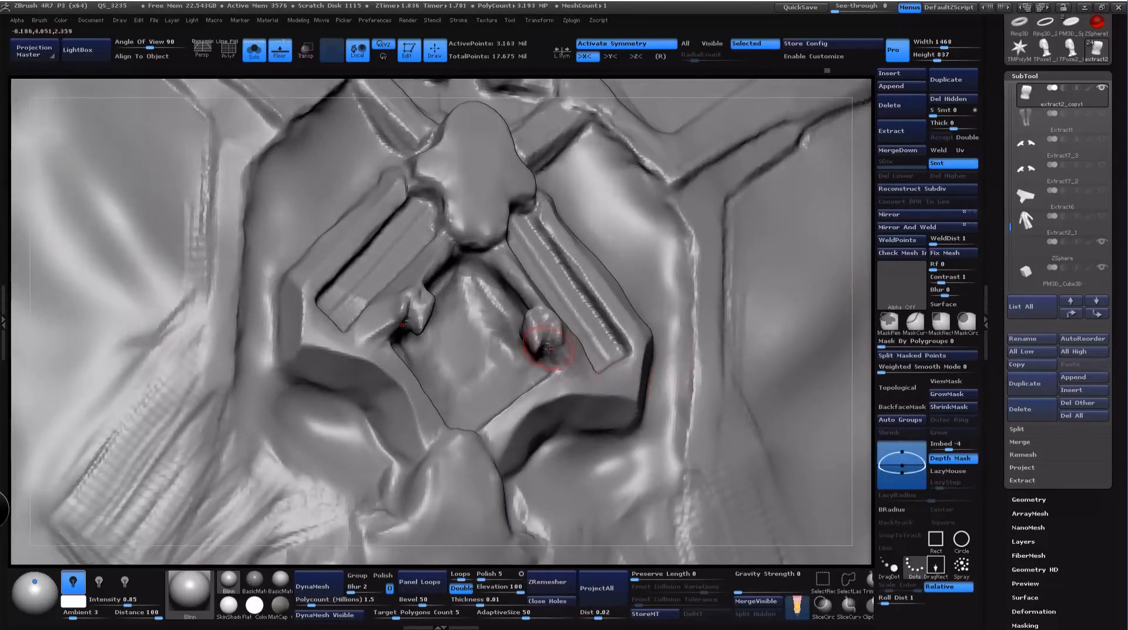
drag(543, 346, 550, 331)
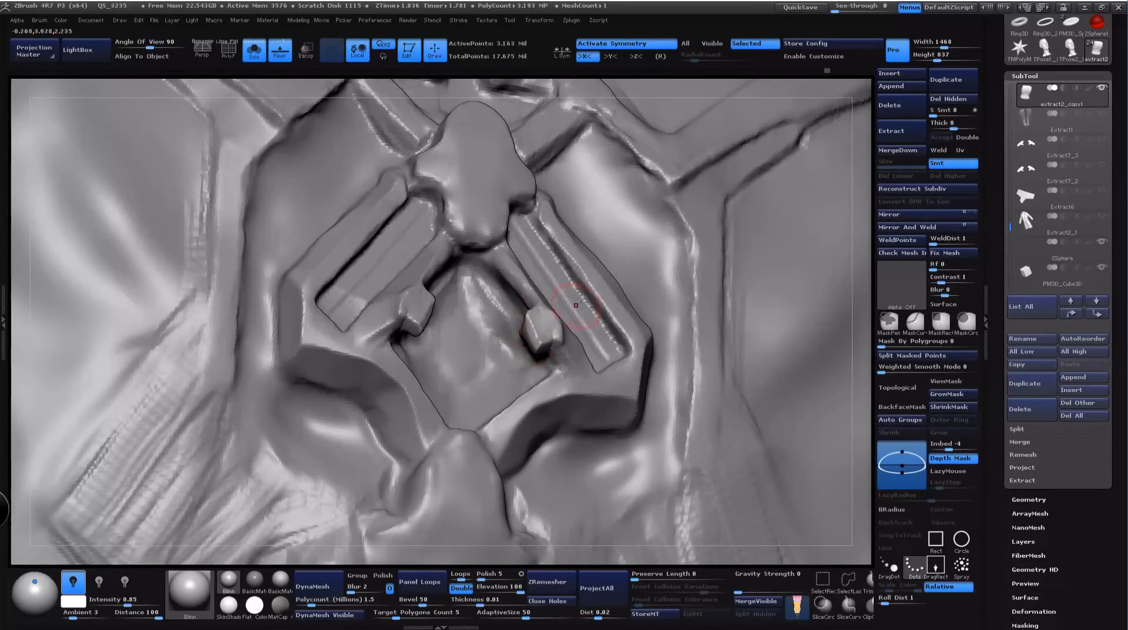
drag(863, 225, 823, 271)
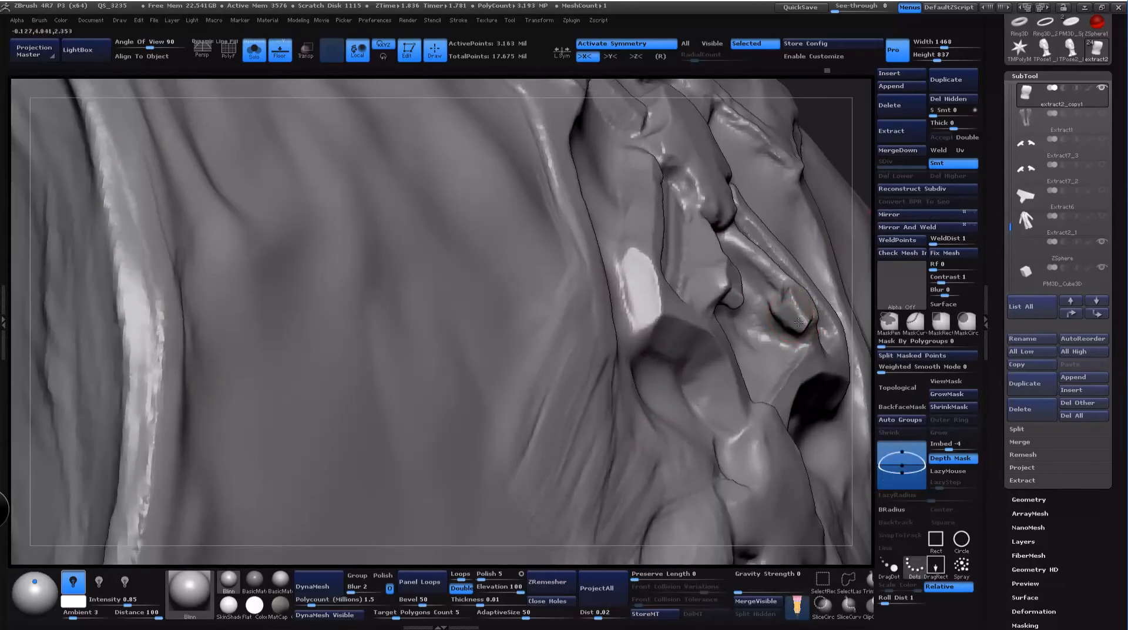
mouse_move(869, 312)
alt+mouse_down()
mouse_move(868, 155)
mouse_move(848, 127)
alt+mouse_up()
mouse_move(366, 149)
alt+mouse_down()
mouse_move(316, 136)
mouse_move(126, 168)
alt+mouse_up()
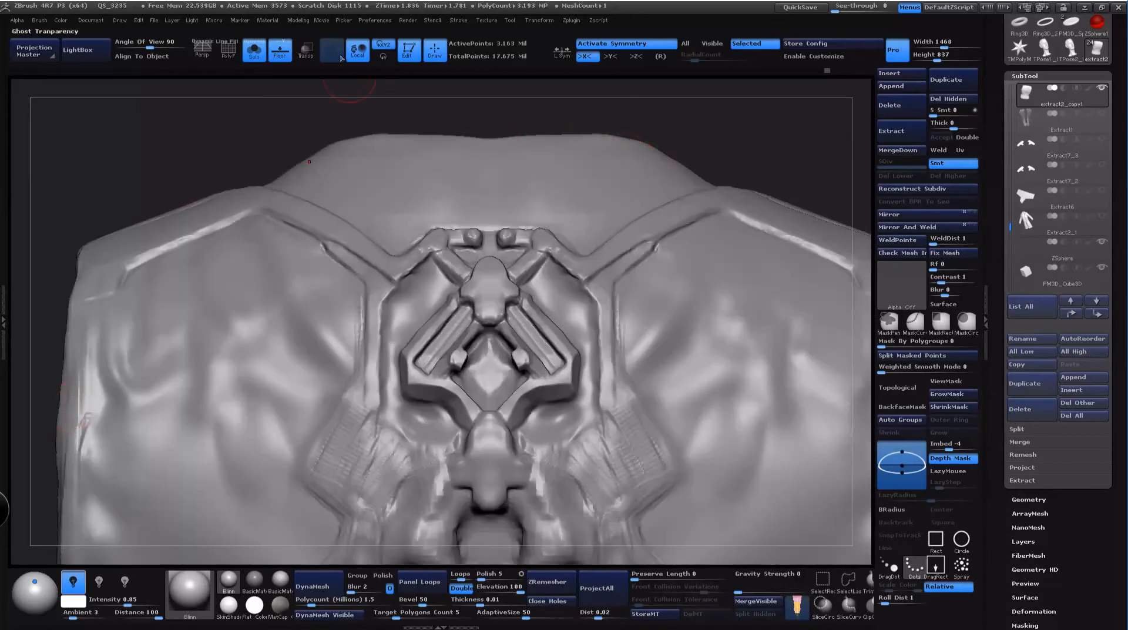
Step: Show the other parts again and use the Move brush to align the mirrored knobs with the cable strands
click(253, 50)
drag(781, 169, 786, 191)
mouse_move(803, 118)
alt+mouse_down()
mouse_move(802, 177)
mouse_move(768, 149)
alt+mouse_up()
key(space)
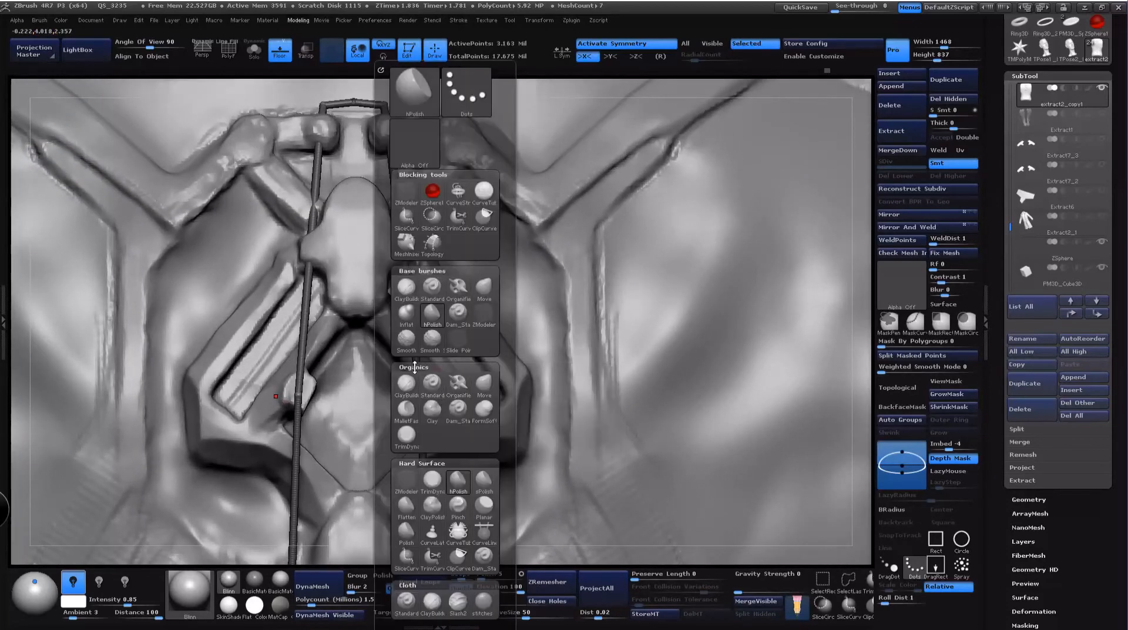
click(483, 289)
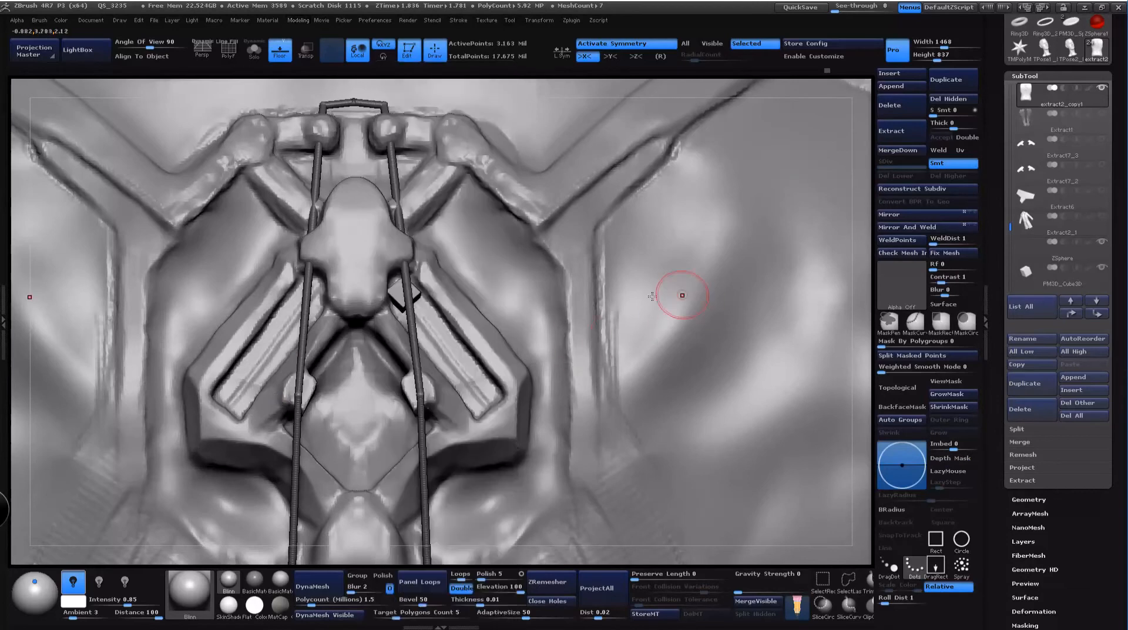
key(space)
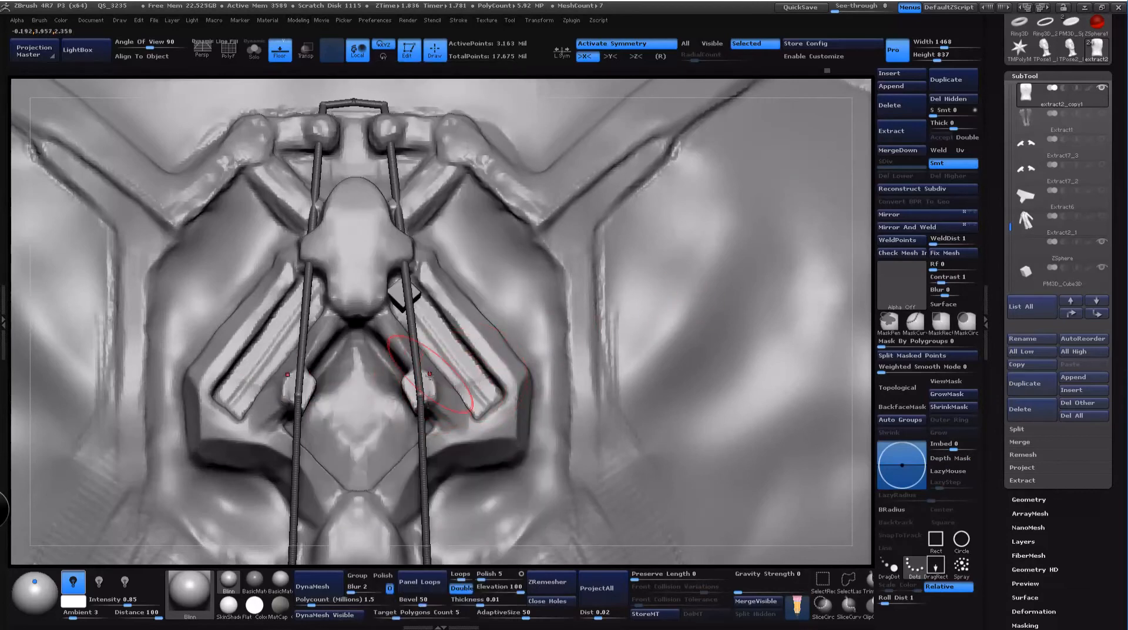
mouse_move(429, 374)
mouse_down()
mouse_move(436, 408)
mouse_move(404, 411)
mouse_up()
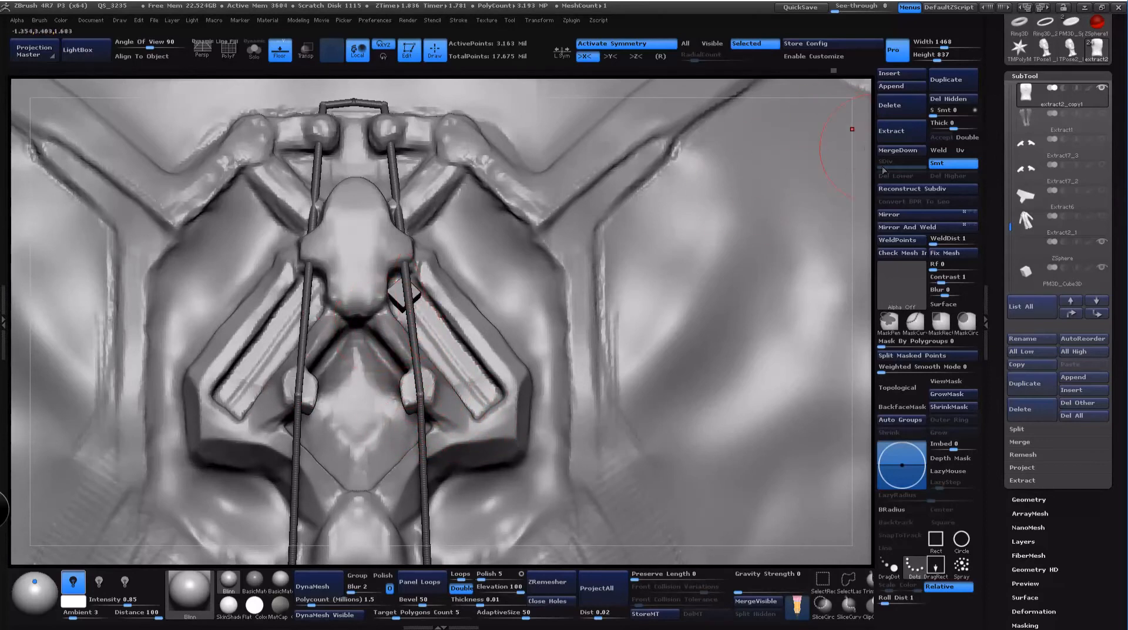
Step: Pull the side arms of the upper spine piece outward to the strands and adjust its shape from the side
drag(388, 271, 414, 240)
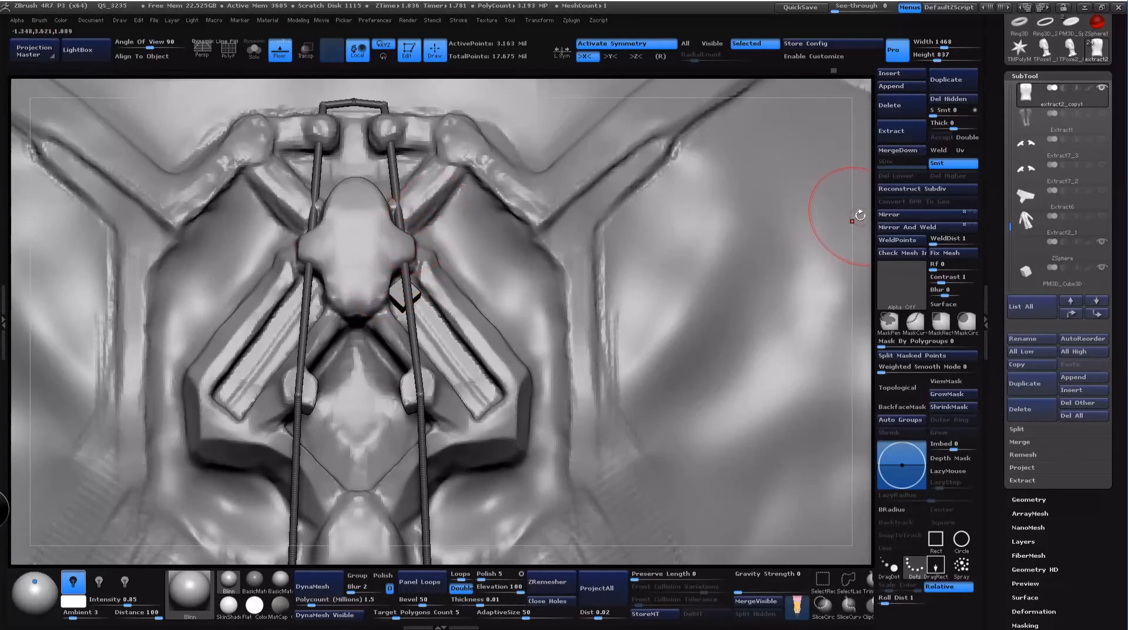
drag(857, 216, 815, 194)
key(space)
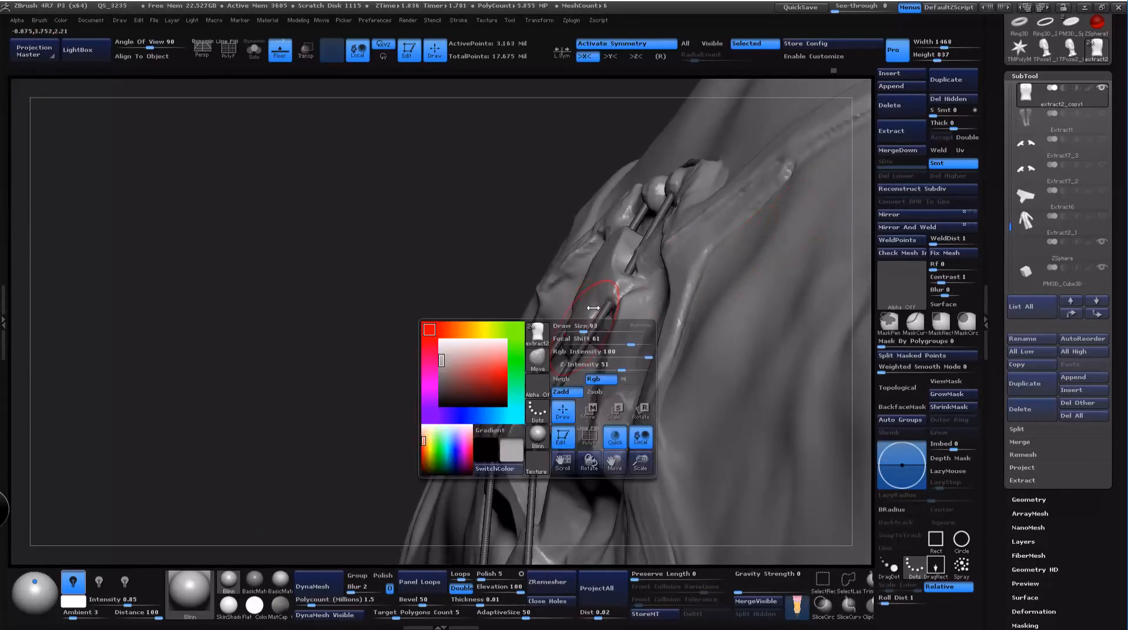
mouse_move(578, 329)
mouse_down()
mouse_move(591, 329)
mouse_move(568, 334)
mouse_move(590, 296)
mouse_up()
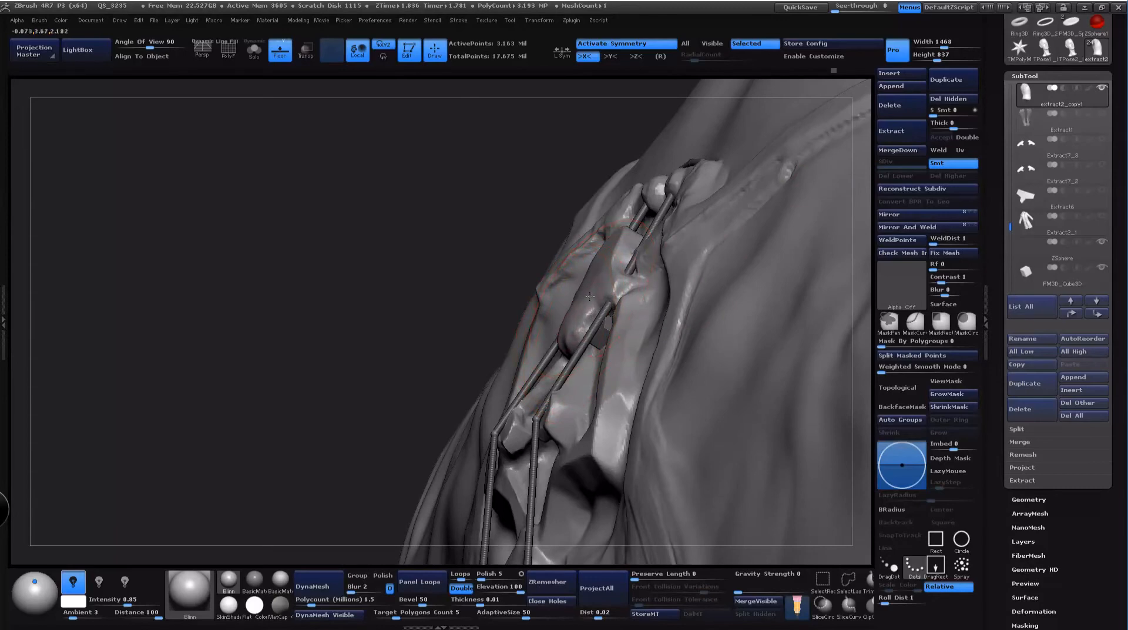
drag(610, 256, 637, 245)
Step: Pull the mirrored knobs outward around the cable strands, refining their profile from the side with a smaller Move brush
alt+drag(472, 204, 360, 454)
drag(88, 258, 235, 499)
drag(846, 165, 786, 213)
drag(541, 324, 559, 322)
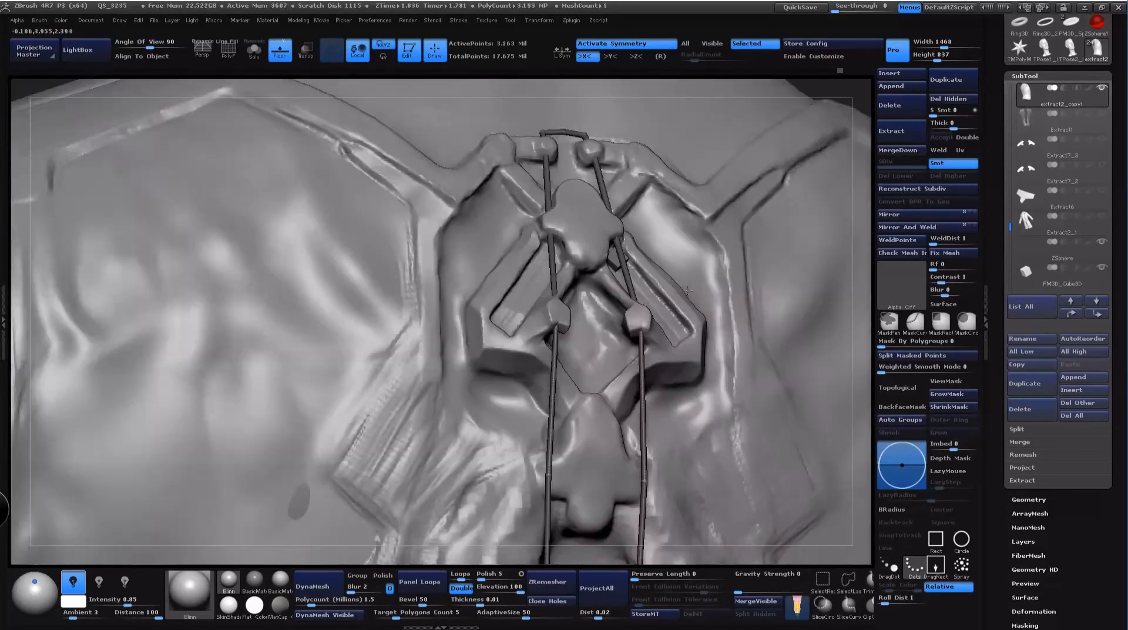
drag(670, 320, 694, 329)
right_drag(693, 329, 555, 316)
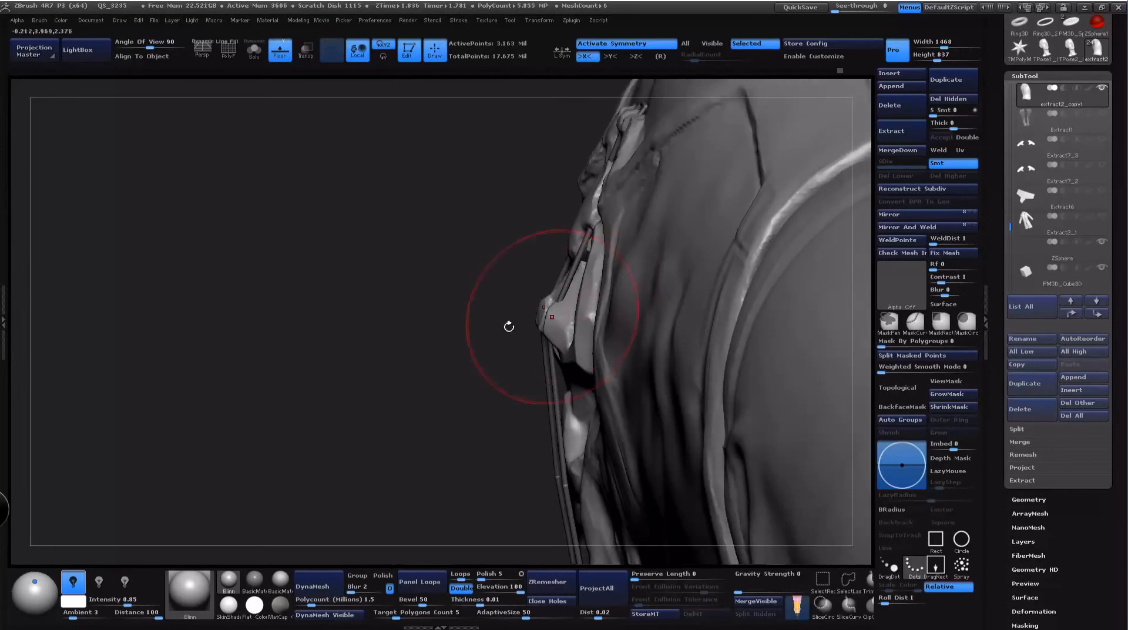
mouse_move(467, 333)
right_down()
mouse_move(448, 424)
mouse_move(464, 470)
right_up()
key(space)
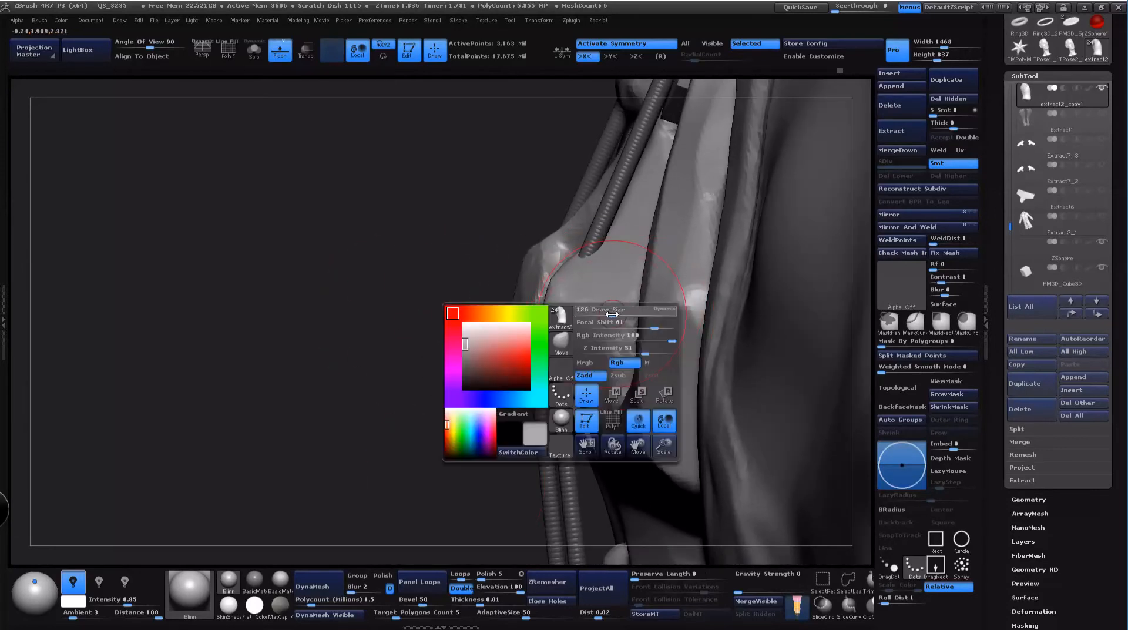
drag(613, 313, 605, 314)
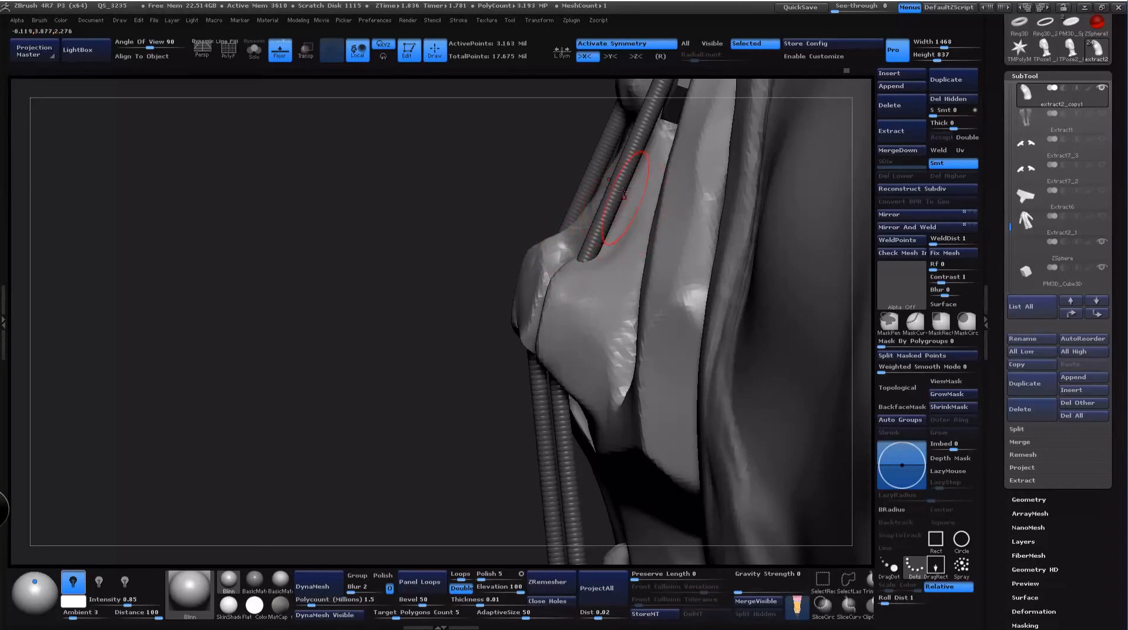
Step: Adjust the knob supports against the strands and push the diamond recess's lower edges outward below the knobs
right_drag(624, 191, 655, 210)
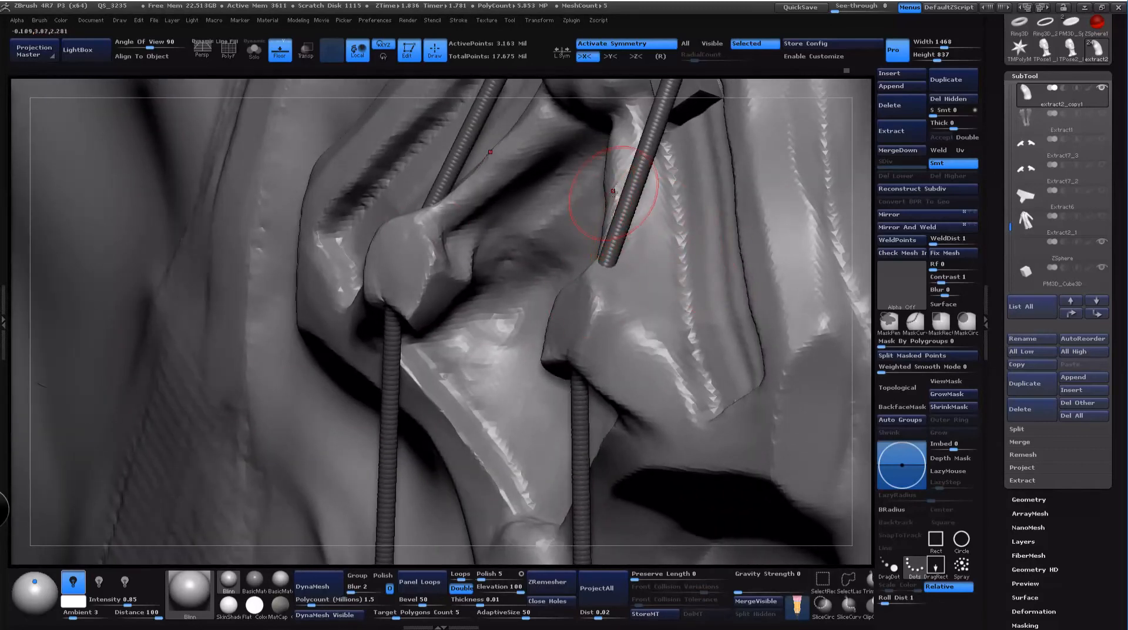
right_drag(832, 176, 623, 226)
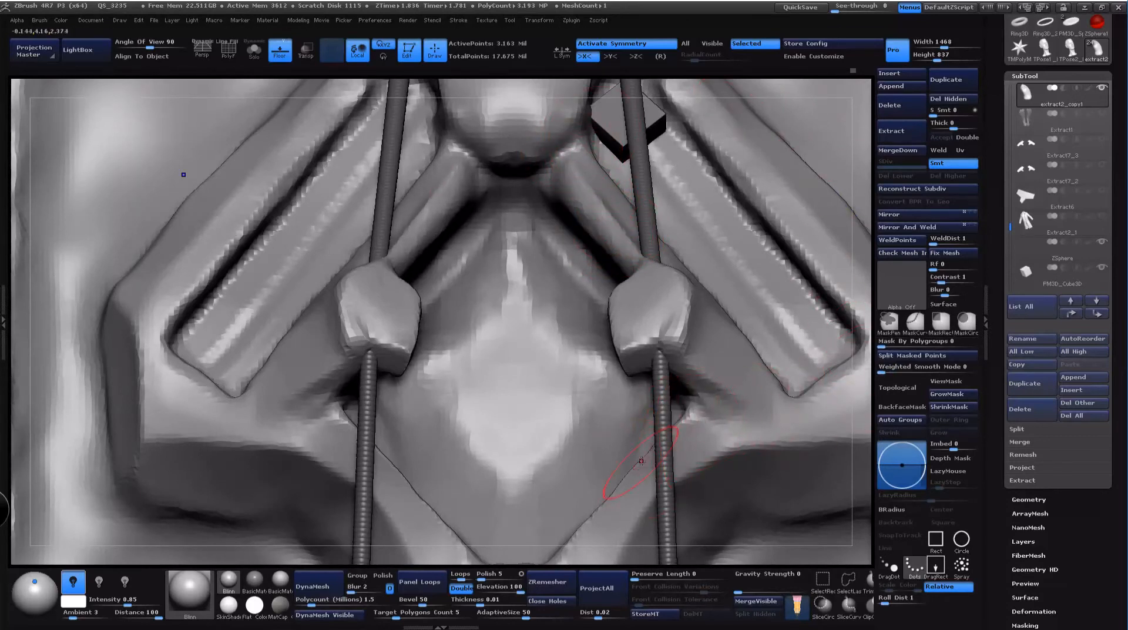
drag(667, 442, 676, 431)
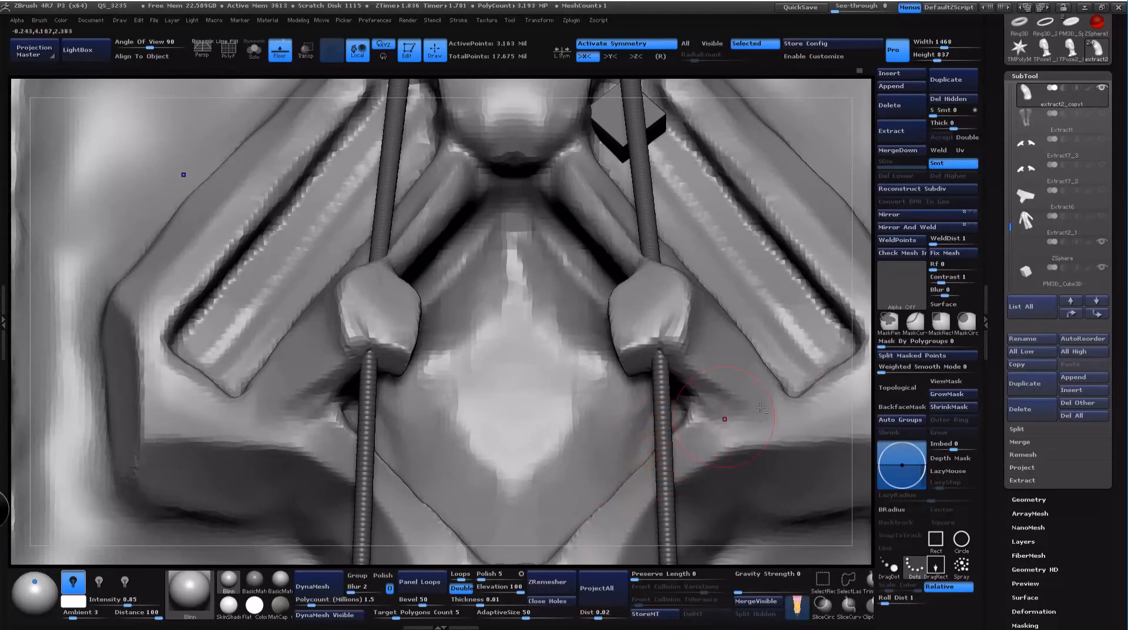
Step: Reshape the outer rims of the mirrored angled slots and the panel's lower corners with the Move brush
alt+drag(860, 397, 859, 338)
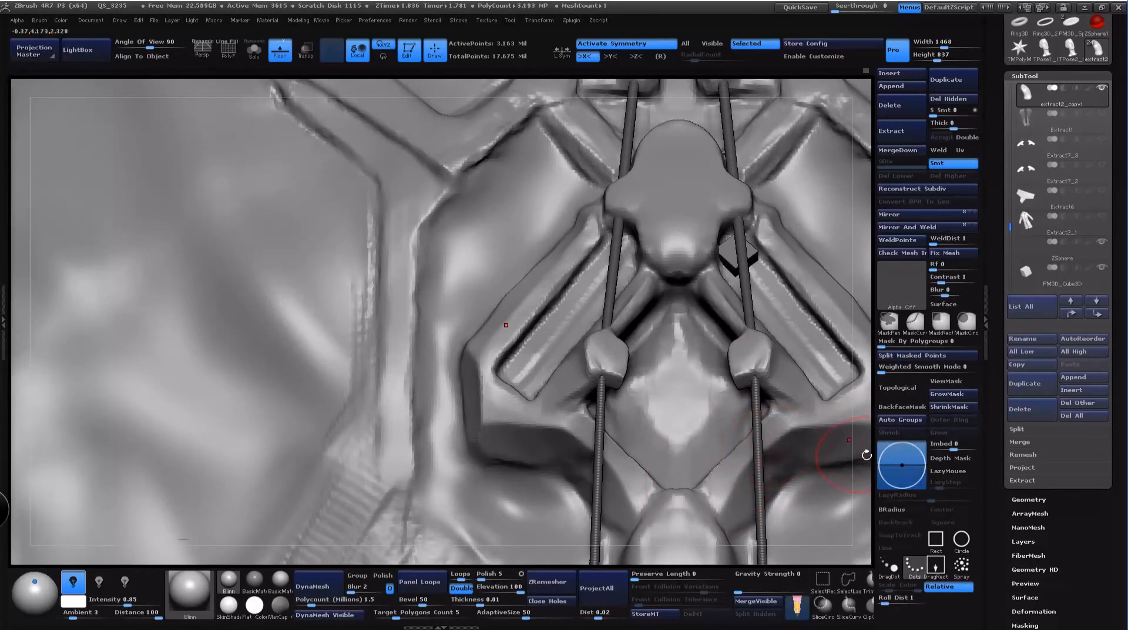
alt+drag(867, 455, 821, 469)
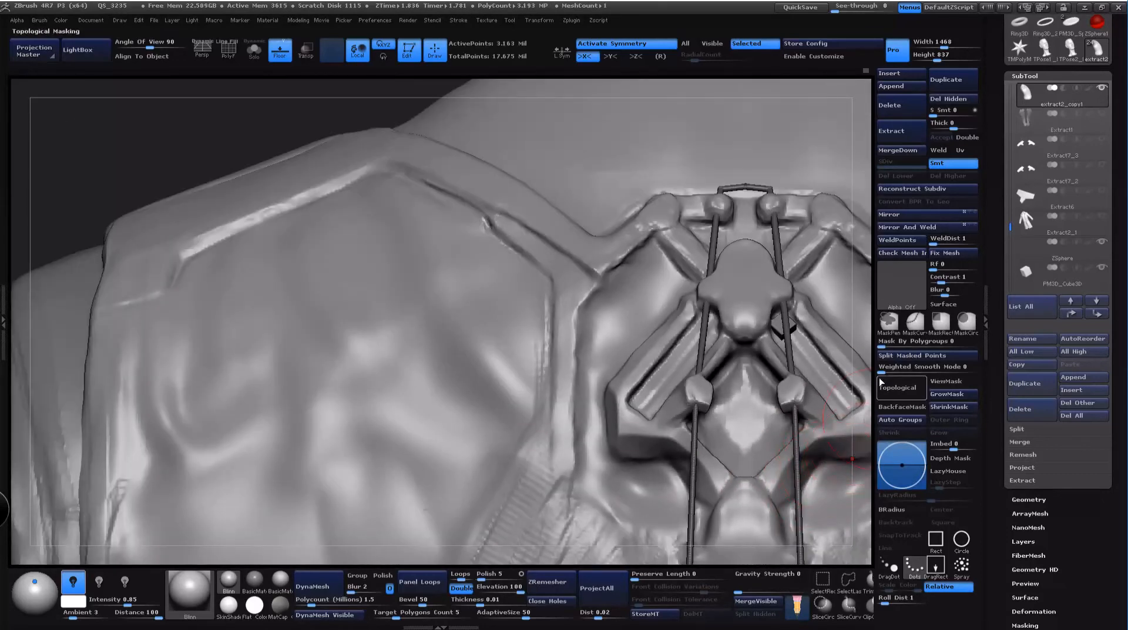
alt+drag(865, 393, 679, 337)
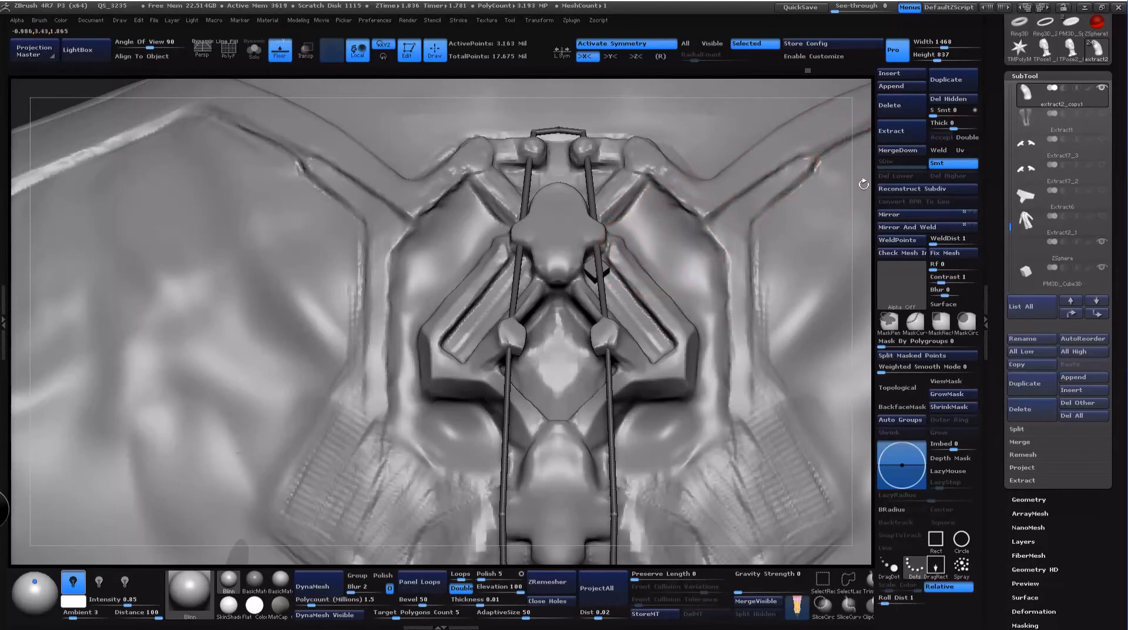
alt+drag(862, 181, 639, 261)
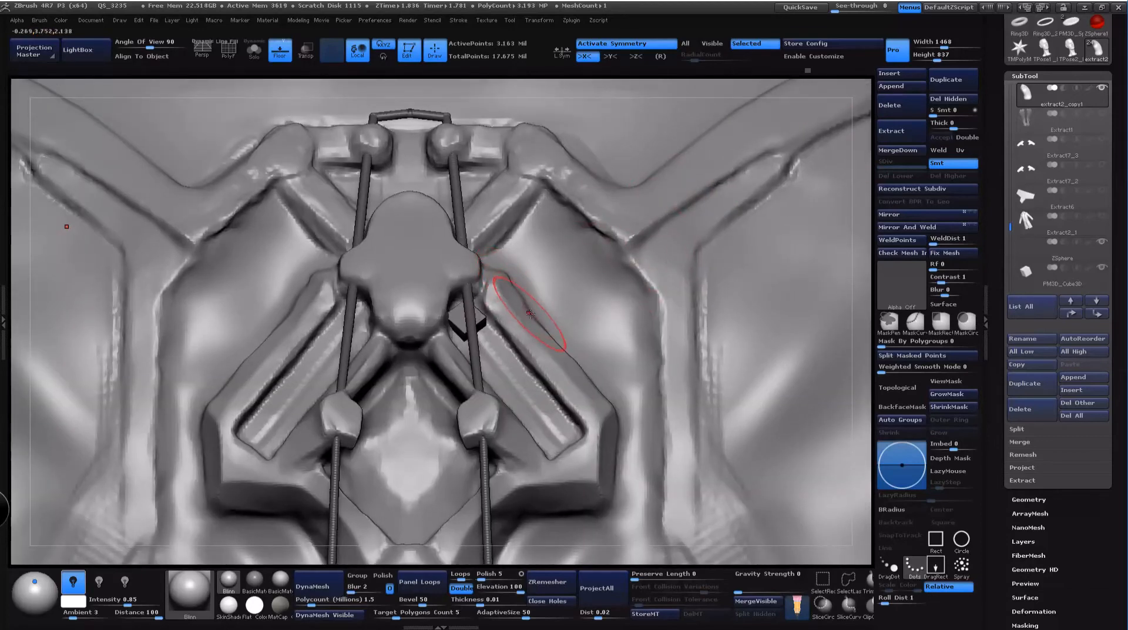
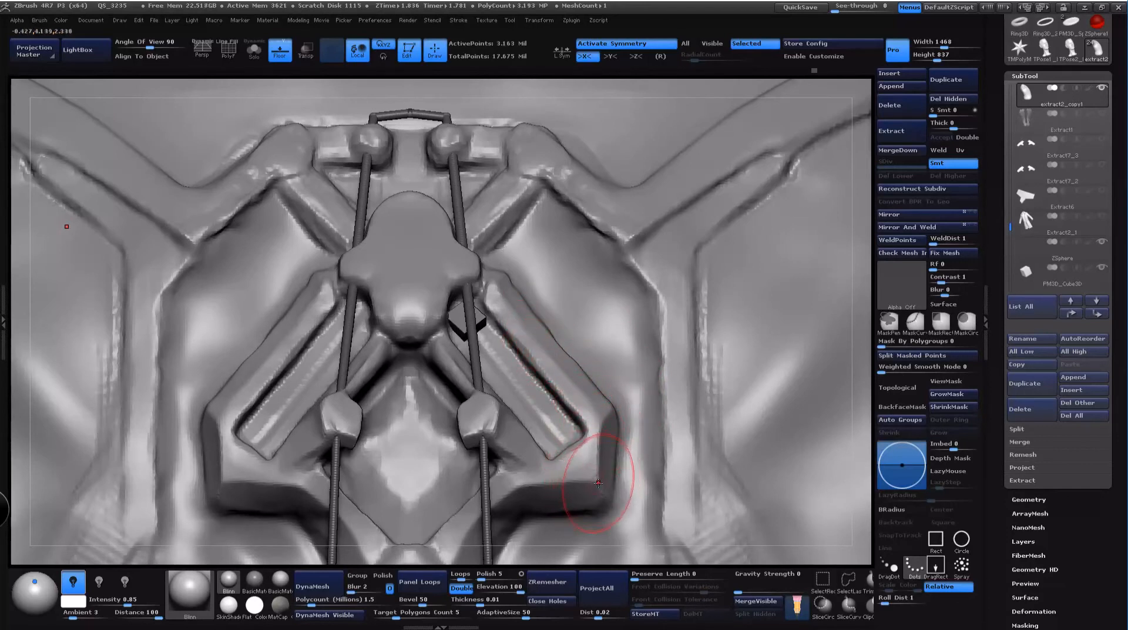
Step: Select the small cube part beside the spine, isolate it and stretch it into a long bar along the angled slot
alt+click(480, 307)
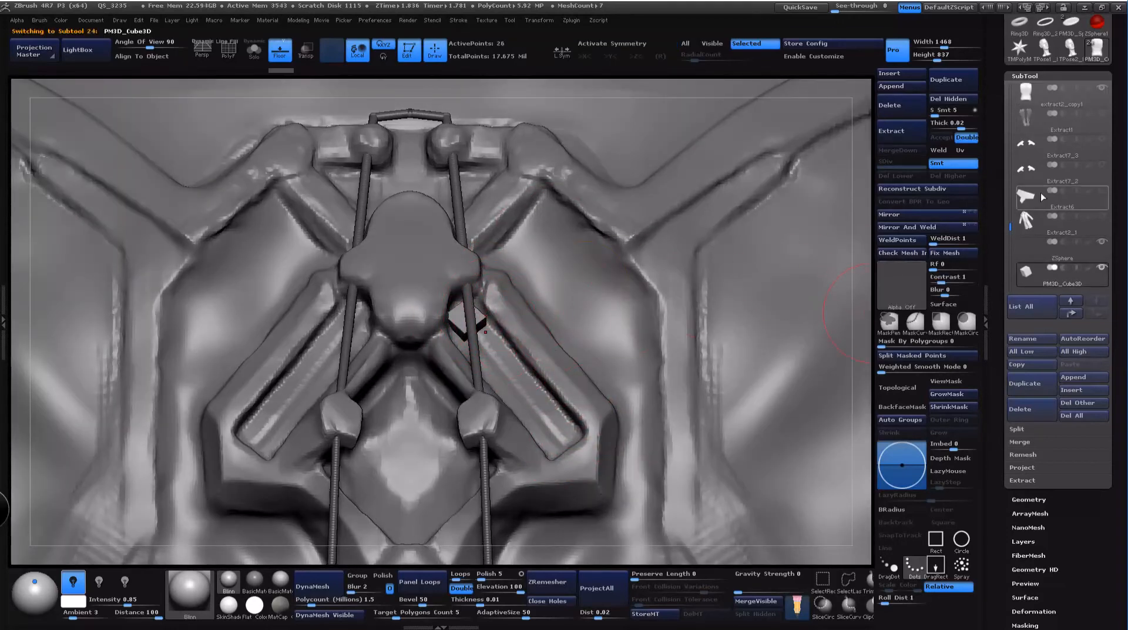
key(space)
click(348, 212)
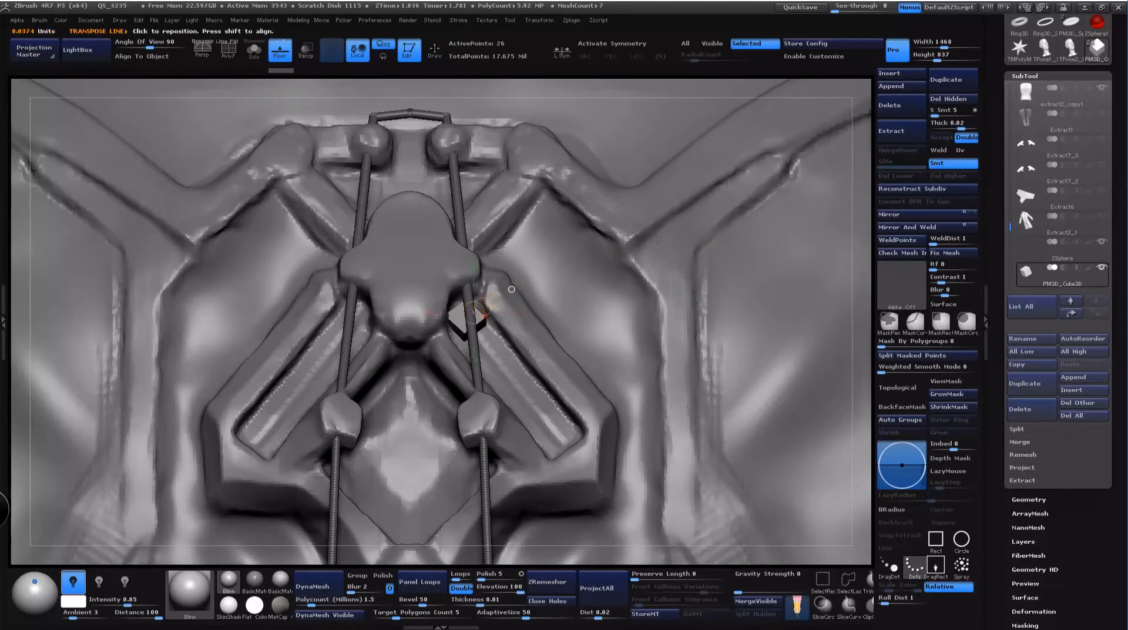
drag(856, 270, 834, 406)
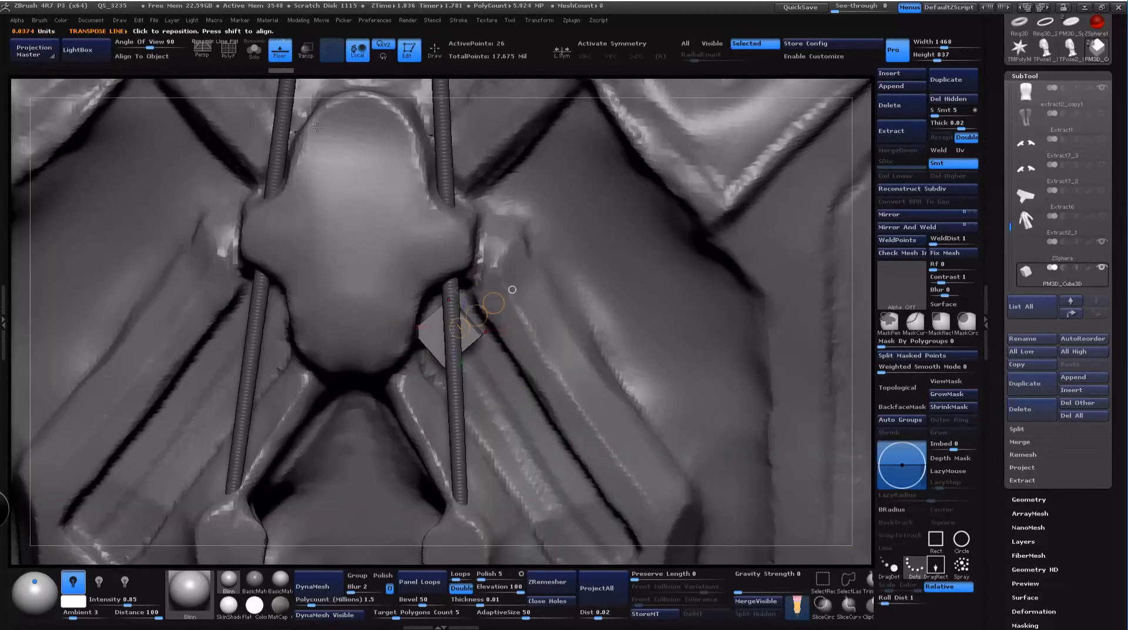
click(254, 61)
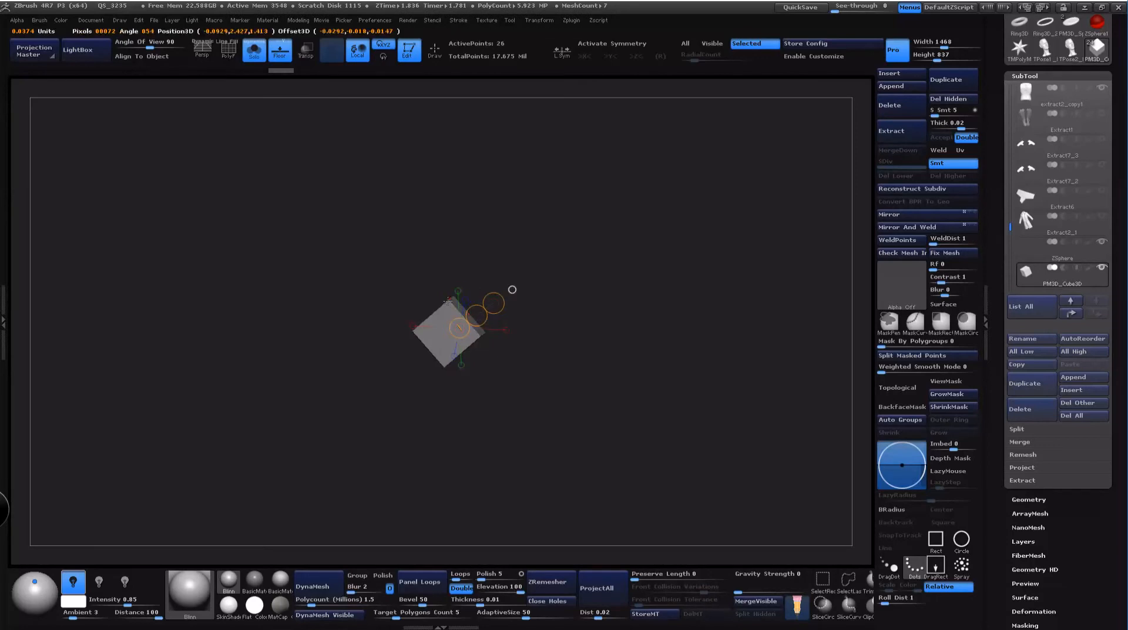
drag(449, 299, 681, 568)
click(256, 58)
drag(863, 406, 859, 283)
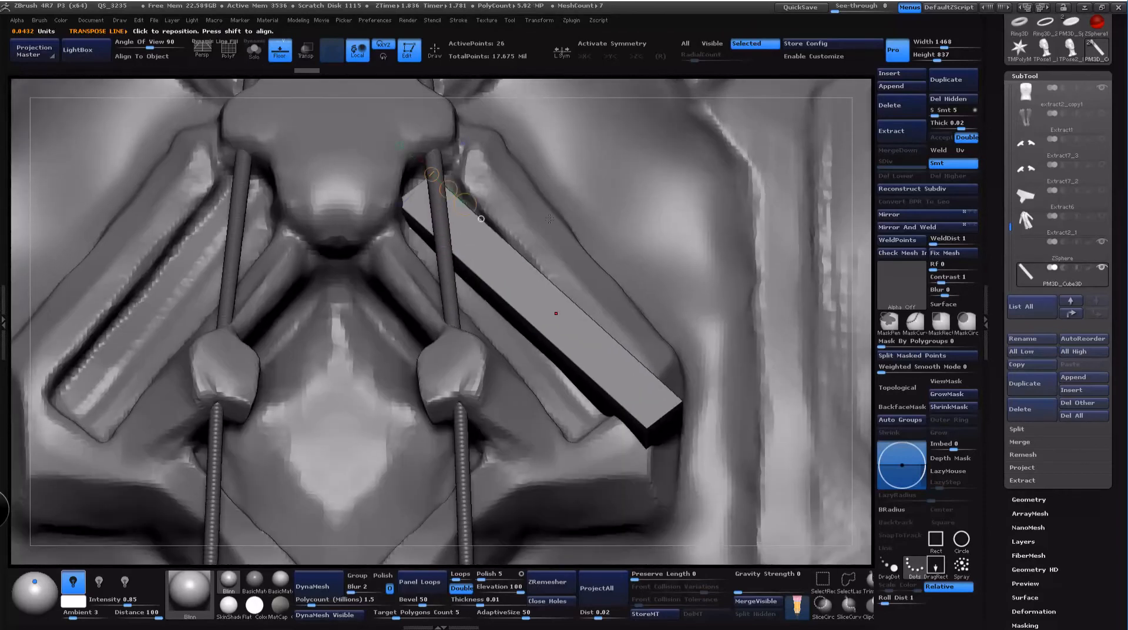
Step: Scale, move and rotate the long bar with the Transpose line until it sits along the angled slot beside the spine
mouse_move(465, 204)
mouse_down()
mouse_move(458, 217)
mouse_move(512, 311)
mouse_move(597, 428)
mouse_up()
key(space)
click(564, 300)
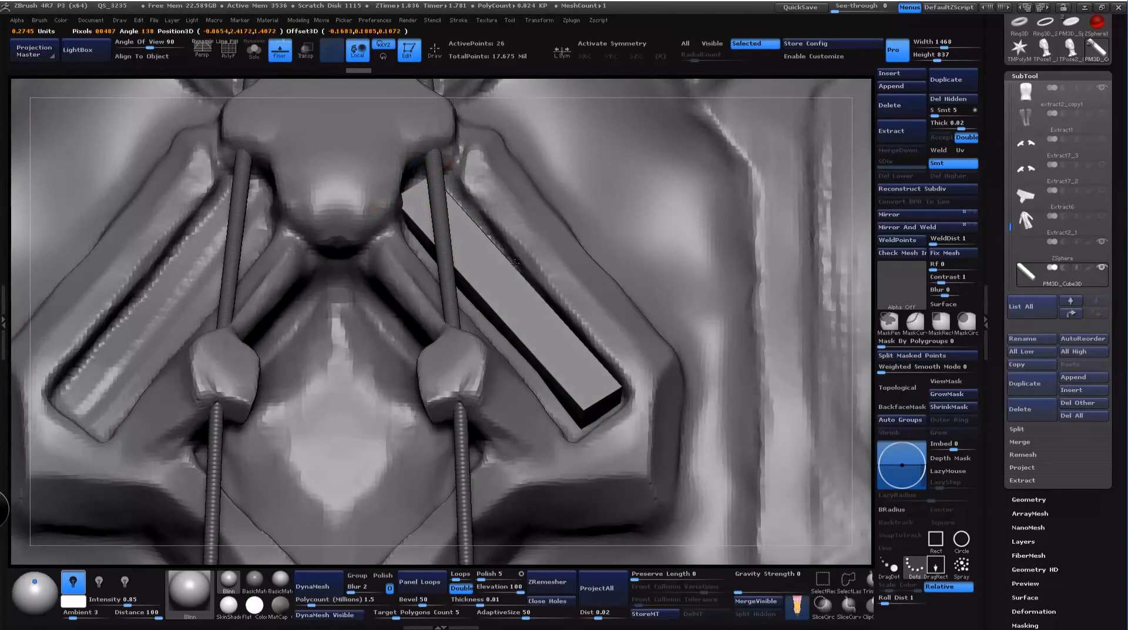
mouse_move(490, 329)
mouse_down()
mouse_move(488, 379)
mouse_move(463, 410)
mouse_up()
key(space)
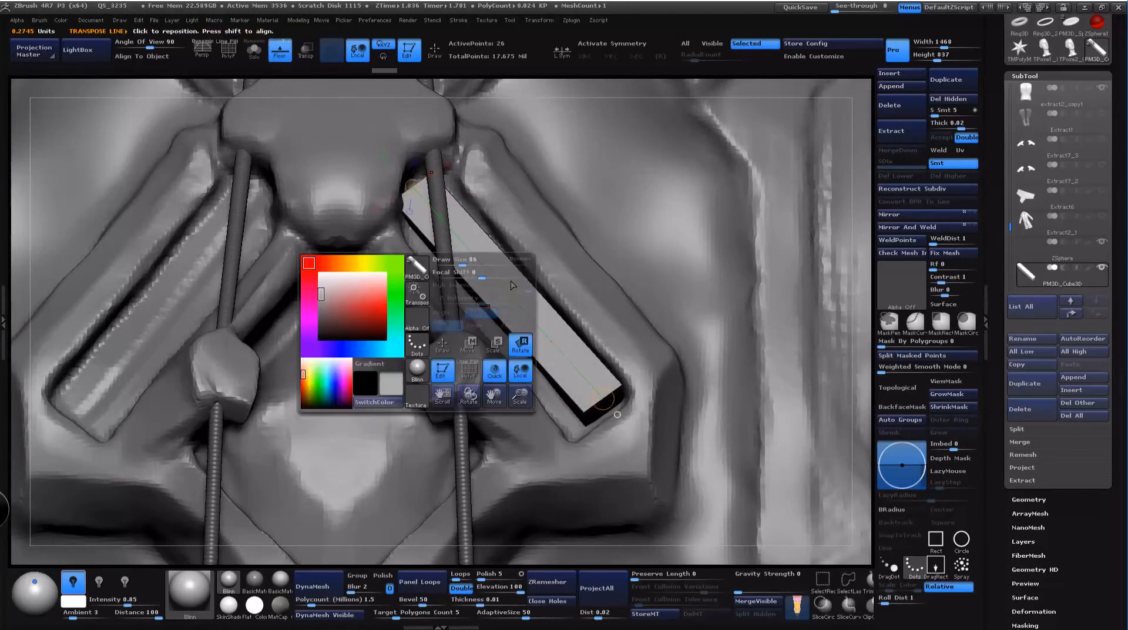
click(471, 348)
drag(508, 291, 491, 263)
key(space)
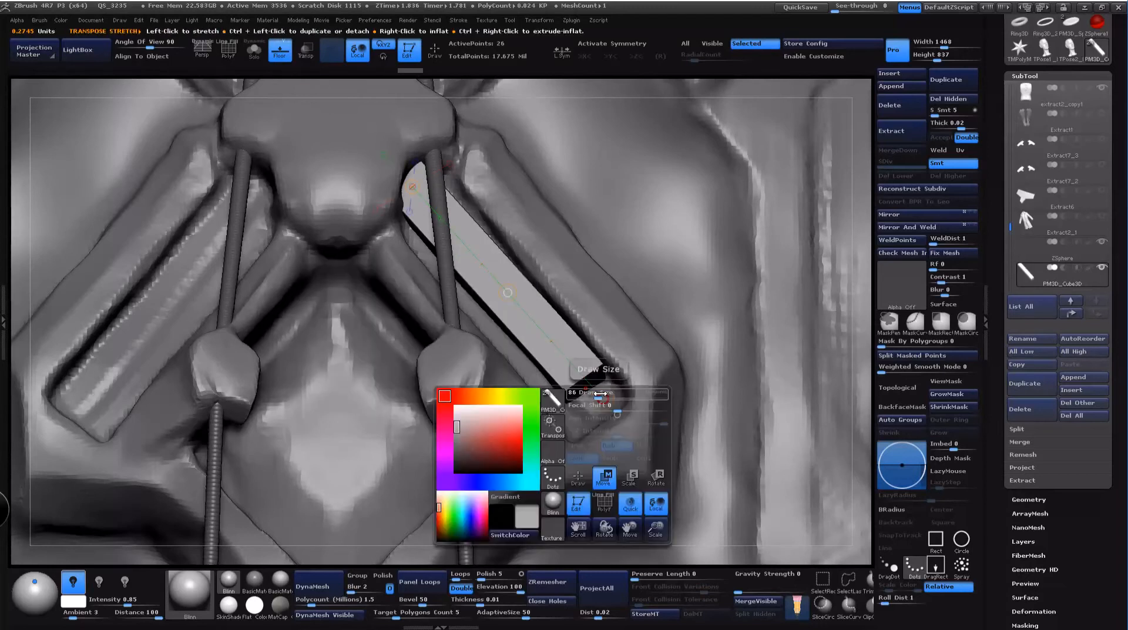
click(656, 478)
drag(603, 399, 604, 401)
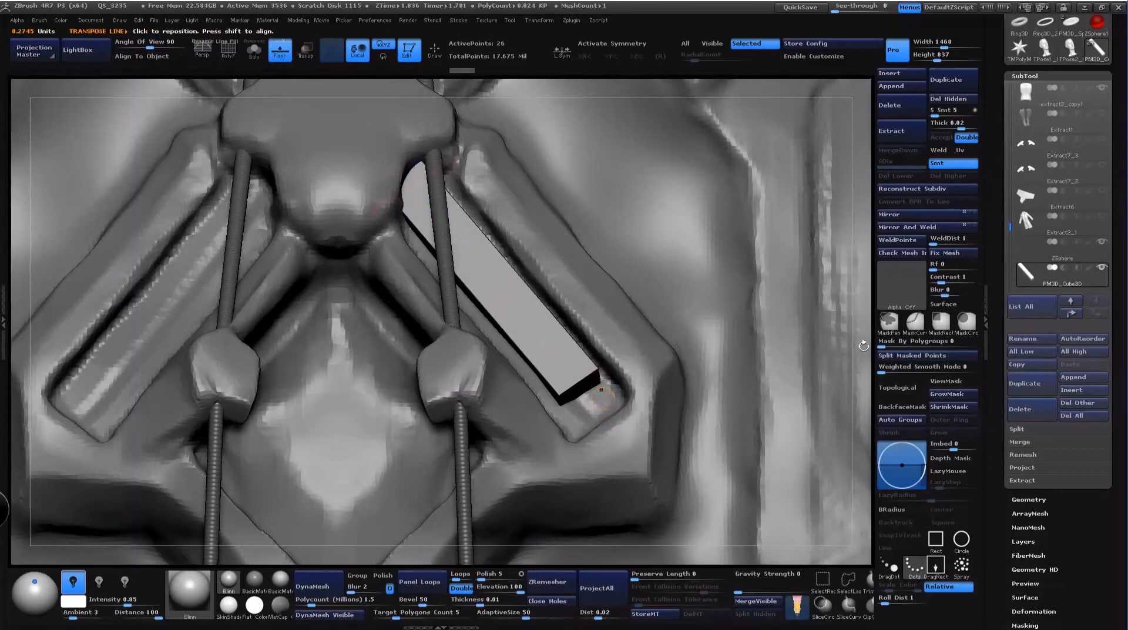
Step: Inspect the bar's fit in the slot from several distances and angles, both in context and isolated
alt+drag(864, 328, 838, 165)
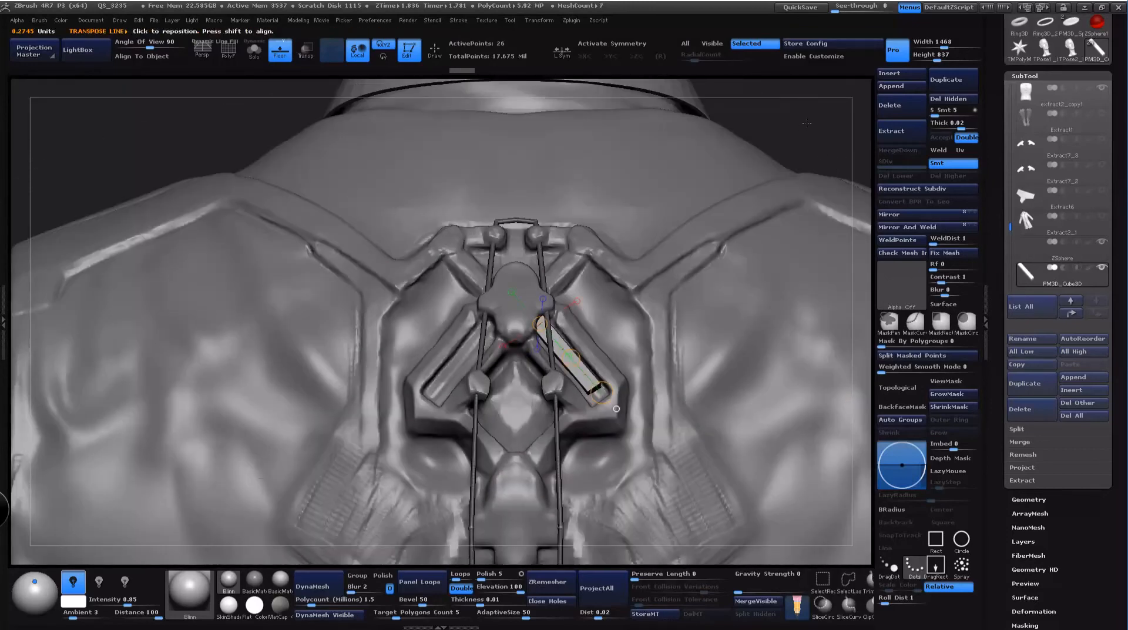
drag(807, 123, 764, 152)
mouse_move(793, 152)
right_down()
mouse_move(804, 151)
mouse_move(805, 167)
mouse_move(807, 143)
right_up()
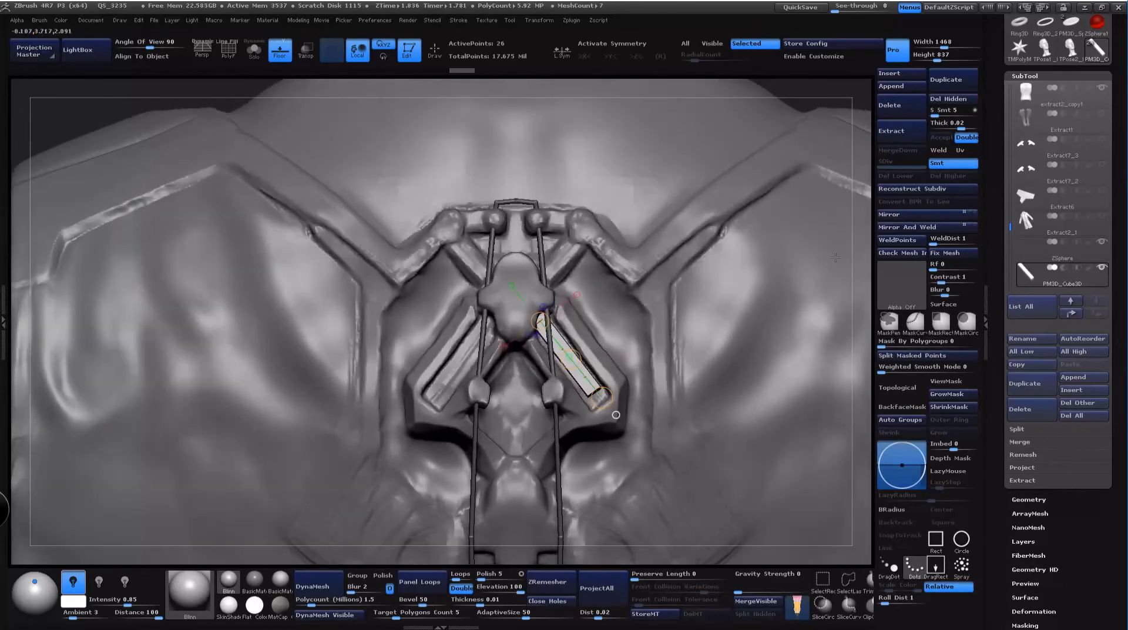
right_drag(802, 102, 690, 559)
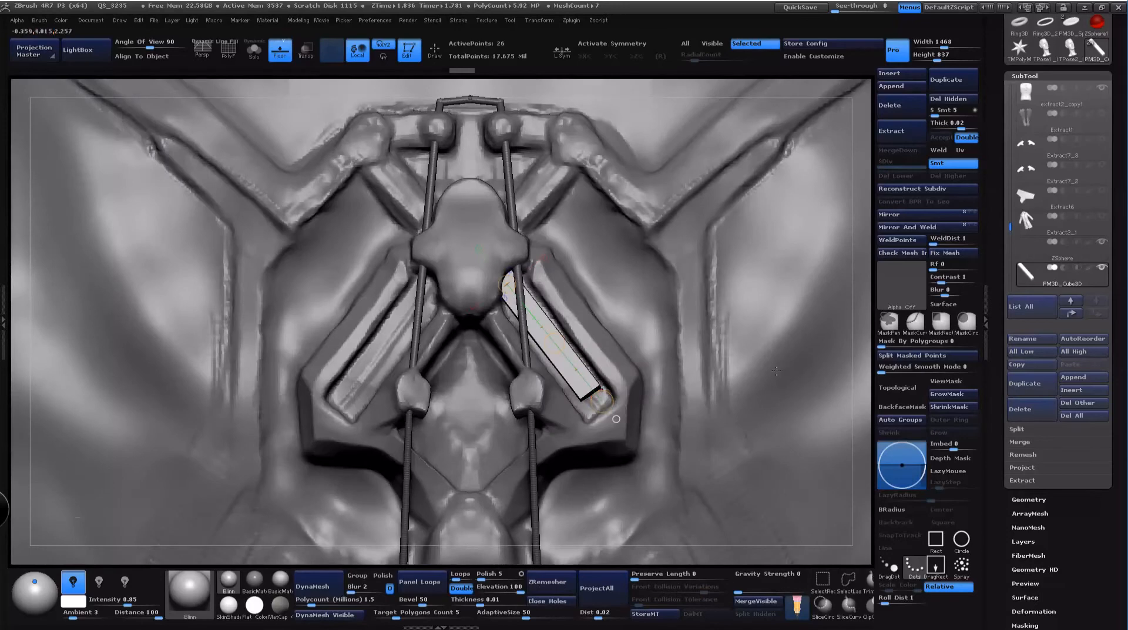
click(254, 50)
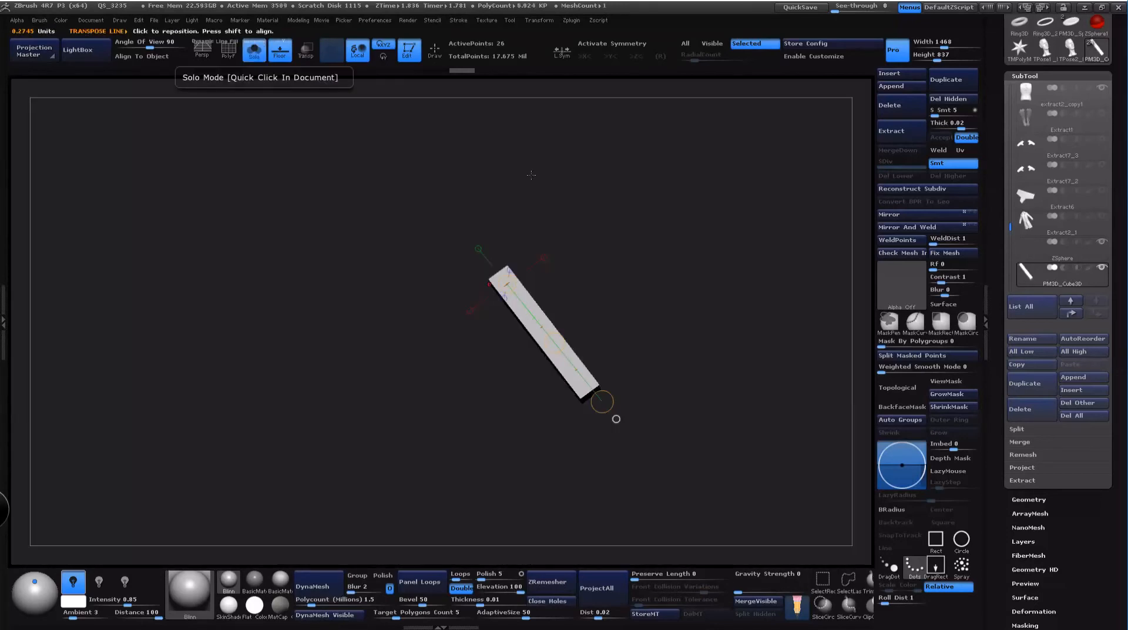
click(254, 50)
mouse_move(760, 192)
ctrl+right_down()
mouse_move(849, 297)
mouse_move(693, 537)
ctrl+right_up()
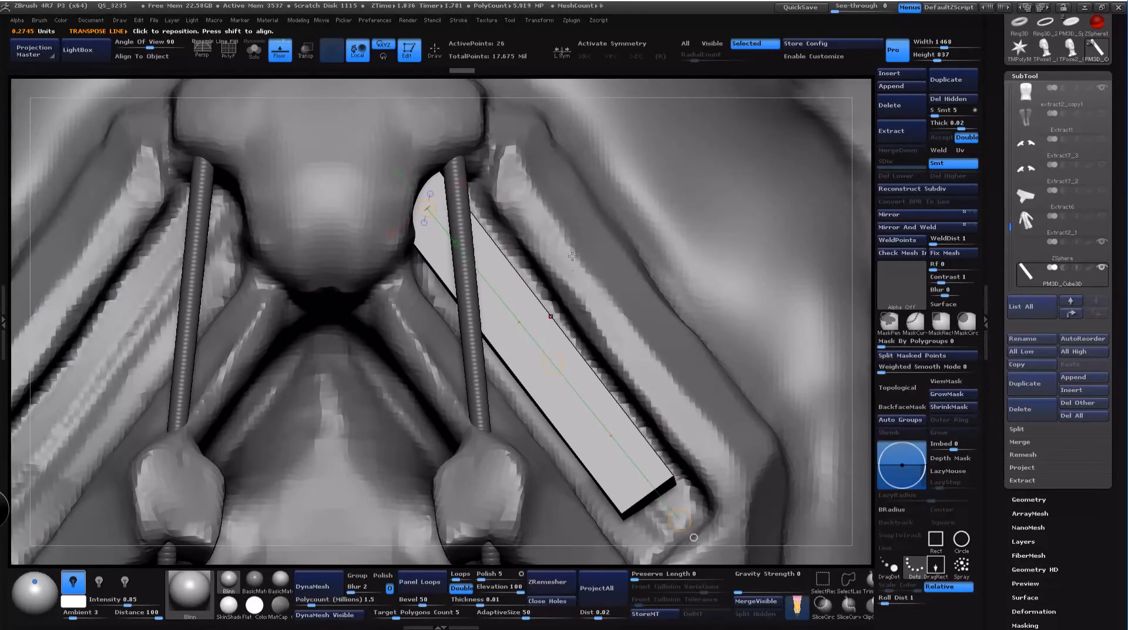
Step: Switch to the ZModeler brush and isolate the bar with its polyframe shown
right_click(578, 365)
key(space)
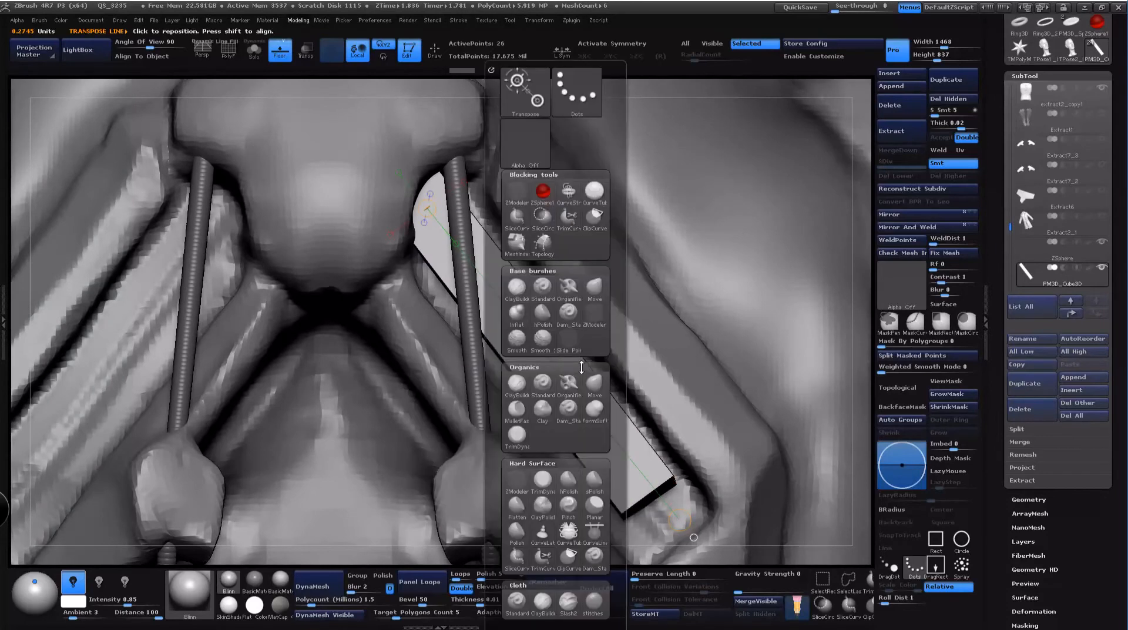
click(576, 320)
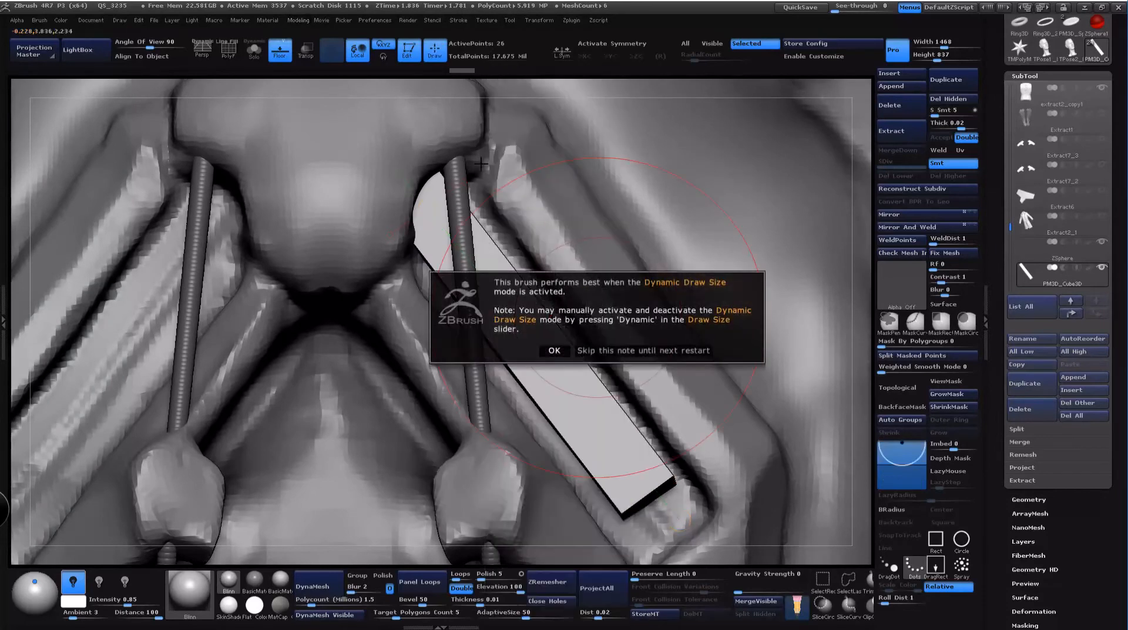
click(554, 350)
click(254, 50)
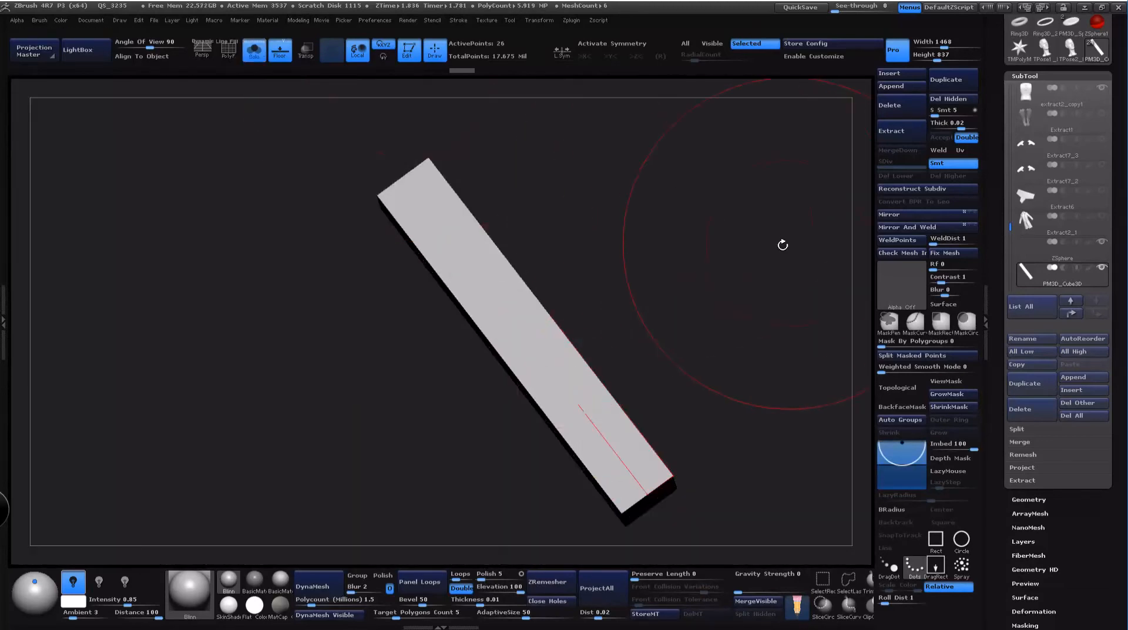
drag(781, 245, 715, 233)
key(f)
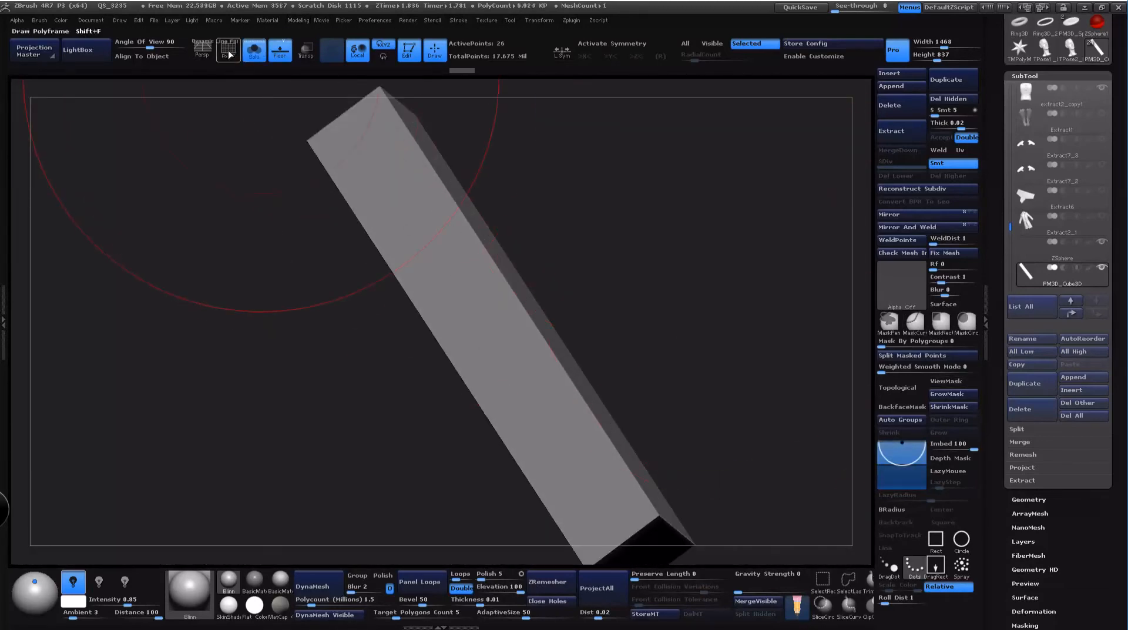
click(229, 50)
drag(706, 295, 588, 330)
Step: Bevel the bar's broad front face with ZModeler's Bevel polygon action targeting Polygroup Island, redoing the first attempt
key(space)
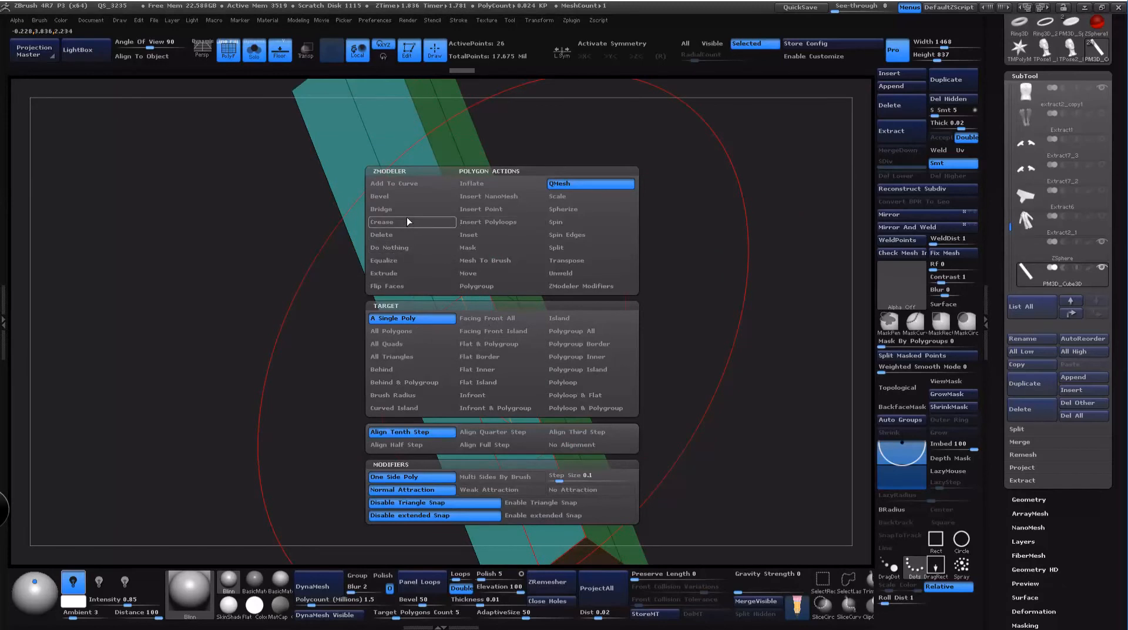
click(408, 198)
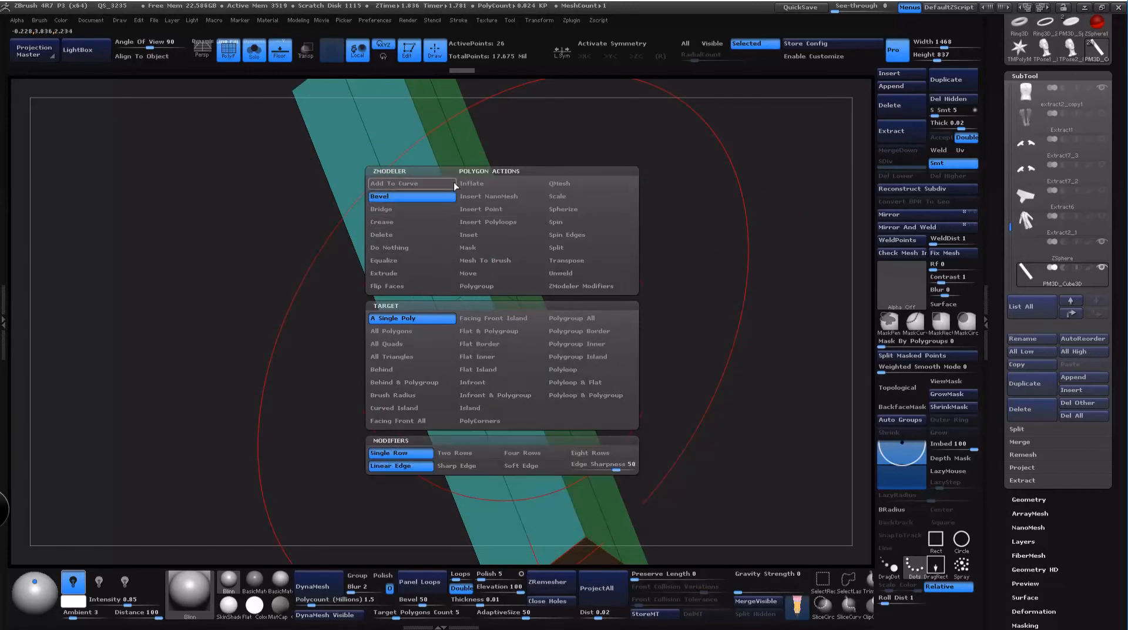
click(605, 347)
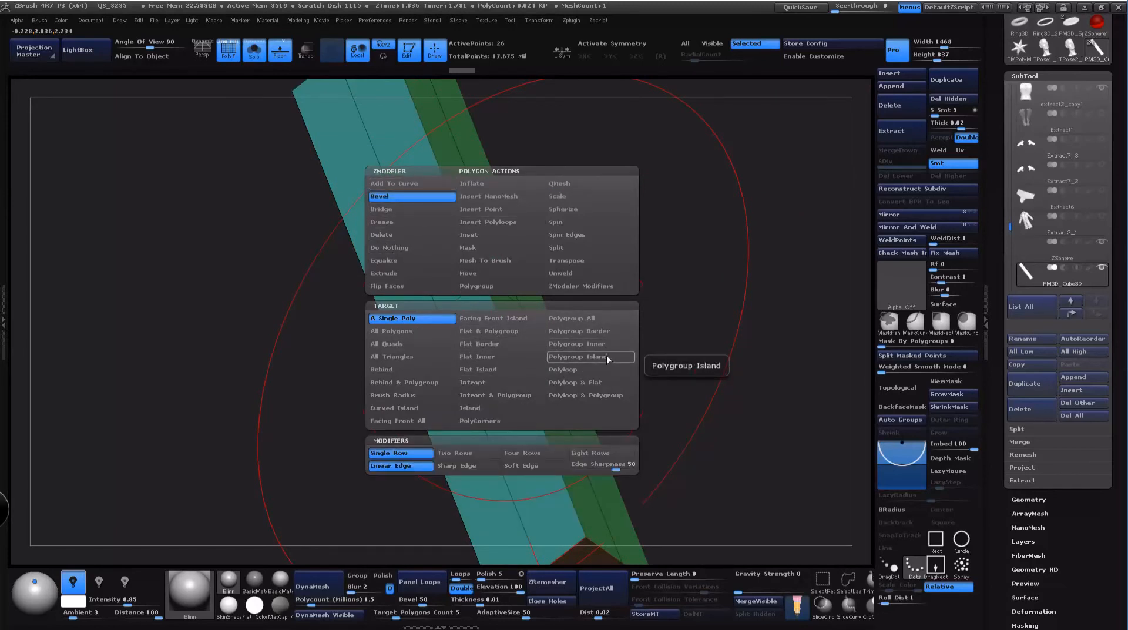
drag(460, 346, 460, 342)
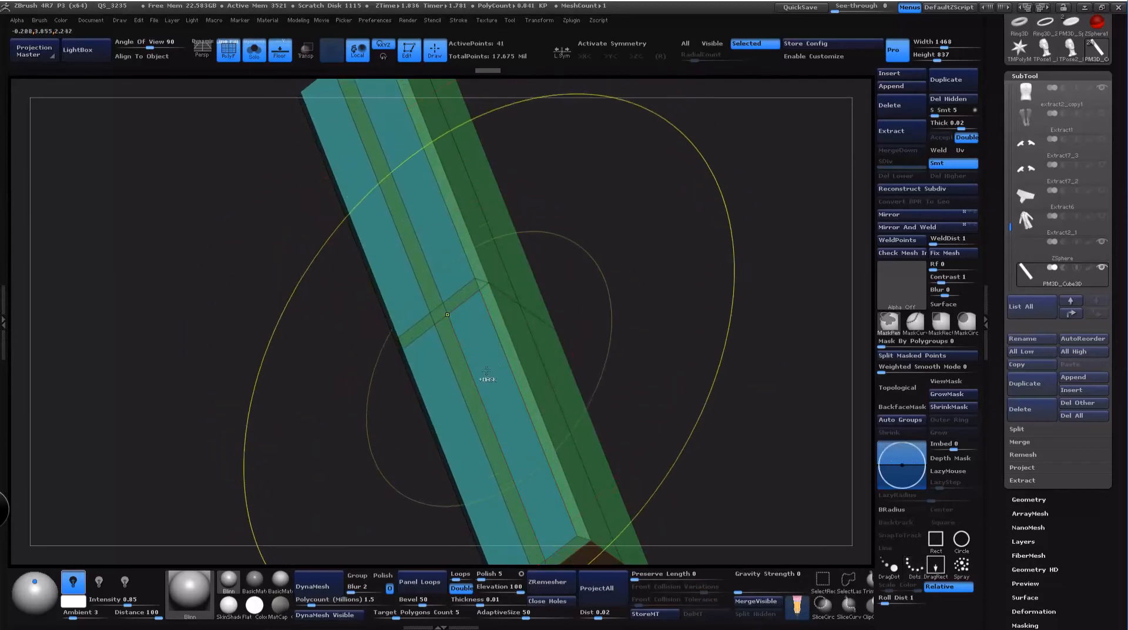
key(ctrl+z)
key(space)
key(space)
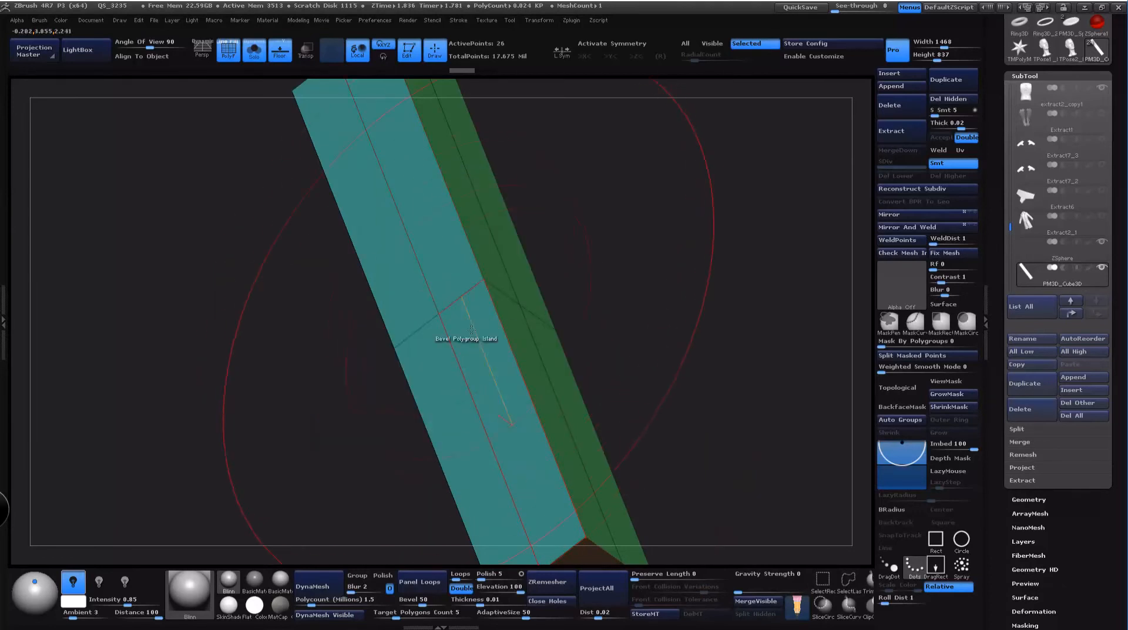
drag(468, 323, 493, 315)
mouse_move(608, 253)
mouse_down()
mouse_move(614, 185)
mouse_move(629, 222)
mouse_move(652, 236)
mouse_move(650, 269)
mouse_up()
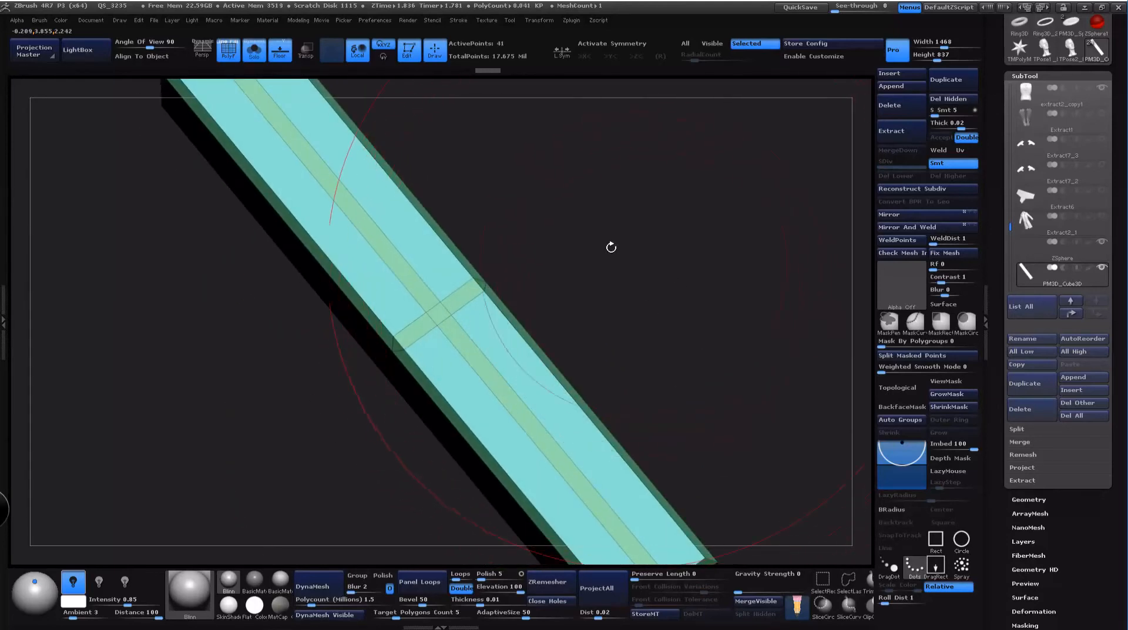
Step: Show the whole suit again without the polyframe and review the beveled bar in its slot
click(676, 305)
drag(857, 294, 838, 388)
key(shift+f)
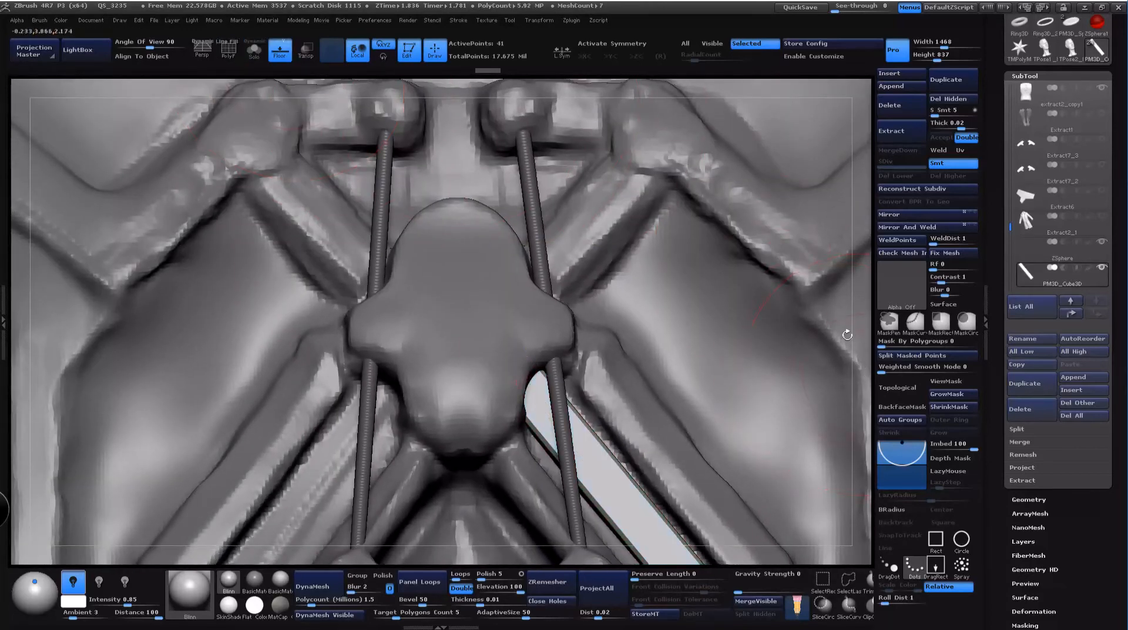
mouse_move(849, 334)
alt+mouse_down()
mouse_move(696, 217)
mouse_move(690, 231)
alt+mouse_up()
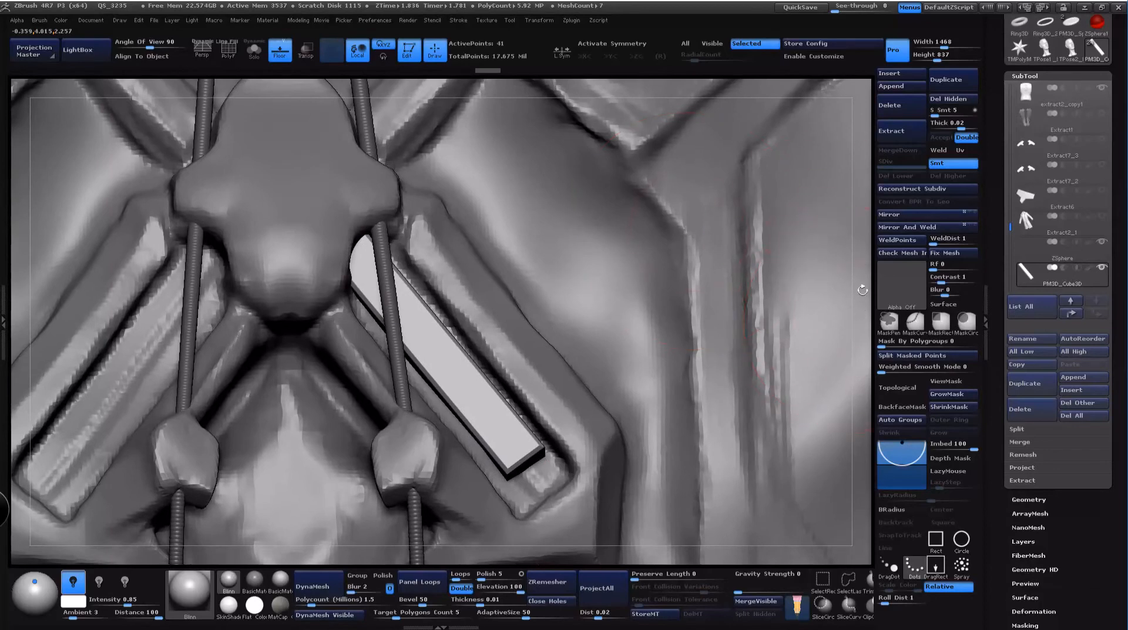
alt+drag(862, 288, 764, 162)
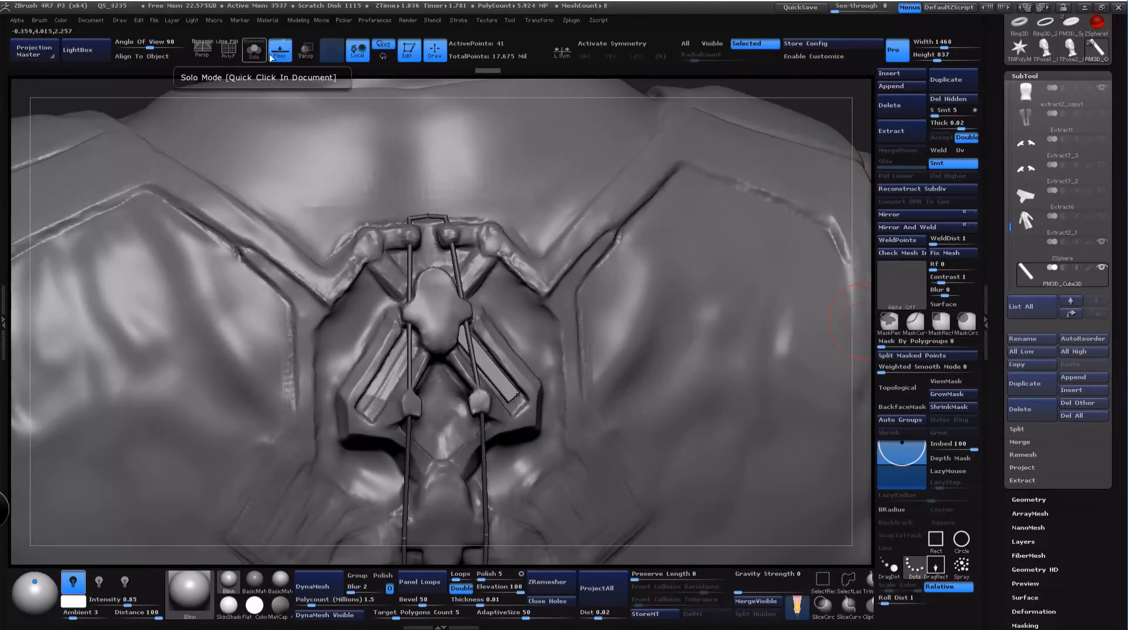
Step: Mirror the bar into the opposite angled slot with SubTool Master's Mirror function
click(571, 20)
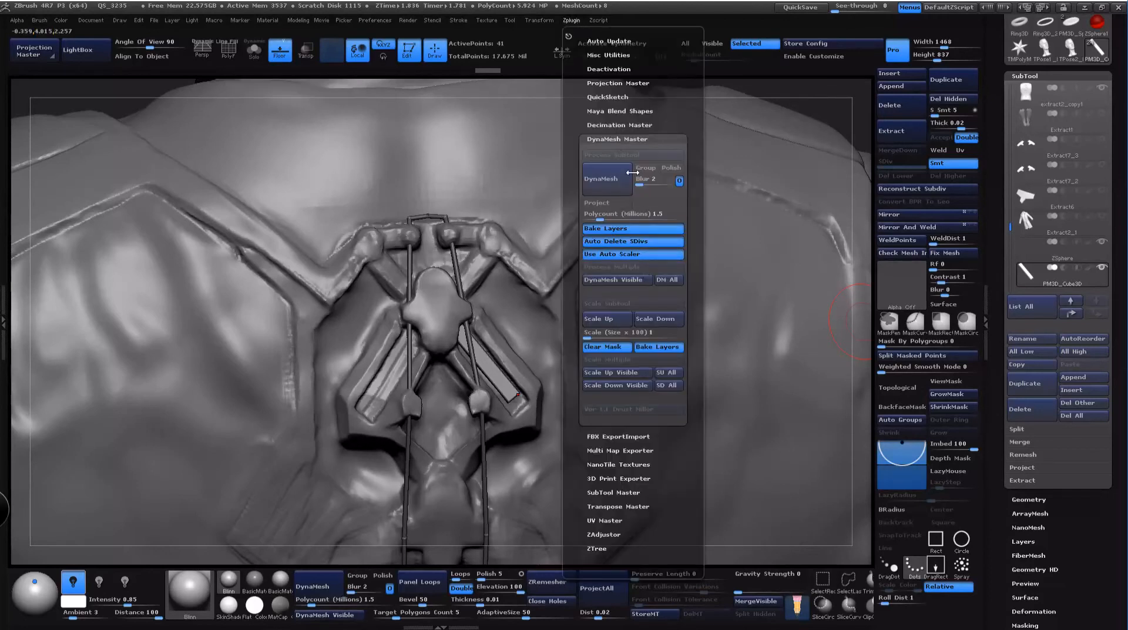
drag(568, 36, 571, 30)
click(571, 21)
click(571, 21)
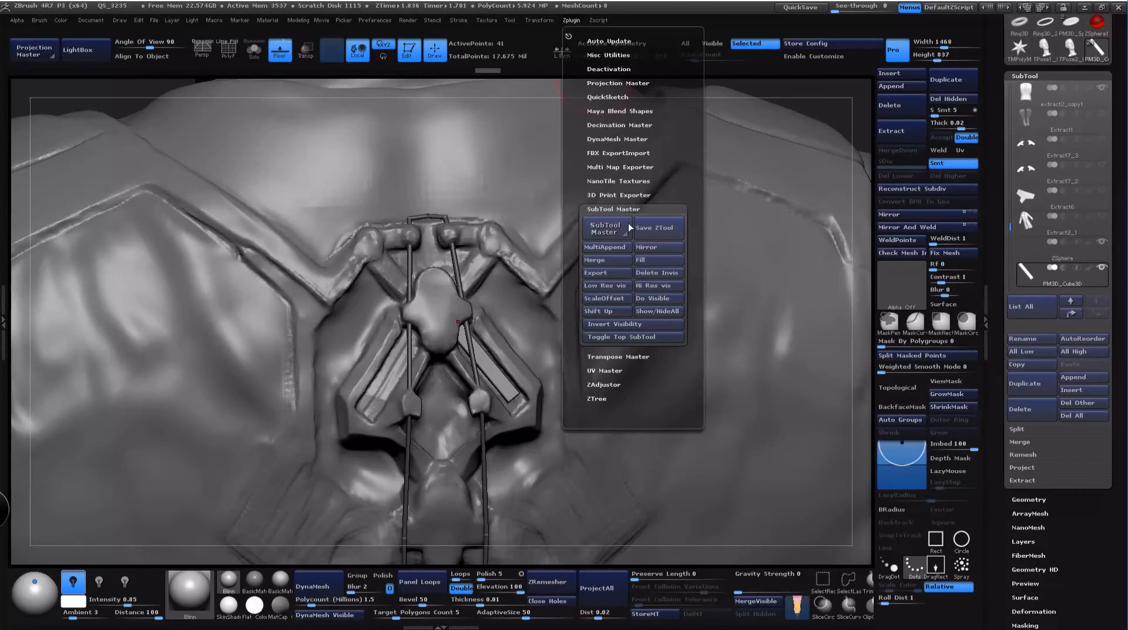
click(659, 248)
click(506, 298)
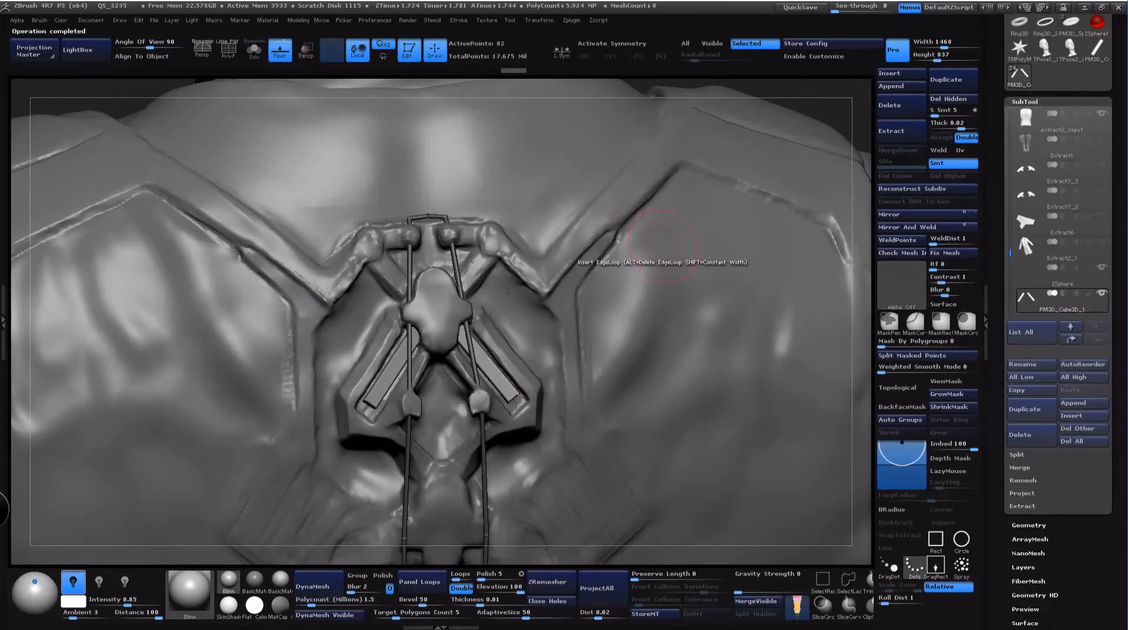
Step: Select the suit's back piece and carve a short crease above the angled slots with a smaller Dam_Standard brush
mouse_move(813, 81)
mouse_down()
mouse_move(834, 93)
mouse_move(823, 88)
mouse_up()
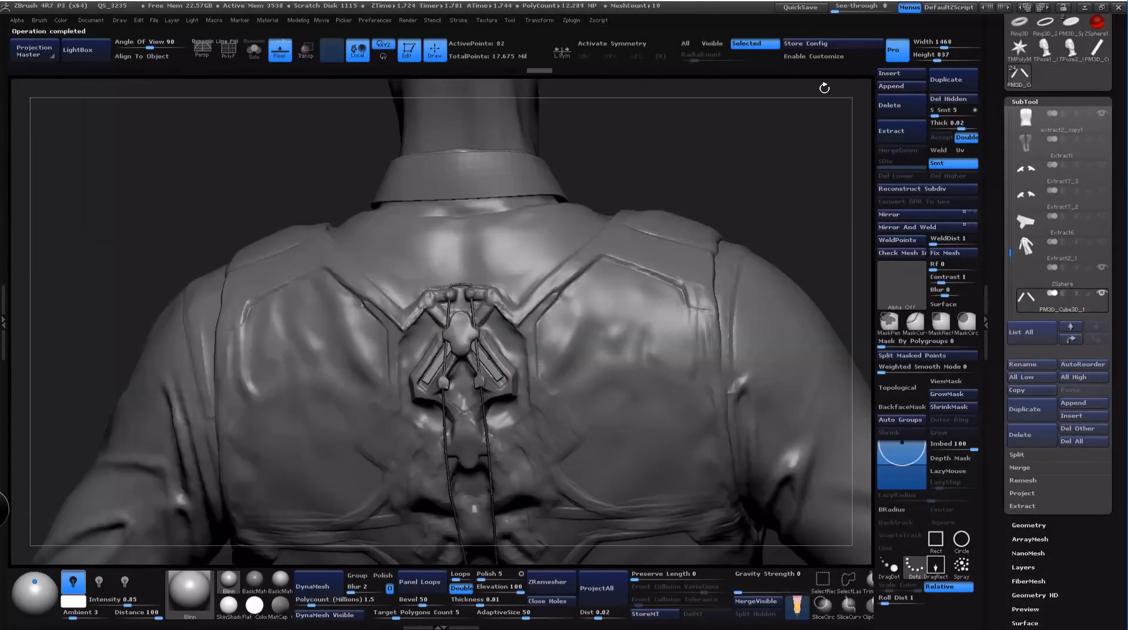
drag(781, 159, 758, 352)
key(space)
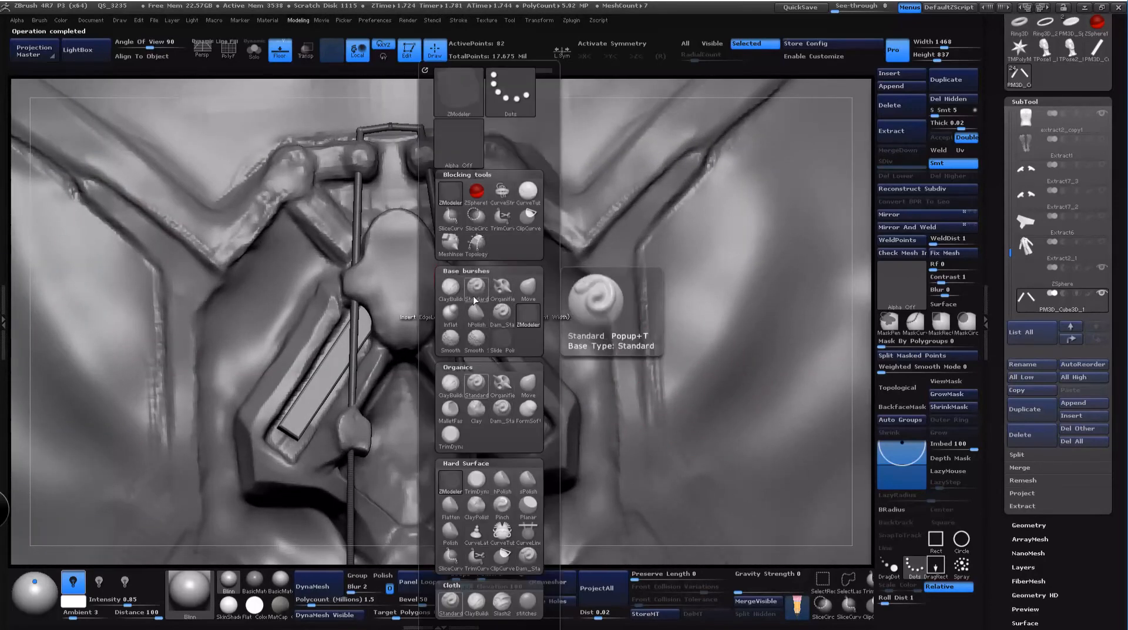
click(502, 312)
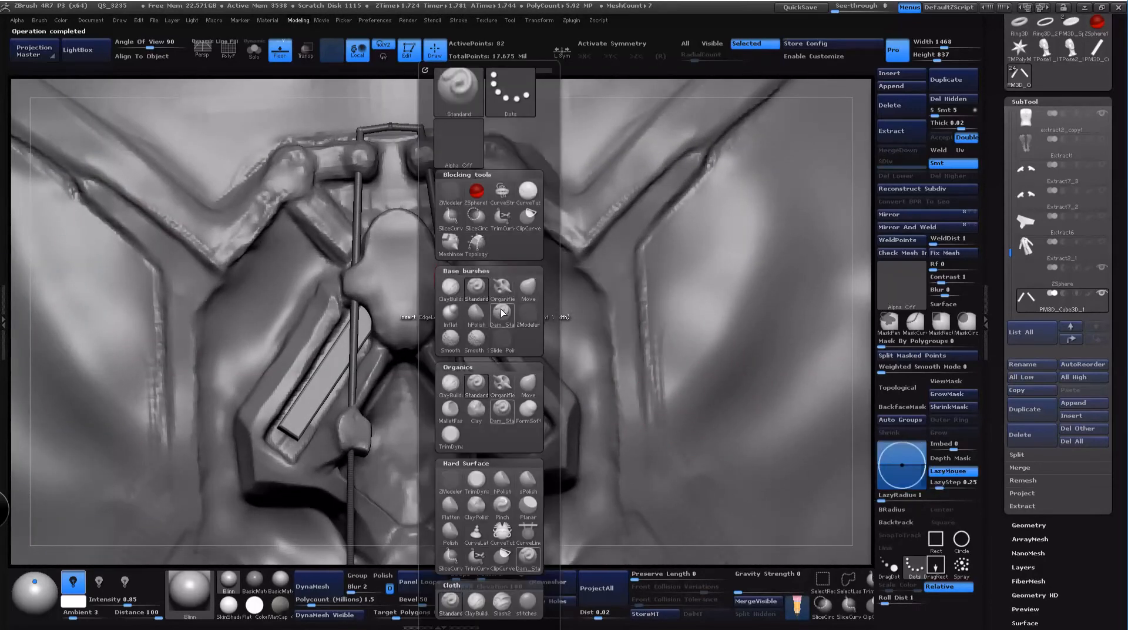
key(space)
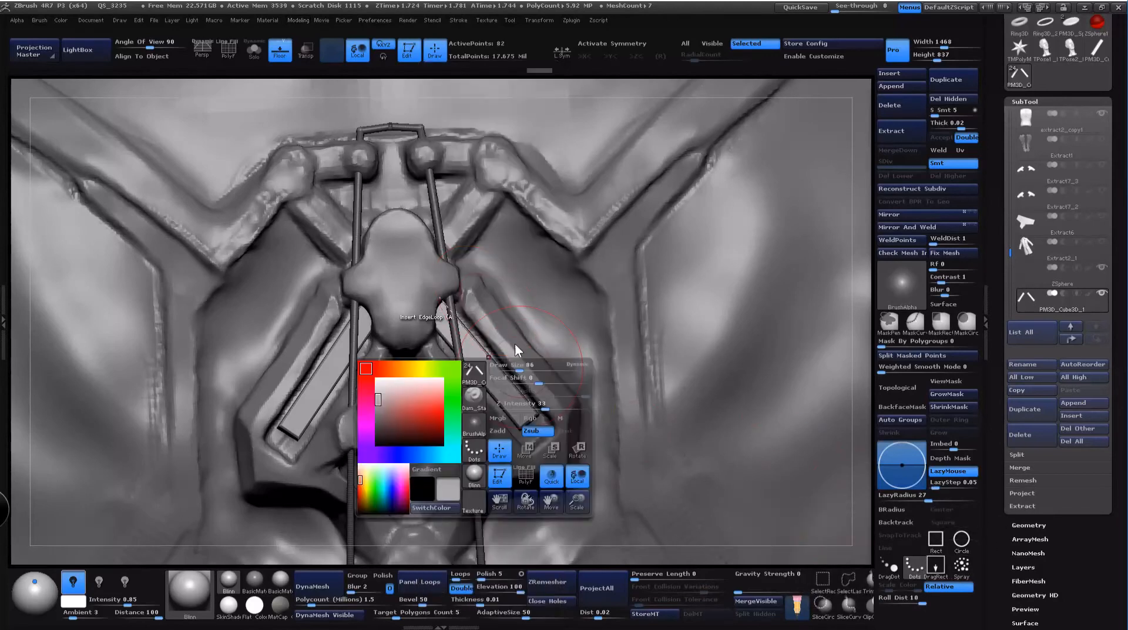
drag(517, 366, 504, 366)
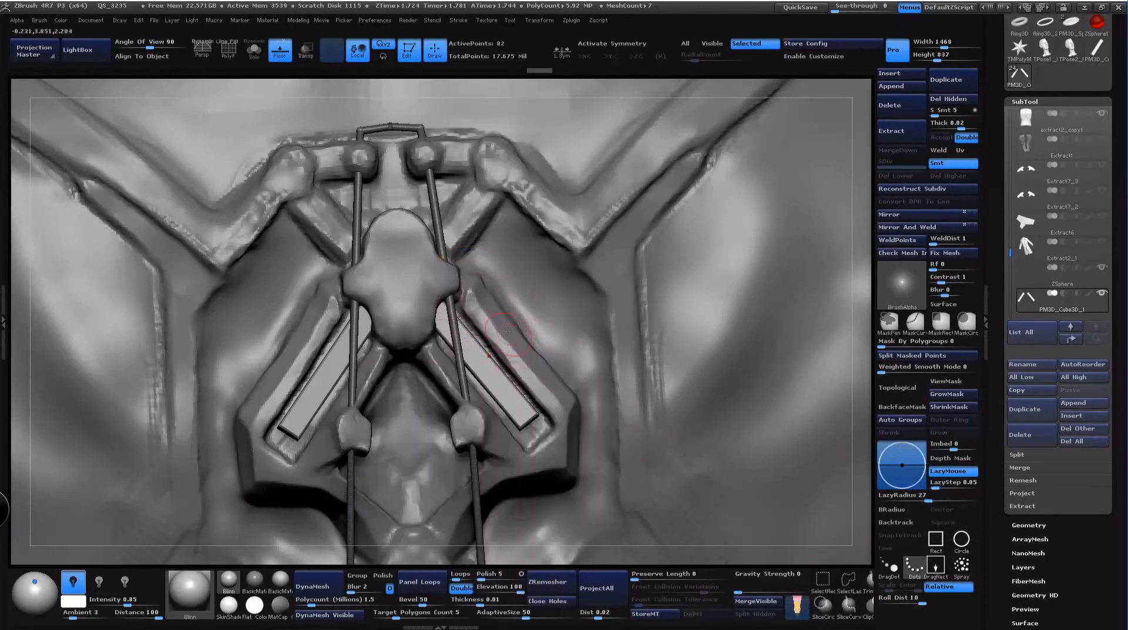
alt+click(474, 291)
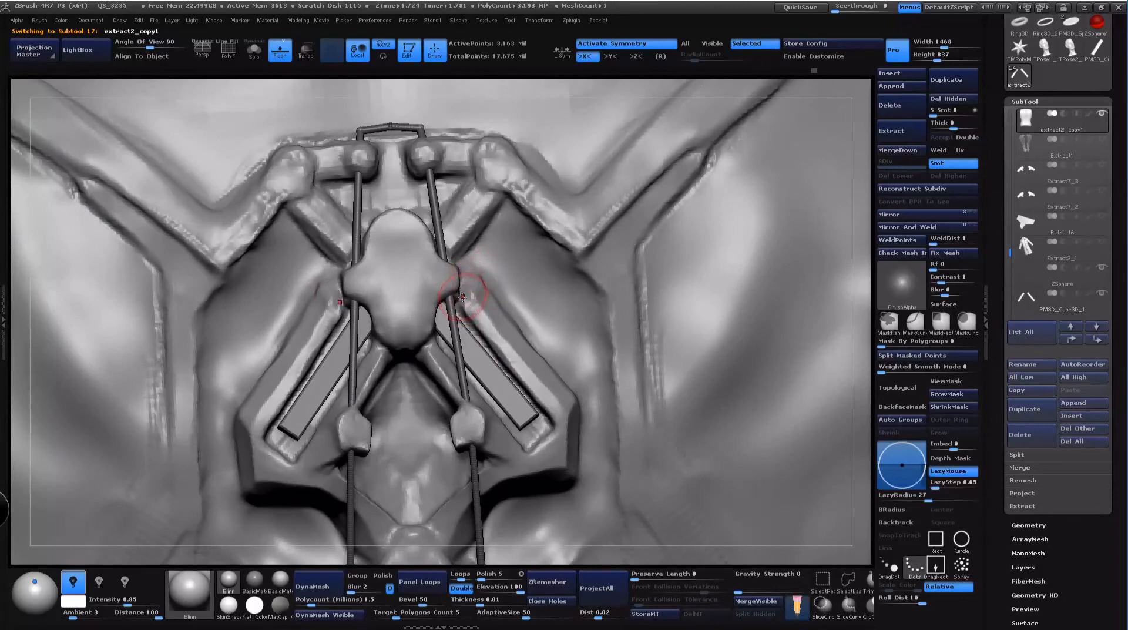
drag(486, 275, 504, 279)
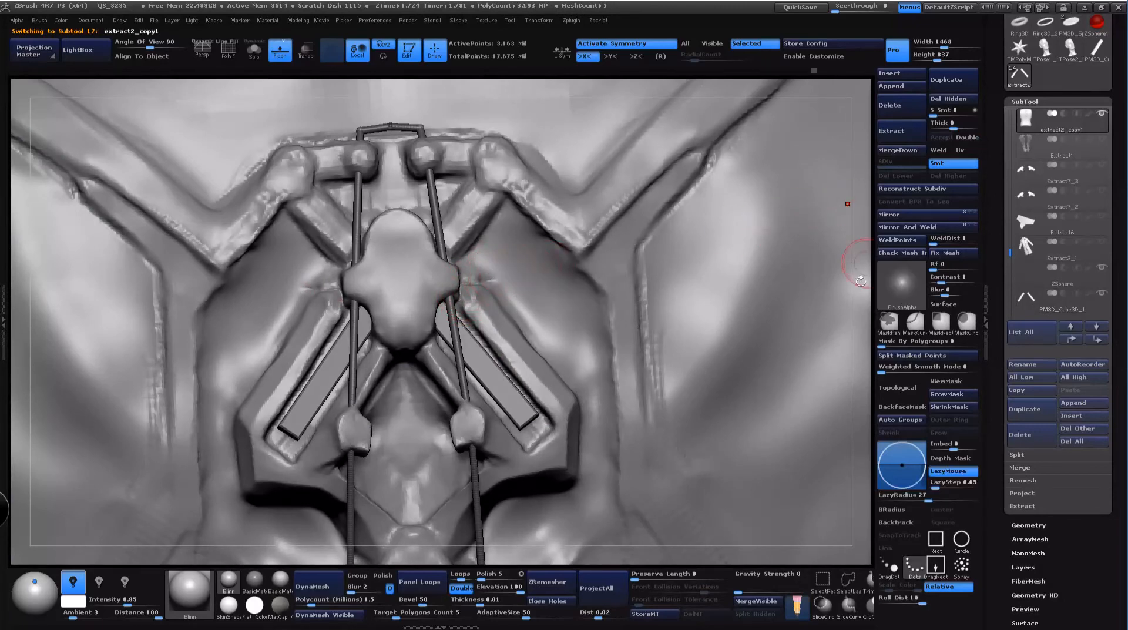
Step: Switch to the hPolish brush and isolate the suit's back piece for work around the slots
mouse_move(861, 281)
mouse_down()
mouse_move(858, 326)
mouse_move(862, 272)
mouse_up()
key(b)
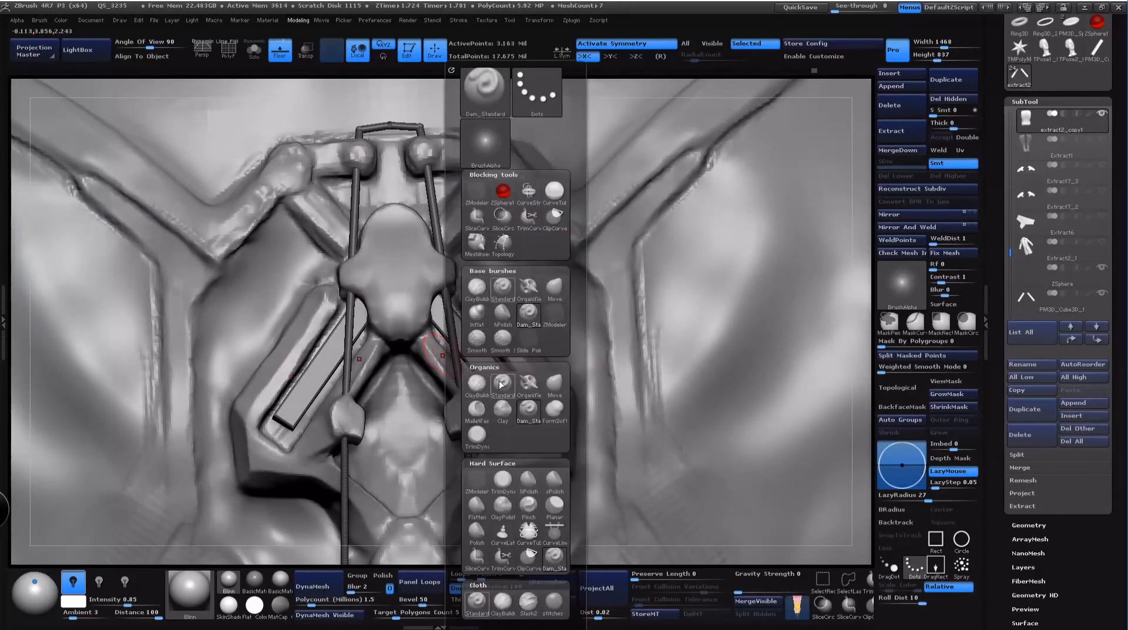
click(503, 312)
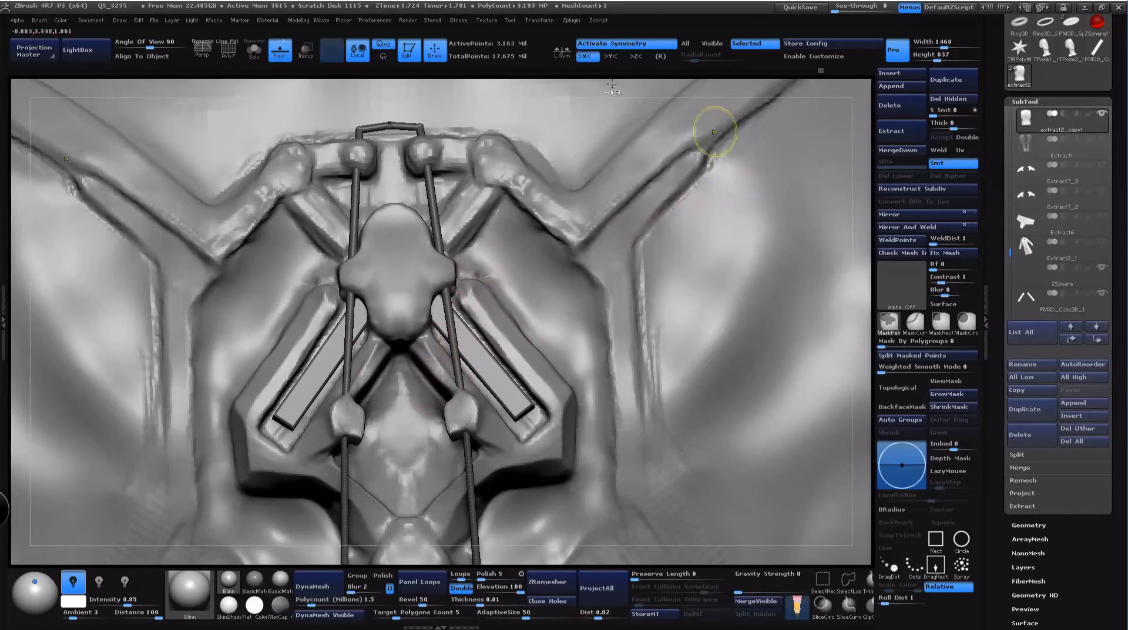
click(259, 52)
drag(873, 232, 870, 223)
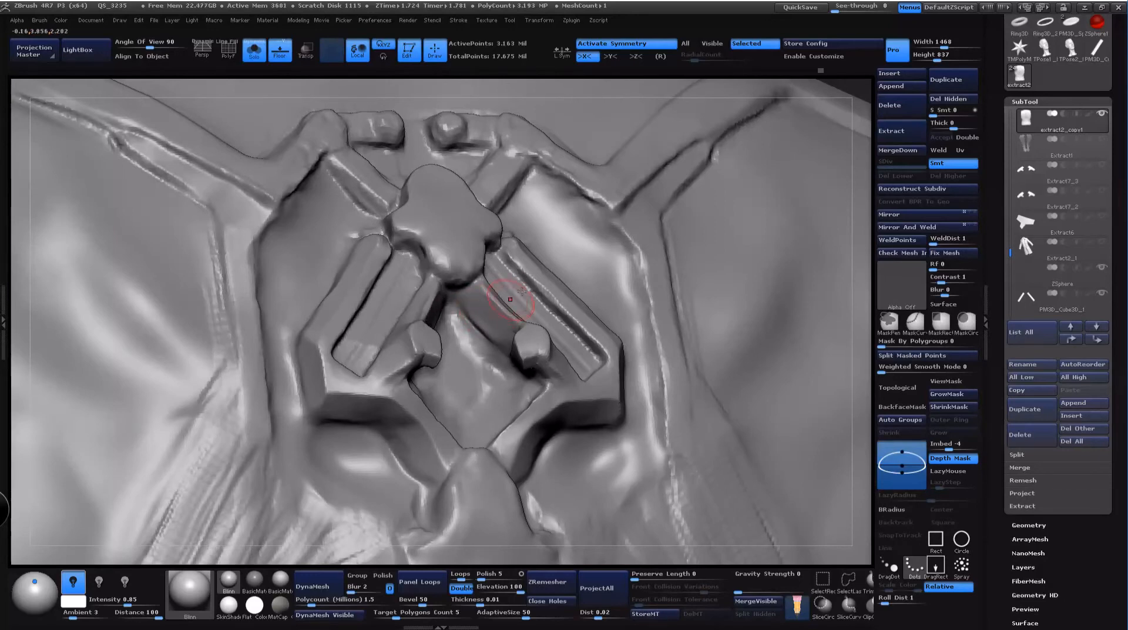
Step: Polish the surfaces around the angled slots and central spine plate with hPolish, working from several angles
drag(866, 195, 853, 235)
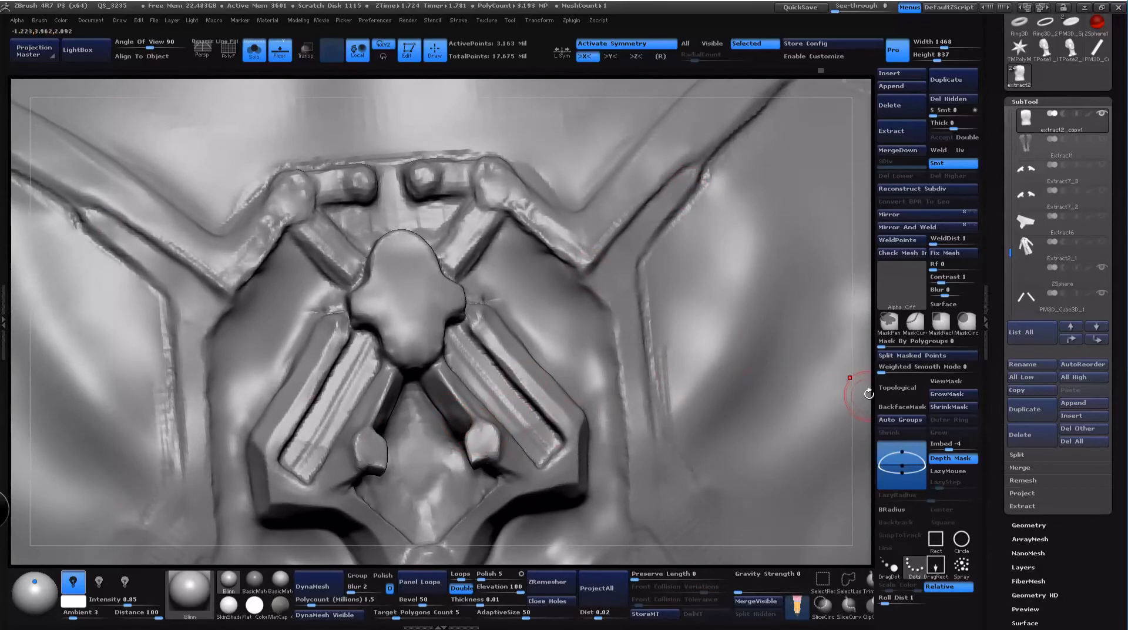
drag(870, 394, 580, 342)
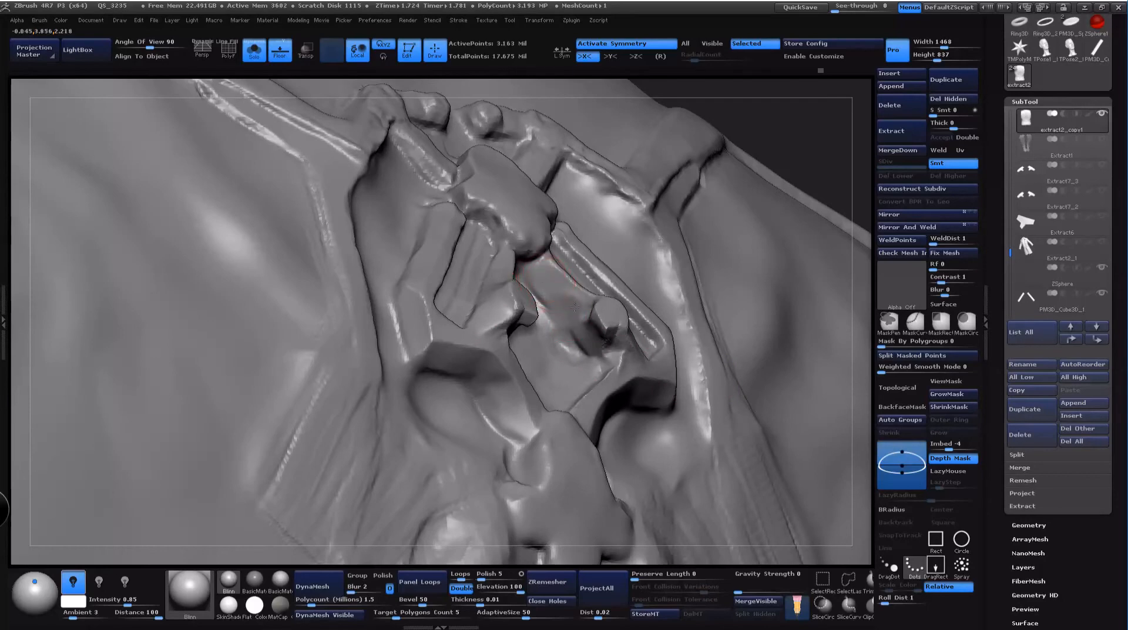
drag(856, 227, 820, 267)
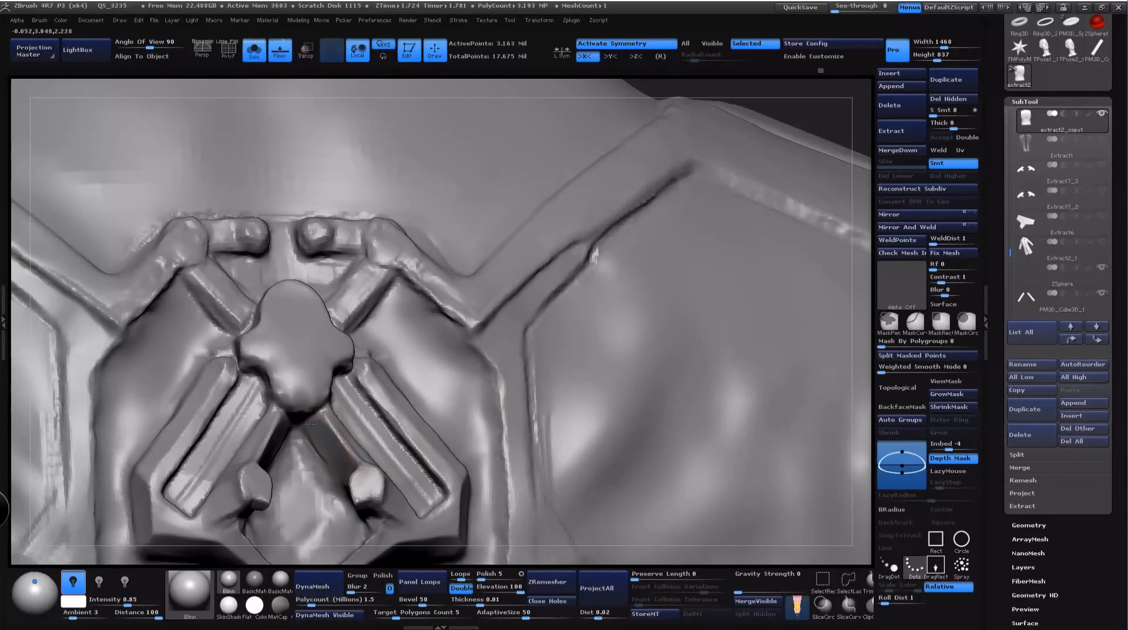
mouse_move(822, 111)
mouse_down()
mouse_move(192, 221)
mouse_move(203, 259)
mouse_move(333, 304)
mouse_up()
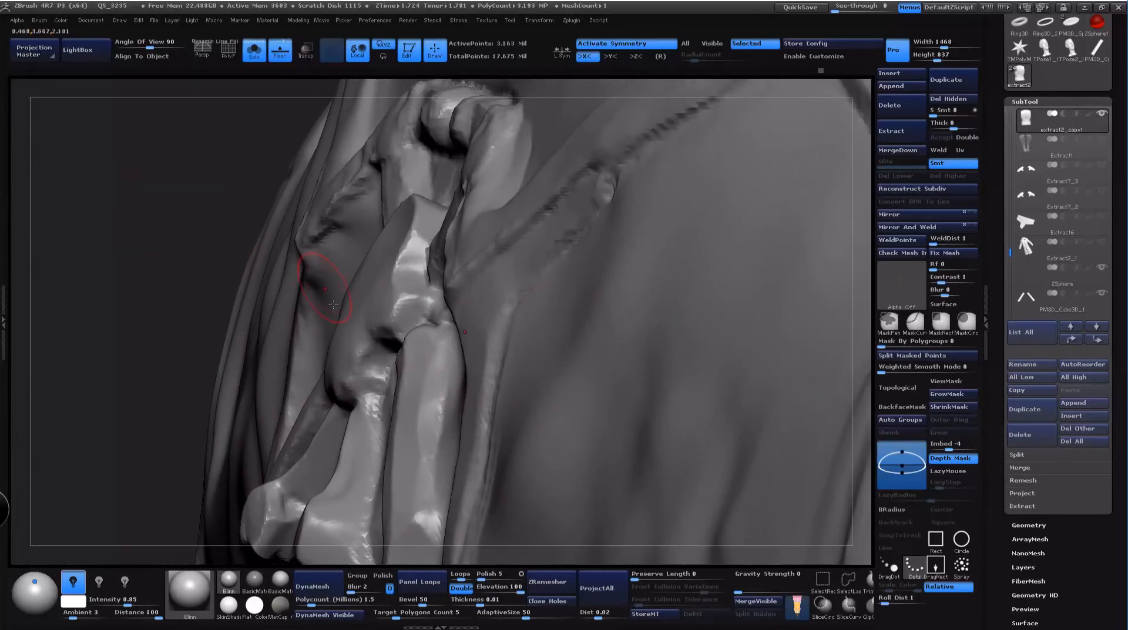
Step: Carve the lower edge of the central spine plate with the Dam_Standard brush, setting LazyRadius to 1
key(space)
key(space)
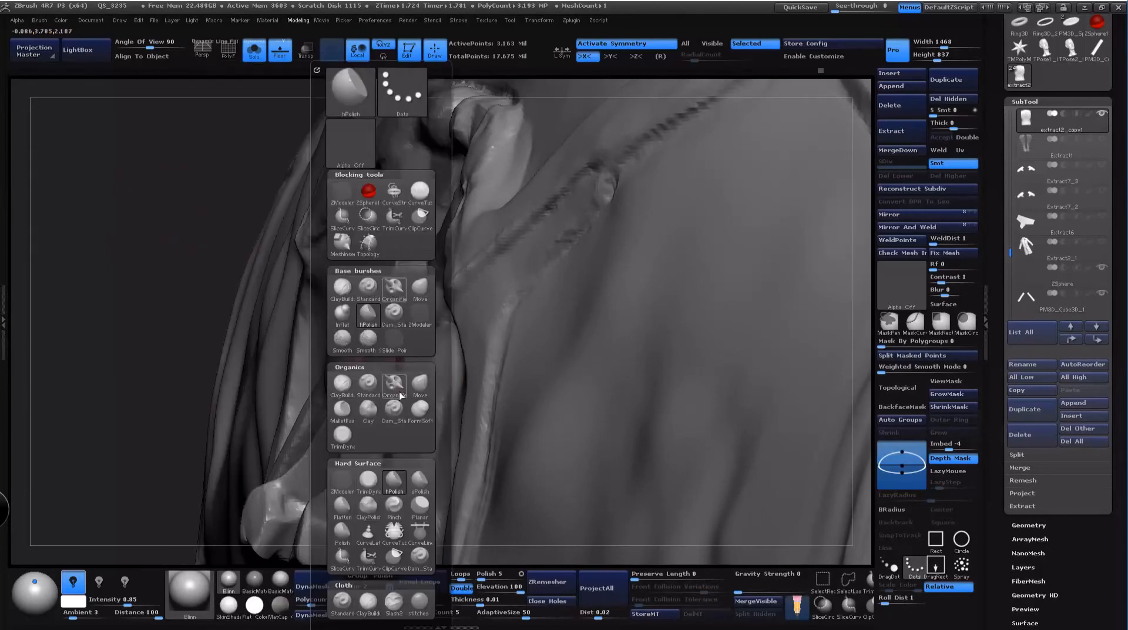
click(394, 409)
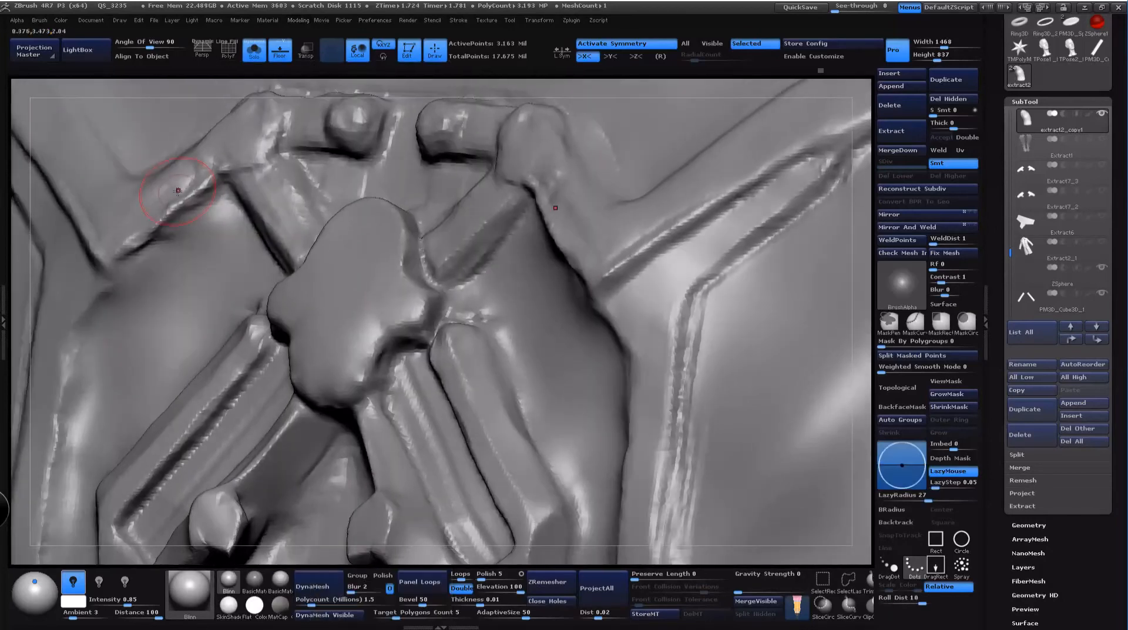
key(space)
mouse_move(417, 327)
mouse_down()
mouse_move(379, 346)
mouse_move(355, 399)
mouse_move(368, 384)
mouse_up()
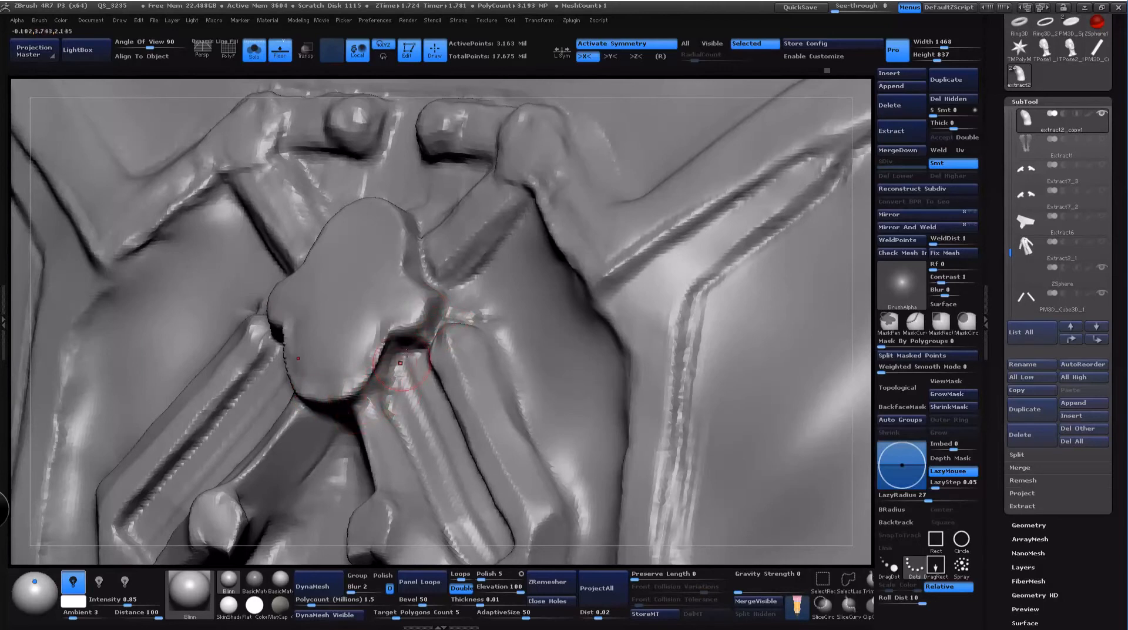
mouse_move(400, 353)
mouse_down()
mouse_move(387, 389)
mouse_move(408, 366)
mouse_move(384, 394)
mouse_move(372, 389)
mouse_up()
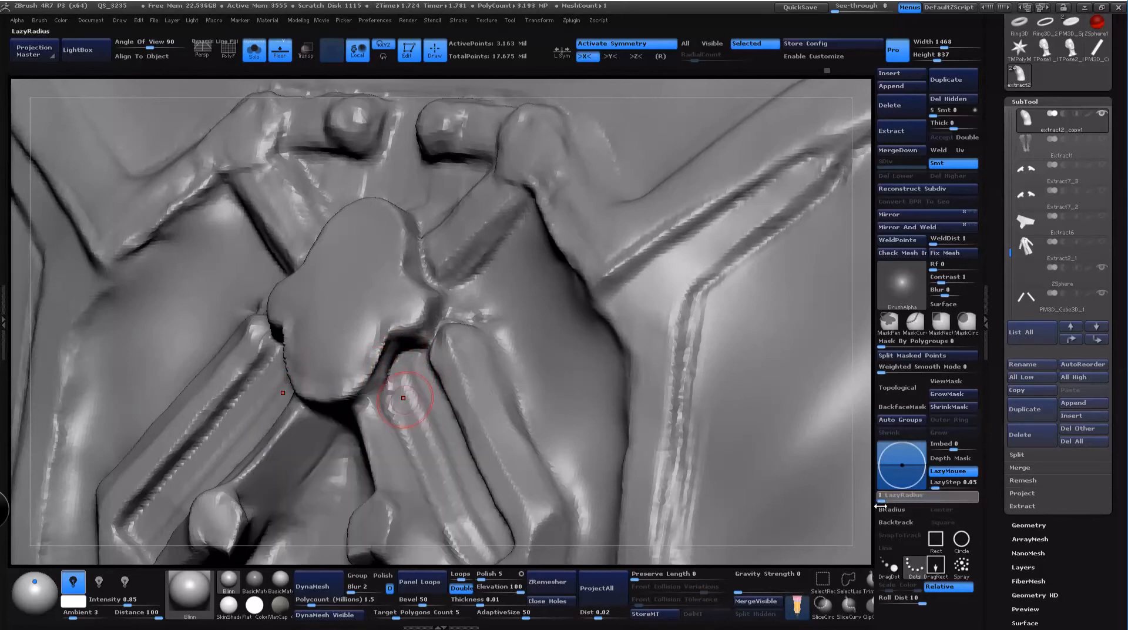
key(space)
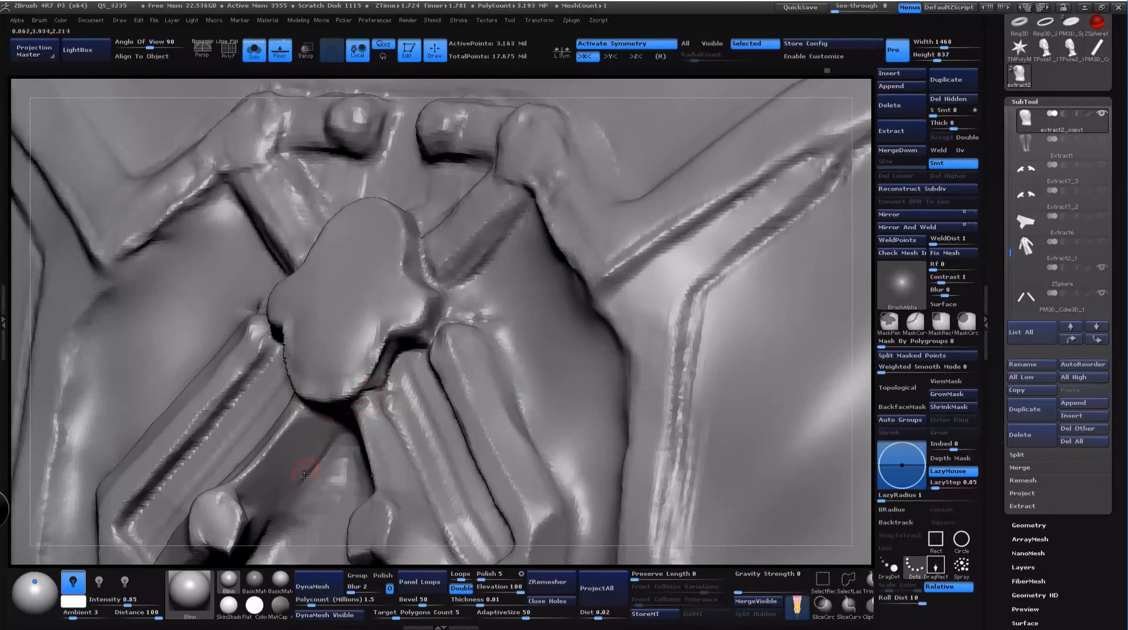
Step: Reshape the outline of the central spine plate with a resized Move brush
alt+drag(864, 362, 825, 202)
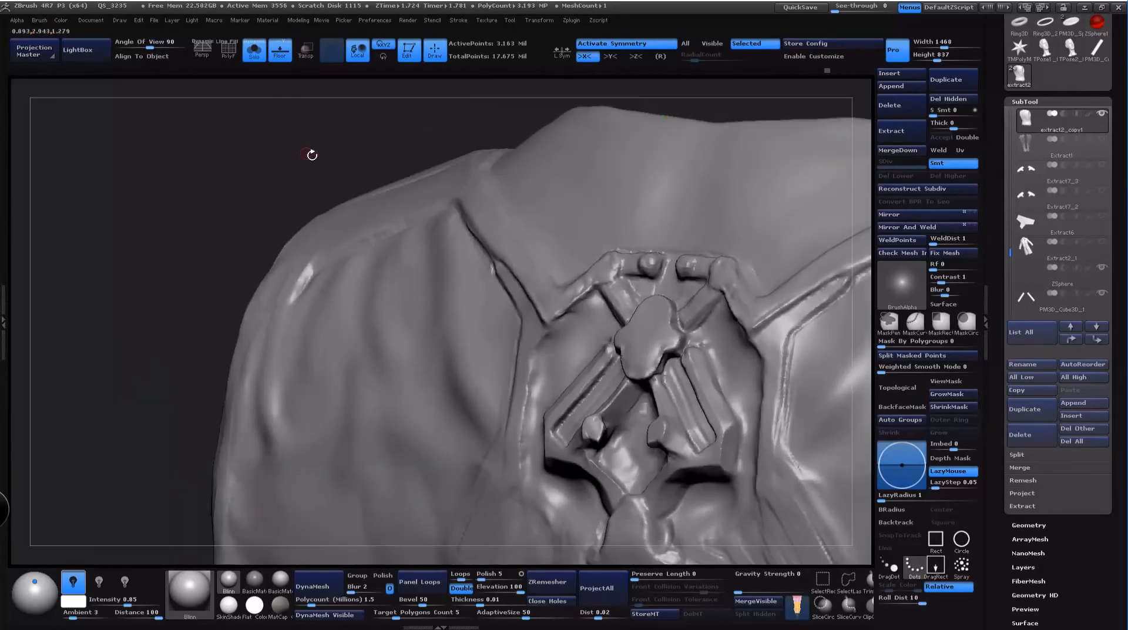
drag(311, 154, 364, 330)
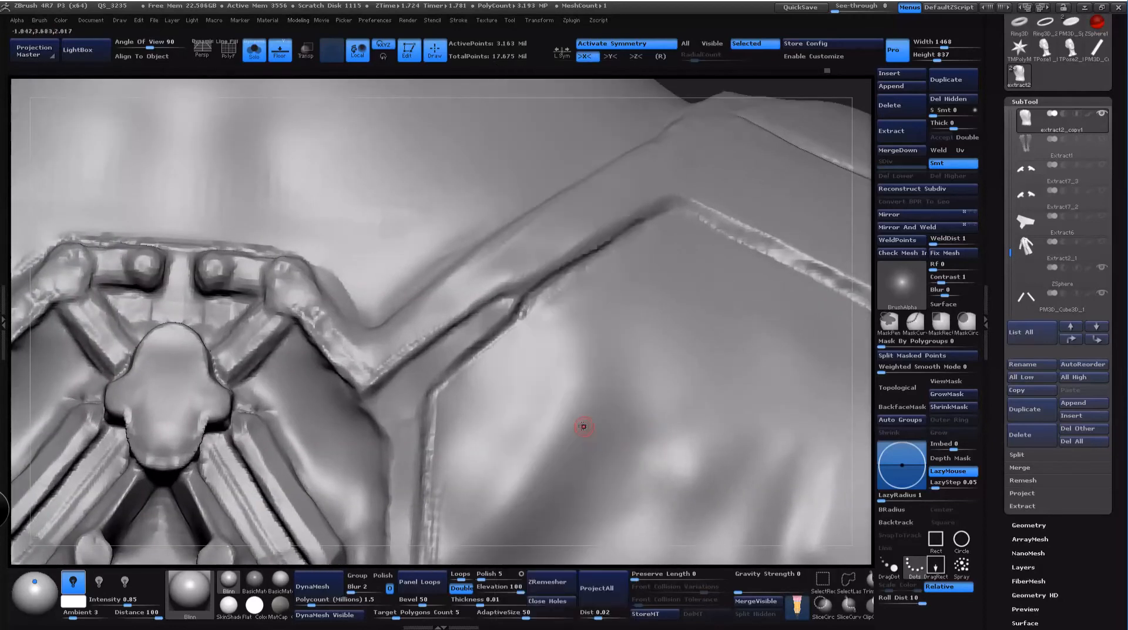
alt+drag(852, 222, 997, 198)
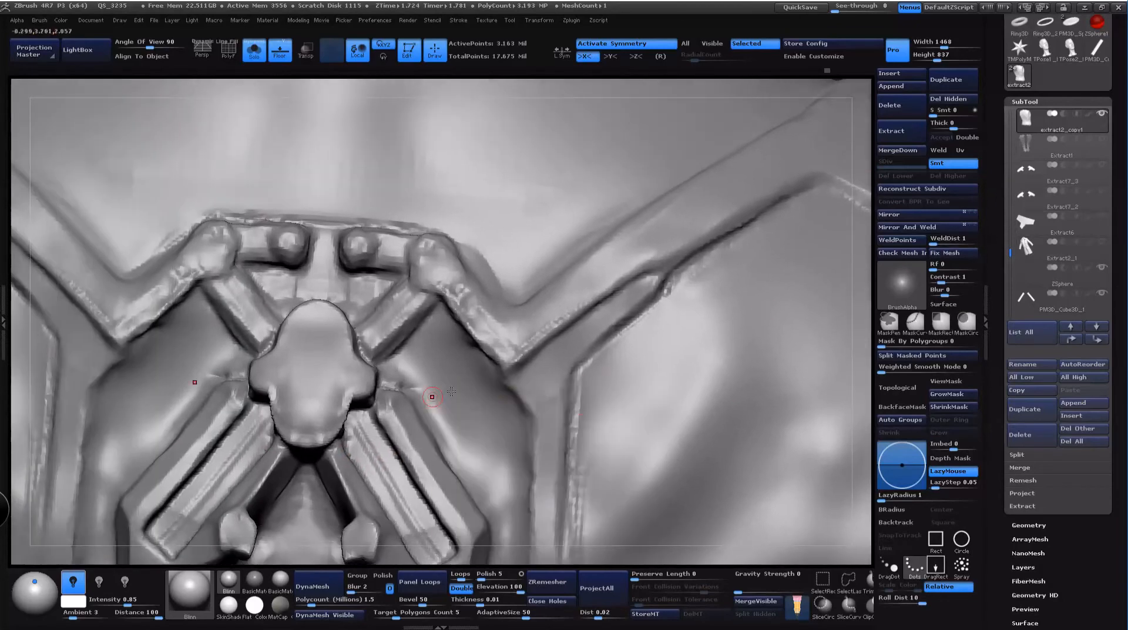
key(space)
key(ctrl+space)
click(656, 420)
key(space)
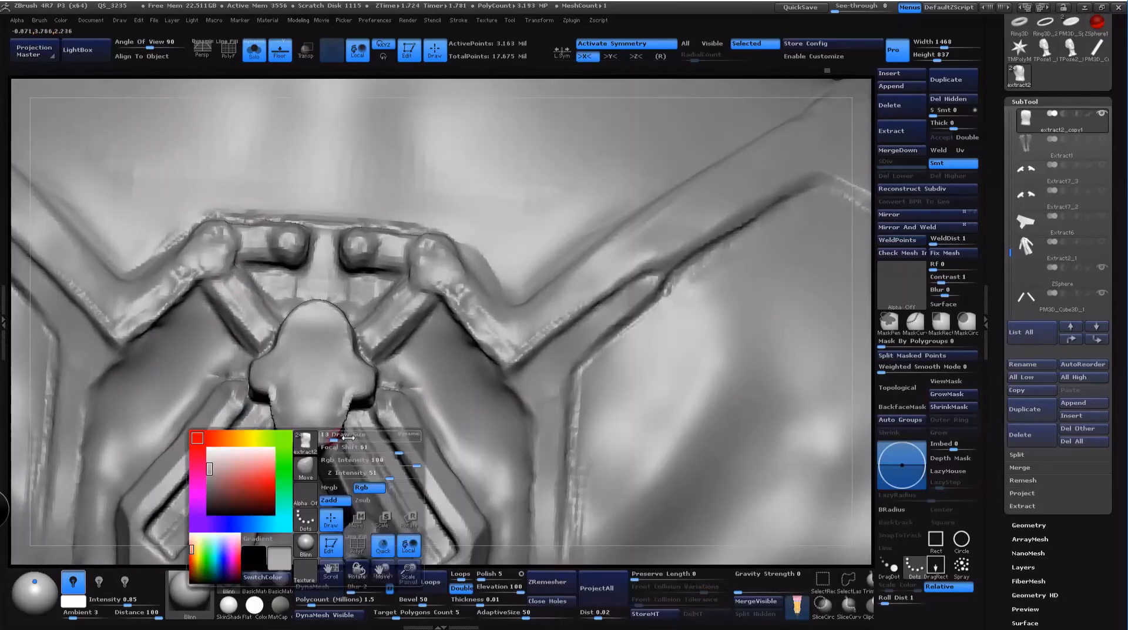
mouse_move(332, 440)
mouse_down()
mouse_move(370, 393)
mouse_move(350, 396)
mouse_move(365, 366)
mouse_move(329, 304)
mouse_move(342, 307)
mouse_up()
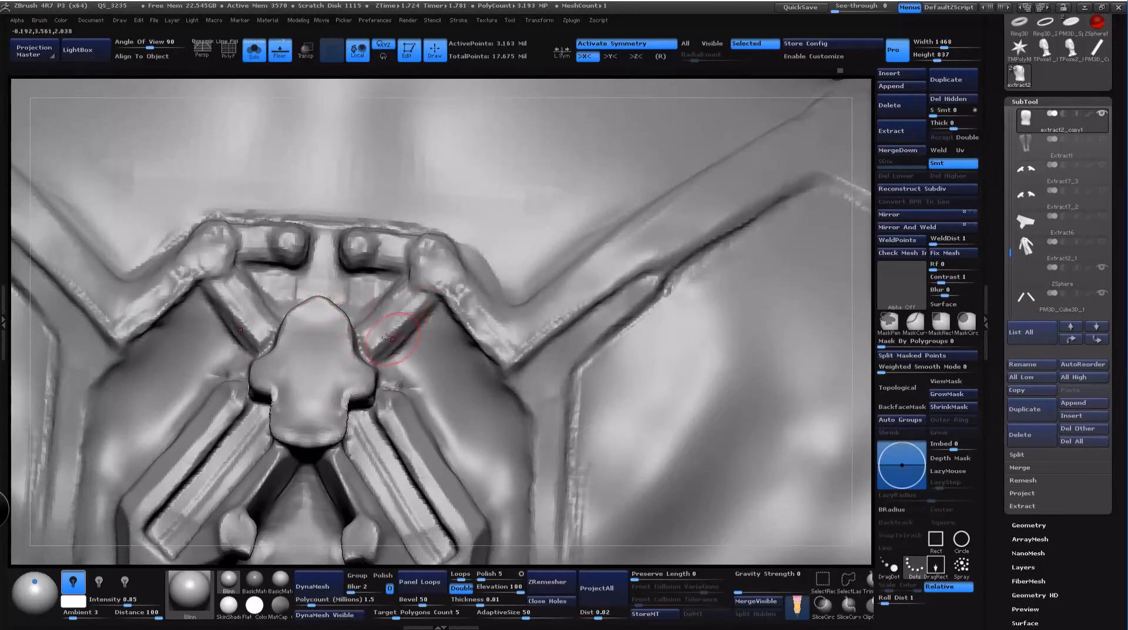
Step: Flatten the face of the central spine plate with the hPolish brush and check it from farther out
key(space)
click(386, 317)
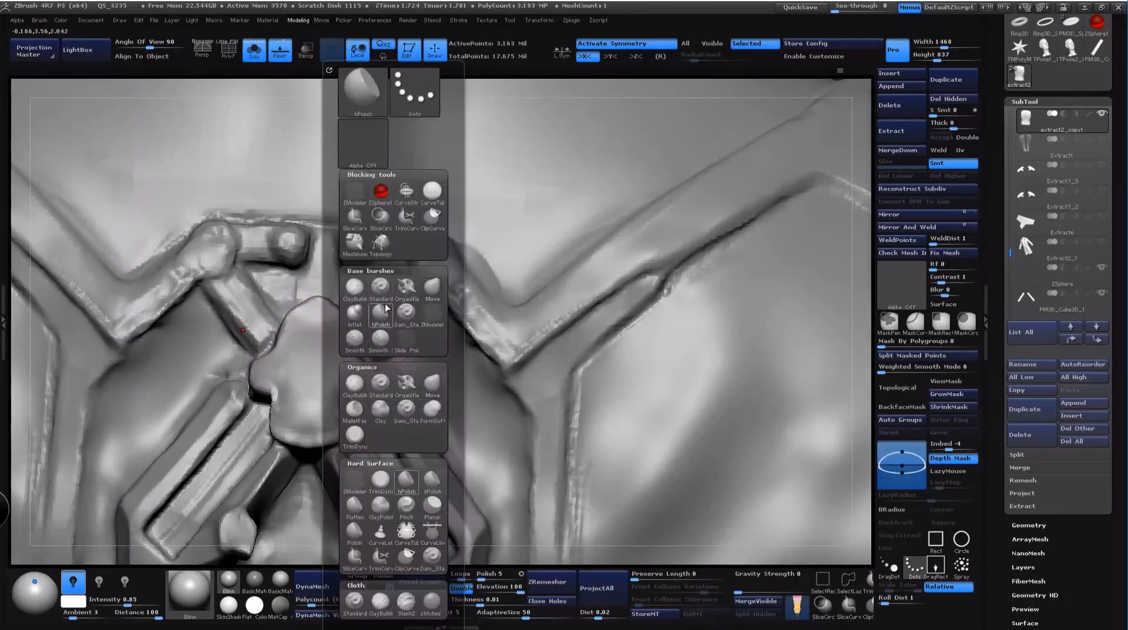
key(space)
drag(367, 358, 356, 359)
key(space)
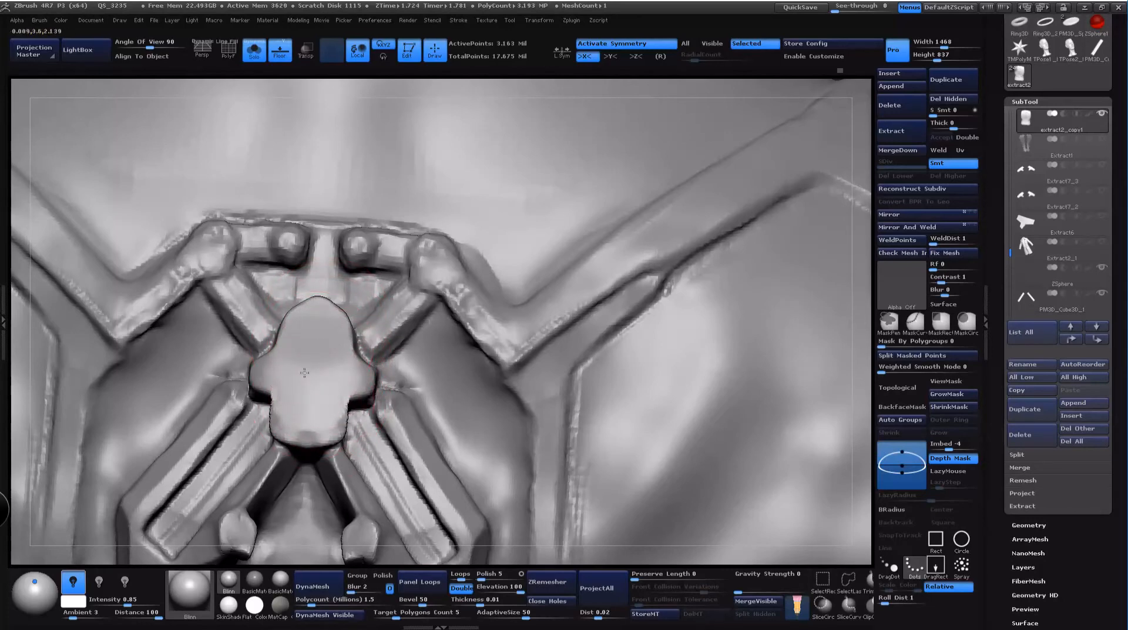
alt+drag(834, 102, 662, 486)
shift+drag(738, 405, 724, 329)
mouse_move(716, 290)
alt+mouse_down()
mouse_move(750, 223)
mouse_move(760, 241)
mouse_move(737, 230)
mouse_move(745, 252)
mouse_move(730, 247)
alt+mouse_up()
drag(745, 134, 814, 147)
Step: Try to carve V-shaped grooves into the central spine plate with the Organifier brush
key(space)
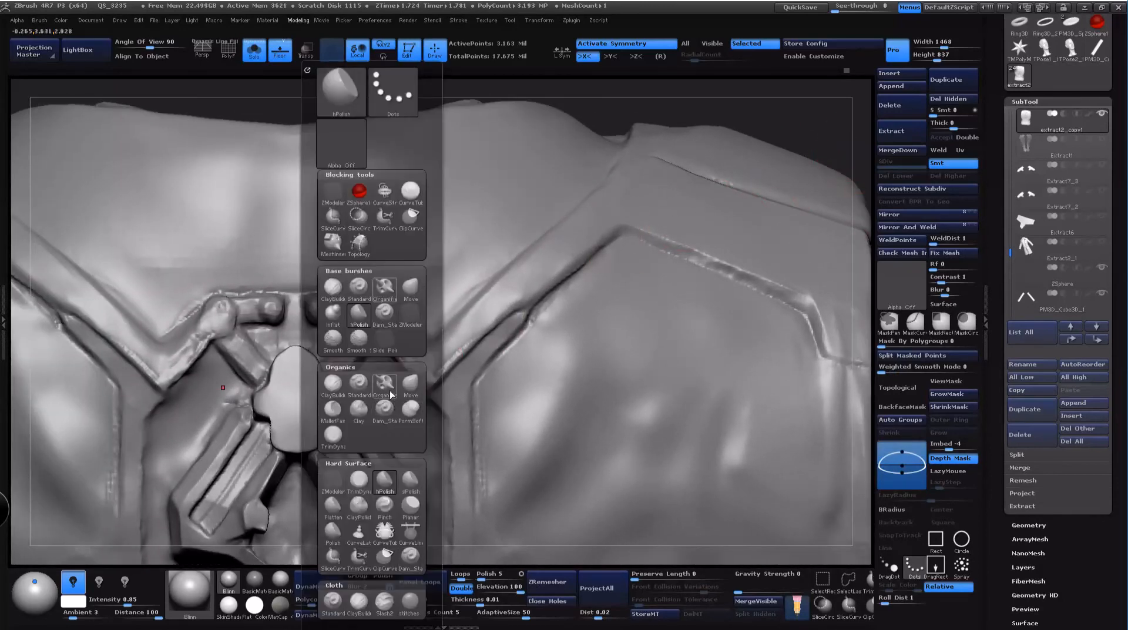
click(385, 384)
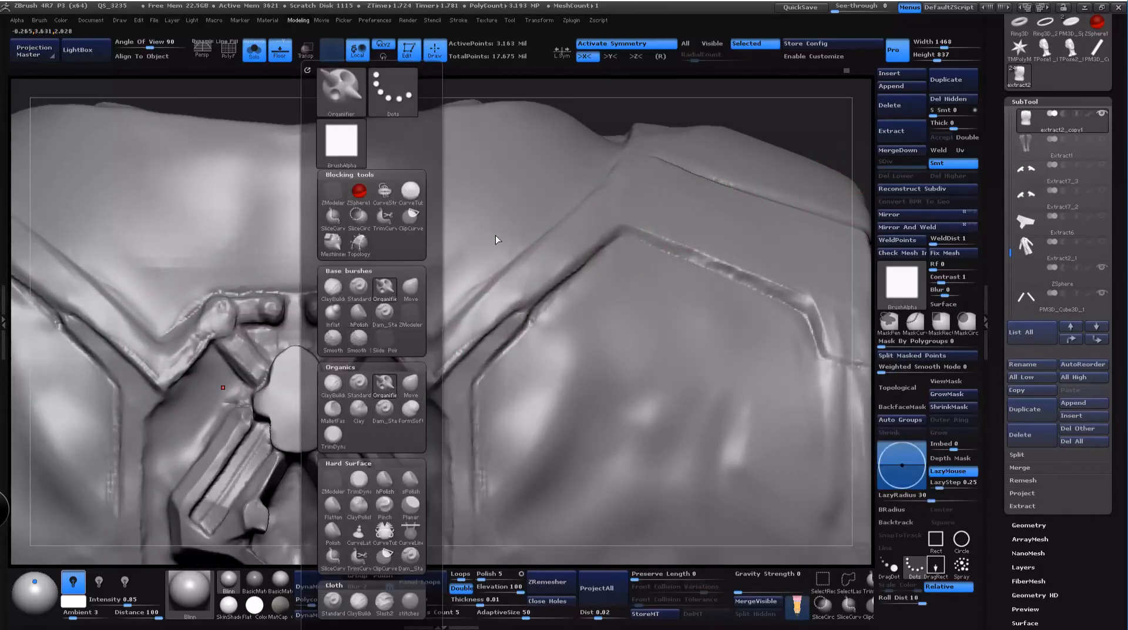
key(space)
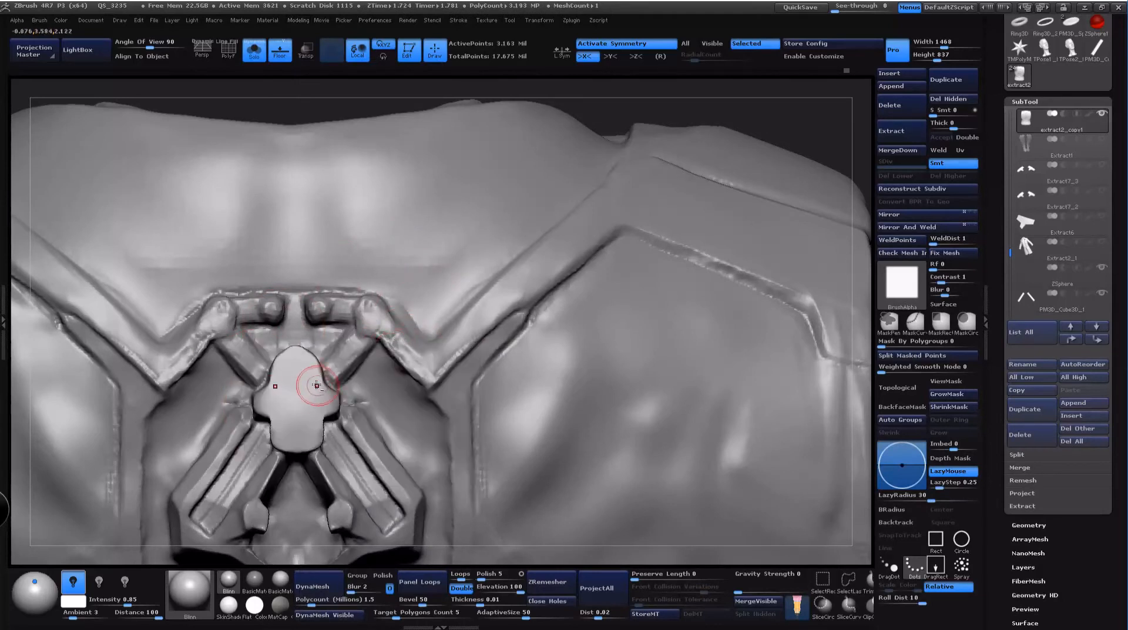
key(space)
alt+drag(718, 101, 825, 88)
click(911, 598)
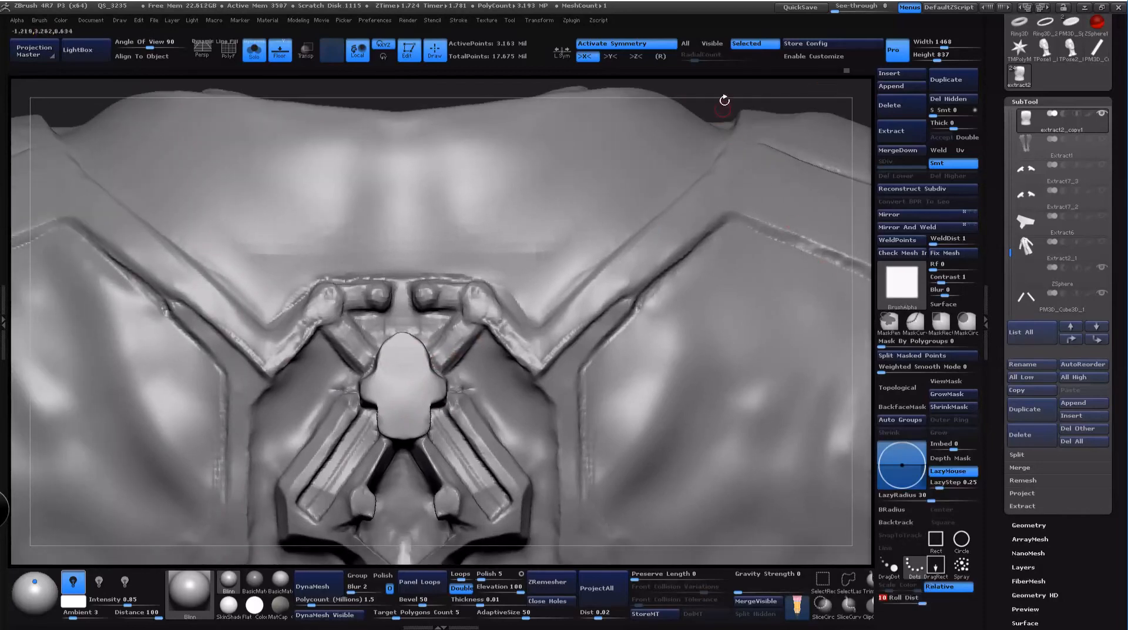
alt+drag(726, 104, 674, 208)
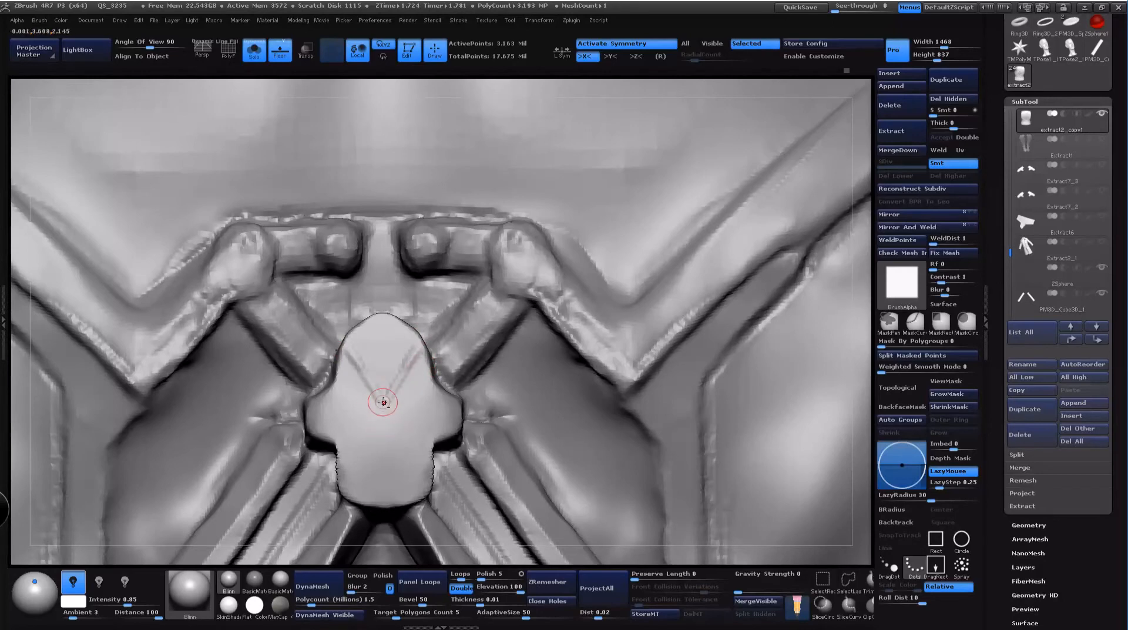
drag(384, 457, 383, 511)
mouse_move(856, 392)
mouse_down()
mouse_move(894, 392)
mouse_move(853, 388)
mouse_up()
key(ctrl+z)
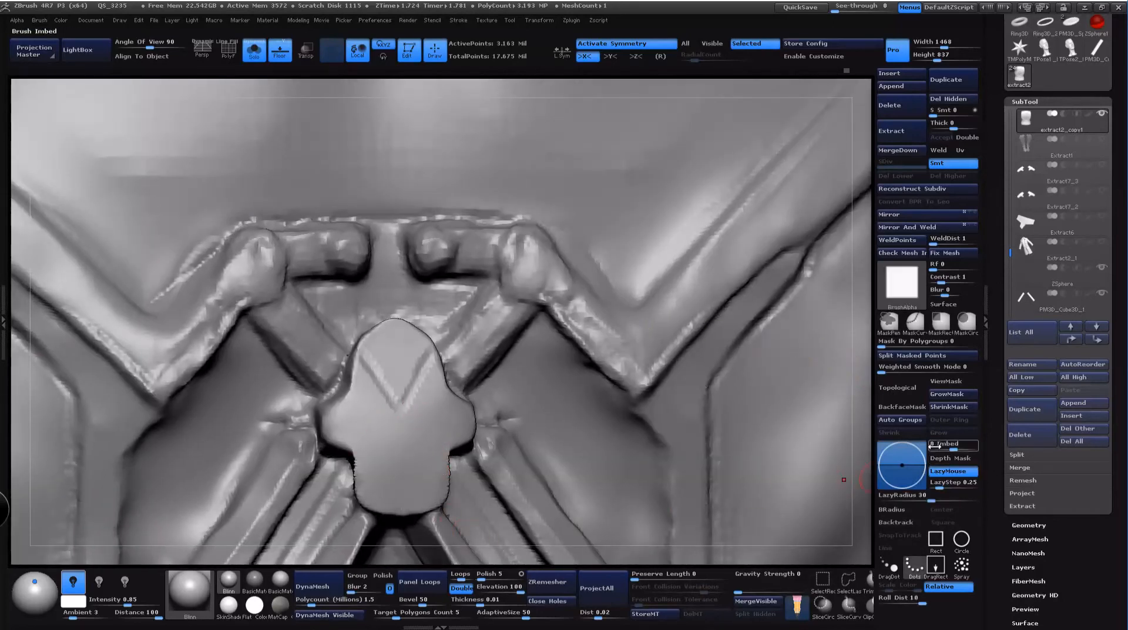
key(ctrl+z)
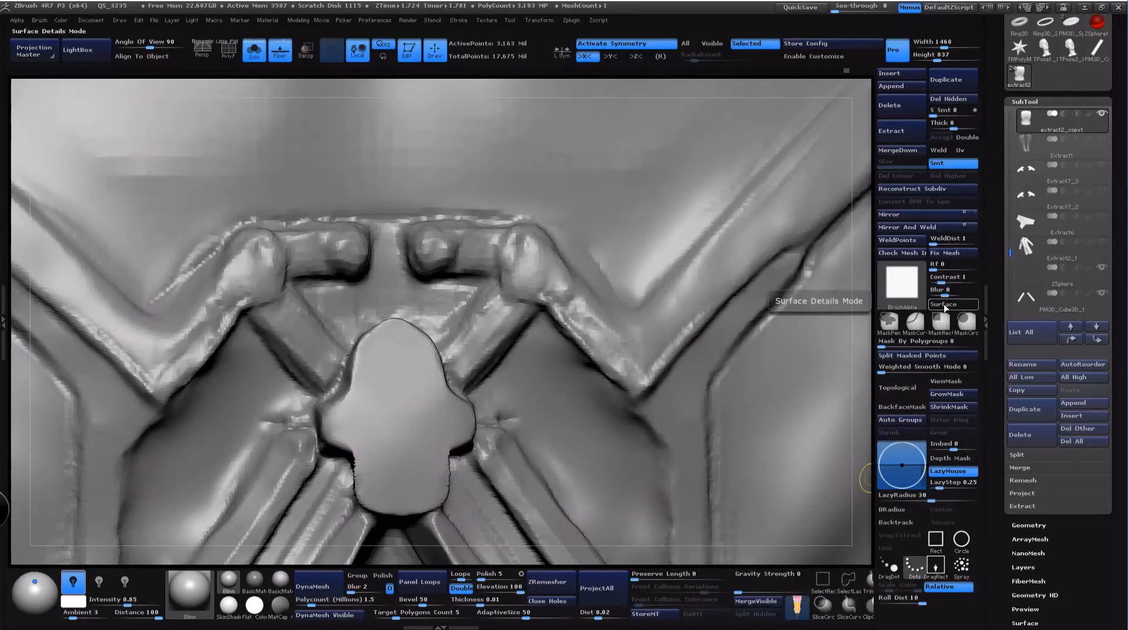
drag(414, 371, 383, 447)
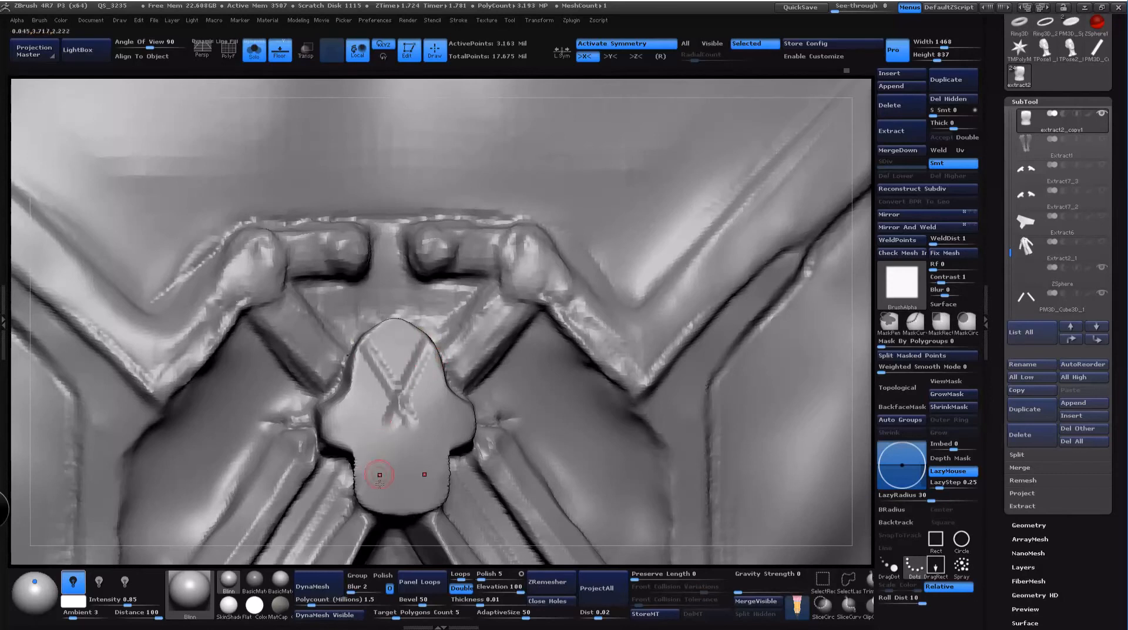
key(ctrl+z)
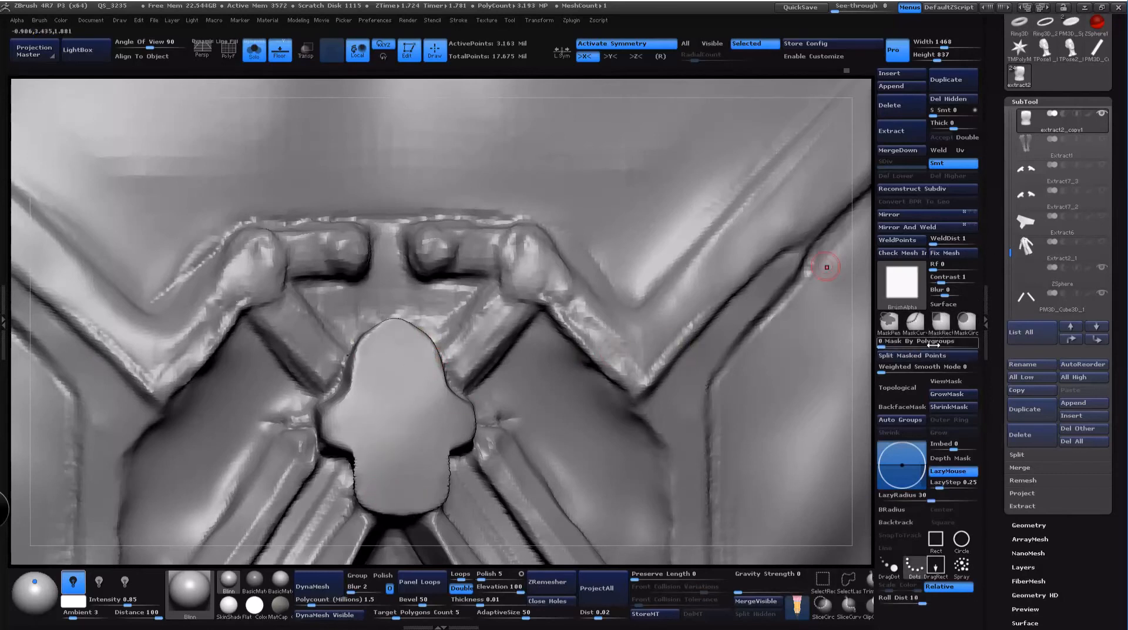
Step: Switch back to the Dam_Standard brush for carving the central spine plate
key(space)
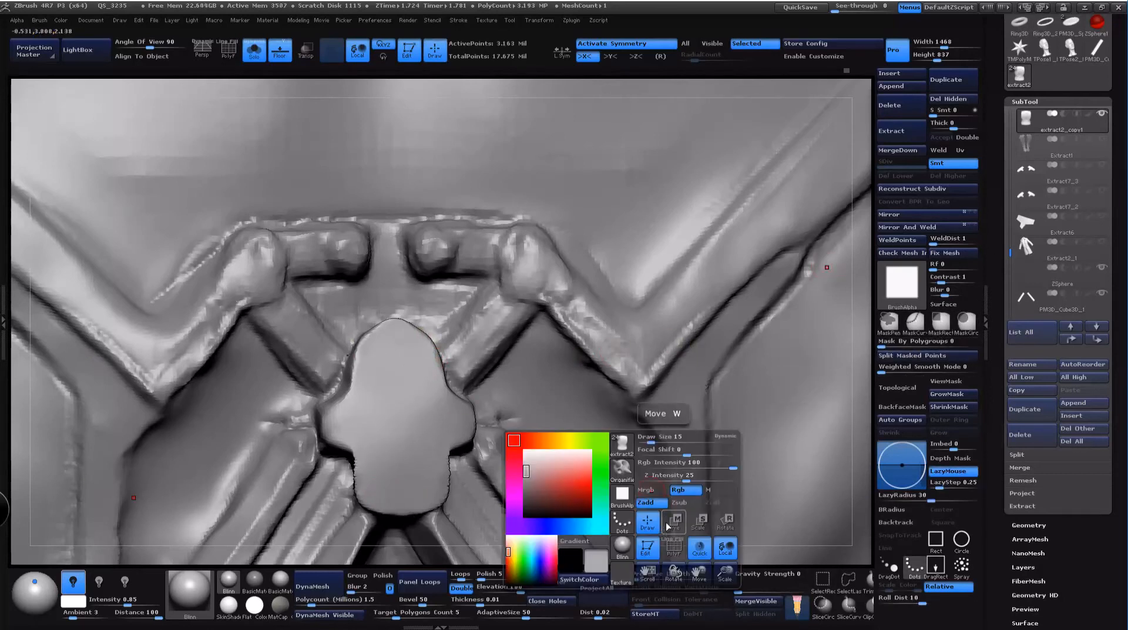
key(m)
click(744, 408)
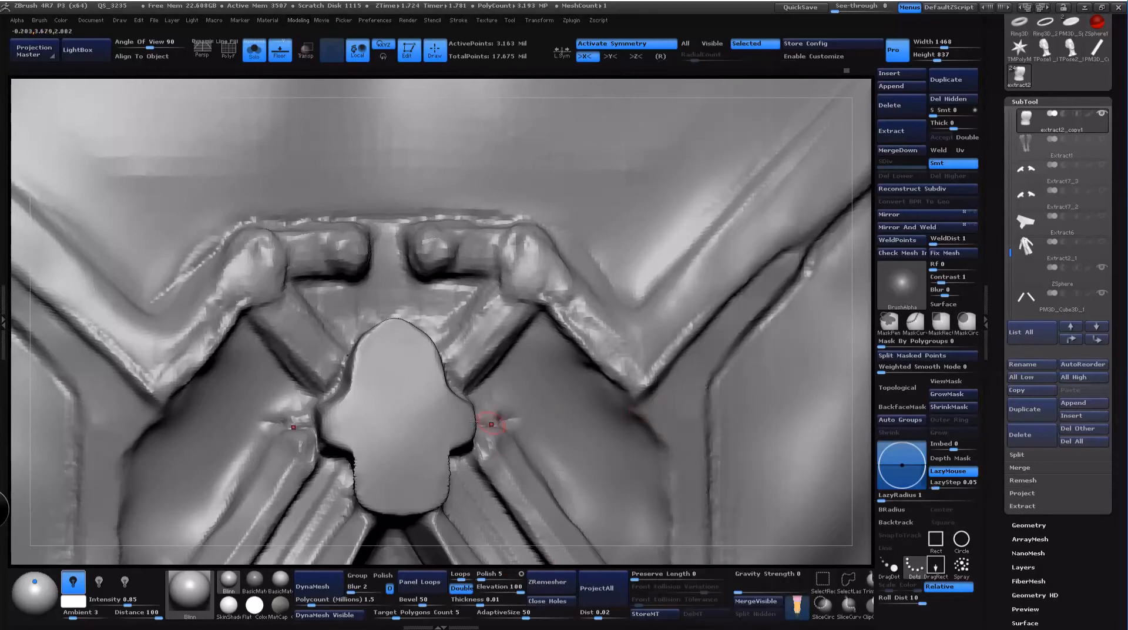
Step: Try diagonal creases and long vertical creases on the central spine plate with Dam_Standard
drag(431, 342, 369, 443)
key(ctrl+z)
drag(430, 342, 380, 418)
key(ctrl+z)
drag(431, 348, 399, 412)
key(ctrl+z)
drag(857, 386, 849, 375)
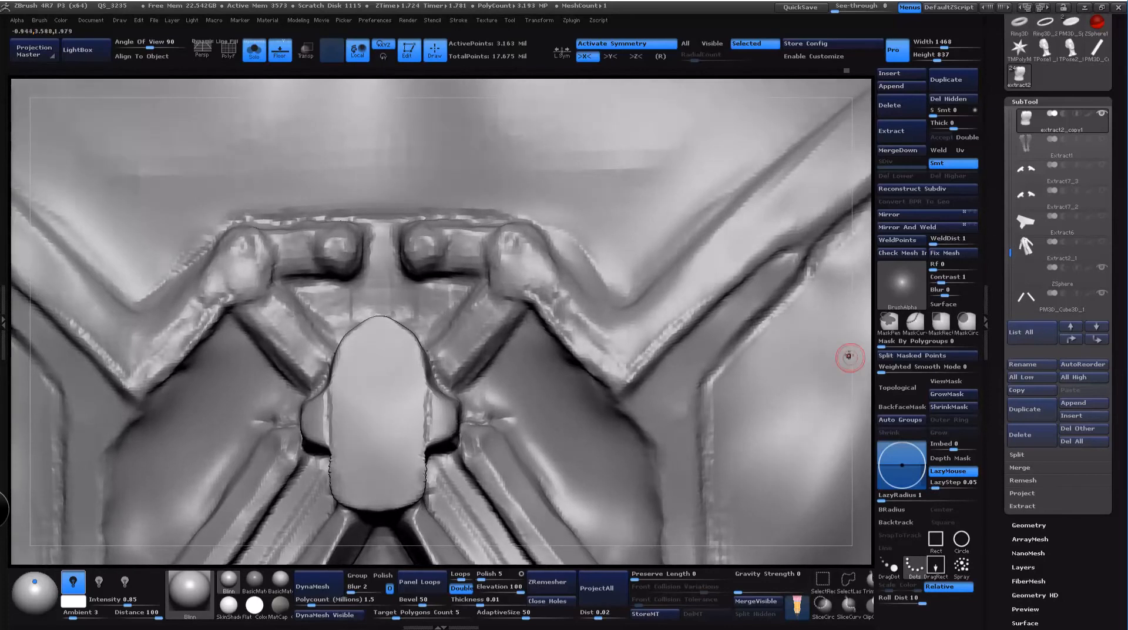
key(ctrl+z)
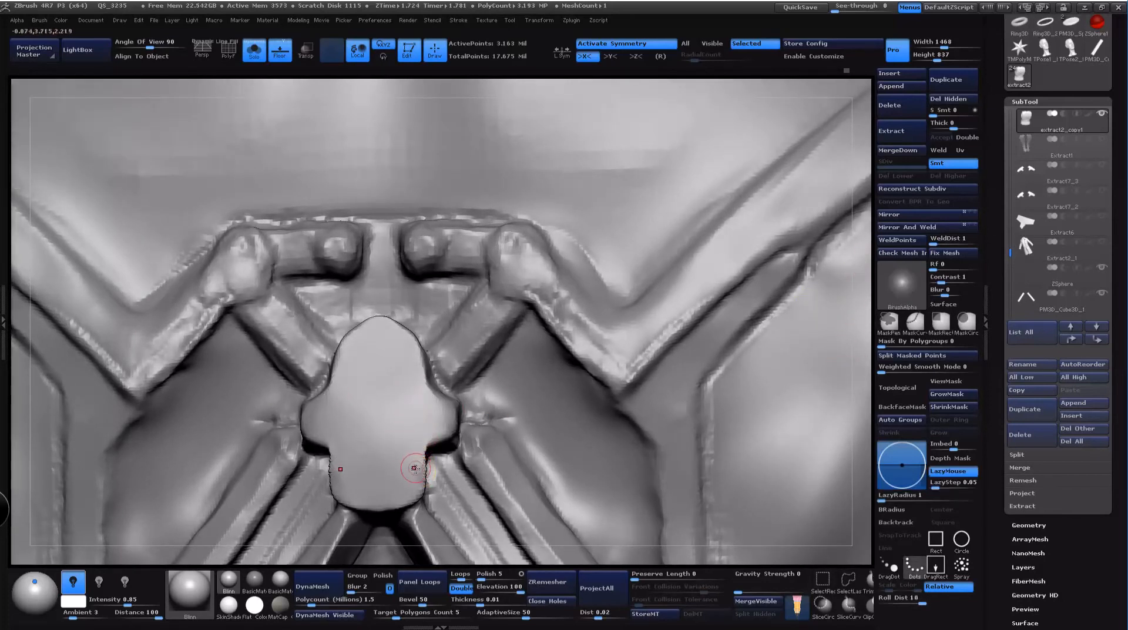
Step: Carve mirrored vertical creases into the central spine plate, with short slanted creases running outward from their upper and lower ends
drag(401, 455, 422, 468)
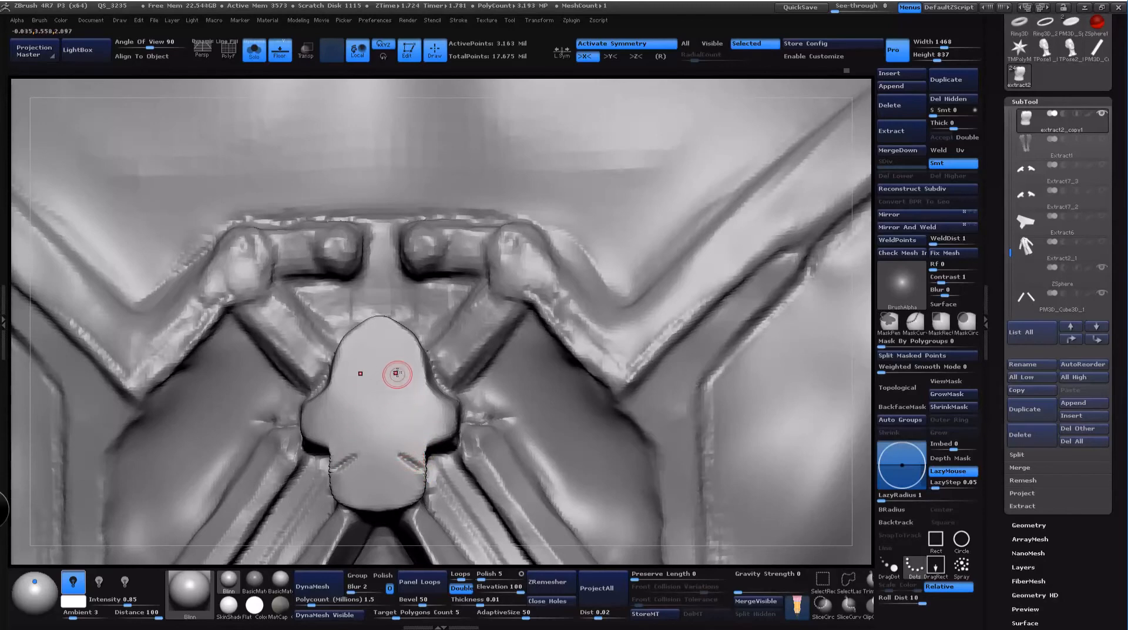
drag(397, 374, 398, 458)
drag(404, 375, 436, 352)
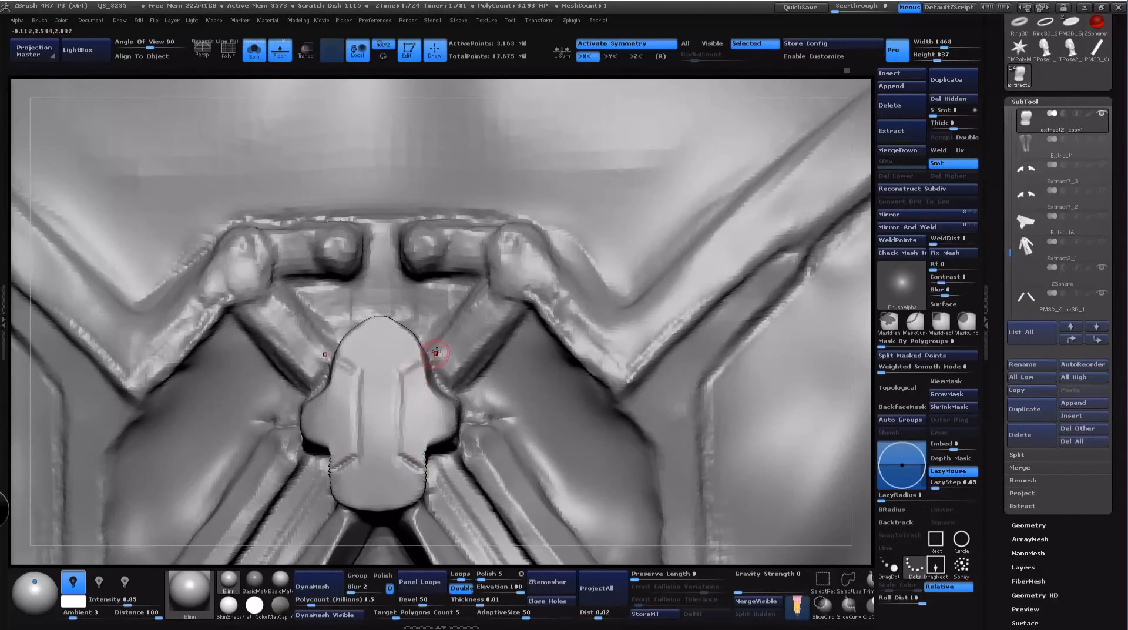
Step: Adjust the upper side edges of the central spine plate with the Move brush
key(m)
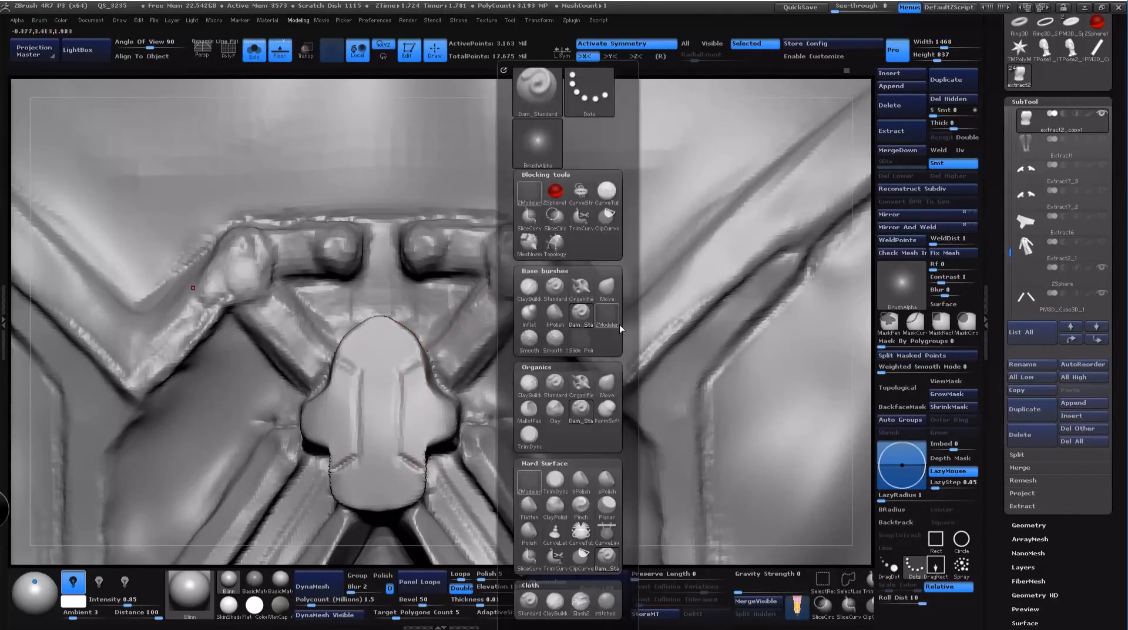
click(609, 291)
key(space)
drag(448, 357, 424, 348)
Step: Leave solo mode so the cables, bars and rest of the suit show again, and review the whole back
alt+drag(861, 305, 847, 124)
mouse_move(756, 146)
alt+mouse_down()
mouse_move(661, 97)
mouse_move(687, 103)
mouse_move(637, 110)
mouse_move(665, 115)
mouse_move(670, 150)
alt+mouse_up()
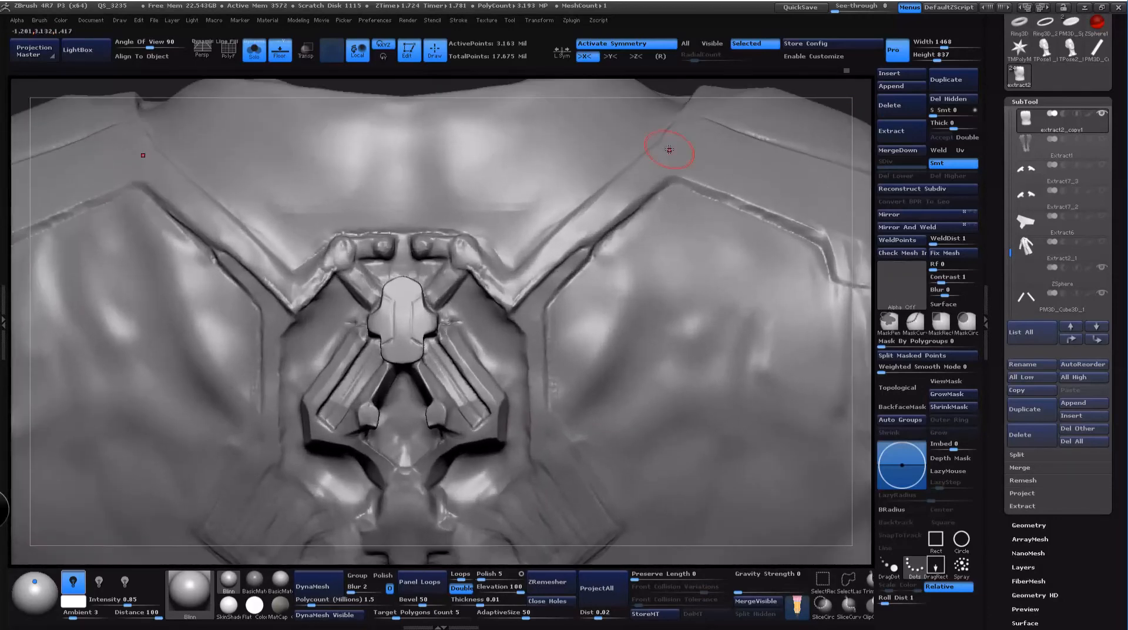
click(1101, 267)
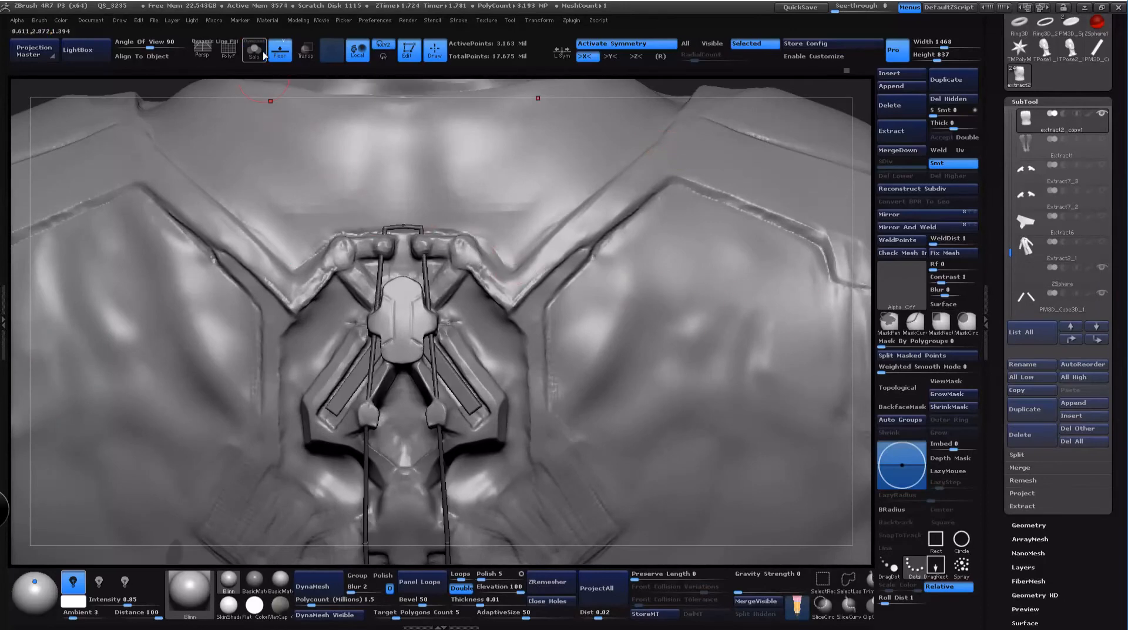
mouse_move(868, 348)
alt+mouse_down()
mouse_move(806, 164)
mouse_move(715, 182)
alt+mouse_up()
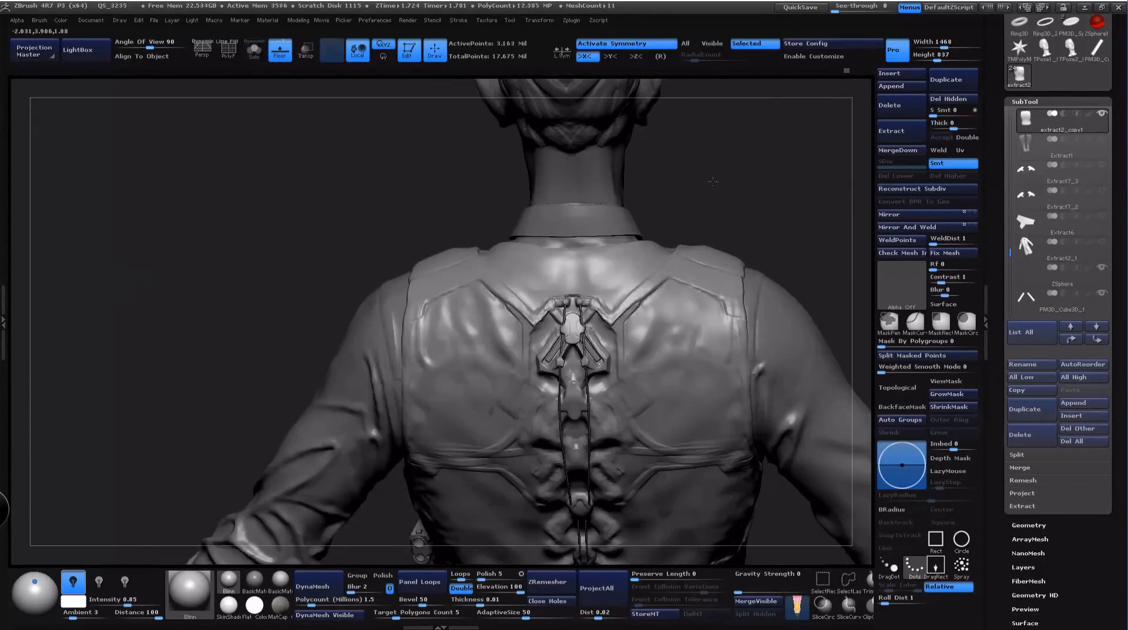
Step: Inspect the shoulder seams, back panels and hatched patches beside the spine from several angles
mouse_move(803, 199)
mouse_down()
mouse_move(779, 174)
mouse_move(798, 178)
mouse_move(761, 176)
mouse_move(780, 163)
mouse_move(814, 235)
mouse_move(793, 259)
mouse_up()
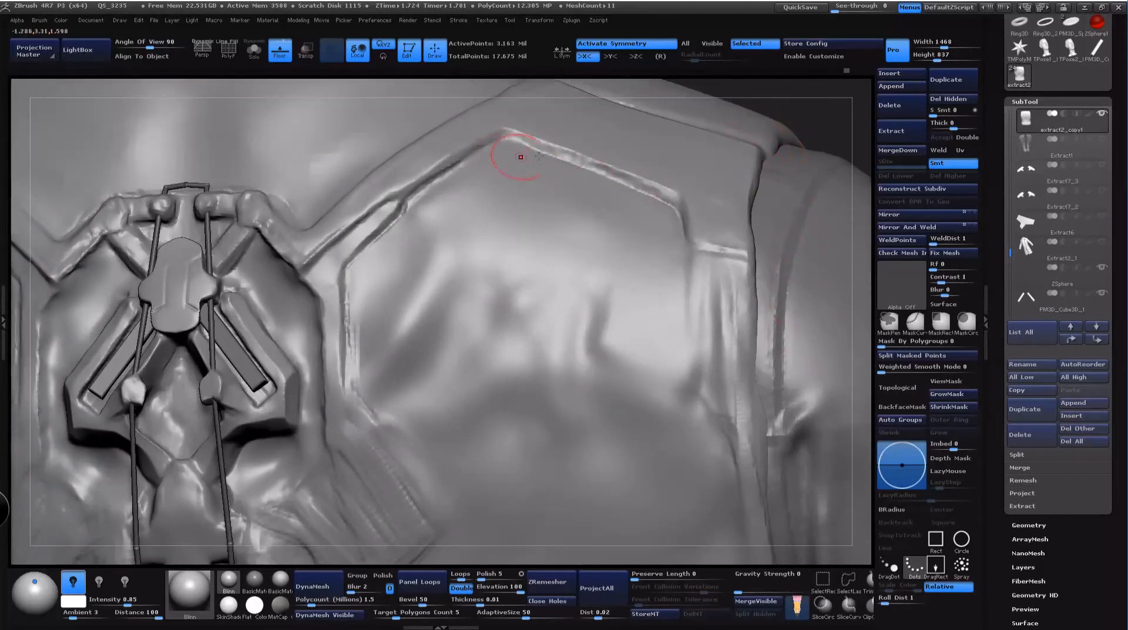
mouse_move(839, 126)
alt+mouse_down()
mouse_move(791, 147)
mouse_move(806, 124)
mouse_move(830, 118)
mouse_move(782, 154)
mouse_move(766, 151)
mouse_move(767, 121)
mouse_move(840, 114)
alt+mouse_up()
drag(786, 151, 788, 133)
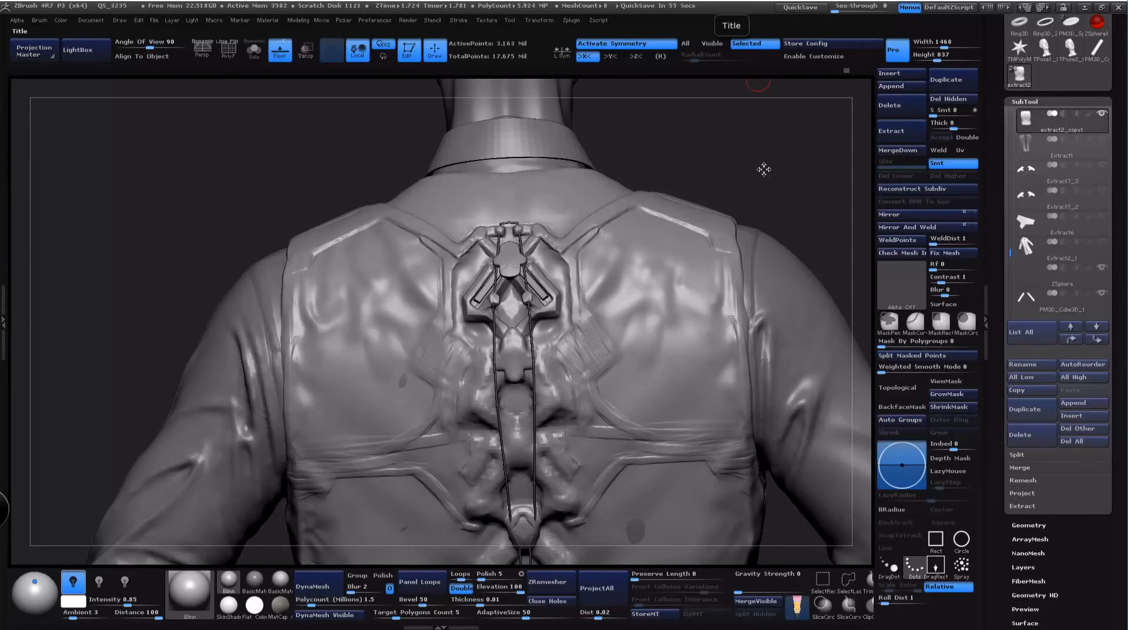
drag(774, 172, 739, 247)
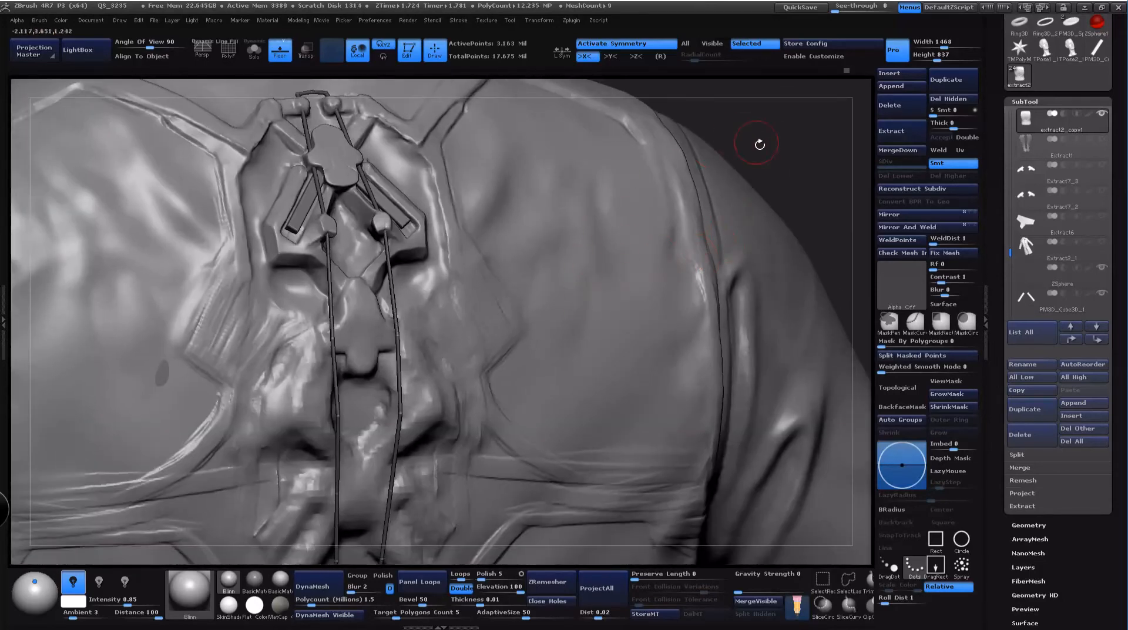
drag(760, 144, 662, 180)
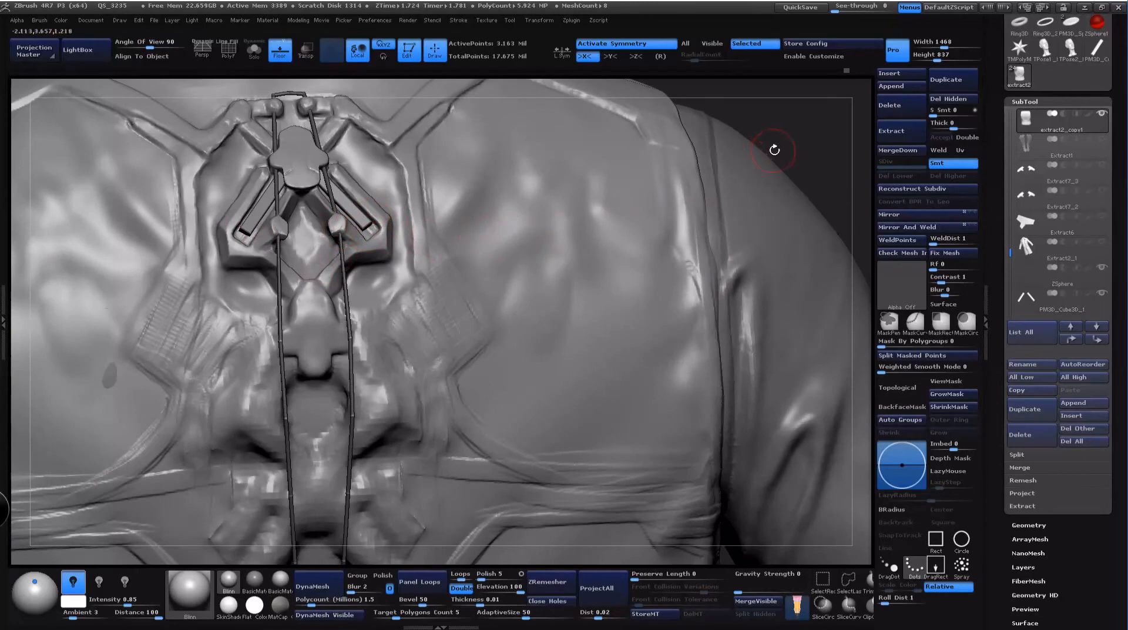
drag(774, 150, 605, 227)
drag(839, 131, 787, 144)
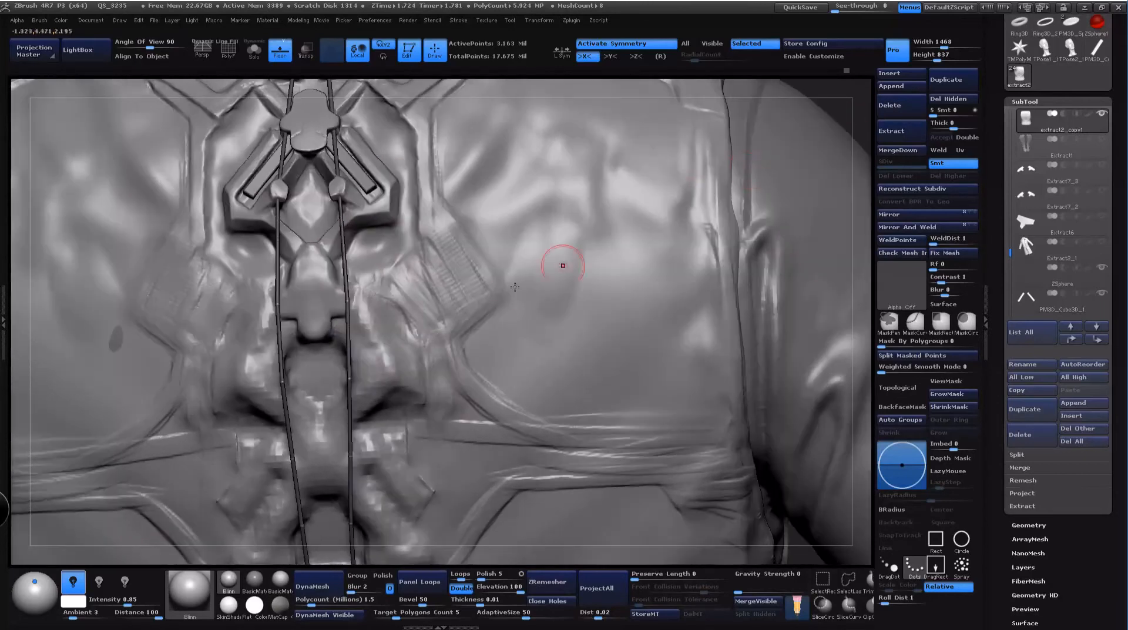
Step: Smooth away the hatched patches beside the spine and soften the diagonal ridges leading into them
key(b)
click(429, 290)
mouse_move(425, 250)
mouse_down()
mouse_move(383, 285)
mouse_move(424, 248)
mouse_move(399, 280)
mouse_move(415, 303)
mouse_move(426, 249)
mouse_up()
shift+drag(432, 294, 420, 271)
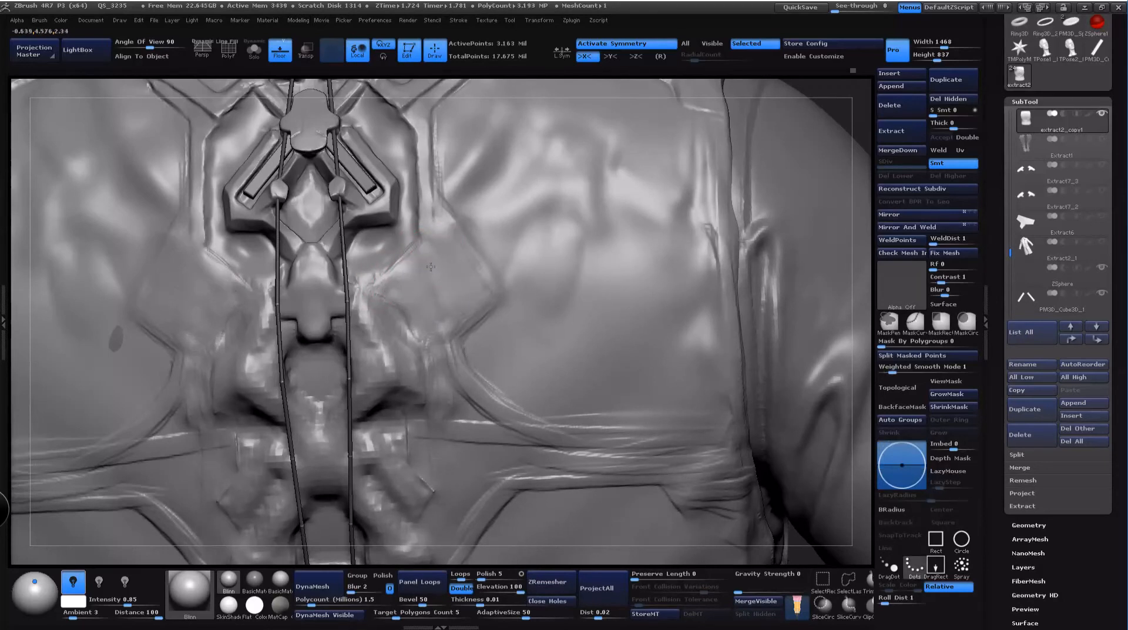
shift+drag(431, 267, 425, 244)
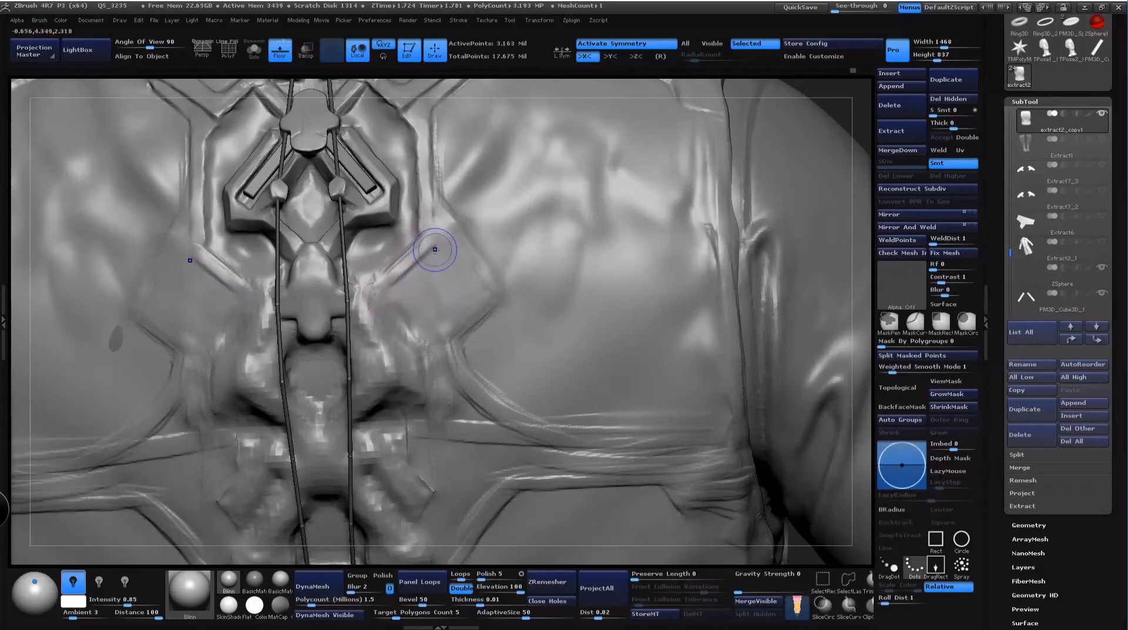
shift+drag(397, 289, 451, 234)
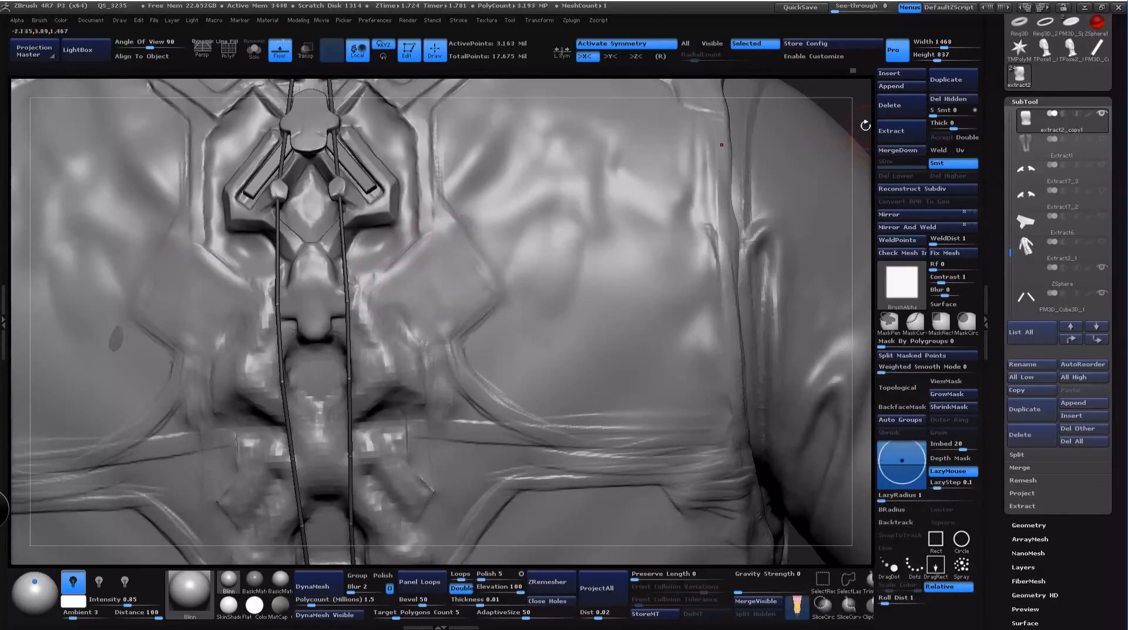
Step: Build up and even out the recessed surfaces between the upper spine plate and the surrounding frame
mouse_move(865, 126)
alt+mouse_down()
mouse_move(799, 192)
mouse_move(803, 172)
alt+mouse_up()
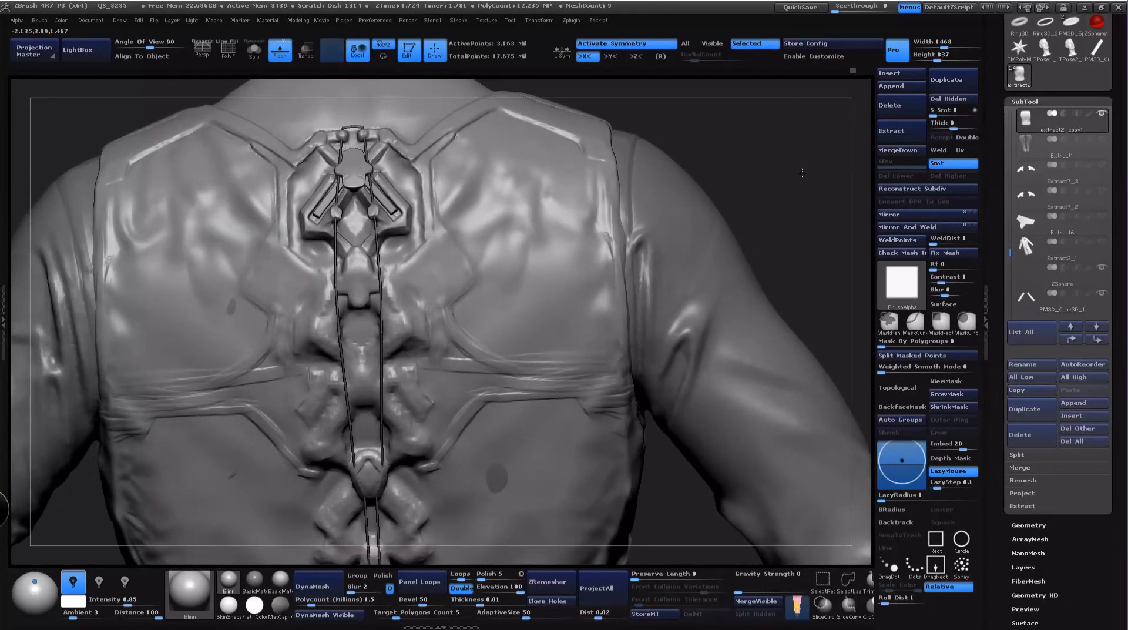
mouse_move(802, 172)
mouse_down()
mouse_move(806, 156)
mouse_move(864, 125)
mouse_move(856, 234)
mouse_up()
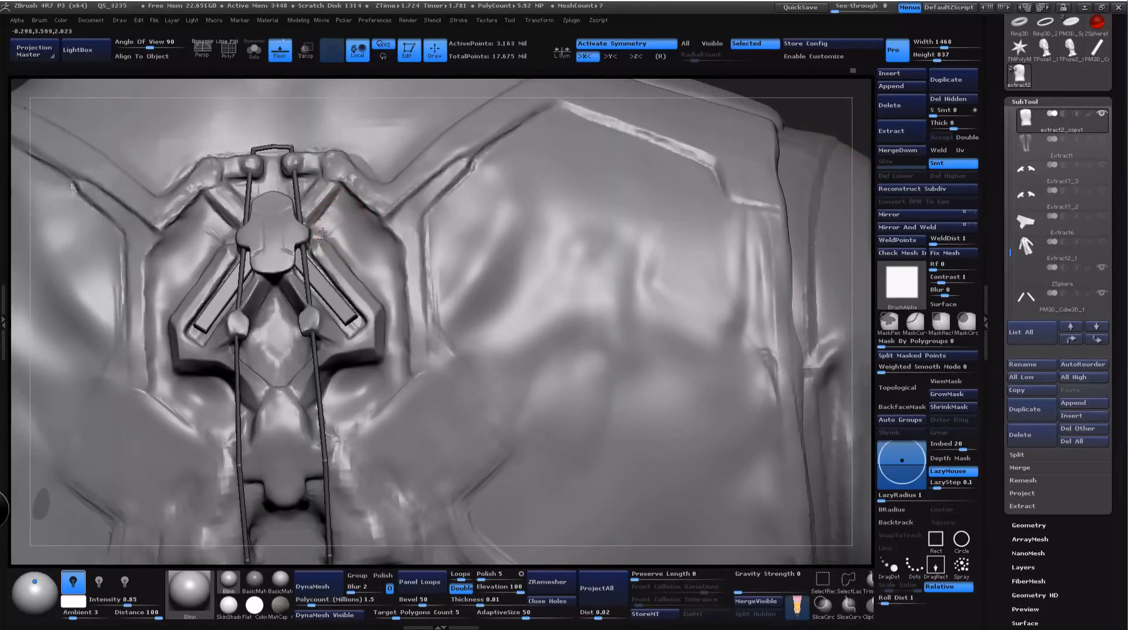
drag(322, 233, 381, 216)
mouse_move(360, 261)
mouse_down()
mouse_move(341, 235)
mouse_move(370, 259)
mouse_move(333, 219)
mouse_move(388, 272)
mouse_up()
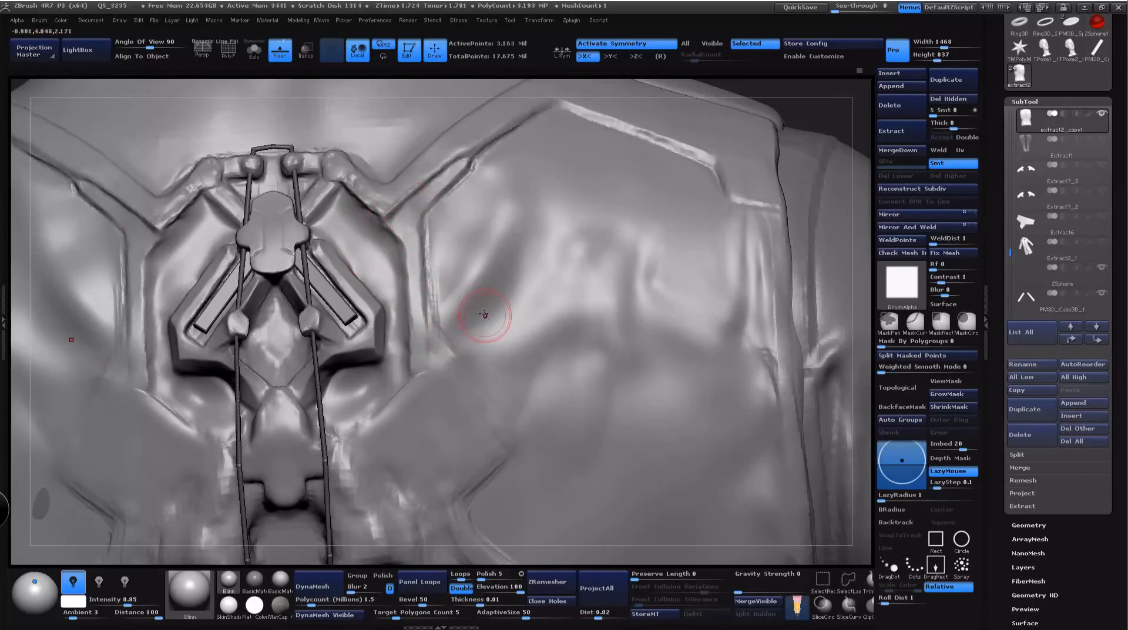
drag(822, 97, 731, 176)
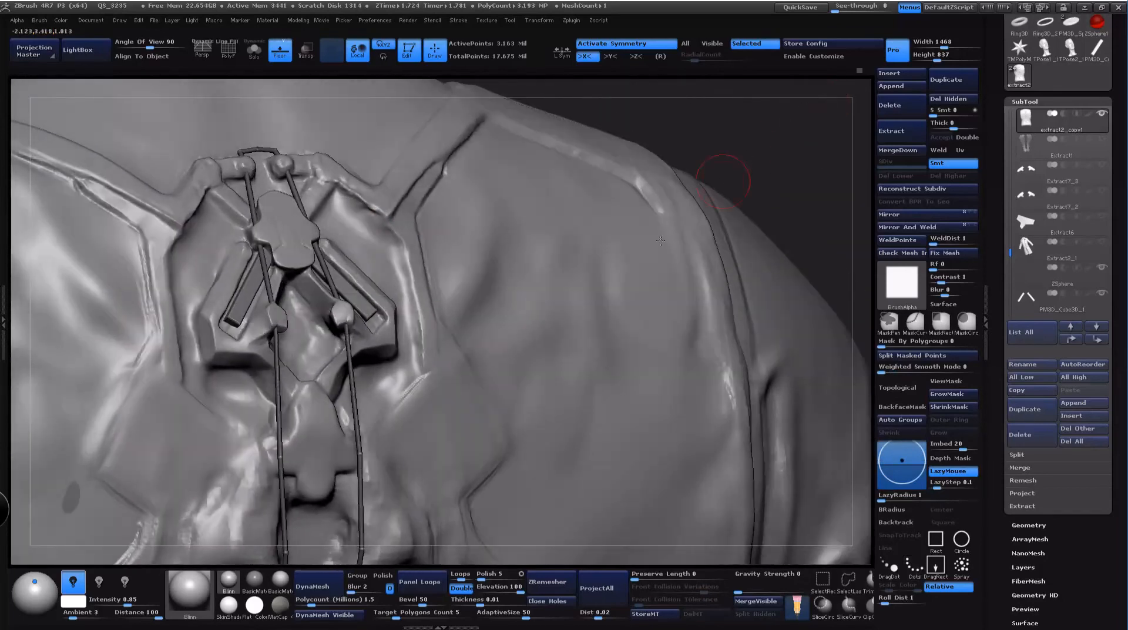
key(b)
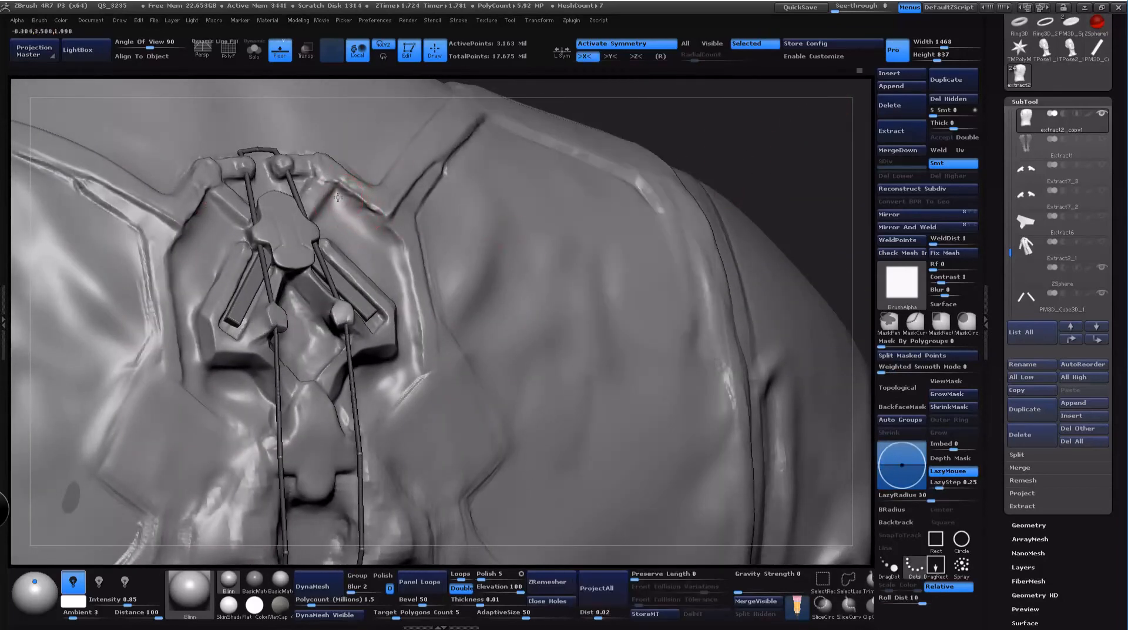
key(space)
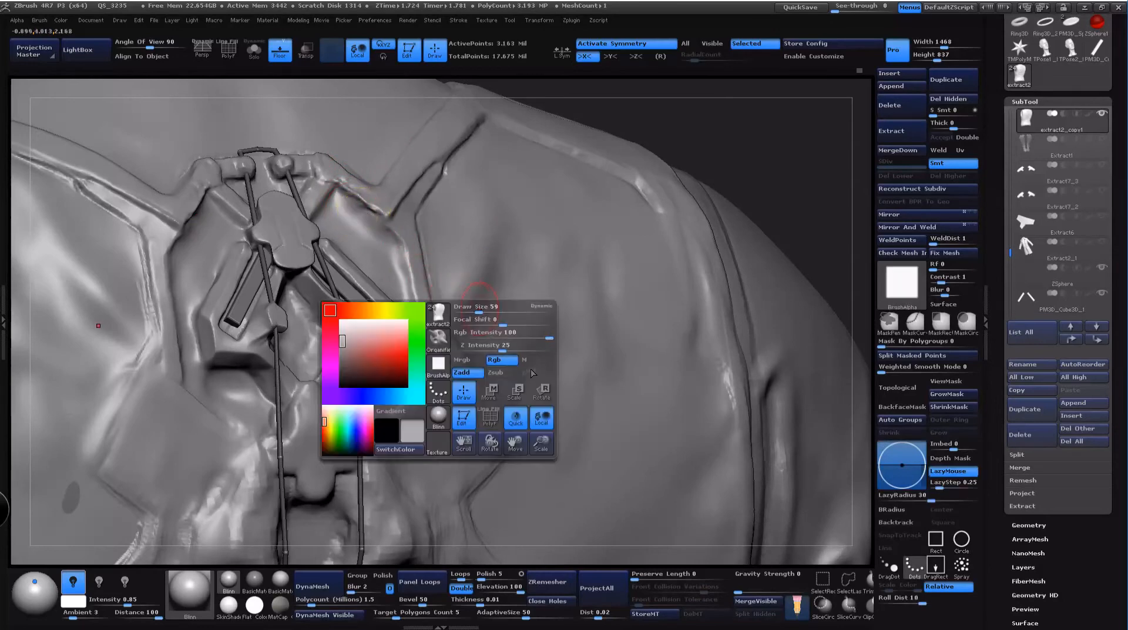
Step: Carve mirrored Dam_Standard creases along the inside of the frame, from its upper corners down past the angled bars
key(b)
click(550, 408)
key(space)
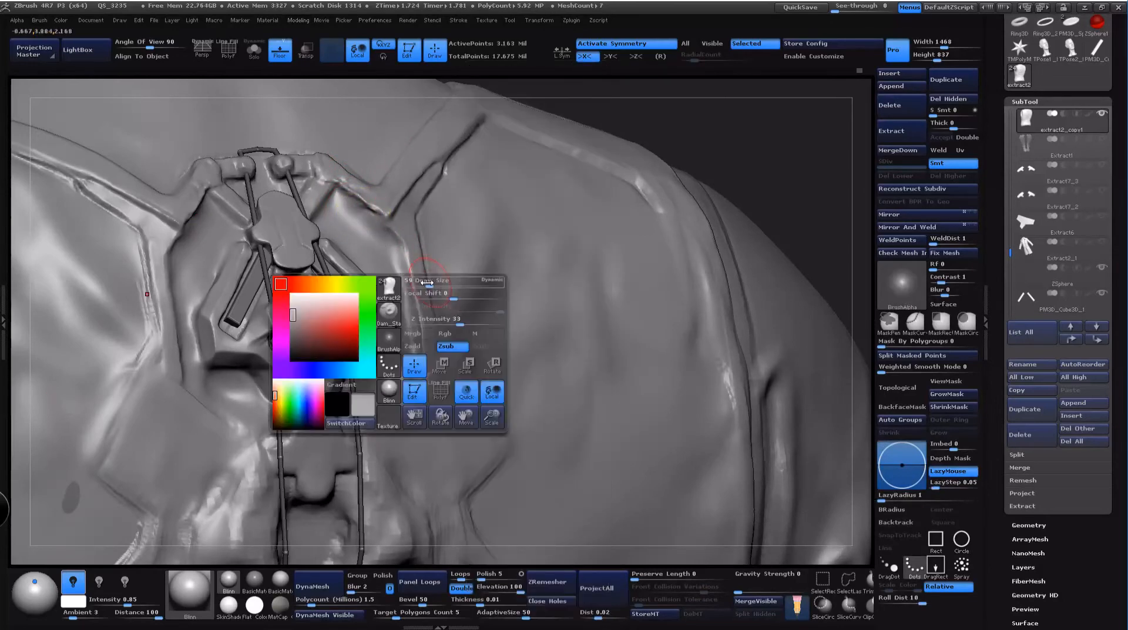
drag(428, 282, 420, 283)
drag(338, 204, 383, 247)
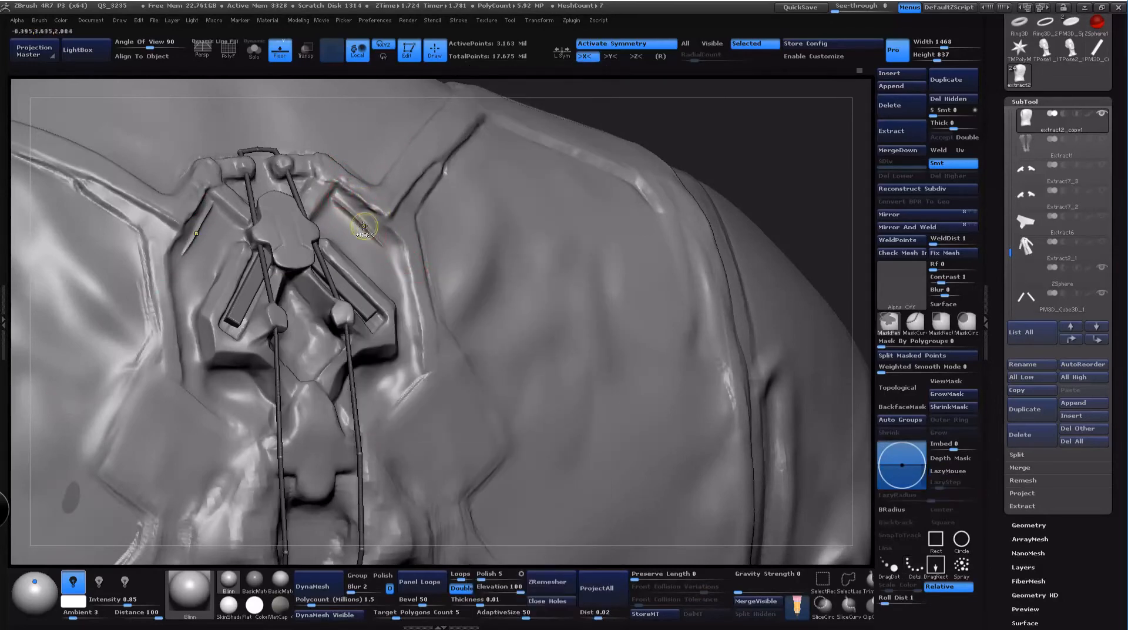
key(ctrl+z)
mouse_move(339, 203)
mouse_down()
mouse_move(390, 248)
mouse_move(413, 359)
mouse_up()
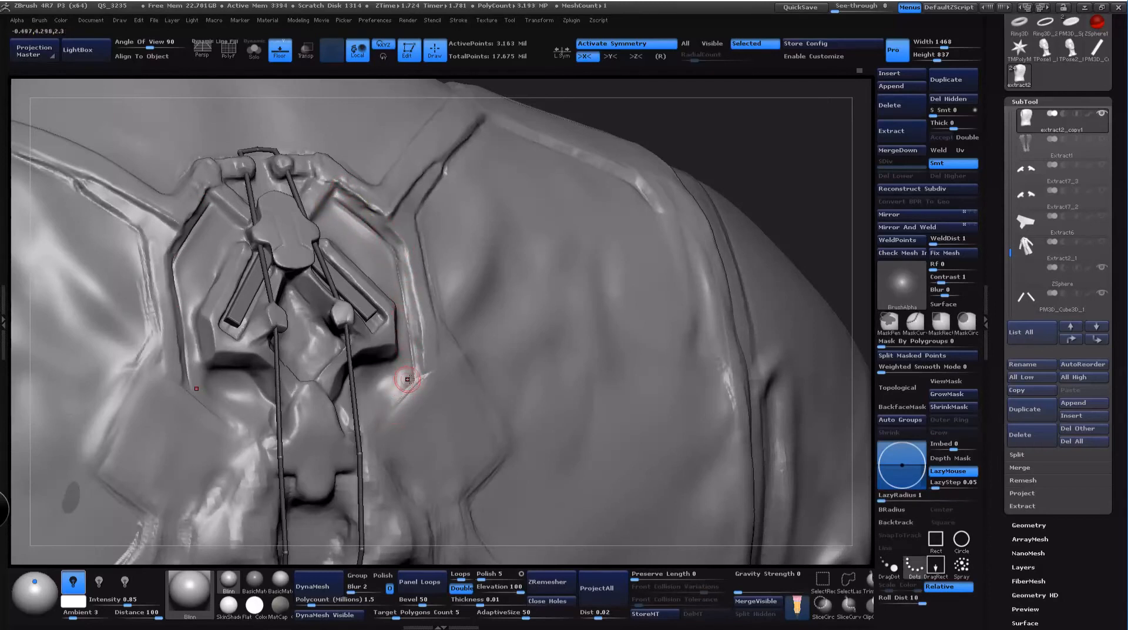
drag(793, 149, 758, 160)
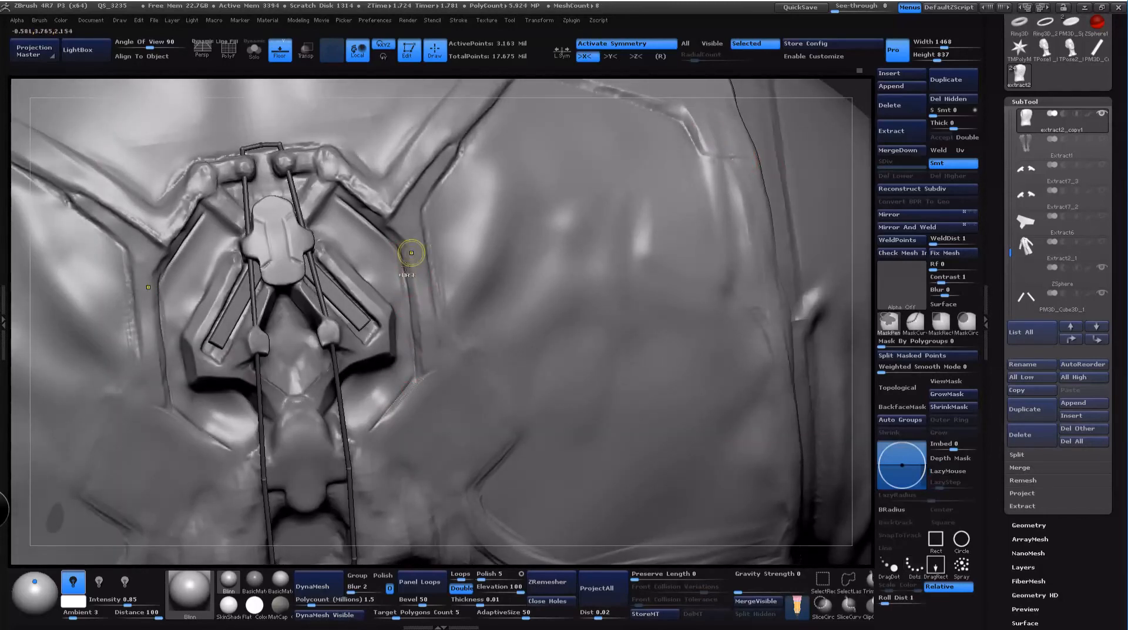
Step: Rework the creases inside the frame at adjusted brush sizes and smooth the surfaces beside the angled bars
key(ctrl+z)
key(space)
drag(396, 268, 403, 268)
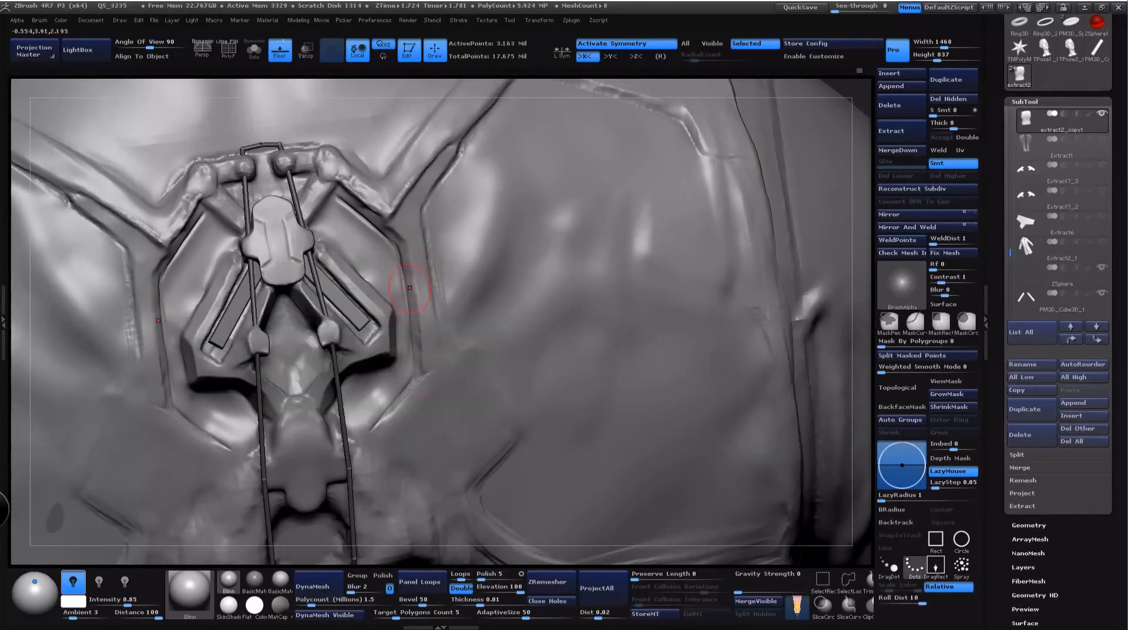
key(space)
drag(344, 198, 338, 199)
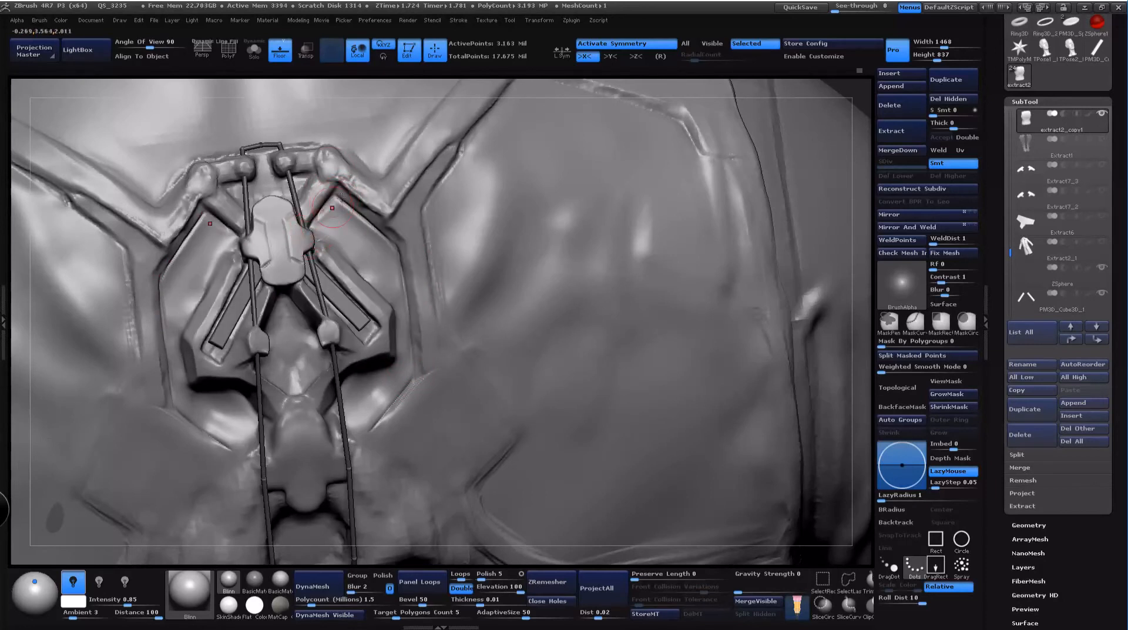
shift+drag(330, 233, 369, 279)
drag(639, 91, 580, 131)
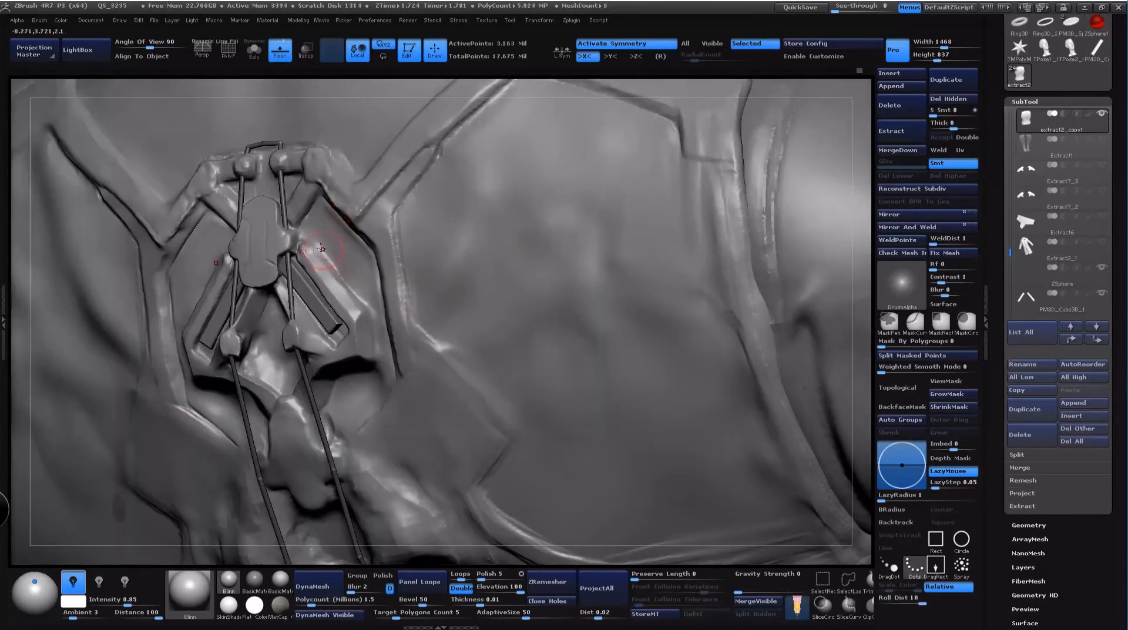
drag(316, 249, 395, 385)
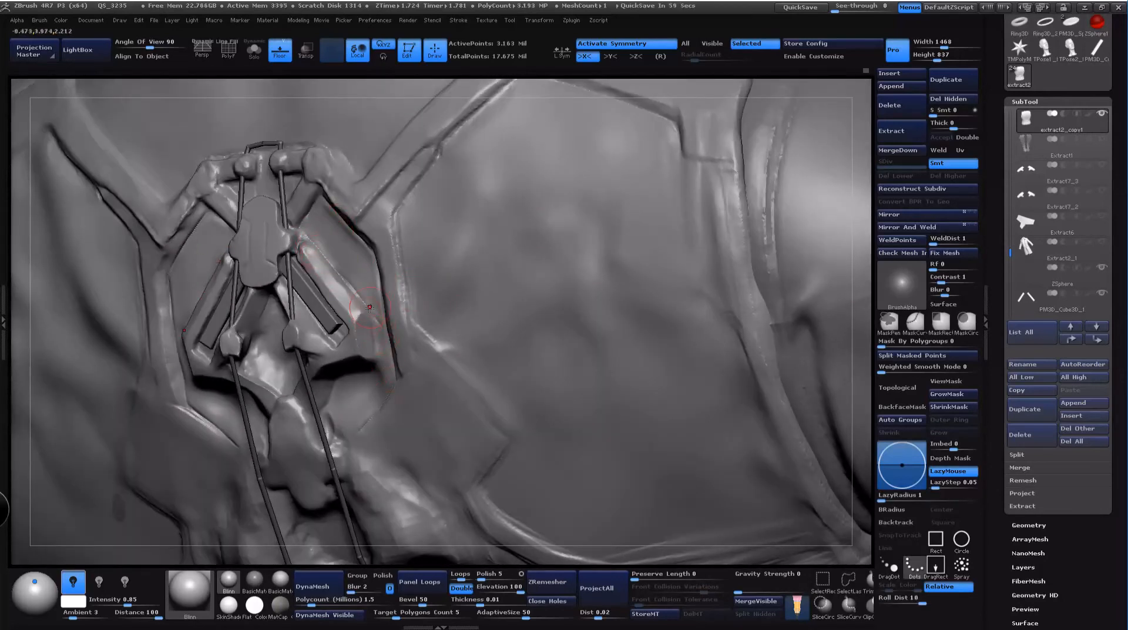
Step: Shape the surface below the angled bars, near the frame's lower corners, with the Clay brush
key(space)
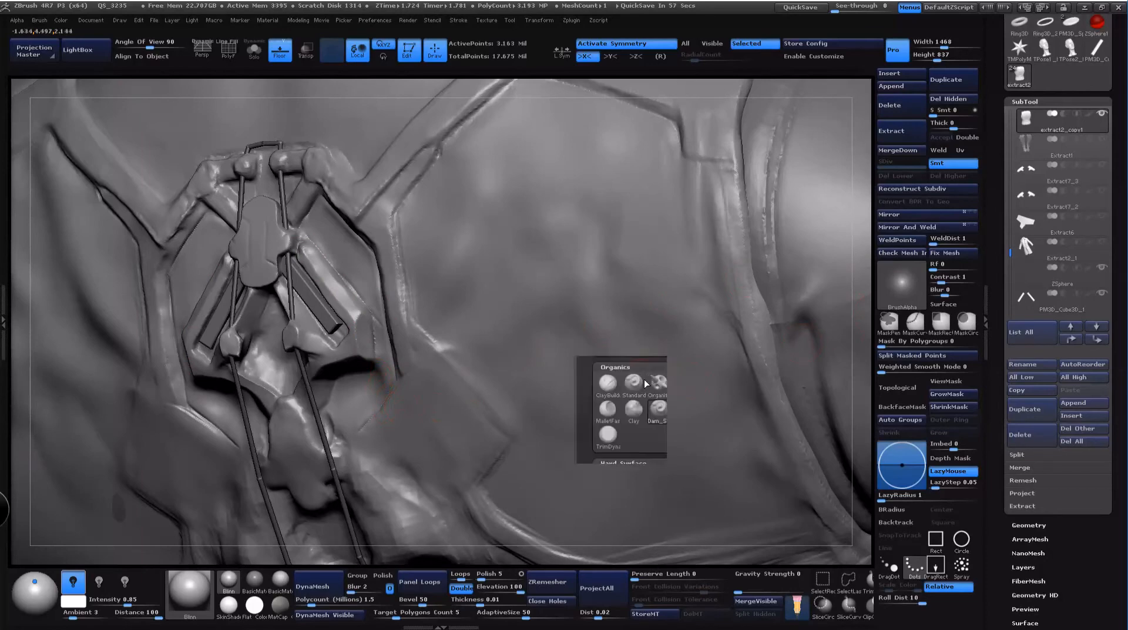
click(634, 383)
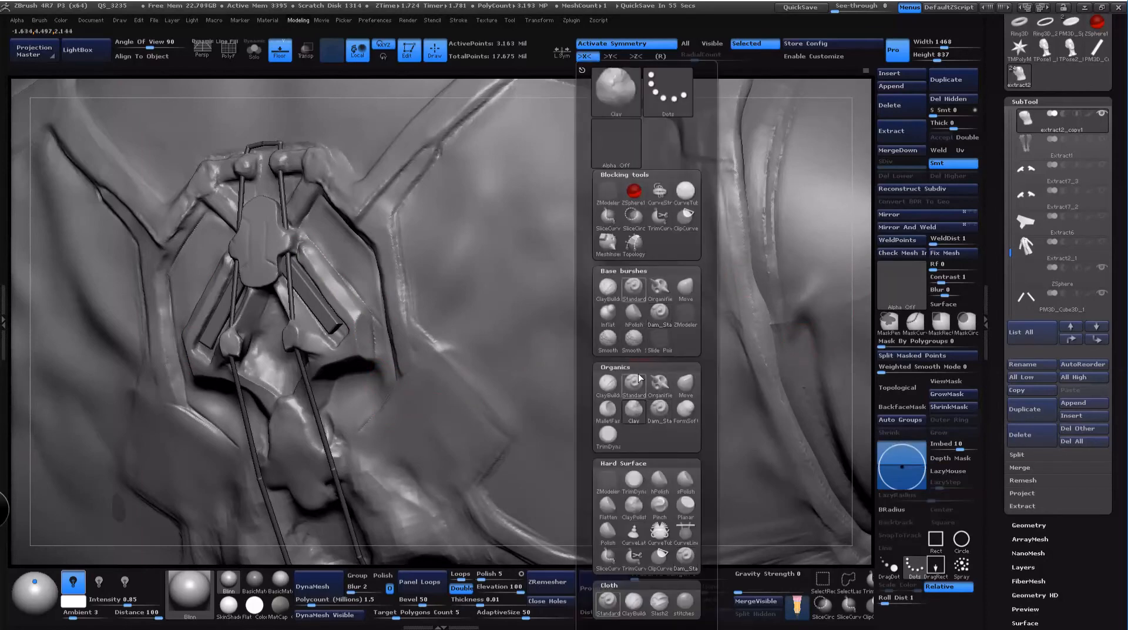
key(space)
mouse_move(365, 392)
alt+mouse_down()
mouse_move(379, 383)
mouse_move(356, 388)
mouse_move(376, 382)
alt+mouse_up()
key(ctrl+z)
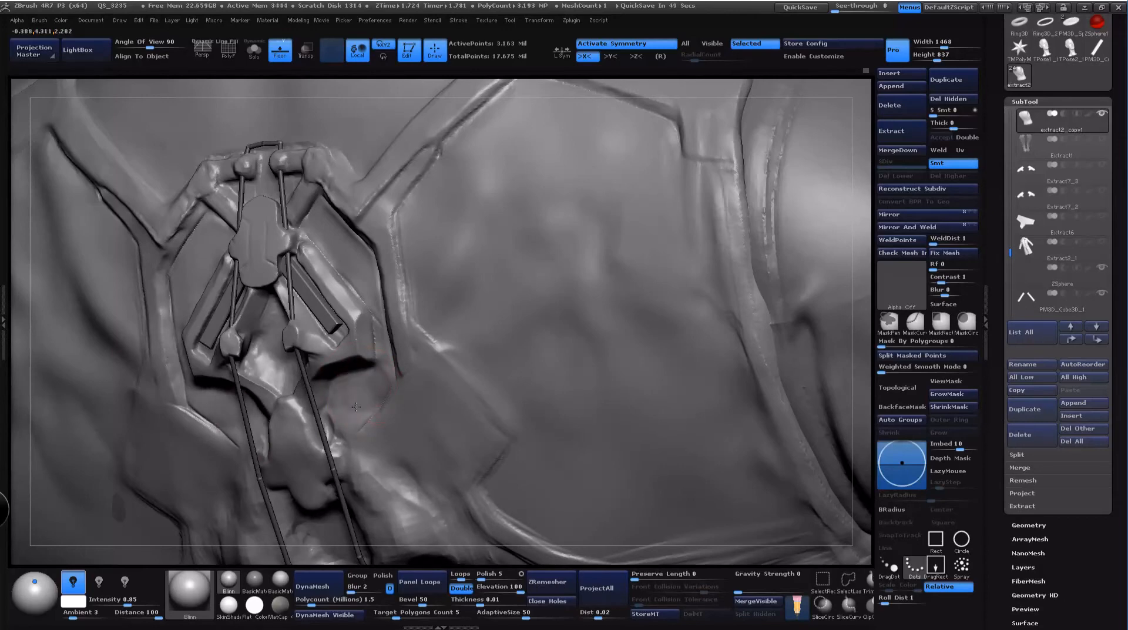
drag(869, 165, 893, 143)
mouse_move(374, 389)
mouse_down()
mouse_move(377, 374)
mouse_move(361, 390)
mouse_move(377, 388)
mouse_move(399, 353)
mouse_up()
Step: Smooth the diamond-shaped surface between the lower ends of the angled bars
key(space)
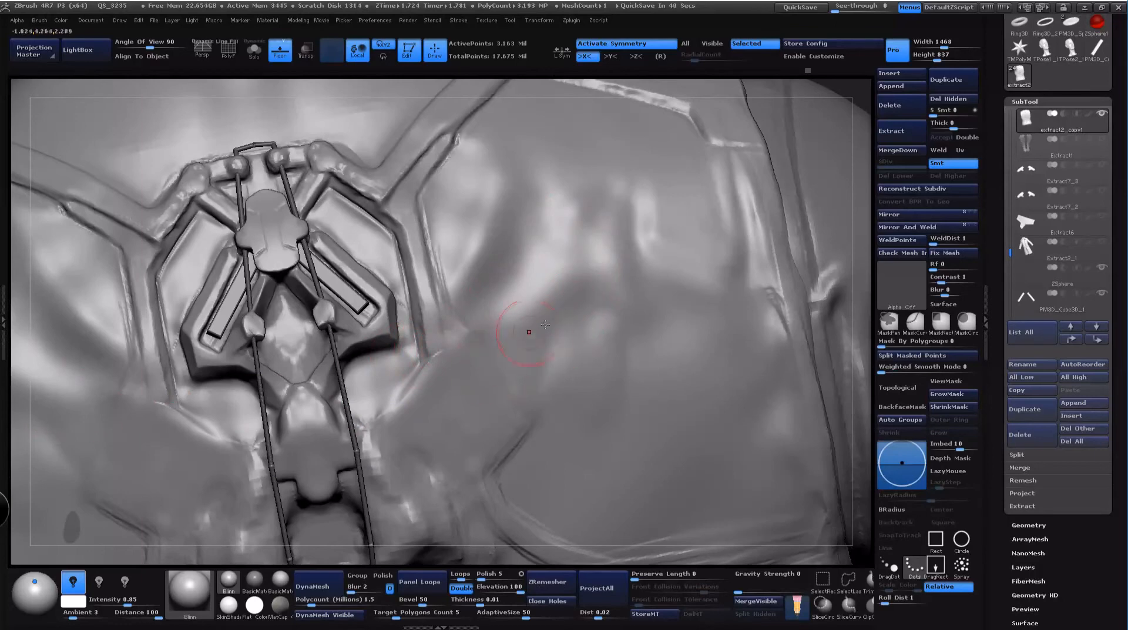
alt+drag(858, 227, 769, 147)
alt+drag(868, 87, 813, 167)
alt+drag(783, 251, 655, 259)
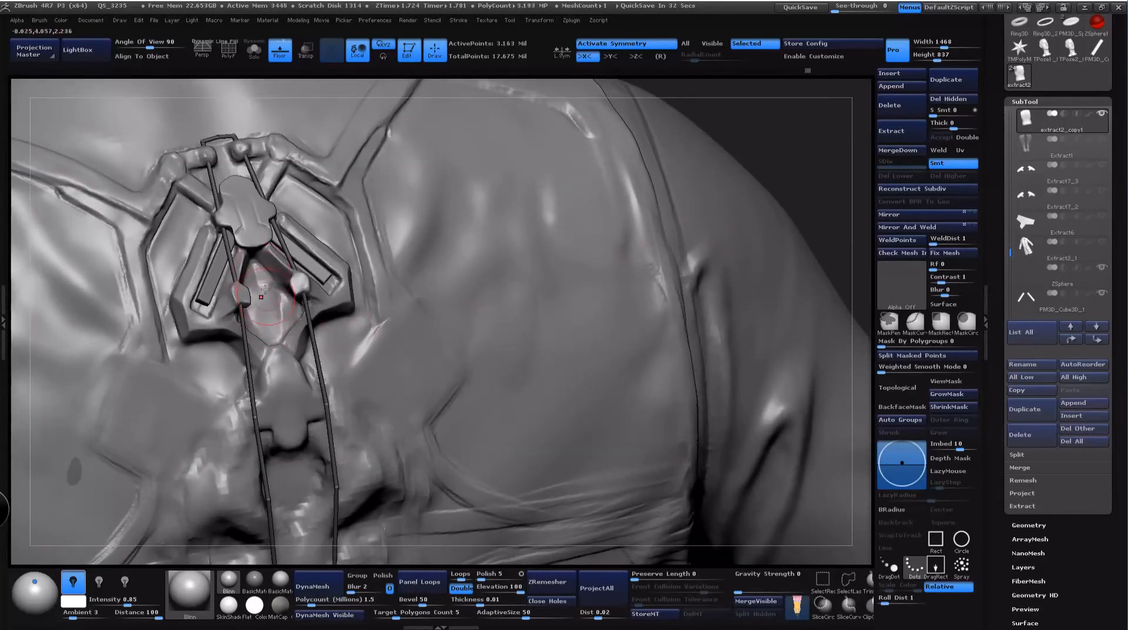
key(space)
shift+drag(257, 273, 268, 300)
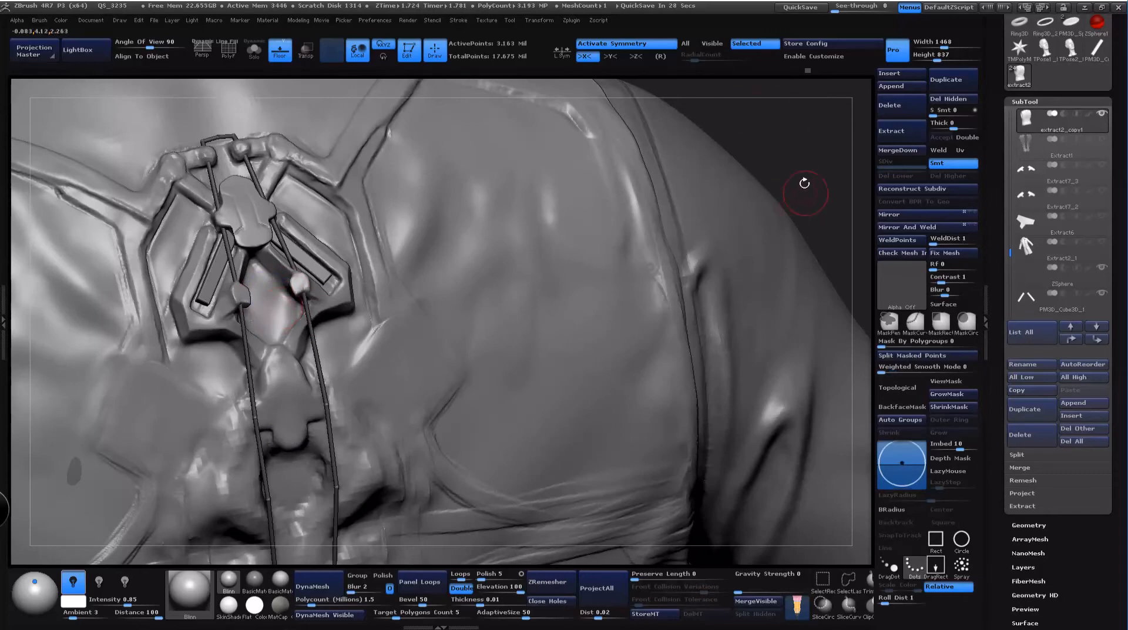
Step: Mask the T-shaped spine segment directly below the diamond-shaped surface
drag(805, 184, 835, 128)
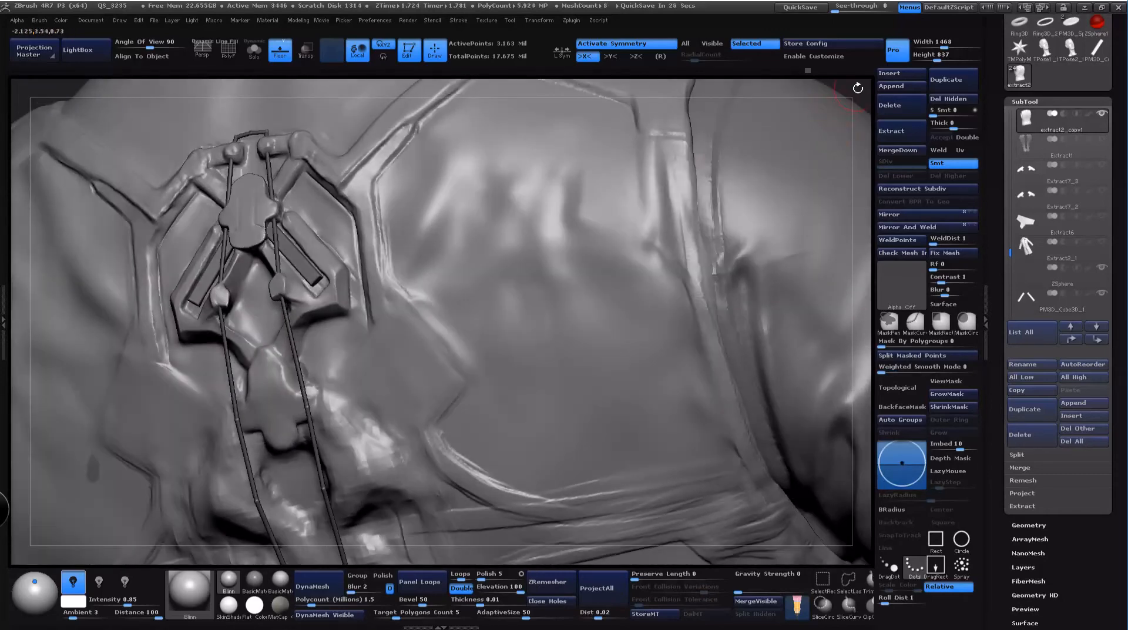
alt+drag(858, 88, 838, 78)
drag(727, 209, 732, 94)
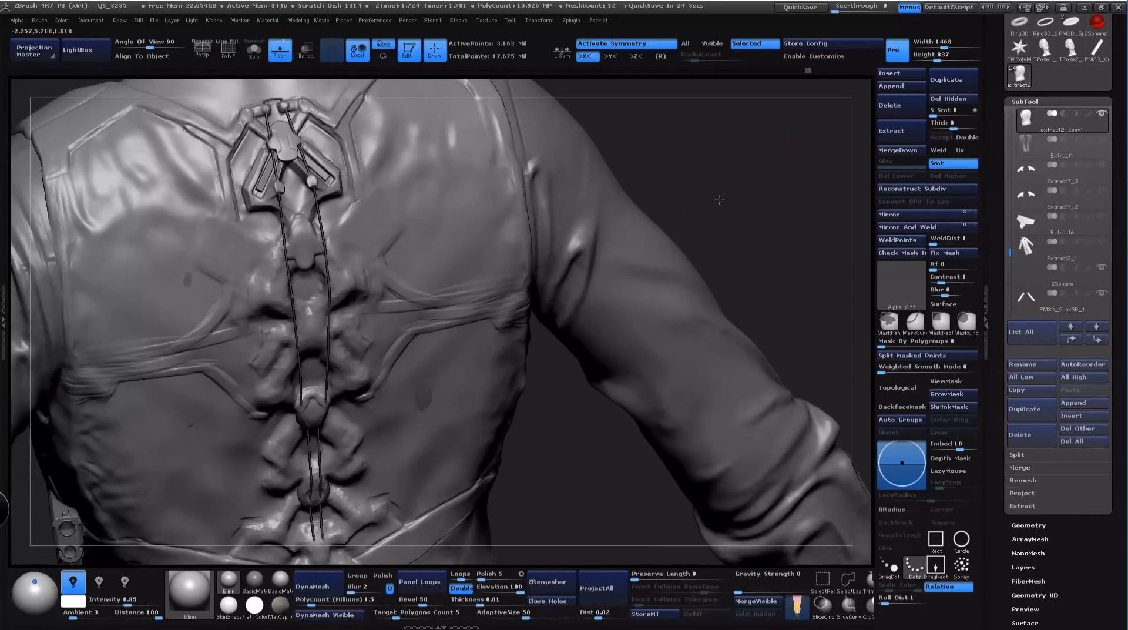
mouse_move(611, 144)
mouse_down()
mouse_move(730, 161)
mouse_move(664, 413)
mouse_move(668, 294)
mouse_move(638, 300)
mouse_move(672, 298)
mouse_up()
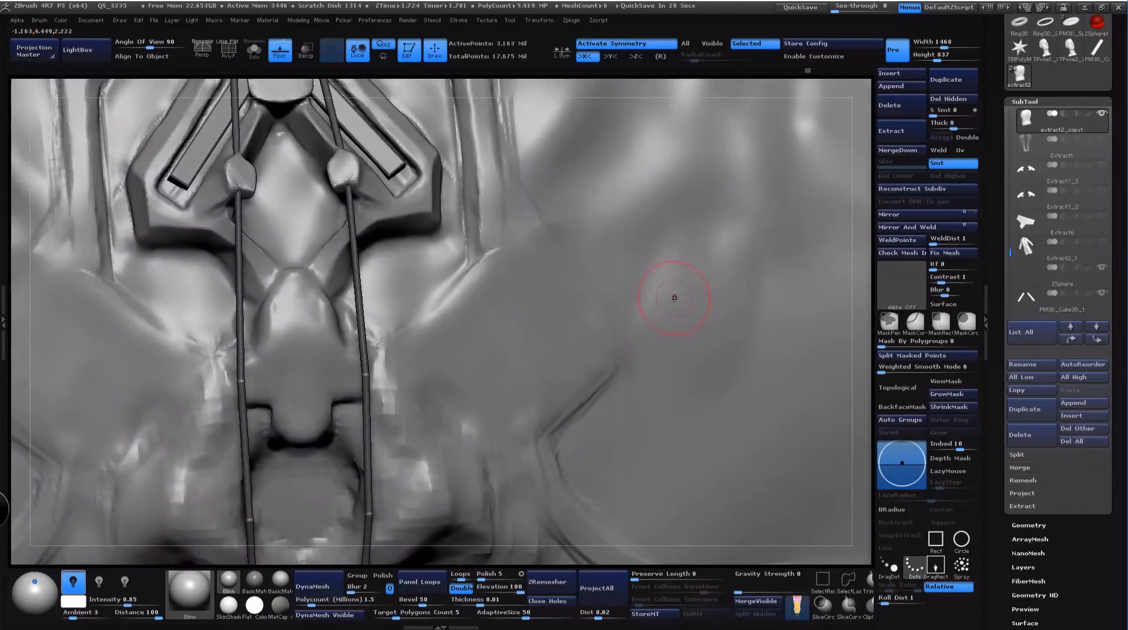
mouse_move(301, 298)
ctrl+mouse_down()
mouse_move(314, 322)
mouse_move(300, 376)
mouse_move(258, 400)
mouse_move(306, 432)
mouse_move(363, 408)
mouse_move(351, 420)
ctrl+mouse_up()
key(space)
key(ctrl)
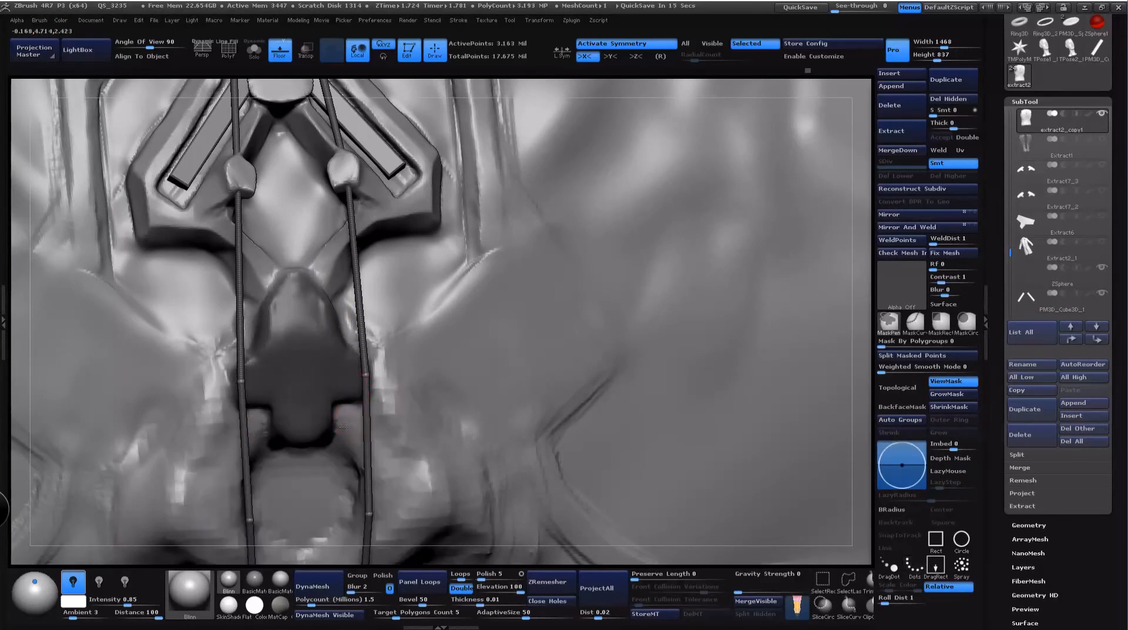
Step: Refine the mask along the spine segment's upper side edge and invert it so only the segment stays editable
drag(862, 164, 600, 149)
key(ctrl)
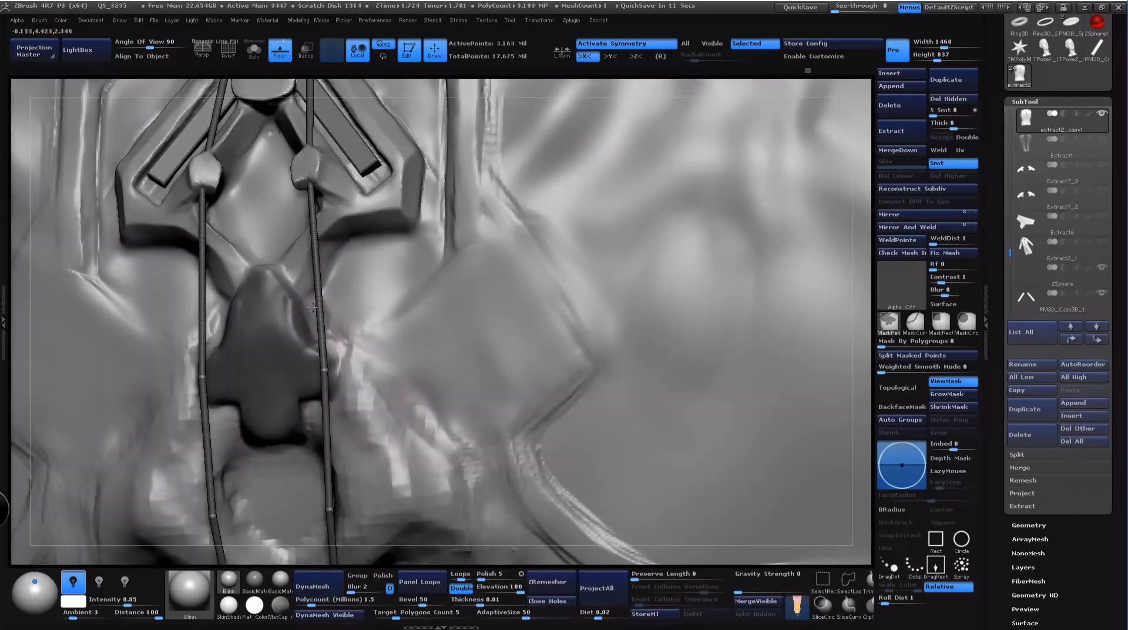
ctrl+drag(317, 322, 310, 305)
key(ctrl)
mouse_move(897, 176)
mouse_down()
mouse_move(907, 178)
mouse_move(890, 200)
mouse_move(831, 22)
mouse_move(853, 117)
mouse_move(847, 95)
mouse_up()
key(ctrl)
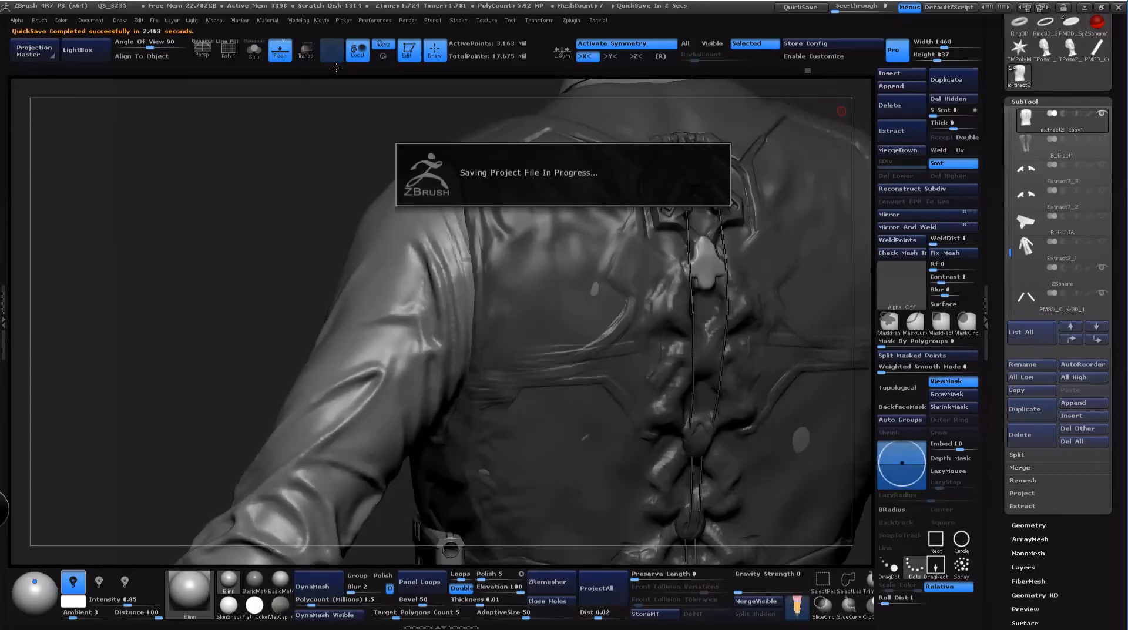
Step: Isolate the suit and pull the unmasked T-shaped spine segment outward from the back with Transpose Move
click(255, 50)
mouse_move(846, 353)
alt+mouse_down()
mouse_move(625, 382)
mouse_move(720, 247)
mouse_move(776, 210)
mouse_move(712, 317)
mouse_move(724, 257)
mouse_move(645, 319)
mouse_move(516, 348)
alt+mouse_up()
key(b)
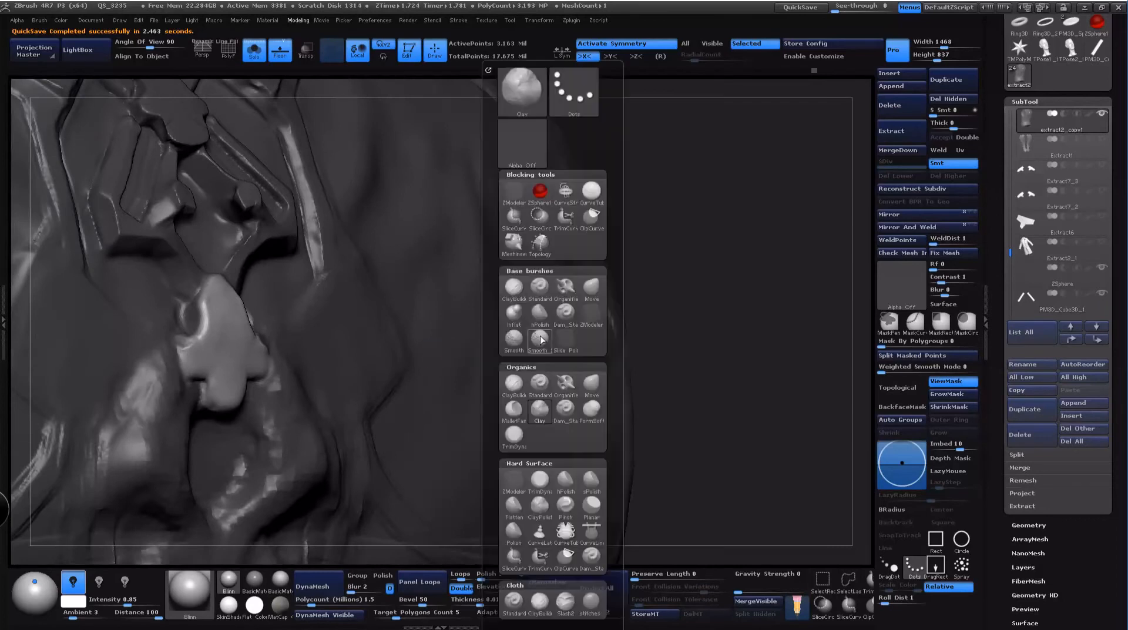
key(space)
click(711, 423)
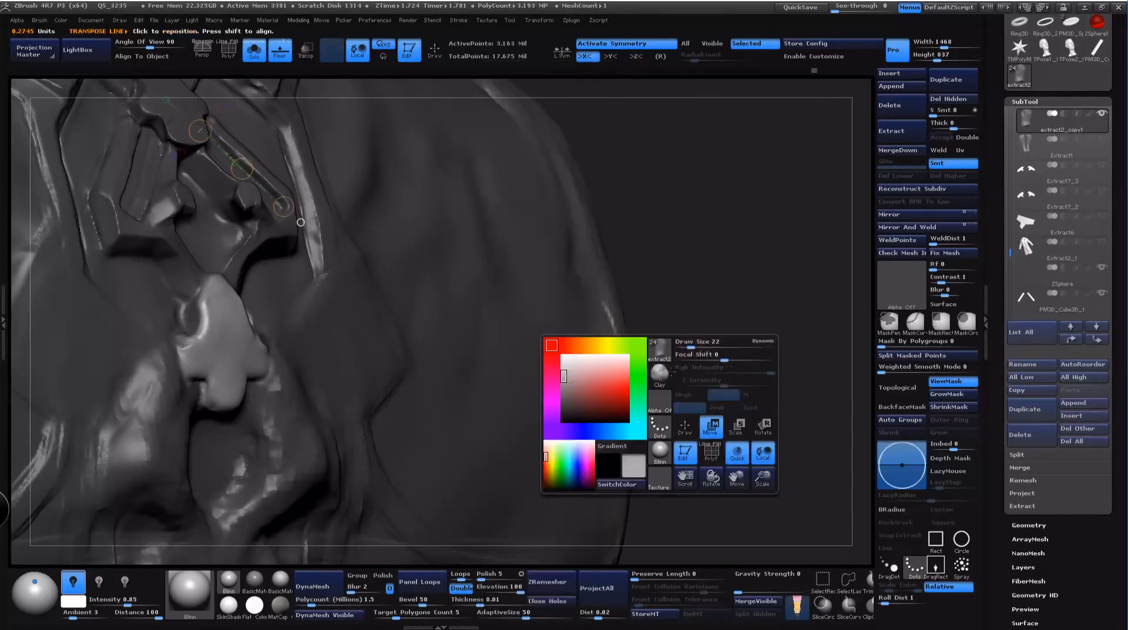
click(228, 353)
shift+drag(776, 277, 823, 282)
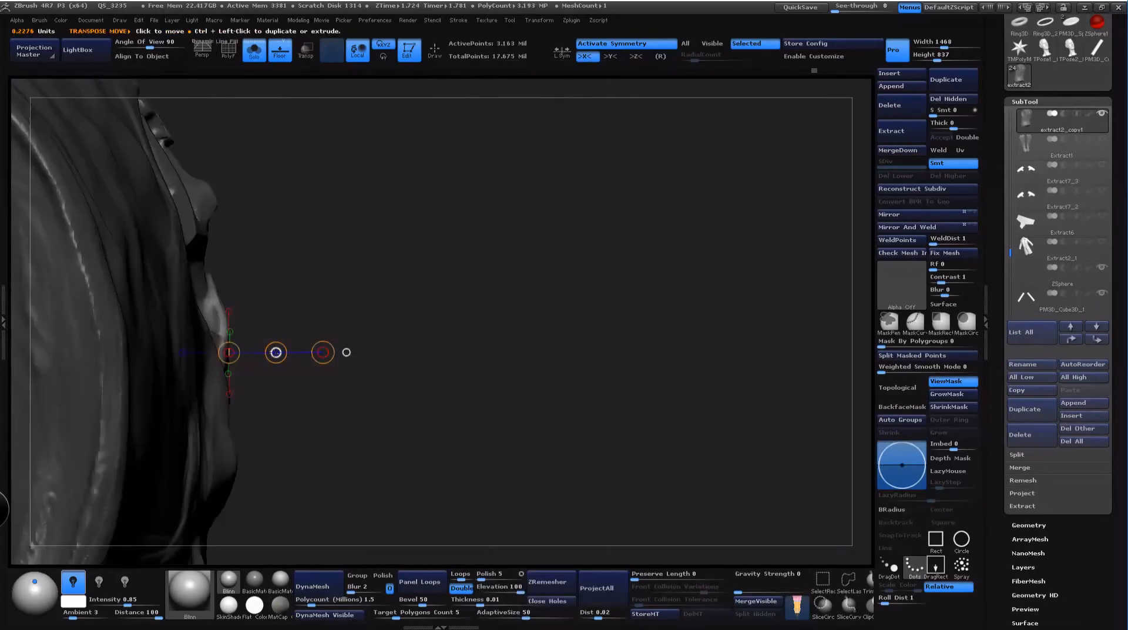
drag(275, 352, 297, 345)
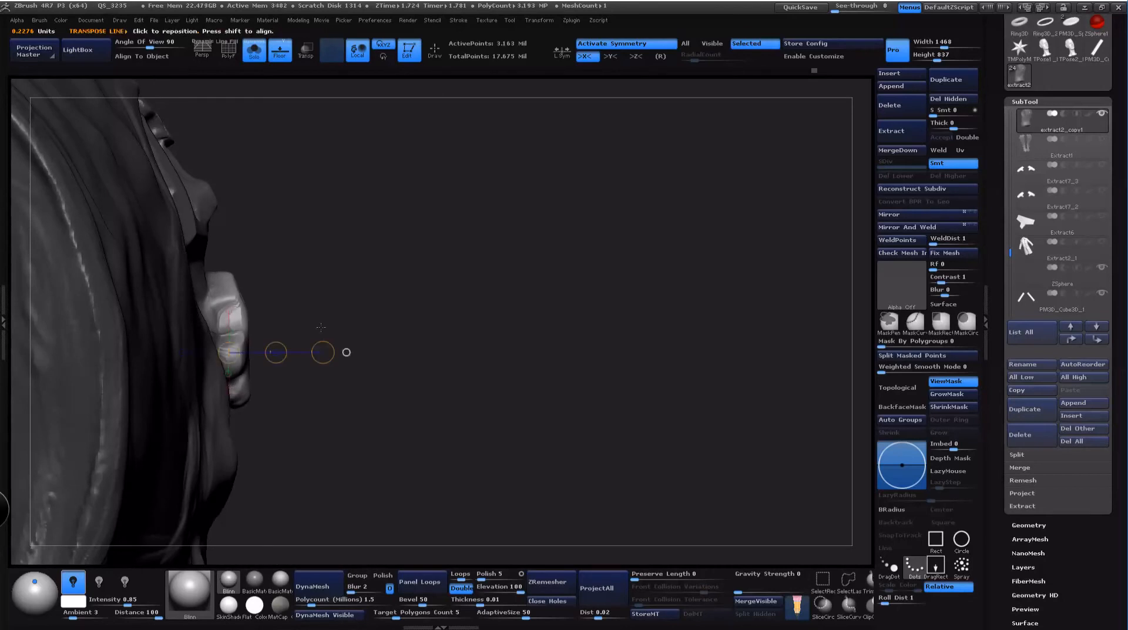
Step: Show the other subtools again and adjust the T-shaped segment's outward offset against the cables with Transpose Move
click(261, 49)
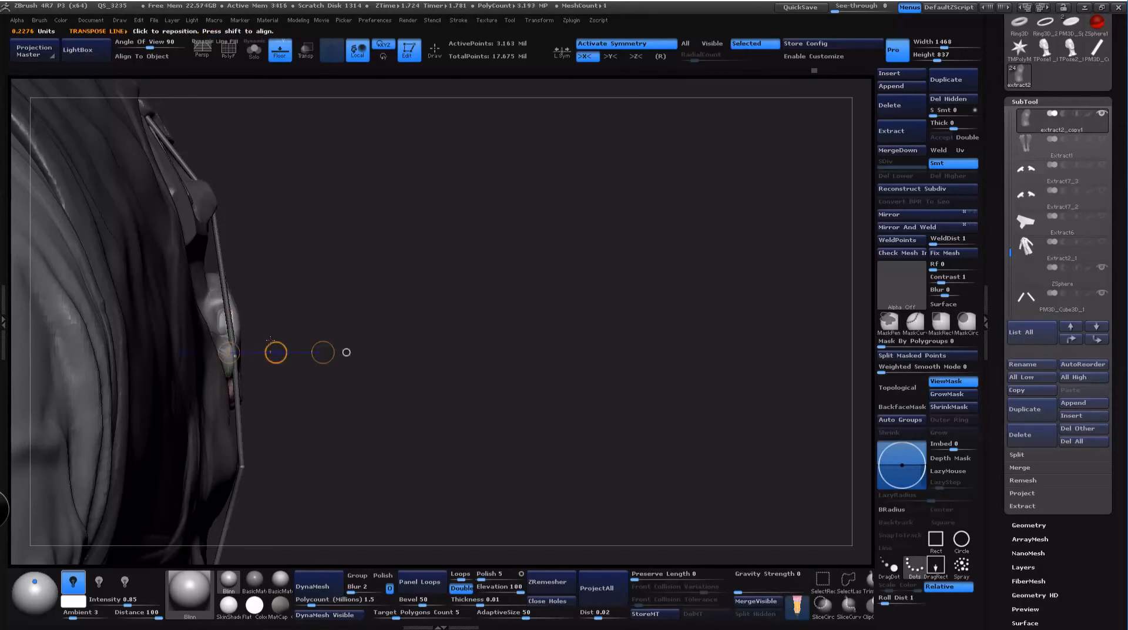
key(space)
click(448, 444)
drag(323, 352, 324, 342)
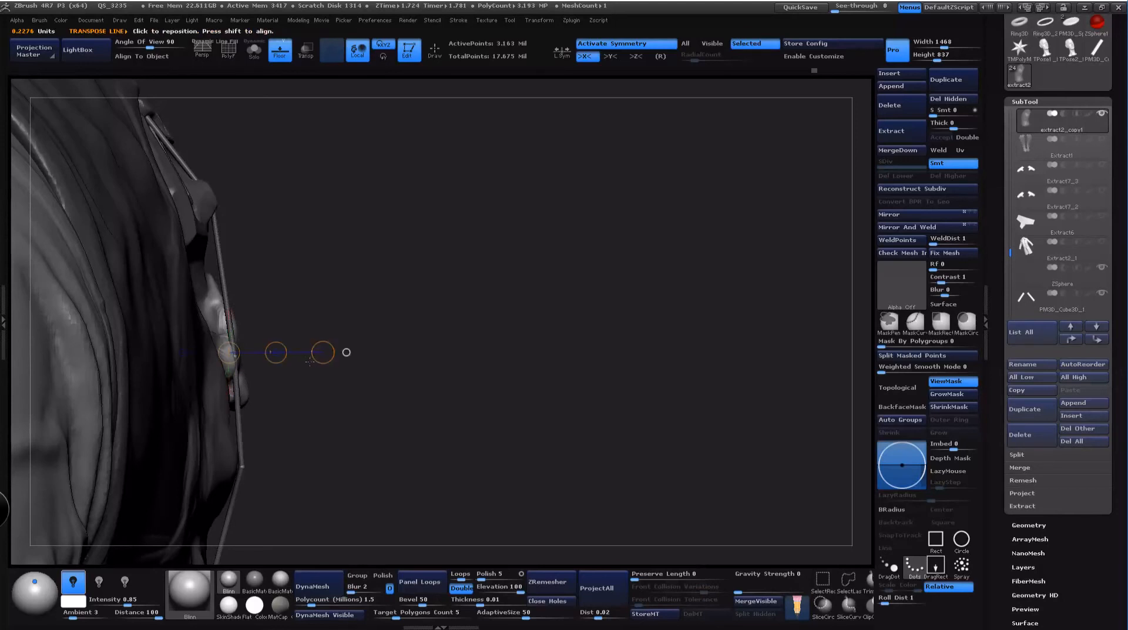
key(b)
key(space)
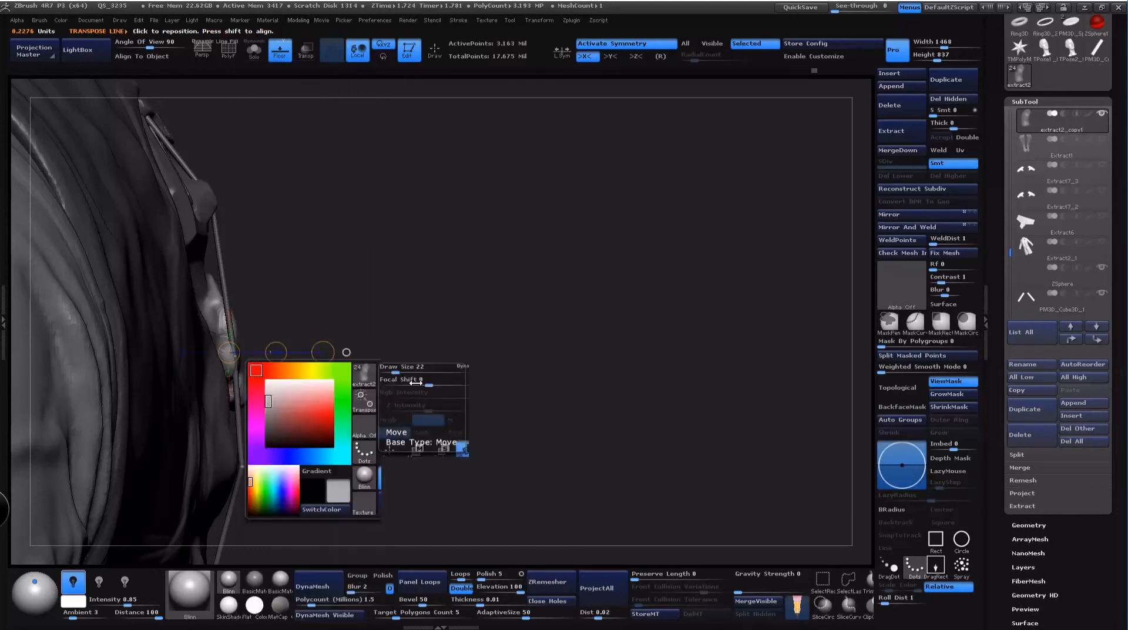
key(space)
click(524, 515)
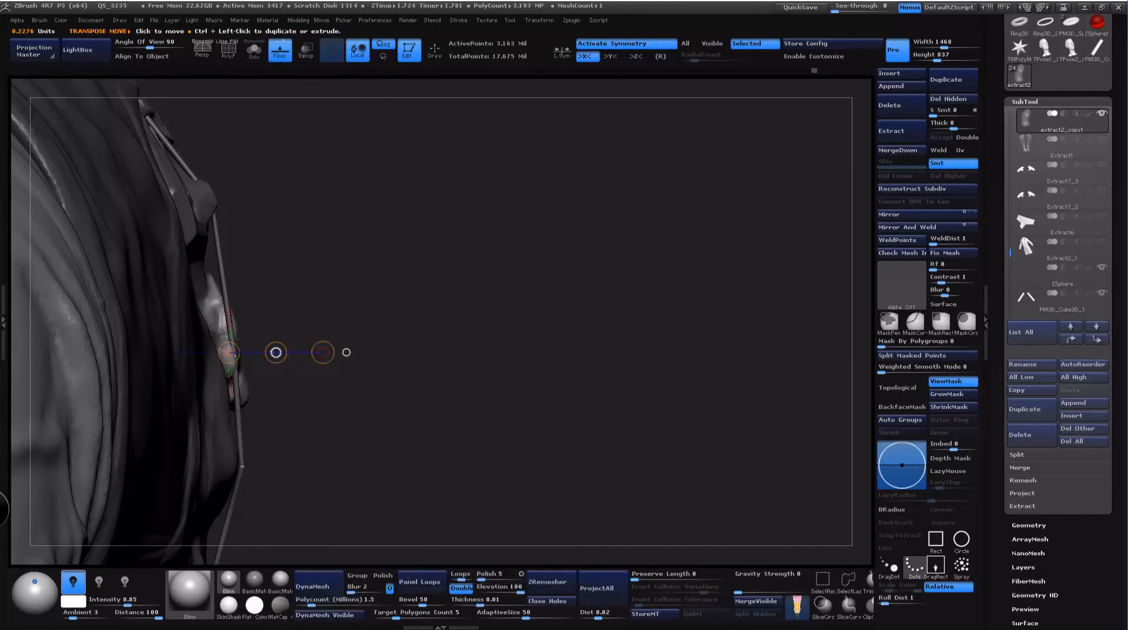
drag(276, 352, 277, 351)
drag(405, 314, 340, 302)
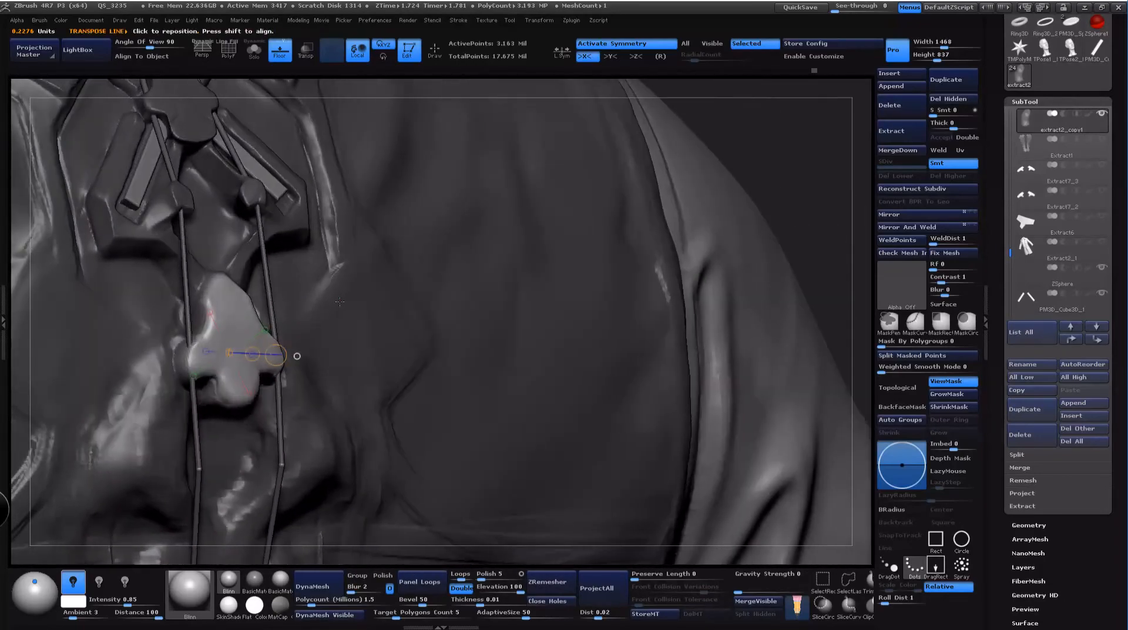
drag(771, 219, 620, 235)
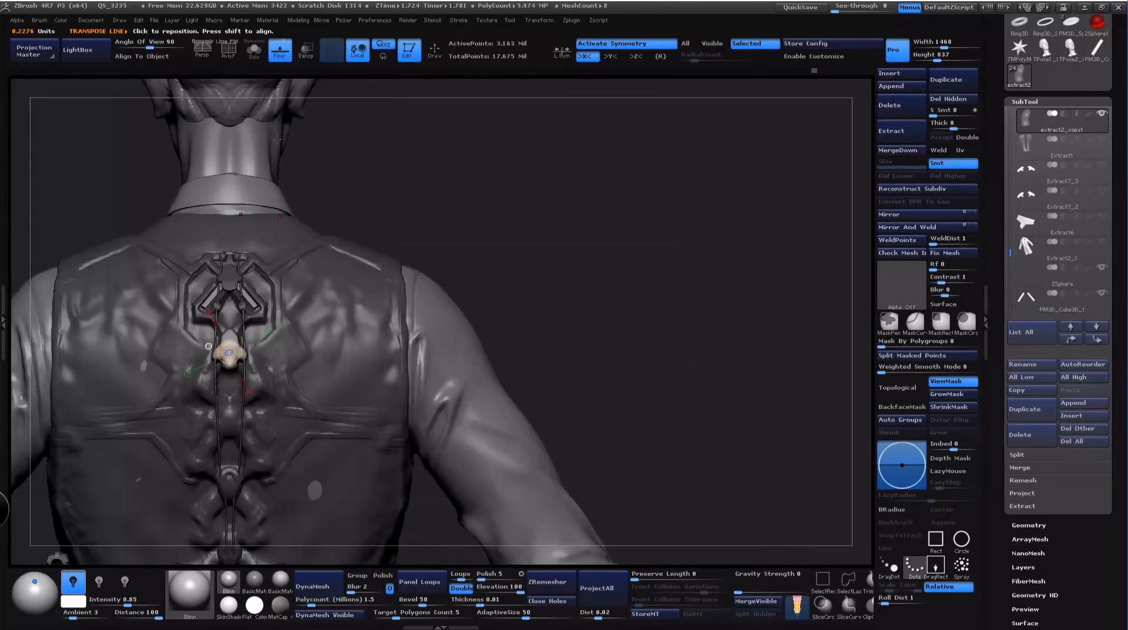
Step: Show the coat over the suit, compare it with the raised spine segment, and make Extract2_1 the active subtool
click(1102, 241)
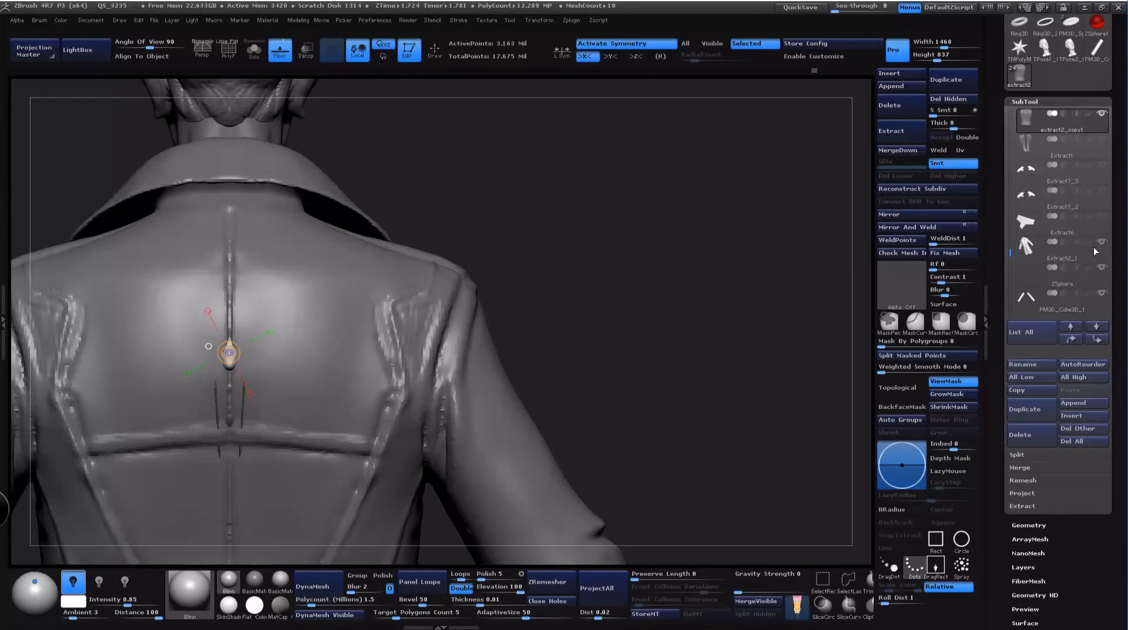
drag(556, 262, 252, 352)
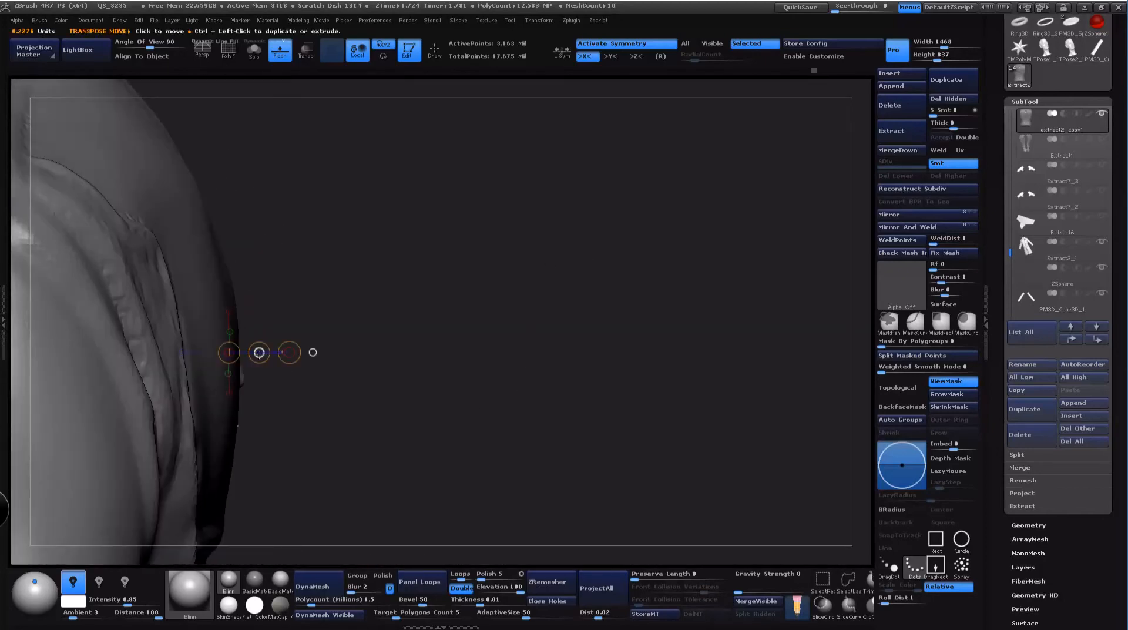
key(w)
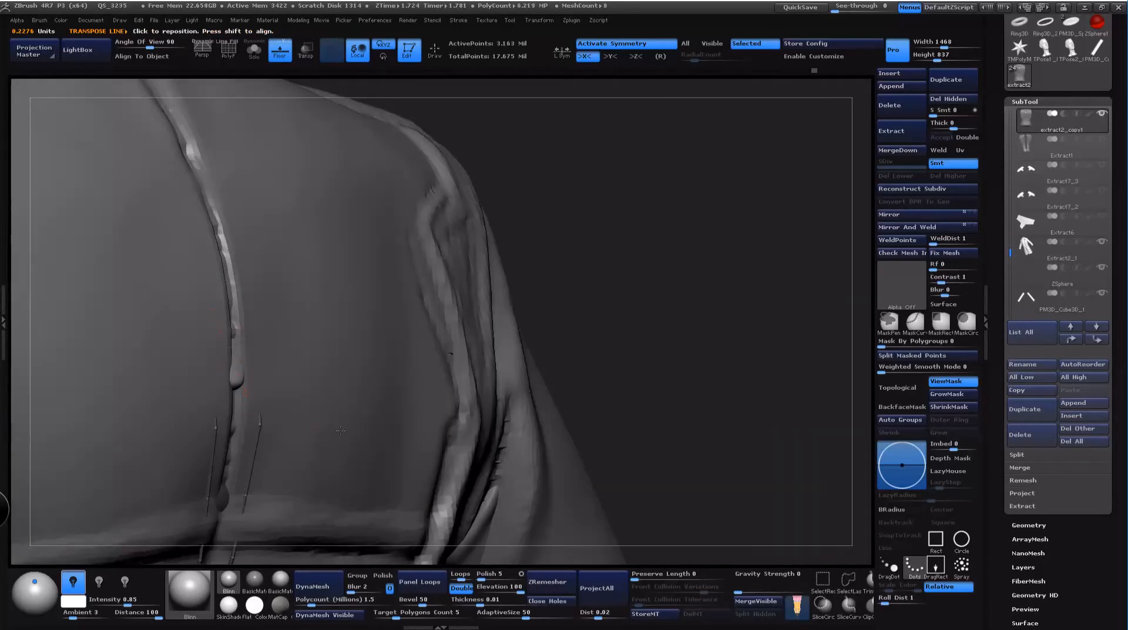
alt+click(340, 431)
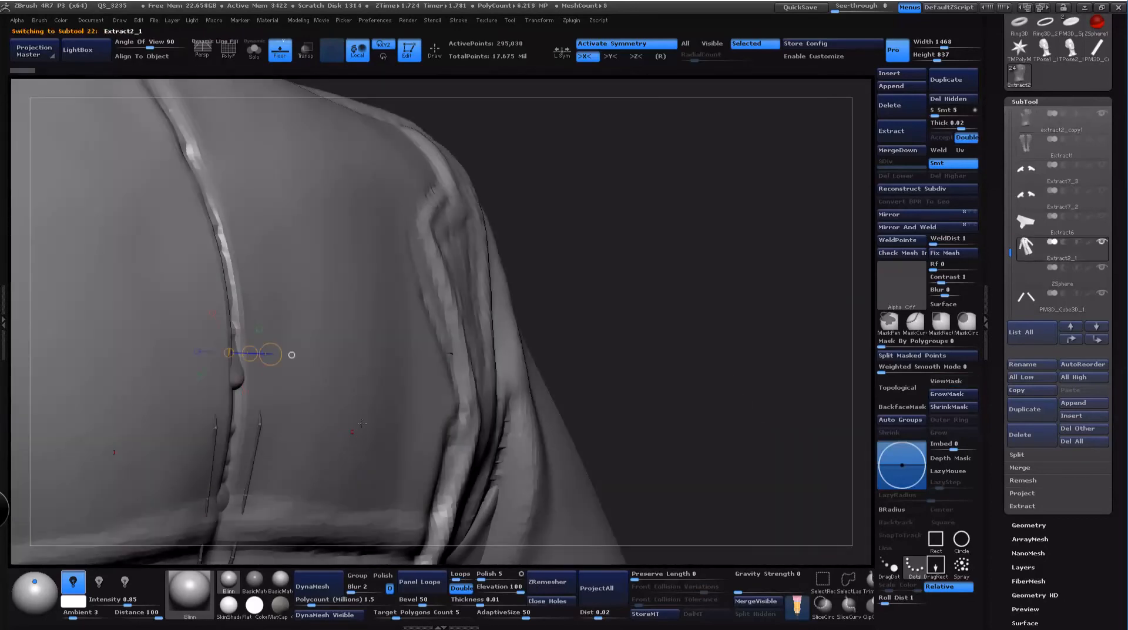
drag(623, 283, 600, 297)
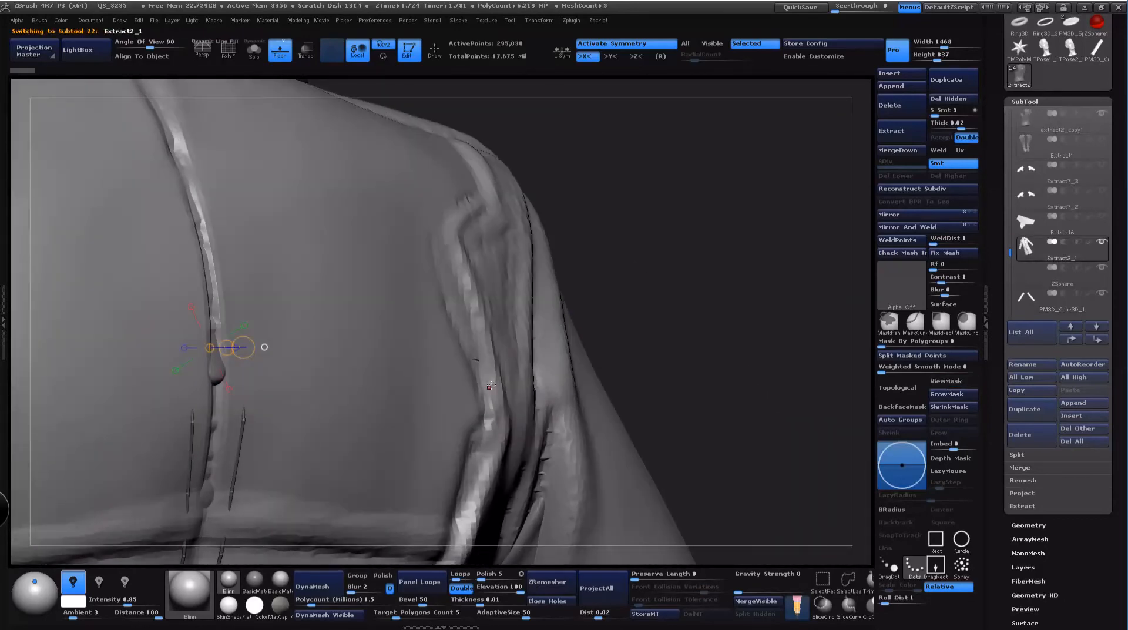
Step: Reshape the coat's upper back along its centre seam over the spine segment using the Move brush with an enlarged draw size
key(b)
key(m)
key(v)
key(2)
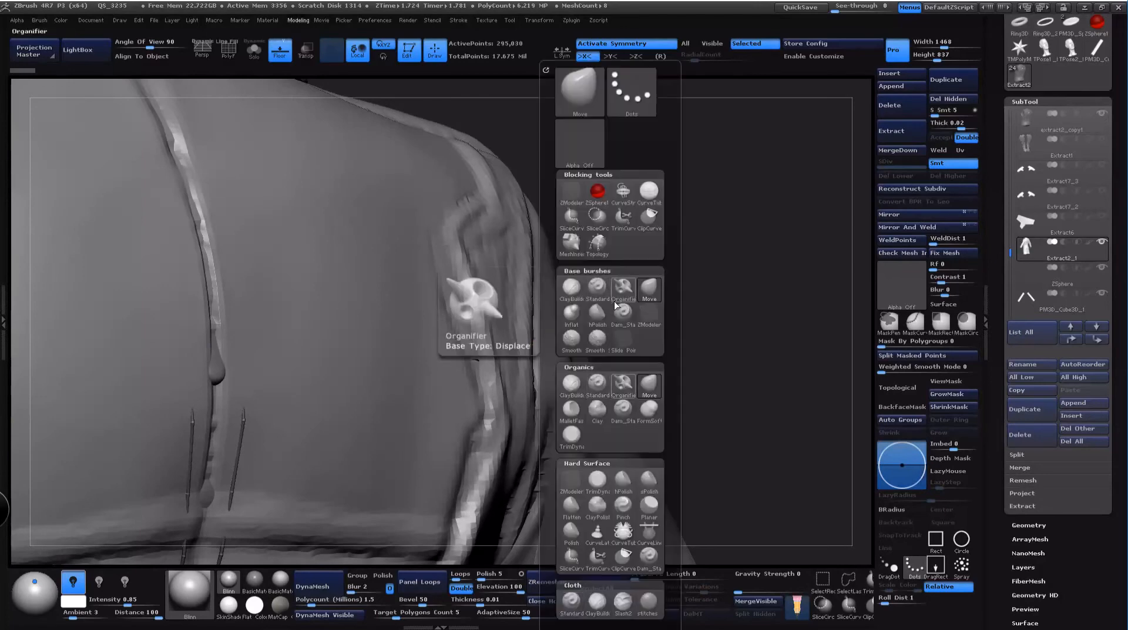
click(648, 283)
key(space)
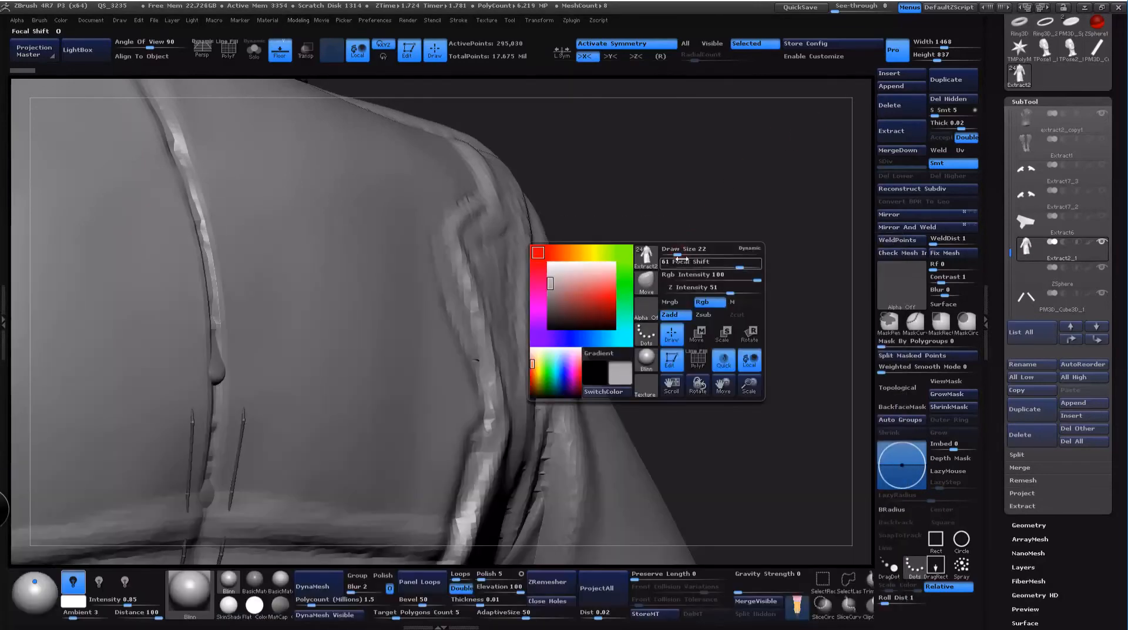
drag(682, 251, 743, 248)
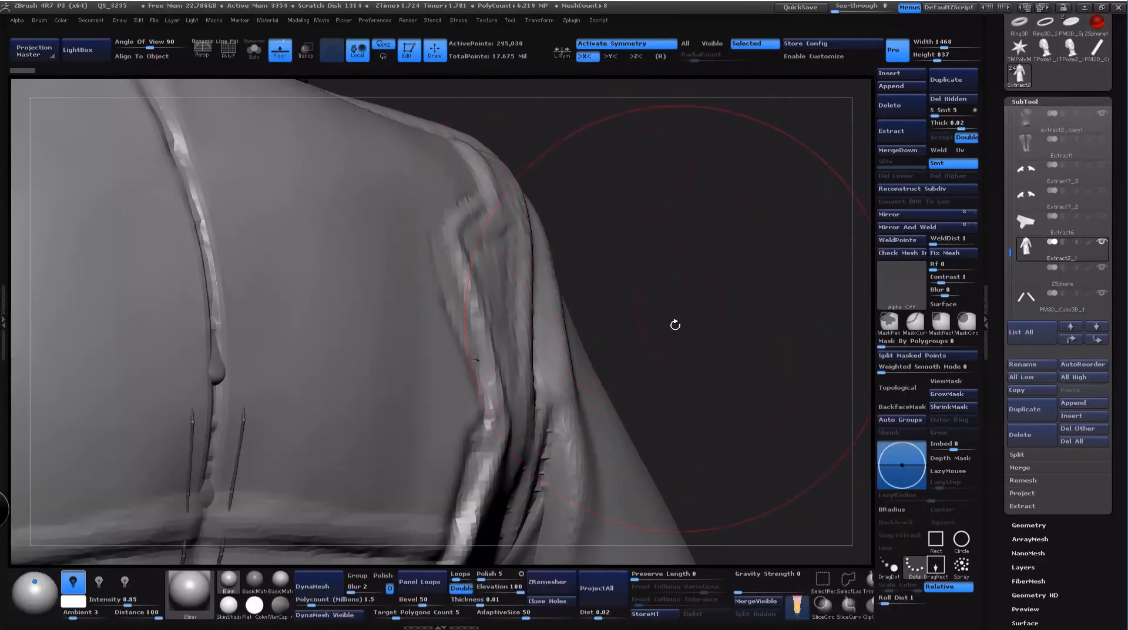
drag(676, 325, 579, 283)
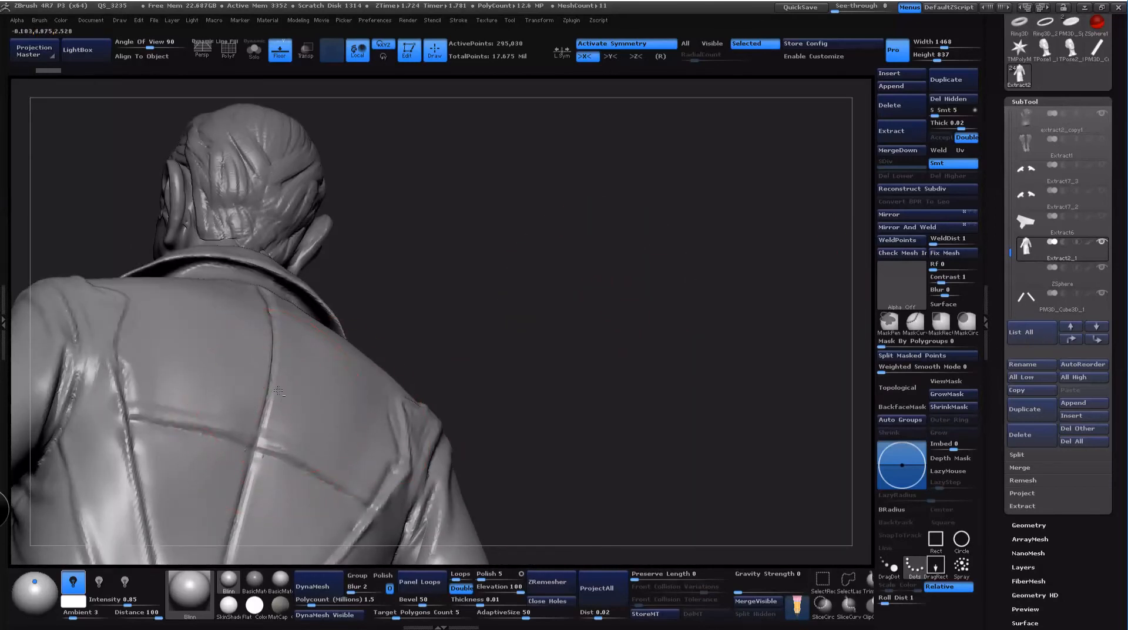
drag(278, 390, 280, 379)
mouse_move(445, 323)
mouse_down()
mouse_move(498, 254)
mouse_move(467, 255)
mouse_move(400, 333)
mouse_move(398, 406)
mouse_up()
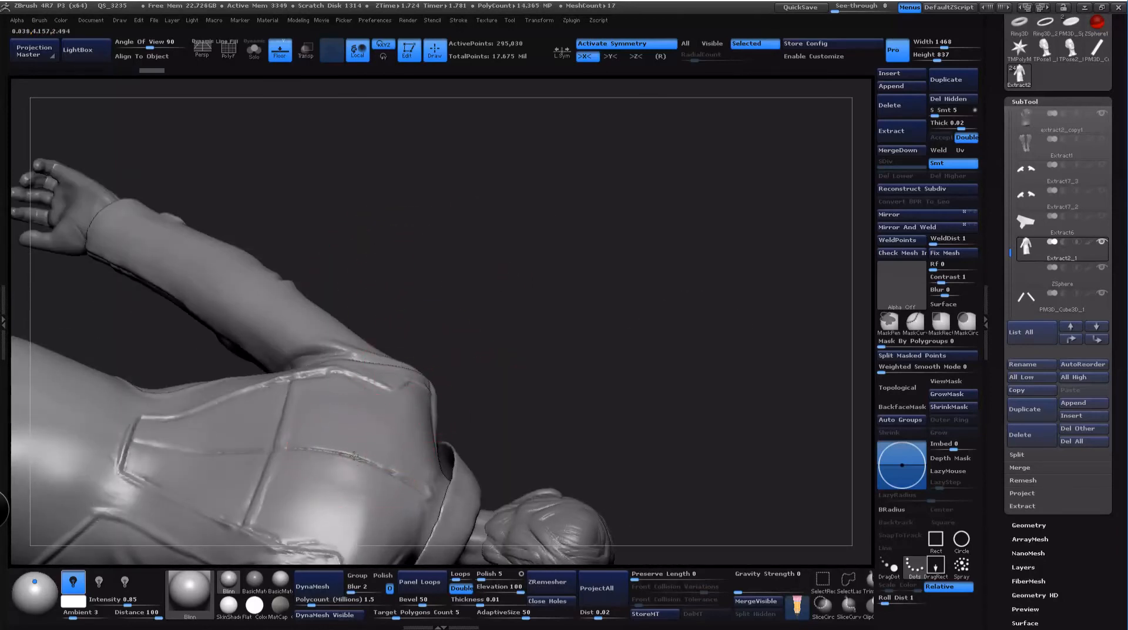
drag(355, 456, 331, 445)
drag(435, 337, 491, 384)
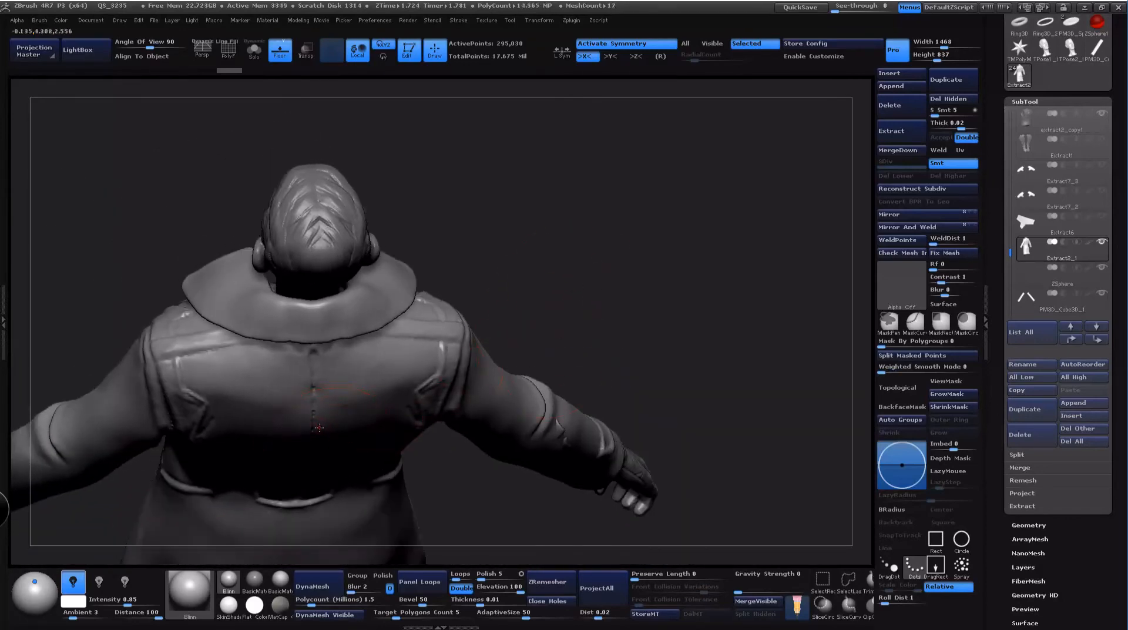
drag(575, 314, 608, 411)
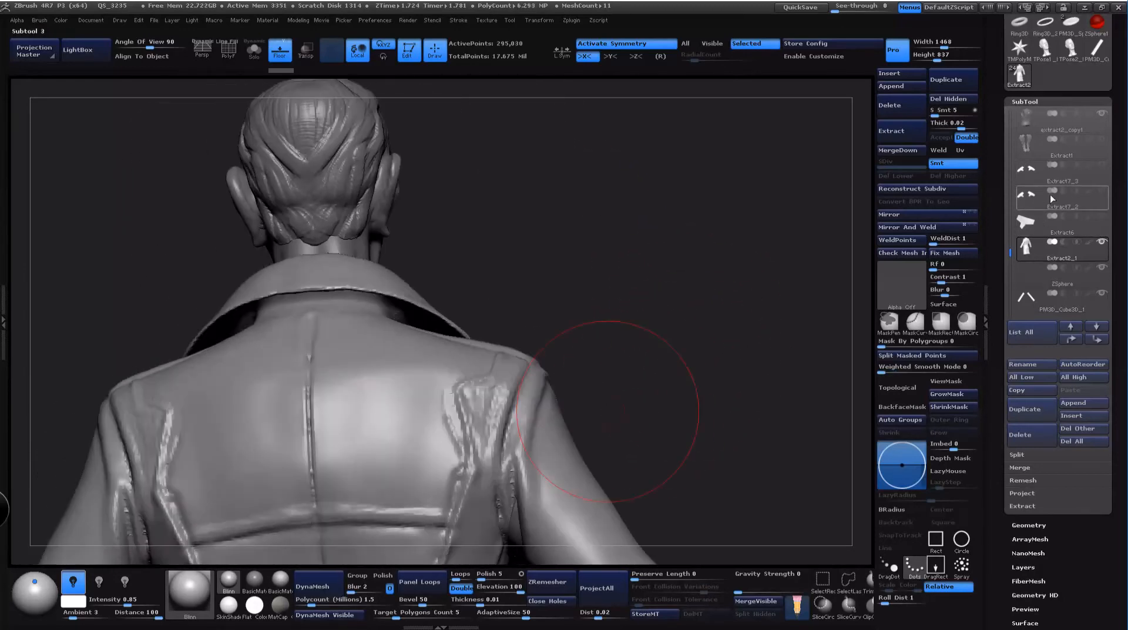
Step: Make extract2_copy1 the active subtool again and hide the coat to expose the spine
click(1039, 124)
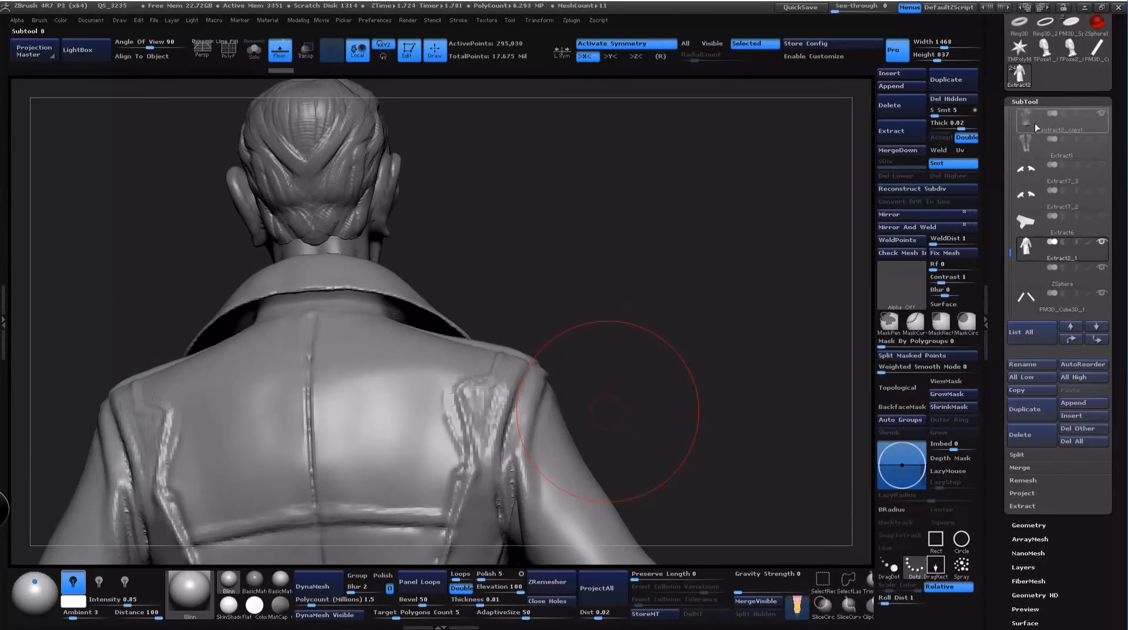
click(1101, 241)
drag(586, 343, 799, 300)
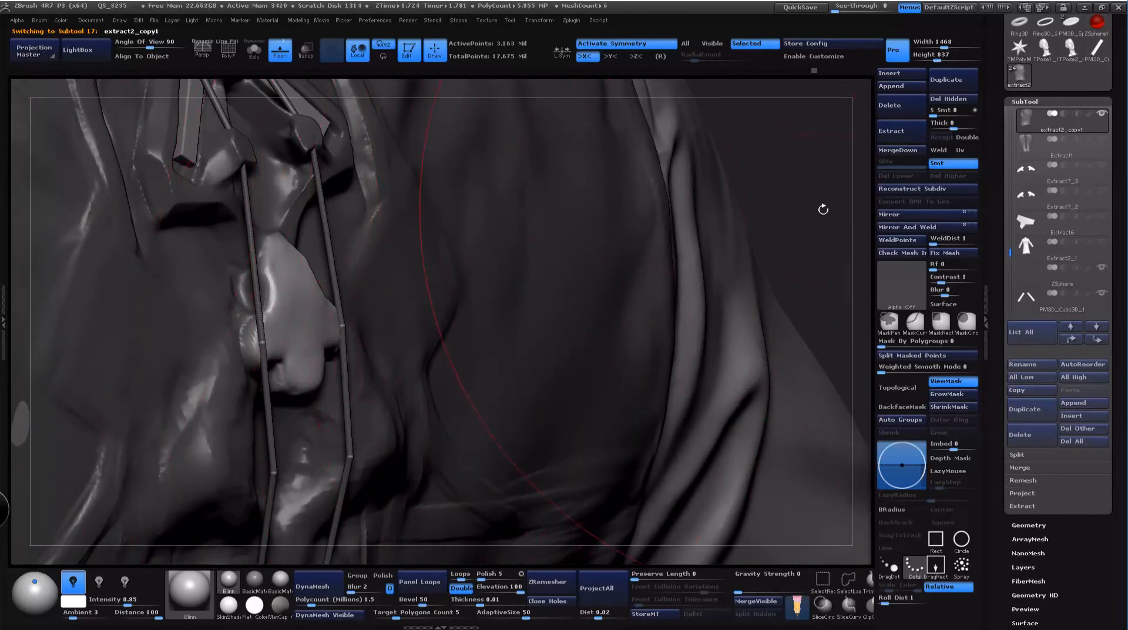
drag(823, 210, 758, 235)
Step: Flatten the outer face of the T-shaped spine segment between the cables with the hPolish brush
key(space)
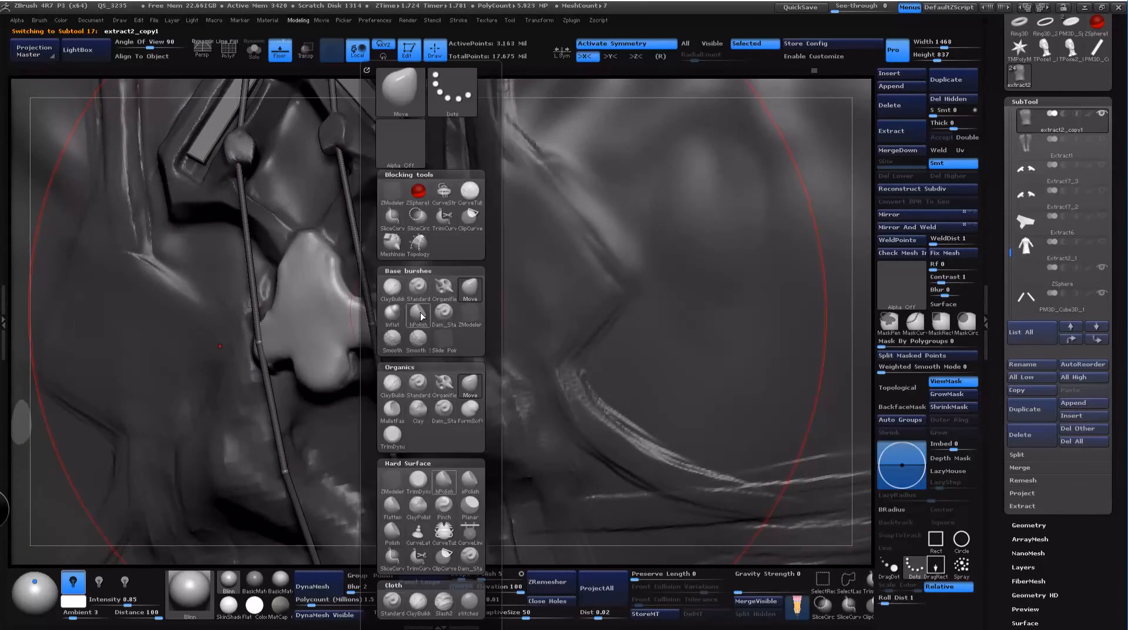
click(420, 312)
key(space)
mouse_move(326, 311)
mouse_down()
mouse_move(310, 310)
mouse_move(320, 312)
mouse_move(315, 284)
mouse_up()
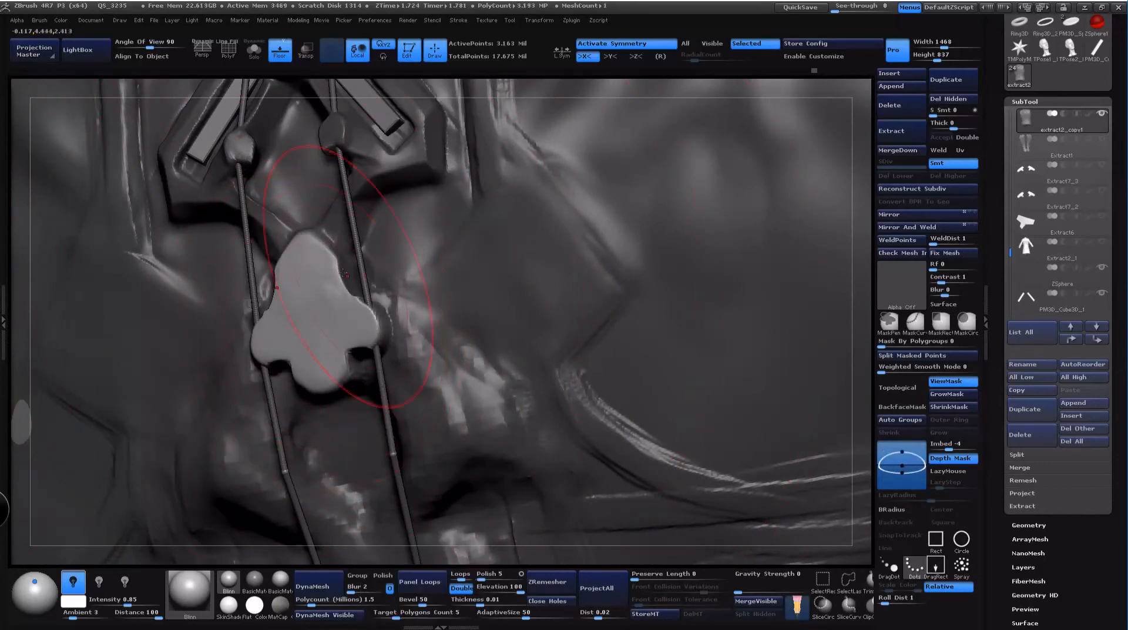
Step: Reshape the upper lobe of the second spine plate into a wider, rounder form with the Move brush
mouse_move(857, 157)
mouse_down()
mouse_move(821, 257)
mouse_move(665, 232)
mouse_up()
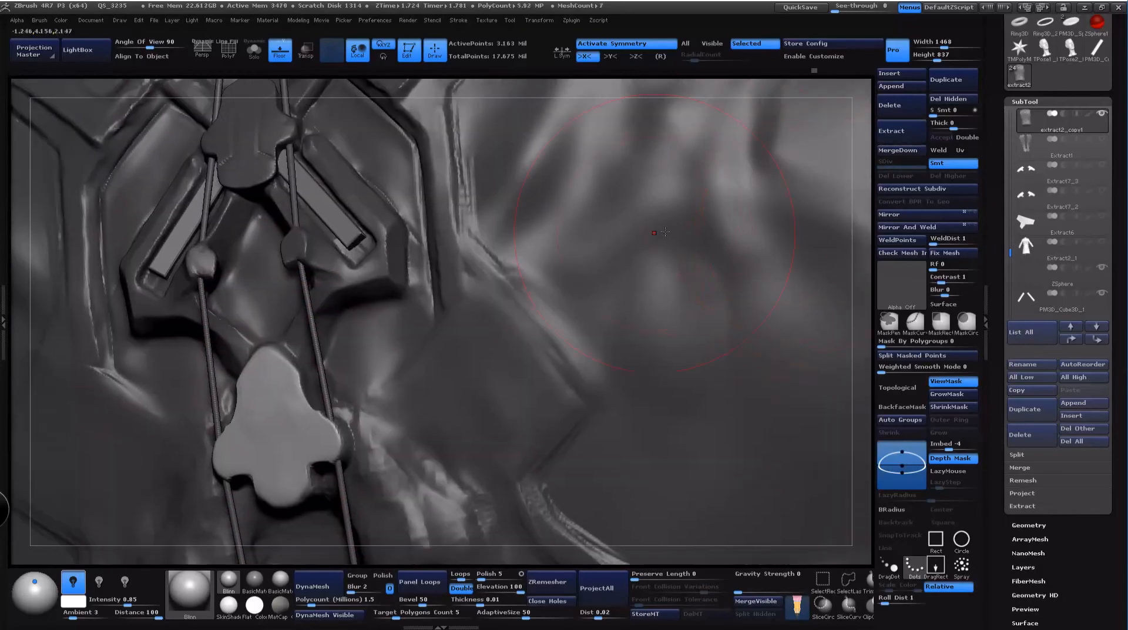
mouse_move(859, 202)
ctrl+right_down()
mouse_move(858, 274)
mouse_move(851, 195)
mouse_move(766, 117)
ctrl+right_up()
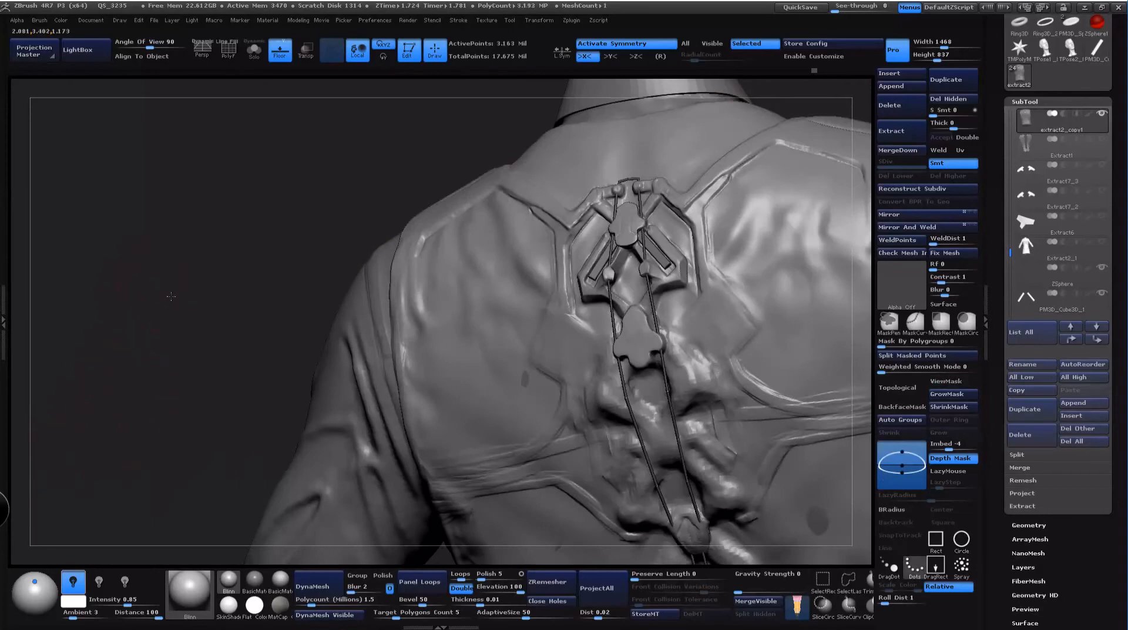
ctrl+right_drag(118, 411, 69, 551)
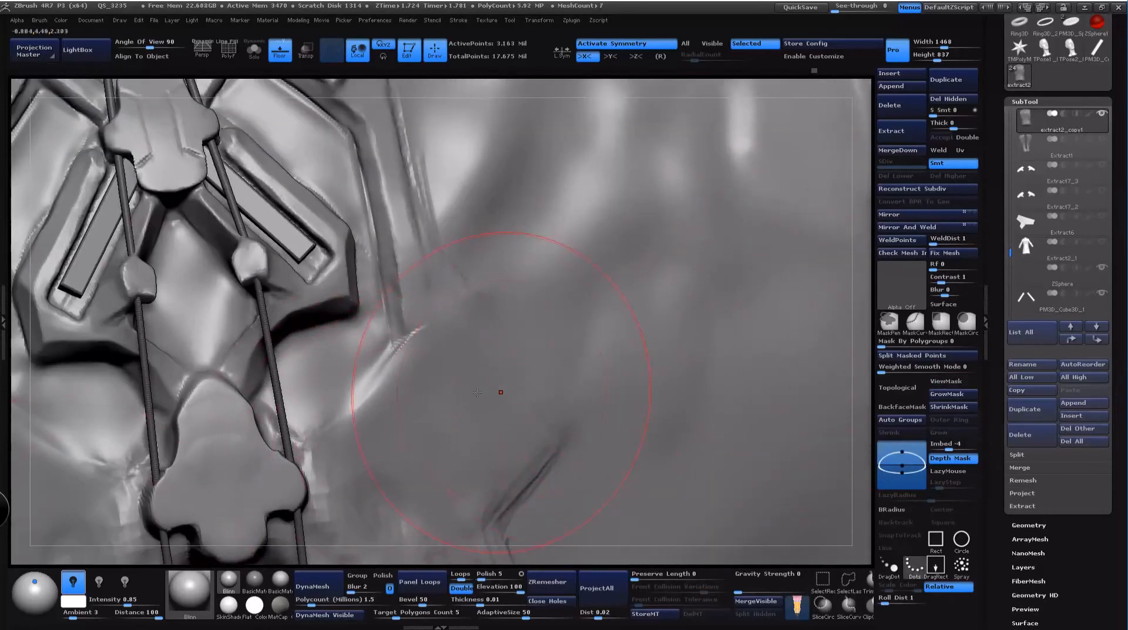
key(space)
click(487, 385)
drag(854, 360, 834, 370)
key(space)
drag(238, 426, 242, 430)
key(space)
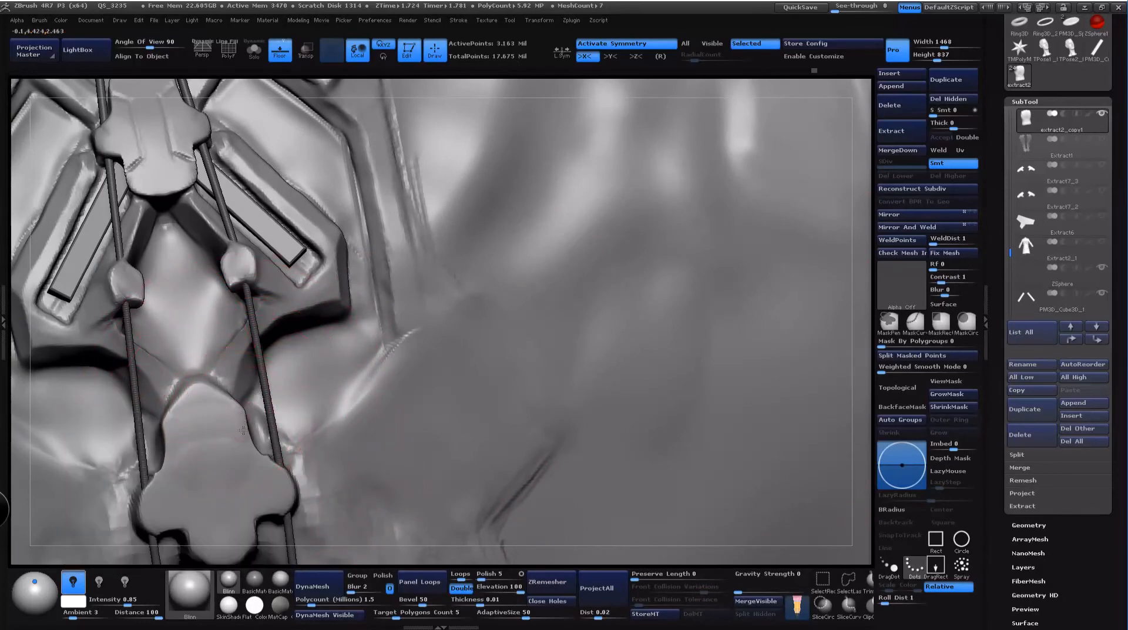
alt+drag(856, 330, 852, 302)
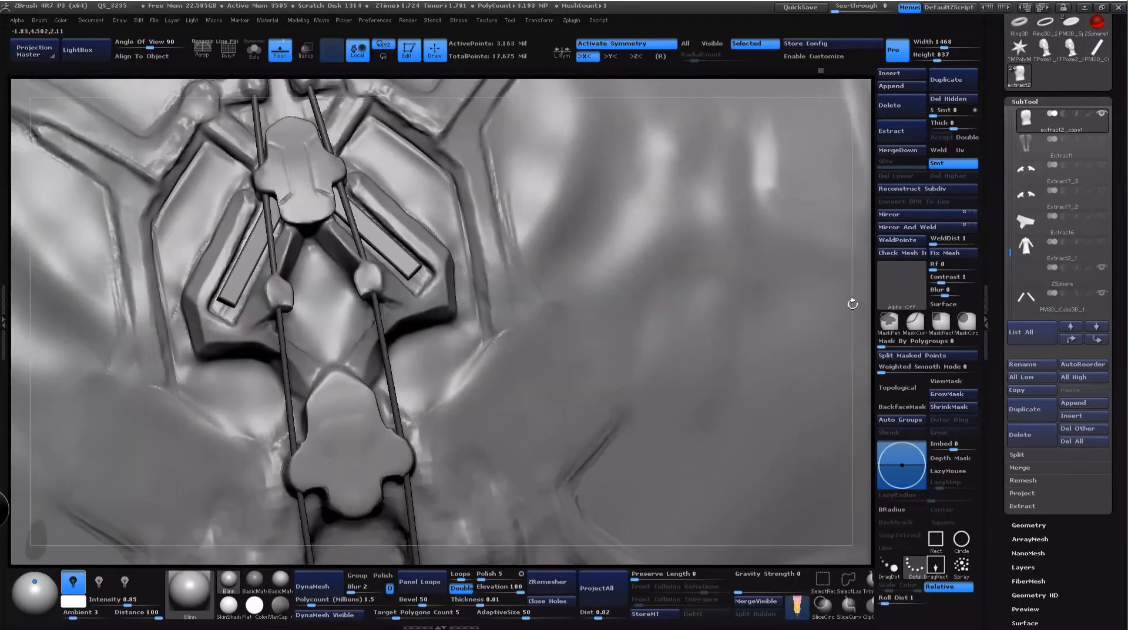
mouse_move(352, 380)
mouse_down()
mouse_move(363, 382)
mouse_move(333, 365)
mouse_up()
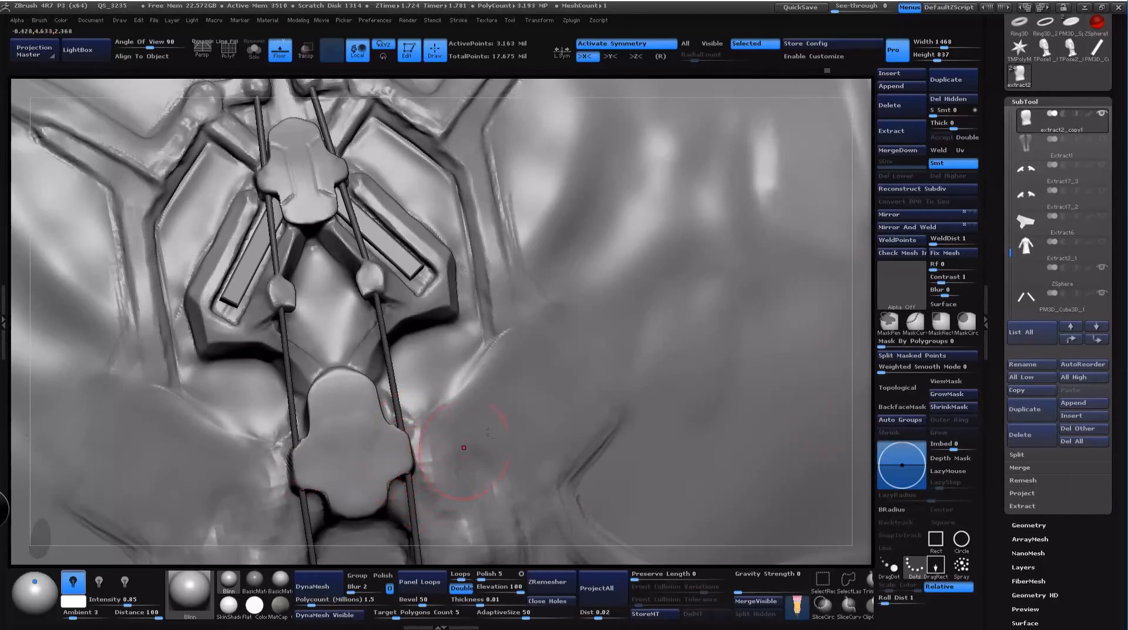
Step: Nudge the second spine plate's side edge beside the cable and set the model colour to near white
alt+drag(858, 391, 855, 438)
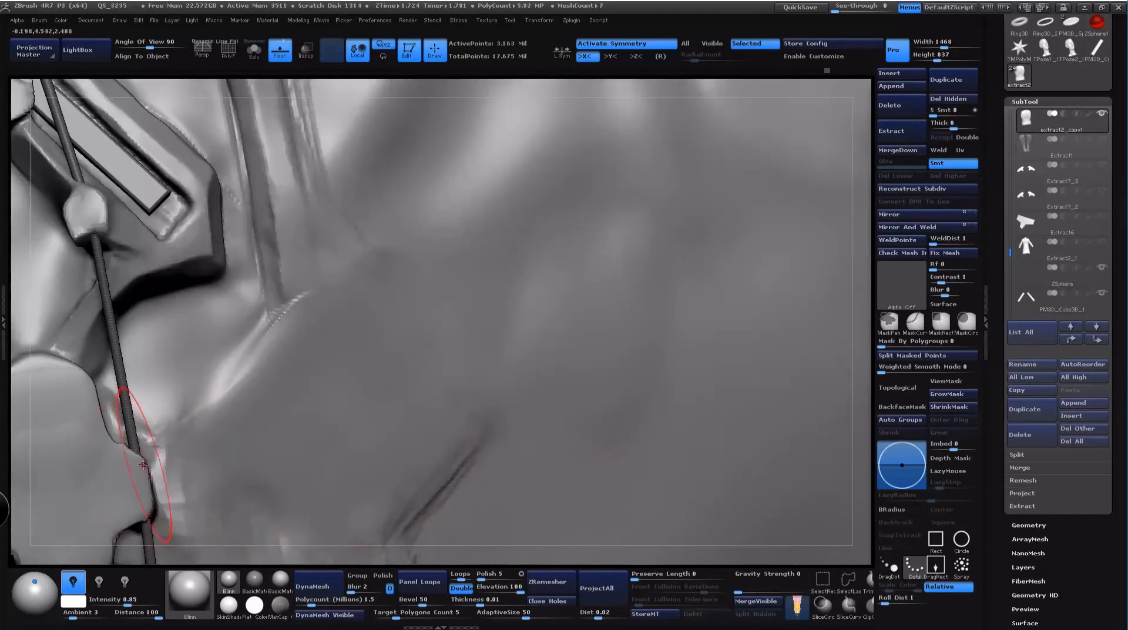
drag(144, 464, 144, 462)
key(space)
click(125, 445)
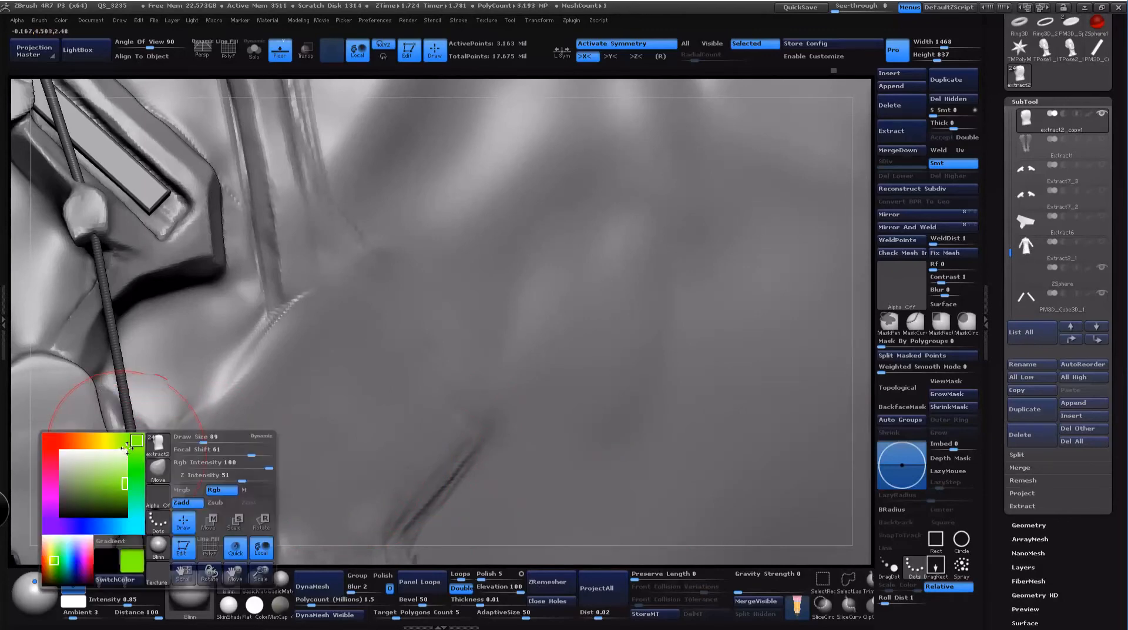
key(space)
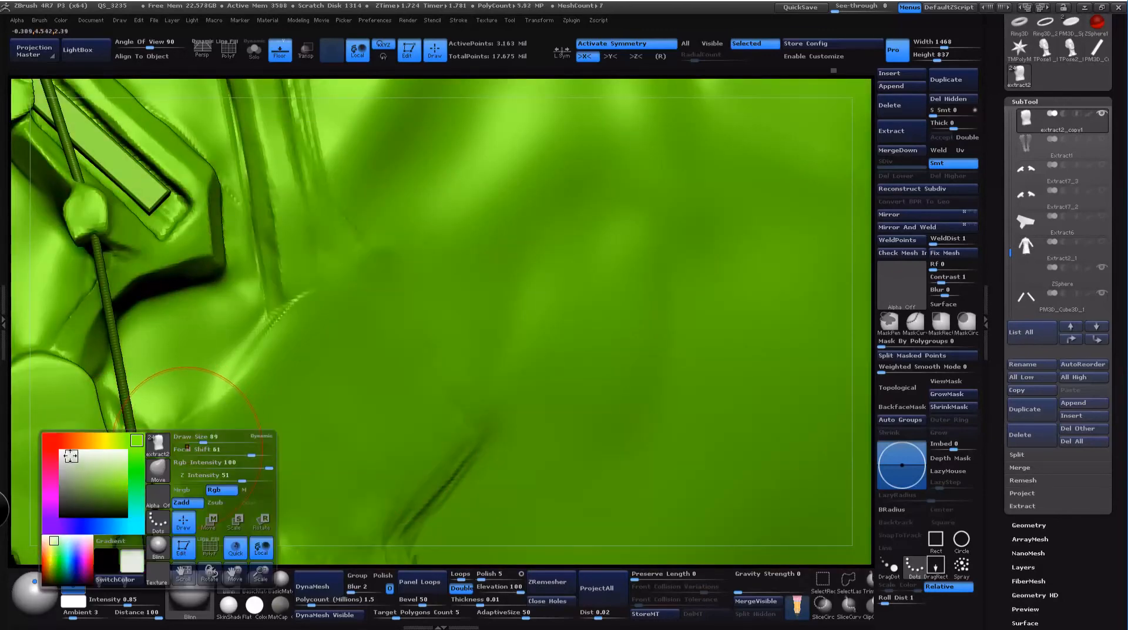
click(66, 453)
Step: Refine the second spine plate's side notch under the cable with a smaller Move brush
key(space)
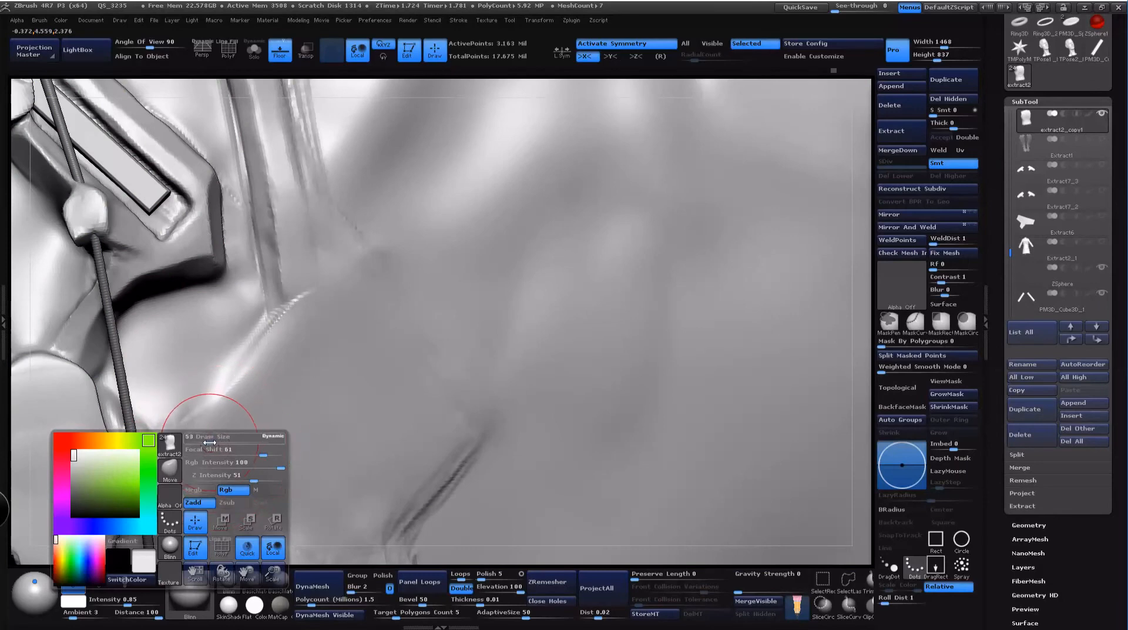
drag(142, 459, 120, 449)
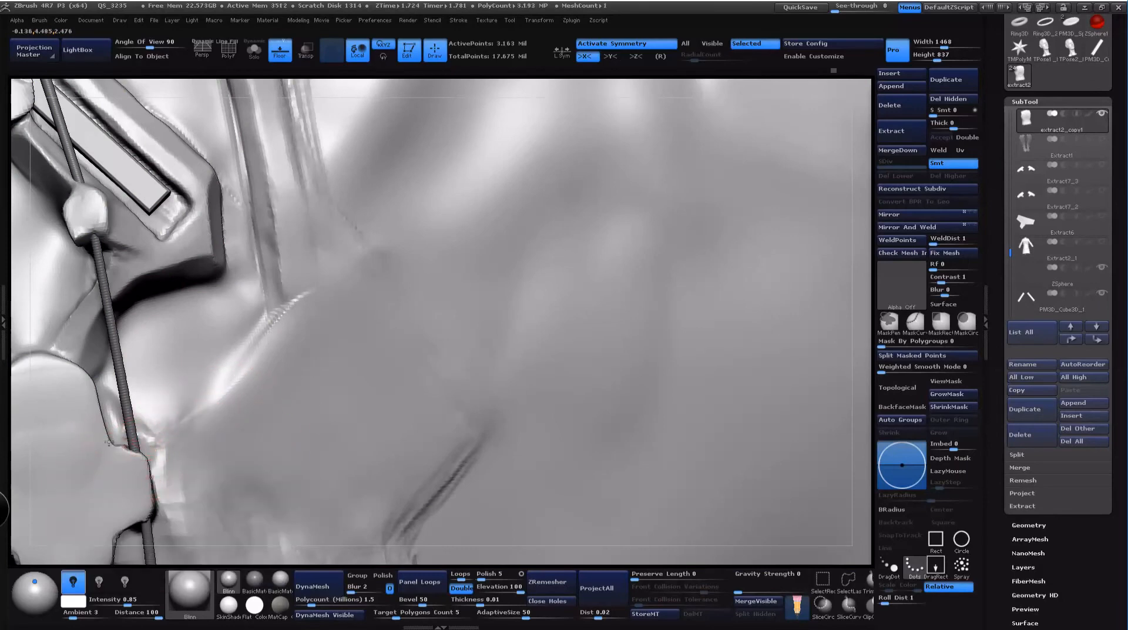
alt+drag(329, 87, 687, 64)
alt+drag(134, 557, 126, 388)
alt+drag(764, 138, 821, 31)
mouse_move(778, 188)
mouse_down()
mouse_move(829, 175)
mouse_move(731, 314)
mouse_up()
Step: Build up a raised vertical ridge along the centre of the second spine plate with the ClayBuildup brush
key(space)
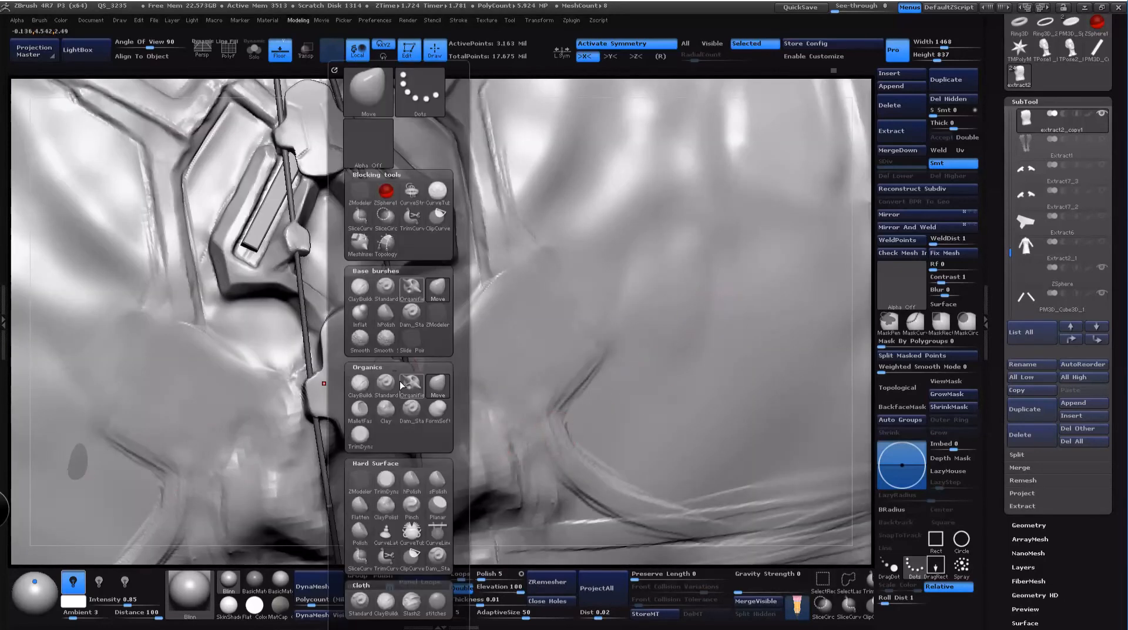
click(364, 389)
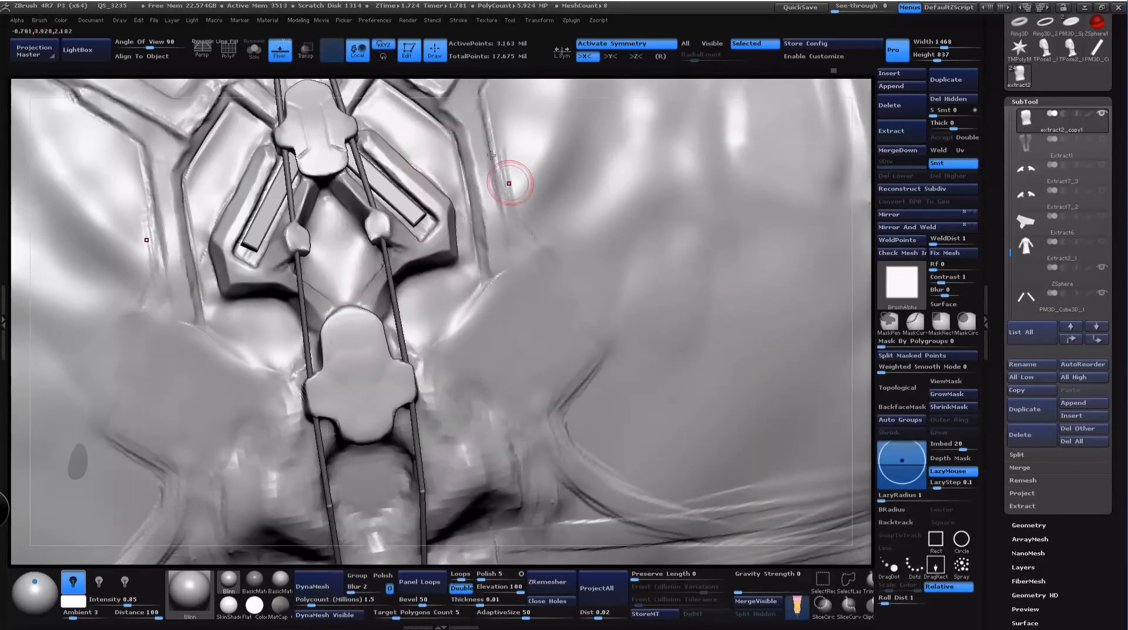
key(space)
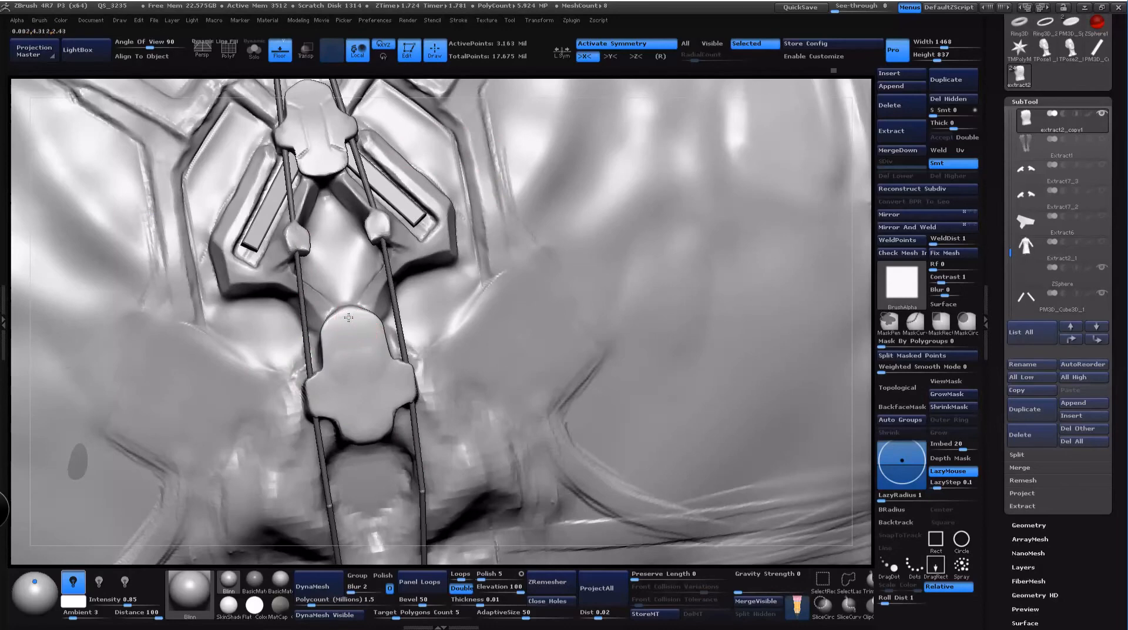
mouse_move(359, 357)
mouse_down()
mouse_move(357, 429)
mouse_move(368, 440)
mouse_move(377, 341)
mouse_up()
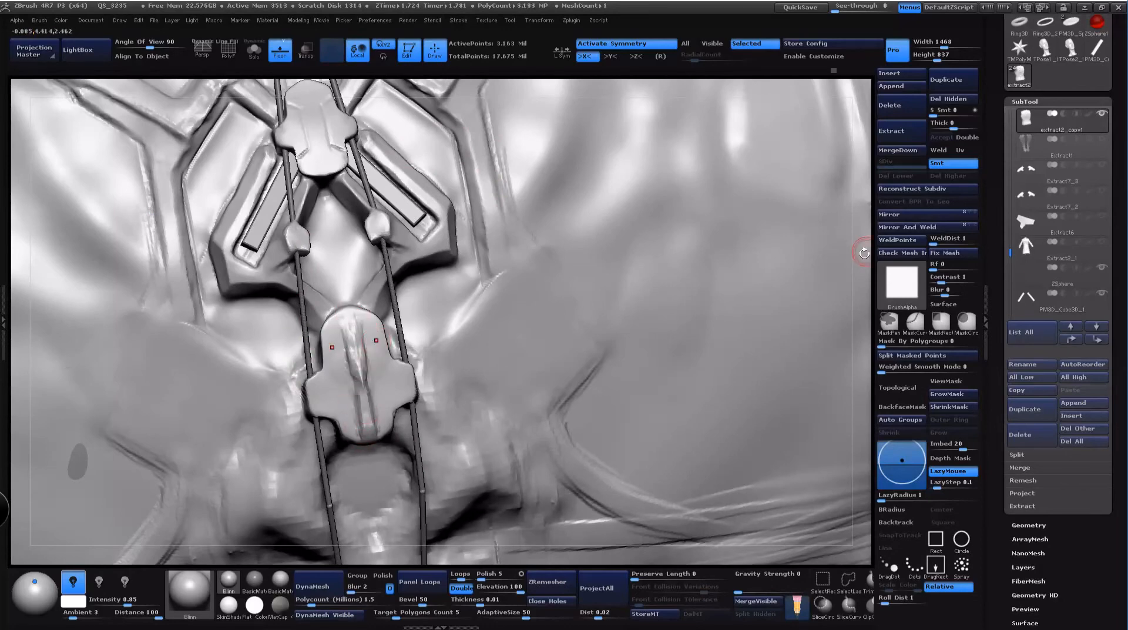
alt+drag(865, 253, 791, 223)
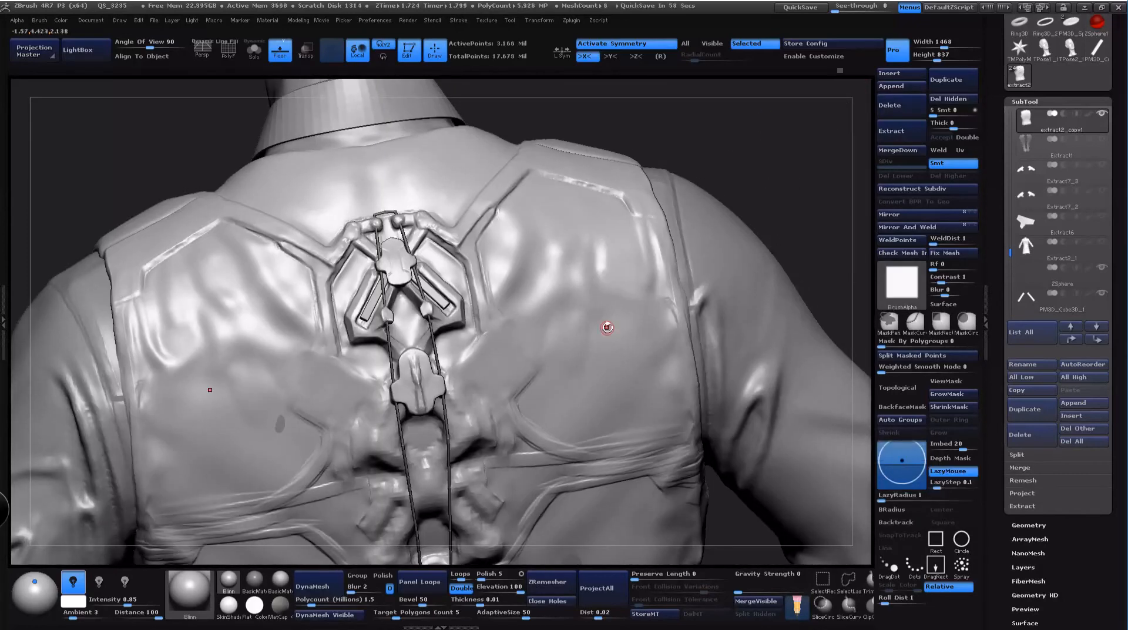
alt+drag(778, 160, 652, 282)
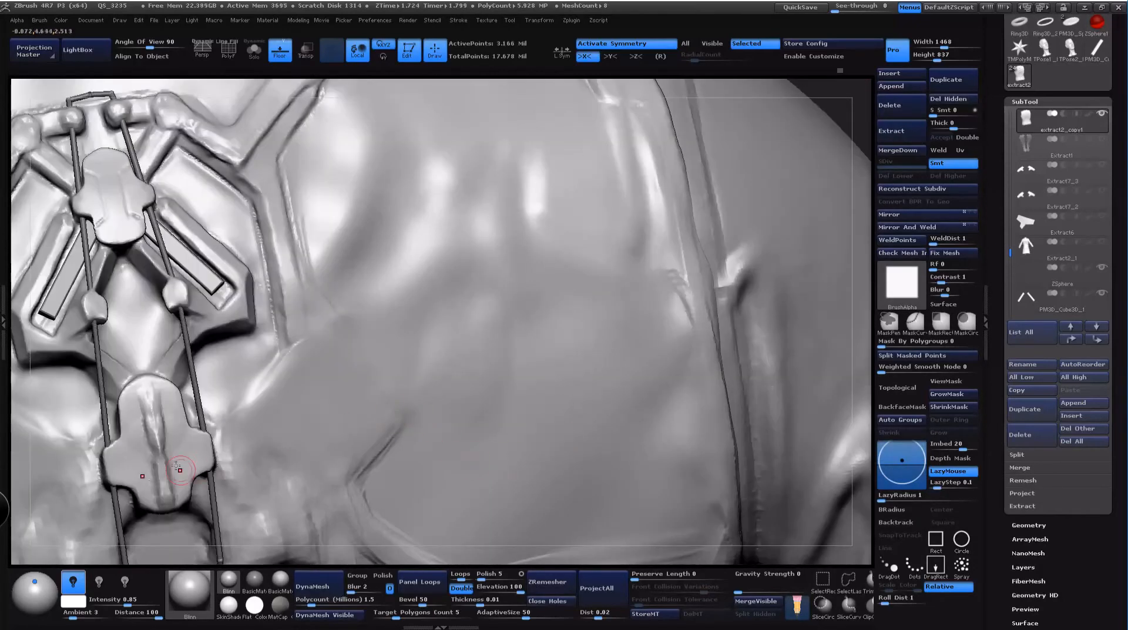
key(space)
mouse_move(180, 442)
mouse_down()
mouse_move(197, 441)
mouse_move(170, 445)
mouse_move(162, 420)
mouse_move(172, 494)
mouse_move(169, 464)
mouse_up()
Step: Flatten the second spine plate's ridge into clean bevelled facets with the hPolish brush, enlarging the brush for broader strokes
drag(861, 224, 848, 201)
key(b)
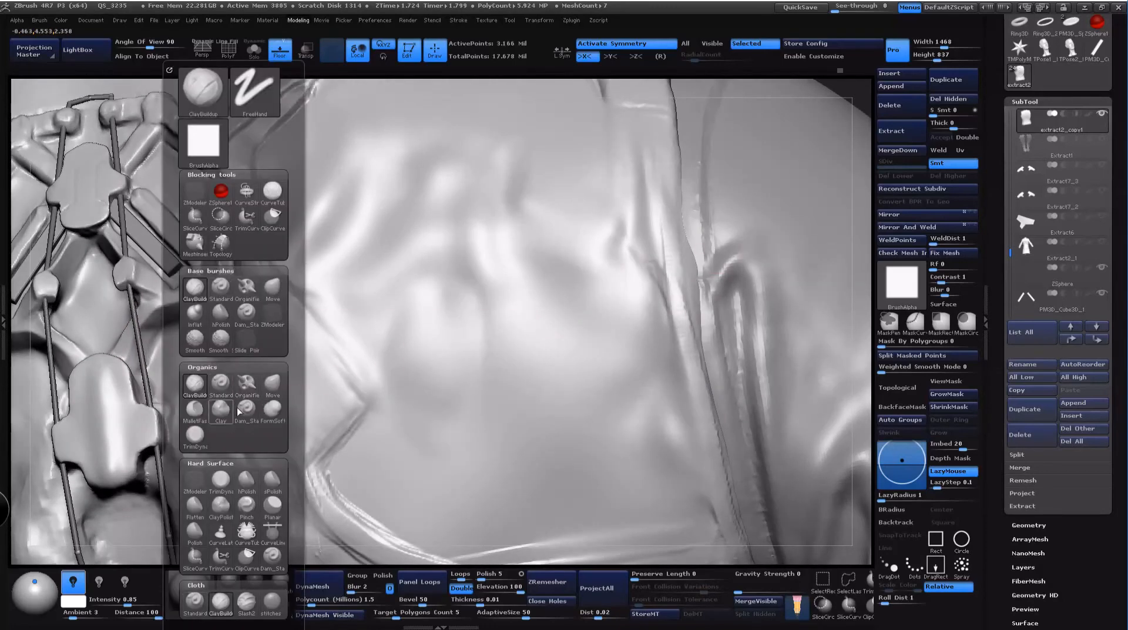
click(228, 320)
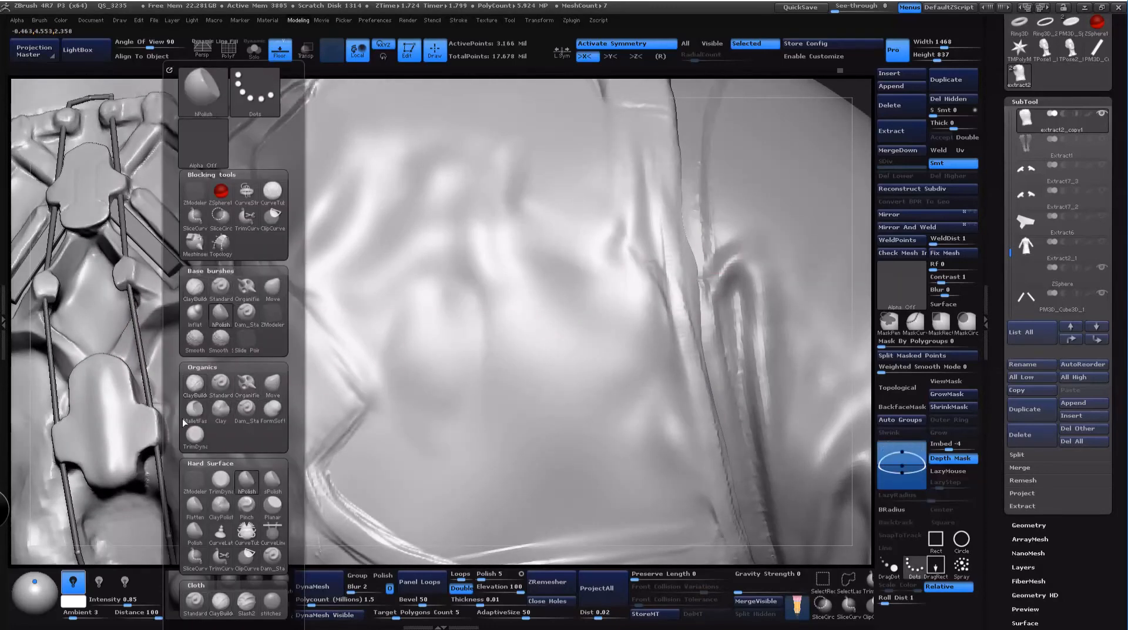
mouse_move(114, 372)
mouse_down()
mouse_move(124, 463)
mouse_move(118, 453)
mouse_up()
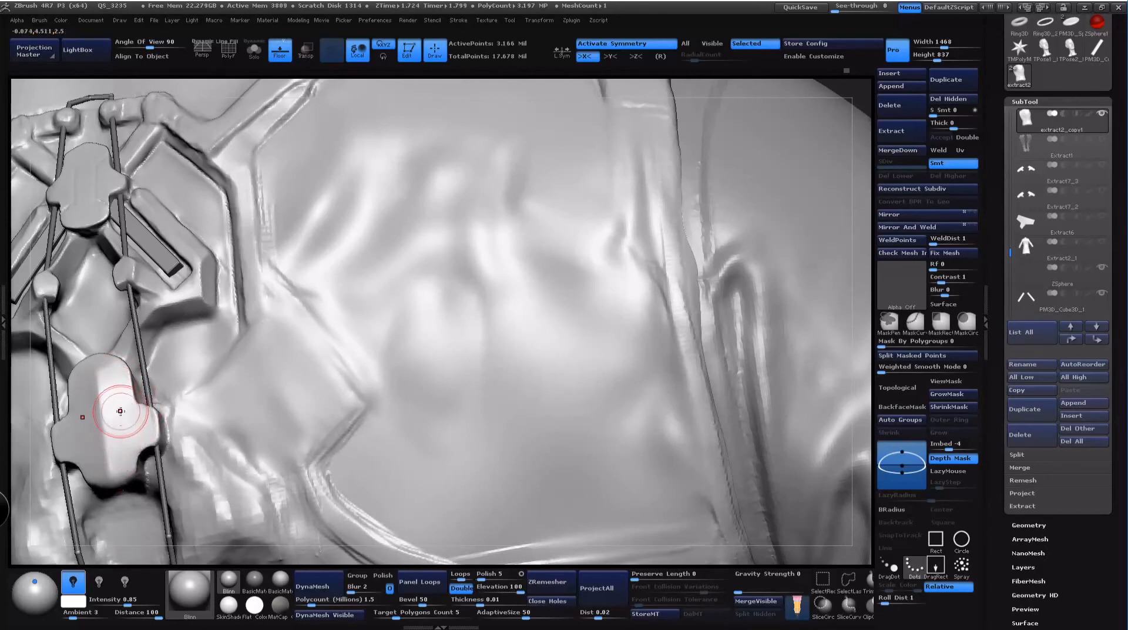
key(space)
drag(161, 416, 196, 415)
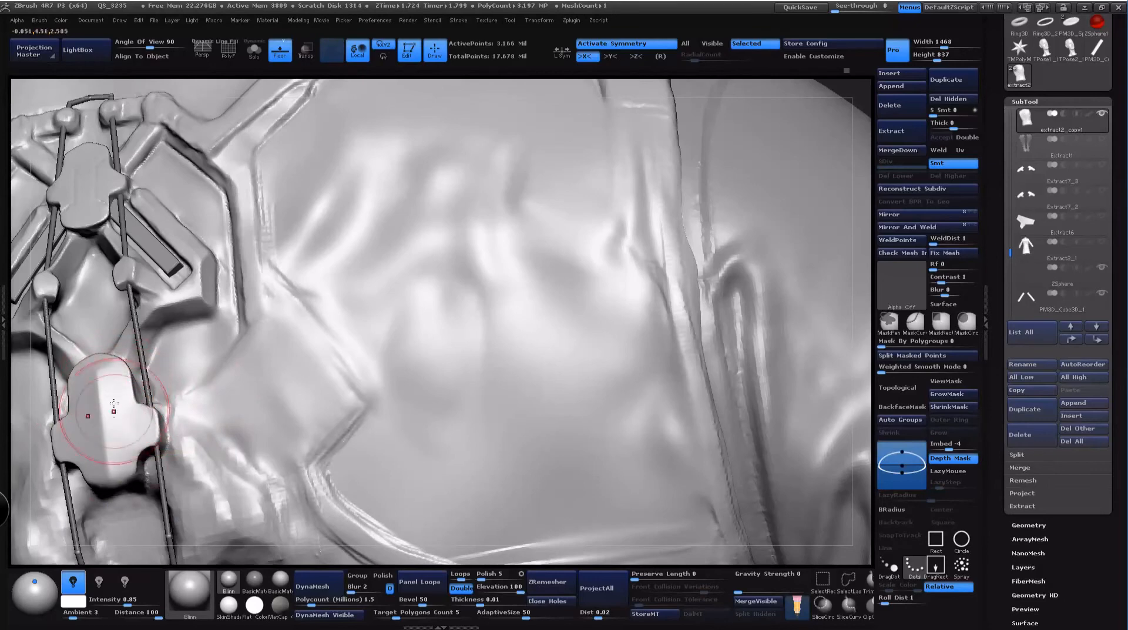
mouse_move(114, 404)
mouse_down()
mouse_move(150, 432)
mouse_move(151, 405)
mouse_up()
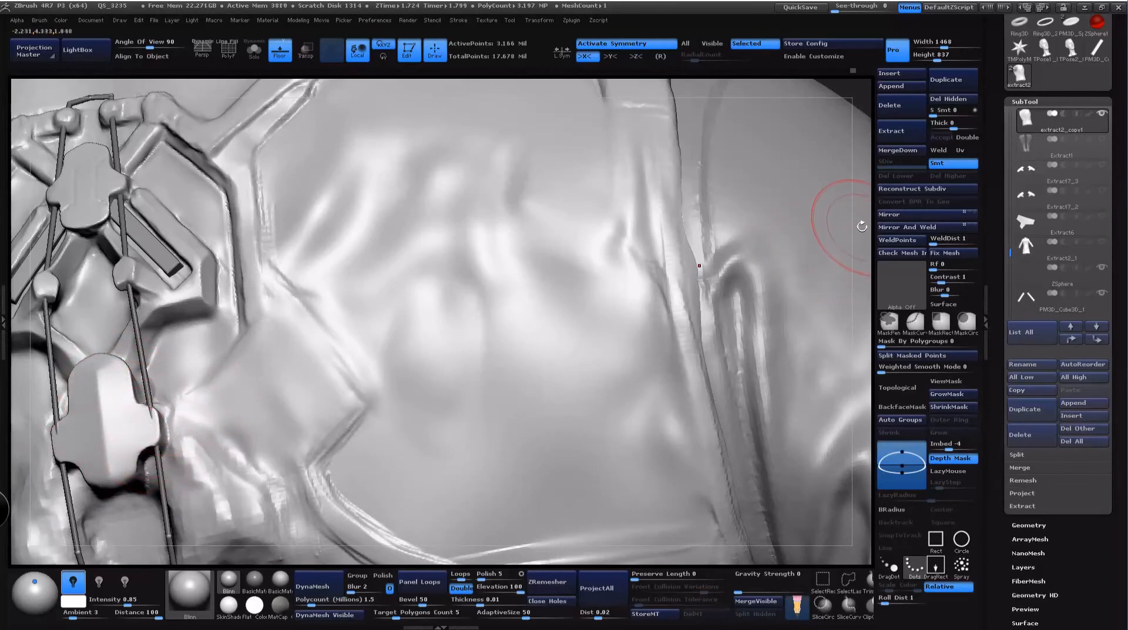
Step: Try to polish the second spine plate's side edge and upper tip with the hPolish brush
drag(862, 226, 920, 214)
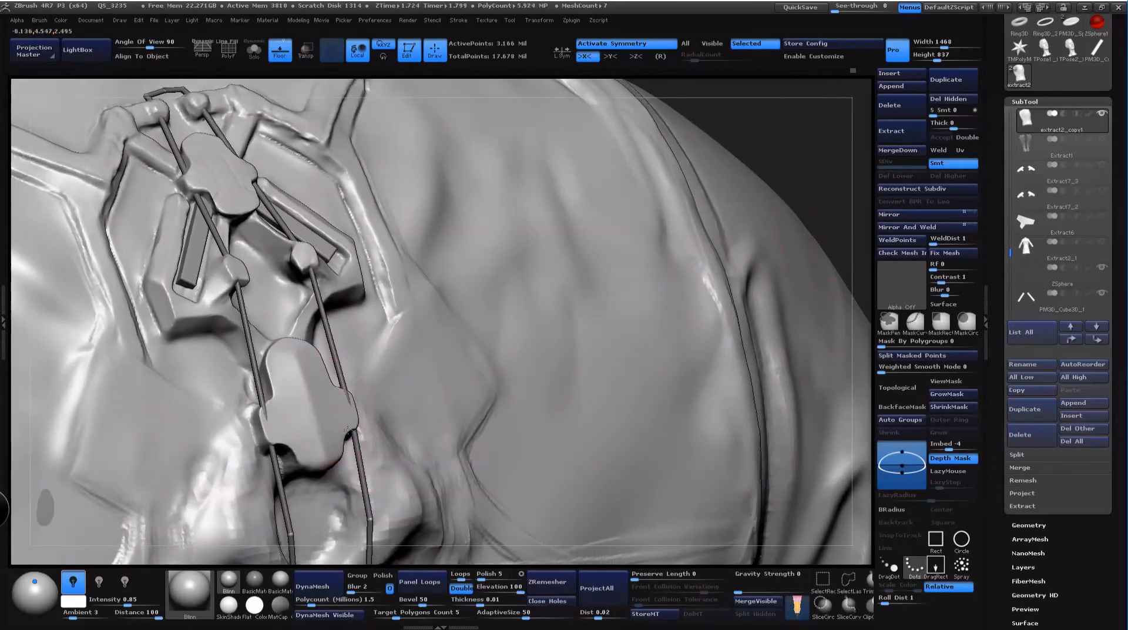
drag(345, 399, 352, 408)
key(ctrl+z)
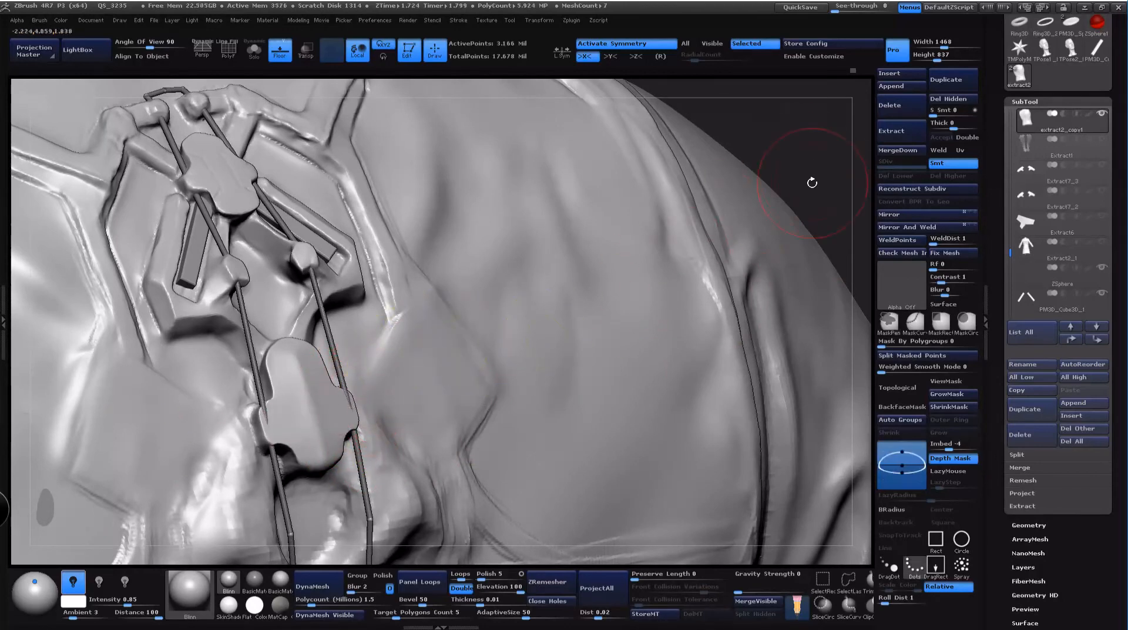
drag(804, 156, 846, 124)
drag(286, 343, 296, 354)
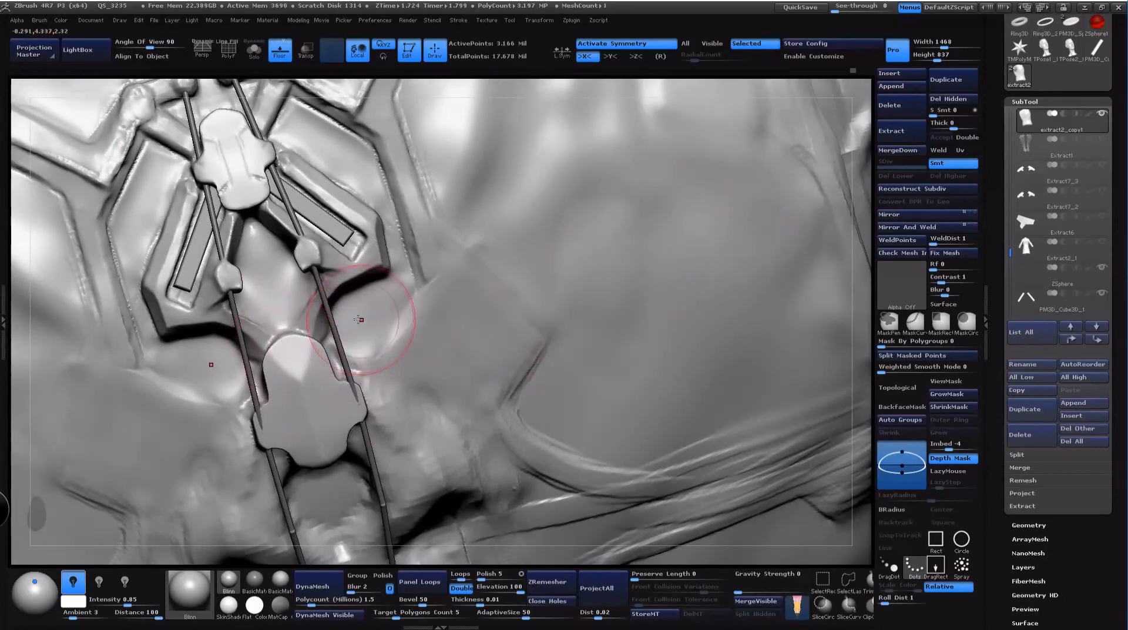
key(ctrl+z)
Step: Switch to the Move brush and push the second spine plate's upper lobe upward and outward
key(space)
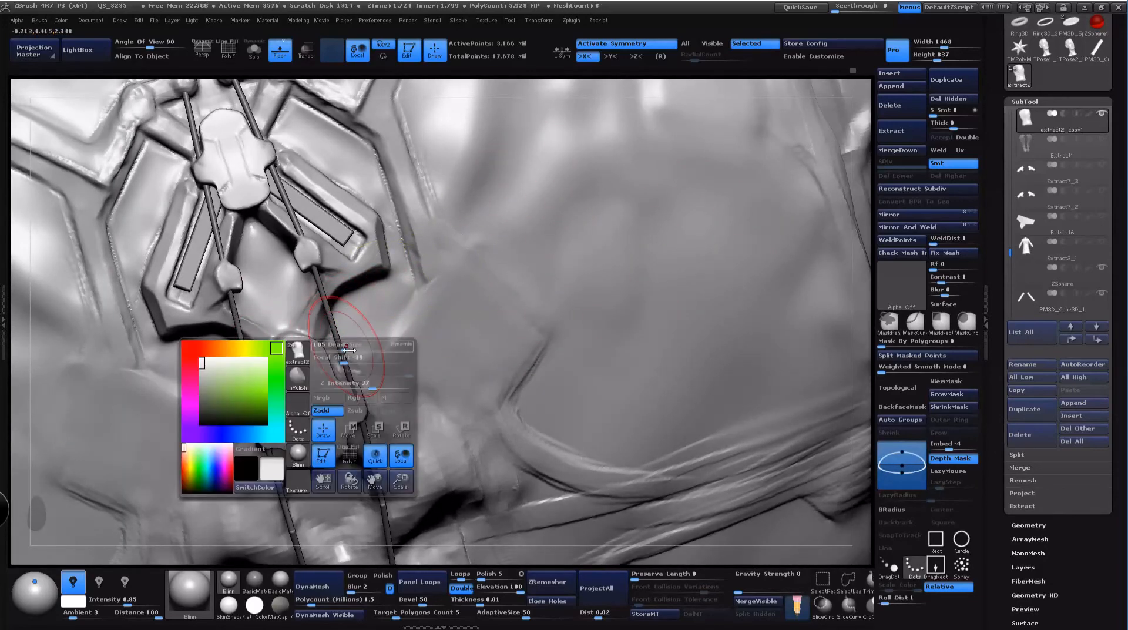
key(Tab)
click(525, 386)
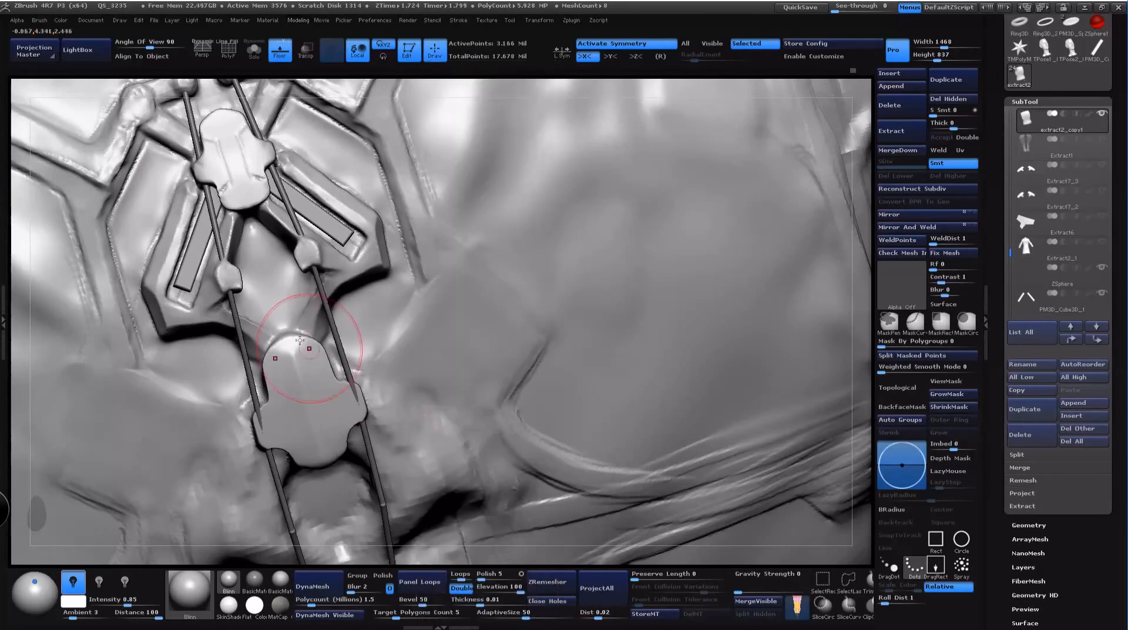
key(space)
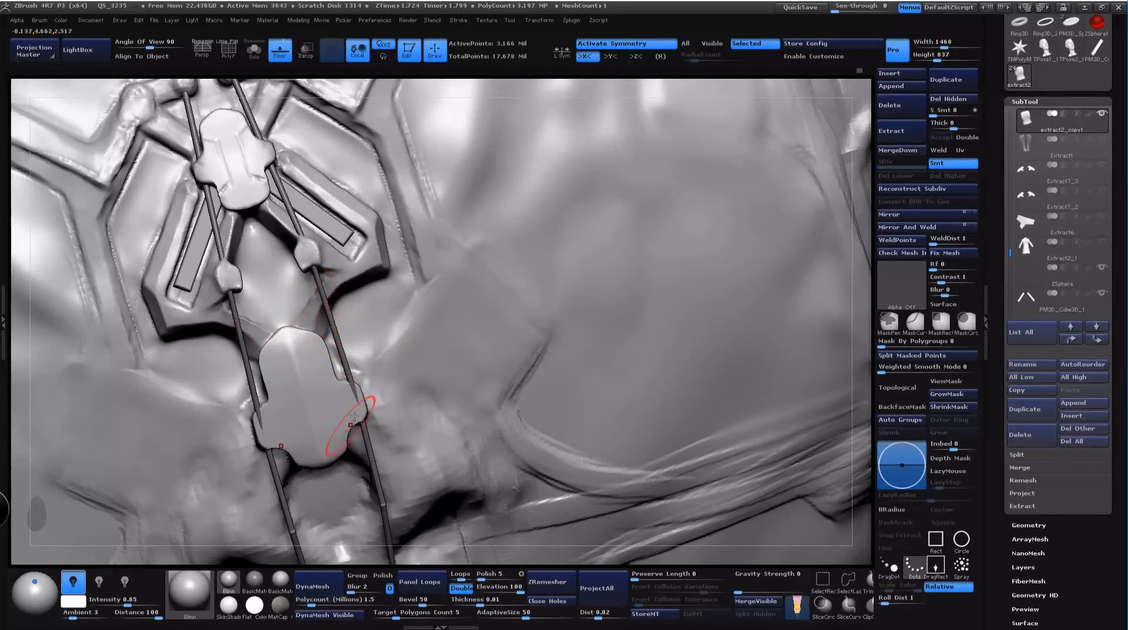
Step: Pull the second spine plate's side lobe outward over the cable, working from a low viewing angle
drag(857, 301, 829, 154)
key(space)
drag(325, 354, 335, 352)
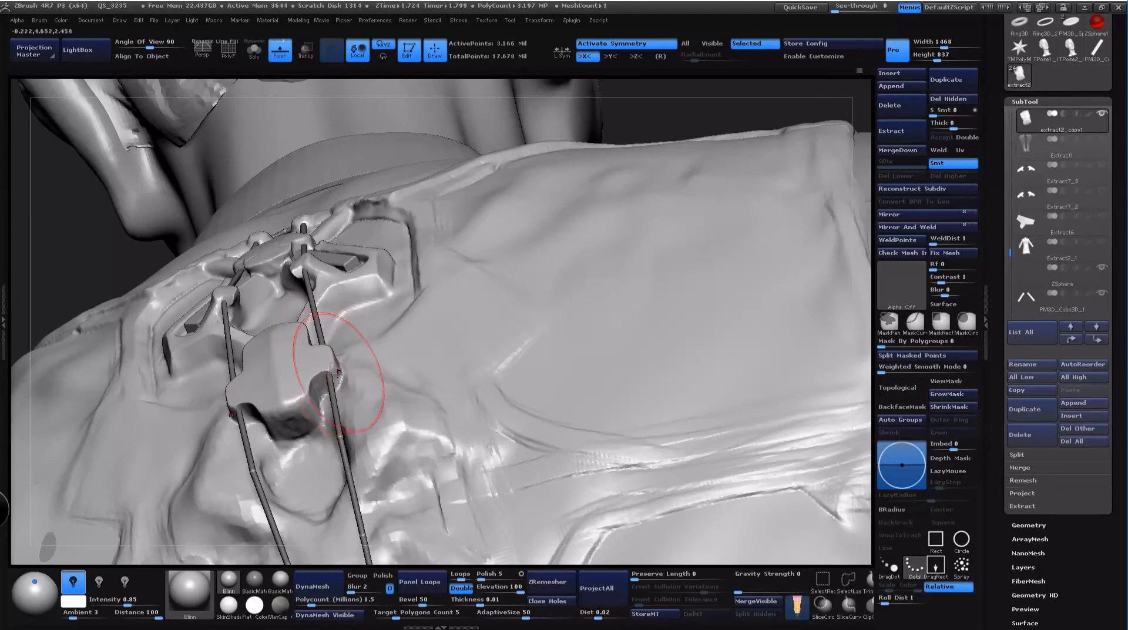
key(space)
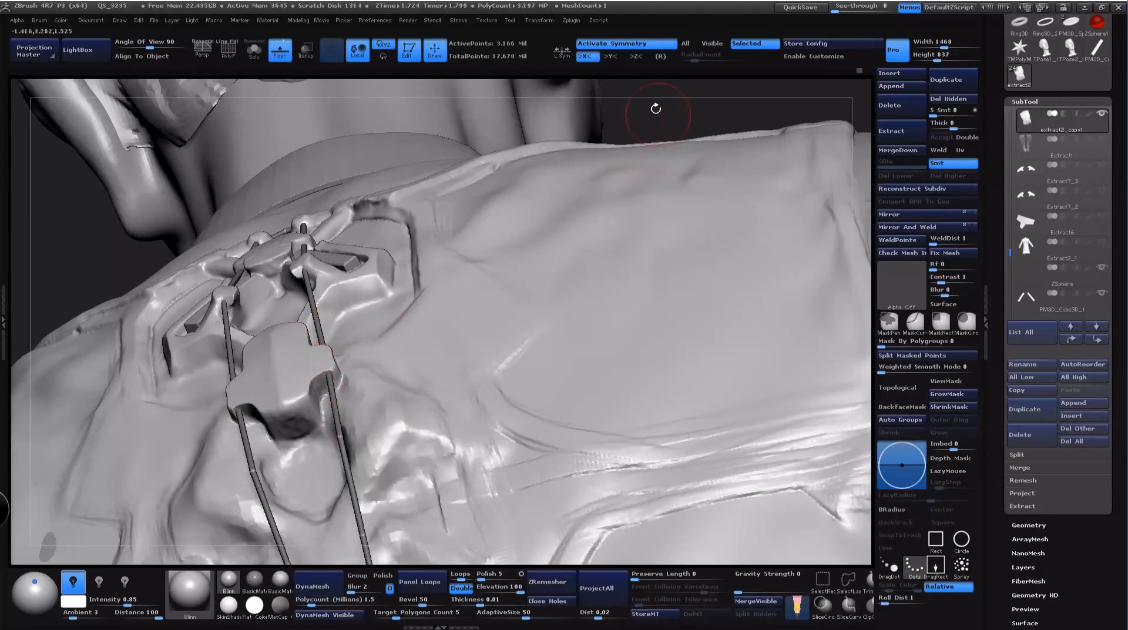
Step: Refine the second spine plate's side edge around the cable opening with a smaller Move brush
alt+drag(660, 87, 658, 329)
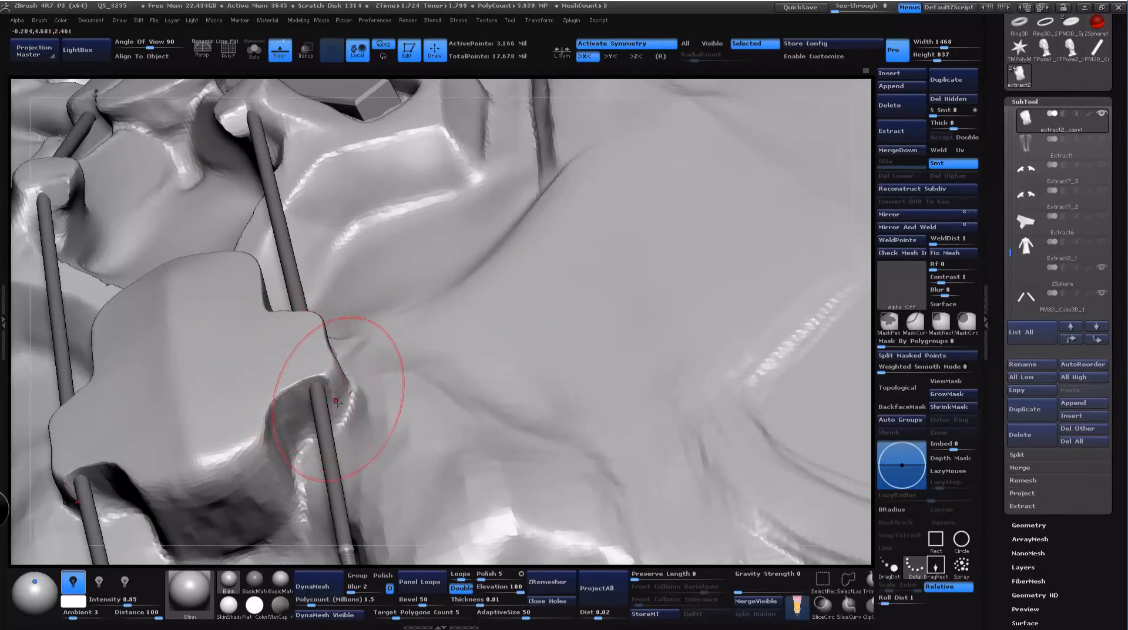
key(space)
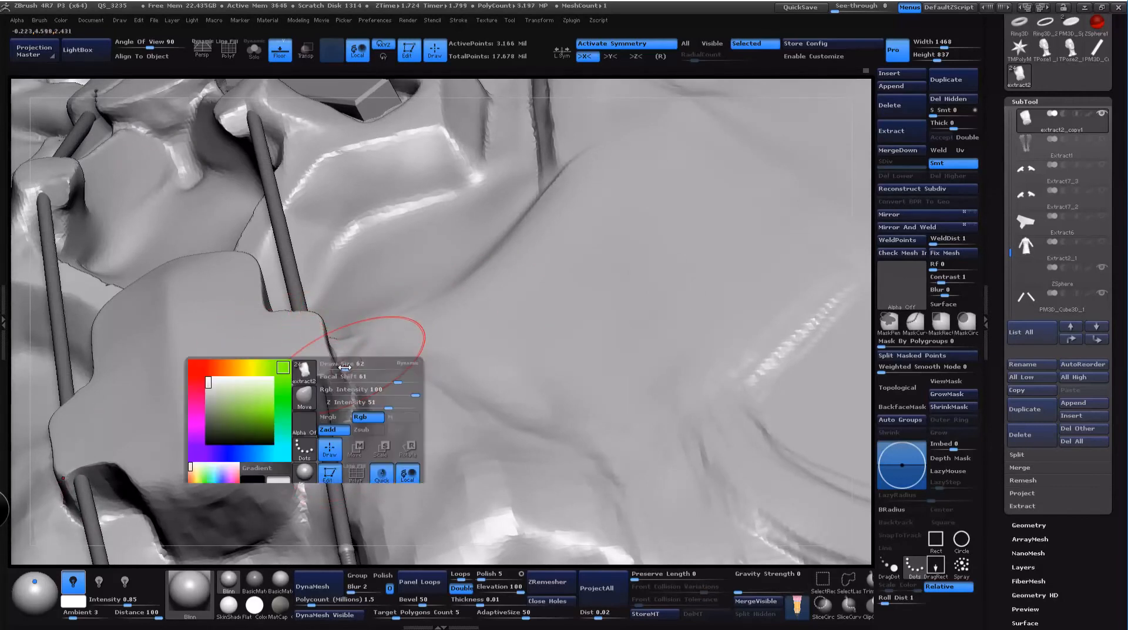
drag(345, 367, 339, 368)
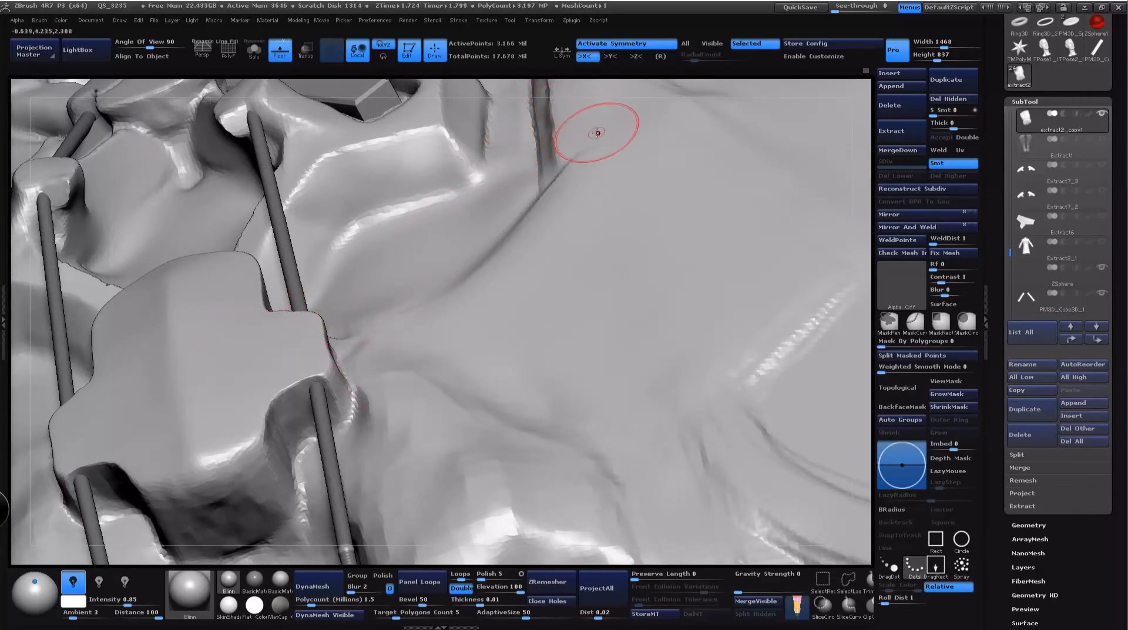
drag(611, 90, 500, 138)
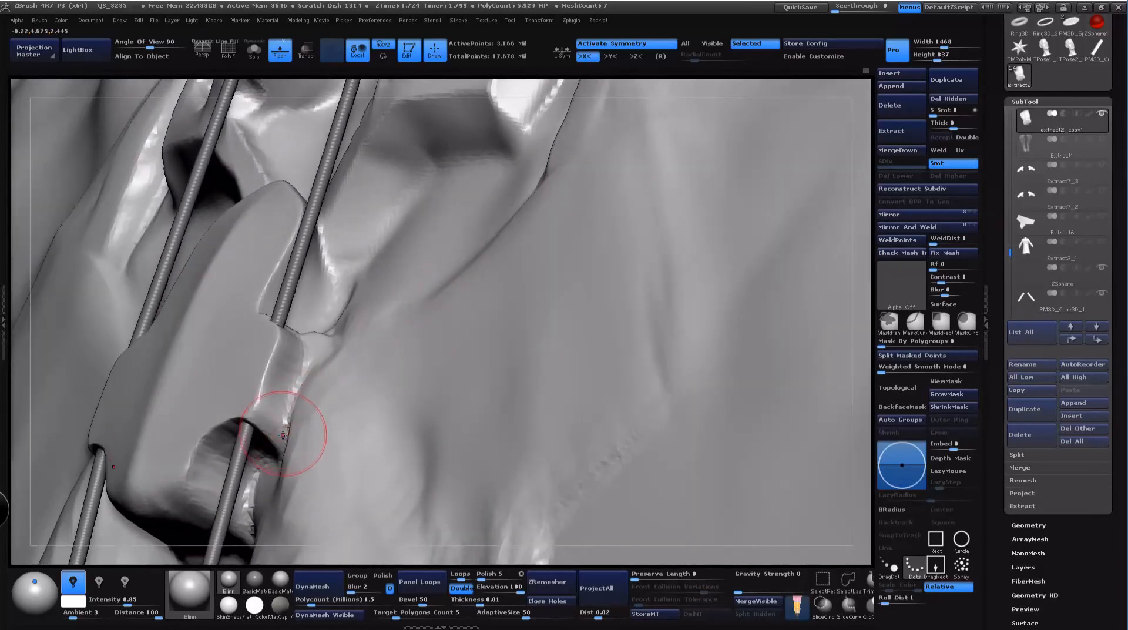
drag(623, 96, 598, 21)
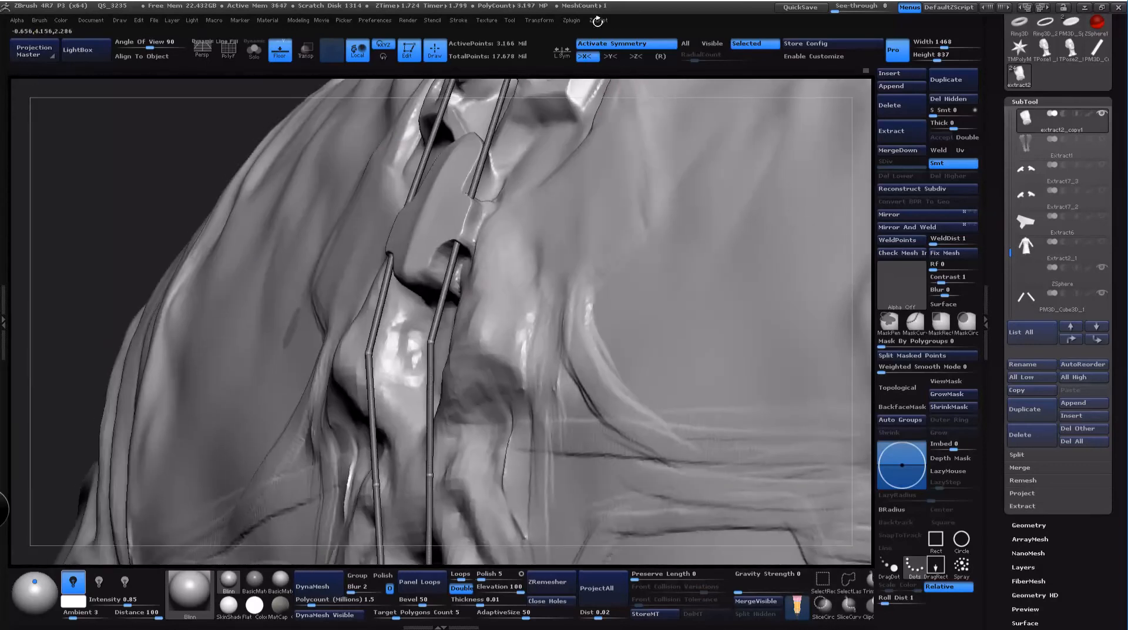
Step: Carve a groove down each side of the second spine plate's raised centre with a resized Dam_Standard brush
shift+drag(96, 206, 139, 231)
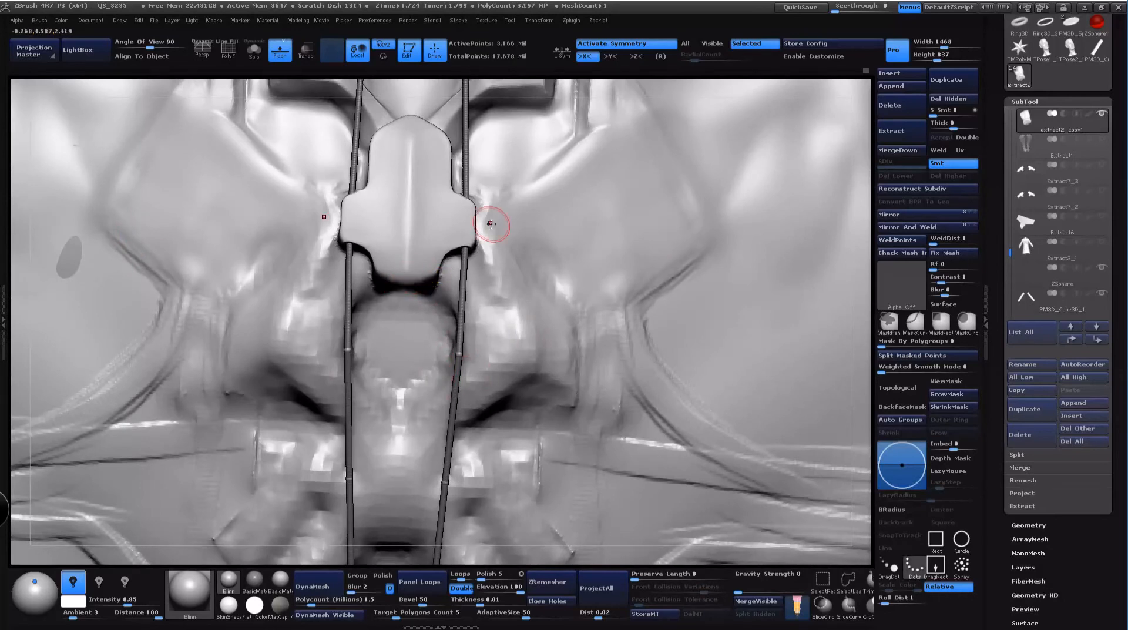
key(b)
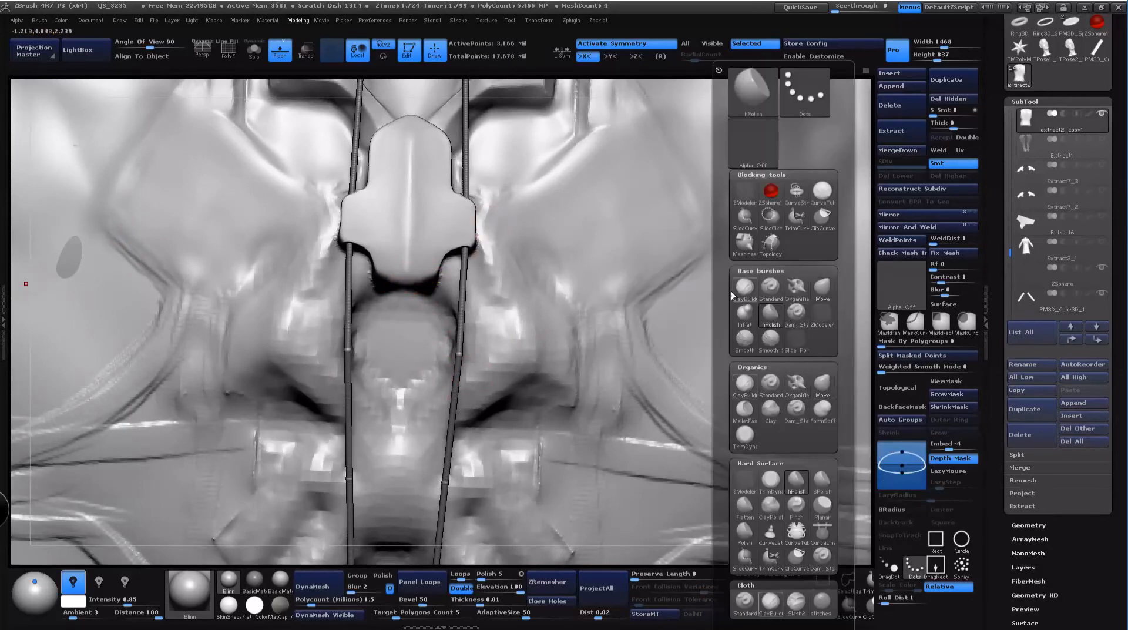
click(821, 288)
key(b)
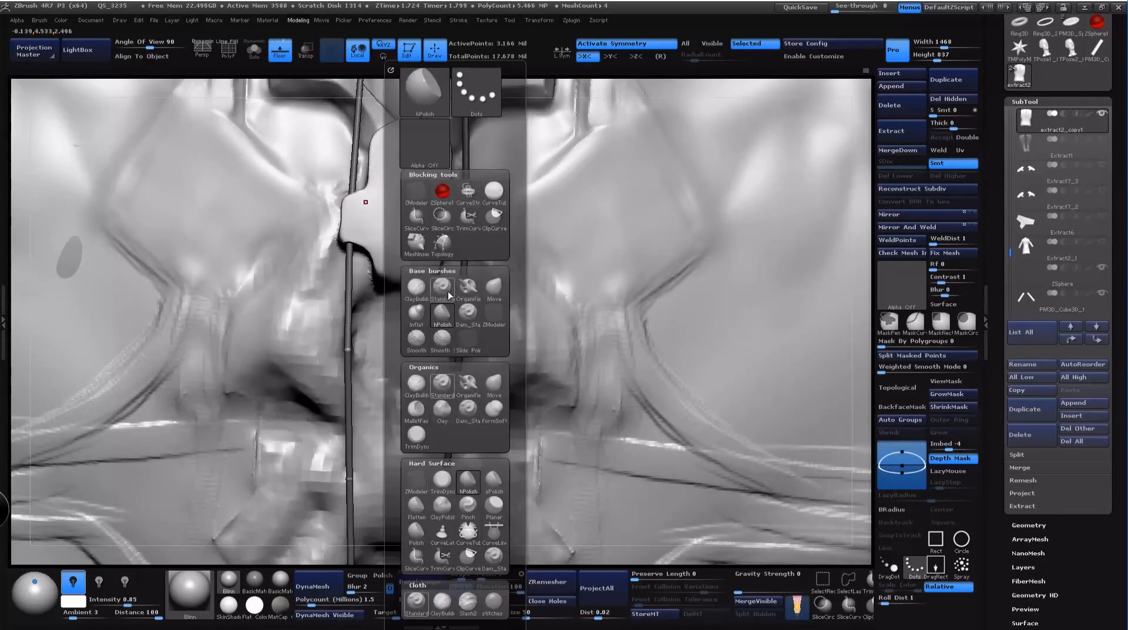
click(469, 318)
alt+drag(858, 111, 845, 329)
key(space)
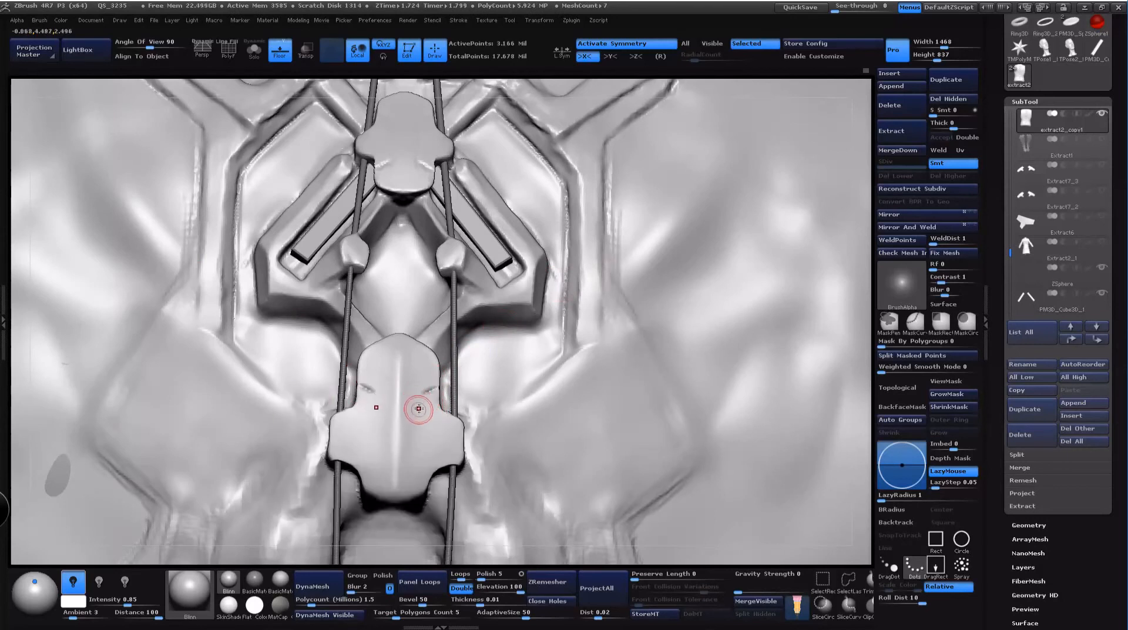
drag(430, 386, 416, 467)
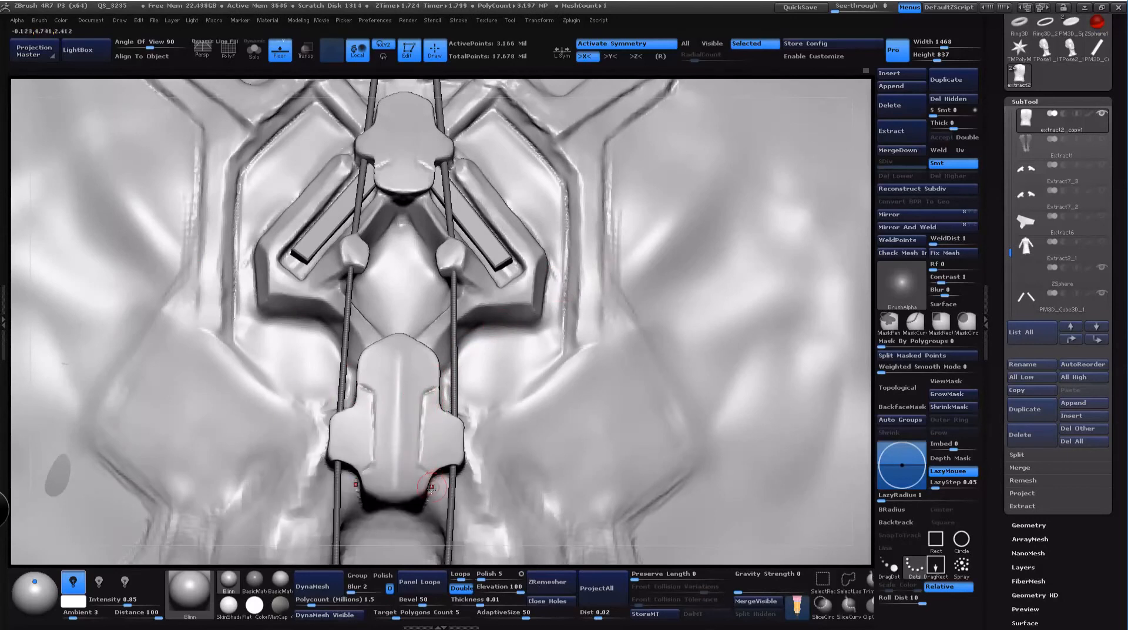
Step: Set the Dam_Standard brush's LazyRadius to 17 and try a crease along the slanted outer edge of the back panel, undoing the stroke
mouse_move(856, 392)
alt+mouse_down()
mouse_move(857, 186)
mouse_move(710, 174)
mouse_move(834, 191)
mouse_move(762, 196)
mouse_move(736, 259)
mouse_move(732, 329)
alt+mouse_up()
mouse_move(806, 201)
mouse_down()
mouse_move(761, 151)
mouse_move(777, 169)
mouse_move(787, 162)
mouse_move(703, 297)
mouse_up()
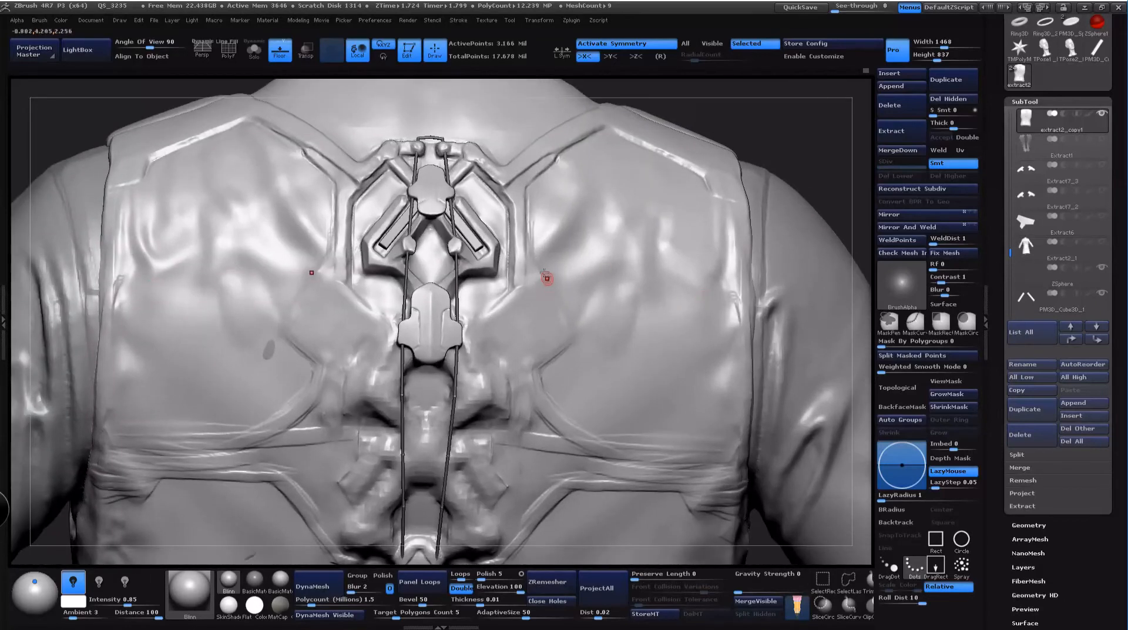
key(space)
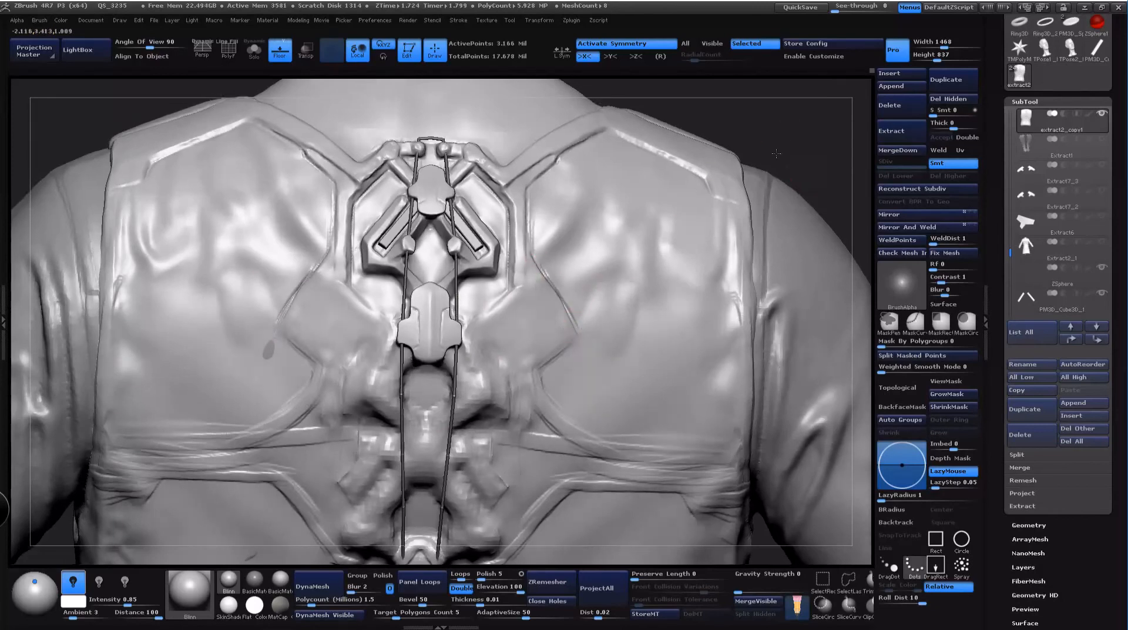
drag(781, 127, 815, 199)
click(918, 499)
key(space)
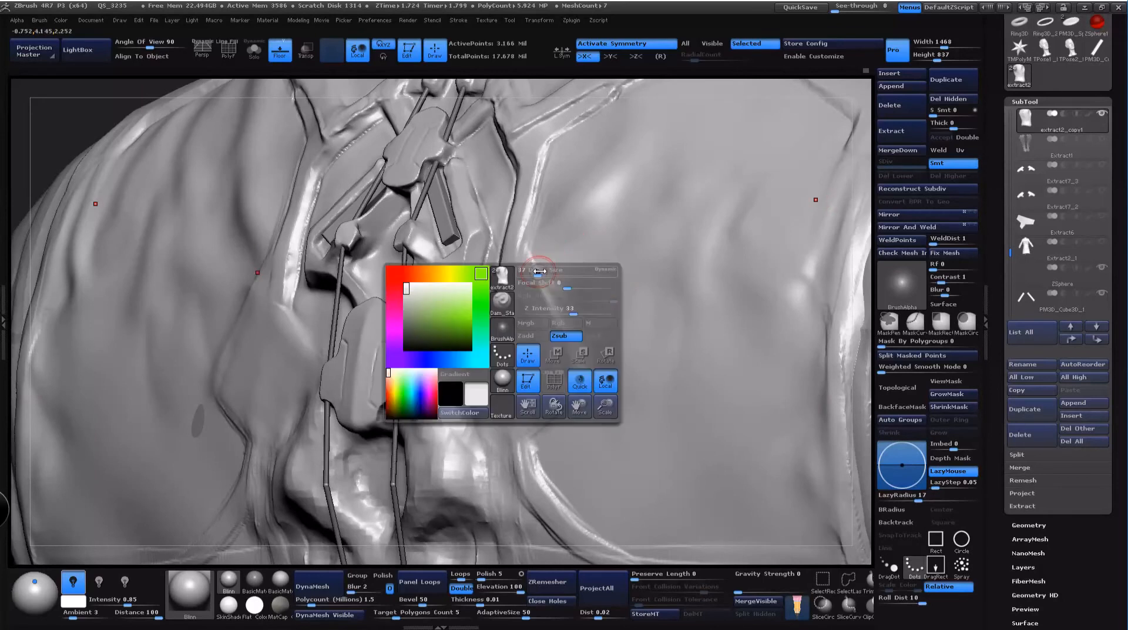
drag(529, 247, 591, 394)
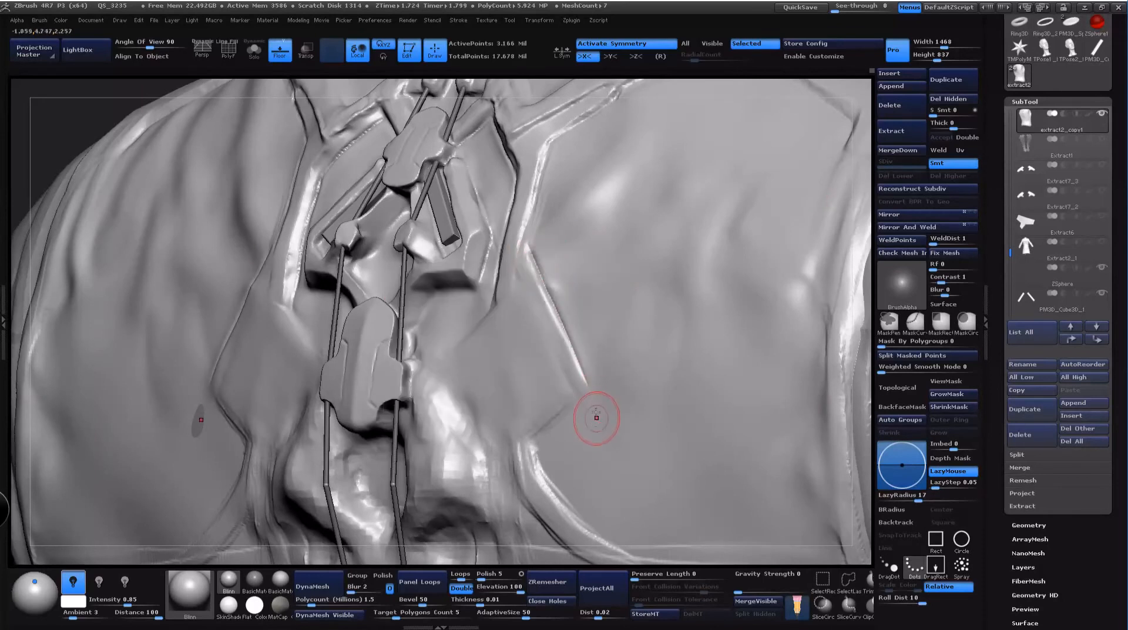
key(ctrl+z)
Step: Carve a sharp crease down the slanted outer edge of the panel beside the second spine plate to its pointed corner
drag(525, 243, 592, 404)
key(space)
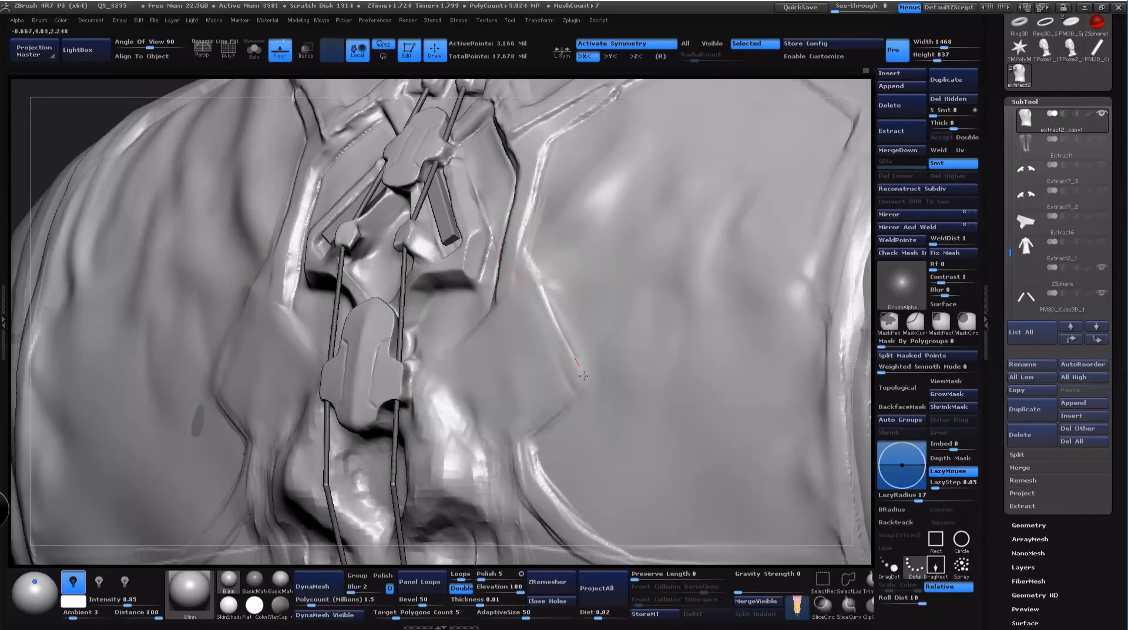
drag(584, 375, 590, 390)
key(ctrl+z)
drag(522, 242, 530, 258)
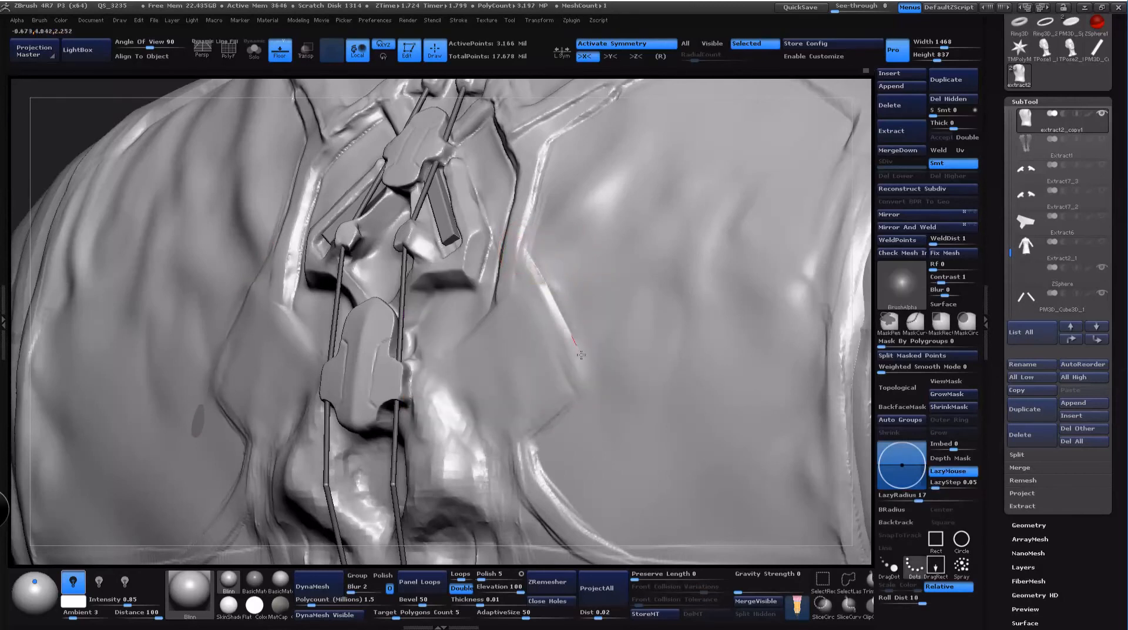
mouse_move(581, 355)
mouse_down()
mouse_move(590, 388)
mouse_move(571, 412)
mouse_up()
Step: Sharpen the panel's lower edge from the pointed corner inward, and carve the curved seam below it toward the waist band
key(space)
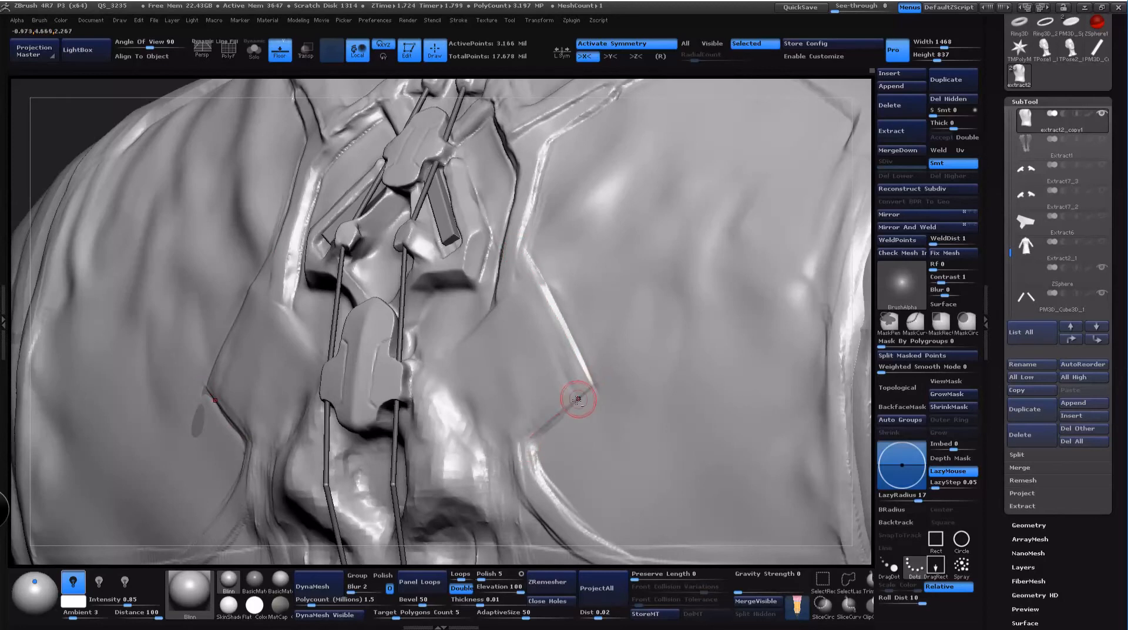
drag(546, 425, 586, 399)
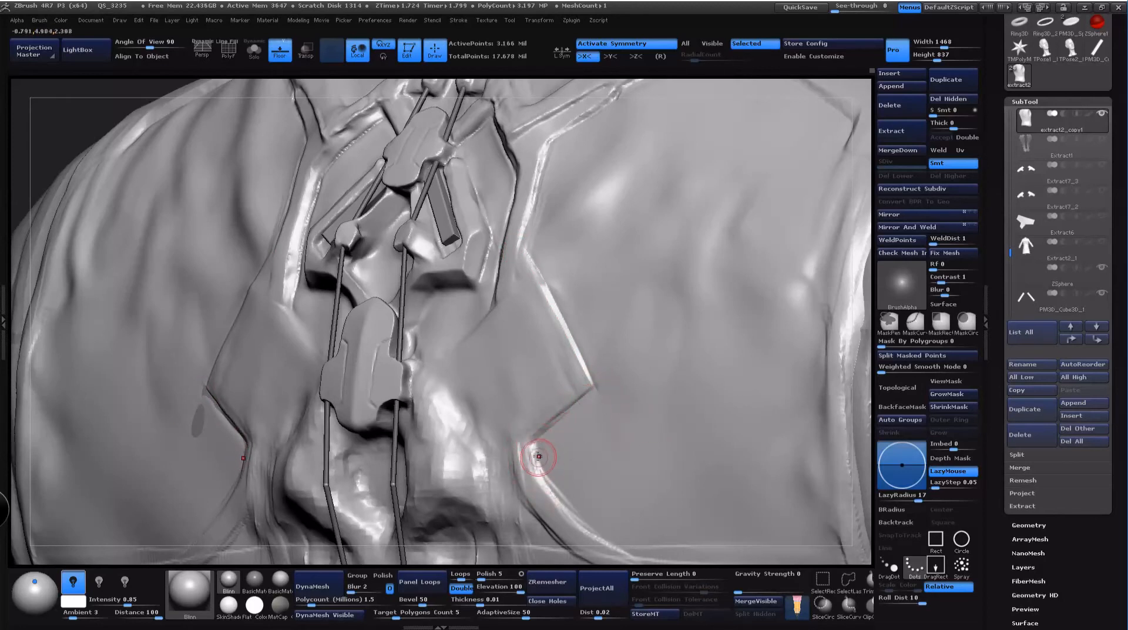
drag(536, 464, 593, 533)
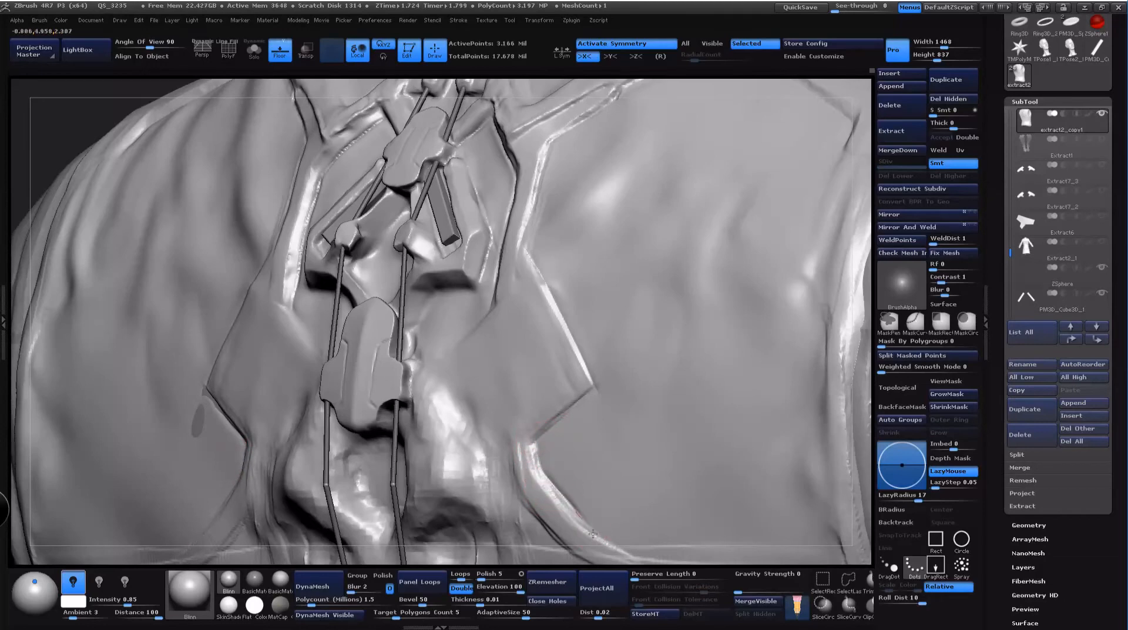
alt+drag(865, 433, 710, 233)
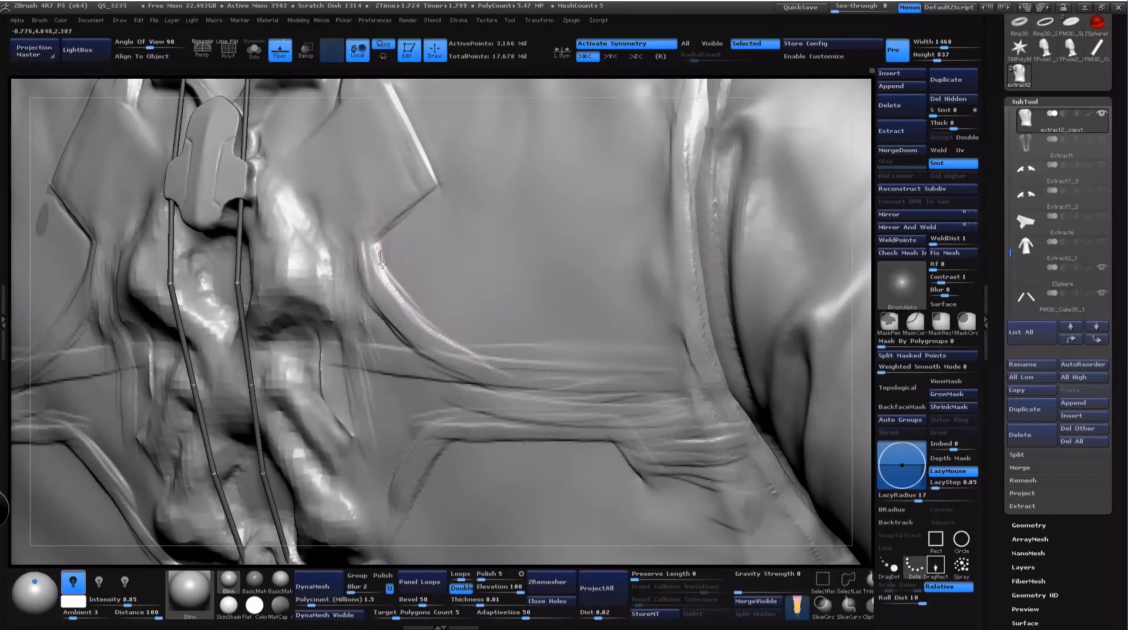
drag(381, 265, 393, 289)
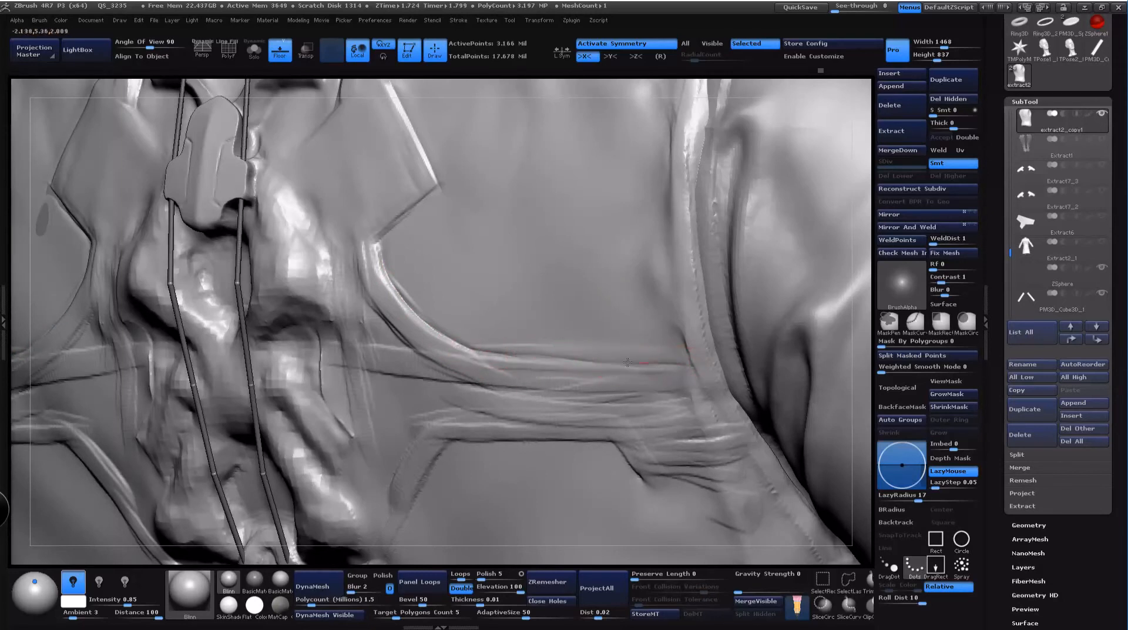
Step: Cut creases into the lower spine blocks around the side recesses beneath the second plate with a resized Dam_Standard brush
alt+drag(870, 323, 827, 234)
drag(792, 103, 715, 298)
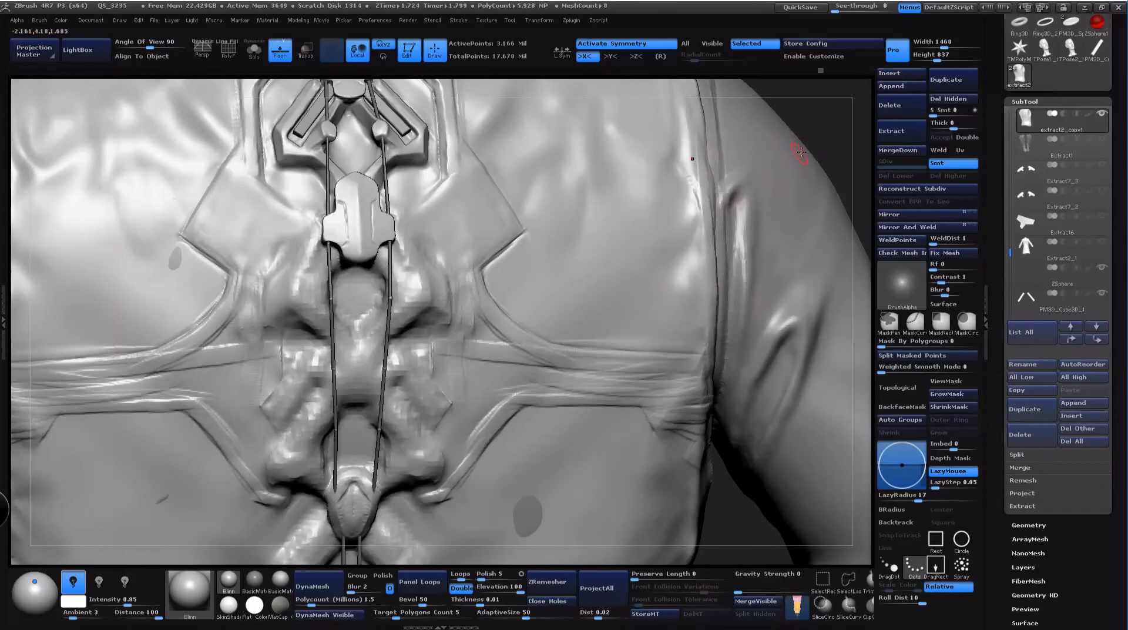
drag(821, 124, 750, 155)
key(space)
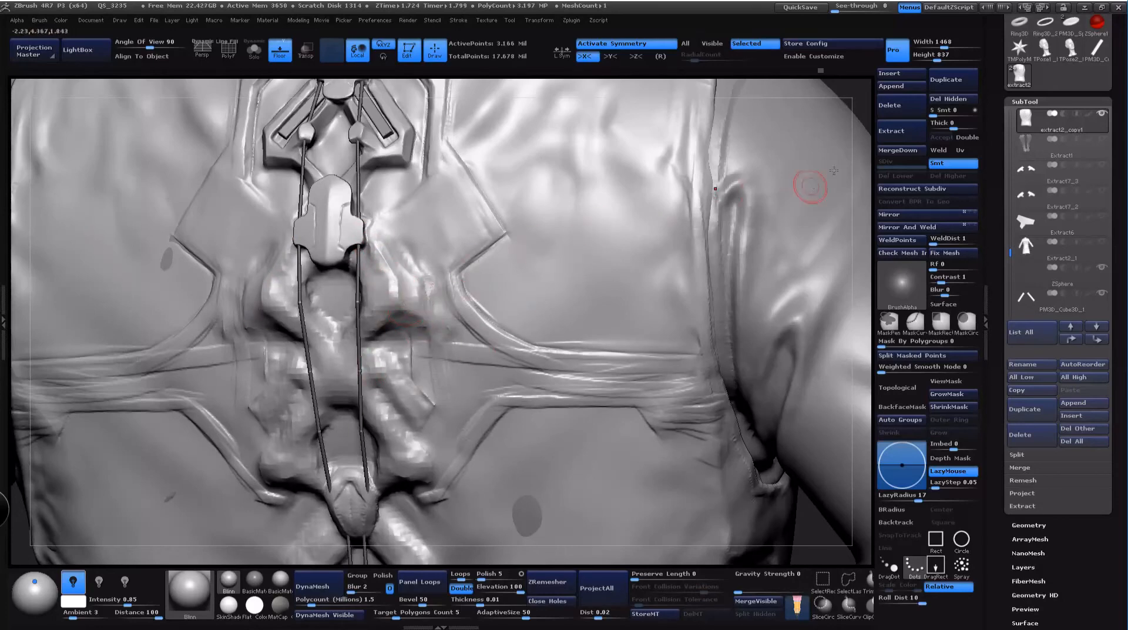
drag(876, 104, 905, 114)
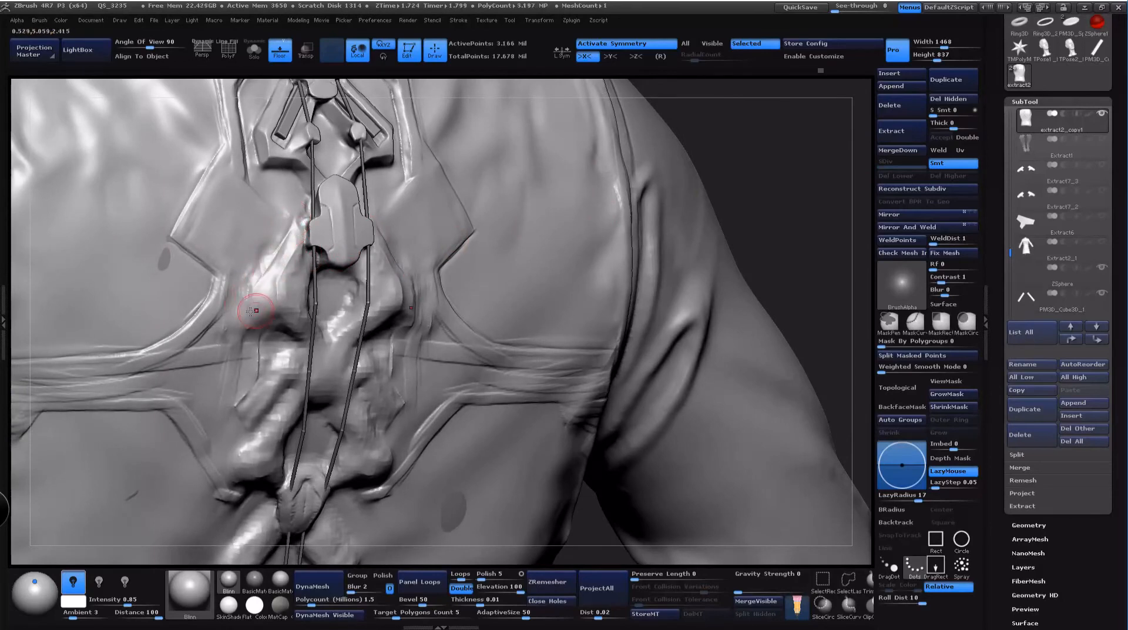
drag(734, 189, 750, 171)
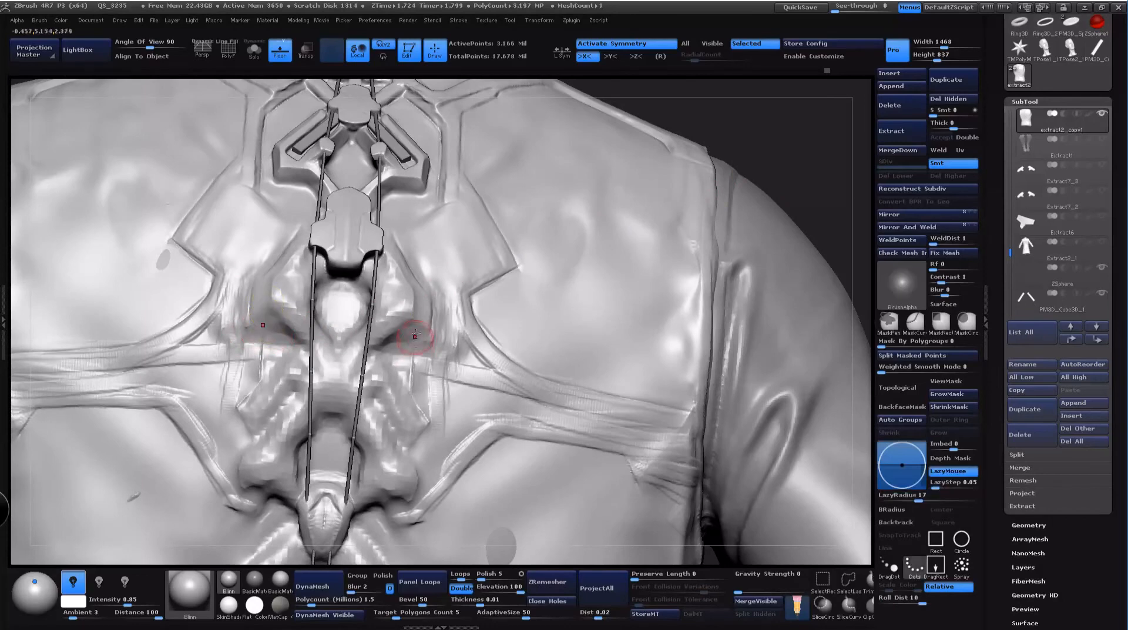
key(space)
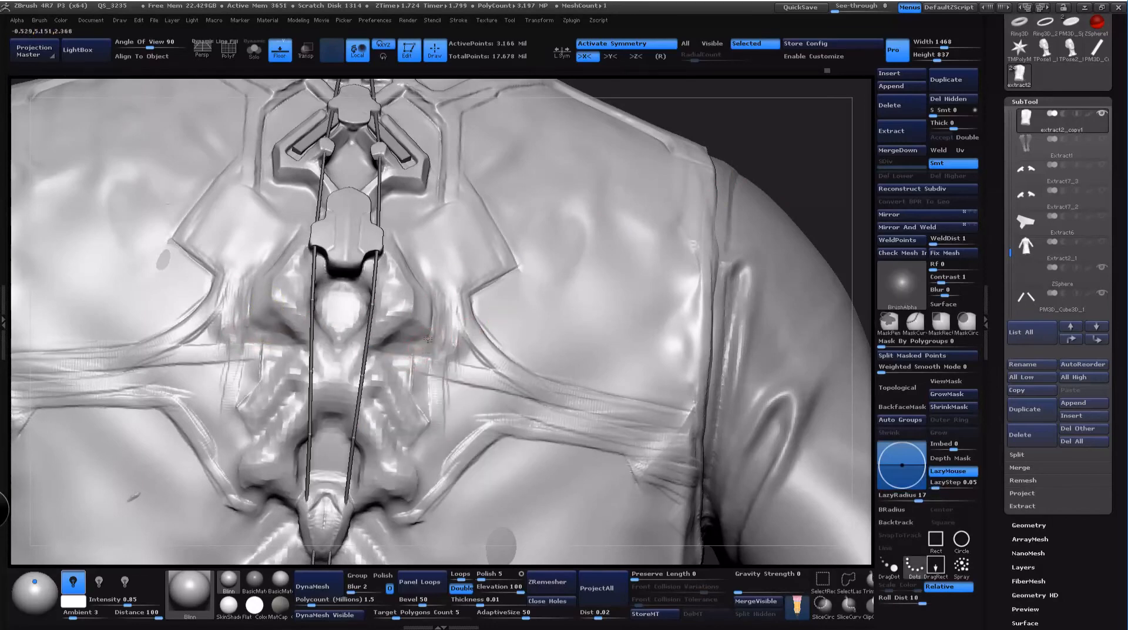
key(space)
alt+drag(818, 127, 809, 197)
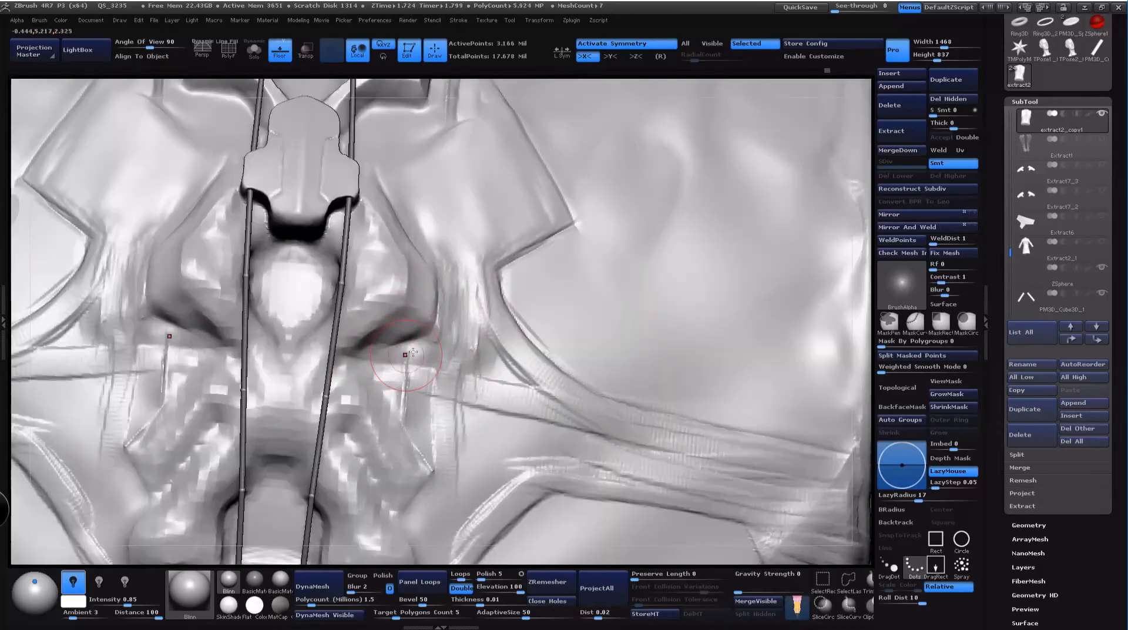
drag(400, 348, 348, 395)
Step: Carve a crease beside the cable, running down the spine block from the second plate's side lobe
mouse_move(873, 213)
mouse_down()
mouse_move(893, 231)
mouse_move(881, 234)
mouse_up()
mouse_move(514, 294)
mouse_down()
mouse_move(525, 279)
mouse_move(536, 308)
mouse_up()
drag(860, 171, 815, 234)
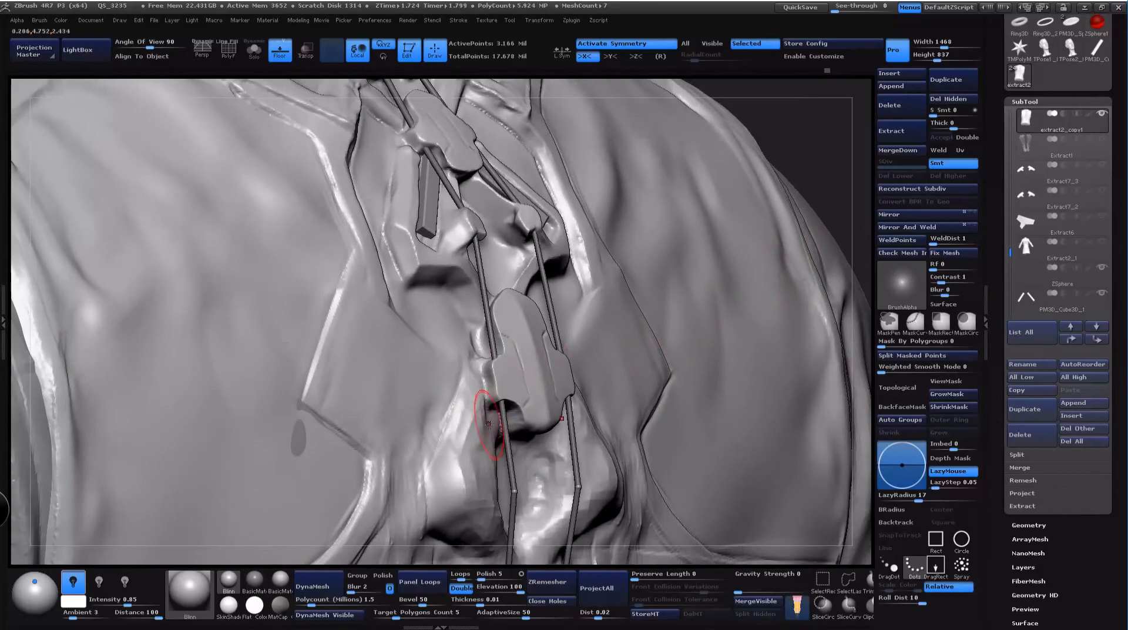
drag(480, 382, 452, 473)
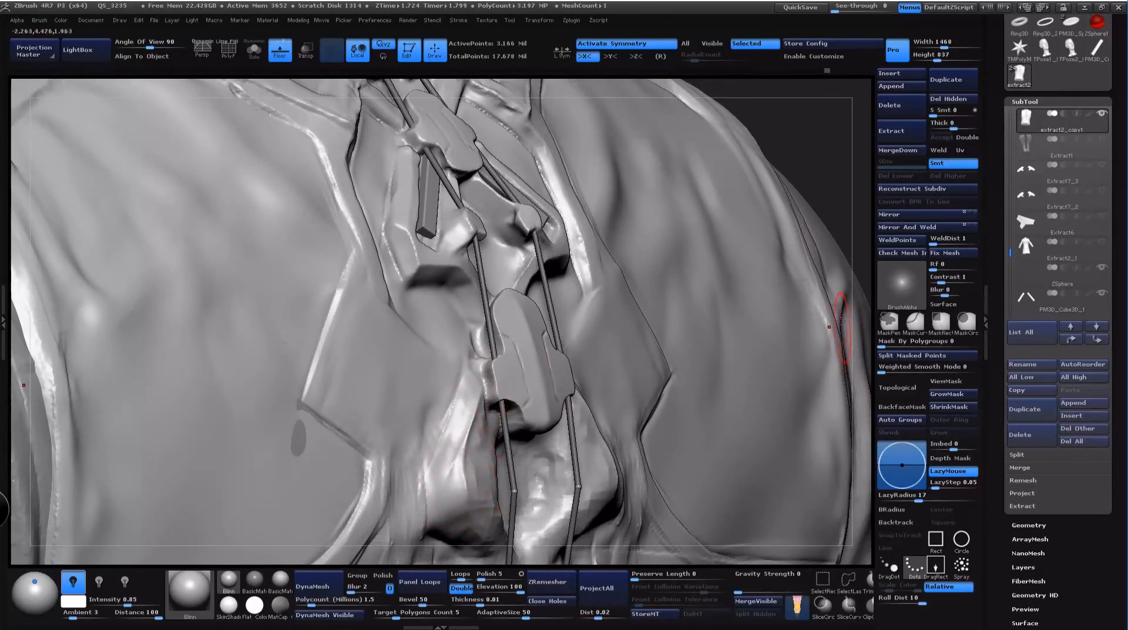
Step: Switch to the Move brush and reshape the spine block's upper slopes and inner sides beneath the second plate
mouse_move(851, 182)
mouse_down()
mouse_move(837, 160)
mouse_move(791, 177)
mouse_up()
key(space)
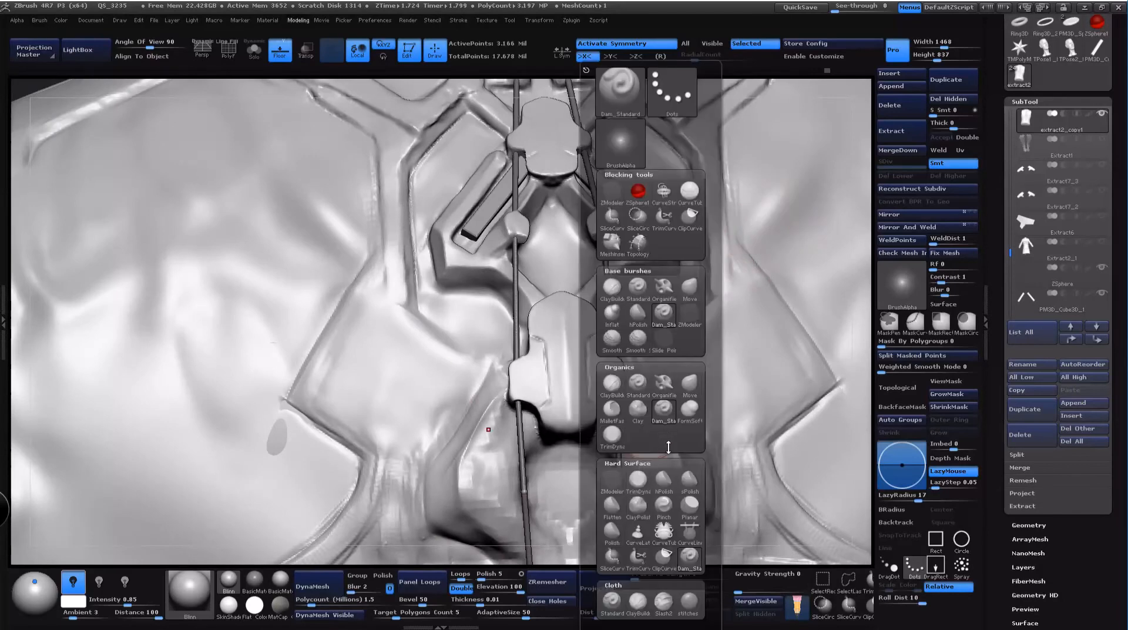
click(692, 385)
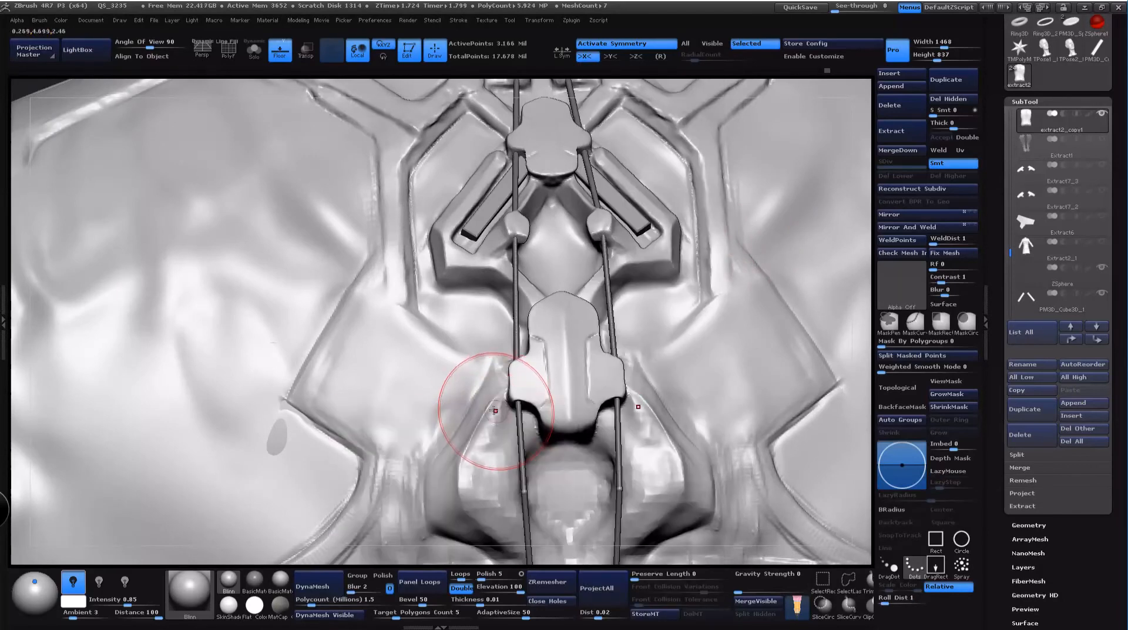
mouse_move(495, 410)
mouse_down()
mouse_move(479, 405)
mouse_move(459, 447)
mouse_up()
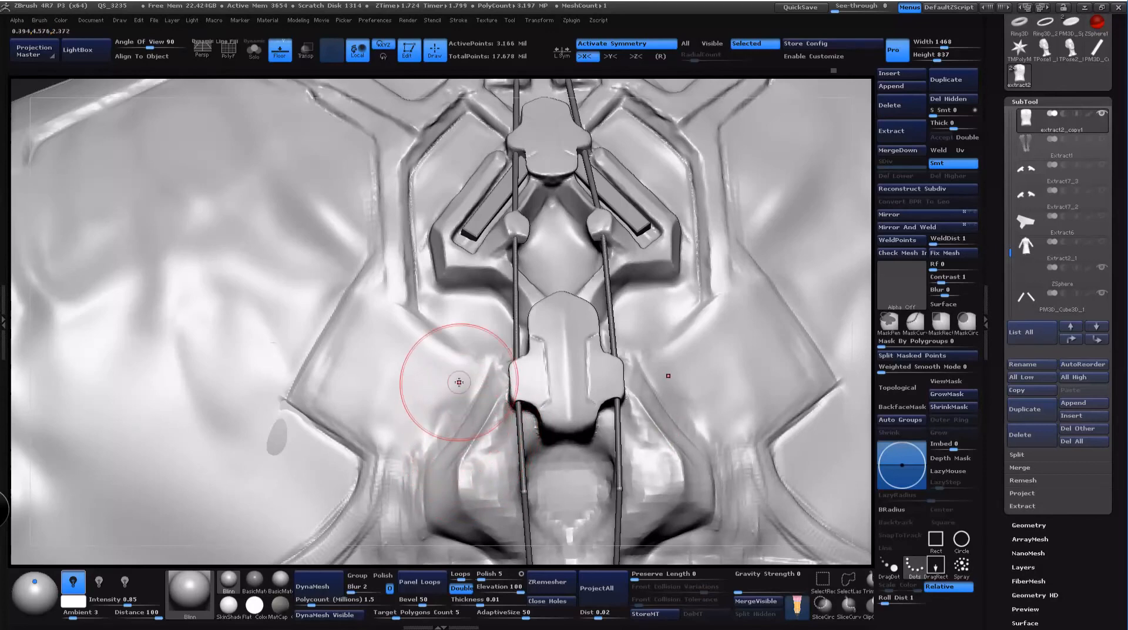
mouse_move(847, 209)
mouse_down()
mouse_move(866, 211)
mouse_move(563, 154)
mouse_up()
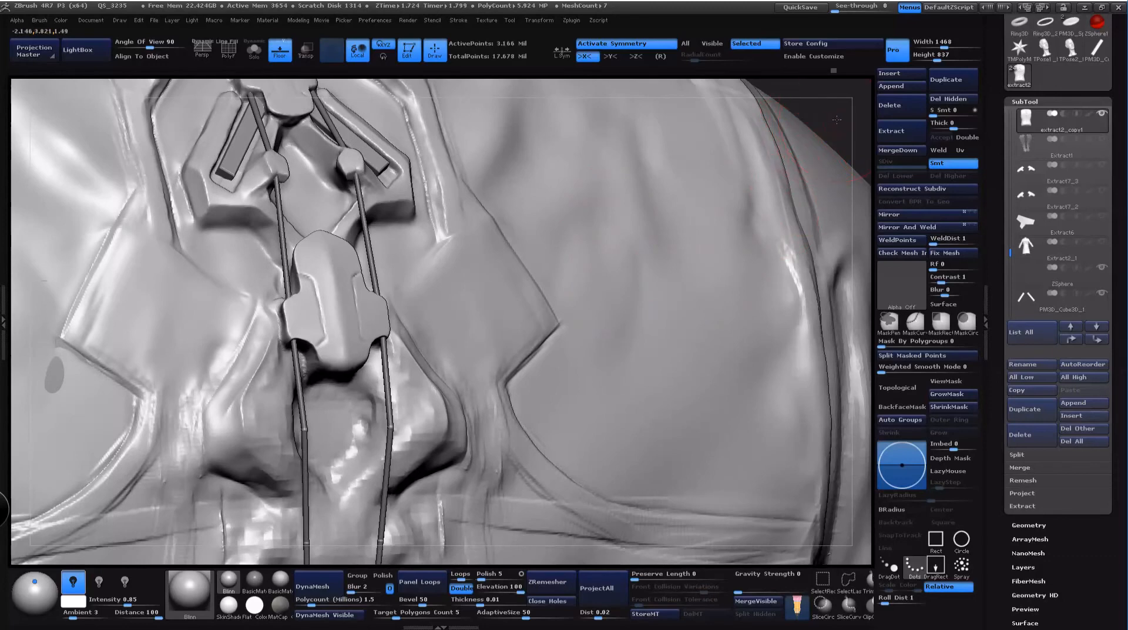
drag(837, 120, 812, 125)
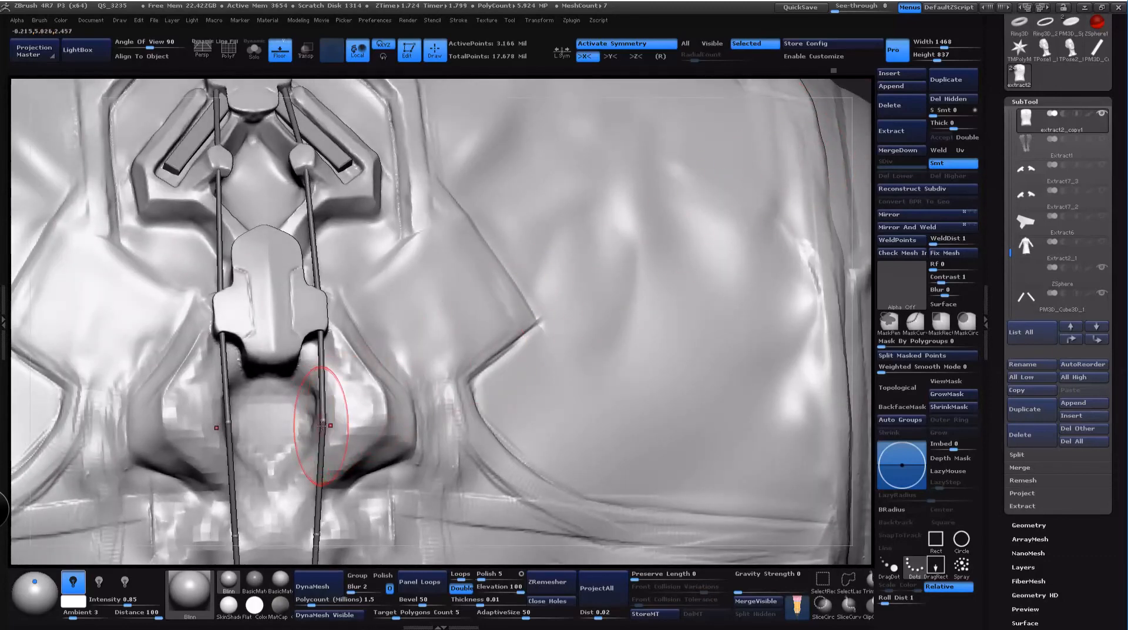
drag(346, 416, 315, 454)
Step: Adjust the spine block's profile alongside the cable with a resized Move brush, working from a side view
drag(849, 324, 818, 315)
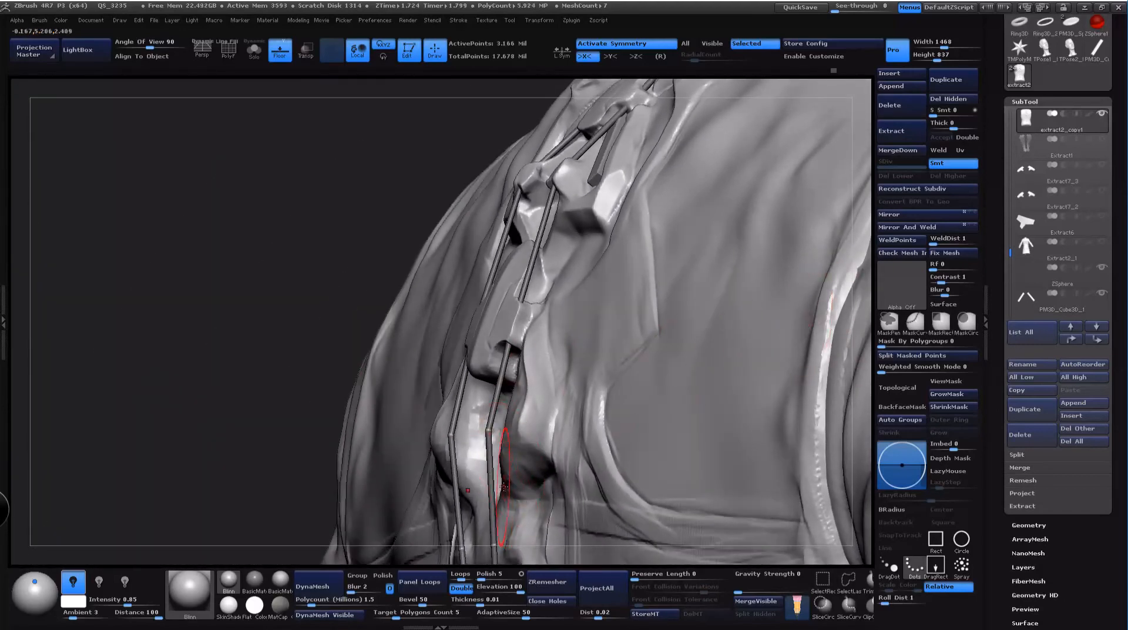
key(space)
mouse_move(507, 456)
mouse_down()
mouse_move(518, 454)
mouse_move(501, 491)
mouse_up()
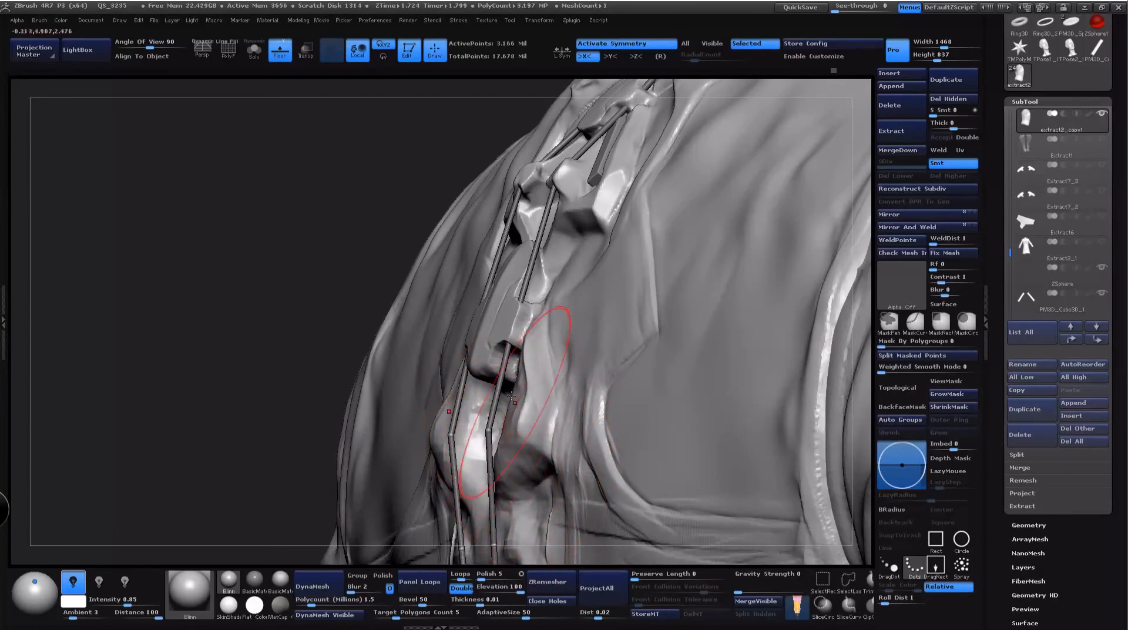
drag(203, 273, 296, 268)
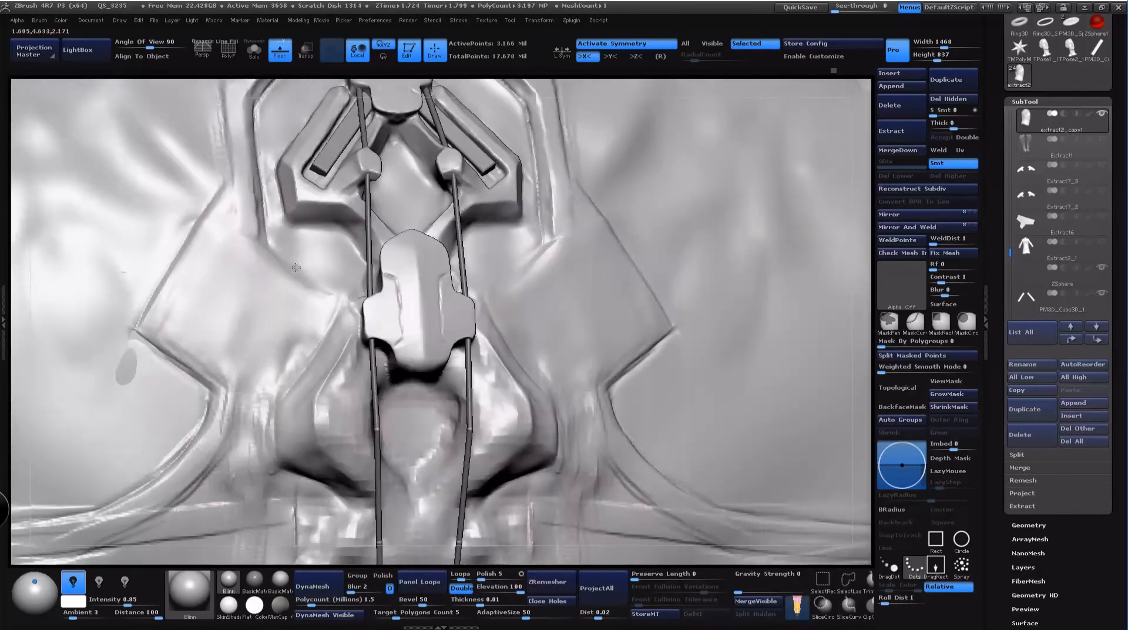
Step: Build up raised ridges and small knobs around the cables just below the second spine plate with a resized ClayBuildup brush
key(b)
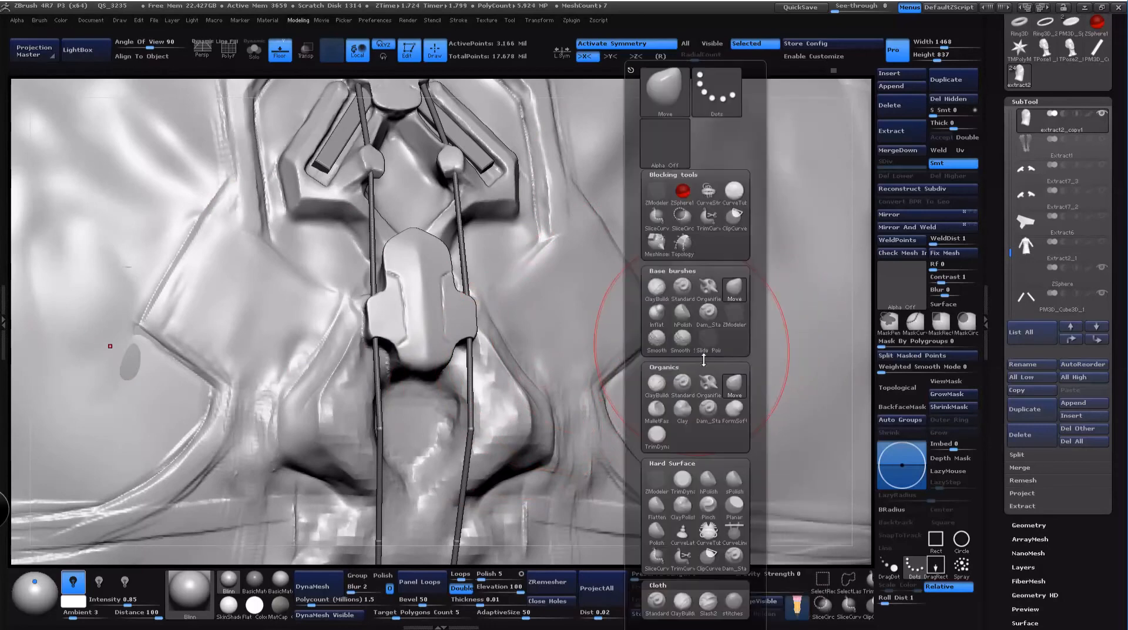
click(658, 287)
key(space)
mouse_move(455, 410)
mouse_down()
mouse_move(431, 411)
mouse_move(452, 391)
mouse_up()
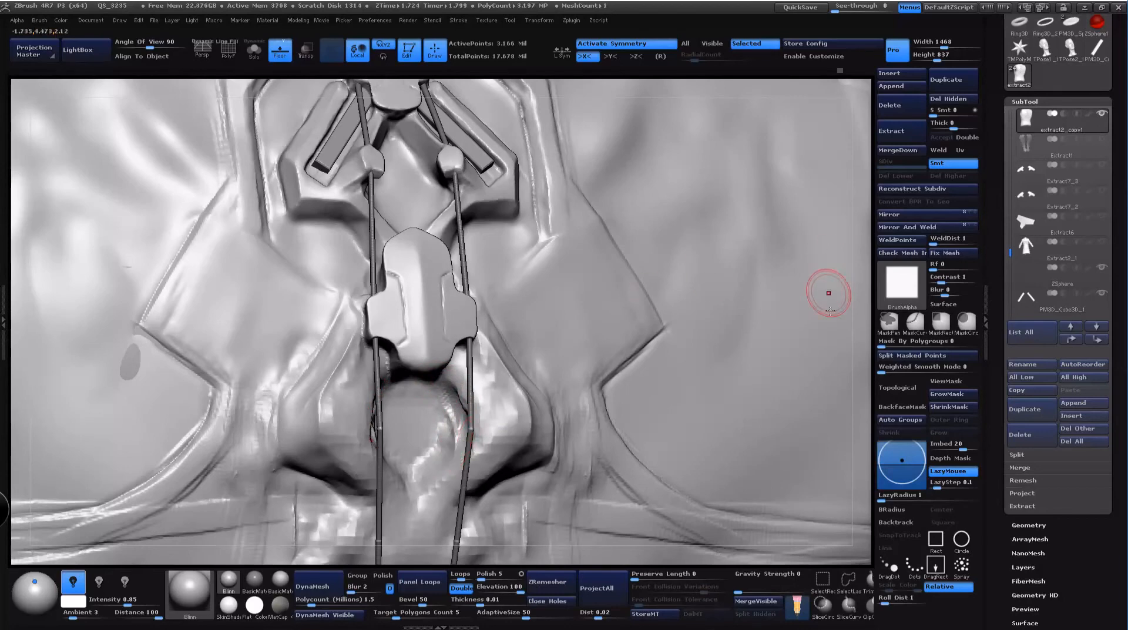
drag(856, 359, 742, 388)
drag(420, 424, 375, 481)
mouse_move(437, 406)
mouse_down()
mouse_move(434, 438)
mouse_move(418, 439)
mouse_up()
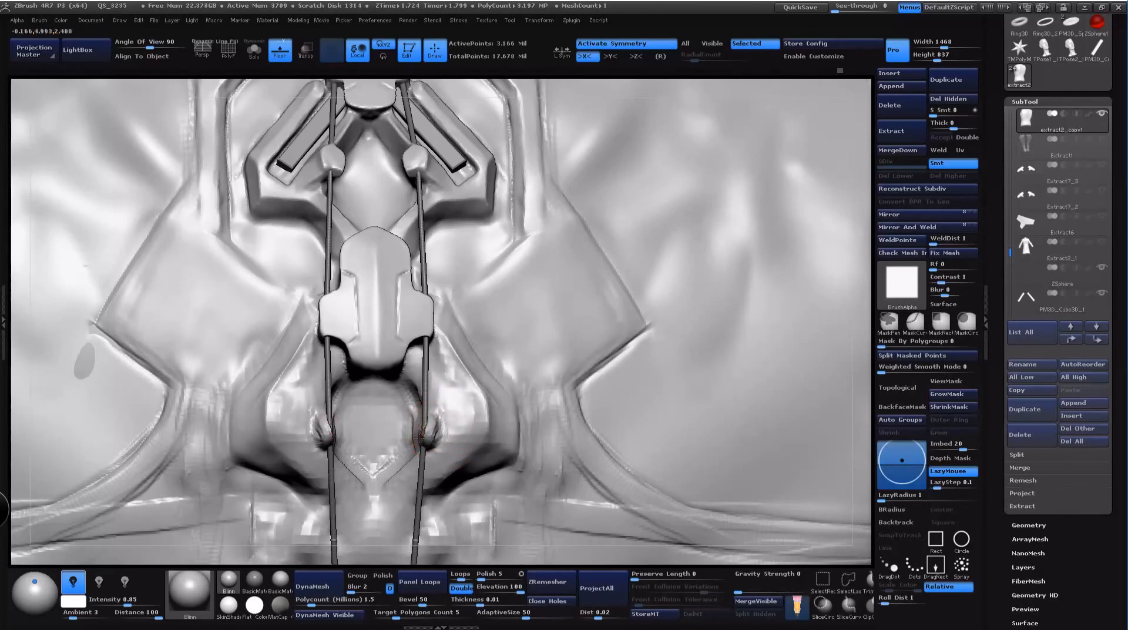
Step: Build up the cable knobs below the second spine plate, enable backface masking for the ClayBuildup brush, and smooth the knobs into rounded beads
drag(875, 322, 952, 321)
drag(576, 437, 578, 446)
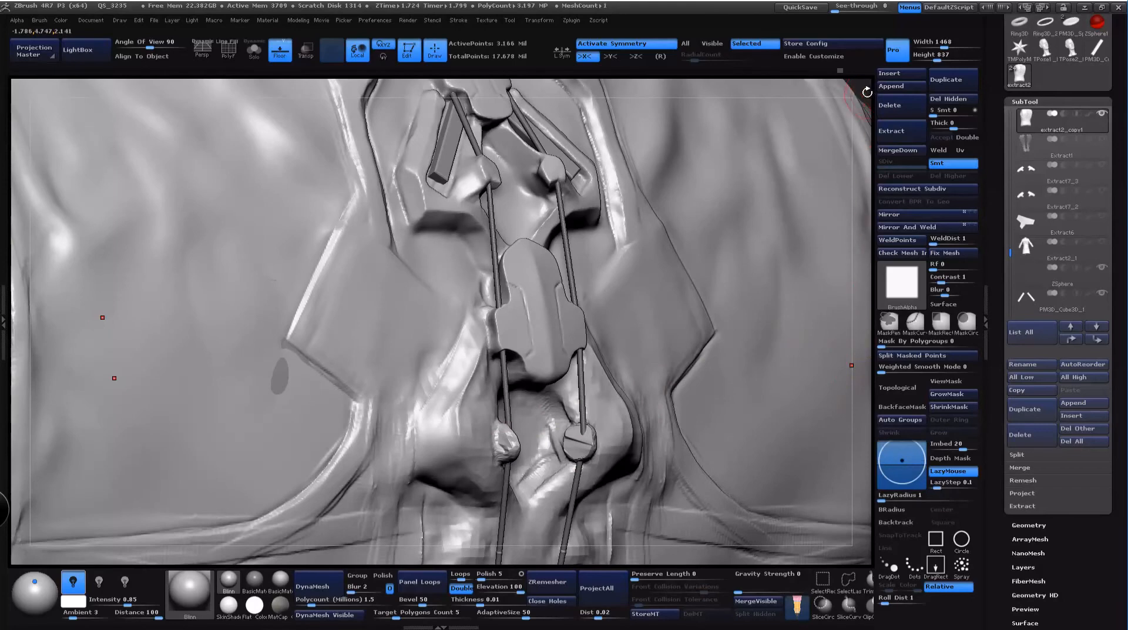
alt+drag(865, 94, 548, 338)
ctrl+drag(670, 238, 674, 390)
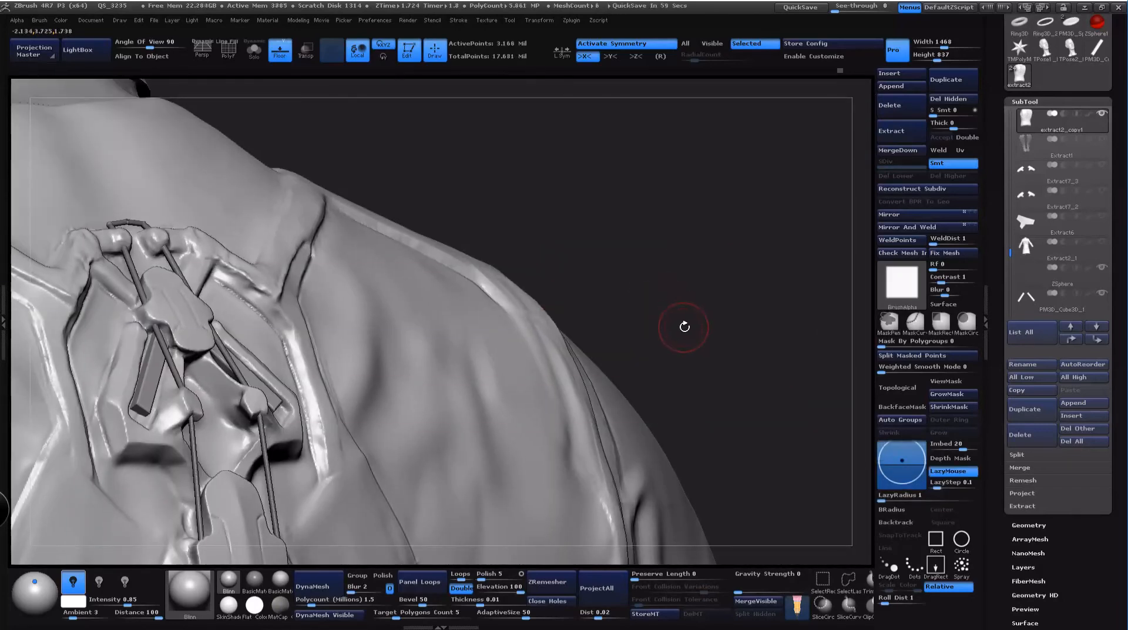
drag(694, 348, 739, 86)
mouse_move(772, 177)
mouse_down()
mouse_move(776, 159)
mouse_move(729, 264)
mouse_up()
drag(418, 397, 411, 390)
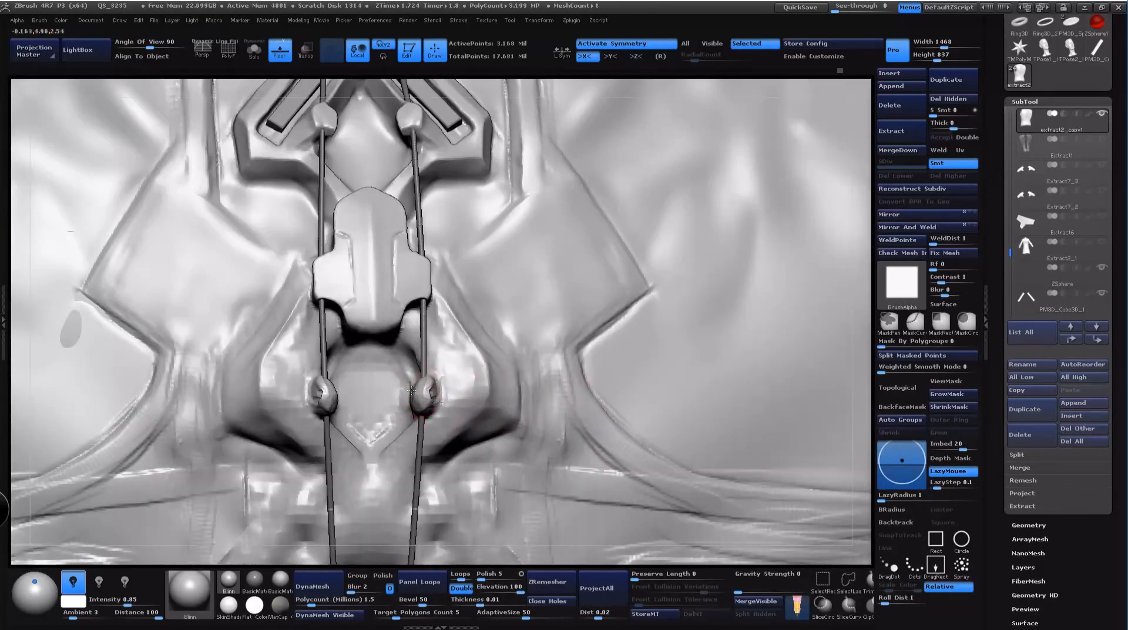
click(915, 410)
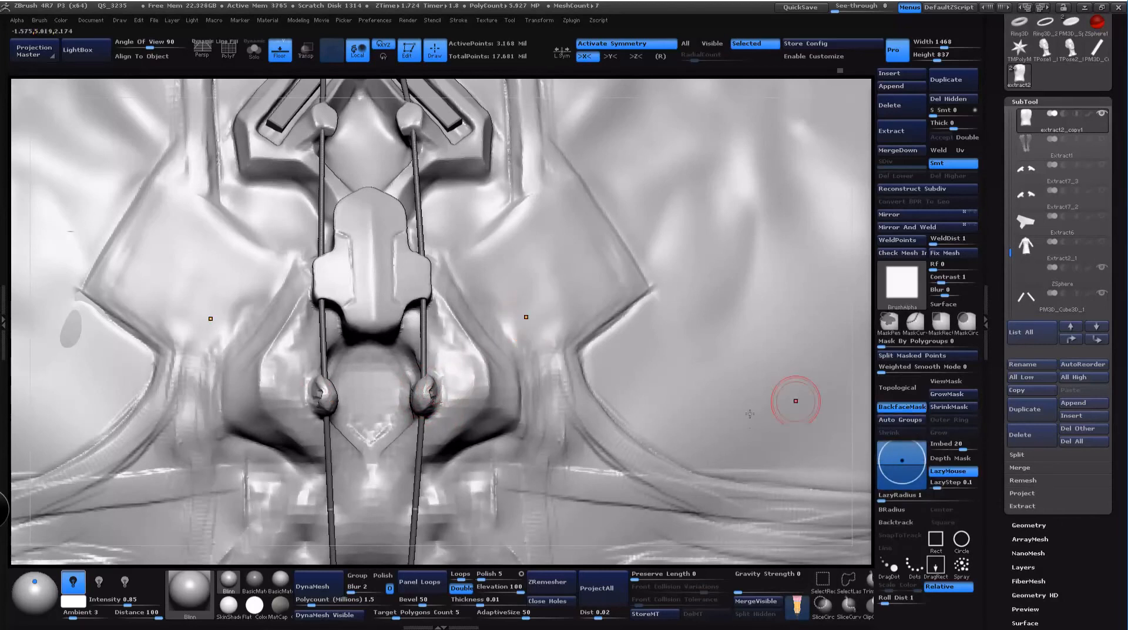
shift+drag(445, 387, 434, 396)
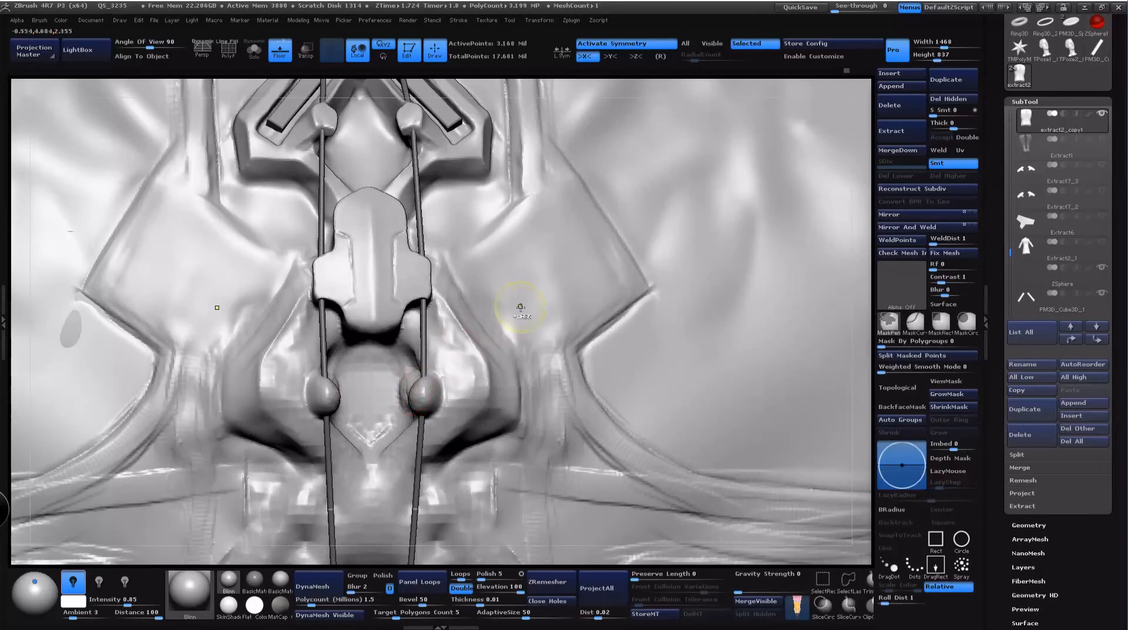
Step: Build up the inner wall of the spine block beside the cable, between the second plate and the rounded knob
drag(856, 232, 913, 227)
alt+drag(853, 323, 669, 285)
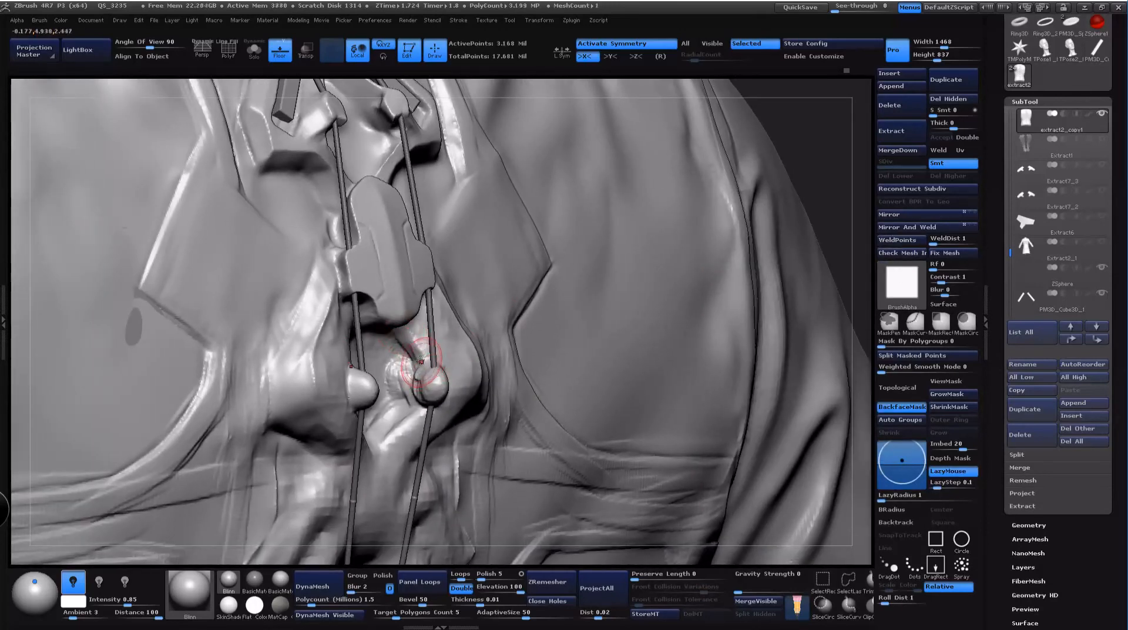
mouse_move(416, 377)
mouse_down()
mouse_move(396, 345)
mouse_move(411, 372)
mouse_move(405, 358)
mouse_up()
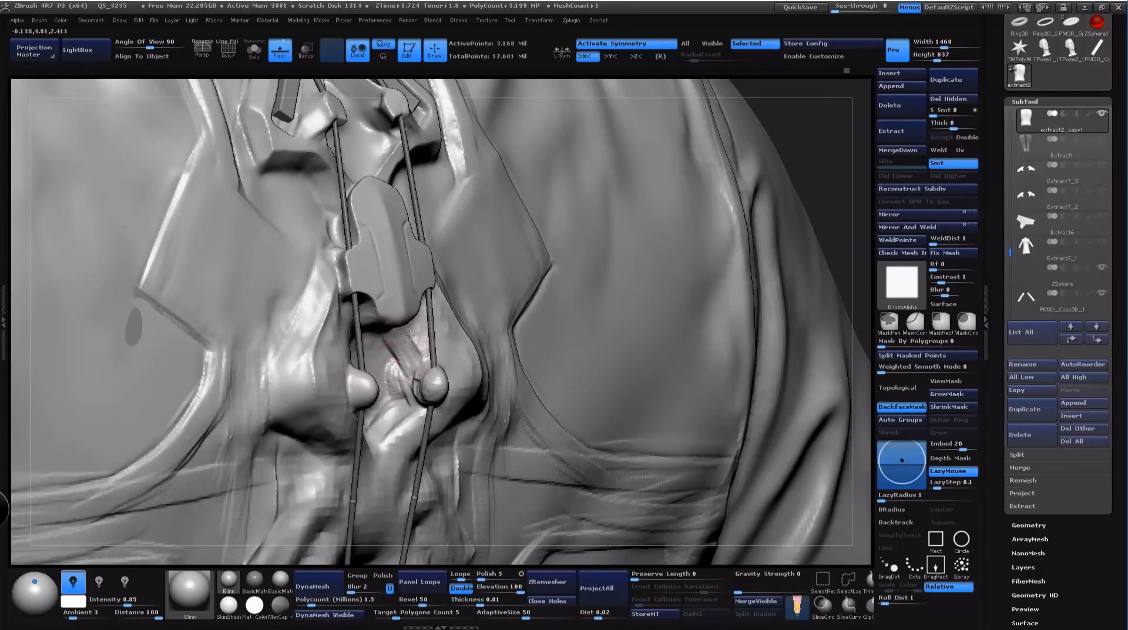
drag(843, 173, 405, 361)
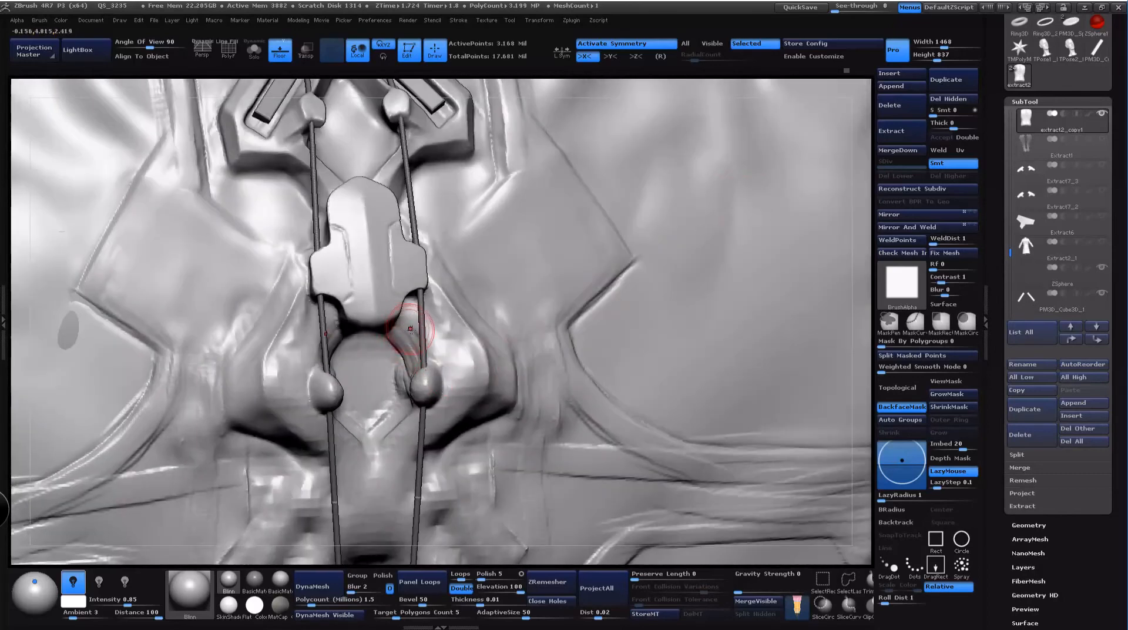
Step: Sculpt parallel strand-like ridges from the second plate's side lobes down towards the cable knobs with a resized ClayBuildup brush
key(space)
key(space)
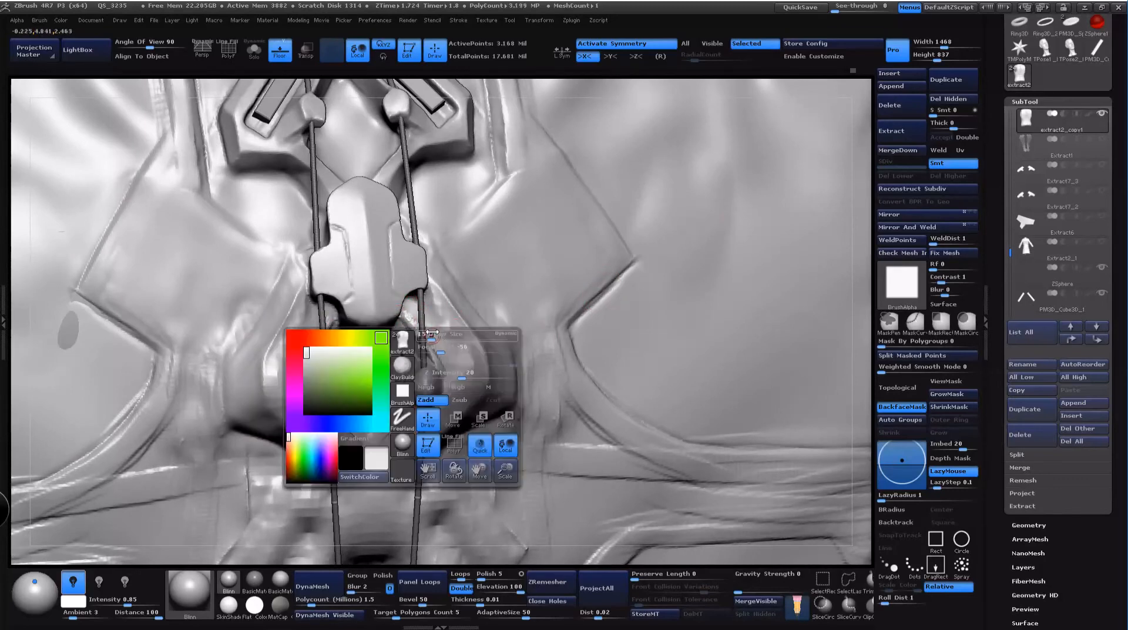
mouse_move(433, 339)
mouse_down()
mouse_move(429, 306)
mouse_move(430, 330)
mouse_move(461, 350)
mouse_up()
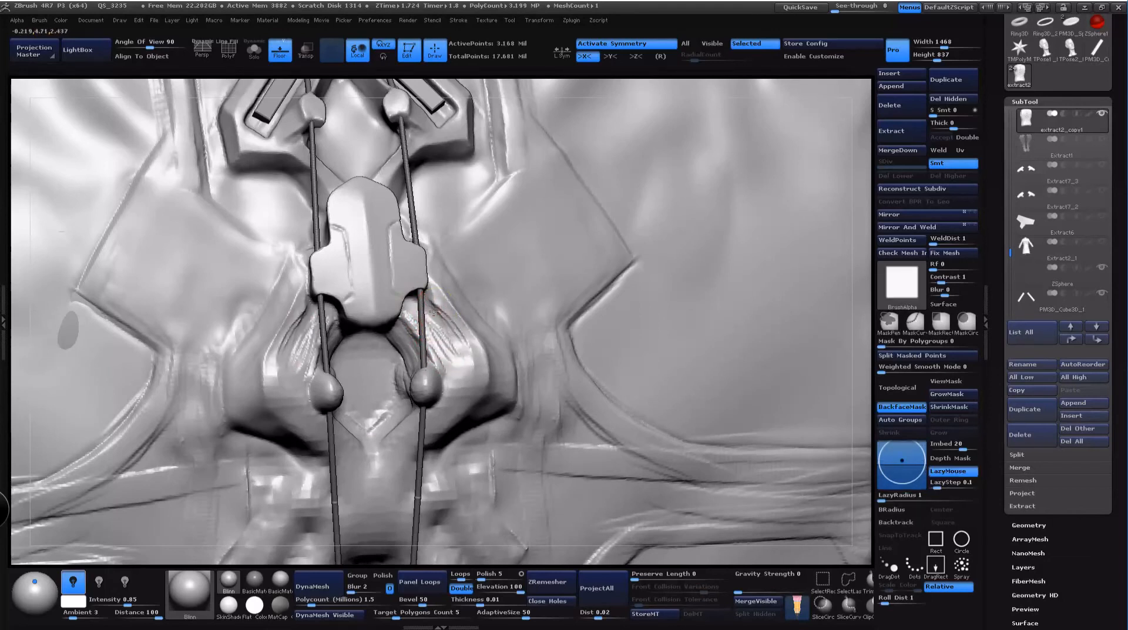
mouse_move(431, 305)
mouse_down()
mouse_move(447, 350)
mouse_move(441, 331)
mouse_move(460, 347)
mouse_up()
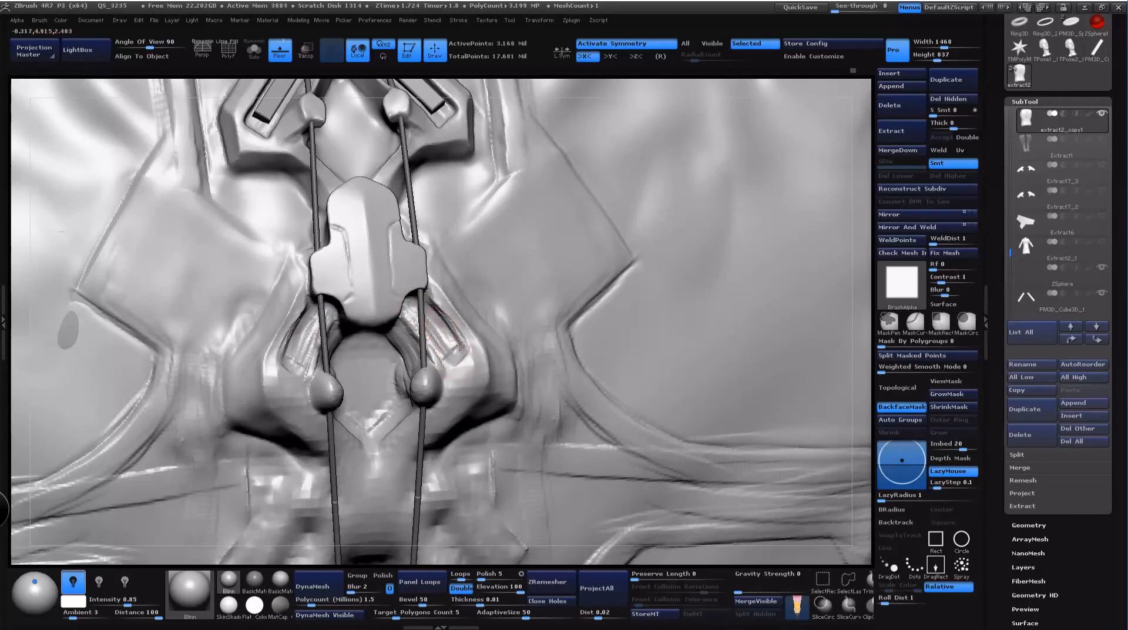
drag(433, 307, 449, 349)
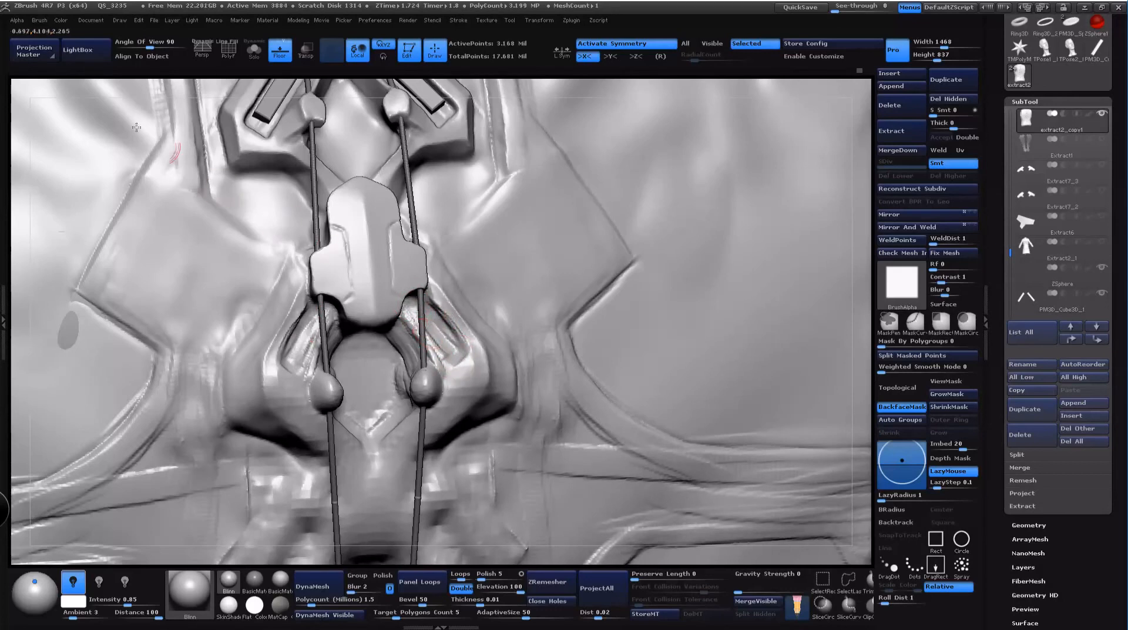
click(39, 20)
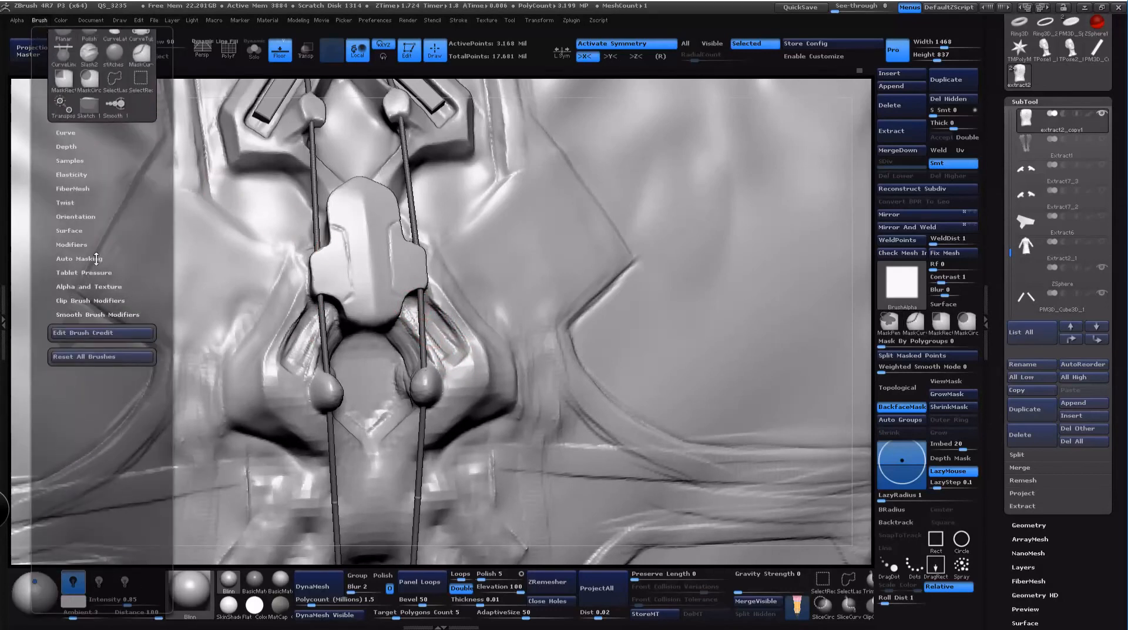
click(104, 260)
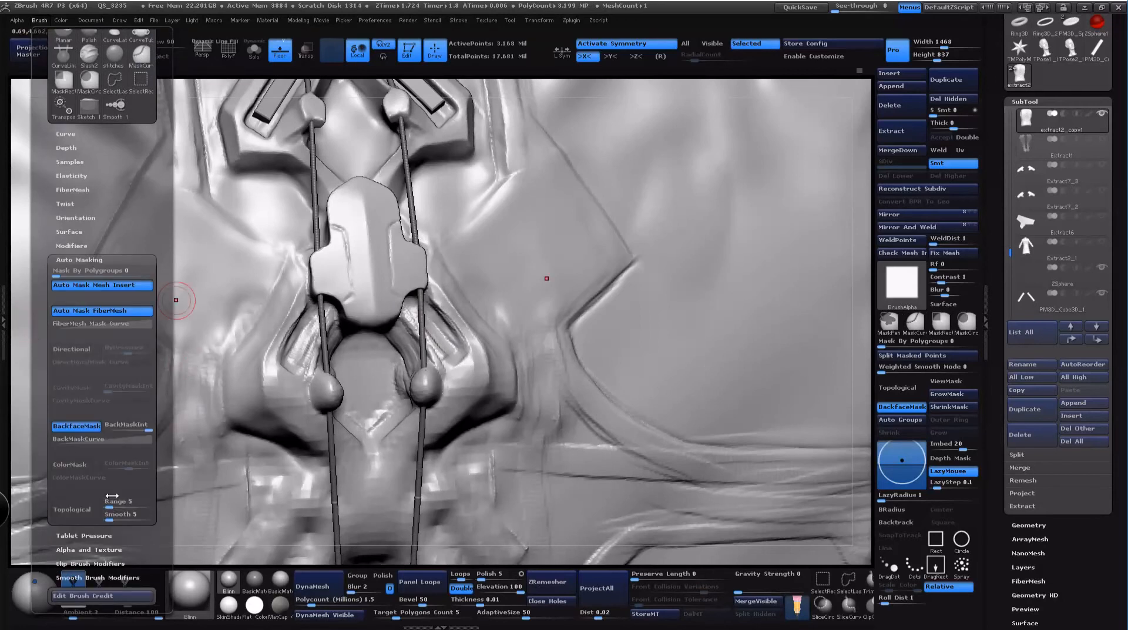
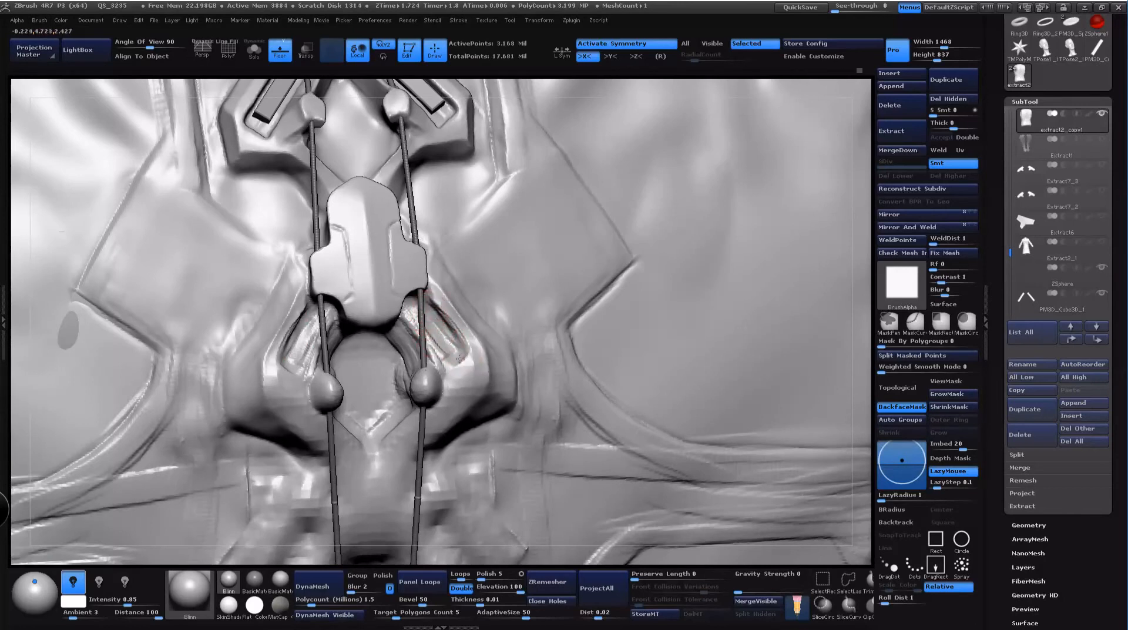
drag(461, 359, 462, 372)
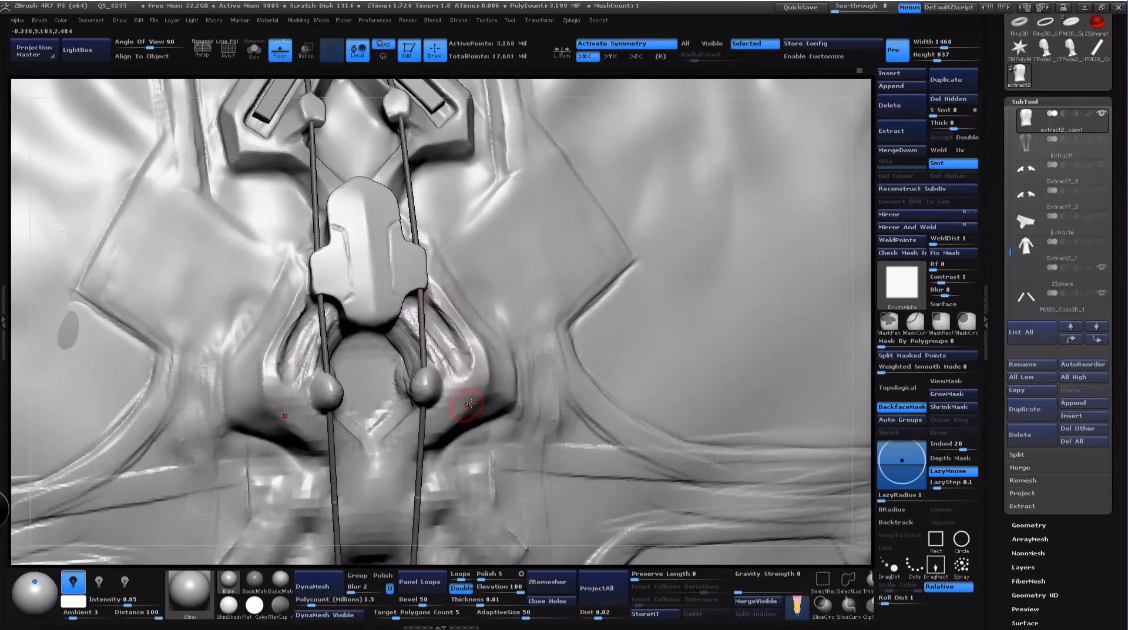
Step: Build up raised rims along the lower and outer edges of the spine block around the strand-like ridges
mouse_move(455, 427)
mouse_down()
mouse_move(492, 373)
mouse_move(491, 404)
mouse_move(421, 452)
mouse_up()
mouse_move(477, 409)
mouse_down()
mouse_move(503, 342)
mouse_move(492, 398)
mouse_up()
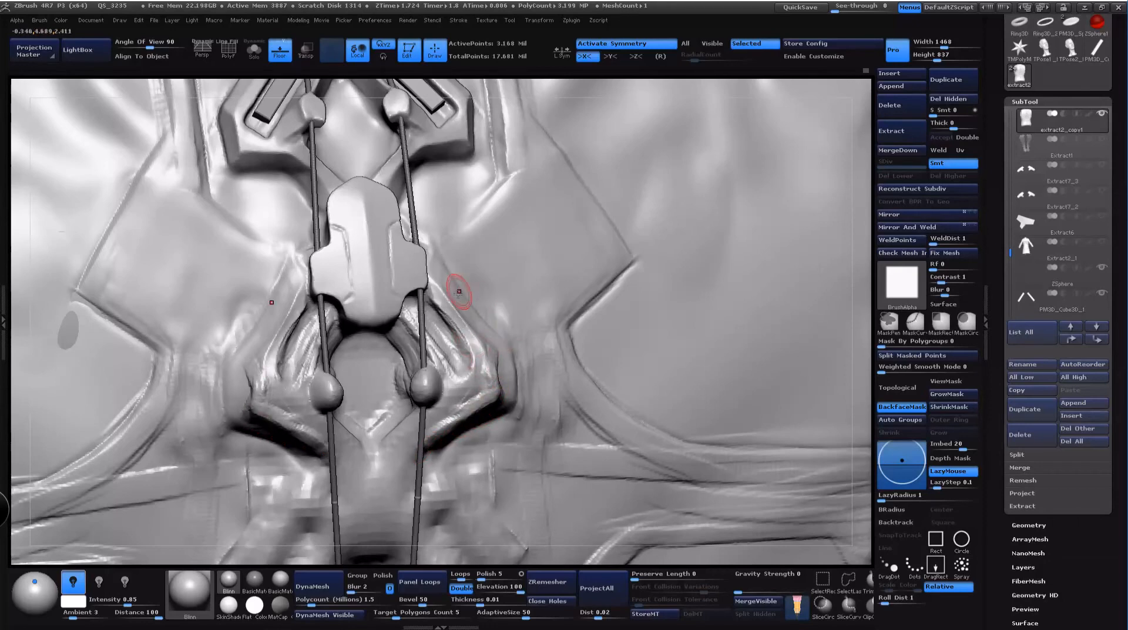
drag(461, 318, 500, 356)
alt+drag(850, 335, 822, 414)
drag(416, 365, 445, 400)
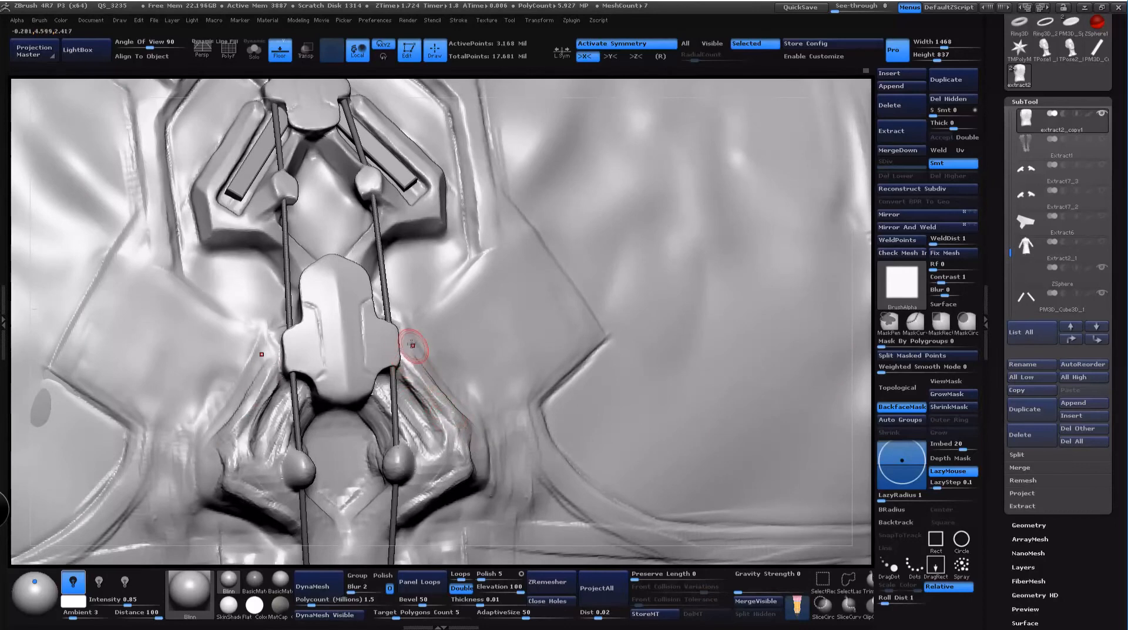
Step: Reinforce the ridges and outer corners of the spine block below the second plate, smoothing the rough areas between strokes
drag(850, 317, 799, 318)
drag(373, 345, 370, 321)
mouse_move(437, 442)
mouse_down()
mouse_move(375, 354)
mouse_move(433, 435)
mouse_move(393, 374)
mouse_up()
drag(867, 382, 908, 389)
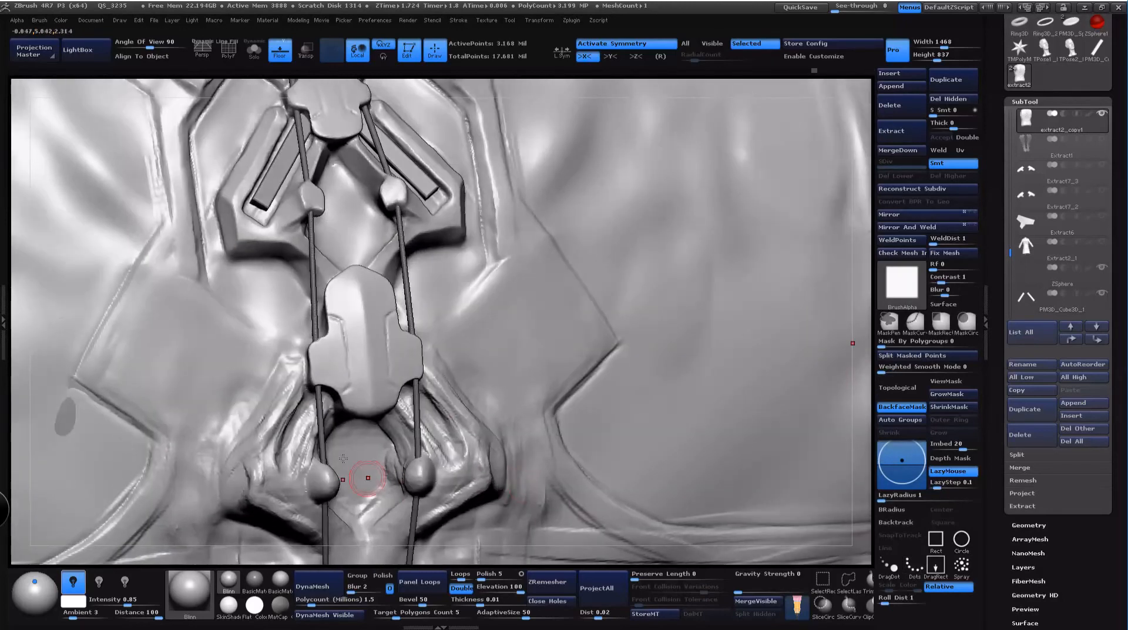
mouse_move(297, 405)
mouse_down()
mouse_move(310, 445)
mouse_move(293, 401)
mouse_up()
shift+drag(293, 401, 292, 390)
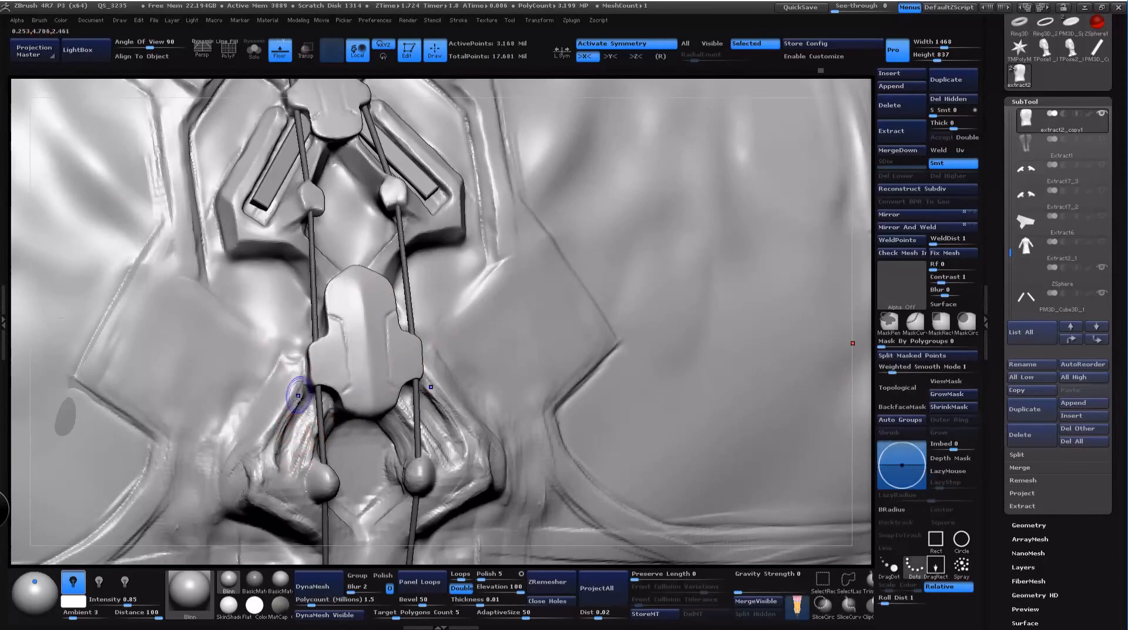
mouse_move(260, 460)
mouse_down()
mouse_move(245, 441)
mouse_move(232, 482)
mouse_up()
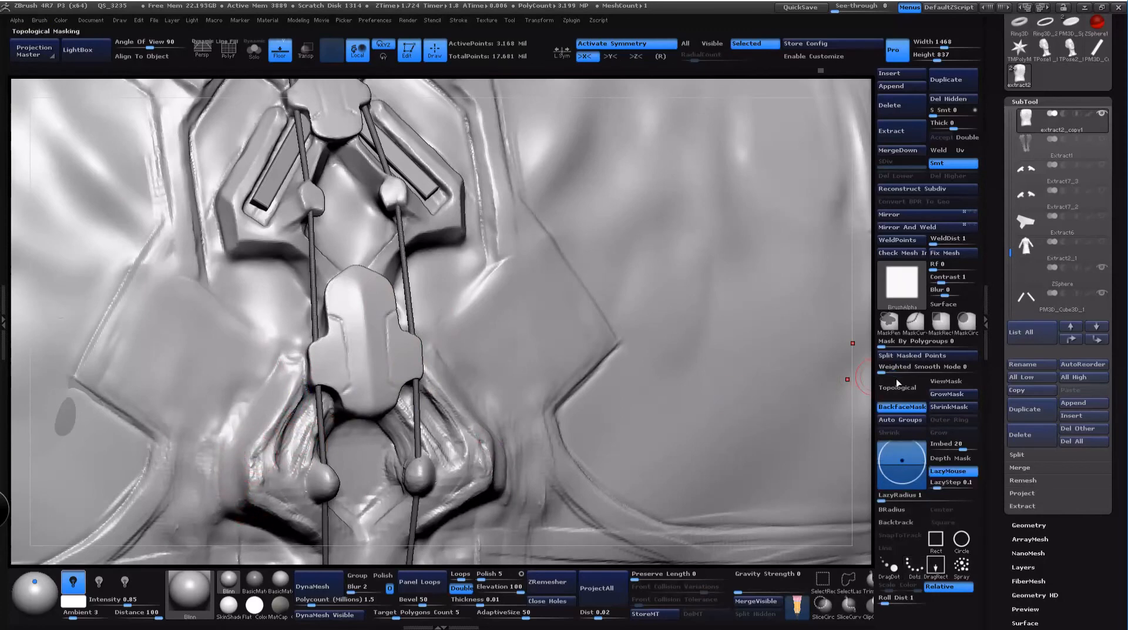
Step: Check the whole back, then build up and smooth the suit surface just outside the spine block's lower corners
alt+drag(857, 403, 705, 393)
mouse_move(799, 172)
mouse_down()
mouse_move(824, 144)
mouse_move(747, 40)
mouse_up()
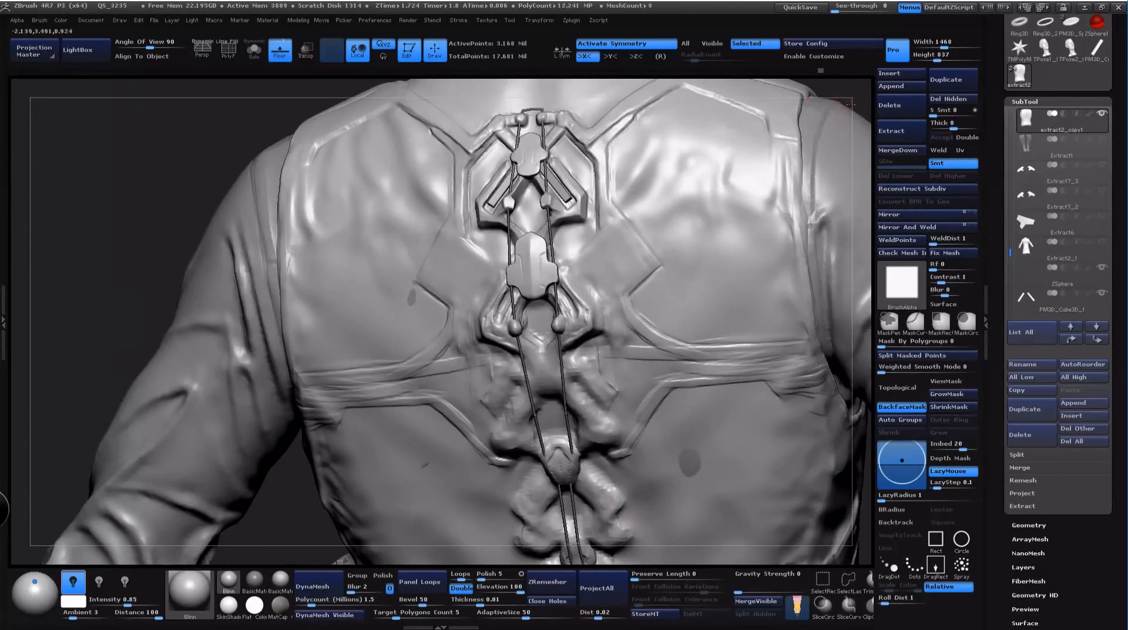
mouse_move(858, 89)
mouse_down()
mouse_move(796, 124)
mouse_move(811, 109)
mouse_move(758, 220)
mouse_up()
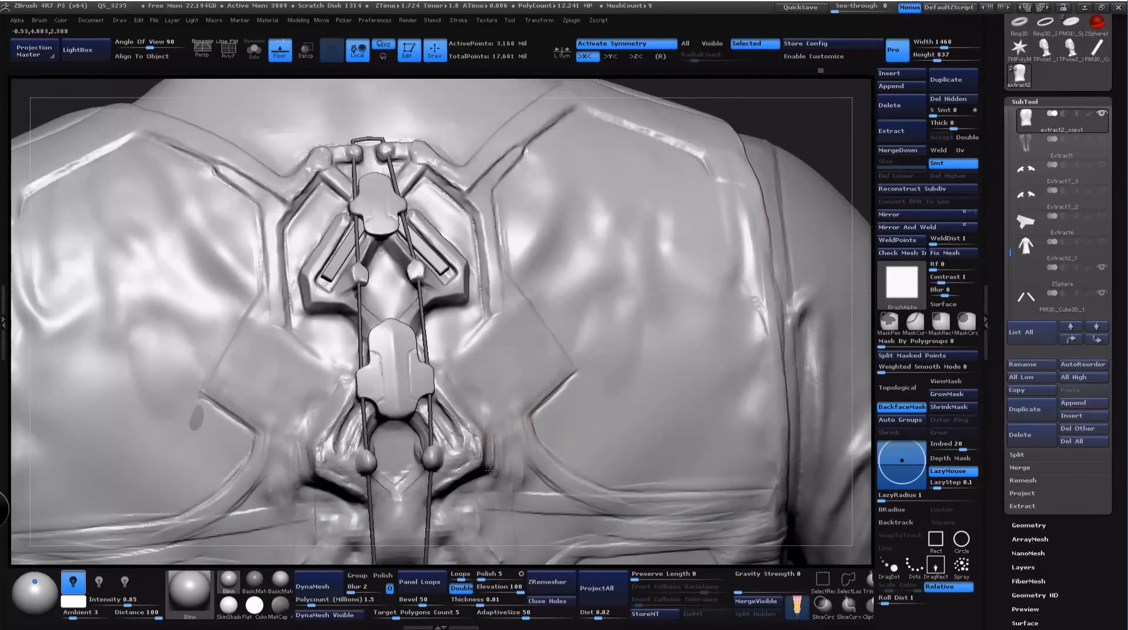
key(shift)
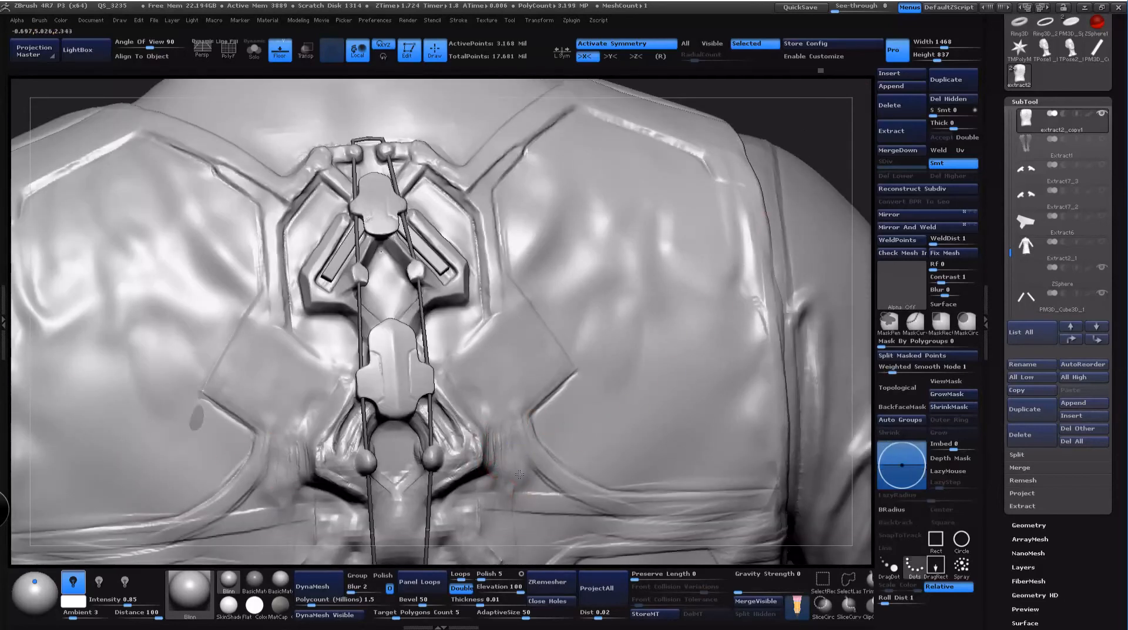
Step: Switch to the Dam_Standard brush and carve a crease along the spine block's outer edge, undoing and redrawing the first stroke
key(b)
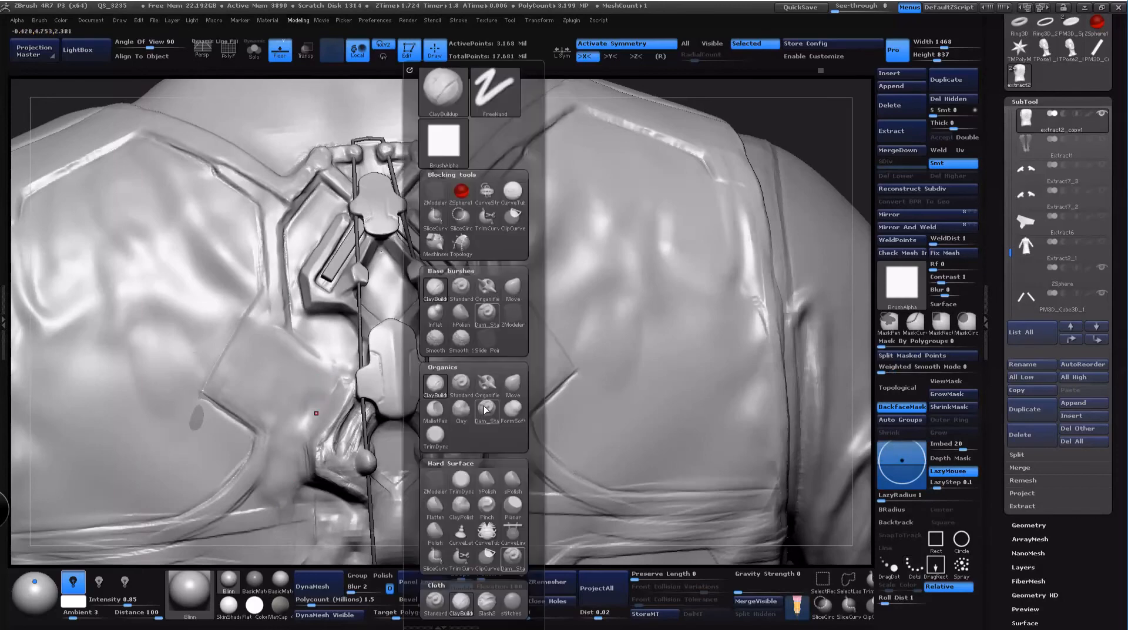
click(488, 387)
drag(810, 130, 746, 139)
key(b)
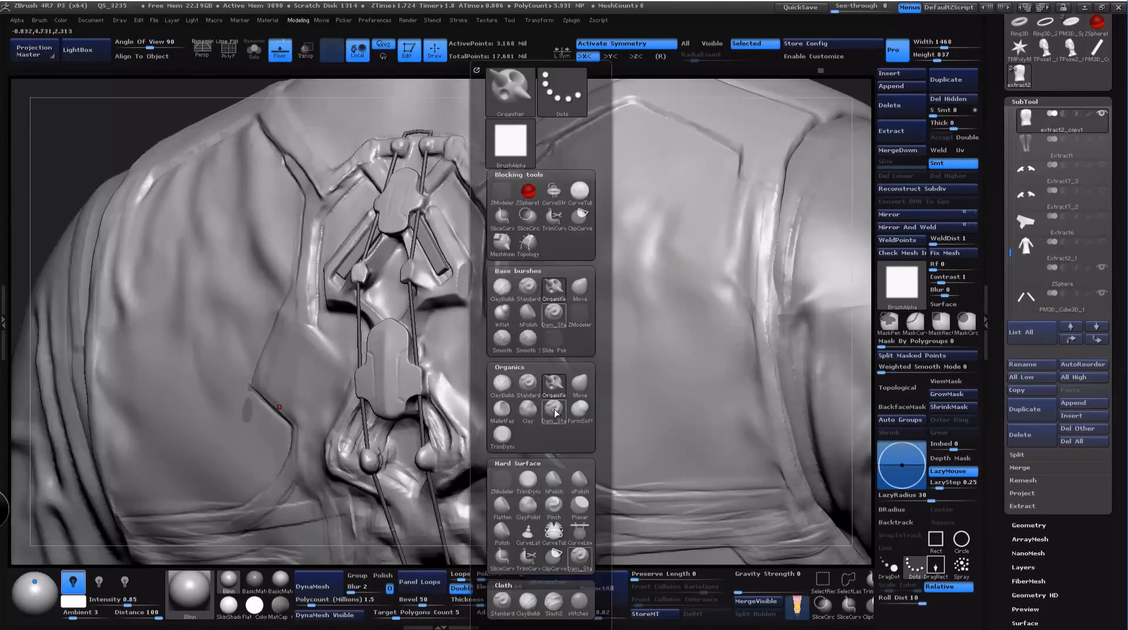
click(557, 410)
drag(432, 370, 475, 424)
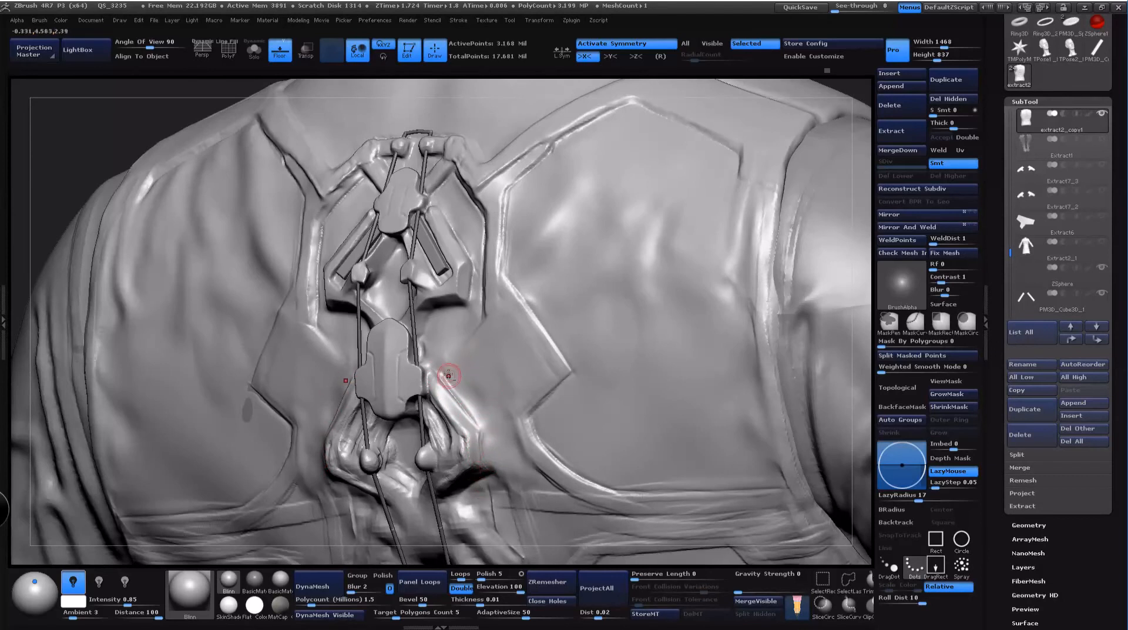
key(ctrl)
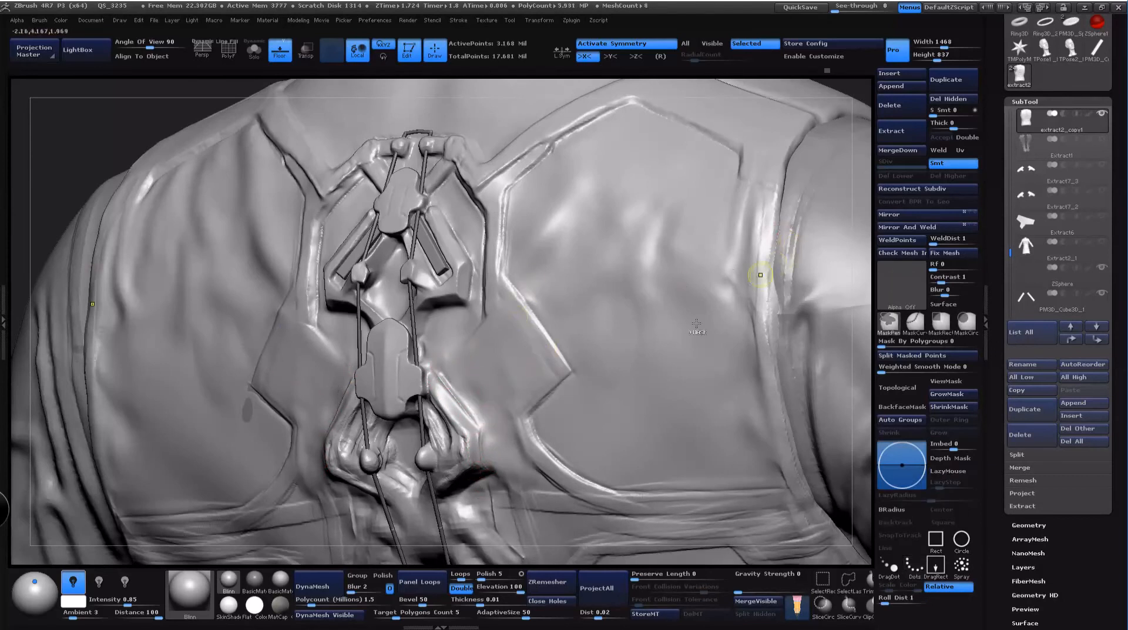
key(ctrl+z)
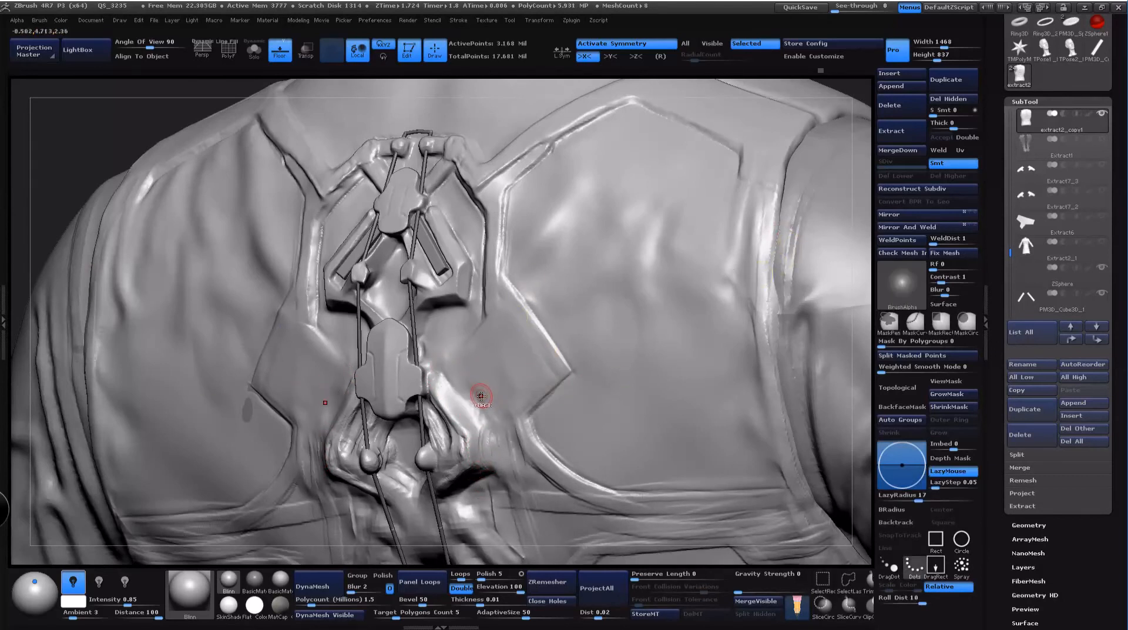
drag(433, 374, 499, 447)
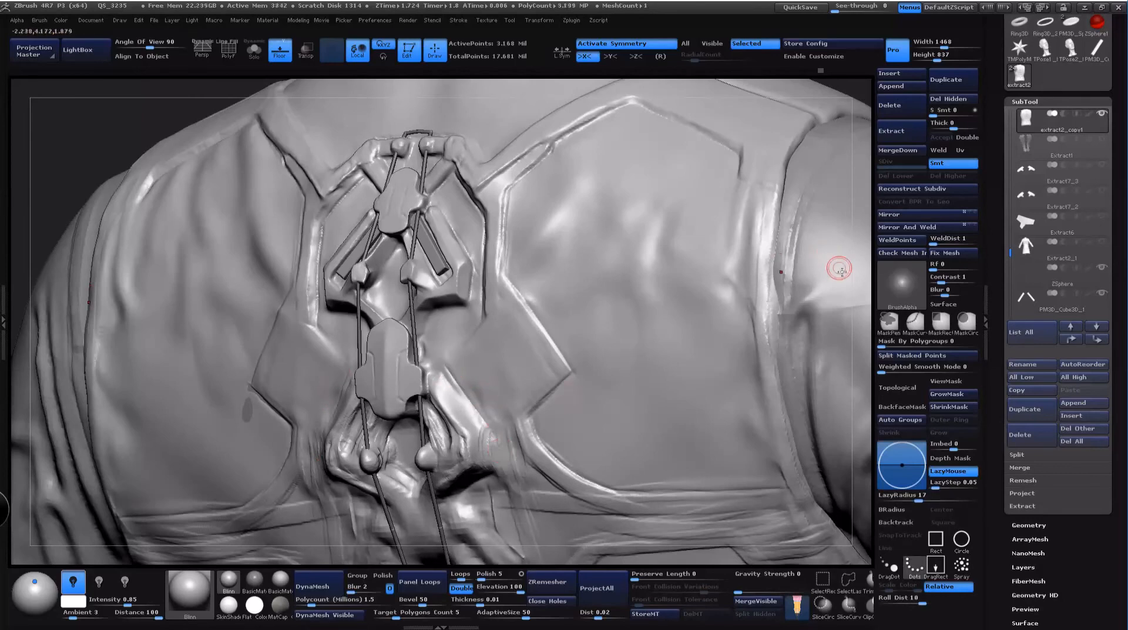
drag(862, 269, 697, 277)
drag(472, 324, 436, 361)
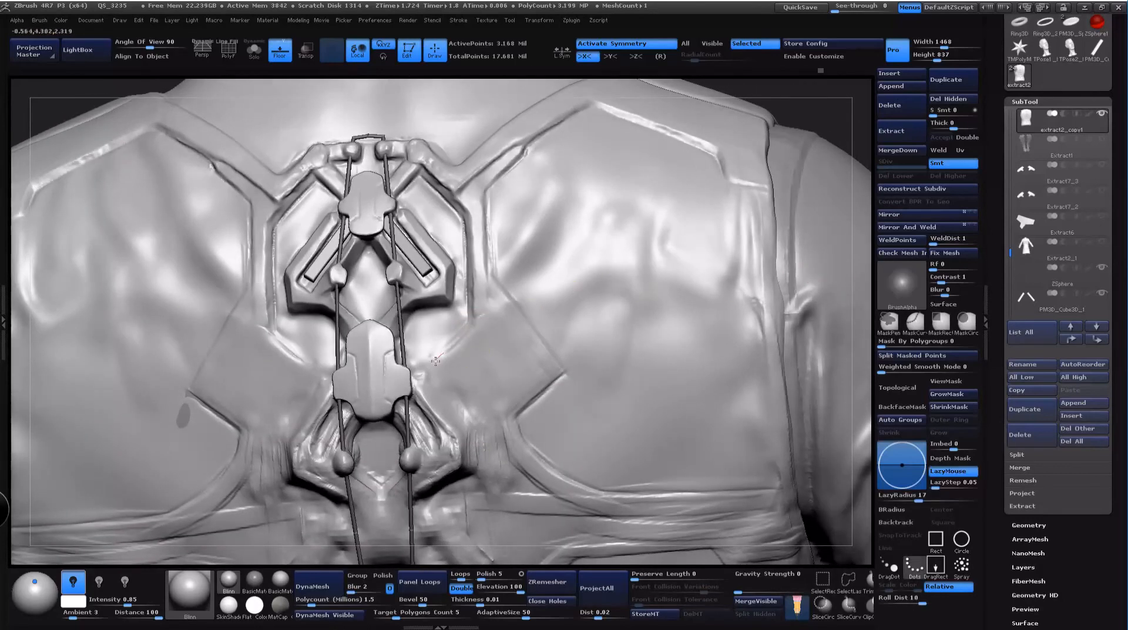
key(ctrl+z)
drag(470, 320, 434, 365)
key(ctrl+z)
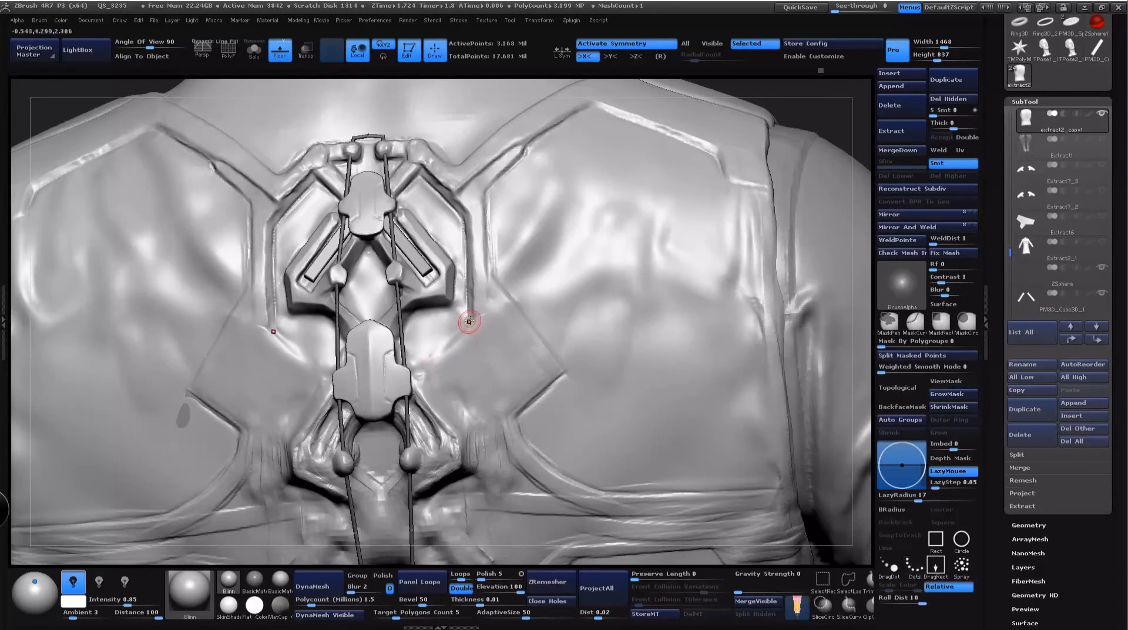
Step: Carve seams from the upper panel outline's lower end down beside the spine block and around the next block's outer corner
mouse_move(470, 321)
mouse_down()
mouse_move(432, 365)
mouse_move(479, 466)
mouse_up()
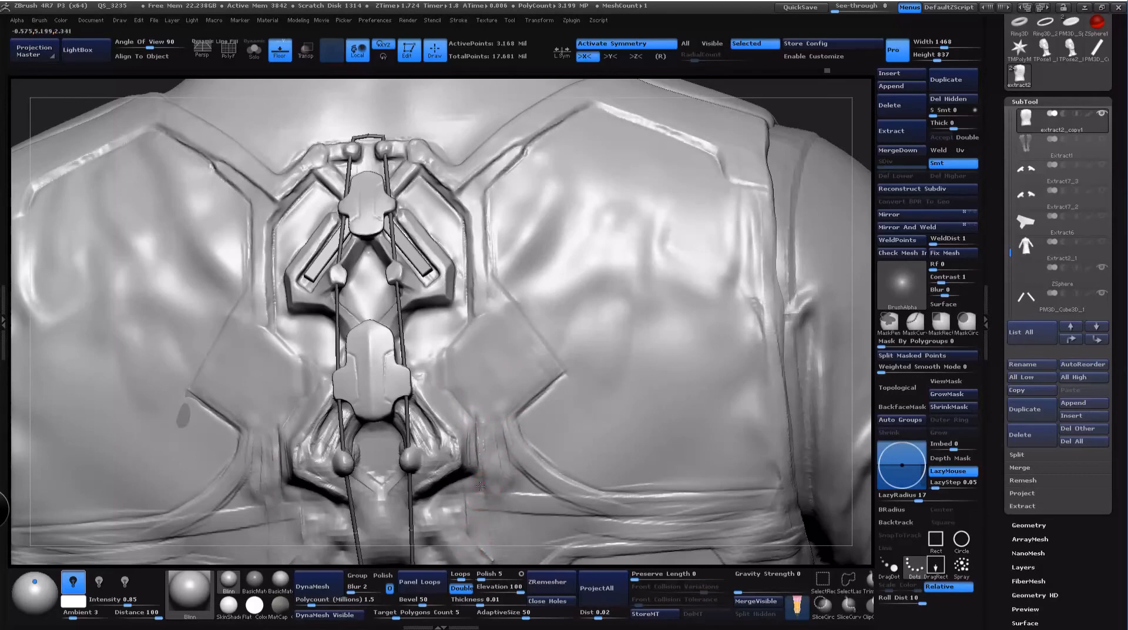
alt+drag(867, 388, 845, 221)
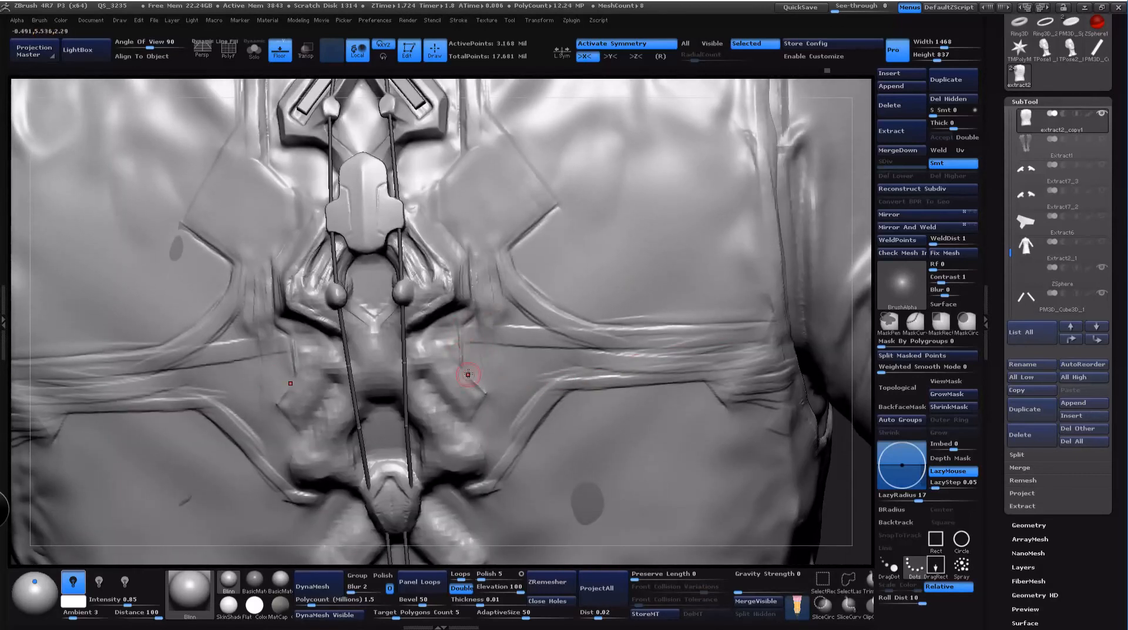
drag(468, 374, 498, 408)
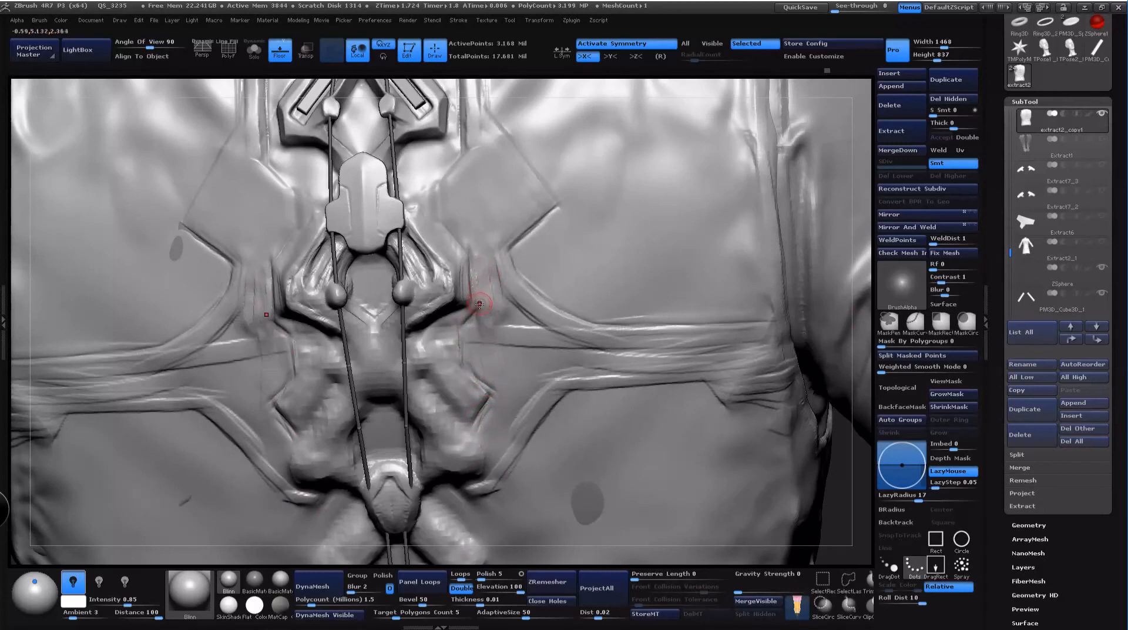
Step: Carve further Dam_Standard seams beside the spine block's outer edge and down toward the block below
drag(479, 304, 476, 272)
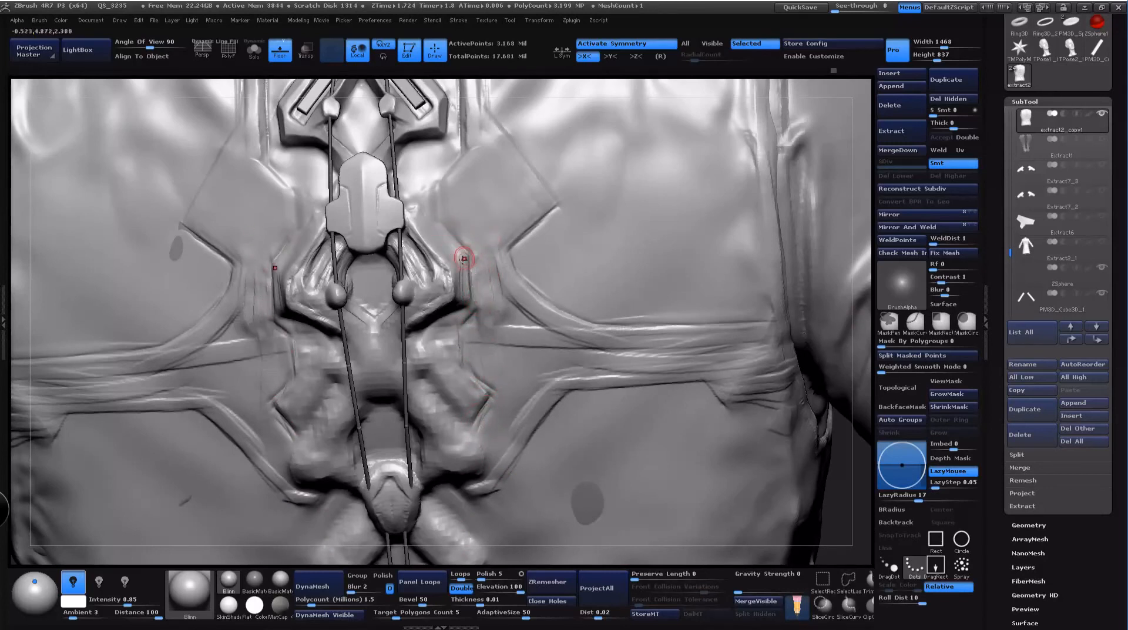
mouse_move(416, 210)
mouse_down()
mouse_move(456, 258)
mouse_move(462, 317)
mouse_move(419, 350)
mouse_up()
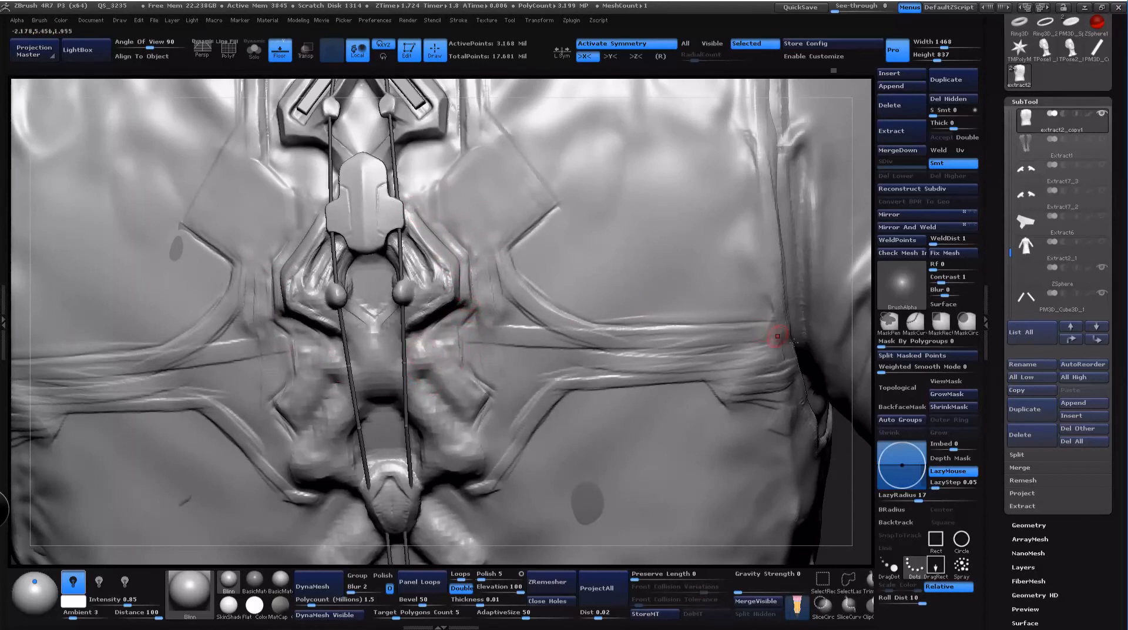
key(shift)
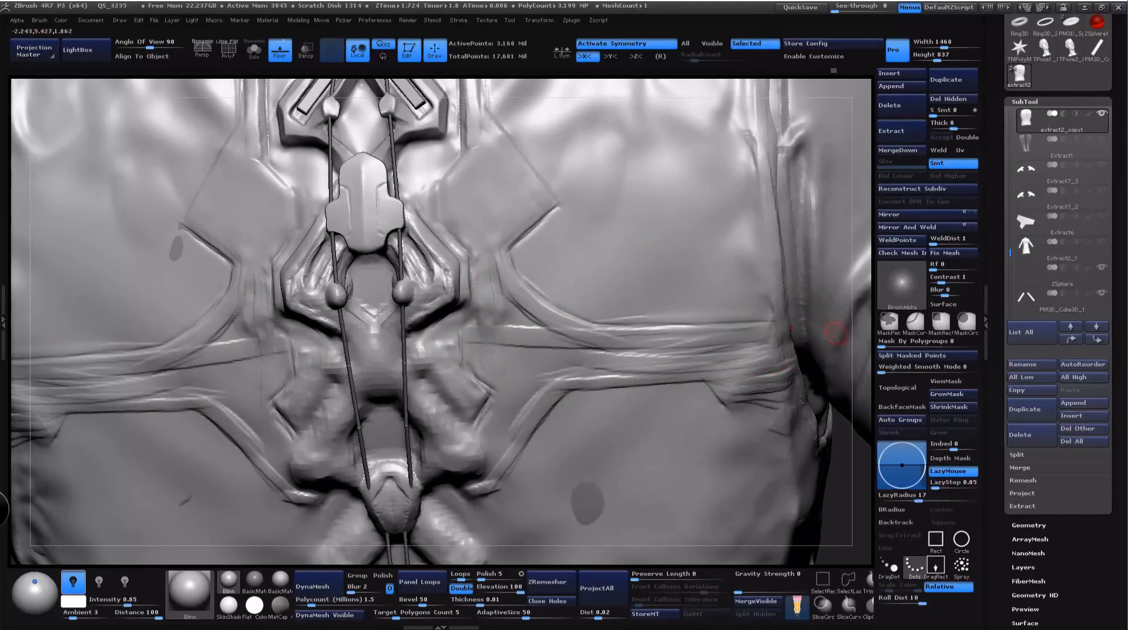
drag(865, 325, 844, 269)
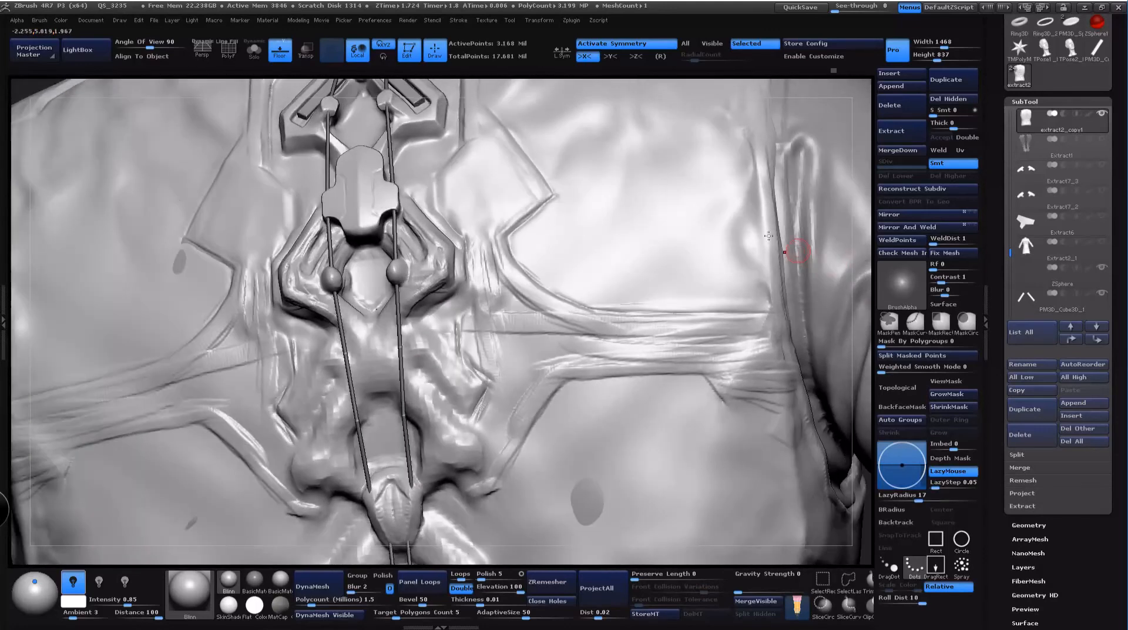
Step: Switch to the ClayBuildup brush and raise edges along the upper panel's inner outline and the lower spine block's outer corner
key(space)
click(451, 286)
key(space)
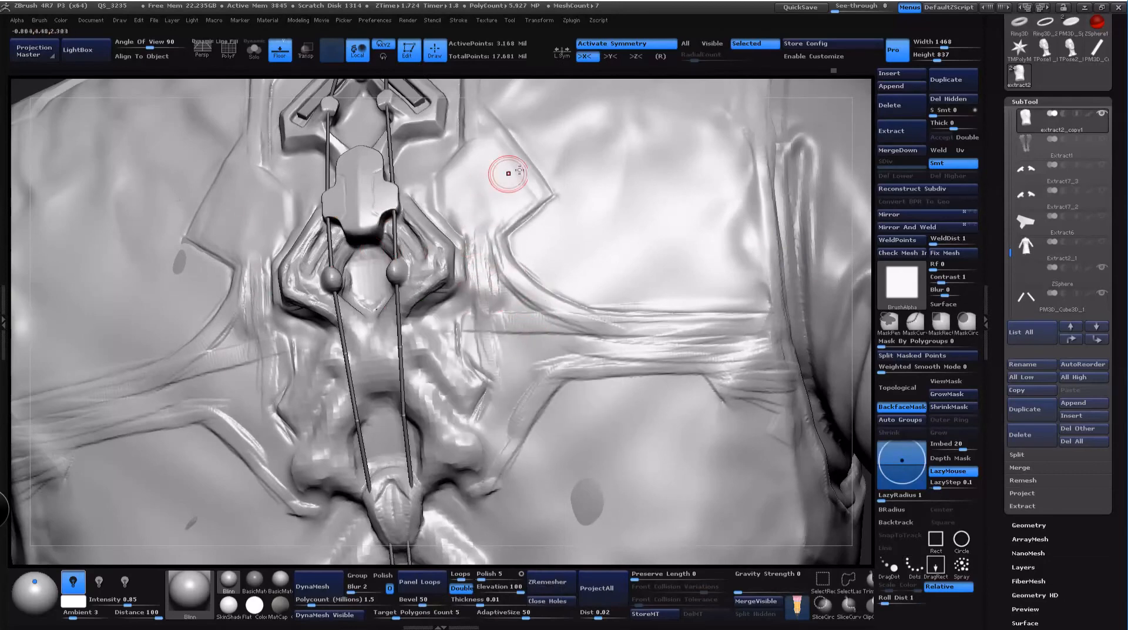
key(space)
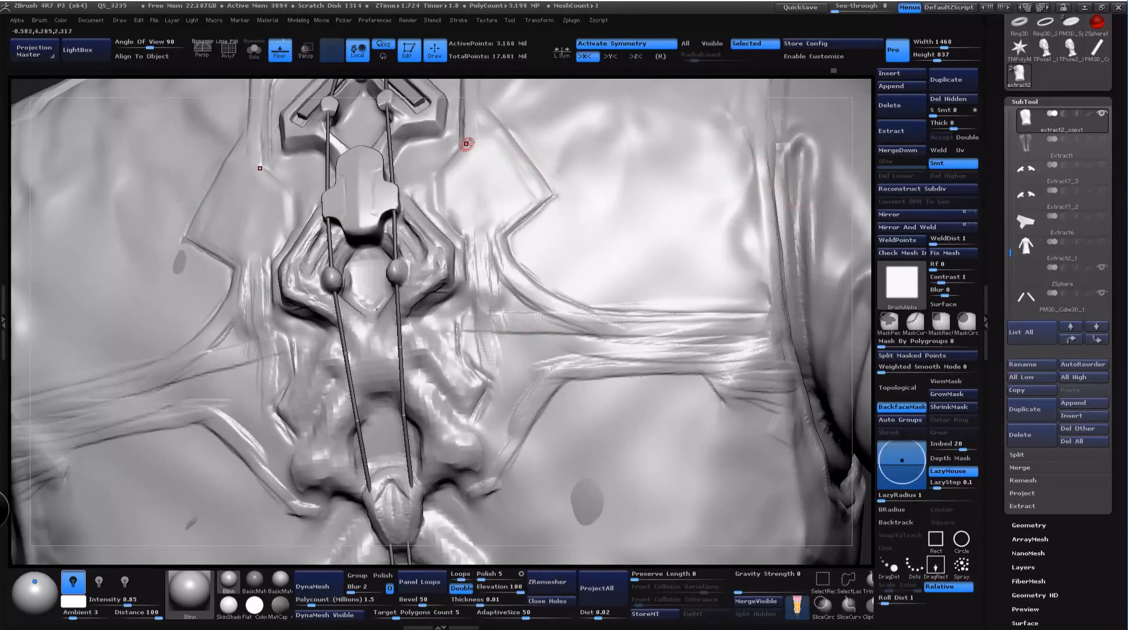
mouse_move(442, 170)
mouse_down()
mouse_move(444, 215)
mouse_move(473, 243)
mouse_move(463, 360)
mouse_move(500, 378)
mouse_up()
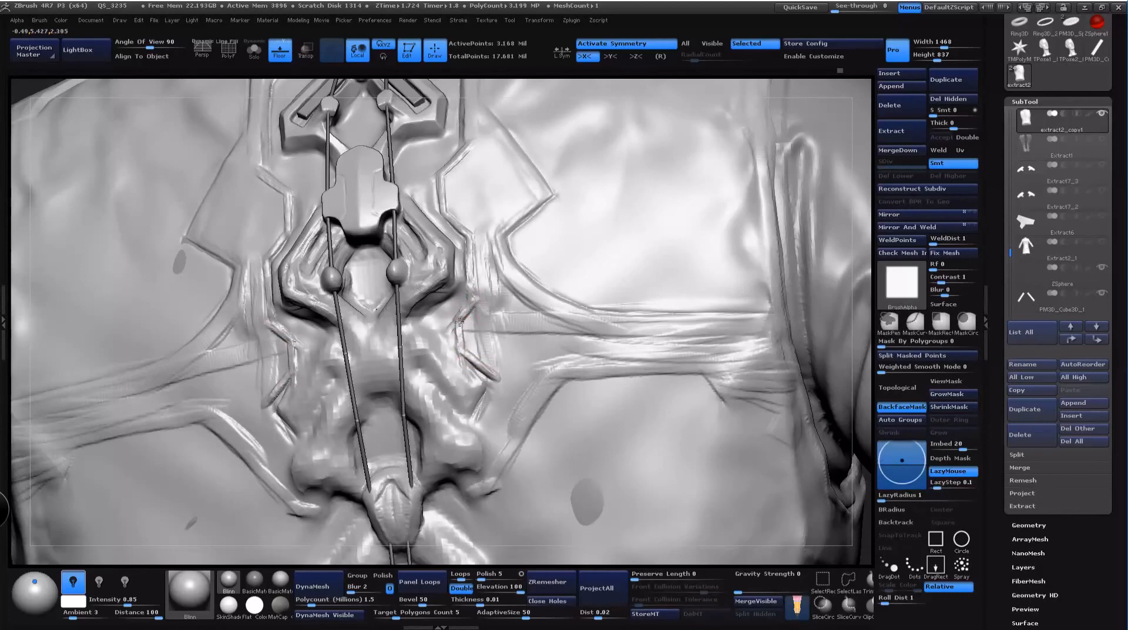
Step: Build up the suit surface beside the lower spine block with lengthwise strokes running toward the horizontal back band
key(space)
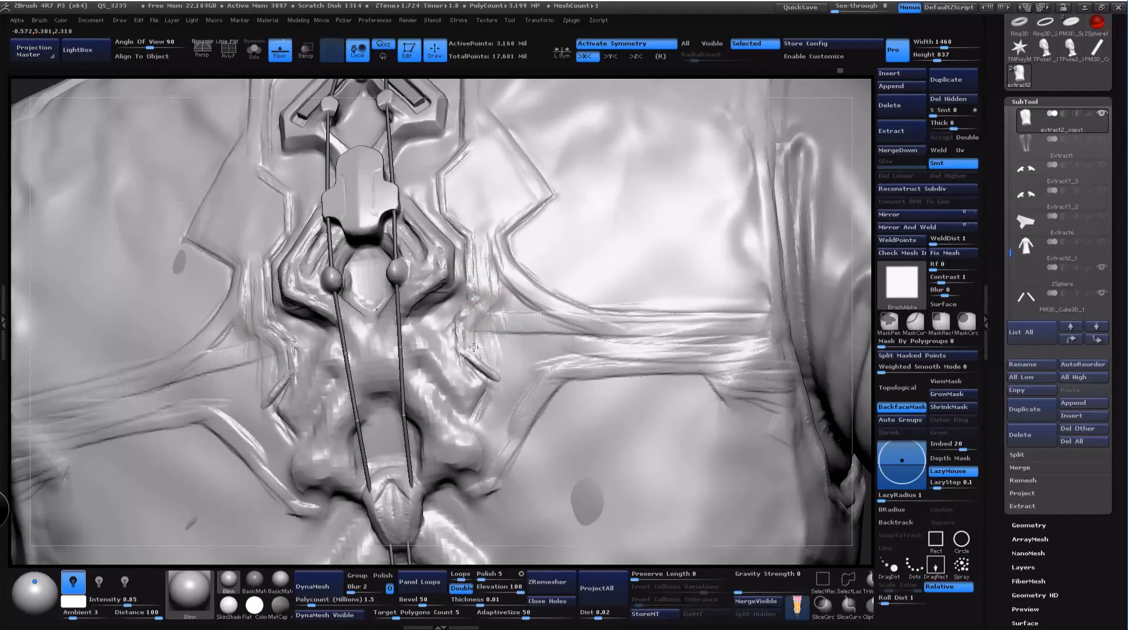
mouse_move(478, 319)
mouse_down()
mouse_move(480, 355)
mouse_move(498, 374)
mouse_up()
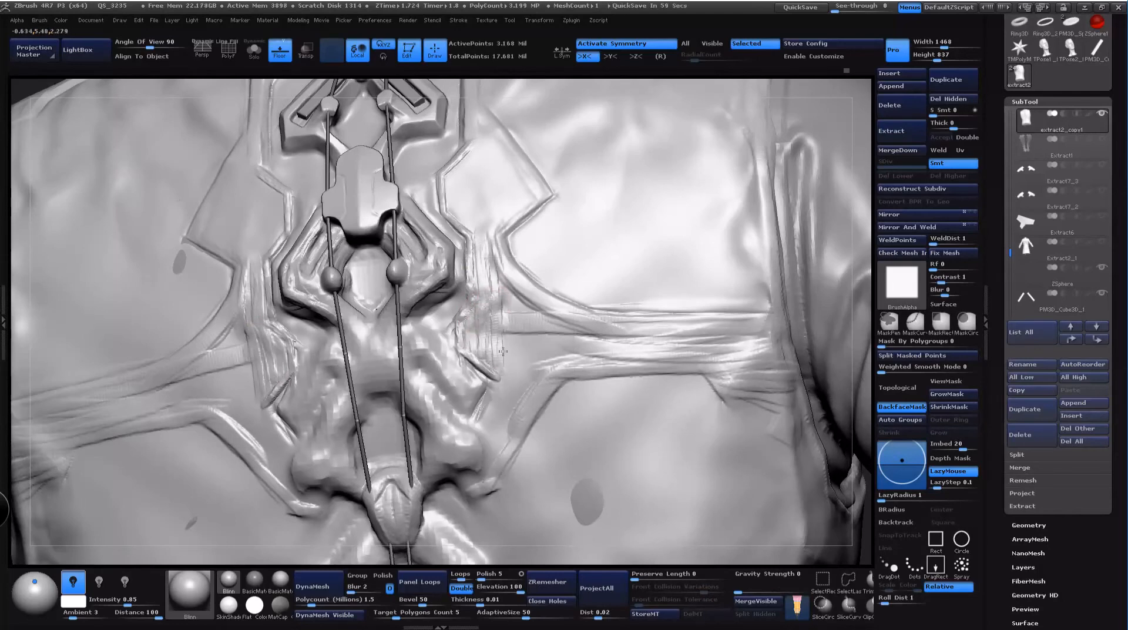
drag(504, 300, 508, 385)
mouse_move(487, 250)
mouse_down()
mouse_move(513, 315)
mouse_move(500, 305)
mouse_move(547, 341)
mouse_up()
drag(500, 277, 521, 303)
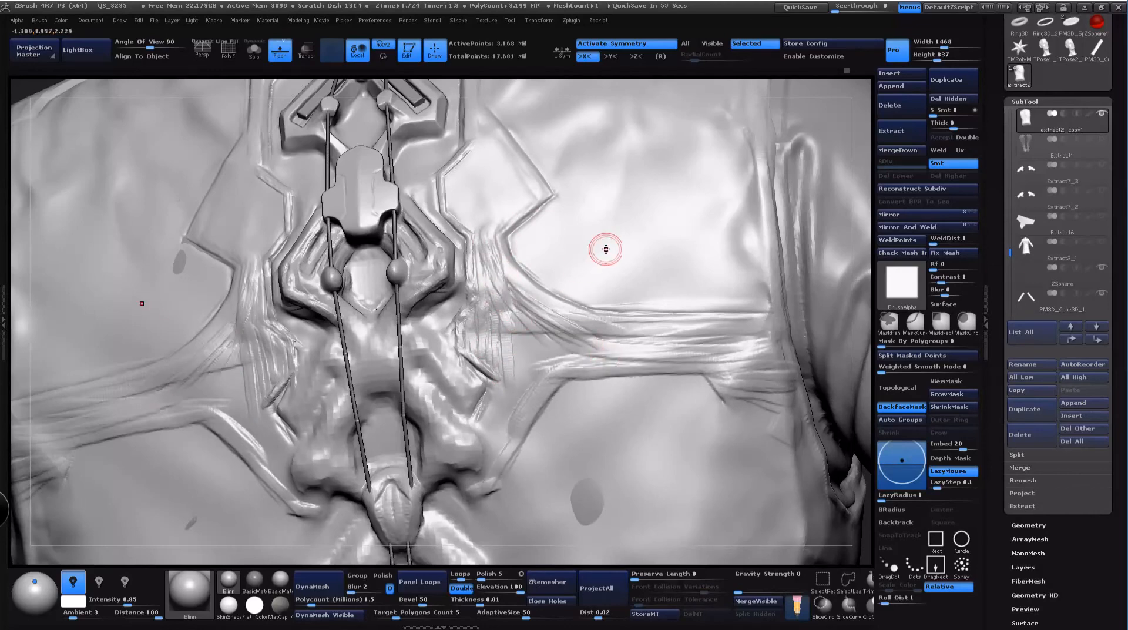
Step: Layer crosswise clay strokes over the junction between the lower spine block and the horizontal back band
key(space)
mouse_move(560, 361)
mouse_down()
mouse_move(575, 361)
mouse_move(532, 354)
mouse_move(514, 374)
mouse_up()
key(space)
drag(552, 333, 498, 356)
drag(546, 324, 483, 343)
mouse_move(510, 309)
mouse_down()
mouse_move(475, 330)
mouse_move(472, 347)
mouse_move(492, 325)
mouse_move(468, 324)
mouse_up()
key(space)
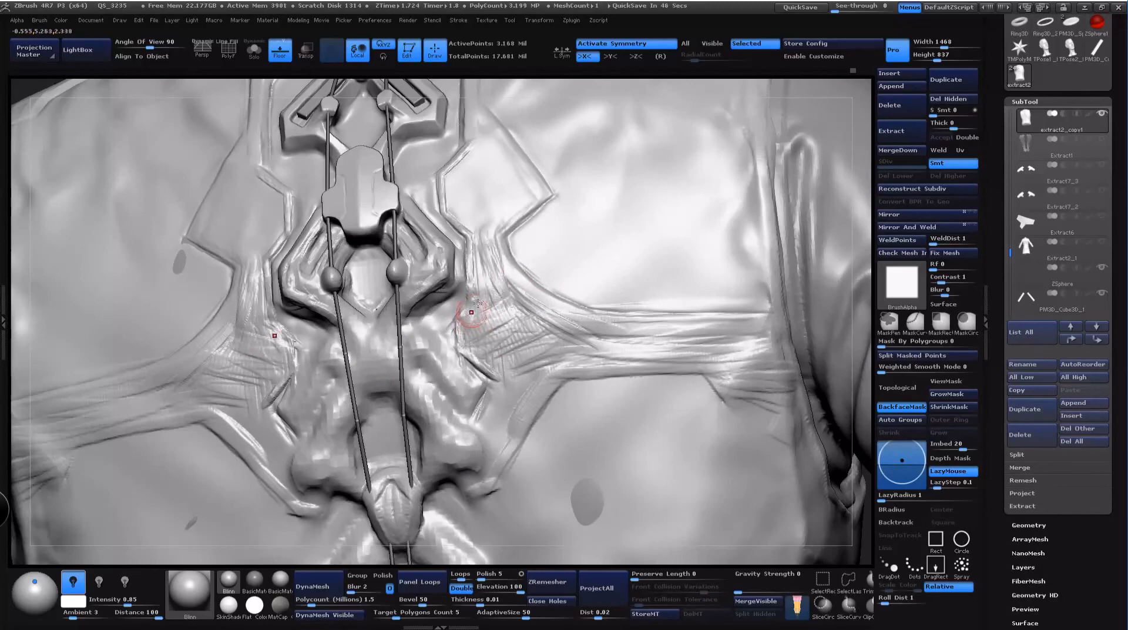
Step: Fill the narrow strip between the spine block and the curved panel edge with downward clay strokes
alt+drag(862, 242, 836, 340)
drag(175, 252, 176, 391)
drag(171, 297, 178, 389)
drag(184, 227, 207, 372)
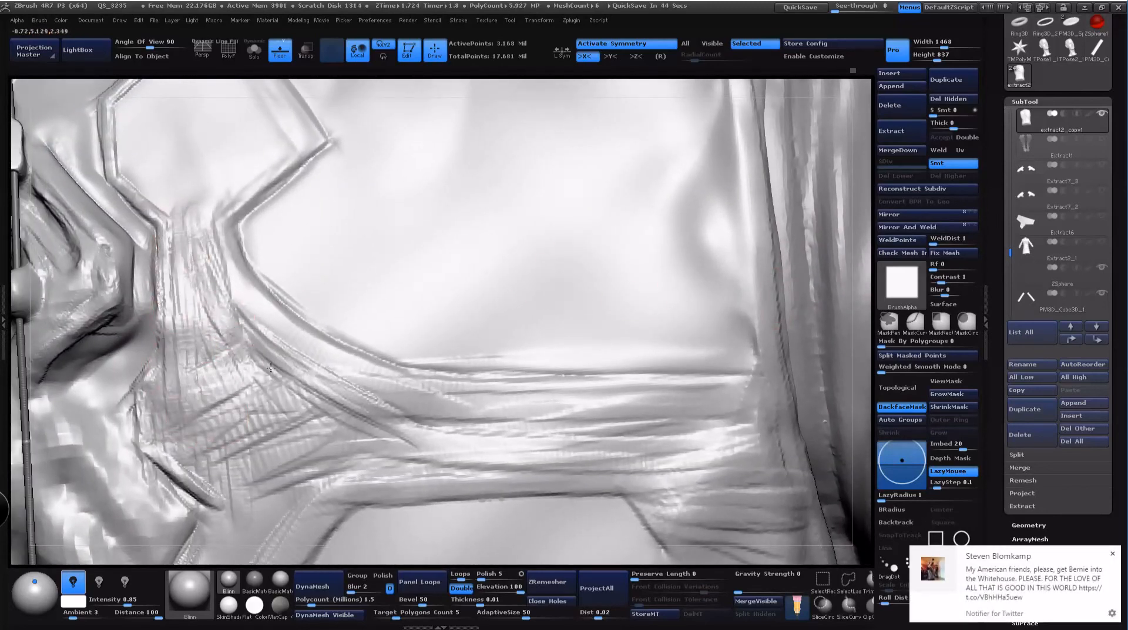
mouse_move(250, 338)
mouse_down()
mouse_move(315, 418)
mouse_move(299, 424)
mouse_move(274, 378)
mouse_up()
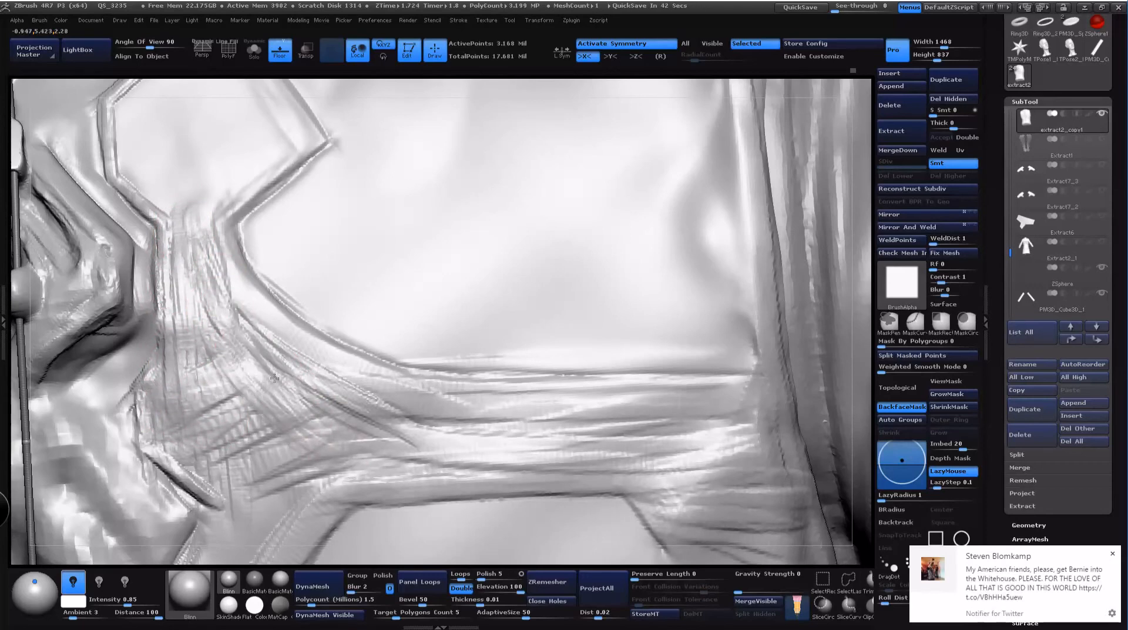
Step: Adjust the brush size and build up the inner part of the horizontal back band with strokes toward the spine
key(space)
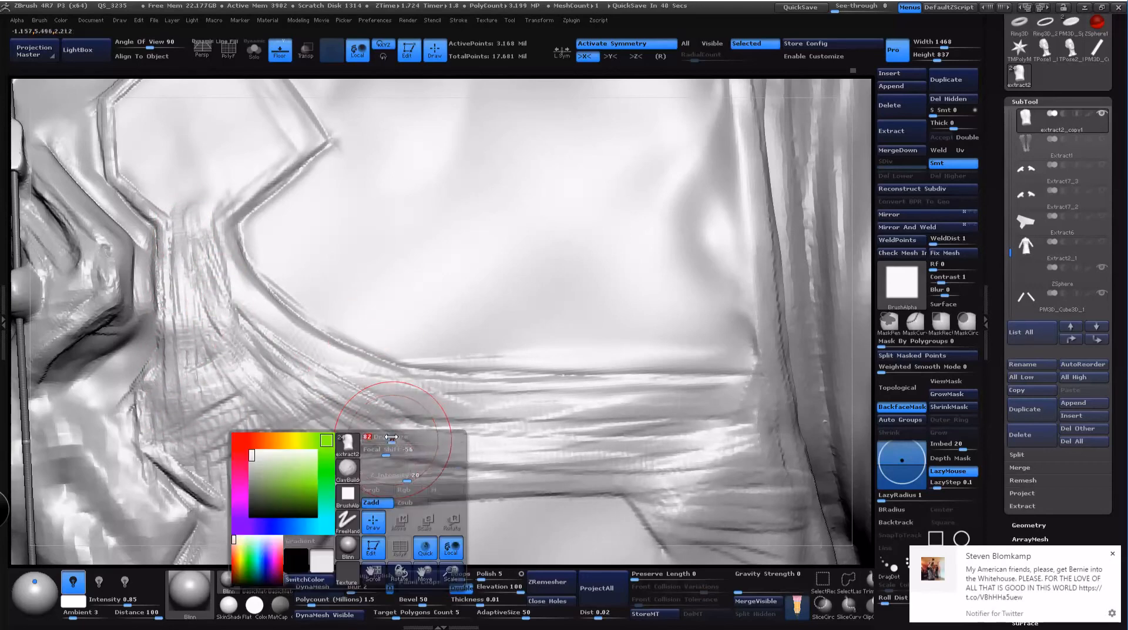
drag(415, 452, 299, 474)
drag(459, 436, 311, 456)
mouse_move(476, 429)
mouse_down()
mouse_move(306, 440)
mouse_move(333, 436)
mouse_up()
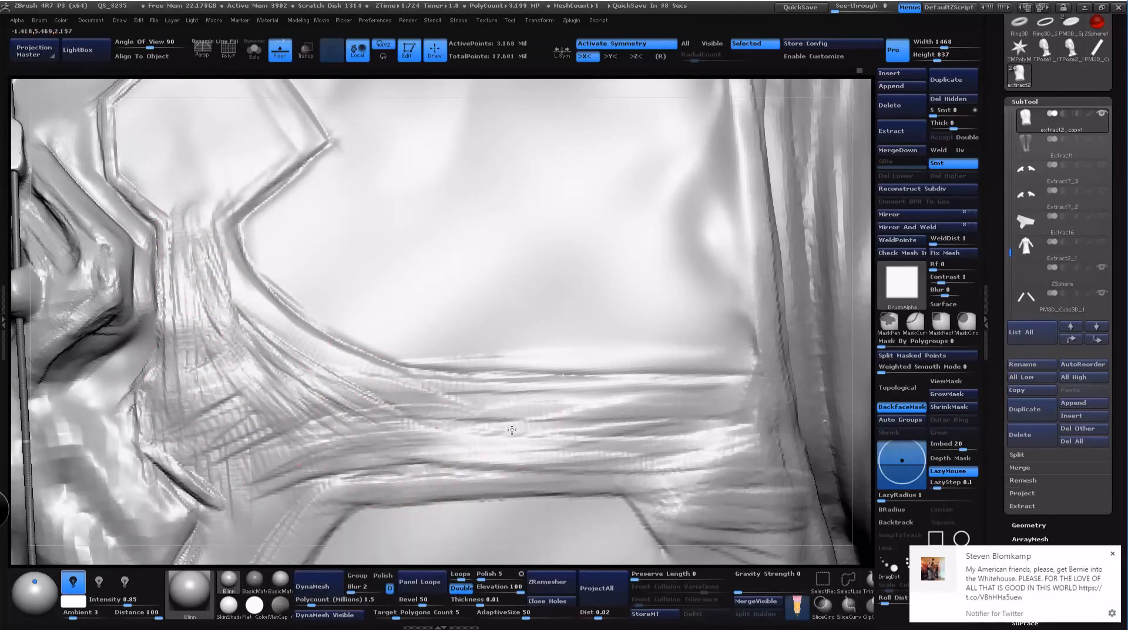
drag(512, 430, 438, 434)
mouse_move(470, 464)
mouse_down()
mouse_move(338, 480)
mouse_move(347, 464)
mouse_up()
drag(417, 470, 274, 488)
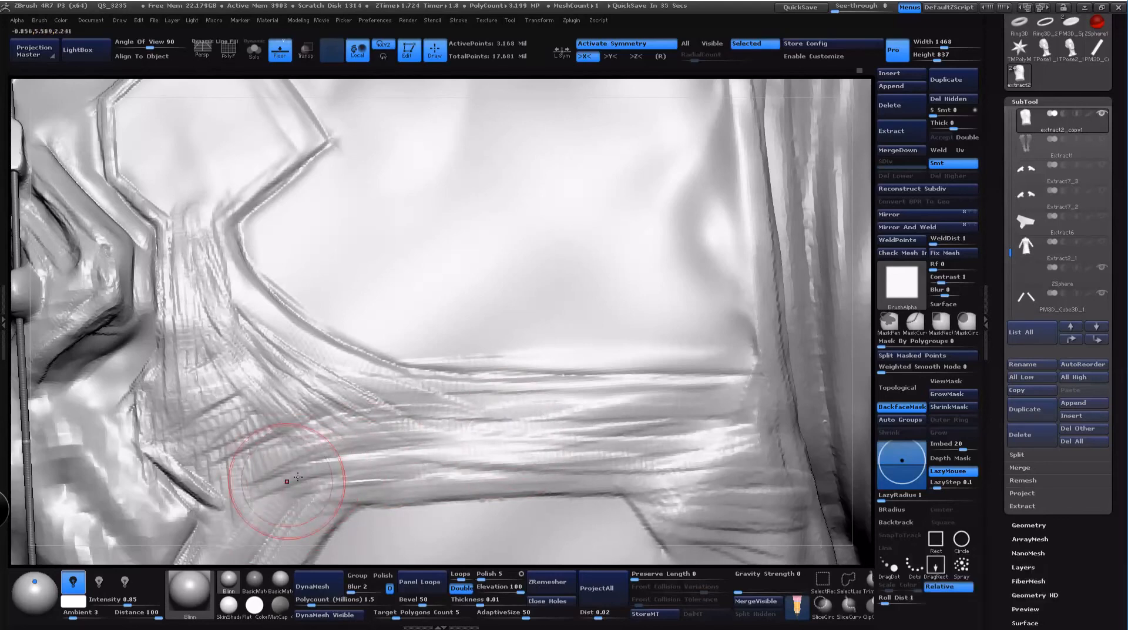
Step: Reduce the brush size and build up the diagonal strap running down from the back band beside the spine
alt+drag(513, 97, 702, 31)
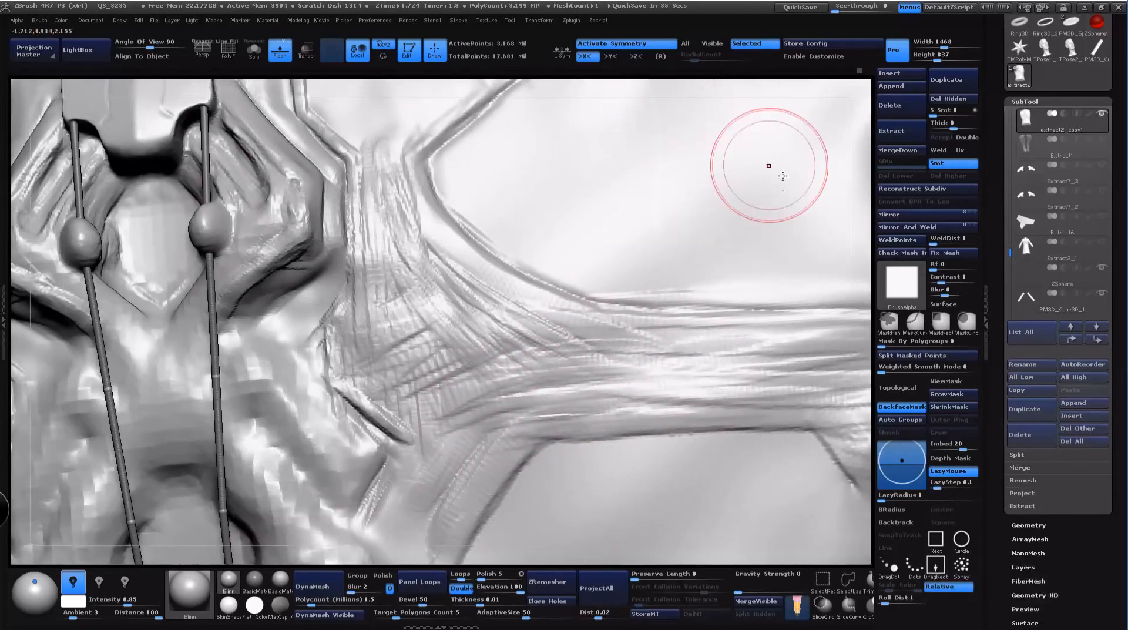
alt+drag(862, 317, 883, 194)
key(space)
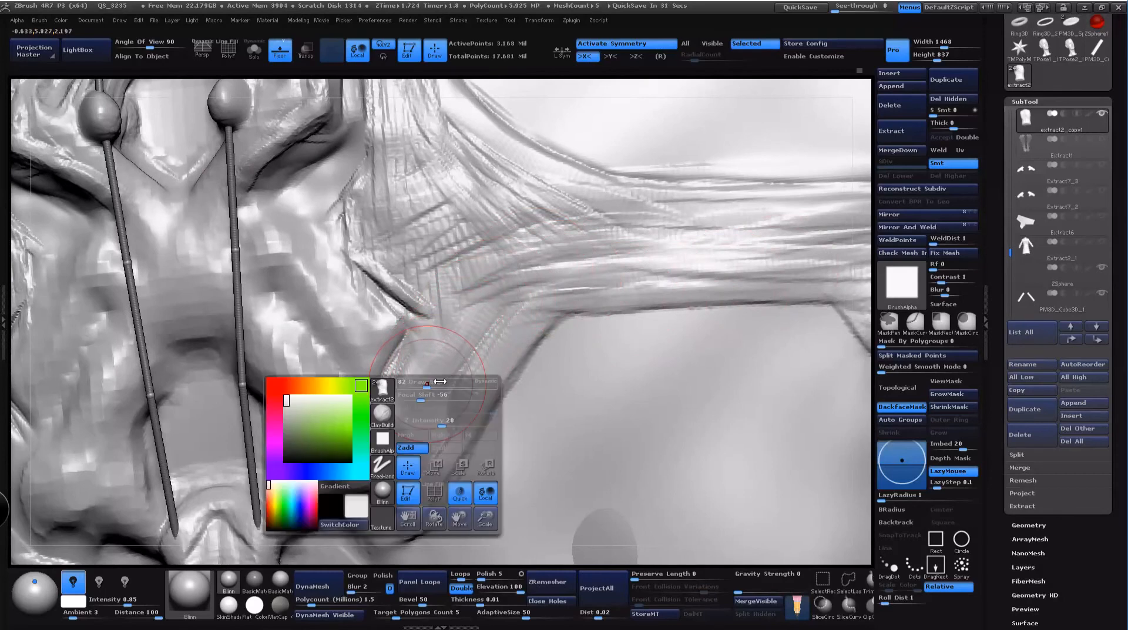
drag(439, 381, 428, 382)
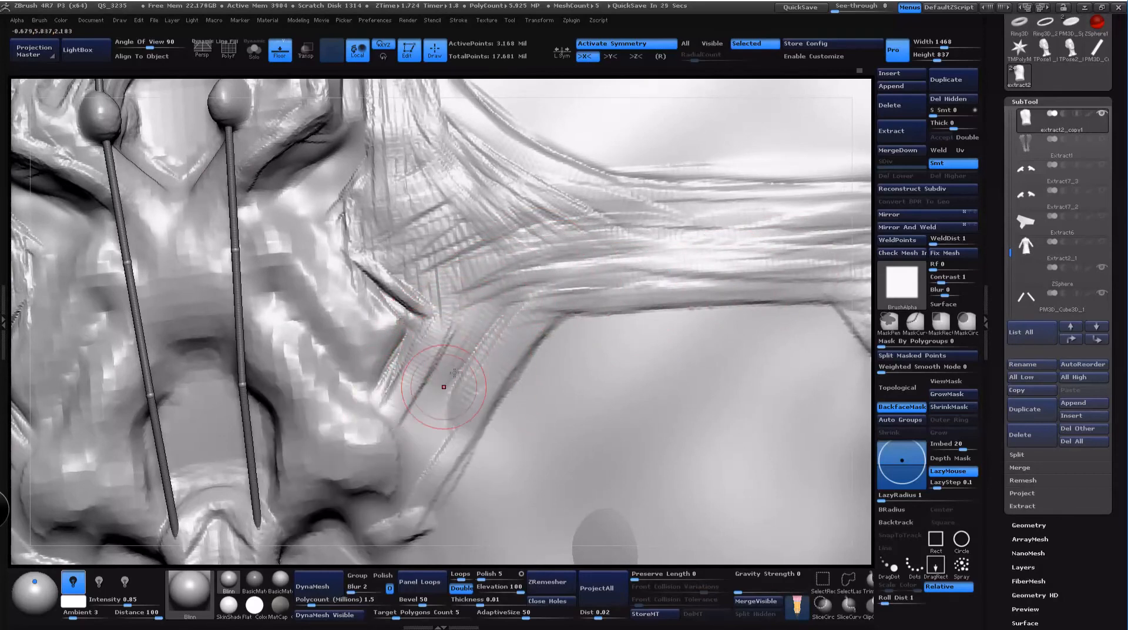
mouse_move(456, 332)
mouse_down()
mouse_move(398, 434)
mouse_move(415, 438)
mouse_move(399, 469)
mouse_move(443, 398)
mouse_move(393, 496)
mouse_move(355, 531)
mouse_up()
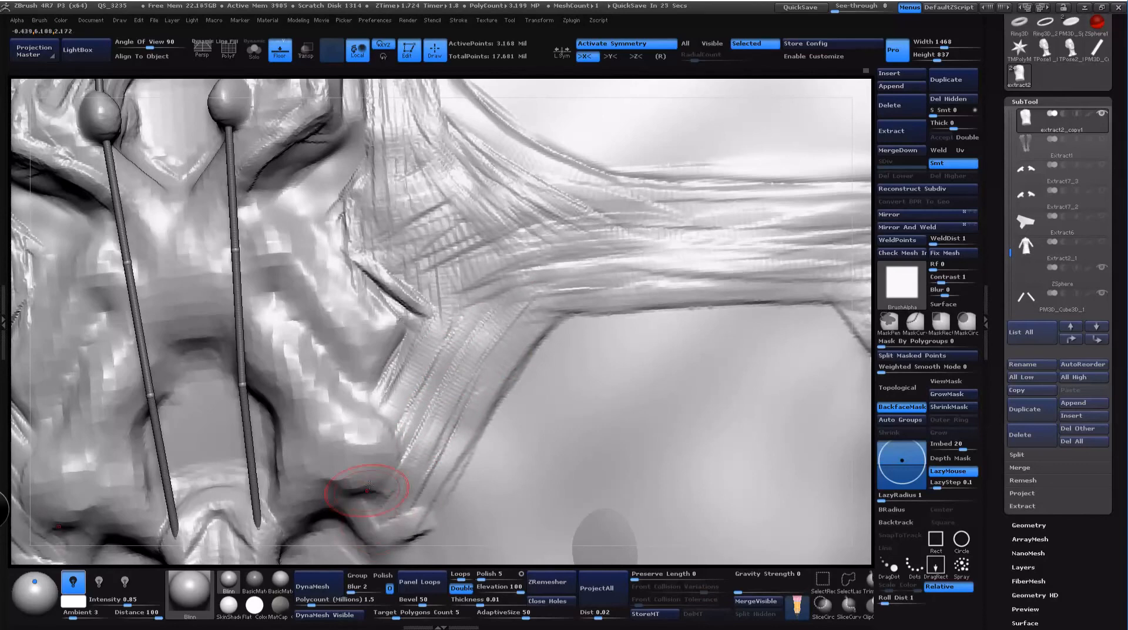
Step: Shrink the brush further and build up the suit surface tightly along the lower spine block's jagged outer edge
key(space)
drag(391, 440, 381, 440)
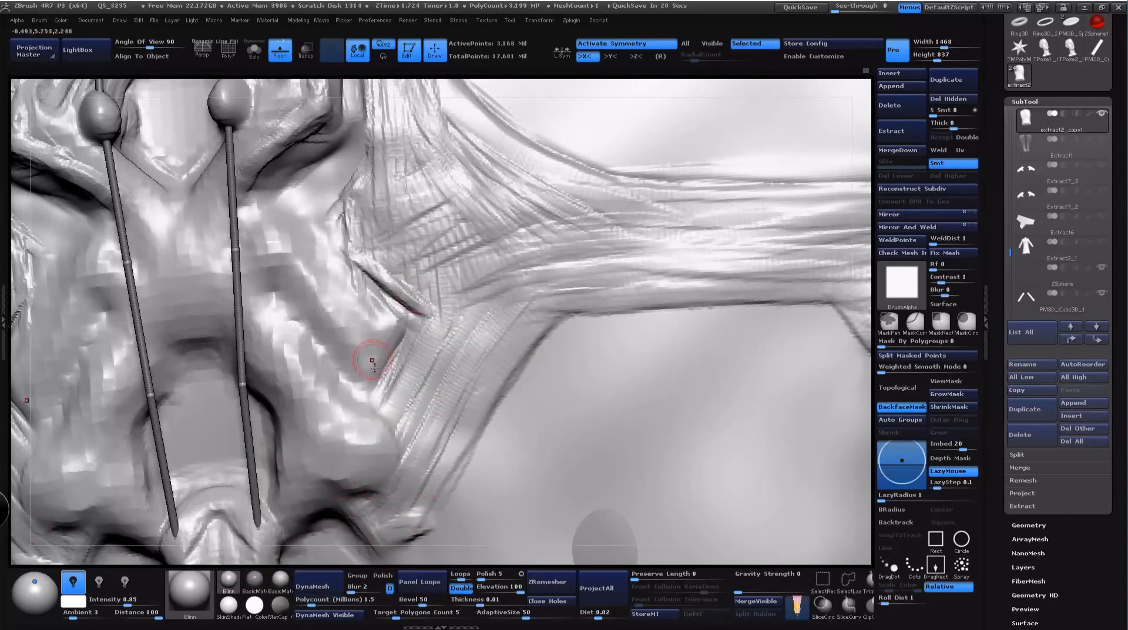
drag(371, 403, 430, 318)
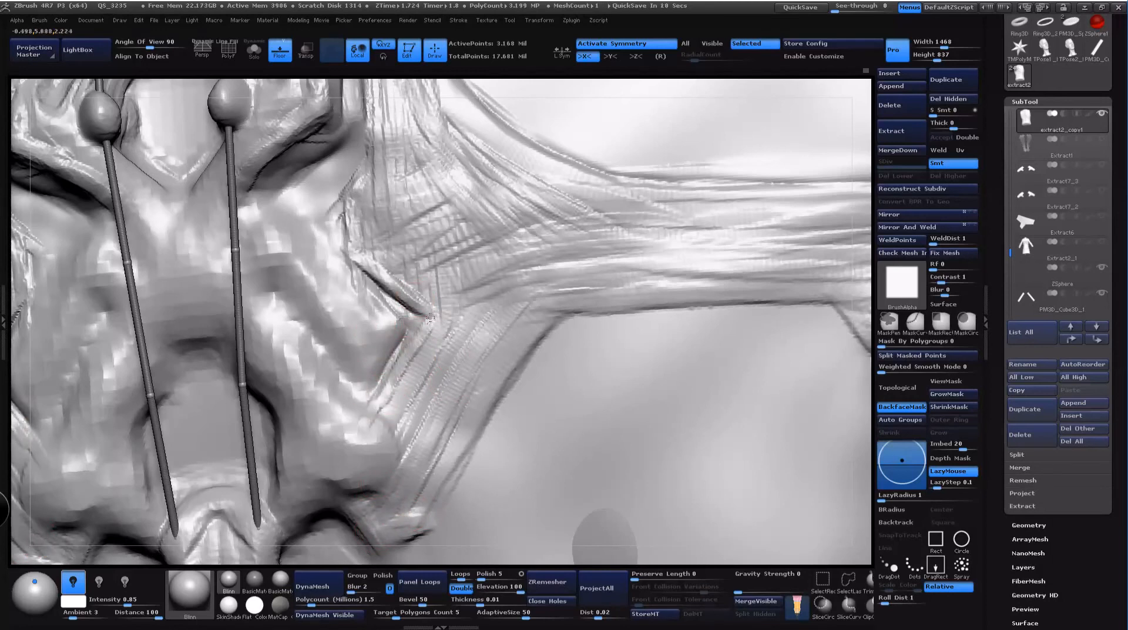
mouse_move(351, 201)
mouse_down()
mouse_move(354, 262)
mouse_move(378, 159)
mouse_up()
alt+drag(865, 125, 912, 253)
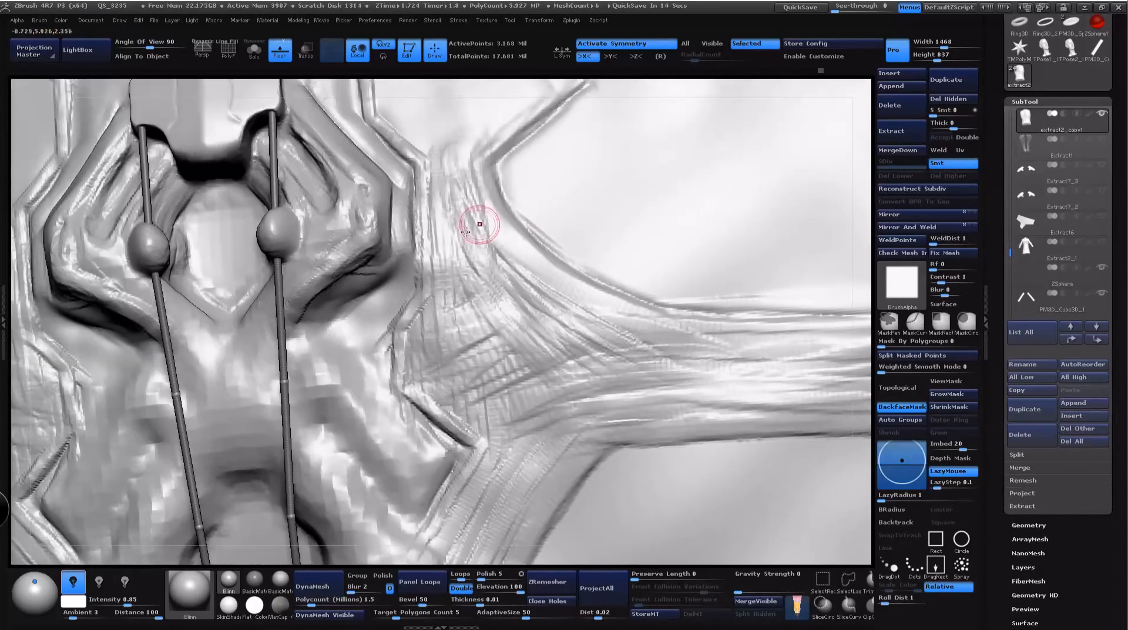
mouse_move(431, 272)
mouse_down()
mouse_move(431, 309)
mouse_move(402, 325)
mouse_move(396, 383)
mouse_up()
mouse_move(400, 330)
mouse_down()
mouse_move(410, 381)
mouse_move(464, 413)
mouse_move(487, 443)
mouse_up()
drag(447, 536, 460, 505)
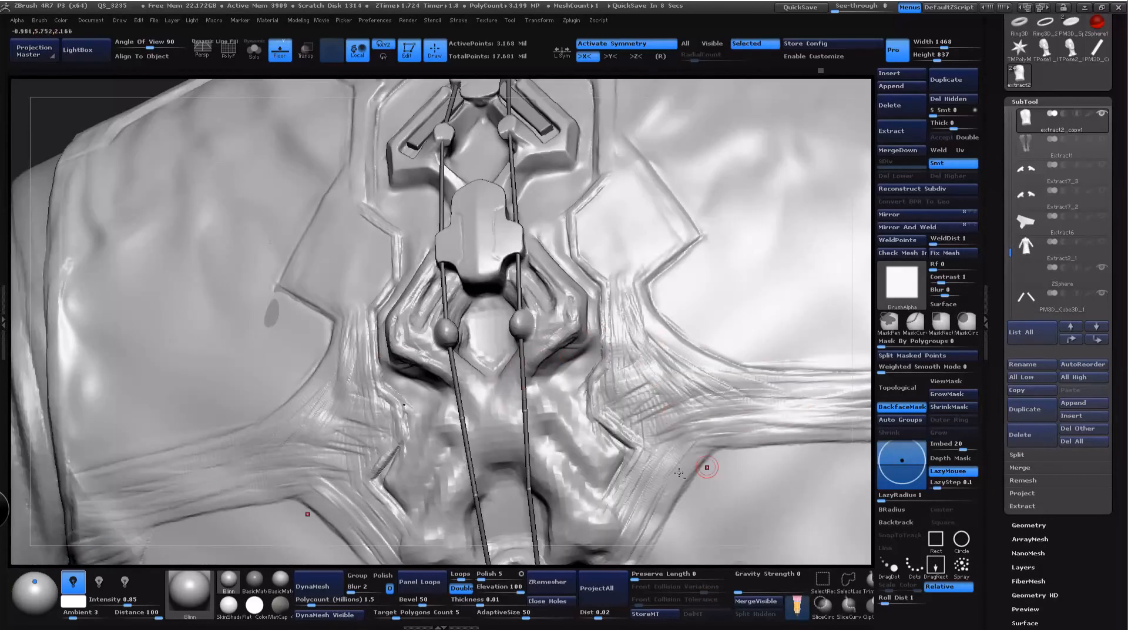
Step: Smooth the rough clay strokes on the strip, back band and diagonal strap around the lower spine block
key(shift)
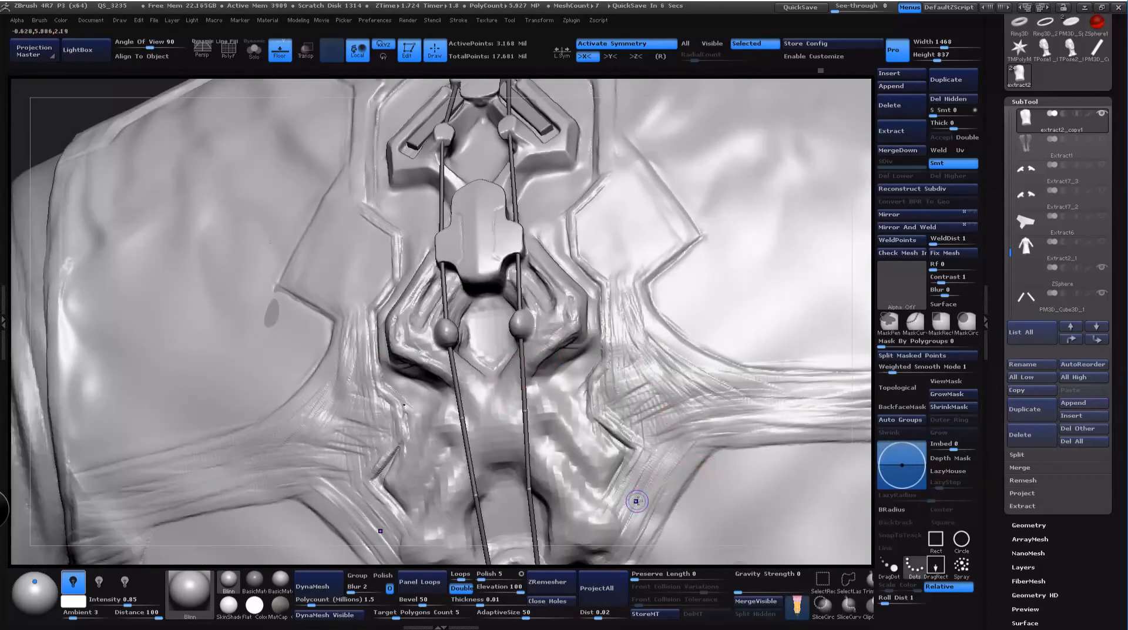
key(space)
mouse_move(625, 399)
shift+mouse_down()
mouse_move(624, 302)
mouse_move(680, 391)
mouse_move(755, 408)
mouse_move(741, 395)
mouse_move(654, 413)
shift+mouse_up()
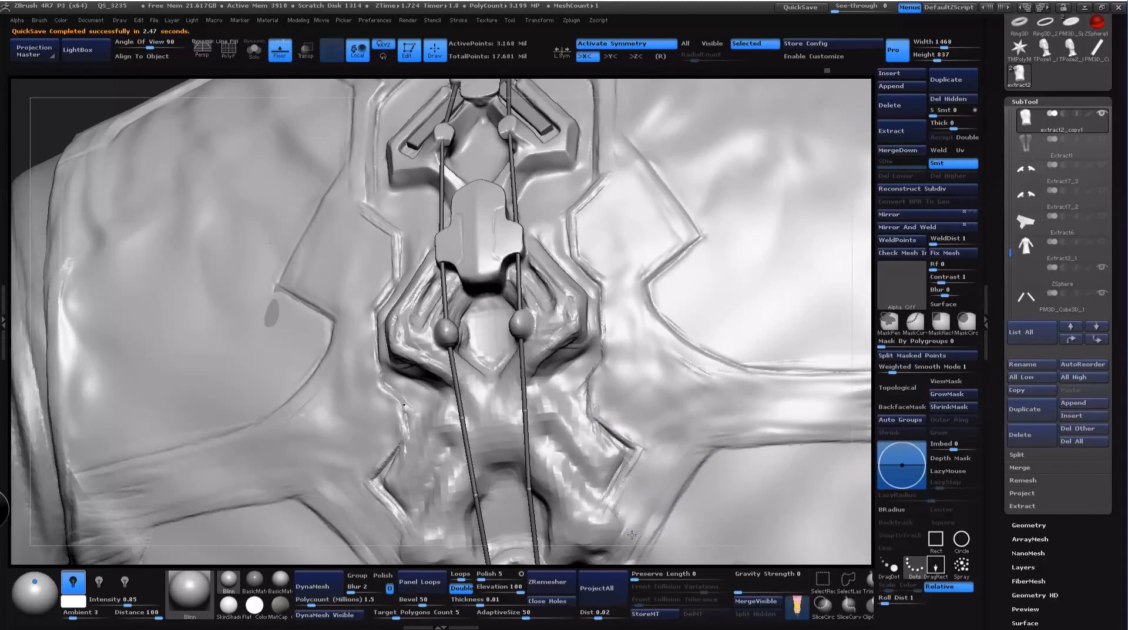
shift+drag(647, 458, 638, 448)
shift+drag(710, 376, 684, 361)
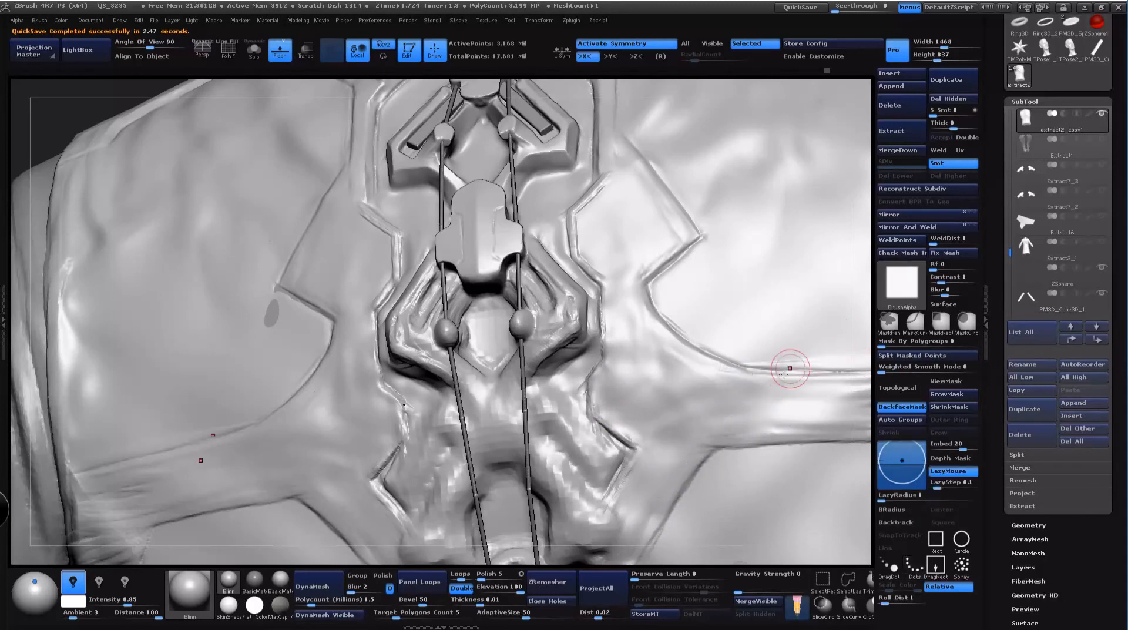
drag(874, 421, 729, 412)
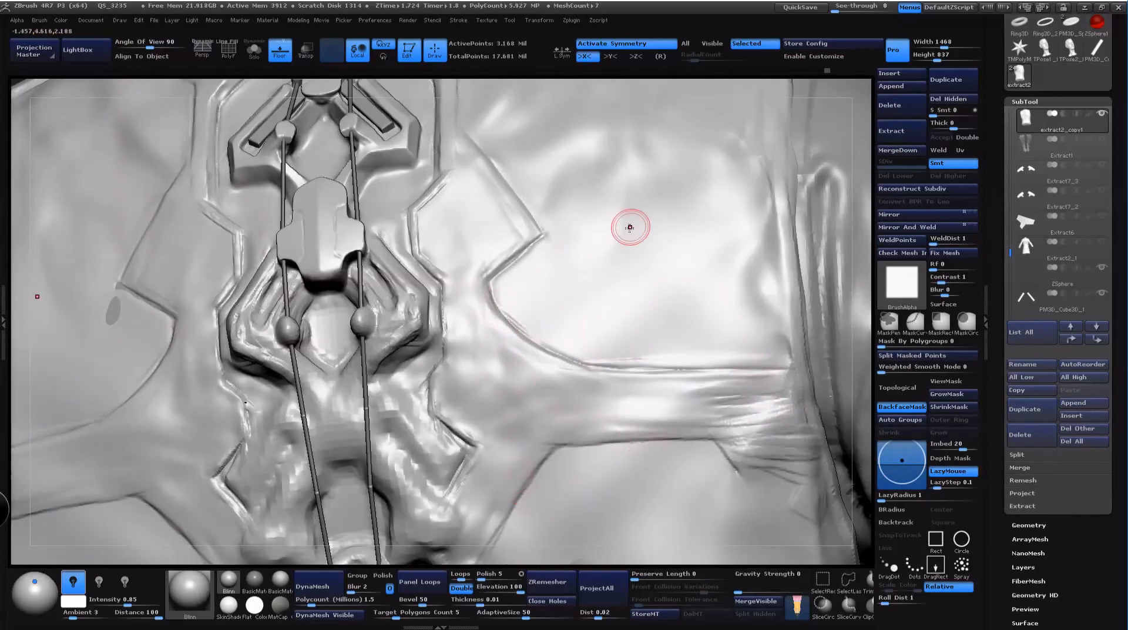
key(shift)
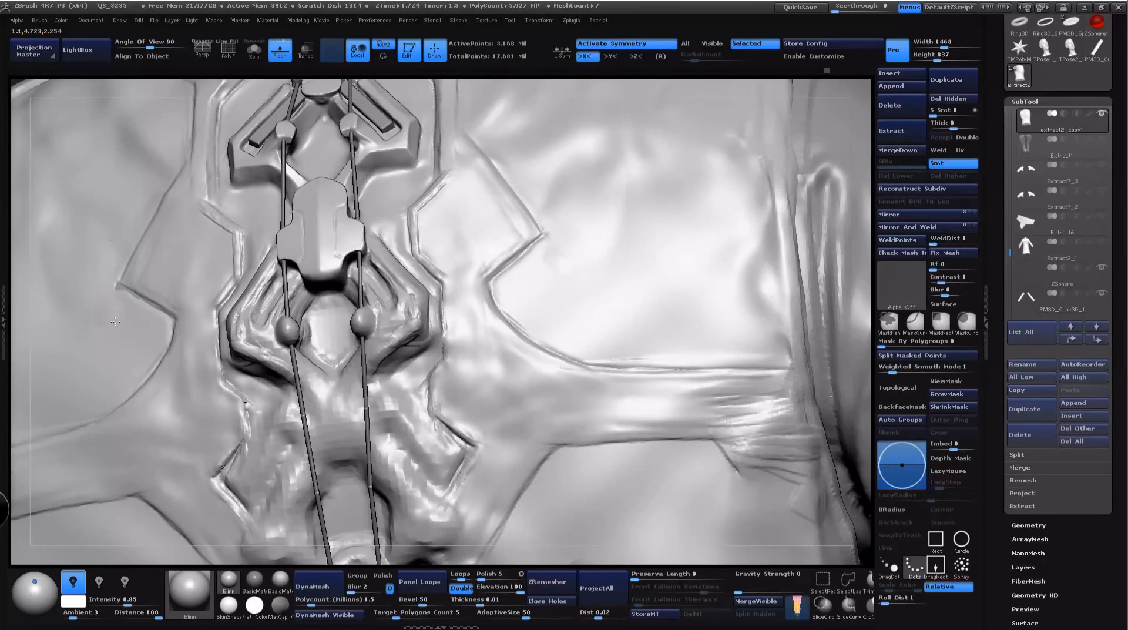
Step: Fill the oval dents on the lower back either side of the spine with clay strokes and smooth them into the surface
alt+drag(862, 307, 821, 217)
mouse_move(848, 166)
mouse_down()
mouse_move(696, 130)
mouse_move(601, 356)
mouse_up()
key(shift)
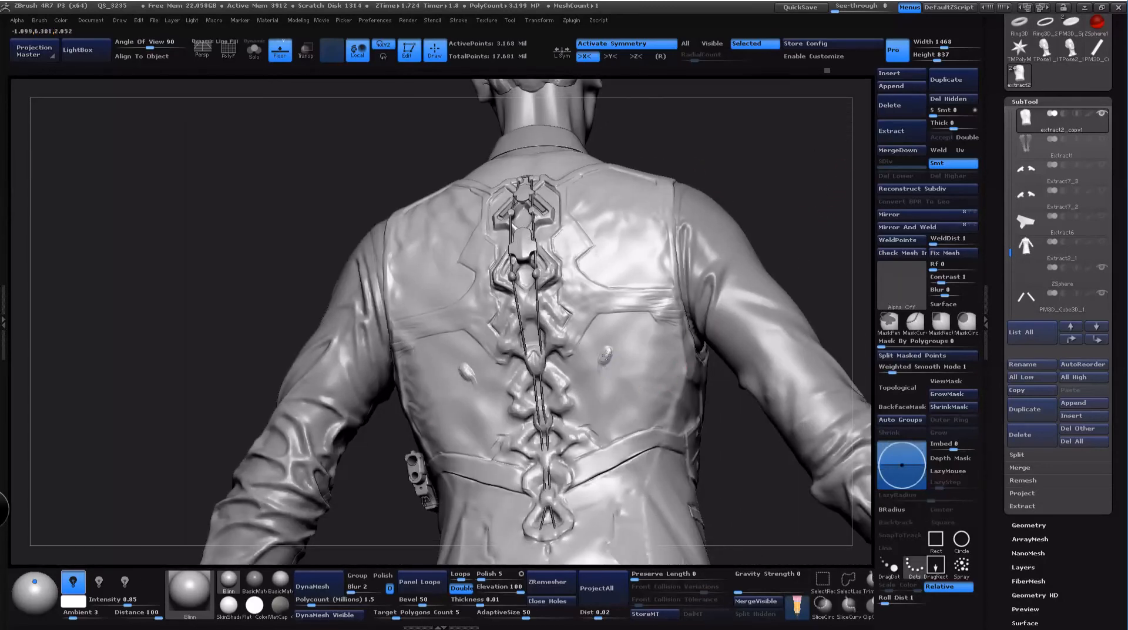
key(space)
drag(624, 355, 597, 357)
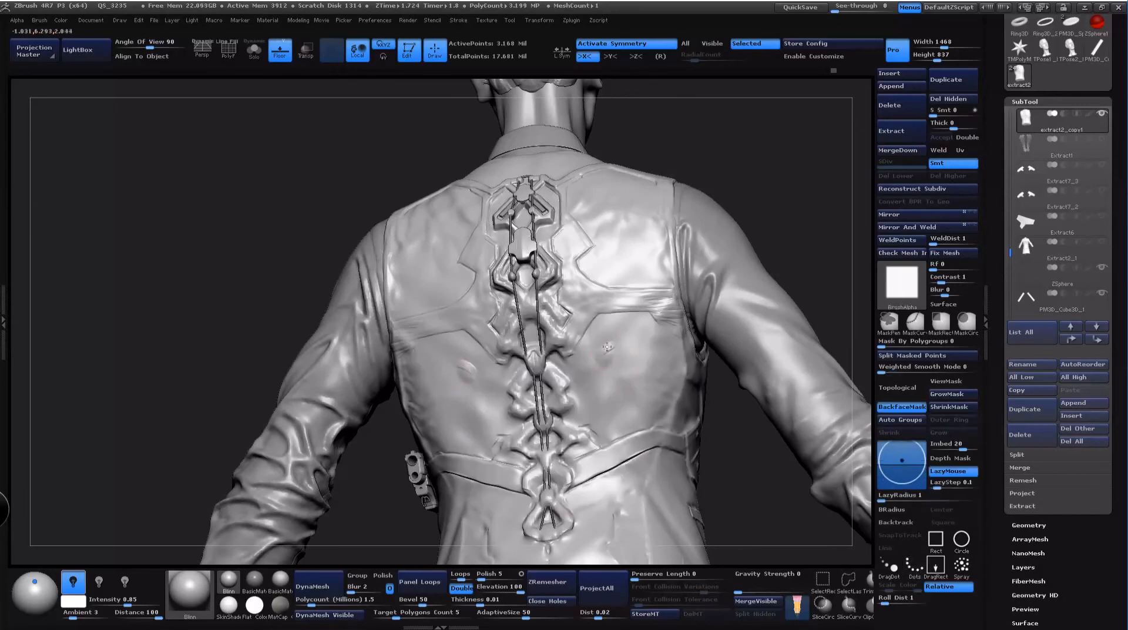
key(shift)
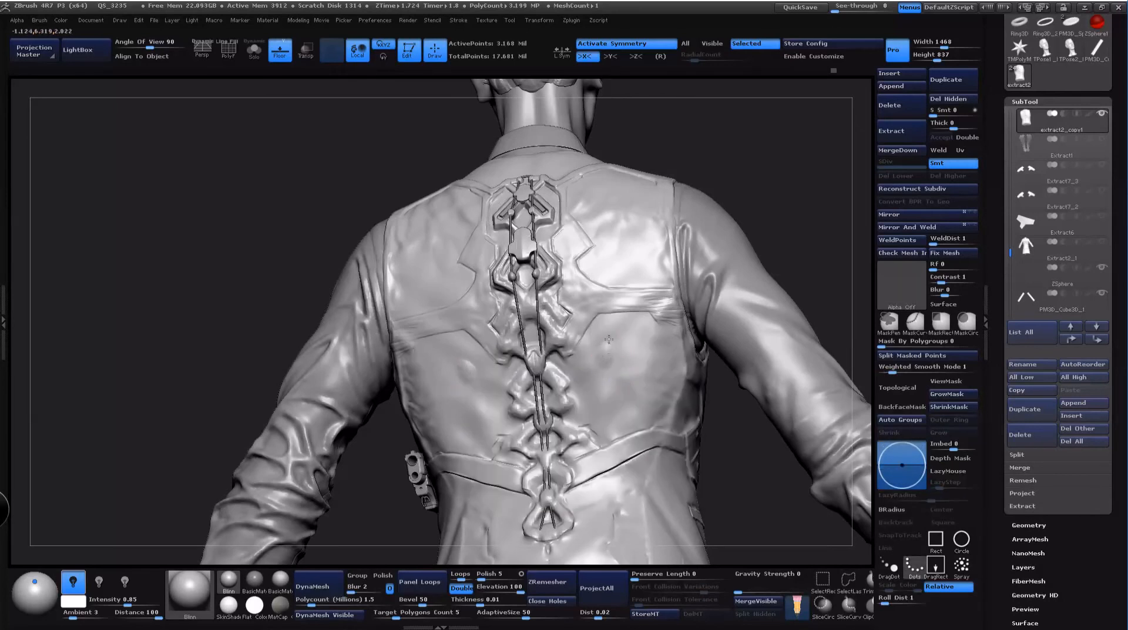
shift+drag(599, 365, 600, 330)
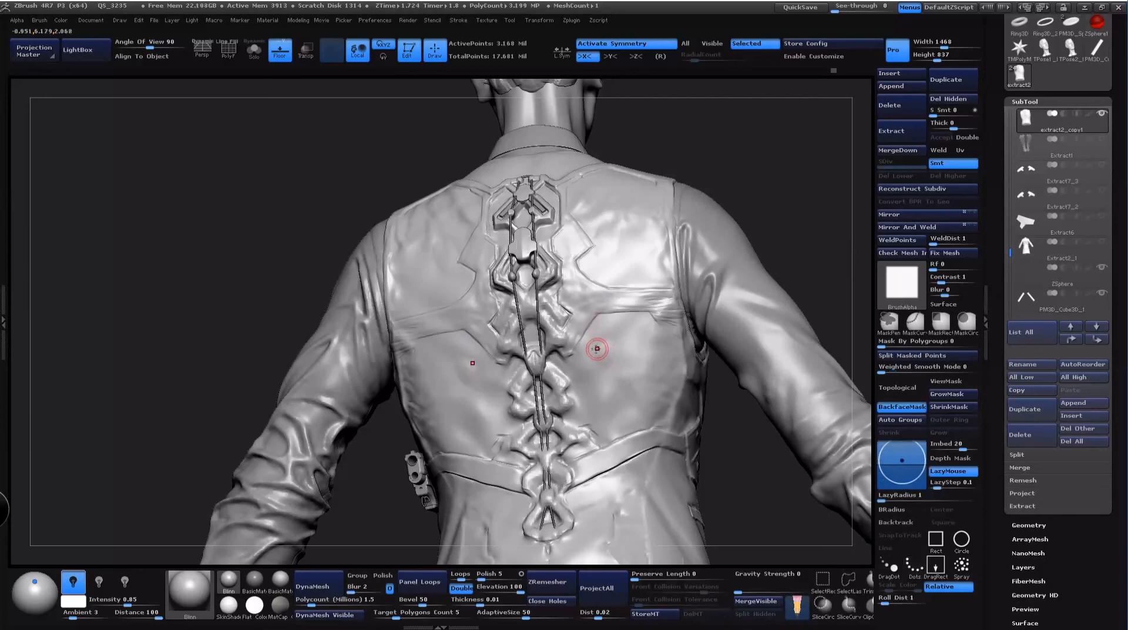
key(shift)
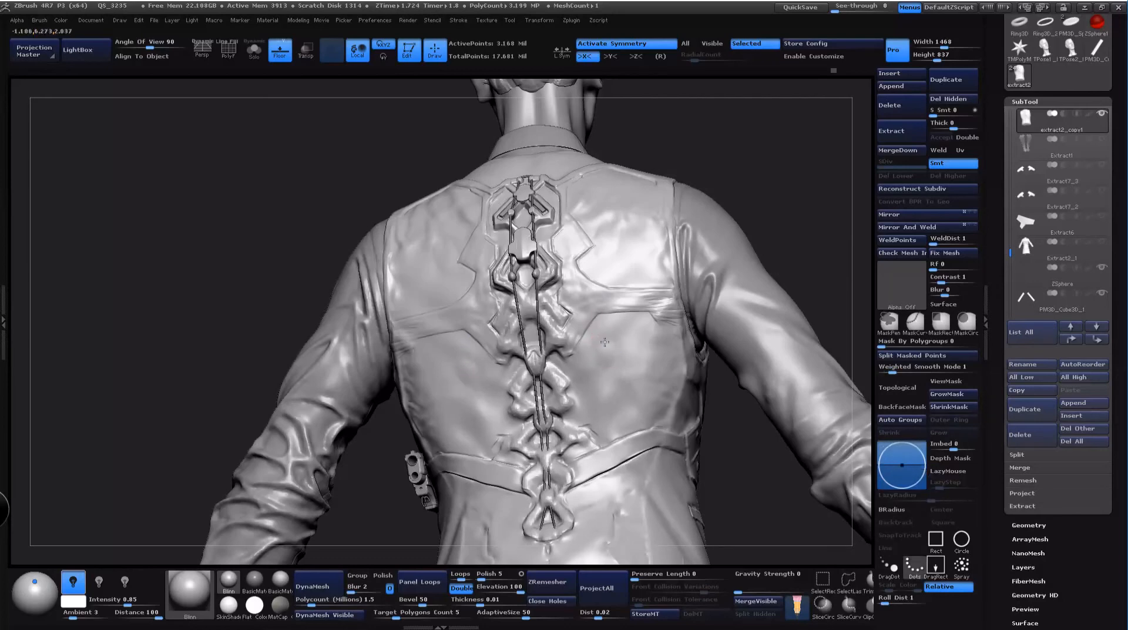
alt+right_drag(646, 259, 653, 294)
key(shift)
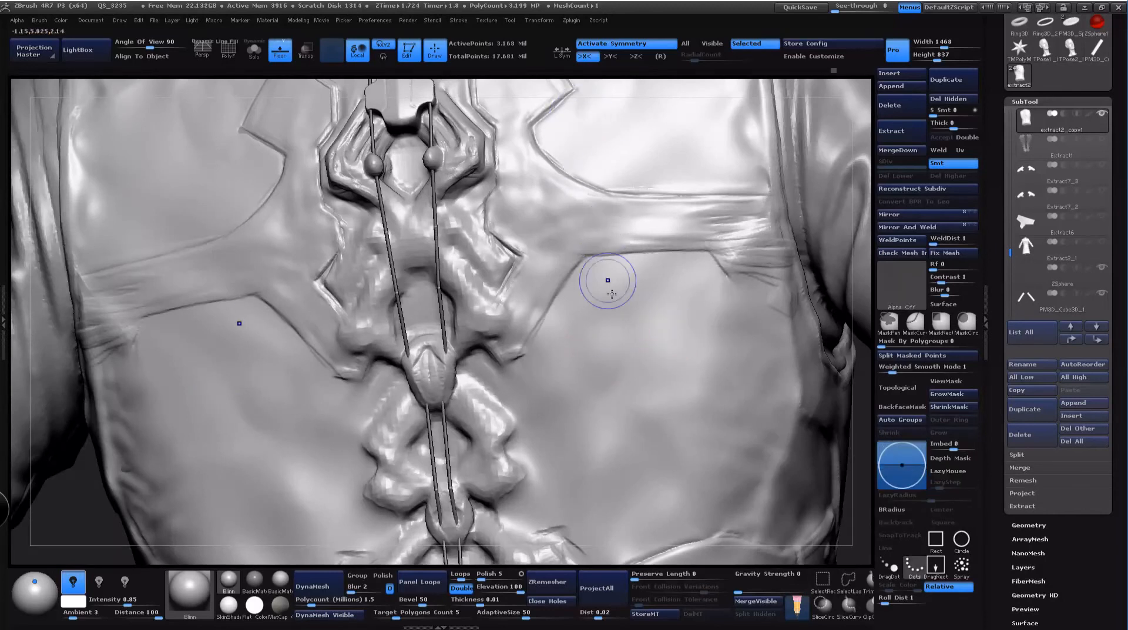
Step: Switch to the Dam Standard brush and carve the creases beneath the angular spine plate and along the block below it
key(space)
drag(641, 330, 689, 330)
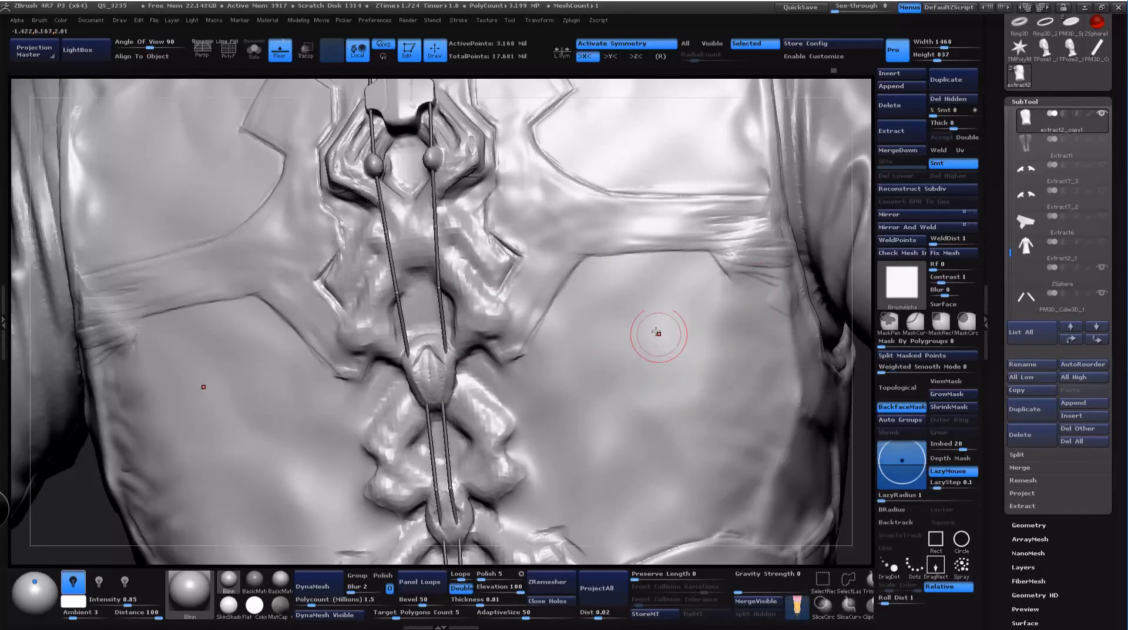
key(b)
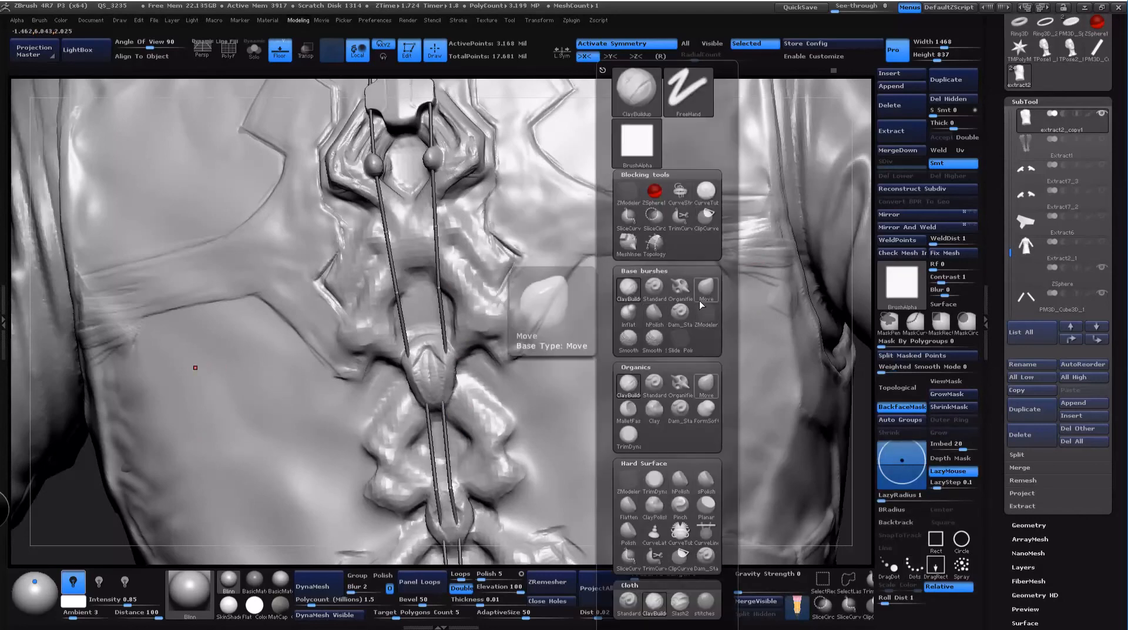
click(680, 312)
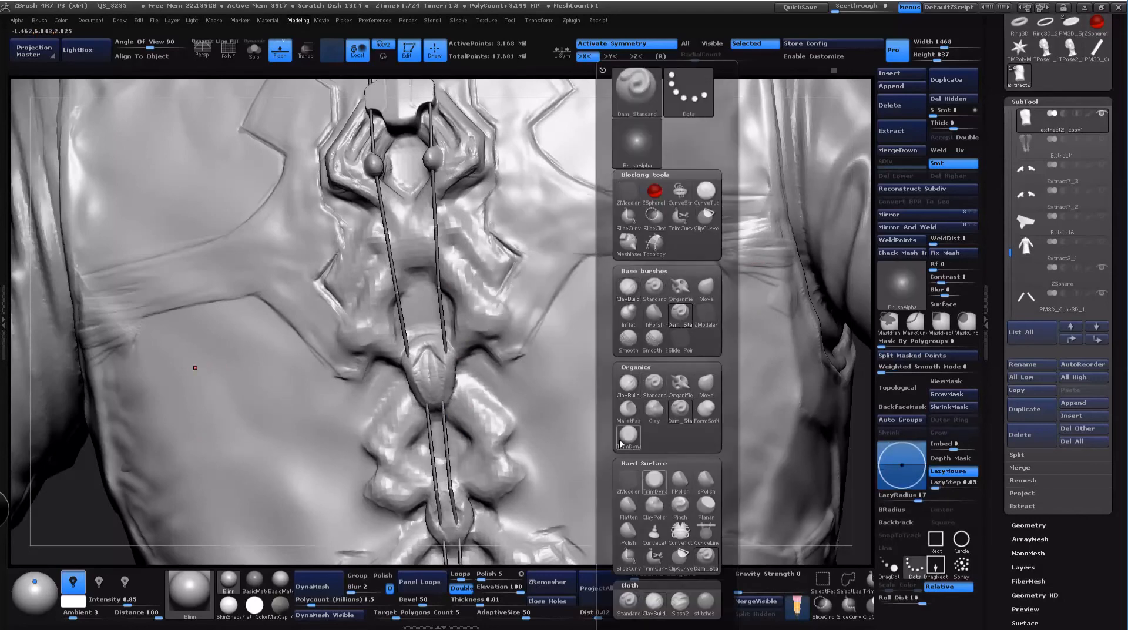
drag(860, 319, 840, 315)
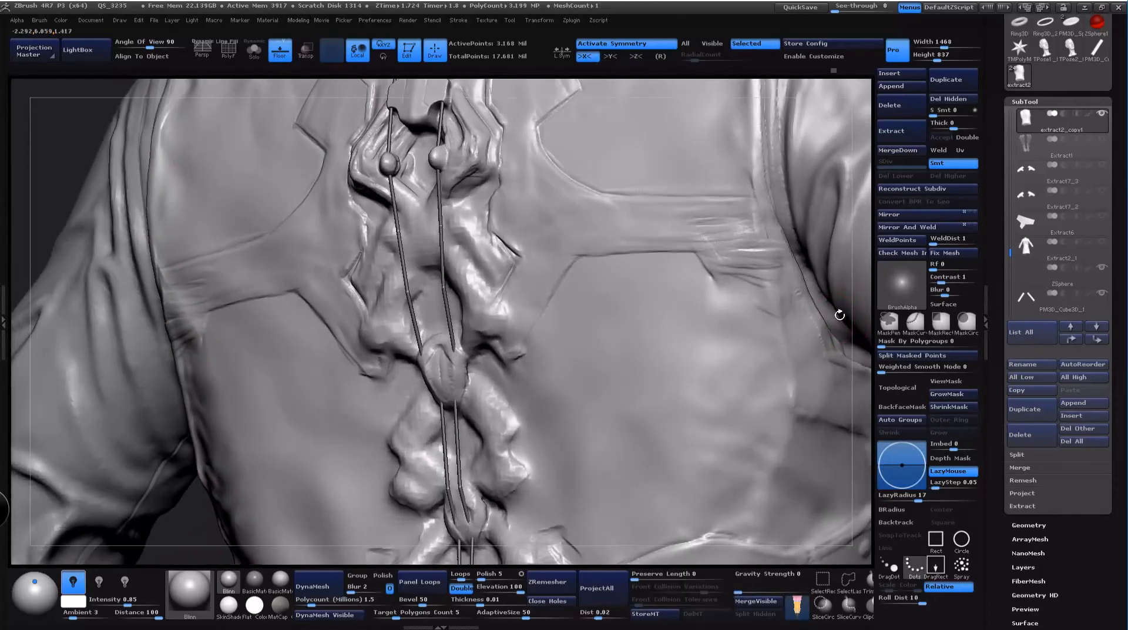
alt+drag(57, 138, 127, 168)
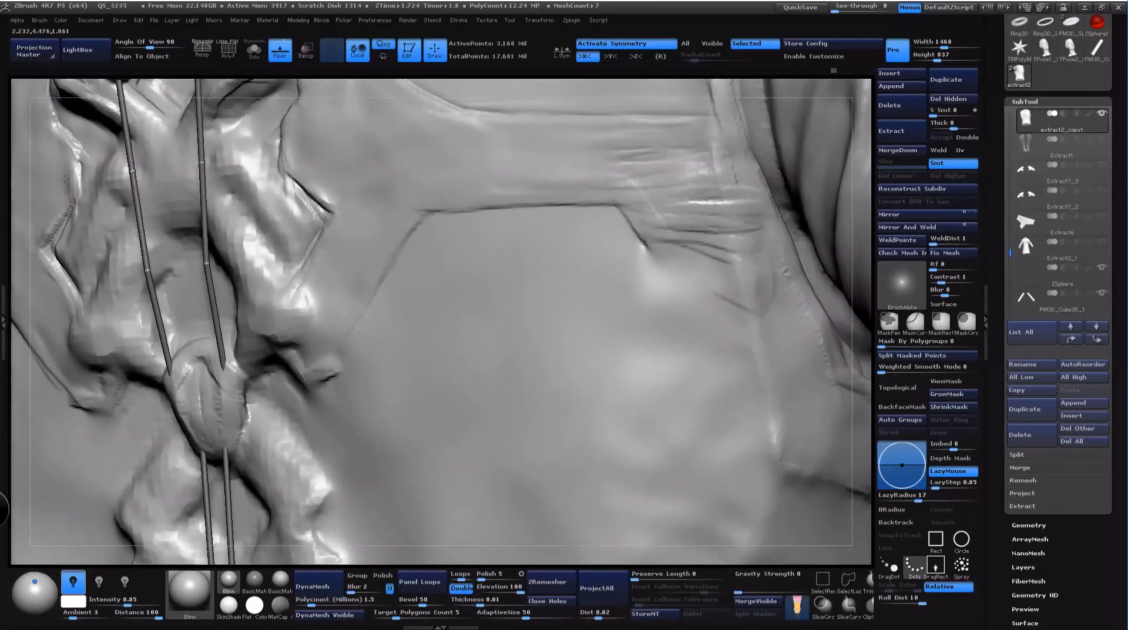
mouse_move(363, 85)
alt+mouse_down()
mouse_move(496, 105)
mouse_move(546, 186)
mouse_move(552, 225)
alt+mouse_up()
key(space)
drag(463, 225, 396, 264)
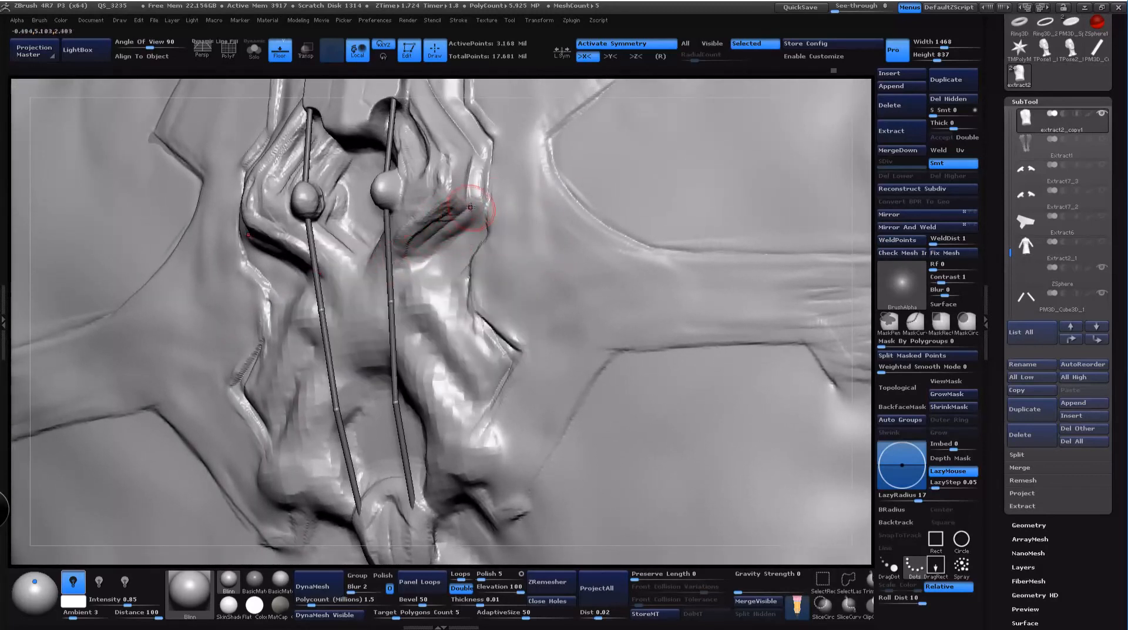
mouse_move(470, 206)
mouse_down()
mouse_move(411, 282)
mouse_move(418, 292)
mouse_up()
drag(498, 255, 445, 227)
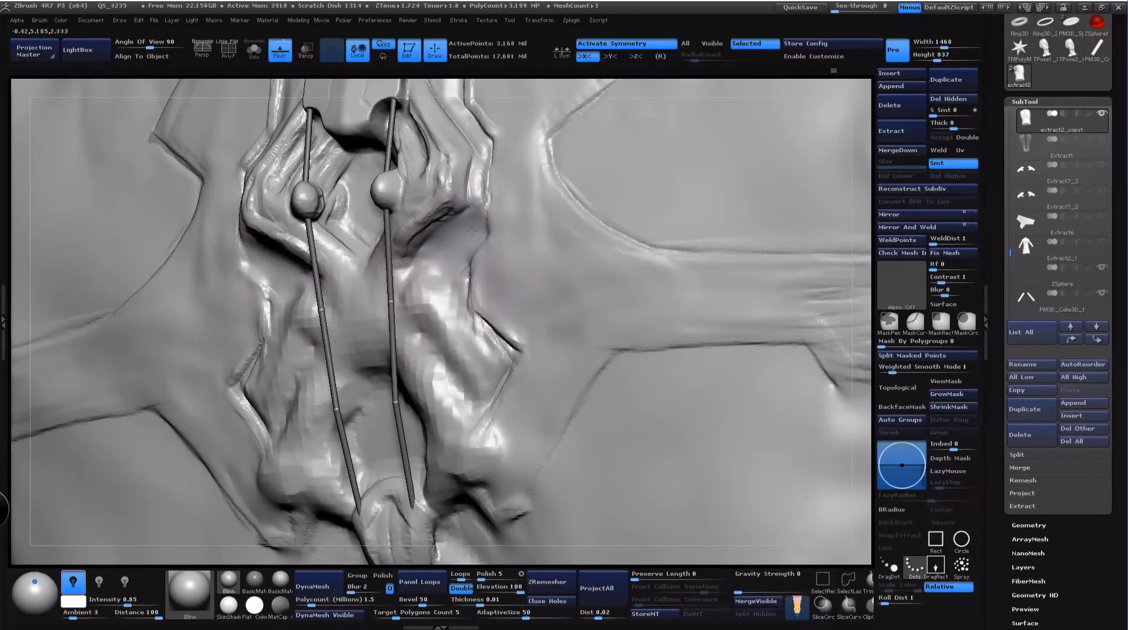
Step: Carve the border groove from the angular plate's side down to the block's pointed corner, and smooth the block's surface
drag(871, 191, 877, 184)
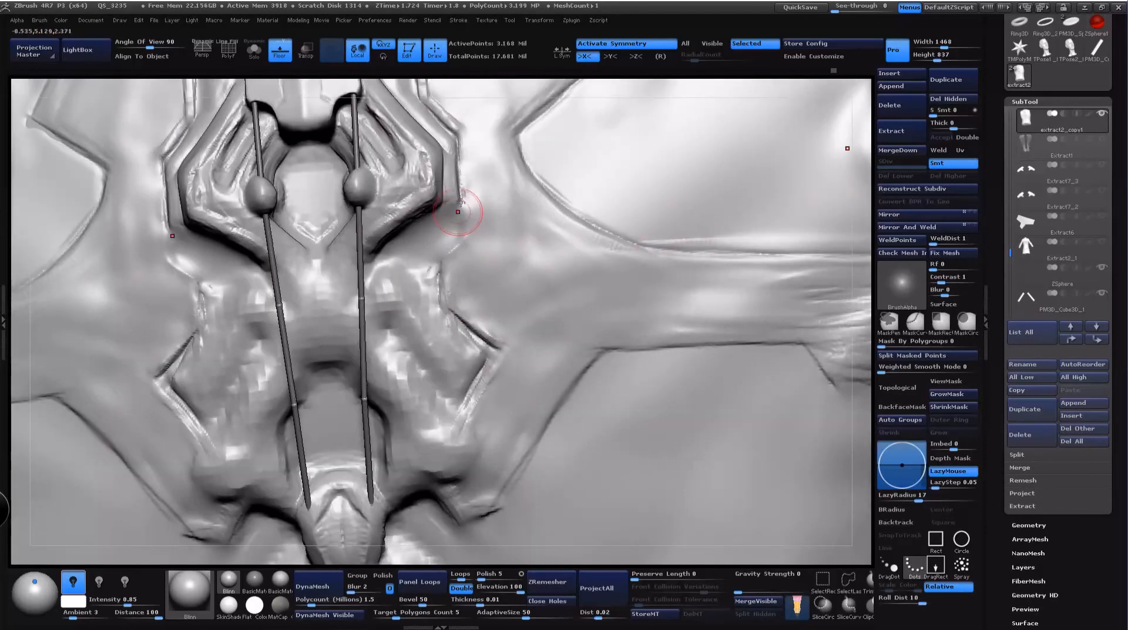
drag(460, 201, 464, 227)
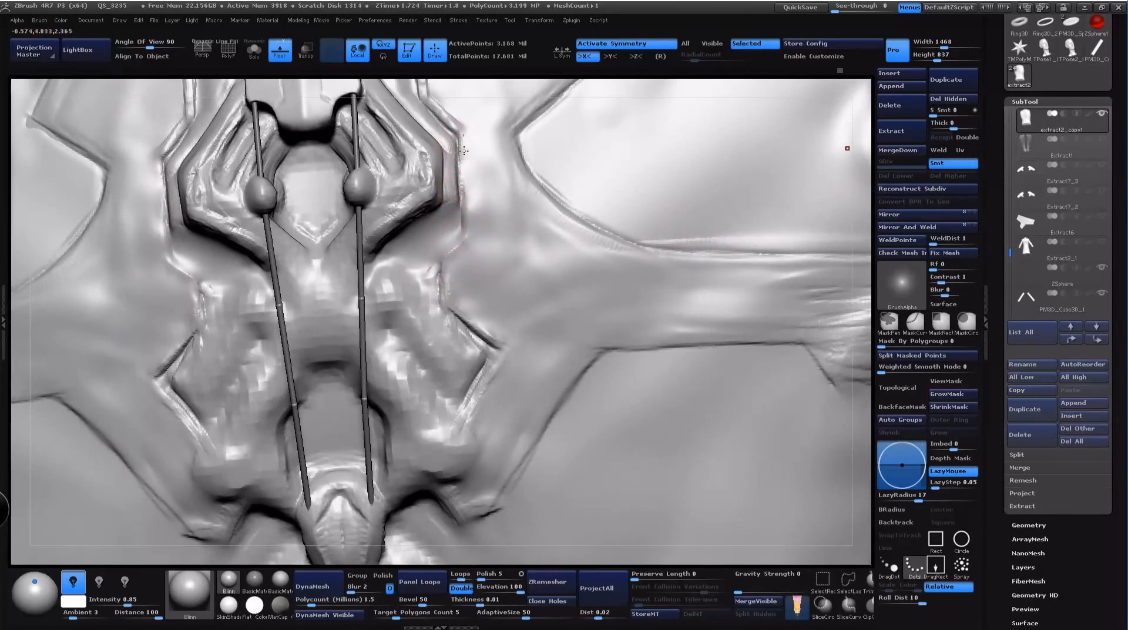
mouse_move(460, 140)
mouse_down()
mouse_move(465, 230)
mouse_move(440, 262)
mouse_move(441, 303)
mouse_move(491, 348)
mouse_up()
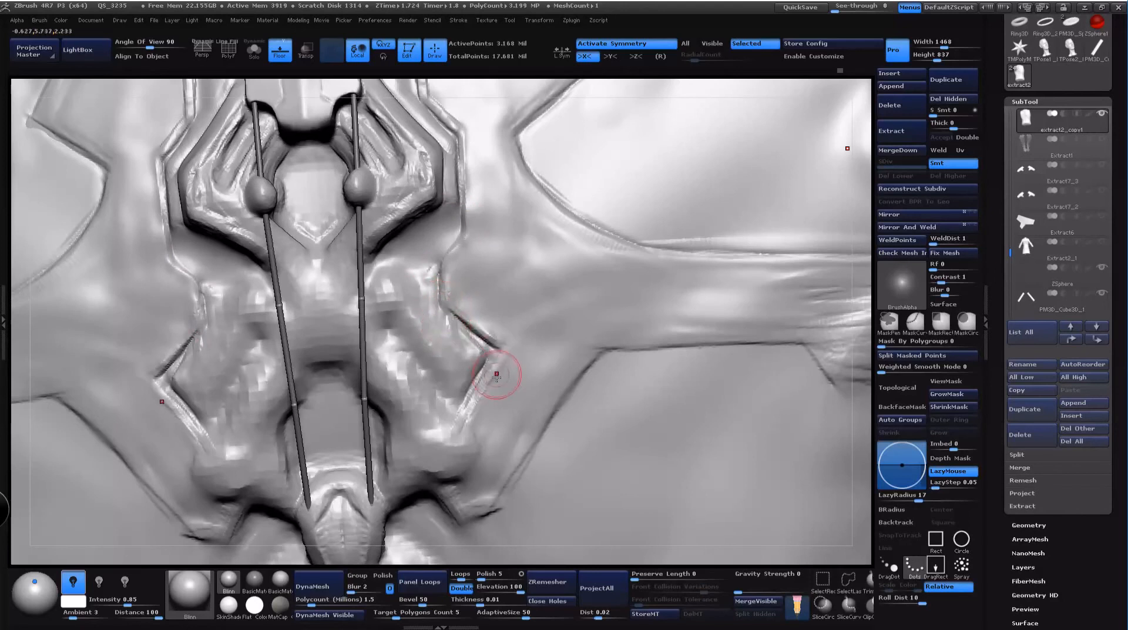
key(shift)
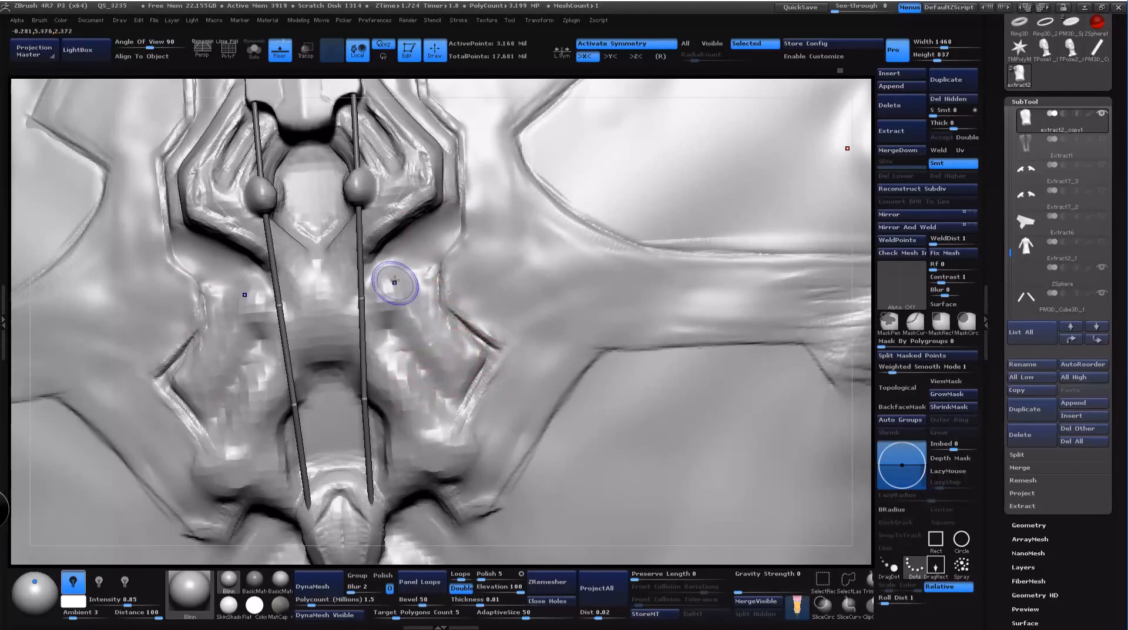
mouse_move(396, 302)
shift+mouse_down()
mouse_move(385, 276)
mouse_move(422, 249)
mouse_move(440, 281)
shift+mouse_up()
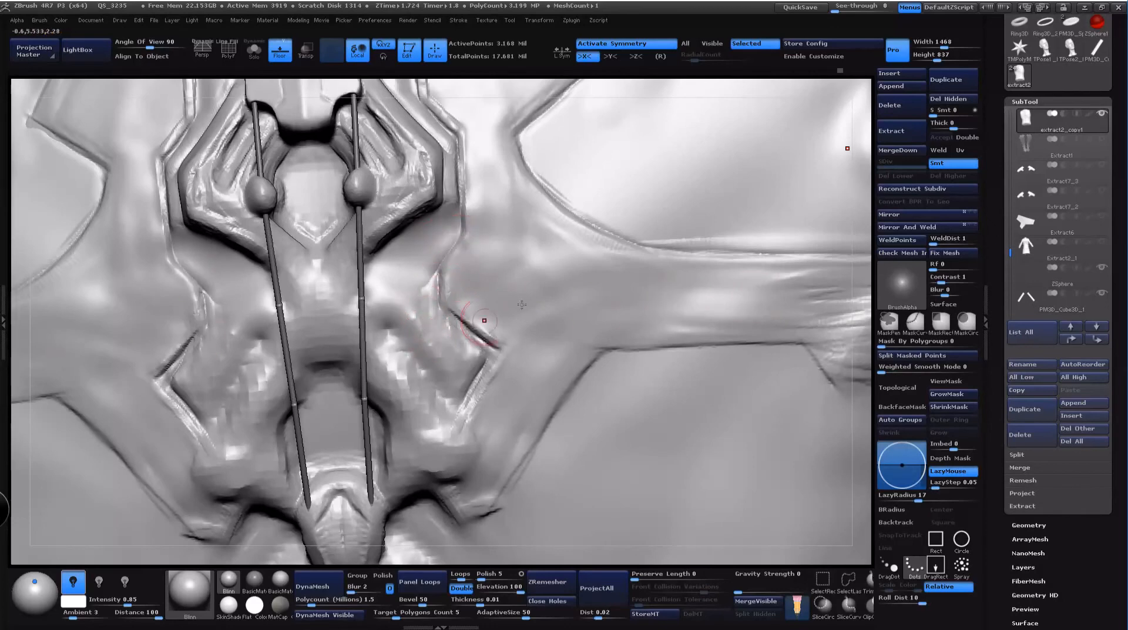
Step: Switch to the ClayBuildup brush and build up small round knobs on the two cables, plus the block surface beside them
mouse_move(856, 348)
alt+mouse_down()
mouse_move(742, 230)
mouse_move(751, 189)
alt+mouse_up()
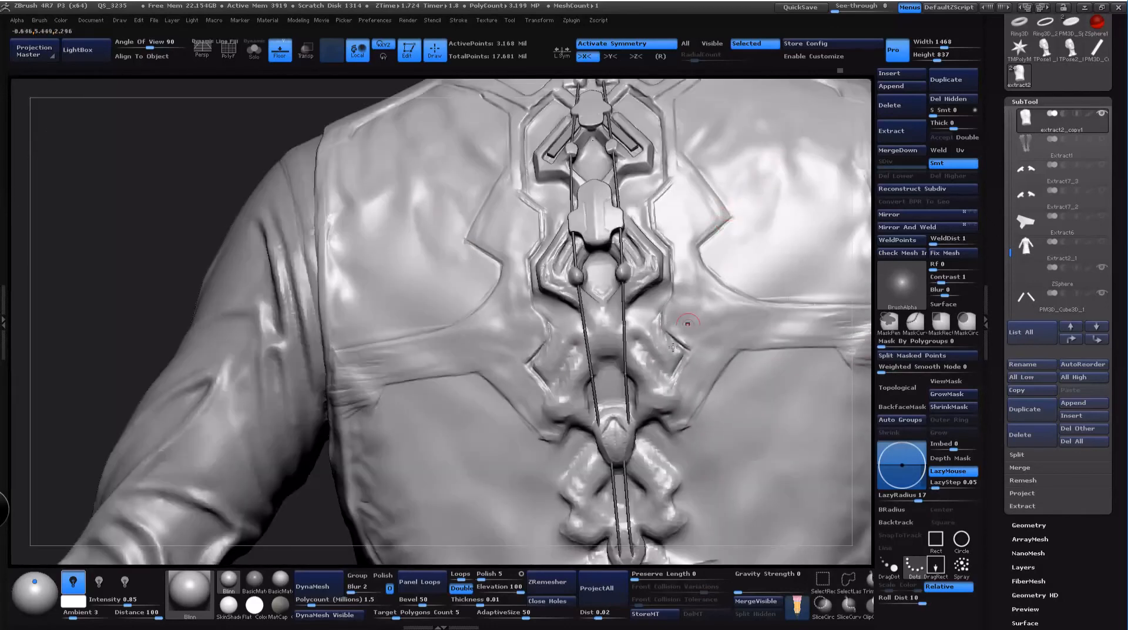
alt+drag(88, 435, 97, 379)
alt+drag(185, 307, 13, 268)
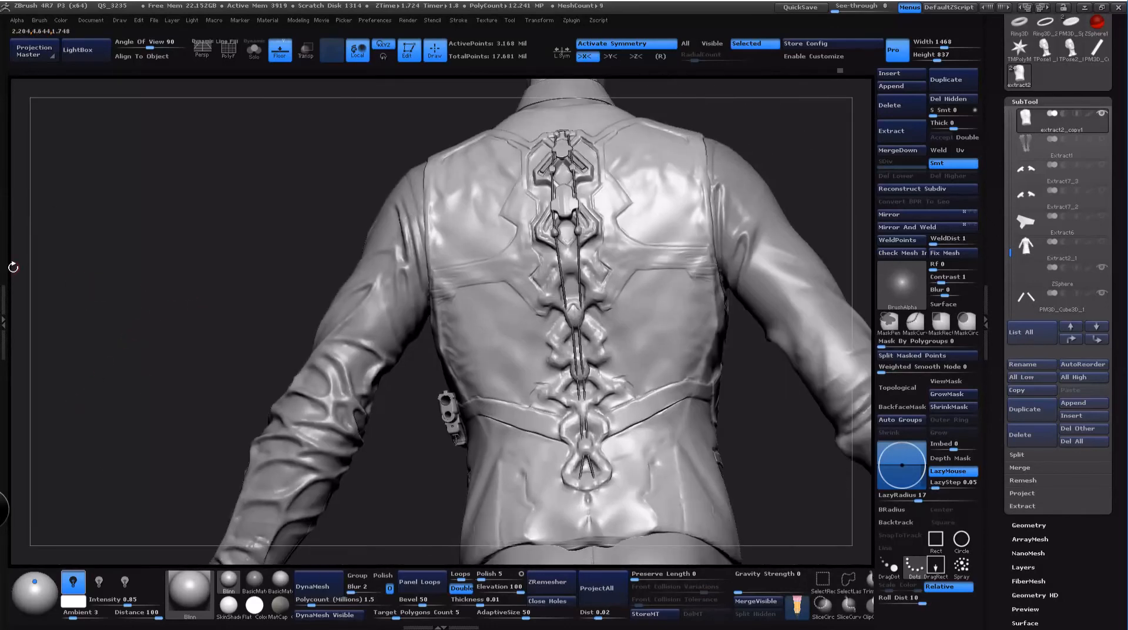
mouse_move(749, 118)
alt+mouse_down()
mouse_move(796, 141)
mouse_move(742, 183)
mouse_move(709, 185)
mouse_move(732, 178)
mouse_move(769, 190)
mouse_move(749, 176)
mouse_move(776, 162)
mouse_move(759, 167)
mouse_move(764, 197)
mouse_move(770, 188)
alt+mouse_up()
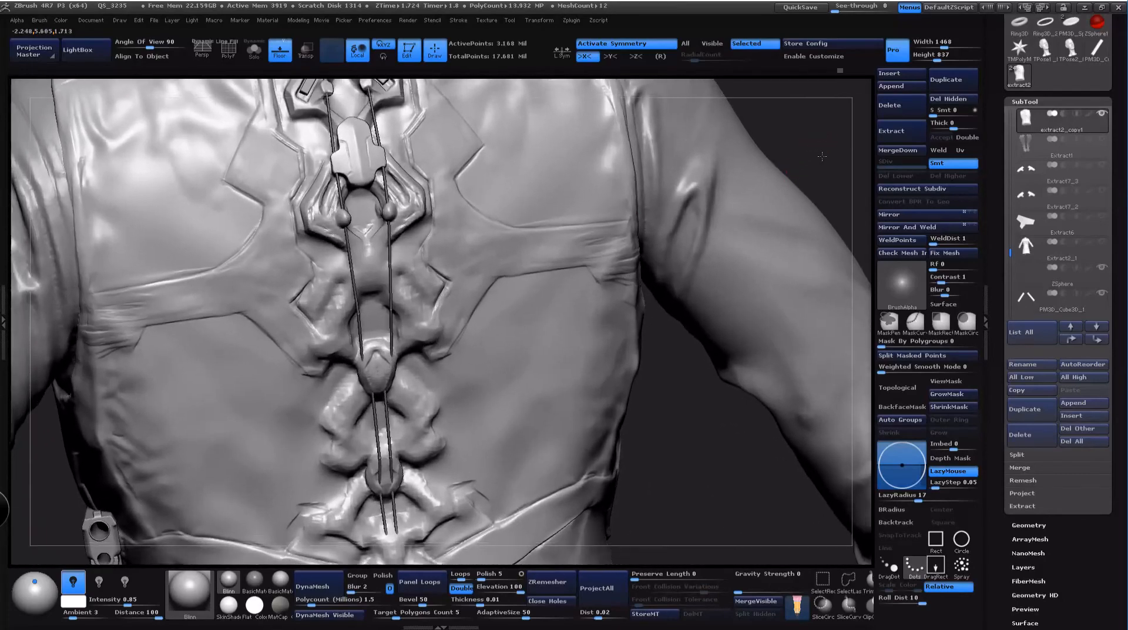
mouse_move(782, 141)
alt+mouse_down()
mouse_move(759, 240)
mouse_move(783, 214)
mouse_move(795, 201)
mouse_move(754, 212)
mouse_move(776, 208)
mouse_move(743, 241)
mouse_move(713, 219)
mouse_move(683, 535)
mouse_move(698, 280)
alt+mouse_up()
drag(738, 457, 705, 423)
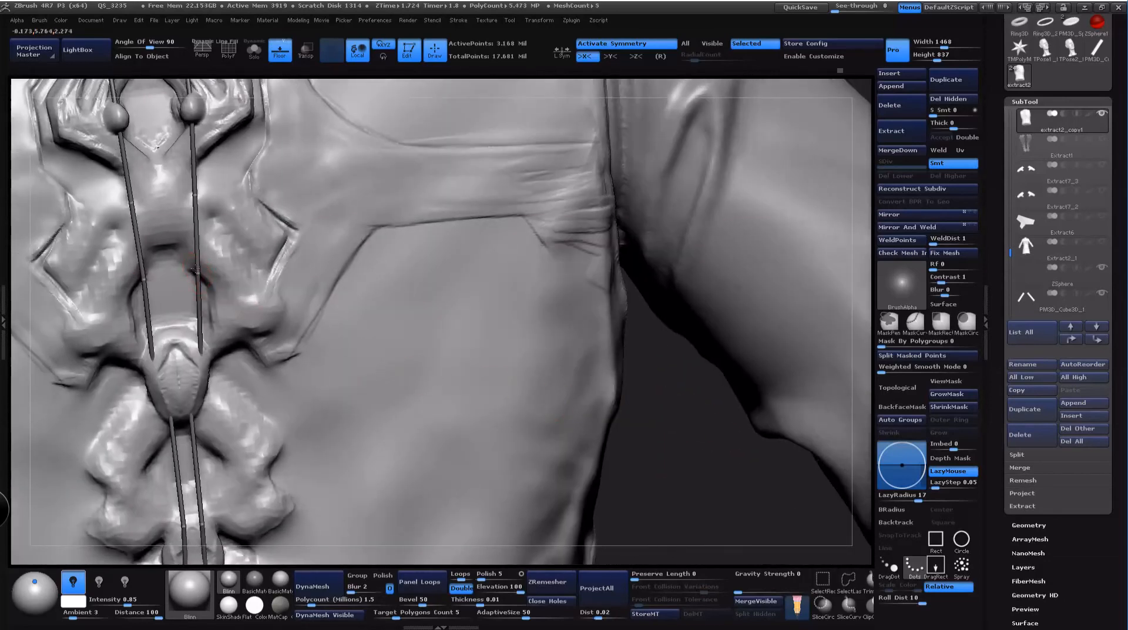
key(space)
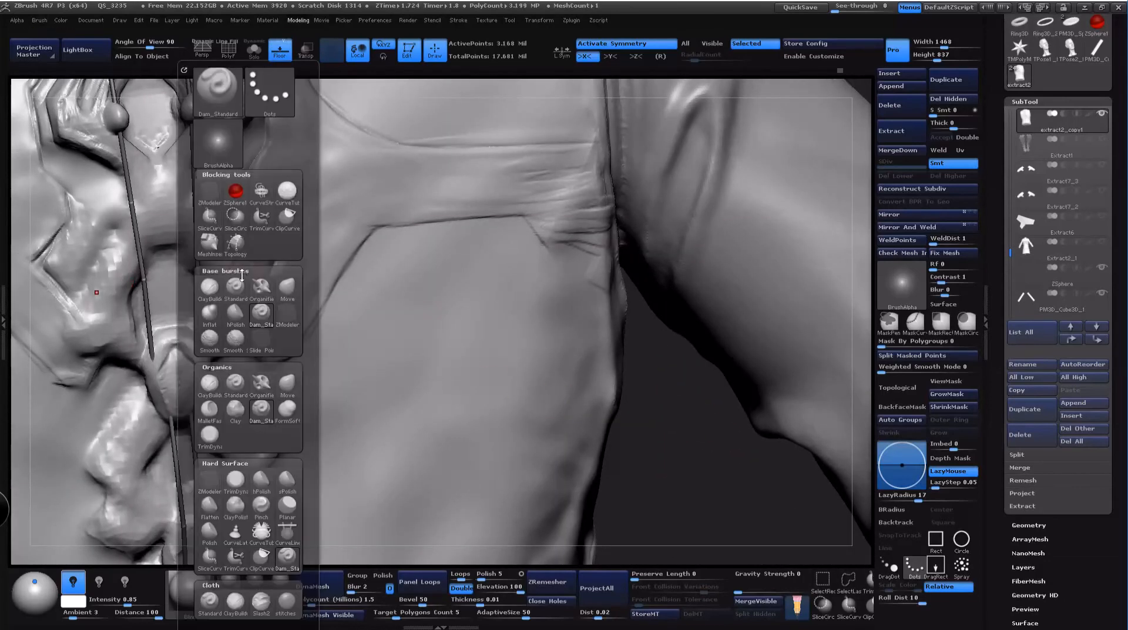
click(210, 285)
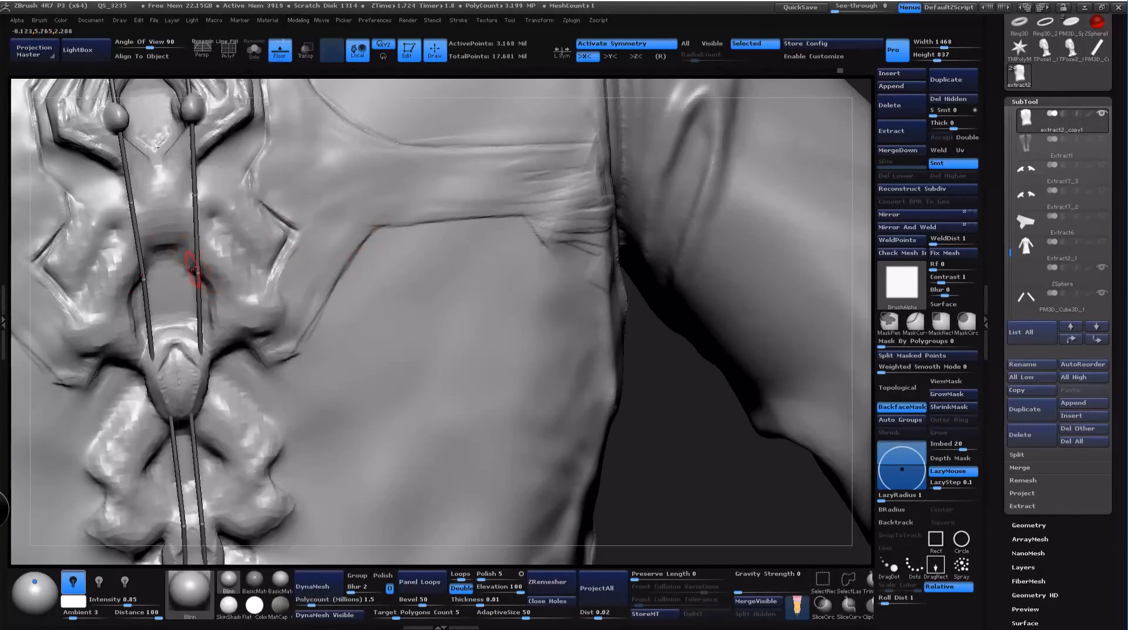
drag(201, 272, 220, 283)
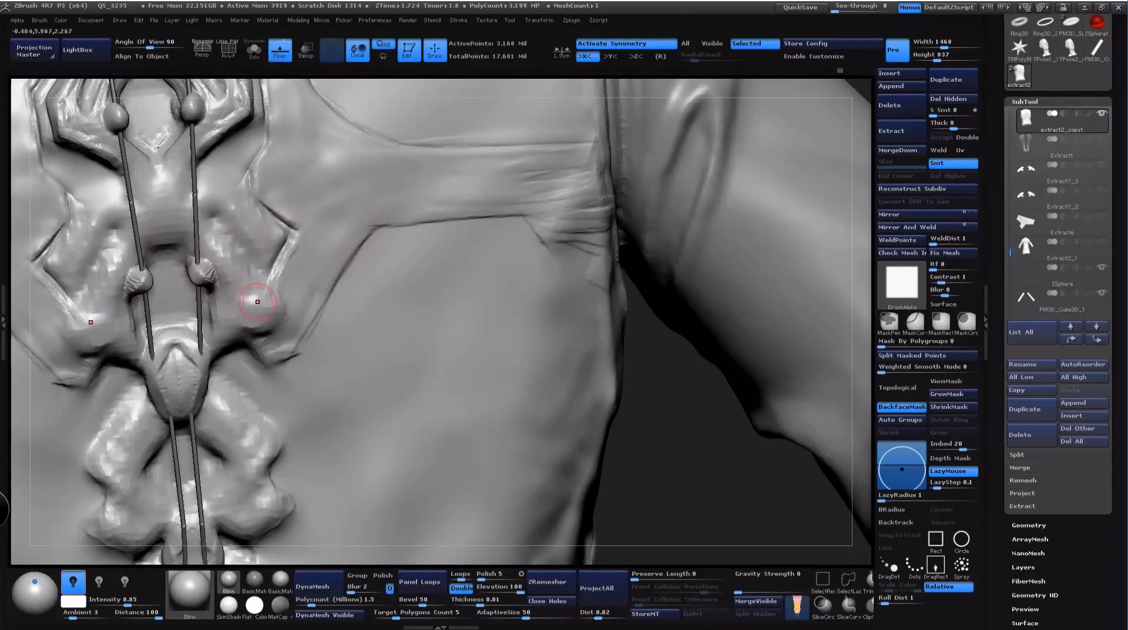
mouse_move(689, 502)
mouse_down()
mouse_move(731, 529)
mouse_move(340, 423)
mouse_up()
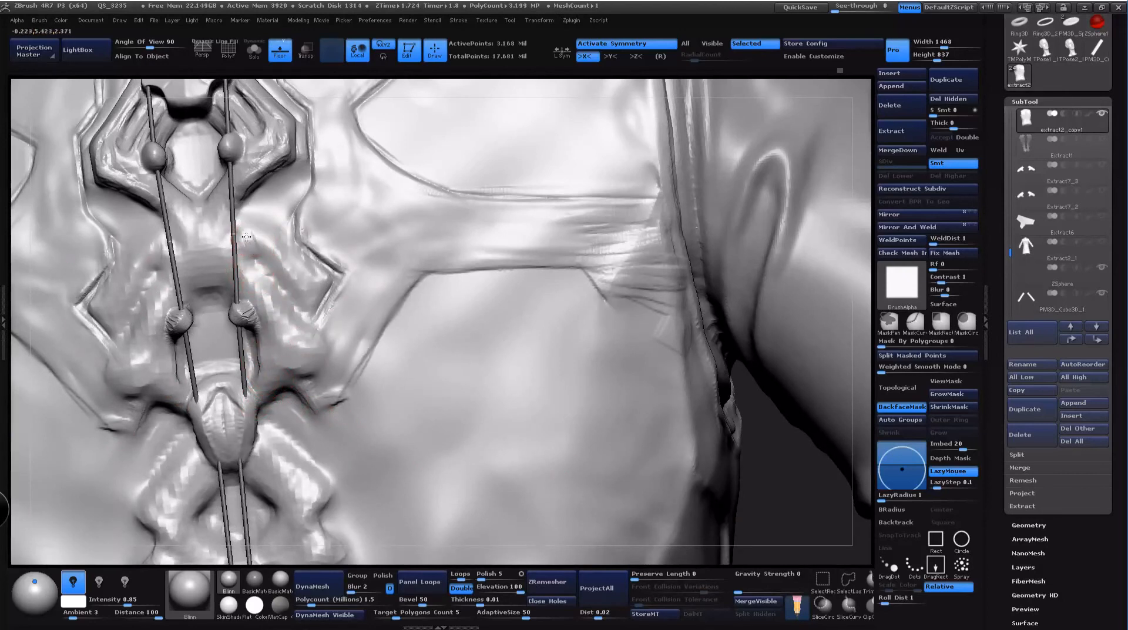
mouse_move(248, 248)
mouse_down()
mouse_move(261, 238)
mouse_move(311, 272)
mouse_move(286, 294)
mouse_move(256, 237)
mouse_move(304, 283)
mouse_move(290, 274)
mouse_up()
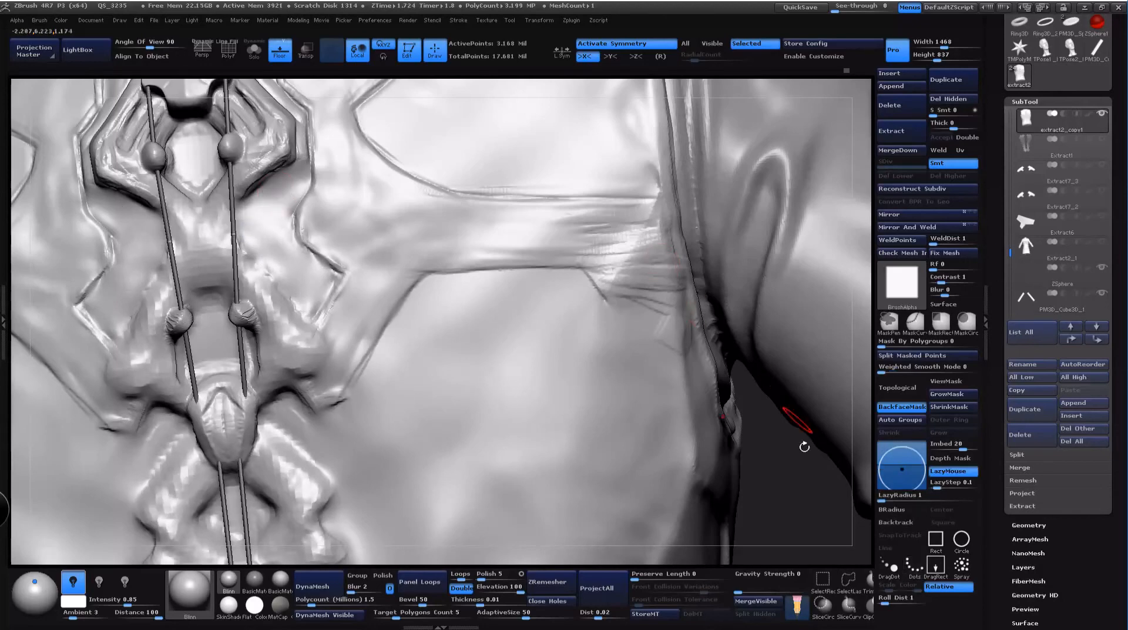
Step: Build up an oval pad between the two cables just below the angular spine plate and smooth its surface
mouse_move(806, 446)
alt+mouse_down()
mouse_move(824, 185)
mouse_move(780, 161)
mouse_move(801, 154)
mouse_move(833, 201)
alt+mouse_up()
drag(646, 441, 639, 487)
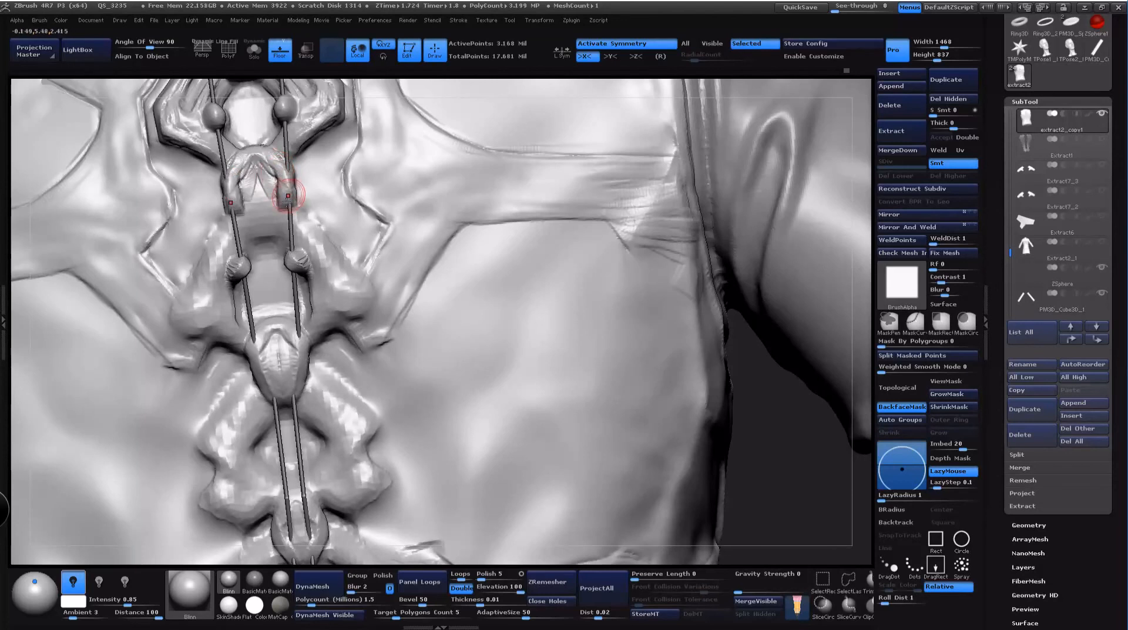
drag(288, 196, 270, 231)
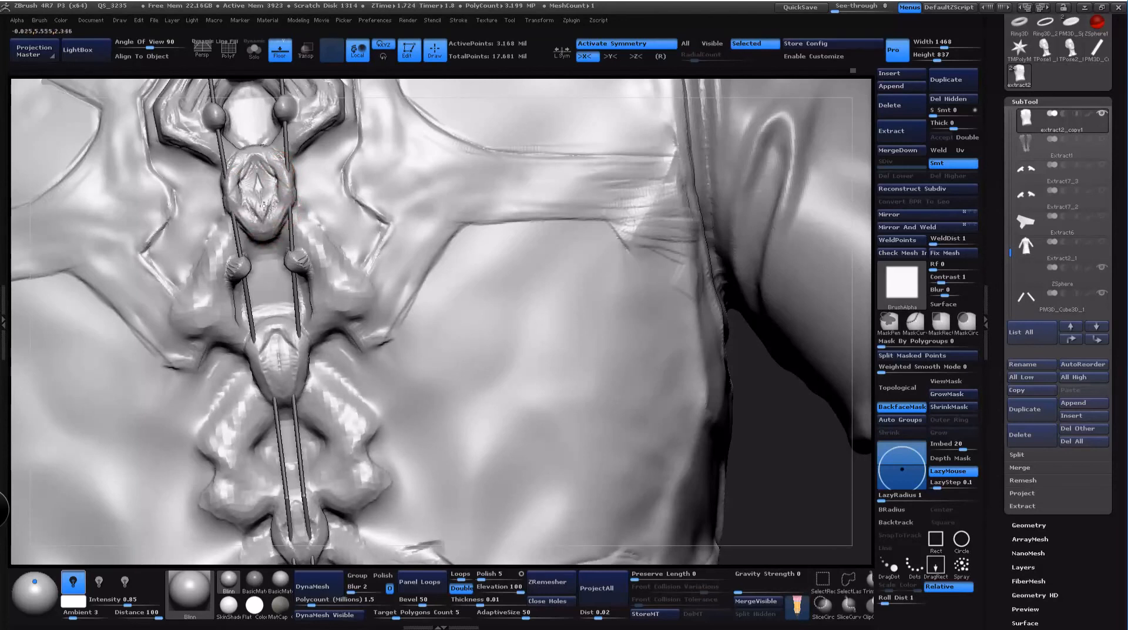
mouse_move(264, 204)
mouse_down()
mouse_move(269, 166)
mouse_move(259, 206)
mouse_up()
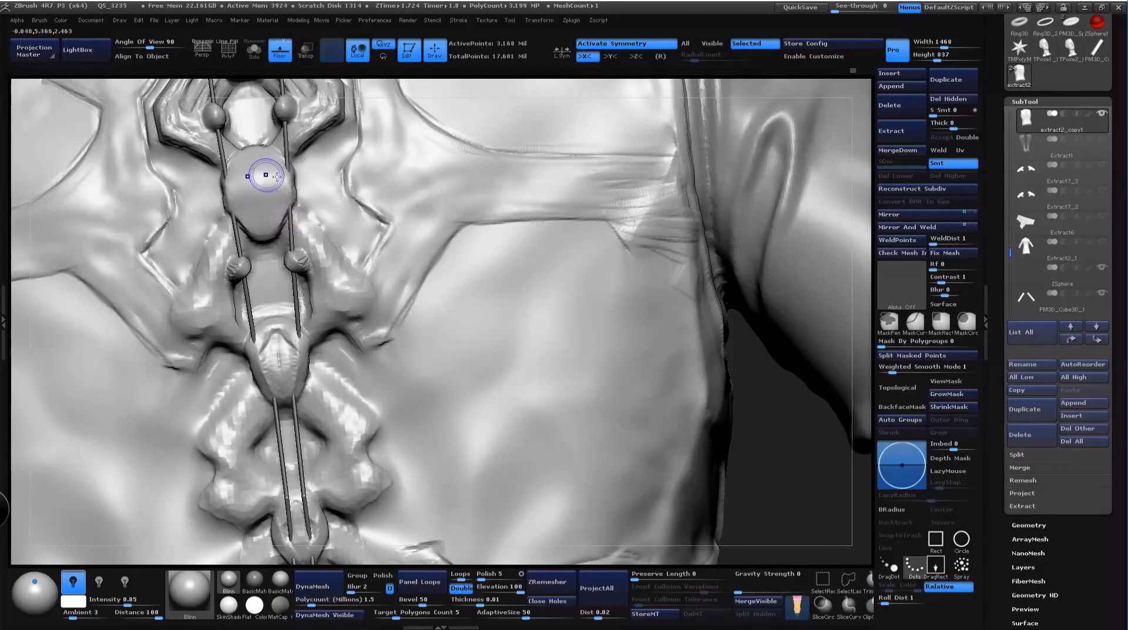
Step: Carve a crease around the oval pad's upper edge with the Dam Standard brush and refine the pad's surface
alt+drag(771, 378, 812, 167)
mouse_move(783, 247)
alt+mouse_down()
mouse_move(828, 282)
mouse_move(839, 333)
alt+mouse_up()
mouse_move(817, 282)
mouse_down()
mouse_move(791, 275)
mouse_move(801, 273)
mouse_up()
alt+drag(793, 235, 775, 376)
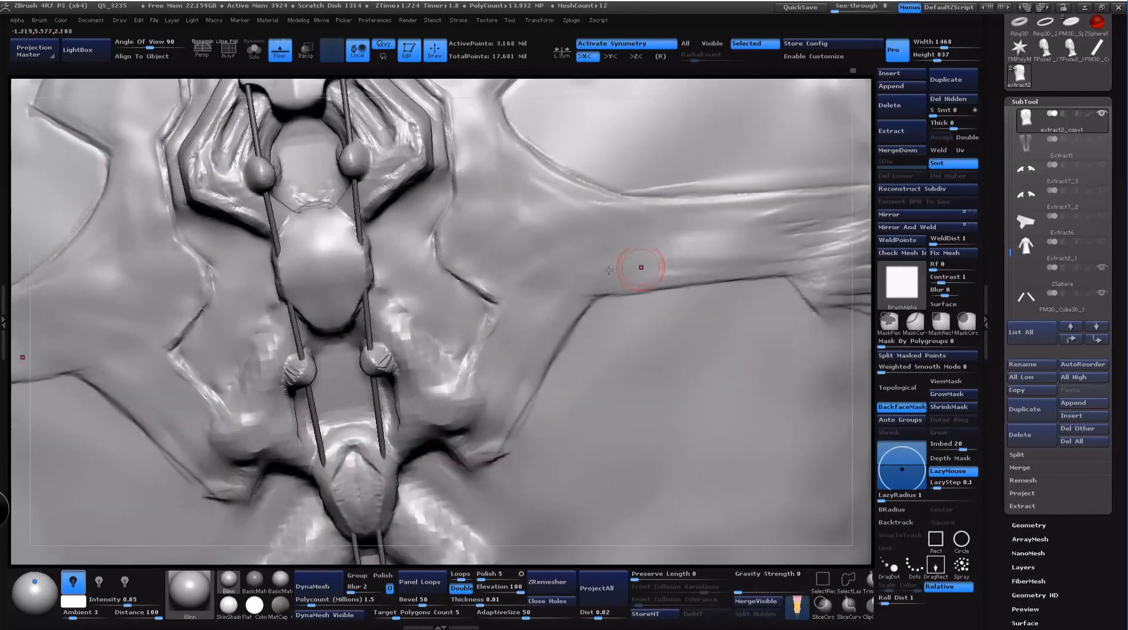
key(b)
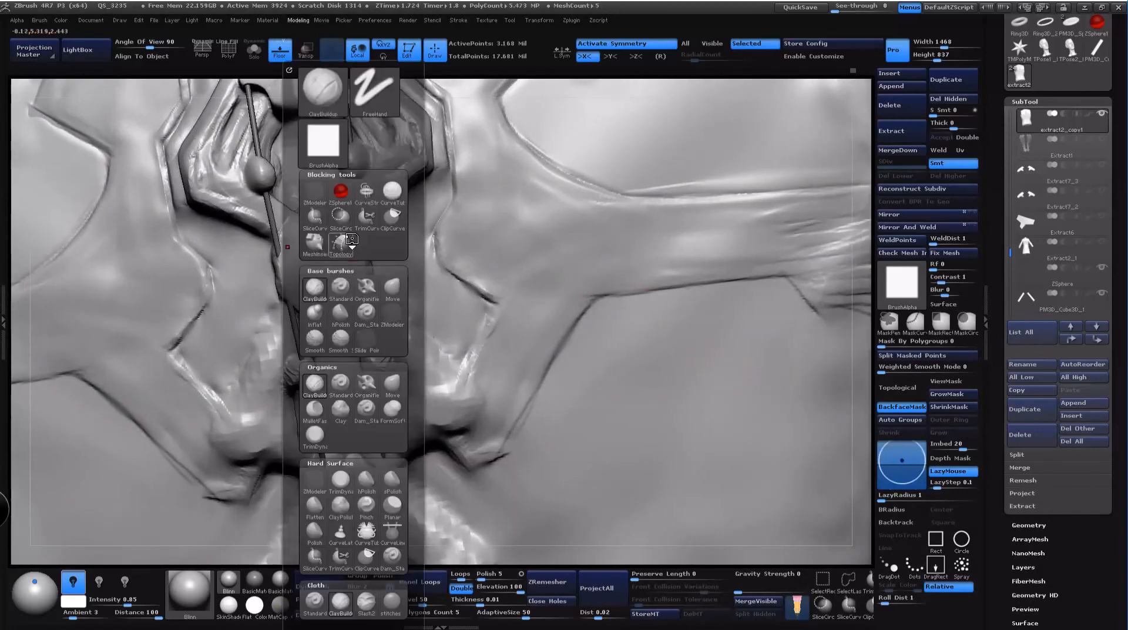
click(370, 316)
drag(862, 486, 808, 429)
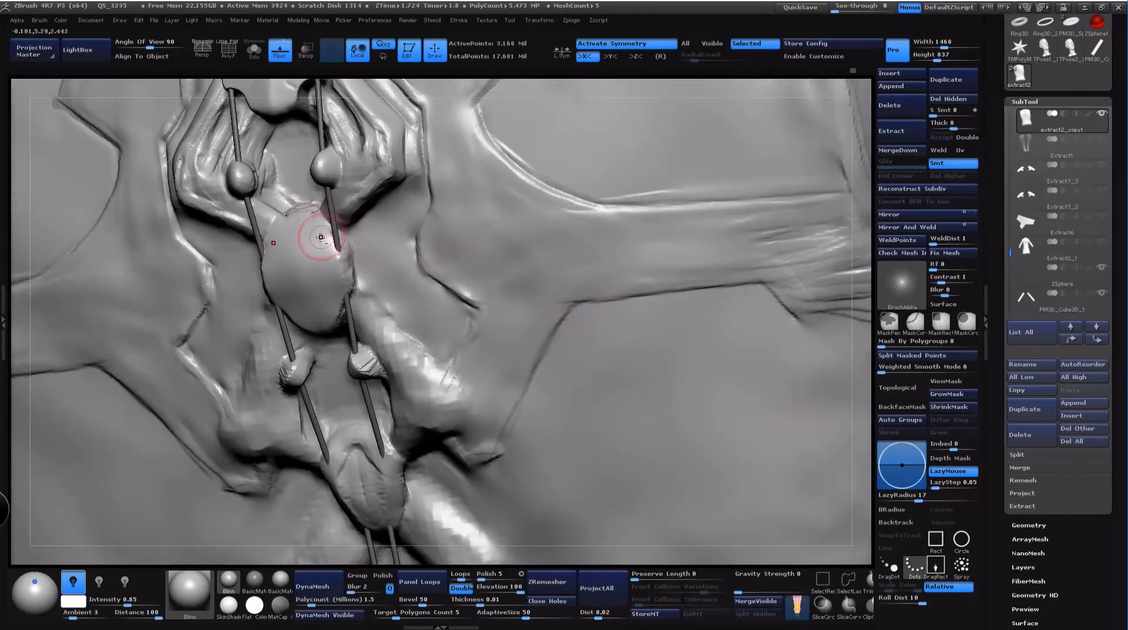
mouse_move(307, 218)
mouse_down()
mouse_move(318, 231)
mouse_move(297, 228)
mouse_move(334, 258)
mouse_up()
key(ctrl+z)
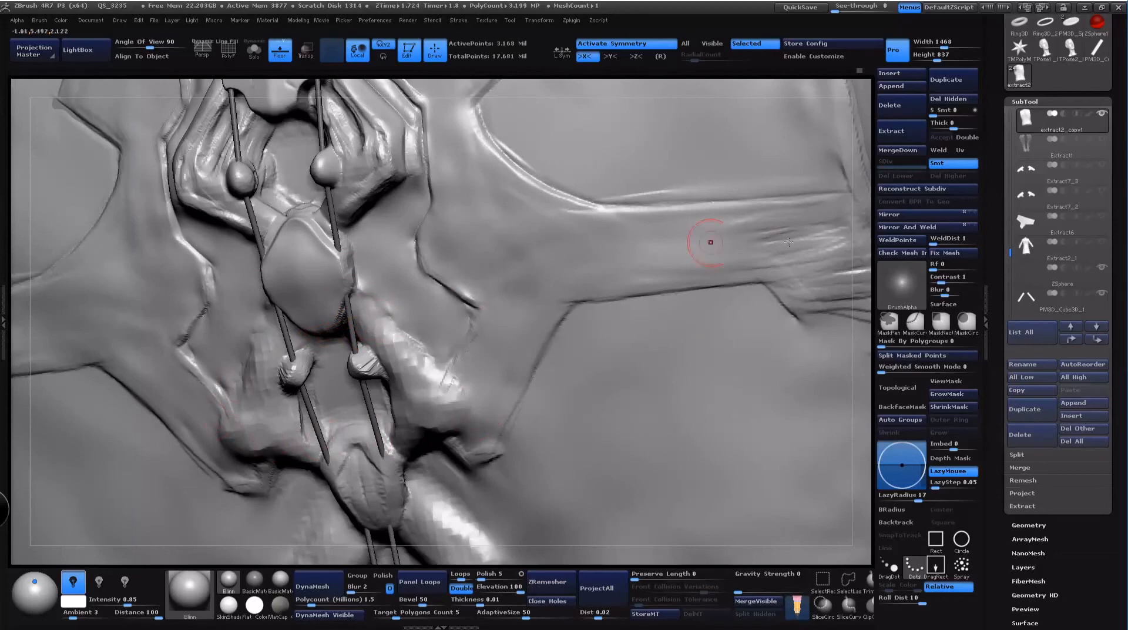
drag(864, 257, 887, 206)
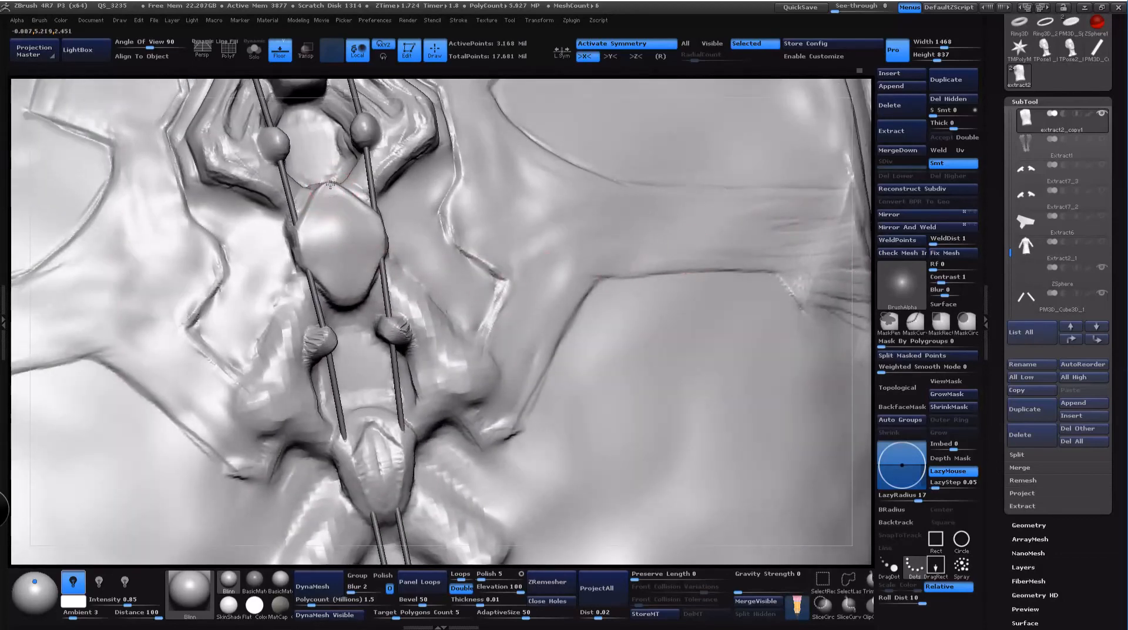
mouse_move(348, 241)
shift+mouse_down()
mouse_move(342, 227)
mouse_move(359, 241)
mouse_move(359, 183)
shift+mouse_up()
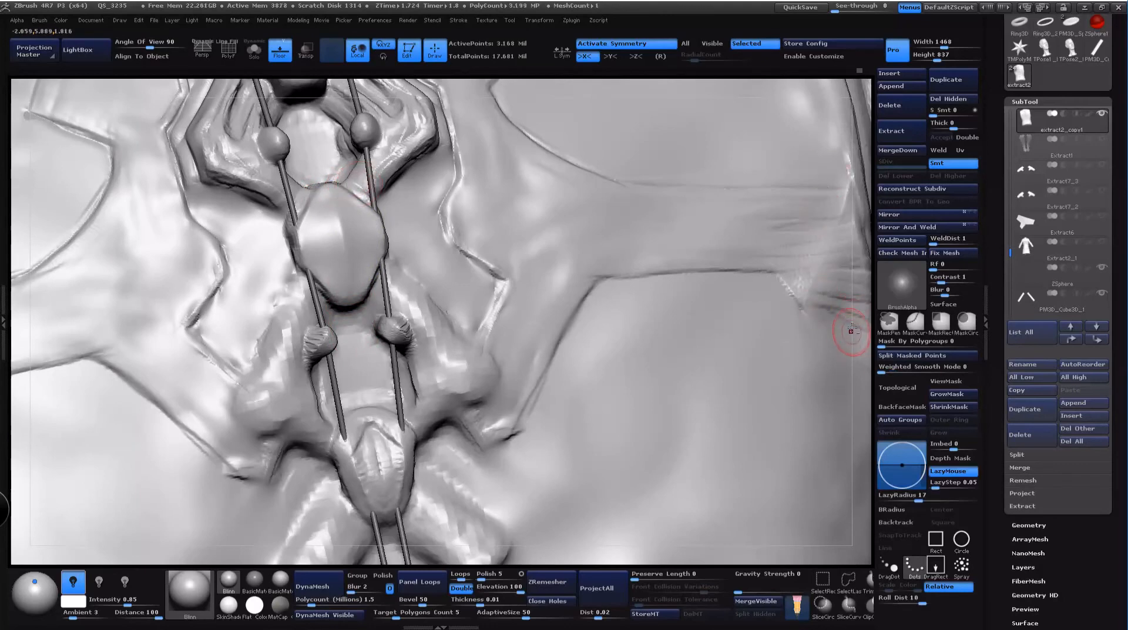
Step: Switch to a flattening brush and even out the ridged arms of the angular spine plate on both sides of the cables
alt+drag(873, 332, 869, 235)
drag(143, 229, 97, 228)
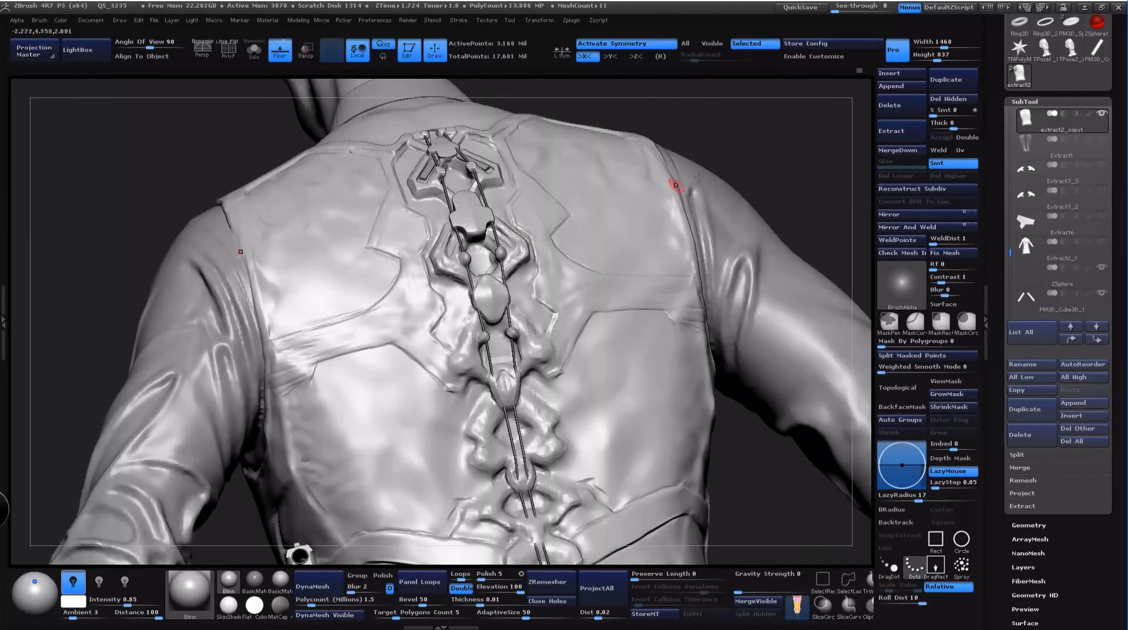
mouse_move(790, 141)
mouse_down()
mouse_move(770, 171)
mouse_move(802, 156)
mouse_move(769, 219)
mouse_move(819, 206)
mouse_move(783, 209)
mouse_move(784, 250)
mouse_move(744, 247)
mouse_up()
key(b)
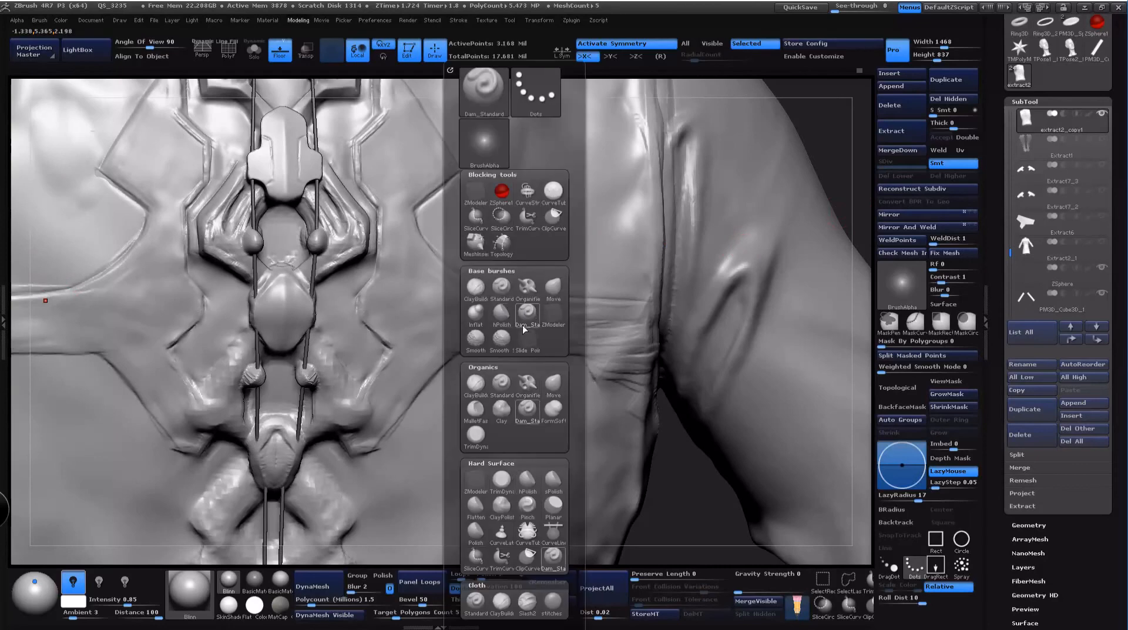
click(478, 298)
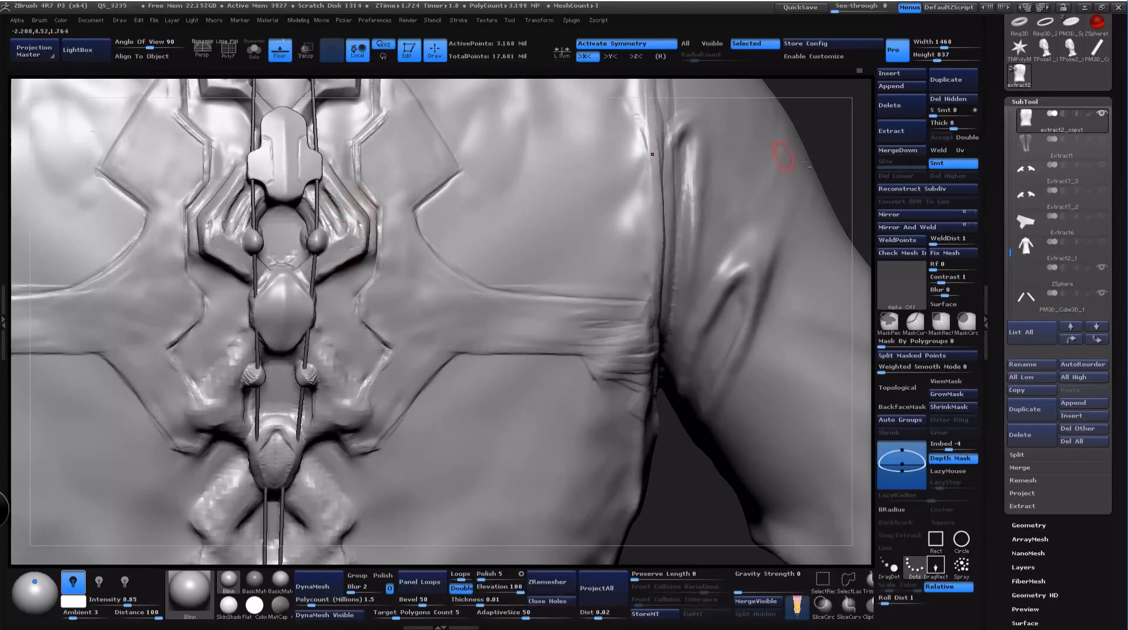
alt+drag(834, 124, 860, 249)
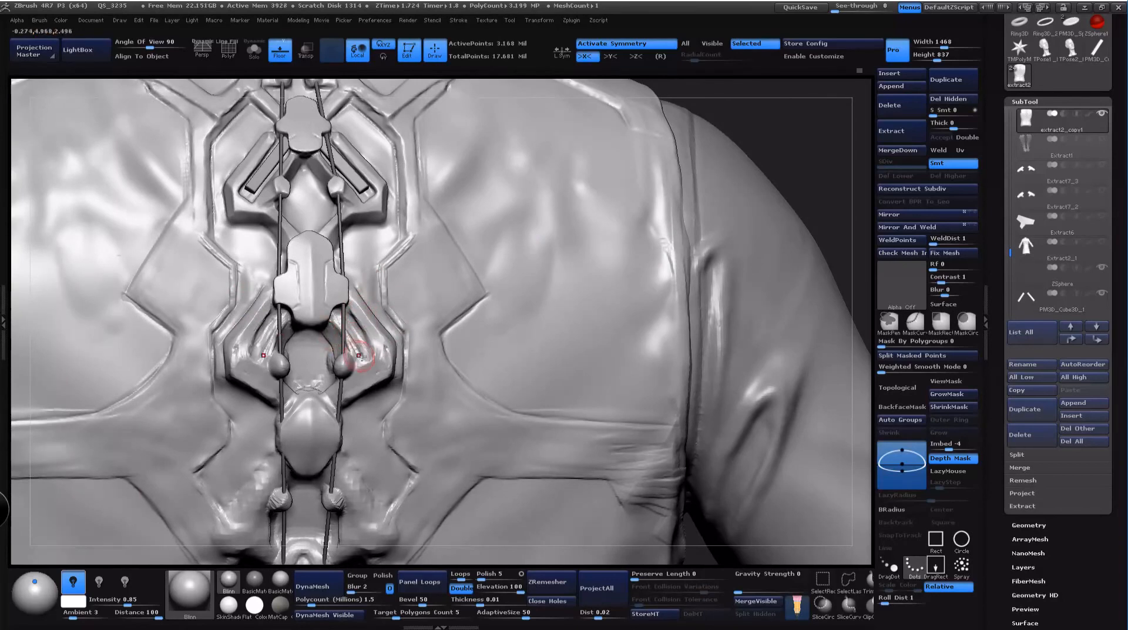
alt+drag(833, 159, 702, 309)
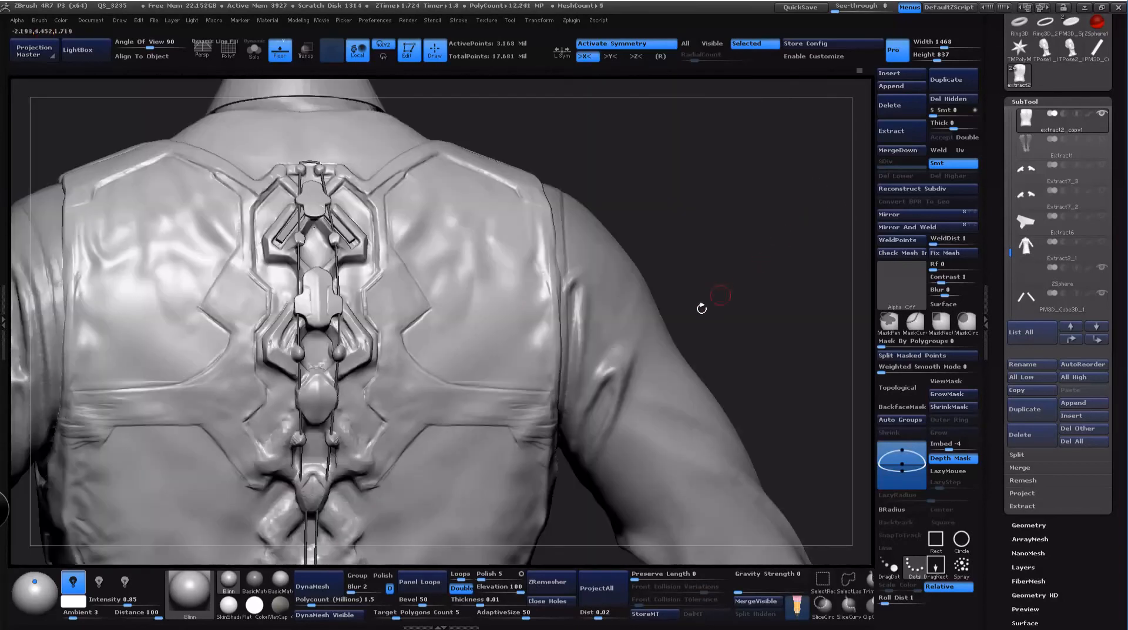
Step: Flatten and smooth the angled arms and lower corners of the angular spine plate beside the knobs, working from several angles
alt+drag(749, 243, 586, 484)
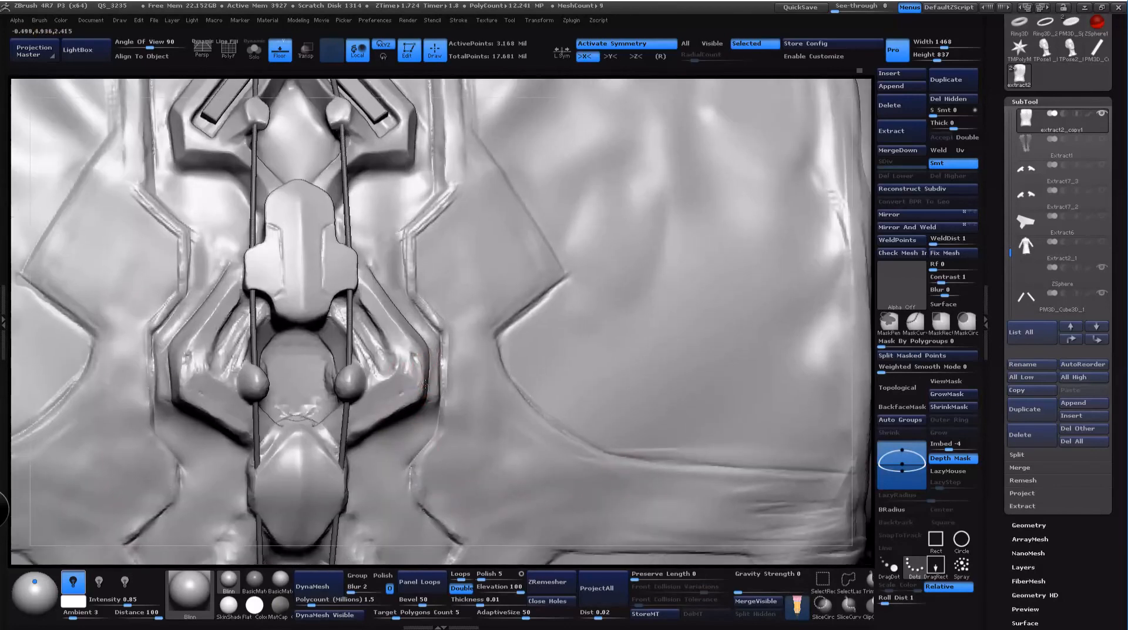
drag(421, 395, 423, 370)
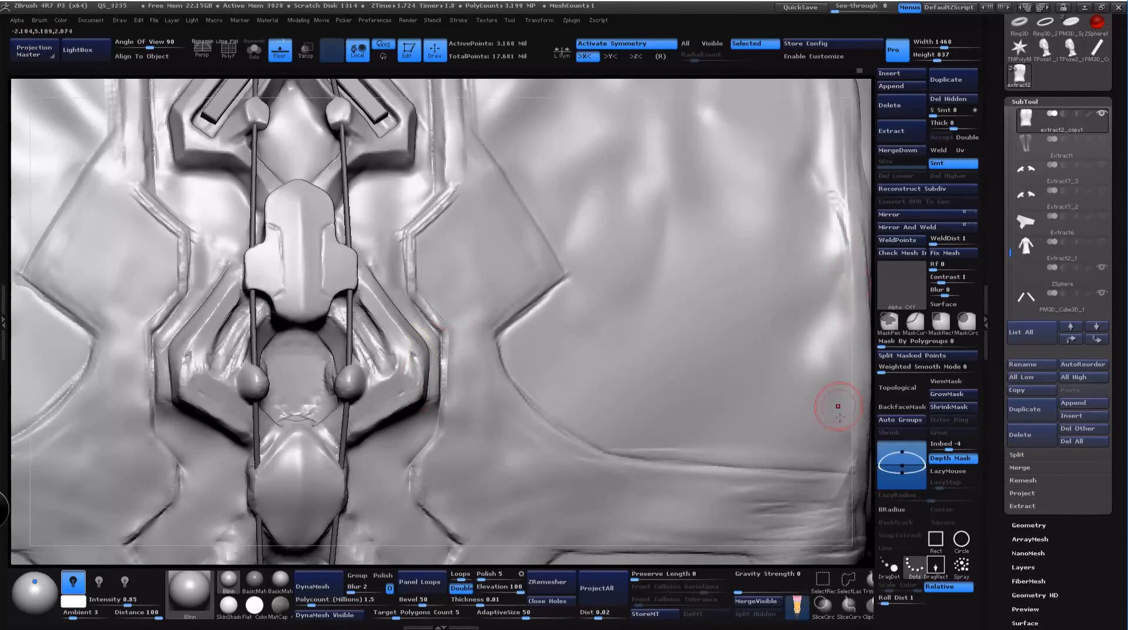
drag(862, 292, 819, 299)
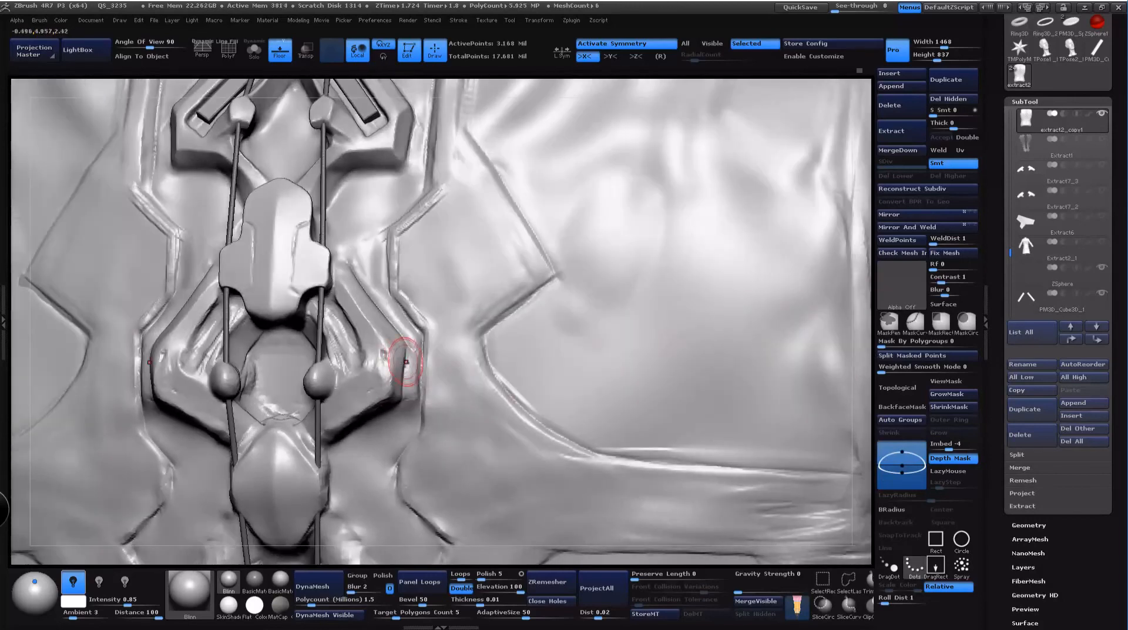
shift+drag(391, 380, 392, 382)
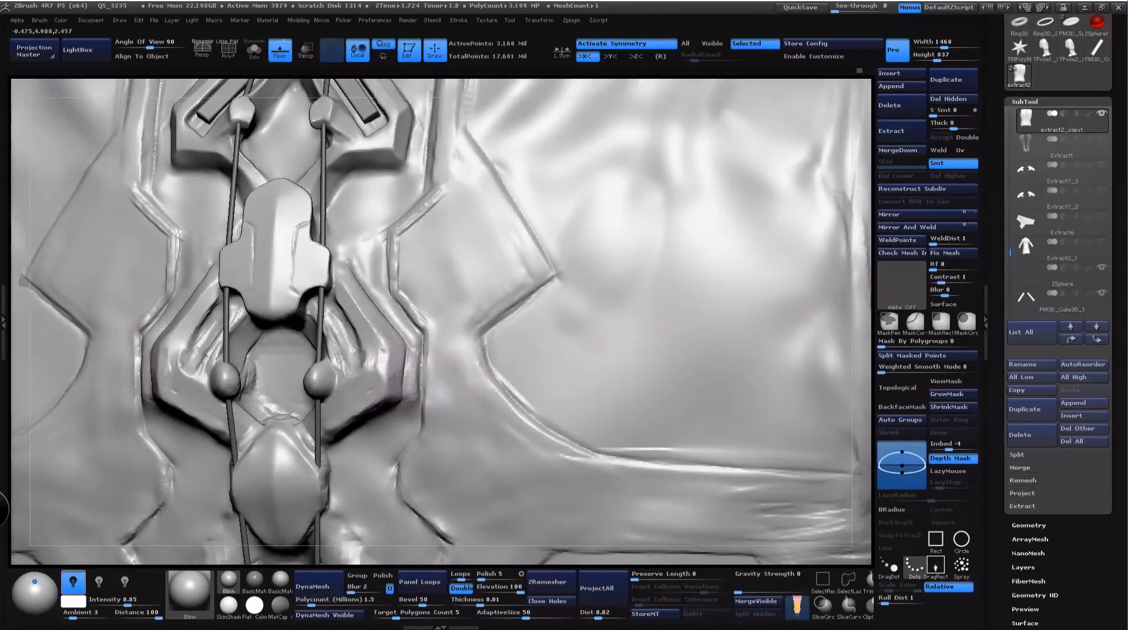
drag(863, 295, 764, 321)
mouse_move(369, 438)
shift+mouse_down()
mouse_move(395, 423)
mouse_move(347, 454)
shift+mouse_up()
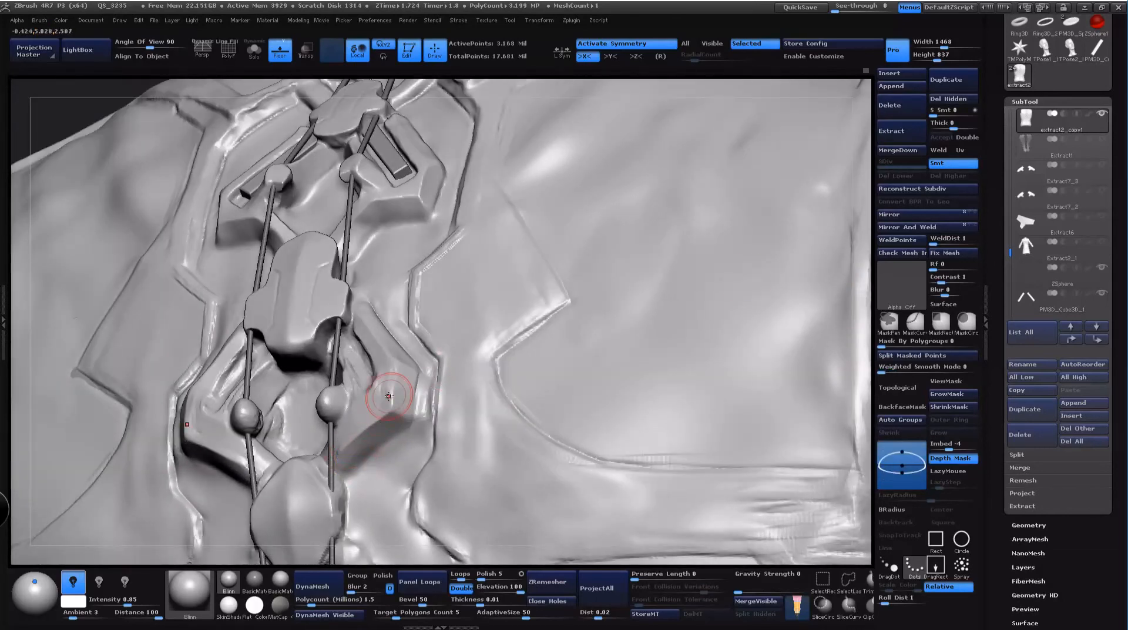
alt+drag(859, 358, 204, 315)
mouse_move(711, 191)
mouse_down()
mouse_move(751, 212)
mouse_move(756, 276)
mouse_move(661, 300)
mouse_up()
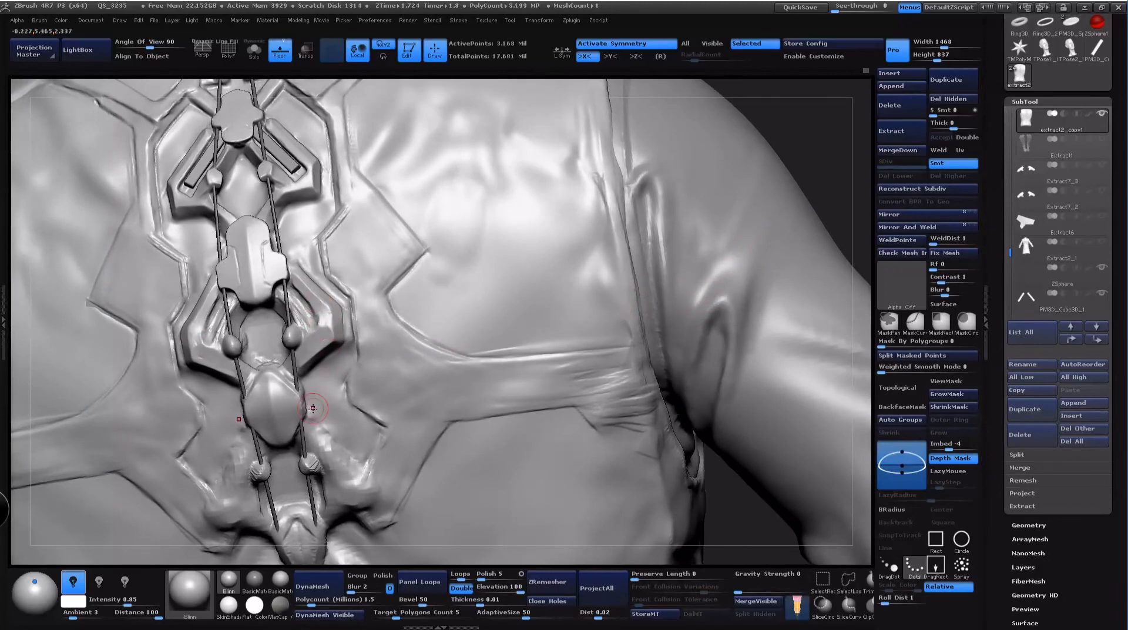
alt+drag(834, 141, 711, 237)
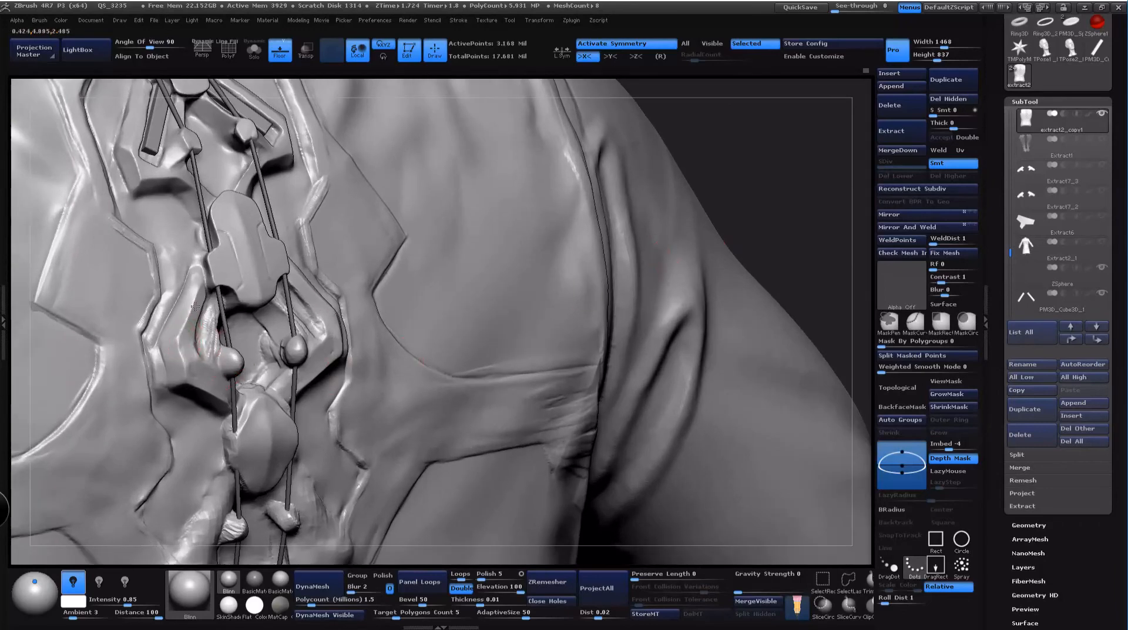
alt+drag(758, 189, 766, 153)
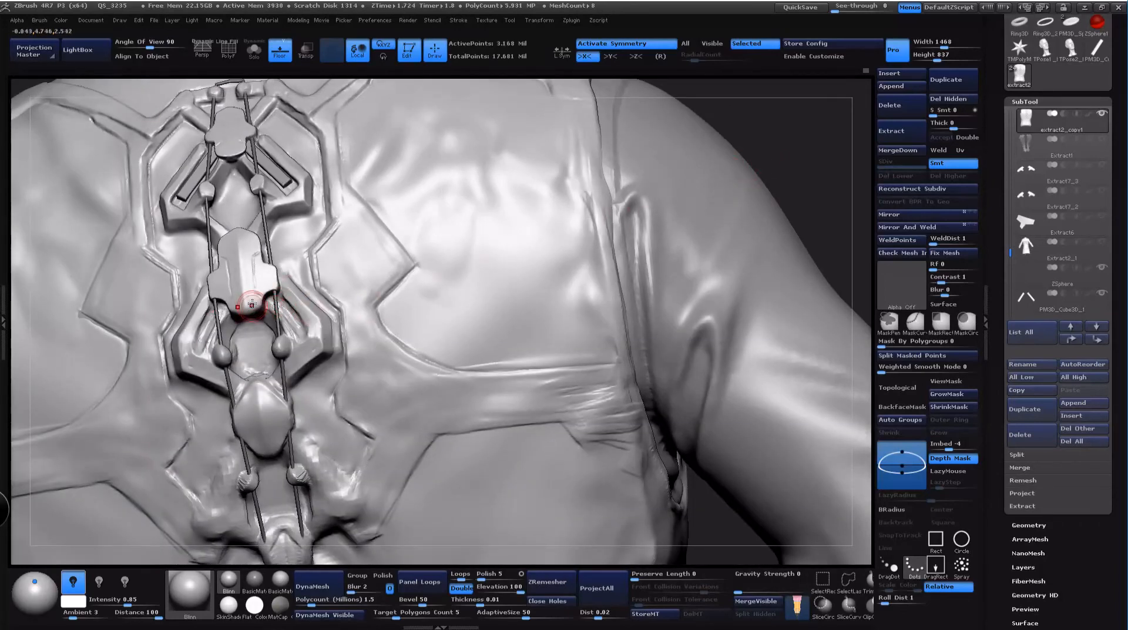
drag(785, 186, 627, 236)
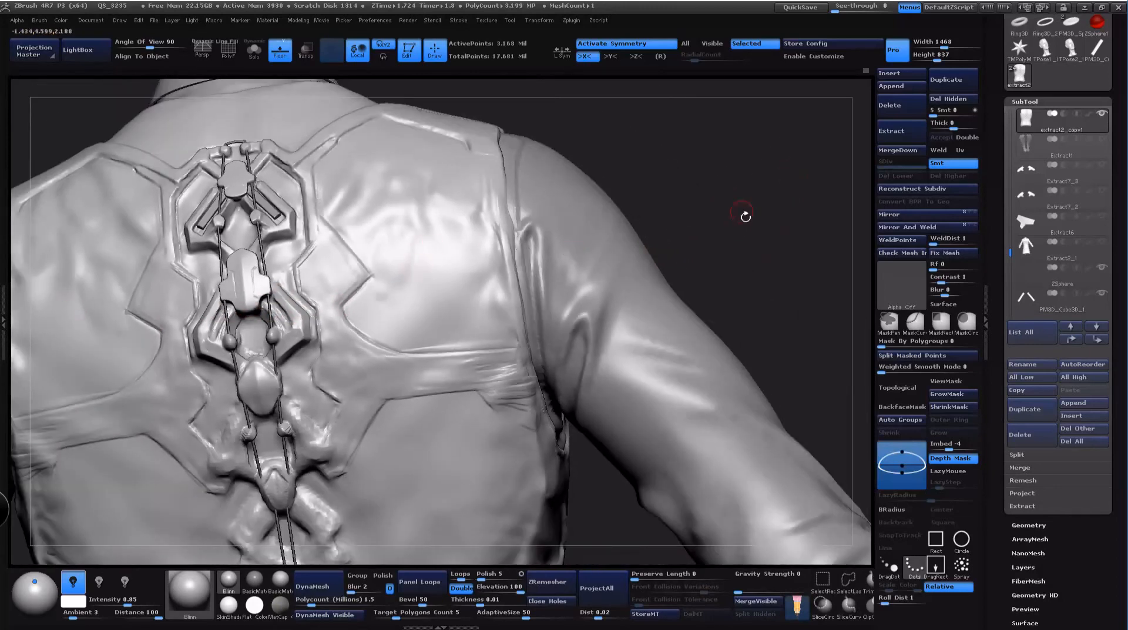
alt+drag(746, 217, 706, 293)
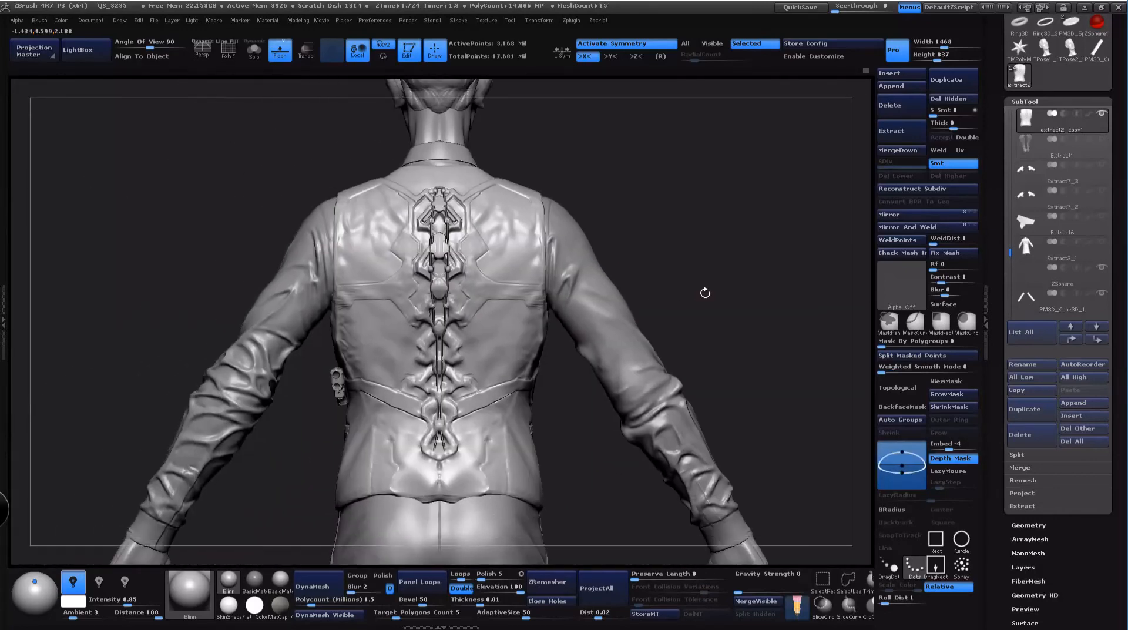
Step: Switch to the ClayBuildup brush and build mirrored raised diagonal bars on the spine block below the oval pad
key(b)
key(b)
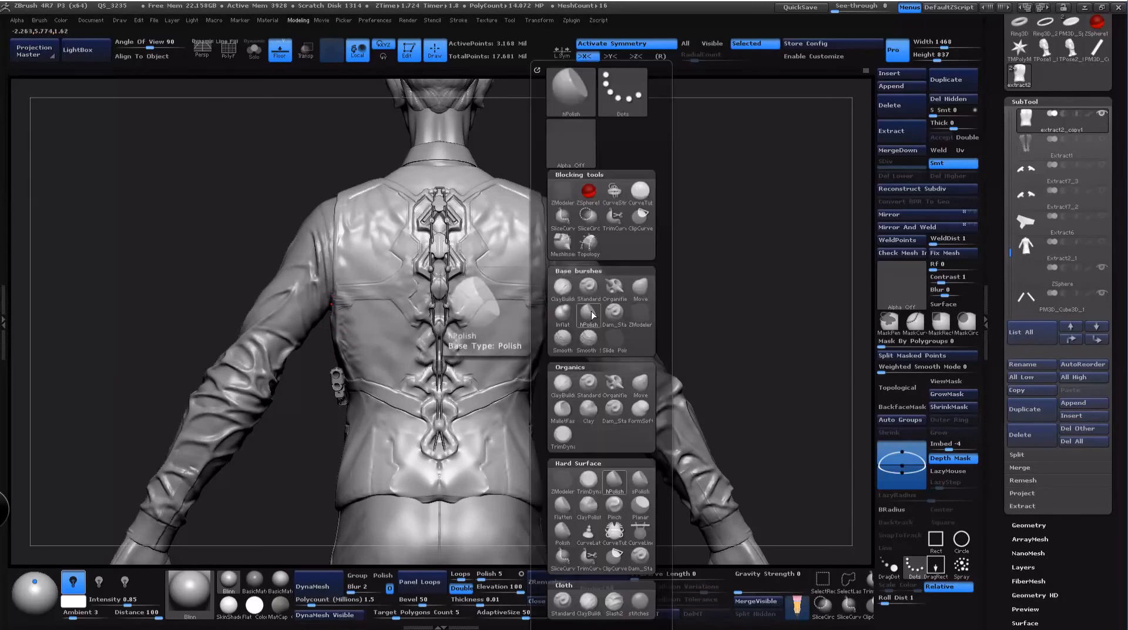
click(566, 292)
alt+drag(780, 228, 805, 489)
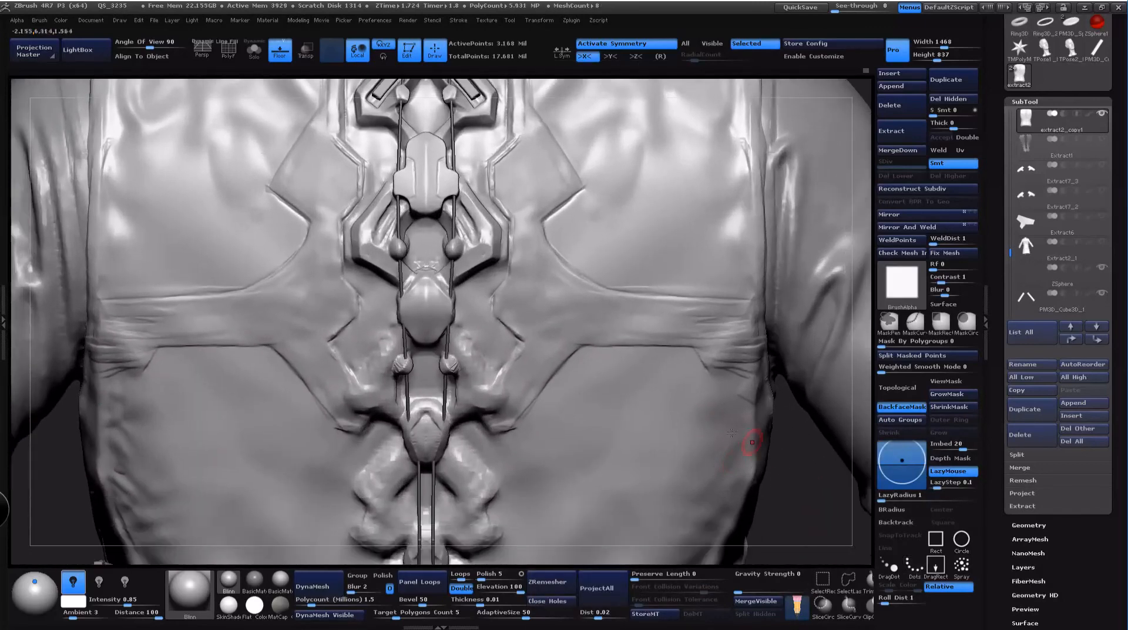
key(space)
alt+drag(802, 505, 700, 462)
key(space)
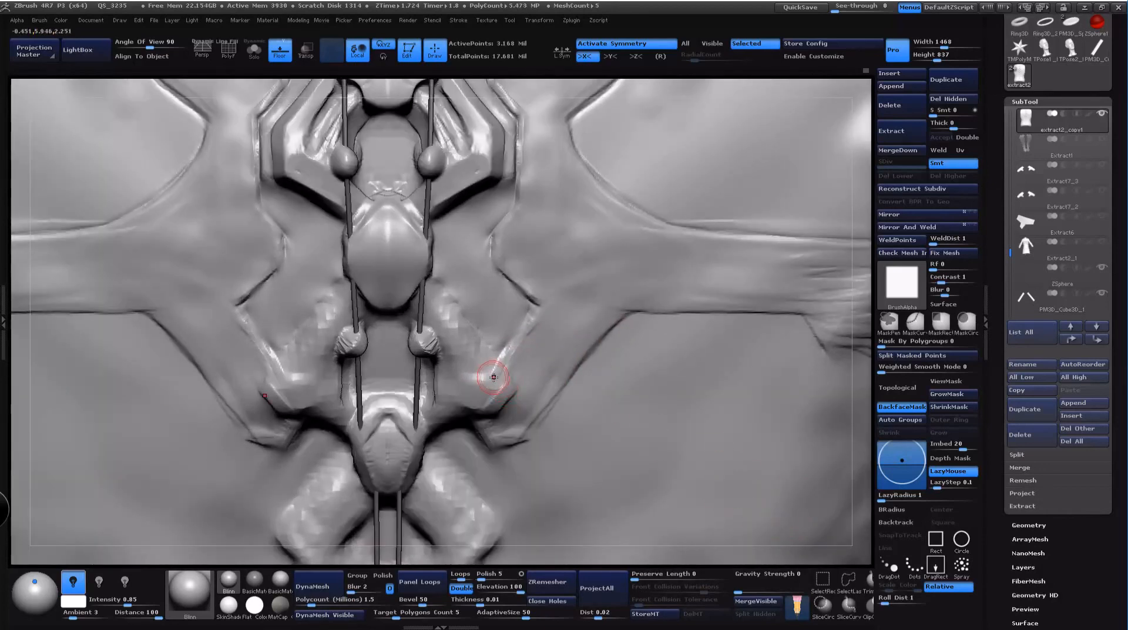
drag(507, 387, 442, 303)
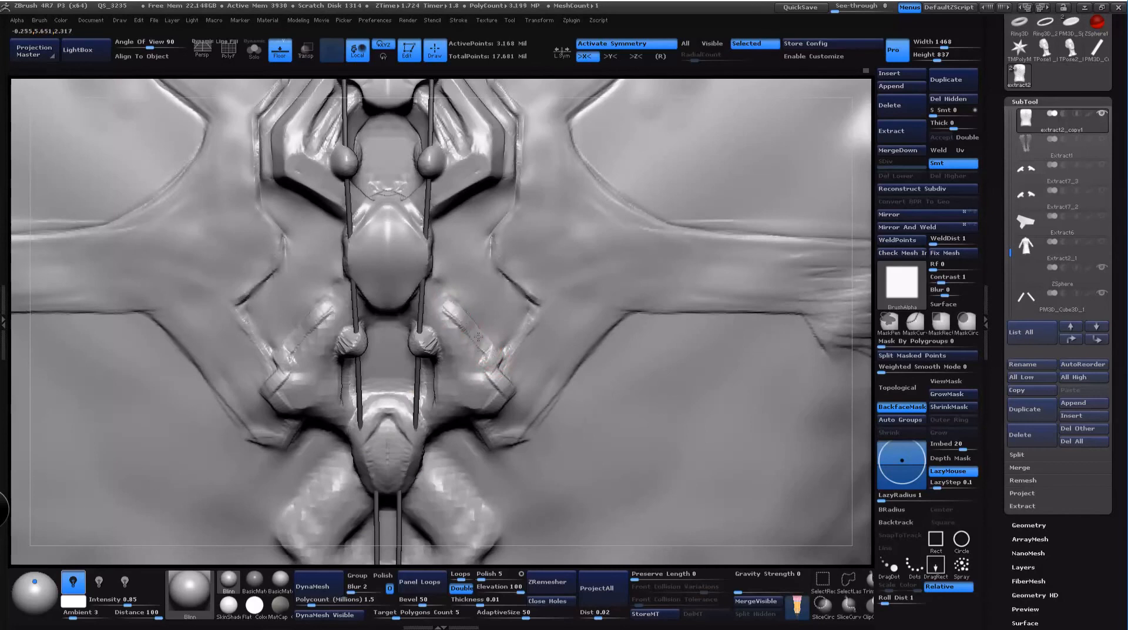
mouse_move(478, 337)
mouse_down()
mouse_move(450, 310)
mouse_move(485, 355)
mouse_up()
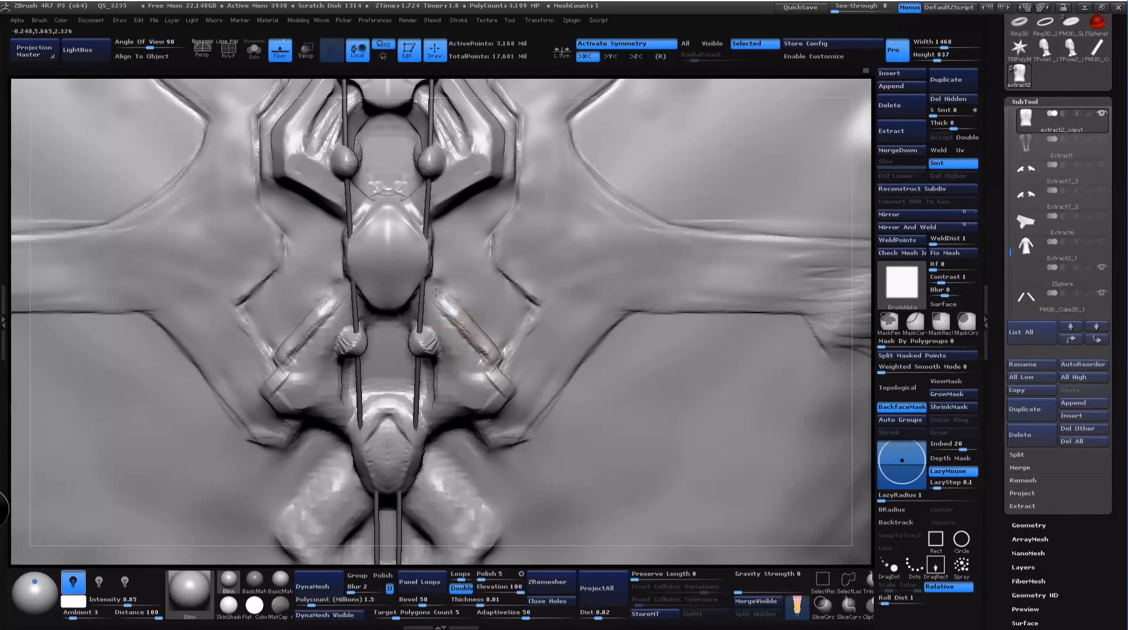
Step: Build up ridges beside the lower cable knobs and along the block's bottom rim, smoothing the surface between them
mouse_move(436, 292)
mouse_down()
mouse_move(450, 307)
mouse_move(450, 411)
mouse_up()
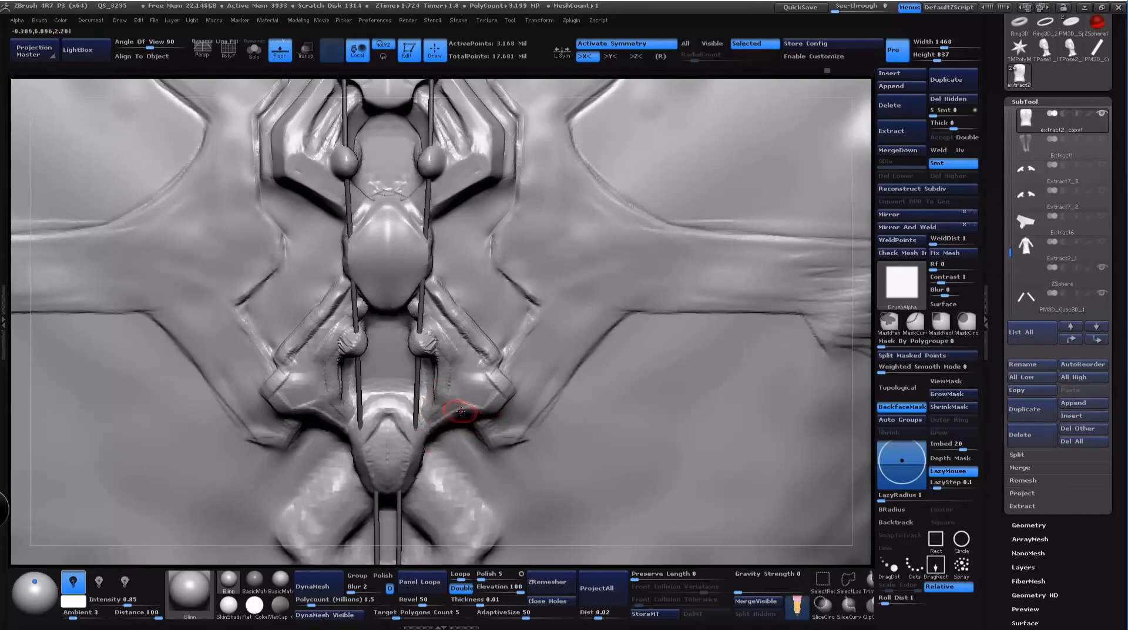
drag(462, 412, 435, 431)
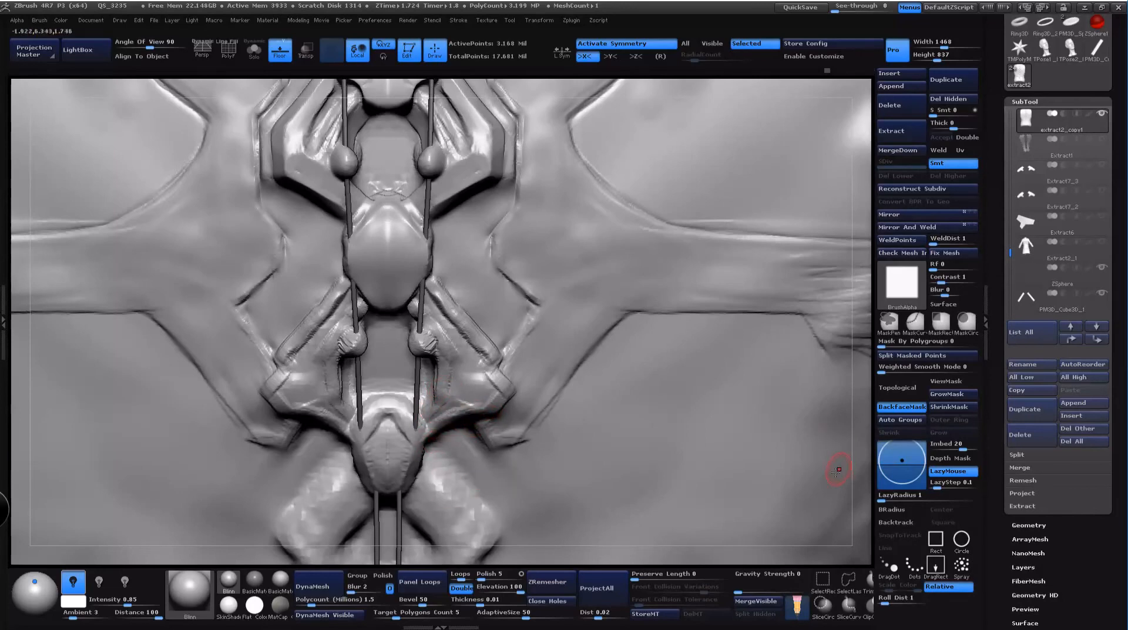
drag(862, 488, 838, 463)
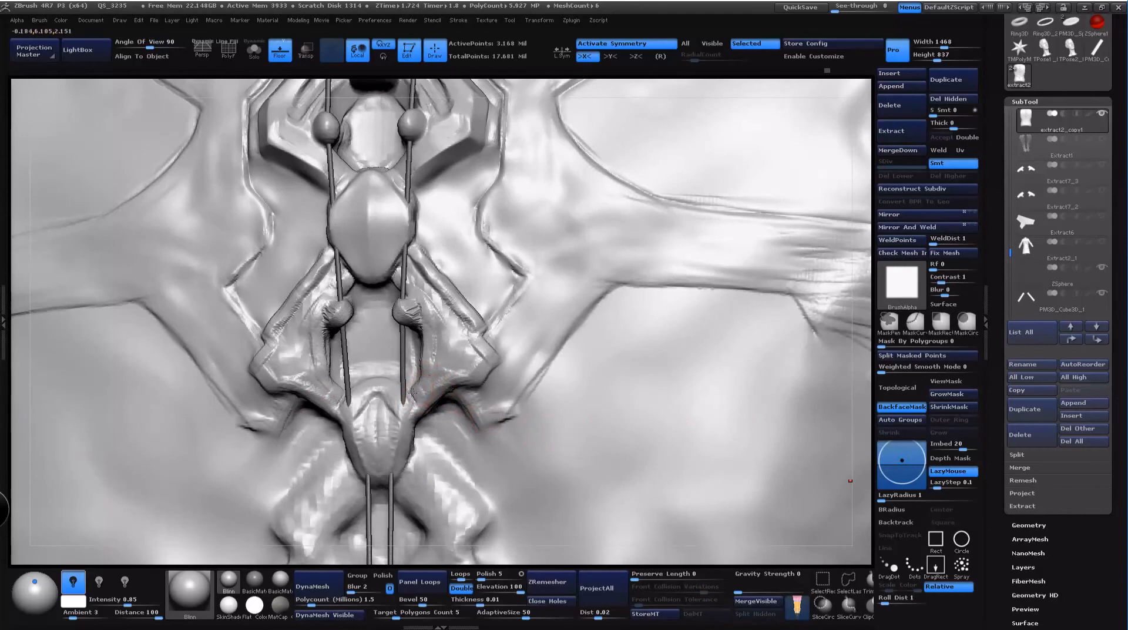
mouse_move(421, 291)
shift+mouse_down()
mouse_move(462, 342)
mouse_move(461, 328)
mouse_move(482, 342)
mouse_move(463, 343)
mouse_move(435, 370)
shift+mouse_up()
Step: Add inner ridges parallel to the diagonal bars so each side of the block forms an angular frame
drag(476, 333, 440, 360)
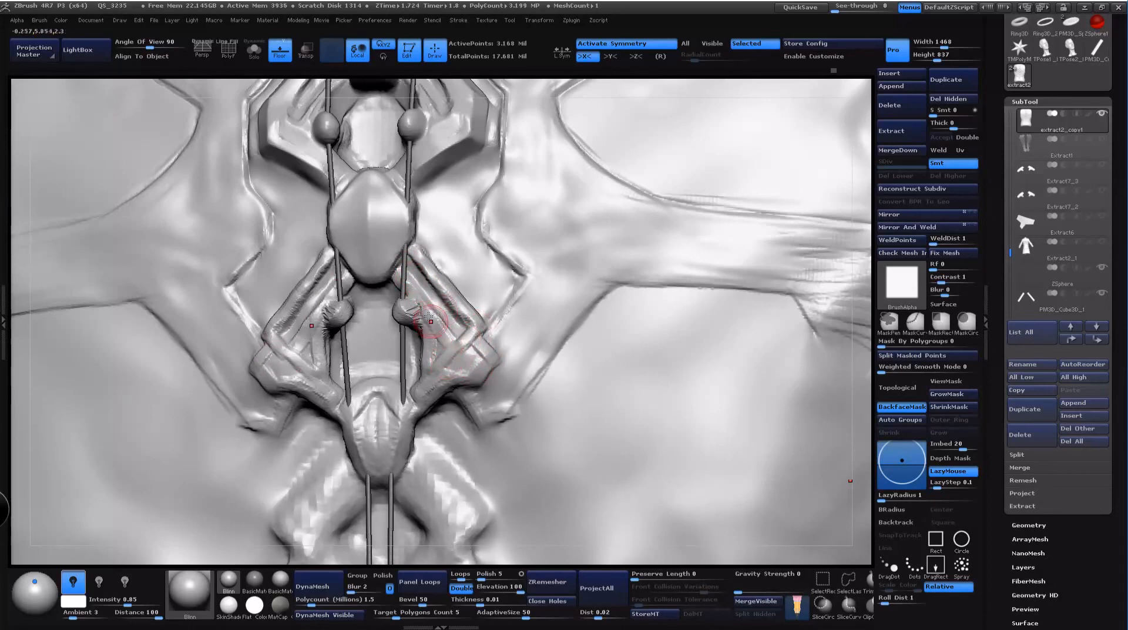
drag(429, 316, 436, 353)
drag(449, 308, 448, 355)
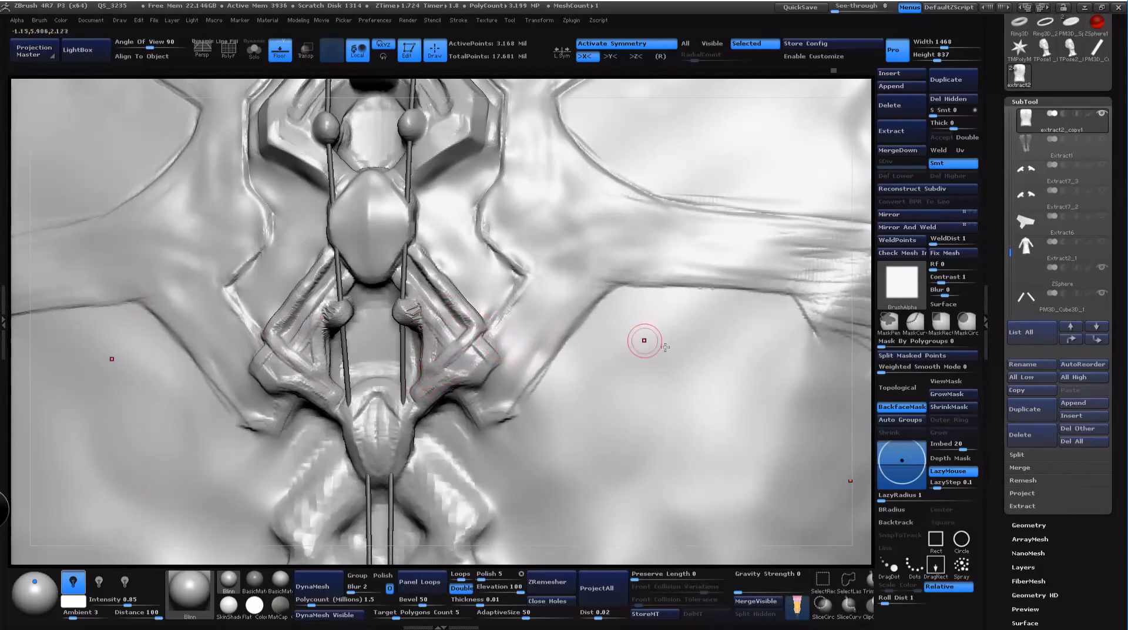
Step: Switch to the Move brush, adjust its draw size, and reshape the height and profile of the framed spine block
alt+drag(865, 388, 863, 357)
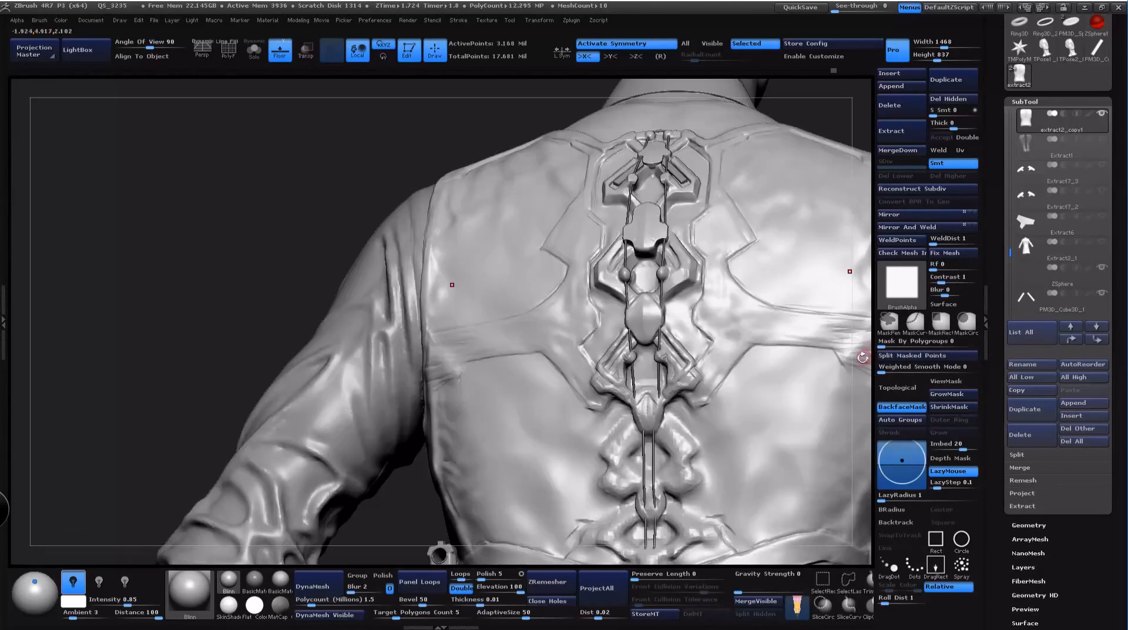
mouse_move(823, 121)
mouse_down()
mouse_move(768, 136)
mouse_move(780, 136)
mouse_move(750, 310)
mouse_move(675, 176)
mouse_move(769, 156)
mouse_move(782, 187)
mouse_move(761, 164)
mouse_up()
alt+drag(254, 456, 314, 582)
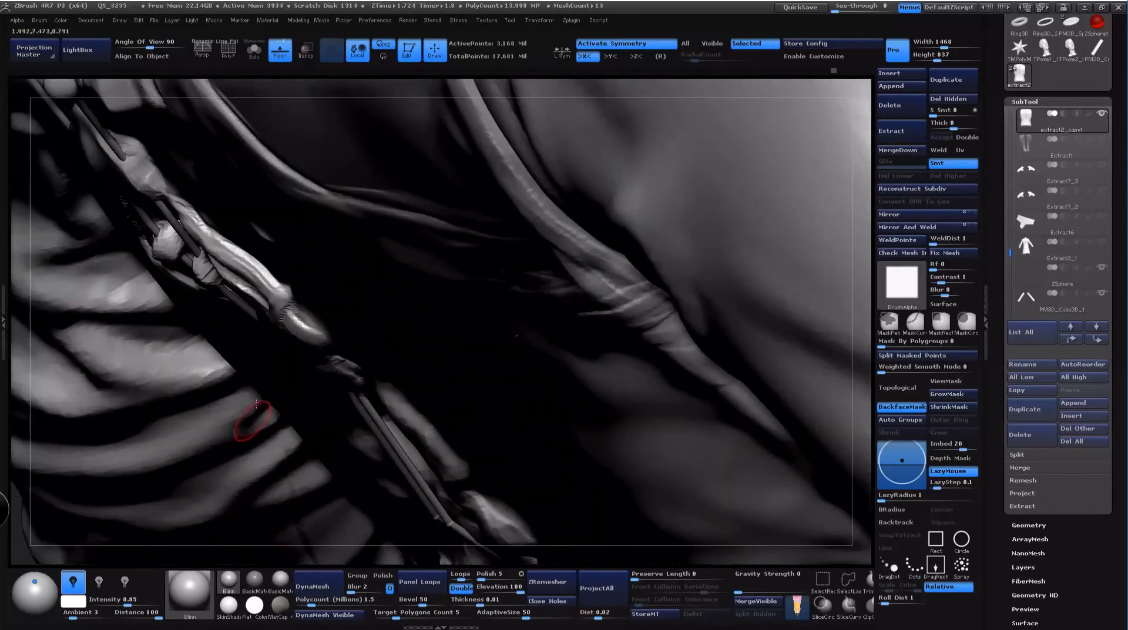
alt+drag(28, 502, 366, 579)
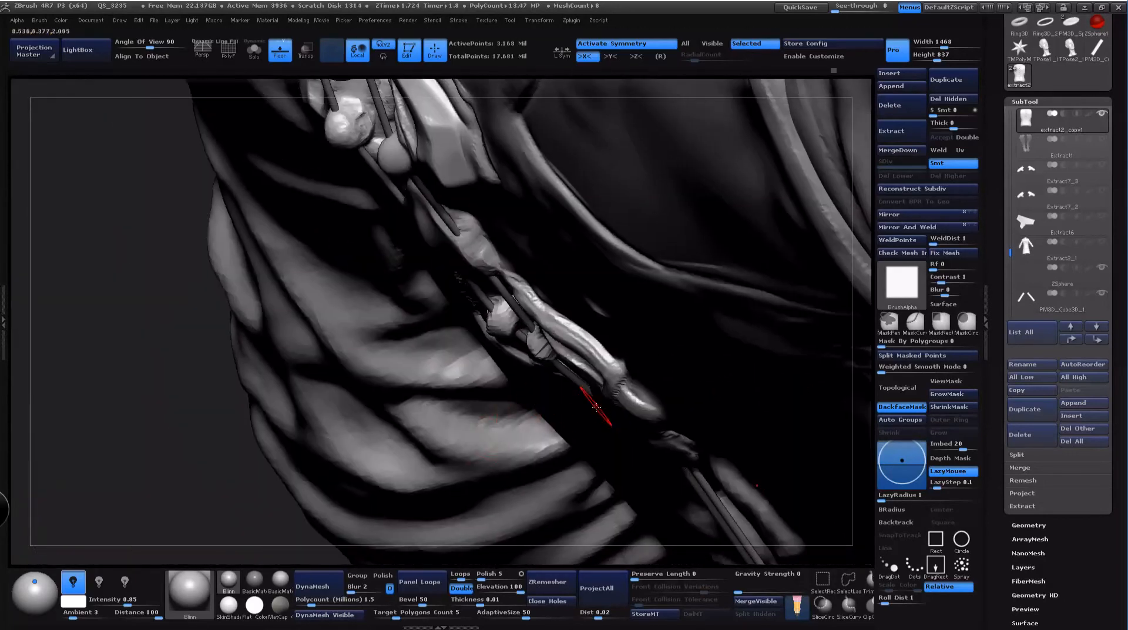
key(space)
click(635, 383)
key(space)
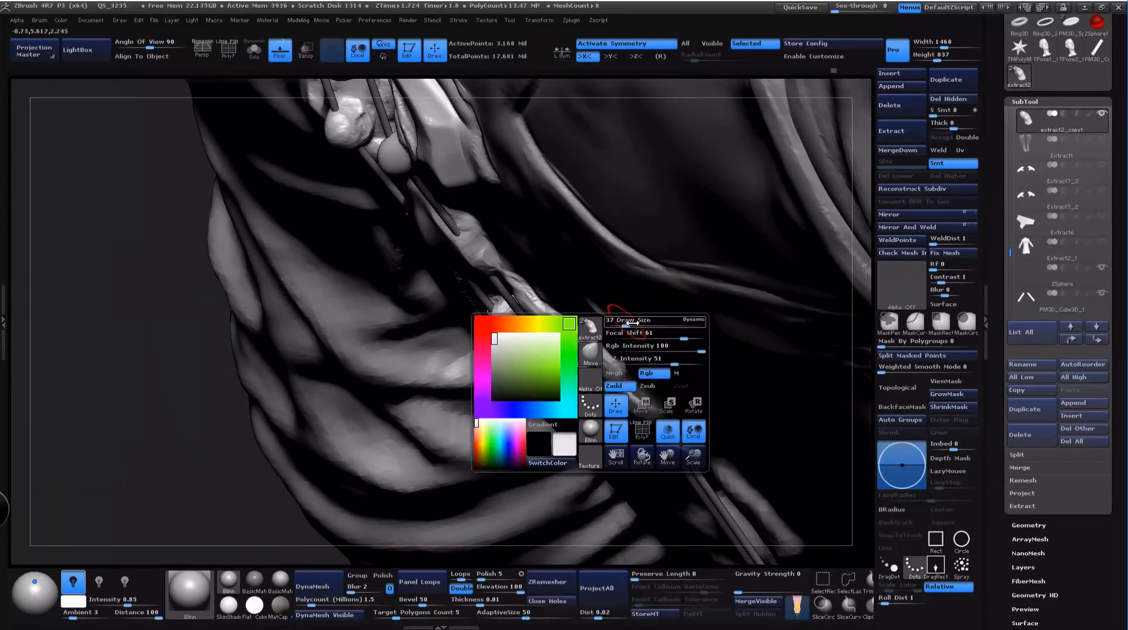
drag(634, 326, 642, 326)
drag(550, 322, 536, 303)
mouse_move(600, 360)
mouse_down()
mouse_move(578, 348)
mouse_move(595, 369)
mouse_up()
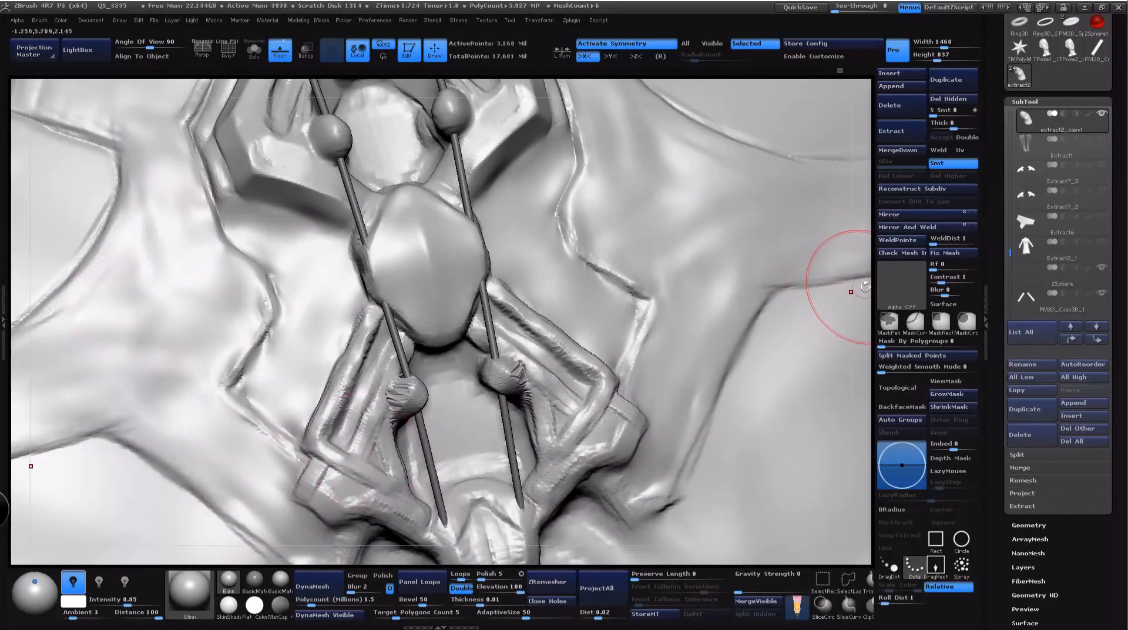
drag(844, 290, 871, 205)
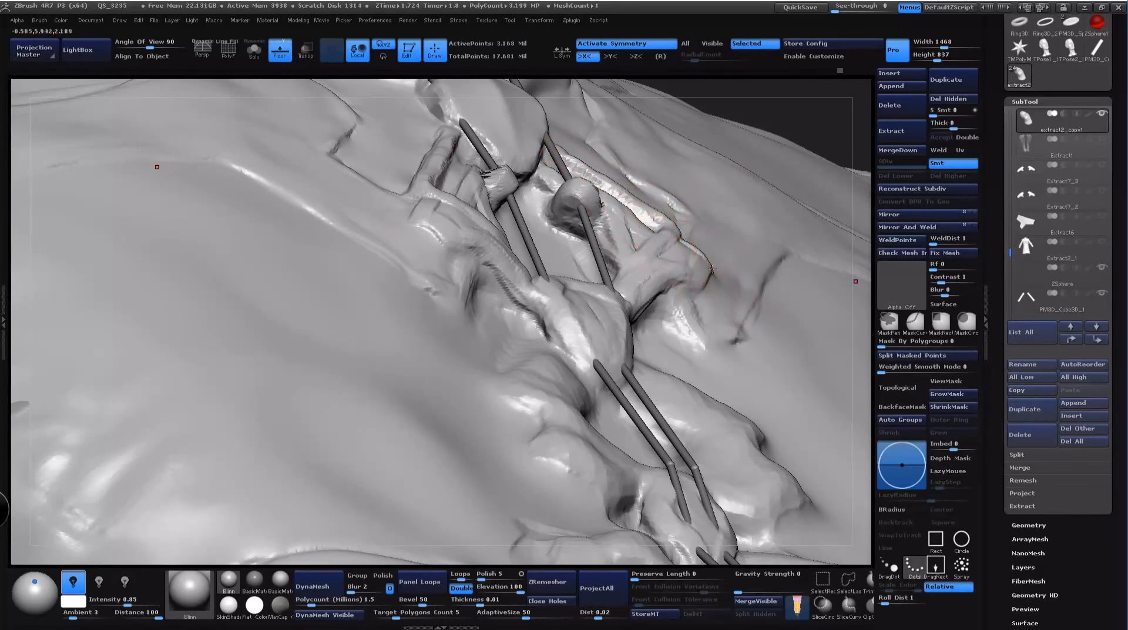
key(space)
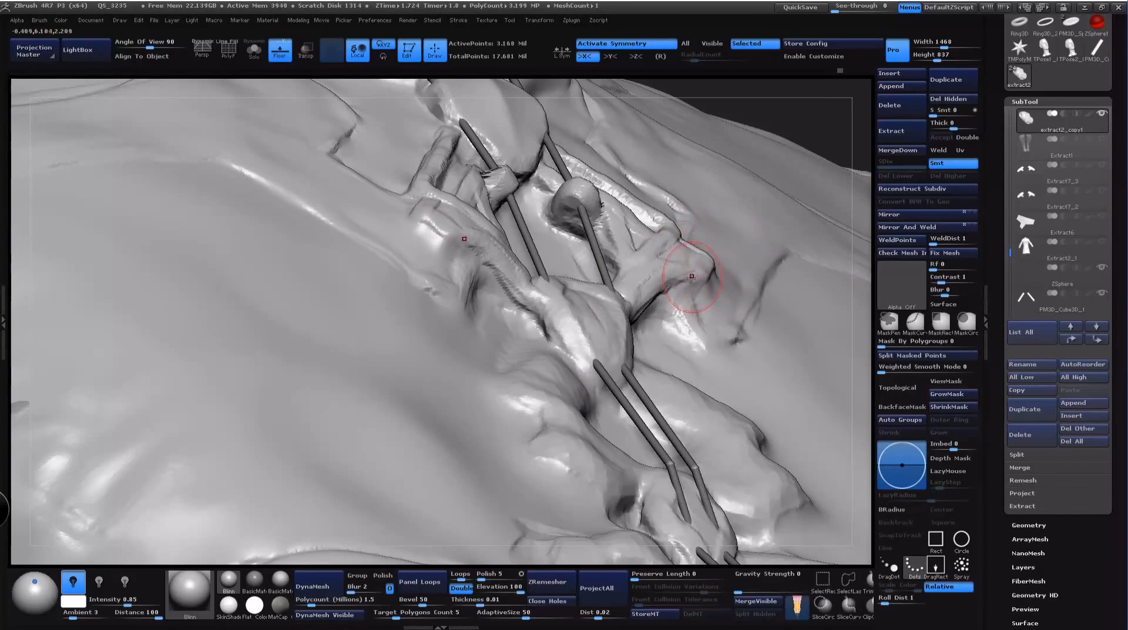
Step: Switch to the Dam_Standard brush, adjust its draw size, and carve a crease around the framed block's outer corner
drag(865, 276, 802, 303)
key(b)
click(621, 314)
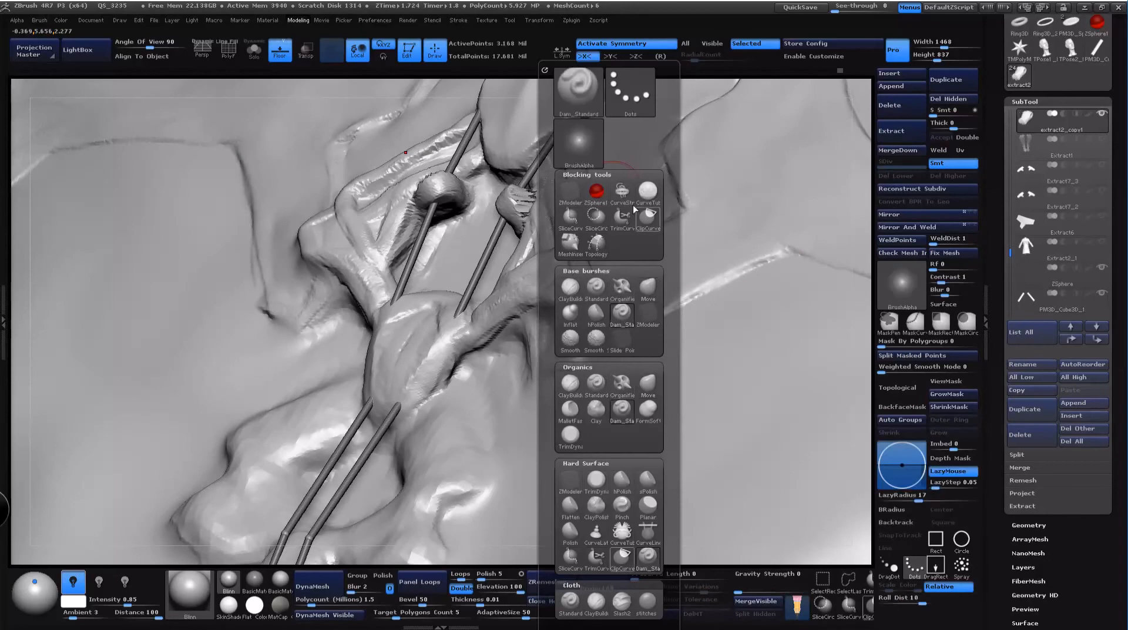
drag(868, 228, 841, 252)
key(space)
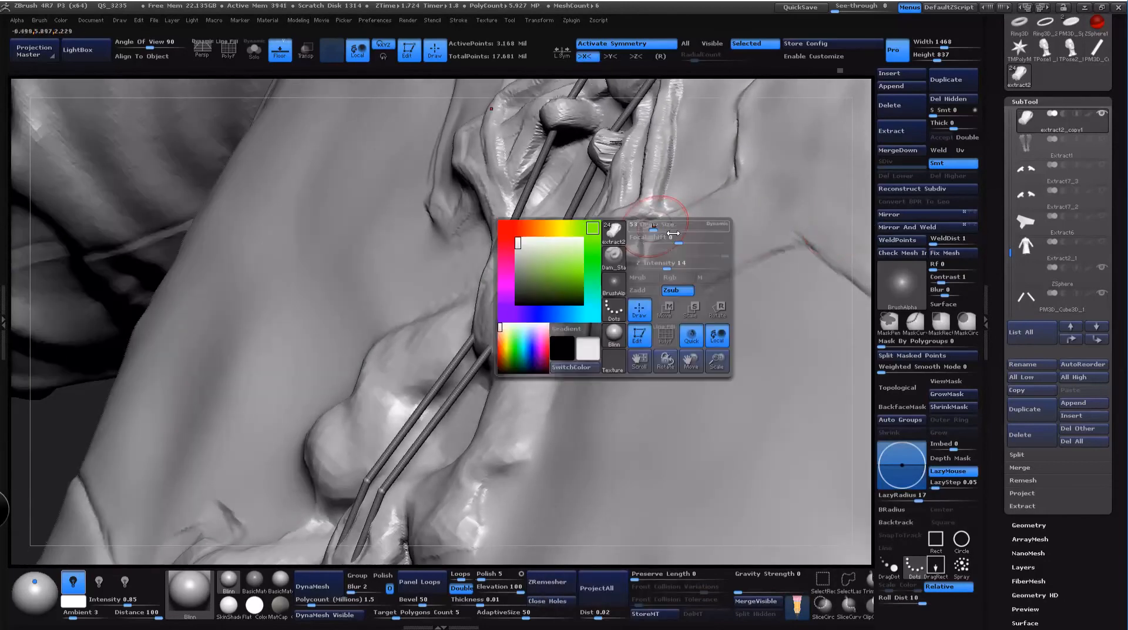
mouse_move(666, 230)
mouse_down()
mouse_move(654, 230)
mouse_move(650, 251)
mouse_move(673, 210)
mouse_up()
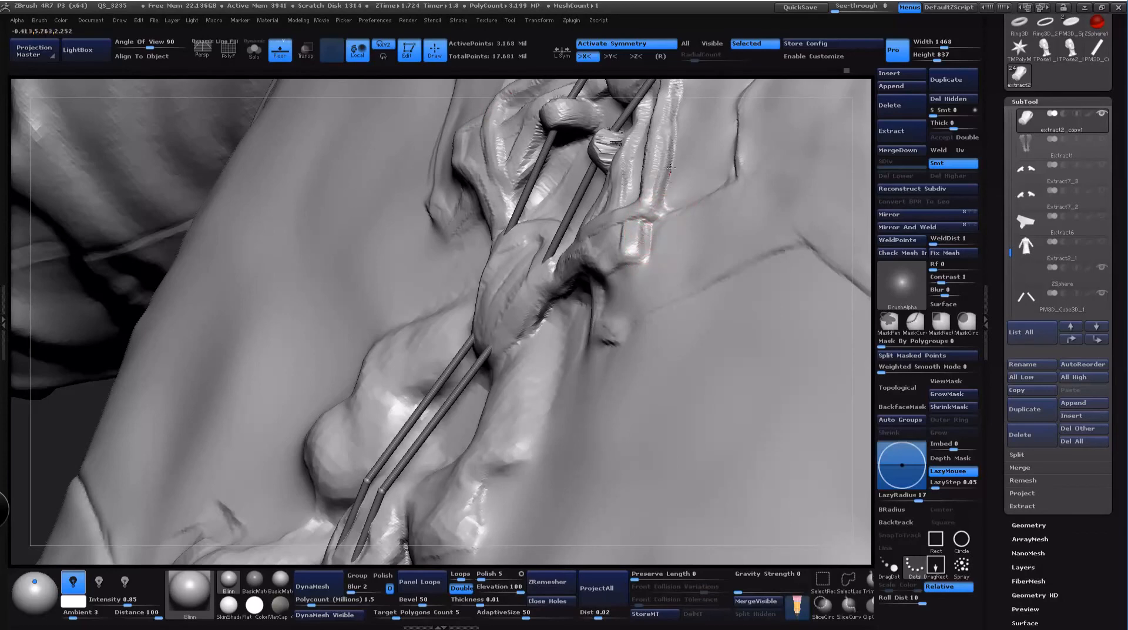
drag(679, 92, 559, 283)
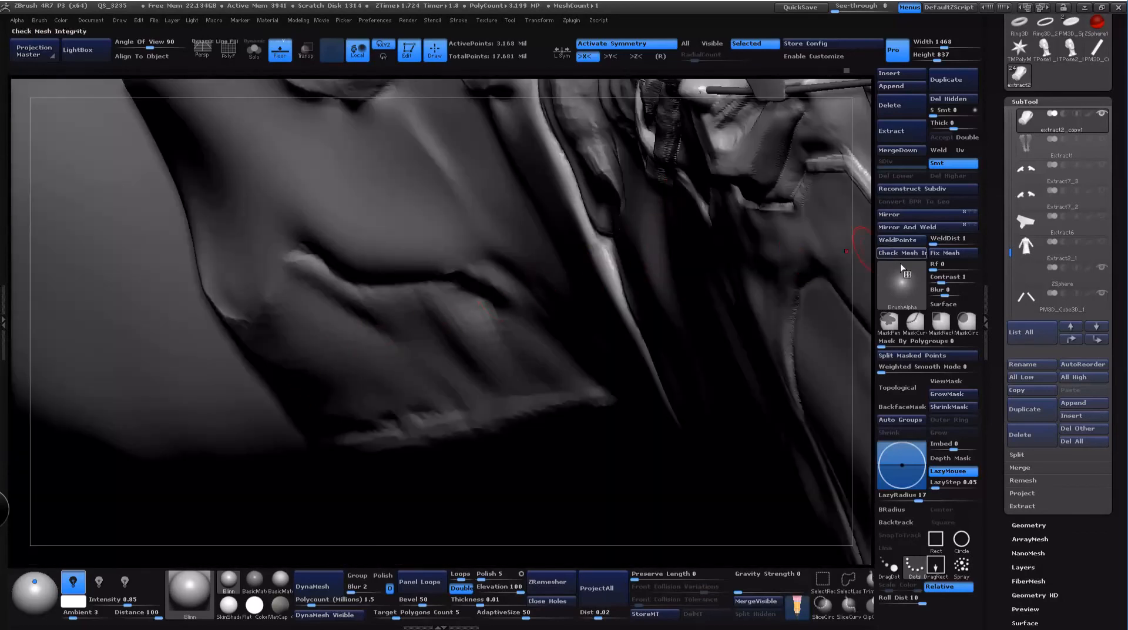
Step: Switch to the Move brush, adjust its draw size, and reshape the height and profile of the lowest smooth spine pad
mouse_move(866, 265)
mouse_down()
mouse_move(886, 156)
mouse_move(871, 168)
mouse_up()
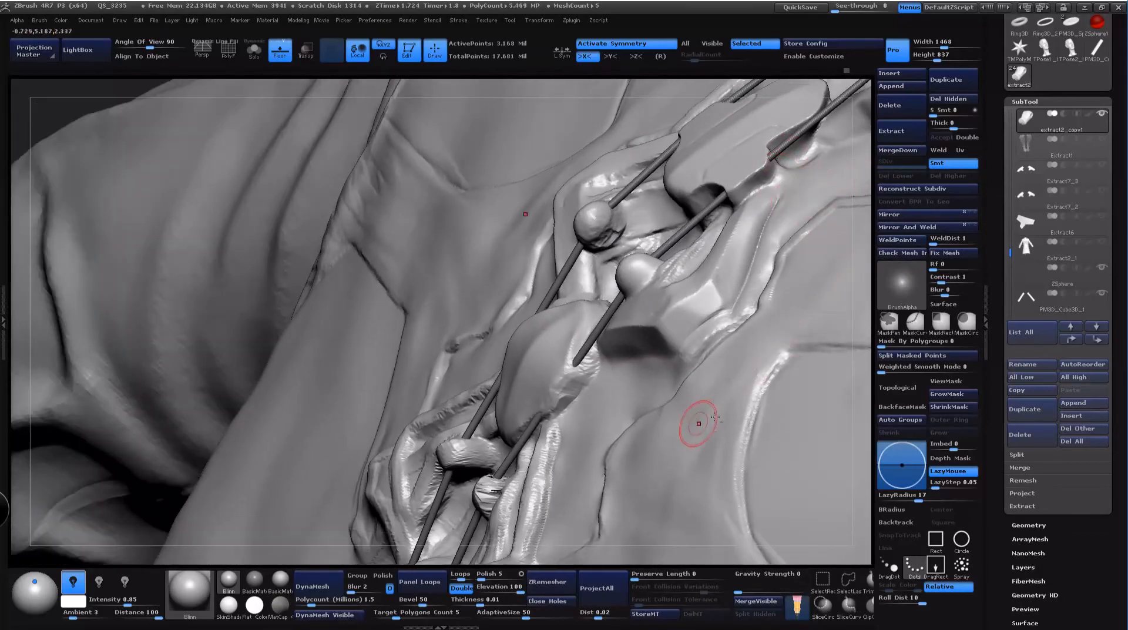
alt+drag(857, 365, 862, 212)
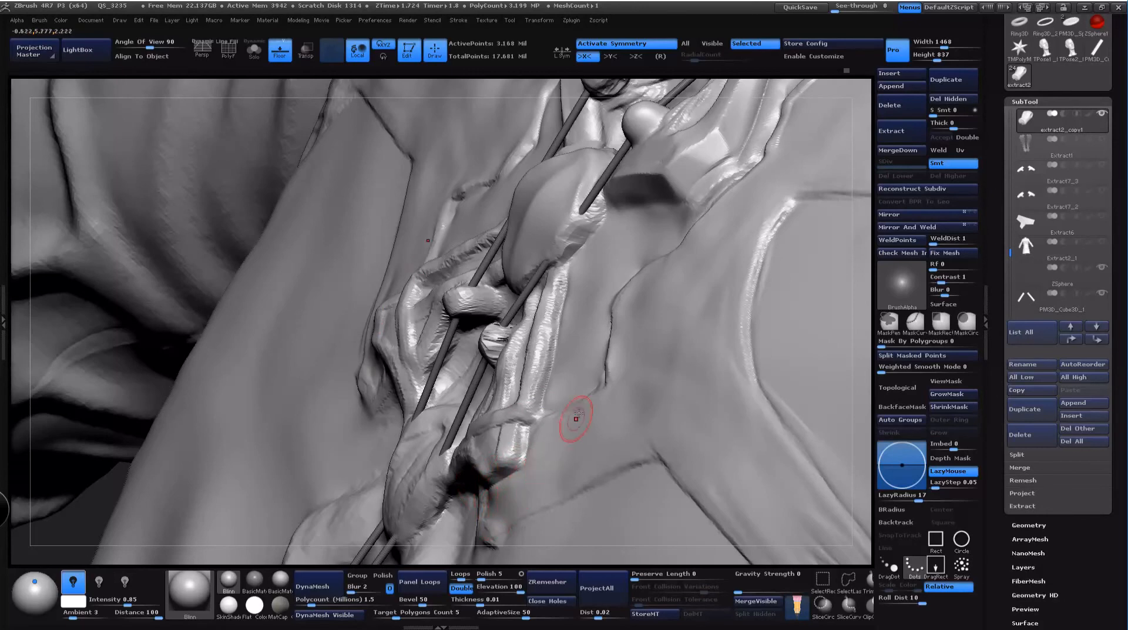
drag(866, 307, 844, 320)
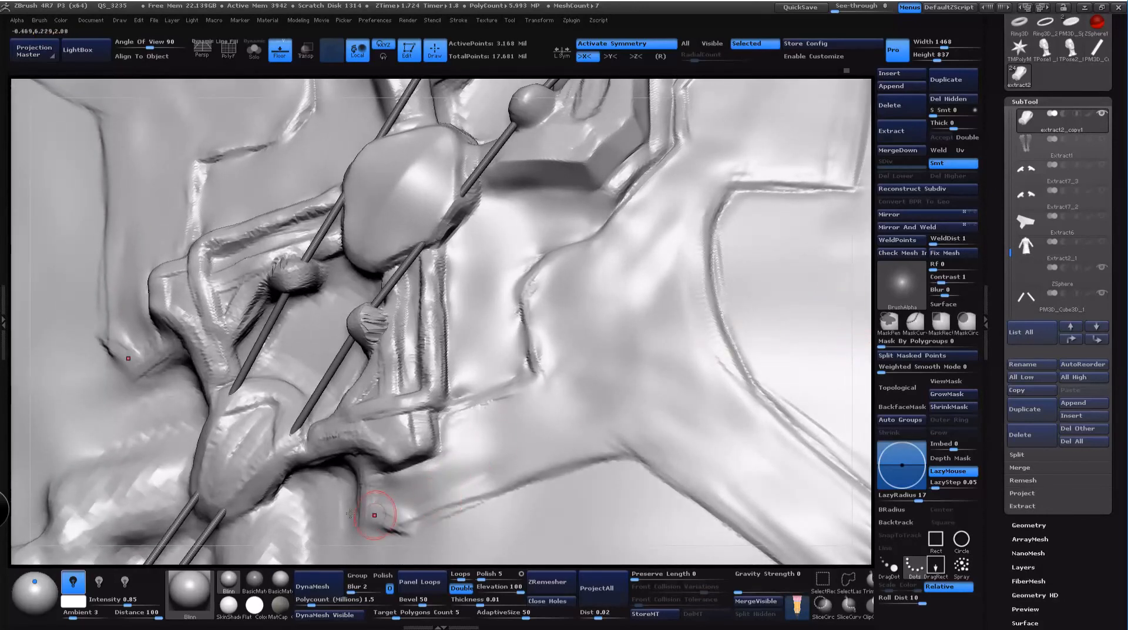
mouse_move(864, 405)
mouse_down()
mouse_move(369, 424)
mouse_move(315, 450)
mouse_up()
mouse_move(867, 411)
mouse_down()
mouse_move(852, 284)
mouse_move(693, 219)
mouse_move(712, 165)
mouse_move(535, 222)
mouse_up()
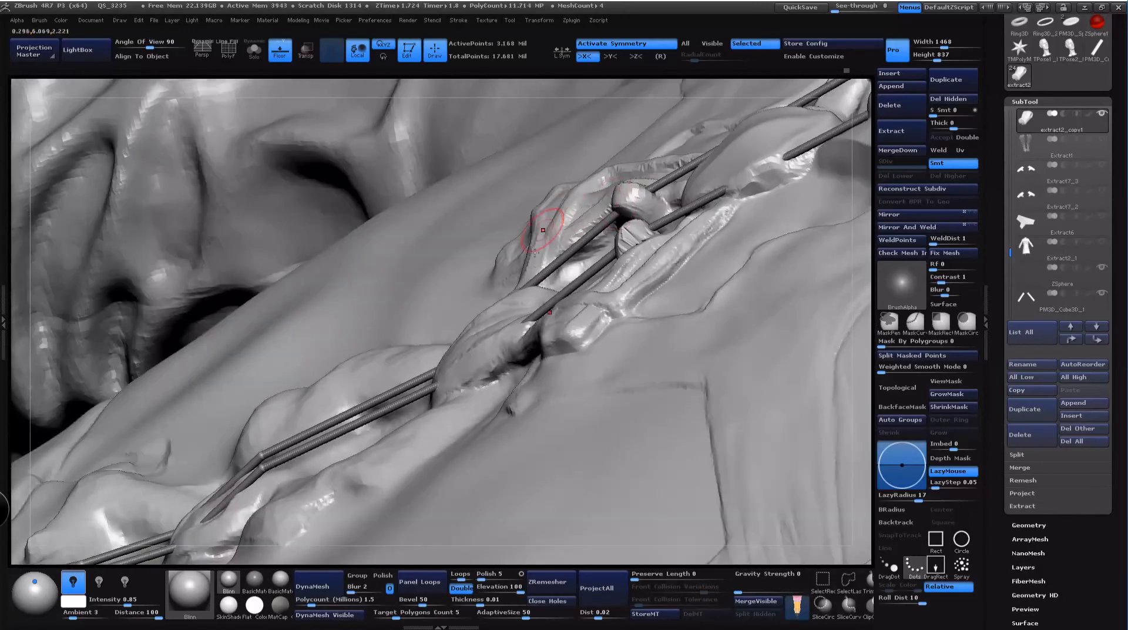
key(b)
click(540, 334)
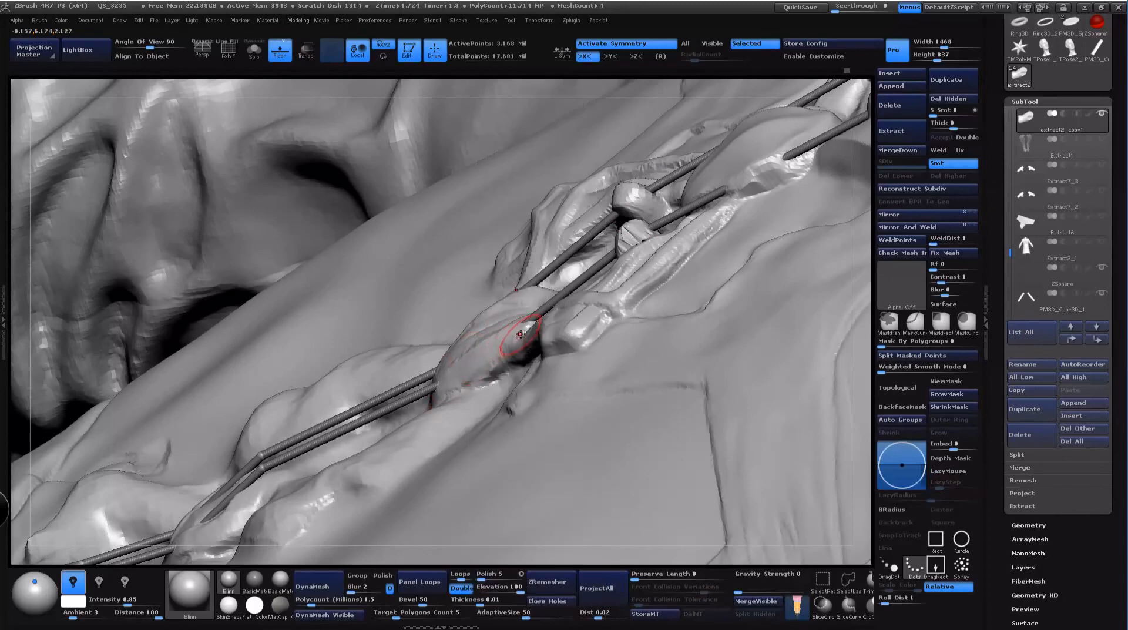
key(space)
drag(519, 336, 533, 336)
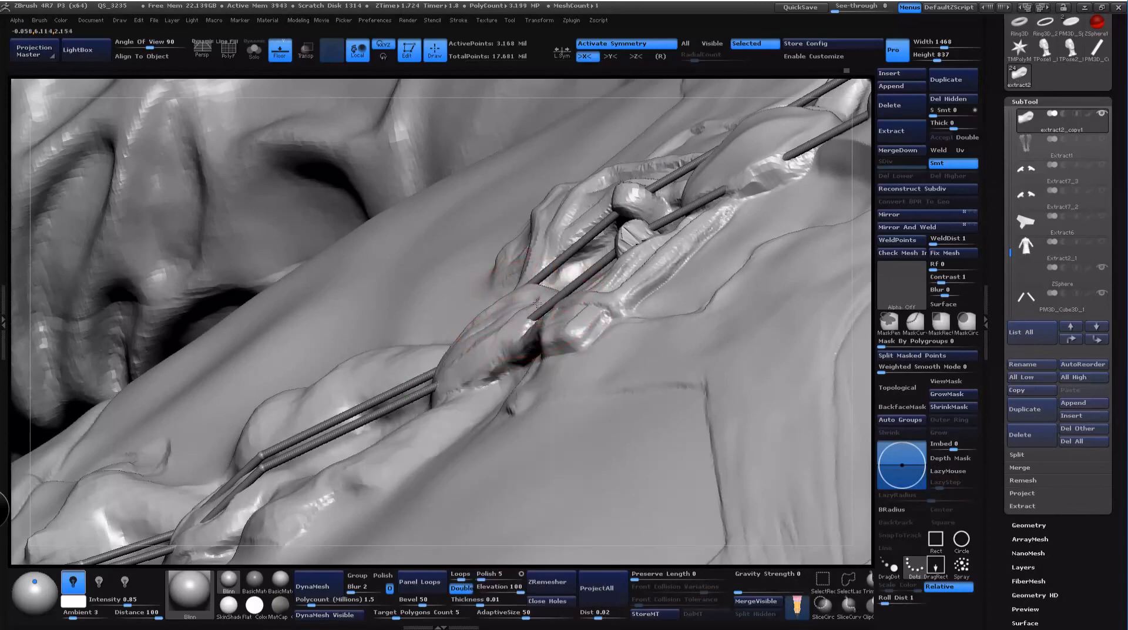
drag(546, 294, 538, 300)
mouse_move(503, 338)
mouse_down()
mouse_move(489, 322)
mouse_move(446, 360)
mouse_up()
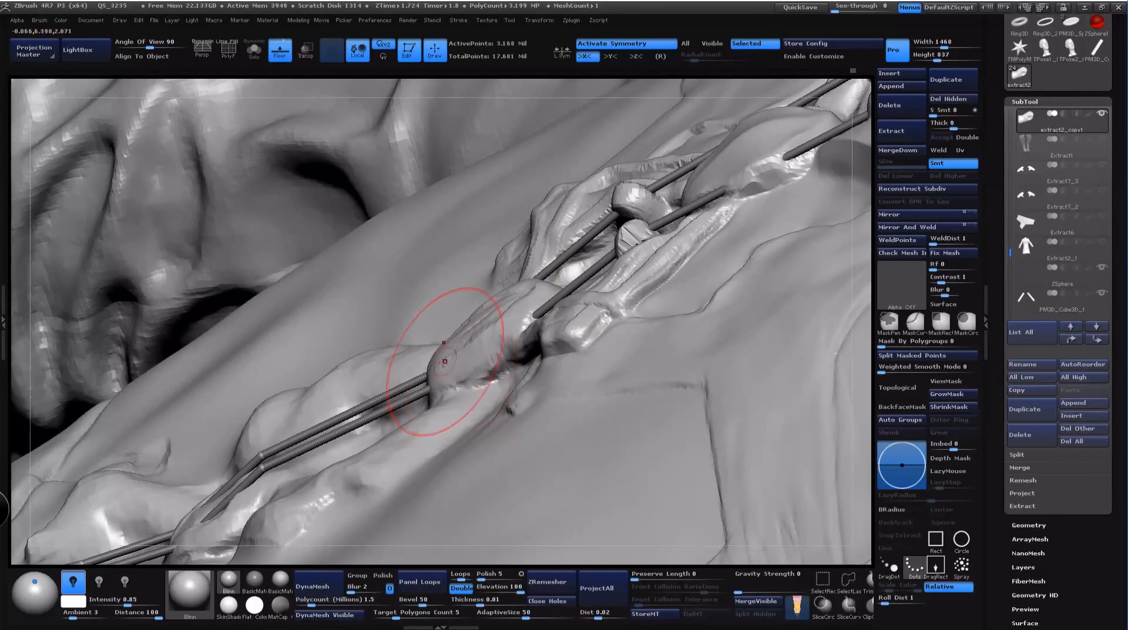
drag(487, 325, 458, 348)
Step: Reshape the outline of the pad above it with the Move brush, pulling its edges into a lobed, notched contour
mouse_move(810, 93)
mouse_down()
mouse_move(797, 276)
mouse_move(829, 332)
mouse_up()
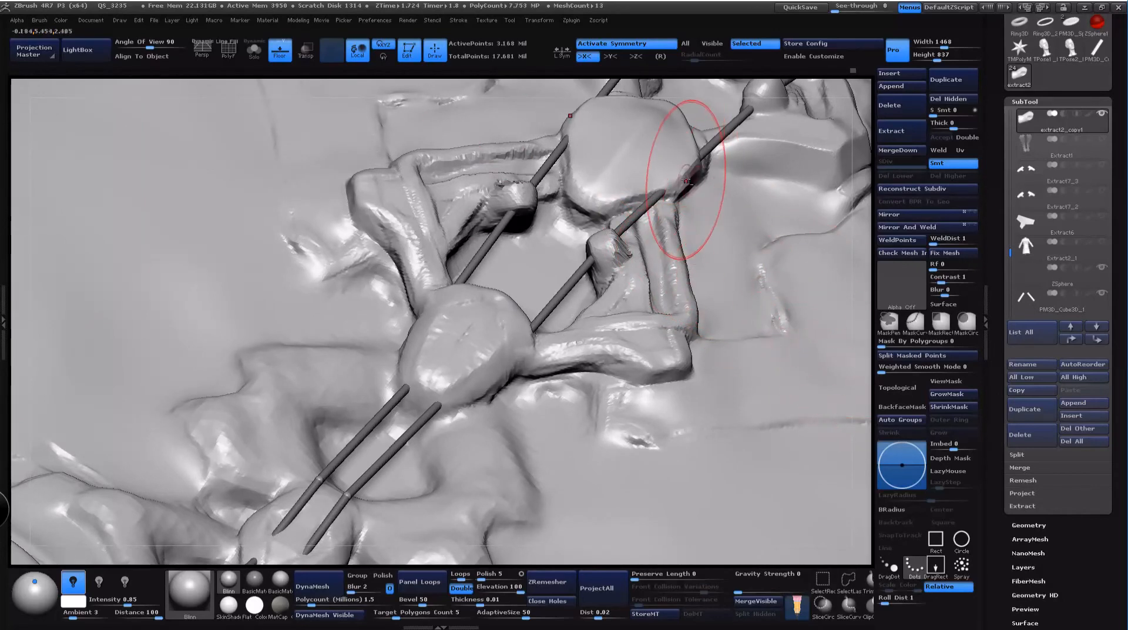
drag(684, 178, 688, 184)
drag(857, 245, 846, 308)
key(space)
drag(738, 228, 726, 228)
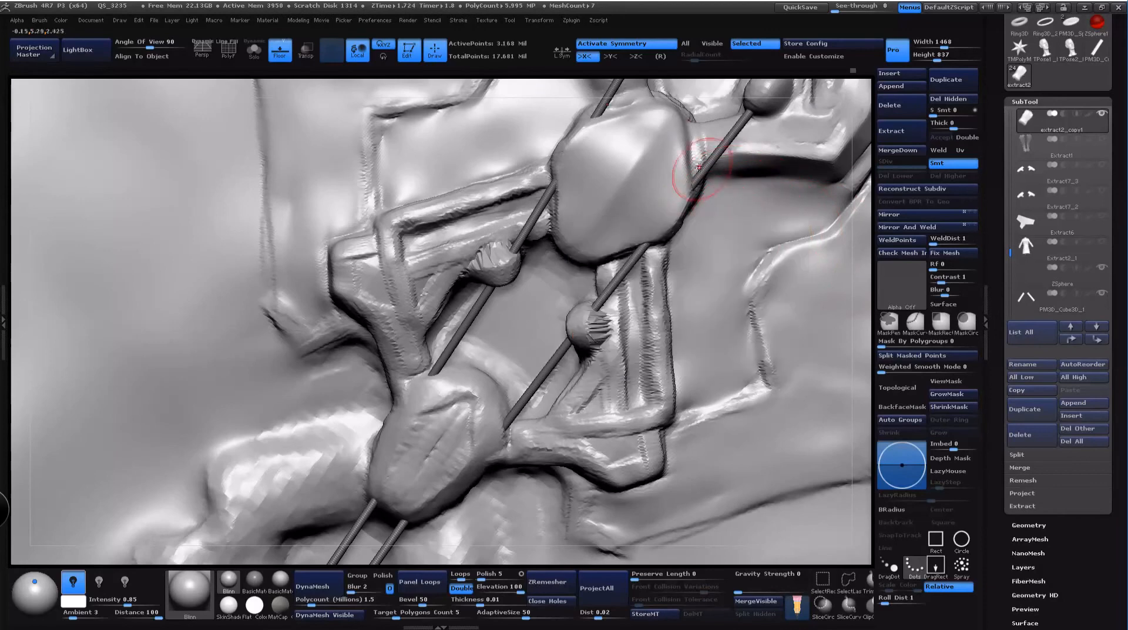
drag(688, 149, 692, 147)
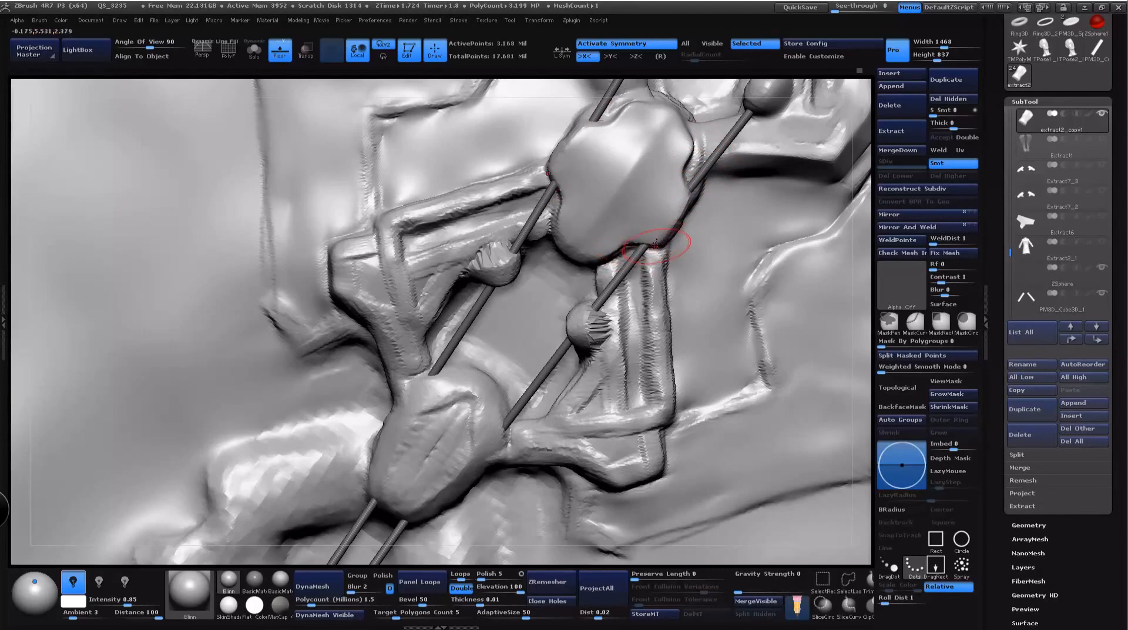
Step: Adjust the Move brush's draw size and pull the lowest pad's sides into an angular outline that narrows at the bottom
alt+drag(861, 233, 825, 218)
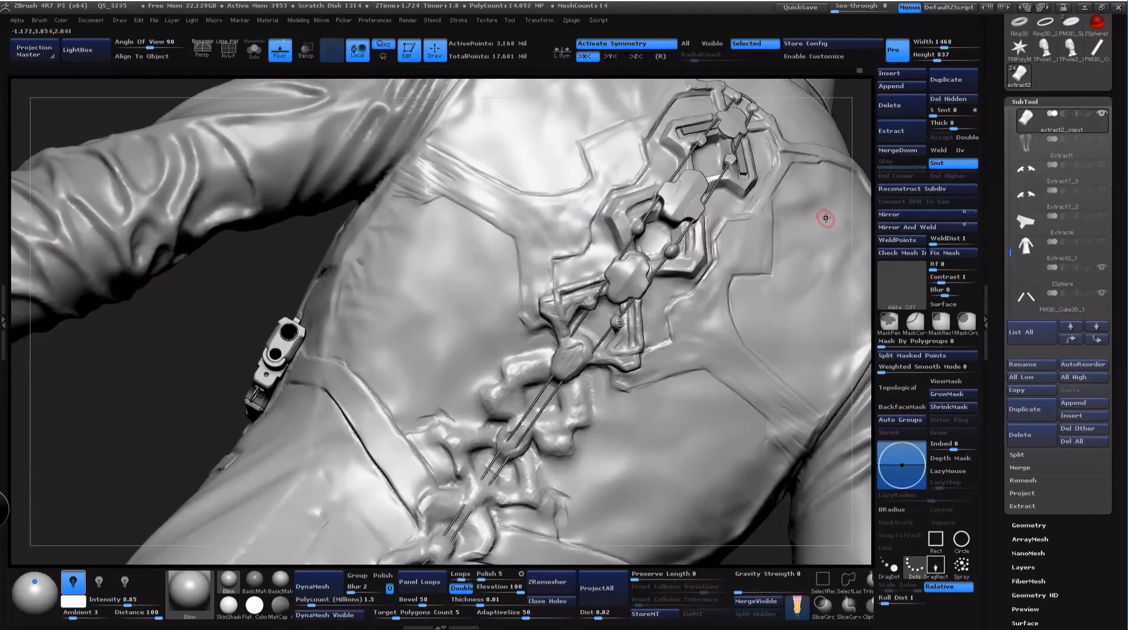
mouse_move(767, 532)
mouse_down()
mouse_move(767, 549)
mouse_move(734, 553)
mouse_up()
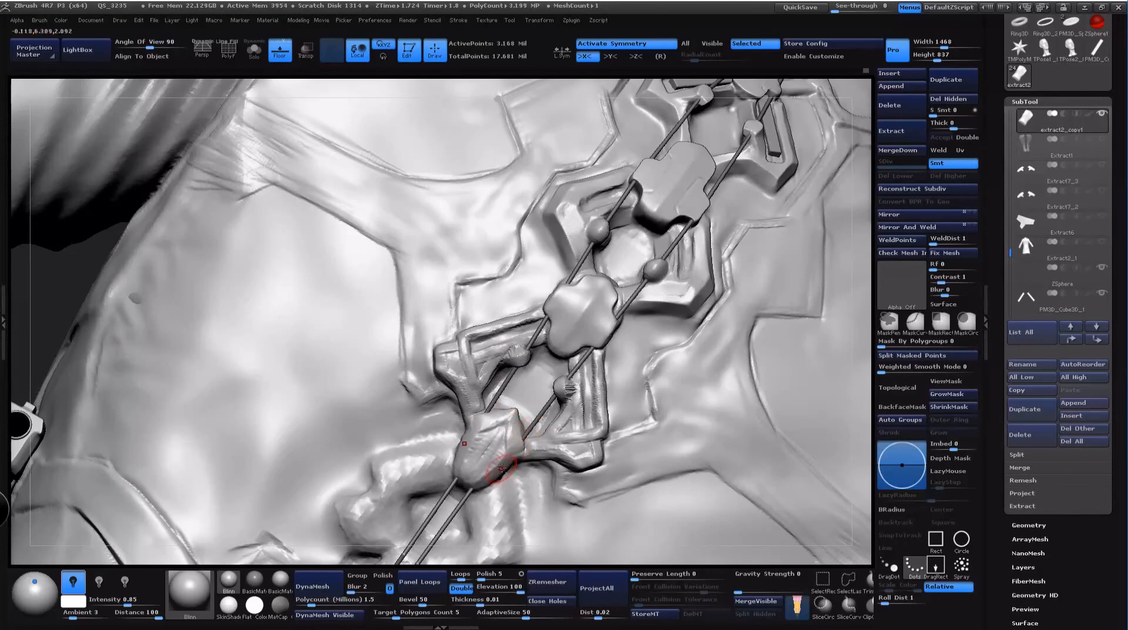
key(space)
drag(502, 468, 514, 466)
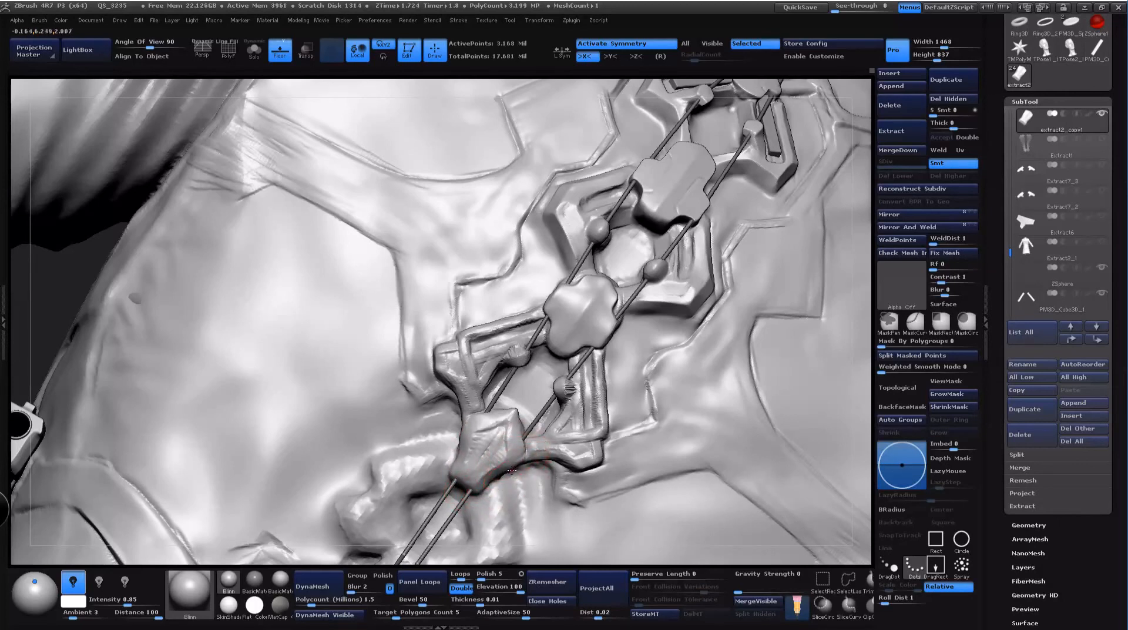
alt+drag(865, 473, 852, 538)
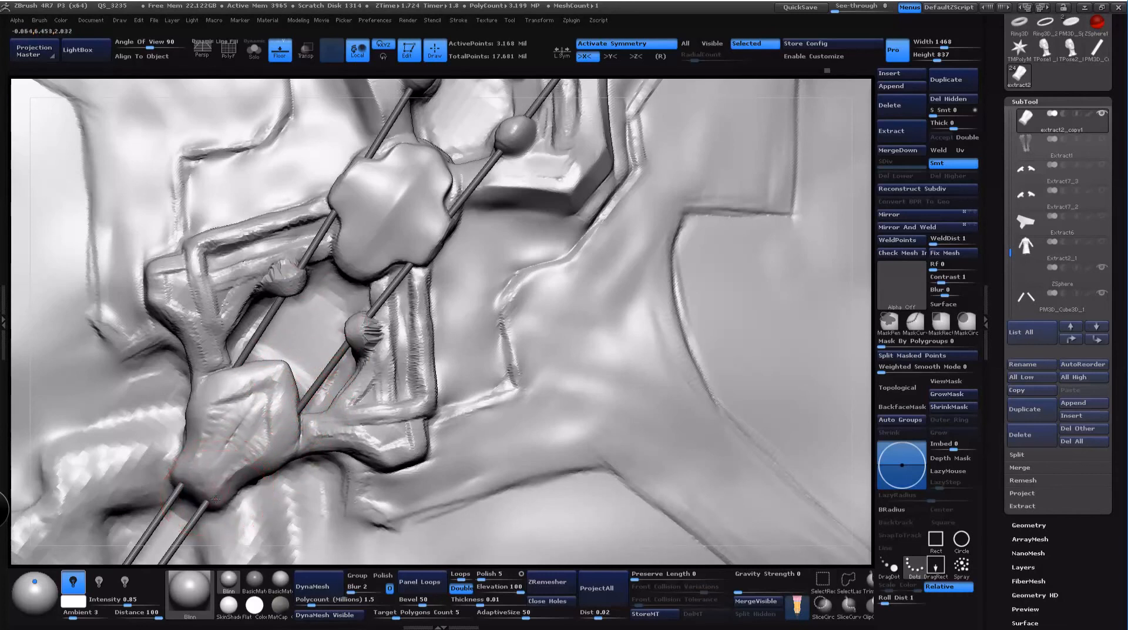
drag(216, 499, 236, 475)
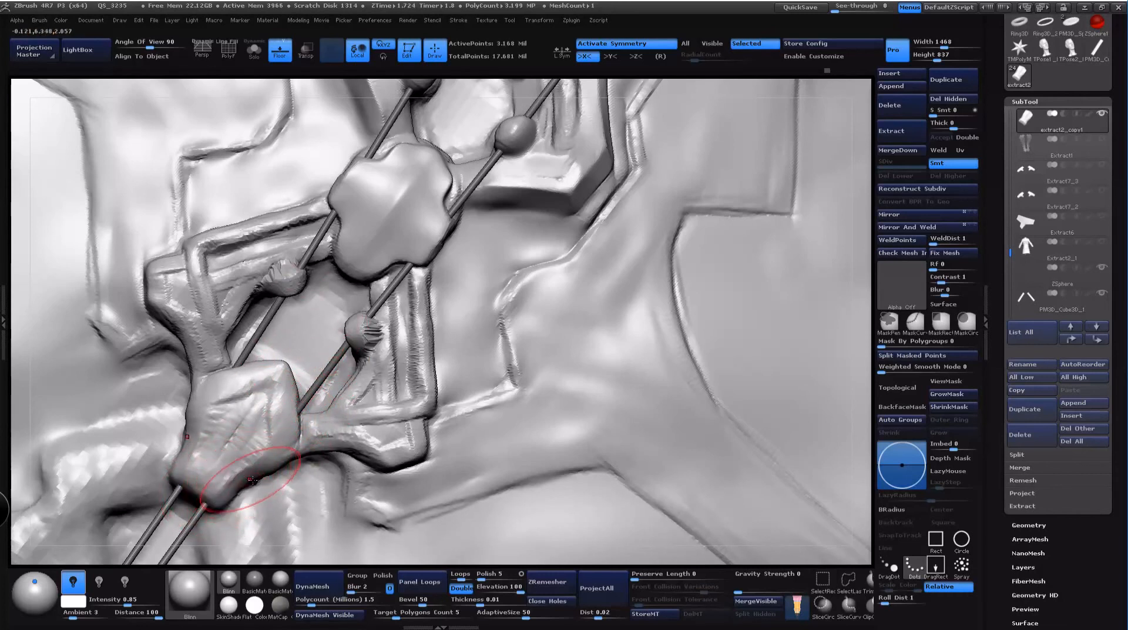
right_click(289, 454)
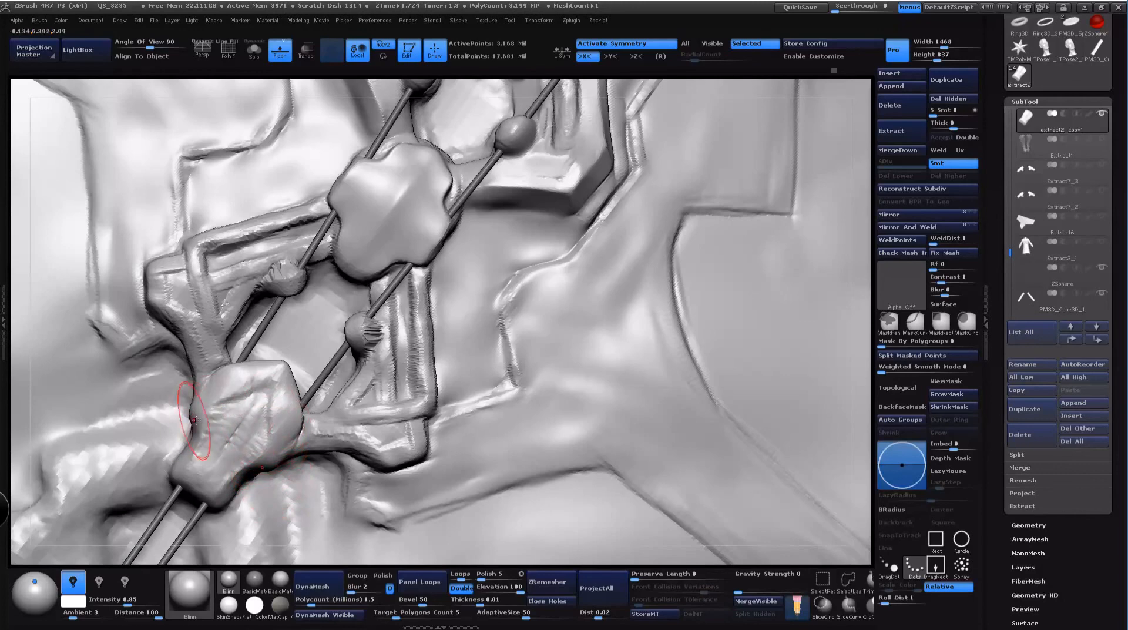
drag(195, 421, 238, 383)
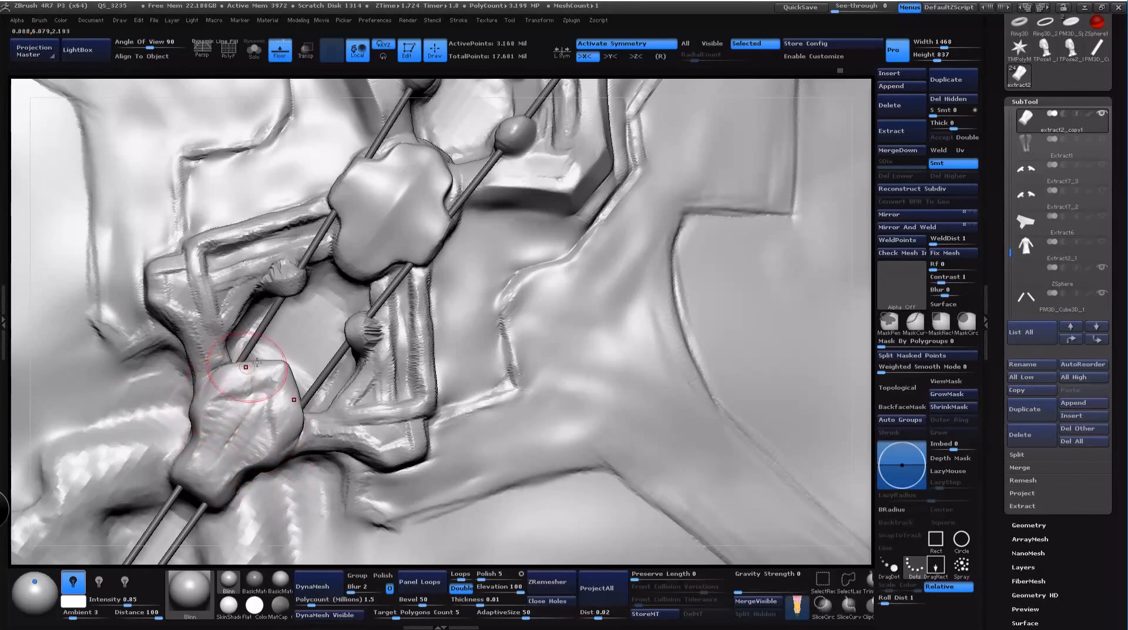
Step: Flatten the lowest pad's face with the hPolish brush and bevel its edge beside the cable
key(1)
click(321, 289)
key(1)
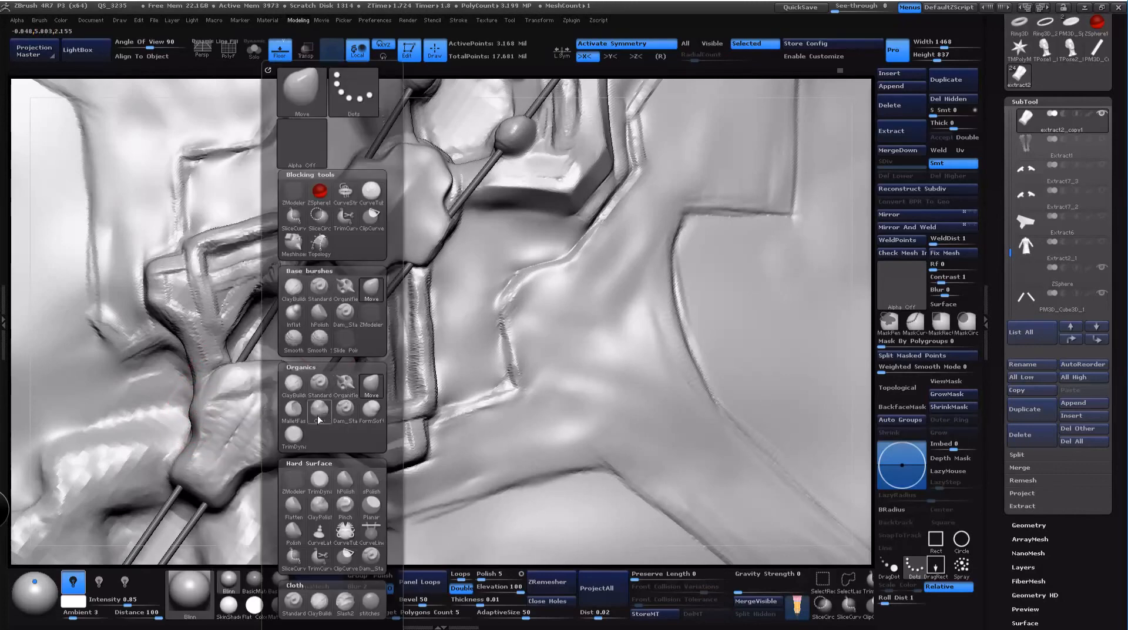
click(321, 318)
mouse_move(277, 393)
mouse_down()
mouse_move(258, 414)
mouse_move(272, 386)
mouse_move(271, 418)
mouse_up()
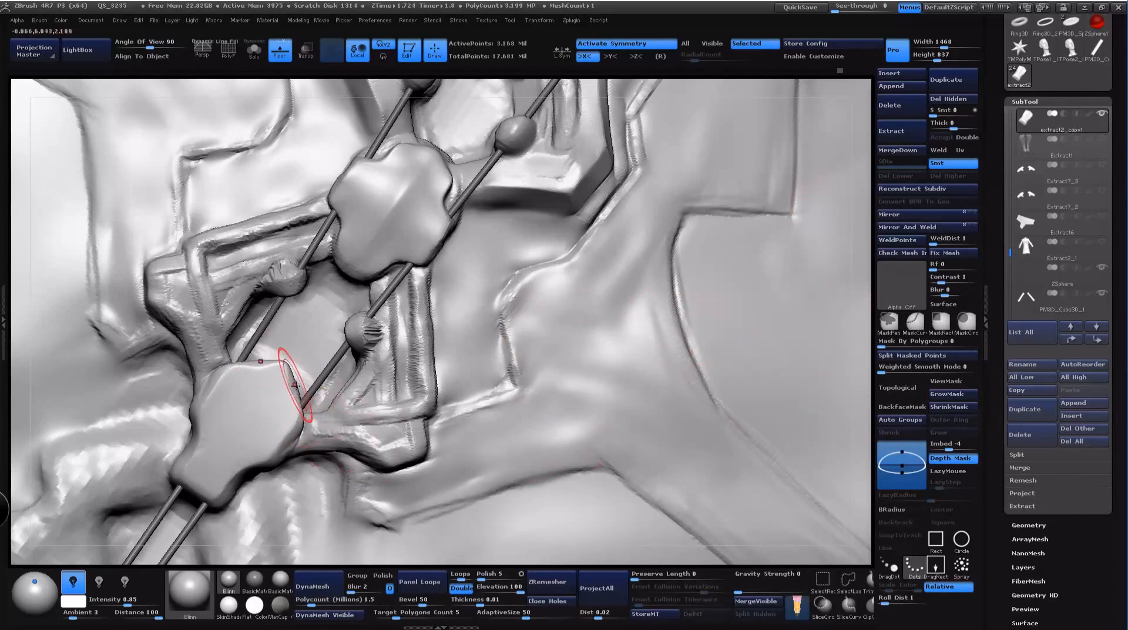
key(space)
drag(314, 388, 305, 388)
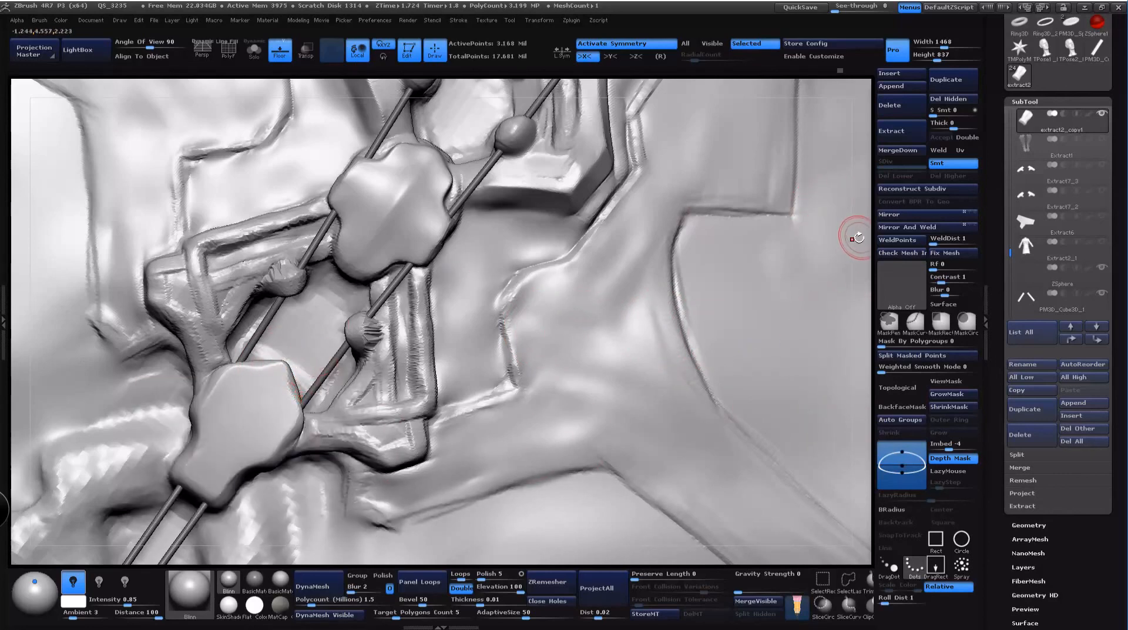
drag(861, 238, 805, 259)
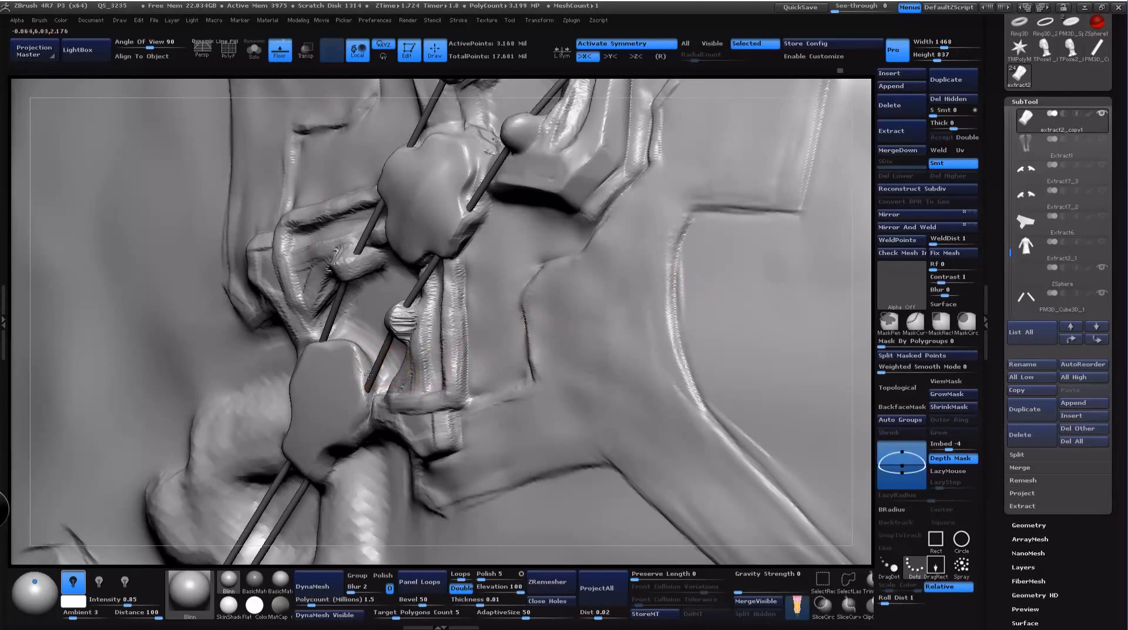
ctrl+drag(358, 353, 363, 367)
key(ctrl+z)
mouse_move(558, 85)
mouse_down()
mouse_move(575, 69)
mouse_move(558, 75)
mouse_up()
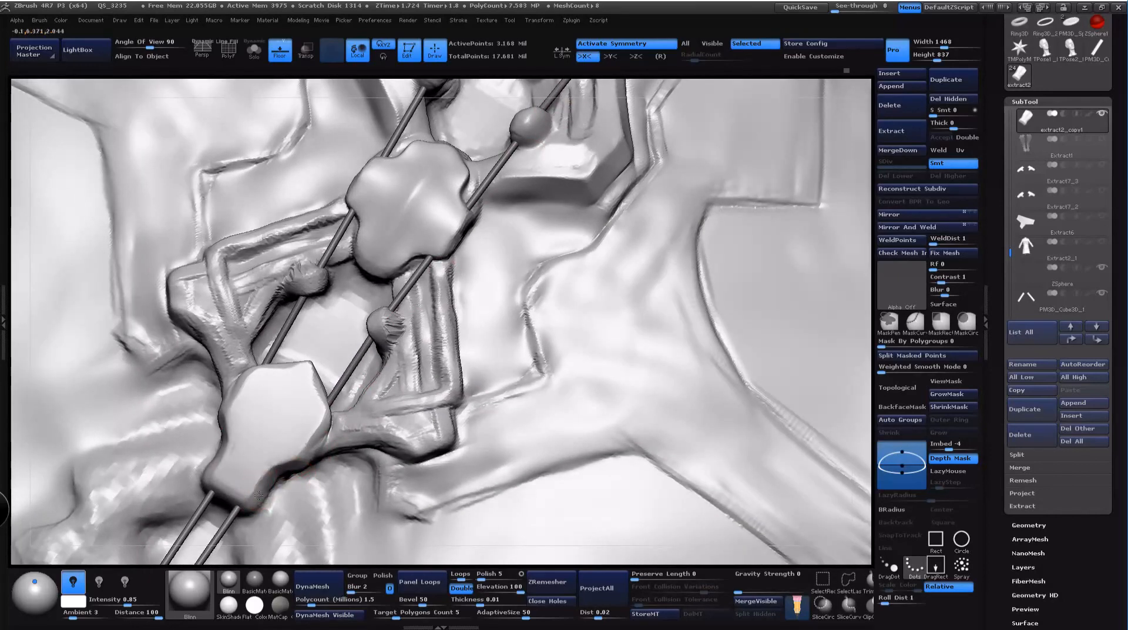
Step: Switch back to the Move brush, set its draw size, and nudge the upper edge of the lobed middle pad
alt+drag(852, 395, 731, 310)
alt+drag(684, 127, 336, 90)
shift+drag(755, 266, 734, 303)
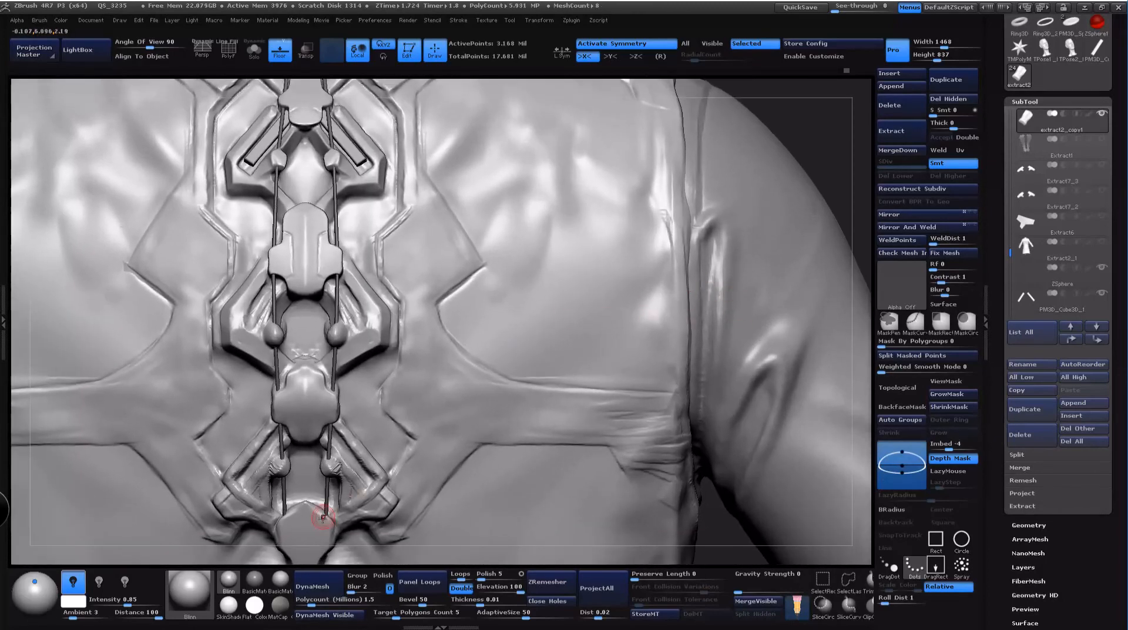
key(m)
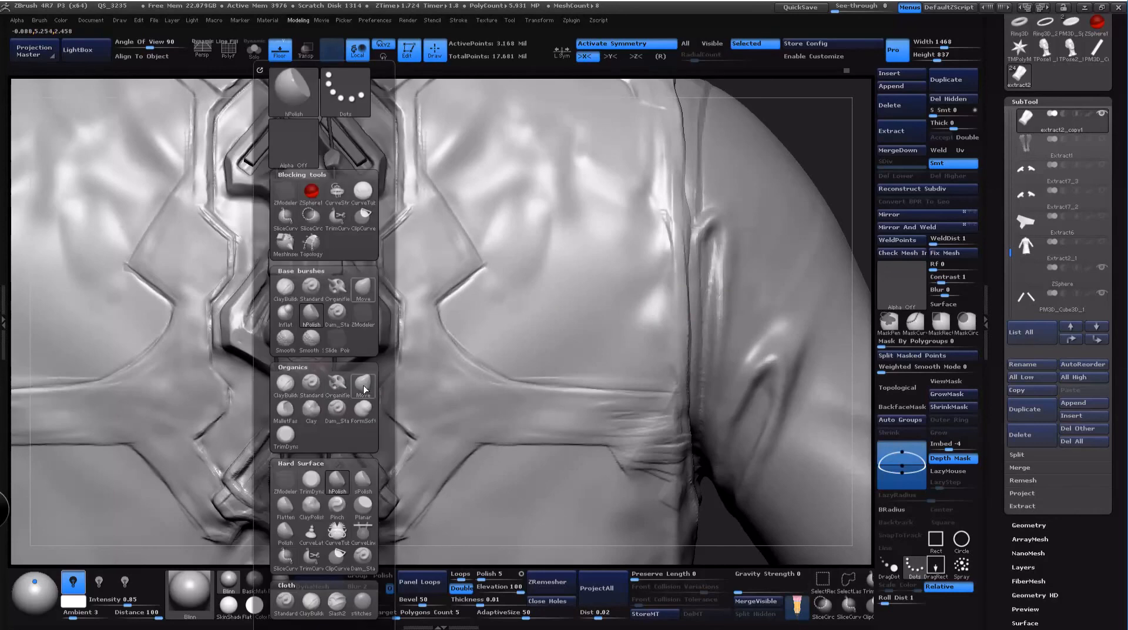
key(space)
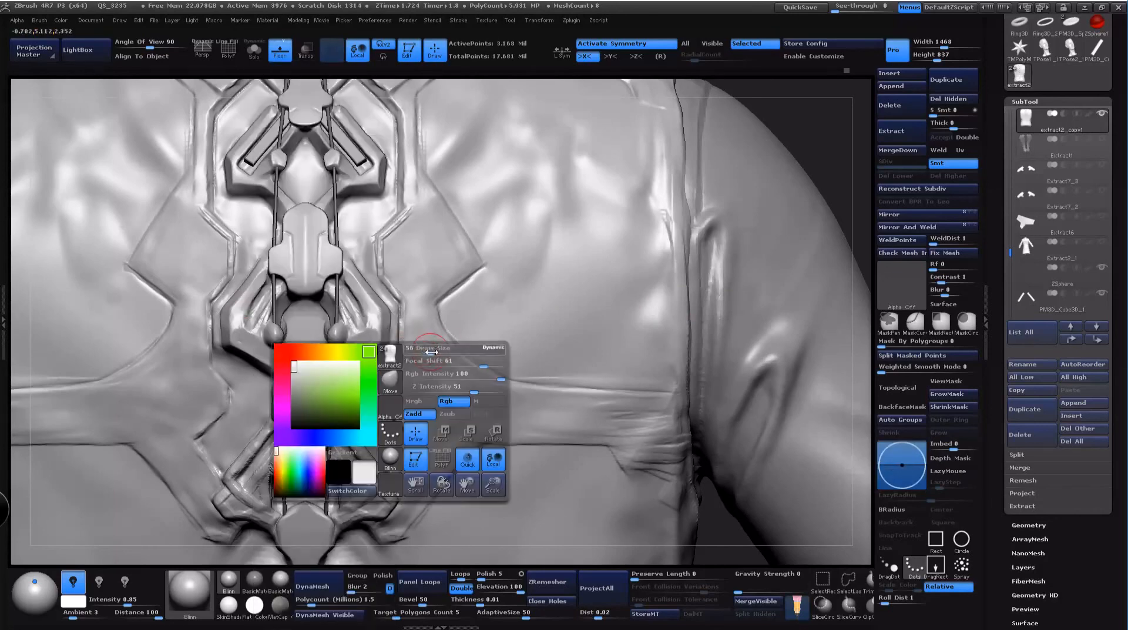
drag(313, 376, 311, 369)
Step: Adjust the Move brush's draw size and reshape the profile of the raised block beside the cable knob, working from the spine's end view
drag(821, 110, 770, 197)
drag(742, 235, 360, 337)
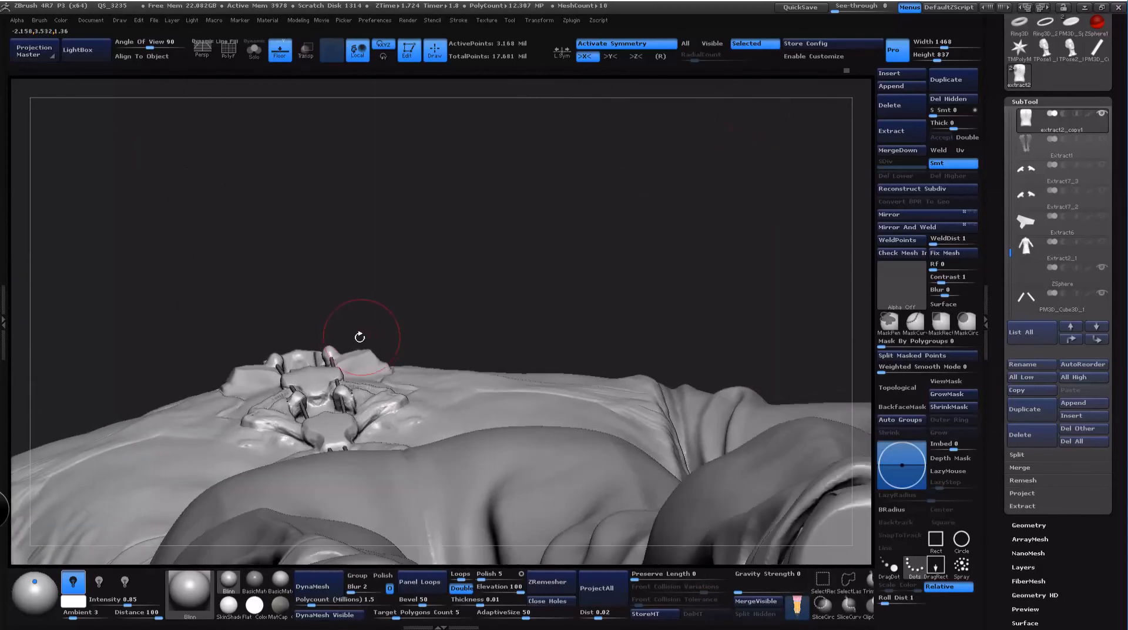
key(space)
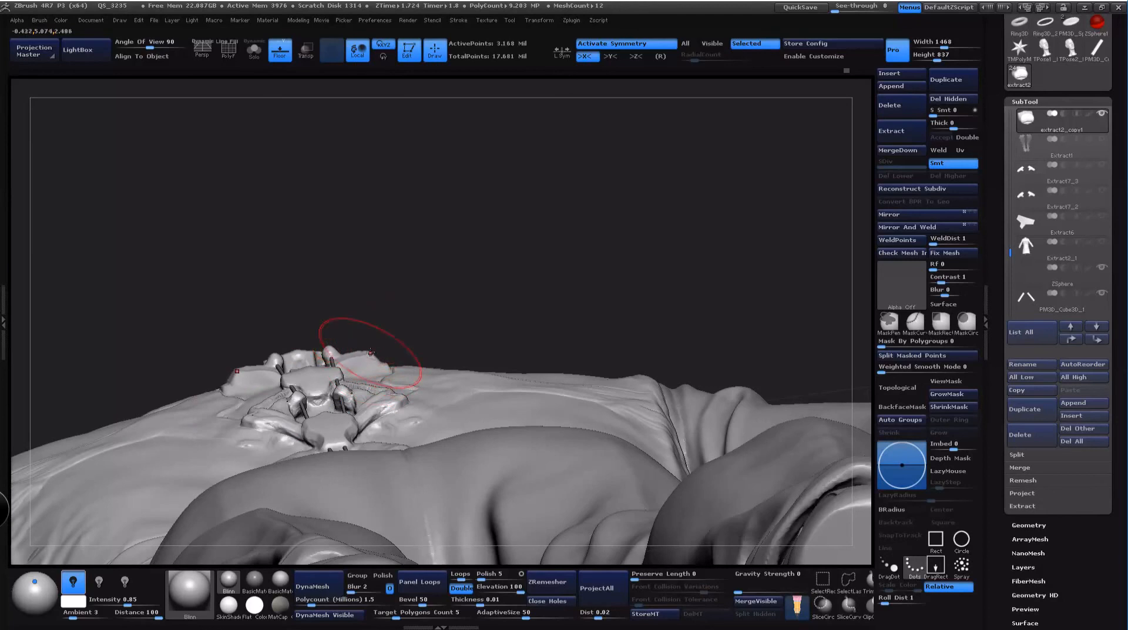
mouse_move(358, 334)
mouse_down()
mouse_move(289, 335)
mouse_move(280, 354)
mouse_move(294, 345)
mouse_up()
key(space)
key(space)
key(space)
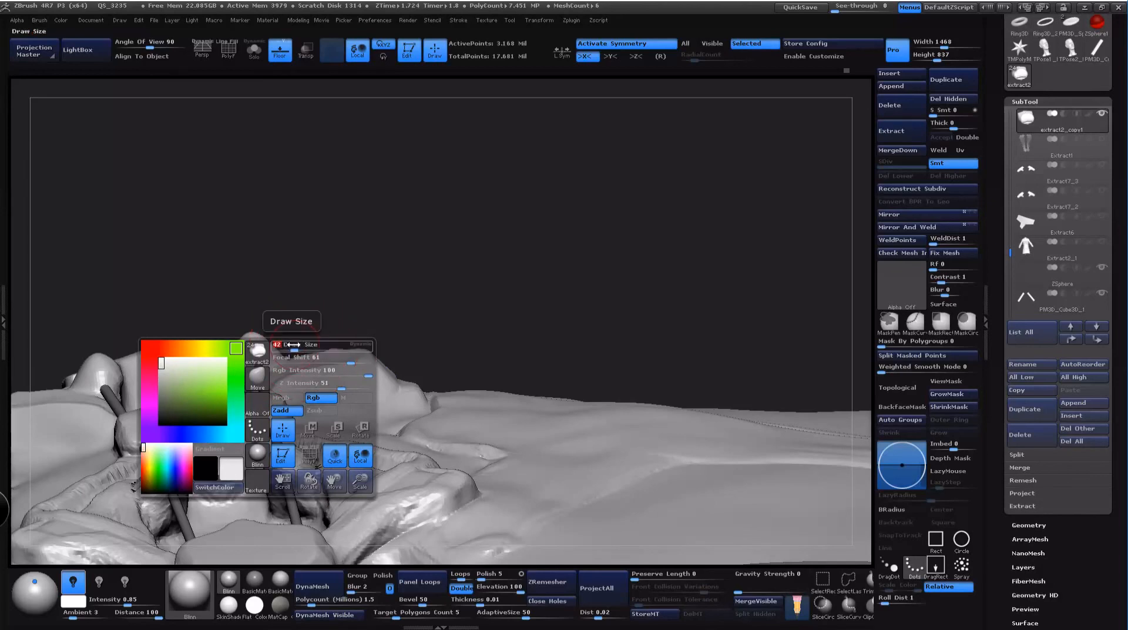
key(space)
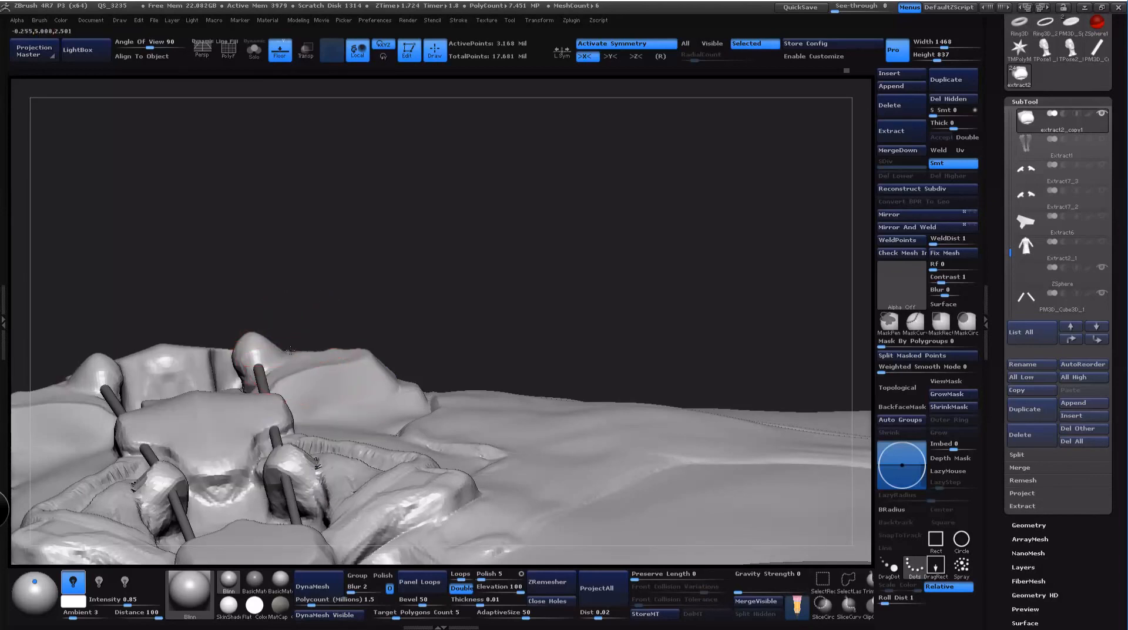
mouse_move(334, 293)
mouse_down()
mouse_move(332, 382)
mouse_move(332, 265)
mouse_move(364, 260)
mouse_up()
drag(335, 341, 328, 339)
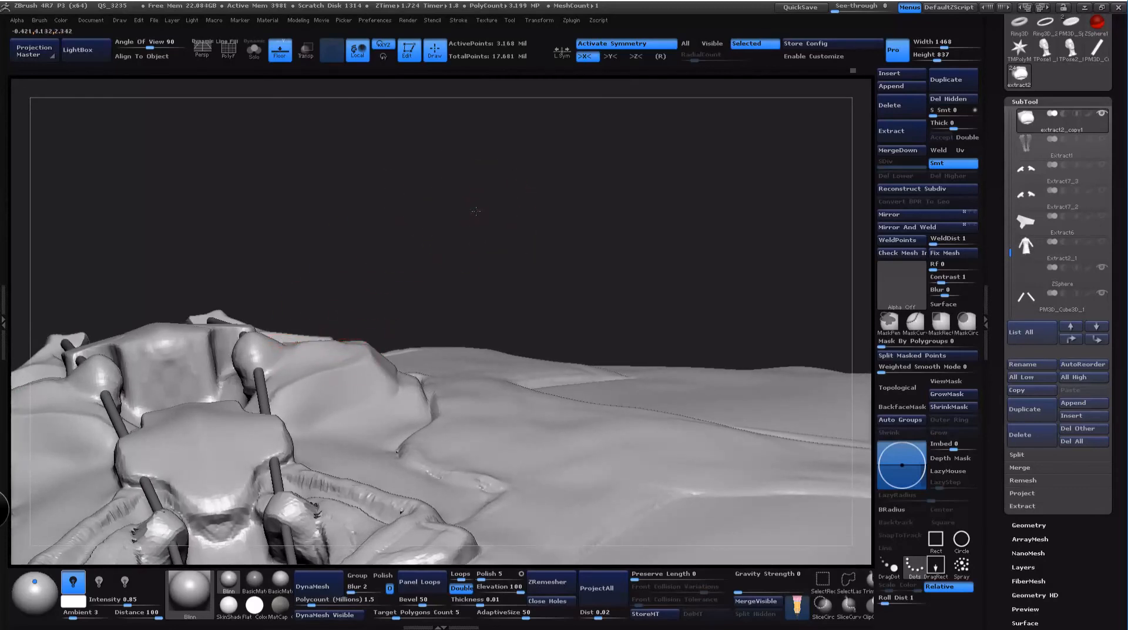
drag(476, 211, 423, 233)
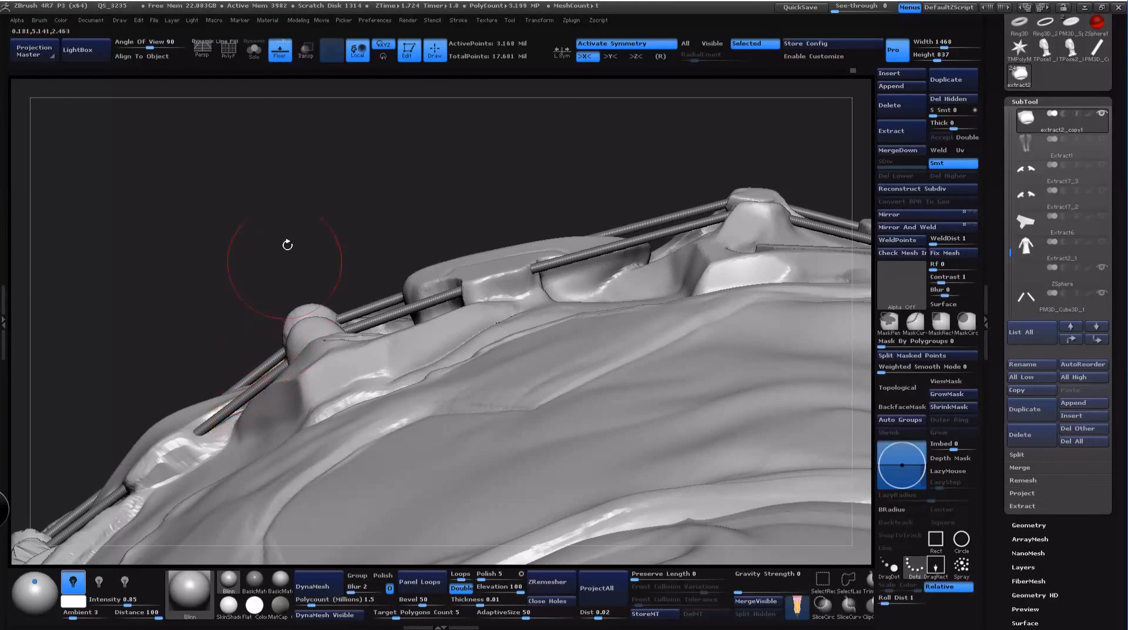
drag(287, 244, 302, 426)
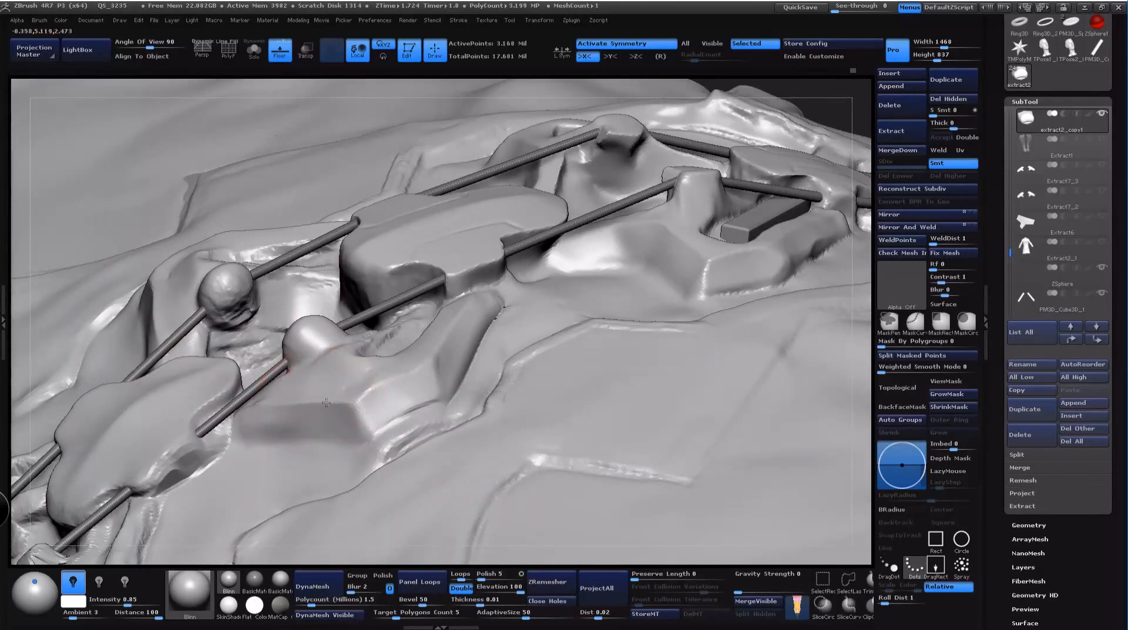
drag(231, 134, 252, 107)
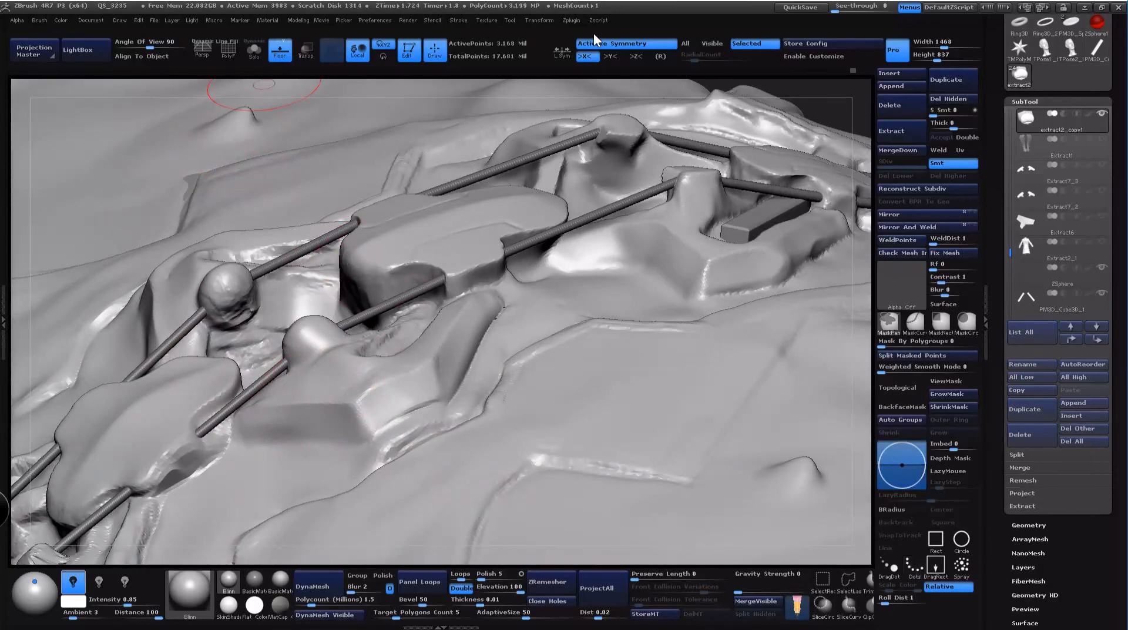
key(ctrl+z)
Step: Reshape the raised blocks around the cable knobs with the Move brush, working from low oblique and straight back views
drag(867, 98, 886, 84)
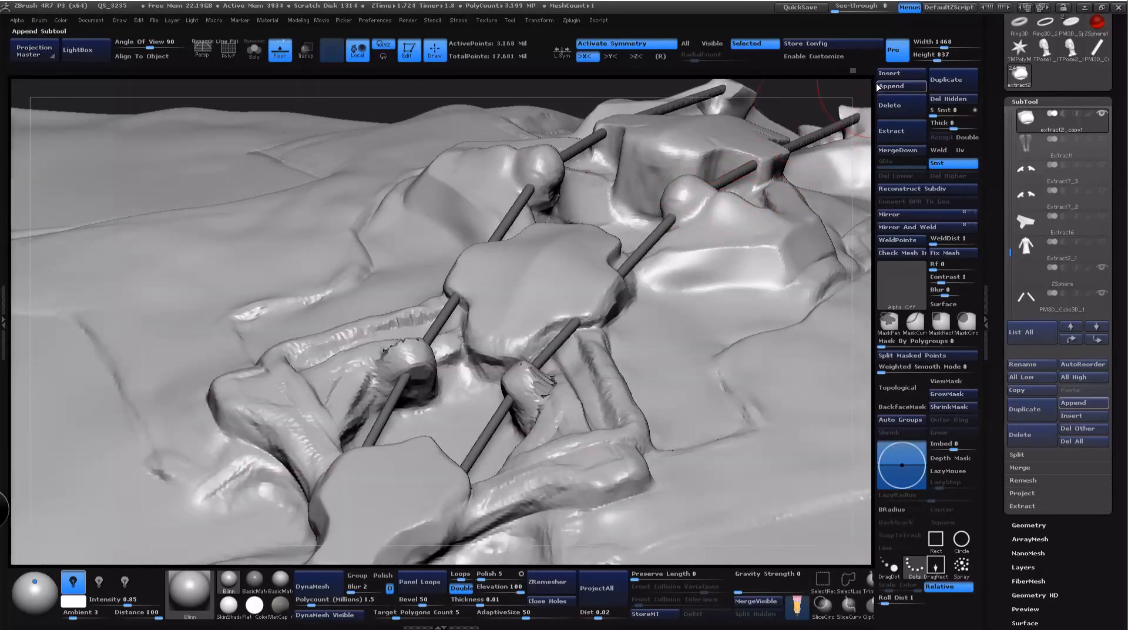
mouse_move(859, 83)
mouse_down()
mouse_move(819, 82)
mouse_move(788, 116)
mouse_move(781, 222)
mouse_move(811, 235)
mouse_move(859, 92)
mouse_move(780, 202)
mouse_up()
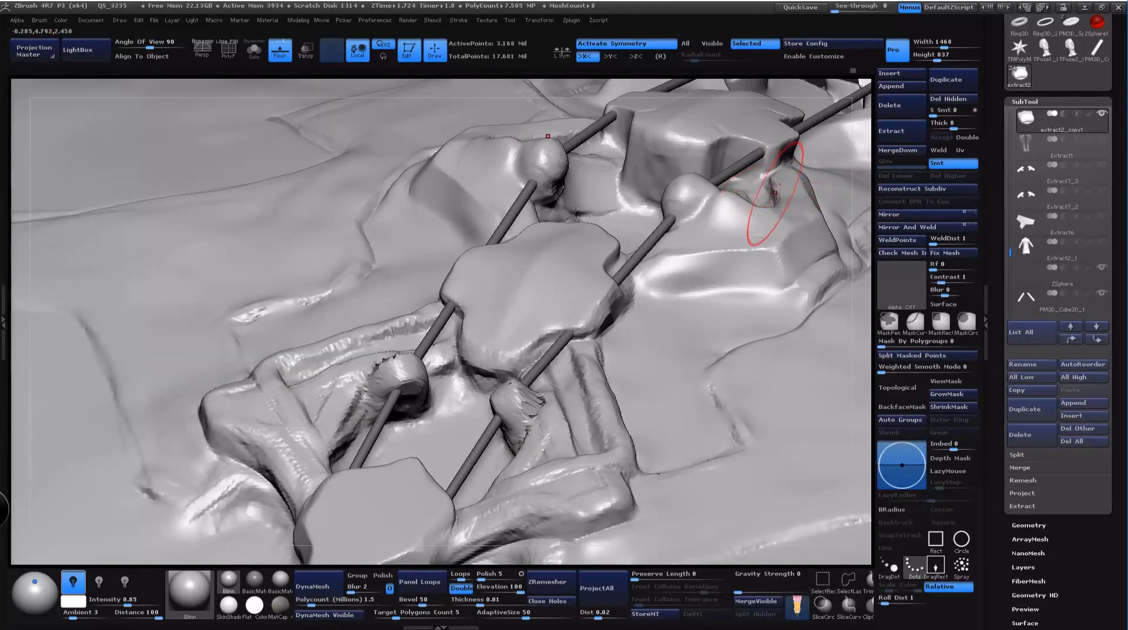
mouse_move(864, 154)
mouse_down()
mouse_move(865, 196)
mouse_move(831, 181)
mouse_move(750, 232)
mouse_up()
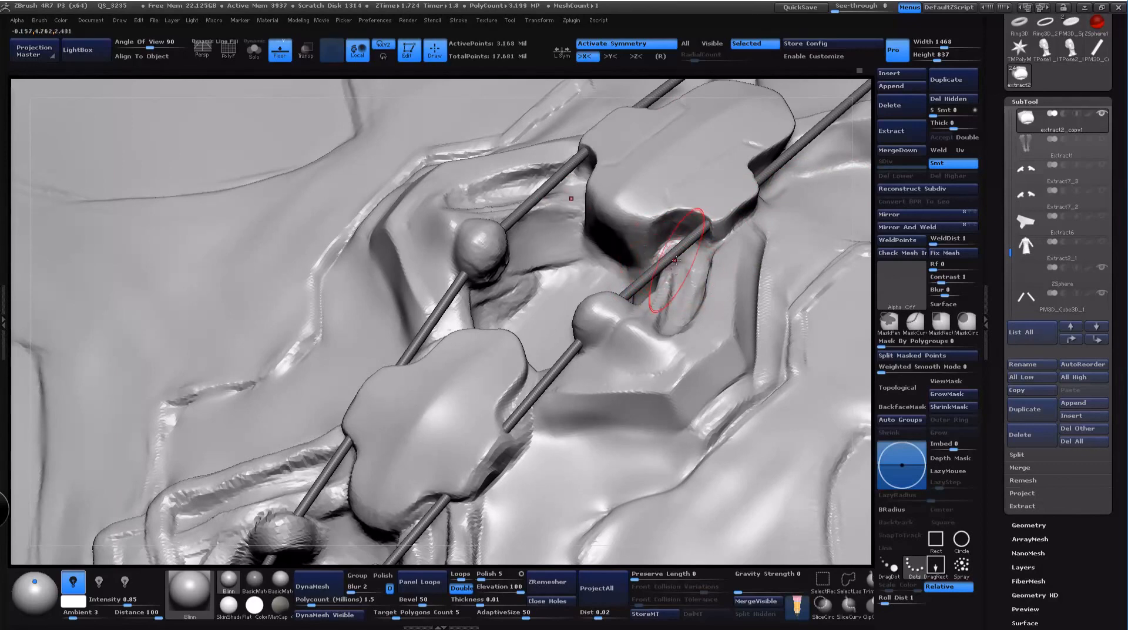
drag(874, 280, 877, 308)
drag(735, 378, 729, 437)
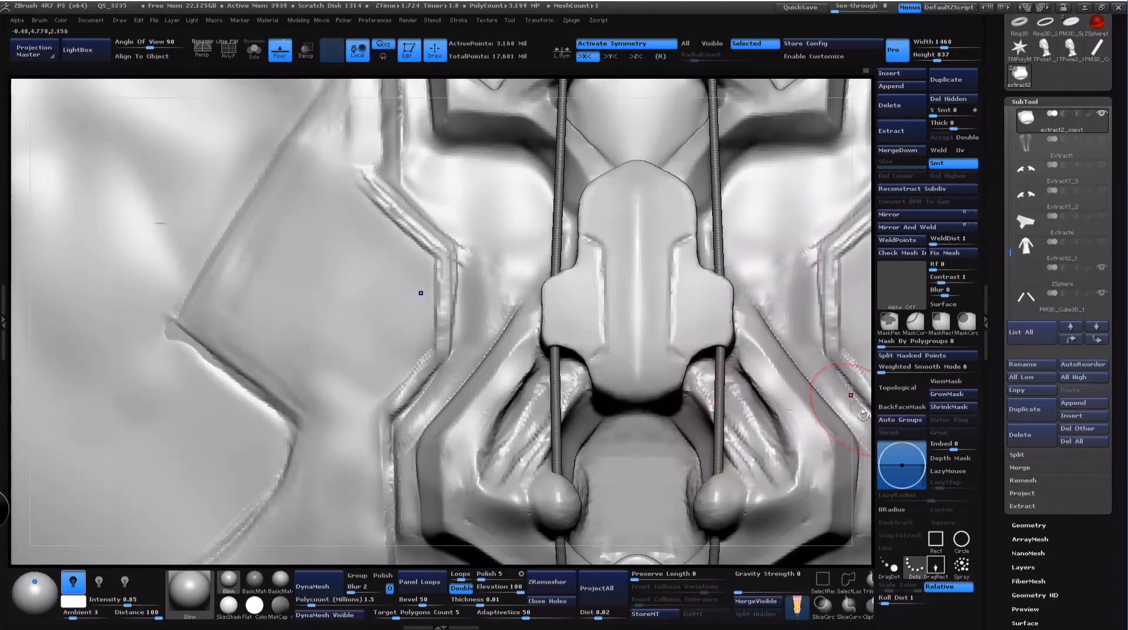
Step: Pull the outer corner and lower edge of the raised block below the upper spine plate into a more angular shape
drag(859, 449, 721, 366)
key(space)
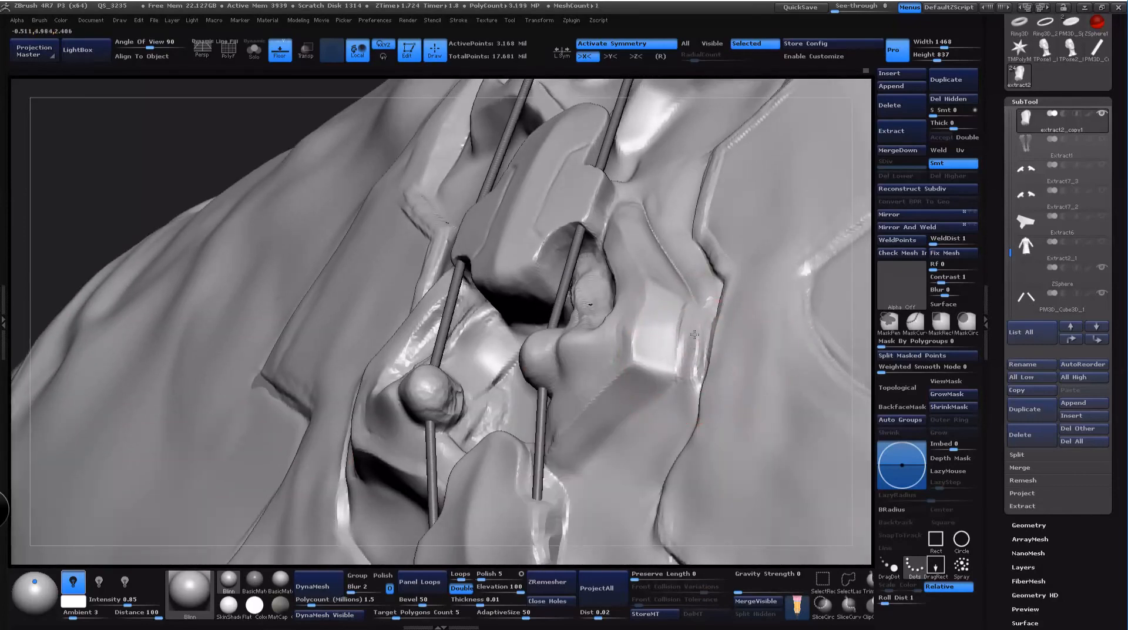
shift+drag(867, 302, 629, 352)
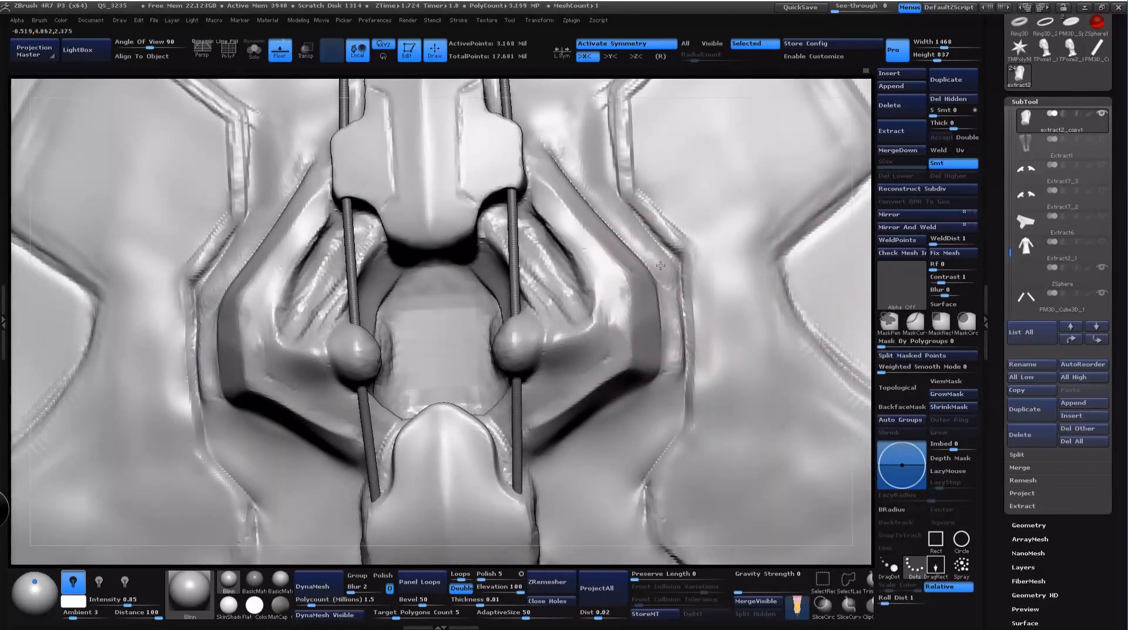
drag(868, 318, 811, 323)
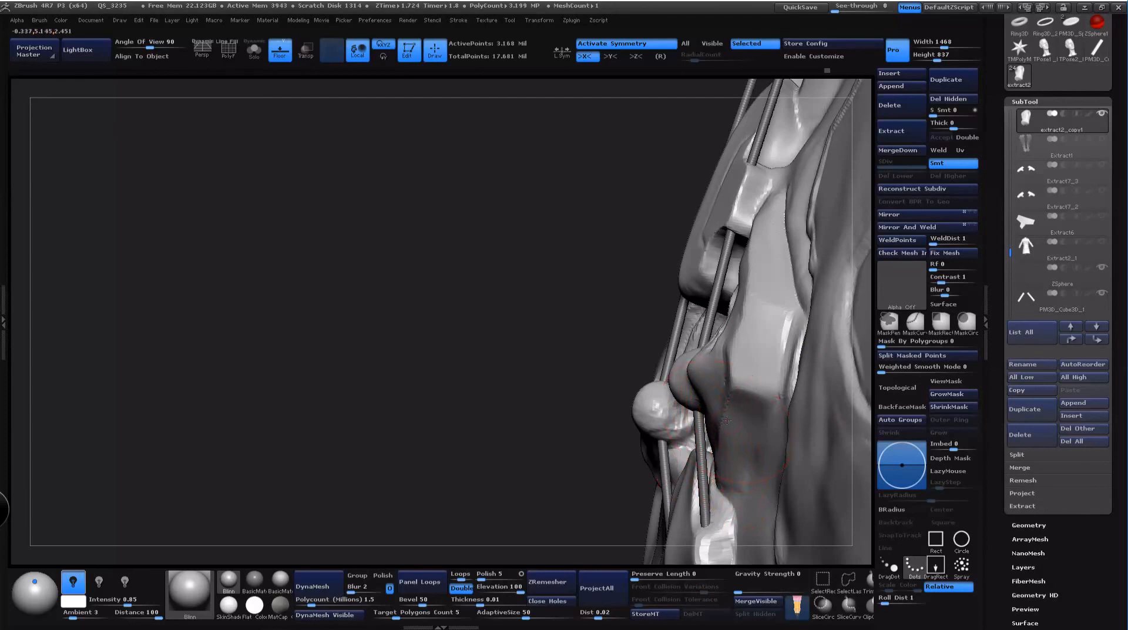
drag(727, 351, 739, 313)
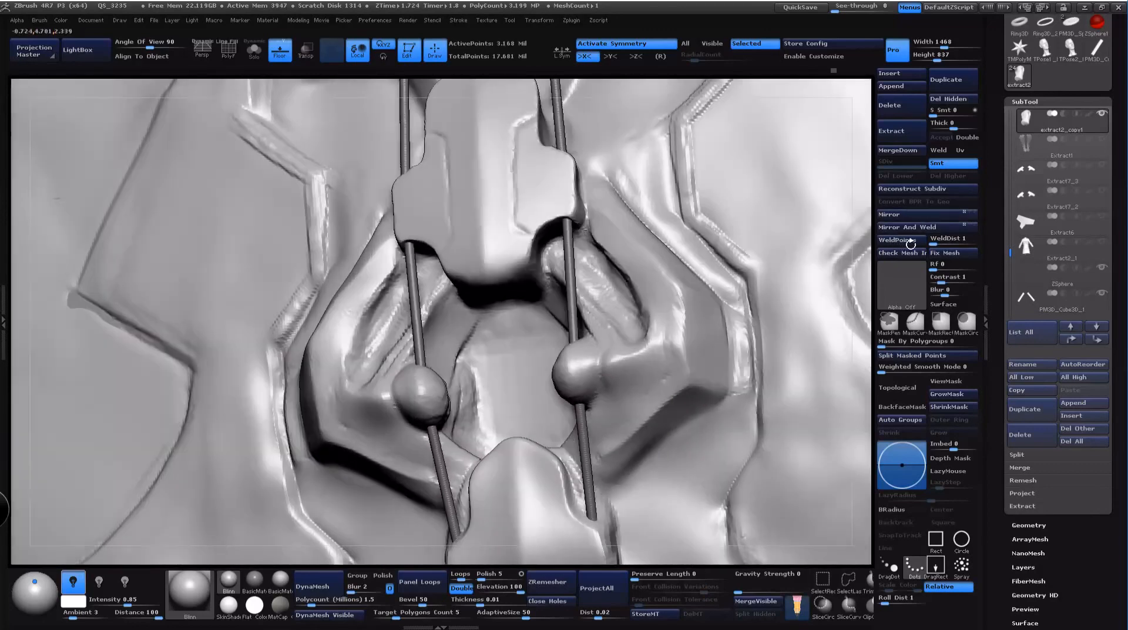
Step: Switch to the hPolish brush and flatten the raised block's lower face across to the cable knob
key(b)
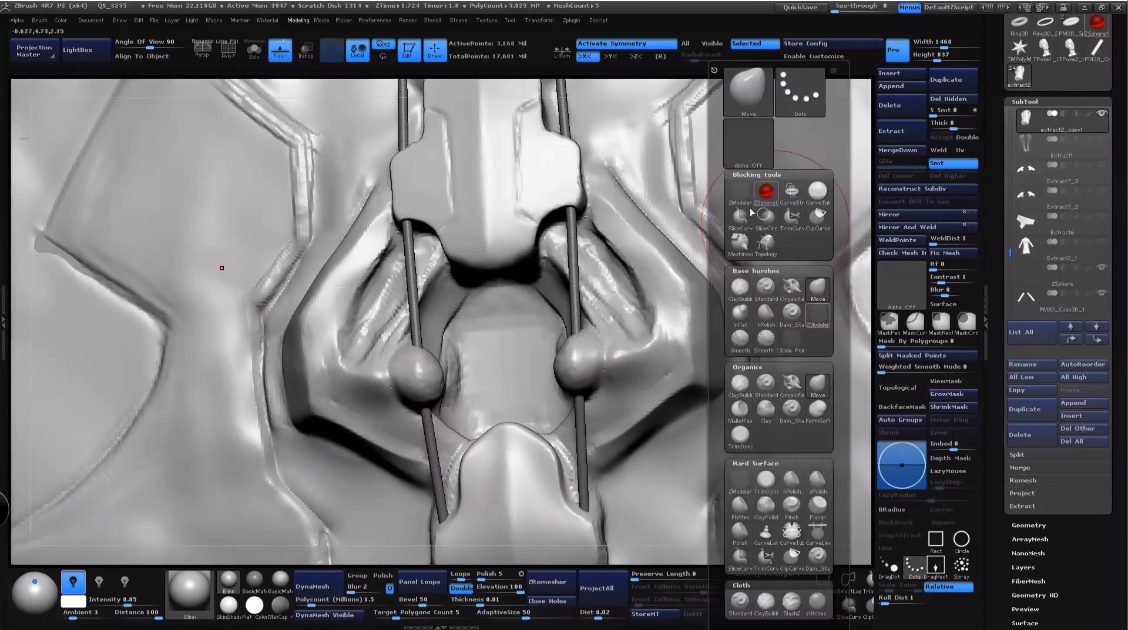
click(819, 291)
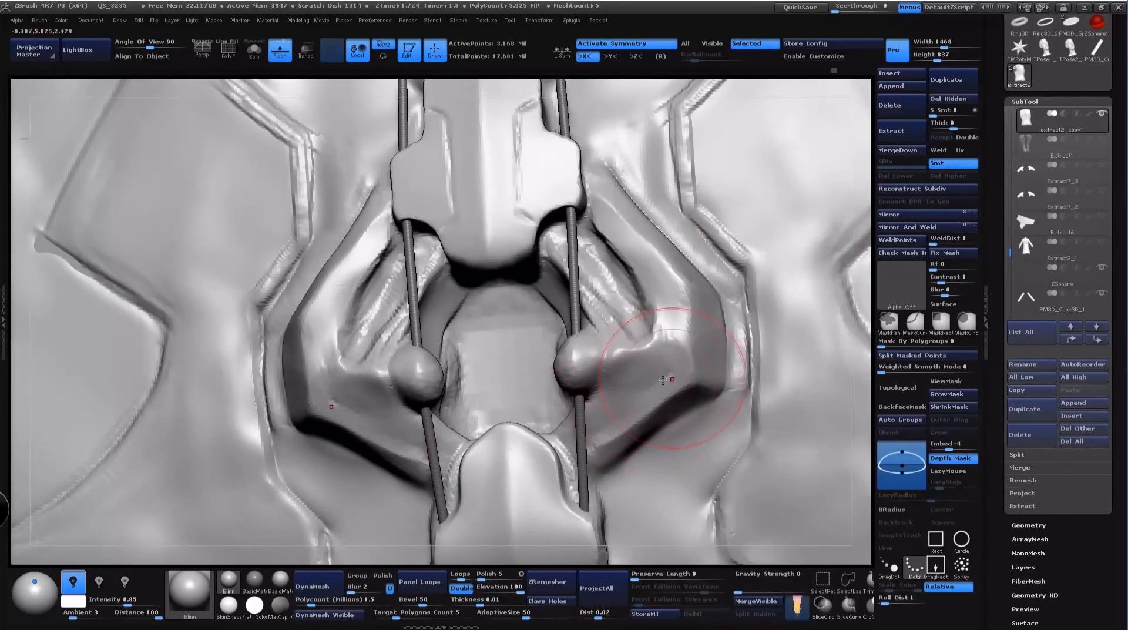
mouse_move(663, 380)
mouse_down()
mouse_move(657, 388)
mouse_move(667, 379)
mouse_up()
key(space)
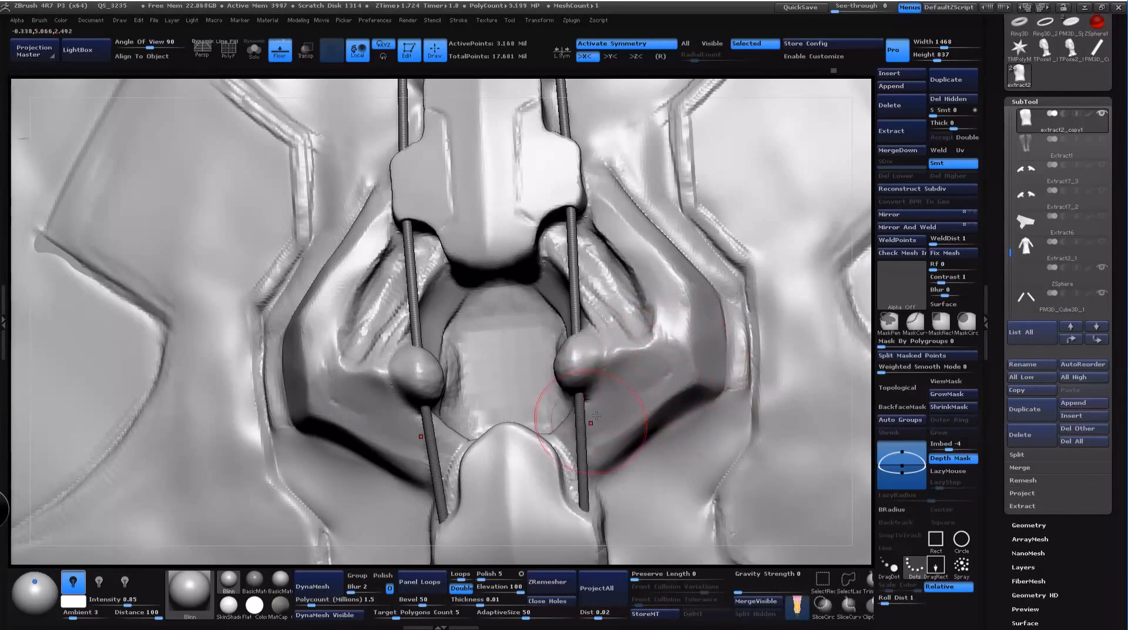
drag(589, 371, 634, 363)
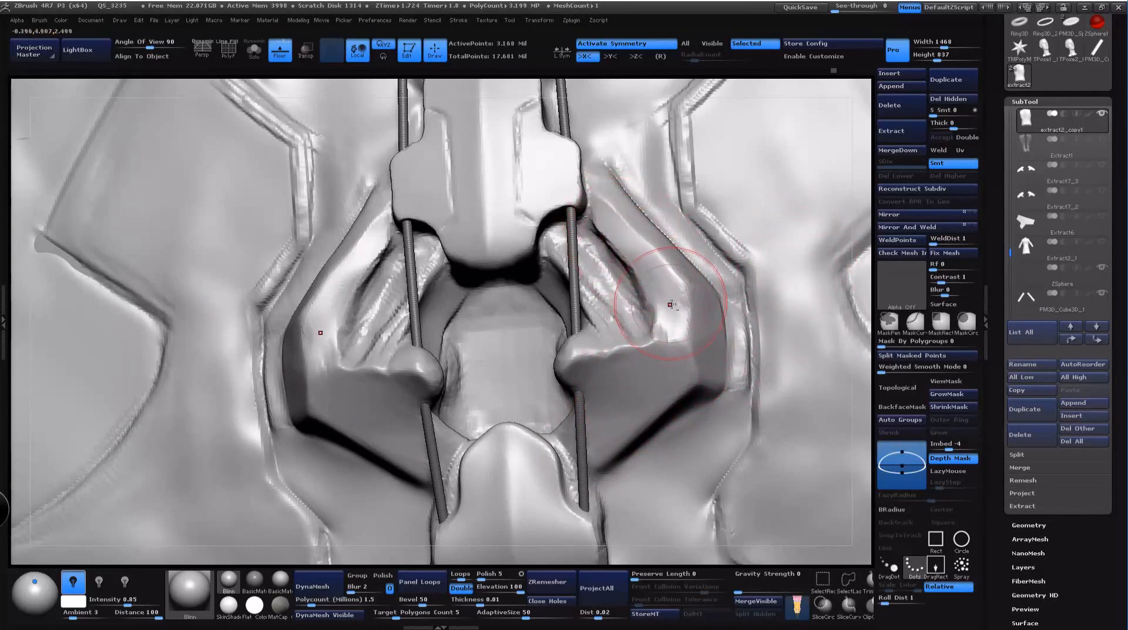
Step: Adjust the hPolish draw size and flatten the raised block's upper and outer faces around the recess into crisp planes
key(space)
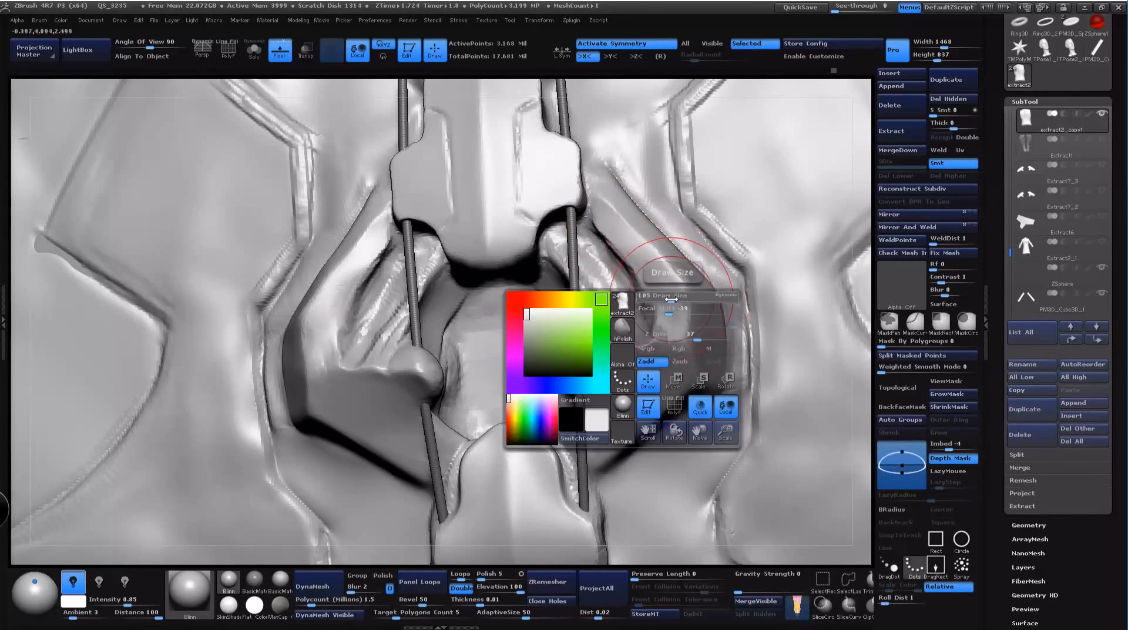
mouse_move(671, 299)
mouse_down()
mouse_move(658, 298)
mouse_move(605, 227)
mouse_move(672, 298)
mouse_move(697, 343)
mouse_up()
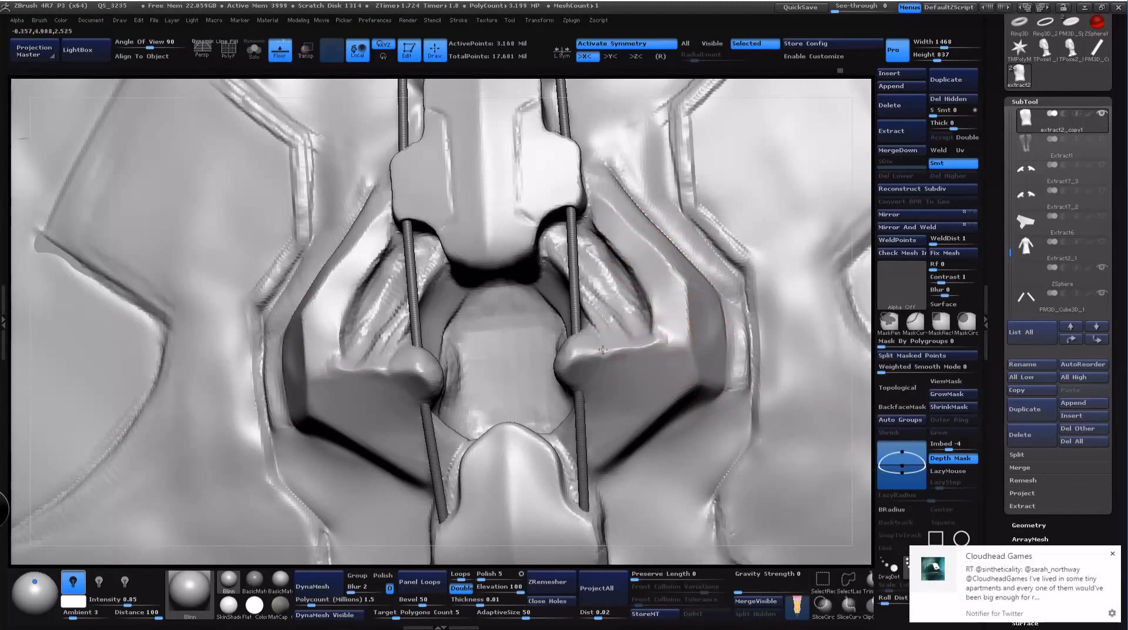
drag(673, 312, 602, 292)
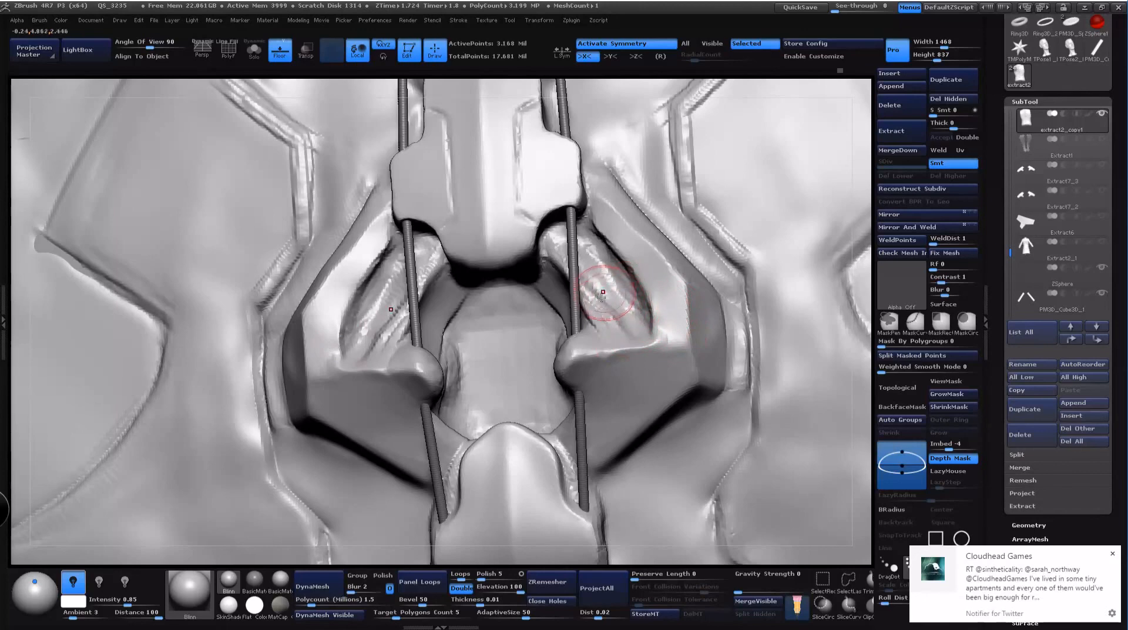
Step: Examine the suit's back, side profile, waist band and spine detail from several distances and angles
mouse_move(858, 291)
alt+mouse_down()
mouse_move(872, 115)
mouse_move(864, 82)
alt+mouse_up()
alt+drag(387, 166, 50, 270)
mouse_move(715, 166)
shift+mouse_down()
mouse_move(768, 147)
mouse_move(760, 120)
shift+mouse_up()
alt+drag(817, 226, 792, 144)
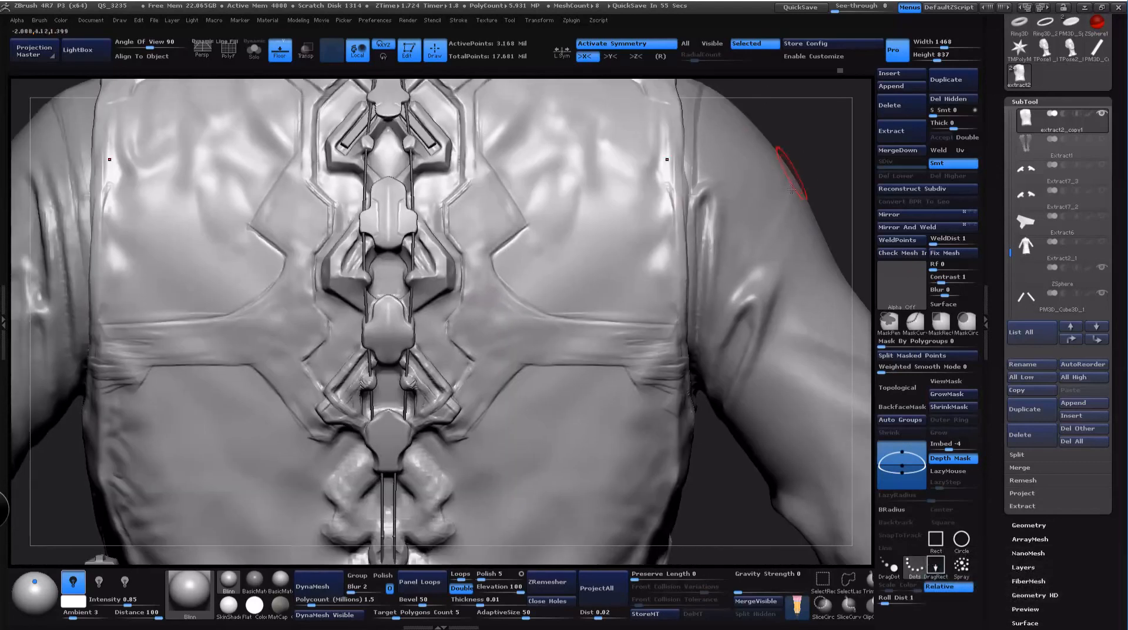
mouse_move(816, 184)
mouse_down()
mouse_move(855, 189)
mouse_move(809, 192)
mouse_move(795, 135)
mouse_move(794, 169)
mouse_move(743, 168)
mouse_up()
alt+drag(349, 423, 345, 378)
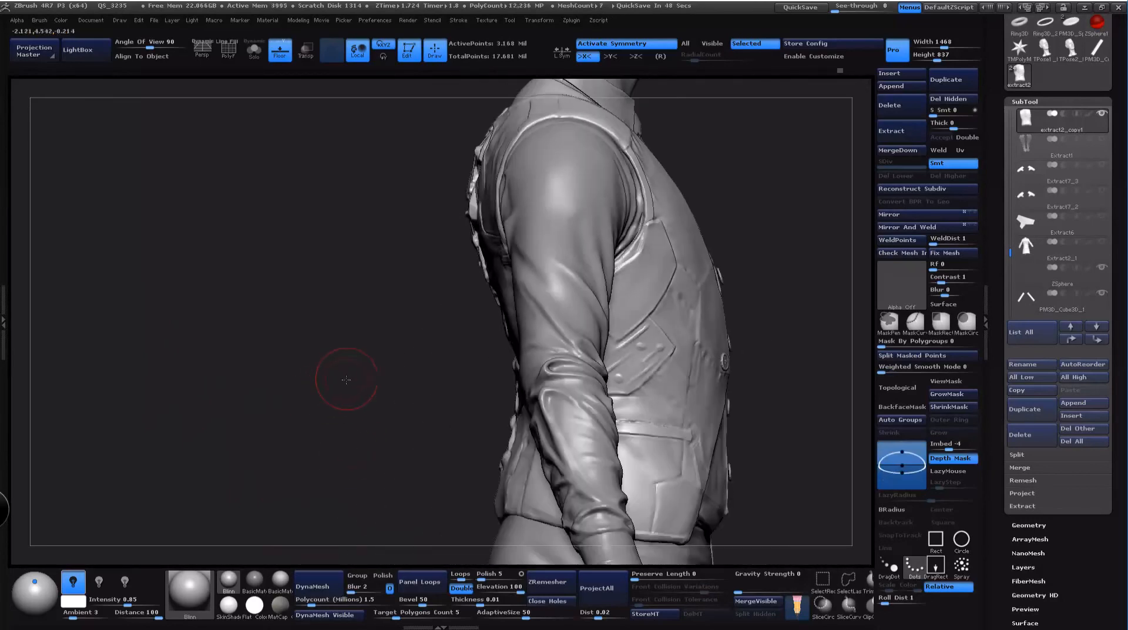
mouse_move(277, 577)
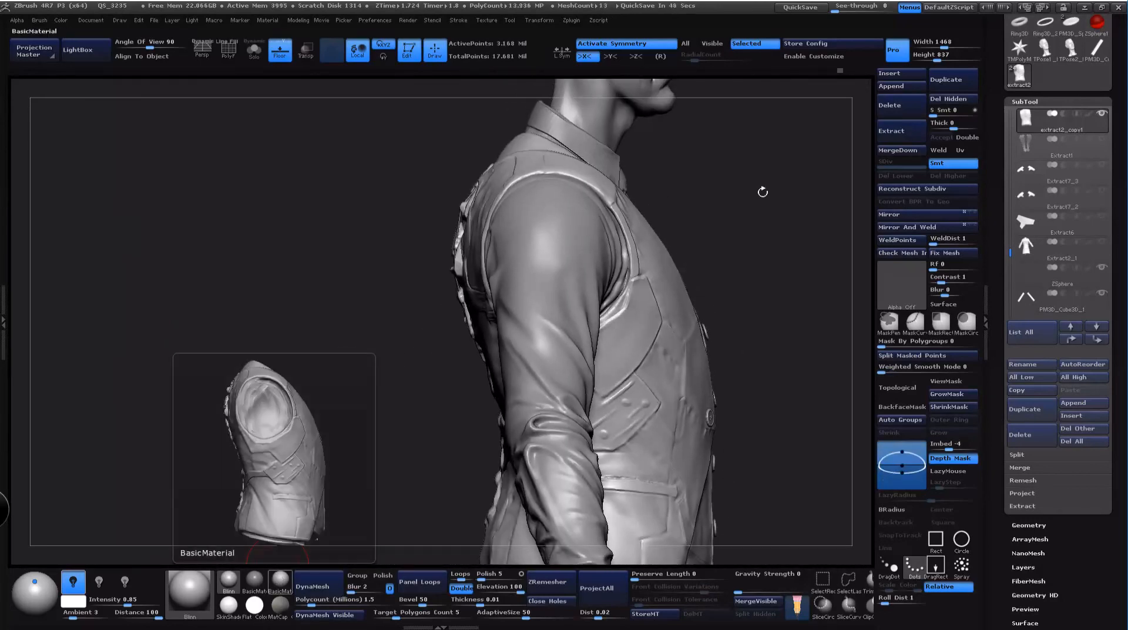
mouse_move(762, 191)
mouse_down()
mouse_move(786, 194)
mouse_move(728, 288)
mouse_up()
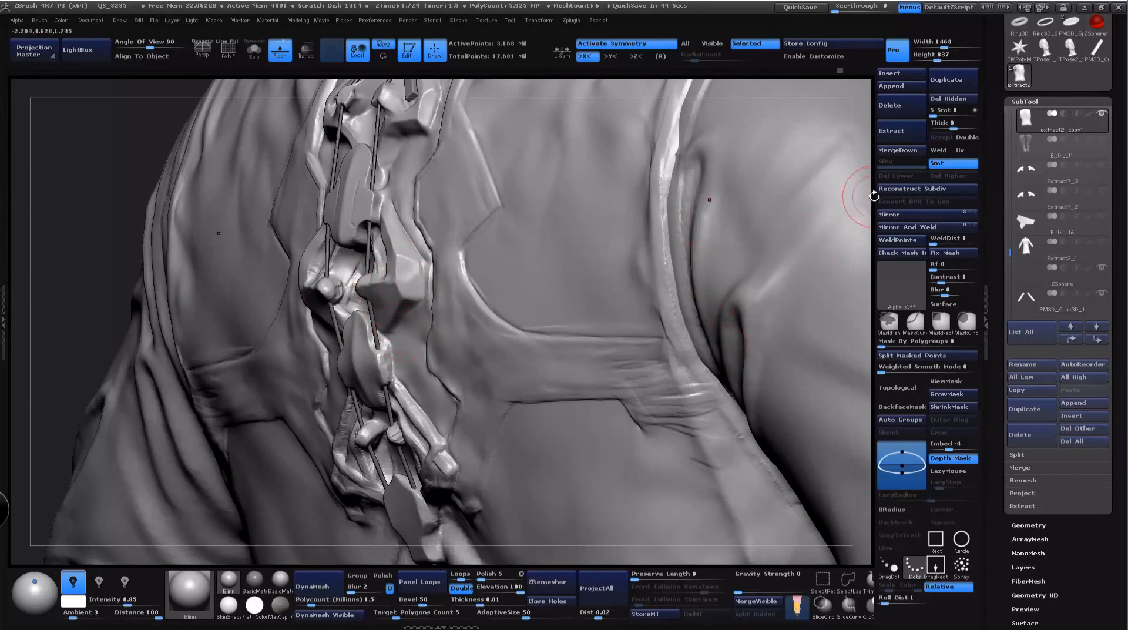
mouse_move(874, 196)
mouse_down()
mouse_move(875, 175)
mouse_move(894, 168)
mouse_up()
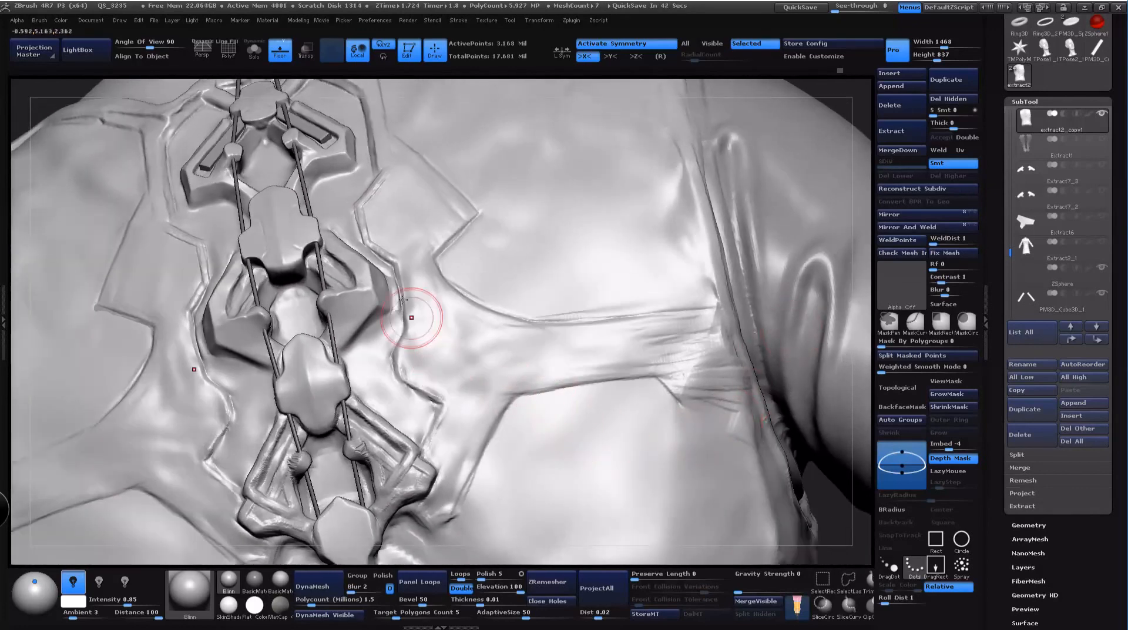
drag(869, 126, 858, 113)
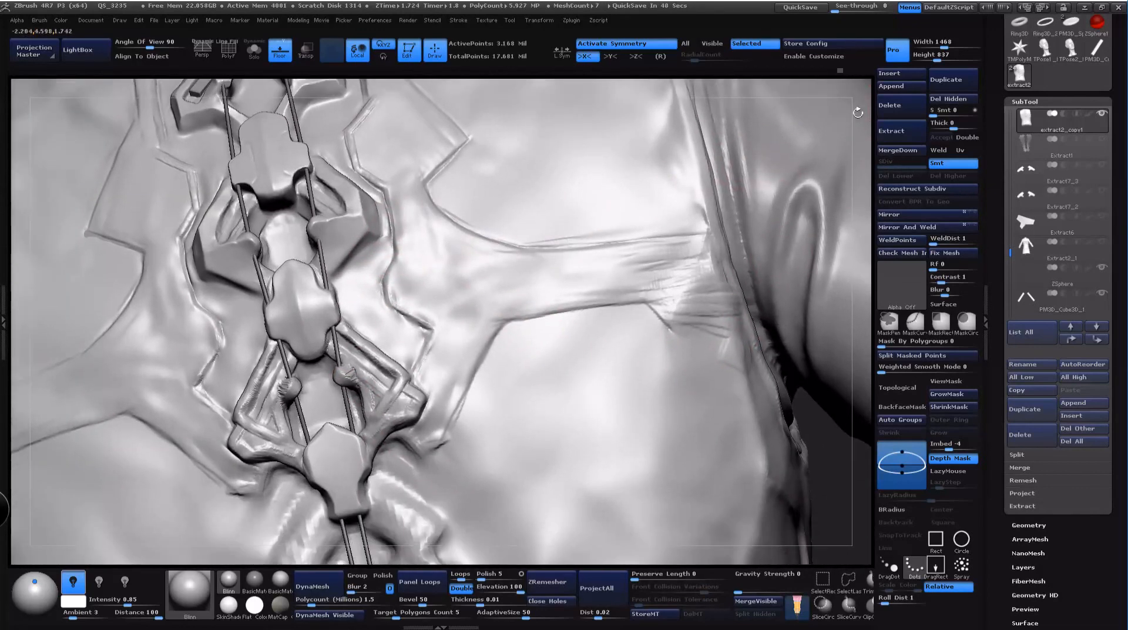
drag(827, 482, 803, 531)
mouse_move(859, 167)
mouse_down()
mouse_move(856, 114)
mouse_move(750, 93)
mouse_up()
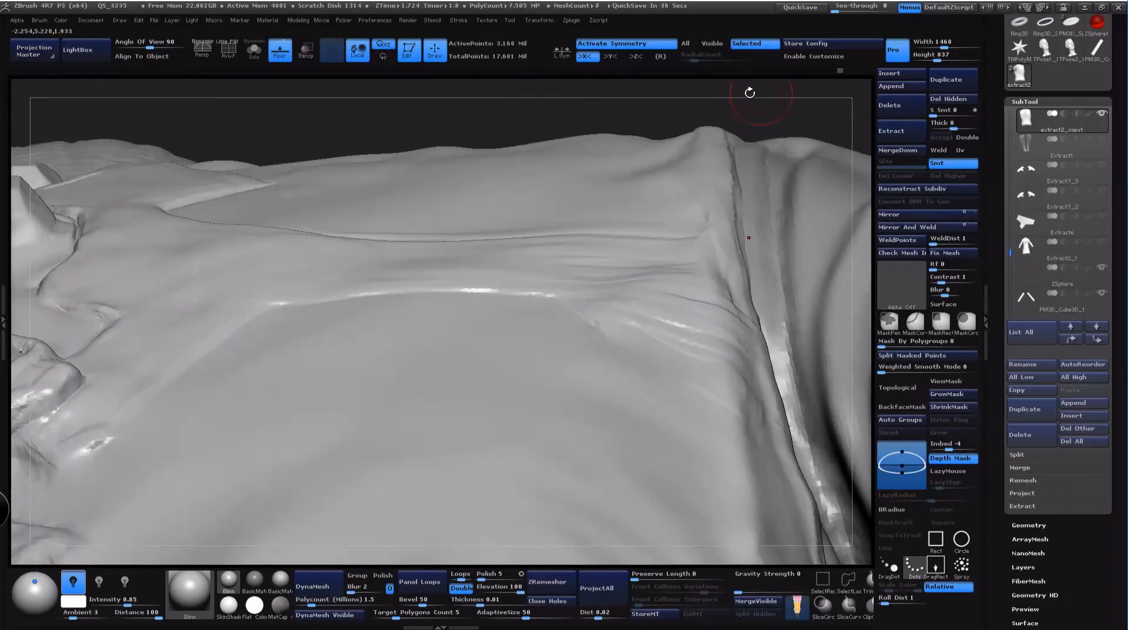
mouse_move(578, 85)
mouse_down()
mouse_move(1097, 111)
mouse_move(674, 160)
mouse_up()
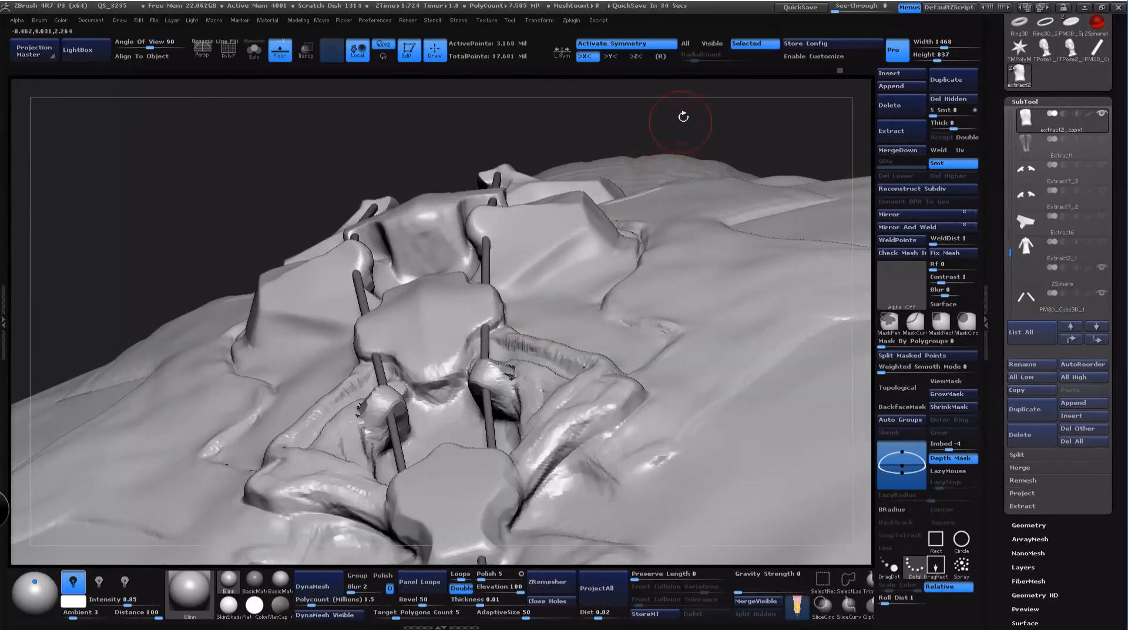
Step: Remesh the suit with DynaMesh and smooth the rough cable knobs below the middle spine plate
drag(683, 117, 488, 406)
key(b)
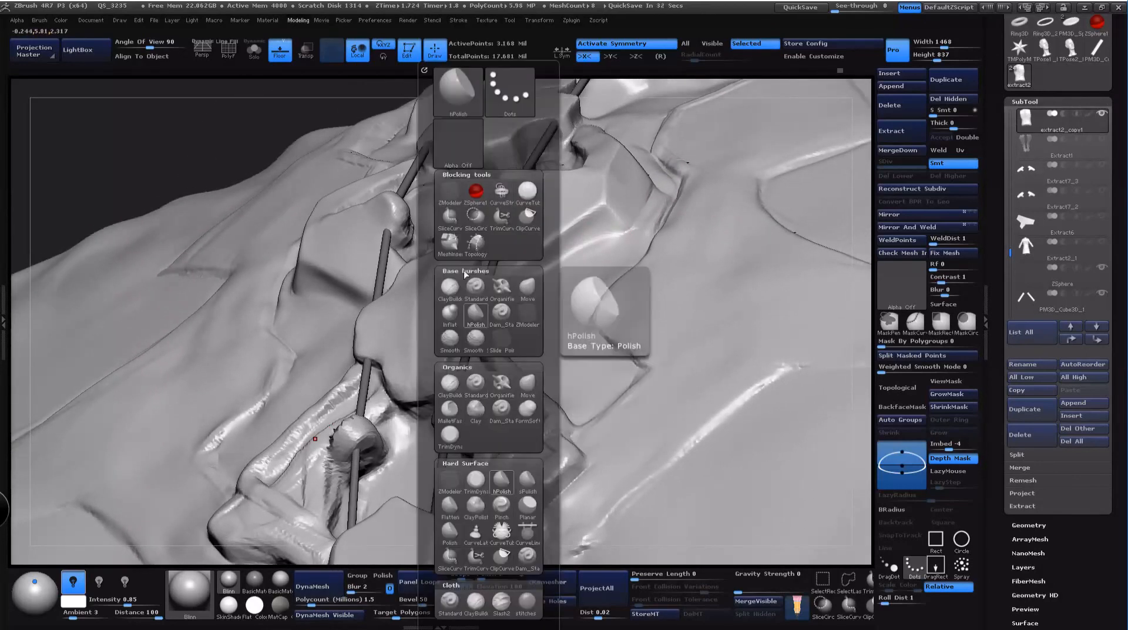
ctrl+drag(148, 132, 191, 148)
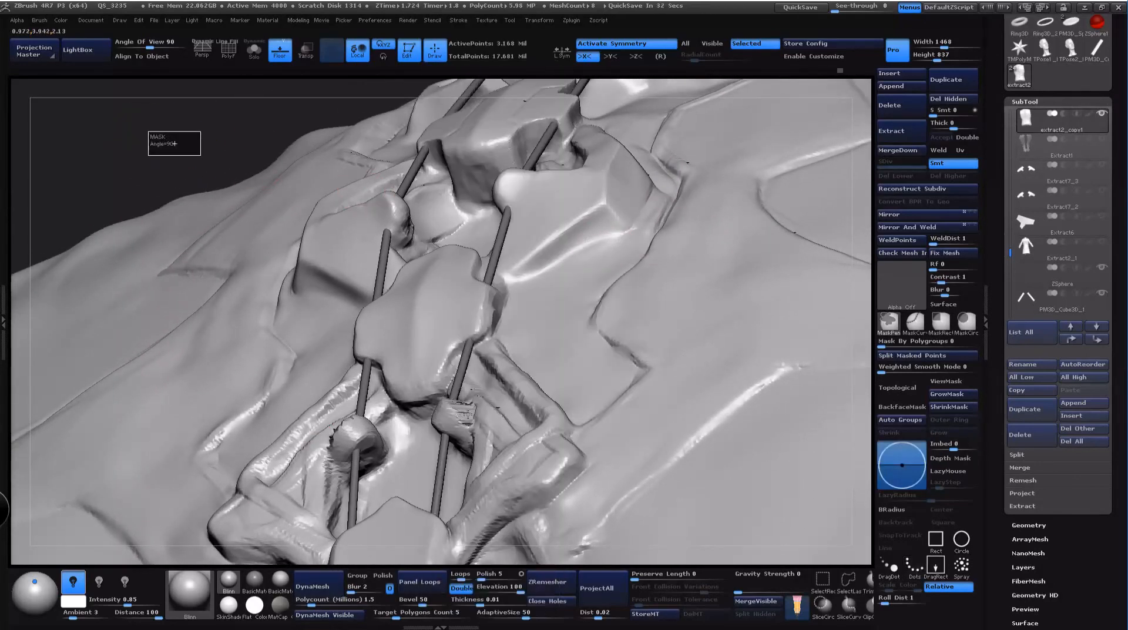
key(space)
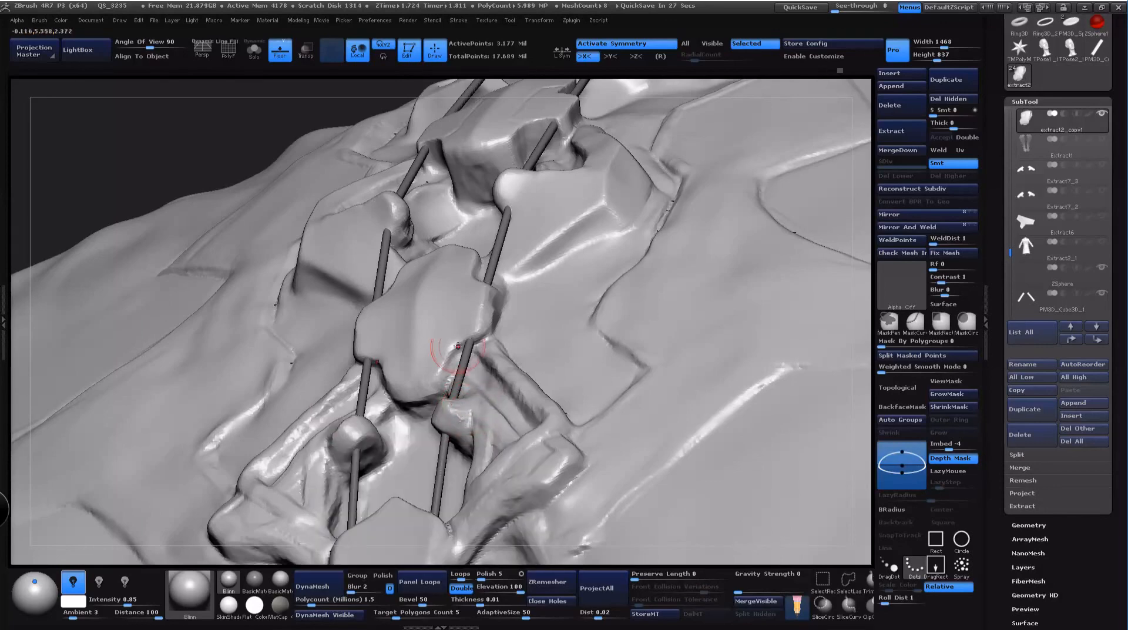
Step: Refine the recess and frame struts around the lower cable knobs with the hPolish brush, undoing one stroke
drag(351, 91, 403, 264)
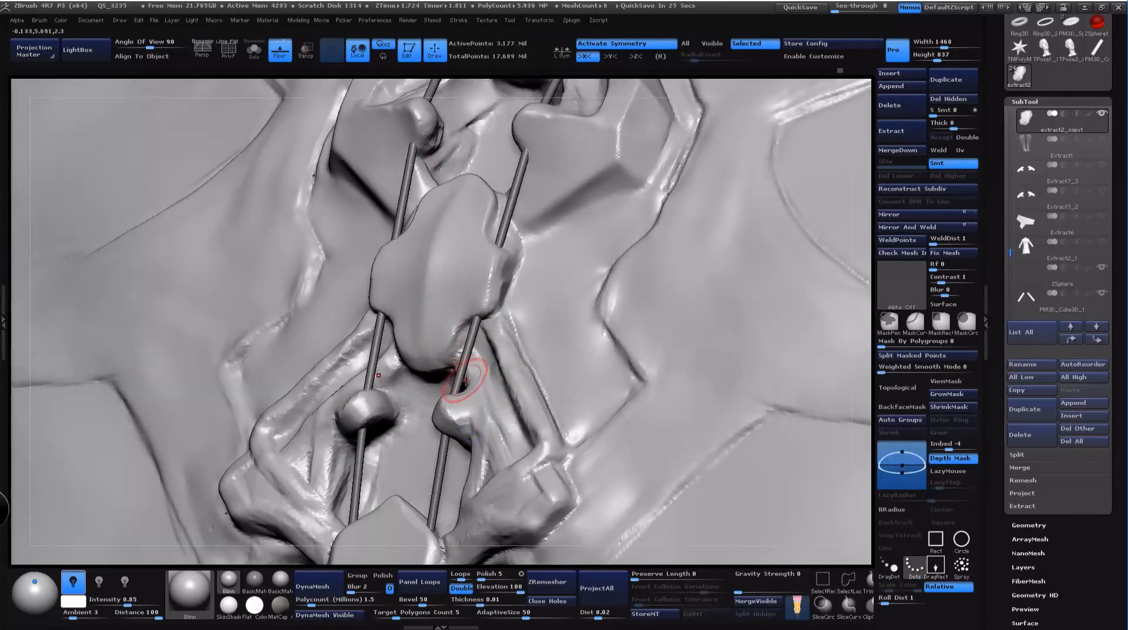
key(ctrl+z)
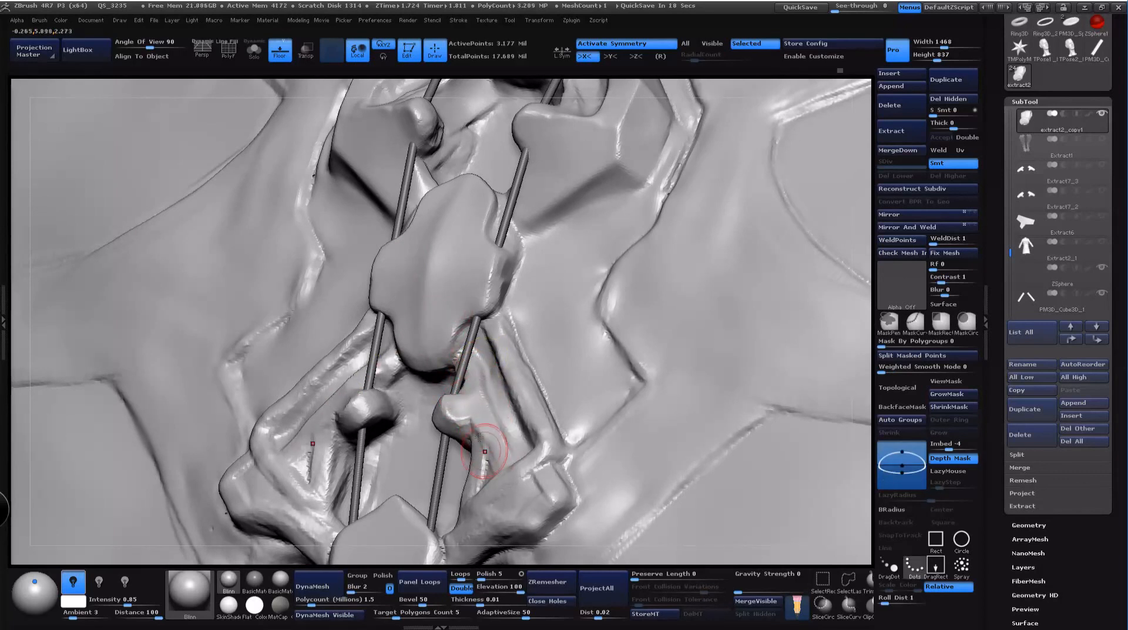
drag(315, 85, 708, 434)
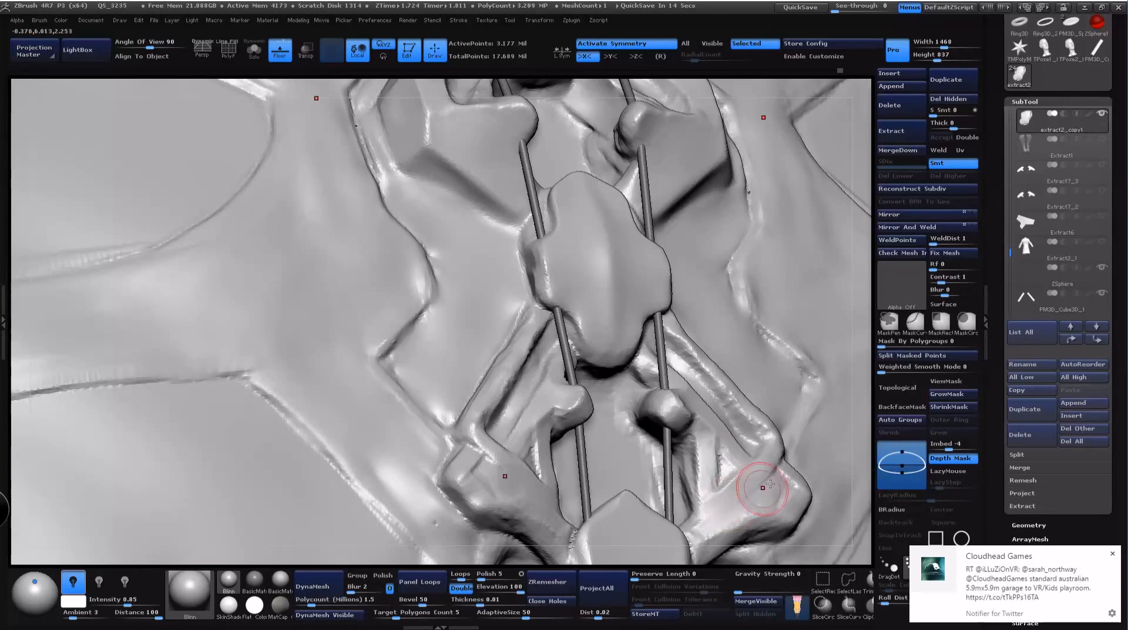
Step: Polish the lower corners of the frames beside the lowest pad, undoing two strokes and adjusting the brush for another pass
drag(870, 445, 852, 338)
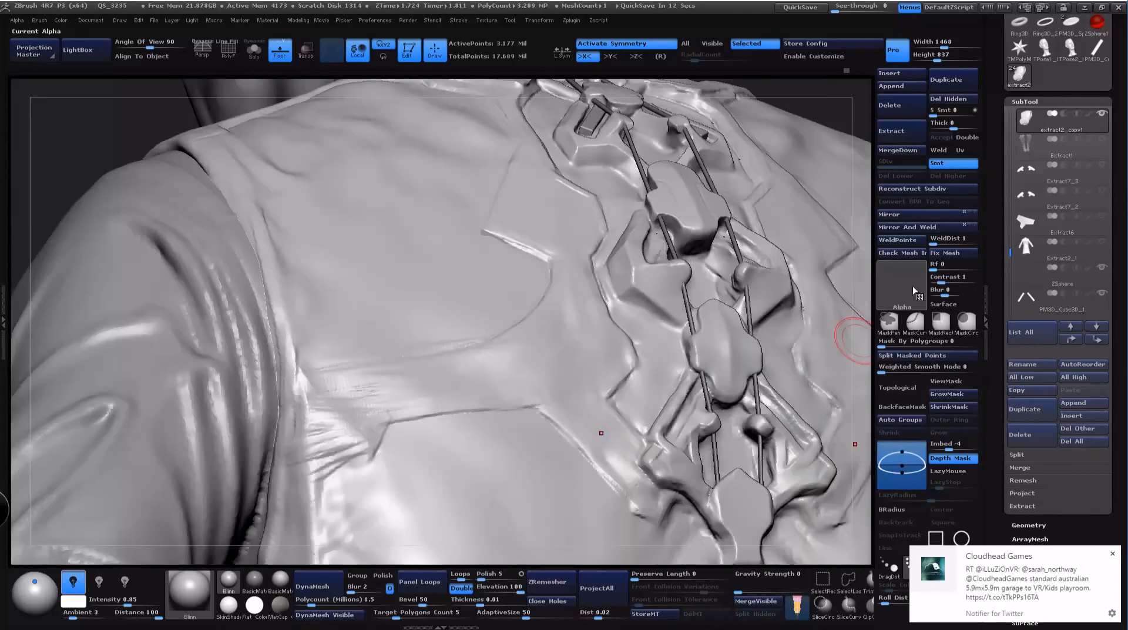
mouse_move(855, 94)
mouse_down()
mouse_move(808, 141)
mouse_move(764, 162)
mouse_up()
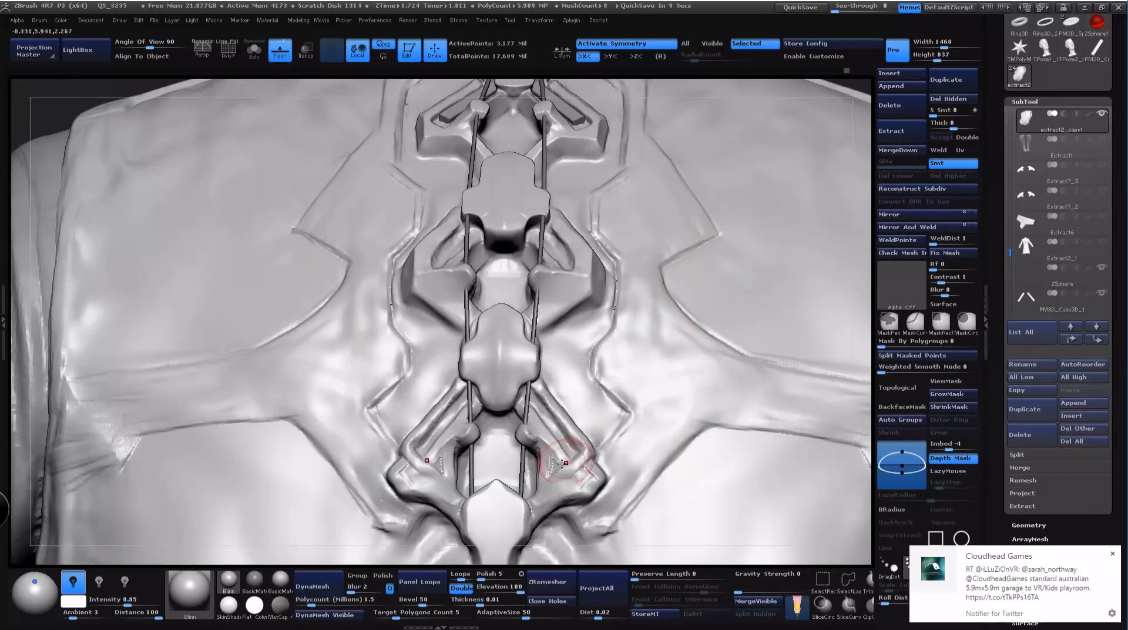
drag(561, 459, 583, 478)
key(ctrl+z)
key(ctrl+z)
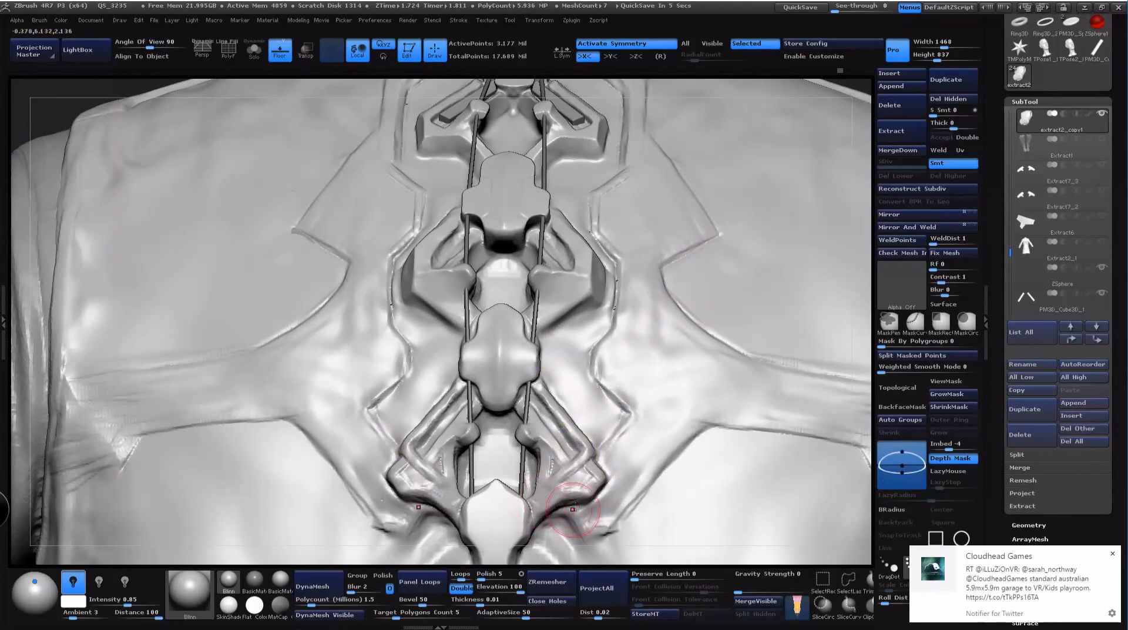
key(space)
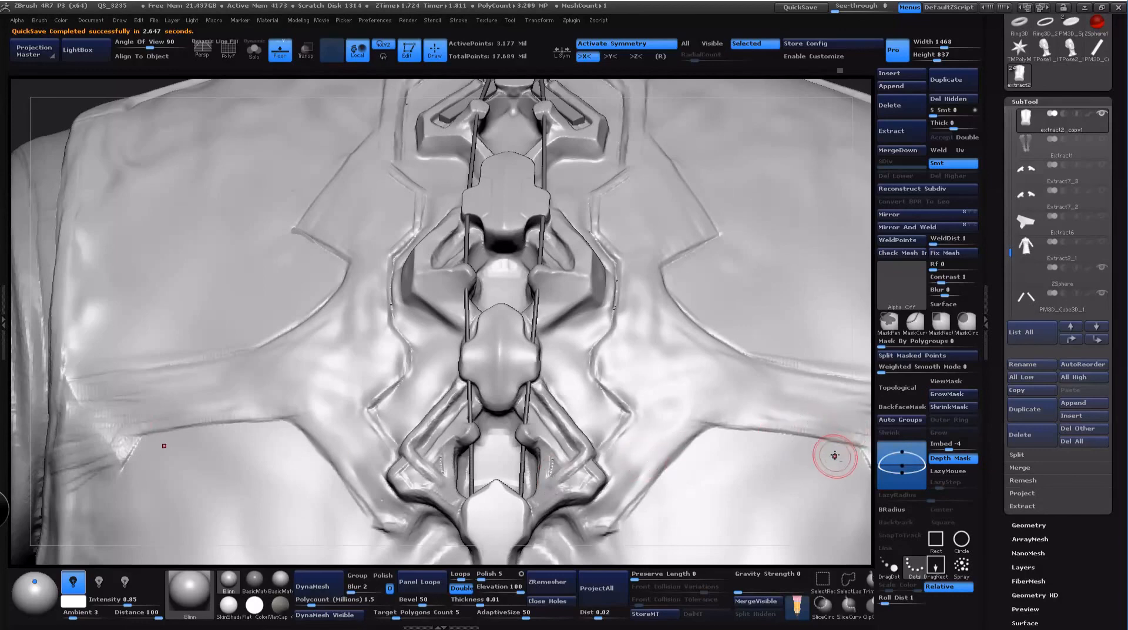
alt+drag(857, 436, 823, 239)
drag(446, 232, 199, 174)
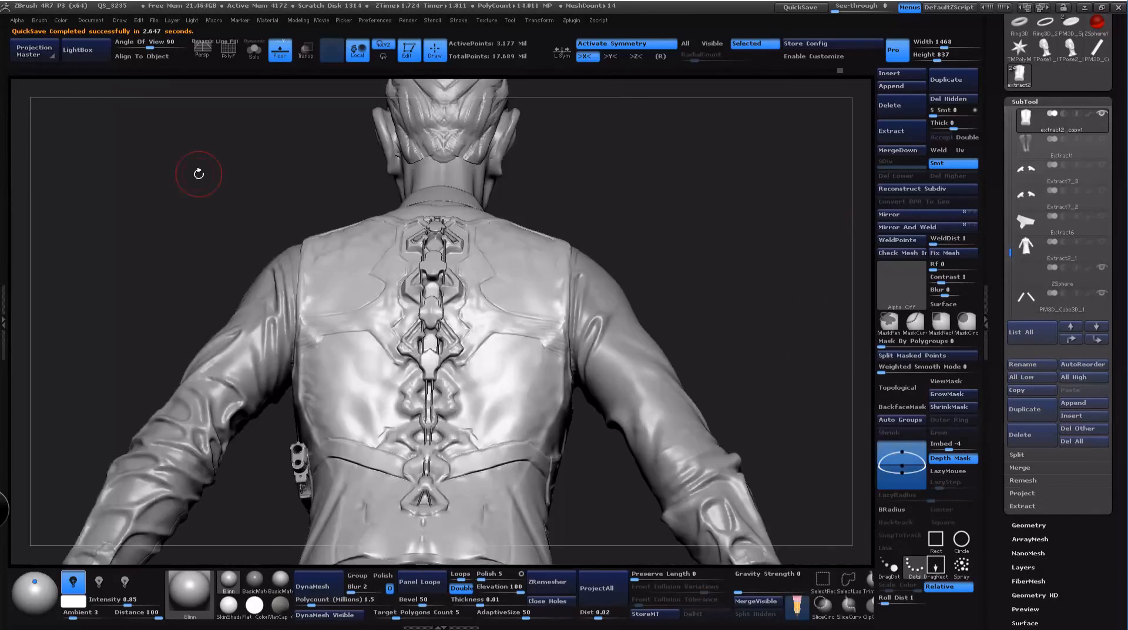
alt+drag(730, 233, 738, 317)
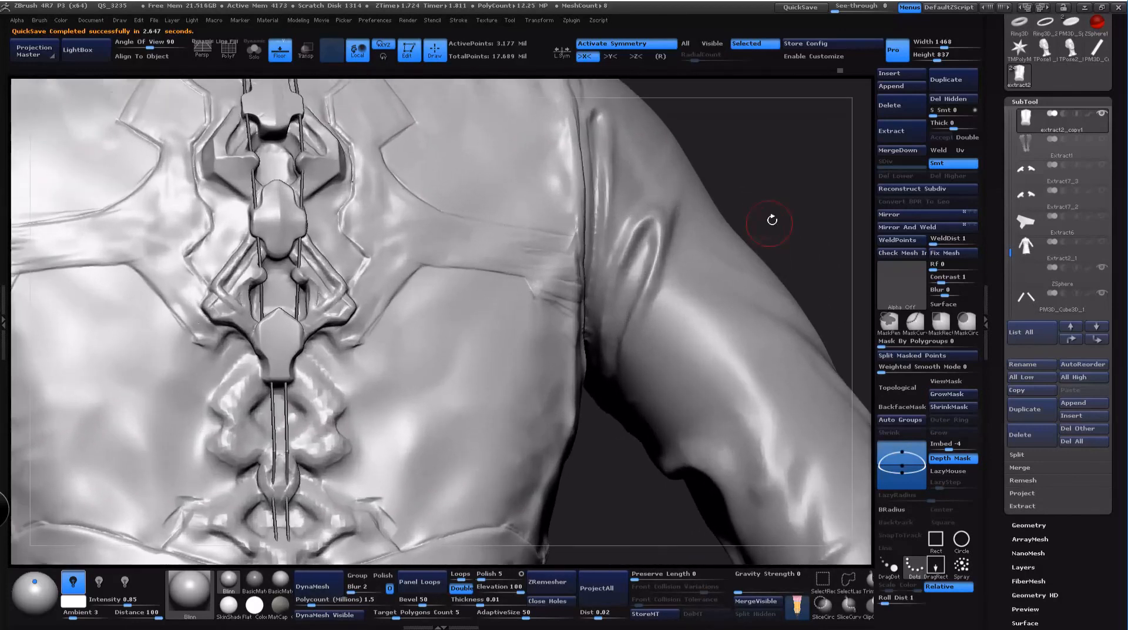
Step: Sculpt the knobs beside the cables below the middle spine plate into angular grooved blocks with the ClayBuildup brush
drag(773, 219, 793, 131)
drag(695, 463, 673, 455)
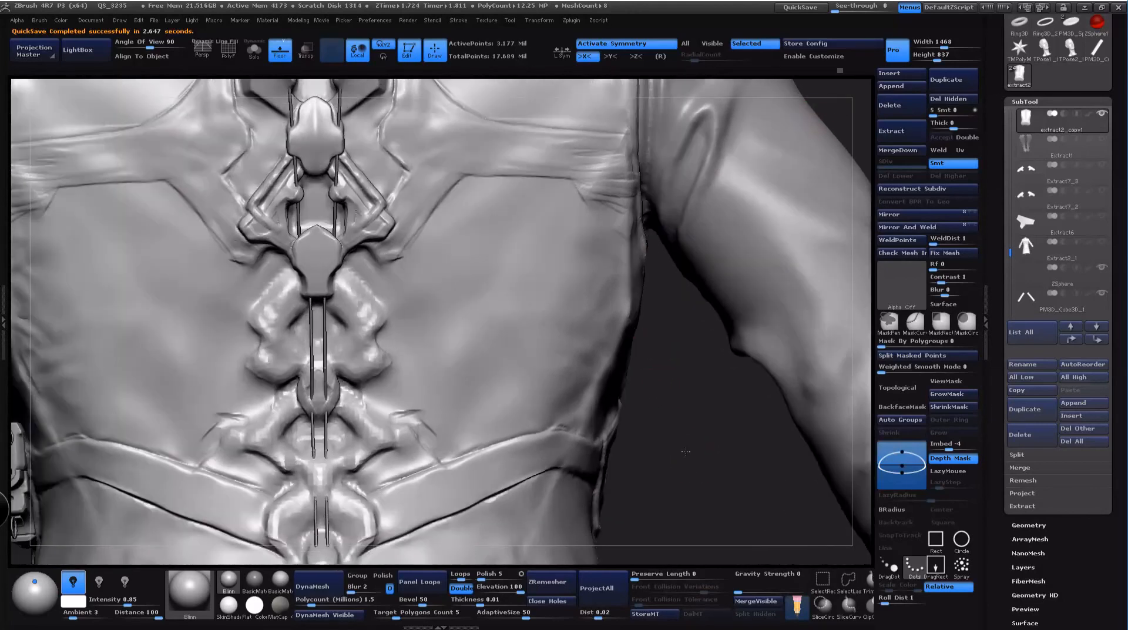
key(space)
click(332, 285)
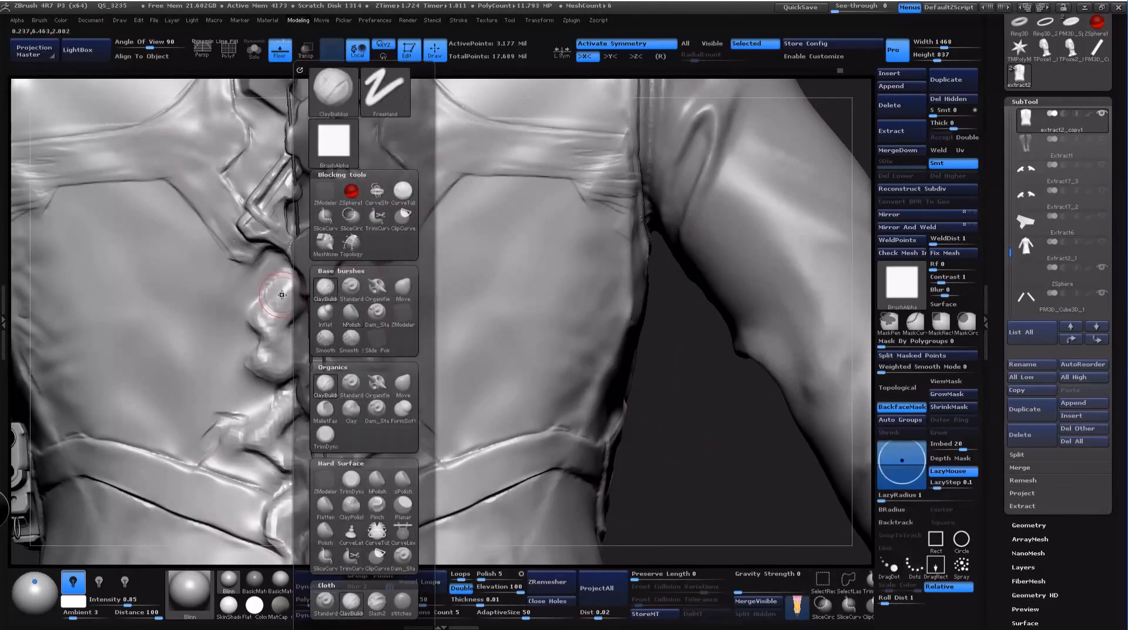
key(space)
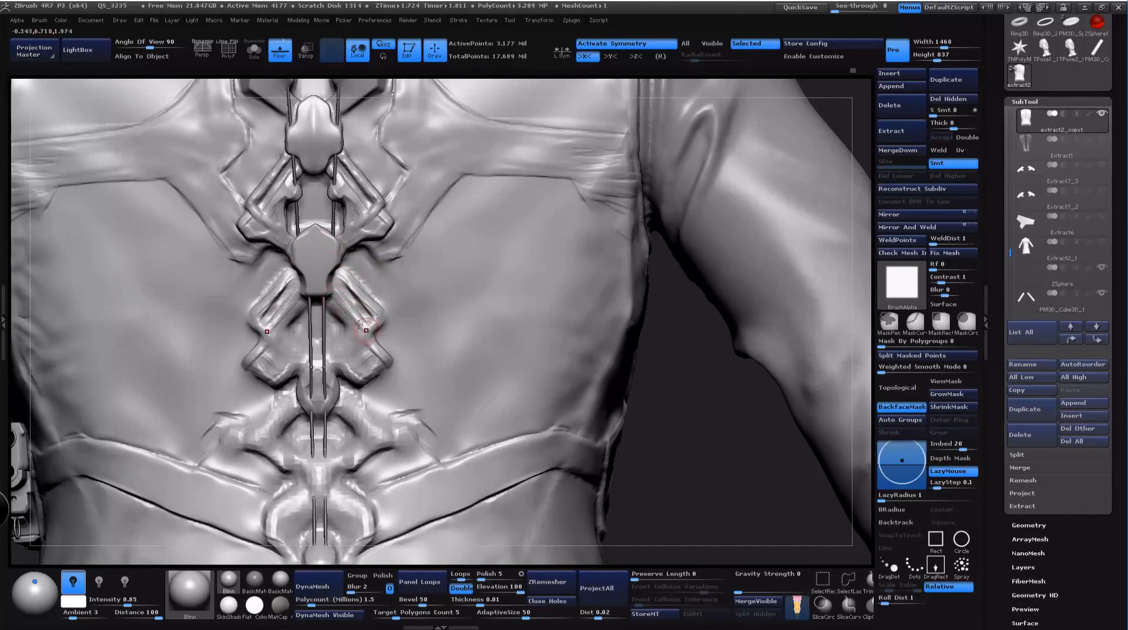
Step: Shape the lower pair of knobs beside the cables into squared, diamond-like blocks and deepen the recess around them
mouse_move(700, 430)
mouse_down()
mouse_move(676, 479)
mouse_move(682, 510)
mouse_up()
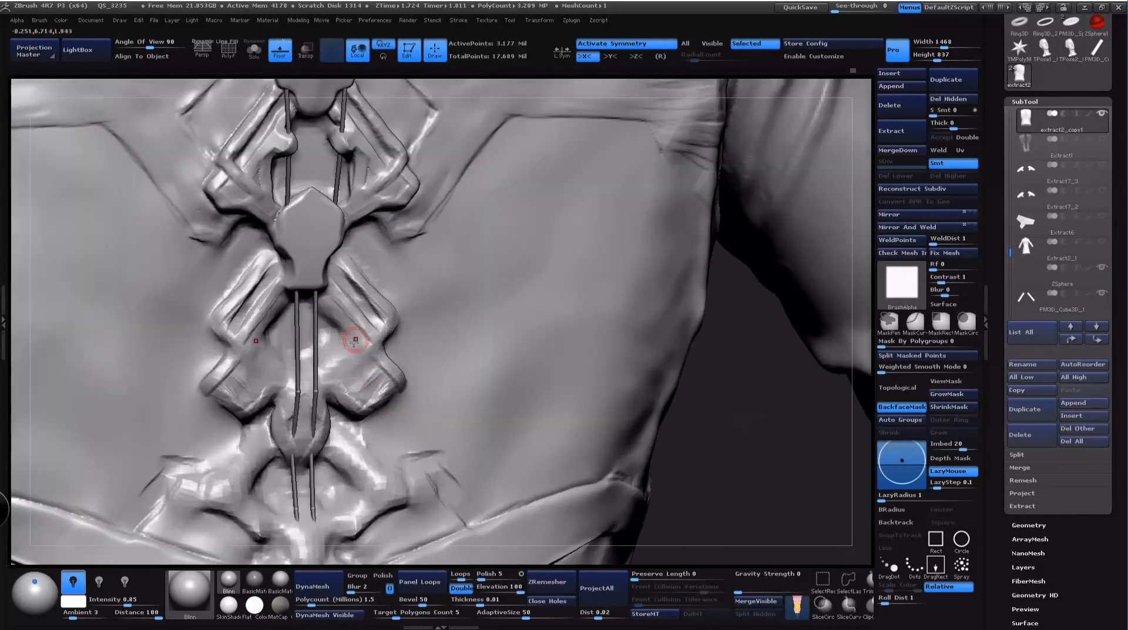
mouse_move(357, 333)
mouse_down()
mouse_move(324, 373)
mouse_move(333, 382)
mouse_up()
drag(769, 506, 737, 453)
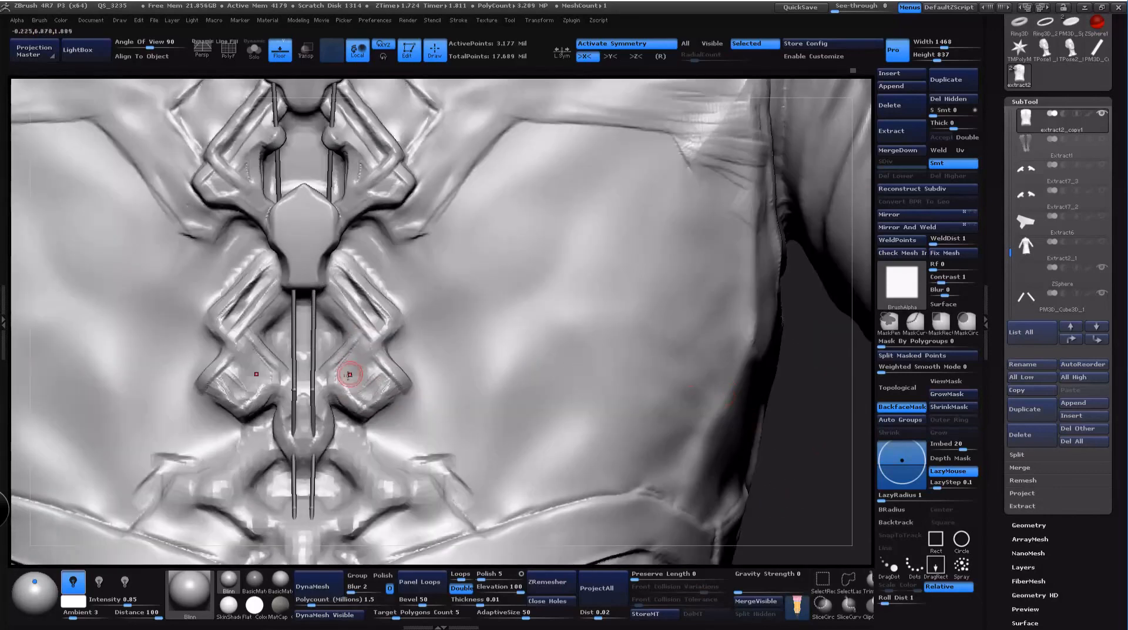
mouse_move(331, 368)
mouse_down()
mouse_move(330, 385)
mouse_move(356, 342)
mouse_move(356, 359)
mouse_move(372, 357)
mouse_move(364, 381)
mouse_move(379, 370)
mouse_move(355, 406)
mouse_move(365, 422)
mouse_move(389, 409)
mouse_move(373, 421)
mouse_up()
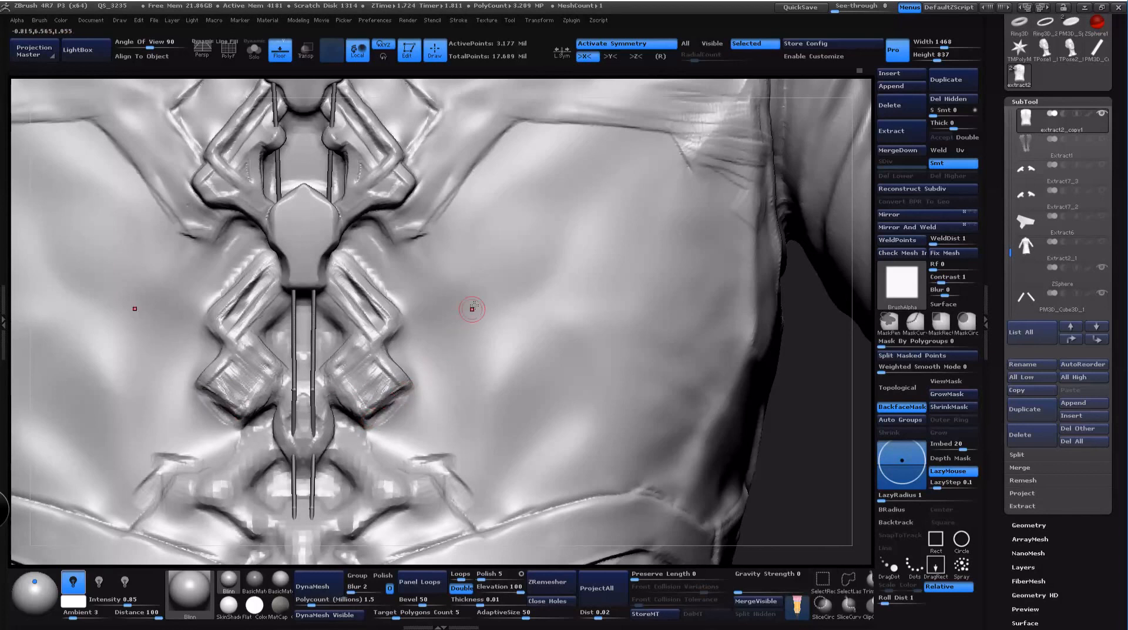
Step: Refine the outer edges of the grooved blocks and the surrounding surface, switching brushes between strokes
mouse_move(403, 336)
mouse_down()
mouse_move(395, 343)
mouse_move(409, 324)
mouse_move(349, 259)
mouse_move(422, 336)
mouse_move(406, 347)
mouse_up()
key(space)
key(space)
mouse_move(417, 308)
mouse_down()
mouse_move(378, 268)
mouse_move(439, 335)
mouse_move(418, 266)
mouse_up()
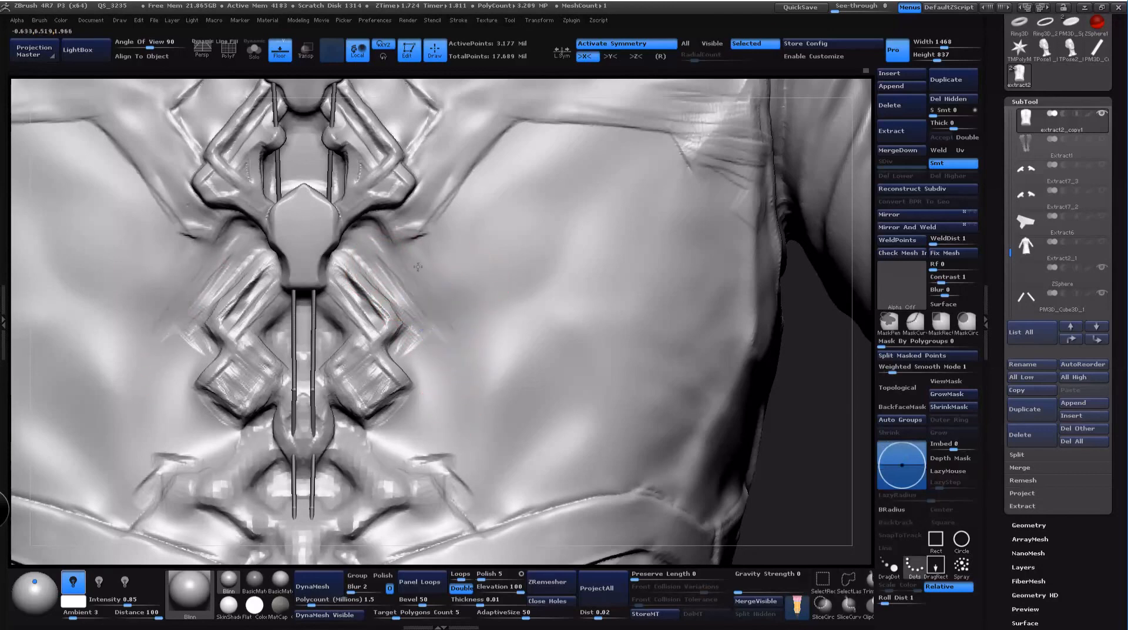
key(space)
mouse_move(406, 396)
mouse_down()
mouse_move(367, 419)
mouse_move(370, 368)
mouse_move(393, 380)
mouse_move(391, 392)
mouse_up()
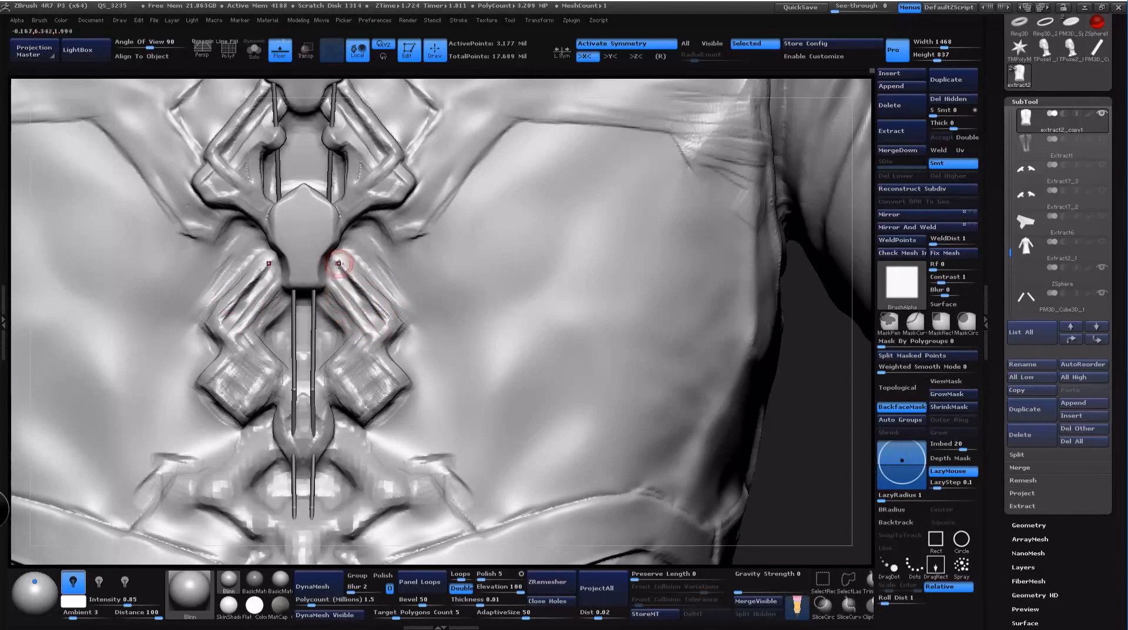
drag(856, 441, 832, 445)
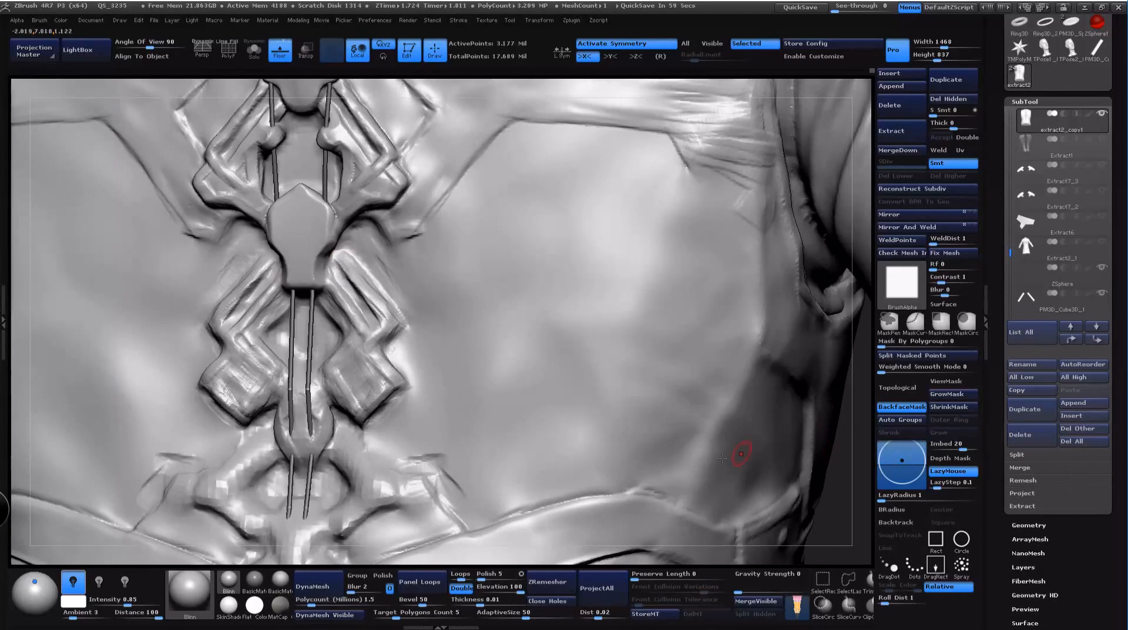
Step: Build up the angled struts framing the cable ends just above the waist band
mouse_move(361, 472)
mouse_down()
mouse_move(339, 435)
mouse_move(378, 486)
mouse_move(386, 479)
mouse_move(391, 500)
mouse_up()
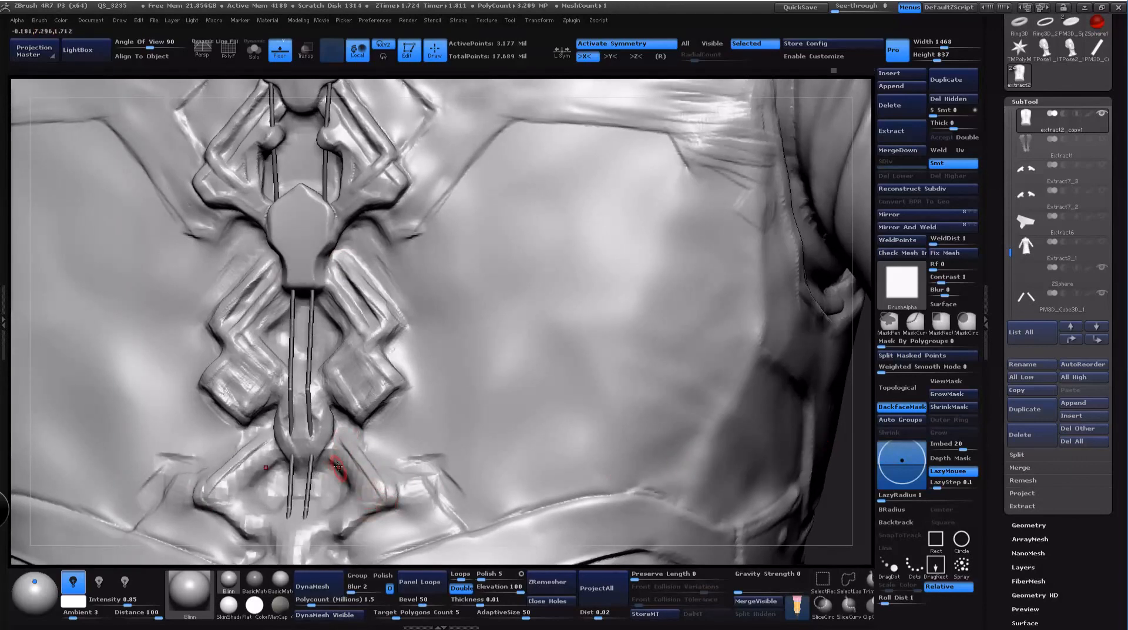
drag(338, 466, 343, 425)
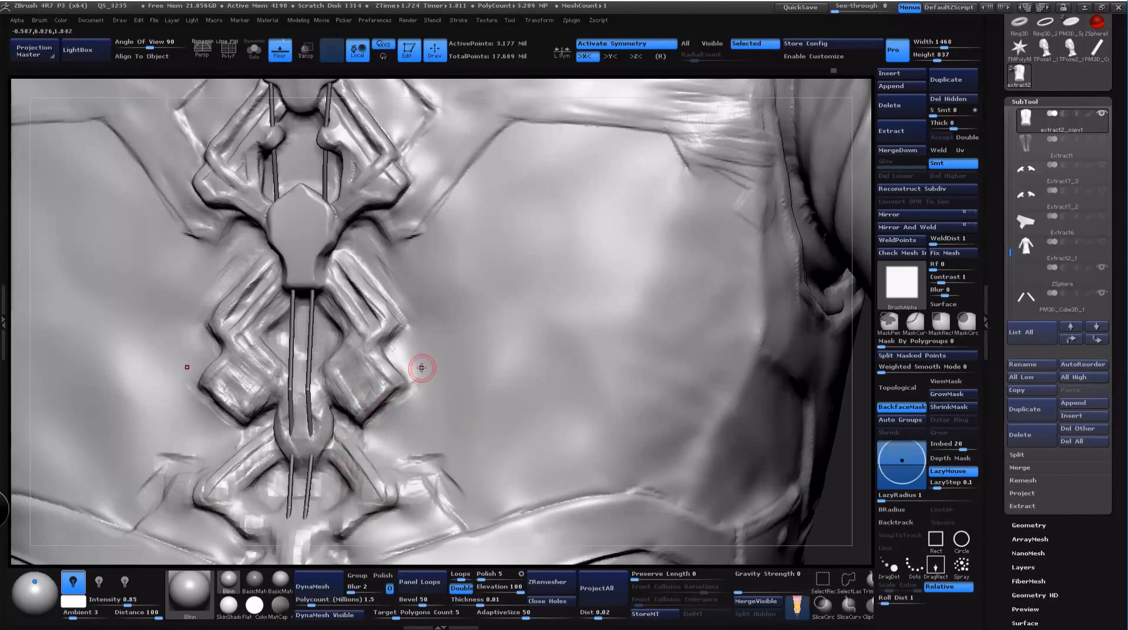
alt+drag(849, 460, 788, 515)
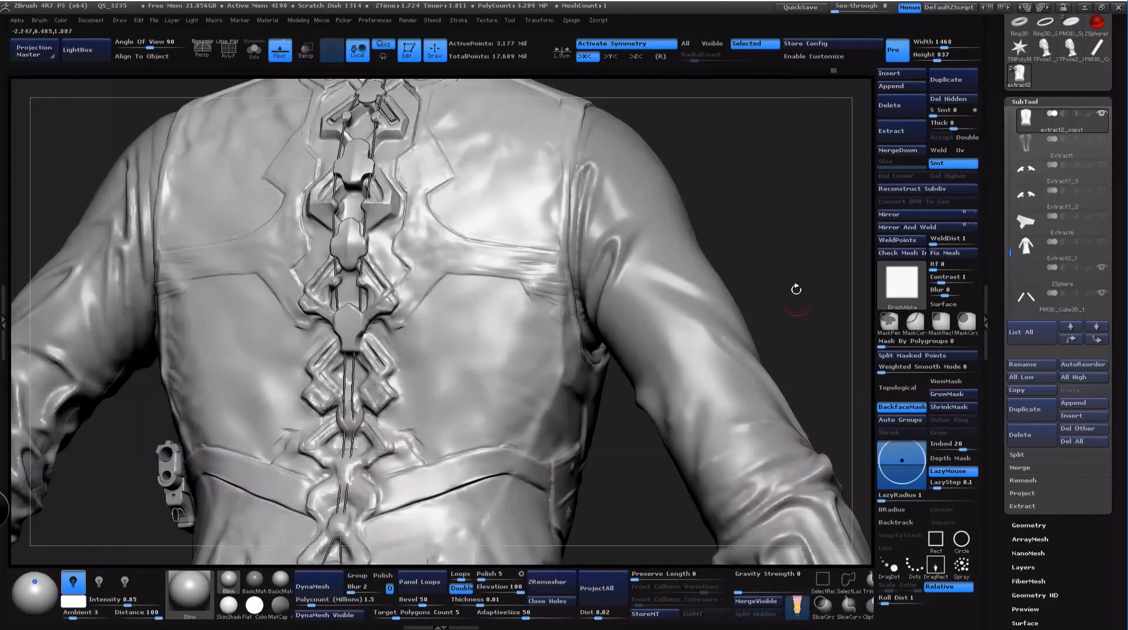
Step: Carve a vertical recess into each lower block beside the cables and refine the surrounding rims
shift+drag(796, 288, 686, 545)
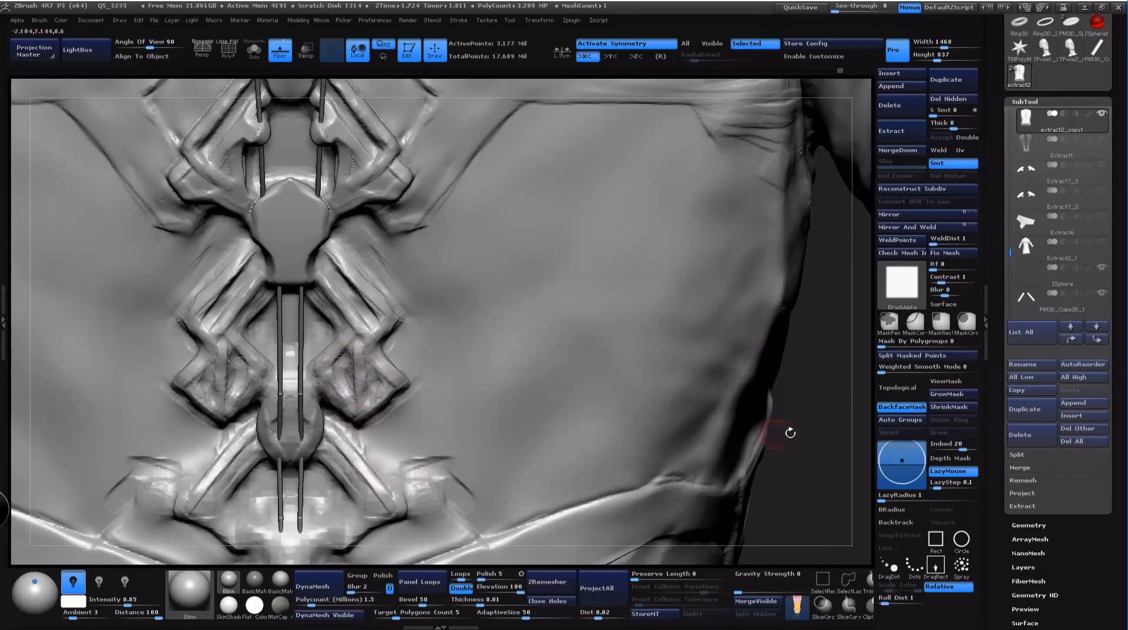
drag(790, 432, 759, 457)
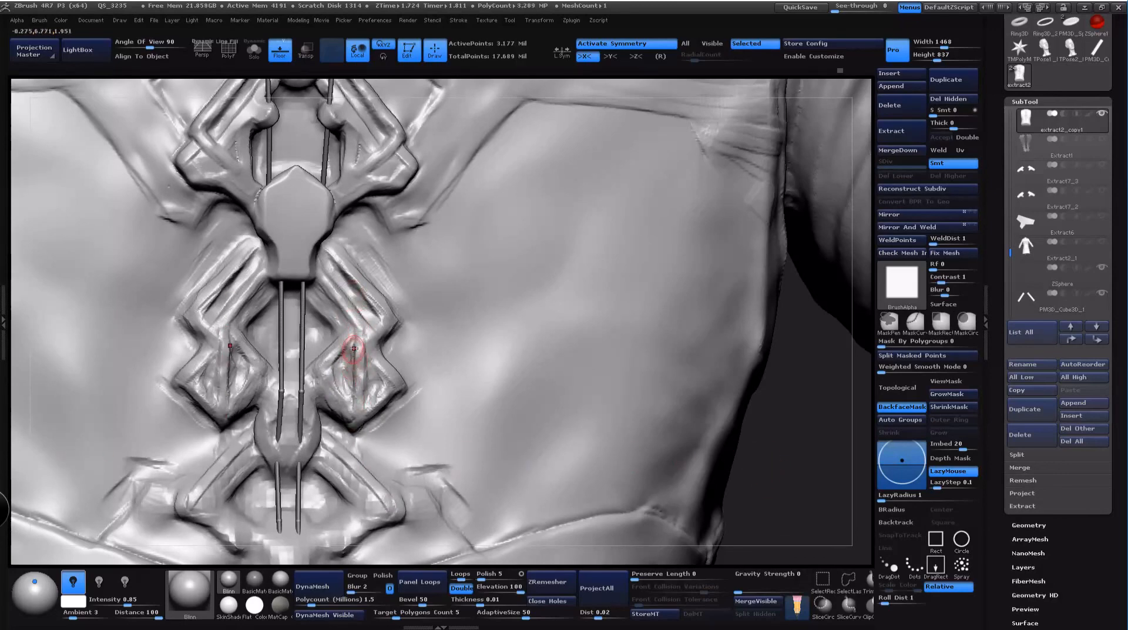
key(space)
click(380, 352)
key(space)
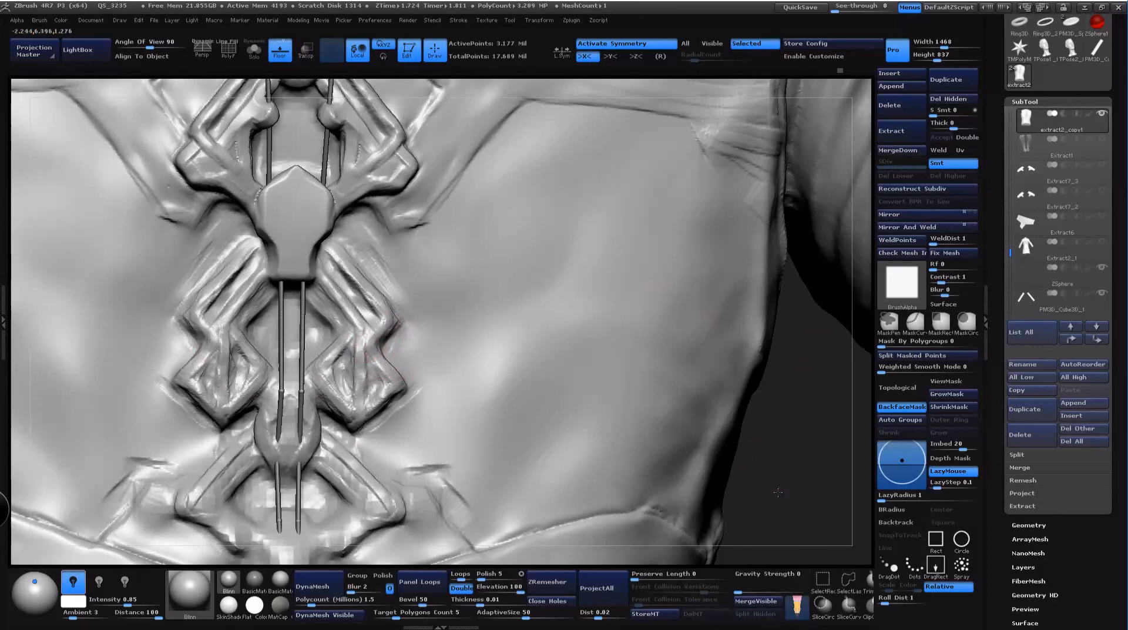
Step: Examine the reworked spine detail on the suit's whole back from several angles
alt+drag(778, 492, 658, 270)
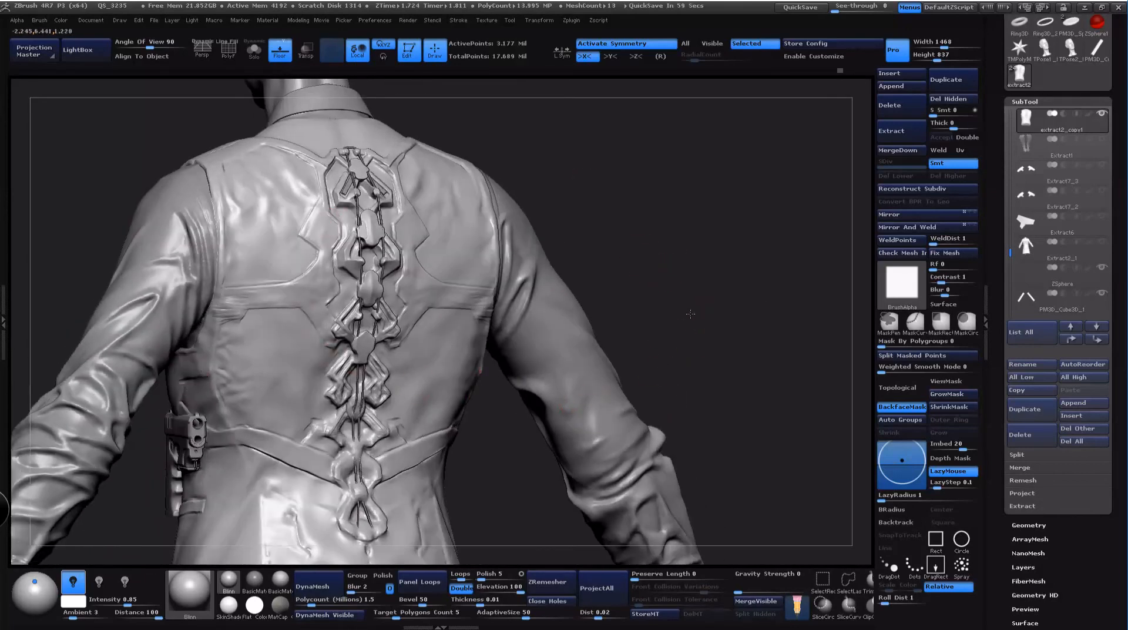
drag(691, 314, 670, 294)
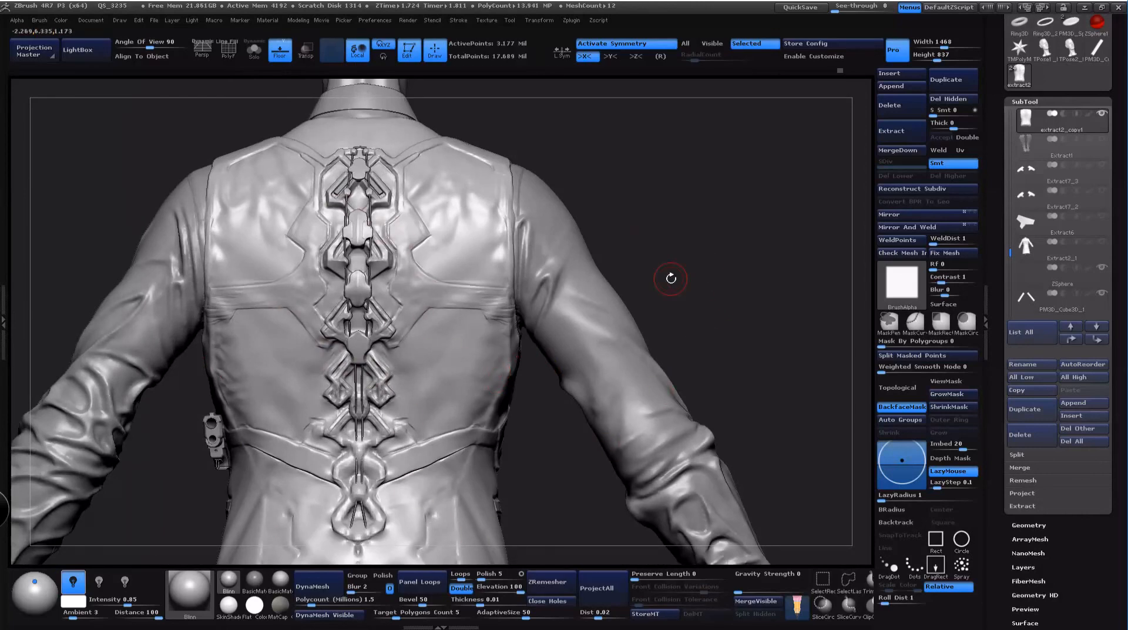
drag(671, 279, 466, 232)
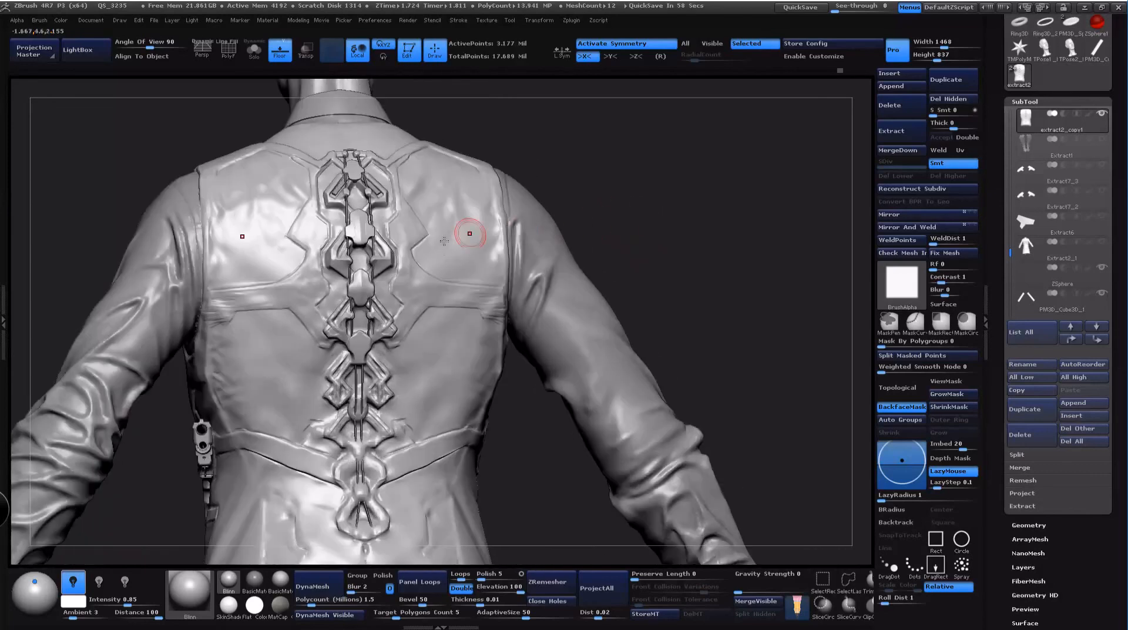
drag(703, 218, 699, 222)
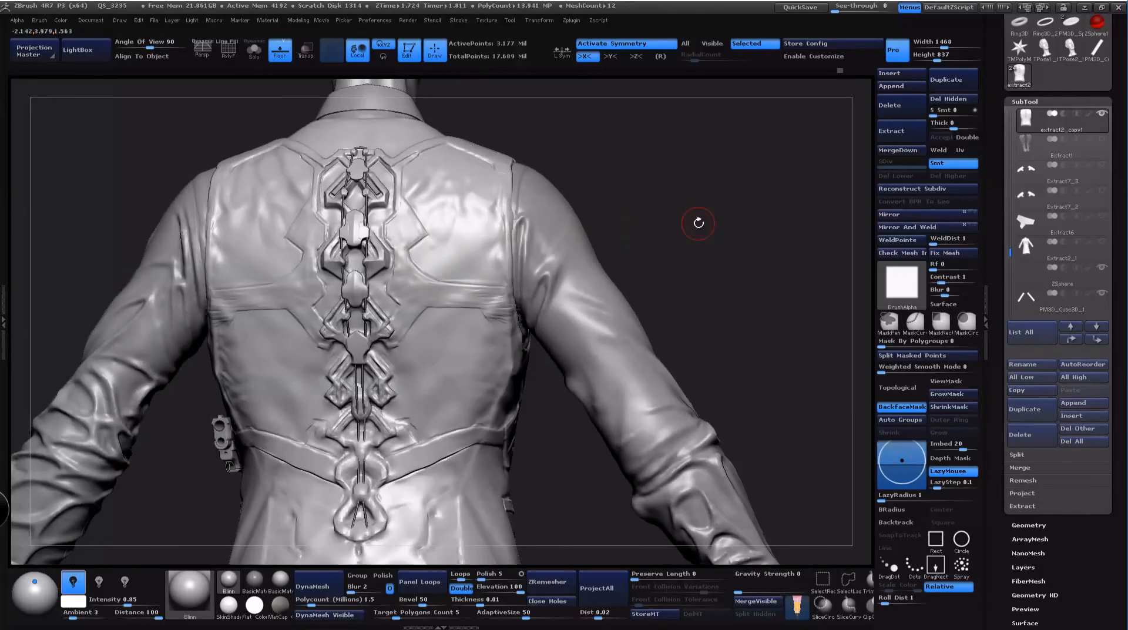
drag(716, 275, 617, 220)
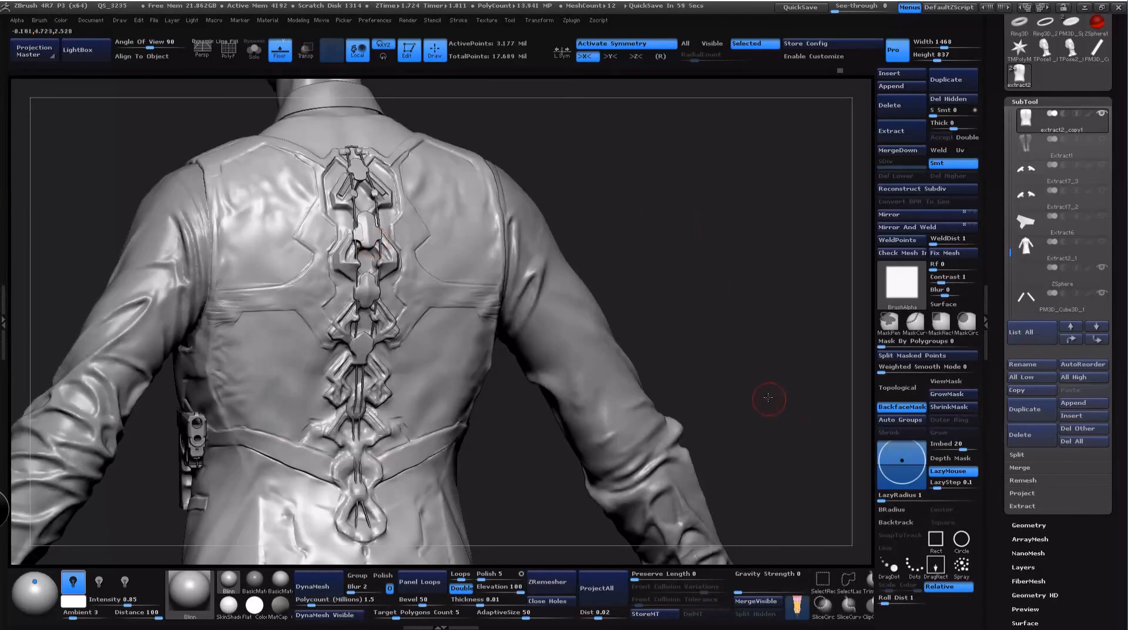
drag(769, 397, 735, 493)
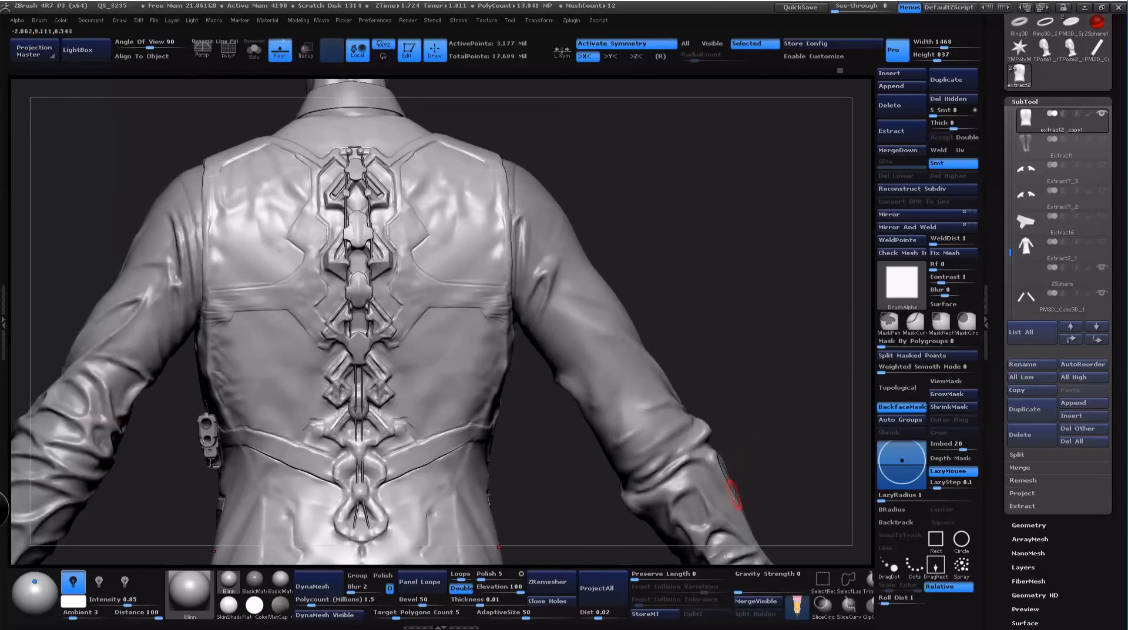
Step: Show the back armor plates and the shoulder-blade plates, and check how they fit around the spine
click(1103, 139)
mouse_move(700, 292)
mouse_down()
mouse_move(664, 283)
mouse_move(735, 289)
mouse_move(738, 252)
mouse_move(740, 333)
mouse_move(739, 301)
mouse_move(773, 222)
mouse_move(742, 235)
mouse_up()
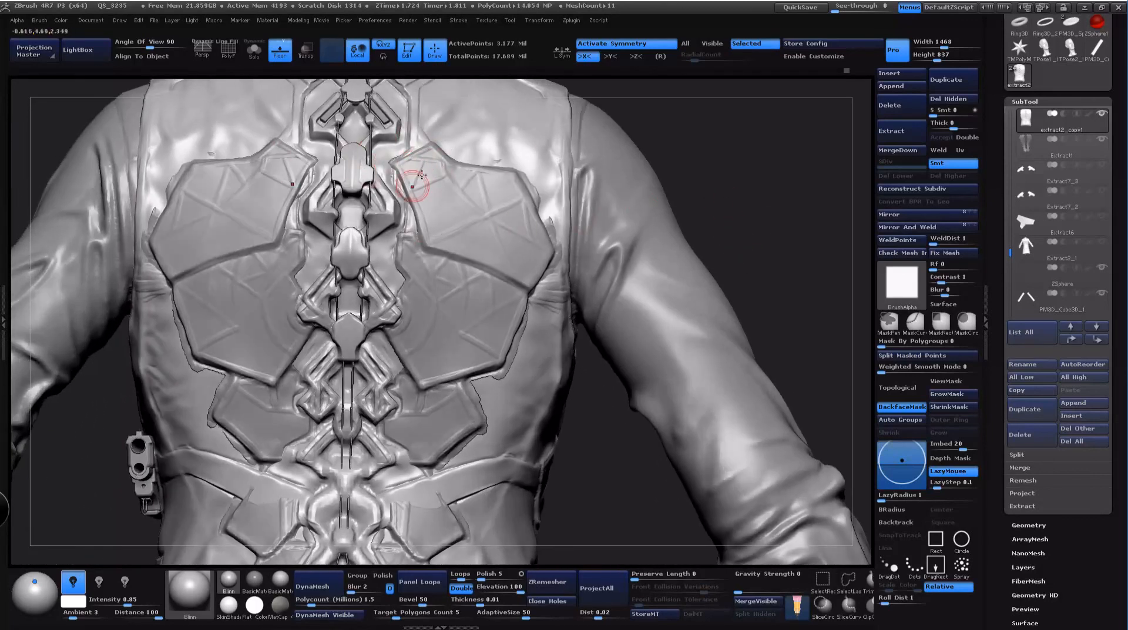
drag(766, 181, 729, 311)
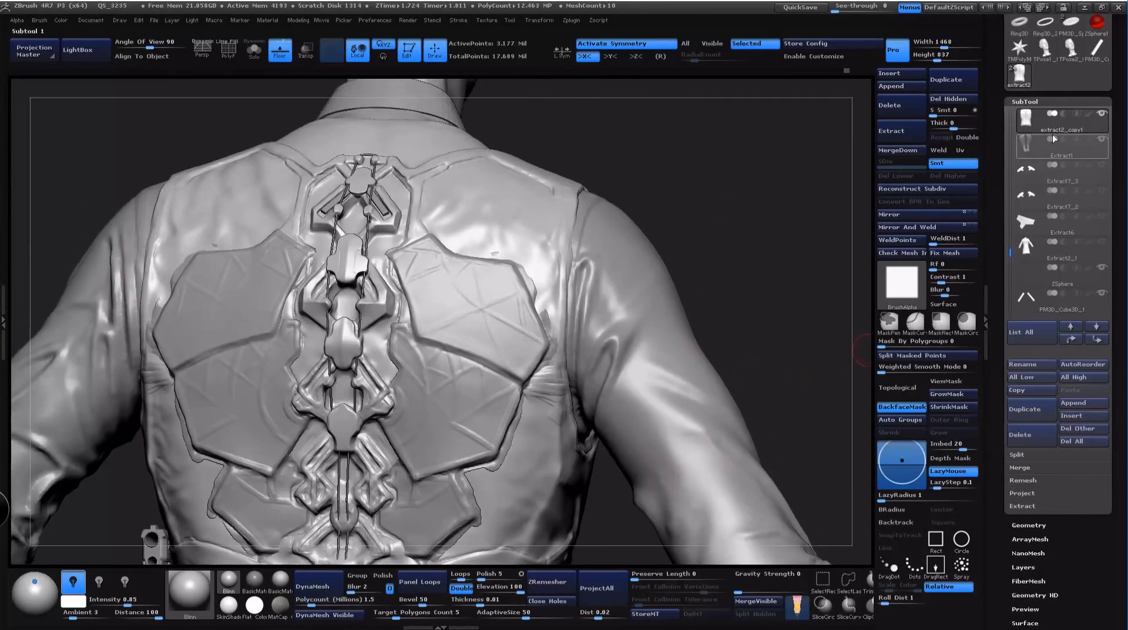
click(1102, 165)
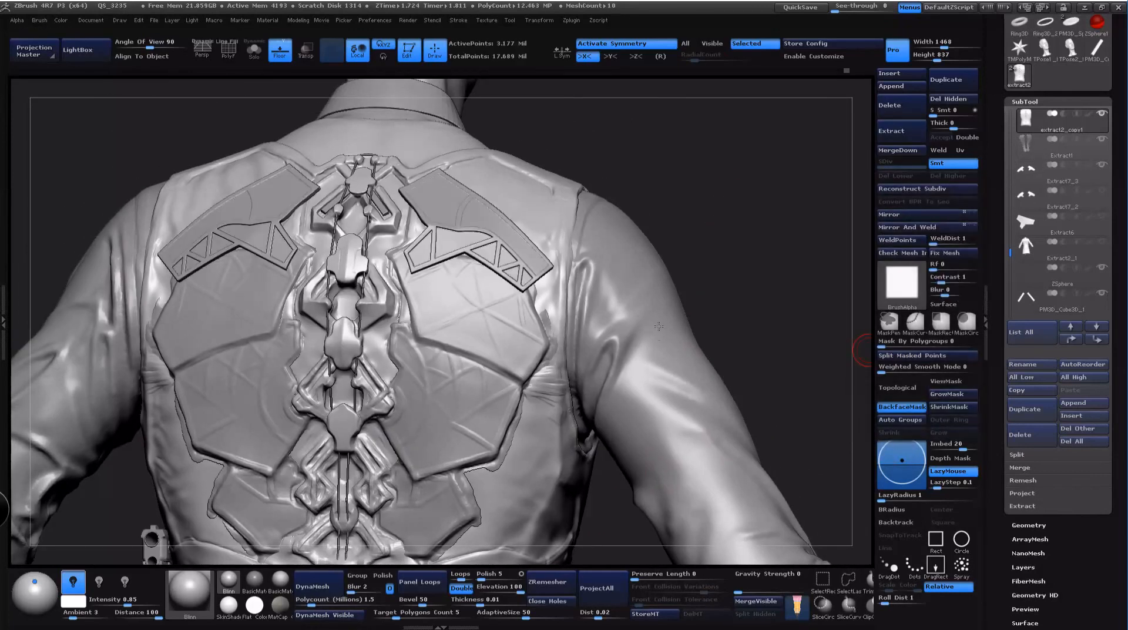
drag(709, 234, 712, 112)
alt+drag(759, 257, 756, 223)
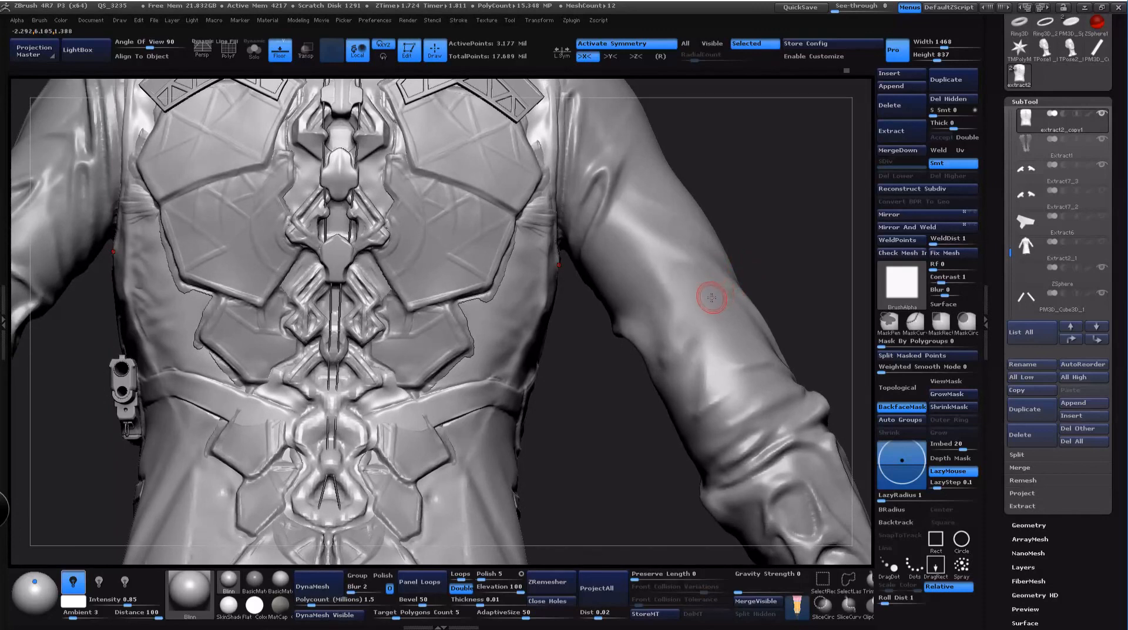
mouse_move(788, 221)
mouse_down()
mouse_move(800, 219)
mouse_move(758, 226)
mouse_move(739, 257)
mouse_move(757, 255)
mouse_move(755, 192)
mouse_move(705, 210)
mouse_move(708, 253)
mouse_move(688, 262)
mouse_move(665, 220)
mouse_move(637, 297)
mouse_up()
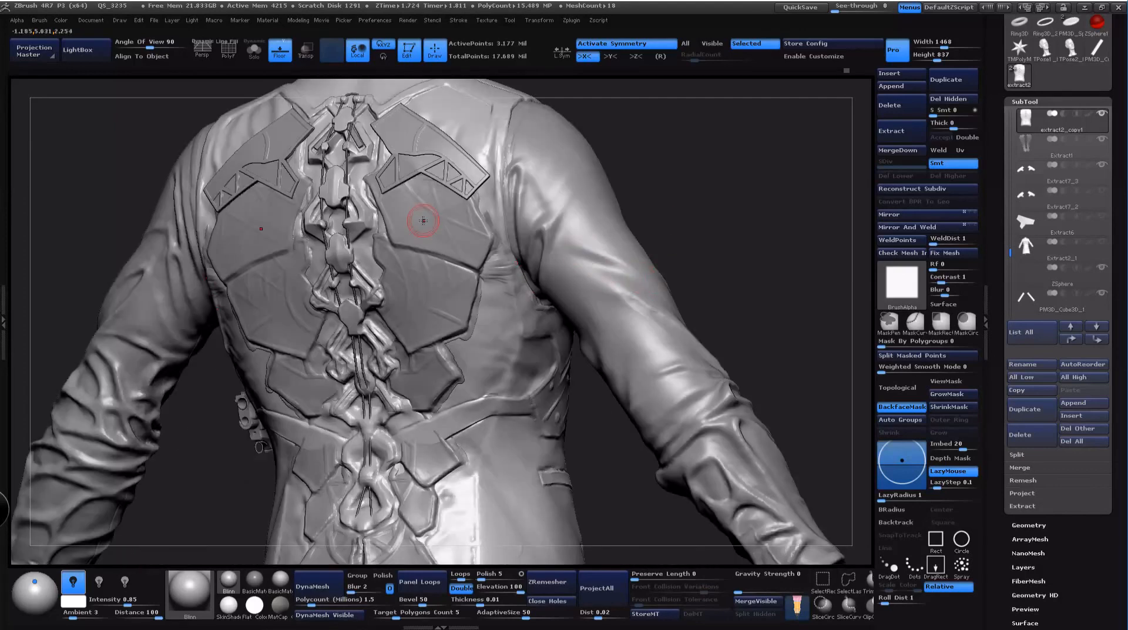
Step: Show the long coat over the suit and examine the full character from the front
click(1102, 241)
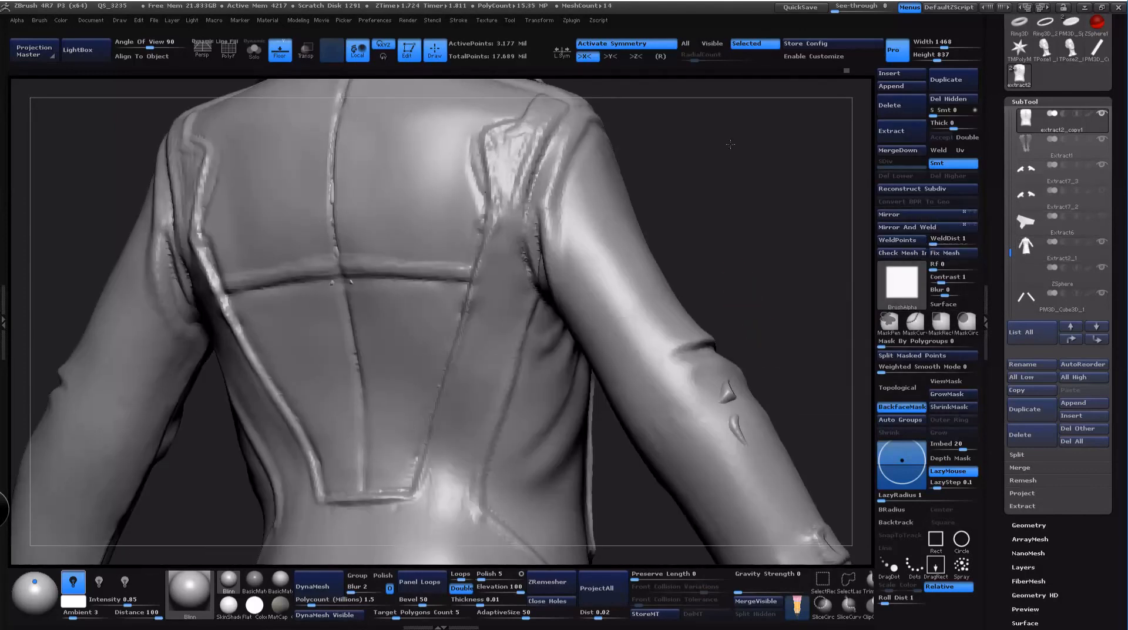
alt+drag(731, 144, 644, 336)
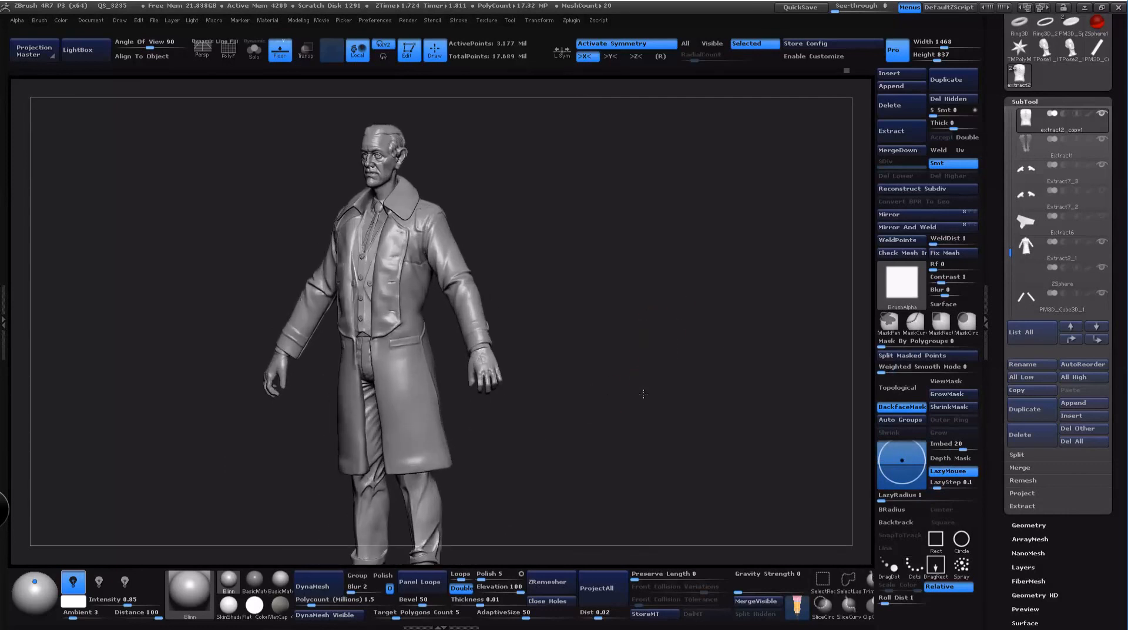
mouse_move(597, 443)
mouse_down()
mouse_move(607, 453)
mouse_move(607, 411)
mouse_move(662, 406)
mouse_move(634, 408)
mouse_move(650, 411)
mouse_move(644, 394)
mouse_move(595, 514)
mouse_up()
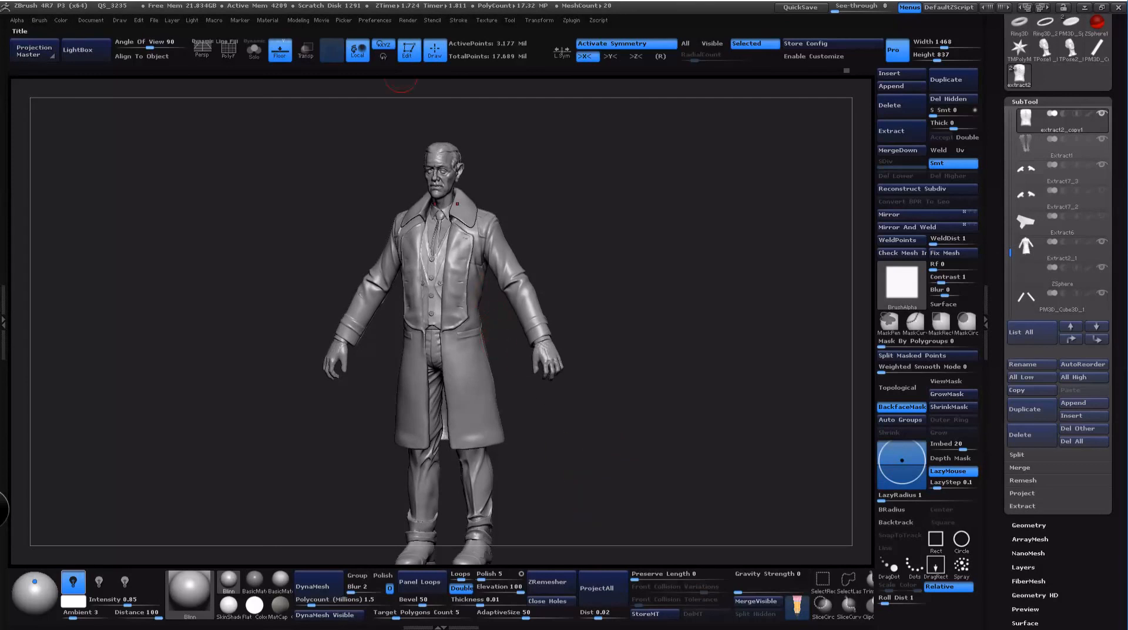